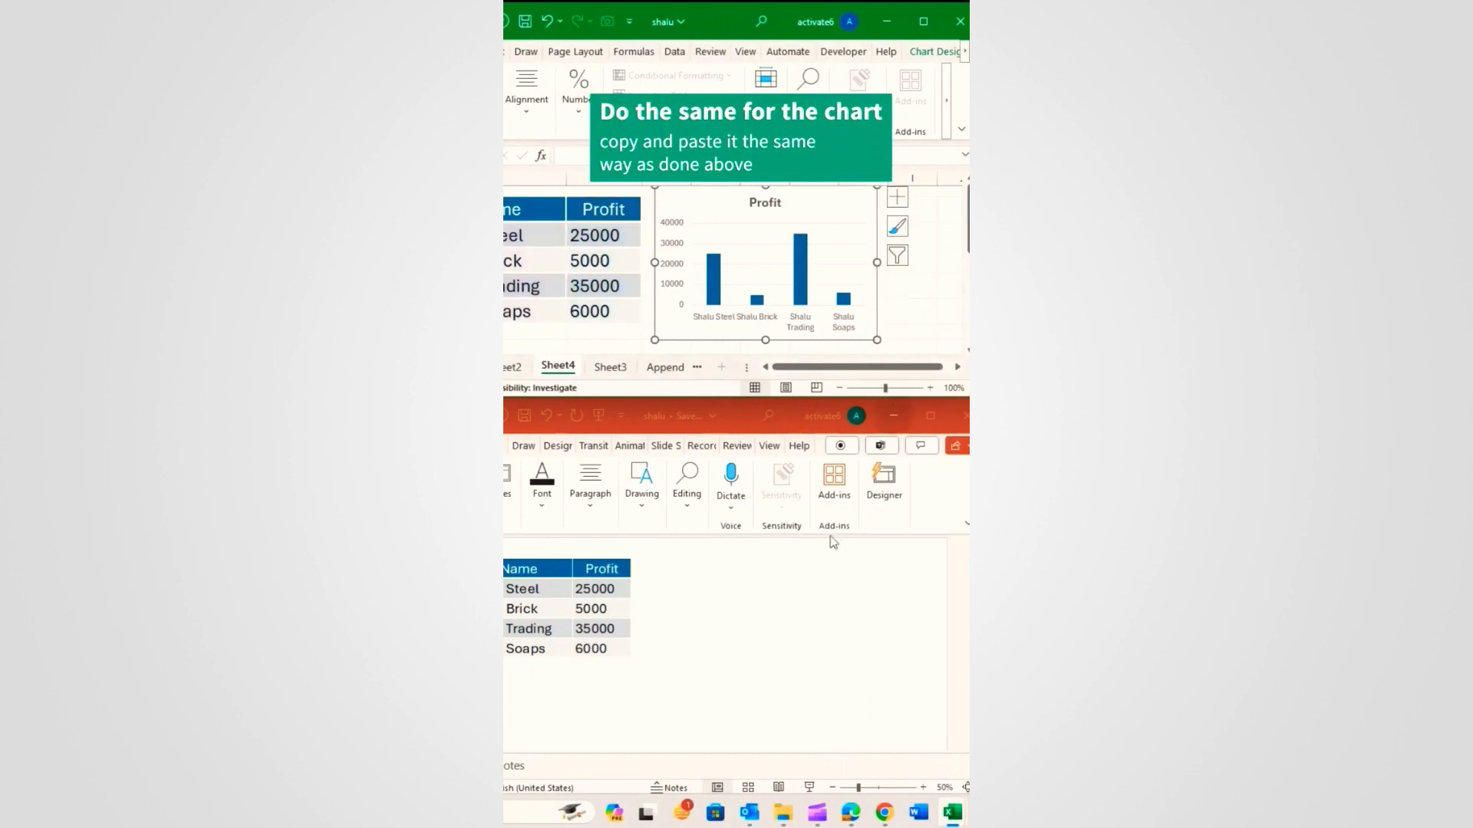
# Step: Paste the chart onto the slide as a linked Excel Chart Object and enlarge it
pyautogui.click(424, 507)
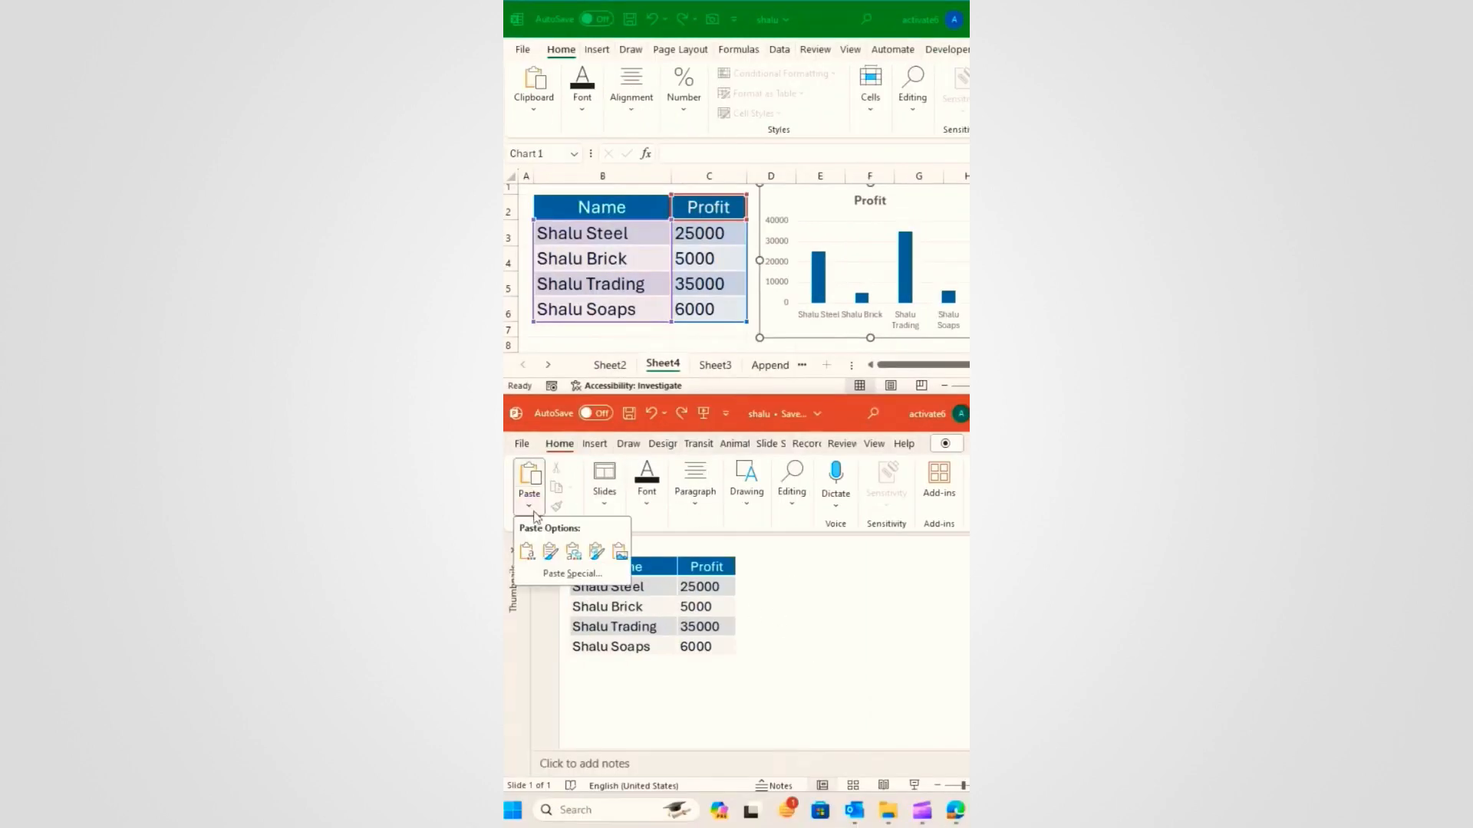
pyautogui.click(574, 576)
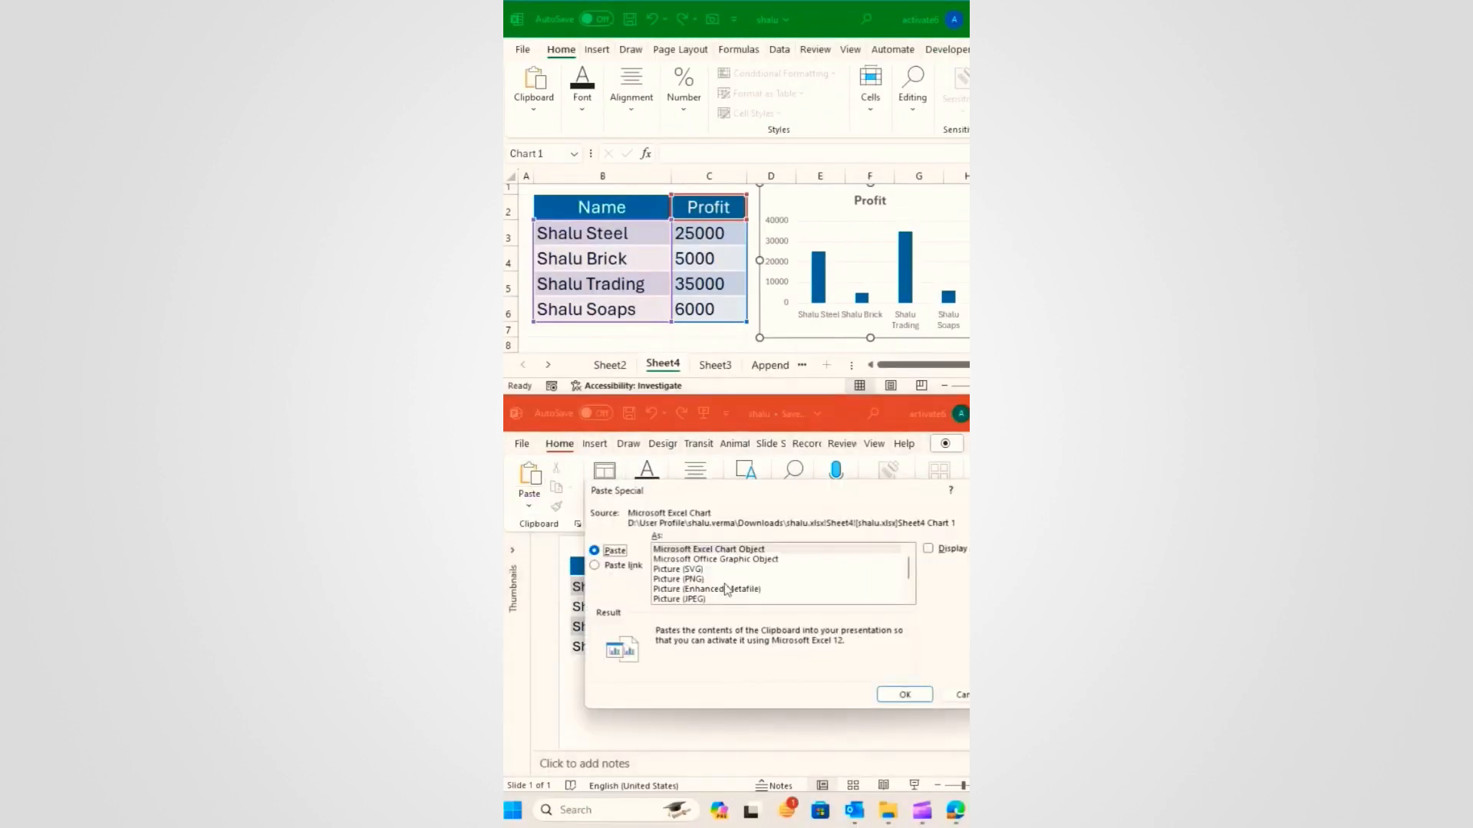
pyautogui.click(606, 565)
pyautogui.click(729, 549)
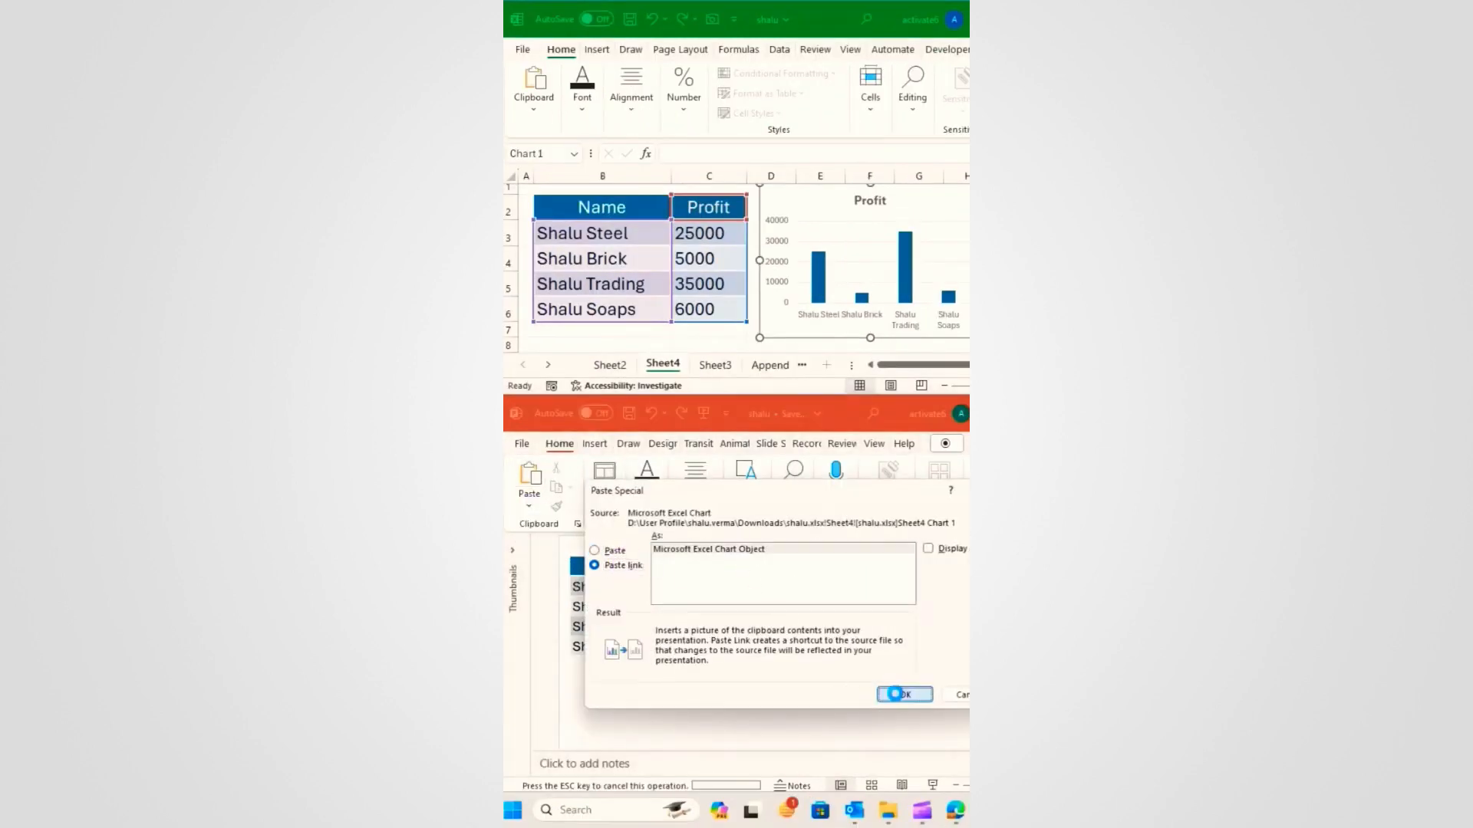
pyautogui.click(903, 694)
pyautogui.moveTo(862, 636); pyautogui.dragTo(982, 552)
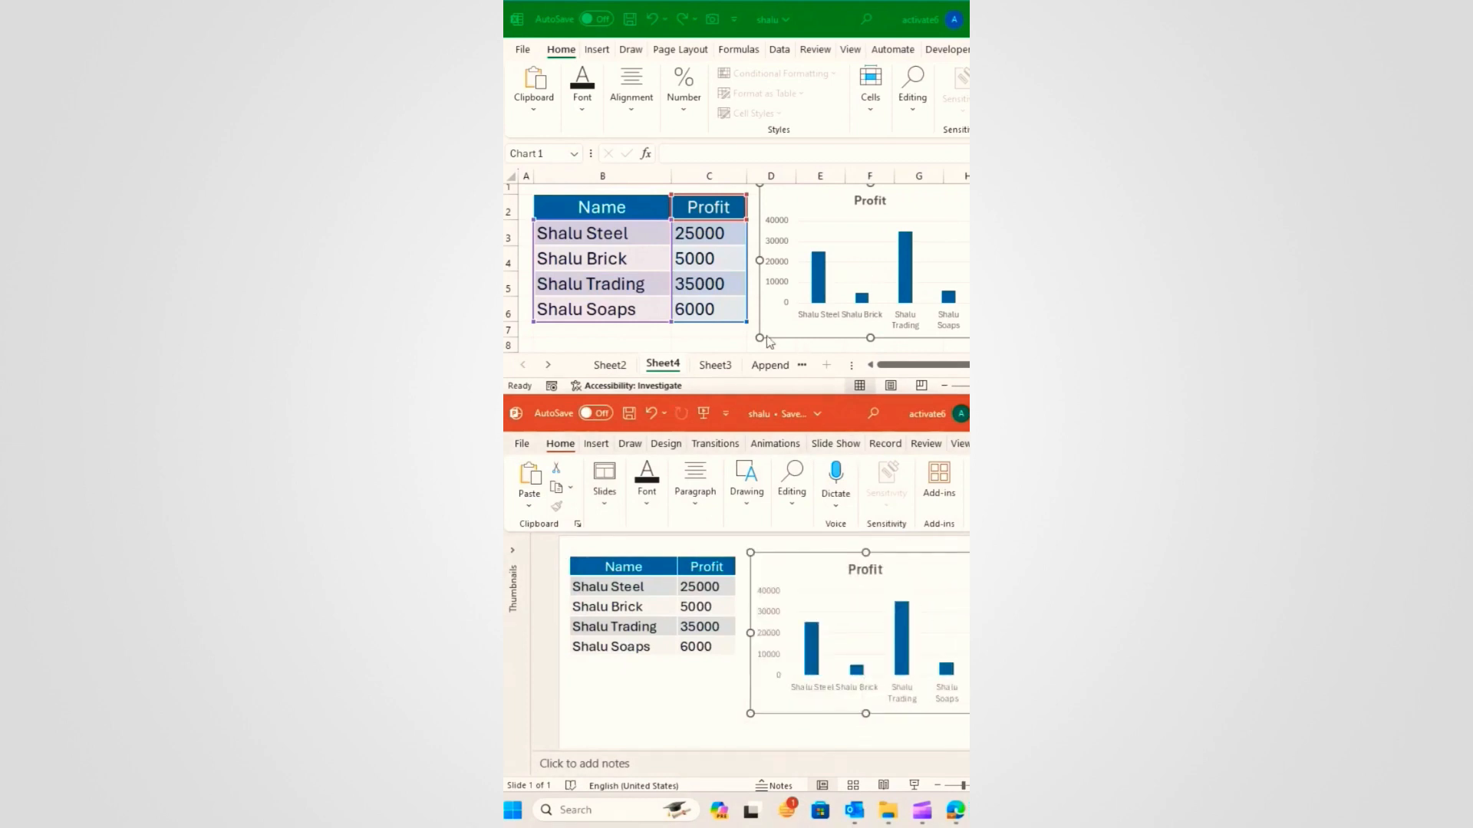
# Step: Test the link by changing C4 from 5000 to 50000, then undo the change
pyautogui.click(715, 258)
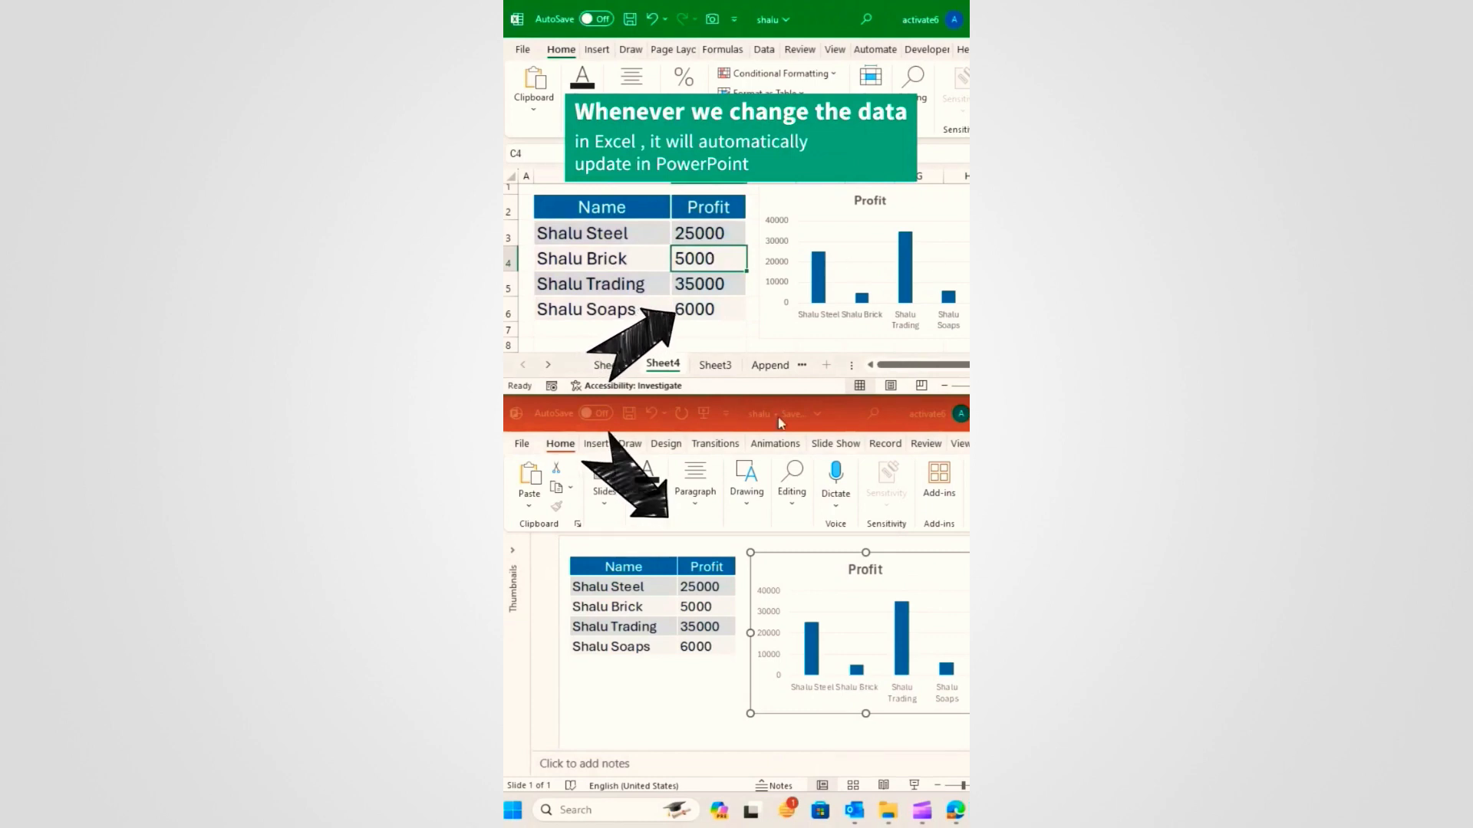
pyautogui.doubleClick(739, 264)
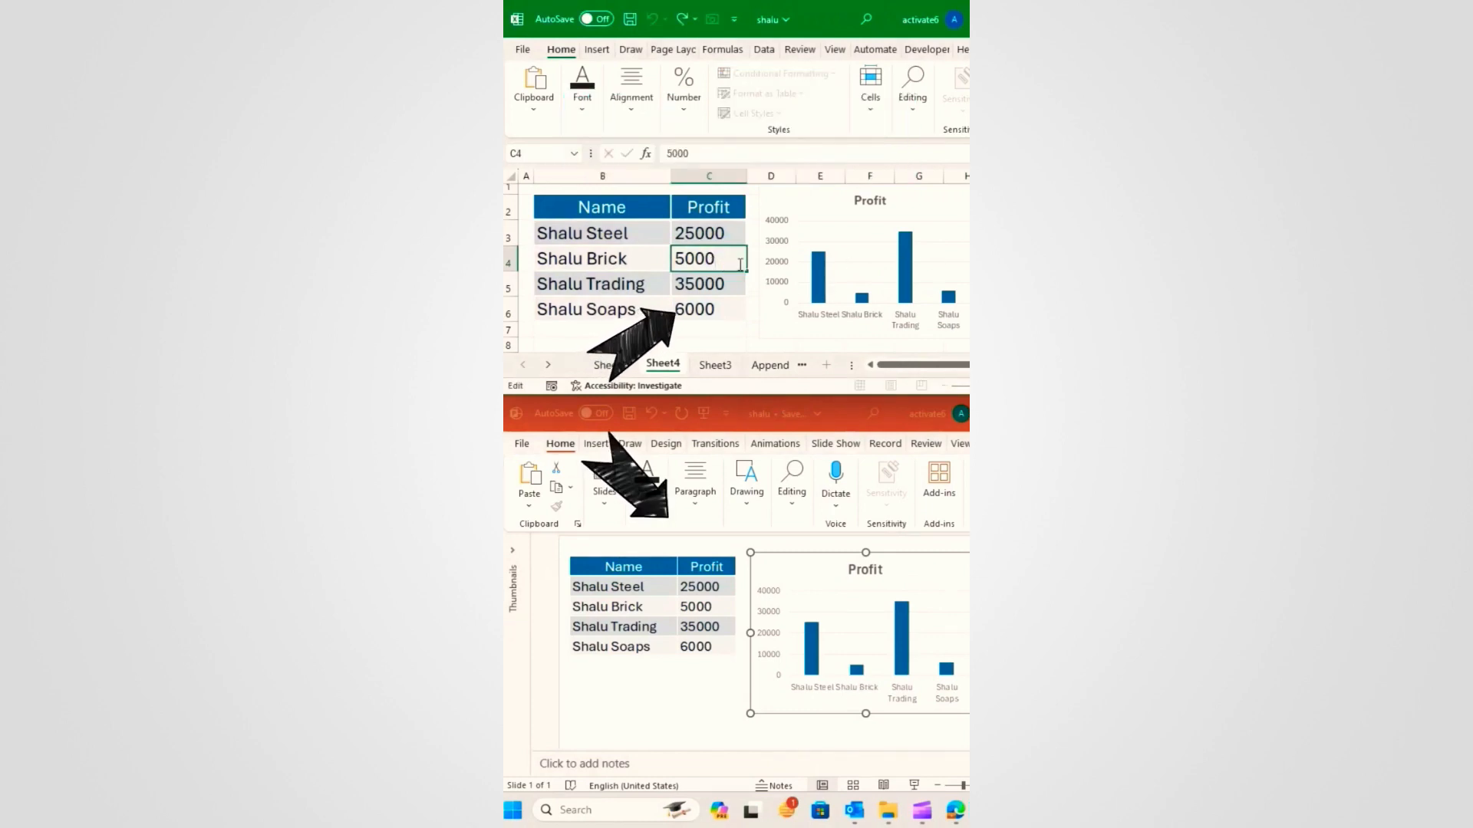
pyautogui.write('0')
pyautogui.press('Return')
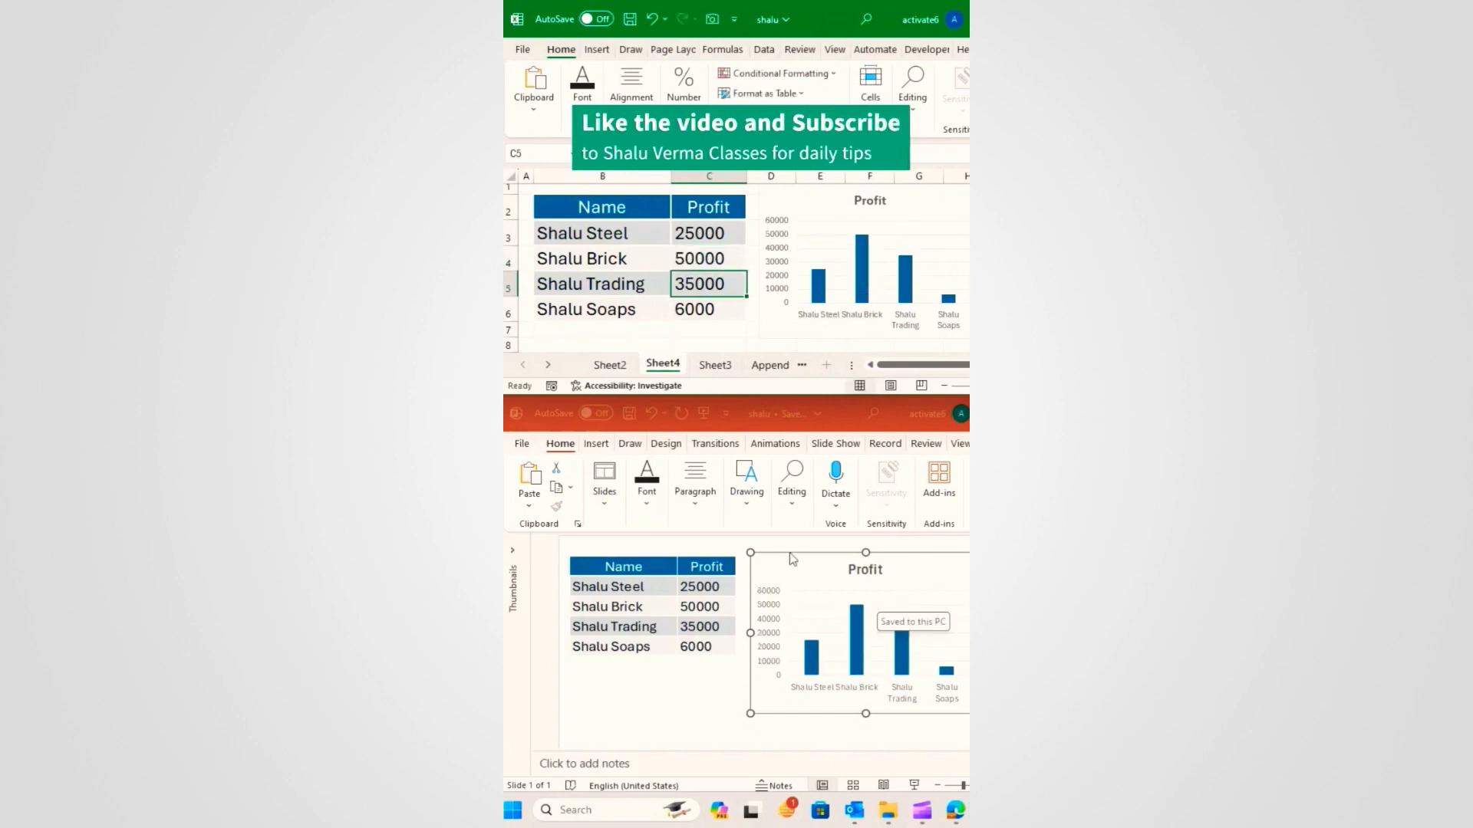
pyautogui.hotkey('ctrl', 'z')
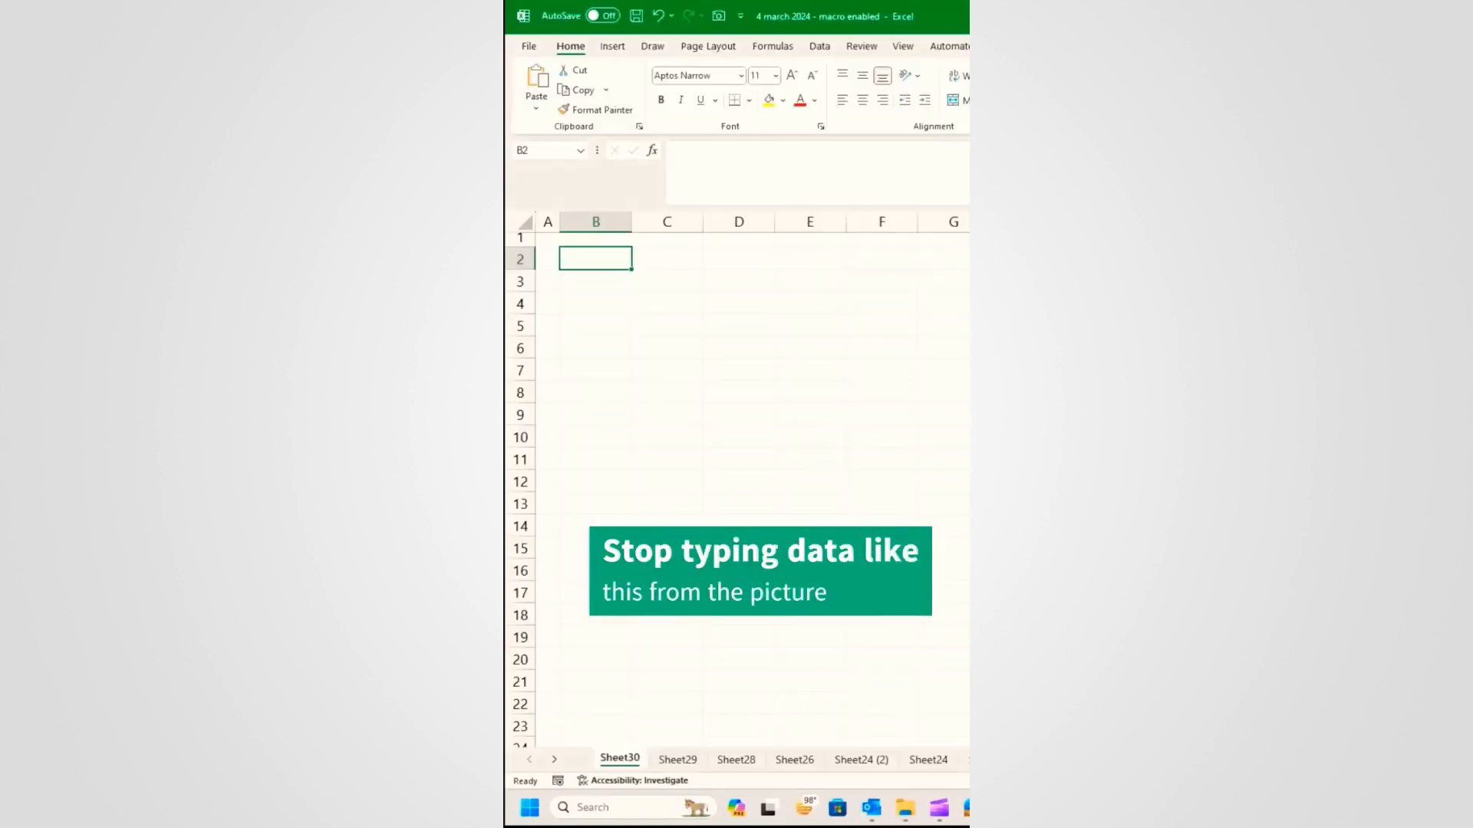
# Step: Manually type the State header, an Arunachal Pradesh entry and the Organisation header
pyautogui.write('State')
pyautogui.press('Return')
pyautogui.write('Ar')
pyautogui.write('unachal Prades')
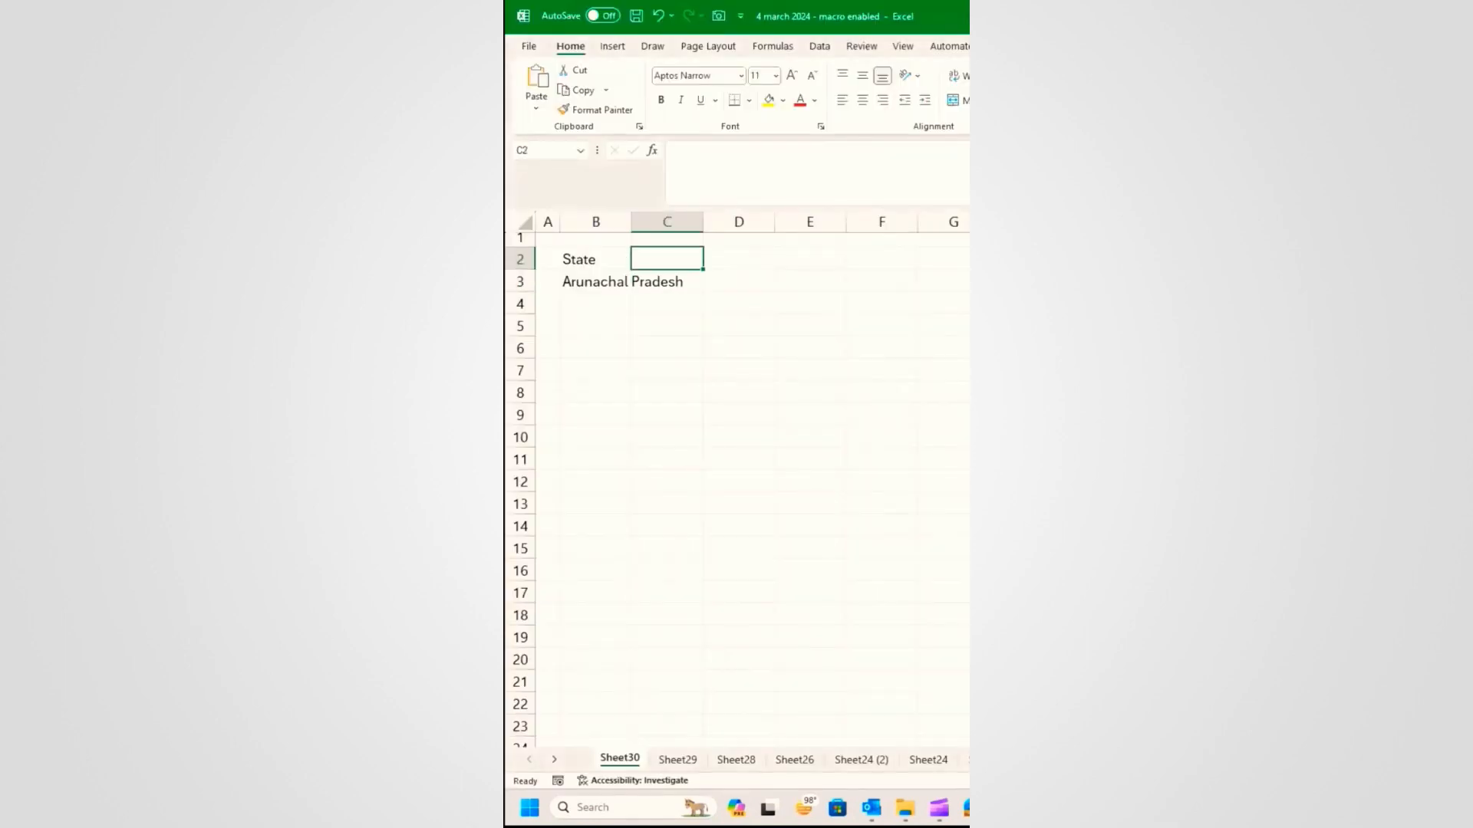
pyautogui.write('Organi')
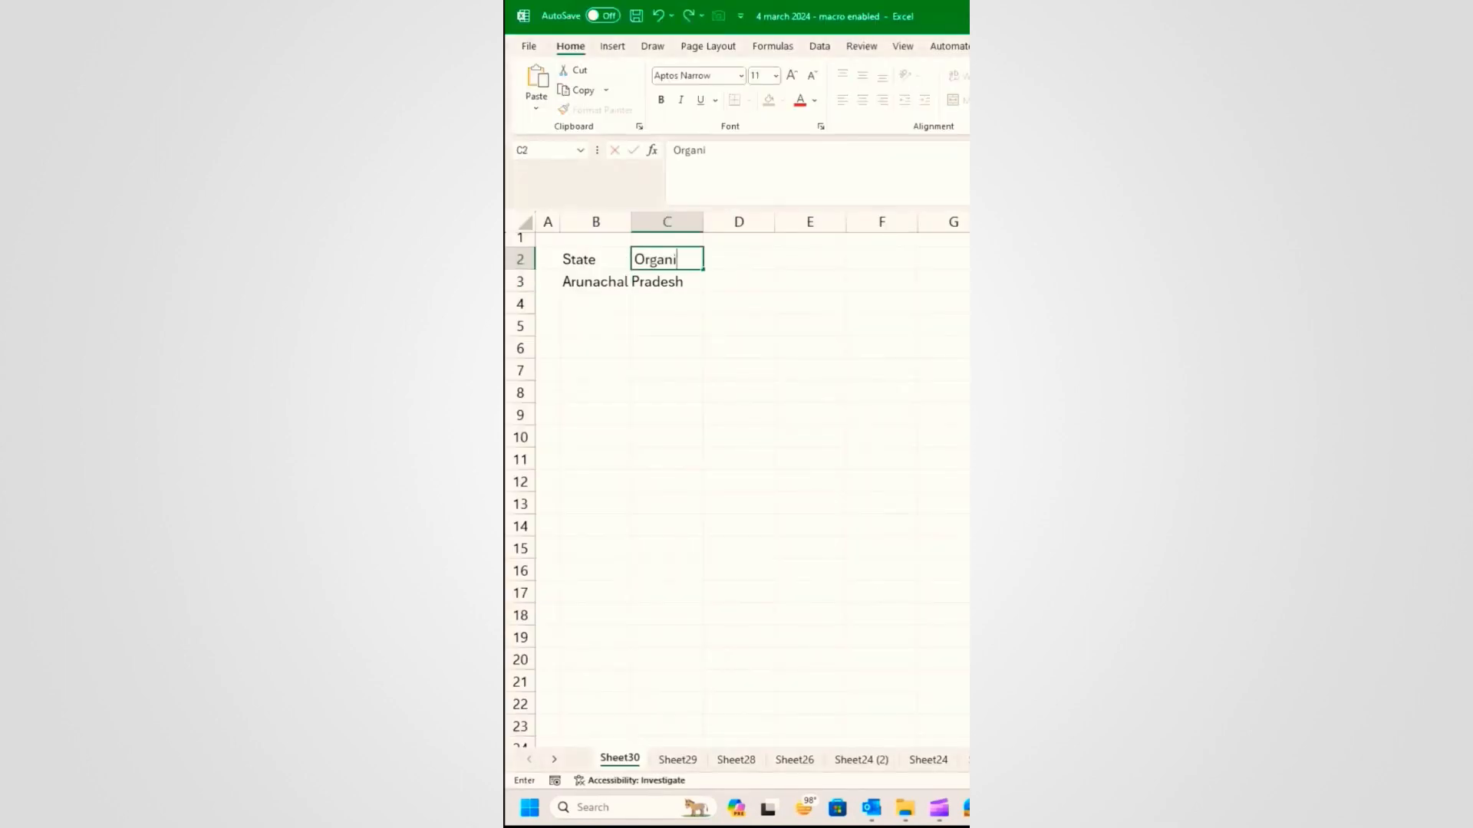
pyautogui.press('Return')
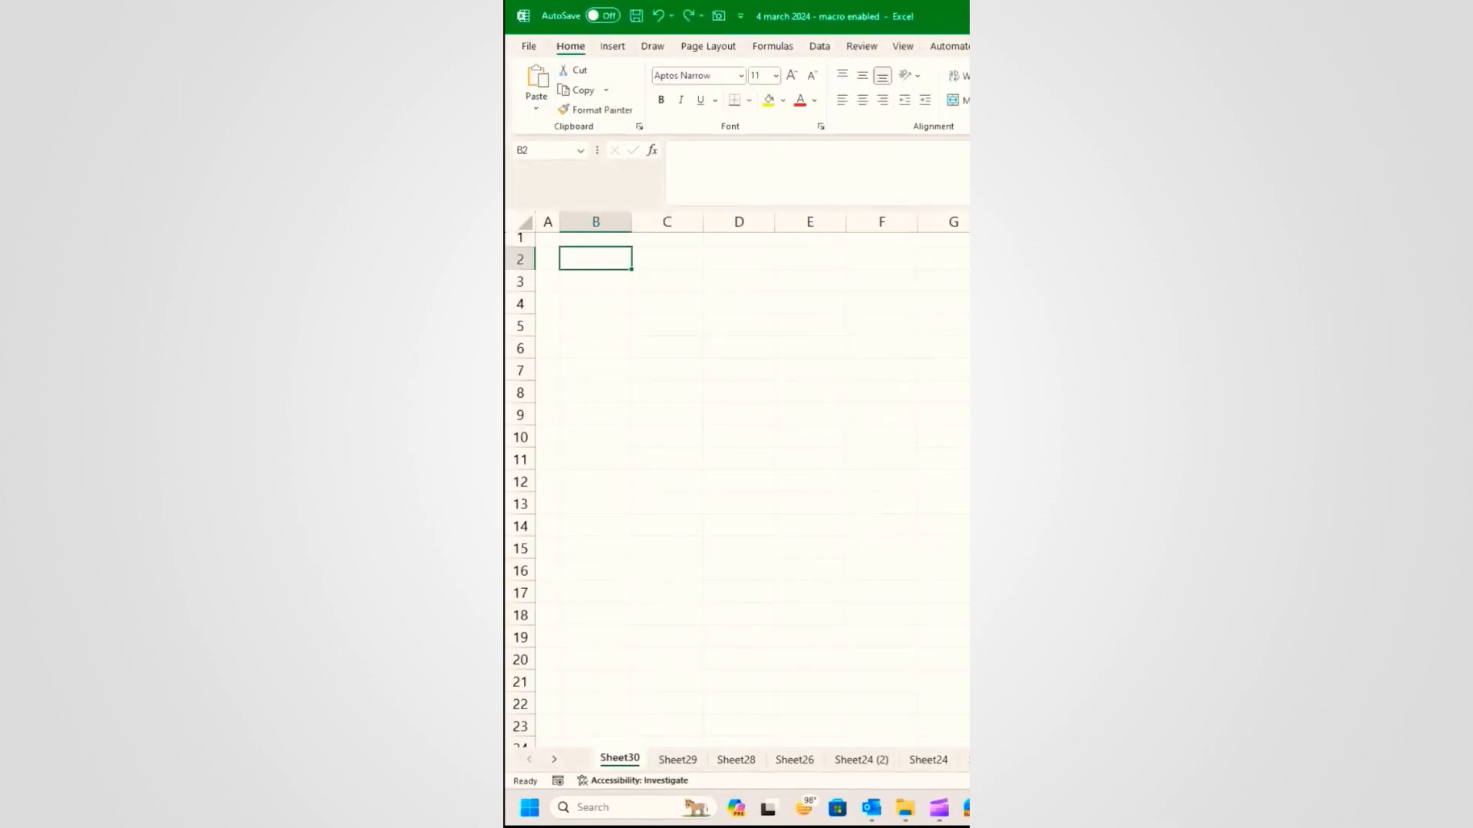
# Step: Import the table photo using Data > From Picture > Picture From File
pyautogui.click(818, 46)
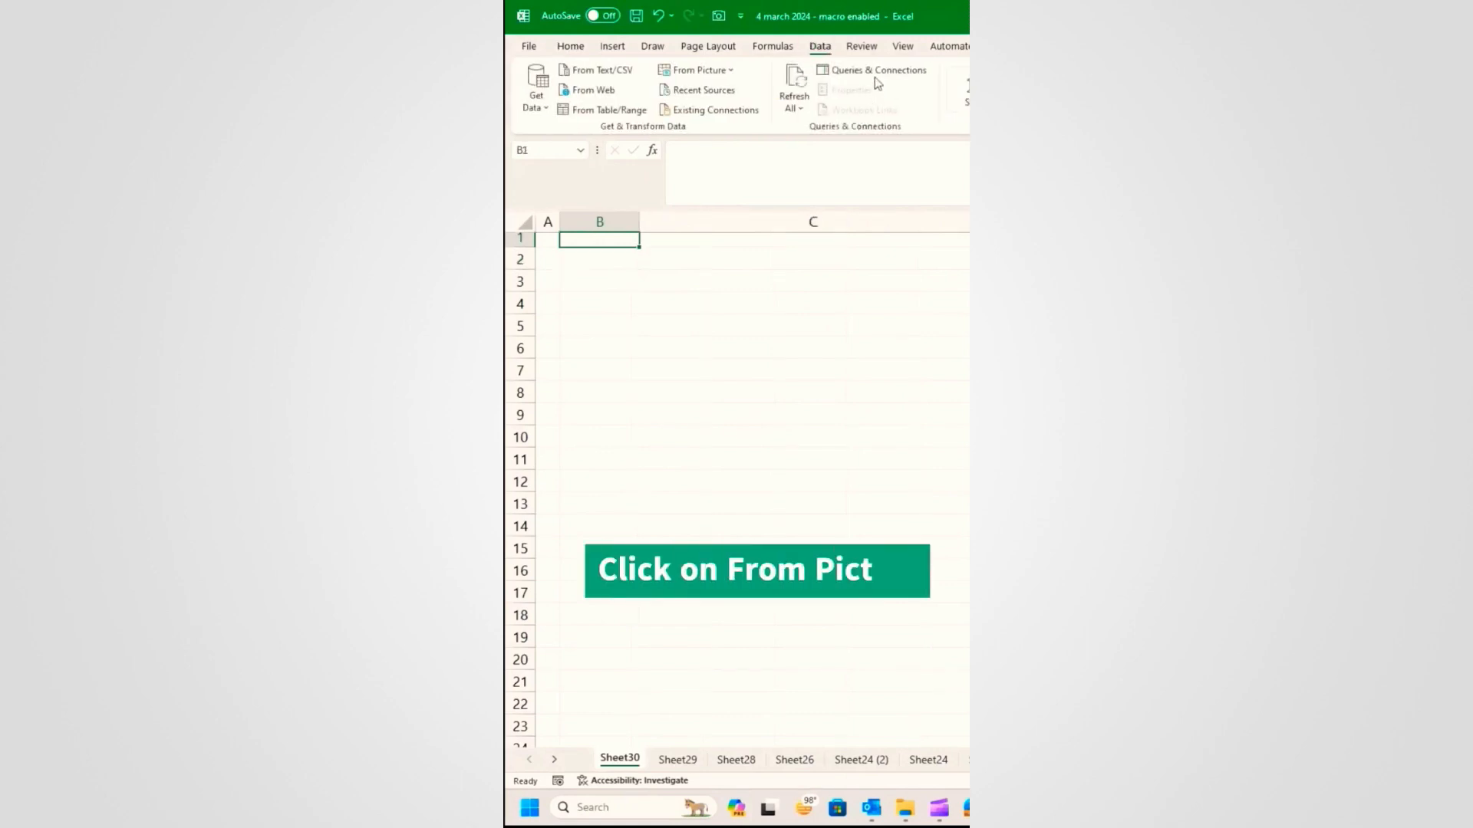
pyautogui.click(723, 77)
pyautogui.click(741, 97)
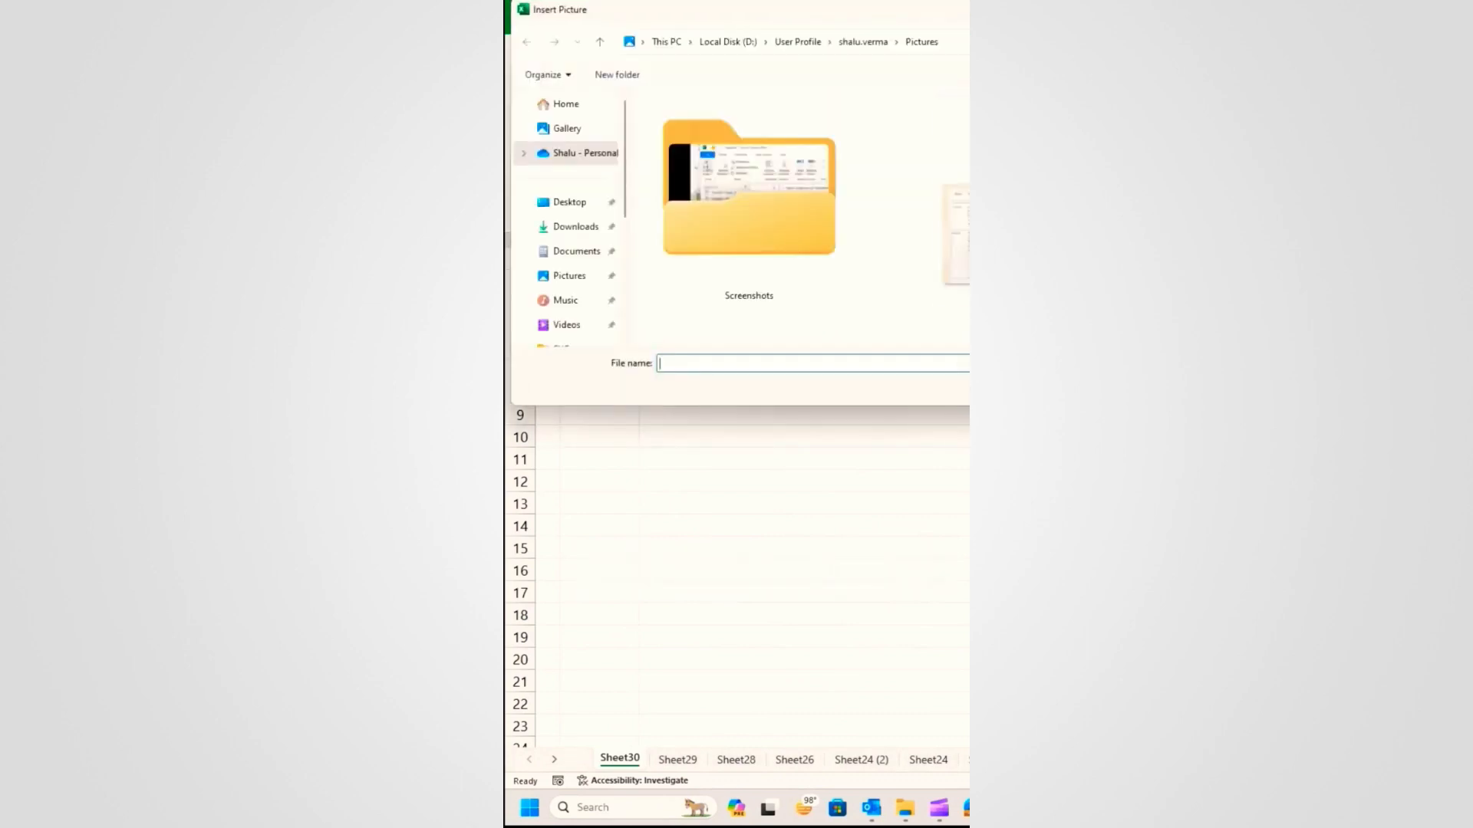
pyautogui.doubleClick(751, 237)
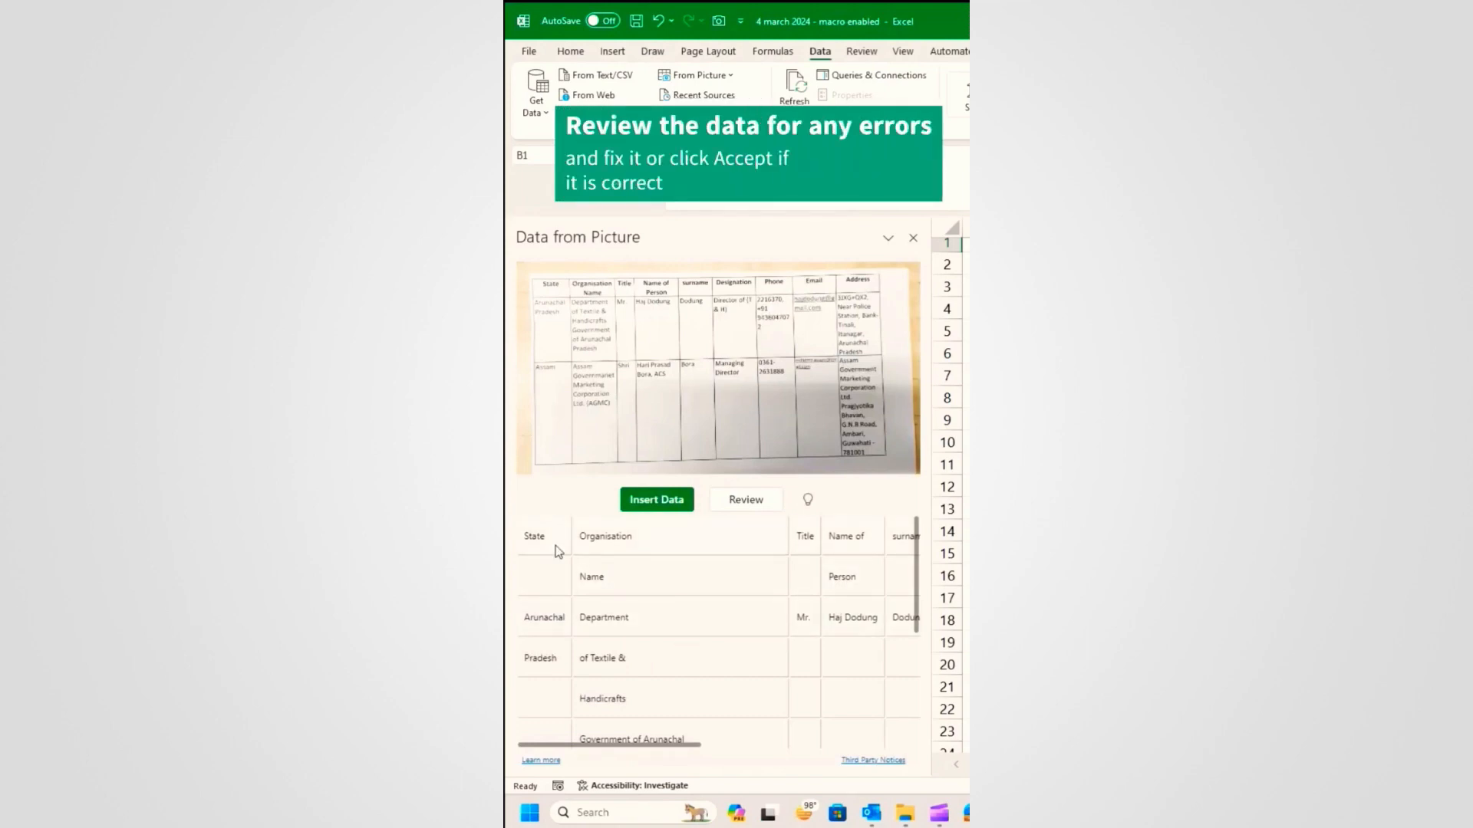
# Step: Accept all flagged items, including the Assam organisation cell, then insert the extracted data
pyautogui.scroll(-4, 783, 661)
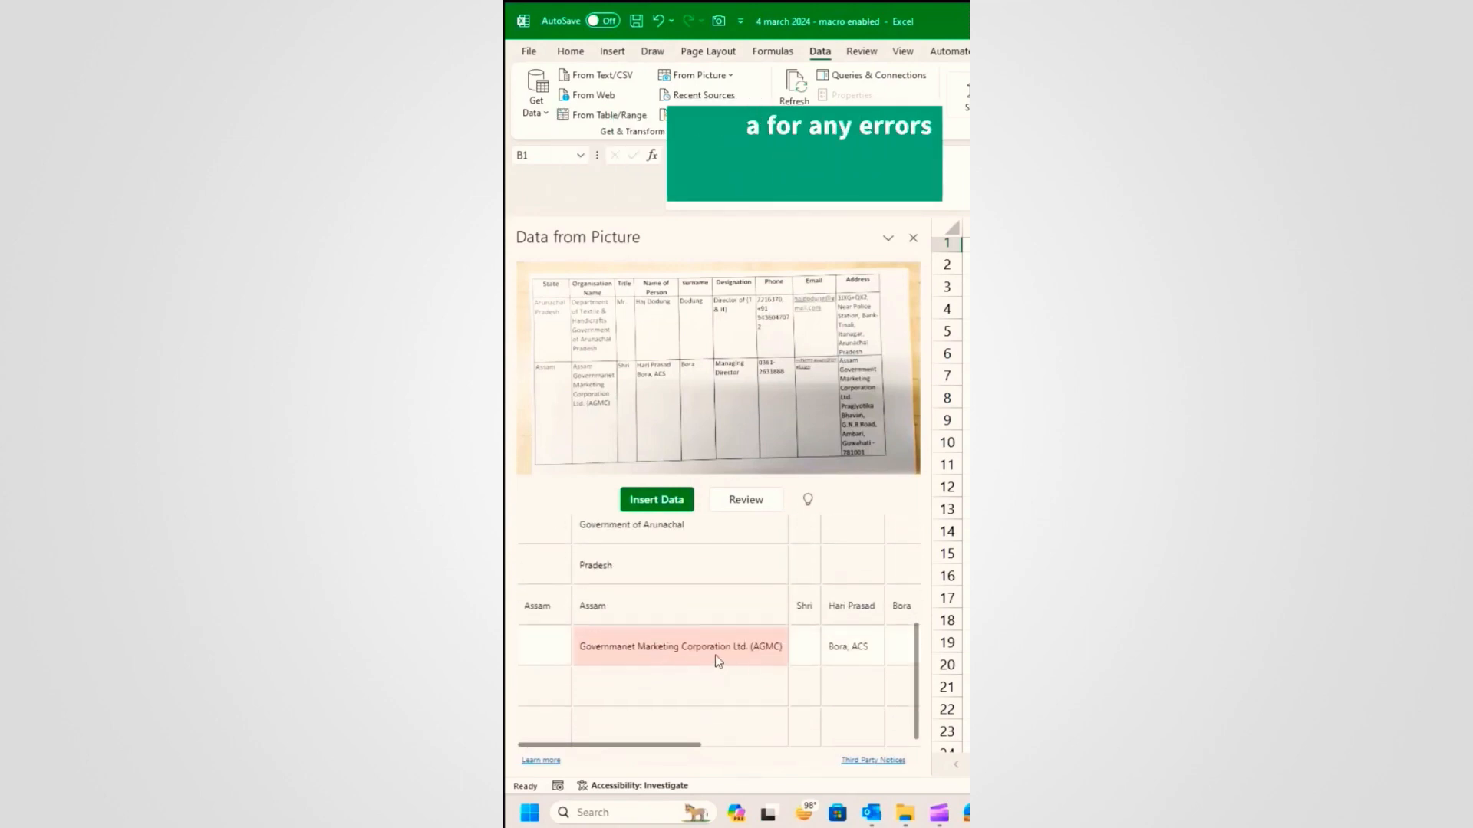
pyautogui.click(710, 651)
pyautogui.click(665, 632)
pyautogui.scroll(4, 695, 684)
pyautogui.click(733, 503)
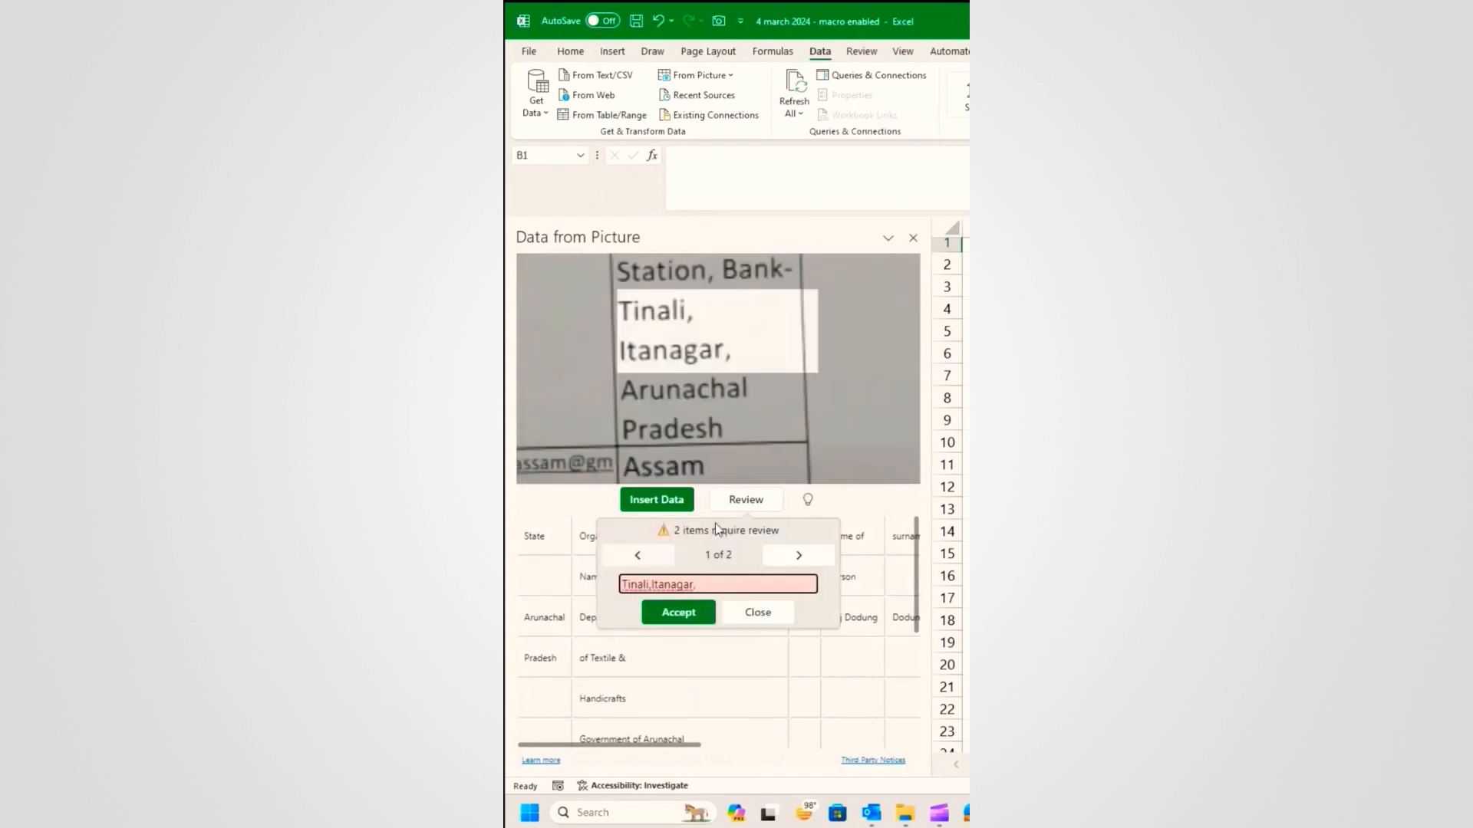
pyautogui.click(690, 612)
pyautogui.click(673, 616)
pyautogui.click(669, 613)
pyautogui.click(656, 500)
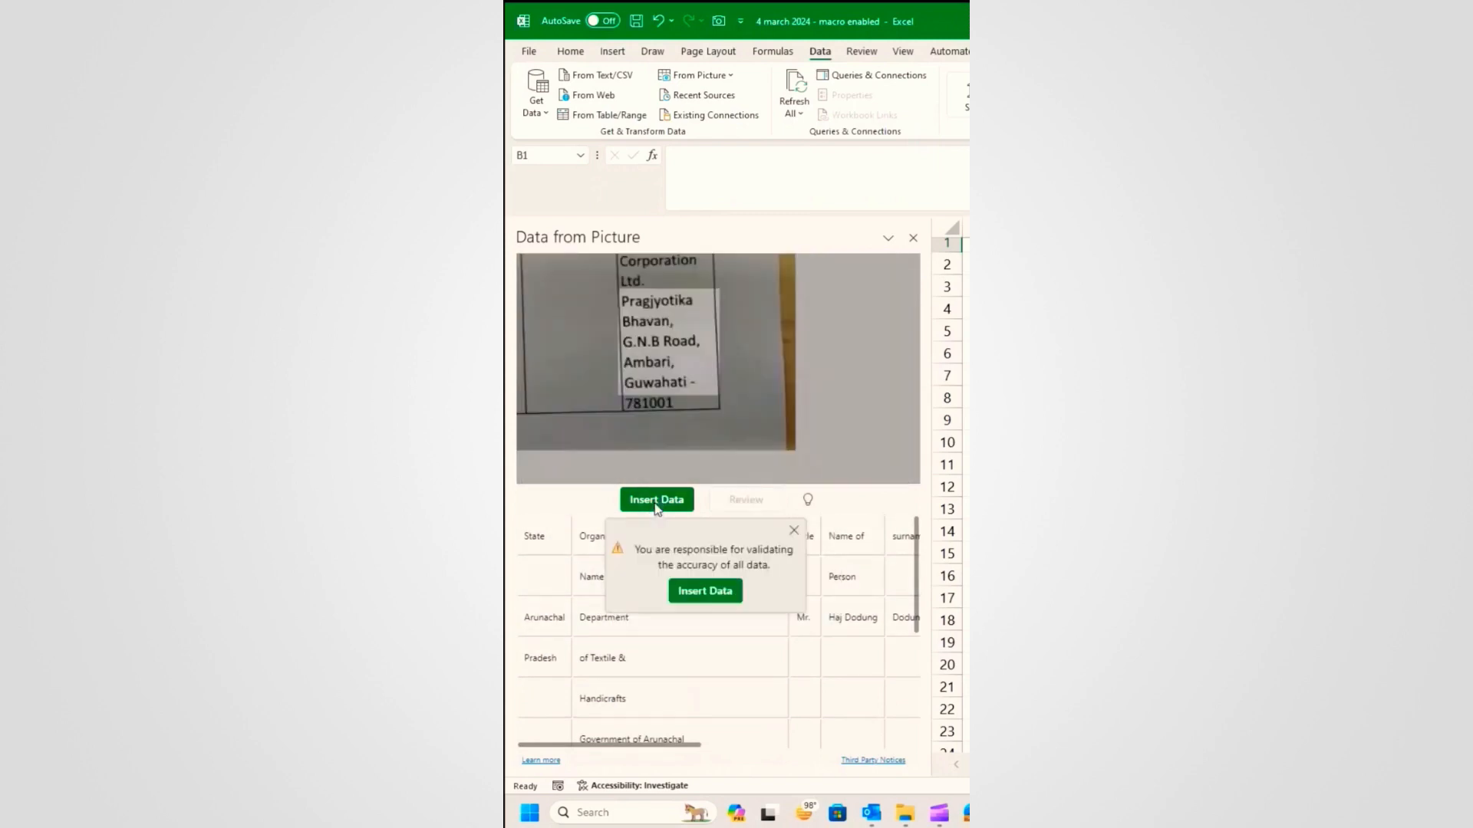
pyautogui.click(692, 593)
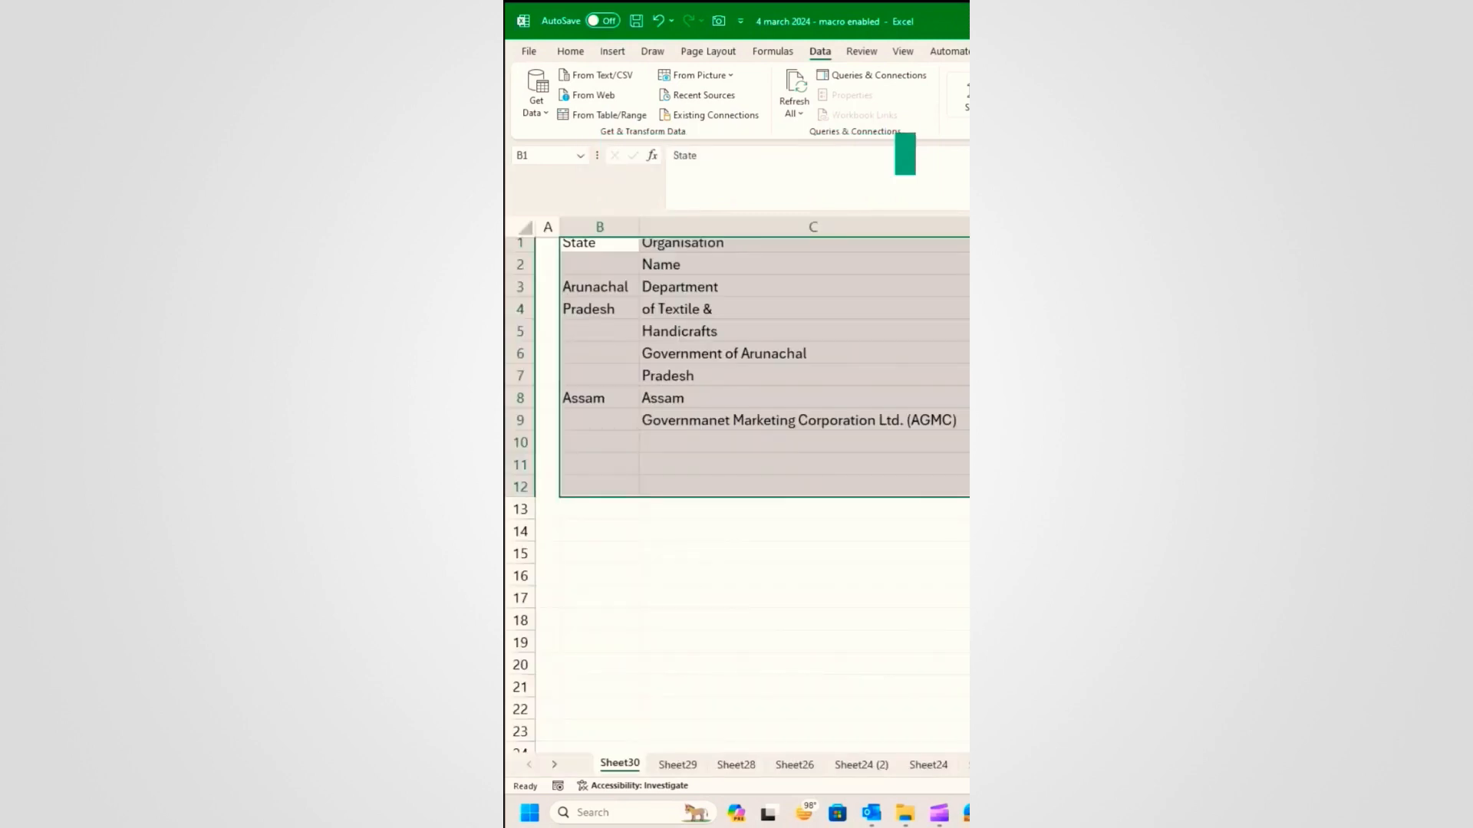
# Step: Open the long organisation name in C9 for editing and highlight its text
pyautogui.click(743, 336)
pyautogui.scroll(-1, 832, 501)
pyautogui.scroll(1, 832, 501)
pyautogui.click(802, 411)
pyautogui.doubleClick(801, 418)
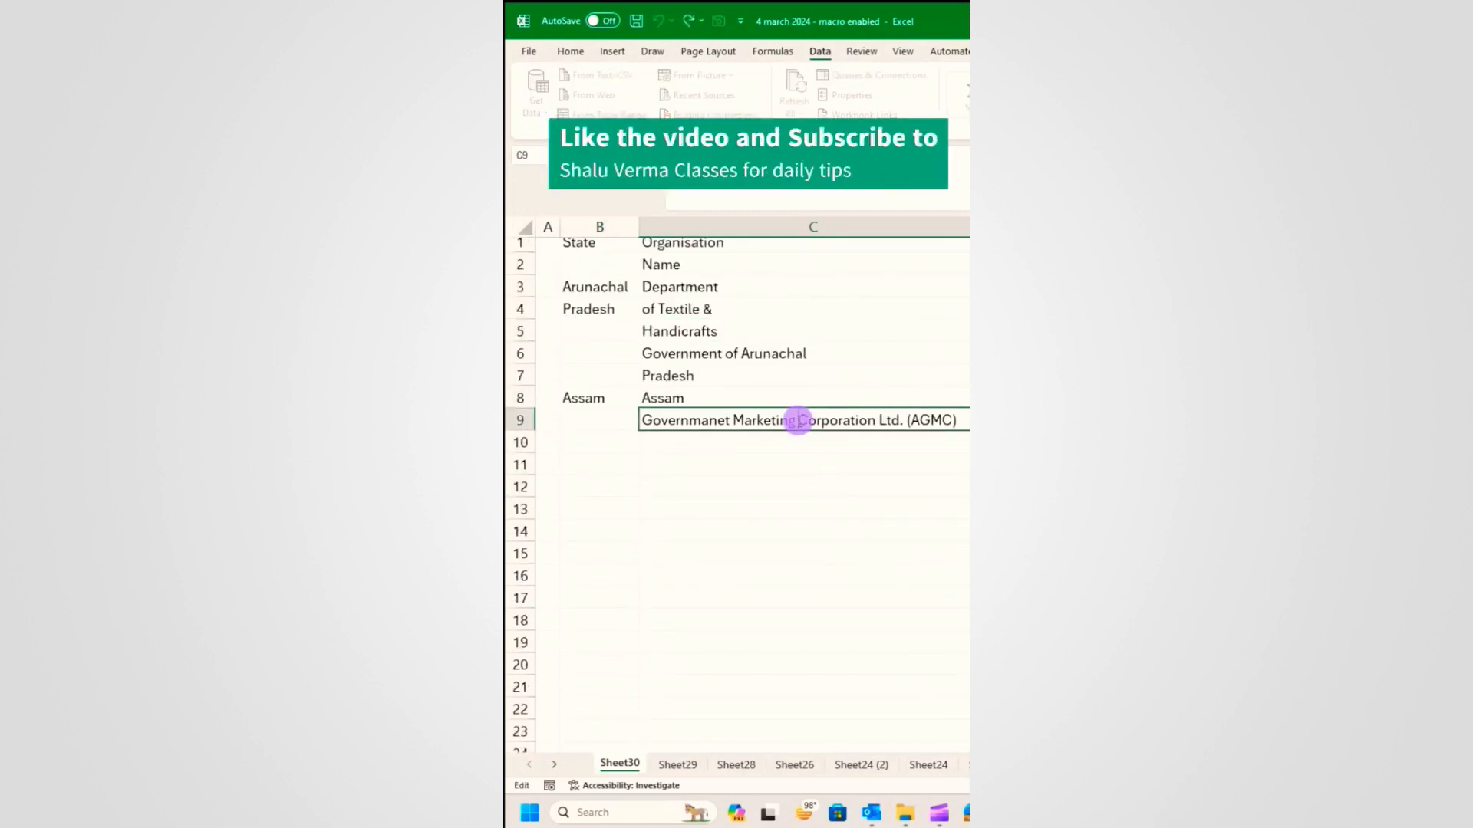
pyautogui.moveTo(828, 421); pyautogui.dragTo(955, 423)
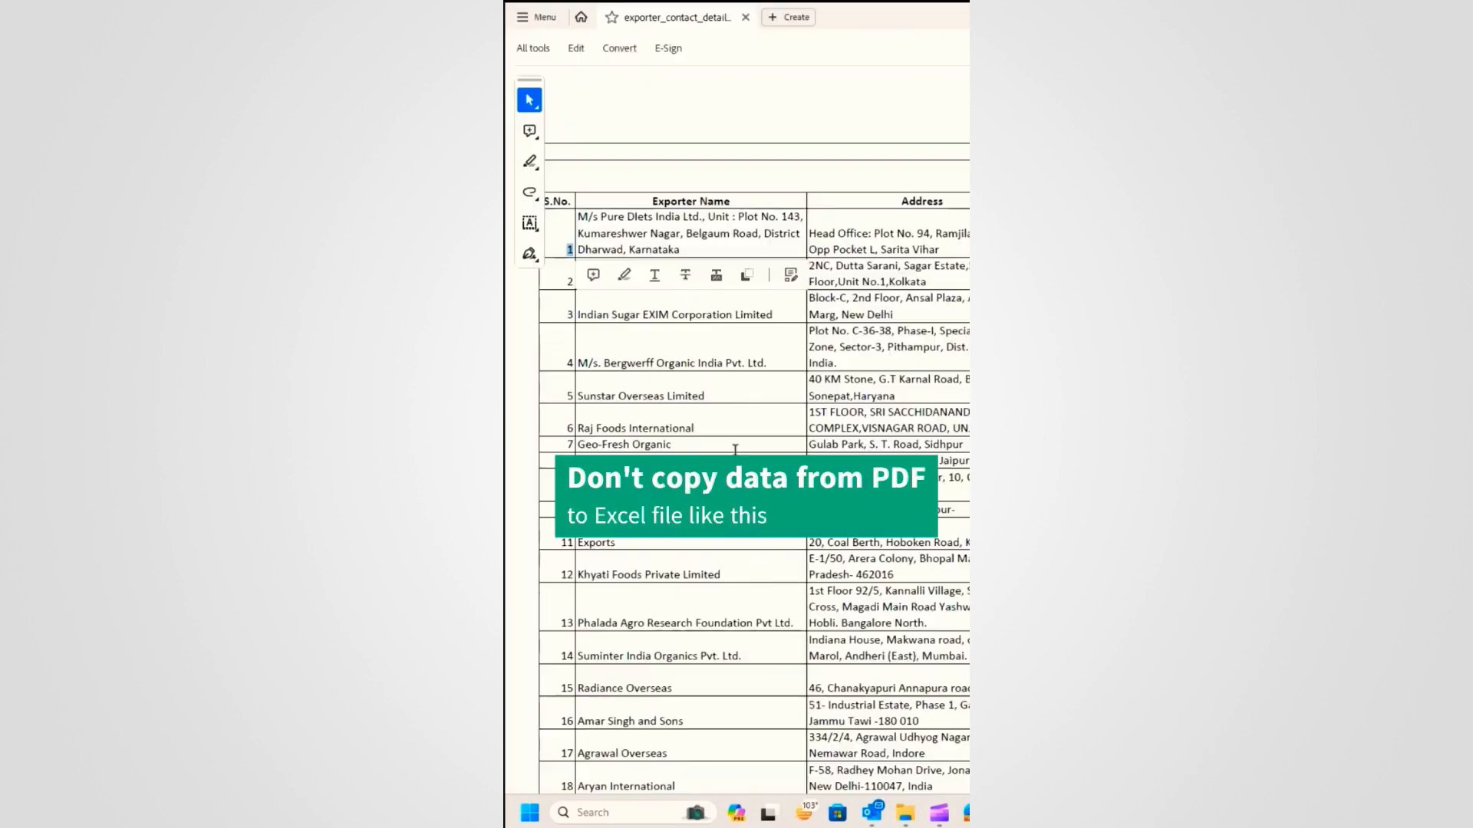
# Step: Copy the first exporter name and address from the PDF into row 2, then undo it
pyautogui.click(589, 221)
pyautogui.moveTo(589, 220); pyautogui.dragTo(740, 257)
pyautogui.moveTo(740, 256); pyautogui.dragTo(843, 240)
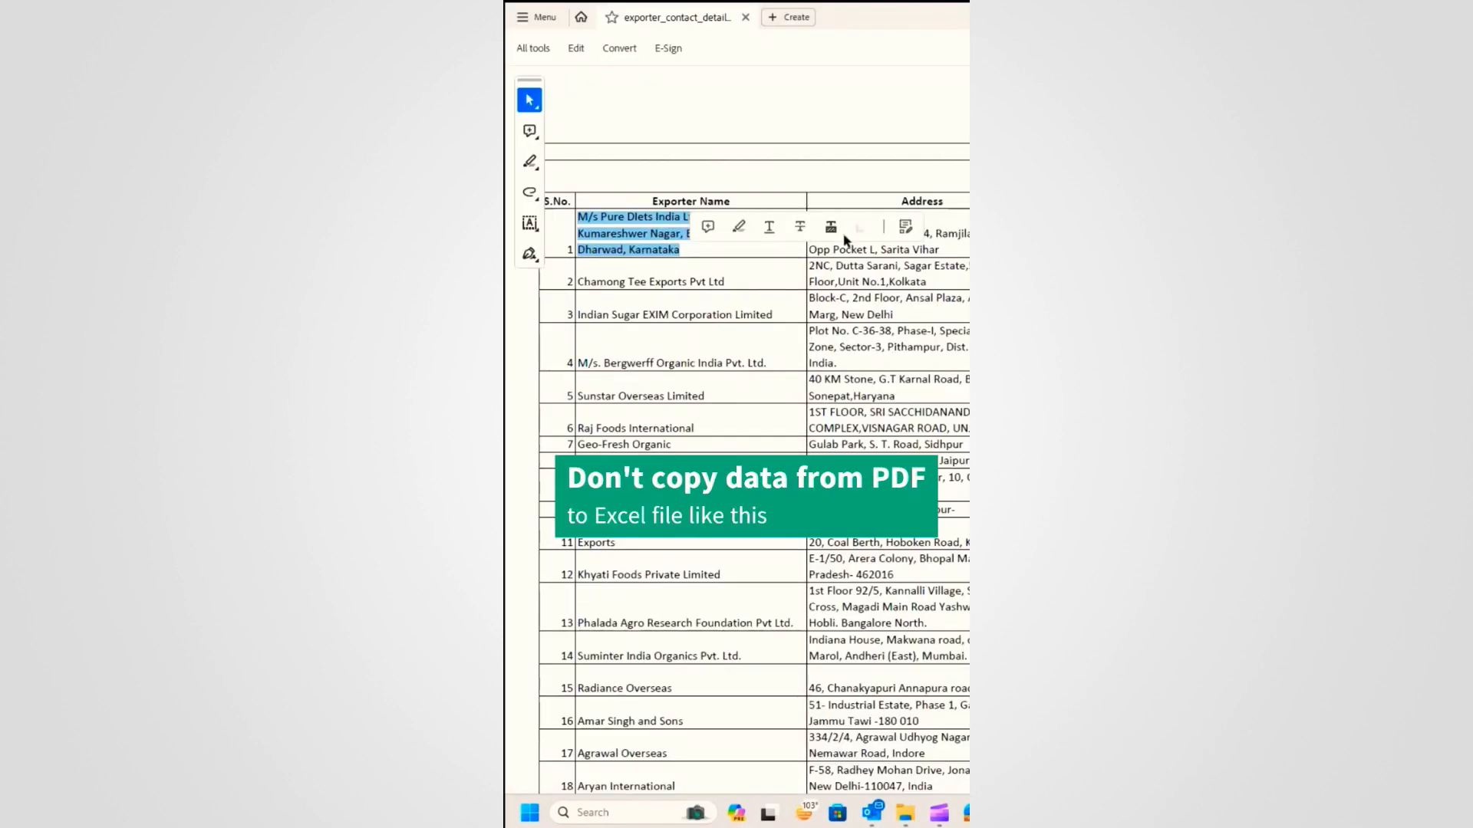
pyautogui.moveTo(812, 230); pyautogui.dragTo(948, 252)
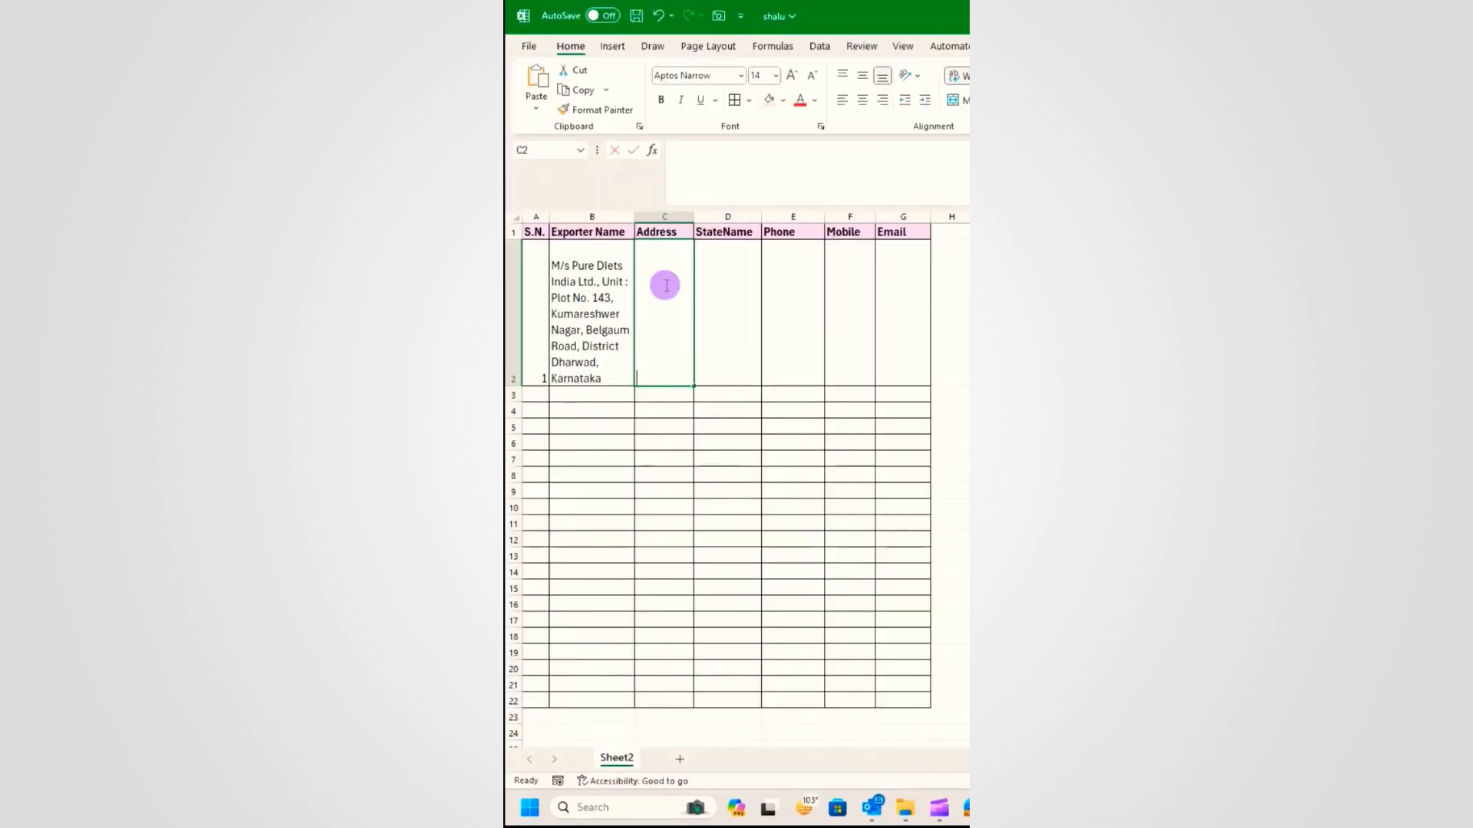
pyautogui.click(759, 344)
pyautogui.hotkey('ctrl', 'z')
pyautogui.hotkey('ctrl', 'z')
pyautogui.hotkey('ctrl', 'z')
pyautogui.hotkey('ctrl', 'z')
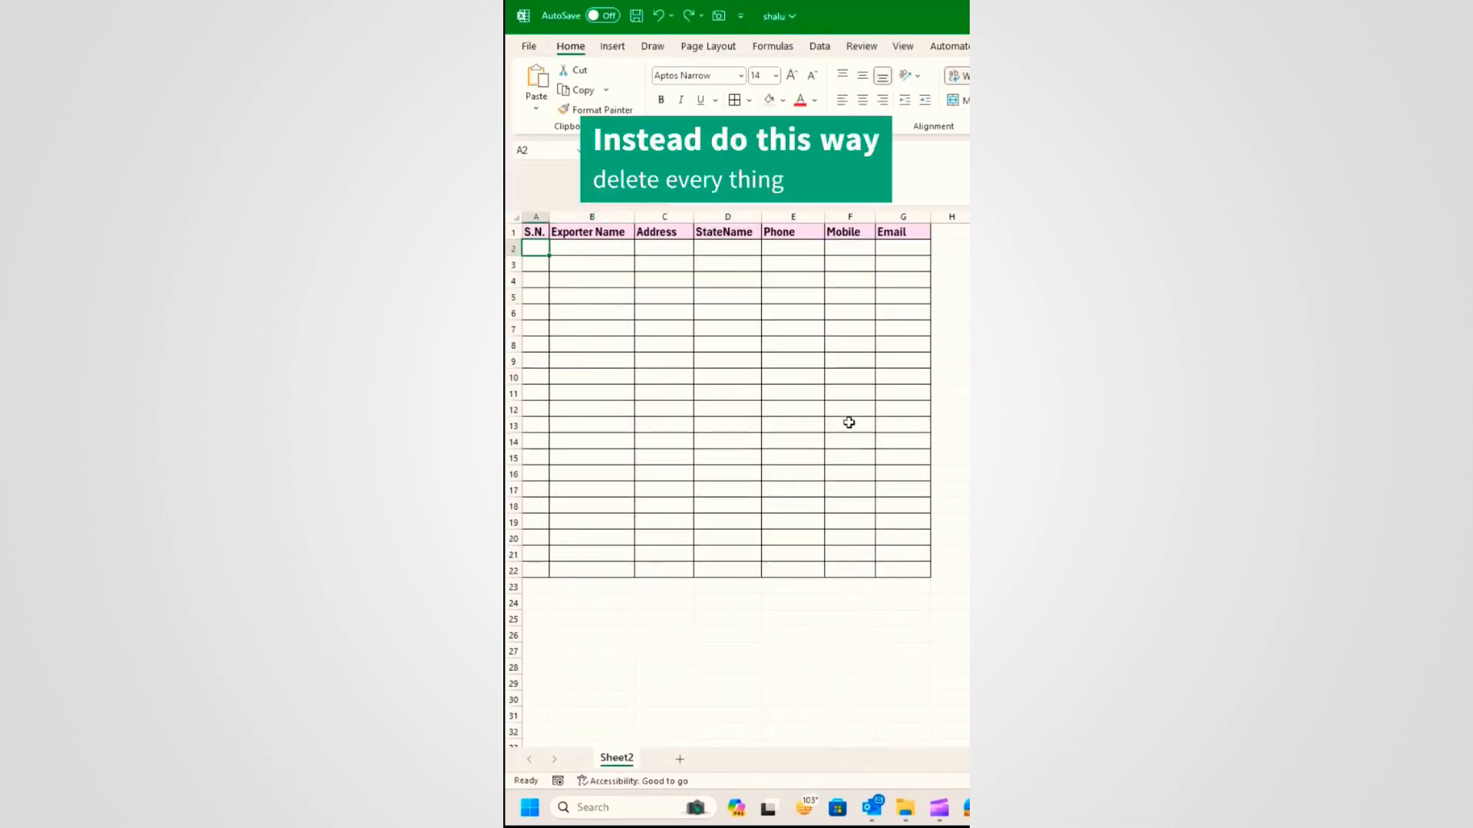
# Step: Add a new blank sheet and delete Sheet2
pyautogui.click(678, 760)
pyautogui.rightClick(616, 758)
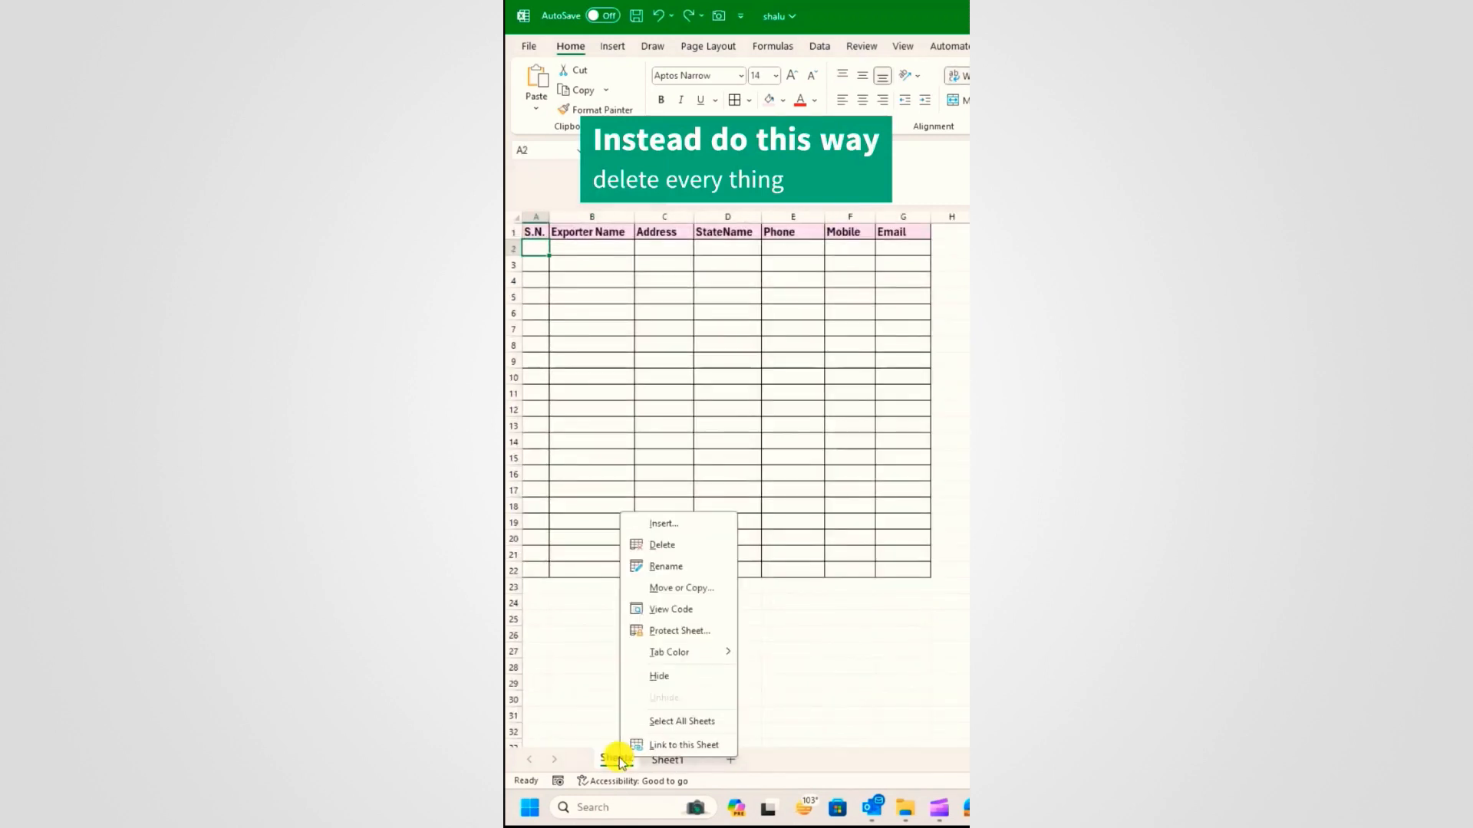
pyautogui.click(661, 544)
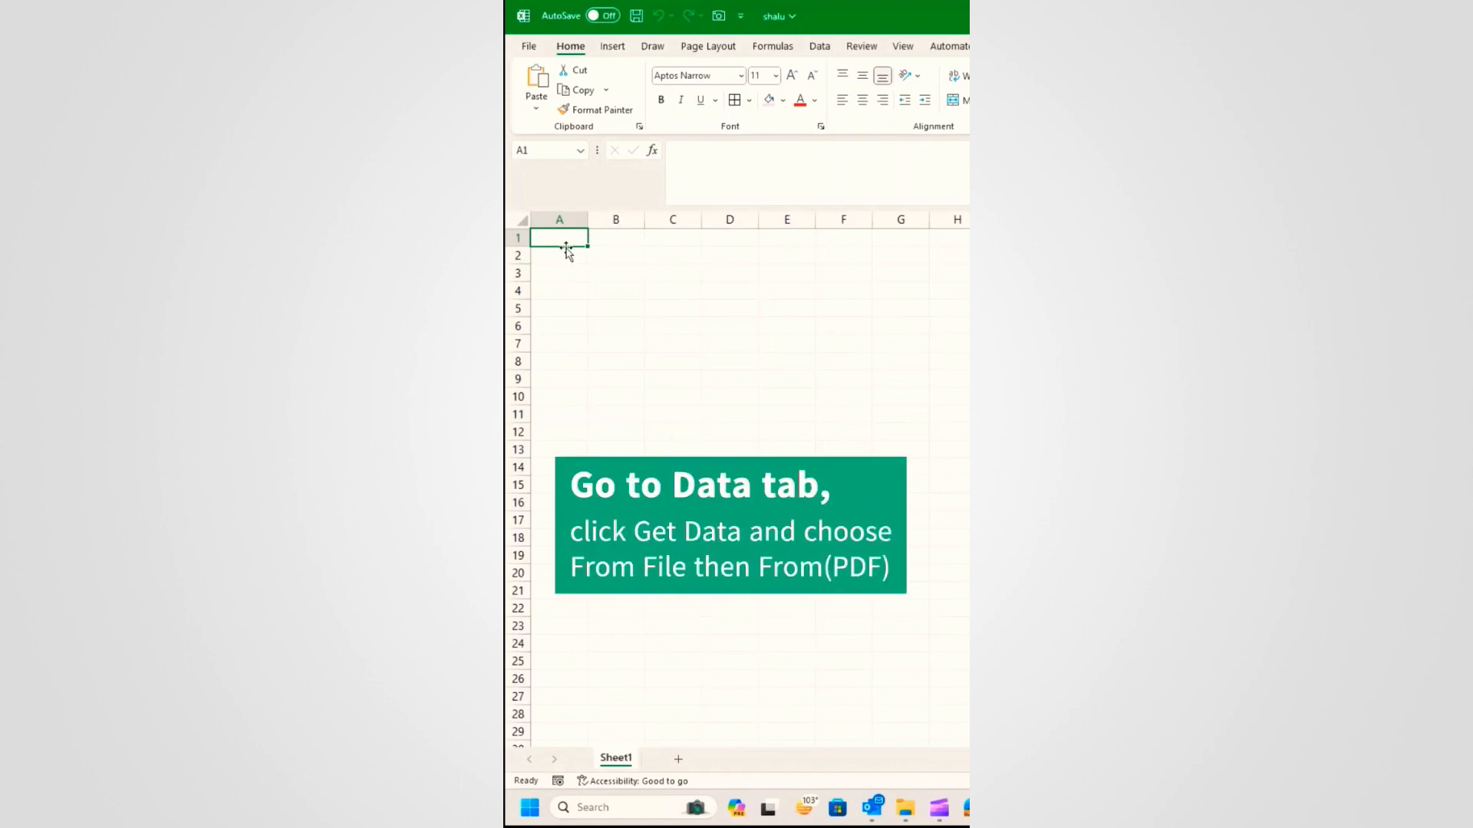
# Step: Start a PDF import via Data > Get Data > From File > From PDF
pyautogui.click(819, 46)
pyautogui.click(536, 96)
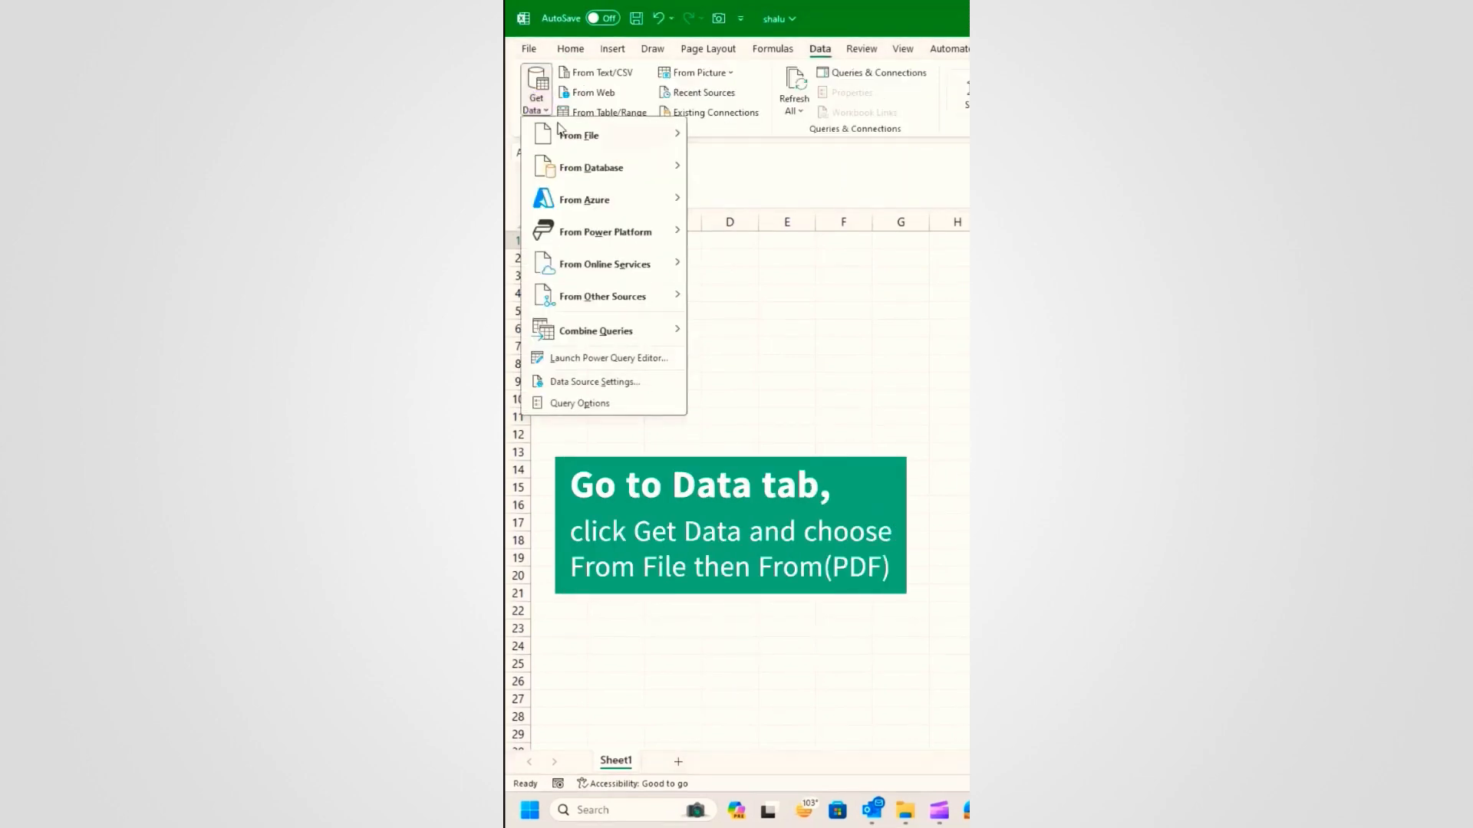
pyautogui.moveTo(570, 133)
pyautogui.click(763, 265)
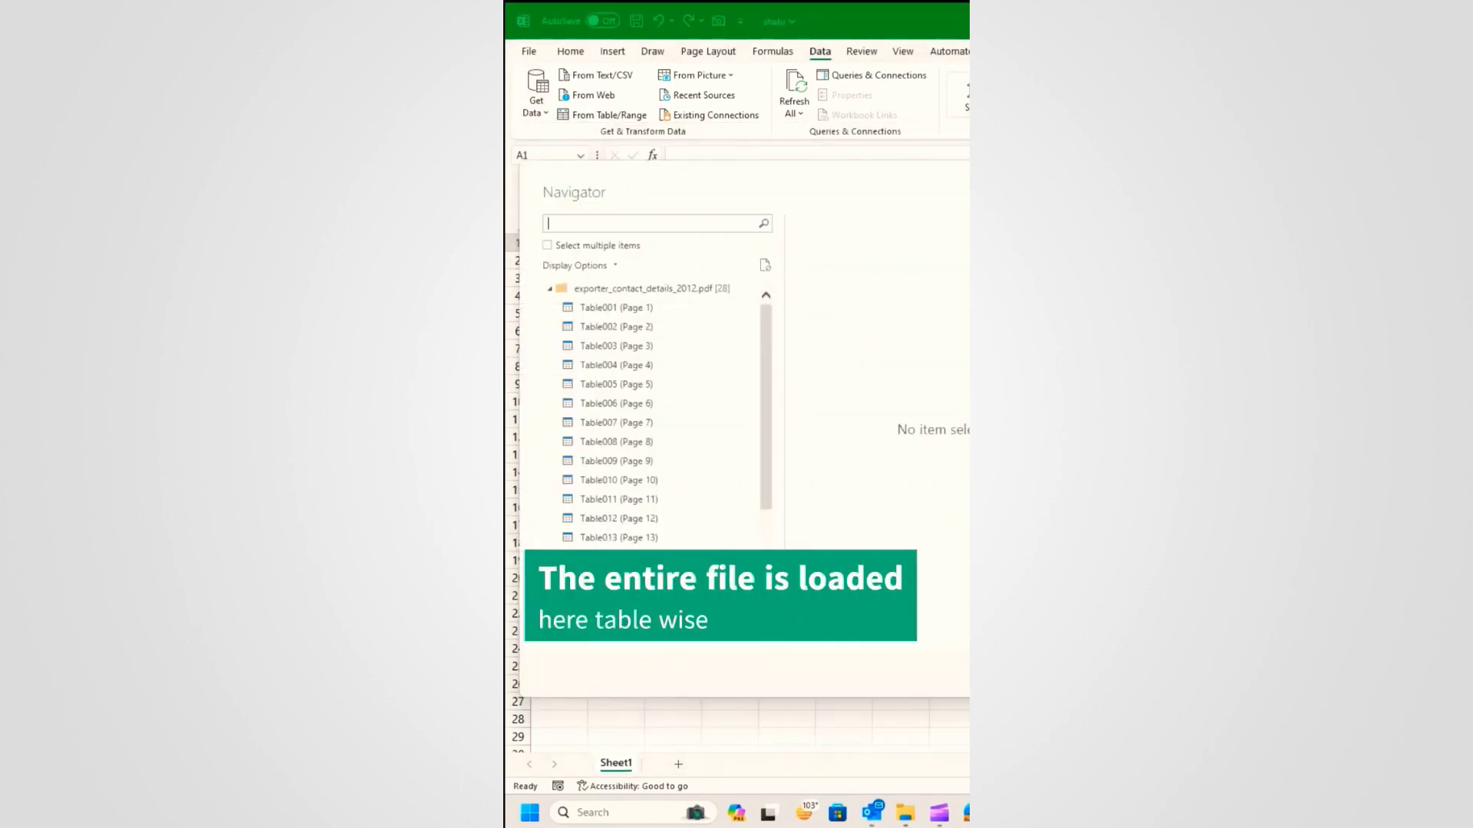
# Step: Select multiple items, tick Table001 through Table014 and open them in Power Query Editor
pyautogui.click(623, 310)
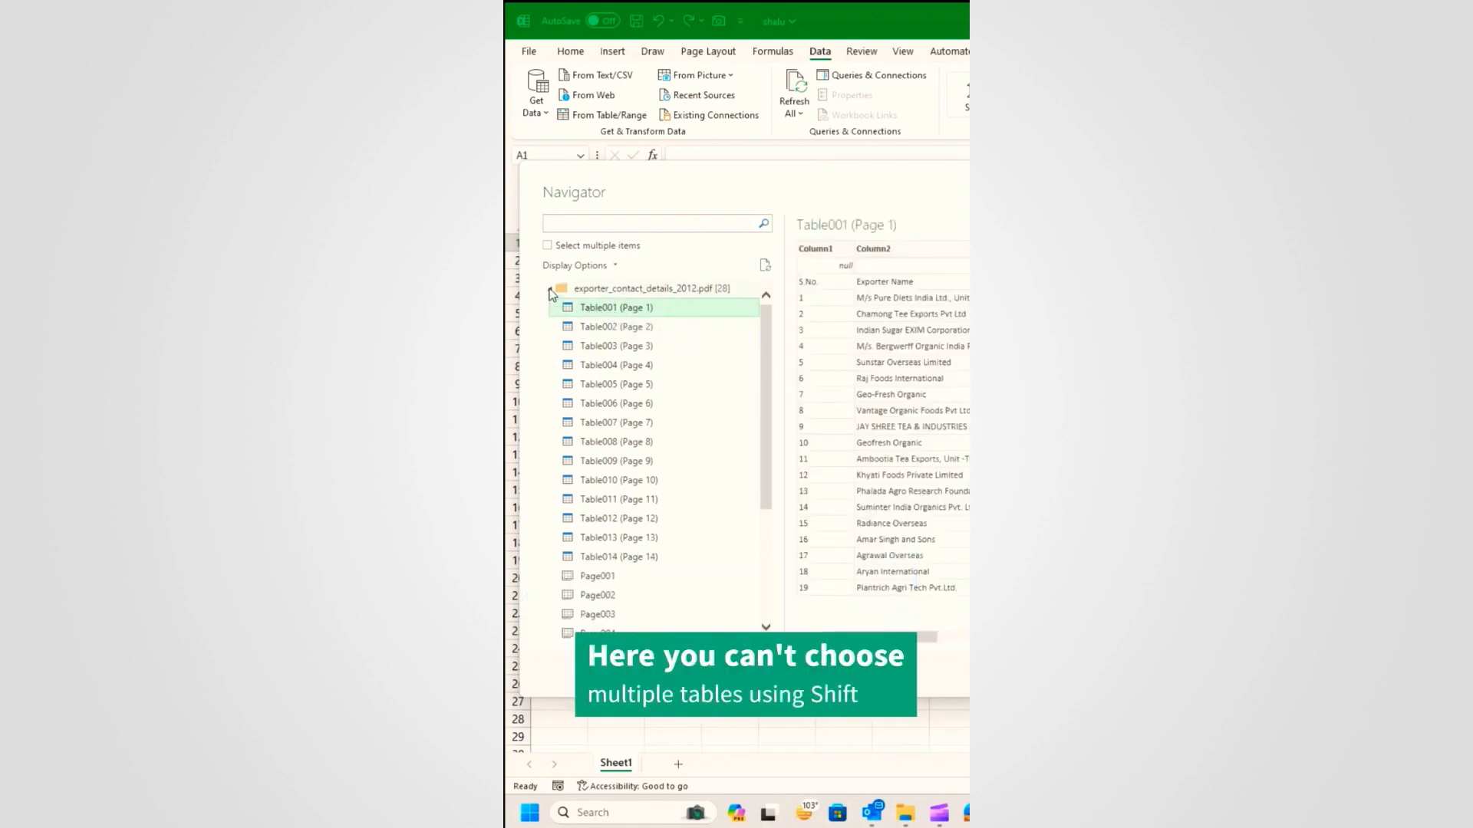
pyautogui.keyDown('shift'); pyautogui.click(630, 556); pyautogui.keyUp('shift')
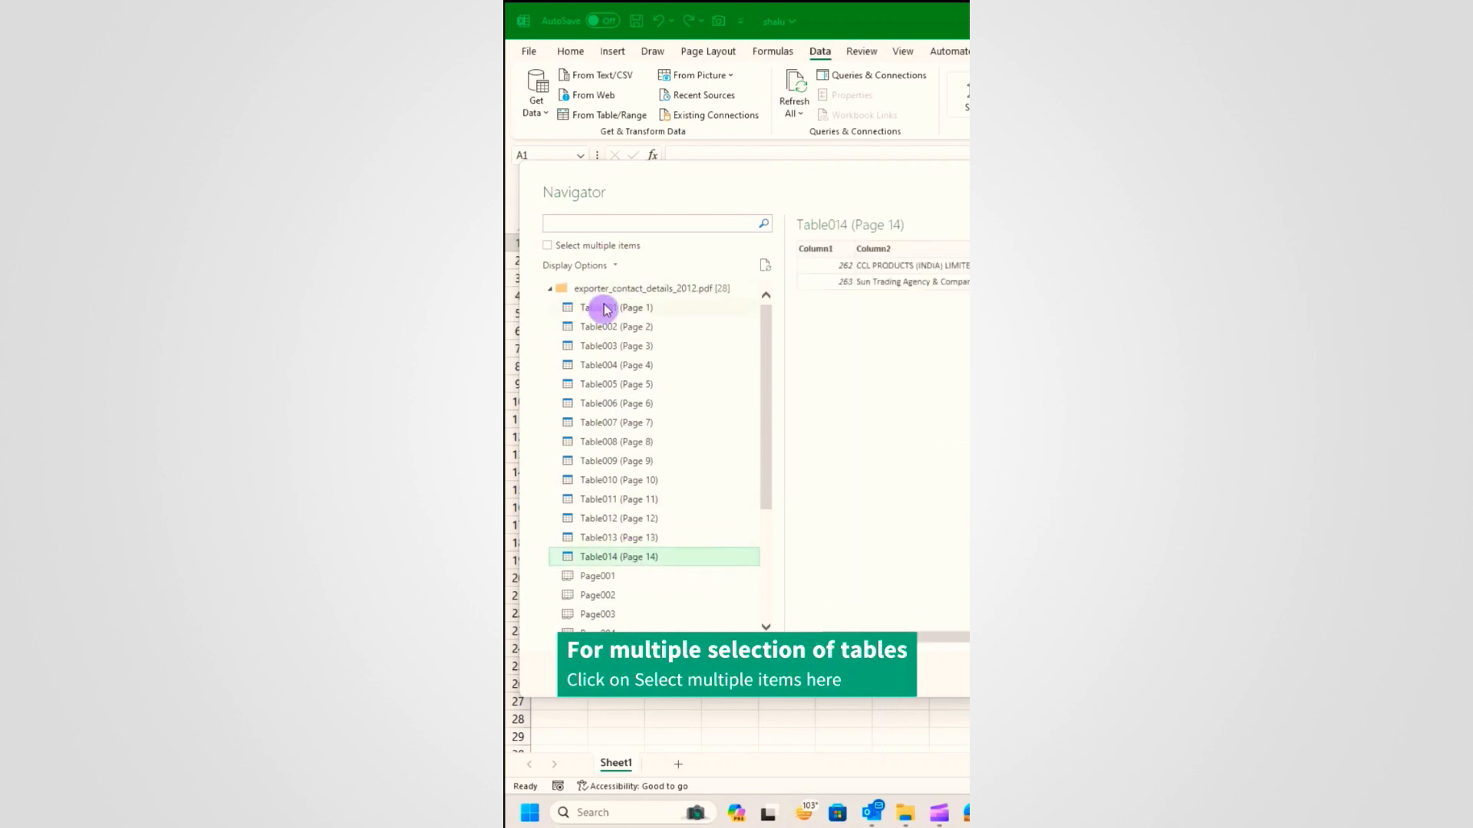
pyautogui.click(606, 308)
pyautogui.click(547, 247)
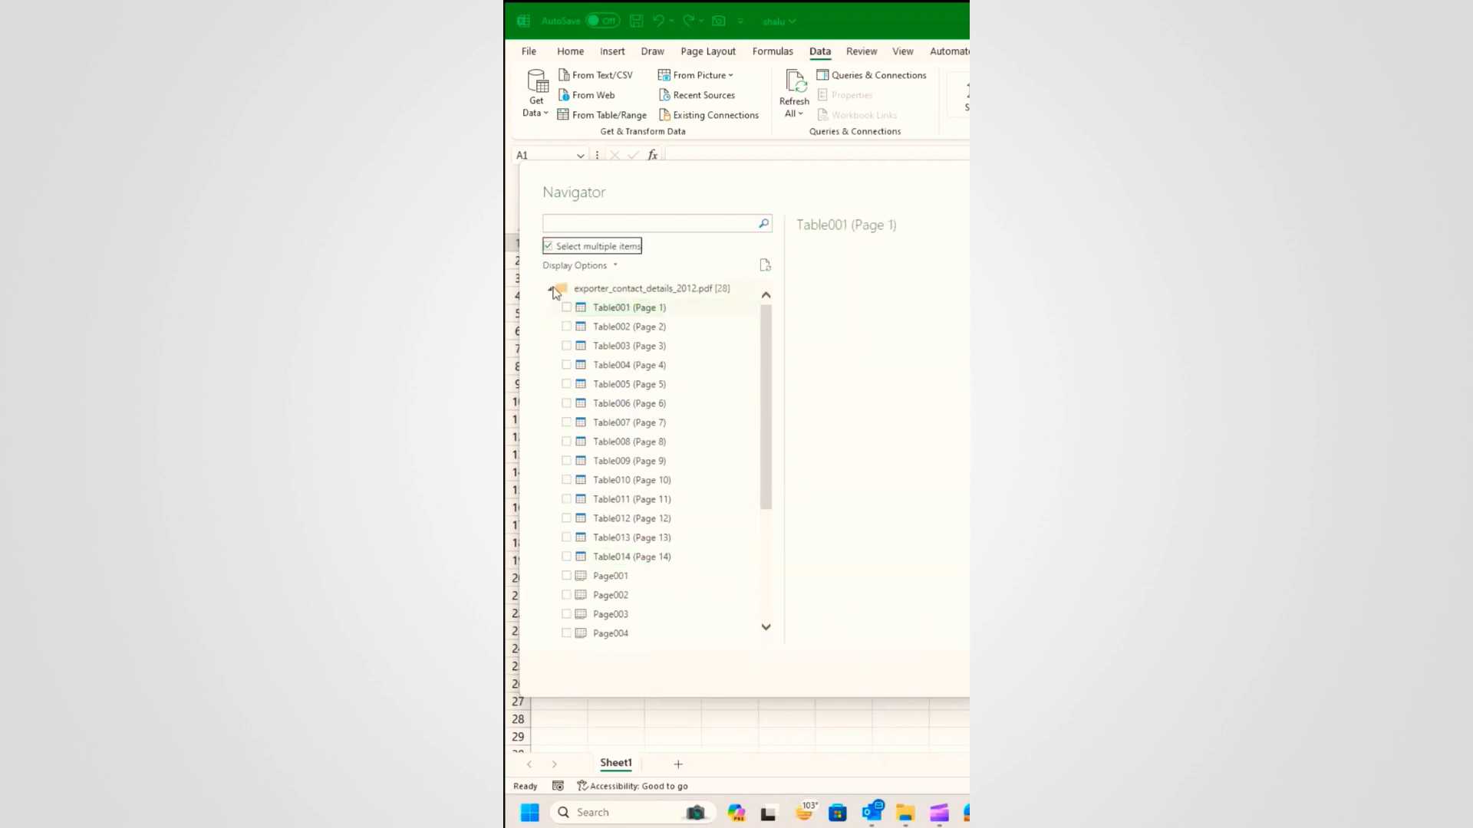
pyautogui.click(566, 557)
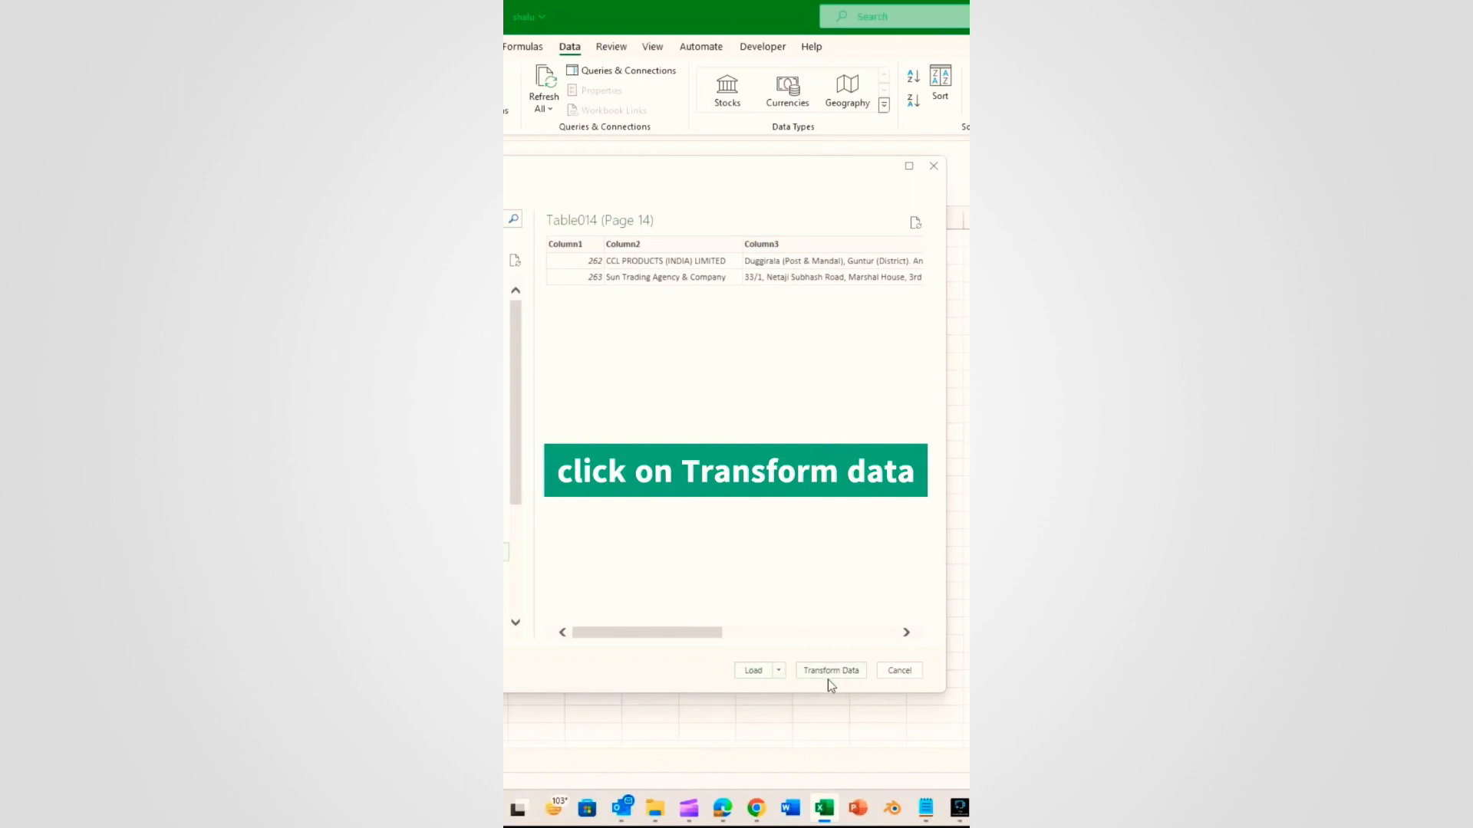
pyautogui.click(831, 675)
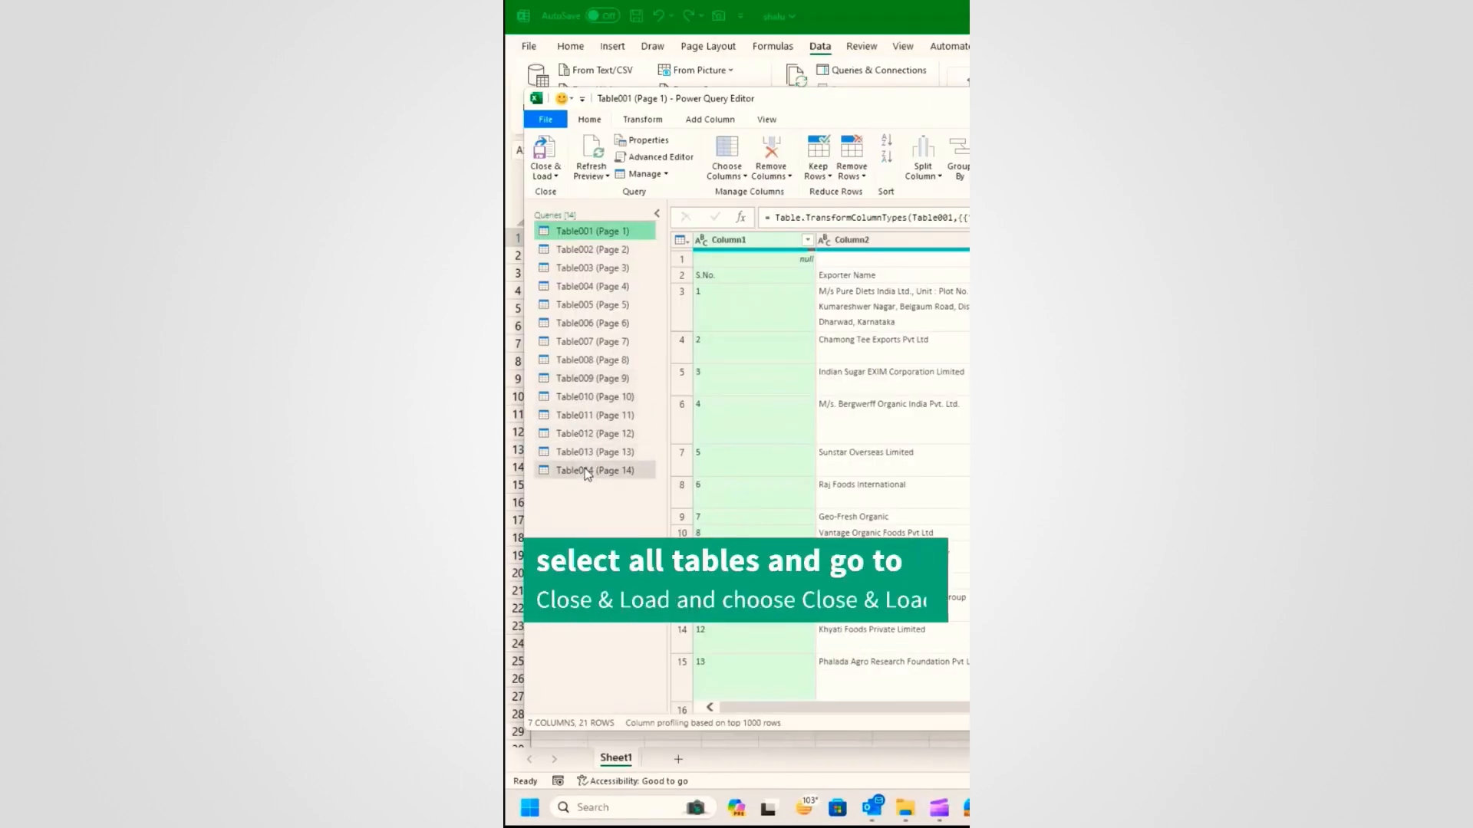
# Step: Select all 14 queries, Table001–Table014, and Close & Load them into the workbook
pyautogui.keyDown('shift'); pyautogui.click(584, 470); pyautogui.keyUp('shift')
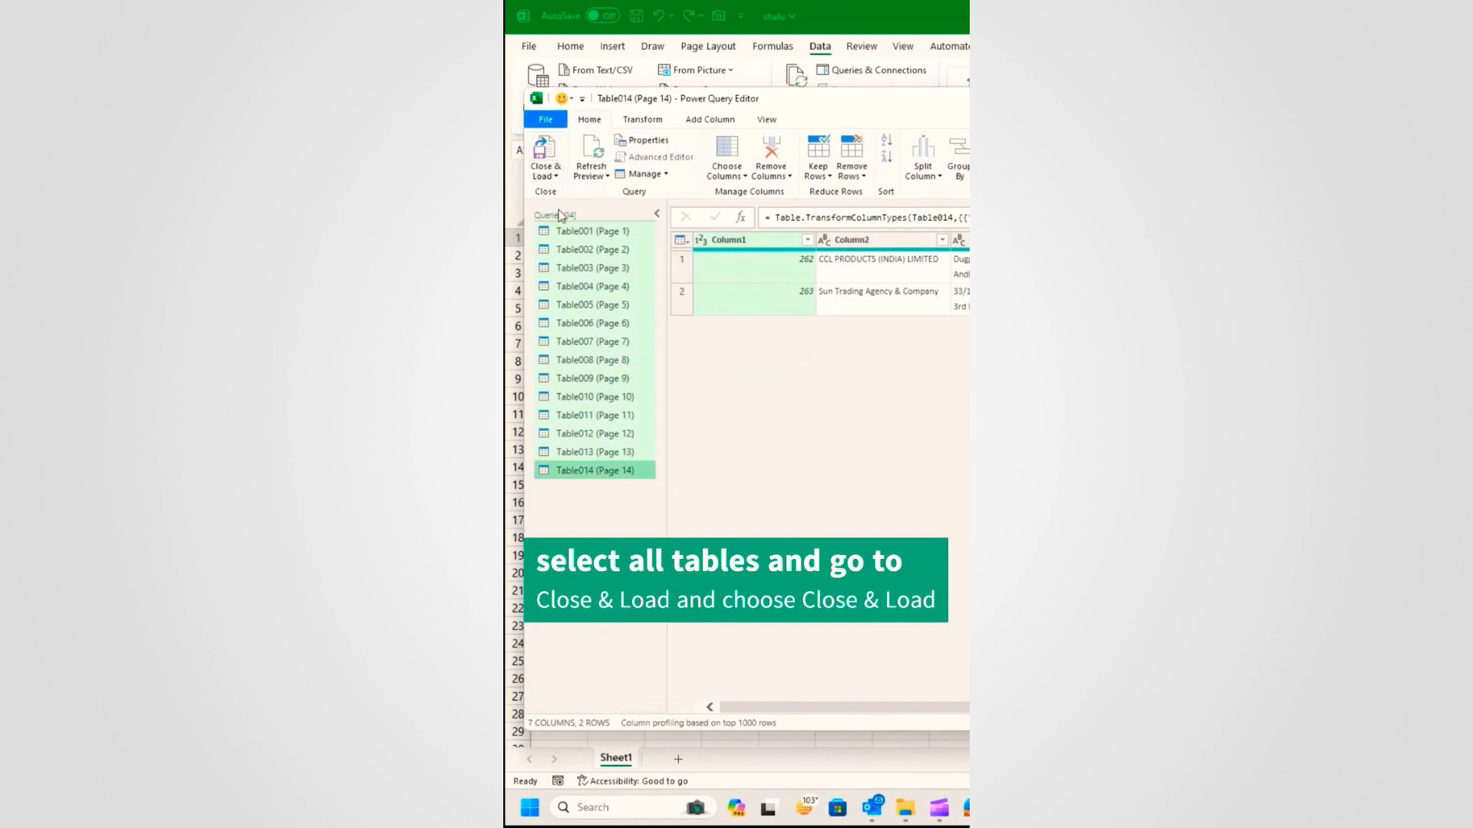
pyautogui.click(546, 172)
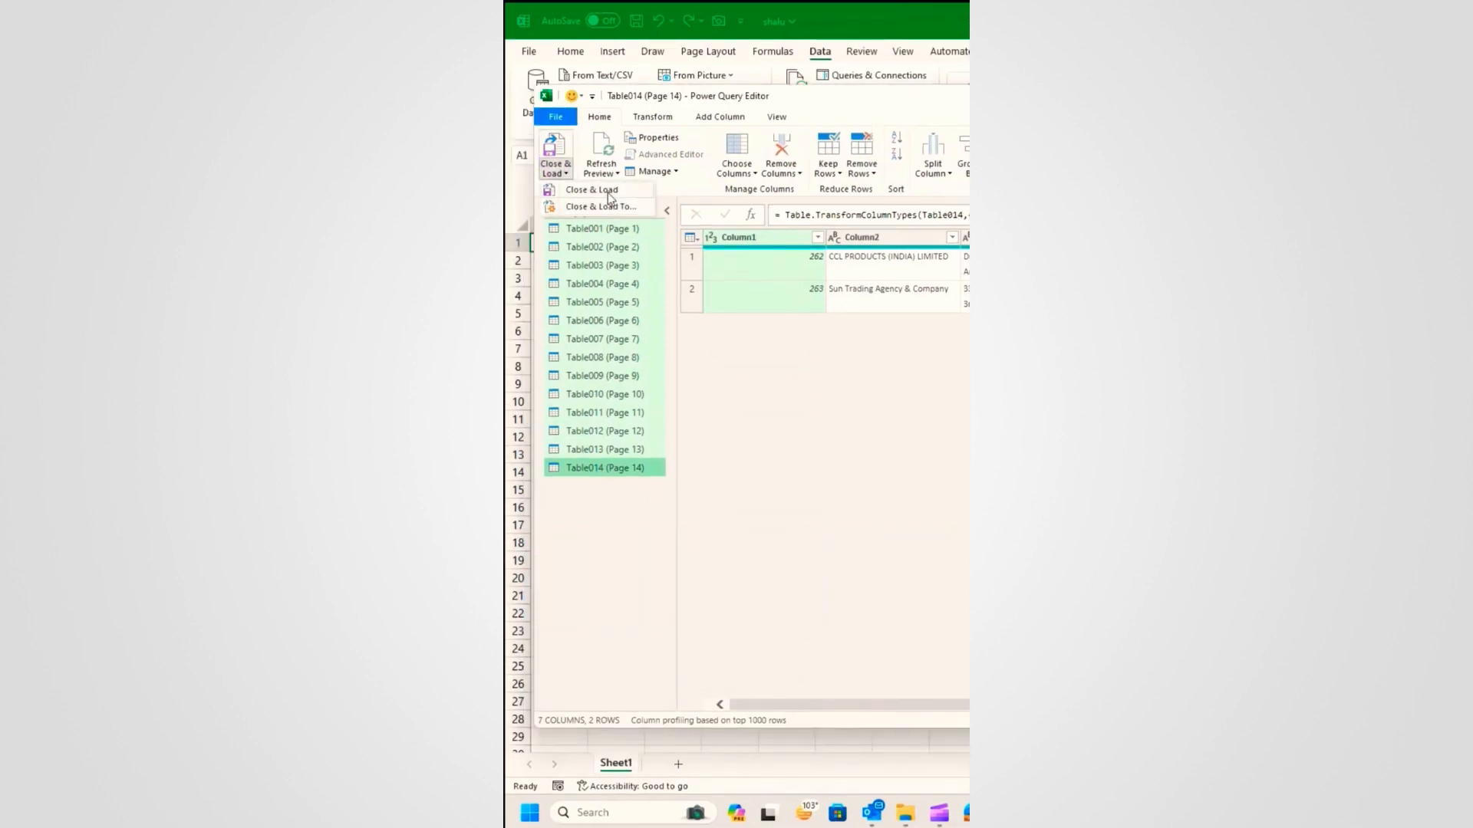
pyautogui.click(608, 192)
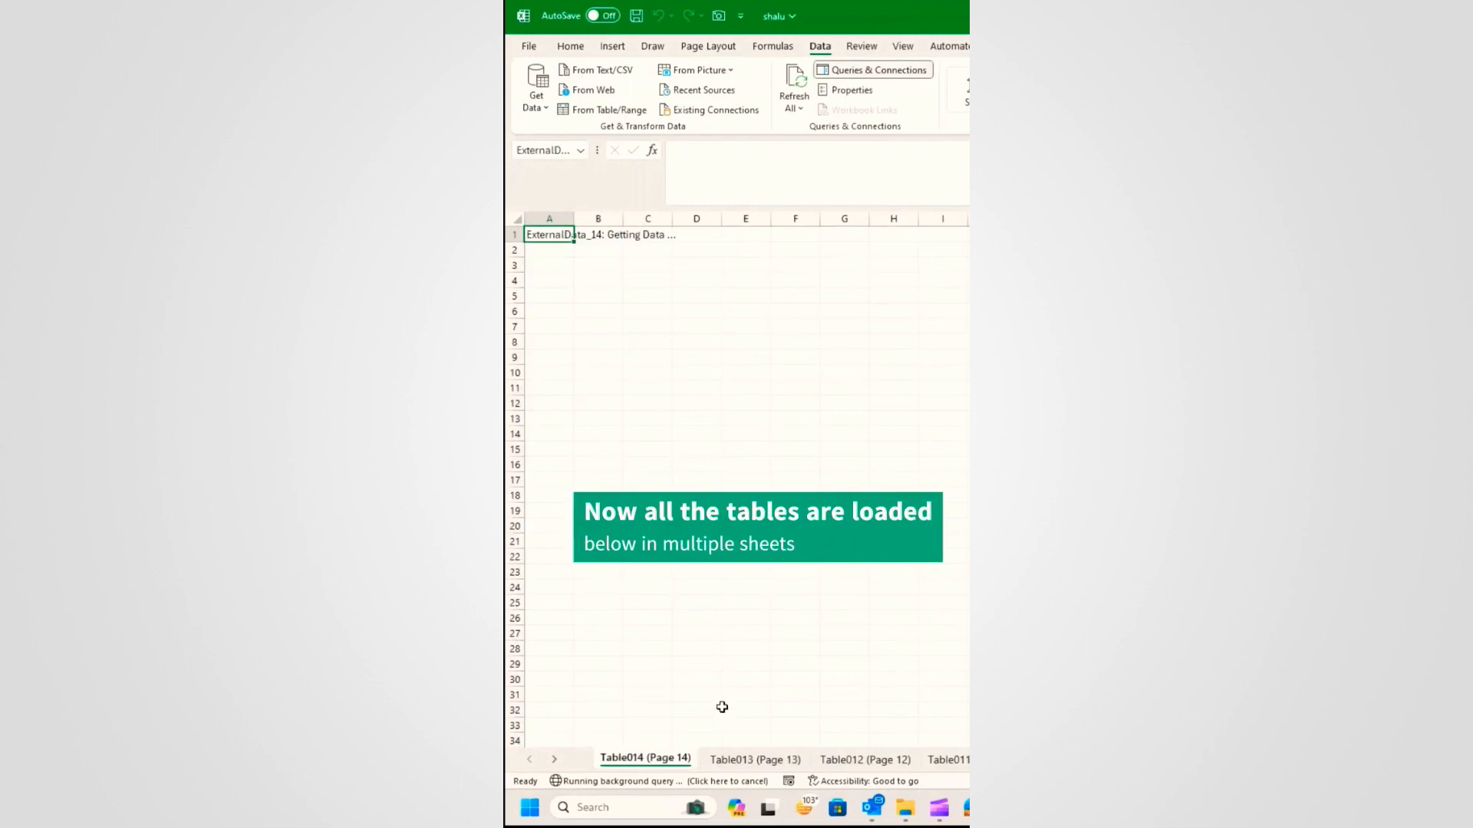
# Step: Check the loaded Page 13 and Page 14 sheets, then select Barcode cell D3
pyautogui.click(733, 759)
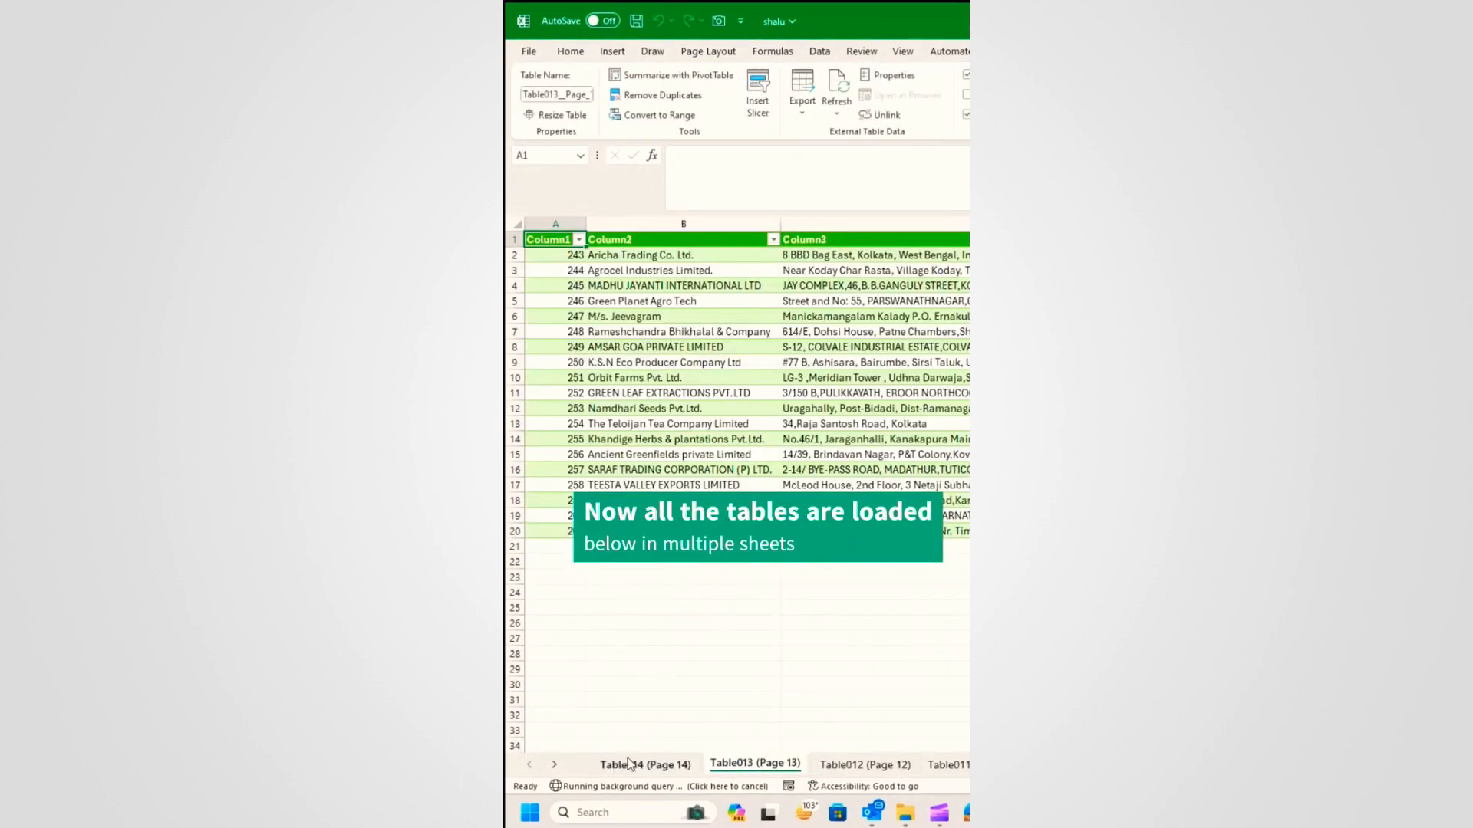
pyautogui.click(628, 763)
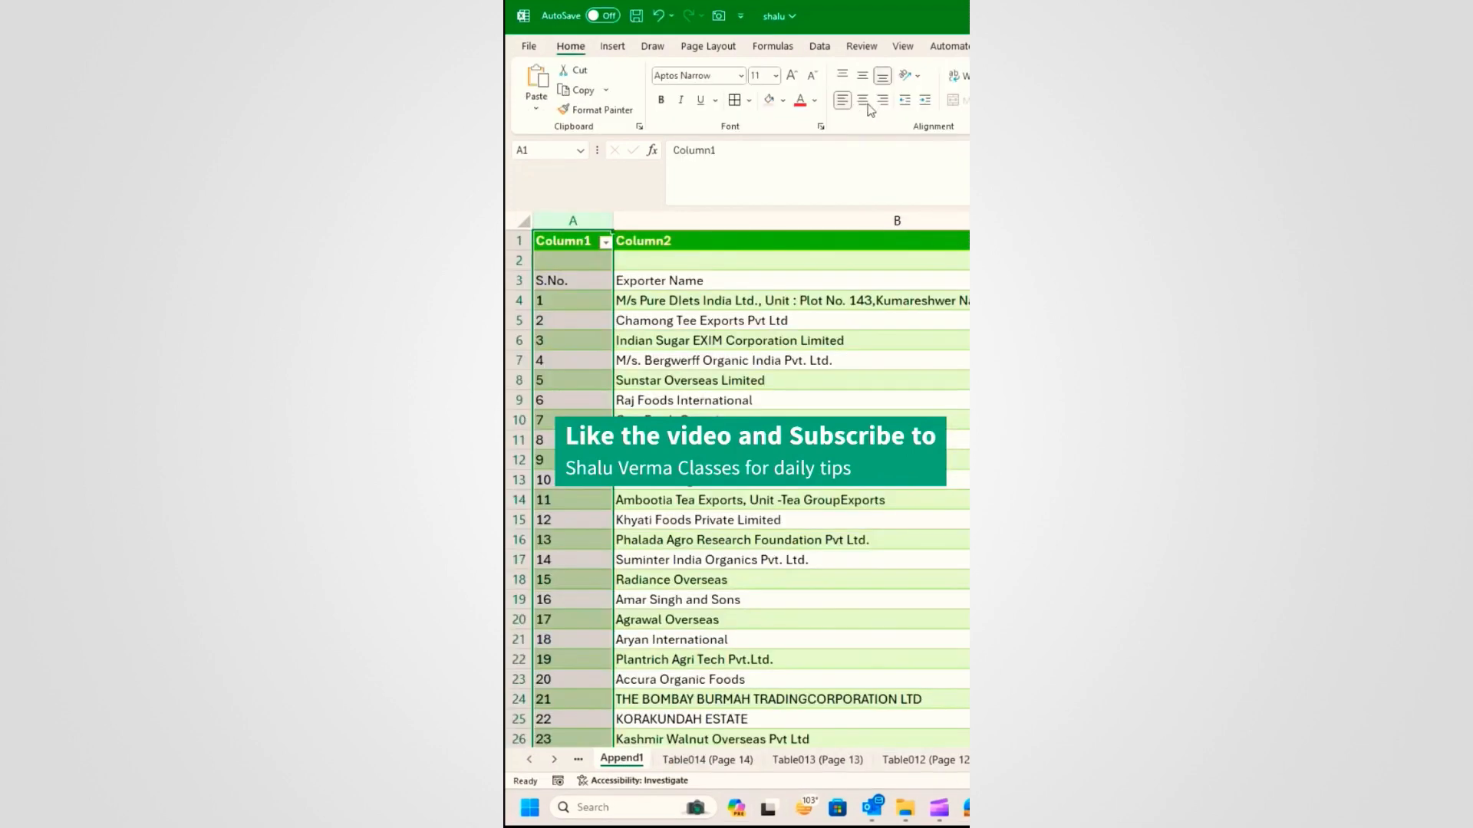
pyautogui.click(854, 298)
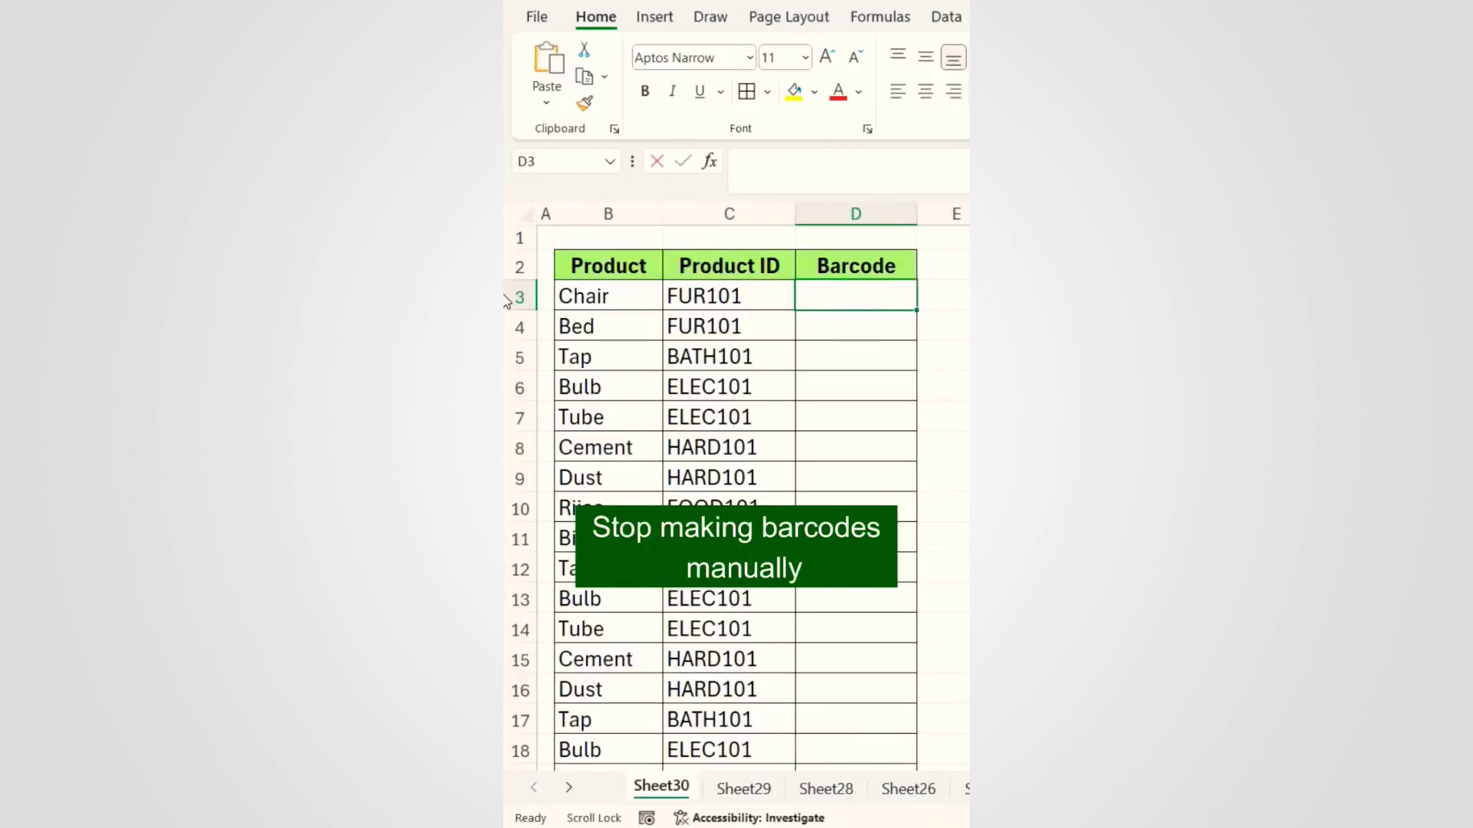
# Step: Enter =CONCATENATE("*",C3,"*") in D3 to wrap the Product ID in asterisks
pyautogui.write('FUR')
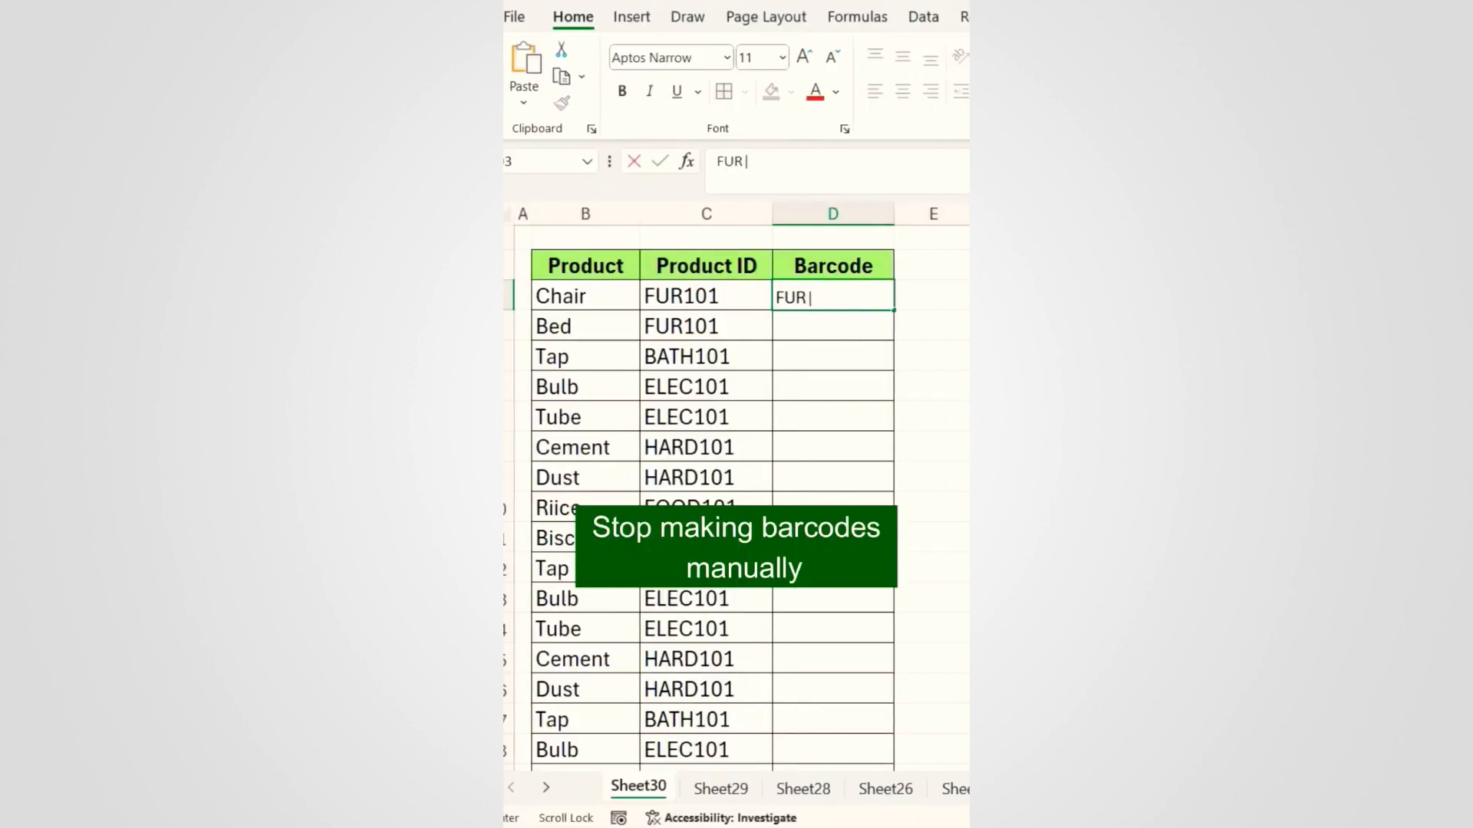
pyautogui.write('||||101|')
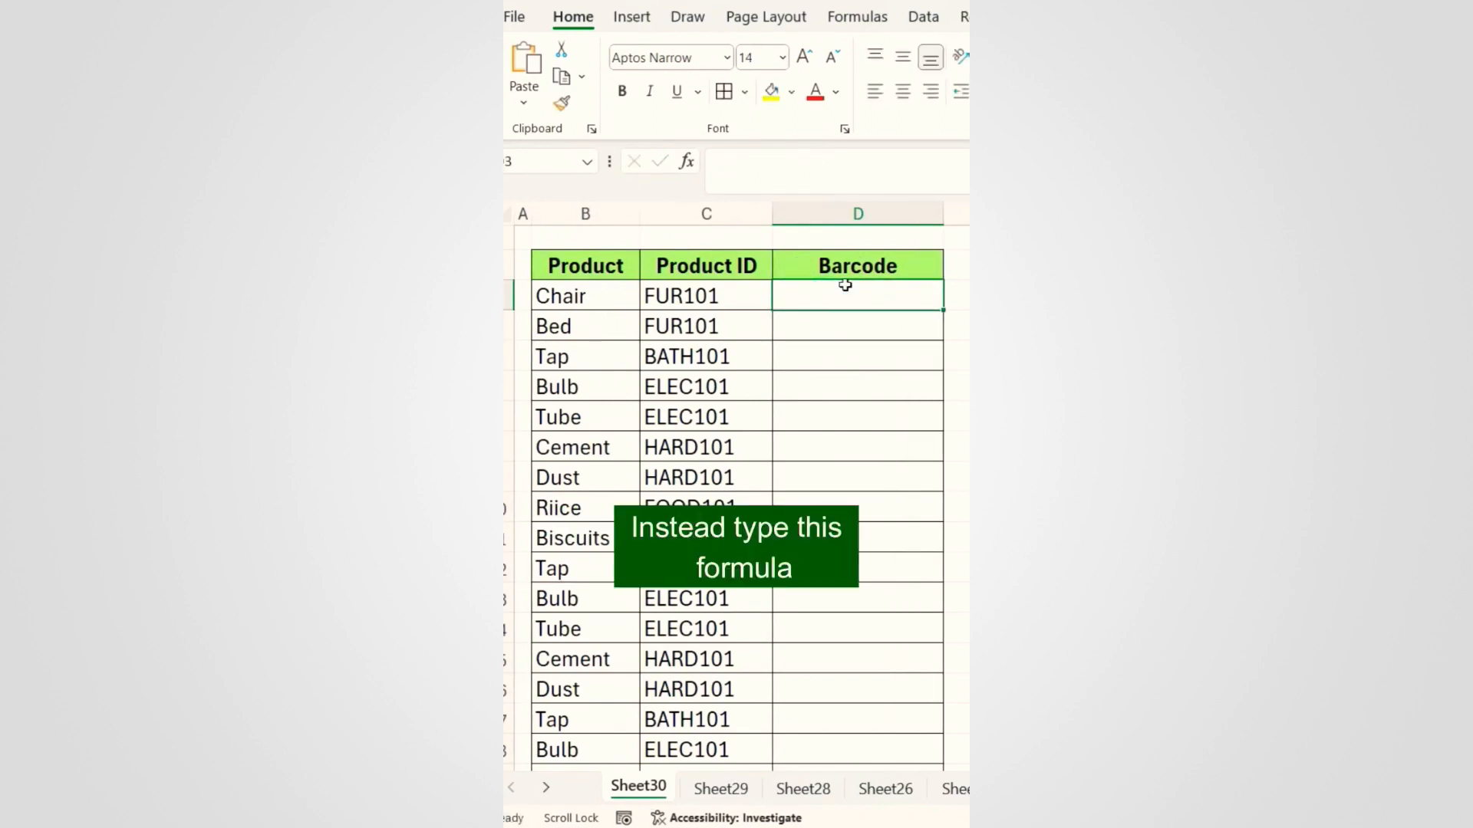
pyautogui.write('=concate')
pyautogui.press('Tab')
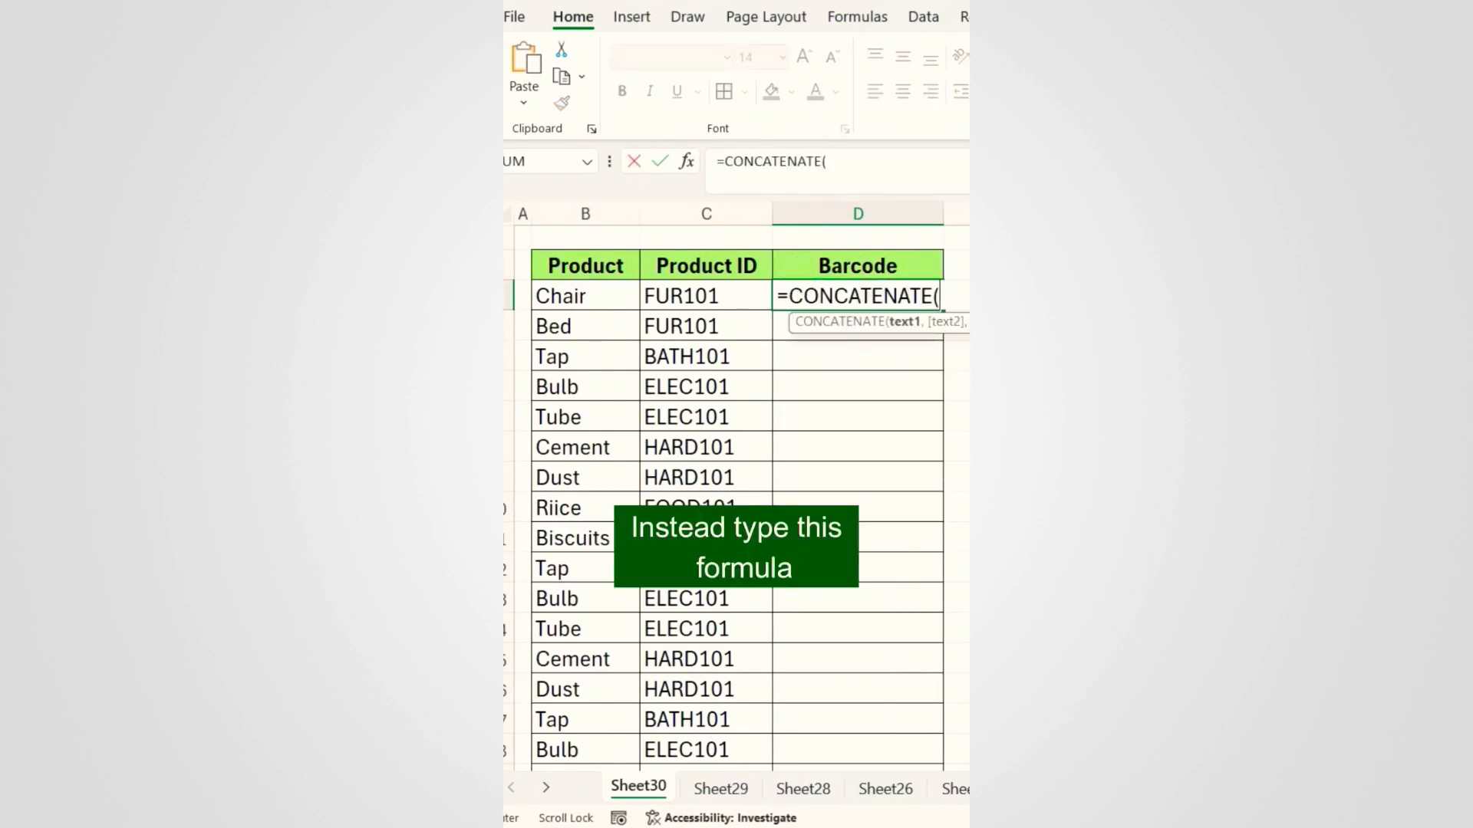
pyautogui.write('"*",')
pyautogui.click(710, 299)
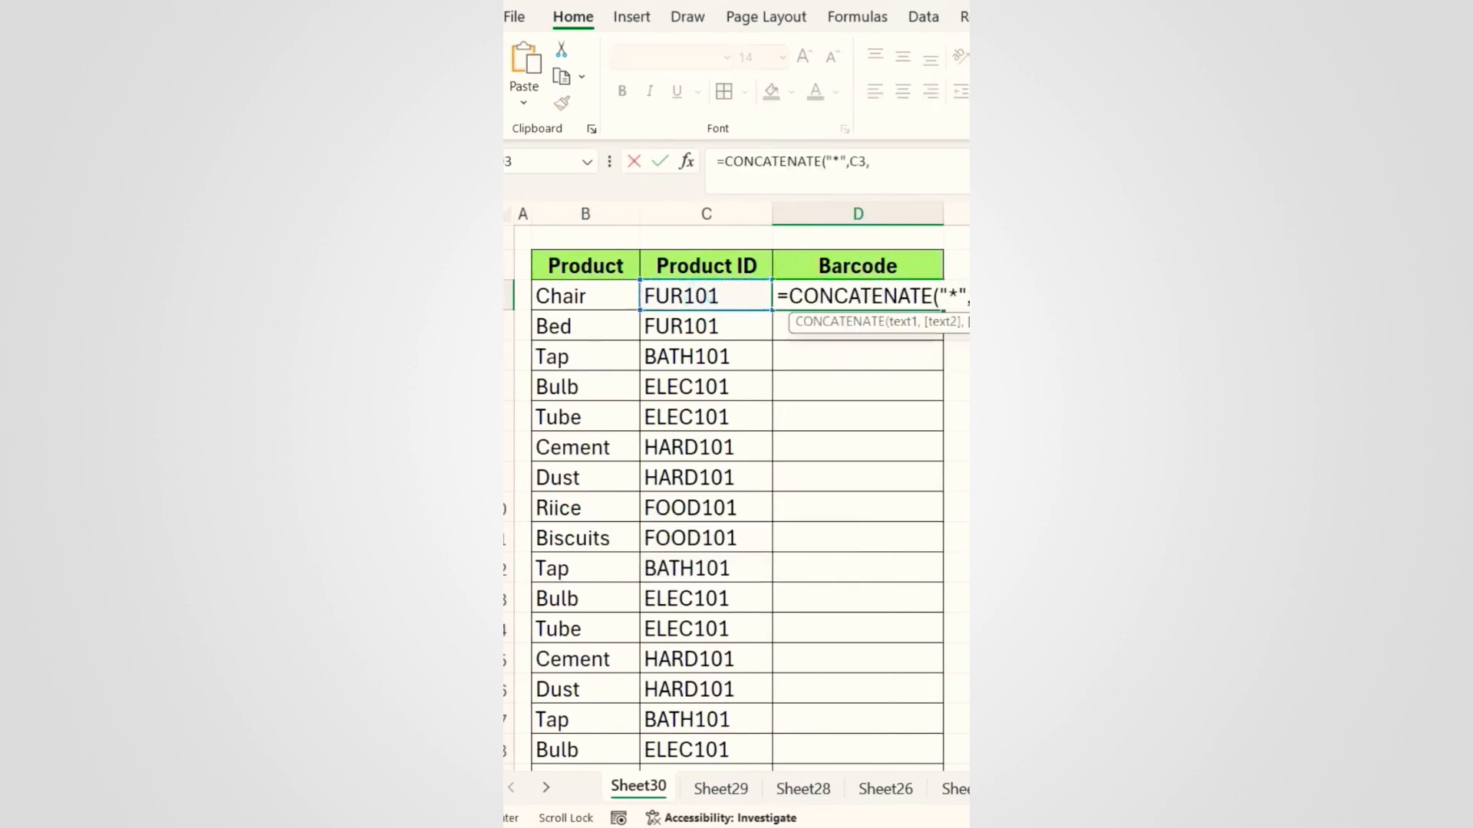
pyautogui.write(',"*"')
pyautogui.press('Return')
# Step: Apply the Libre Barcode 39 font to D3 and fill it down the Barcode column
pyautogui.click(872, 300)
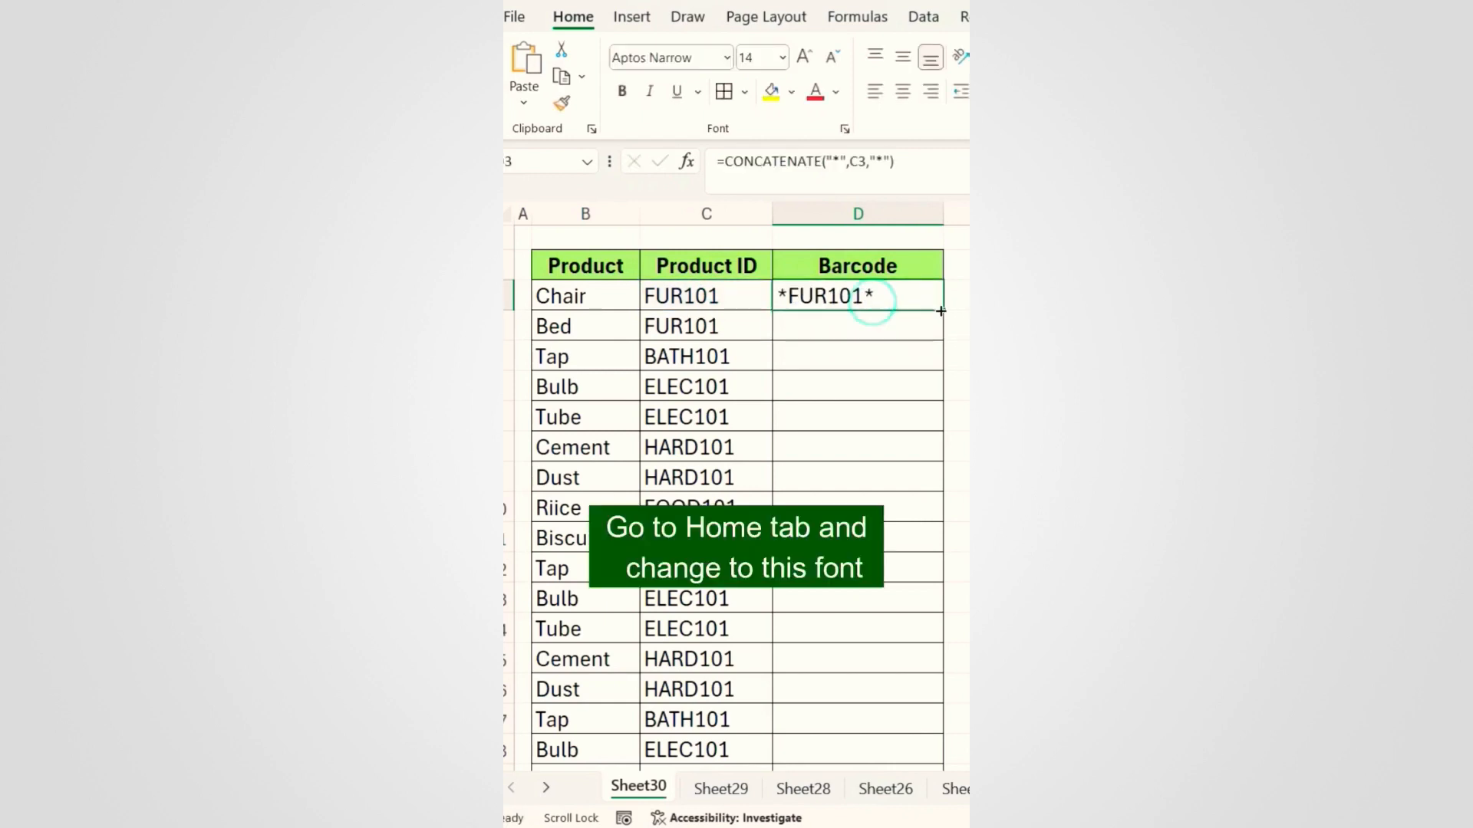
pyautogui.click(729, 59)
pyautogui.scroll(-10, 719, 311)
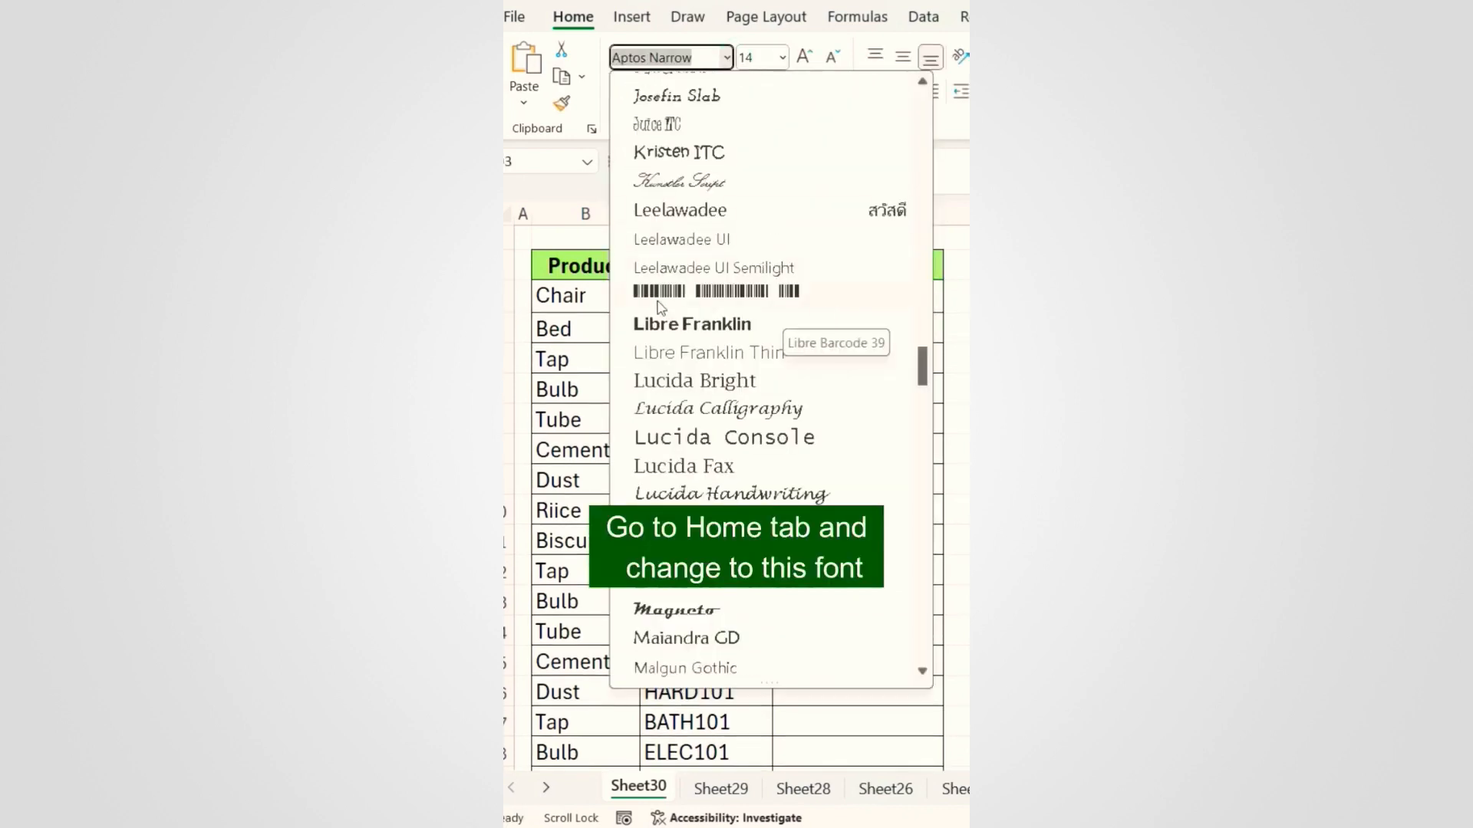
pyautogui.click(701, 300)
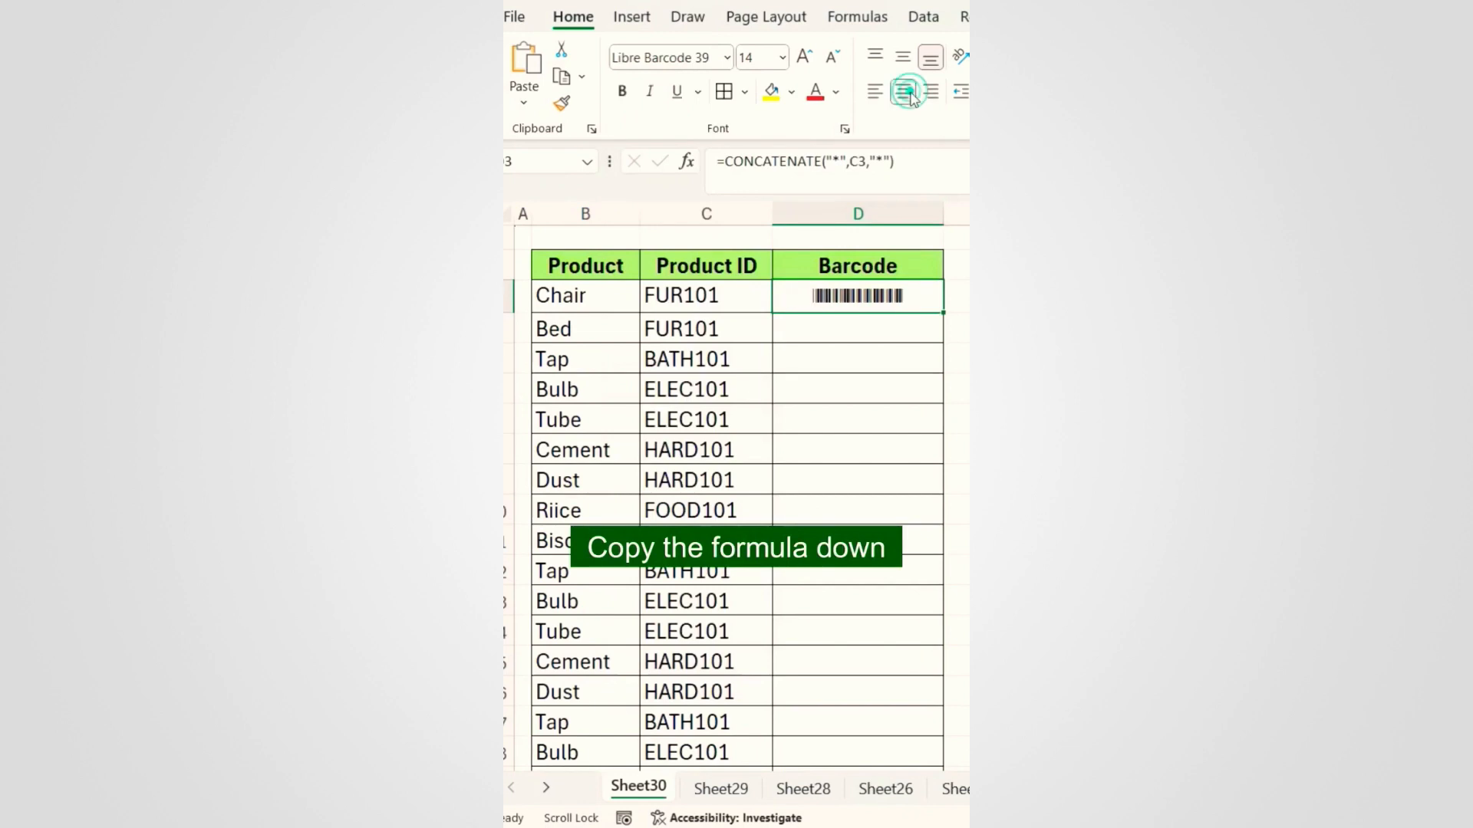
pyautogui.doubleClick(945, 313)
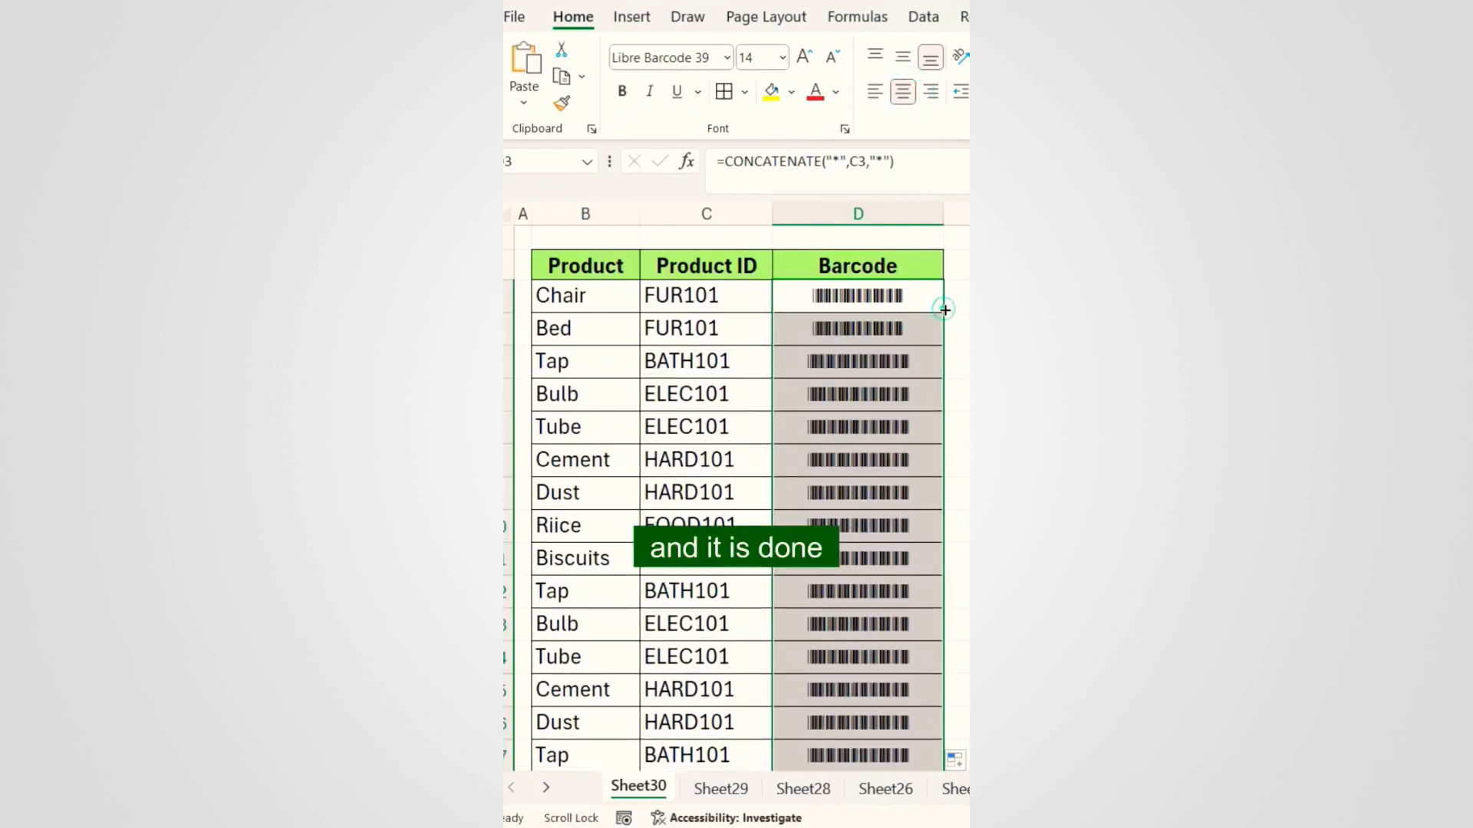
# Step: Test a Product ID edit in C3, undo it, and select the Barcode column cells
pyautogui.click(886, 395)
pyautogui.scroll(-4, 886, 394)
pyautogui.scroll(4, 890, 395)
pyautogui.doubleClick(747, 297)
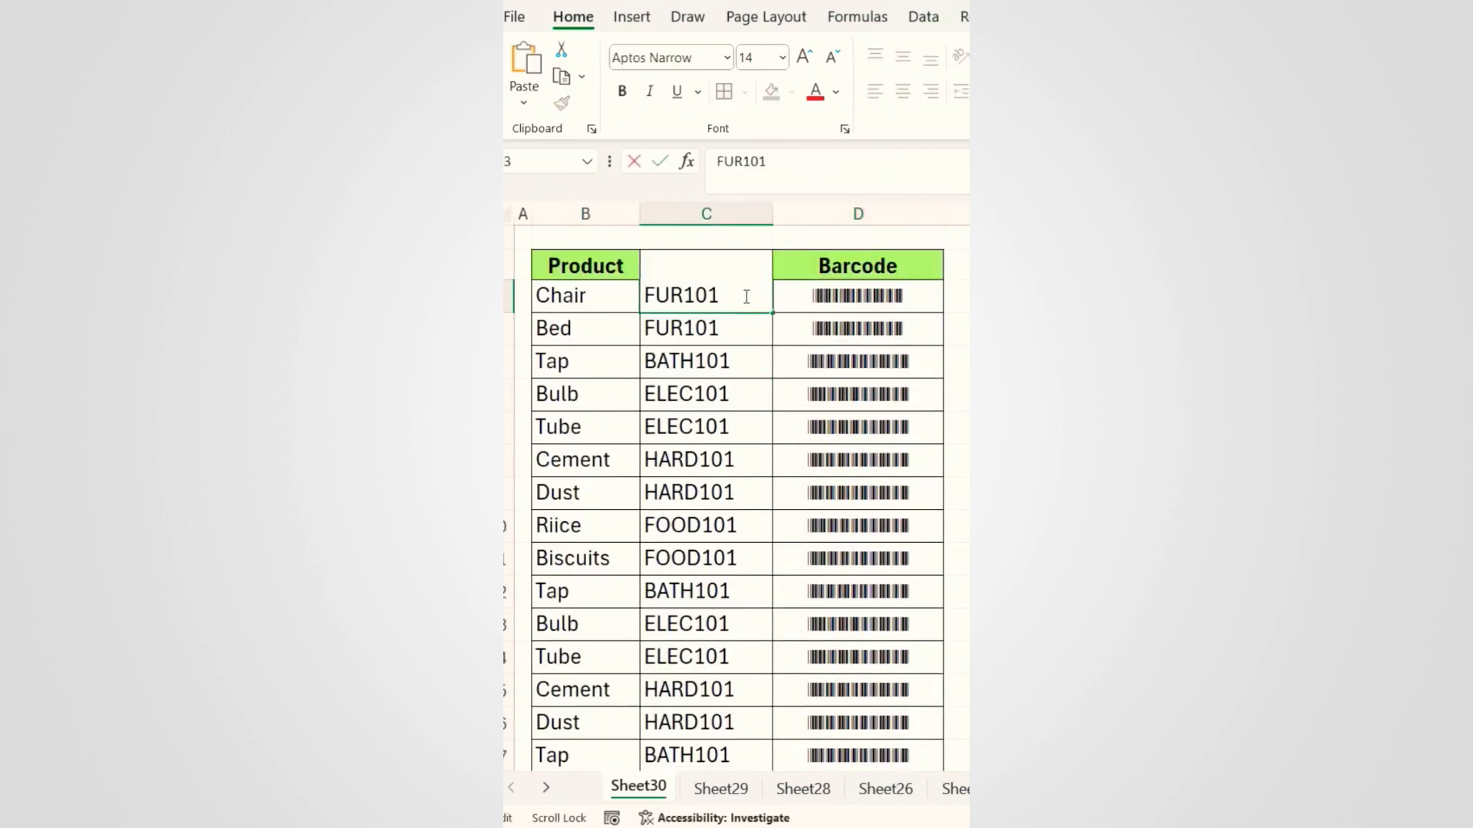
pyautogui.press('Return')
pyautogui.hotkey('ctrl', 'z')
pyautogui.moveTo(904, 296); pyautogui.dragTo(898, 604)
pyautogui.scroll(-3, 894, 564)
# Step: Enter the alternative barcode formula ="*"&C3&"*" in D3
pyautogui.write('=')
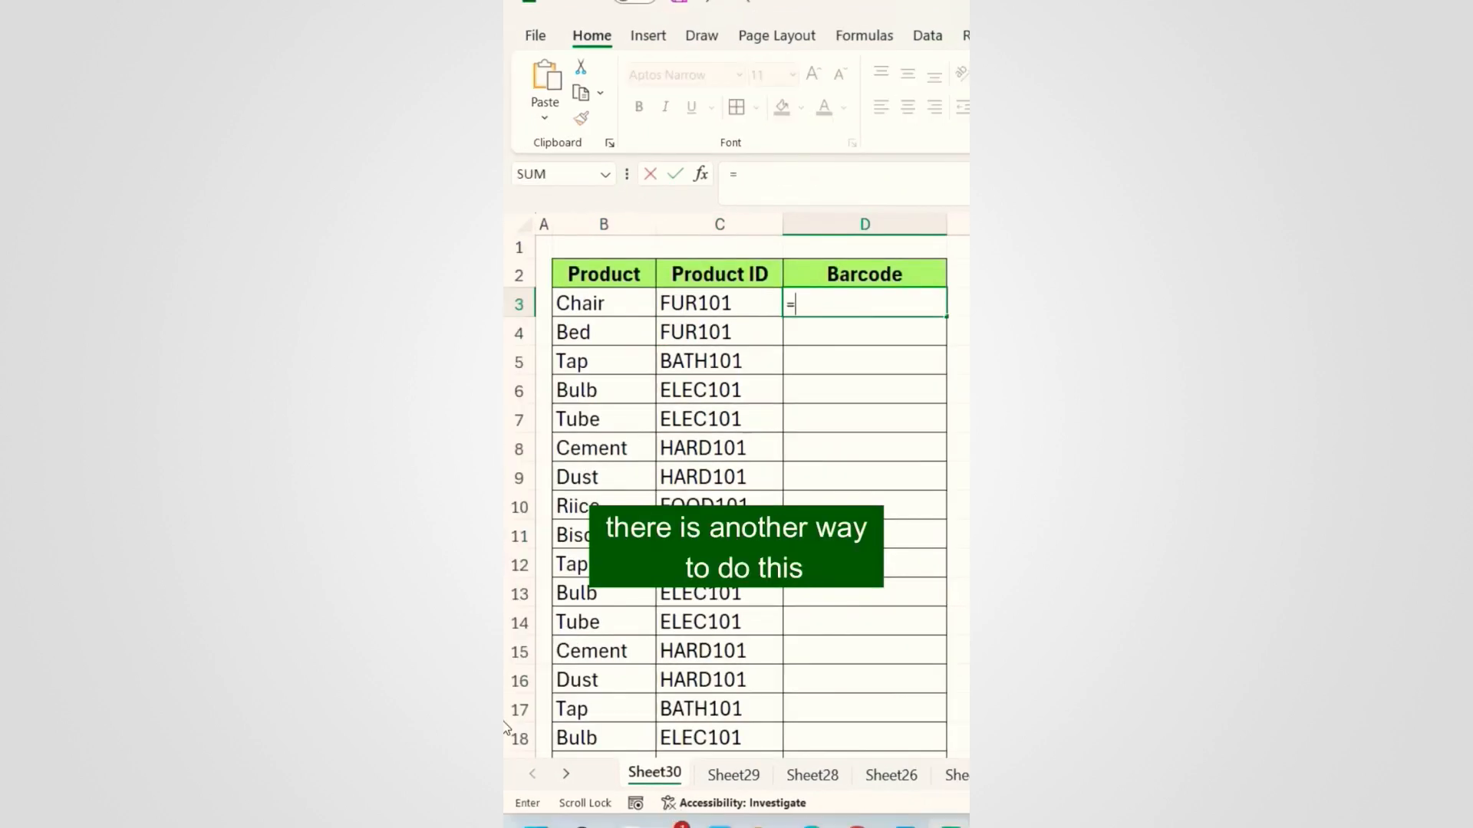
pyautogui.write('"*')
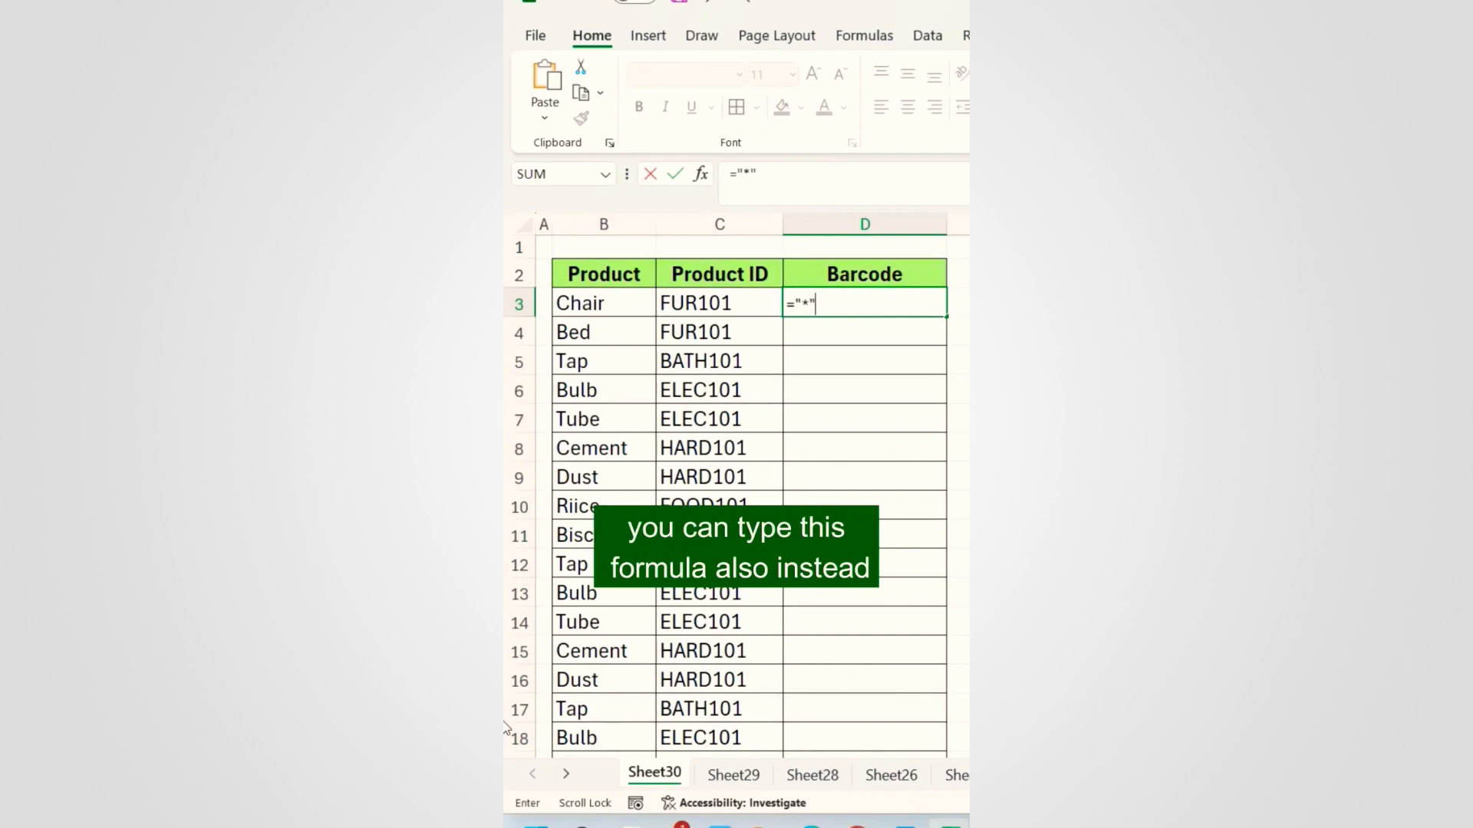
pyautogui.write('"&')
pyautogui.press('Left')
pyautogui.write('&"*"')
pyautogui.press('Return')
# Step: Format D3 in Libre Barcode 39, center it, and fill it down the column
pyautogui.click(881, 302)
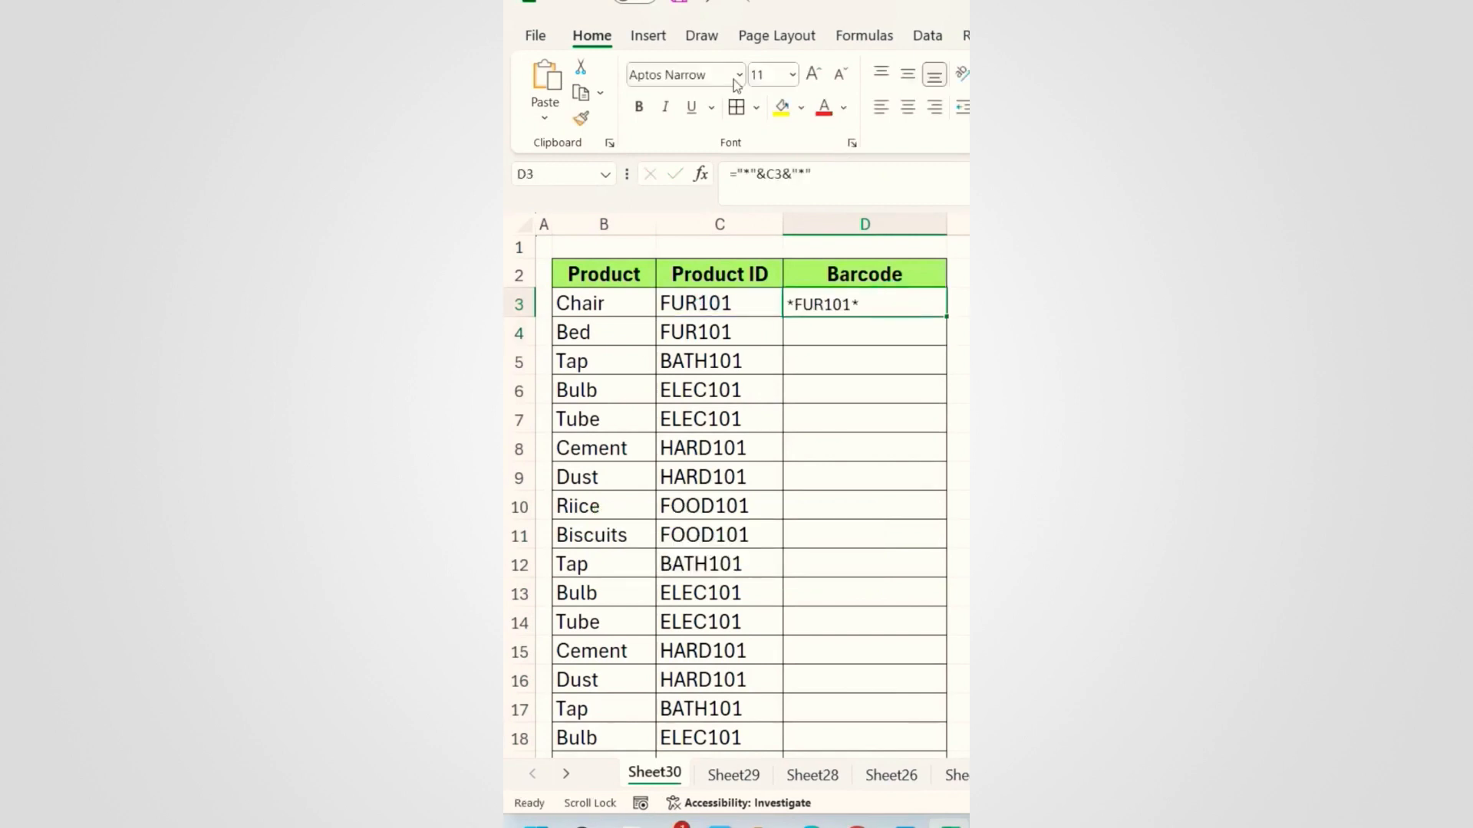
pyautogui.click(739, 74)
pyautogui.scroll(-20, 776, 454)
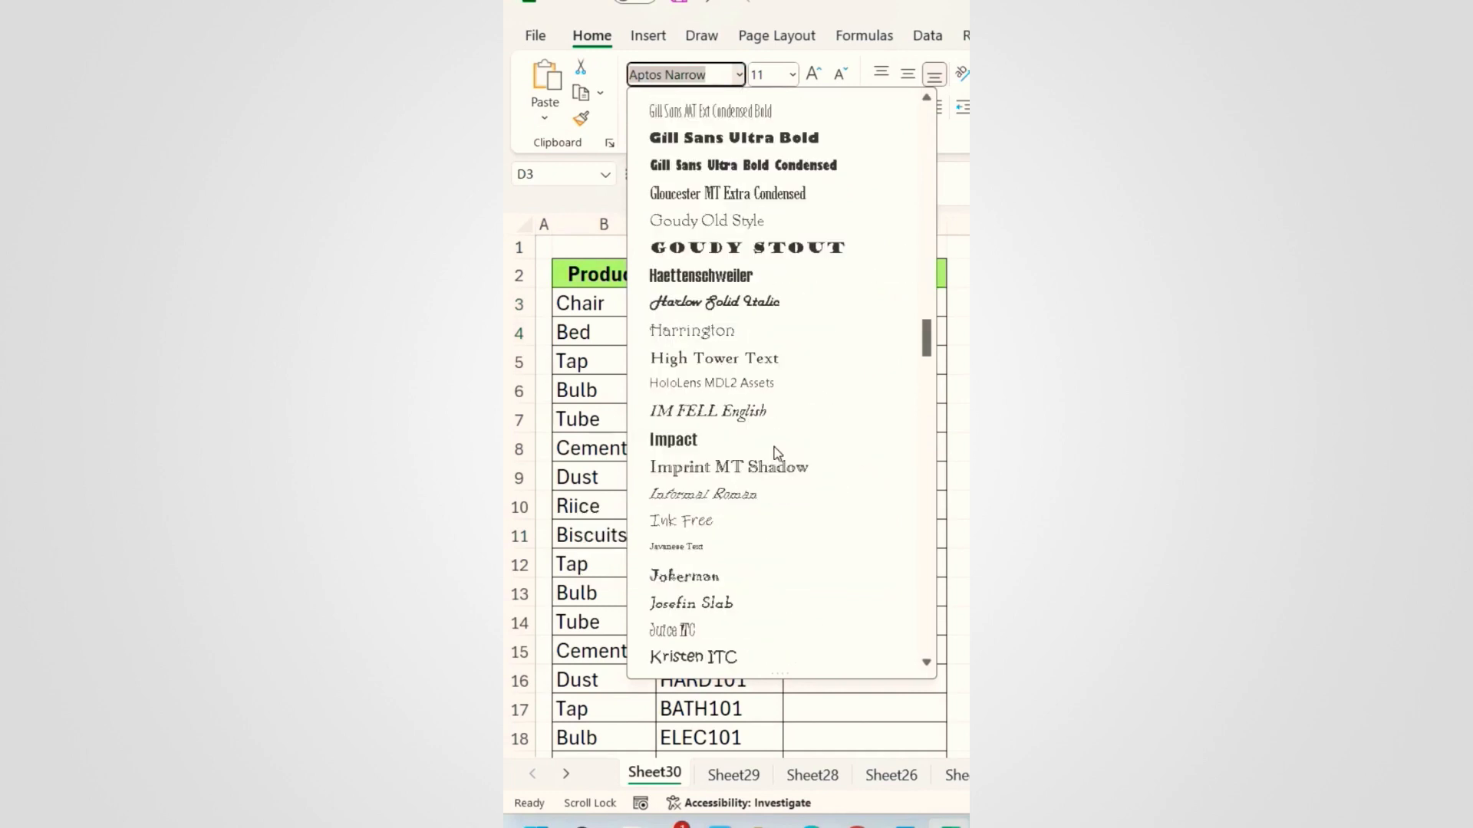
pyautogui.click(765, 298)
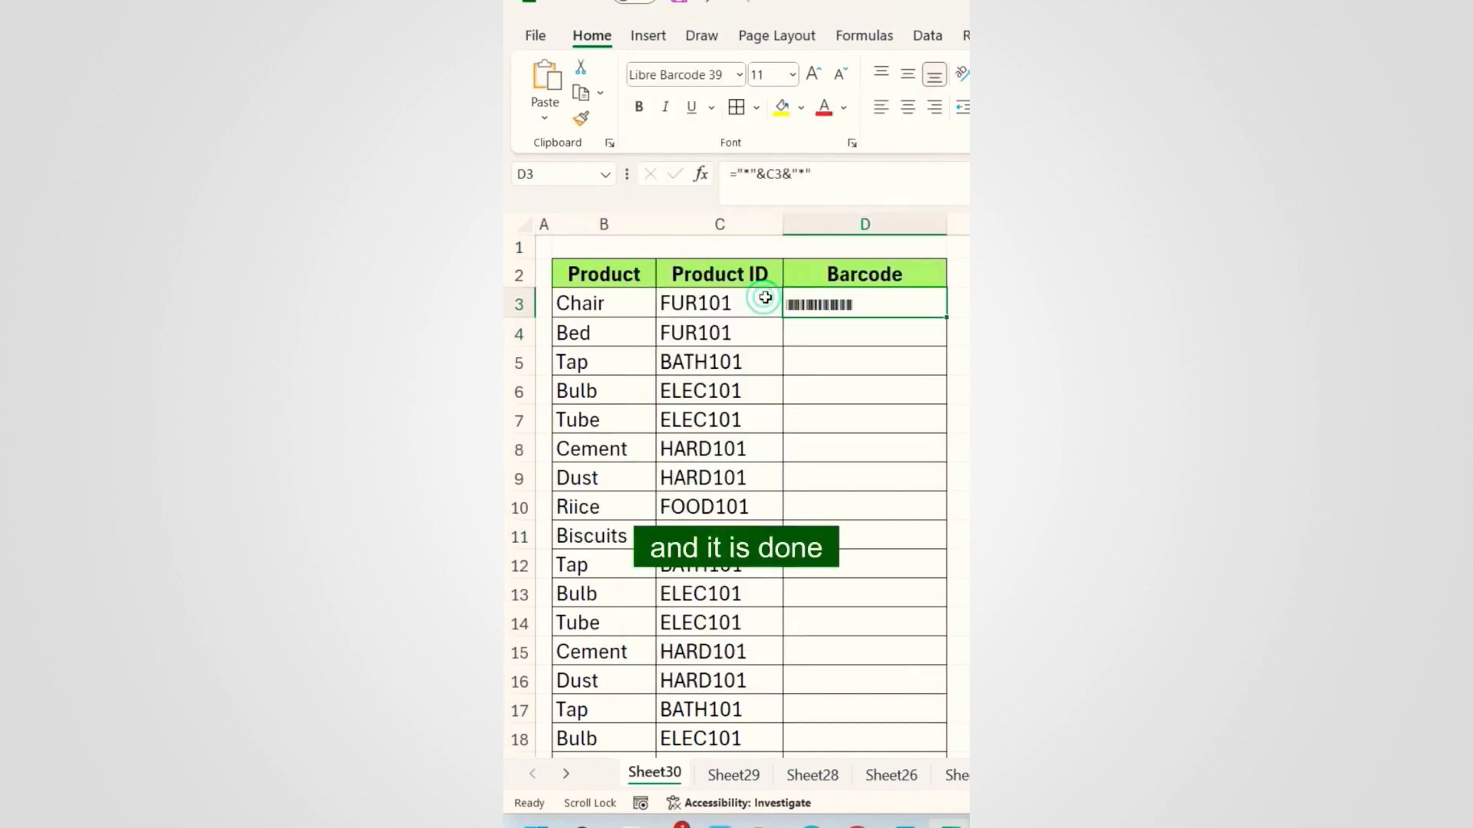
pyautogui.click(908, 107)
pyautogui.doubleClick(947, 317)
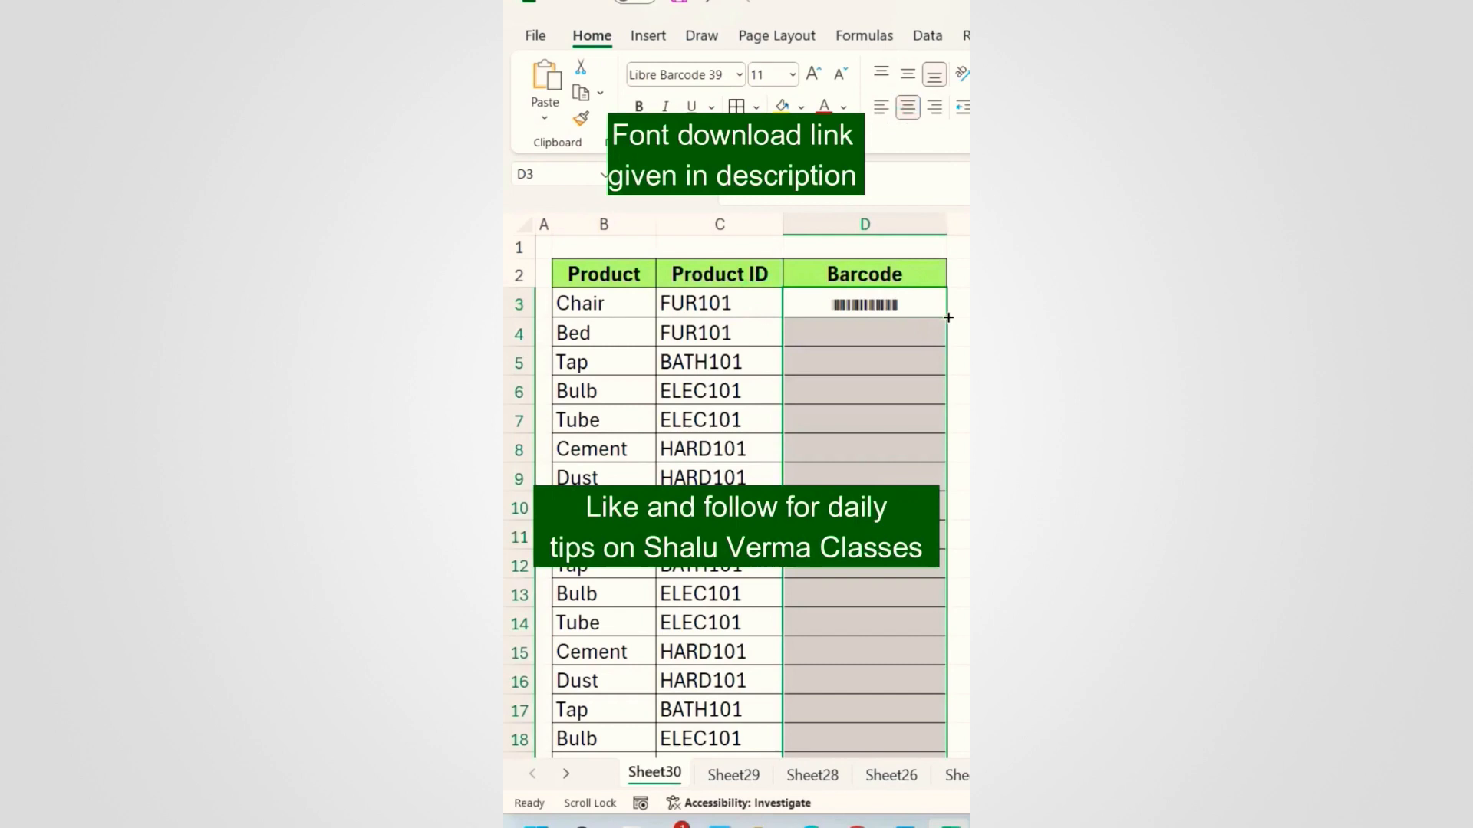
# Step: Change the C3 Product ID to FUR10156 to check the barcode updates, then undo
pyautogui.doubleClick(759, 301)
pyautogui.write('56')
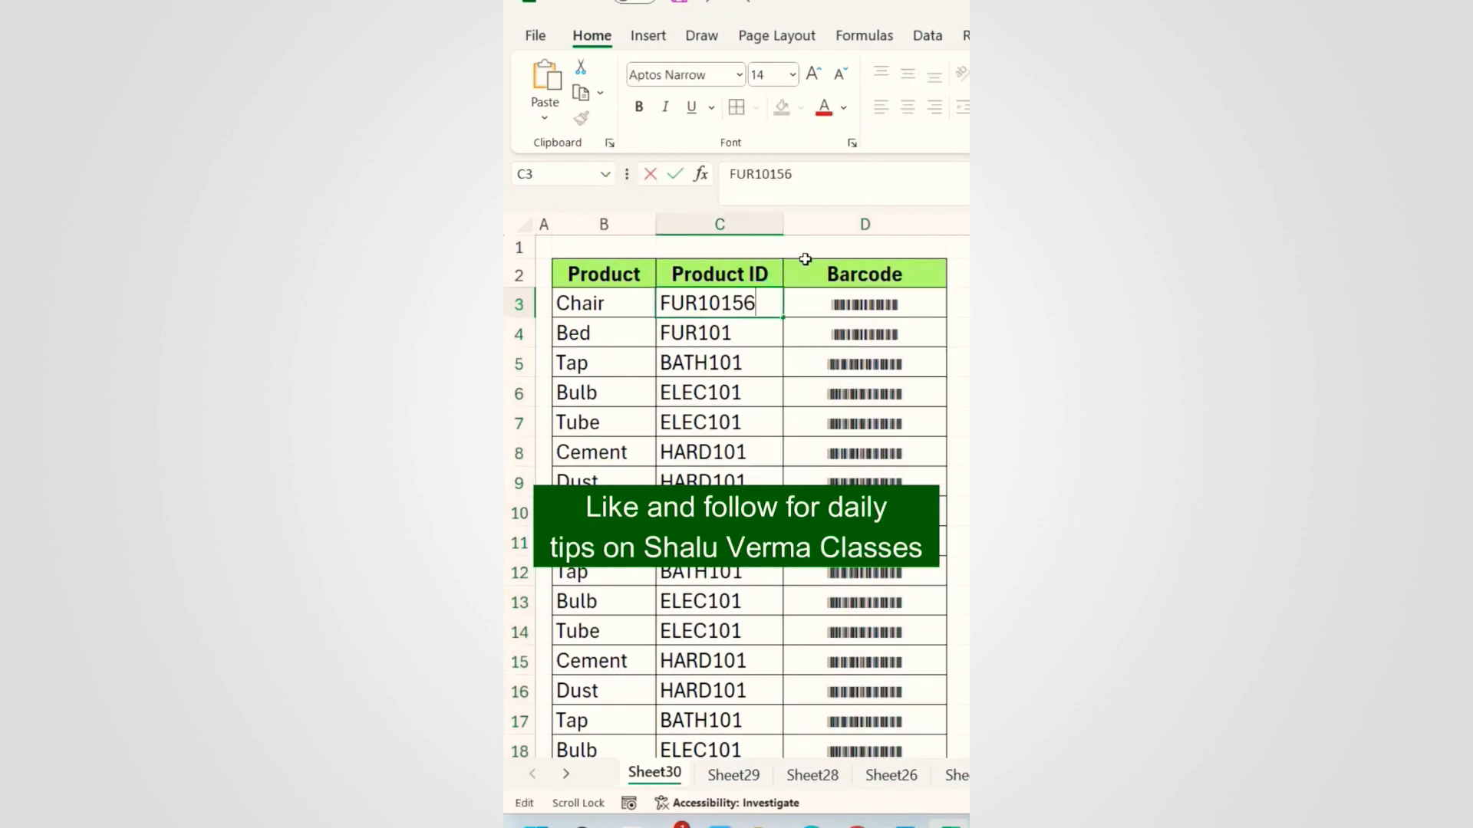
pyautogui.press('Return')
pyautogui.hotkey('ctrl', 'z')
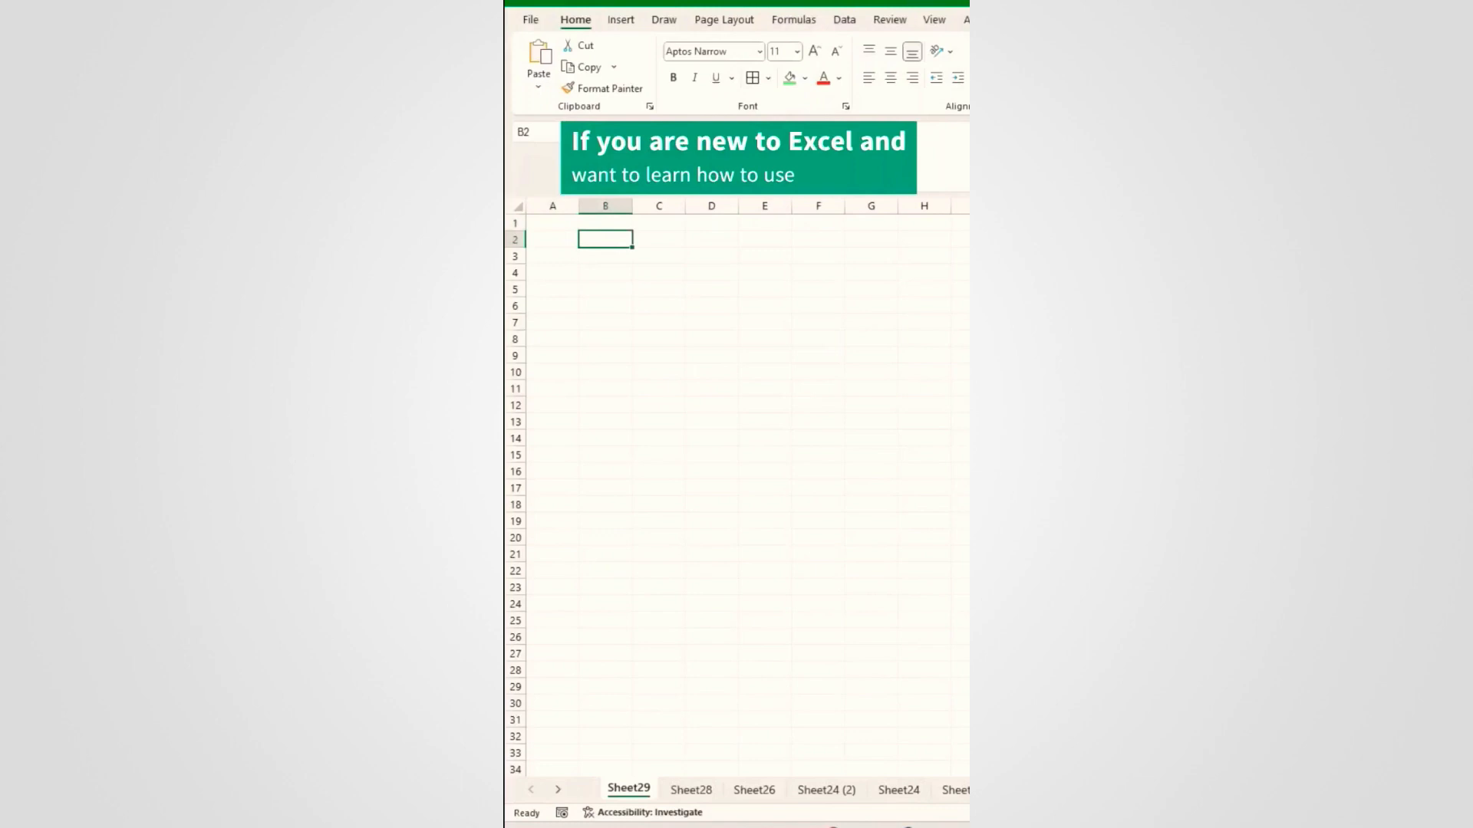
# Step: Open Excel's video training pane and browse to the Formulas & functions topics
pyautogui.click(1043, 20)
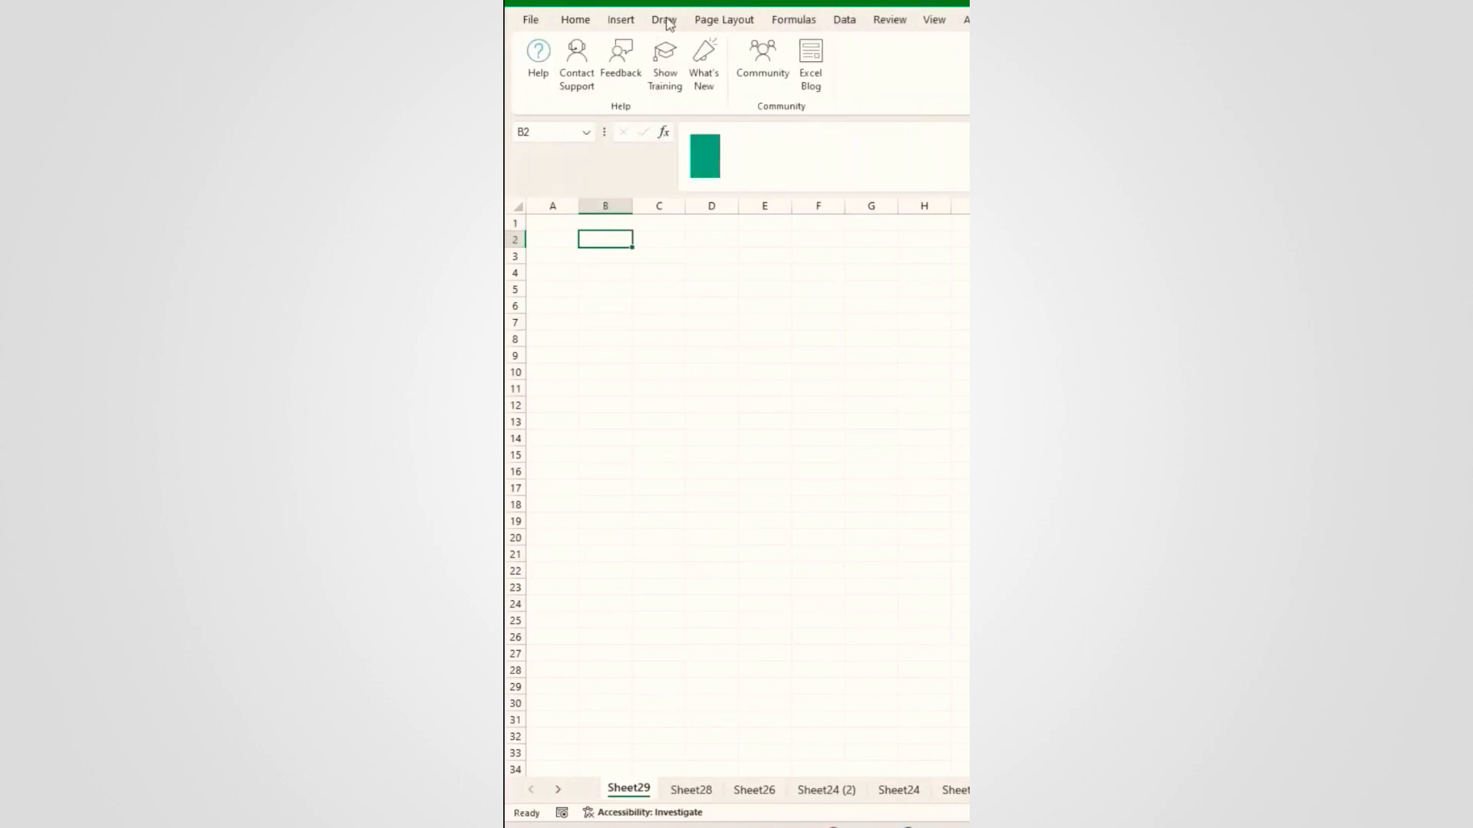
pyautogui.click(665, 63)
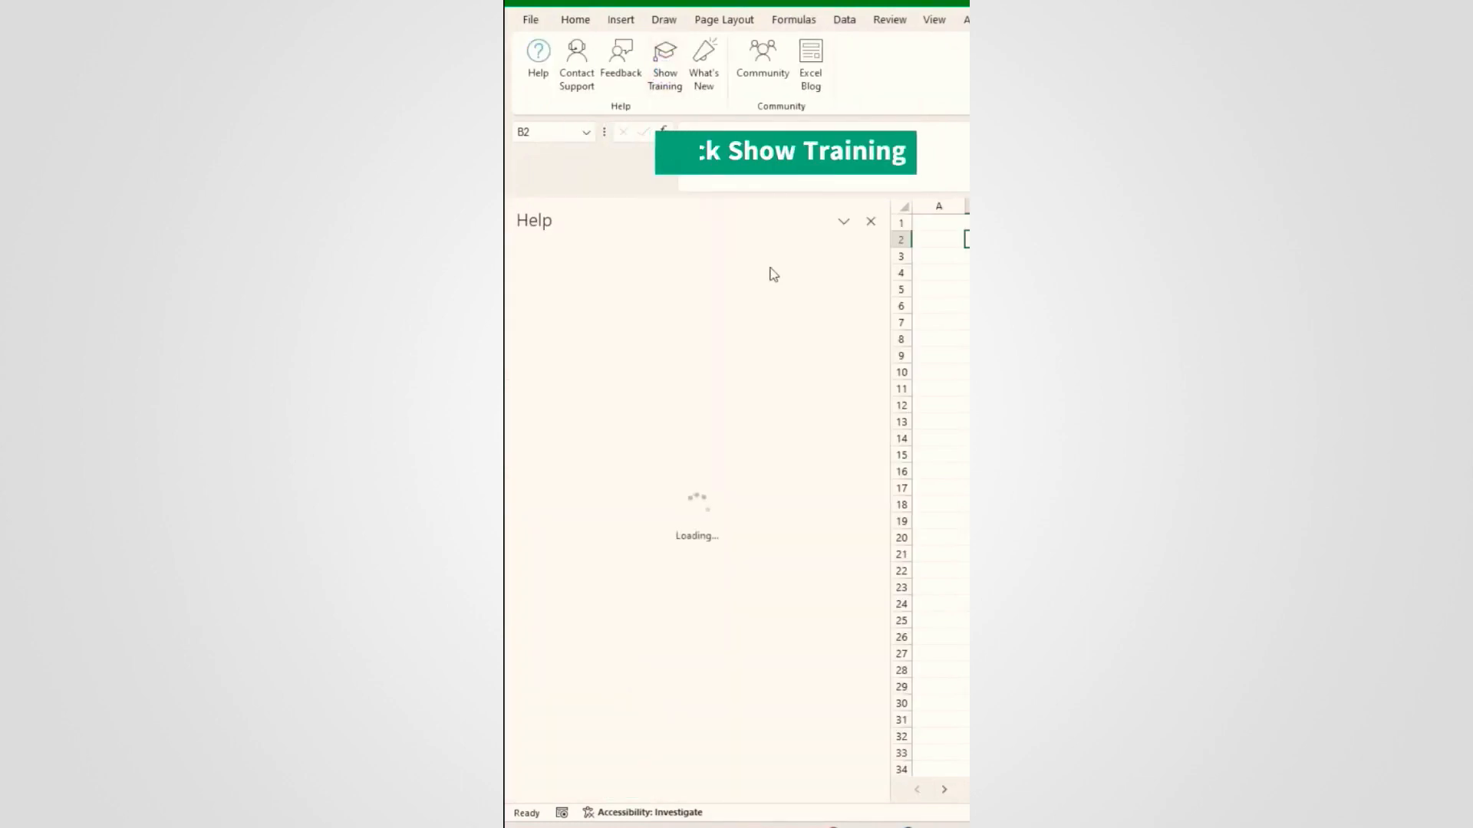
pyautogui.scroll(-10, 775, 458)
pyautogui.scroll(4, 678, 547)
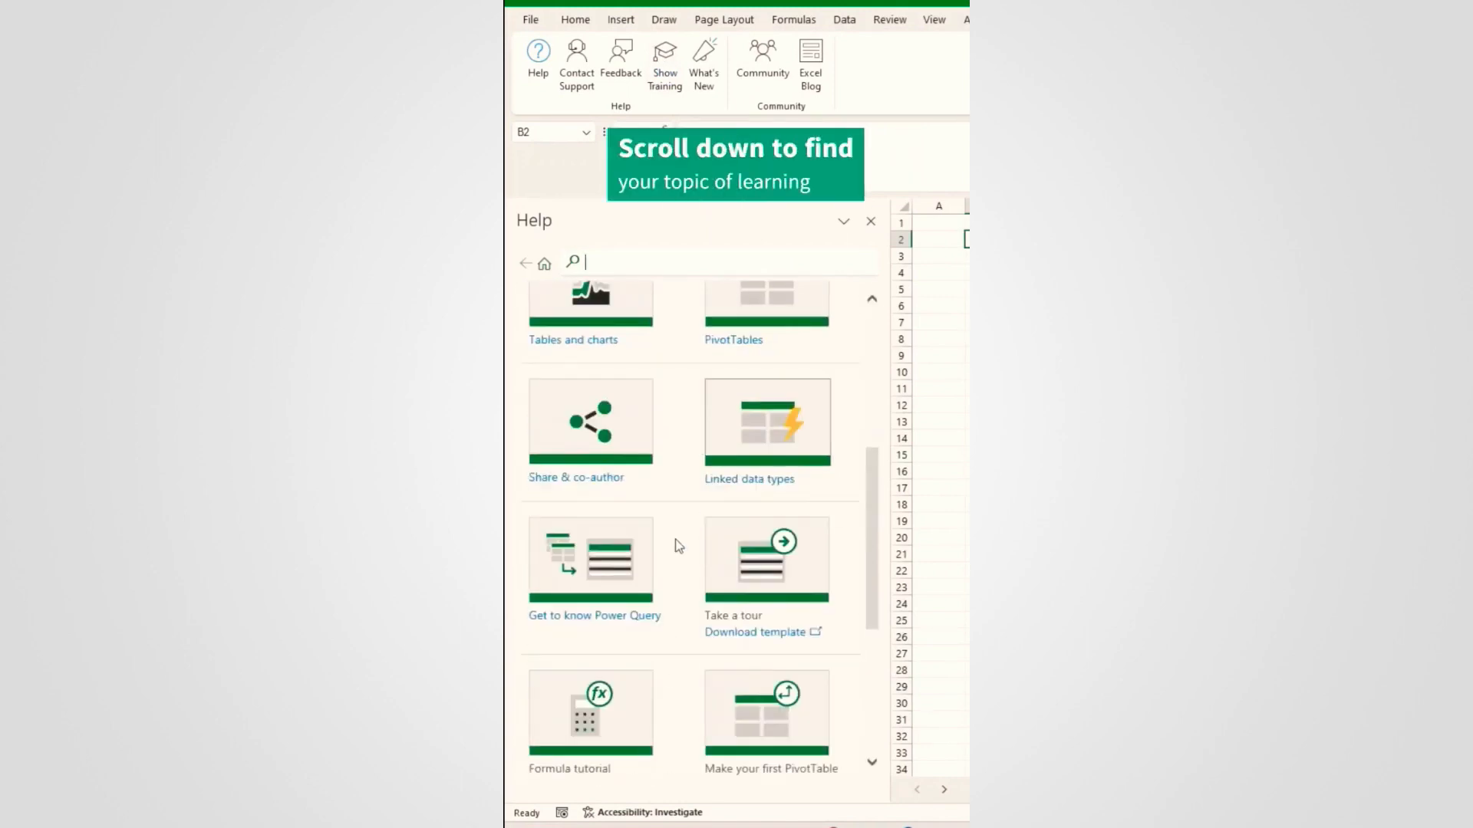
pyautogui.scroll(3, 629, 560)
pyautogui.scroll(-4, 724, 611)
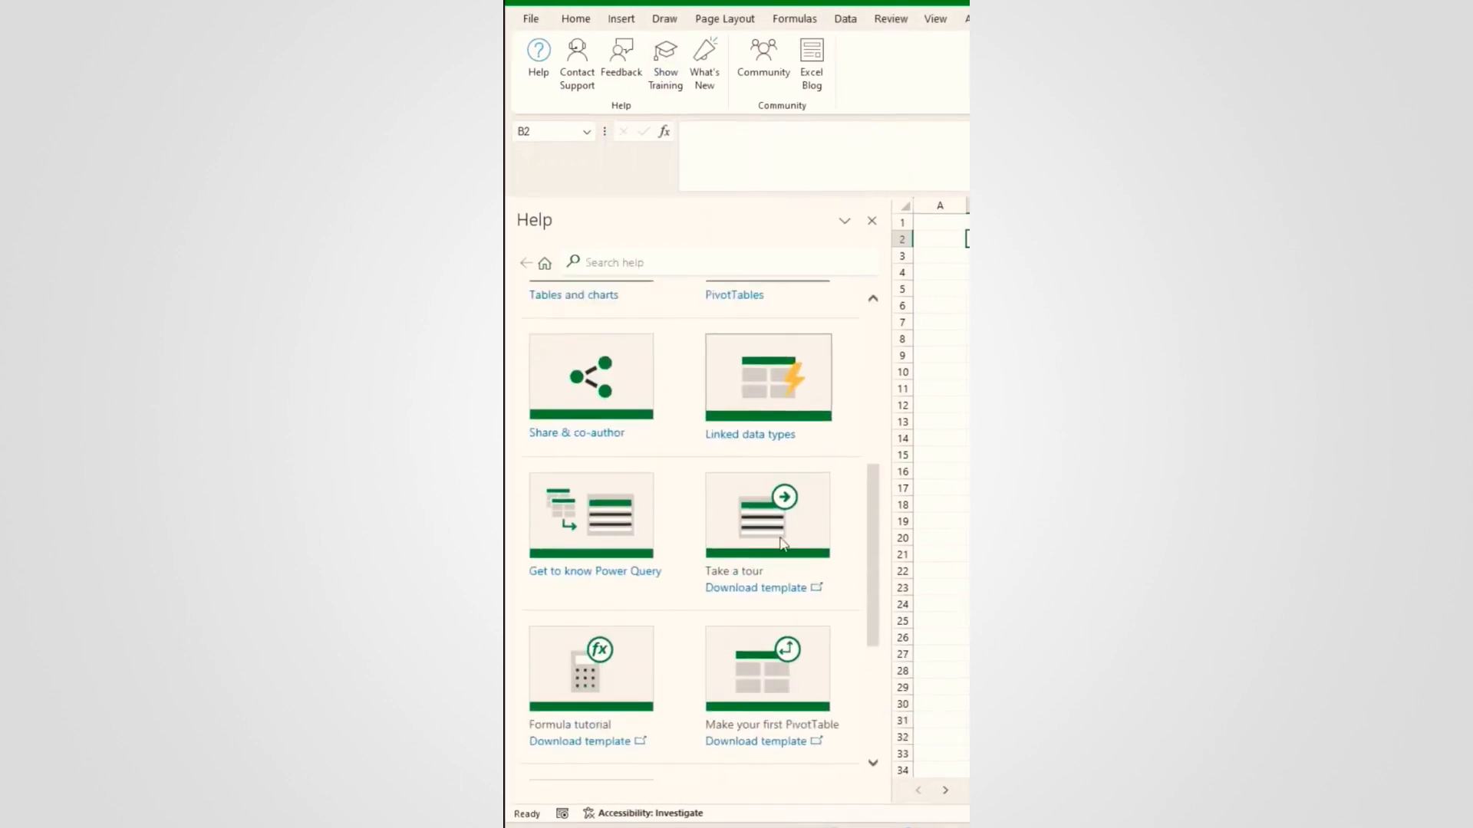
pyautogui.scroll(5, 783, 543)
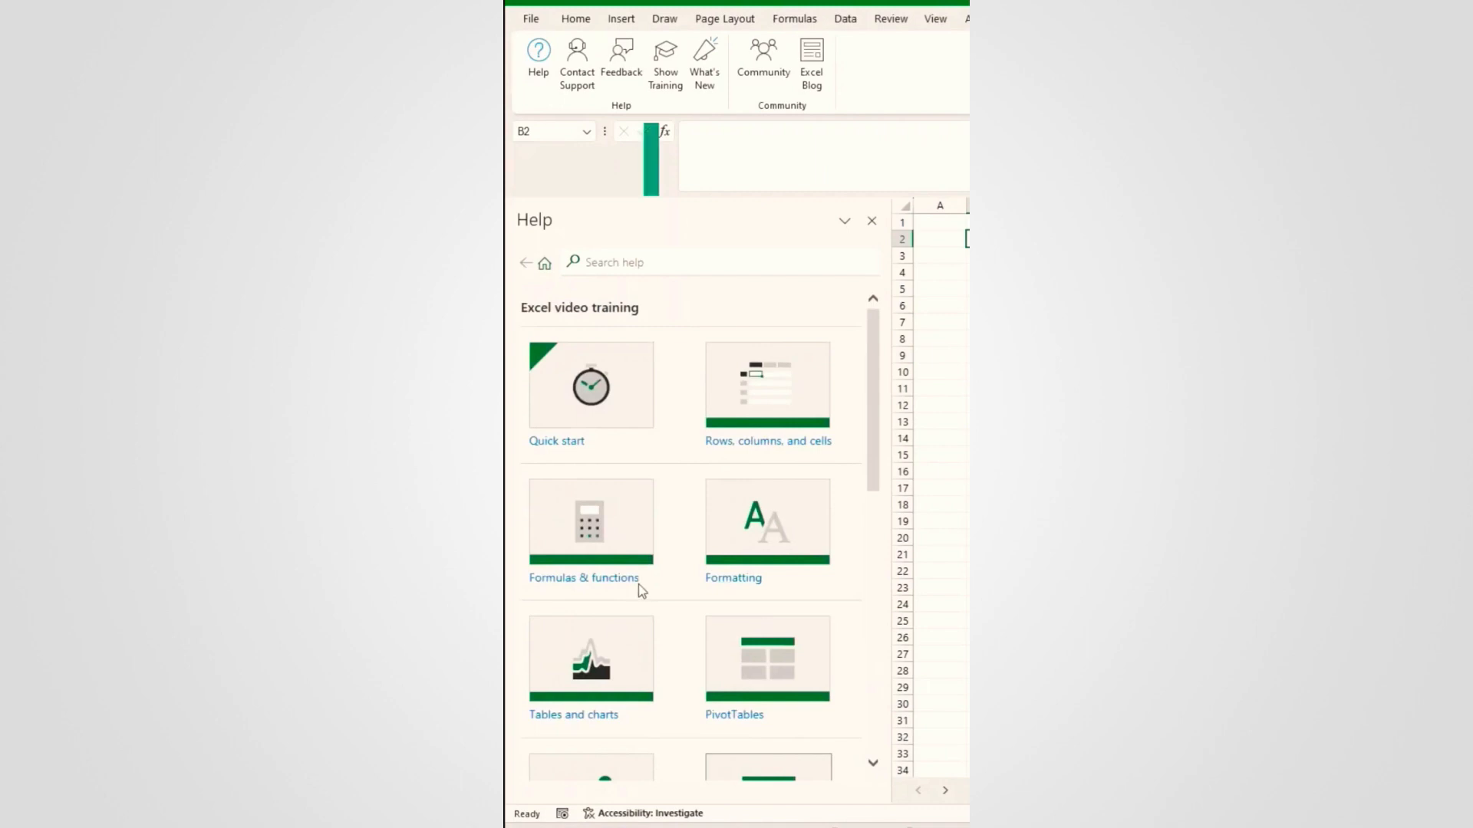
pyautogui.click(585, 579)
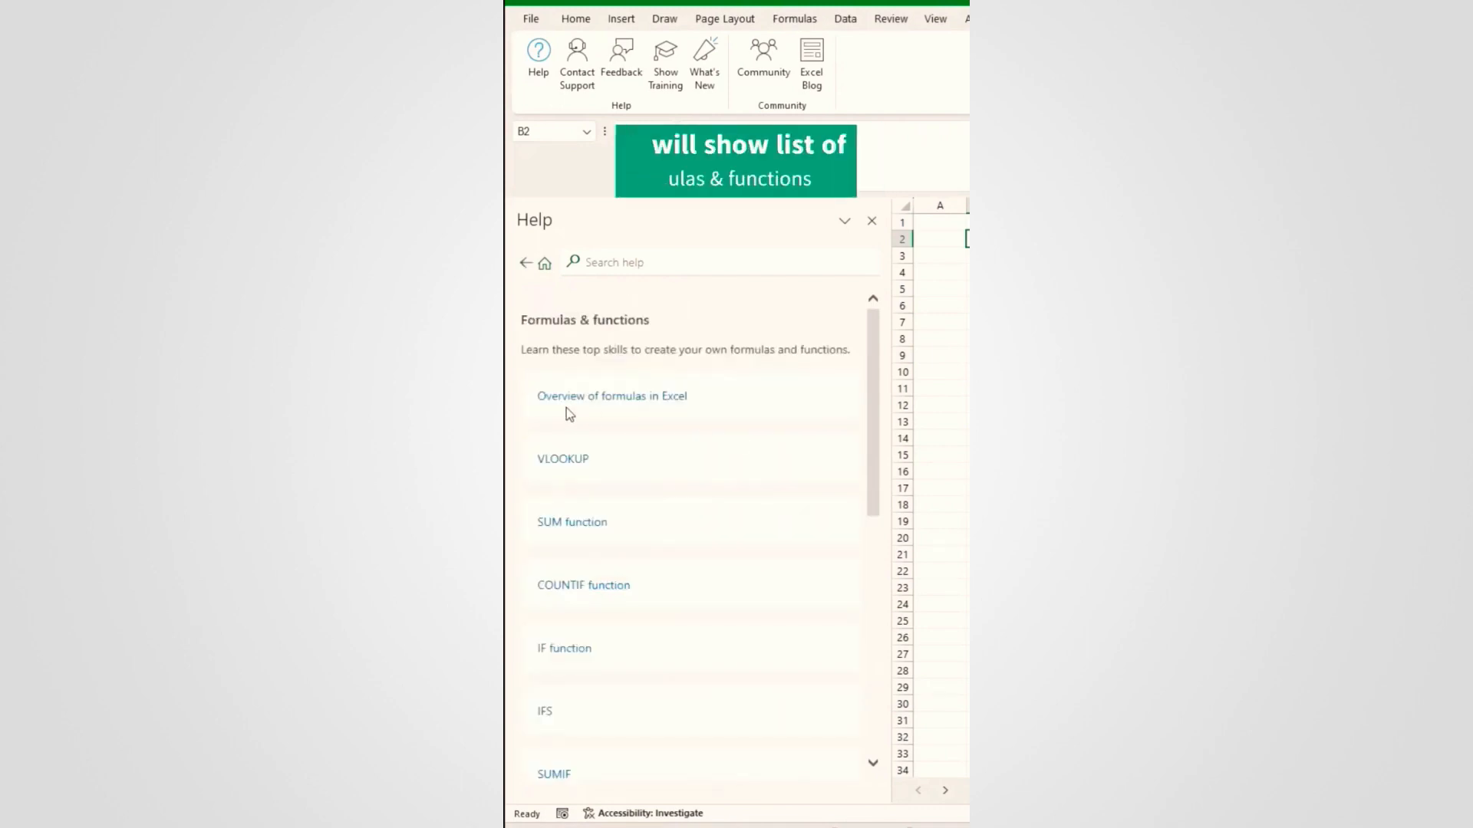
pyautogui.scroll(-8, 585, 526)
pyautogui.scroll(7, 585, 526)
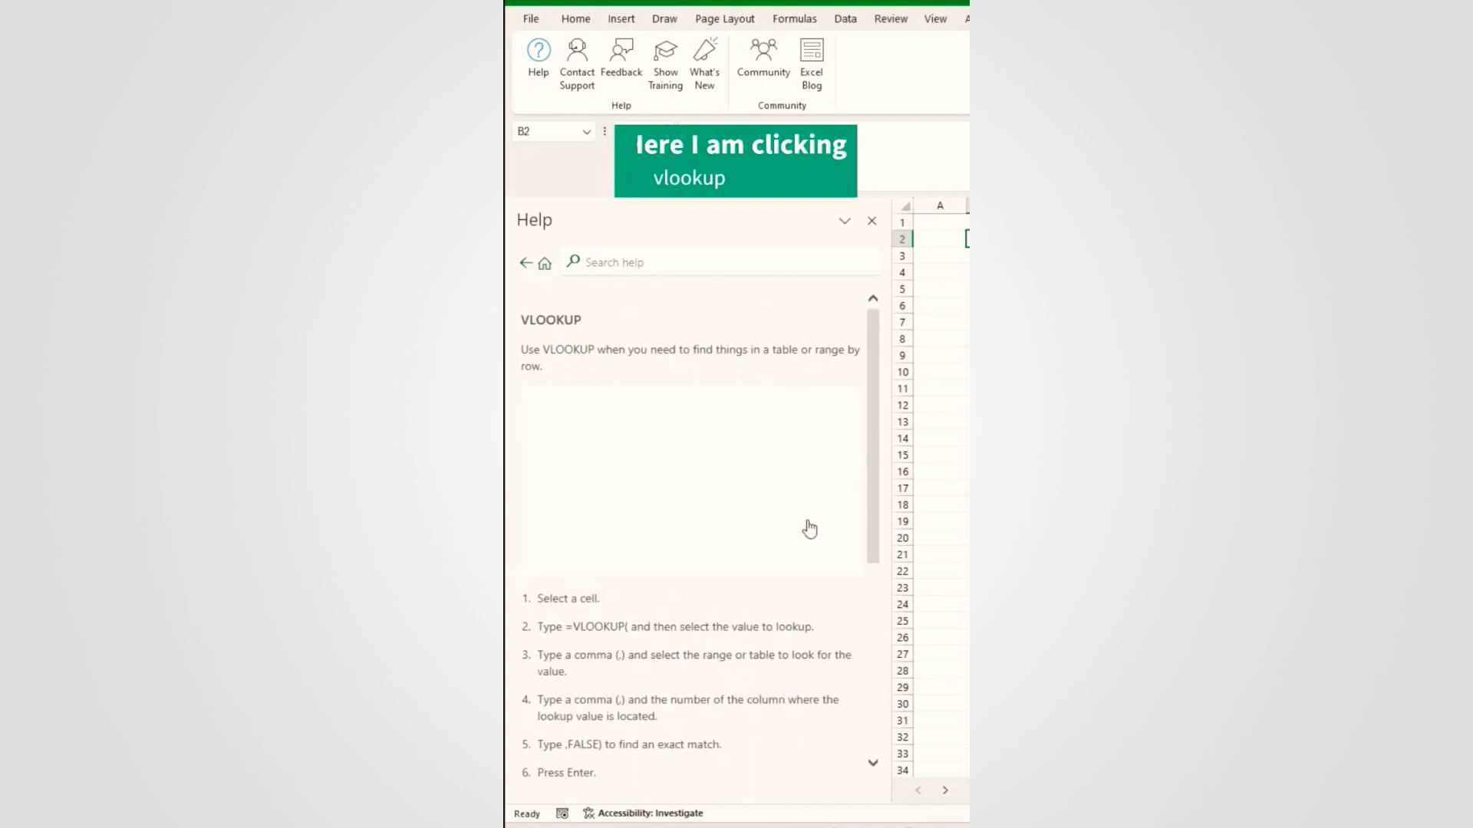
# Step: Play the VLOOKUP tutorial video, view it full screen, and return to normal size
pyautogui.click(694, 485)
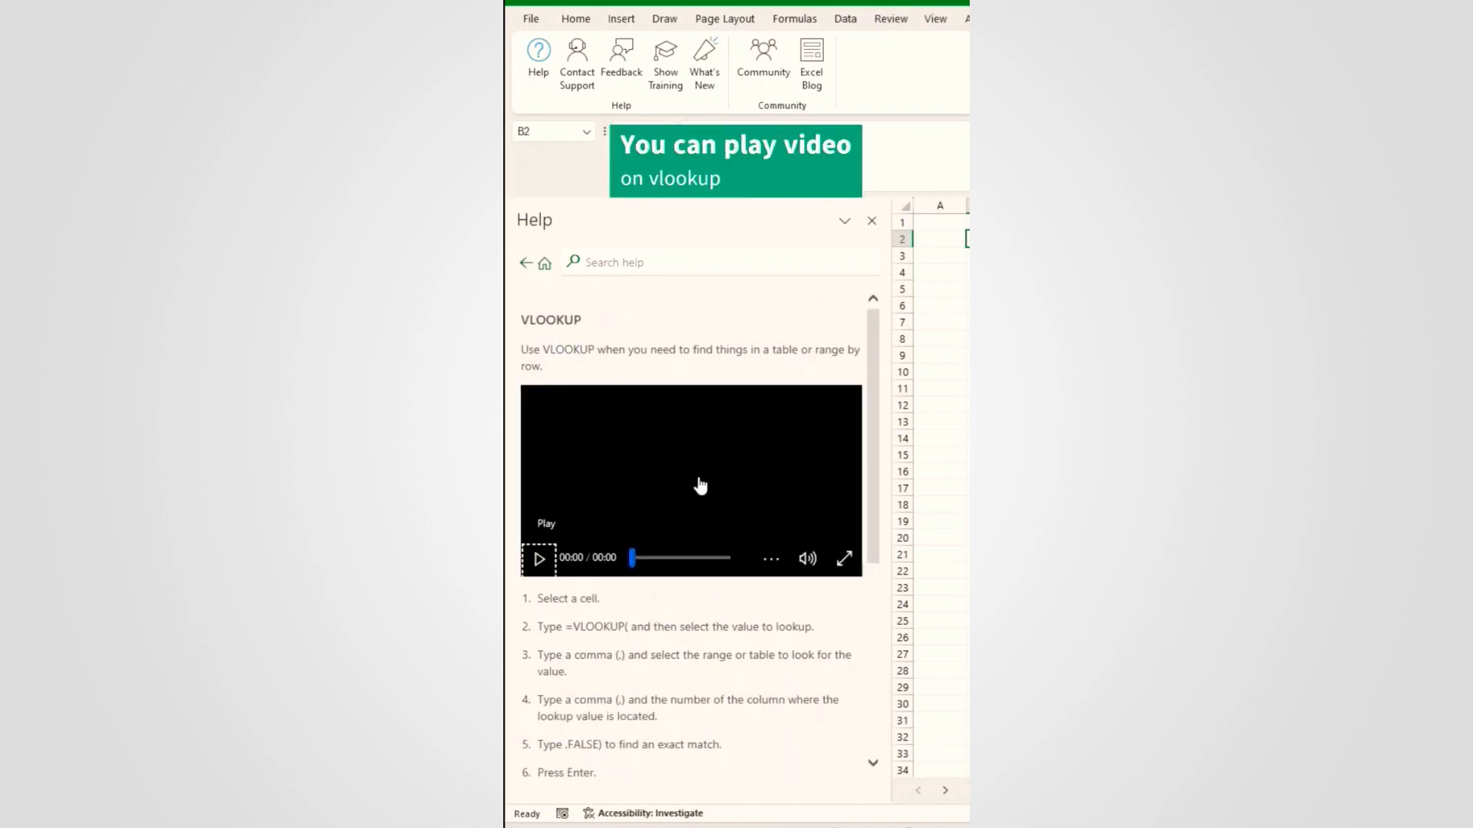
pyautogui.click(539, 565)
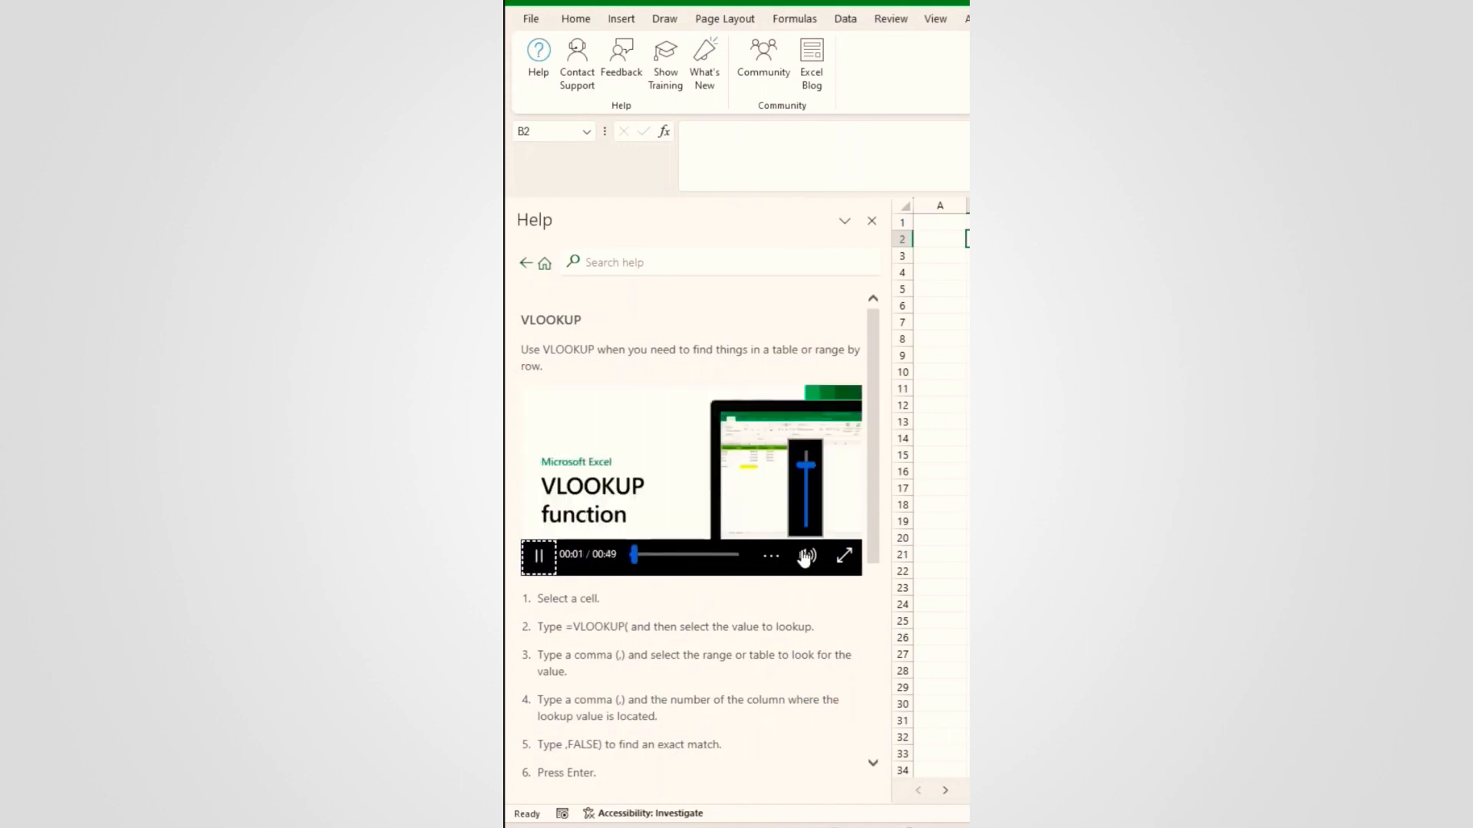
pyautogui.click(844, 557)
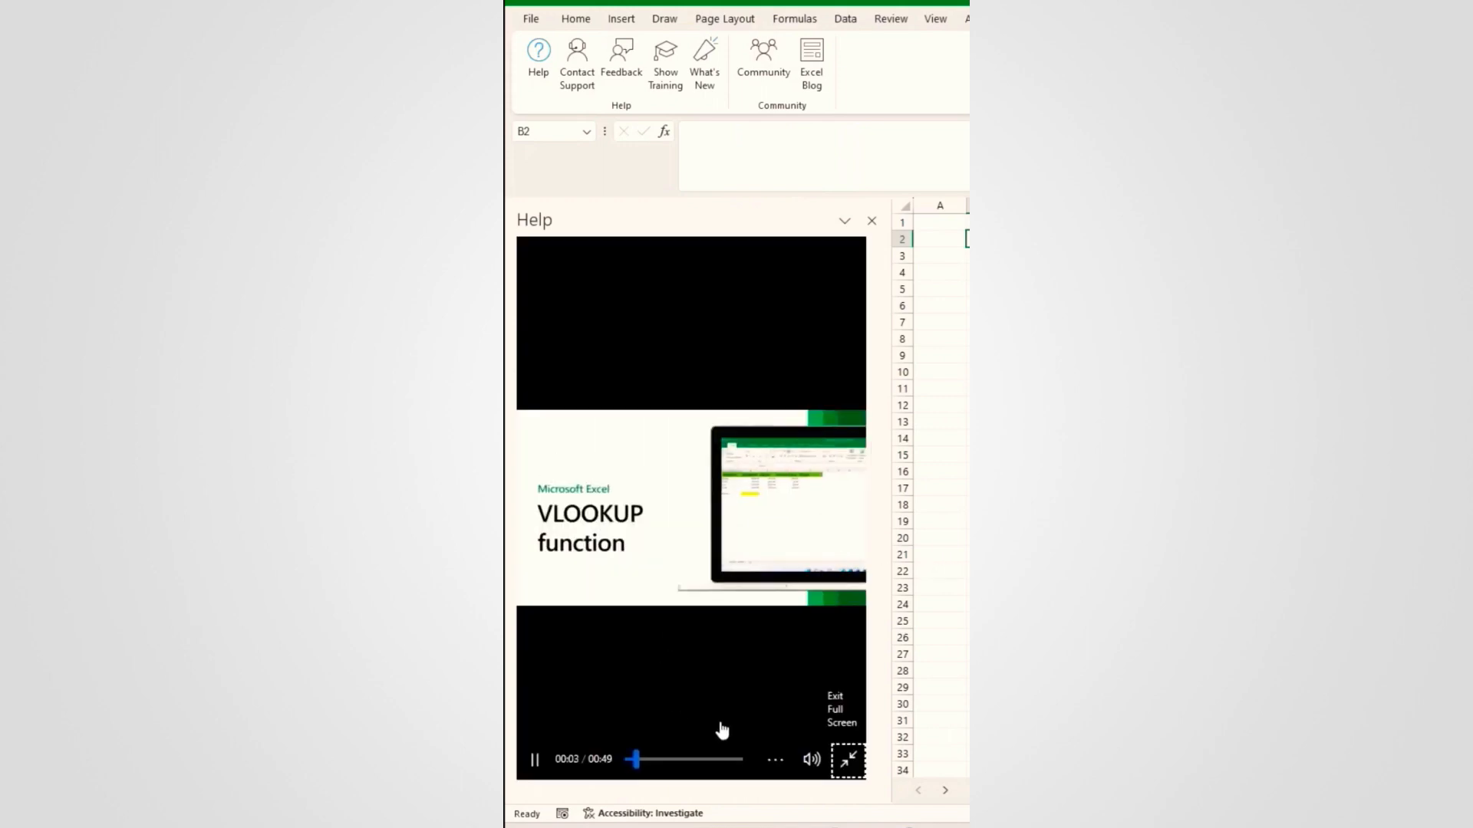
pyautogui.click(848, 761)
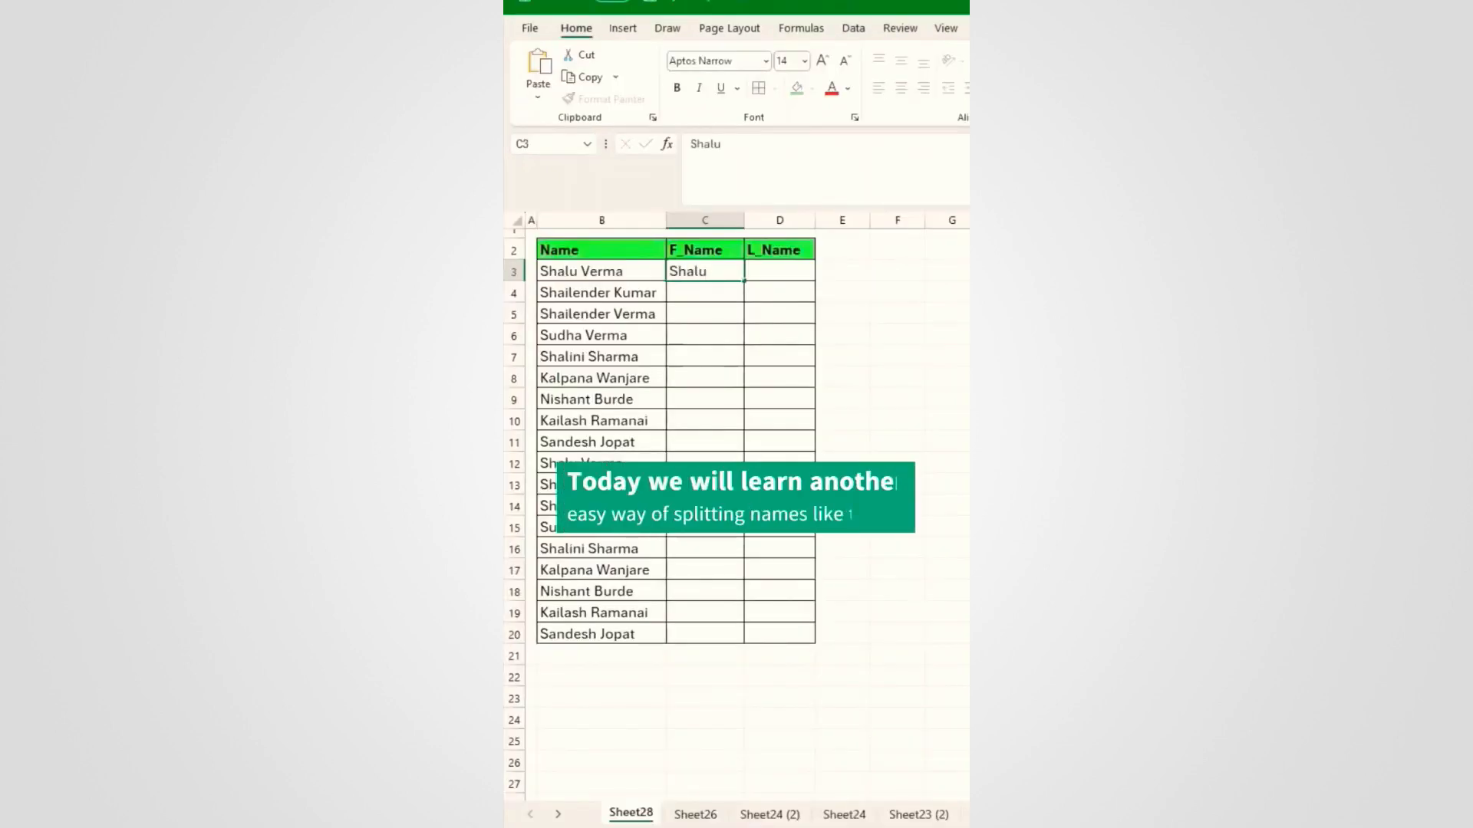
pyautogui.press('Tab')
# Step: Type a few first and last names manually, then undo them
pyautogui.write('Verma')
pyautogui.press('Return')
pyautogui.press('Tab')
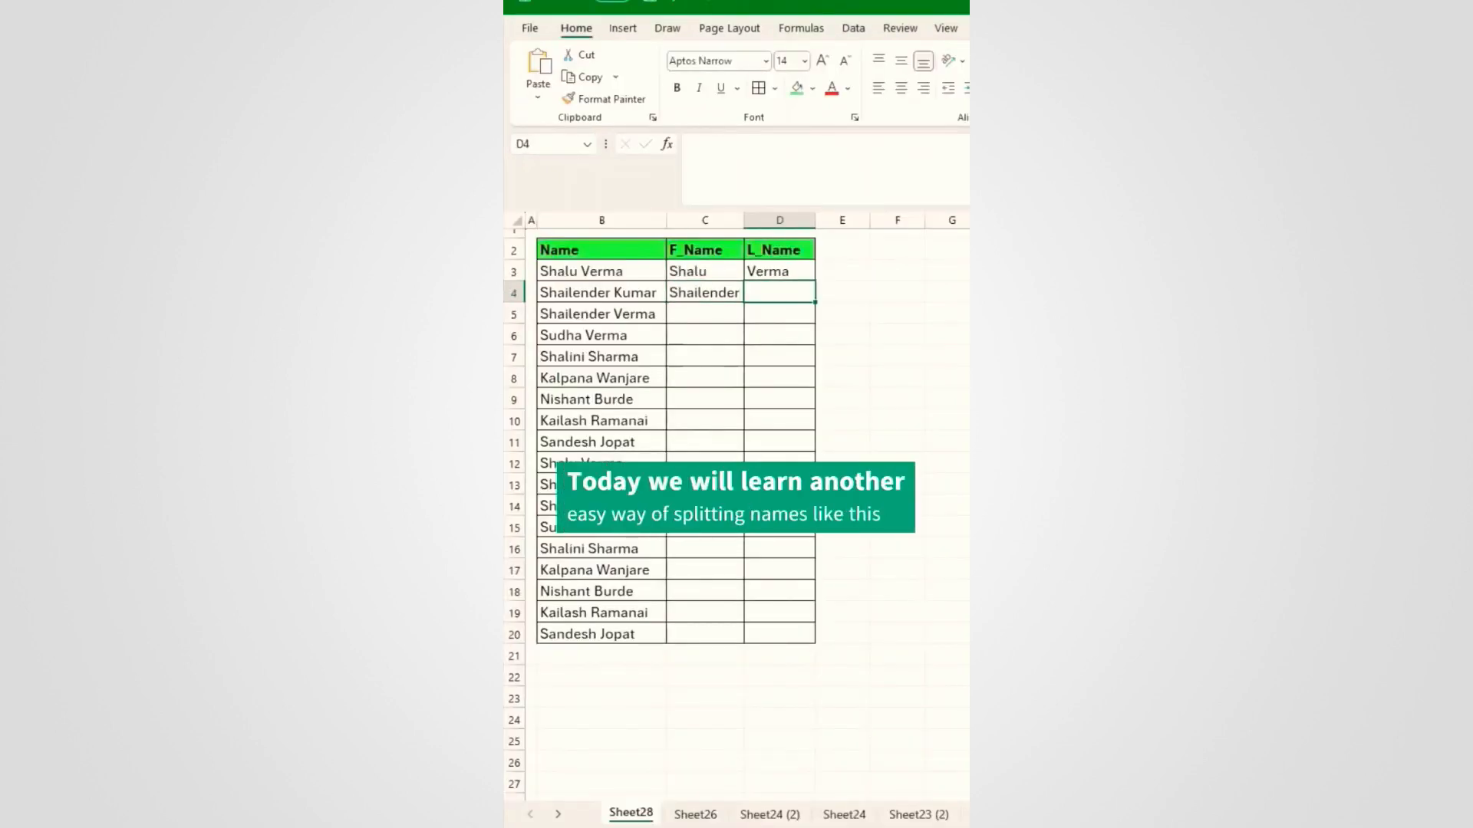
pyautogui.press('Return')
pyautogui.hotkey('ctrl', 'z')
pyautogui.hotkey('ctrl', 'z')
pyautogui.hotkey('ctrl', 'z')
pyautogui.hotkey('ctrl', 'z')
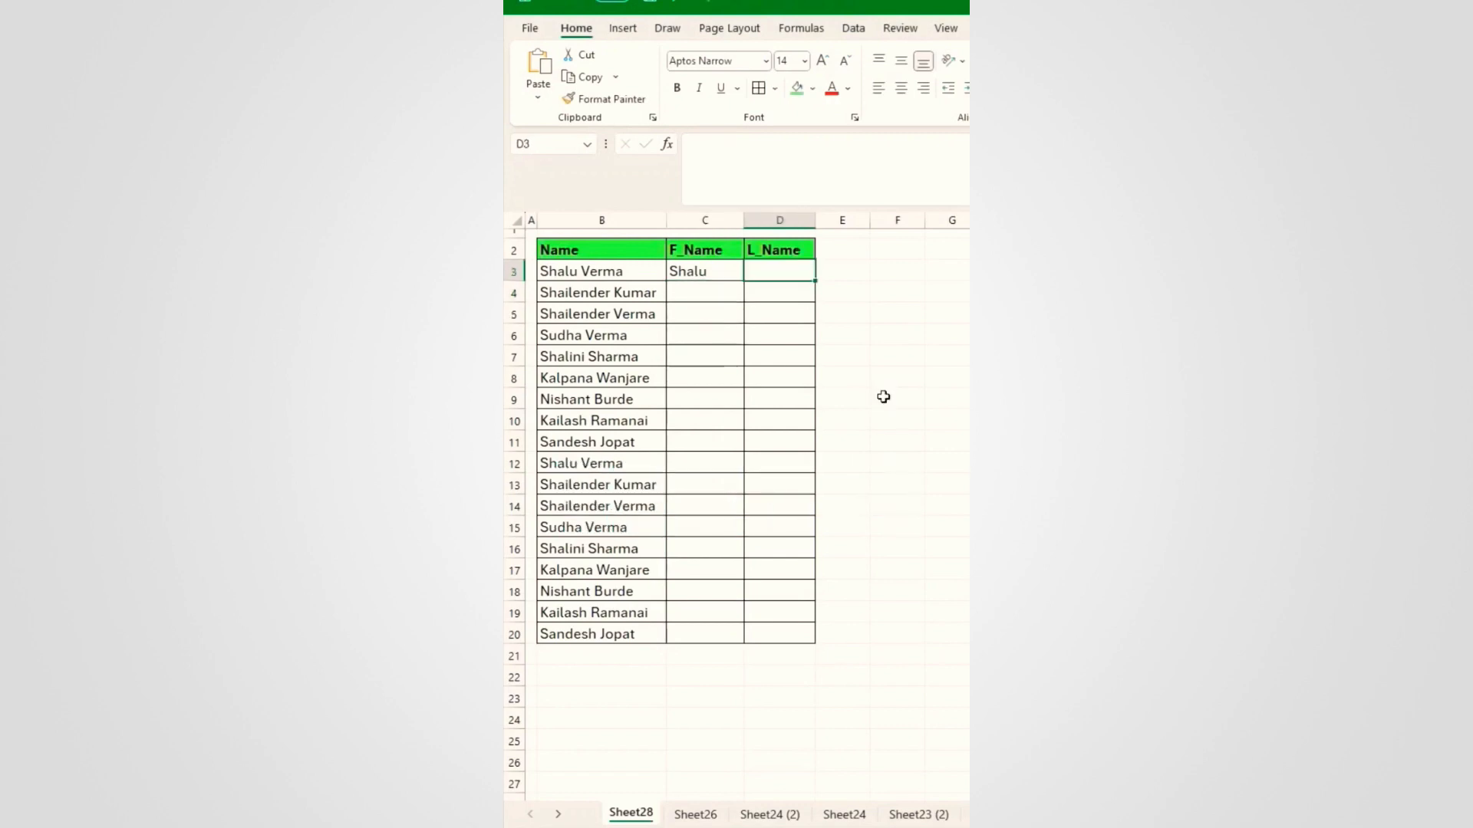
# Step: Enter =TEXTSPLIT(B3," ") in C3 and fill C3:D3 down to row 20
pyautogui.write('=textspli')
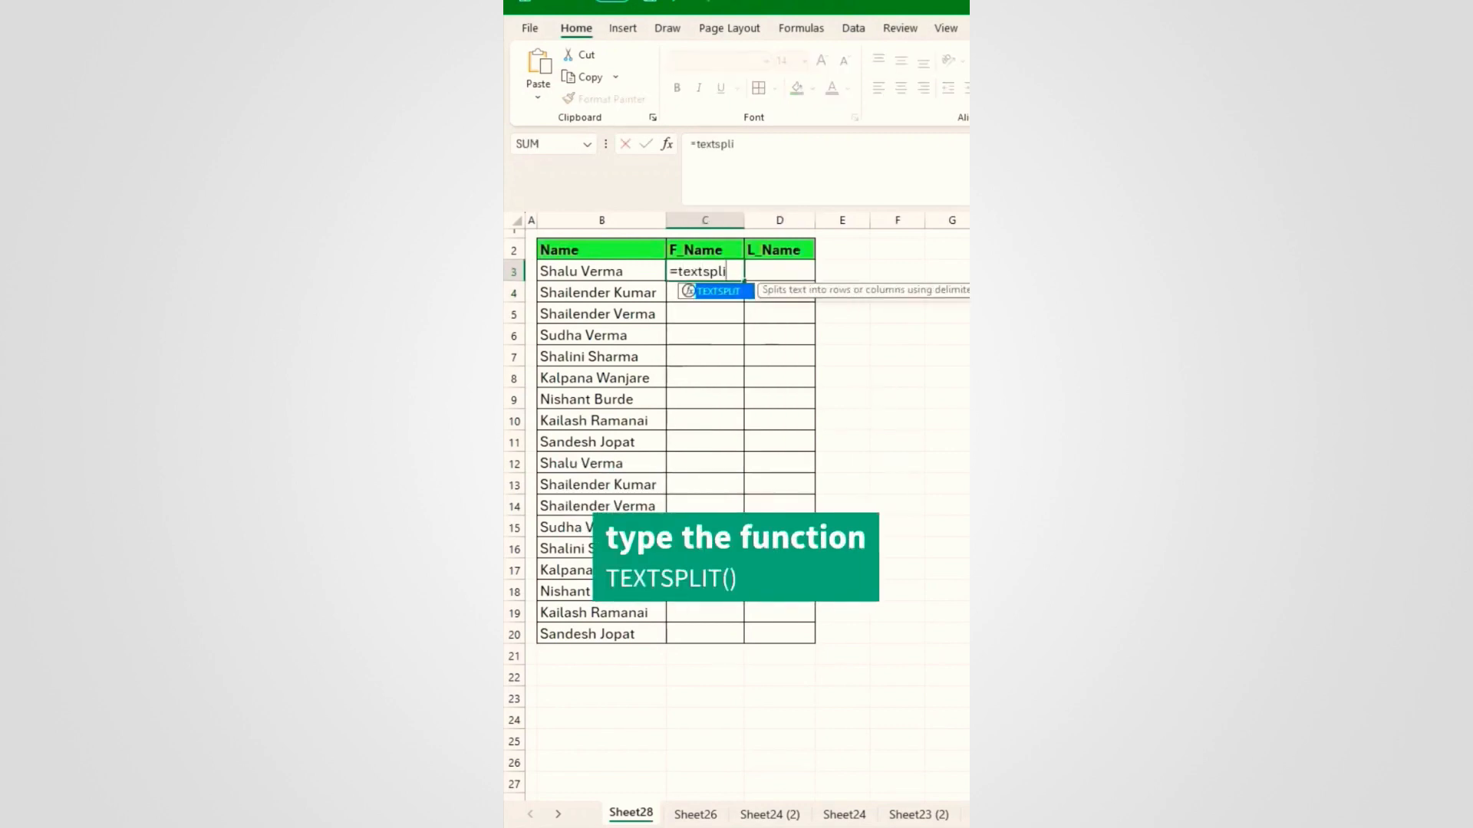
pyautogui.press('Tab')
pyautogui.click(622, 269)
pyautogui.write(',"')
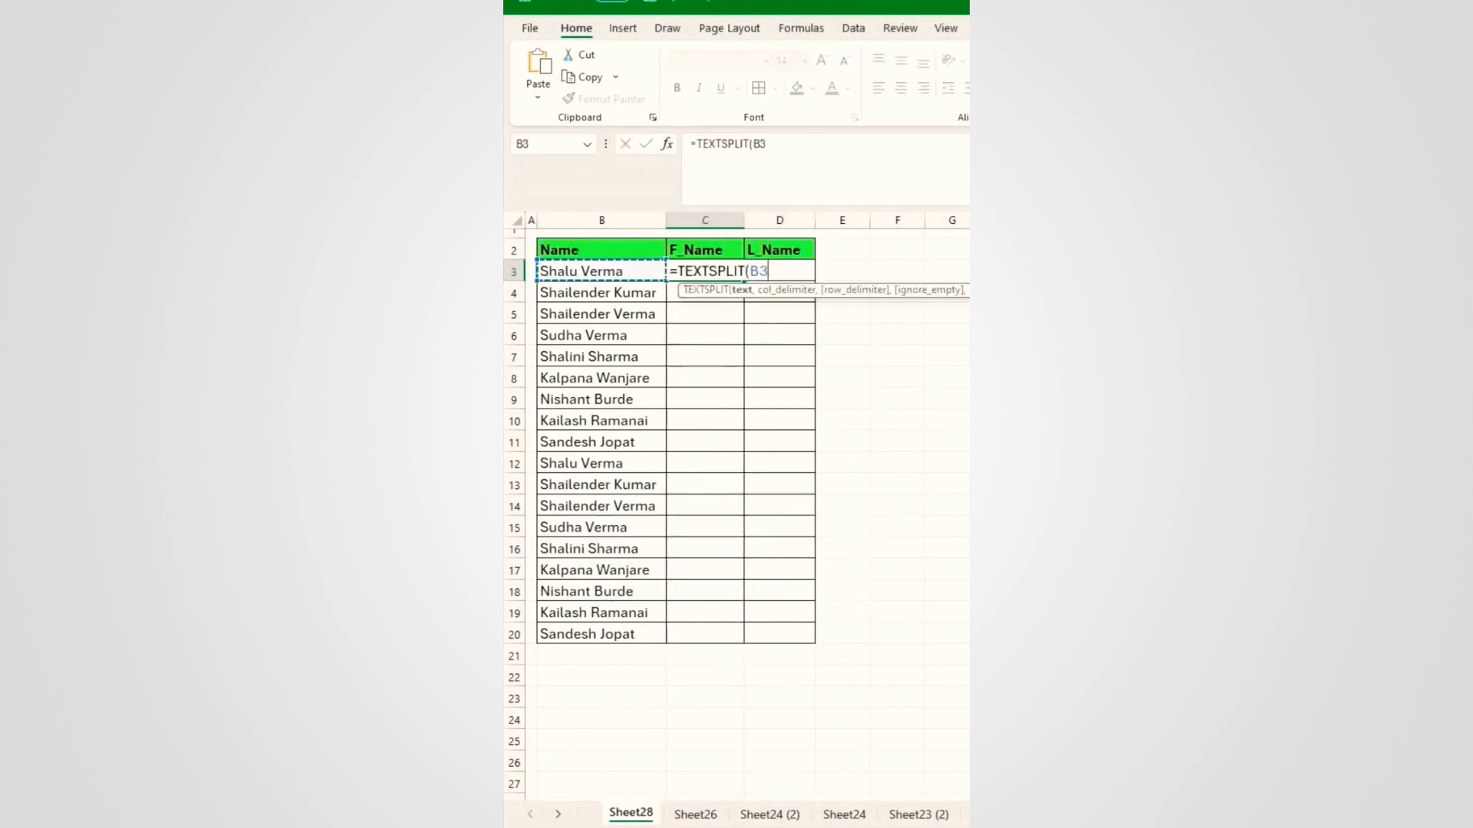
pyautogui.write(' "')
pyautogui.press('Return')
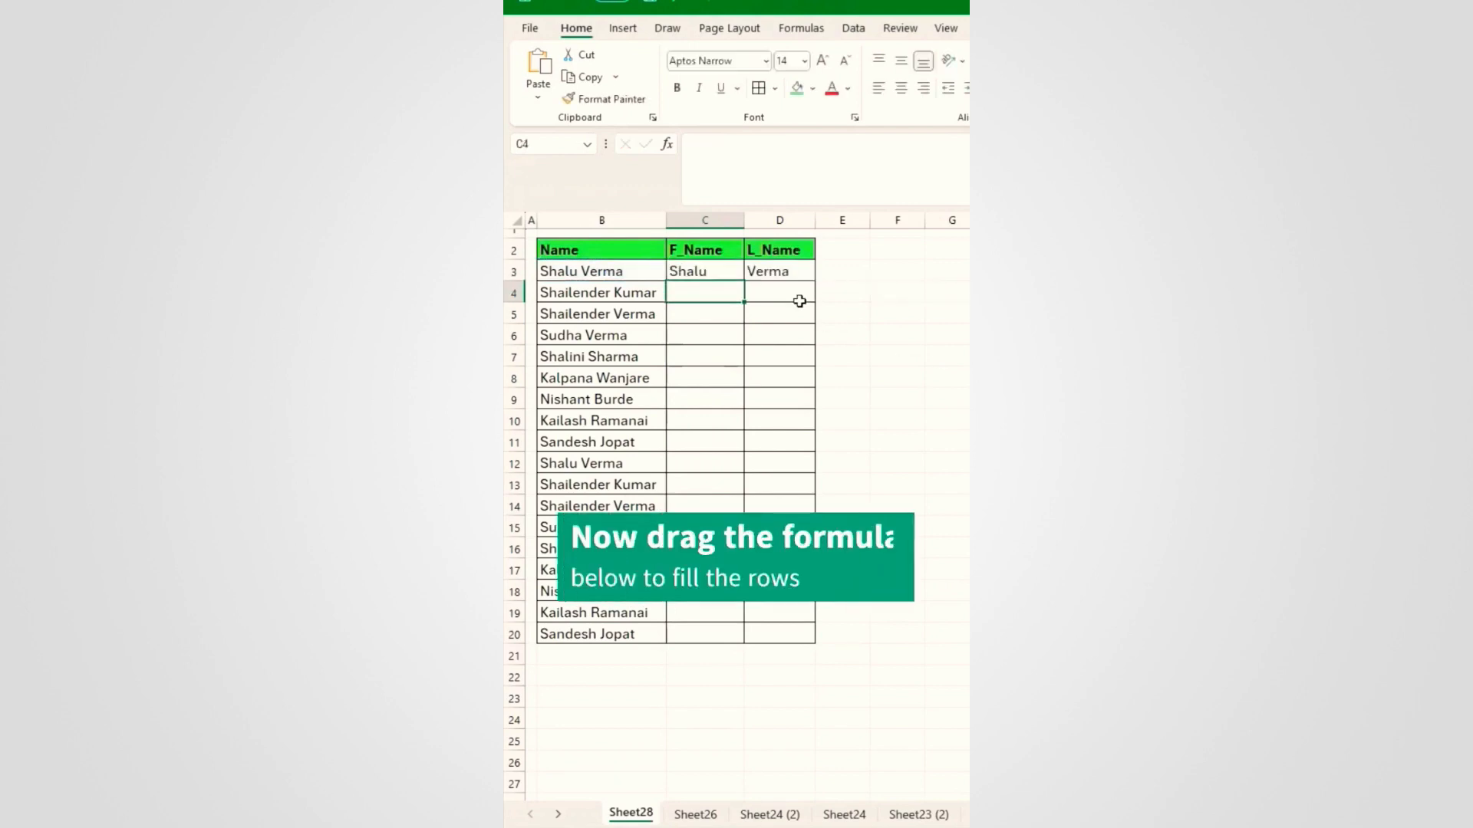
pyautogui.moveTo(686, 270); pyautogui.dragTo(769, 270)
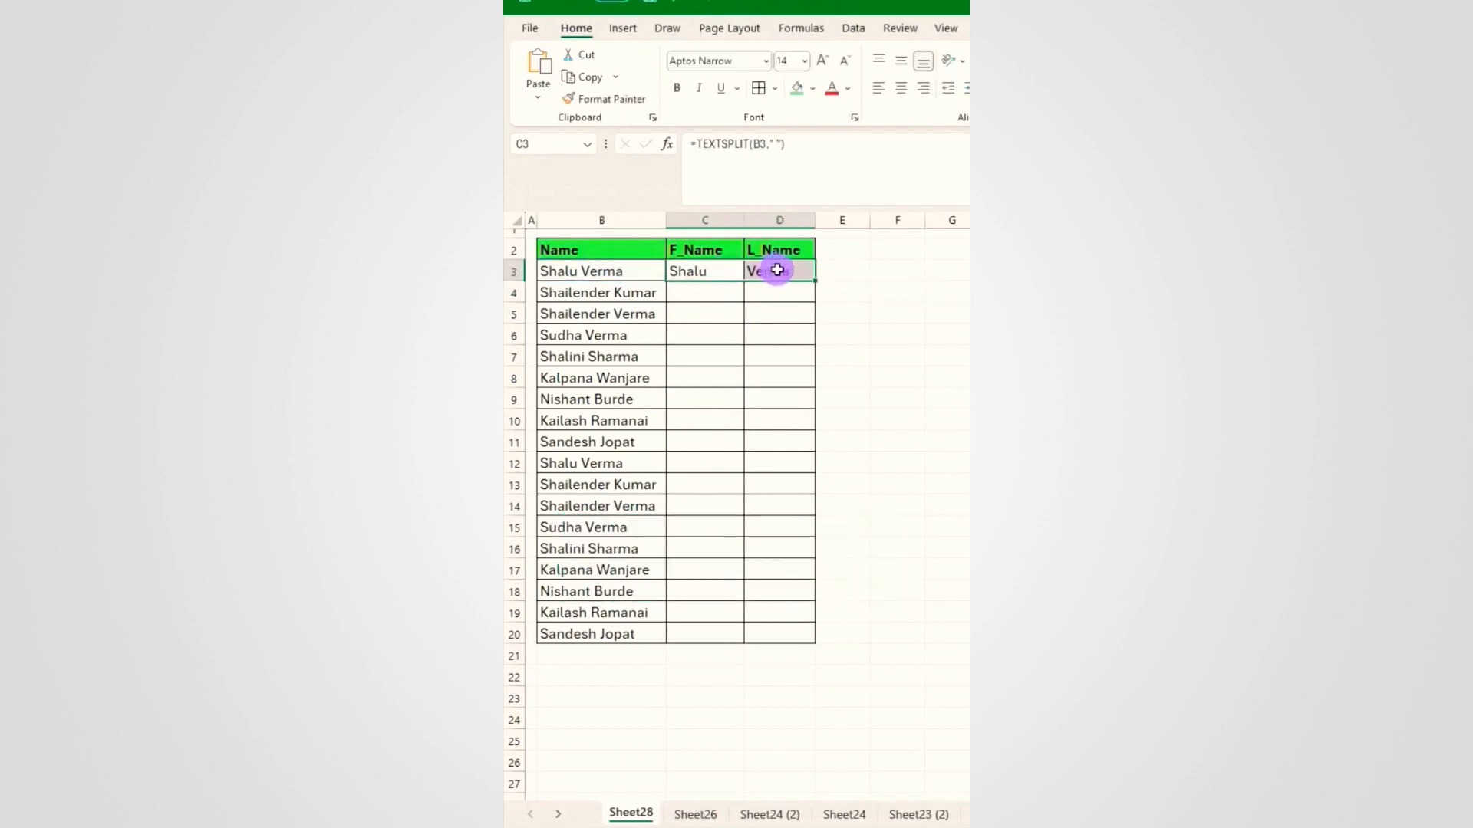
pyautogui.moveTo(815, 432); pyautogui.dragTo(816, 642)
# Step: Clear the selection and select the first cell of the Checkbox column
pyautogui.click(764, 494)
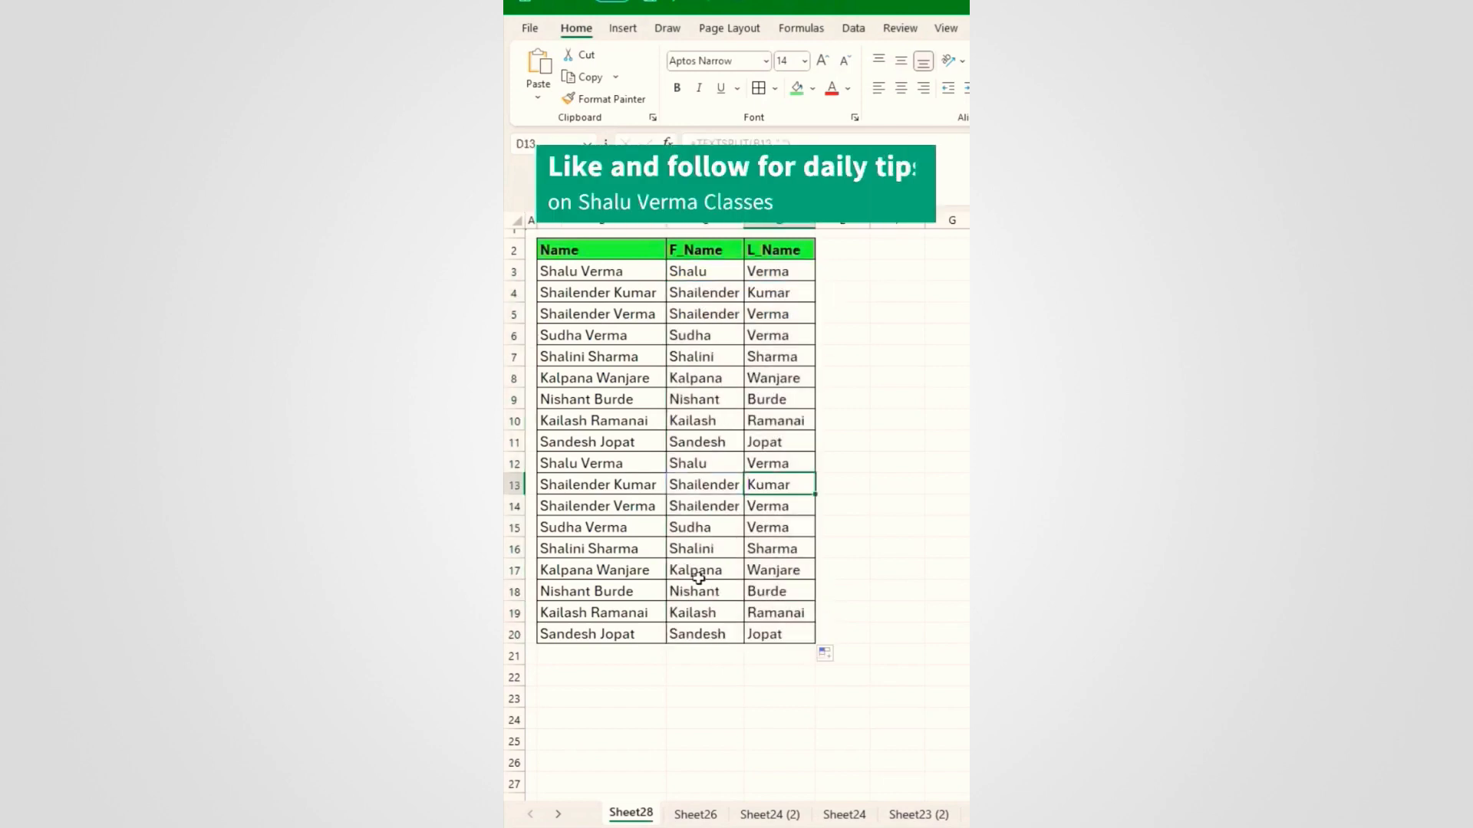
pyautogui.click(636, 664)
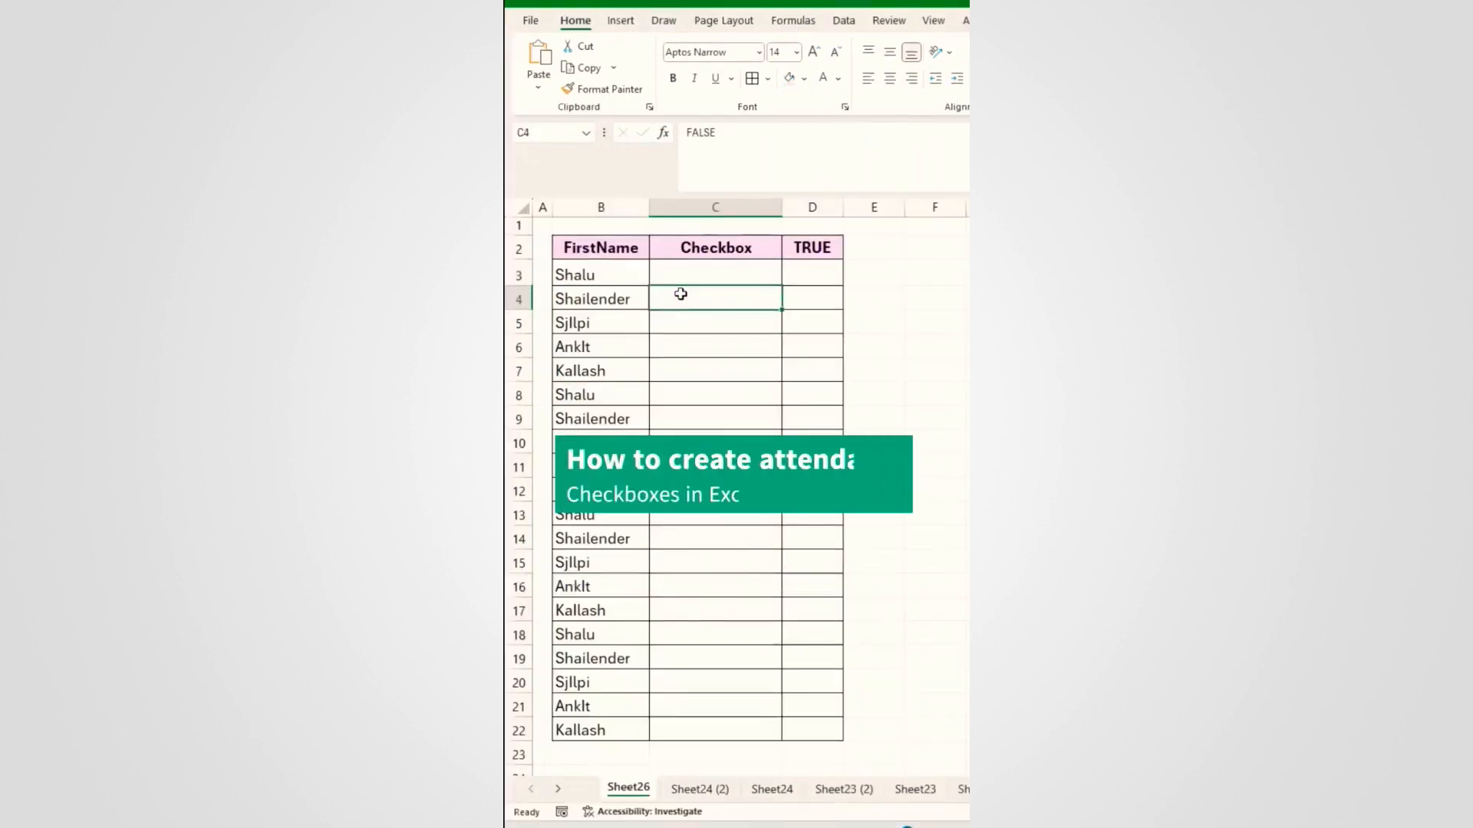
pyautogui.click(685, 264)
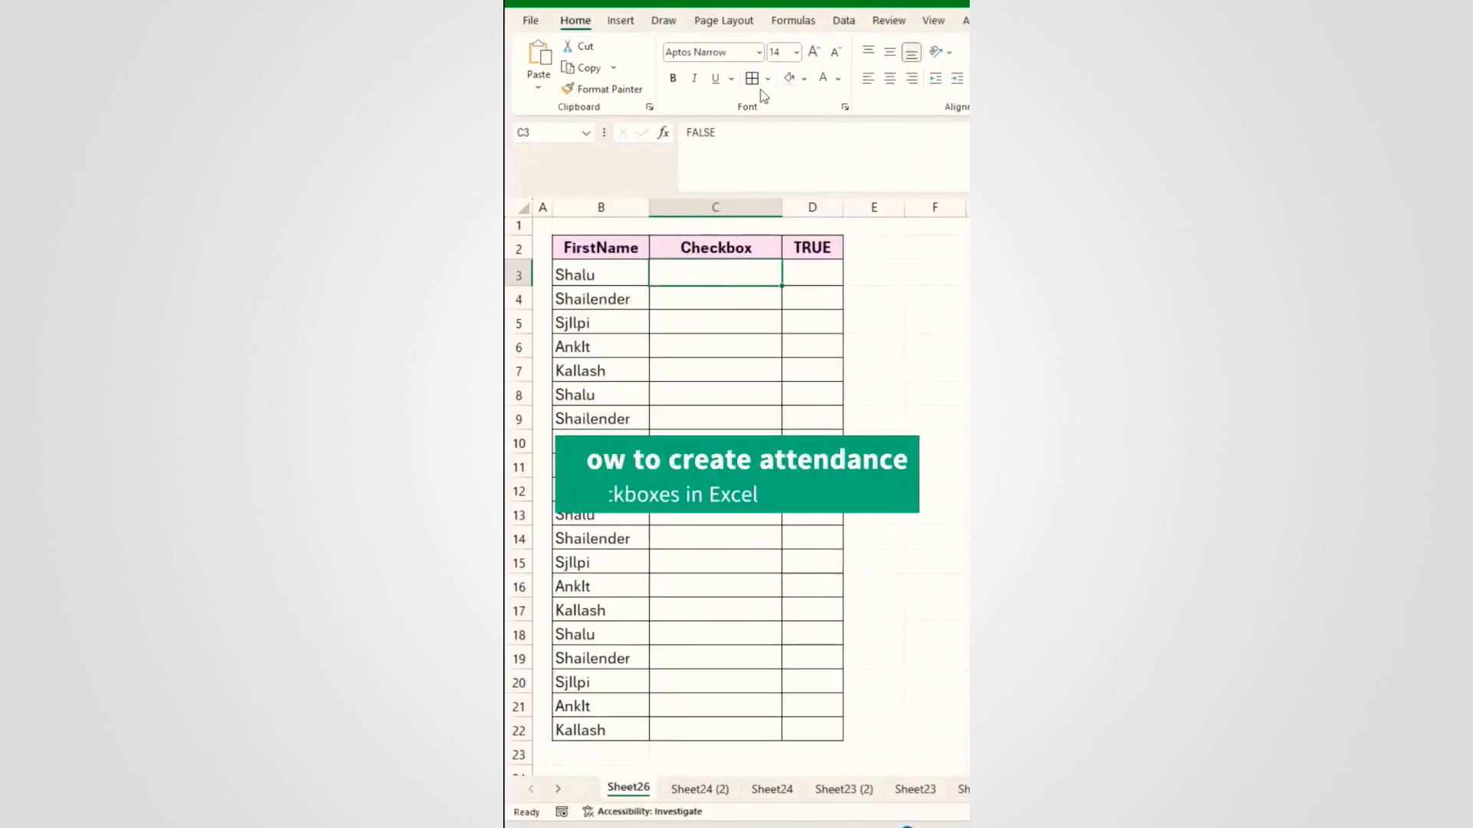
# Step: Insert a Check Box form control into C3 and fill it down to C22
pyautogui.hotkey('alt', 'l')
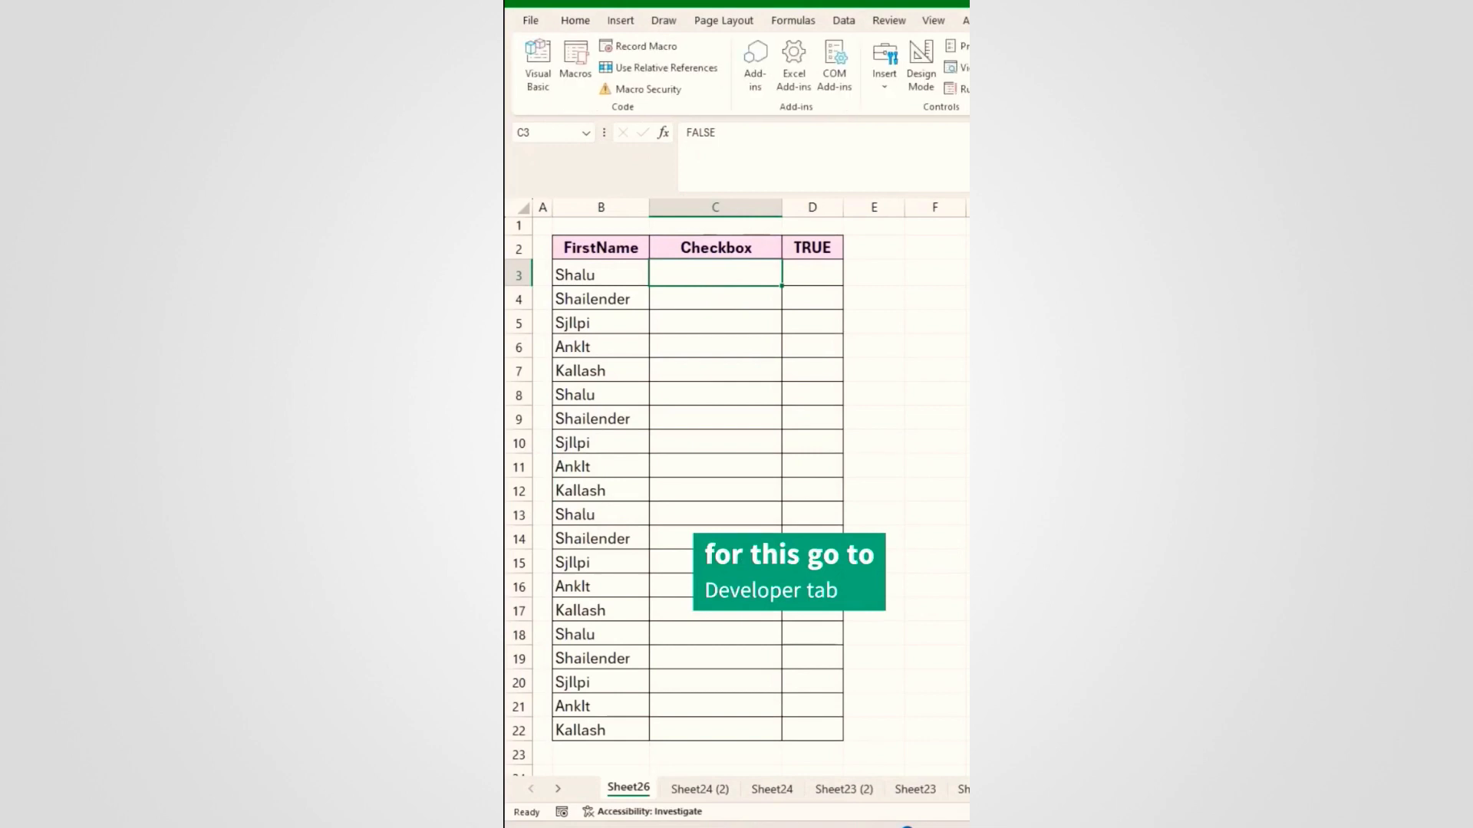
pyautogui.click(884, 66)
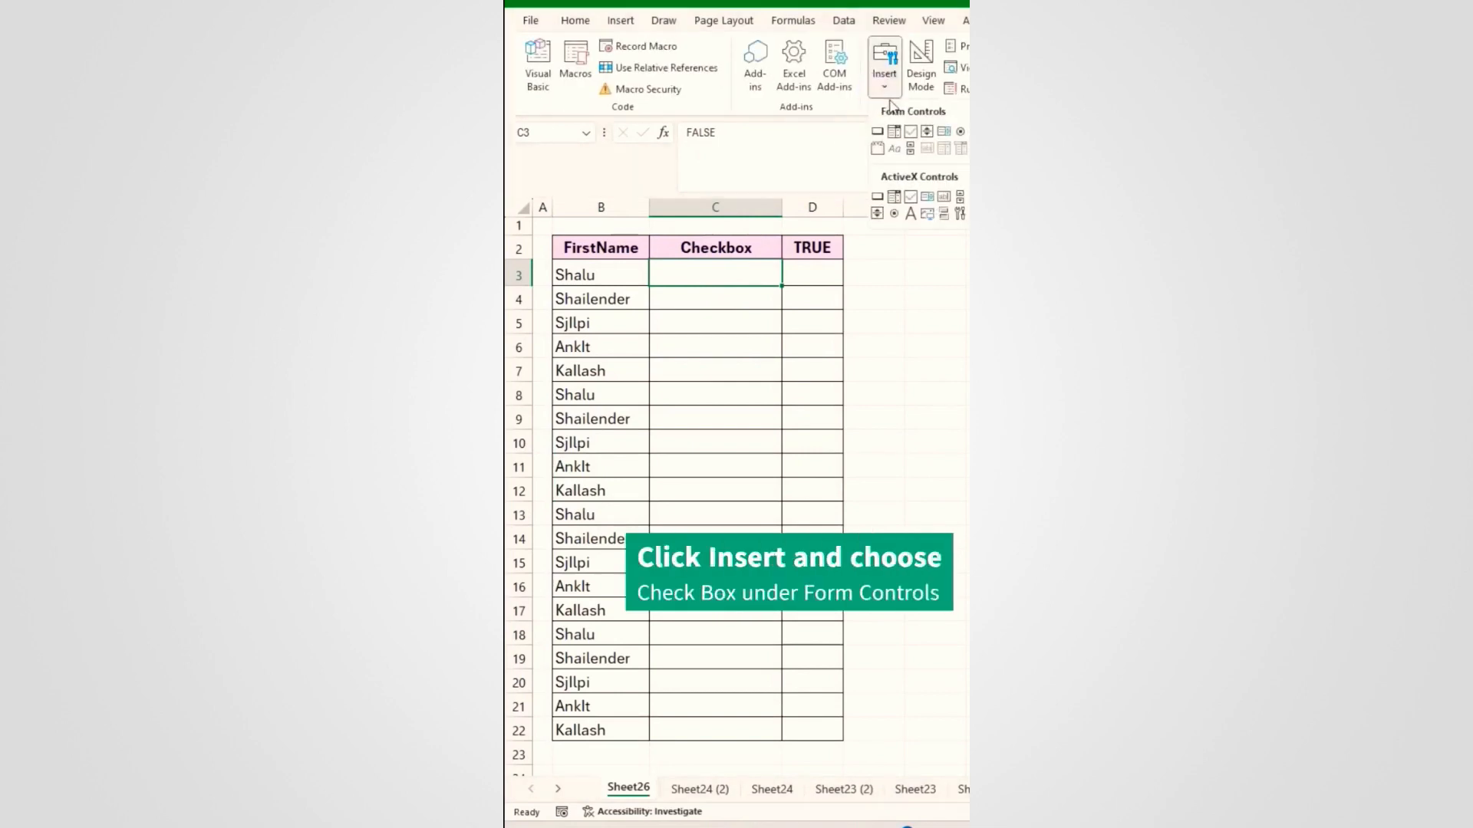
pyautogui.click(707, 131)
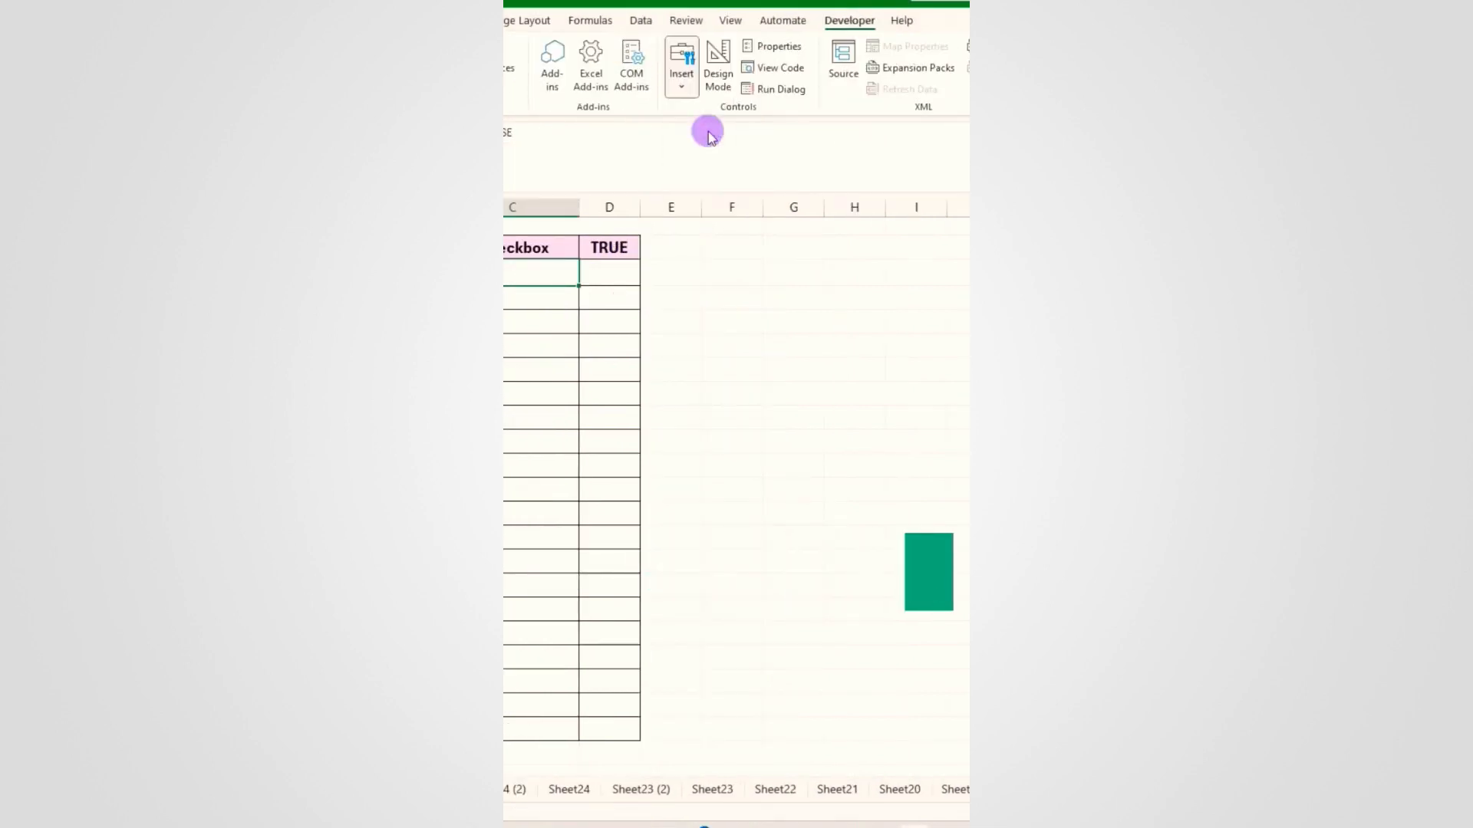
pyautogui.click(706, 276)
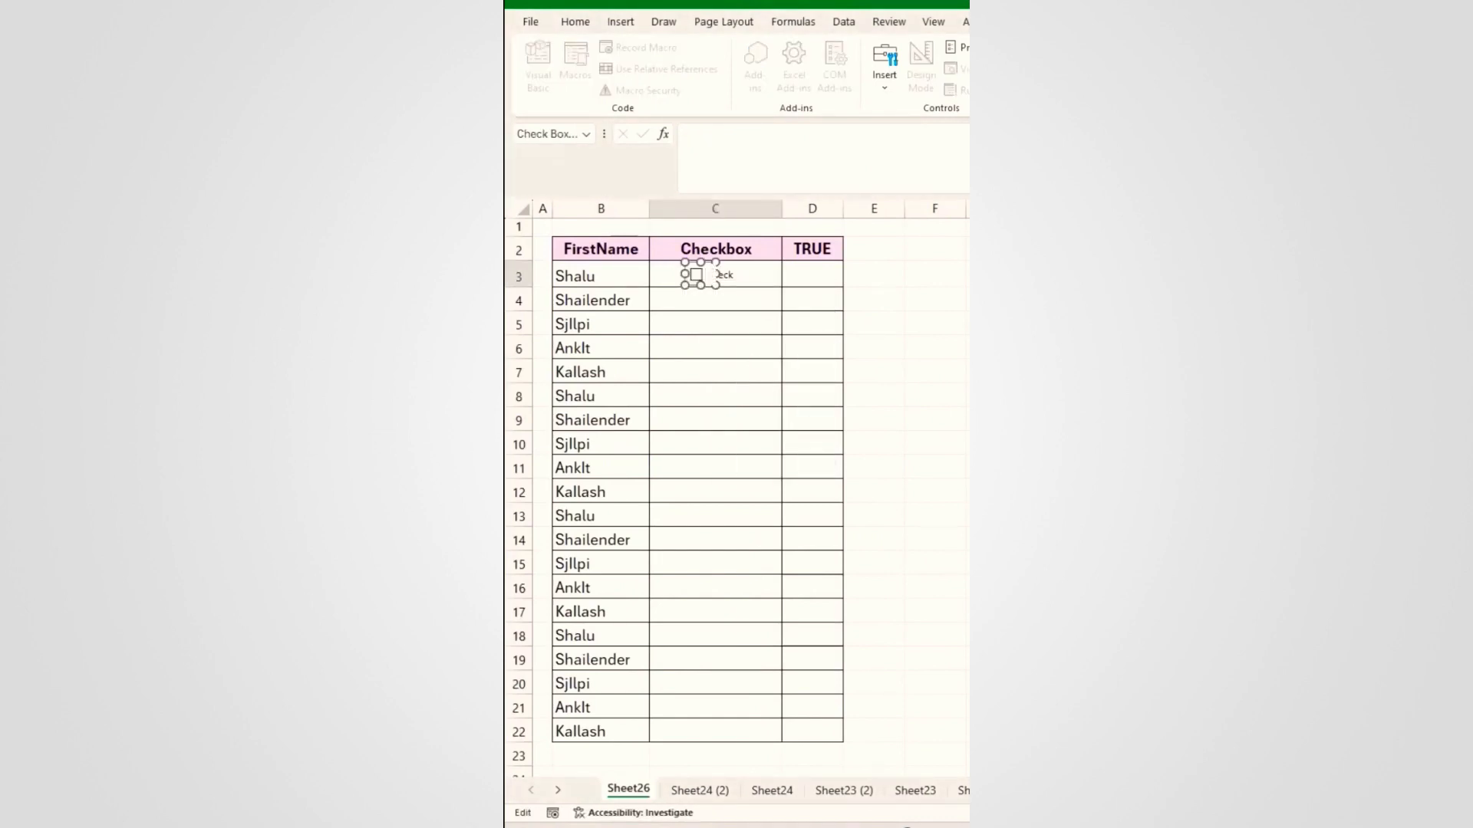
pyautogui.click(968, 371)
pyautogui.click(746, 273)
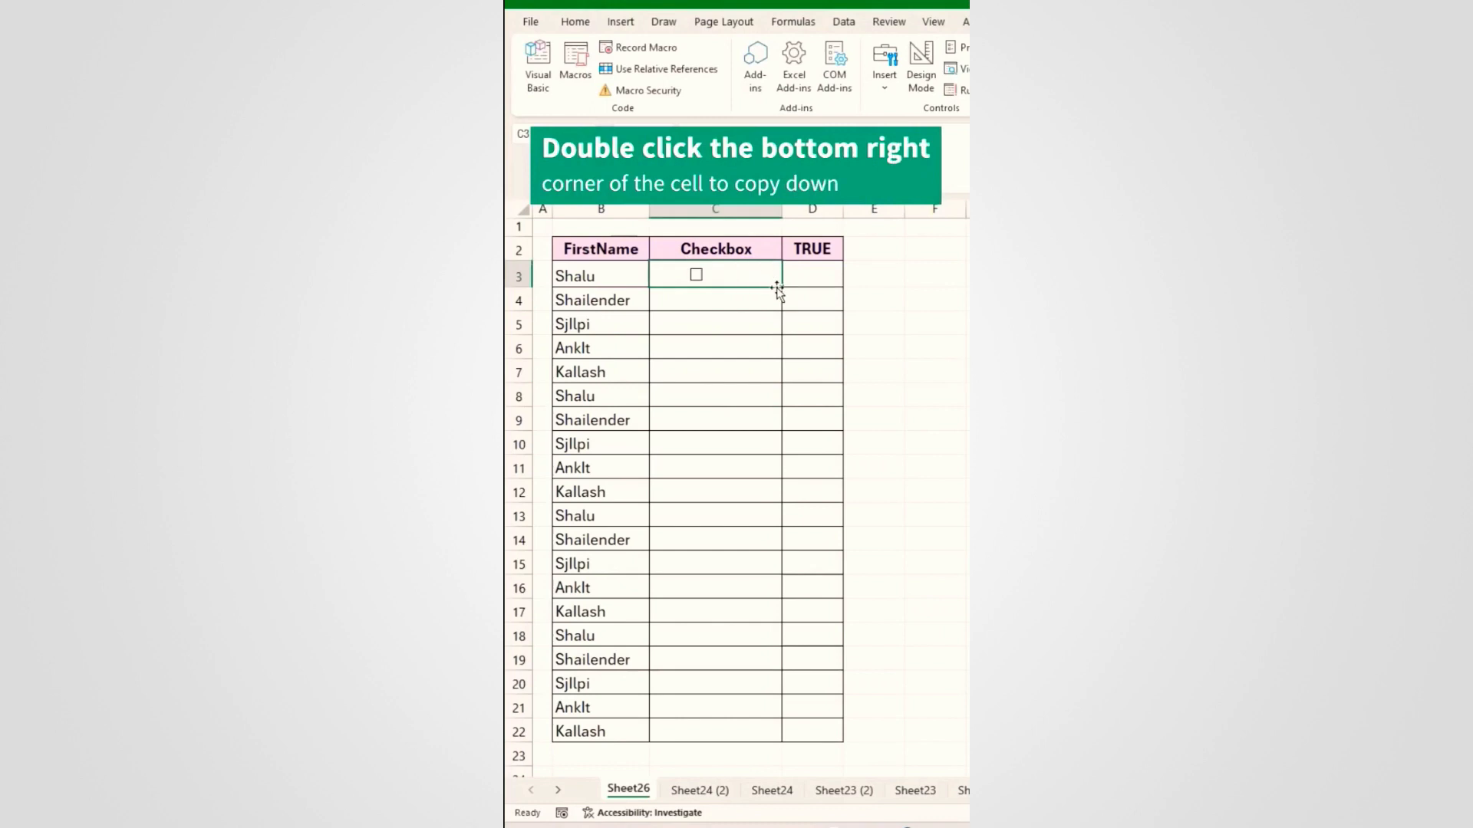
pyautogui.doubleClick(780, 287)
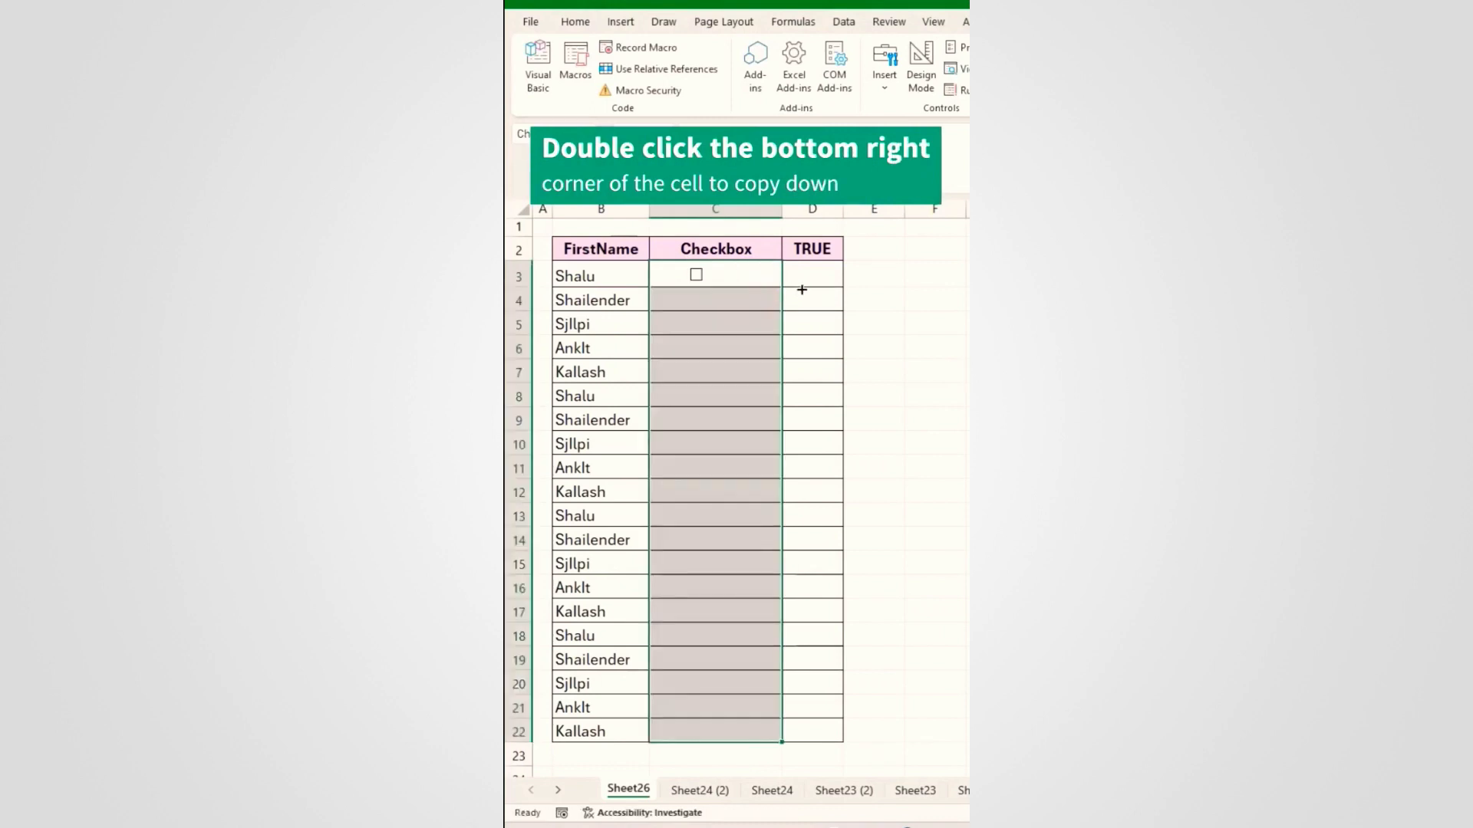
# Step: Enter =IF(C3,"Yes","No") in D3 and fill it down column D
pyautogui.click(824, 278)
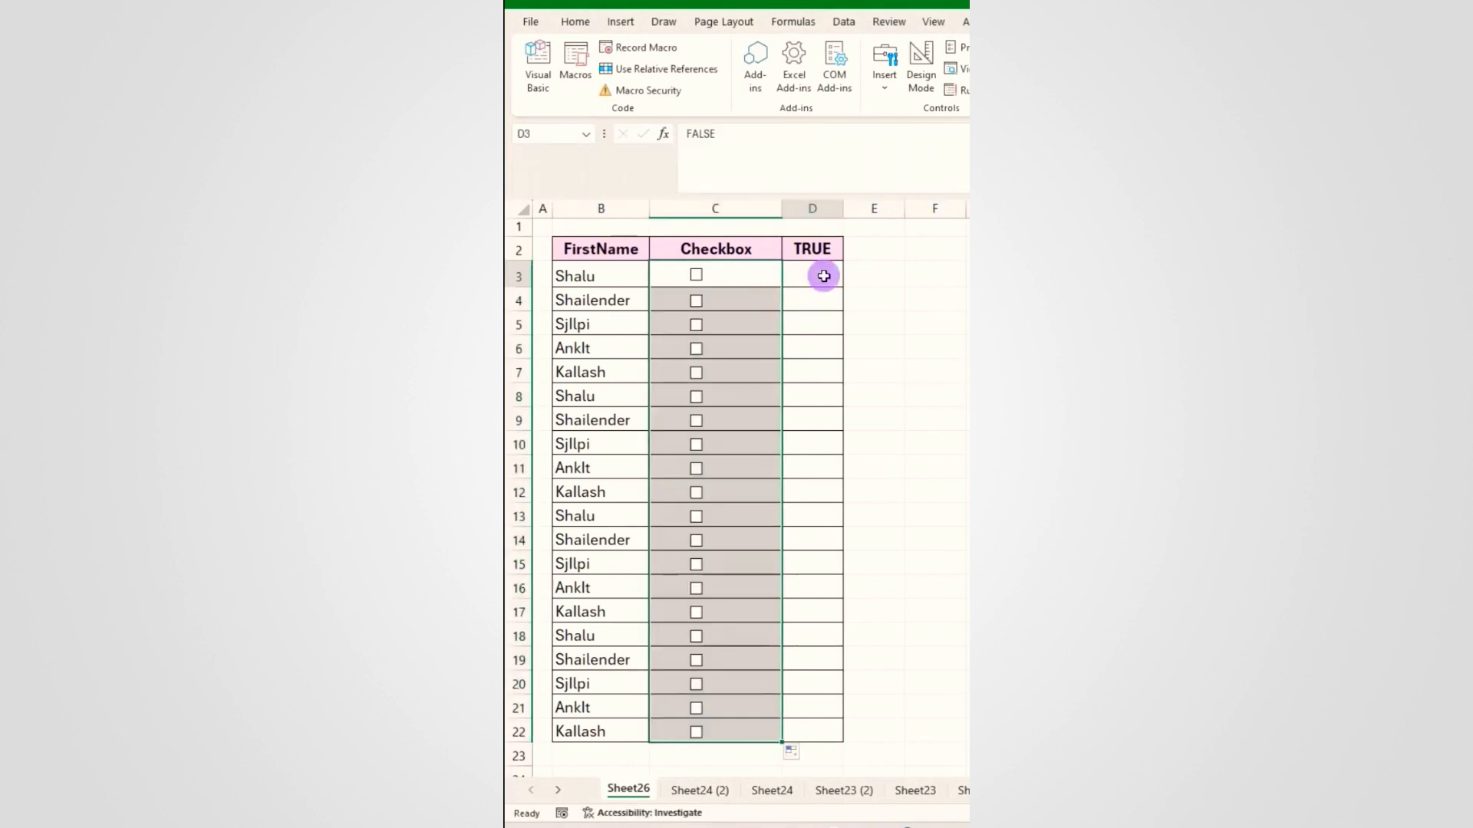
pyautogui.write('=if')
pyautogui.press('Tab')
pyautogui.click(724, 276)
pyautogui.write(',"Yes","')
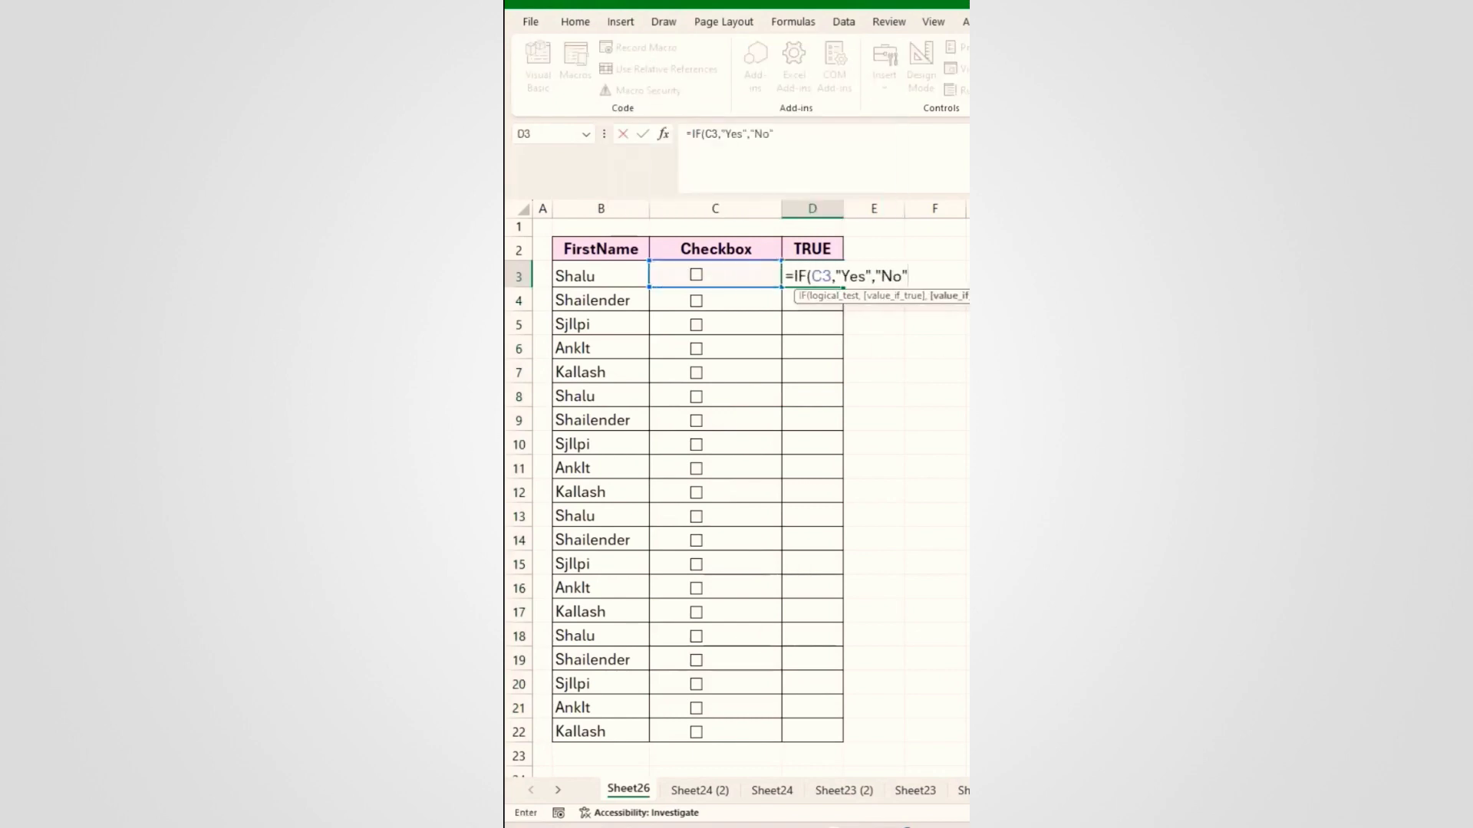
pyautogui.write('No"')
pyautogui.hotkey('ctrl', 'Return')
pyautogui.doubleClick(843, 287)
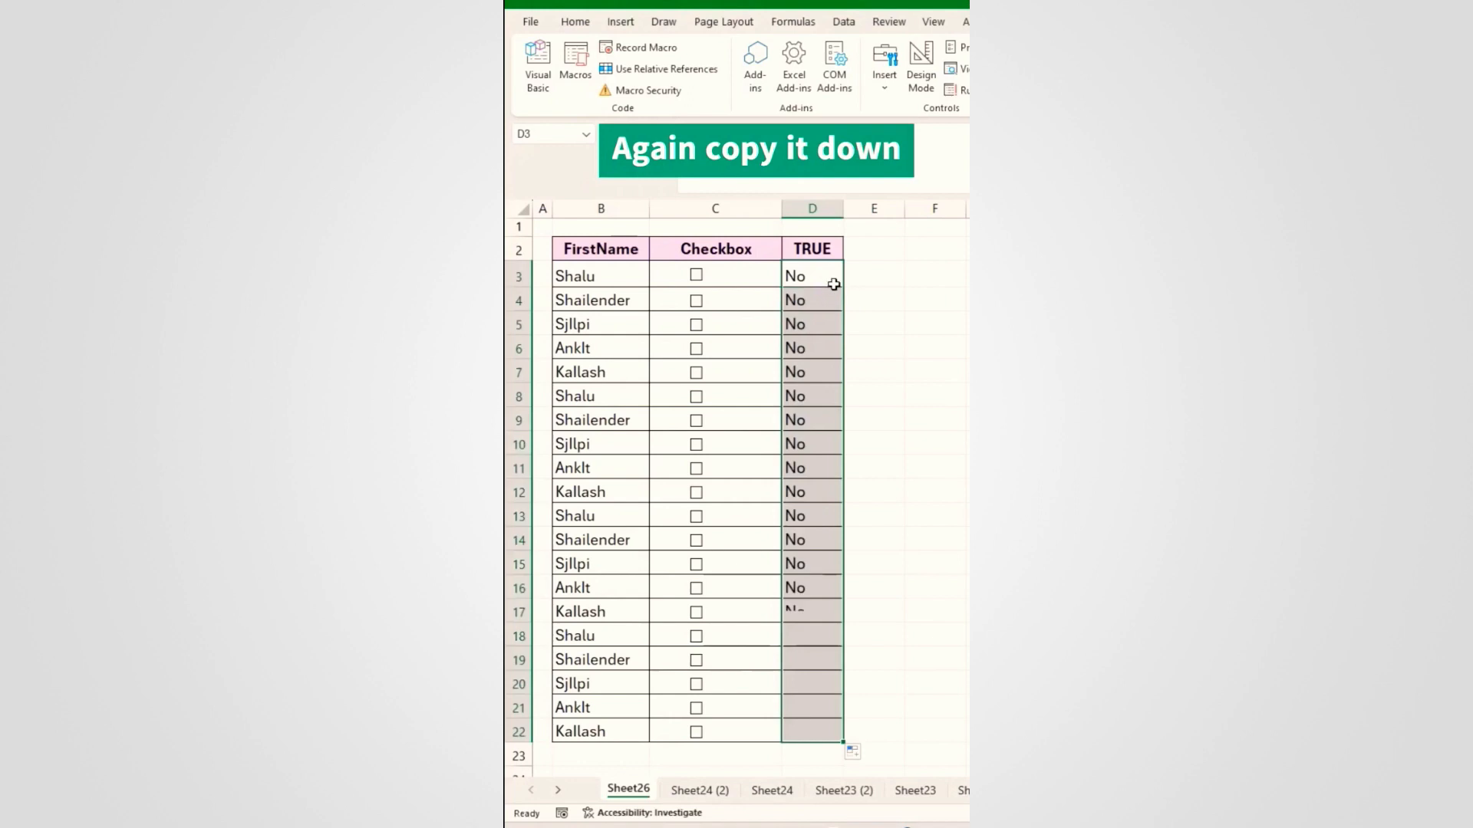
pyautogui.click(748, 277)
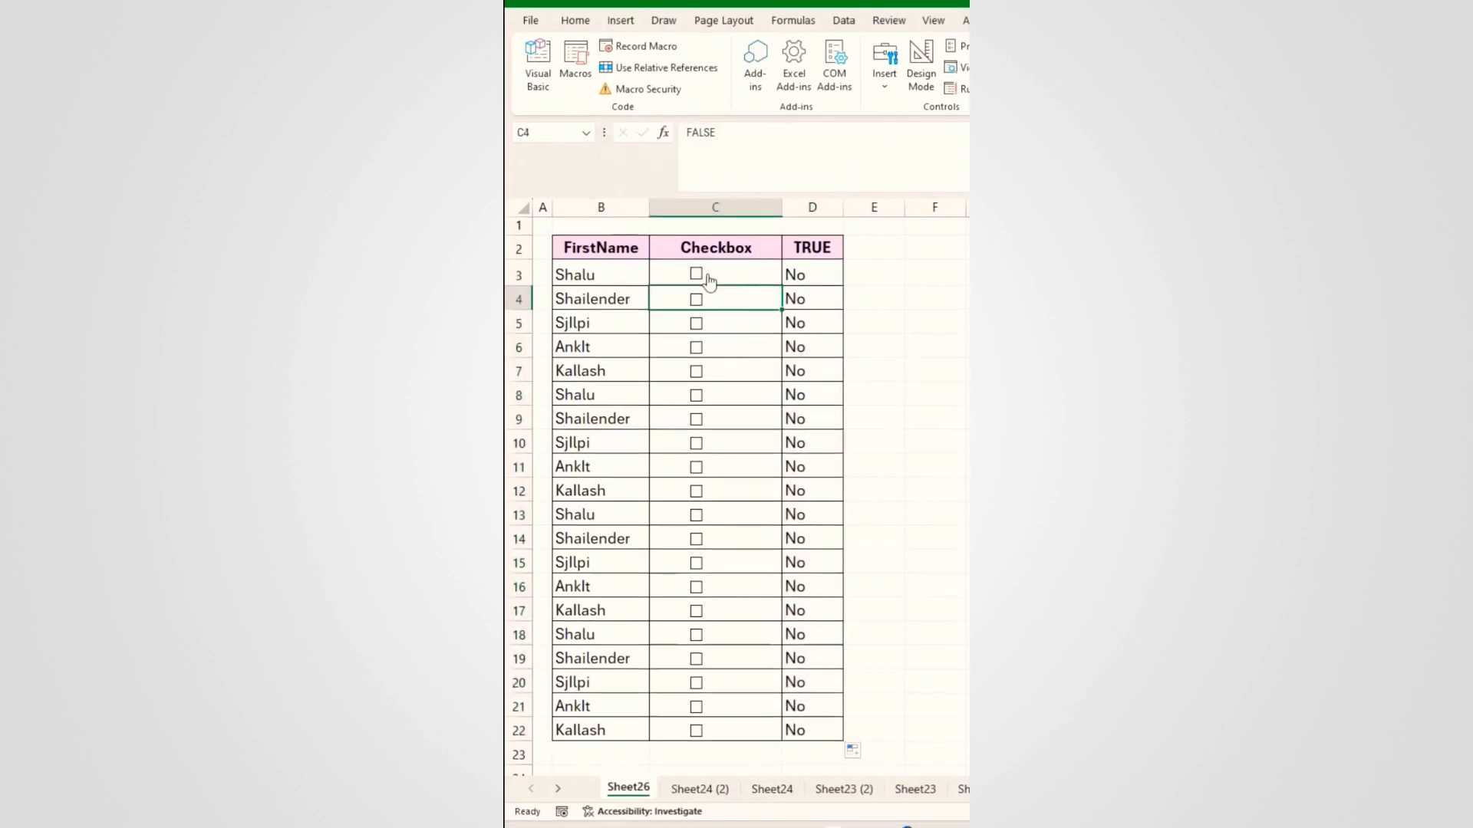
# Step: Tick the checkboxes in rows 3, 4, 5, 6, 8 and 13
pyautogui.click(696, 274)
pyautogui.click(696, 299)
pyautogui.click(696, 323)
pyautogui.click(696, 348)
pyautogui.click(695, 395)
pyautogui.click(696, 515)
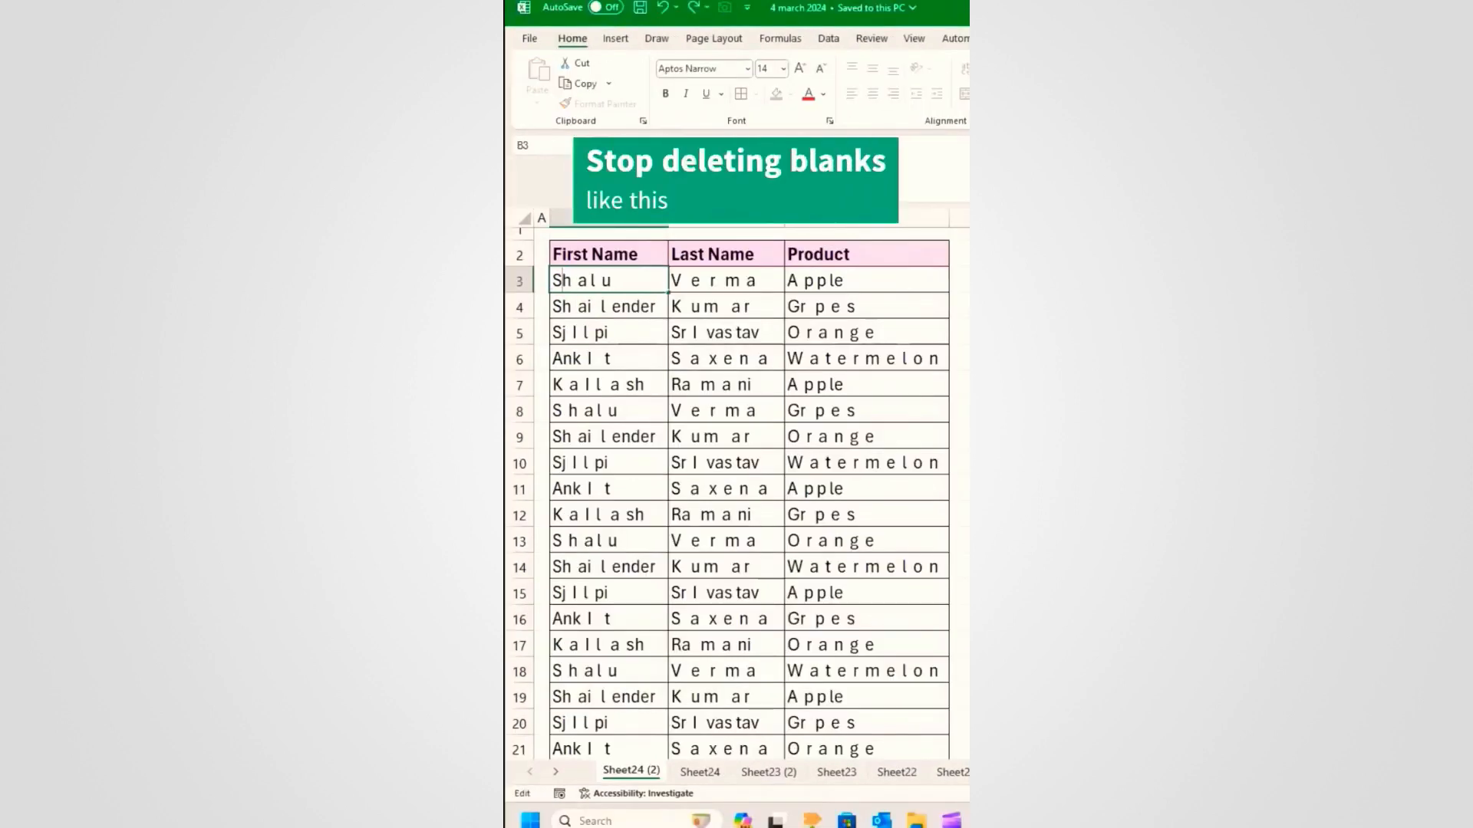
# Step: Remove stray spaces from the names in B3 and C3 by hand
pyautogui.press('BackSpace')
pyautogui.doubleClick(690, 281)
pyautogui.press('BackSpace')
pyautogui.press('BackSpace')
pyautogui.press('Right')
pyautogui.press('Delete')
pyautogui.press('Return')
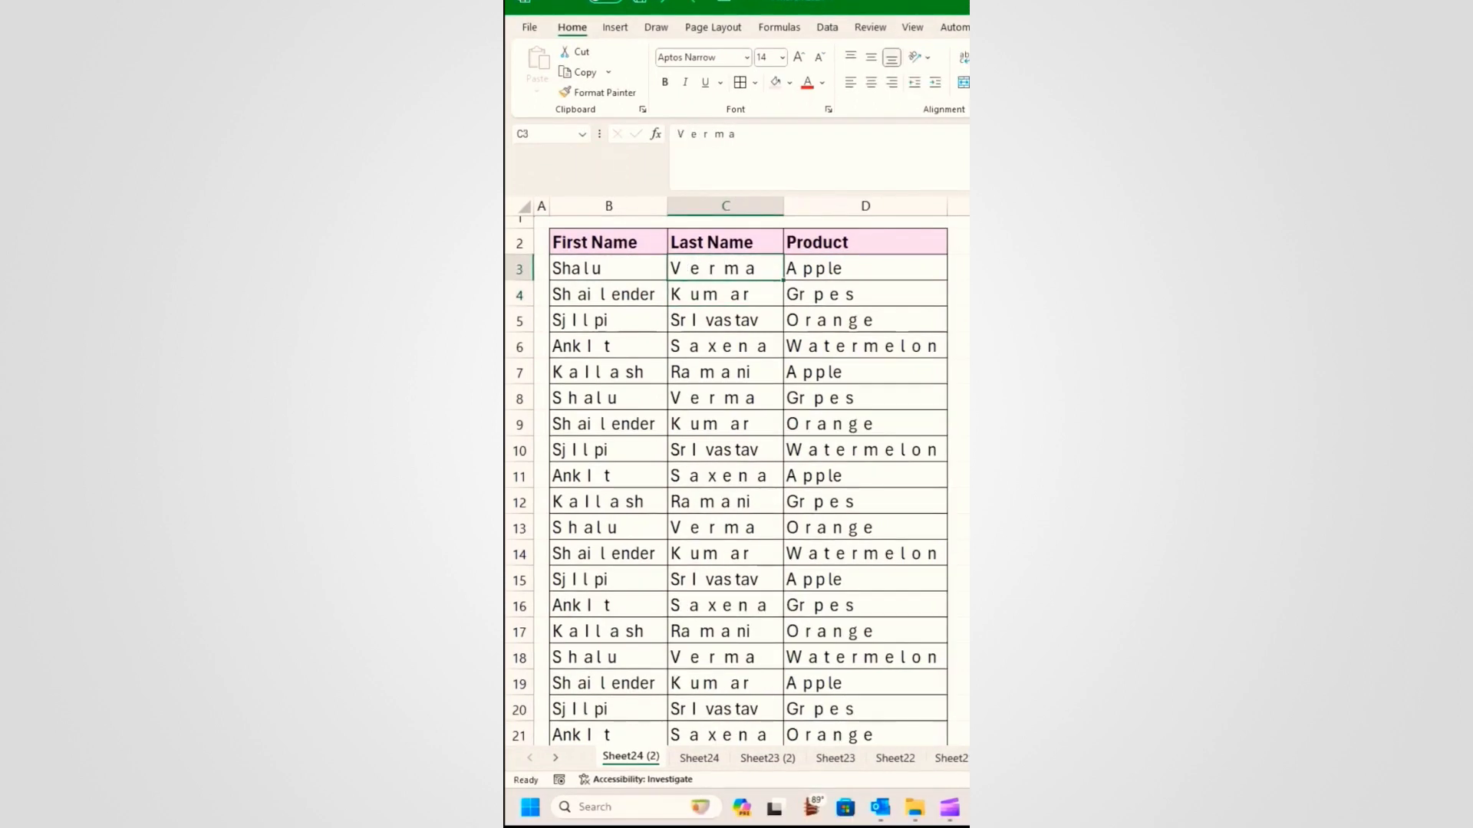
# Step: Remove every space from the name and product table with Replace All (533 replacements)
pyautogui.click(609, 281)
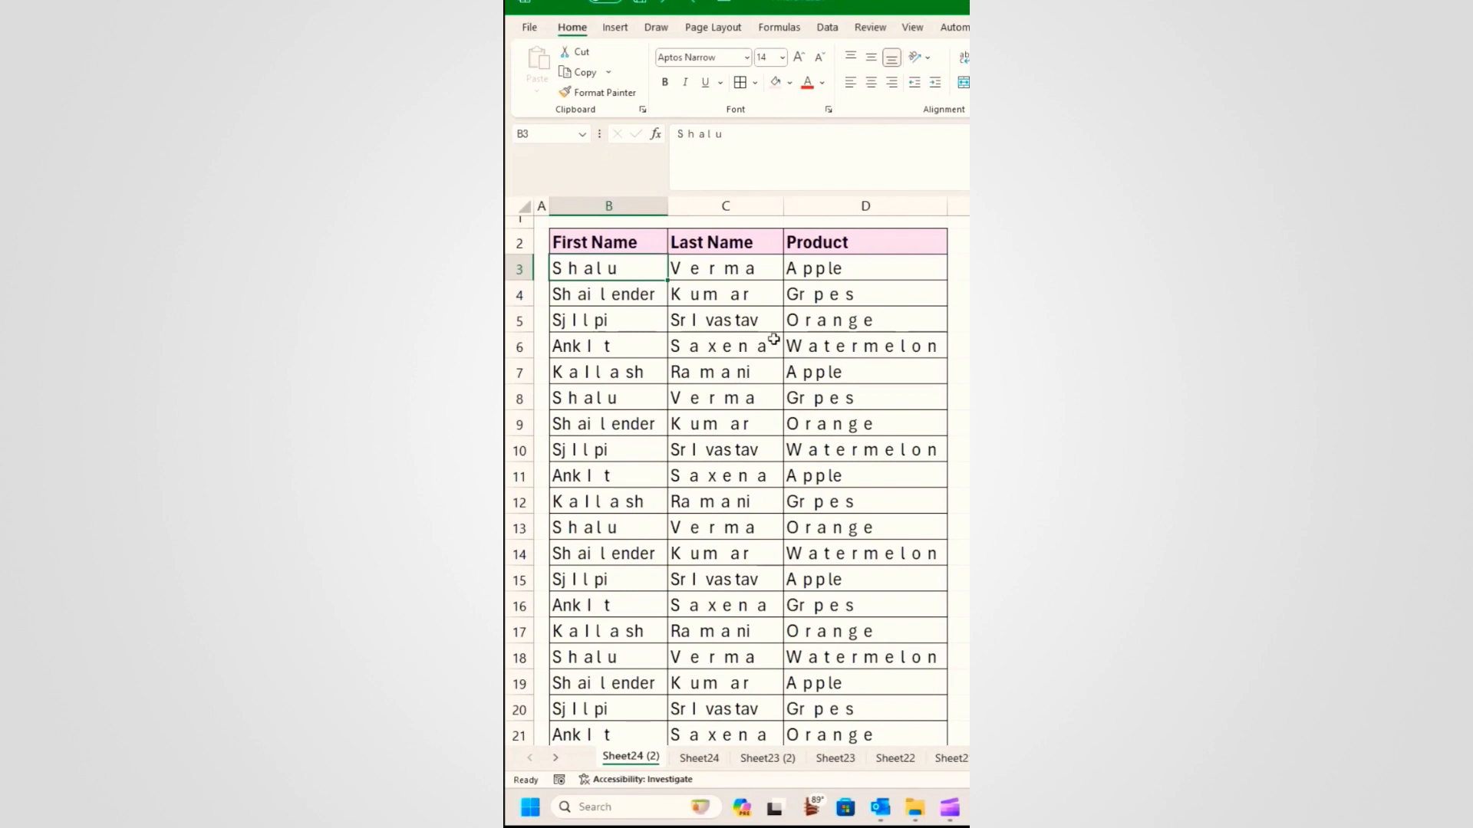
pyautogui.scroll(-1, 789, 341)
pyautogui.click(616, 293)
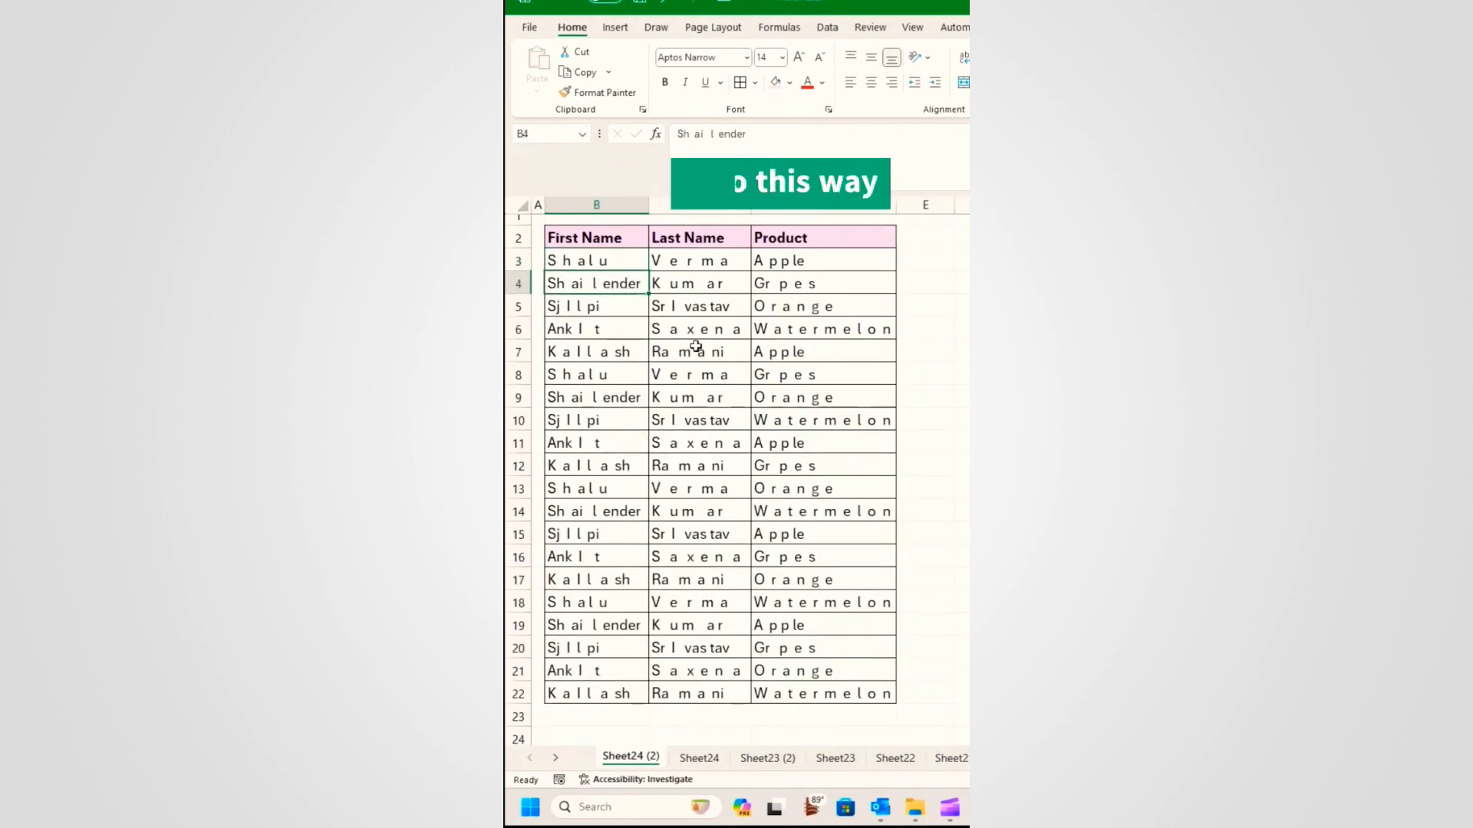
pyautogui.hotkey('ctrl', 'a')
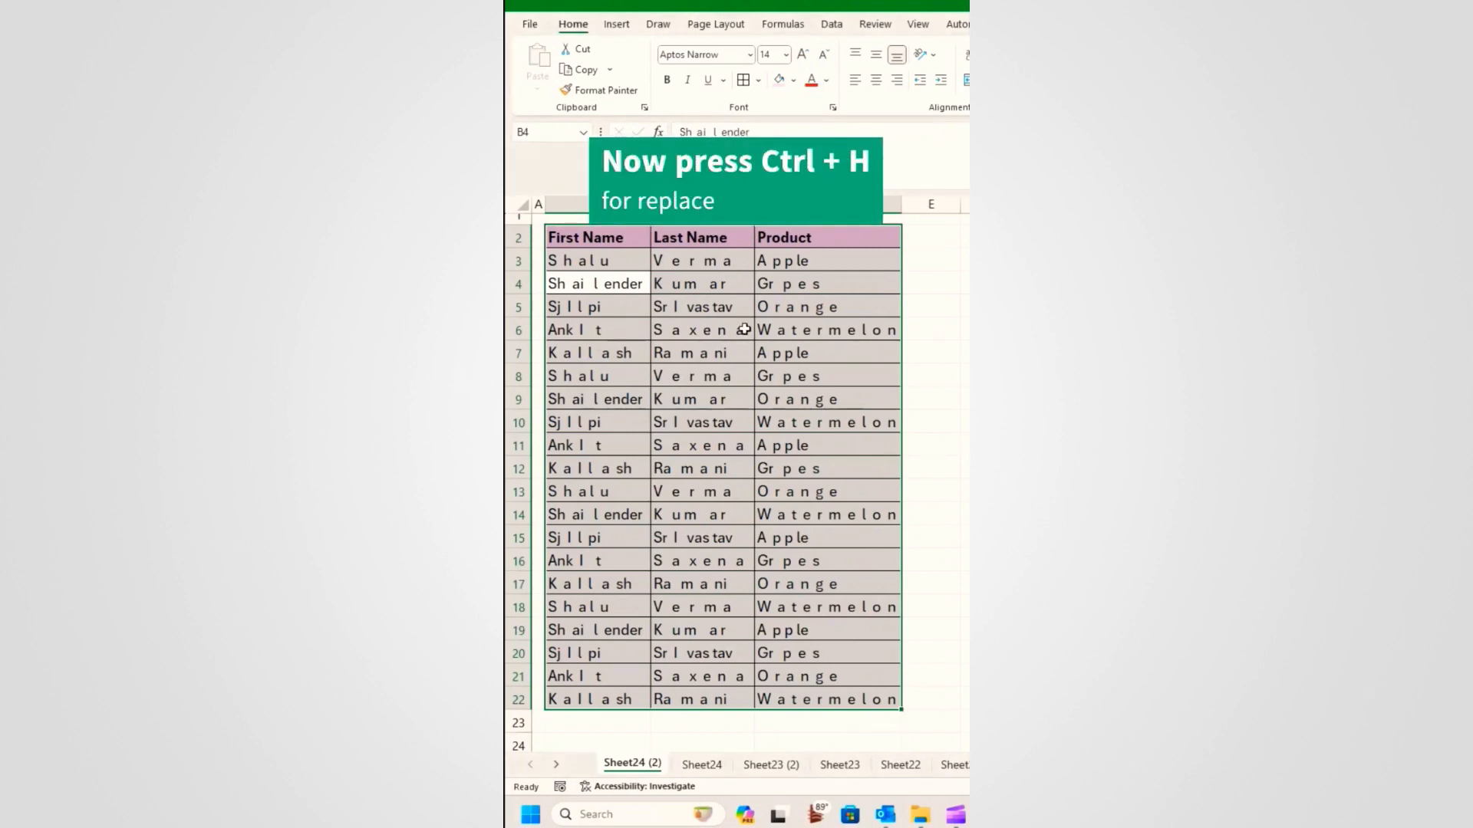
pyautogui.hotkey('ctrl', 'h')
pyautogui.click(777, 447)
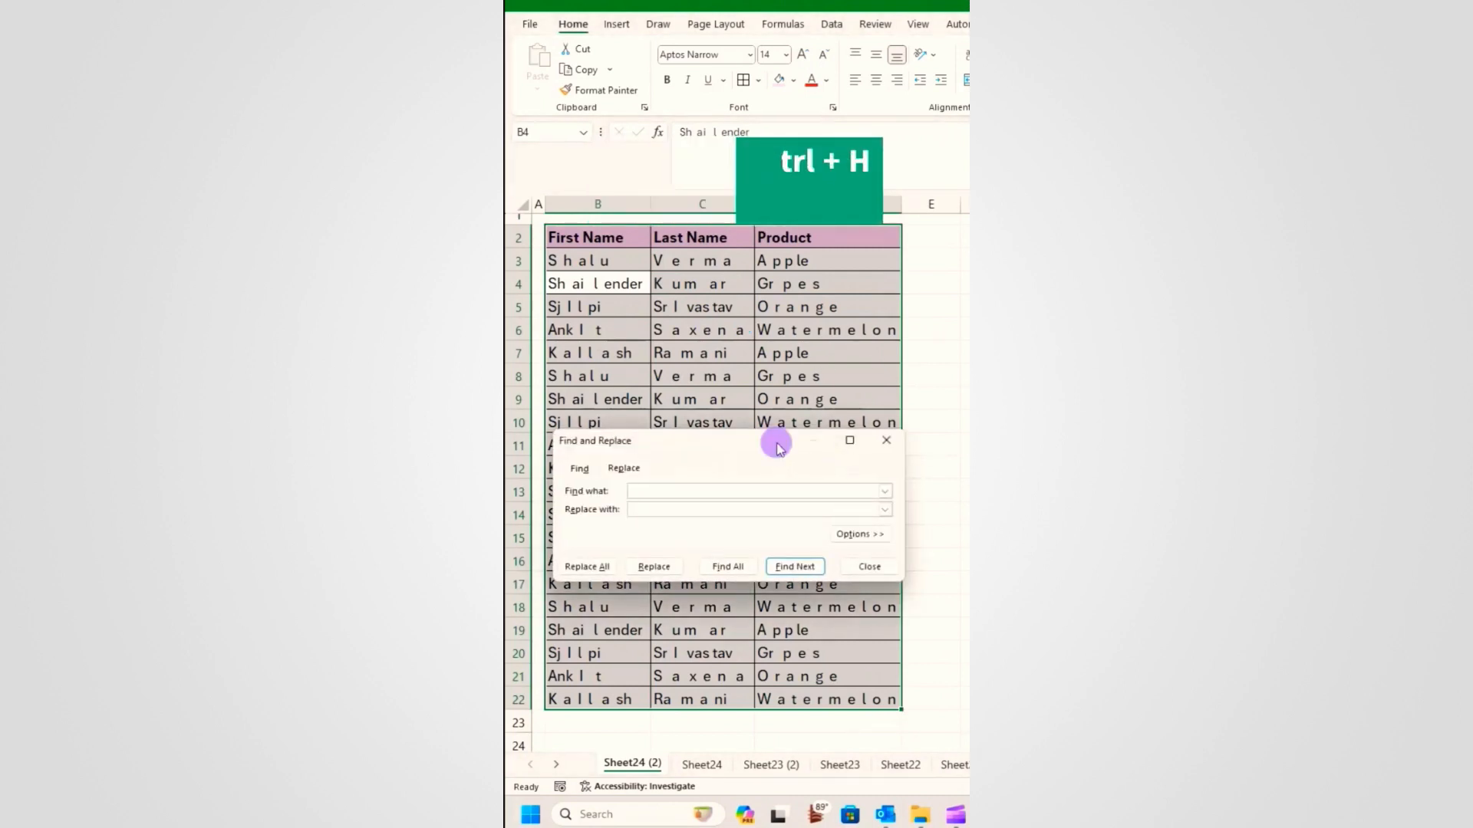
pyautogui.moveTo(777, 447); pyautogui.dragTo(763, 458)
pyautogui.click(751, 503)
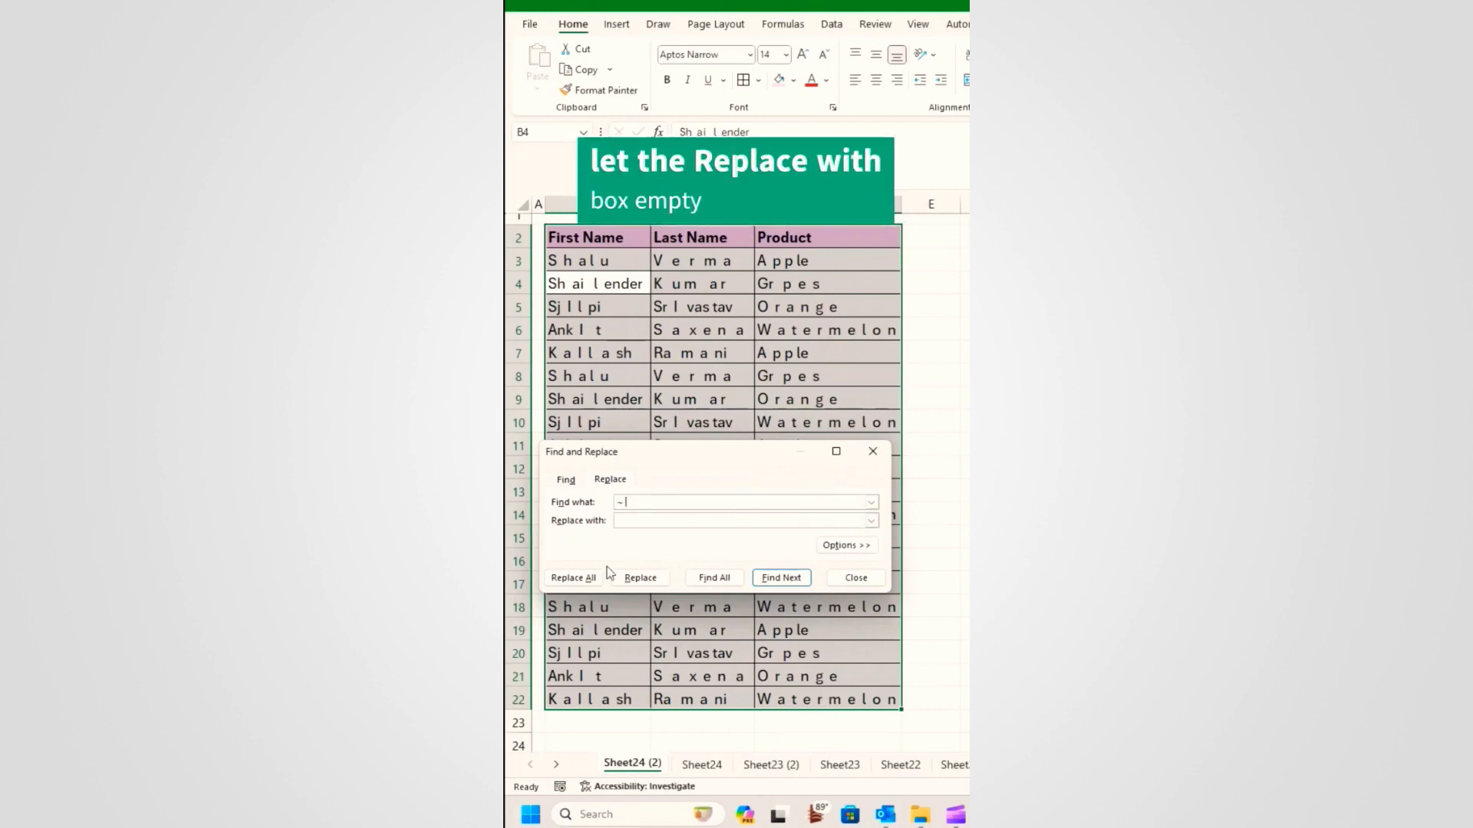
pyautogui.click(574, 579)
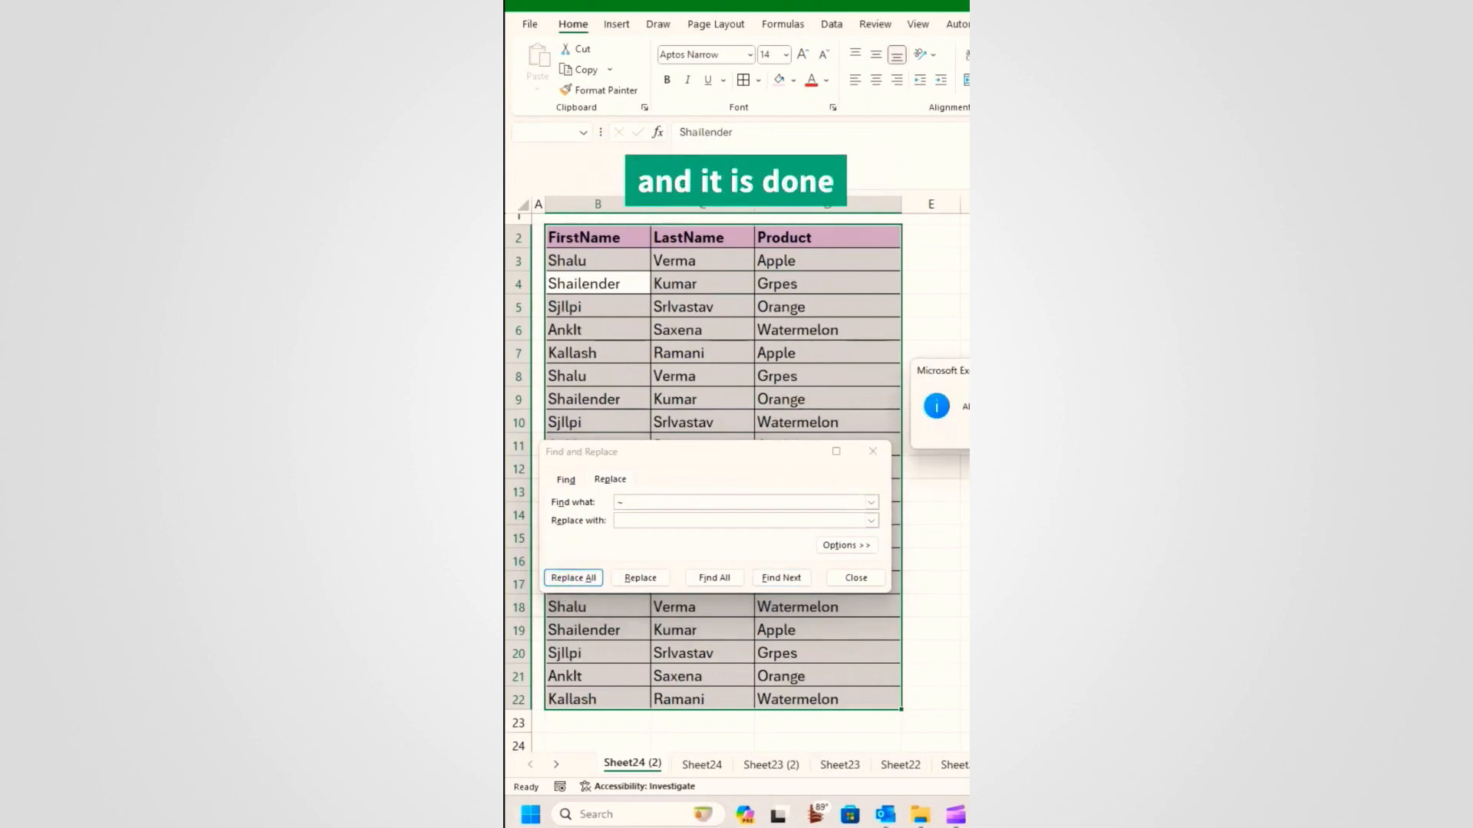
pyautogui.click(760, 423)
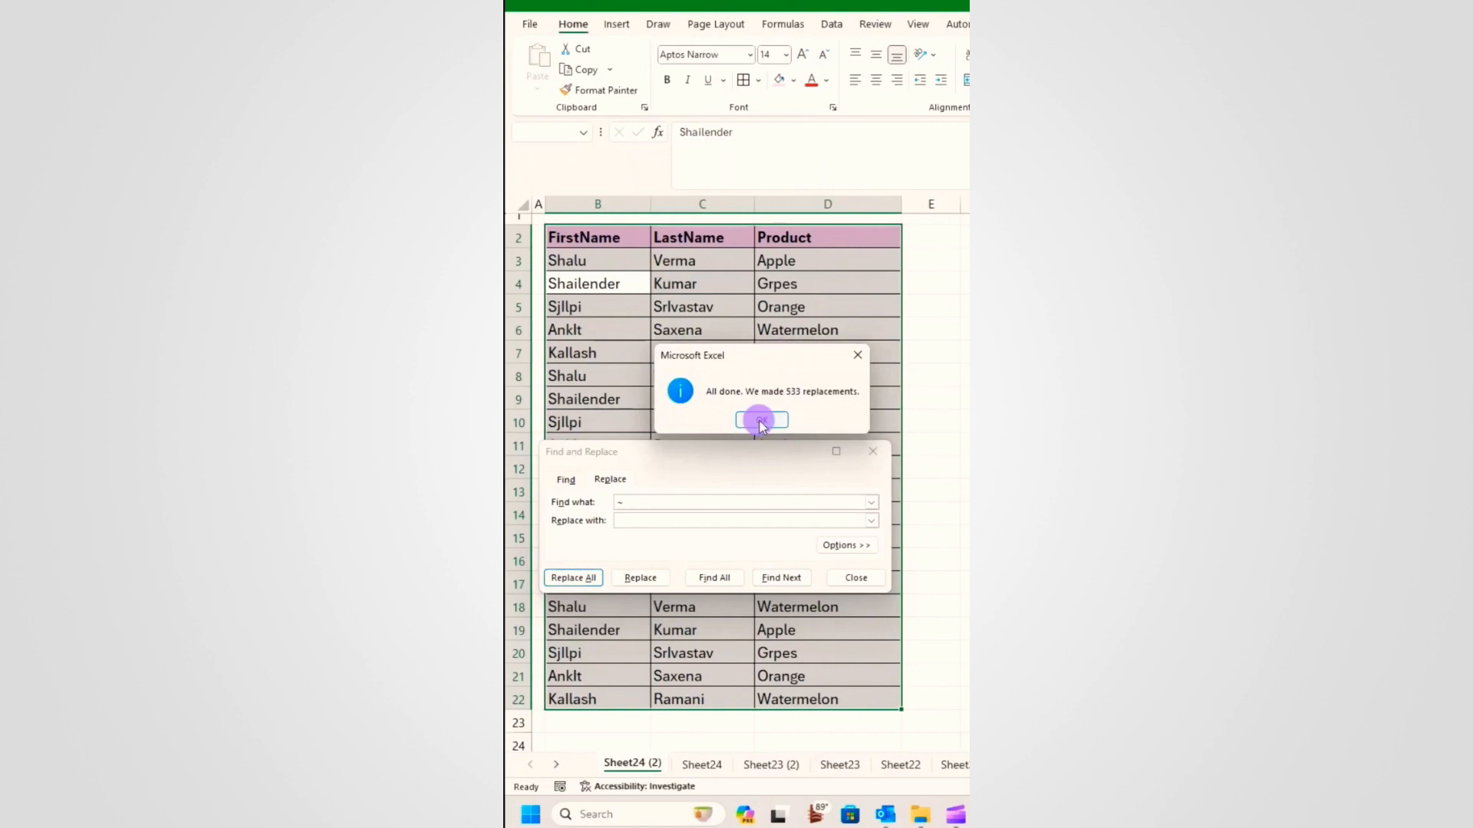
pyautogui.click(856, 577)
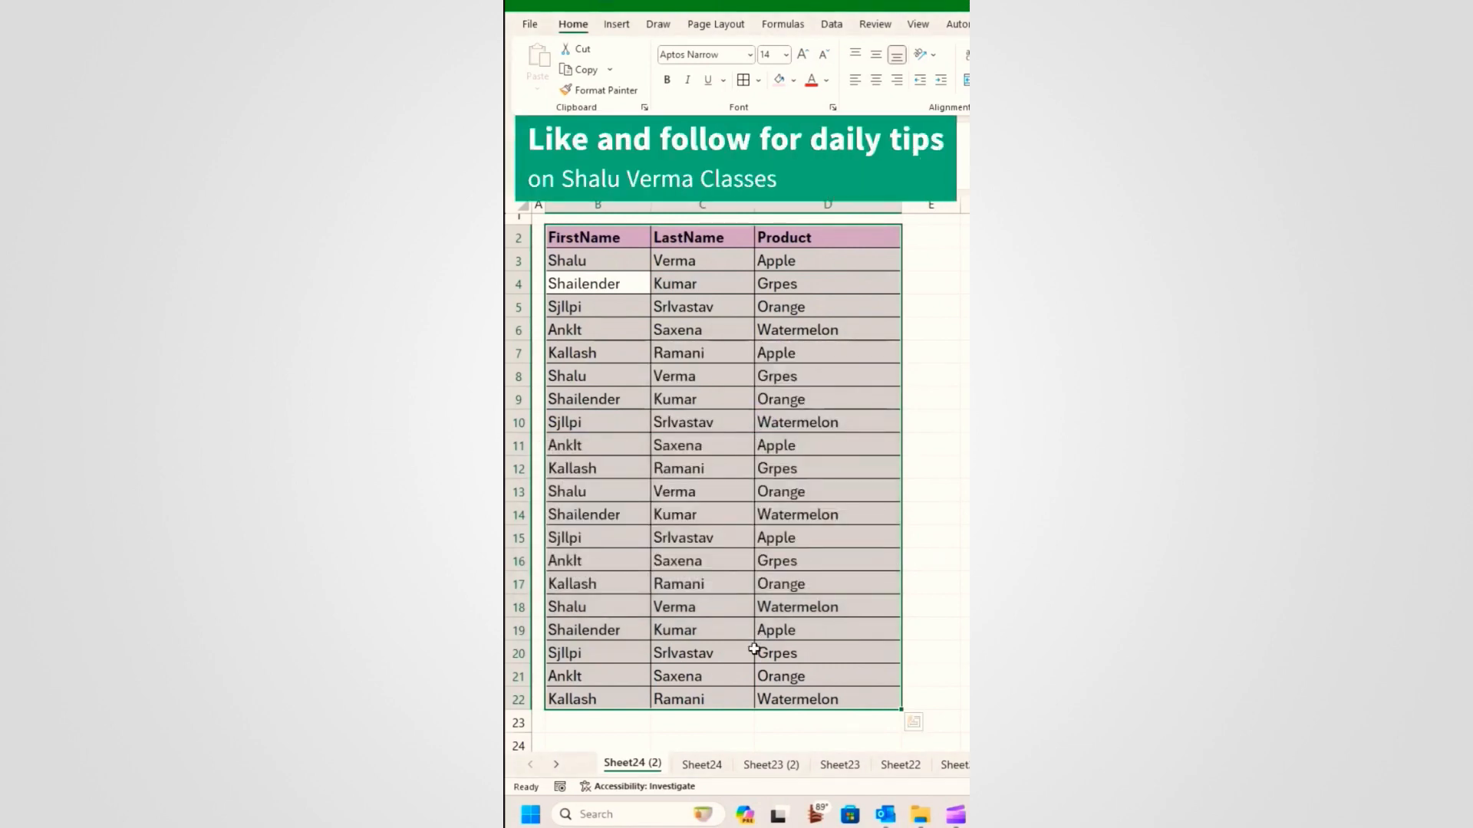
pyautogui.click(683, 568)
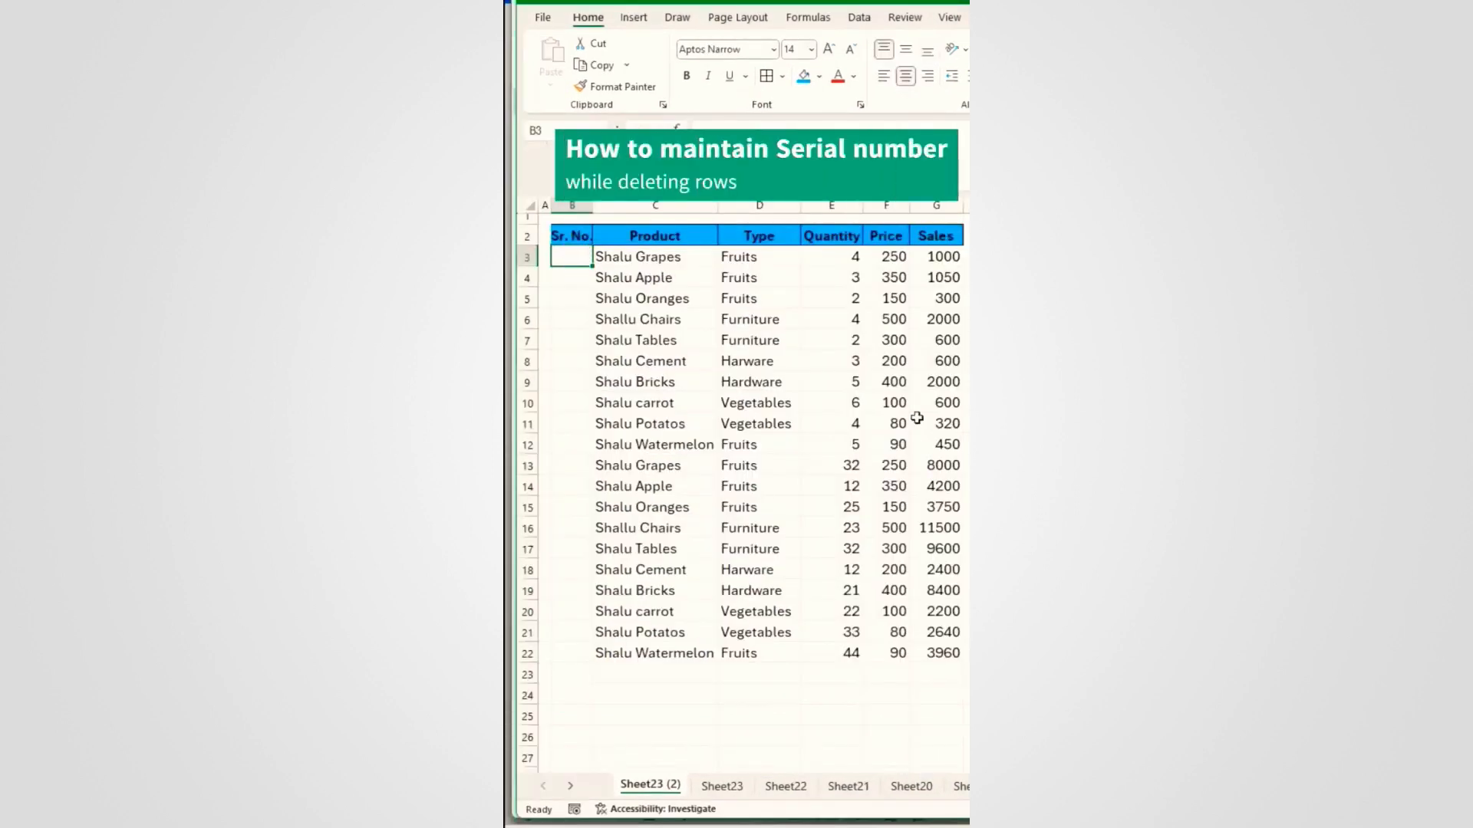
# Step: Start the Sr. No. column with 1 and 2, then select both cells
pyautogui.write('1')
pyautogui.press('Return')
pyautogui.write('2')
pyautogui.press('Return')
pyautogui.moveTo(571, 257); pyautogui.dragTo(586, 660)
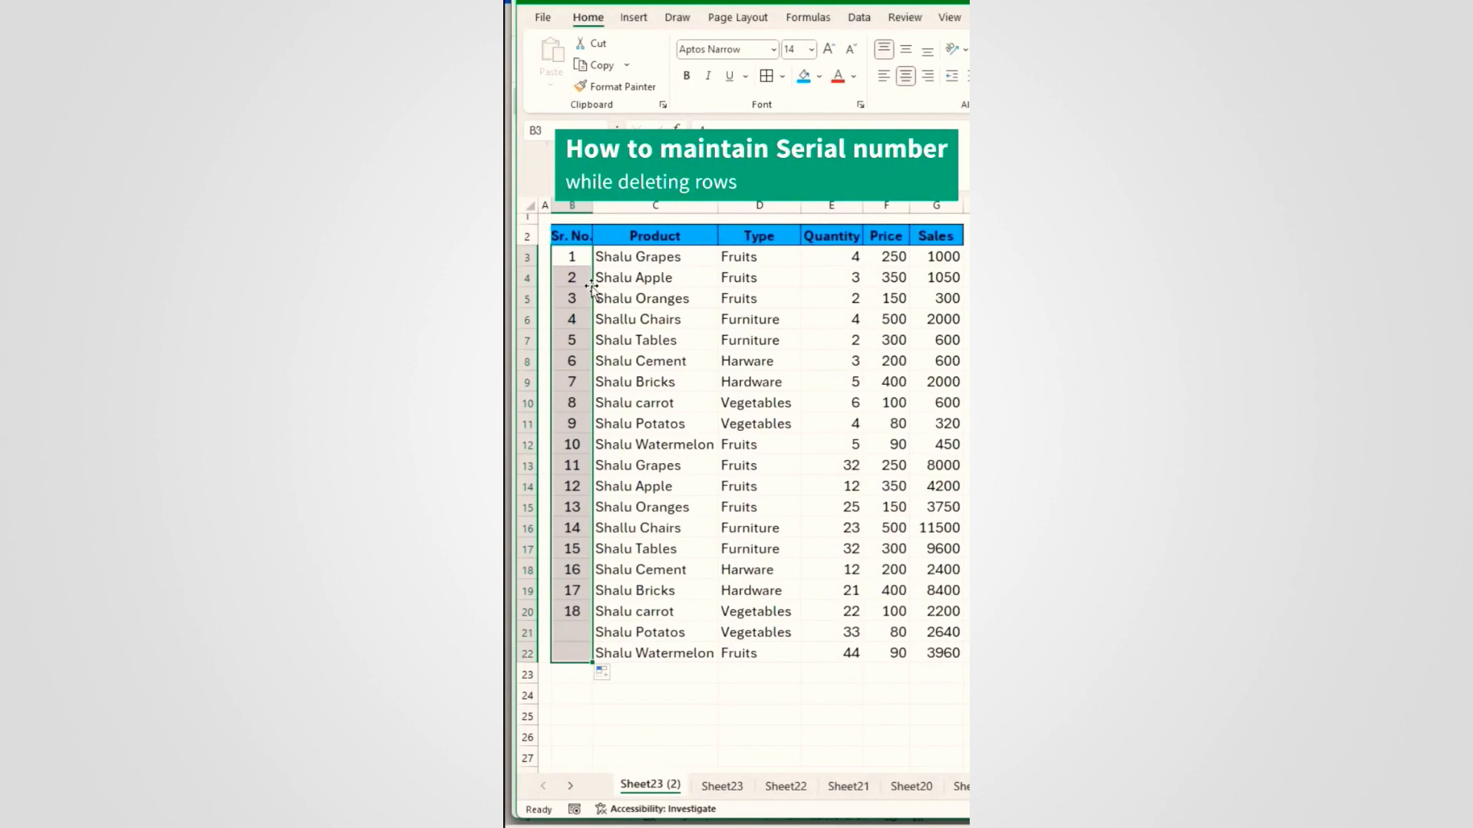
# Step: Delete the rows for items 8 to 10 to test the typed numbering, then undo
pyautogui.click(572, 403)
pyautogui.hotkey('shift', 'space')
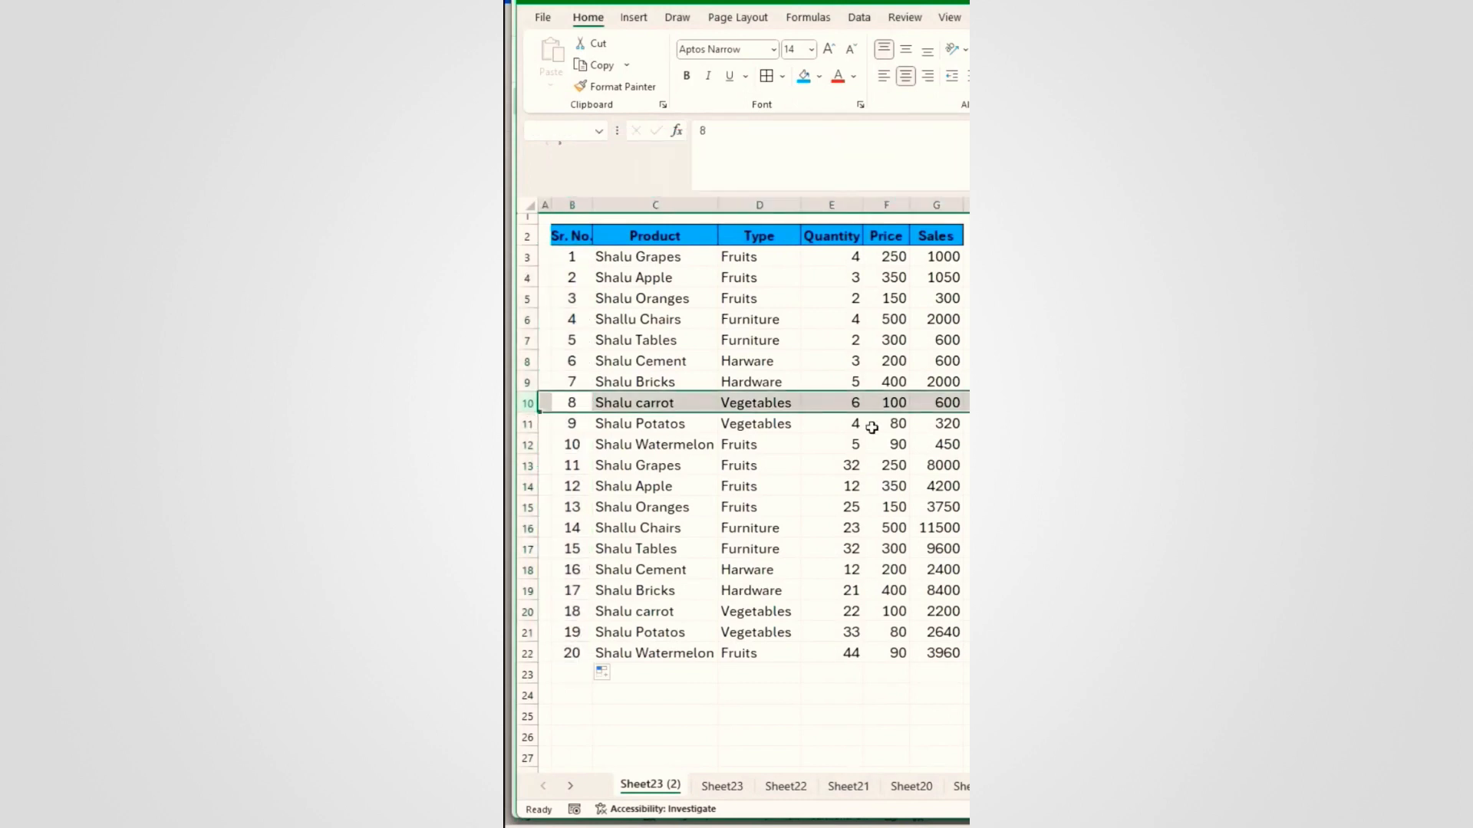
pyautogui.hotkey('ctrl', '-')
pyautogui.hotkey('ctrl', '-')
pyautogui.hotkey('ctrl', '-')
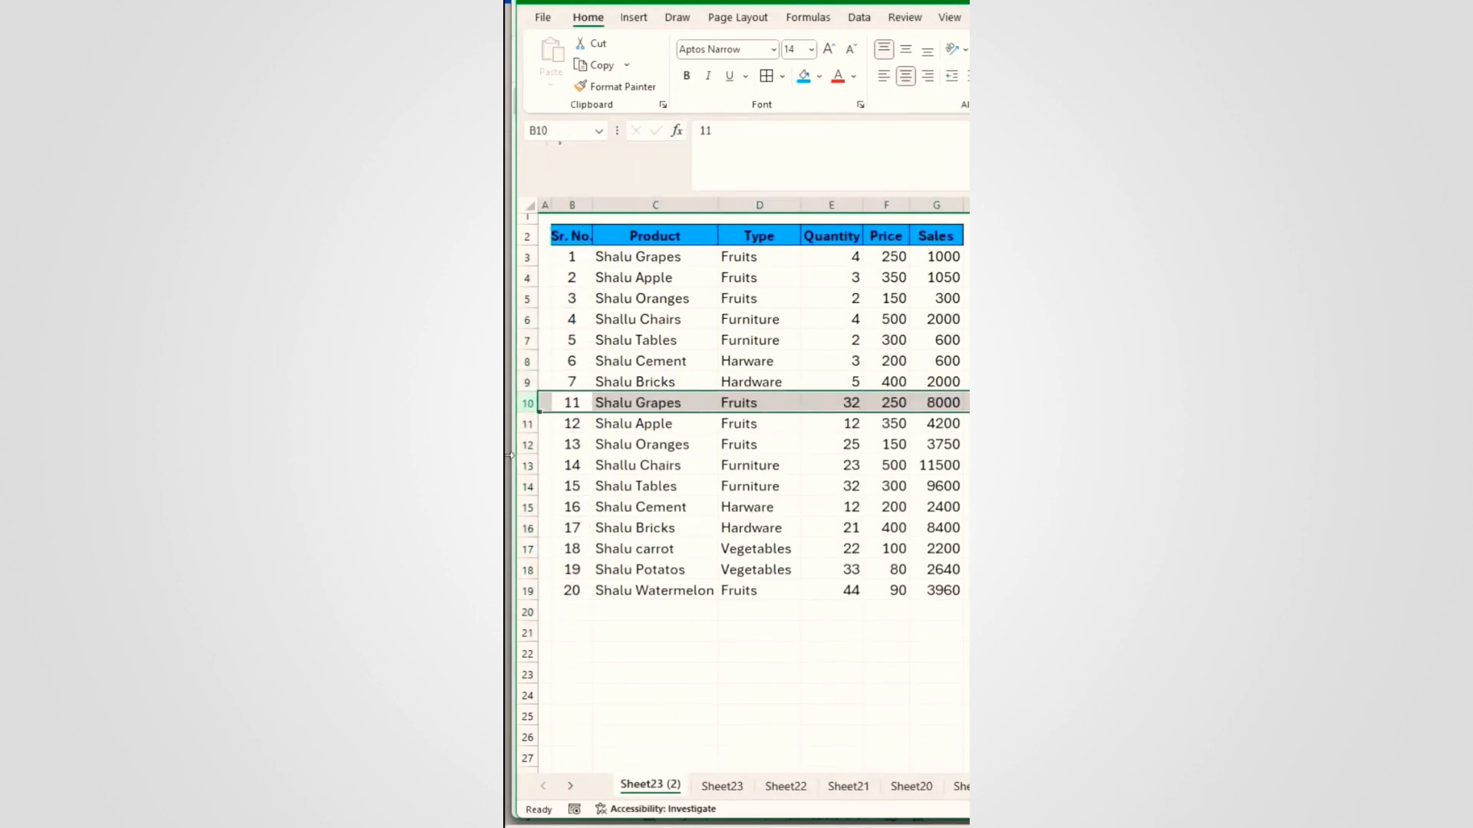
pyautogui.hotkey('ctrl', 'z')
pyautogui.hotkey('ctrl', 'z')
pyautogui.hotkey('ctrl', 'z')
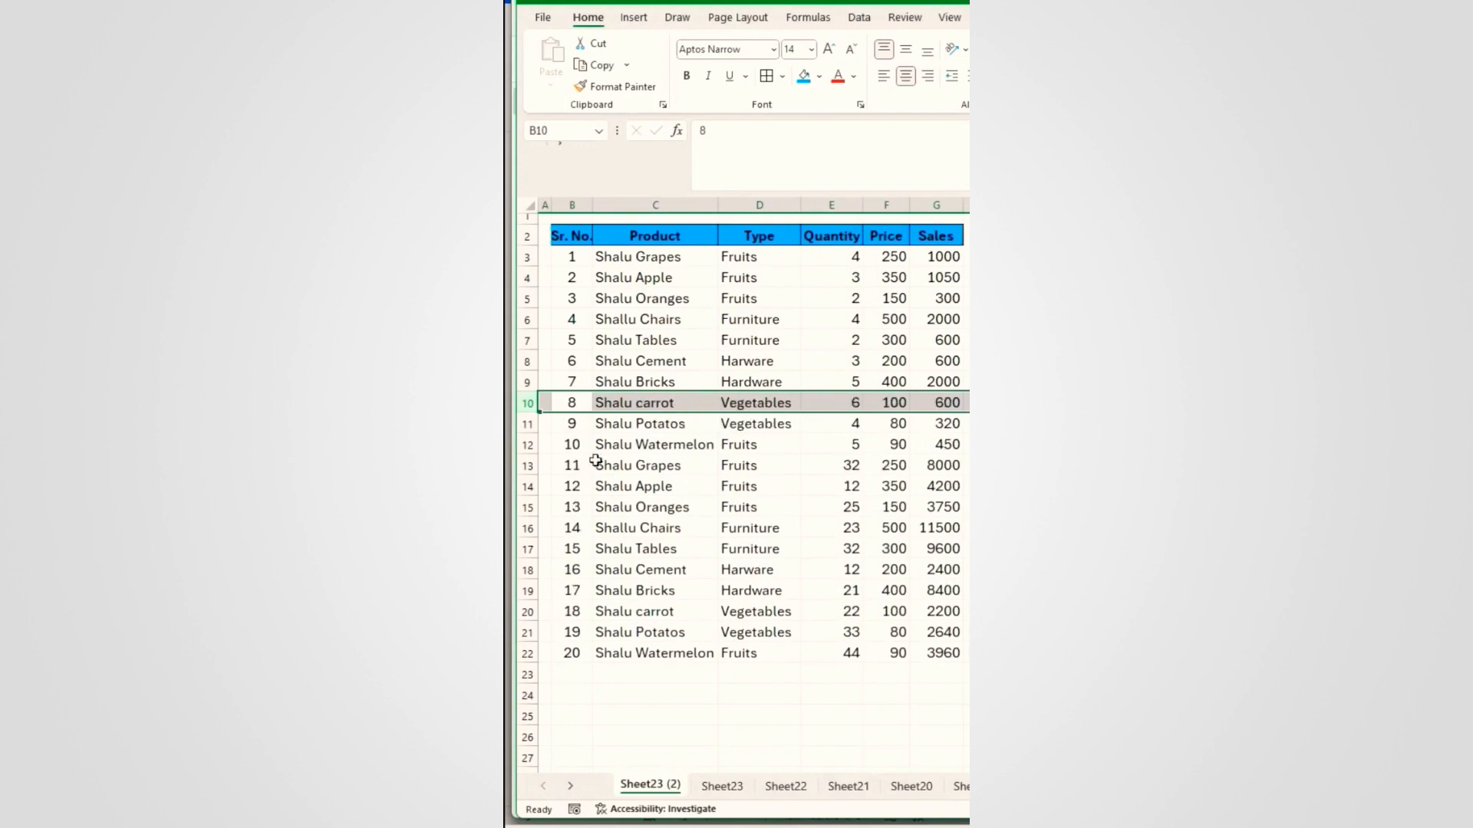
# Step: Replace the typed serial numbers in B3:B22 with =SEQUENCE(20)
pyautogui.click(572, 421)
pyautogui.moveTo(572, 257); pyautogui.dragTo(575, 646)
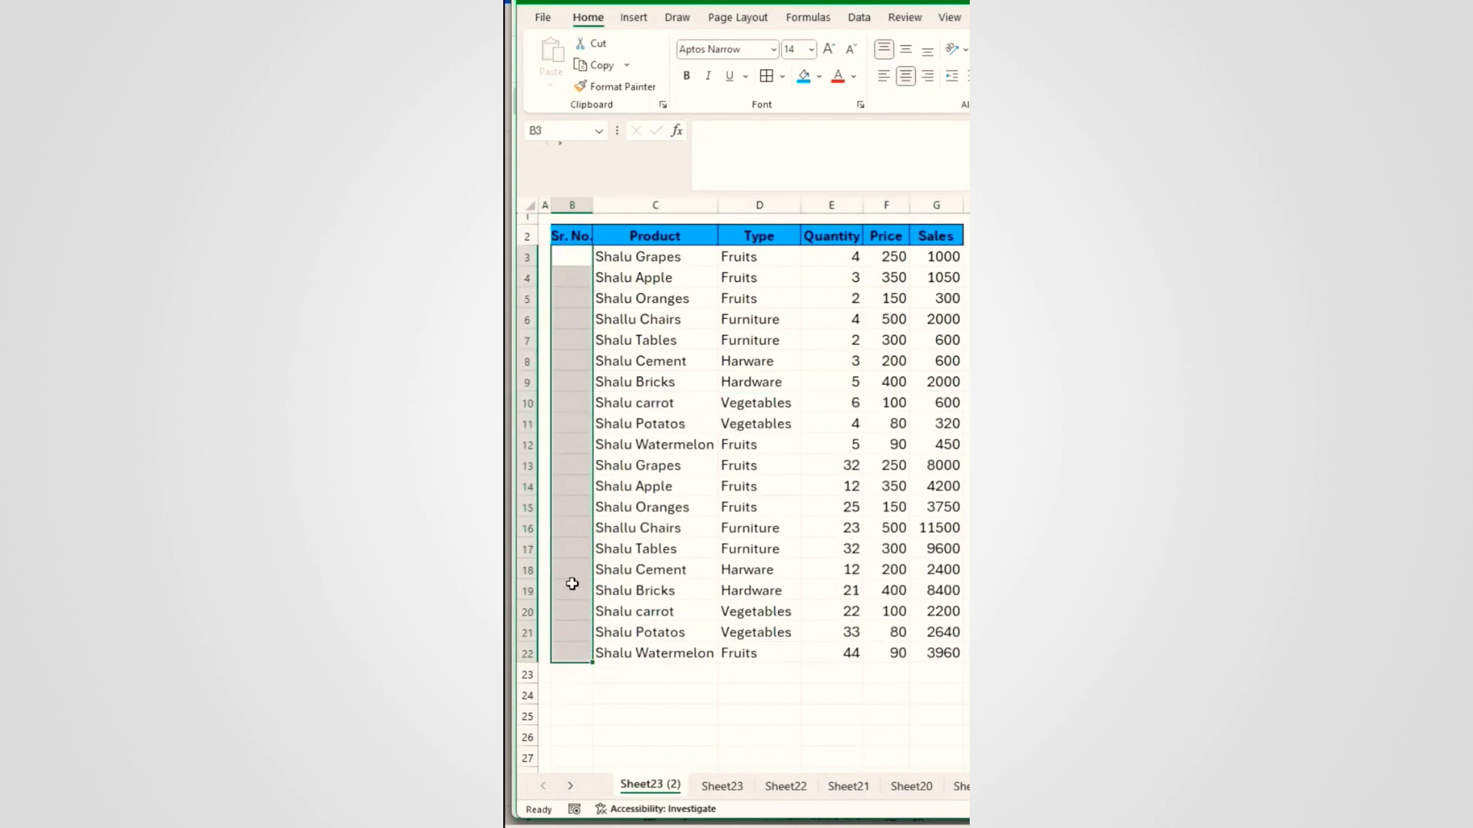
pyautogui.press('Delete')
pyautogui.write('=s')
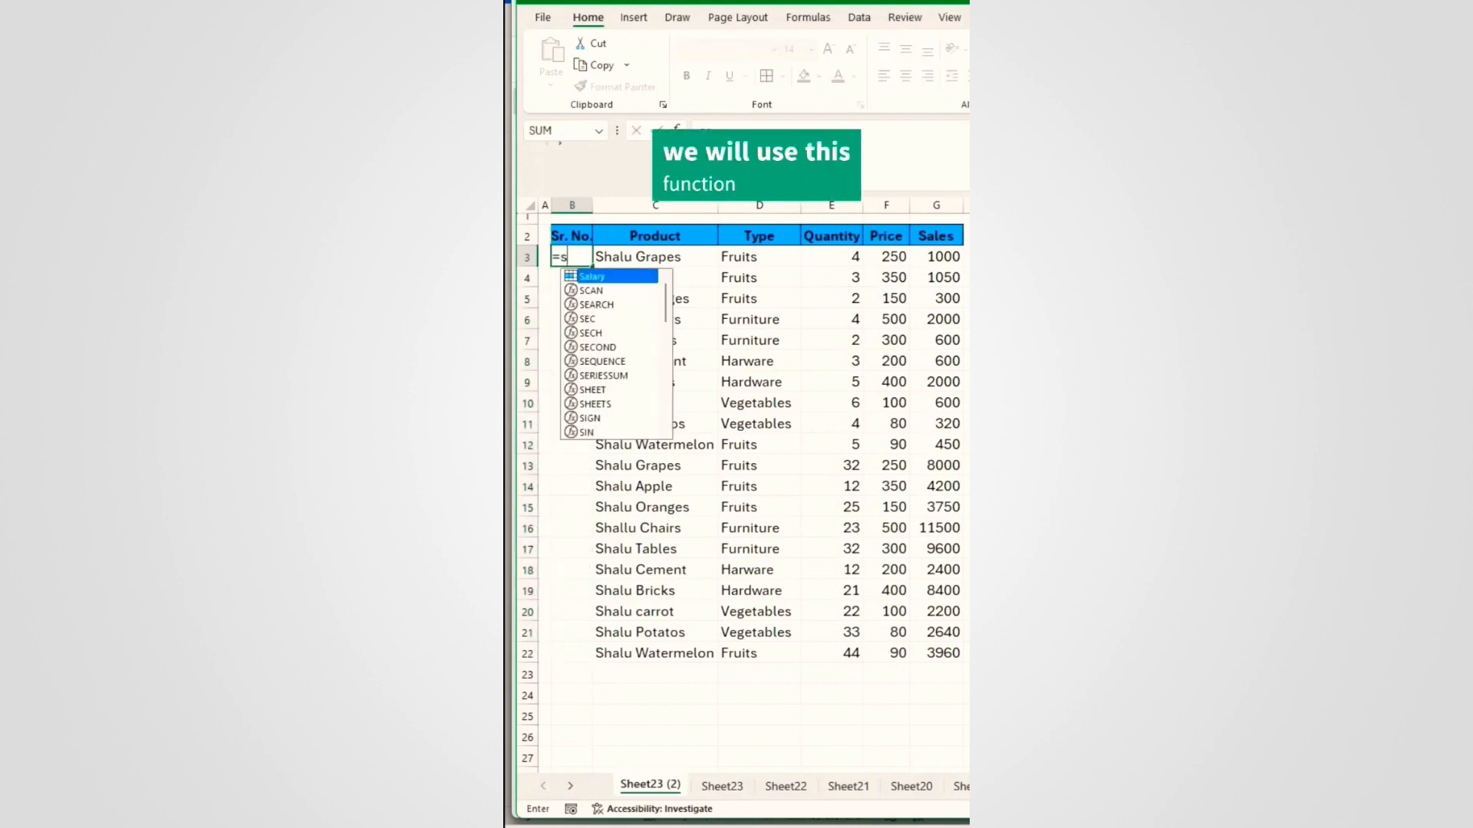
pyautogui.write('equ')
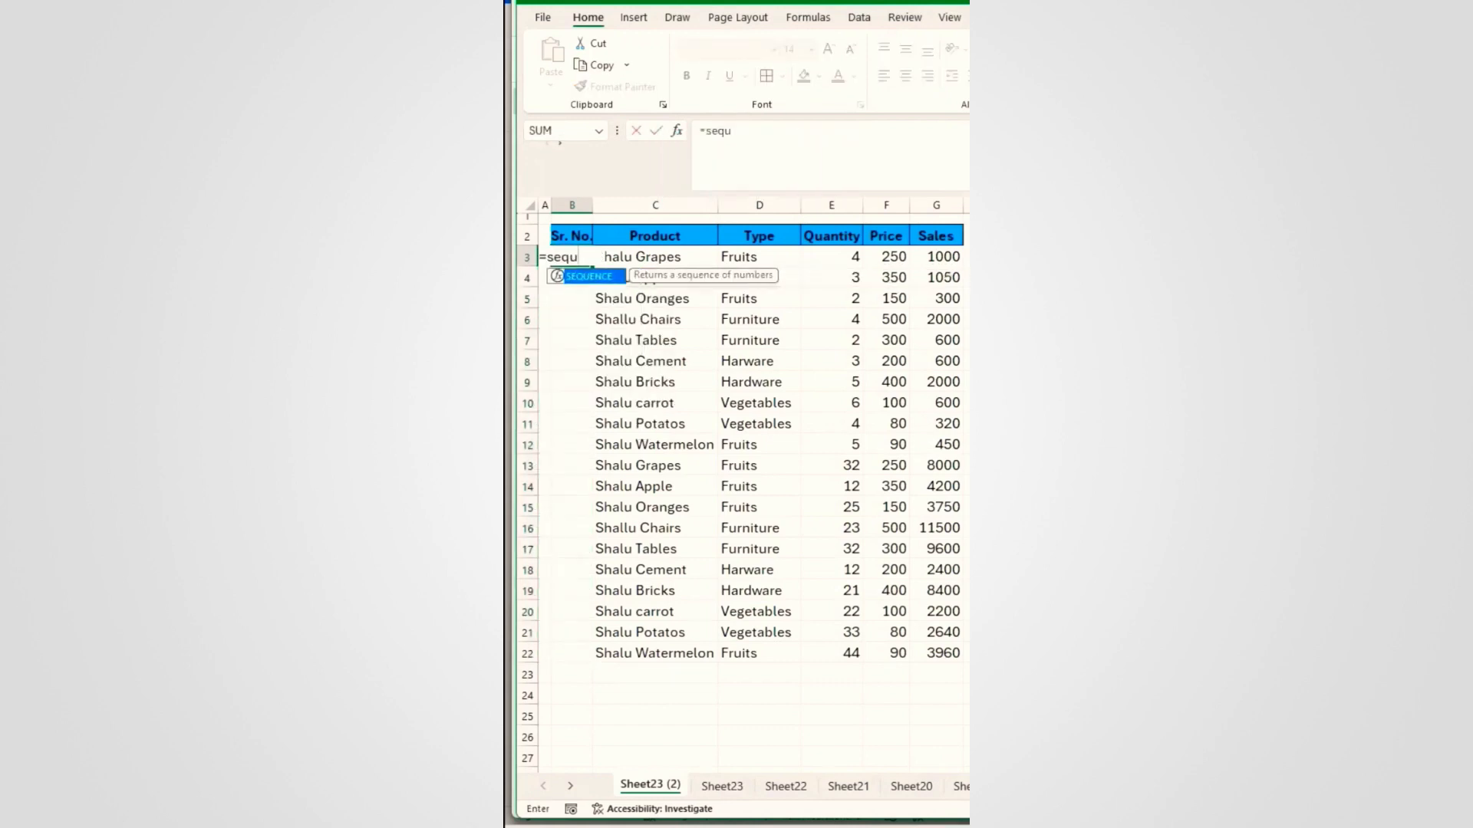
pyautogui.press('Tab')
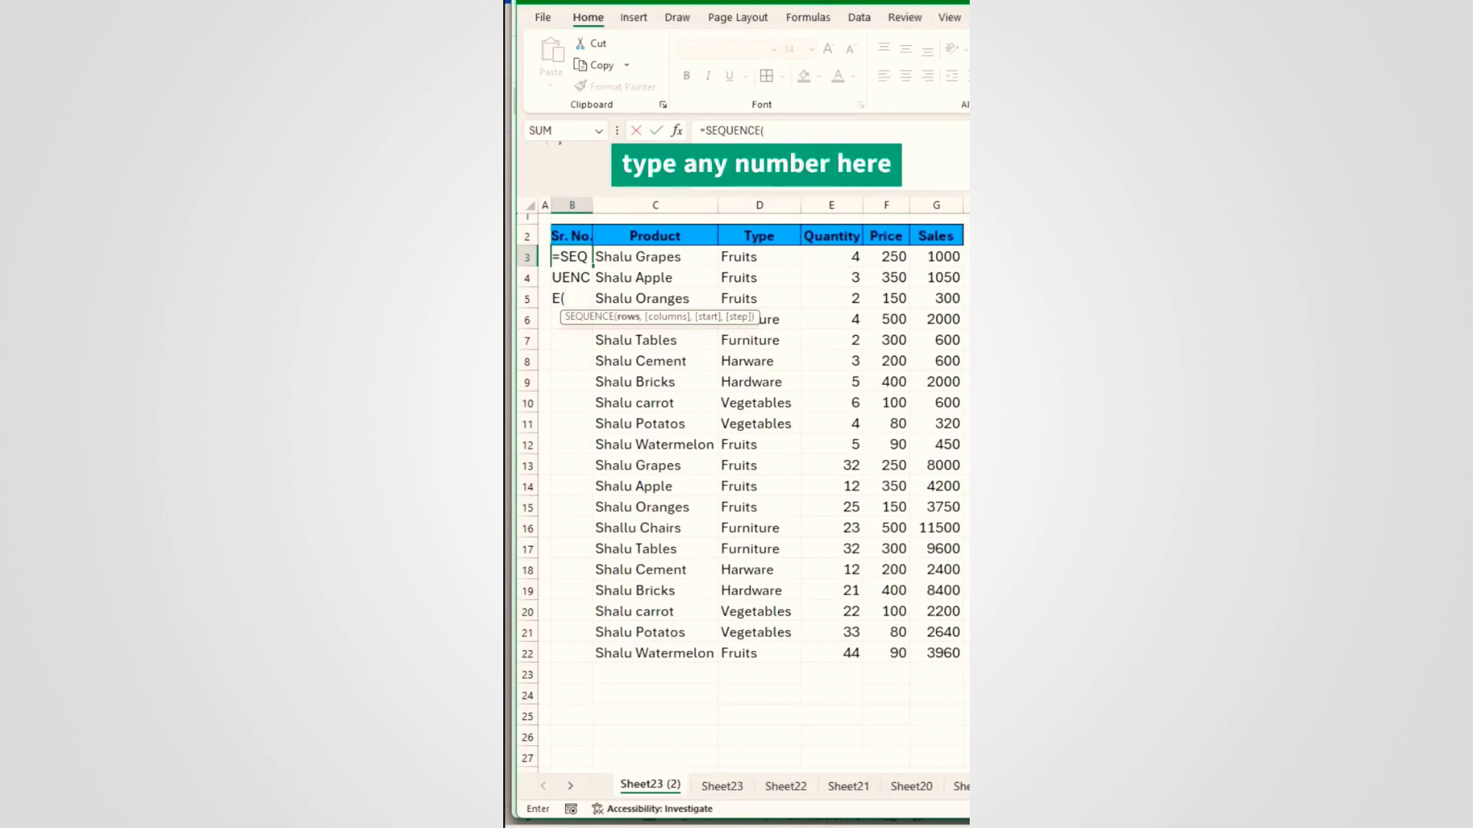
pyautogui.write('20')
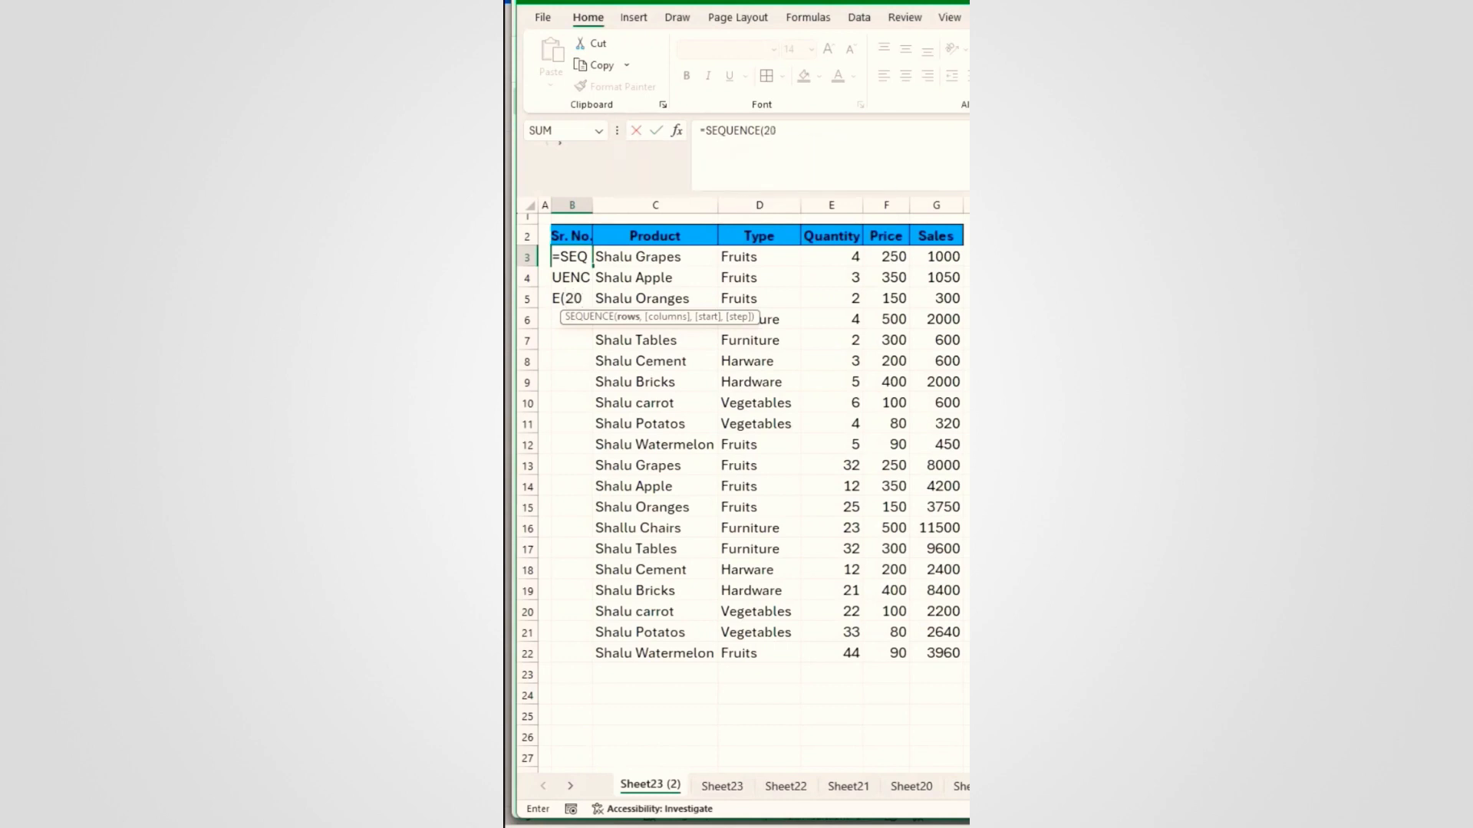
pyautogui.write(')')
pyautogui.press('Return')
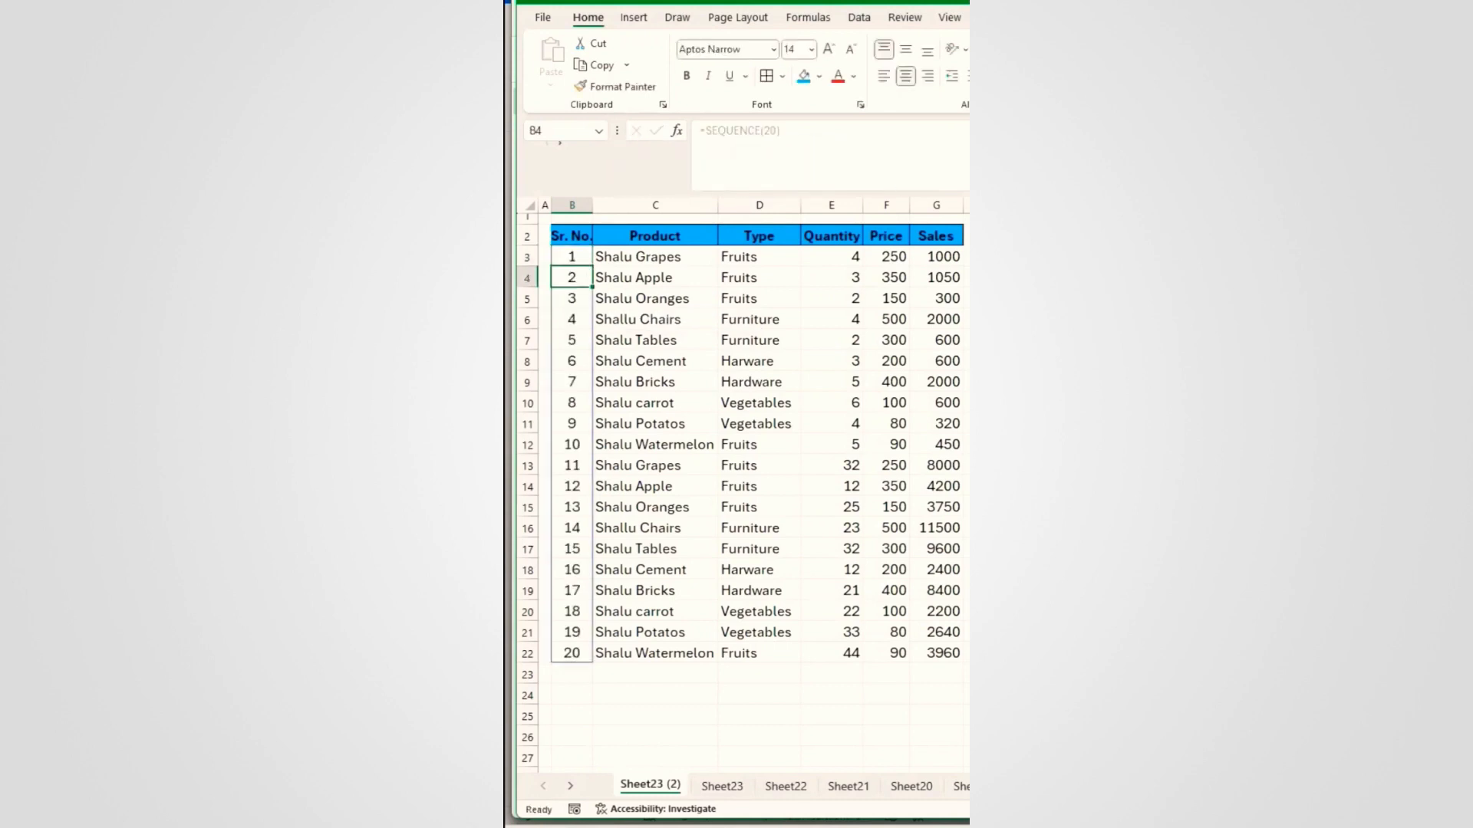
# Step: Delete rows to confirm the SEQUENCE numbering stays unbroken, then undo the deletions
pyautogui.click(572, 404)
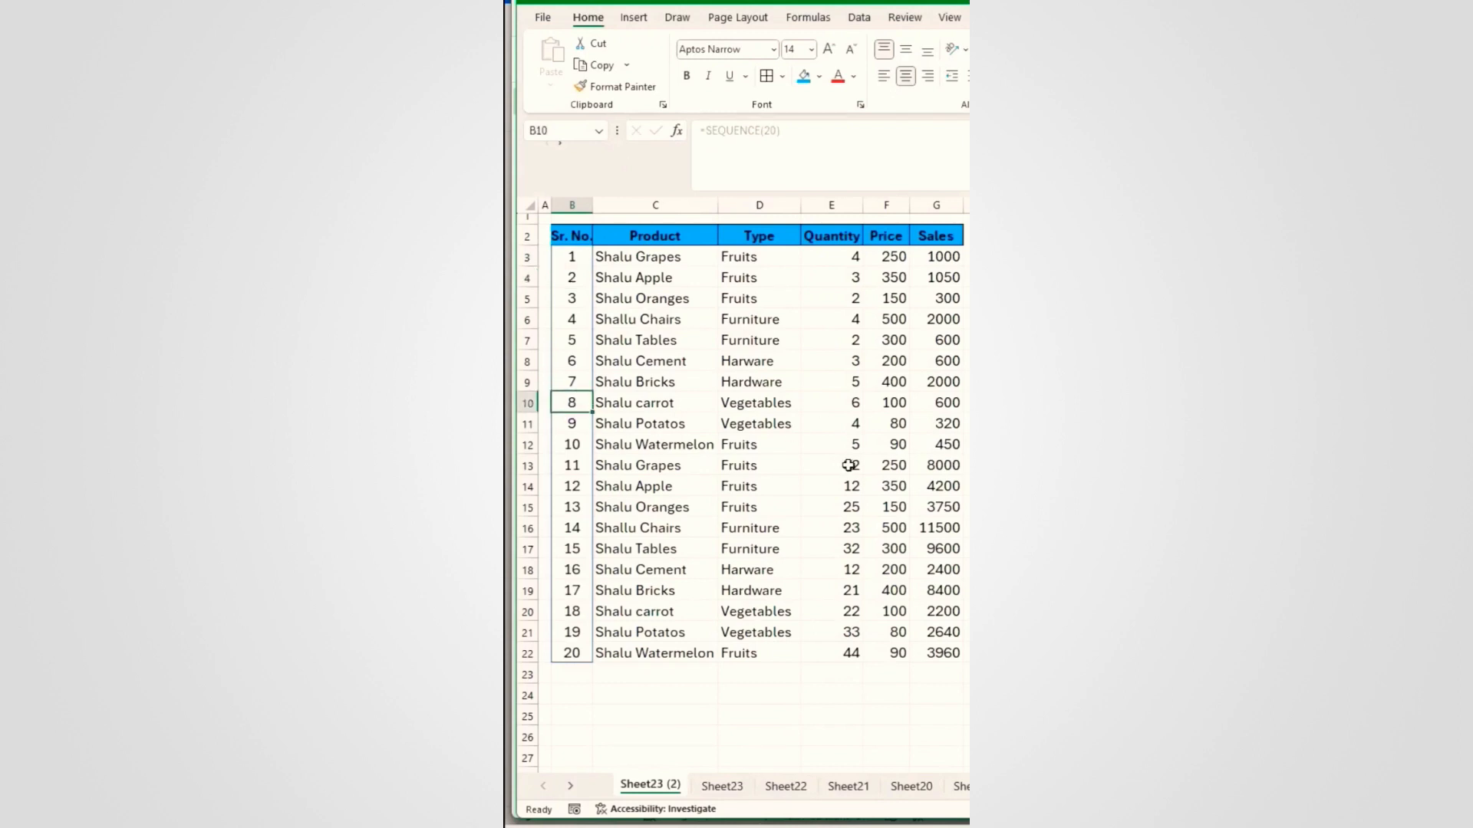
pyautogui.hotkey('shift', 'space')
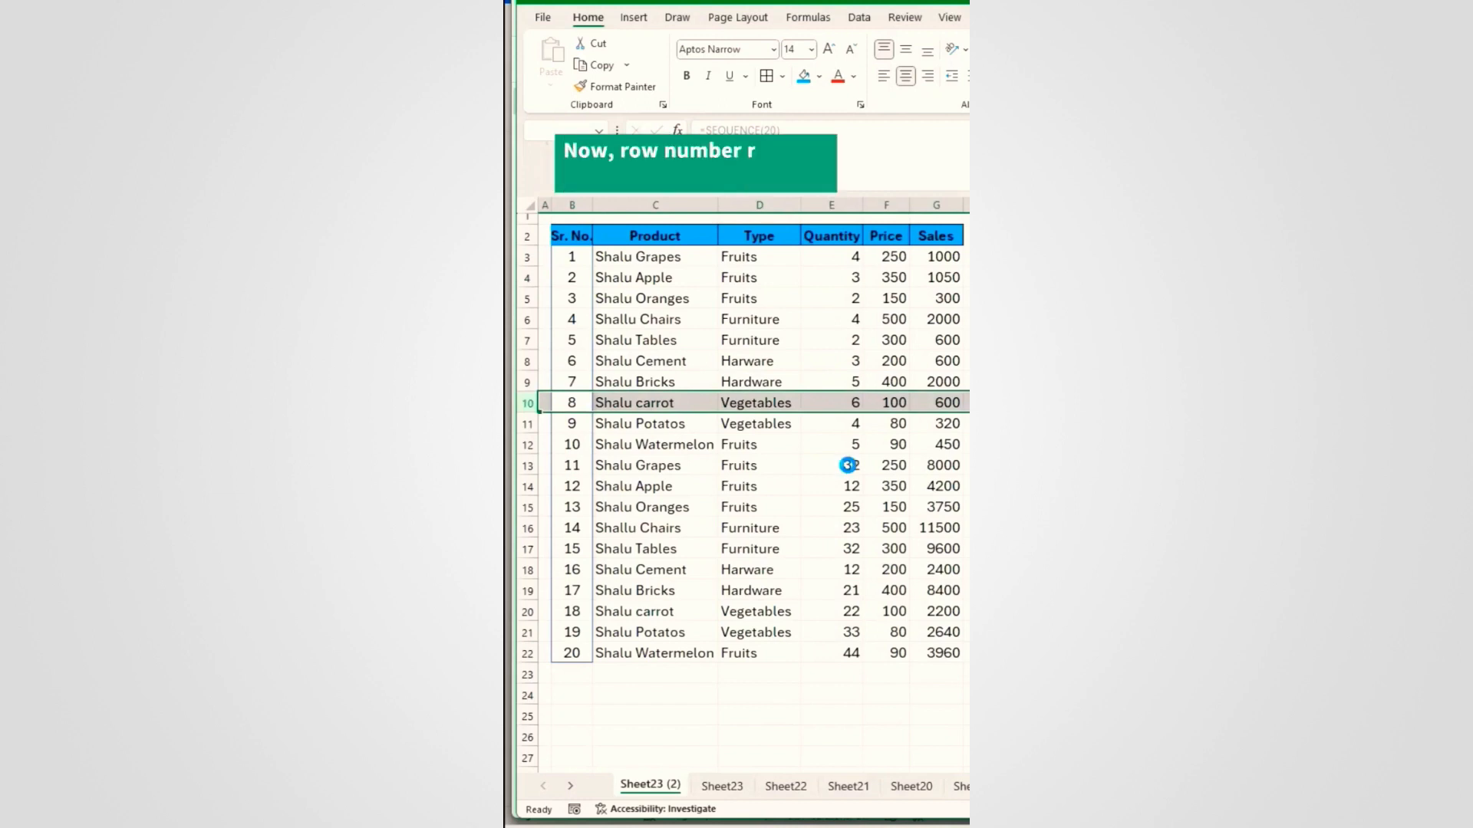
pyautogui.hotkey('ctrl', '-')
pyautogui.hotkey('ctrl', '-')
pyautogui.hotkey('ctrl', '-')
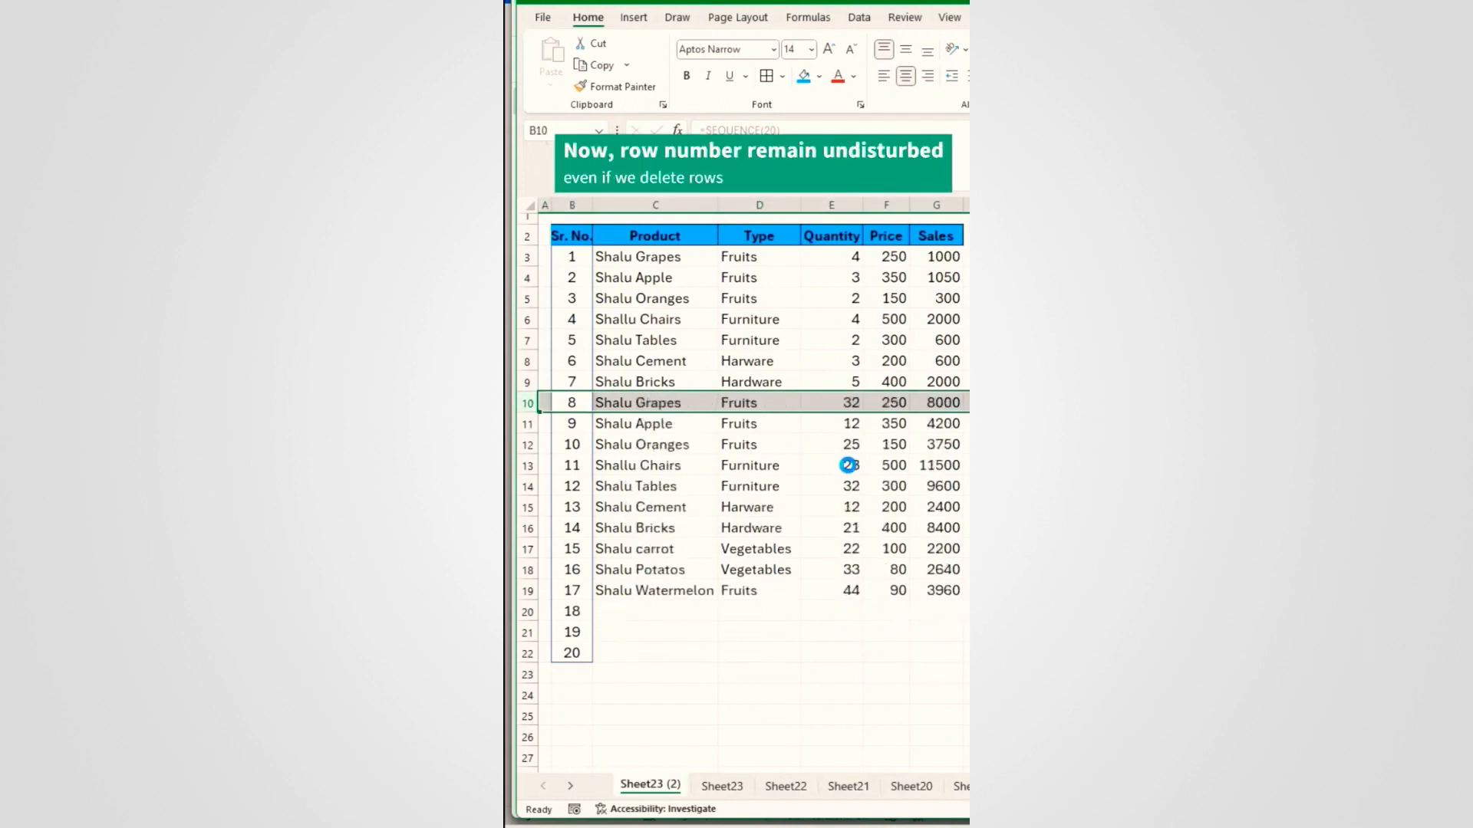
pyautogui.hotkey('ctrl', '-')
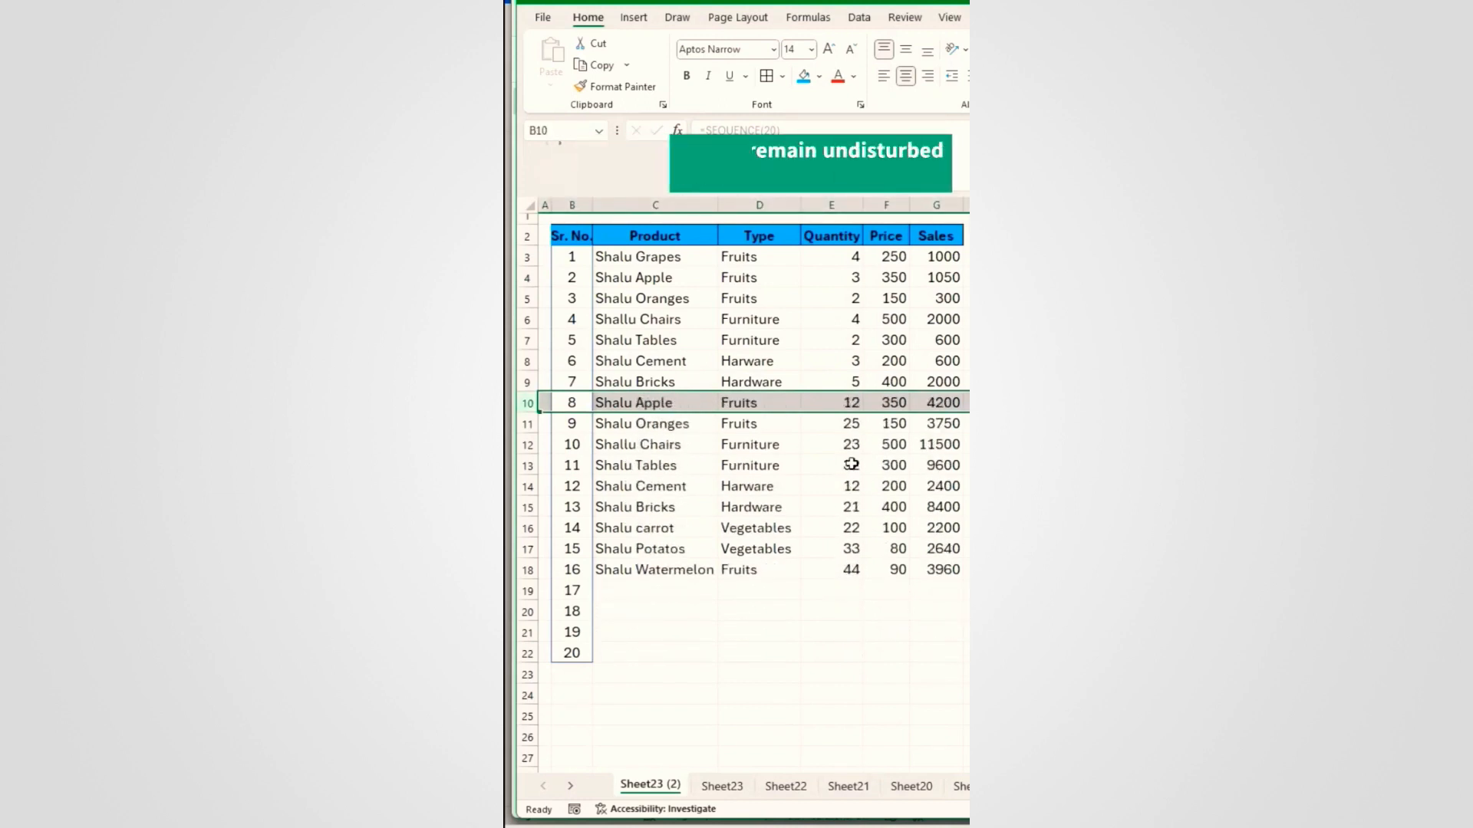
pyautogui.hotkey('ctrl', 'z')
pyautogui.hotkey('ctrl', 'z')
pyautogui.hotkey('ctrl', 'z')
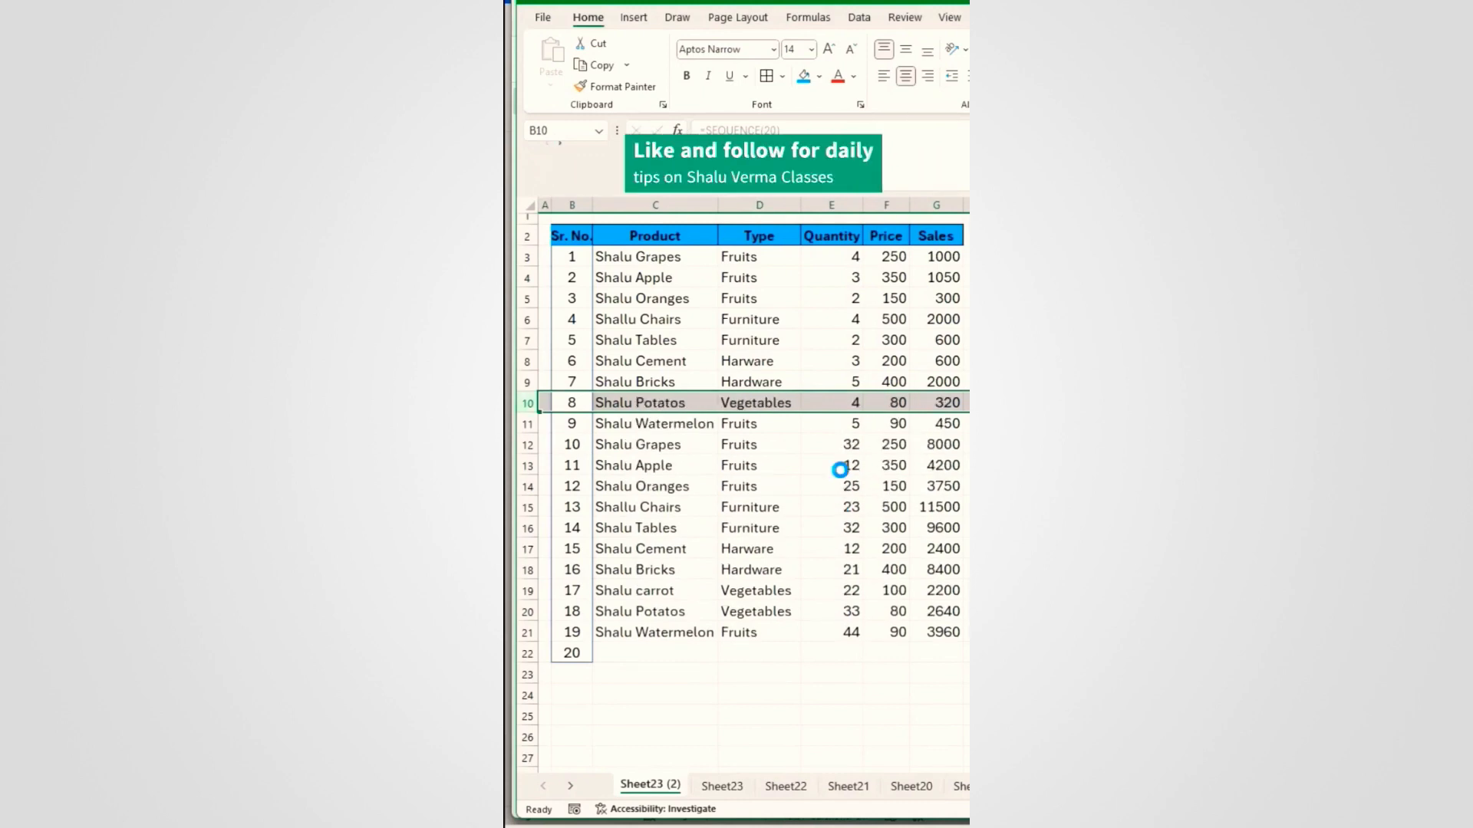
pyautogui.hotkey('ctrl', 'z')
pyautogui.click(658, 441)
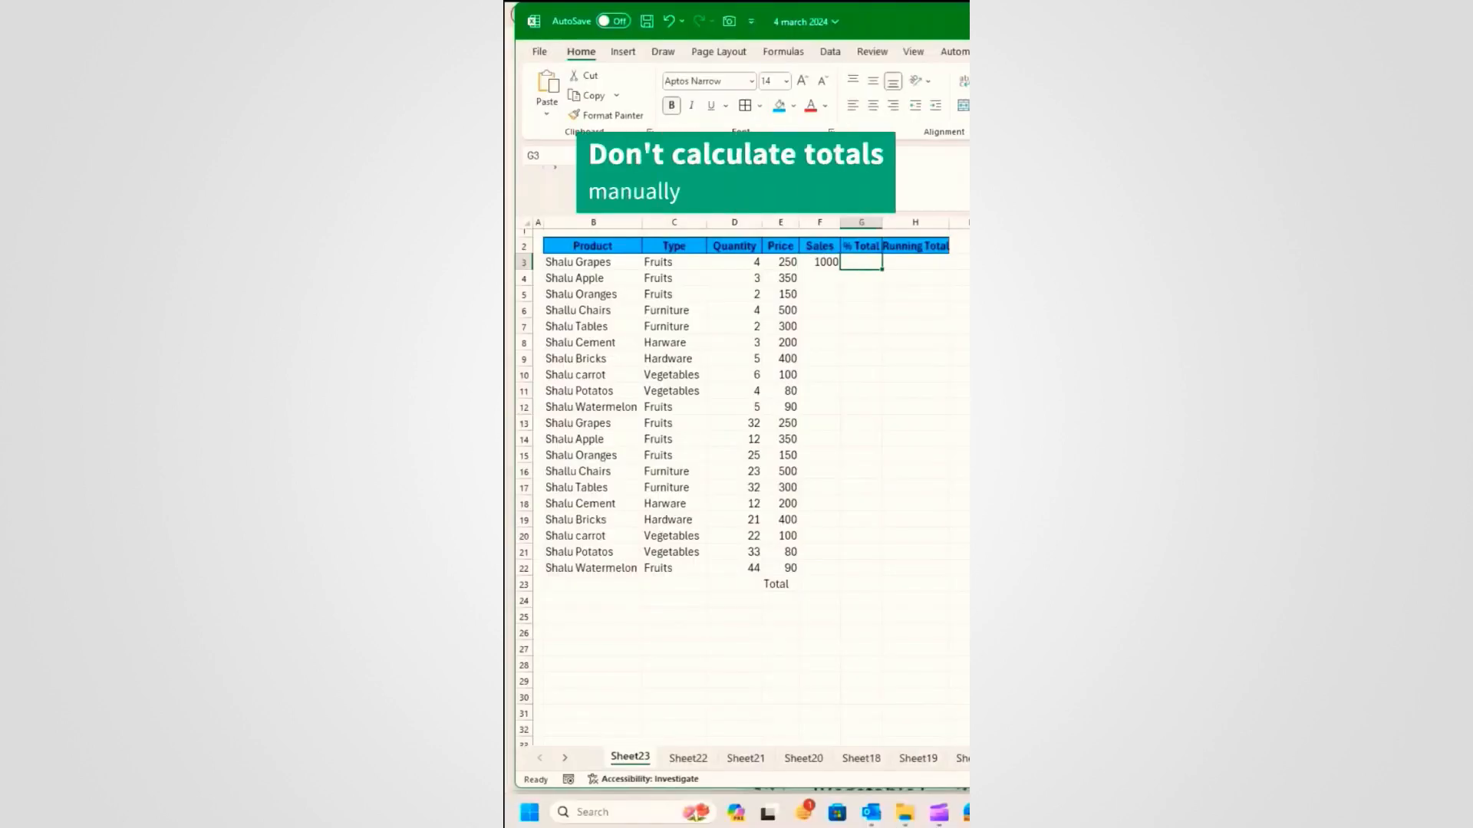
# Step: Enter trial values 1.53, 1.23 and 1.60, then cancel and undo them
pyautogui.write('1.53')
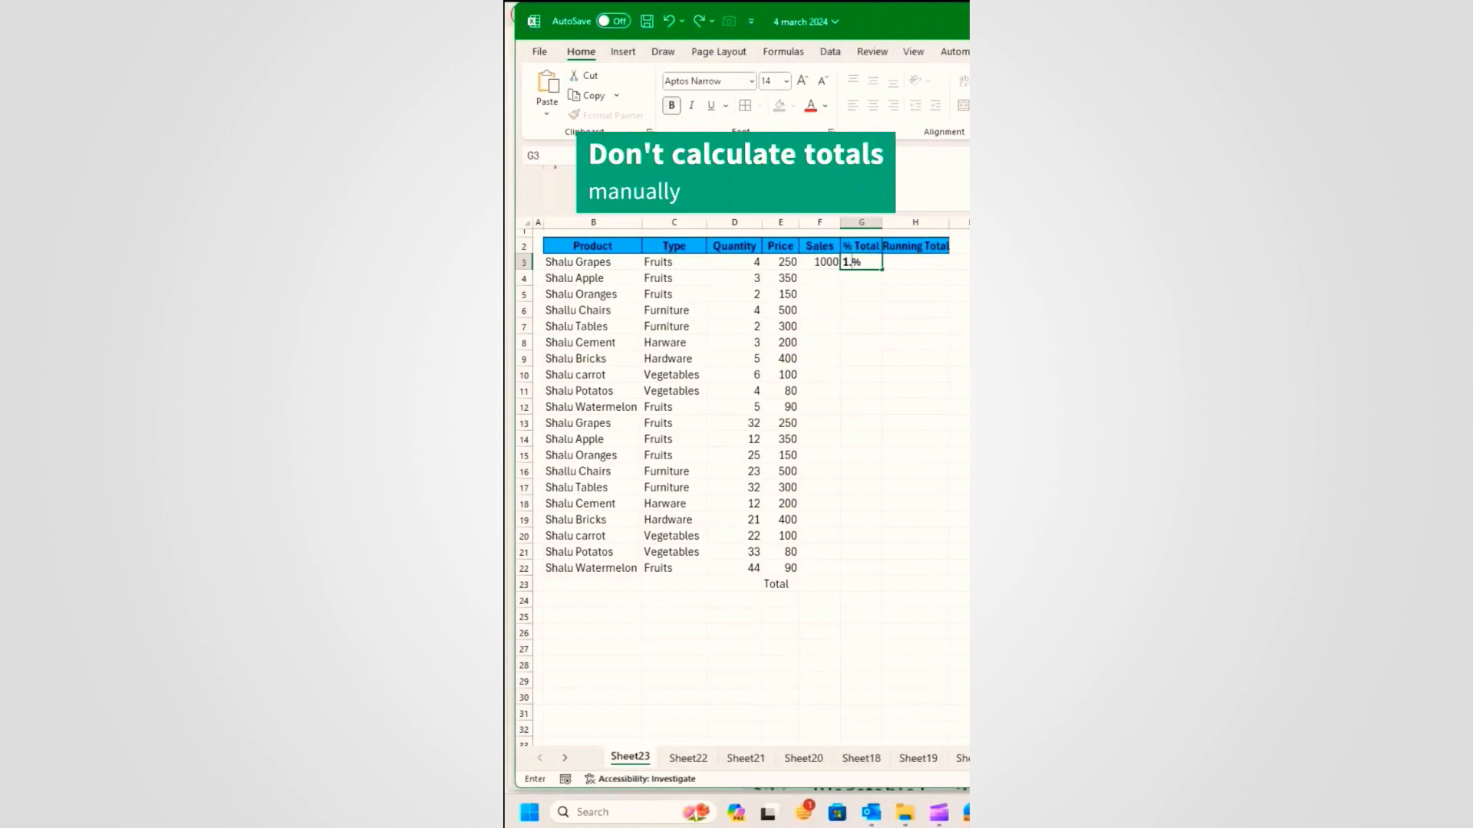
pyautogui.press('Tab')
pyautogui.write('1.23')
pyautogui.press('Return')
pyautogui.press('Left')
pyautogui.write('1.60')
pyautogui.press('Escape')
pyautogui.hotkey('ctrl', 'z')
pyautogui.hotkey('ctrl', 'z')
pyautogui.hotkey('ctrl', 'z')
# Step: Enter =D3*E3 in F3 and fill it down the Sales column
pyautogui.press('Left')
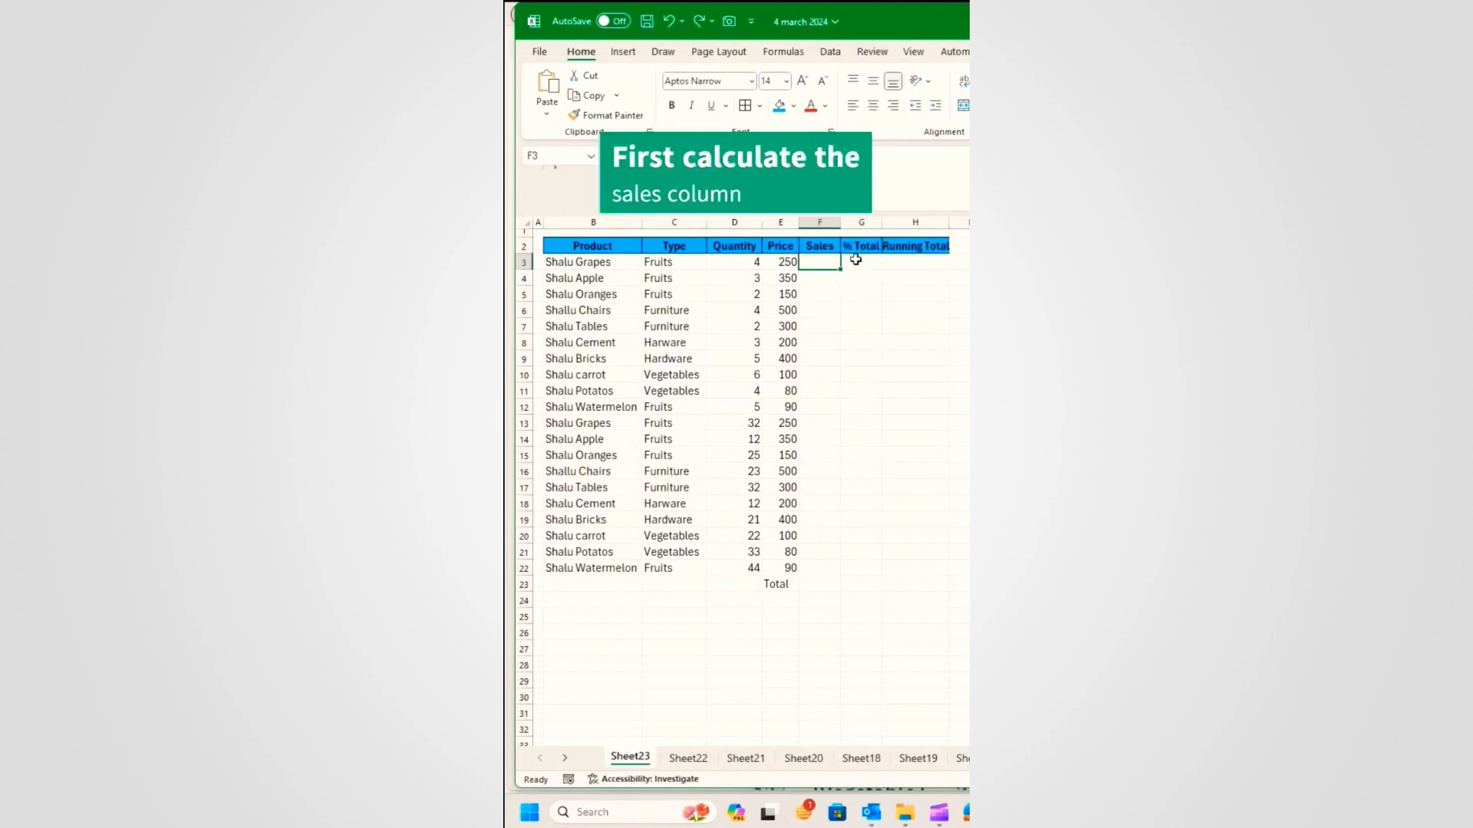
pyautogui.write('=')
pyautogui.click(750, 263)
pyautogui.write('*')
pyautogui.click(783, 262)
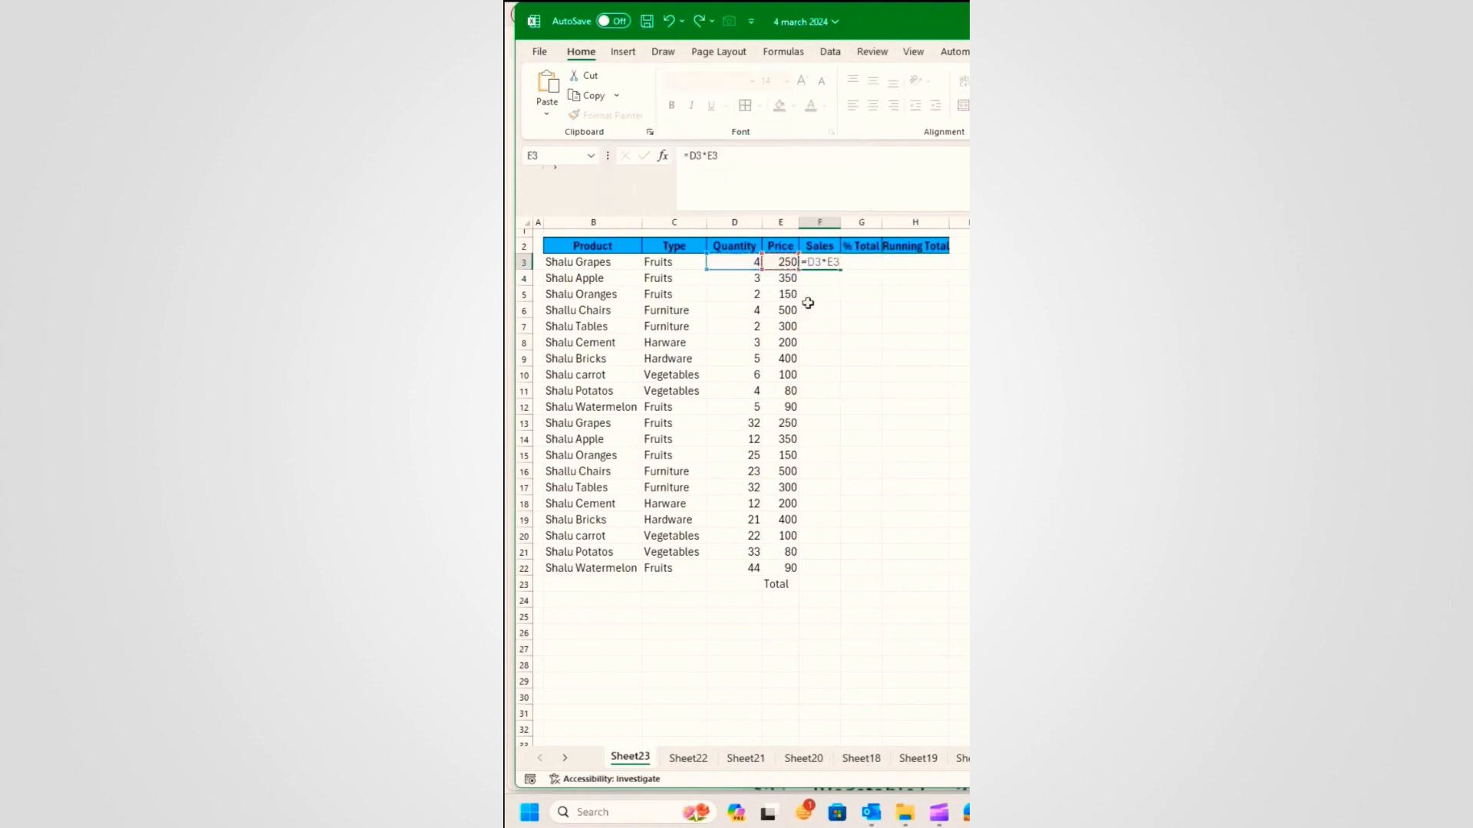
pyautogui.press('Return')
pyautogui.click(830, 265)
pyautogui.doubleClick(835, 272)
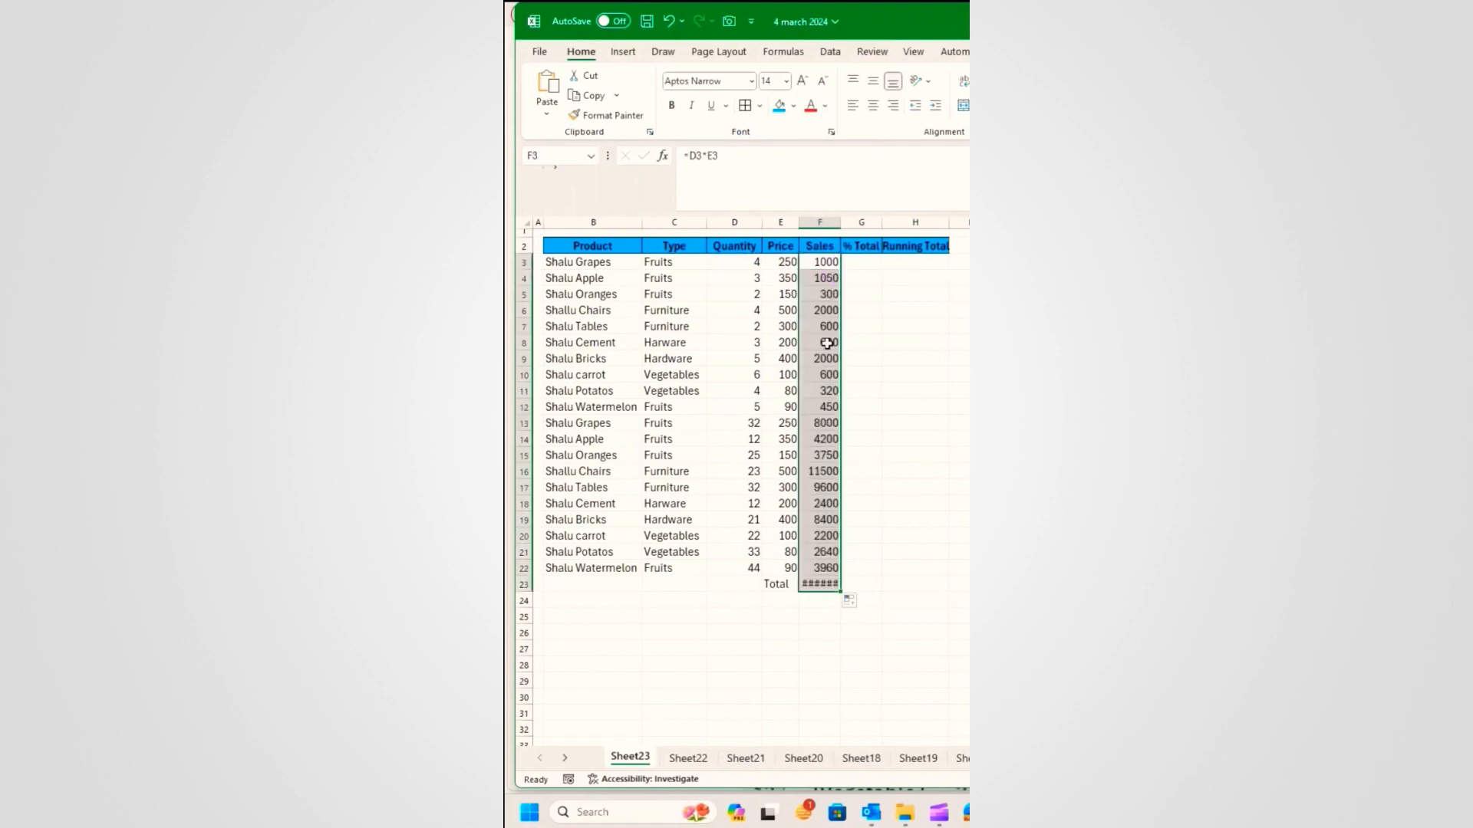
# Step: Clear F23, add an AutoSum Total of 65570, and bold the Total row
pyautogui.click(824, 584)
pyautogui.press('Delete')
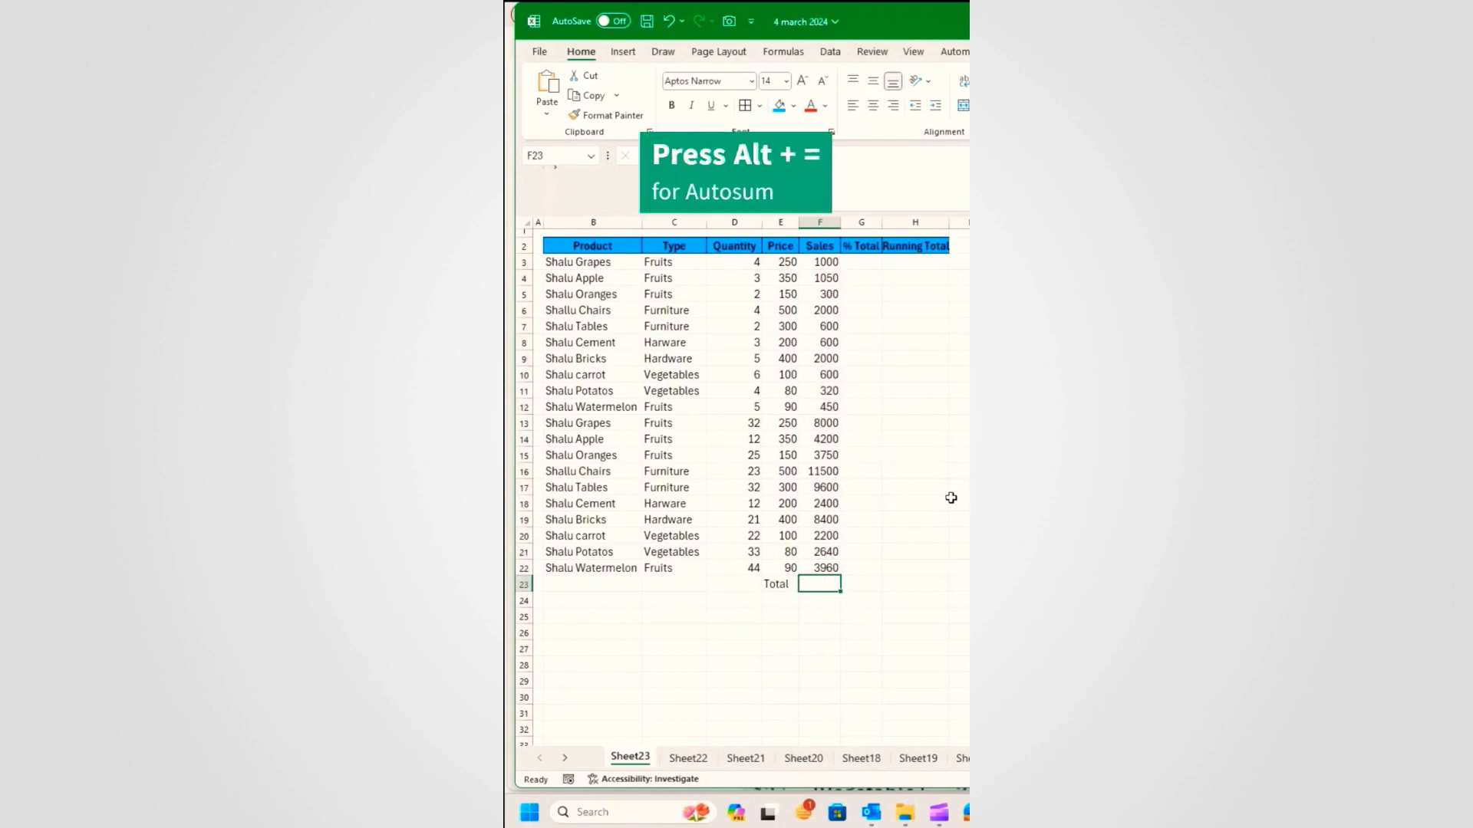
pyautogui.hotkey('alt', '=')
pyautogui.press('Return')
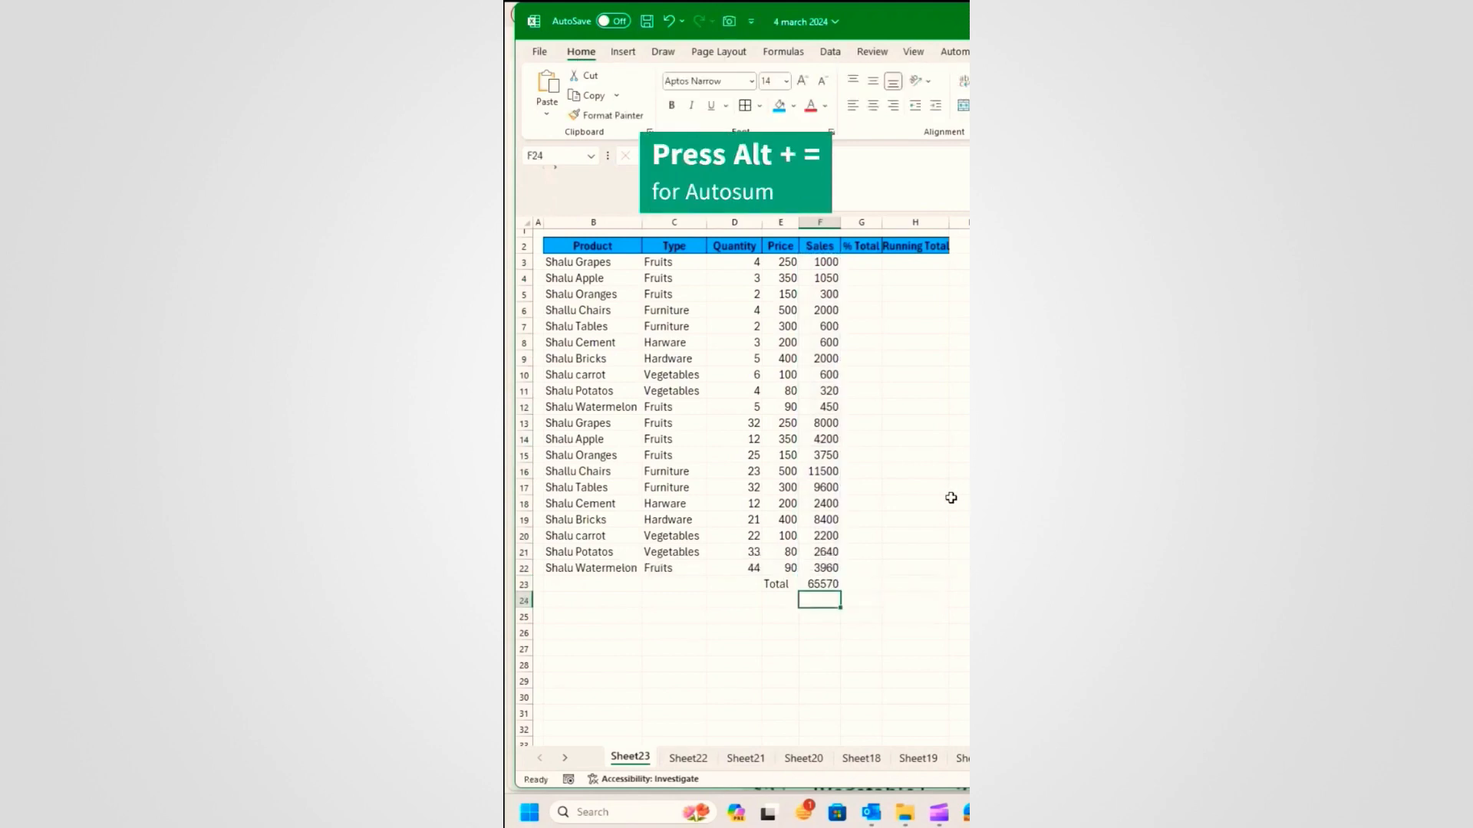
pyautogui.moveTo(780, 579); pyautogui.dragTo(806, 582)
pyautogui.hotkey('ctrl', 'b')
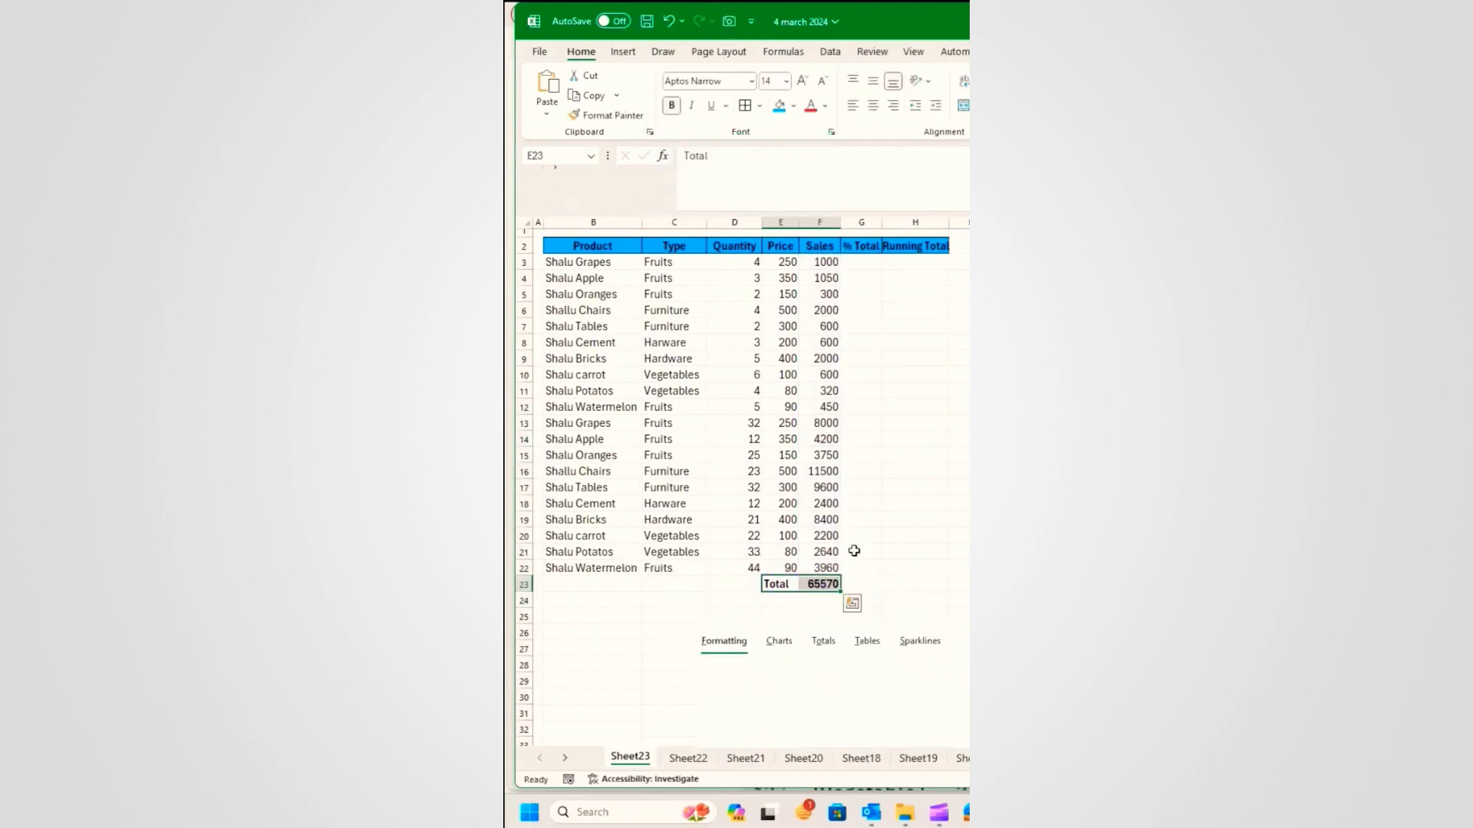
pyautogui.click(874, 538)
pyautogui.moveTo(831, 265); pyautogui.dragTo(798, 568)
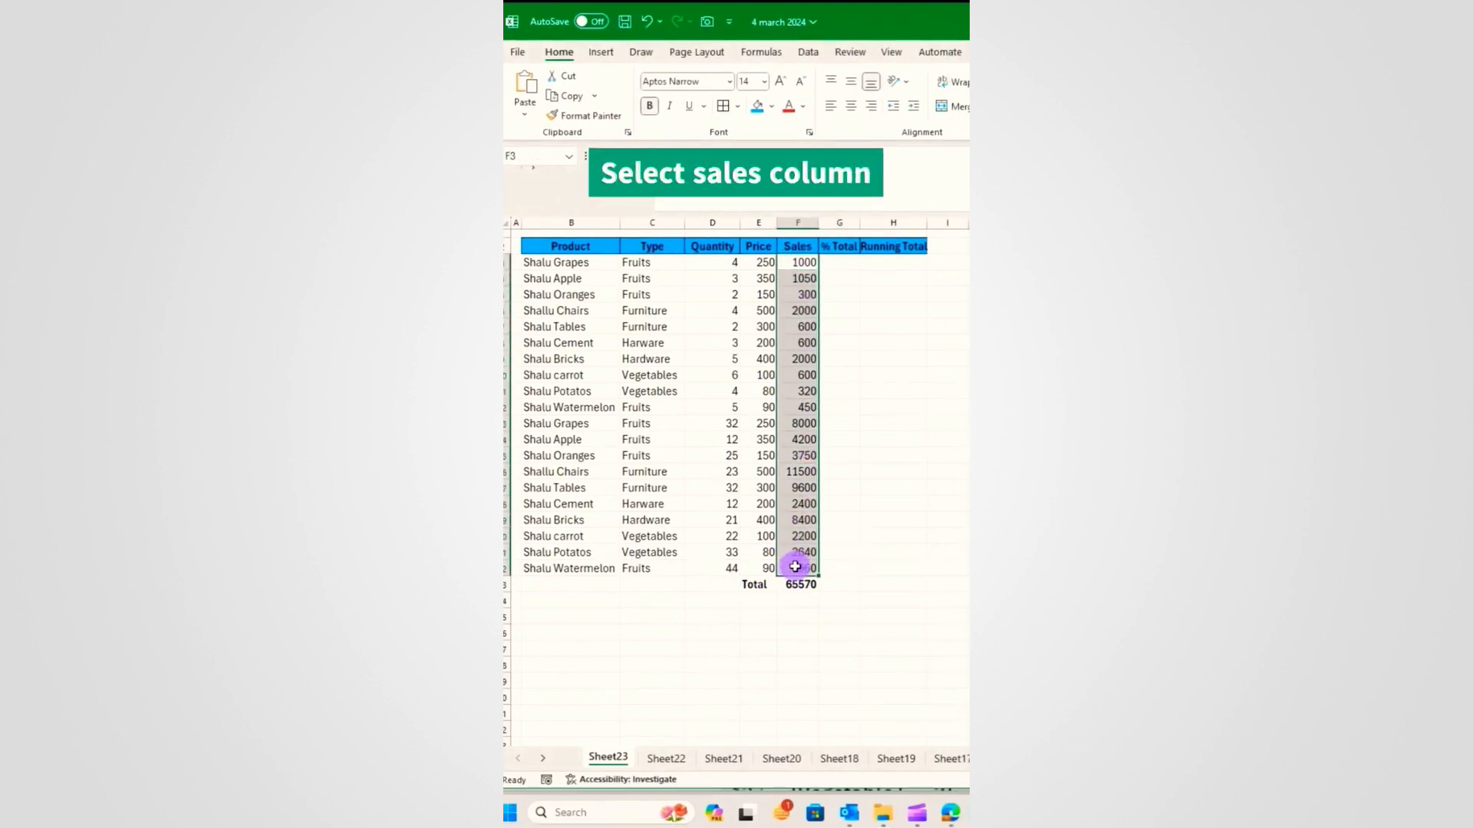
# Step: Fill the % Total column with each sale's share via Quick Analysis Totals
pyautogui.click(832, 588)
pyautogui.click(802, 628)
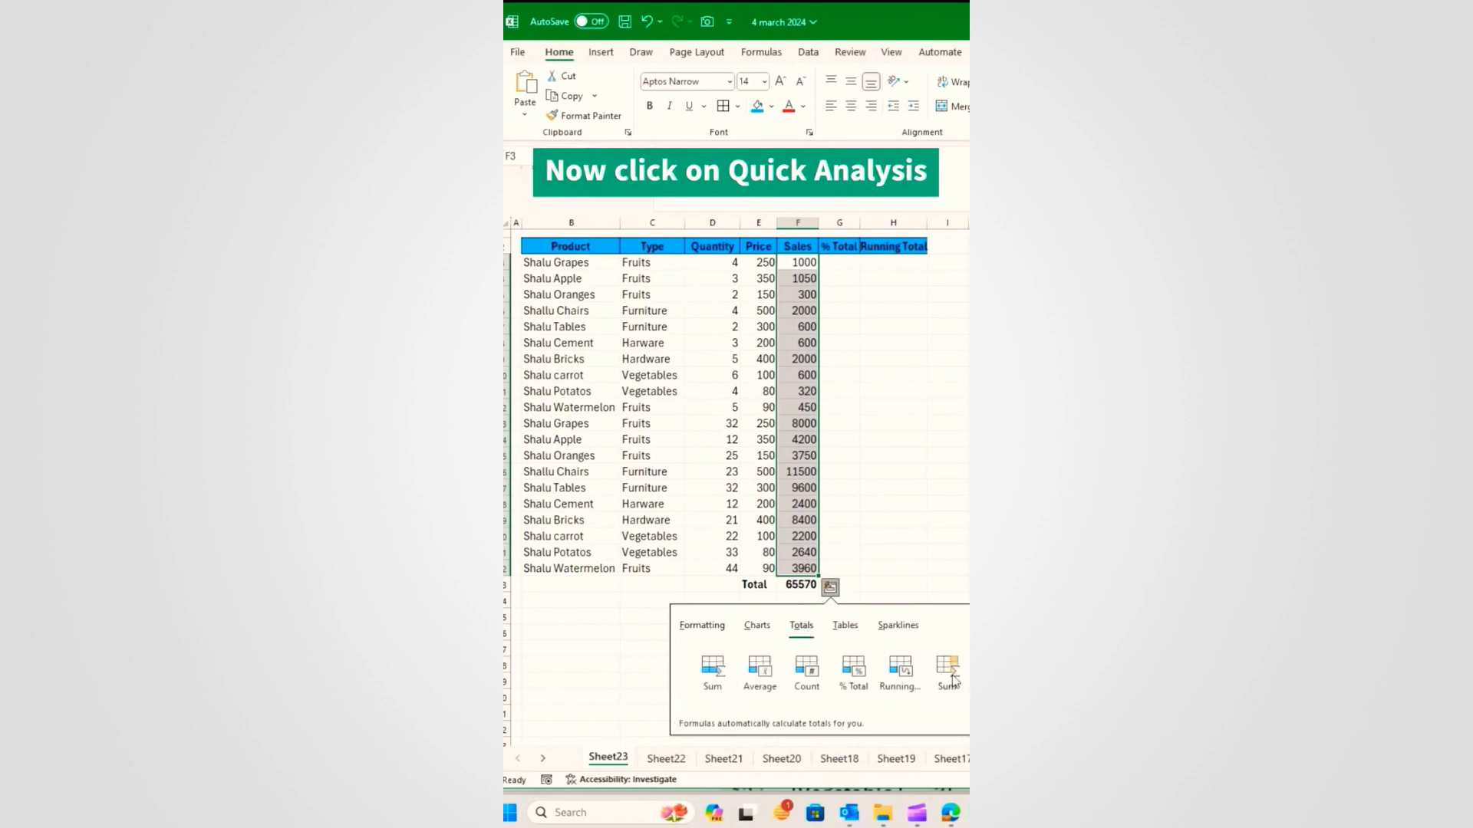
pyautogui.click(966, 675)
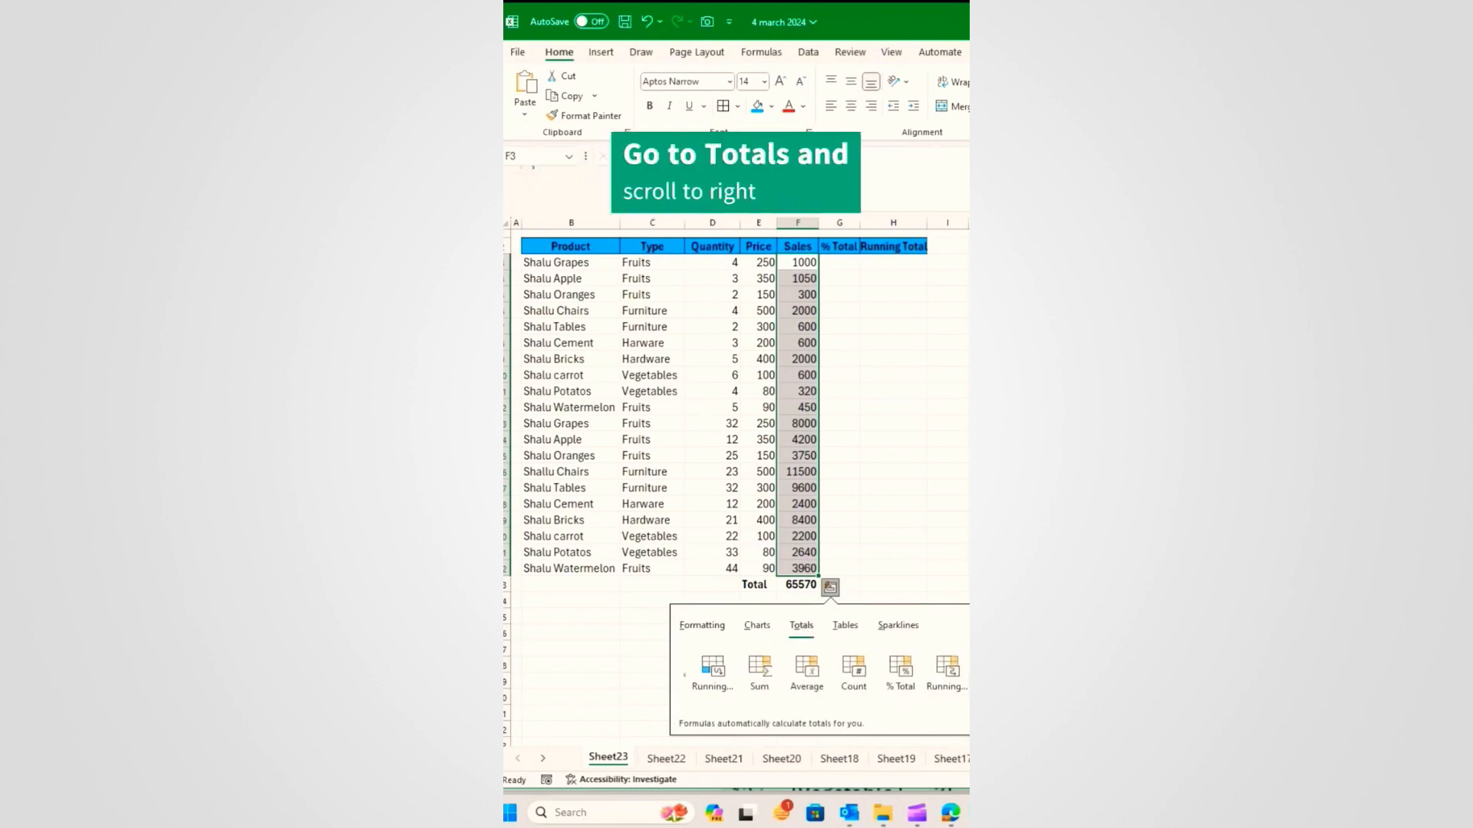
pyautogui.click(900, 670)
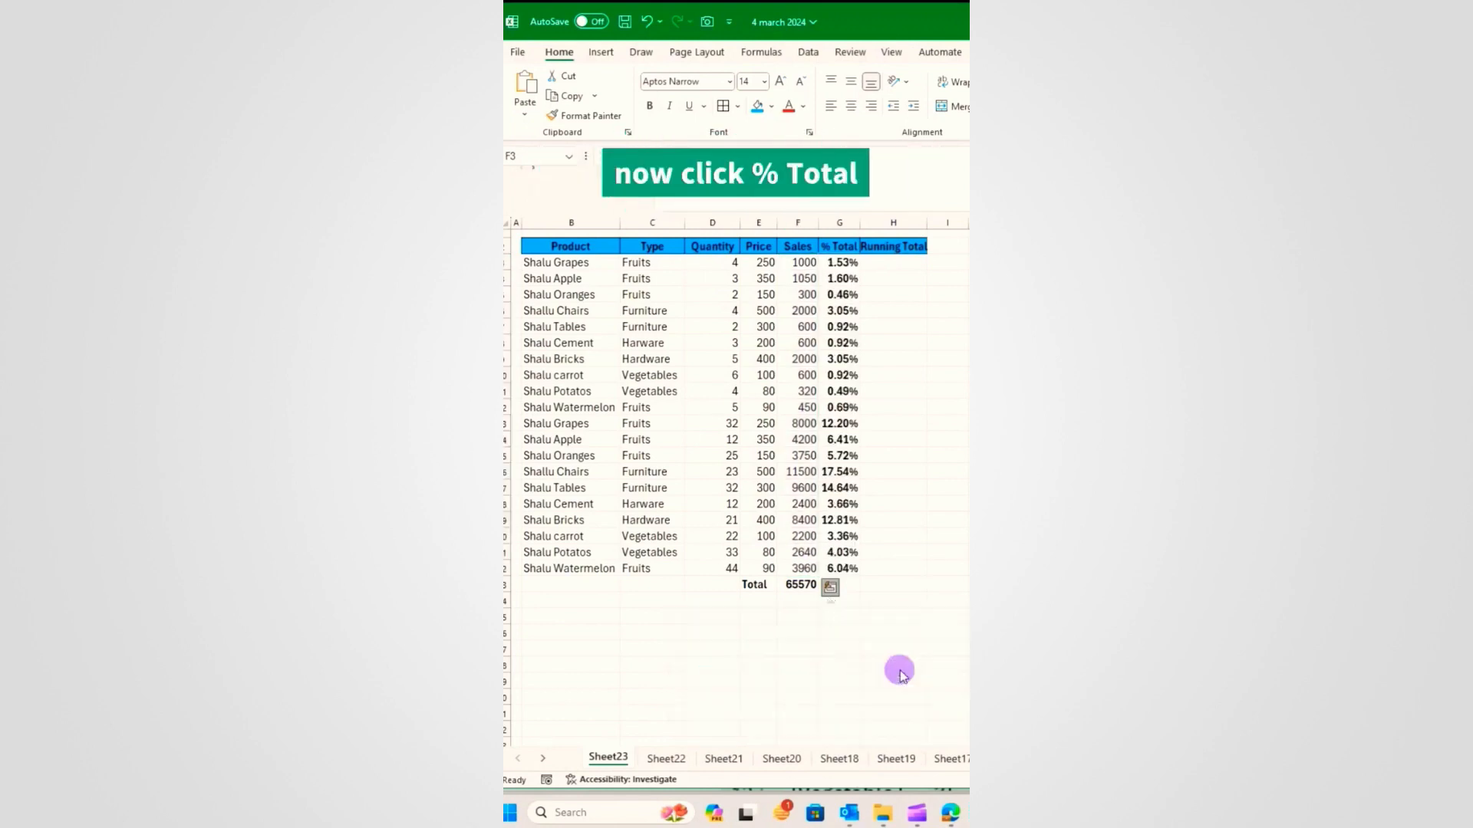
# Step: Fill the Running Total column from the % Total values, reaching 100.00%
pyautogui.click(843, 262)
pyautogui.moveTo(843, 262); pyautogui.dragTo(854, 563)
pyautogui.click(872, 589)
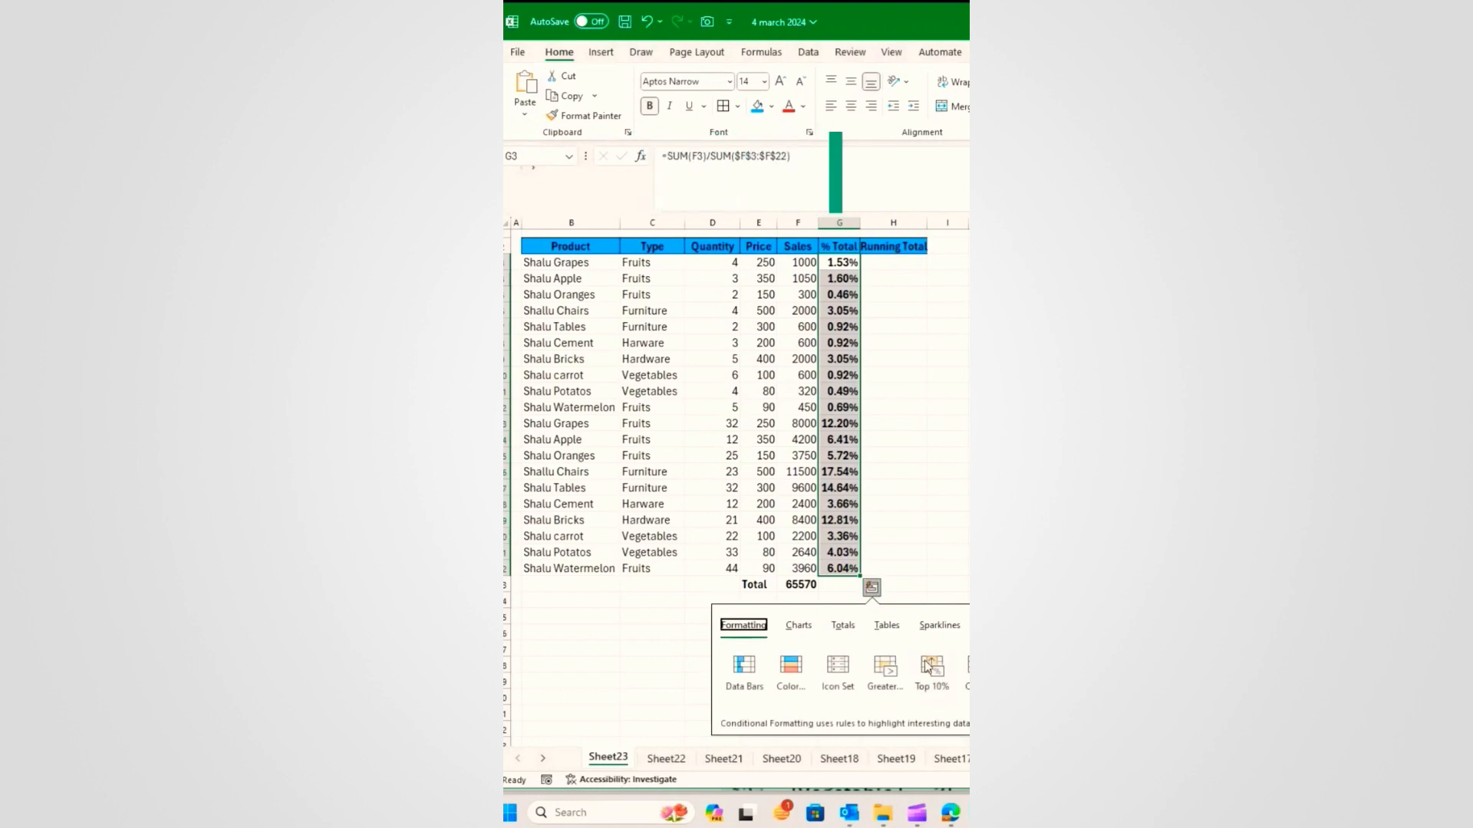
pyautogui.click(843, 625)
pyautogui.click(933, 677)
pyautogui.click(909, 673)
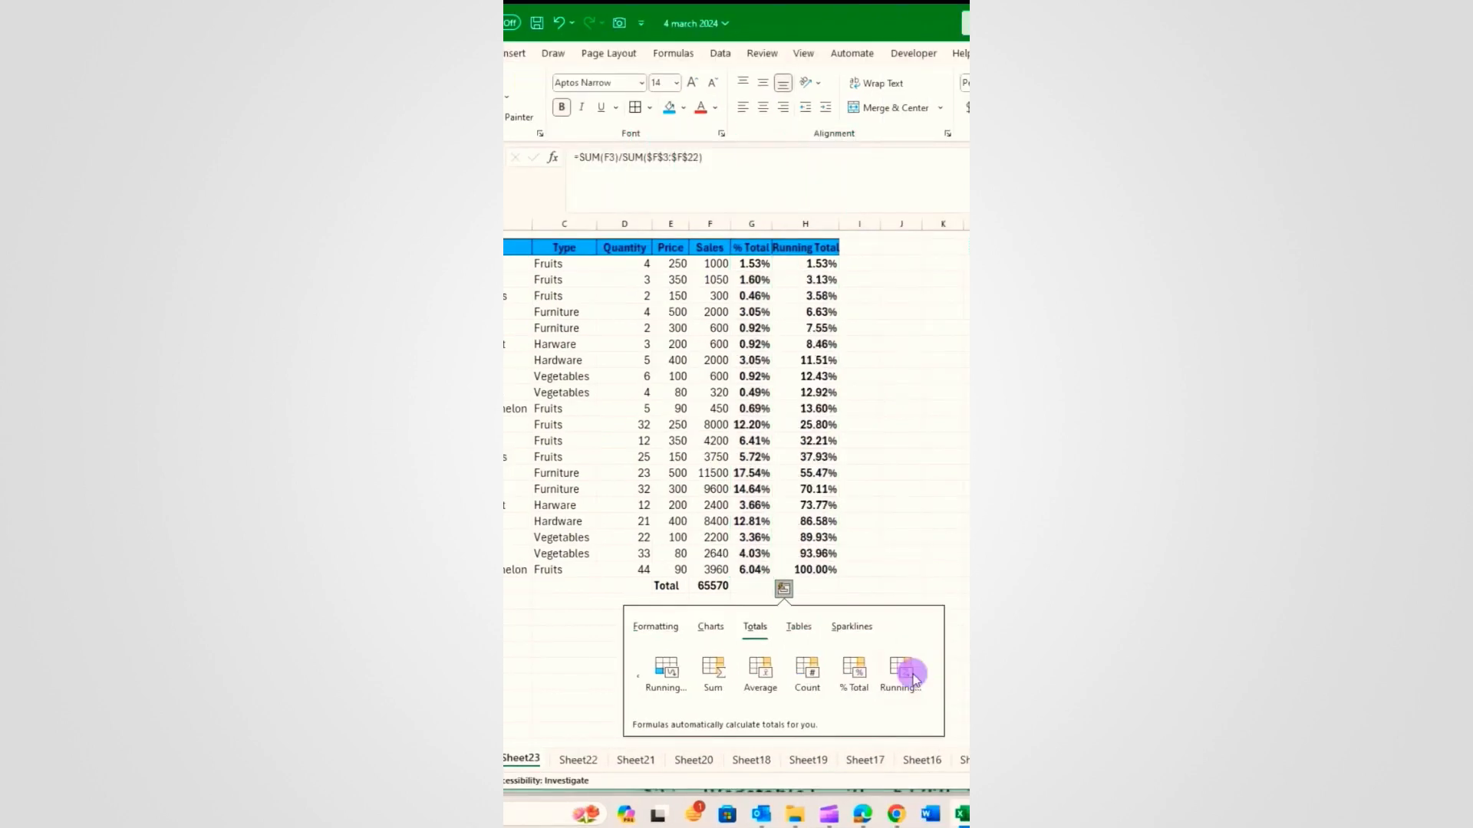
pyautogui.click(818, 340)
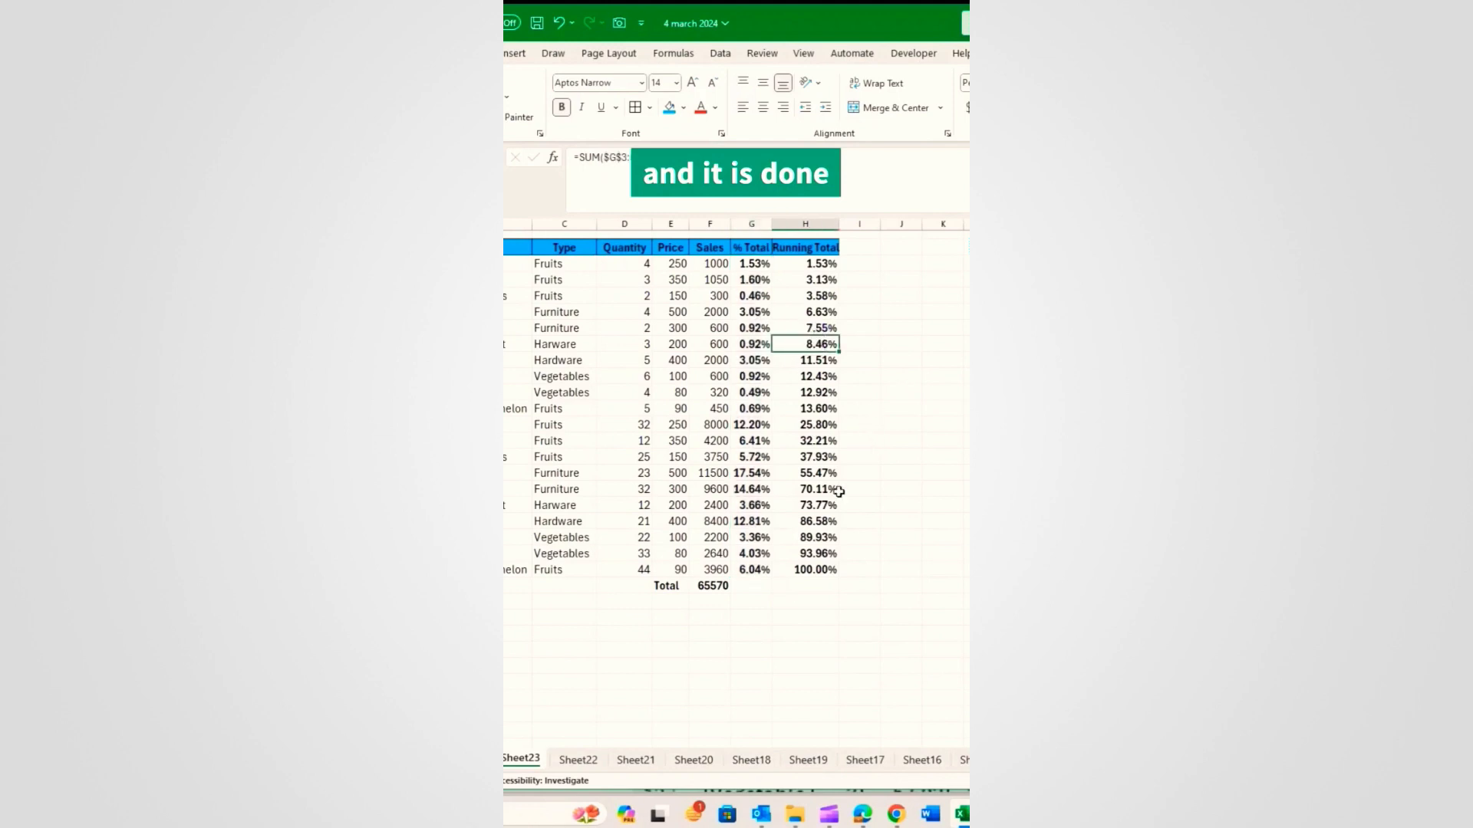
pyautogui.click(543, 604)
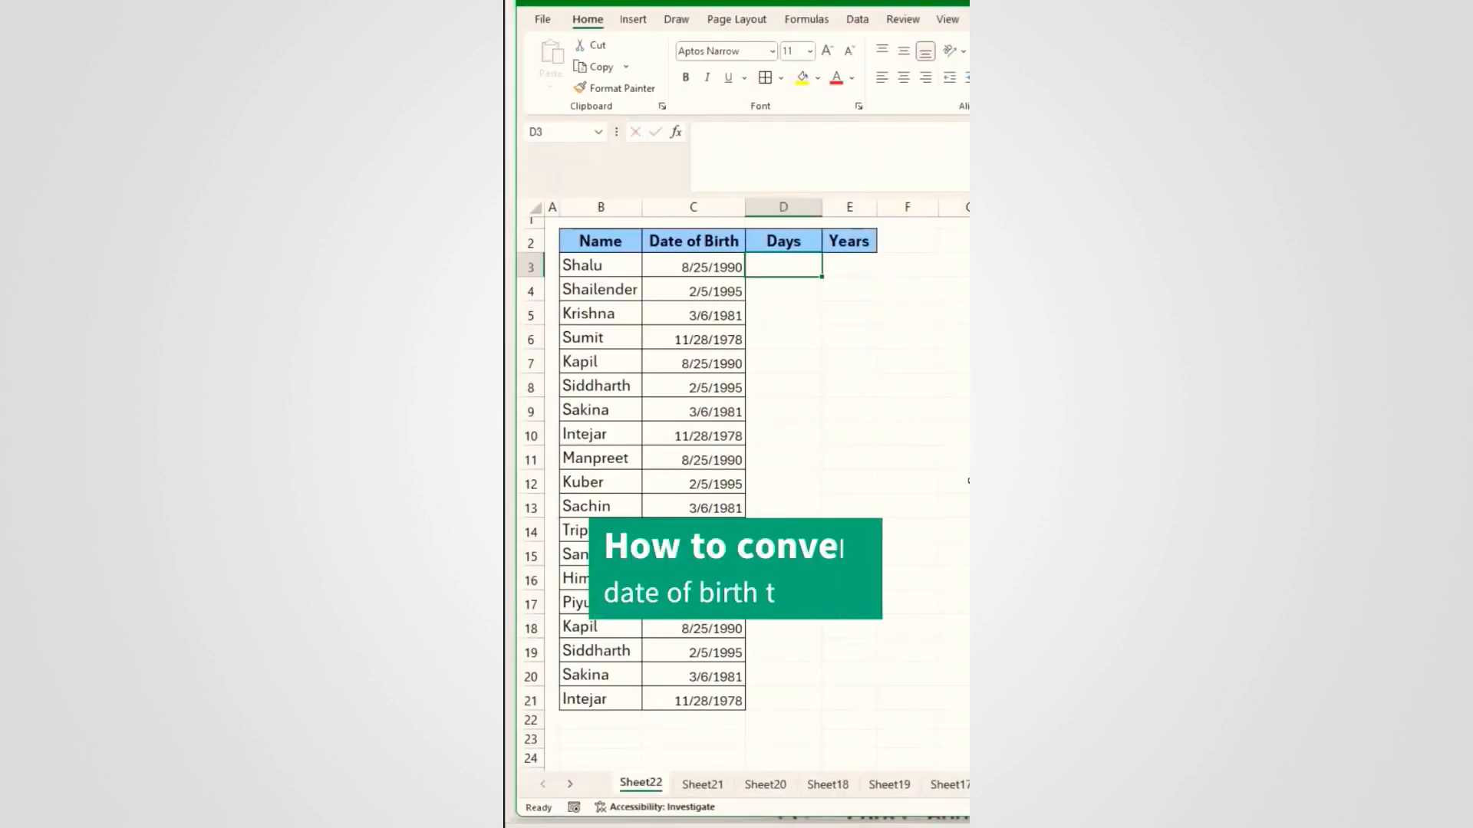
pyautogui.write('=today')
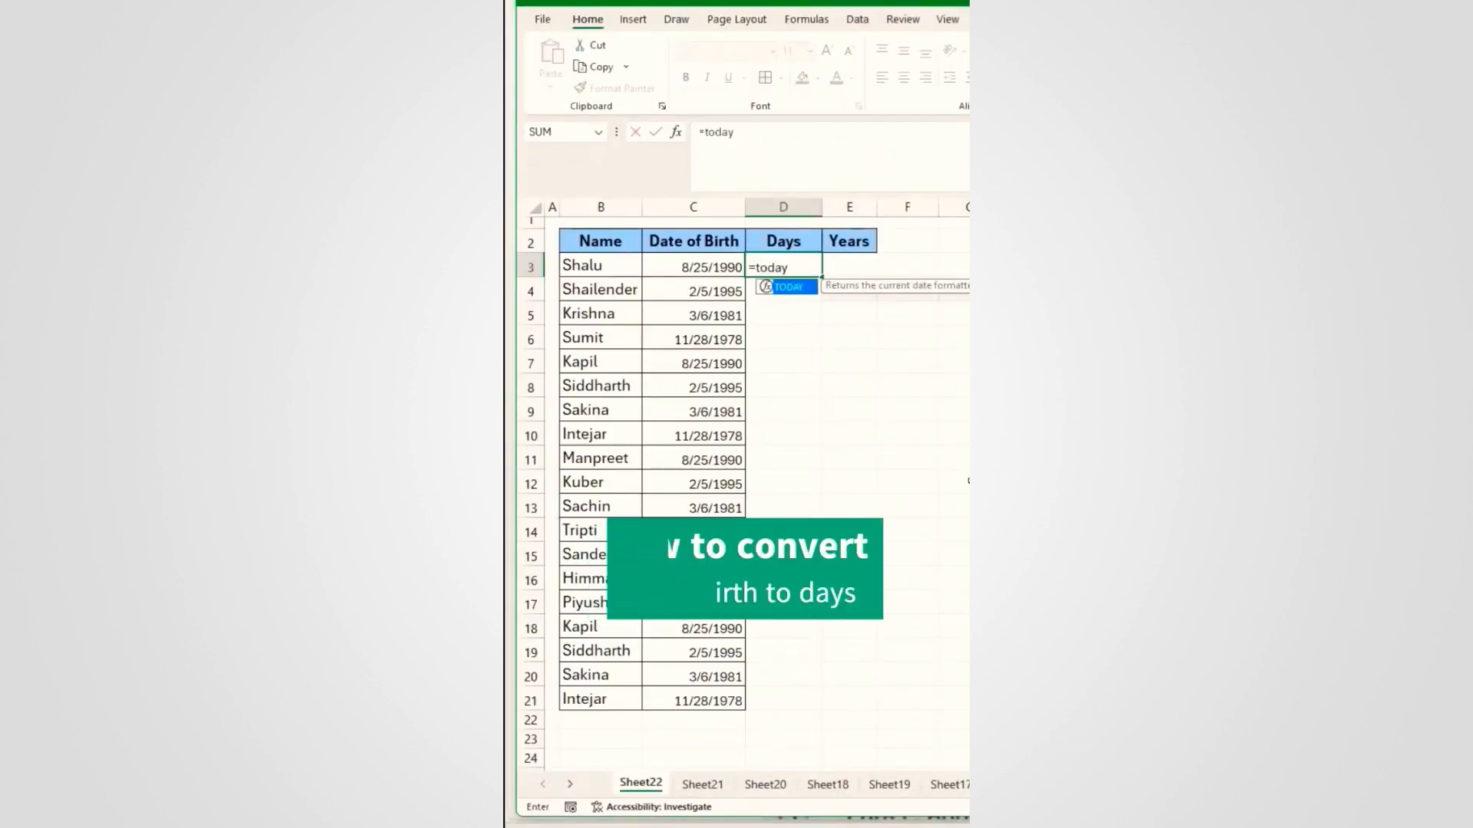
# Step: Enter =TODAY()-C3 in D3, clear its date format, and fill down to row 21
pyautogui.press('Tab')
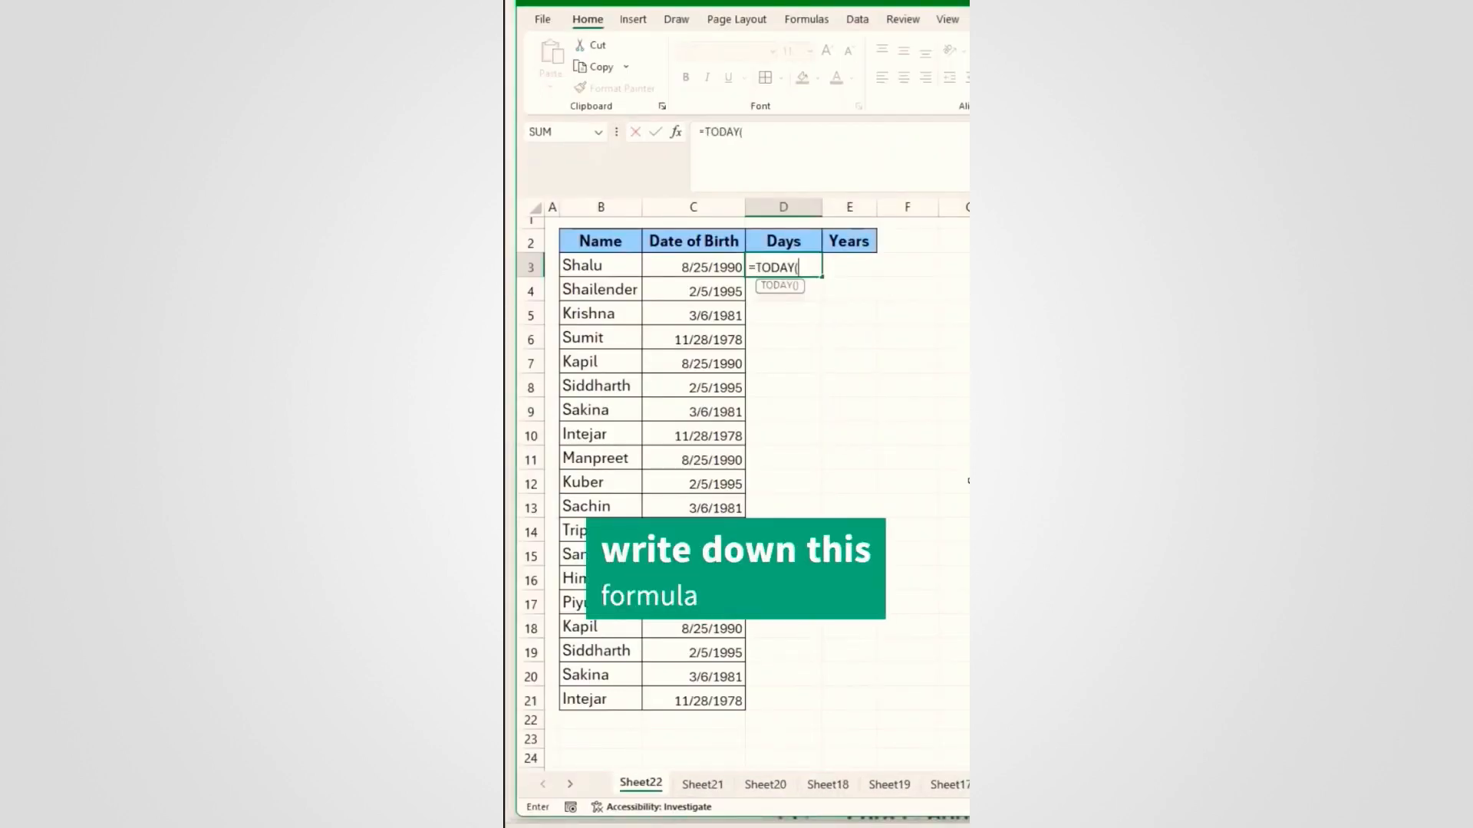
pyautogui.write(')-')
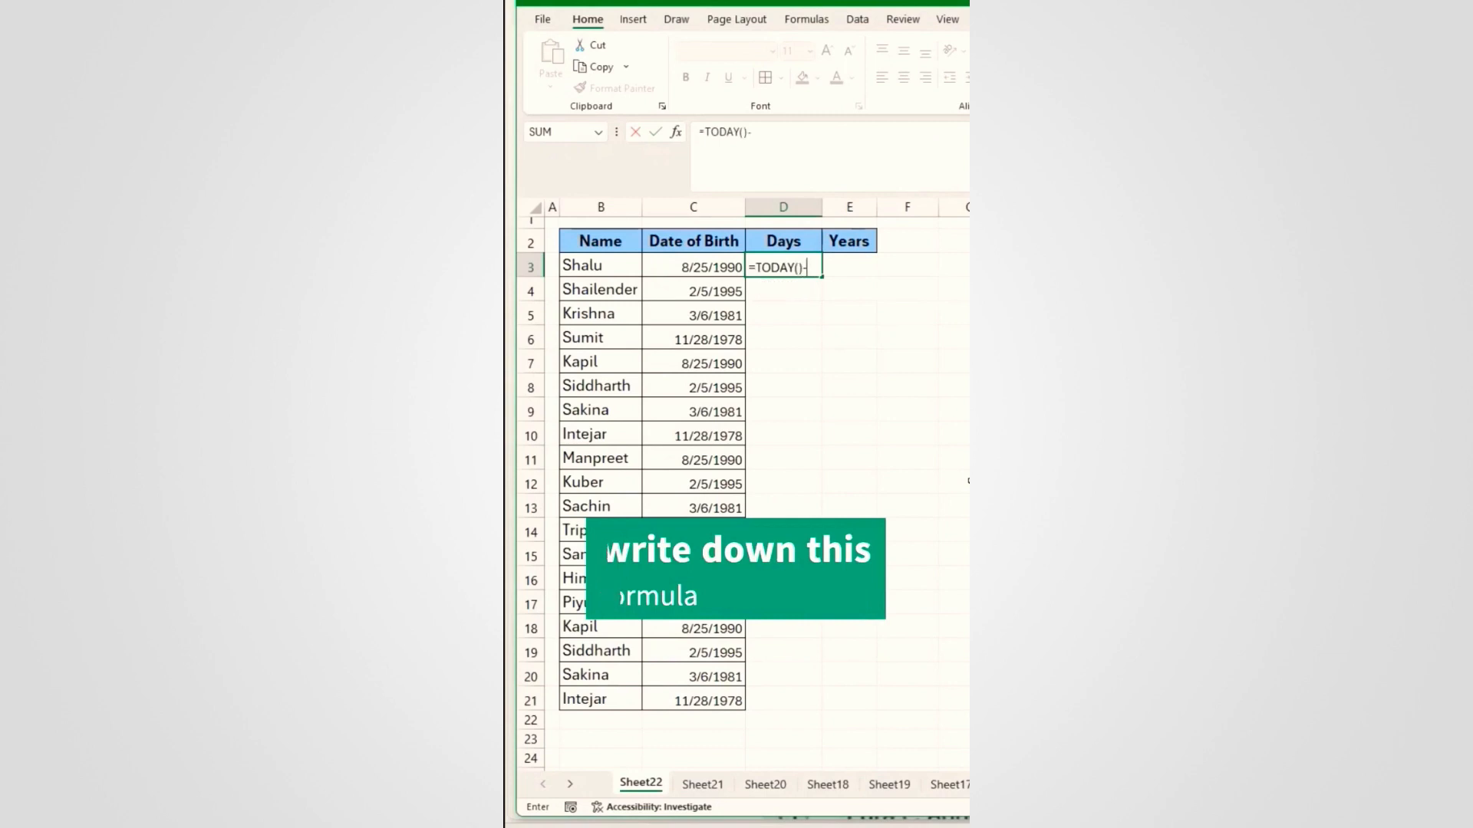
pyautogui.click(713, 267)
pyautogui.press('Return')
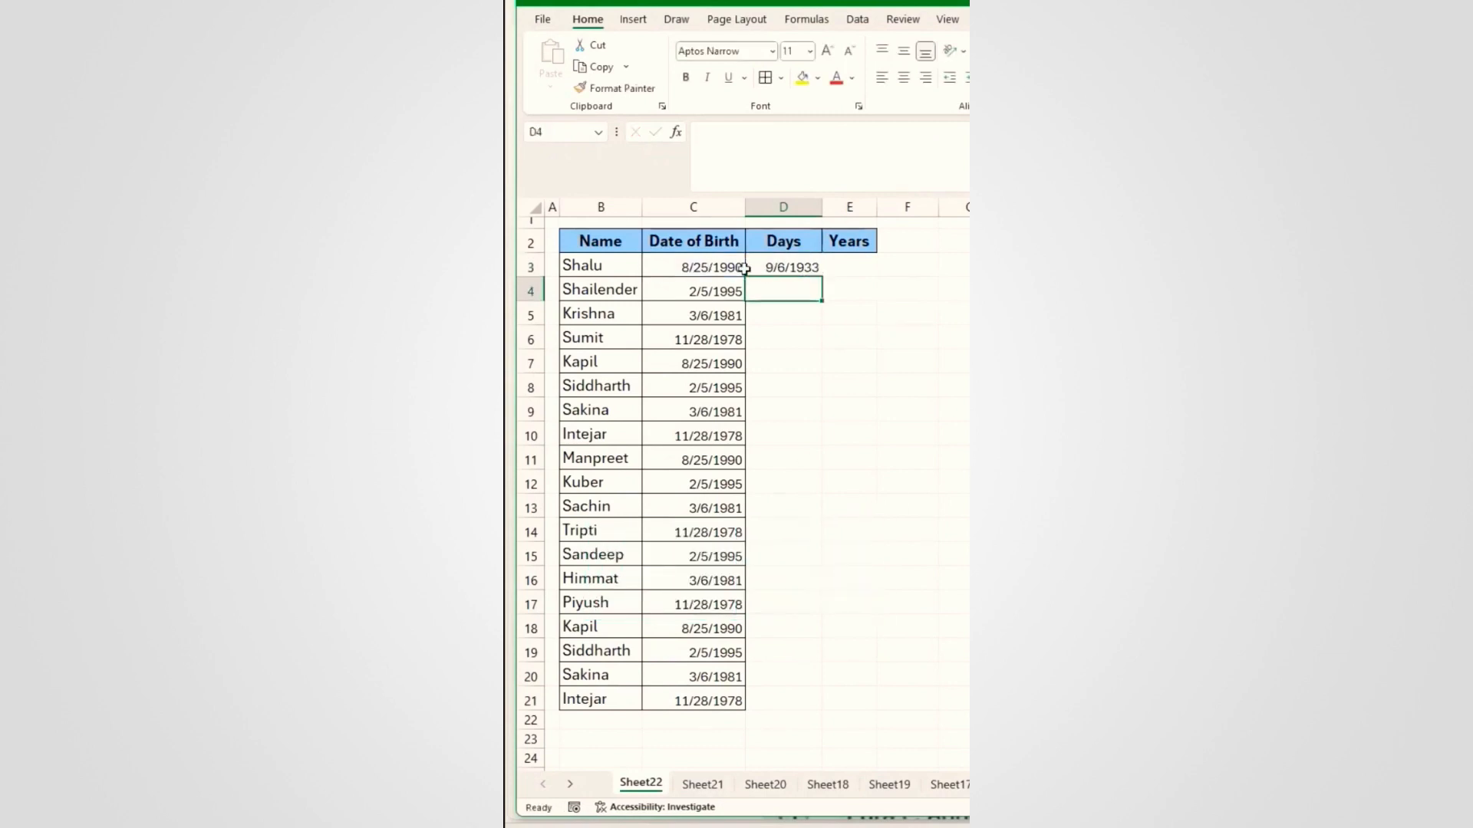
pyautogui.click(787, 267)
pyautogui.hotkey('alt', 'e')
pyautogui.press('a')
pyautogui.press('f')
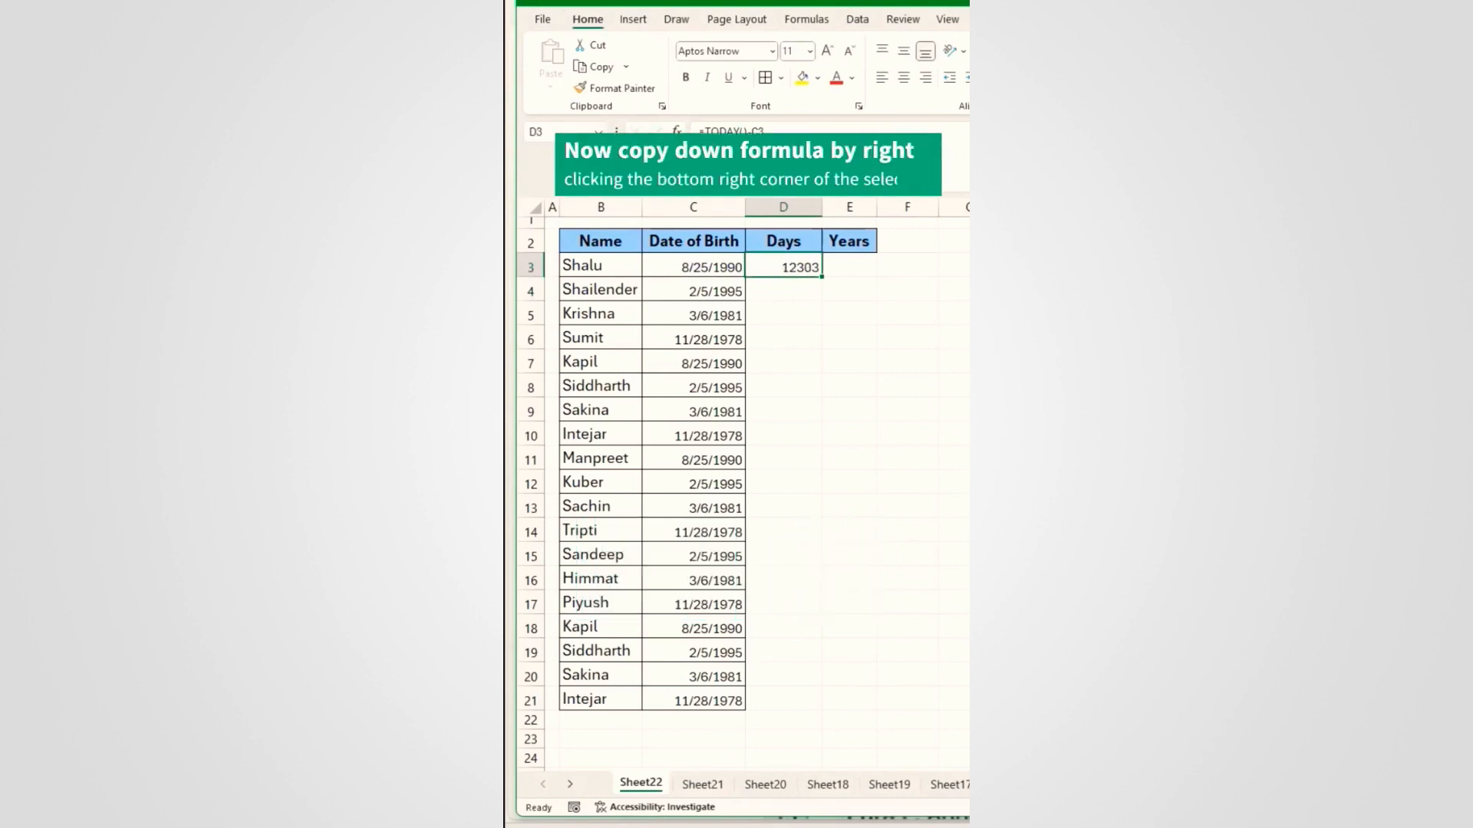
pyautogui.doubleClick(821, 279)
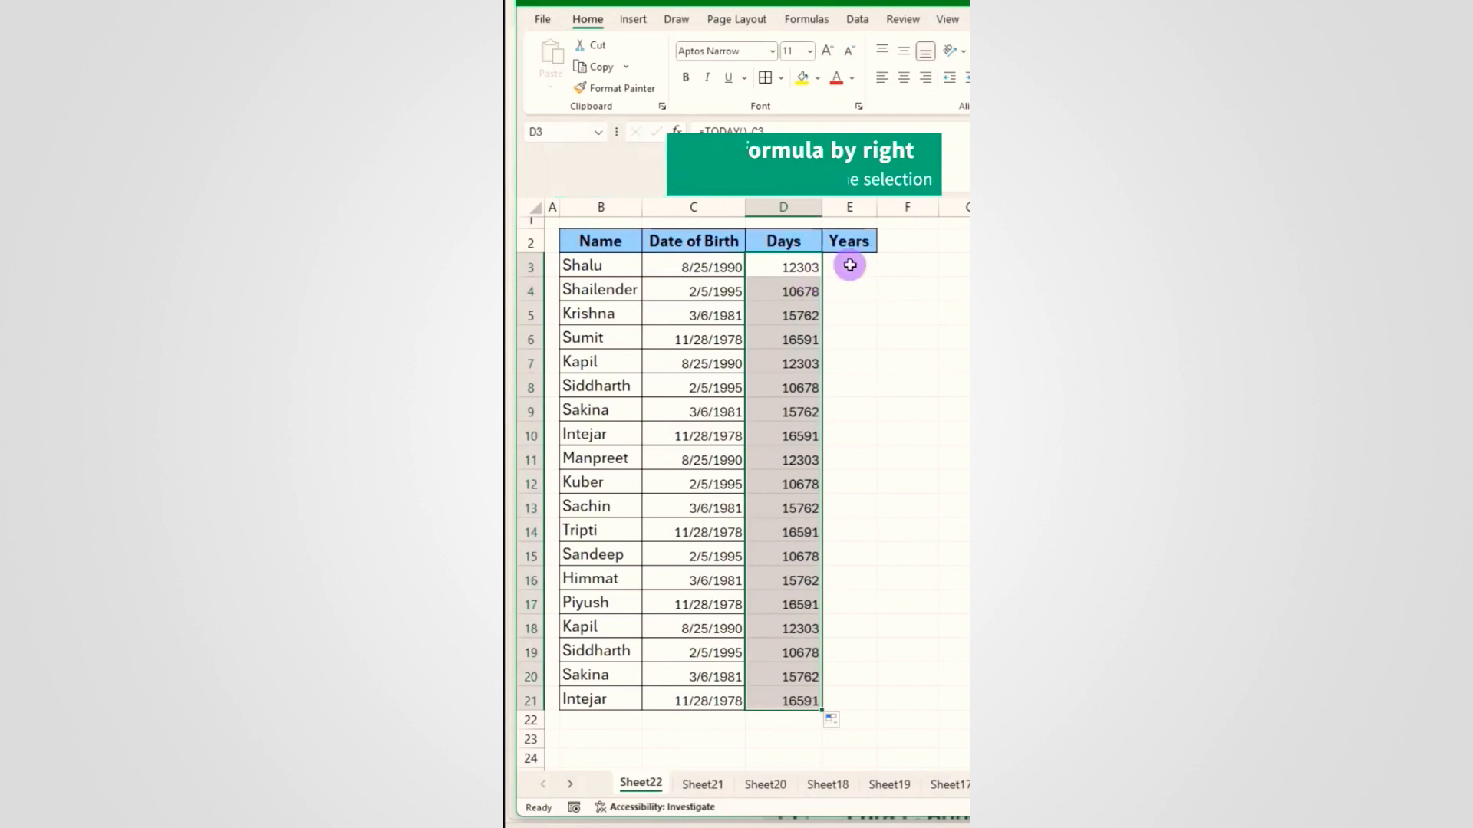
pyautogui.click(850, 264)
# Step: Enter =CONVERT(D3,"day","yr") in E3 and fill it down to E21
pyautogui.write('=conv')
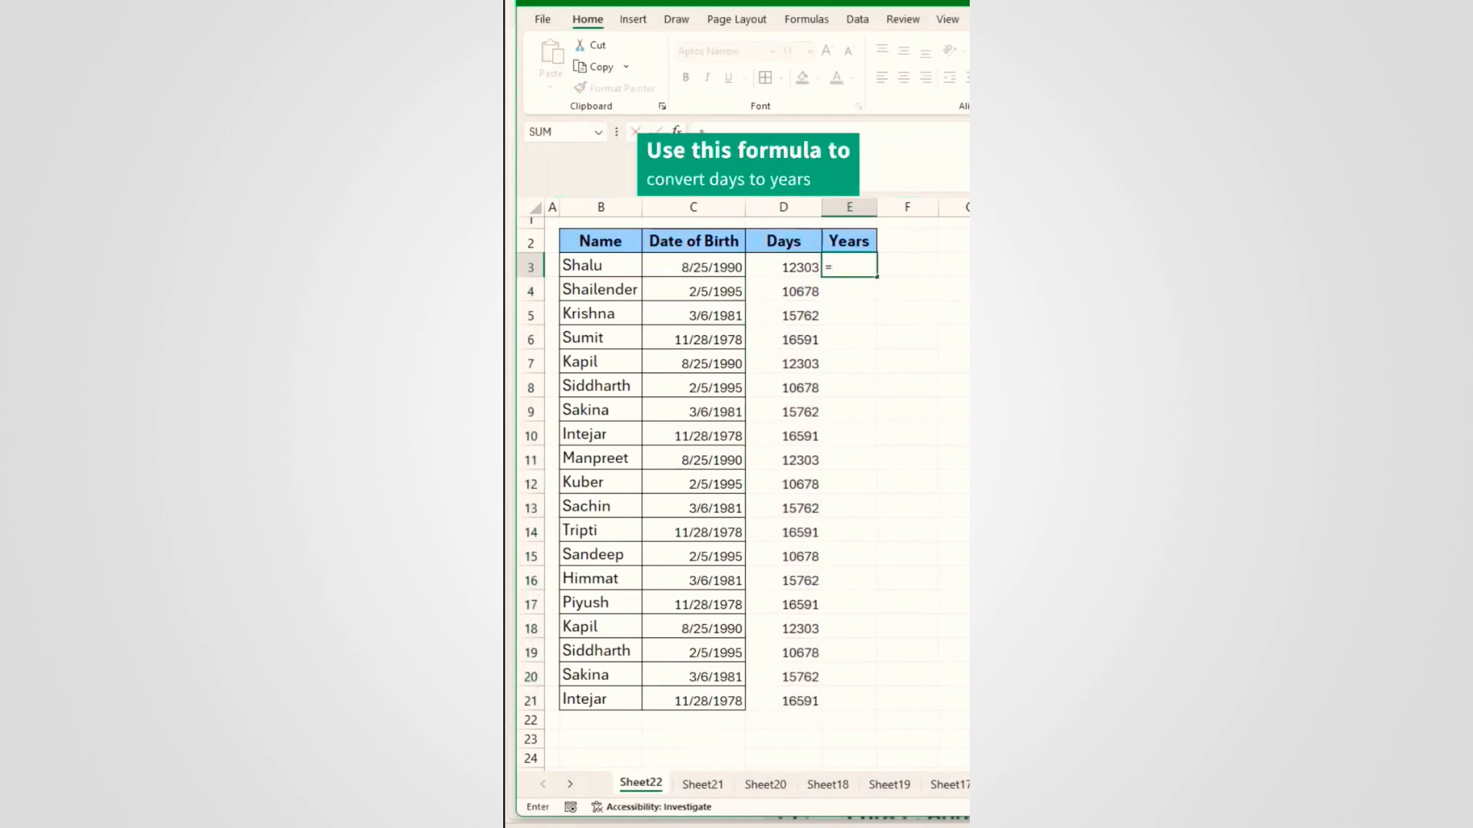
pyautogui.write('ert')
pyautogui.press('Tab')
pyautogui.click(799, 265)
pyautogui.write(',"day","')
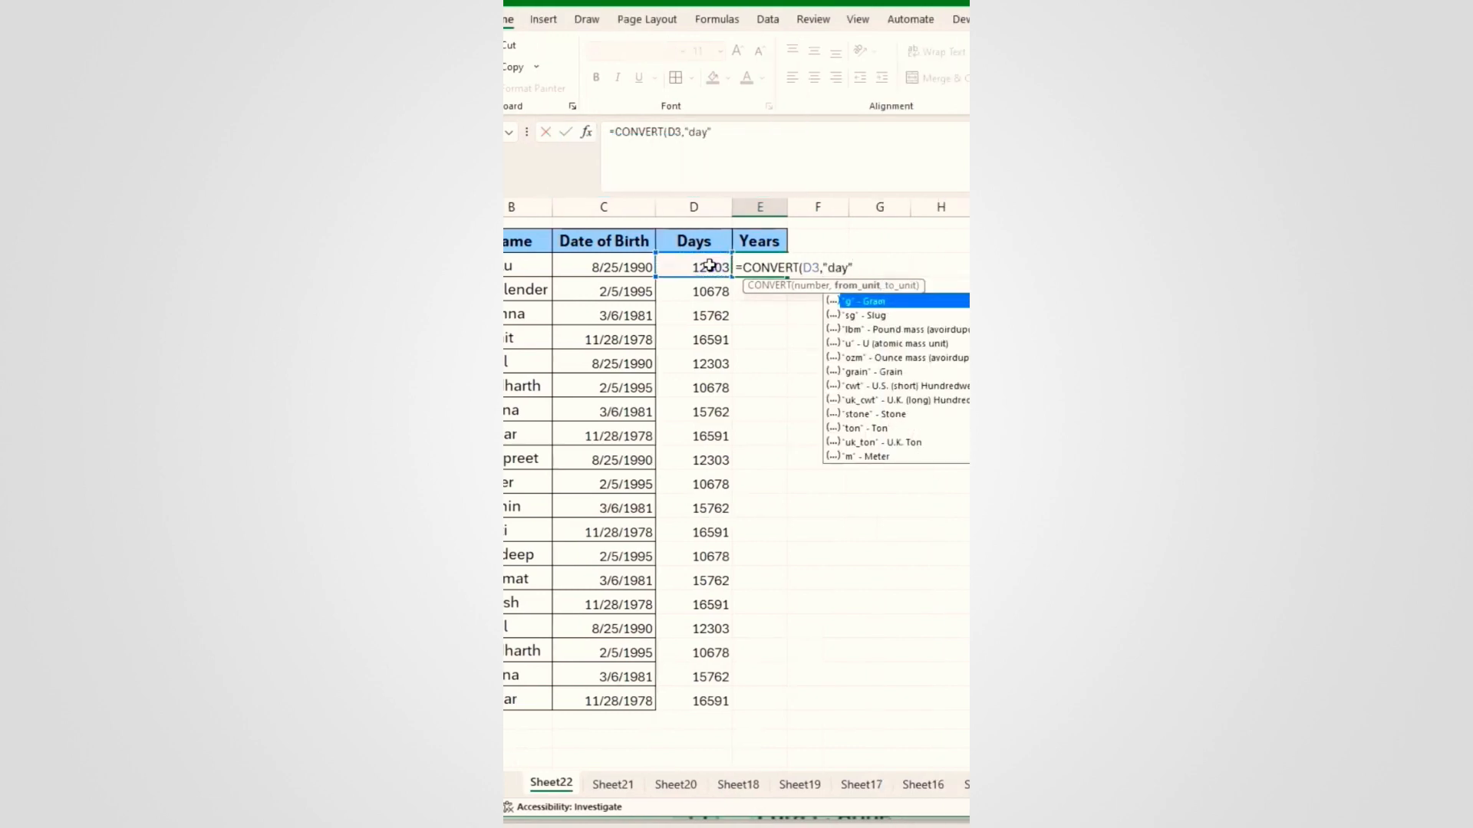
pyautogui.write('yr"')
pyautogui.press('Return')
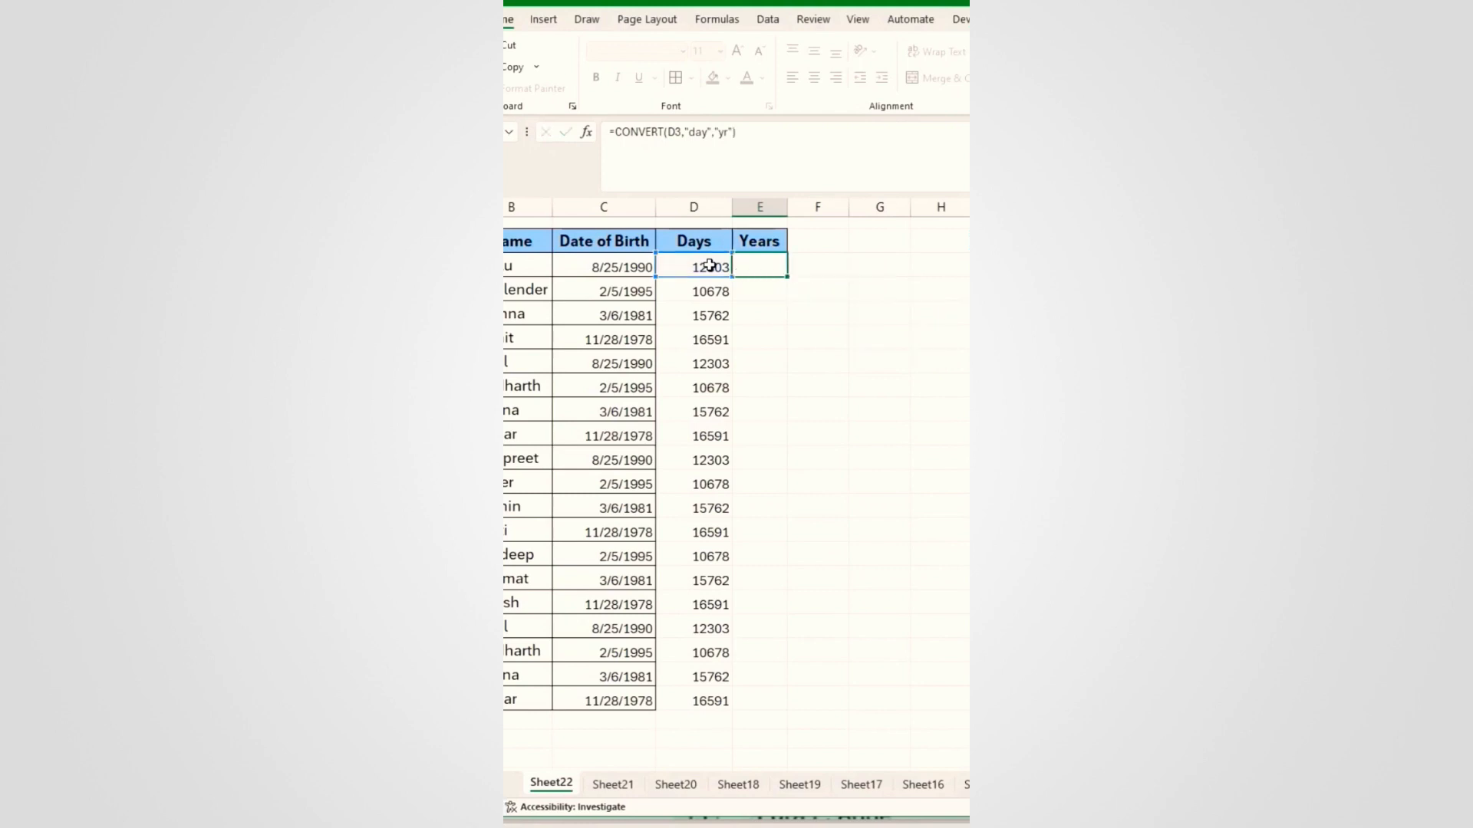
pyautogui.click(778, 267)
pyautogui.doubleClick(786, 278)
pyautogui.click(848, 531)
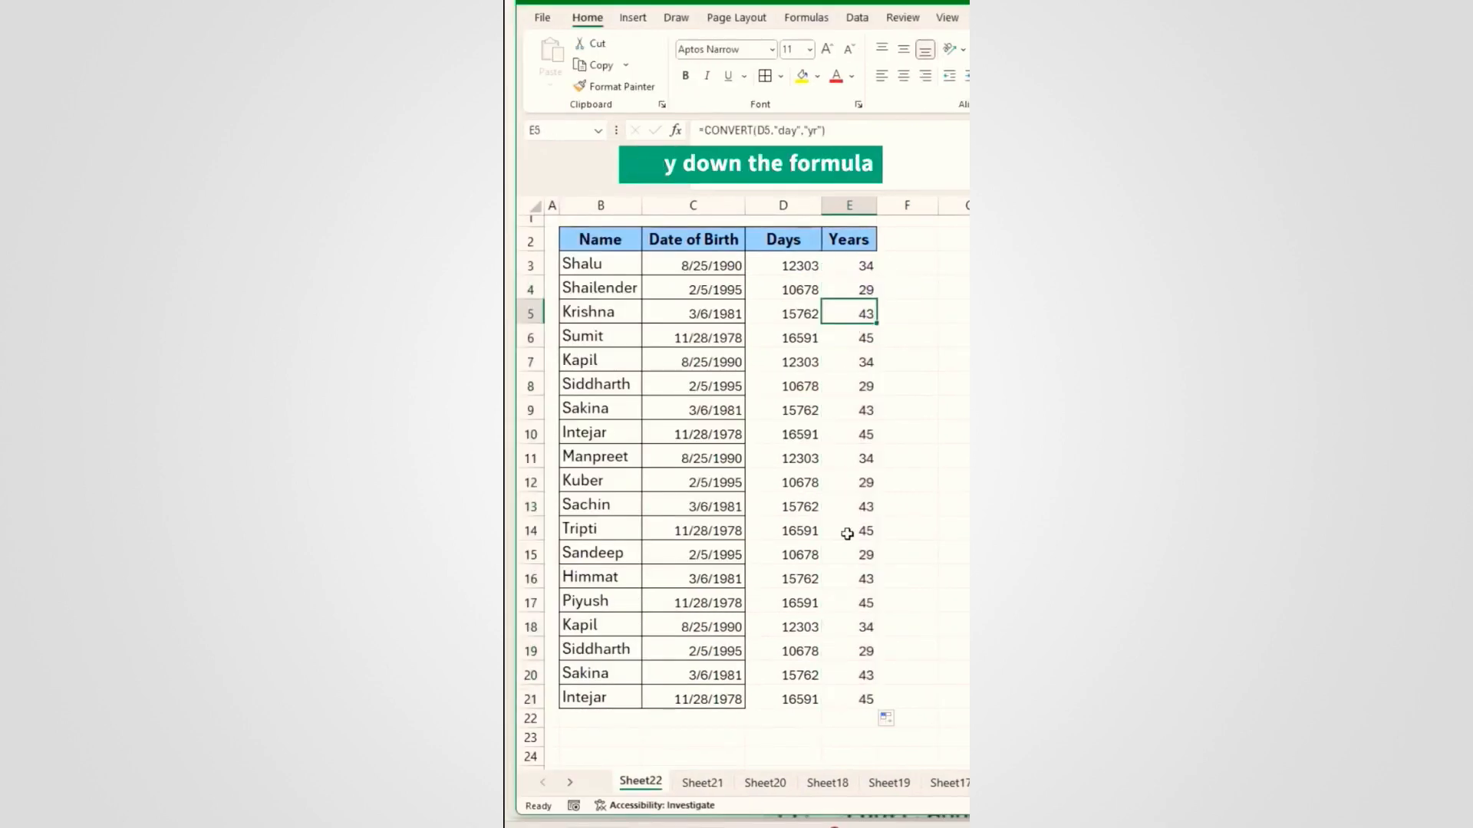
pyautogui.click(723, 722)
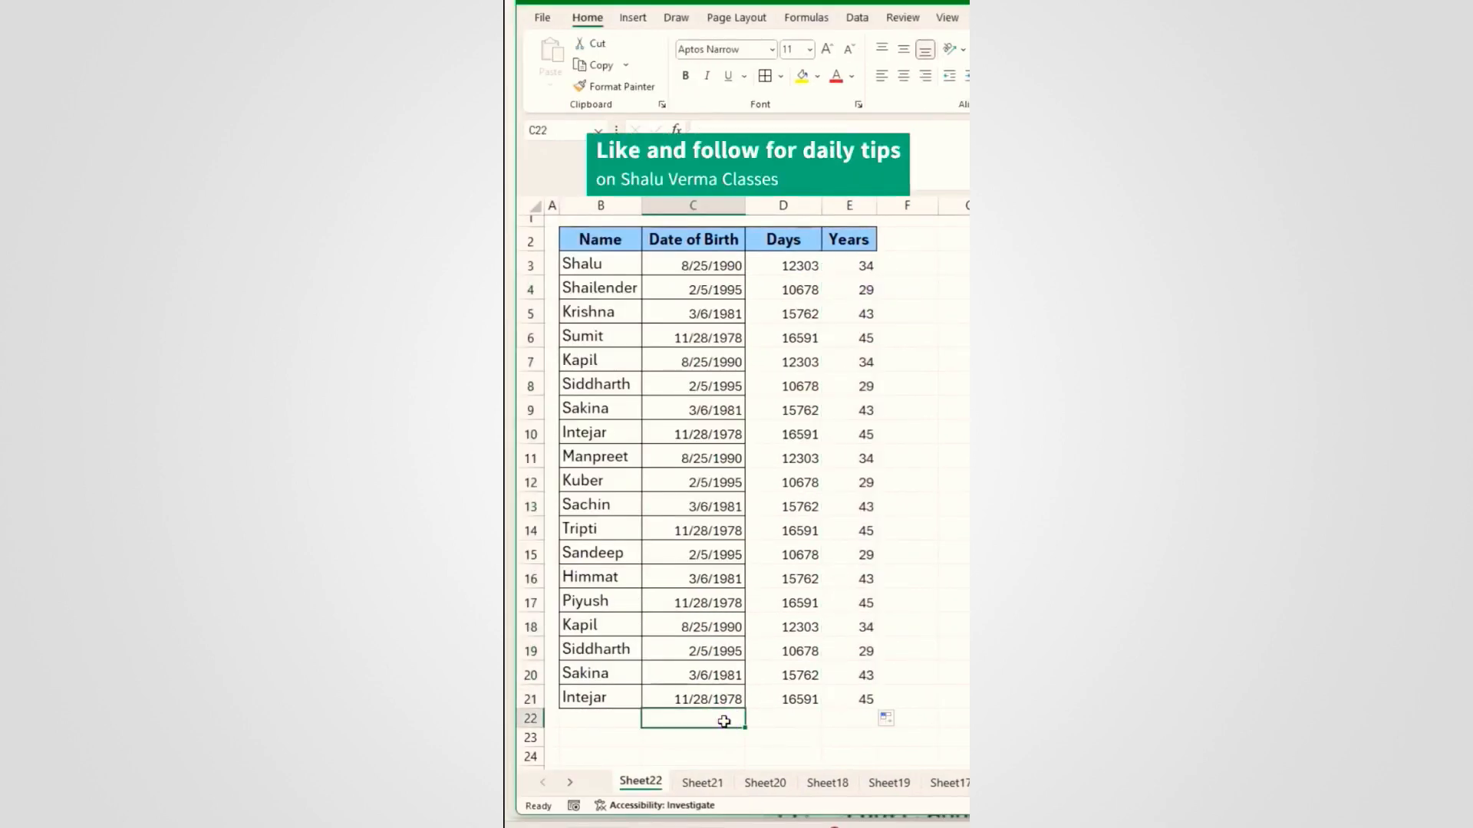
pyautogui.click(848, 507)
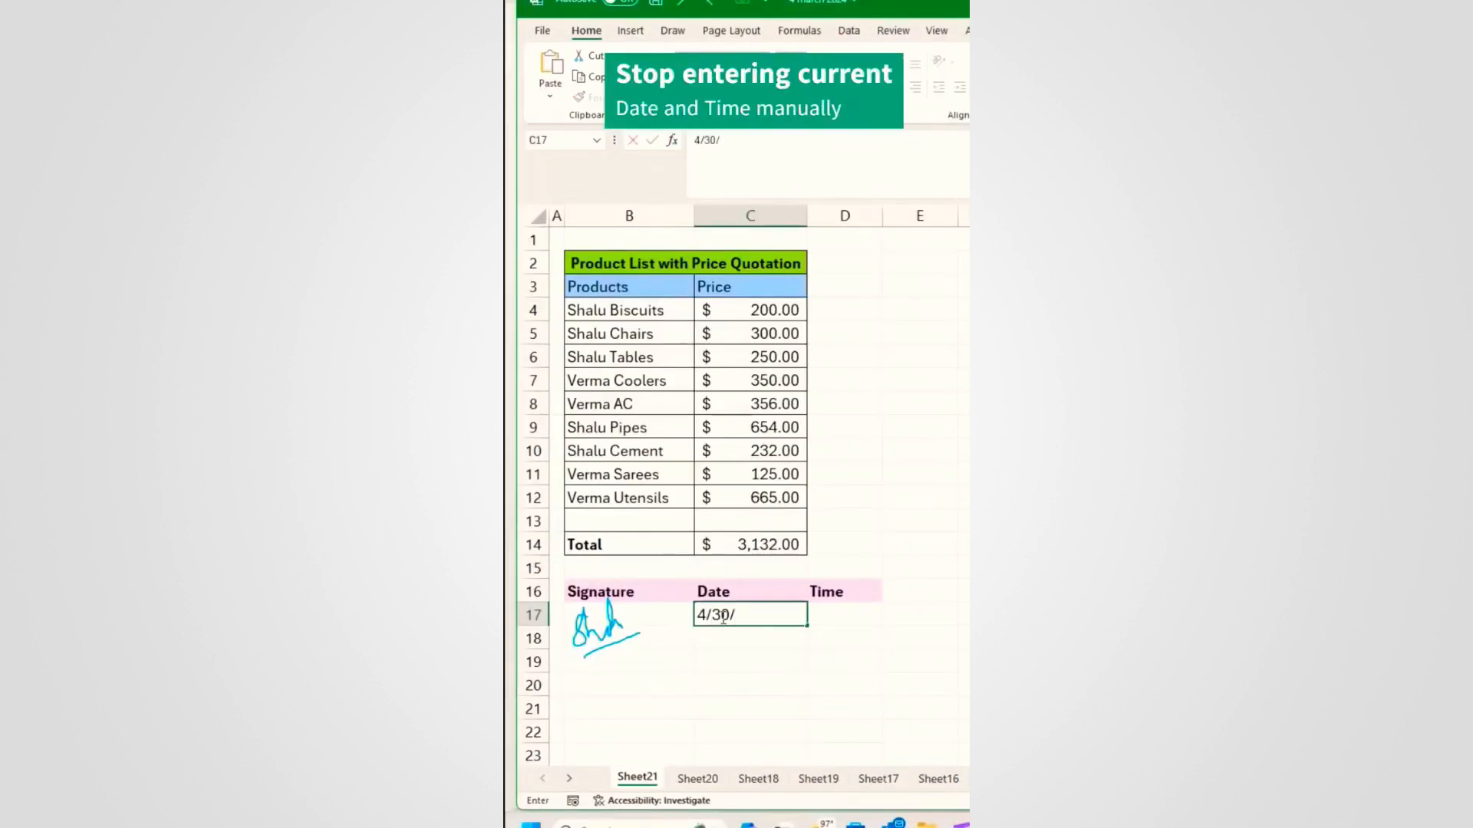
# Step: Type the time 02.24 pm into D17 by hand
pyautogui.press('Tab')
pyautogui.write('02.24 pm')
pyautogui.press('Return')
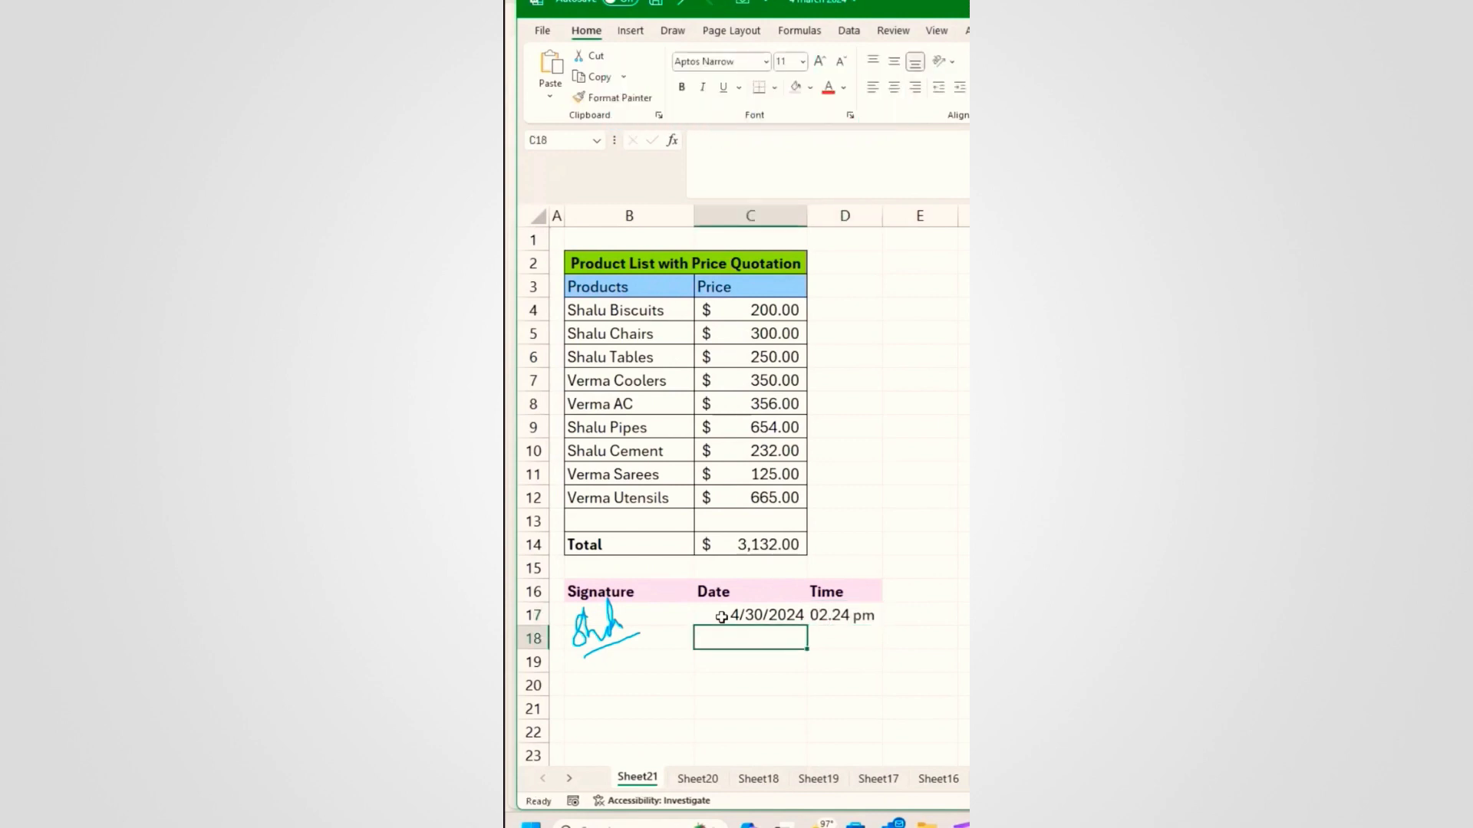
# Step: Insert today's date in C17 with Ctrl+; and the current time in D17 with Ctrl+Shift+;
pyautogui.click(720, 616)
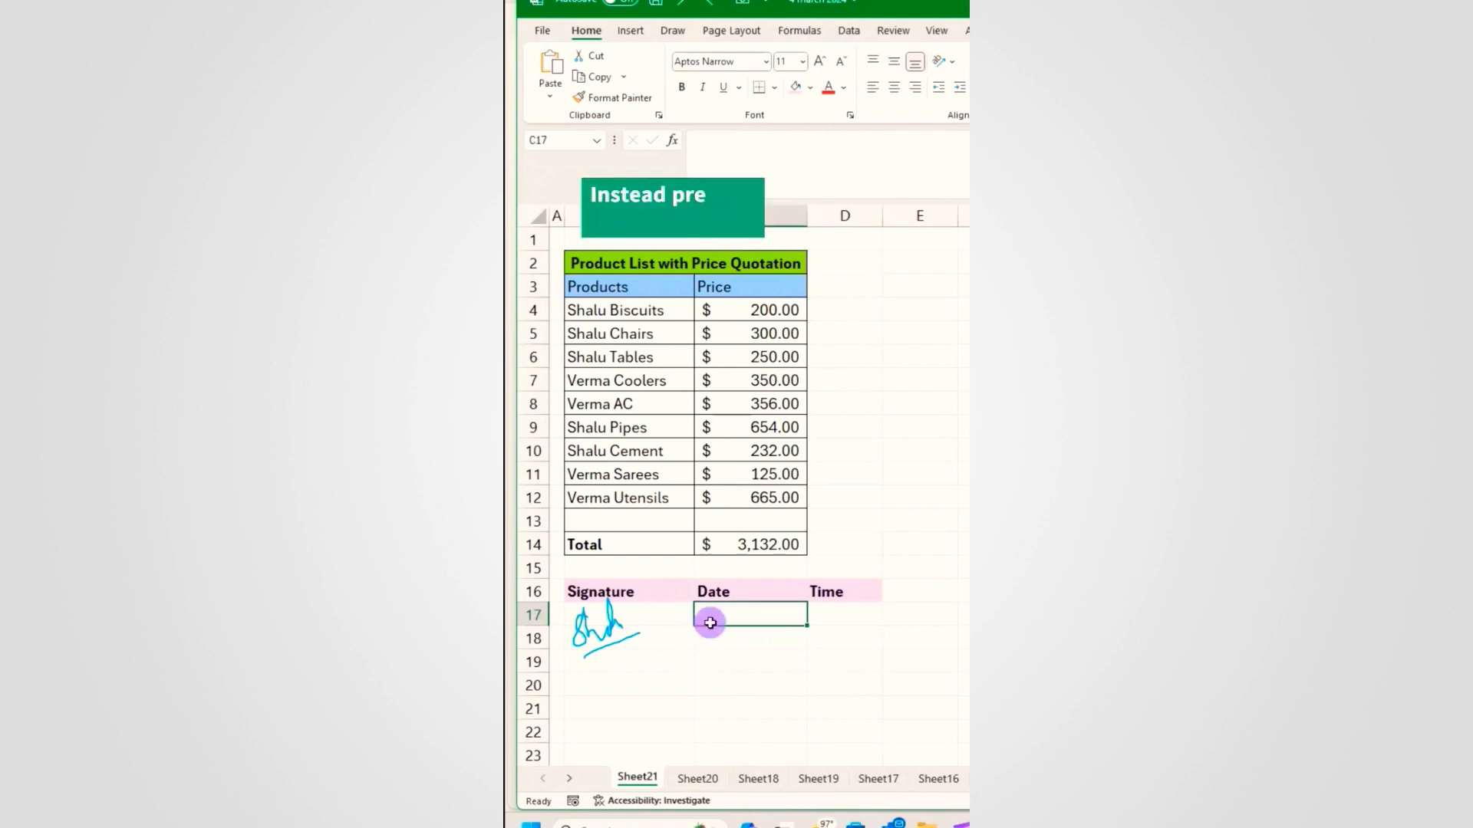
pyautogui.hotkey('ctrl', ';')
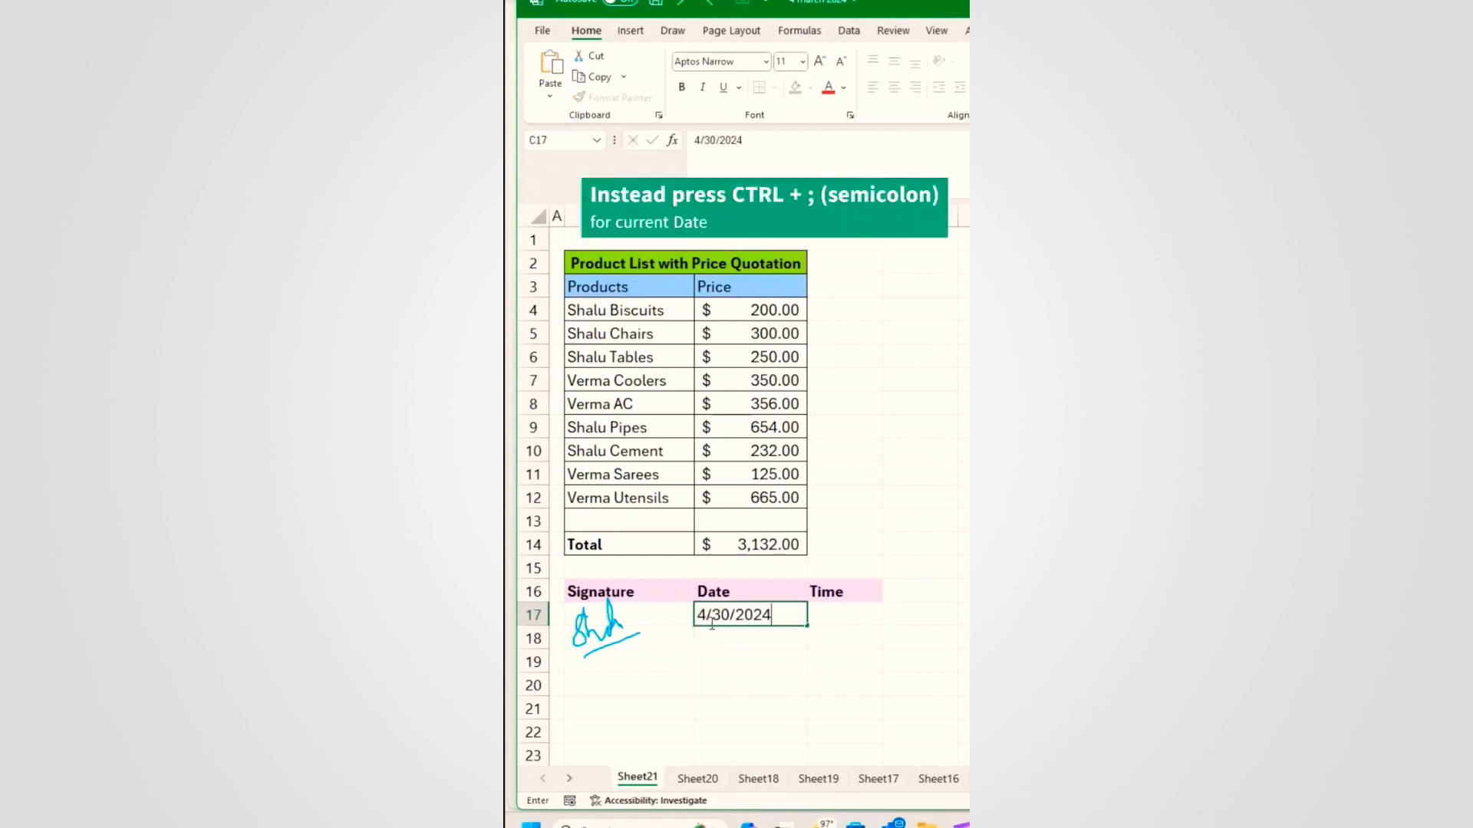
pyautogui.press('Tab')
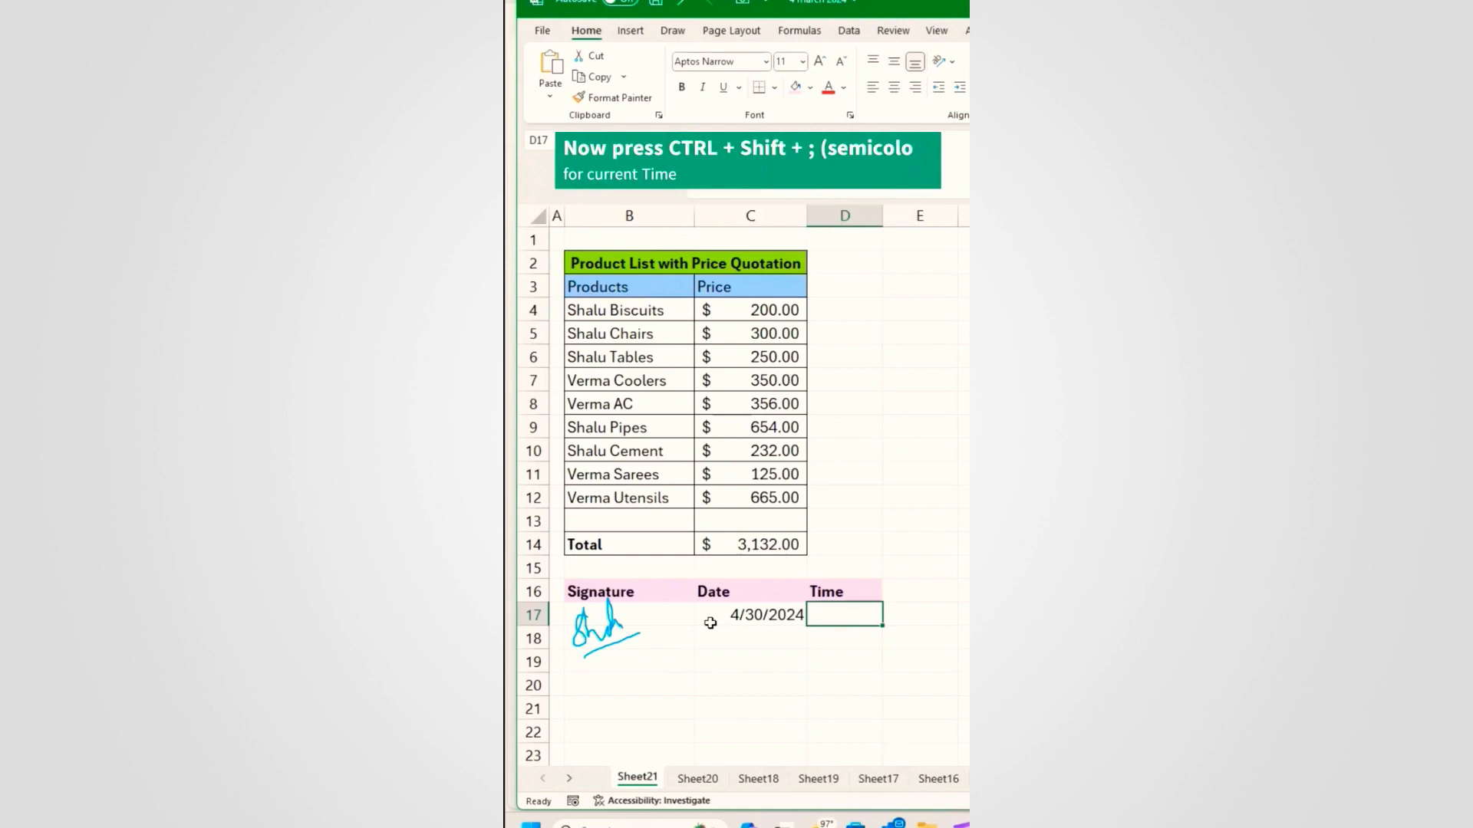
pyautogui.hotkey('ctrl', 'shift', ';')
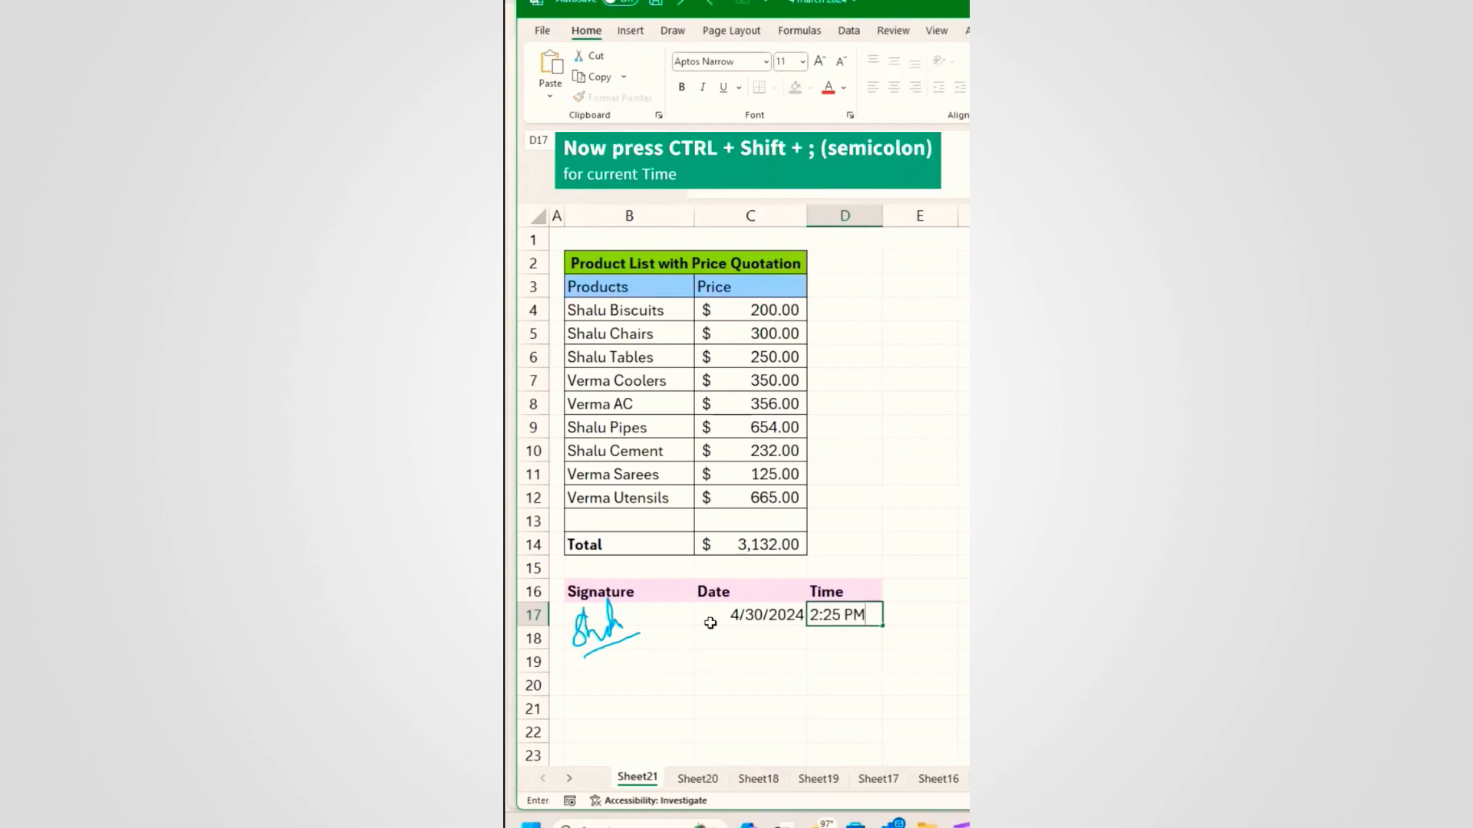
pyautogui.click(739, 637)
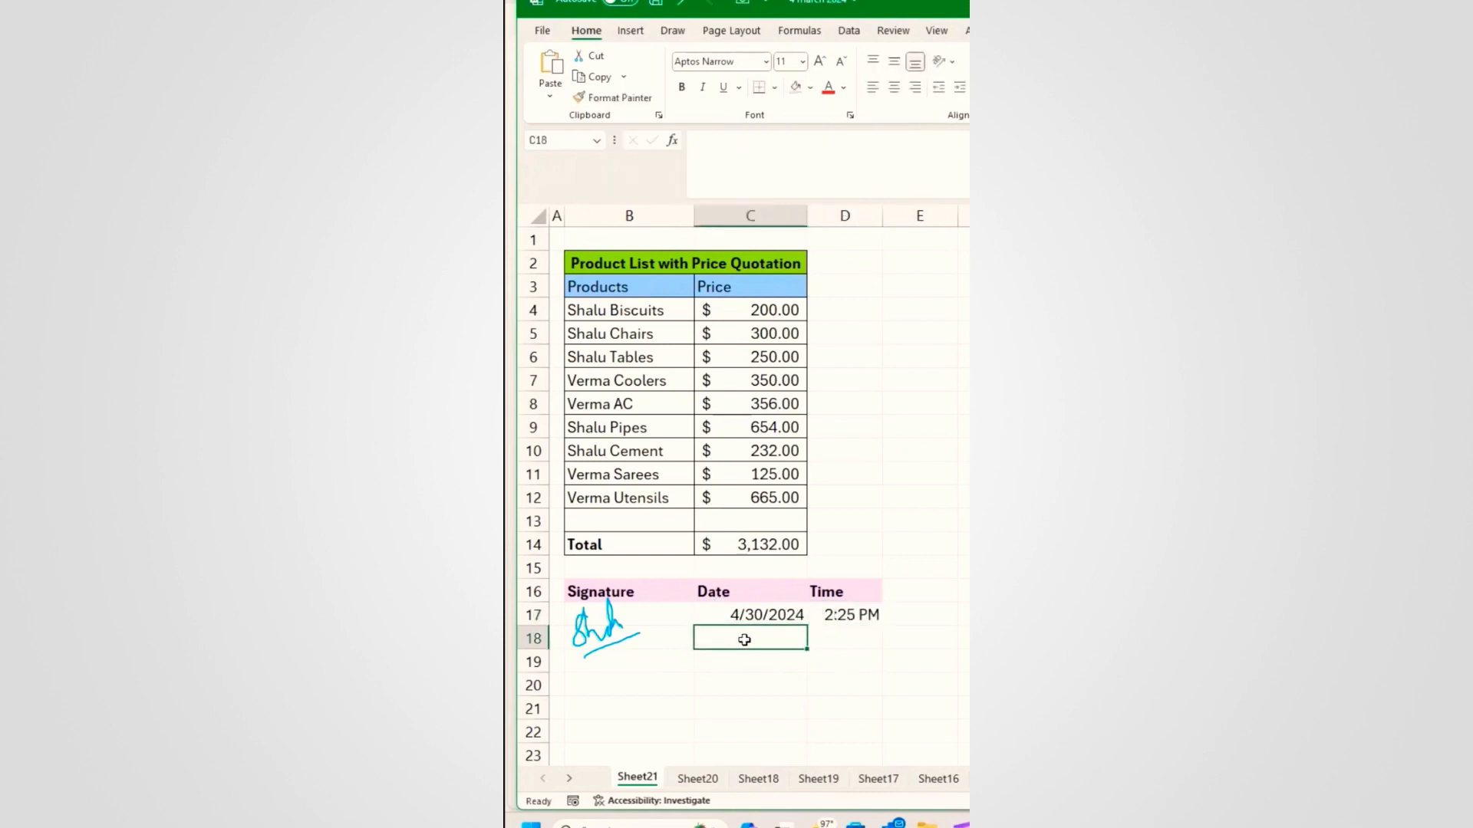
pyautogui.click(725, 678)
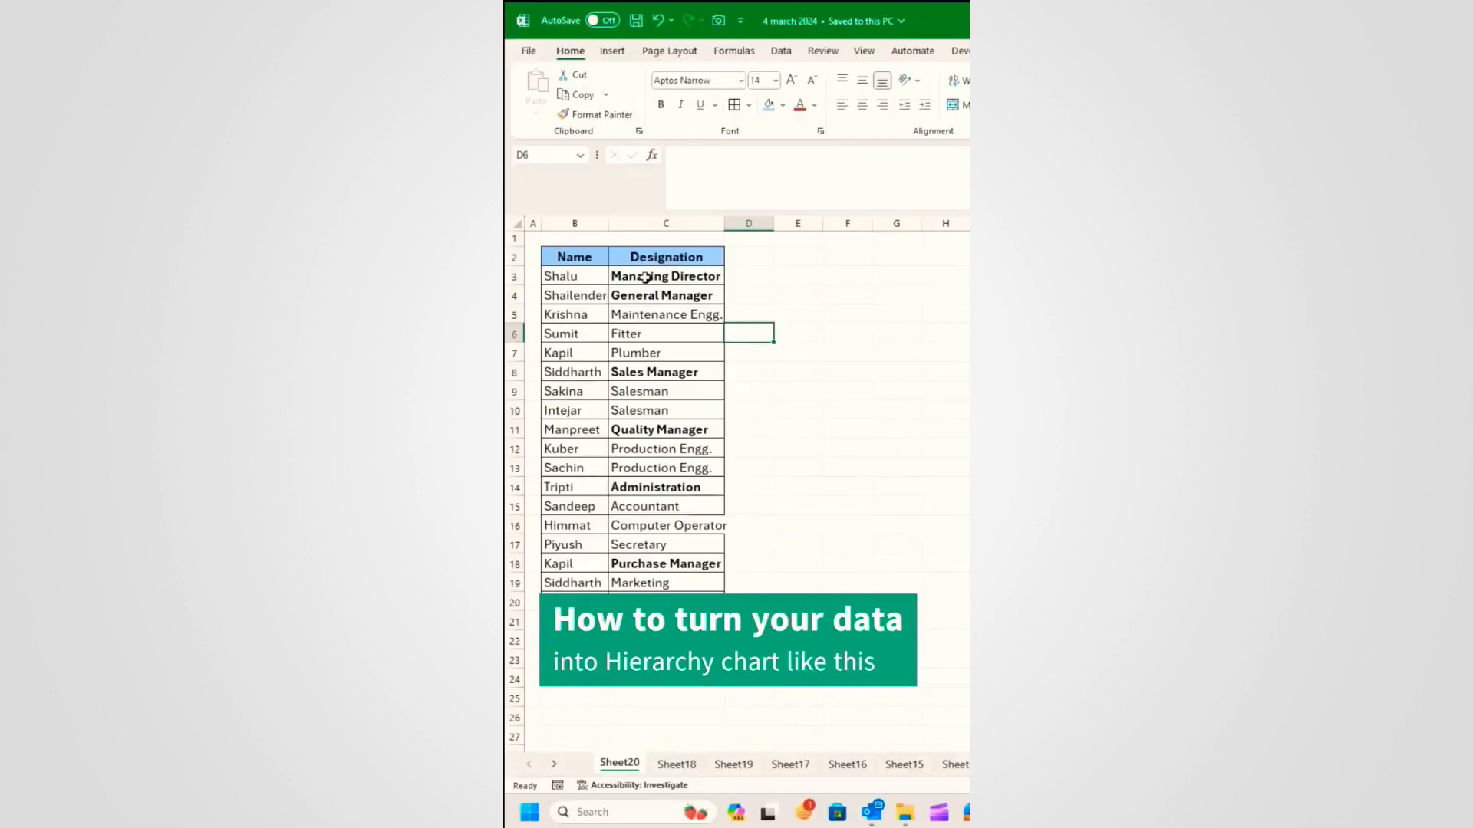
# Step: Copy the names in B3:B21
pyautogui.click(580, 276)
pyautogui.moveTo(580, 299); pyautogui.dragTo(574, 618)
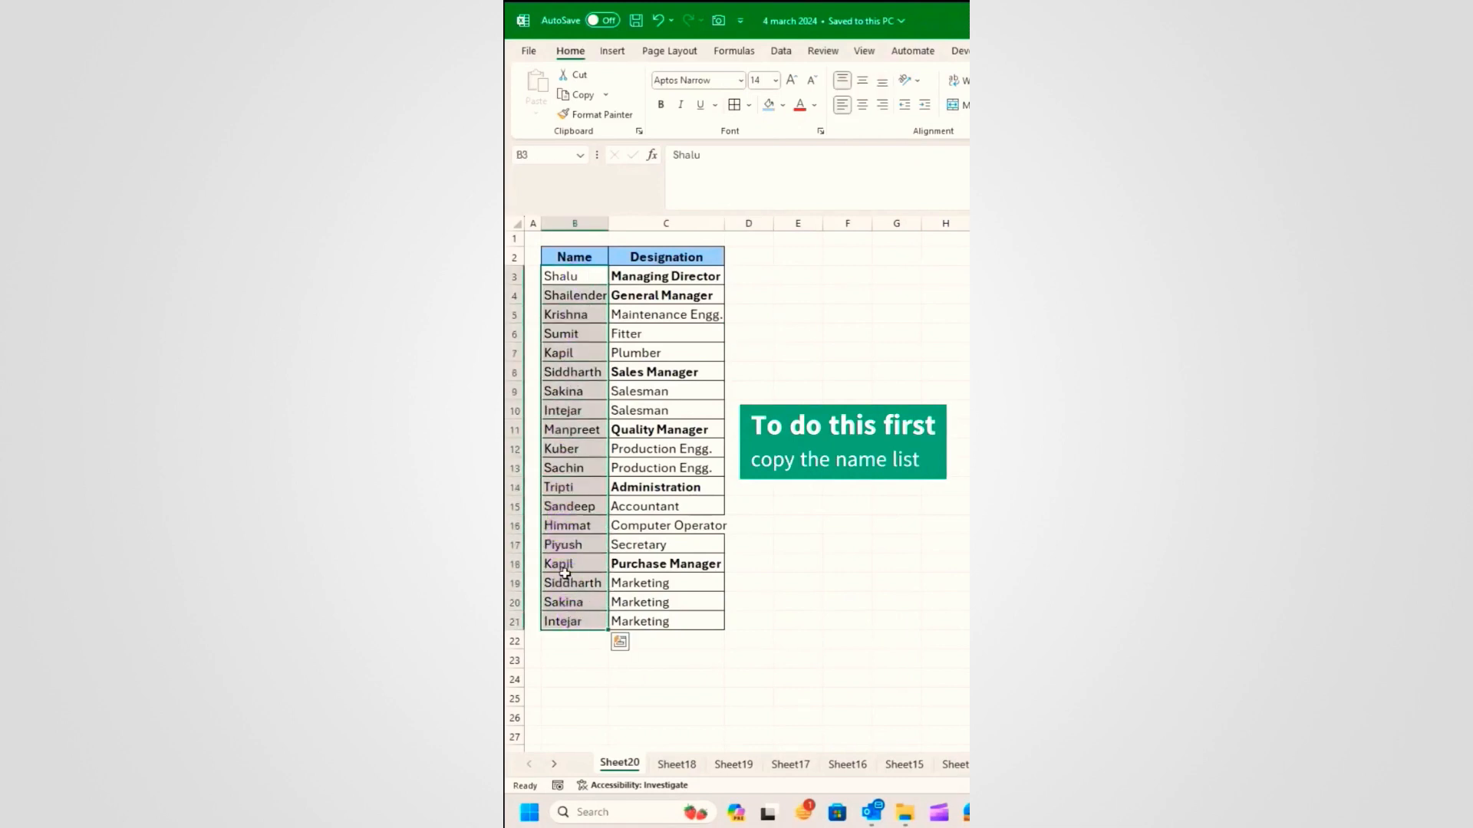
pyautogui.hotkey('ctrl', 'c')
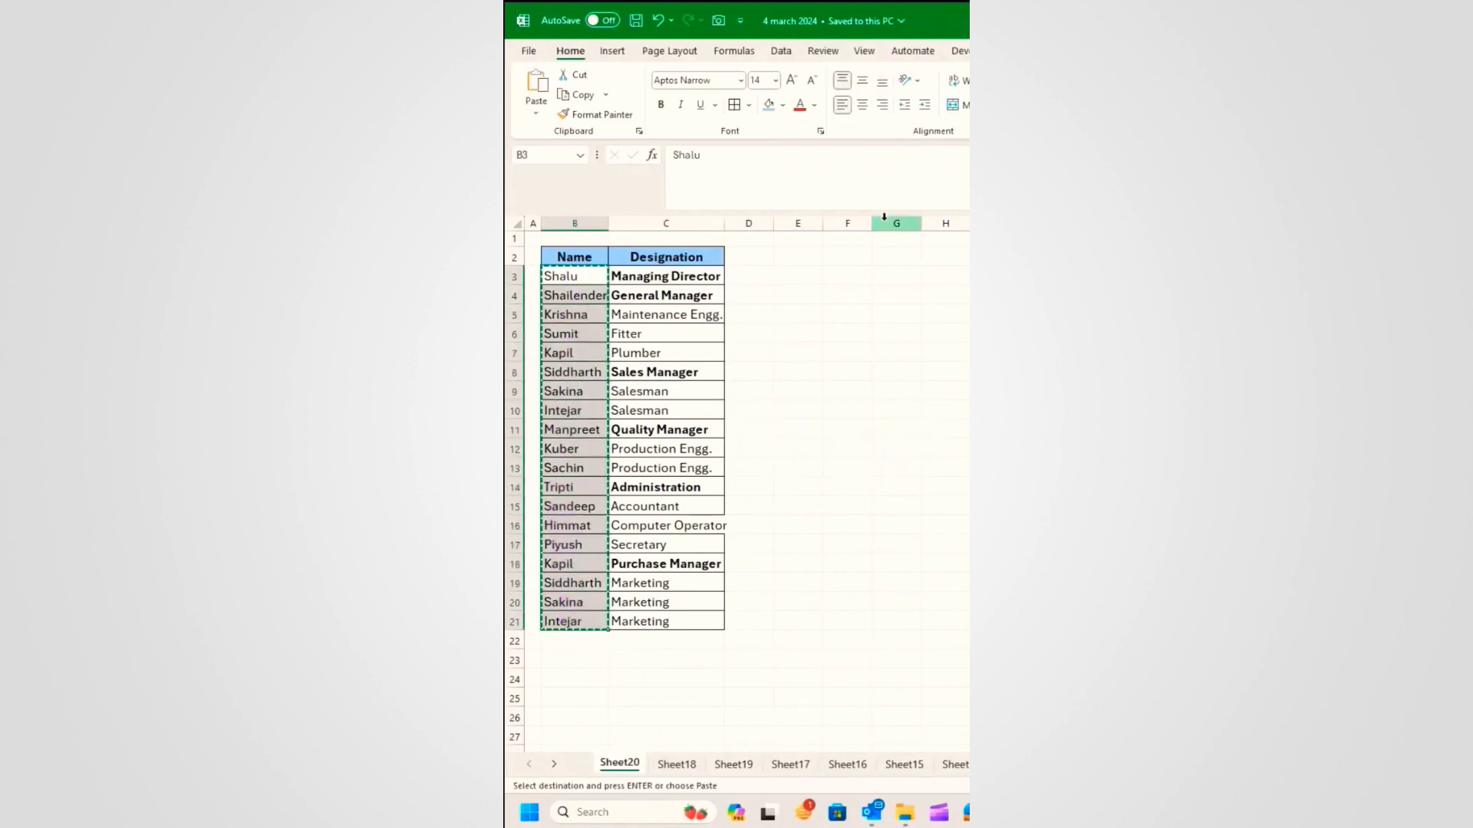
# Step: Insert a Hierarchy > Organization Chart SmartArt and select its placeholder text entries
pyautogui.click(608, 52)
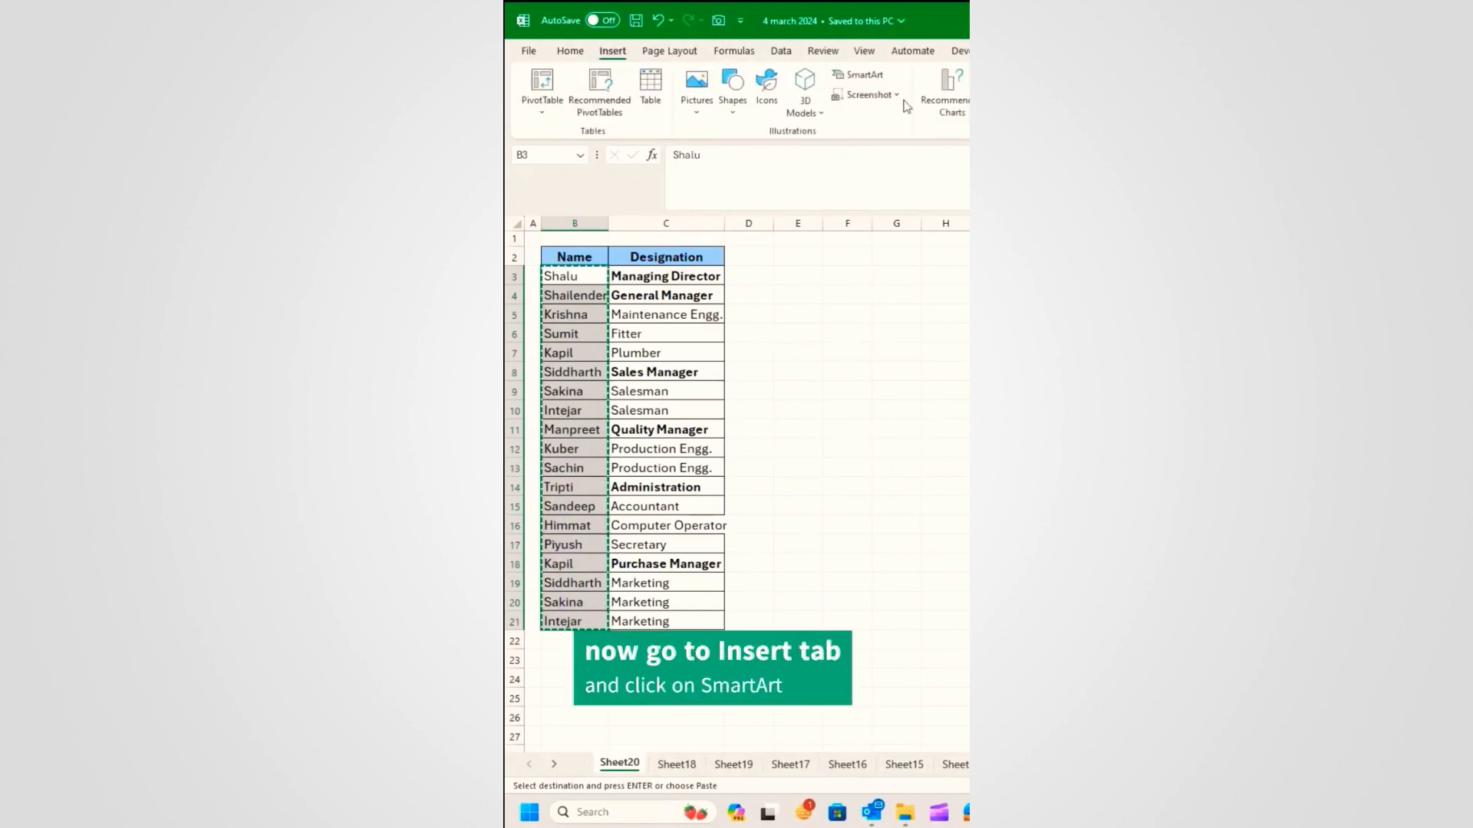
pyautogui.click(874, 76)
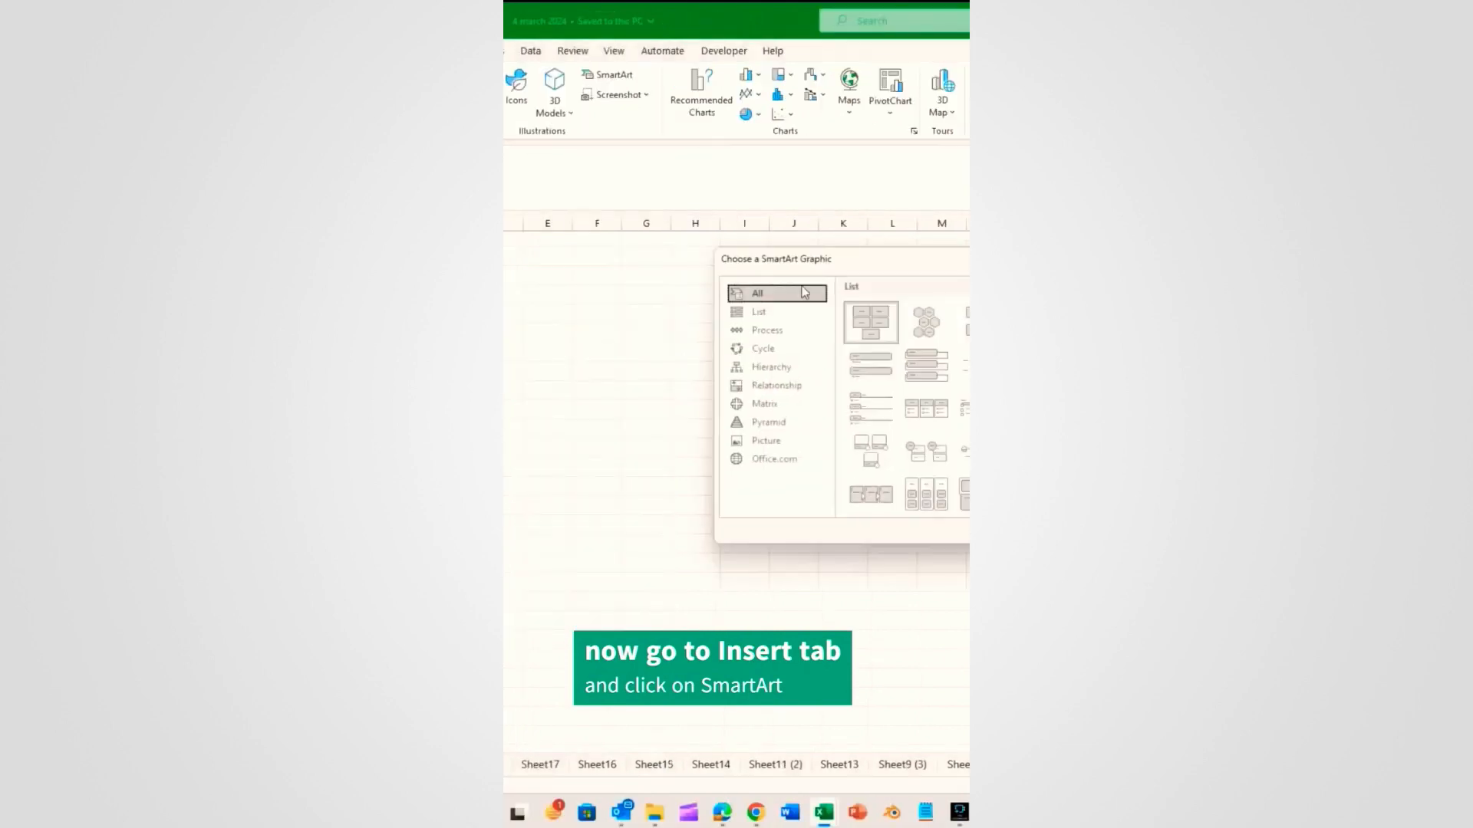
pyautogui.moveTo(921, 267); pyautogui.dragTo(714, 324)
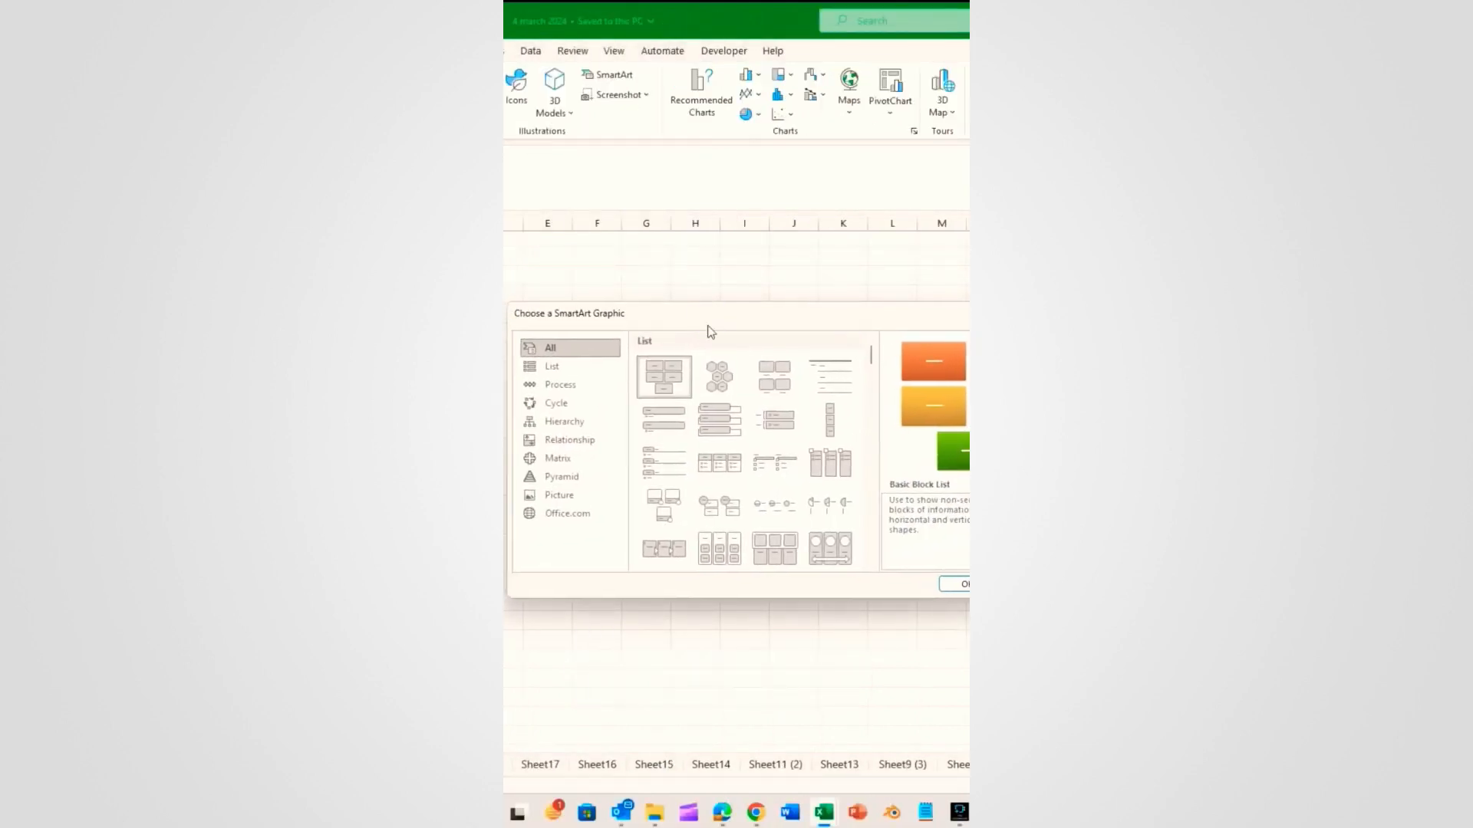
pyautogui.click(564, 421)
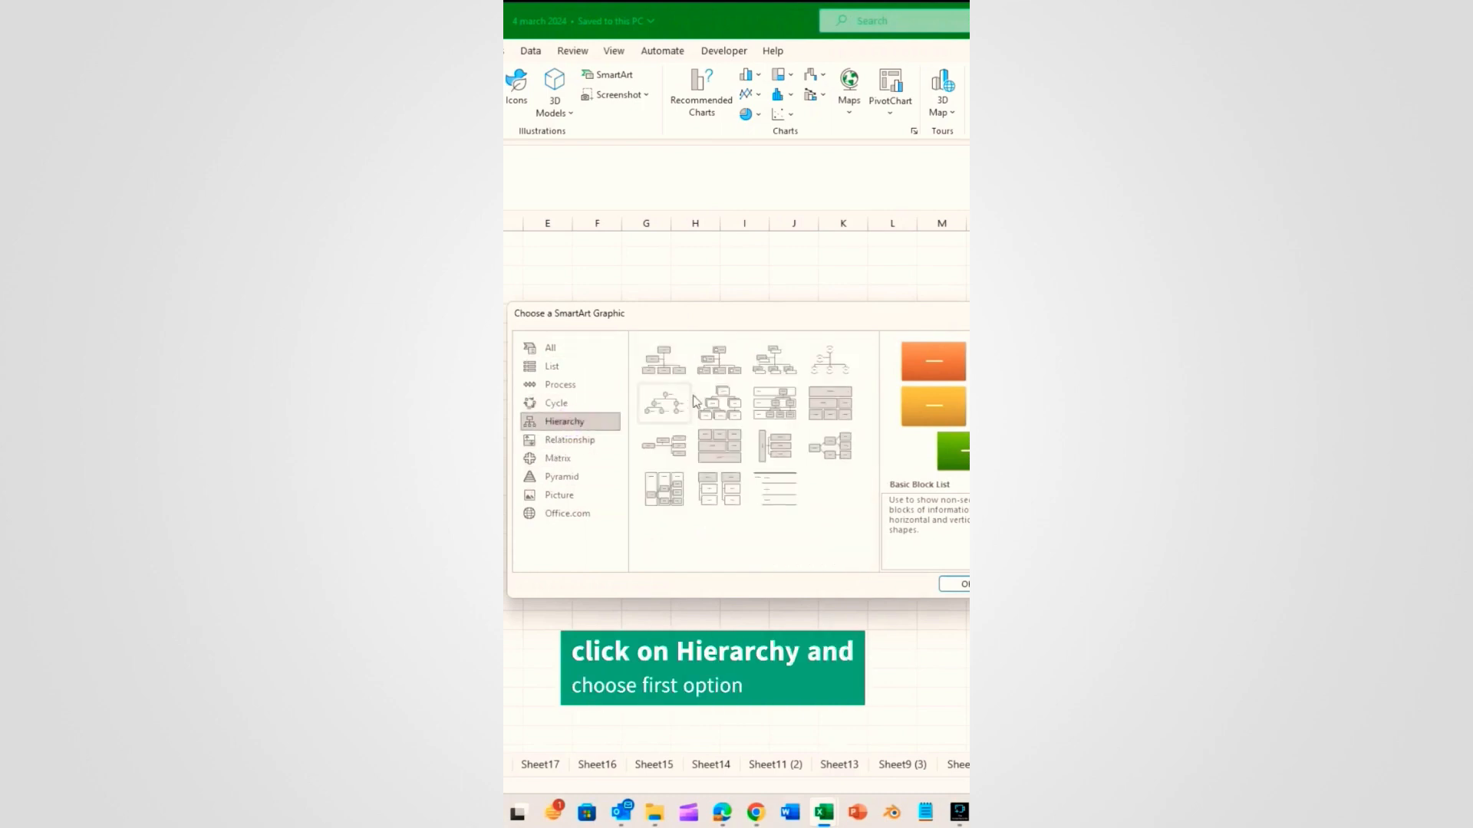
pyautogui.click(663, 359)
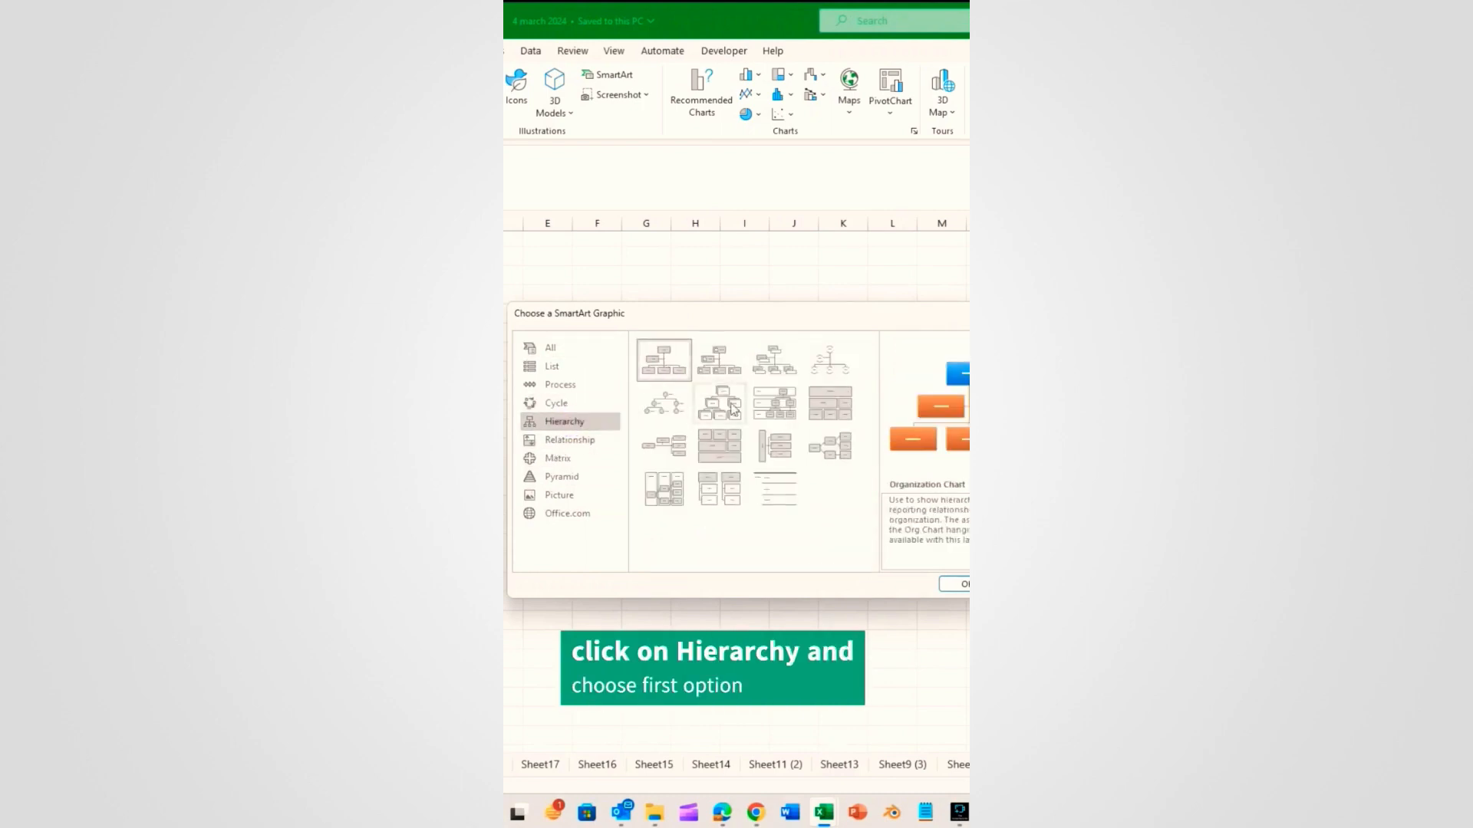
pyautogui.click(960, 590)
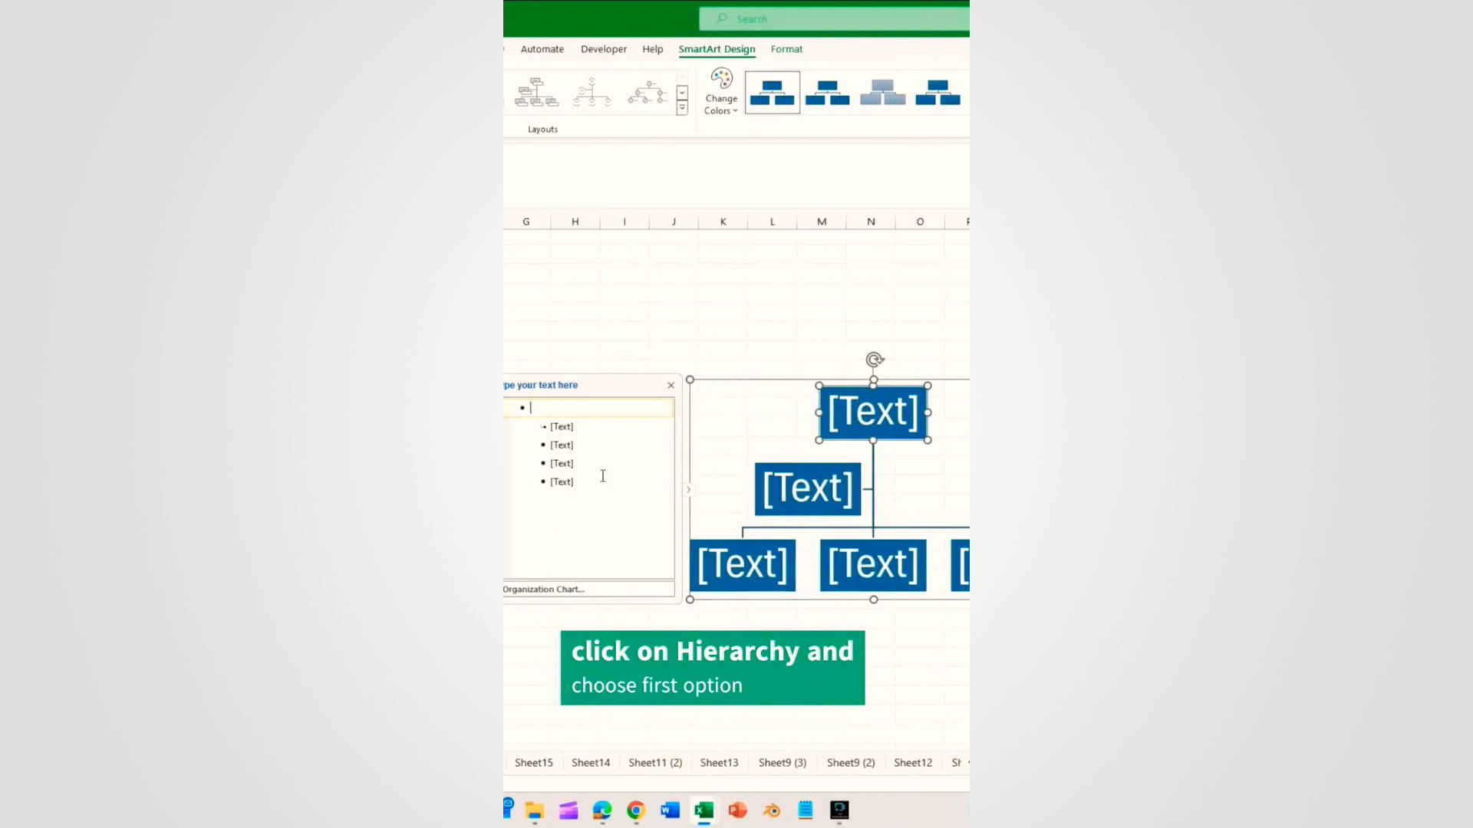
pyautogui.moveTo(603, 476); pyautogui.dragTo(534, 407)
# Step: Replace the org chart's placeholder entries with the copied names
pyautogui.press('Delete')
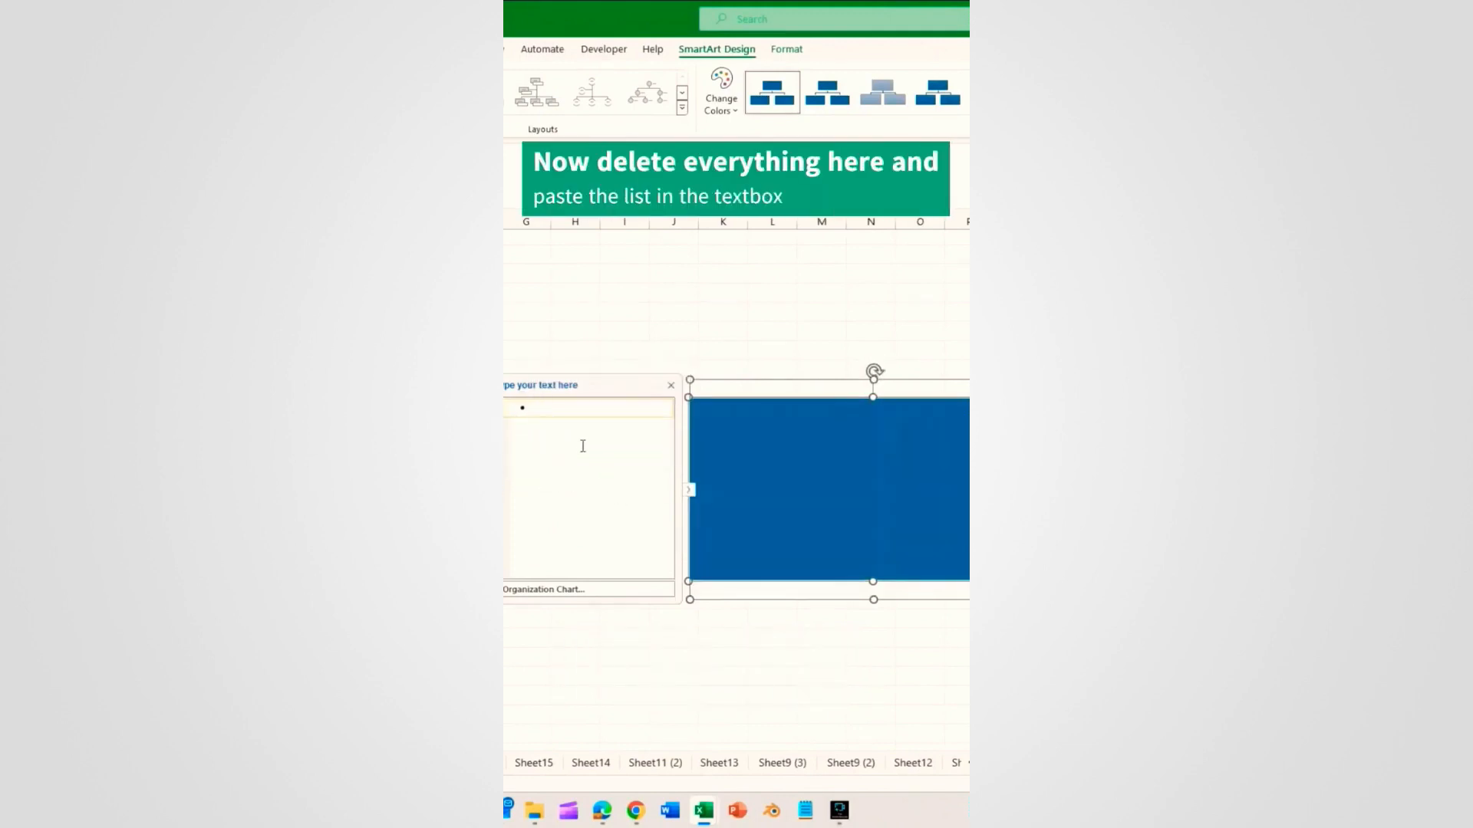
pyautogui.hotkey('ctrl', 'v')
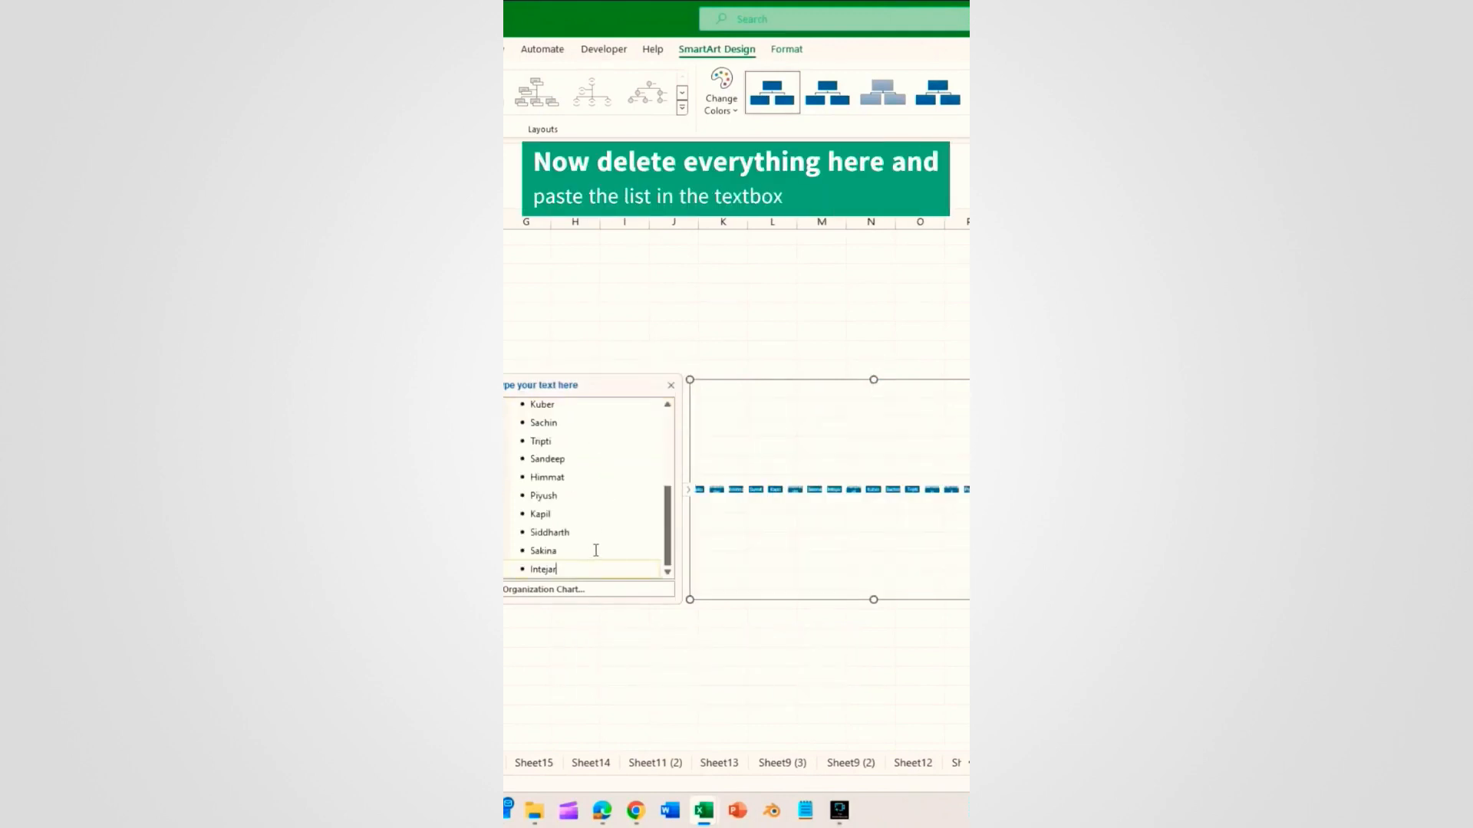
pyautogui.scroll(5, 606, 529)
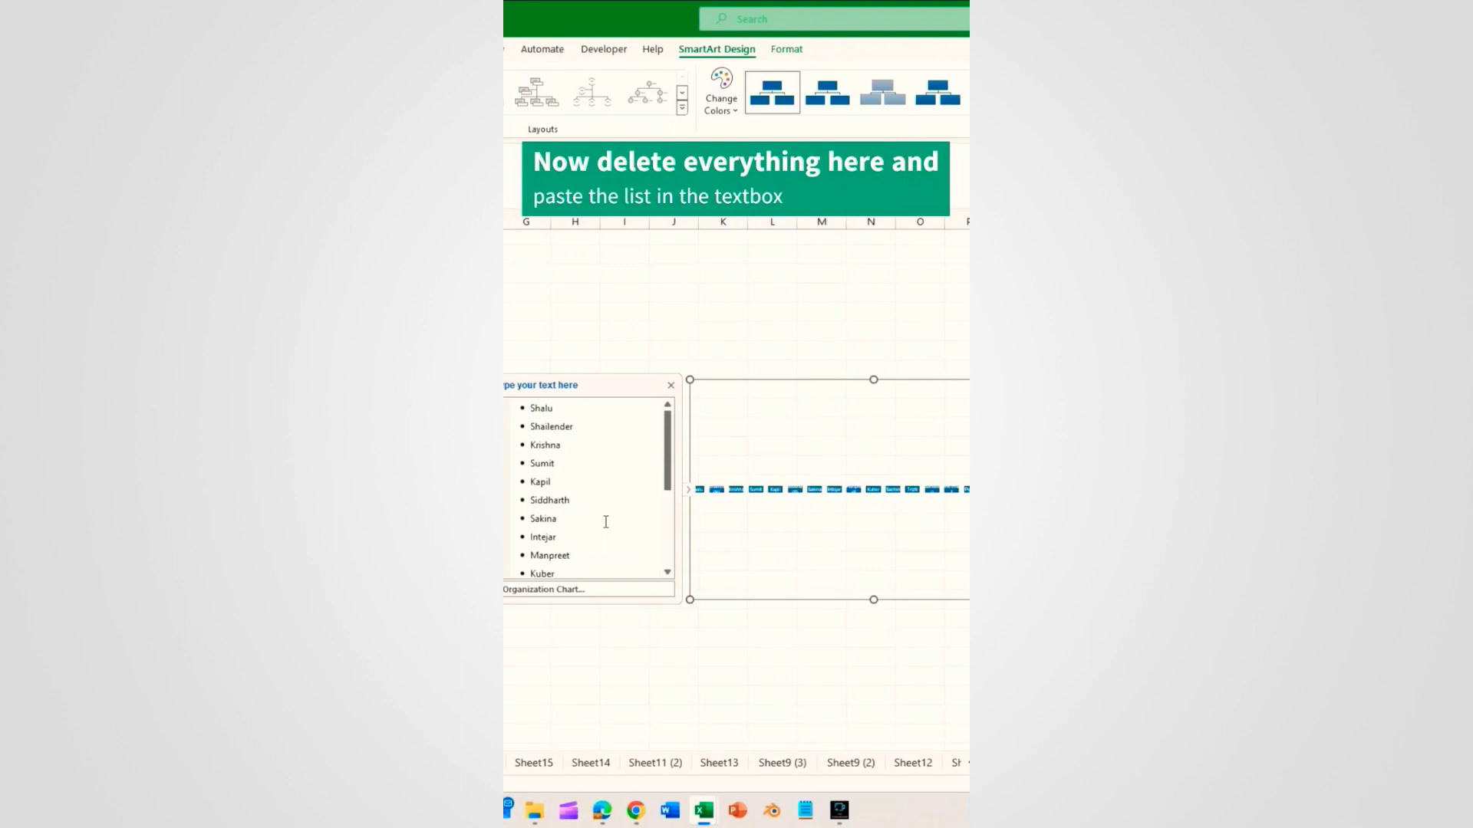
# Step: Keep the top name at level one and indent the first manager and their two-person team
pyautogui.click(531, 411)
pyautogui.click(528, 428)
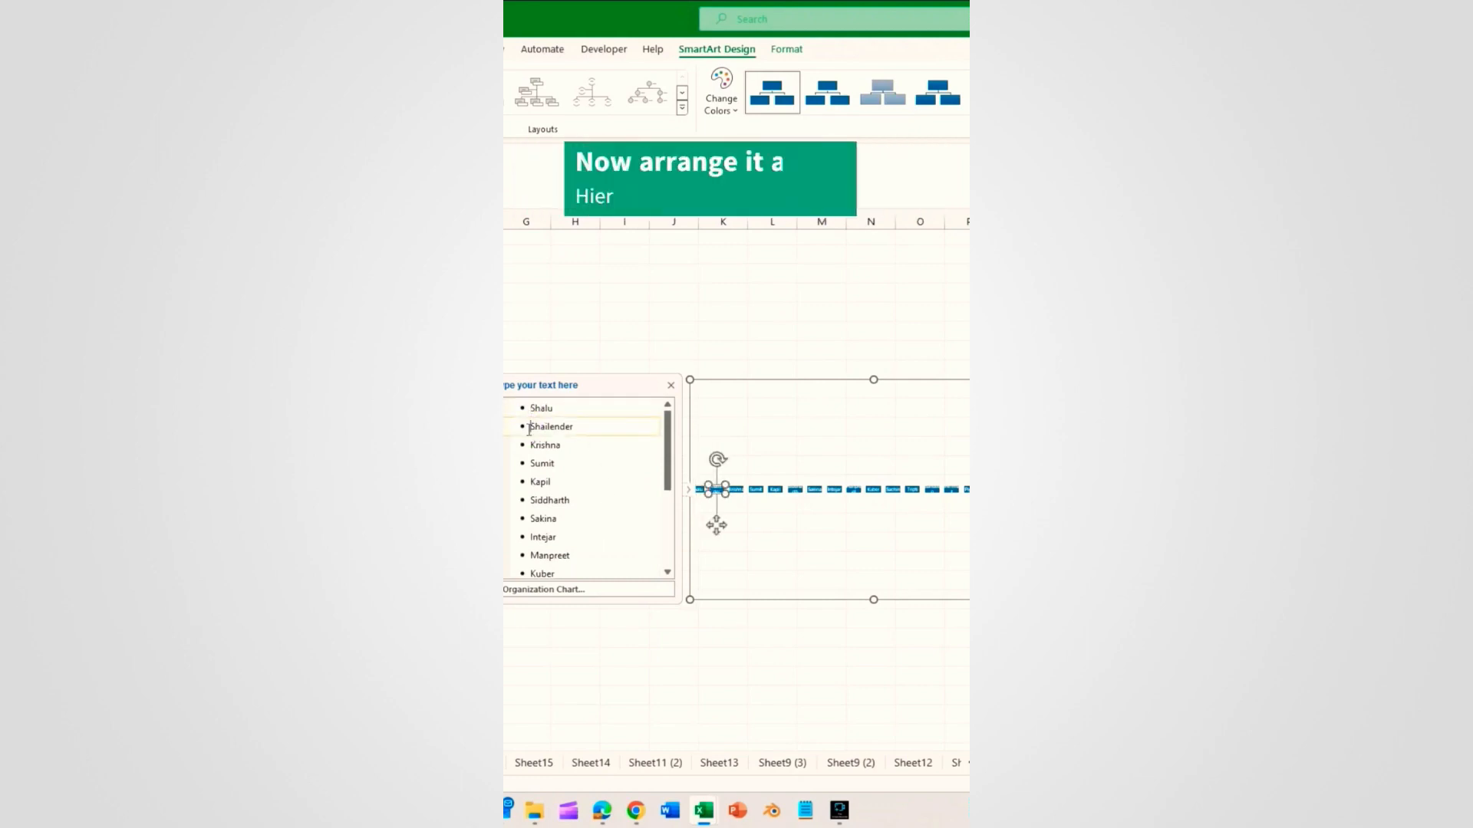
pyautogui.press('Tab')
pyautogui.click(531, 446)
pyautogui.press('Tab')
pyautogui.press('Tab')
pyautogui.click(531, 465)
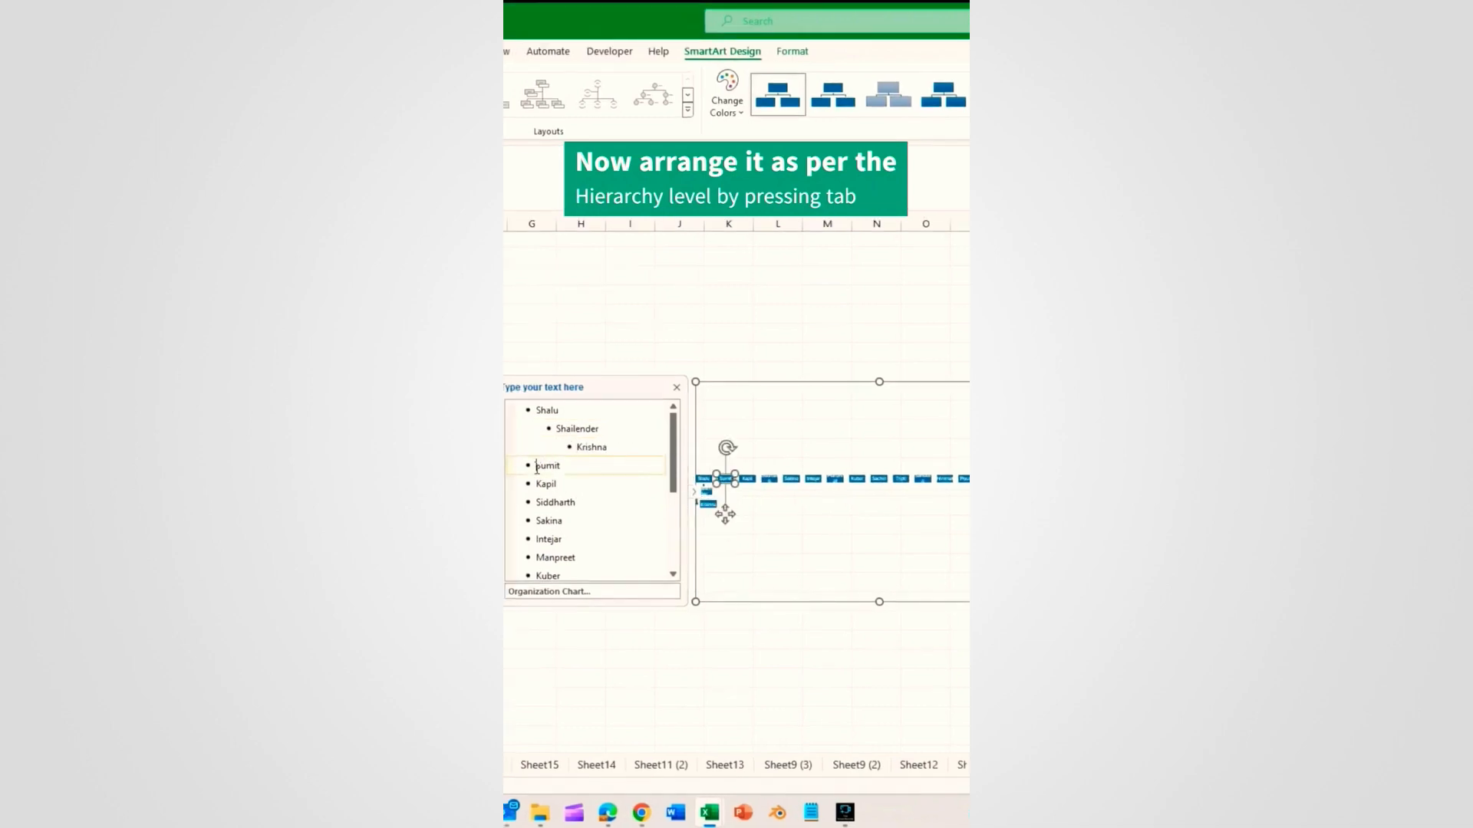
pyautogui.click(568, 447)
pyautogui.moveTo(566, 488); pyautogui.dragTo(536, 485)
pyautogui.press('Tab')
pyautogui.press('Tab')
pyautogui.click(535, 505)
# Step: Indent the remaining managers and their teams, with three names in the last team
pyautogui.press('Tab')
pyautogui.scroll(-1, 557, 529)
pyautogui.press('Tab')
pyautogui.press('Tab')
pyautogui.click(555, 521)
pyautogui.press('Tab')
pyautogui.moveTo(560, 557); pyautogui.dragTo(535, 483)
pyautogui.press('Tab')
pyautogui.press('Tab')
pyautogui.scroll(-2, 624, 536)
pyautogui.click(576, 467)
pyautogui.press('Tab')
pyautogui.press('Tab')
pyautogui.press('Tab')
pyautogui.click(546, 517)
pyautogui.press('Tab')
pyautogui.moveTo(536, 537); pyautogui.dragTo(626, 575)
pyautogui.press('Tab')
pyautogui.press('Tab')
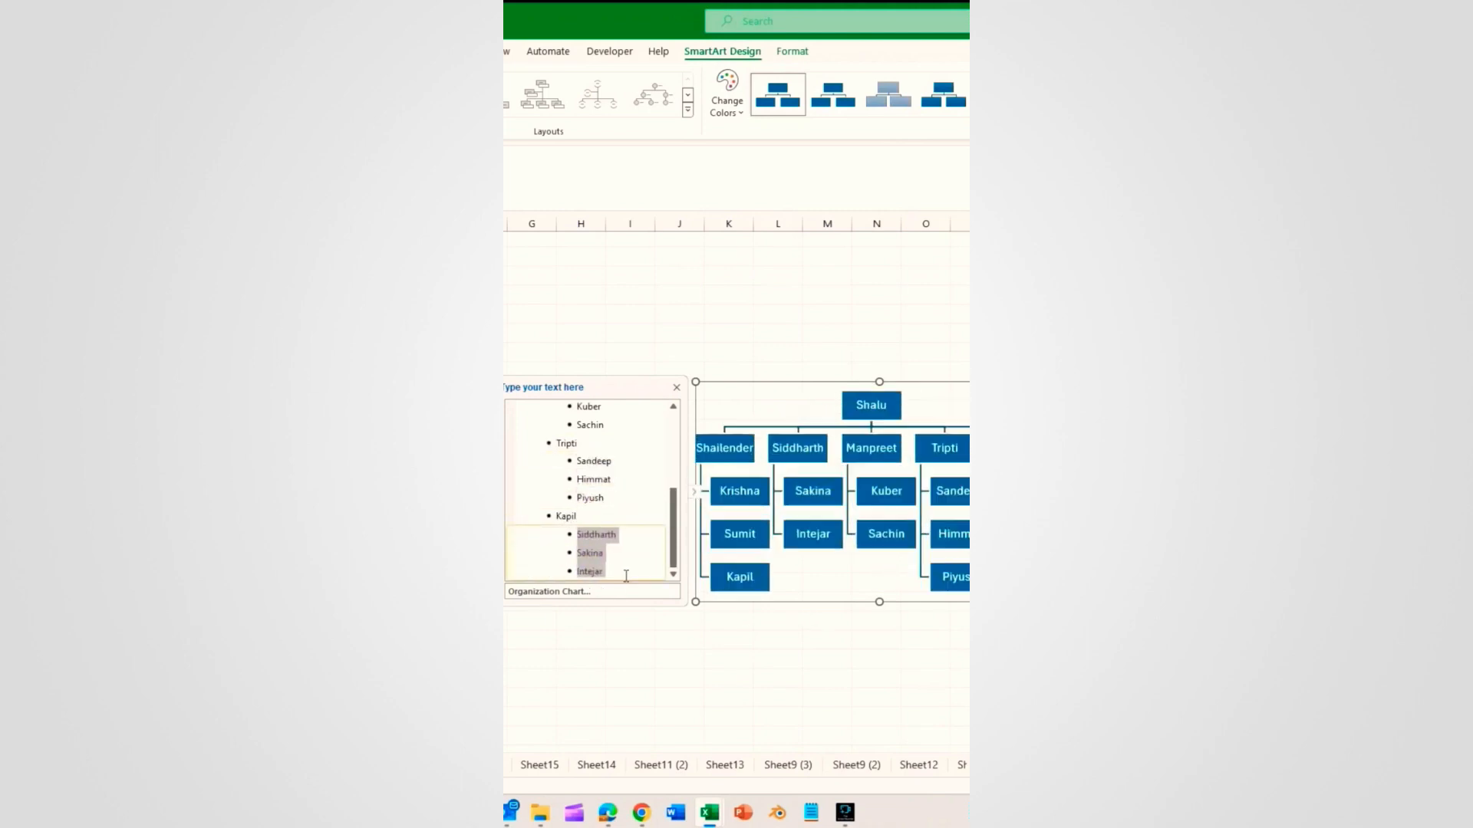
# Step: Move the organization chart up beside the table and deselect it
pyautogui.click(760, 620)
pyautogui.moveTo(944, 383); pyautogui.dragTo(665, 275)
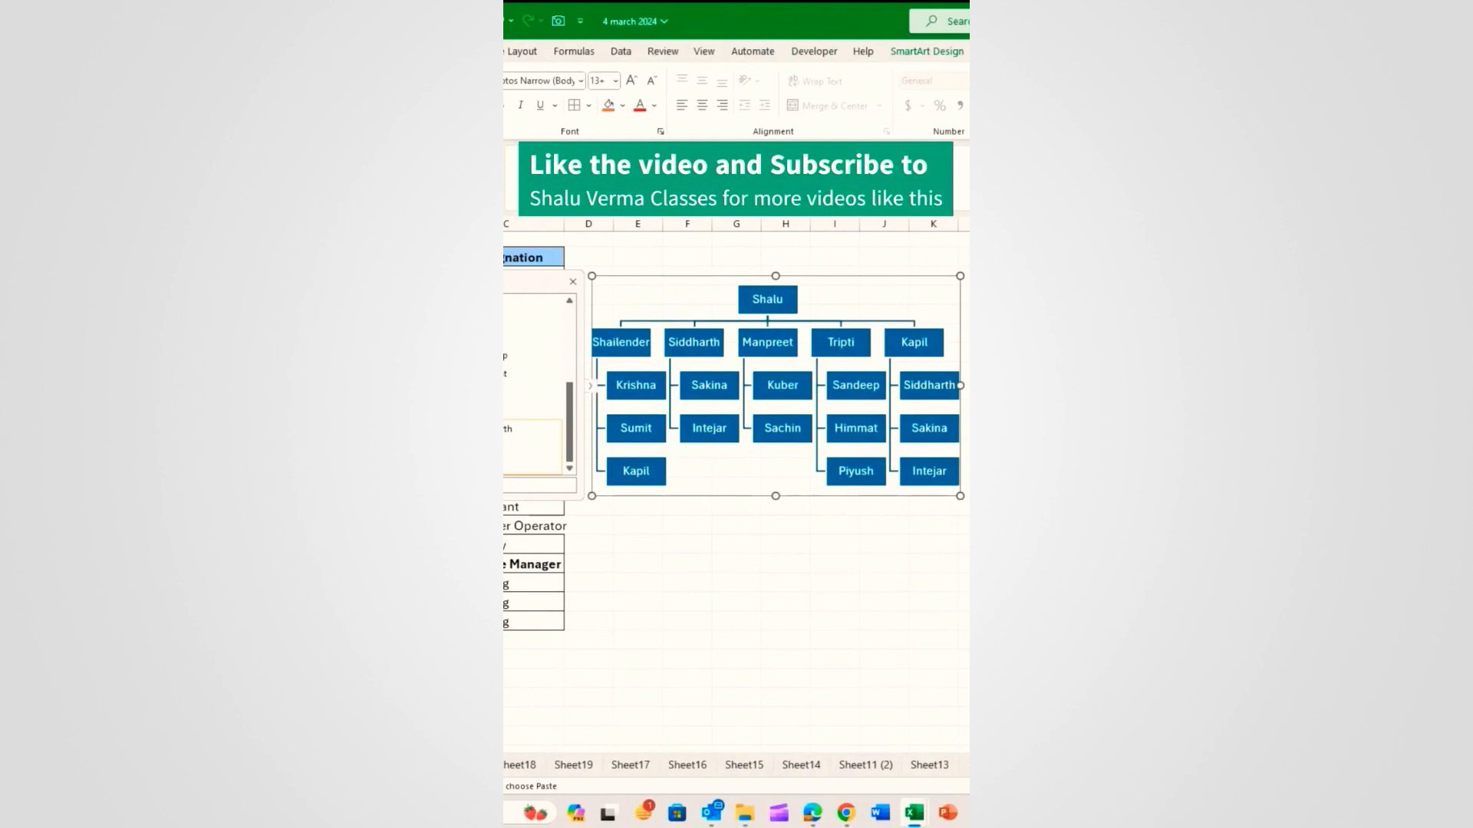
pyautogui.press('Escape')
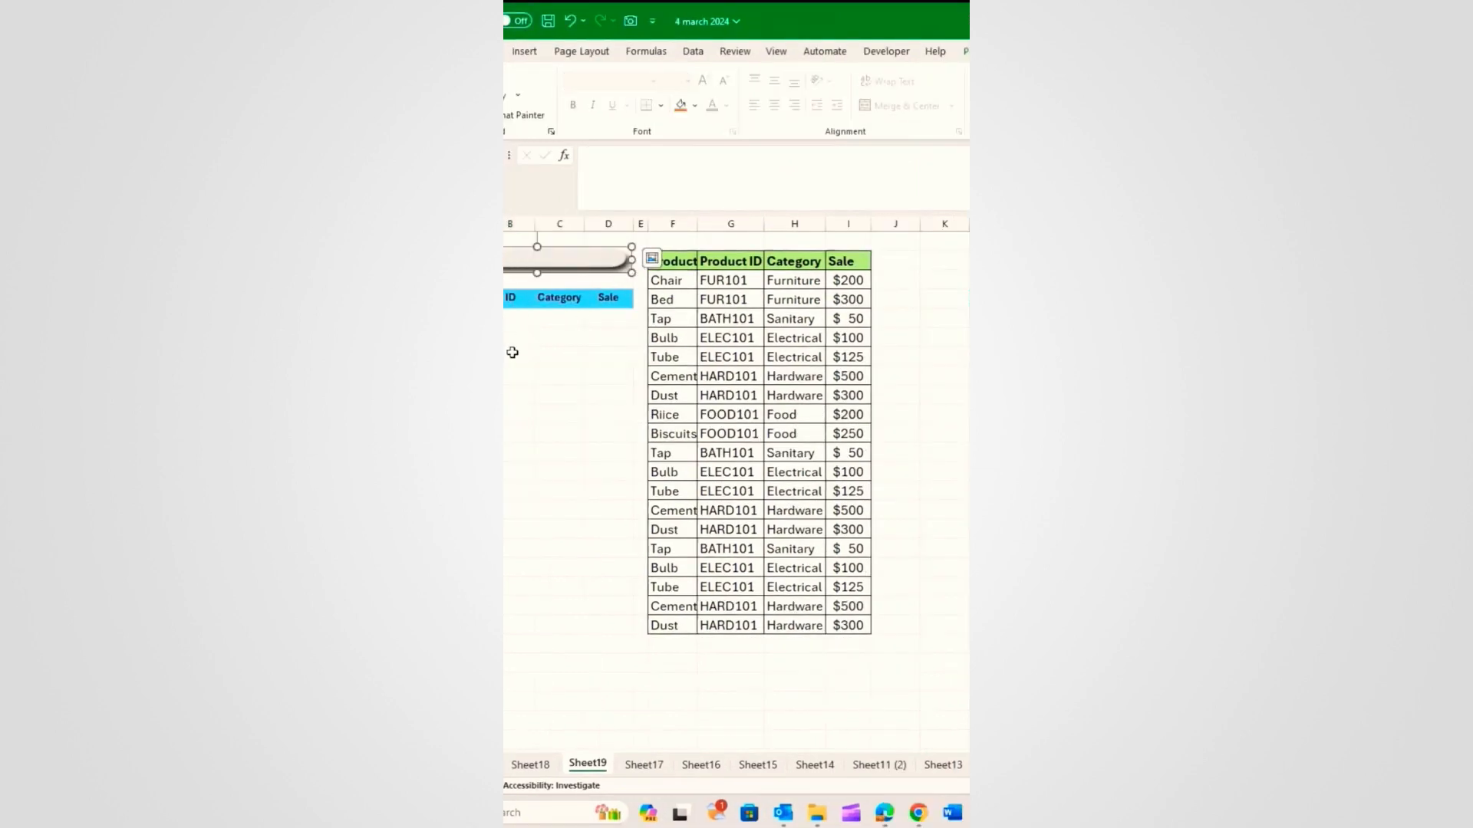
# Step: Draw an ActiveX text box across B2:D2 from the Developer tab
pyautogui.click(886, 51)
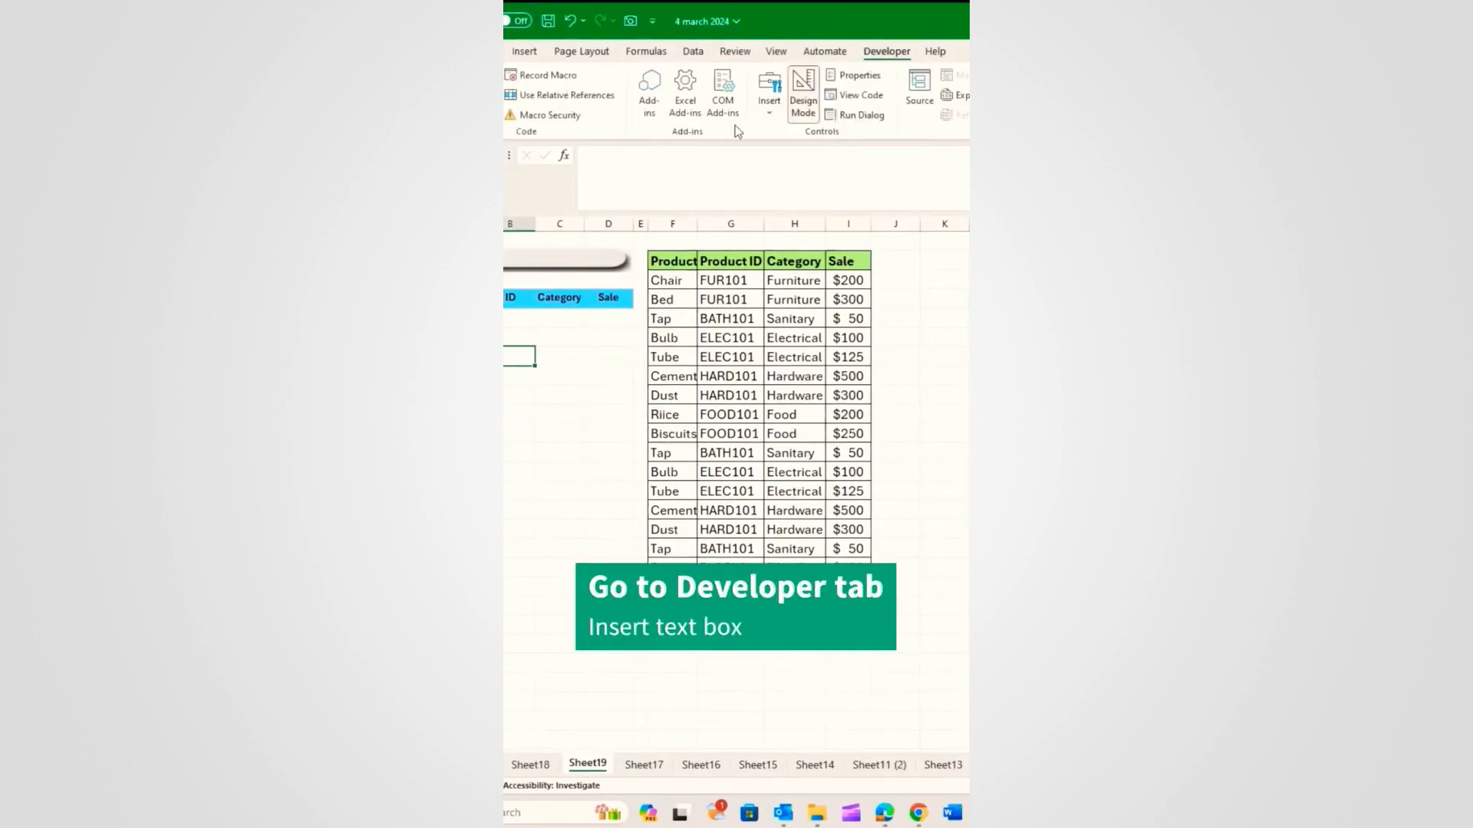
pyautogui.click(769, 100)
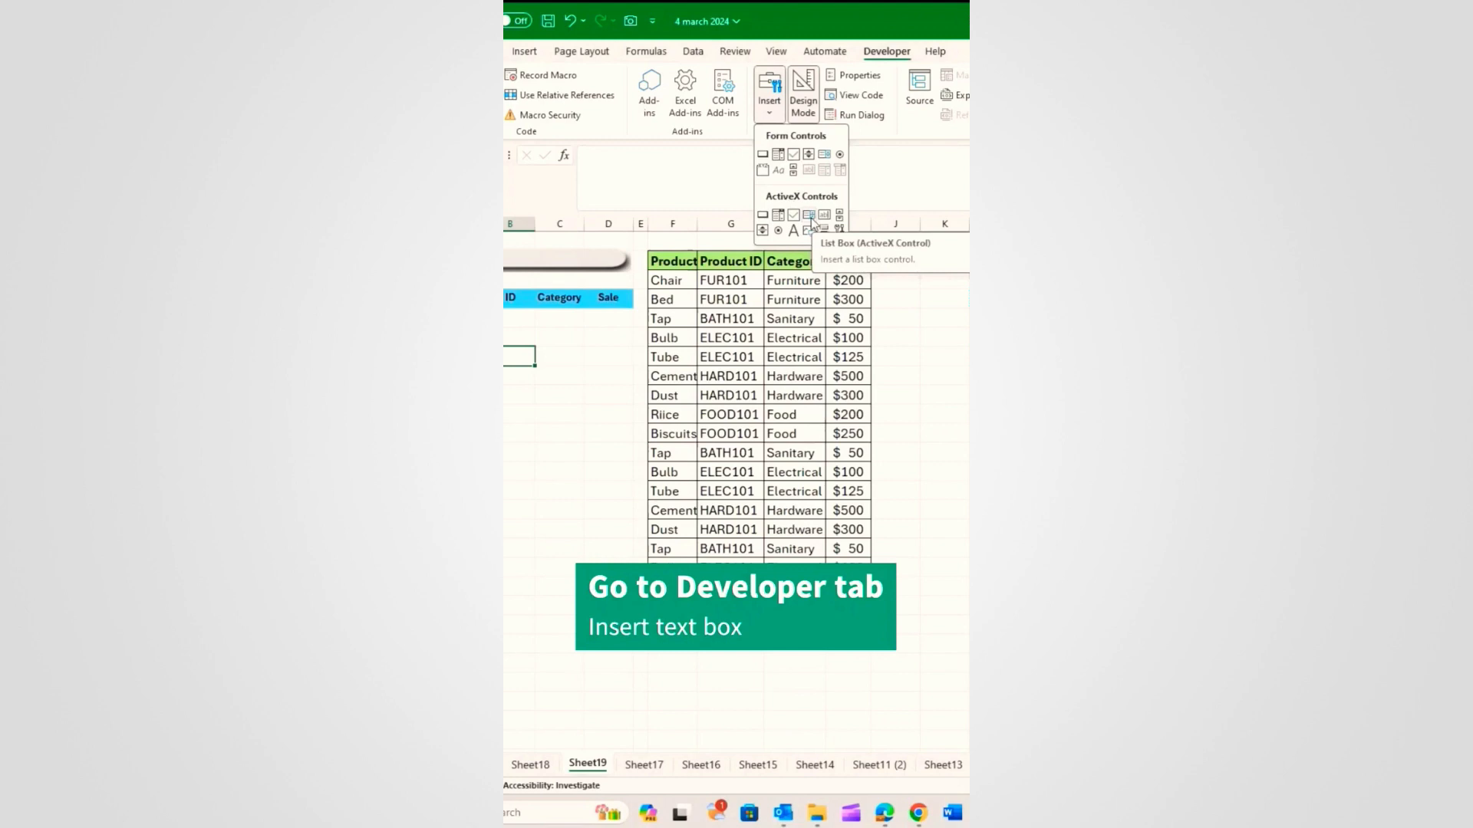
pyautogui.click(824, 215)
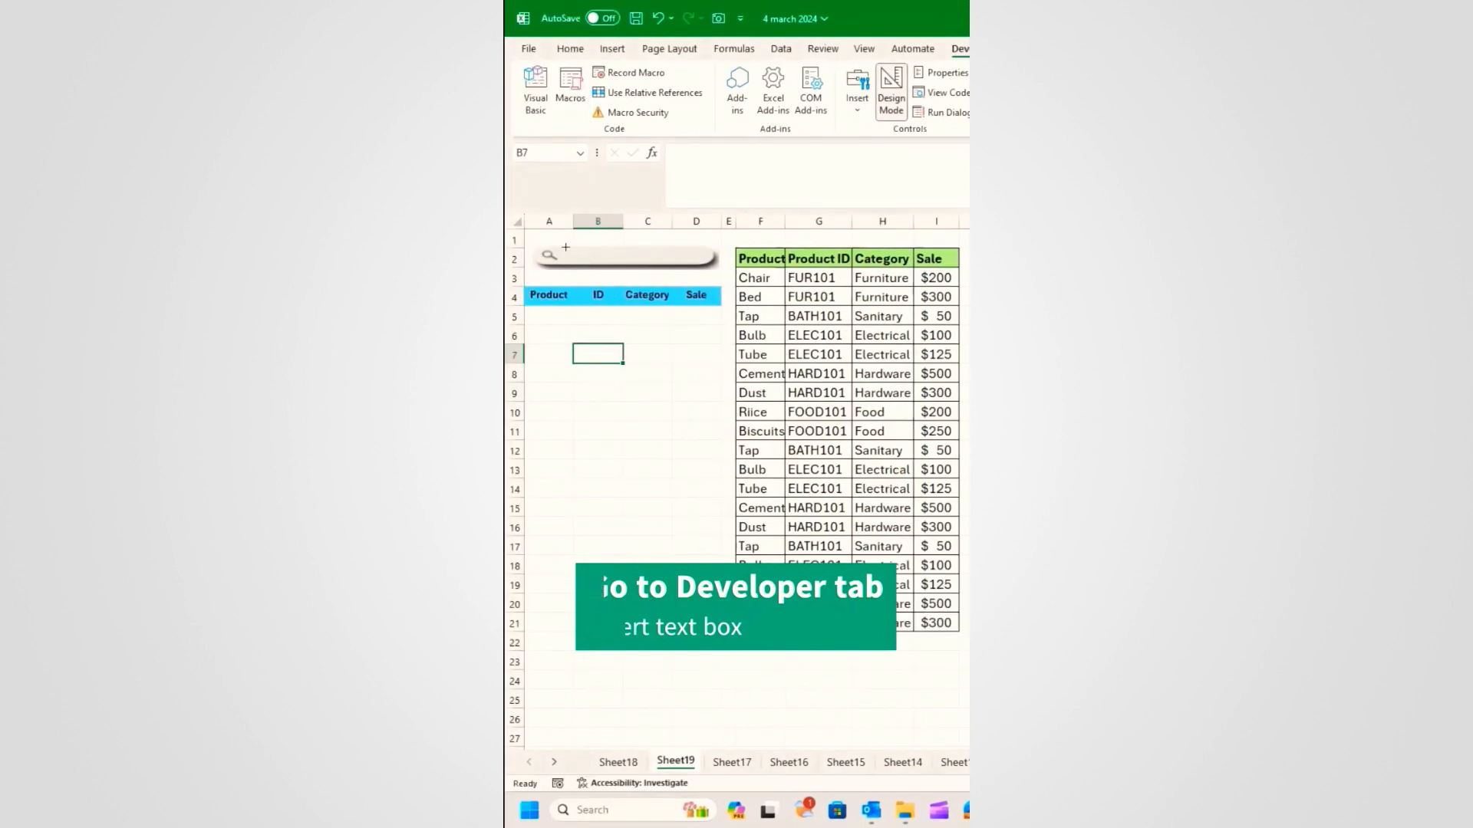
pyautogui.moveTo(565, 247); pyautogui.dragTo(703, 263)
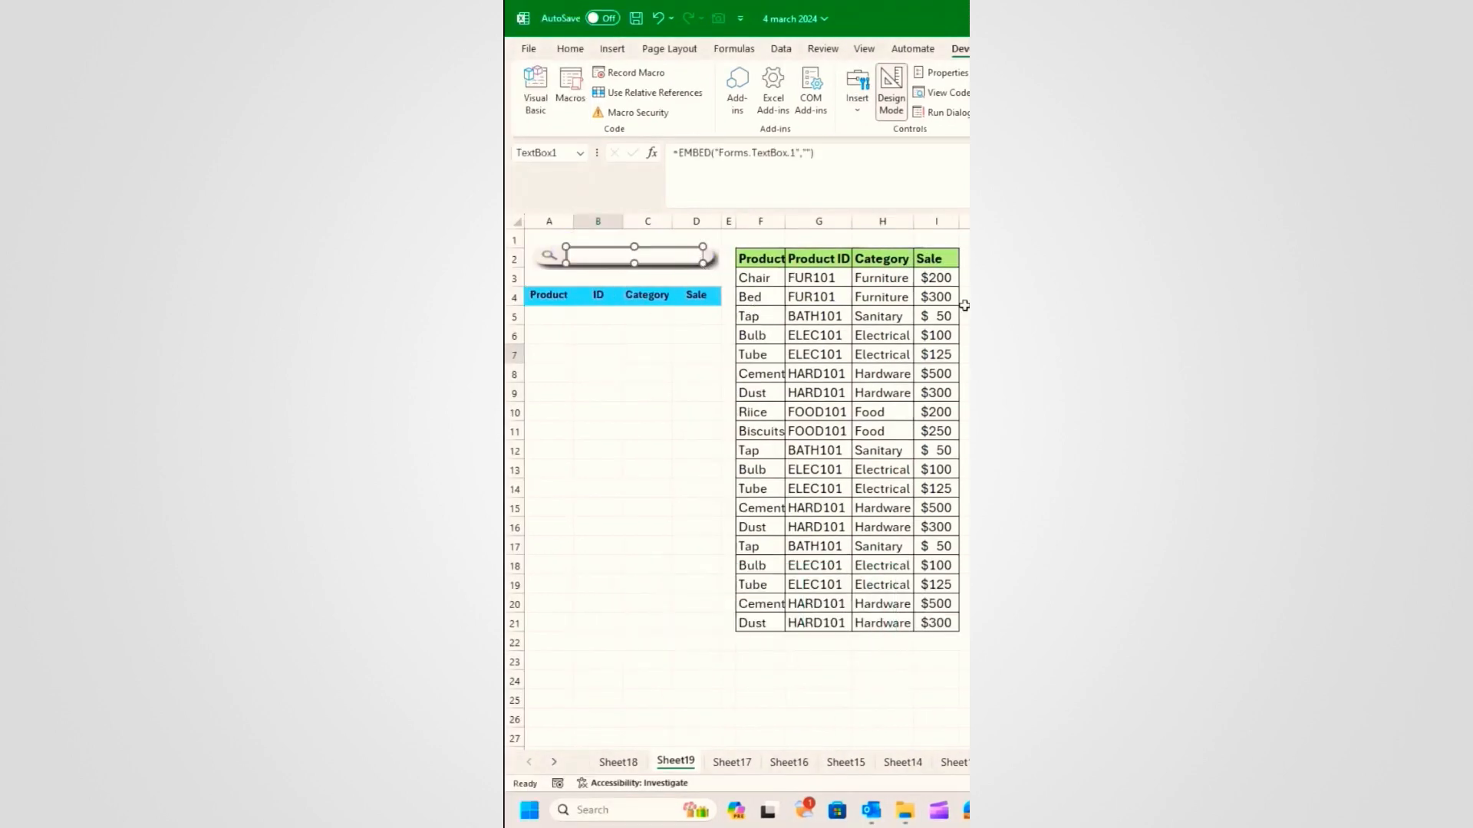
# Step: Set the text box's LinkedCell property to B2 and turn off Design Mode
pyautogui.rightClick(652, 254)
pyautogui.click(671, 332)
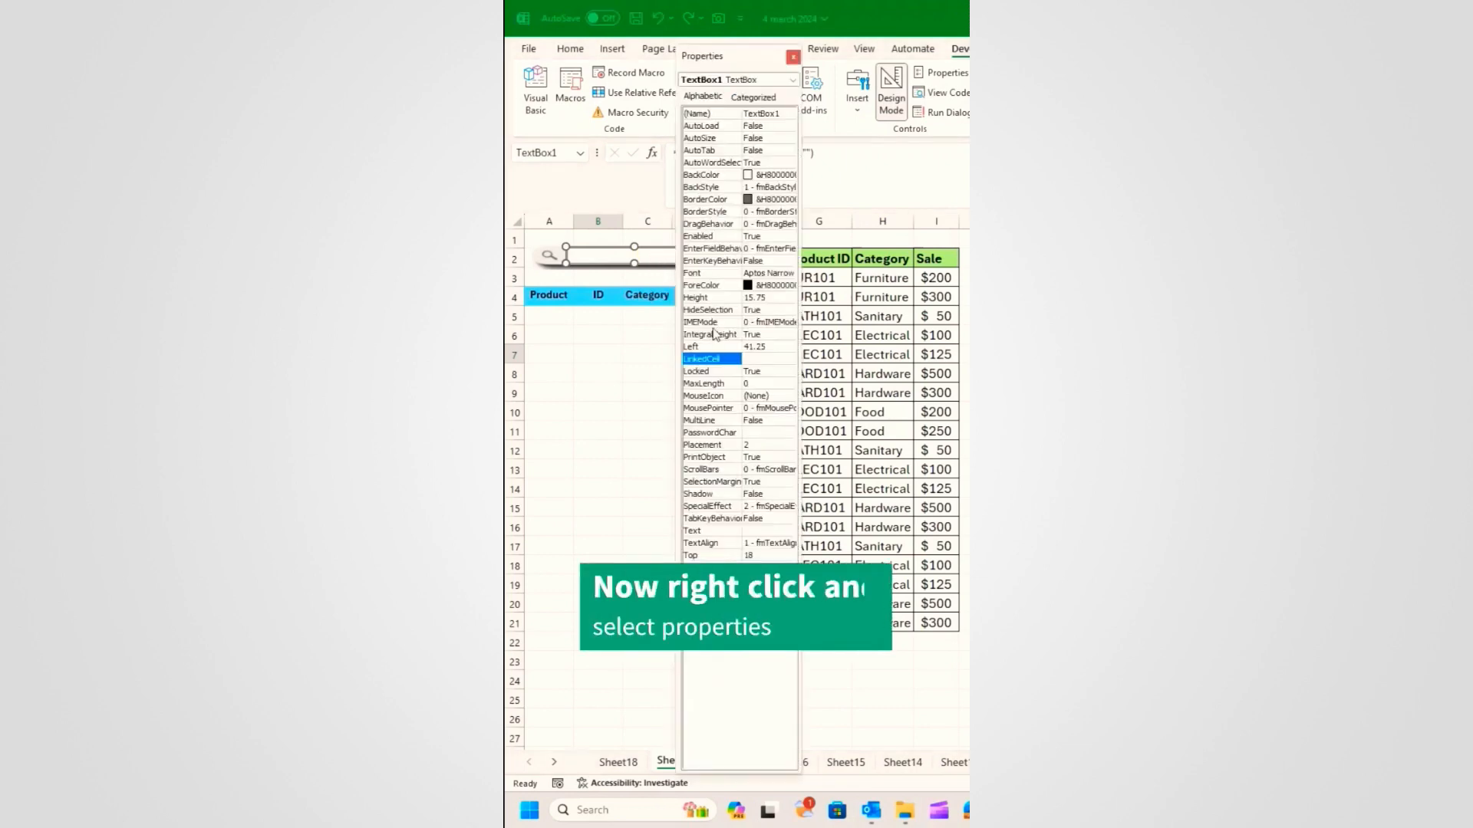
pyautogui.moveTo(740, 60); pyautogui.dragTo(606, 51)
pyautogui.click(621, 355)
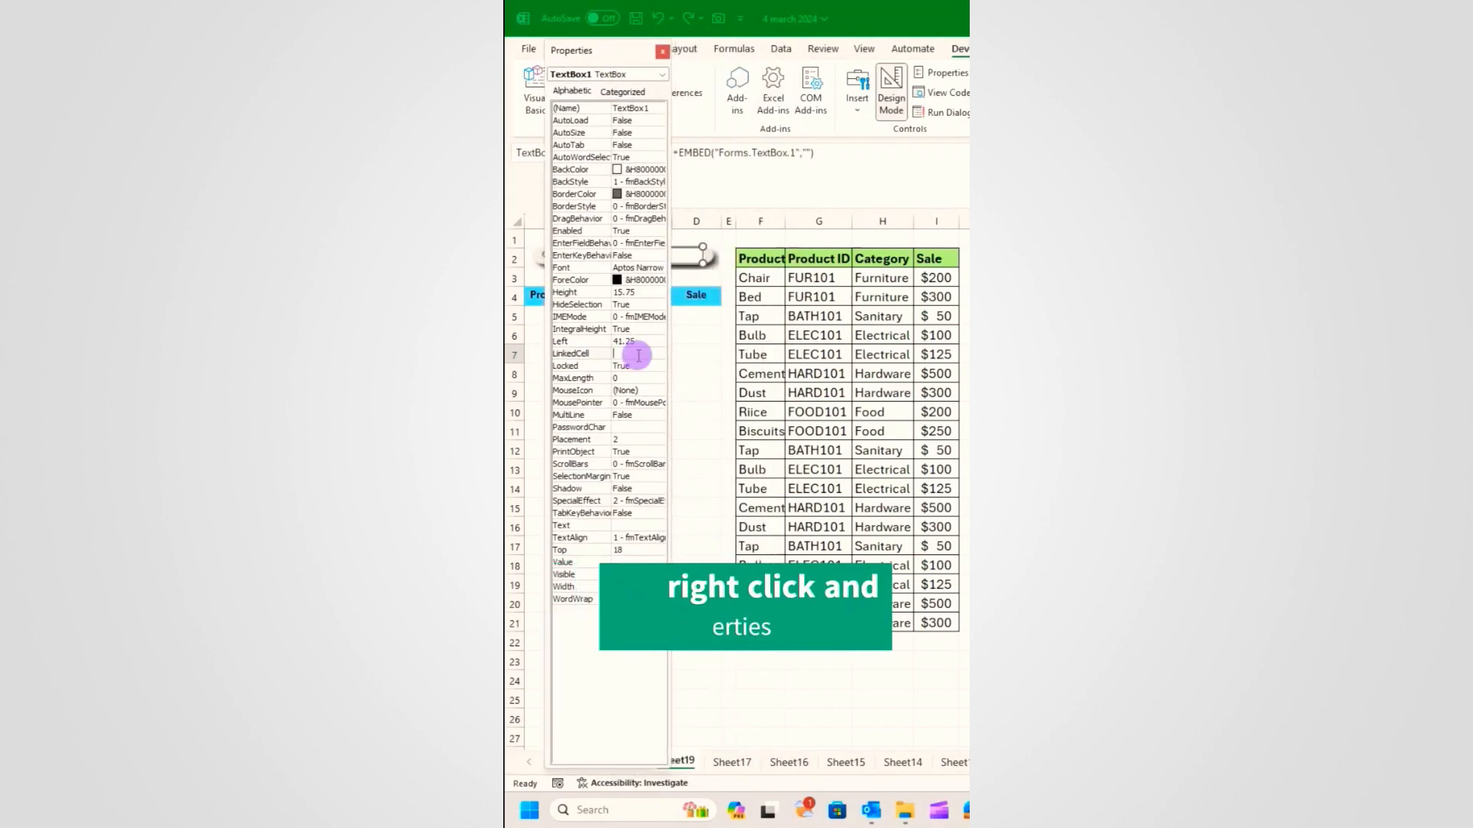
pyautogui.press('Return')
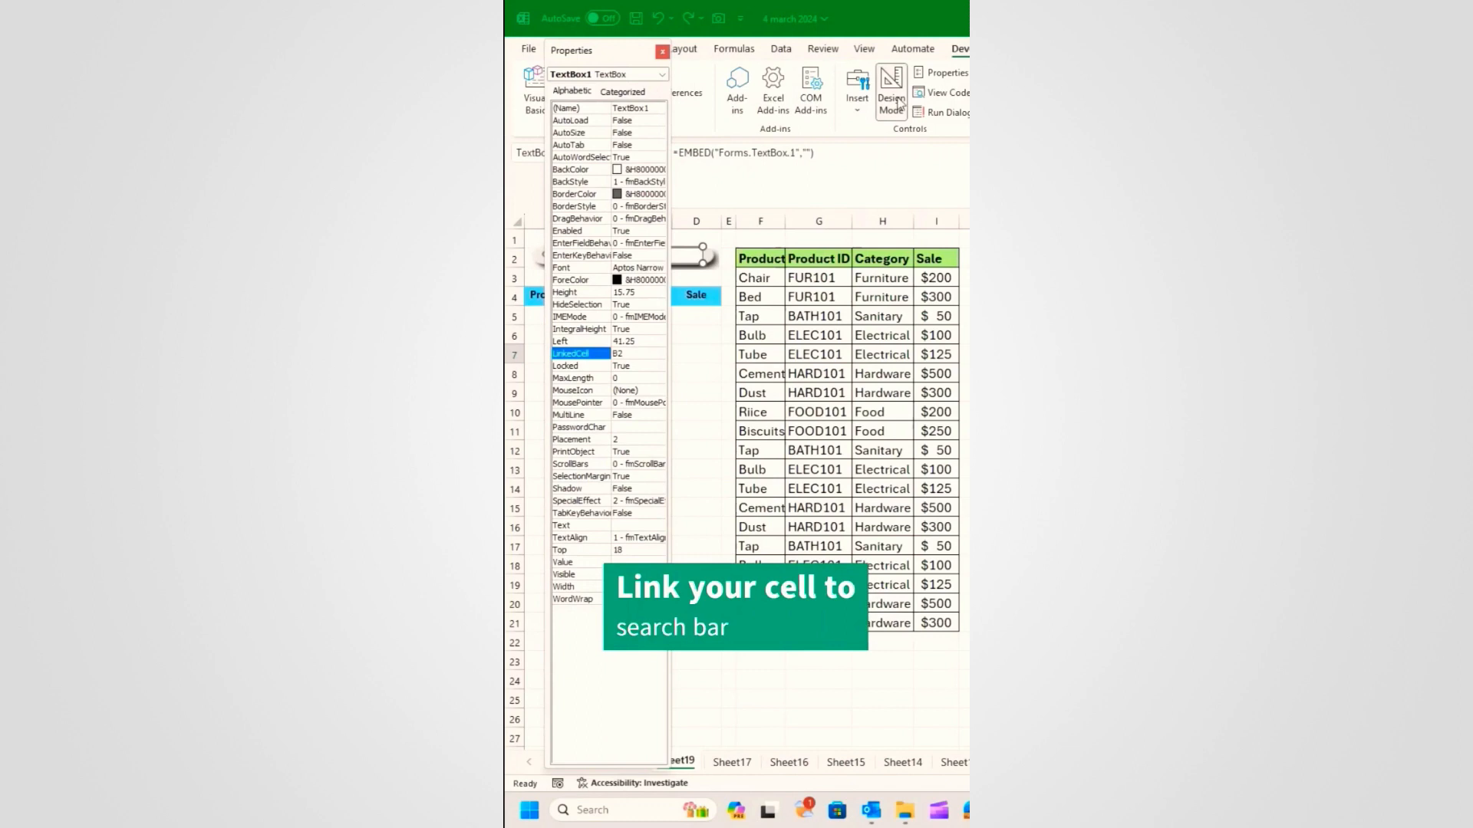
pyautogui.click(662, 52)
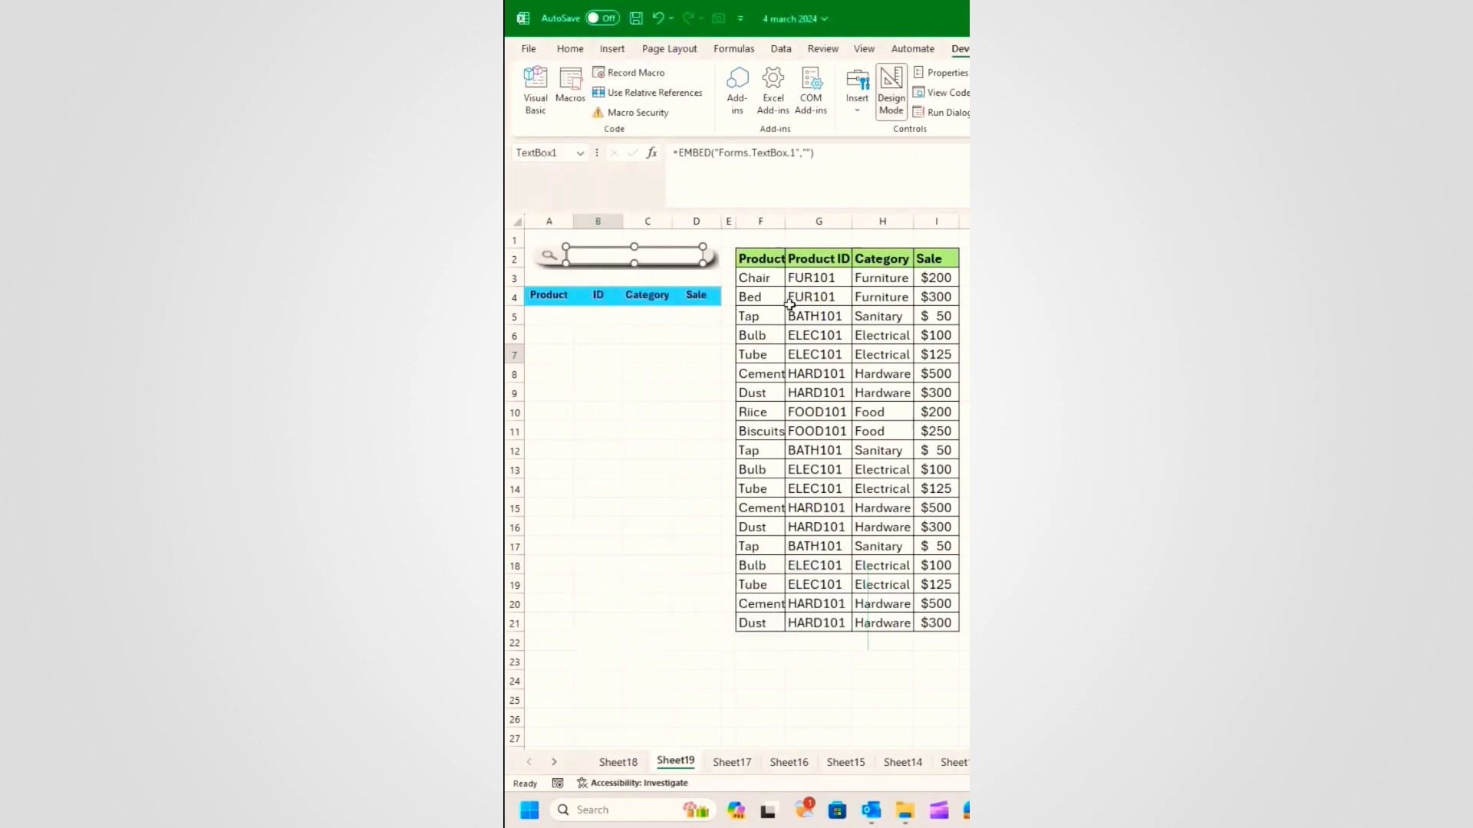
pyautogui.click(902, 112)
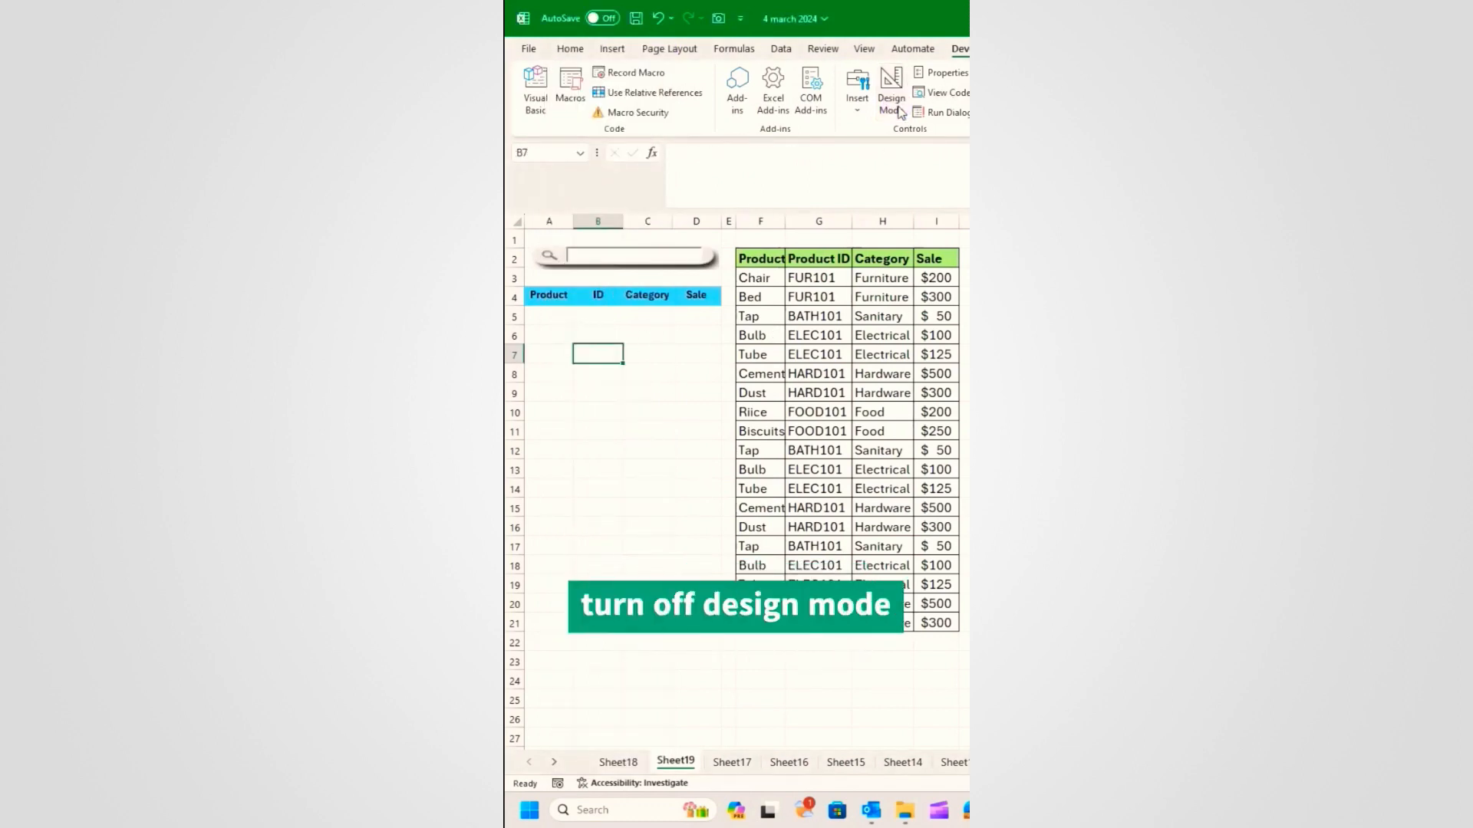
pyautogui.click(550, 316)
# Step: In A5, start =FILTER(F3:I21,ISNUMBER(SEARCH(B2, with F3:I21 as the filter range
pyautogui.write('=FILTER(')
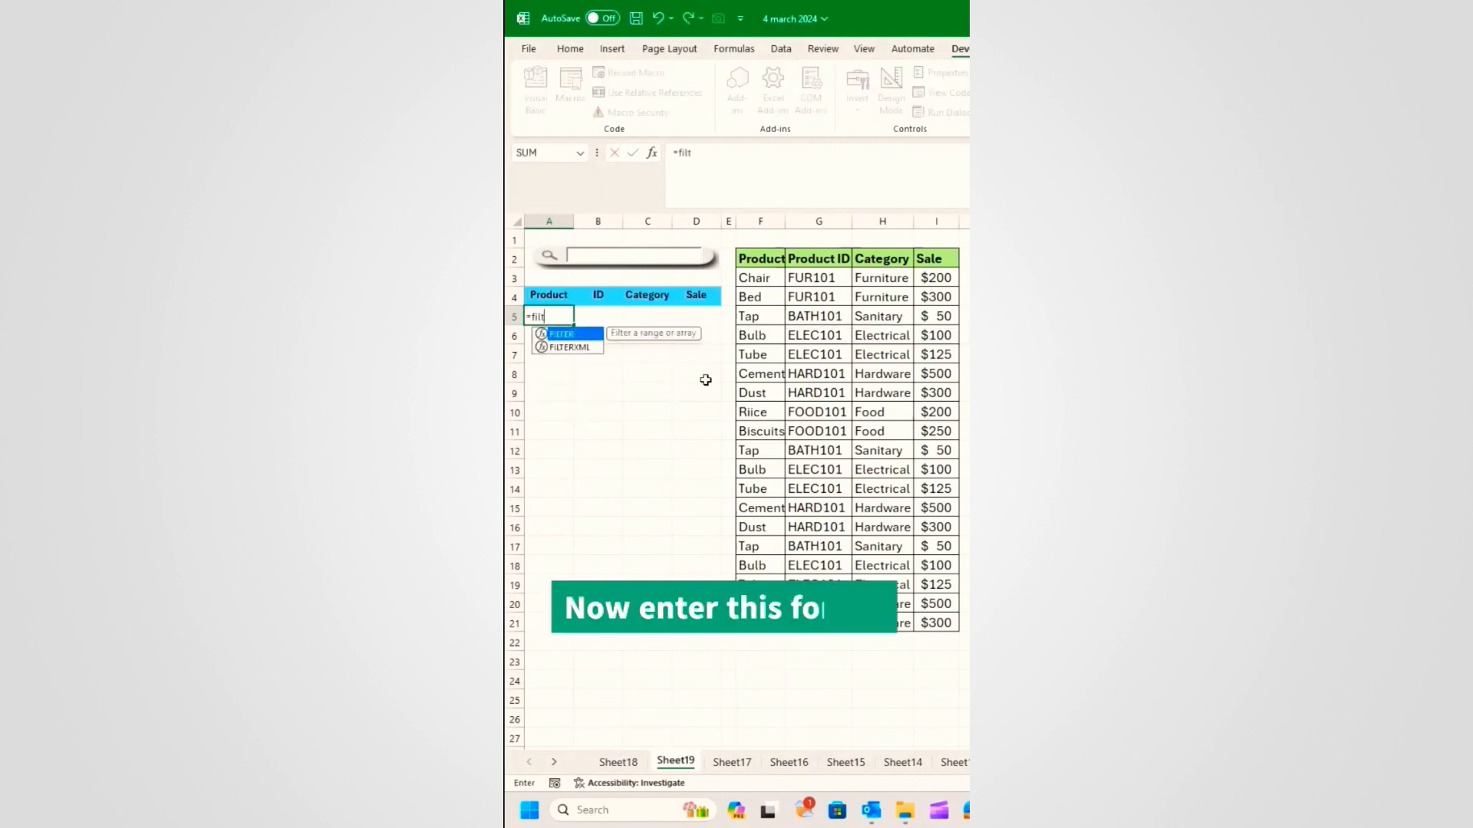
pyautogui.moveTo(762, 280); pyautogui.dragTo(922, 618)
pyautogui.write(',isnum')
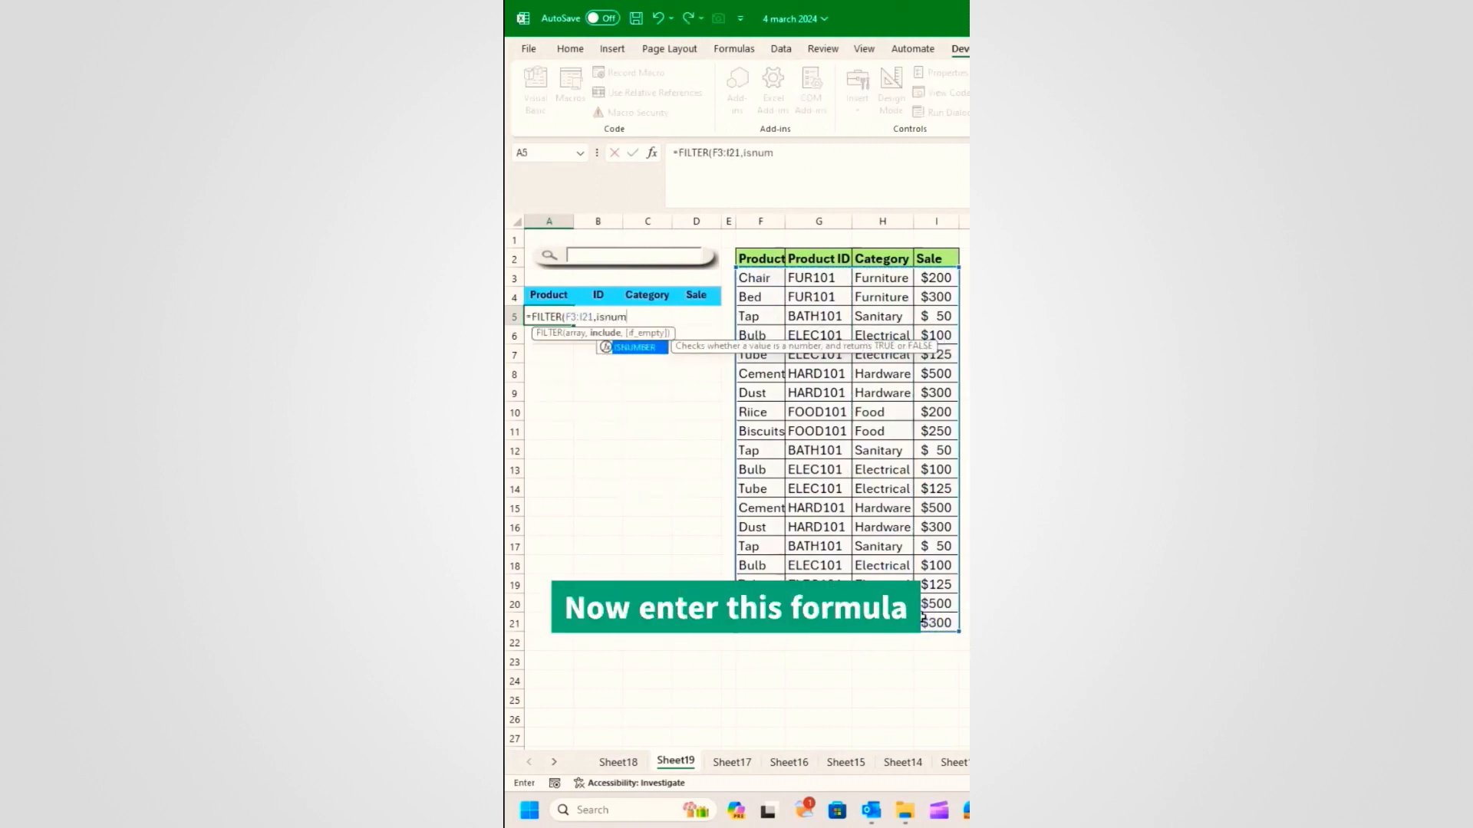
pyautogui.press('Tab')
pyautogui.write('sea')
pyautogui.press('Tab')
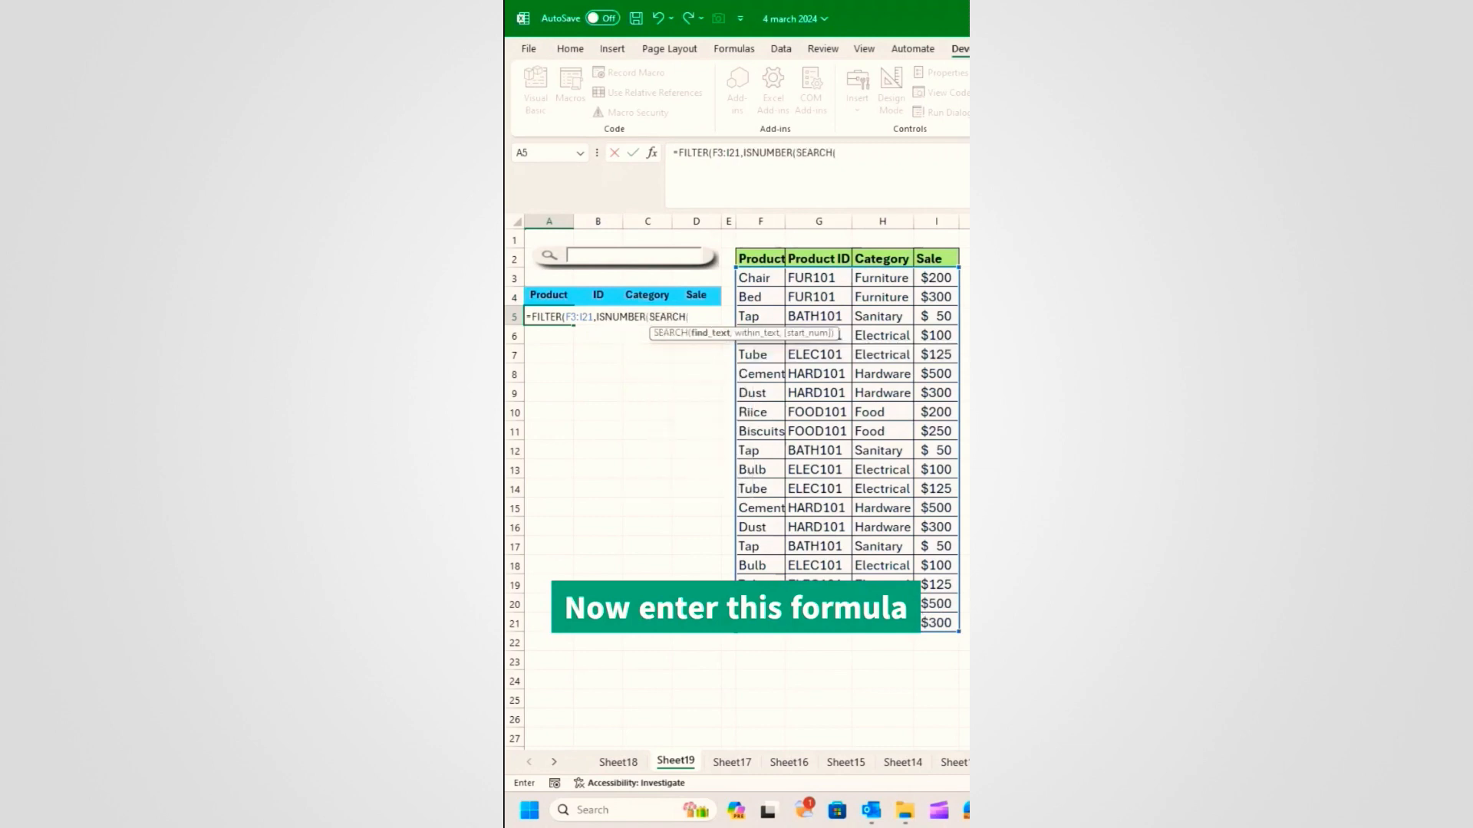
pyautogui.write('b2,')
# Step: Search across columns F3:F21, G3:G21, H3:H21 and I3:I21, return "" when empty, and commit
pyautogui.moveTo(748, 280); pyautogui.dragTo(759, 623)
pyautogui.write('&')
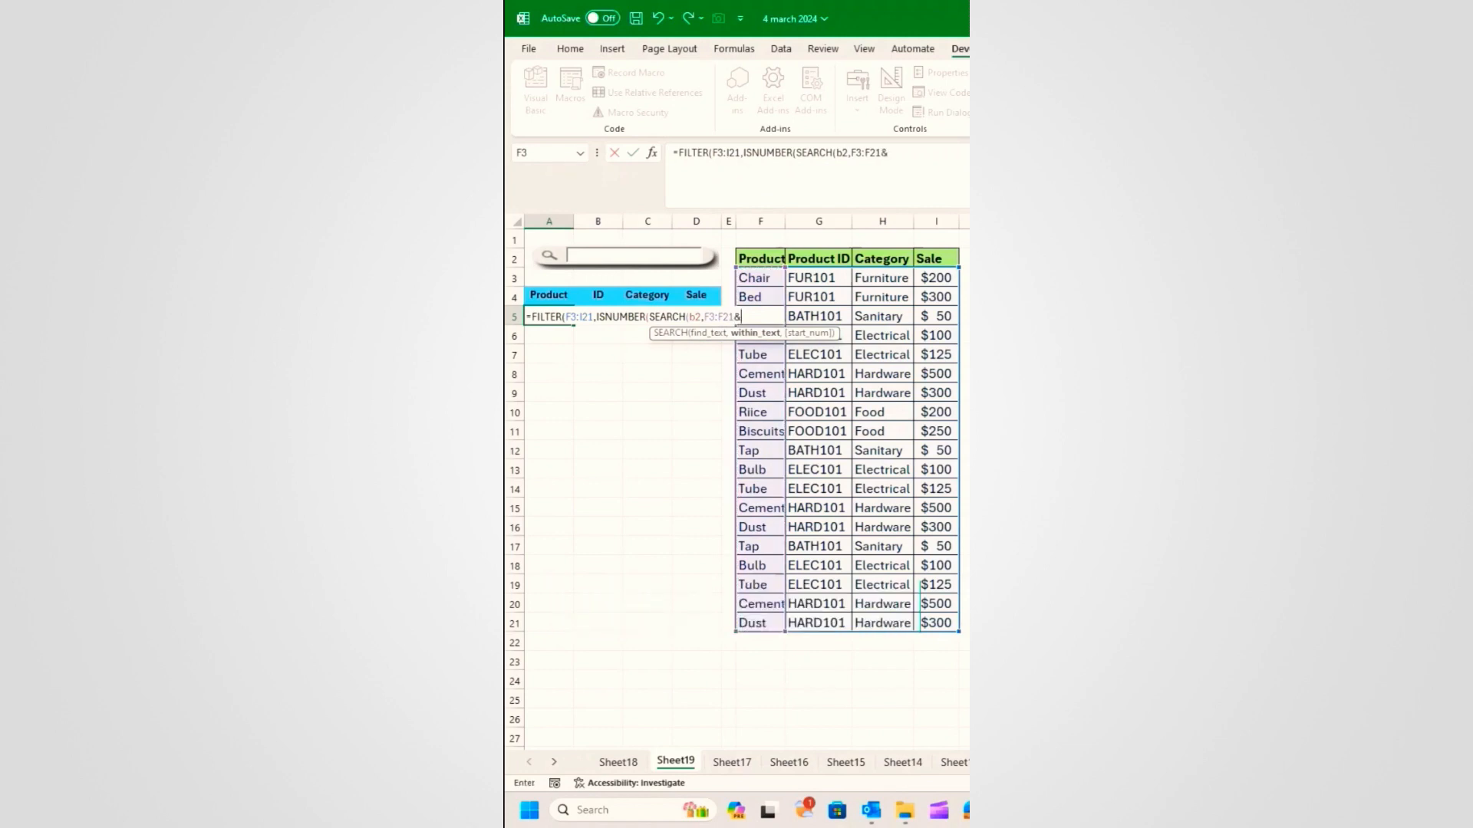
pyautogui.moveTo(828, 276); pyautogui.dragTo(817, 623)
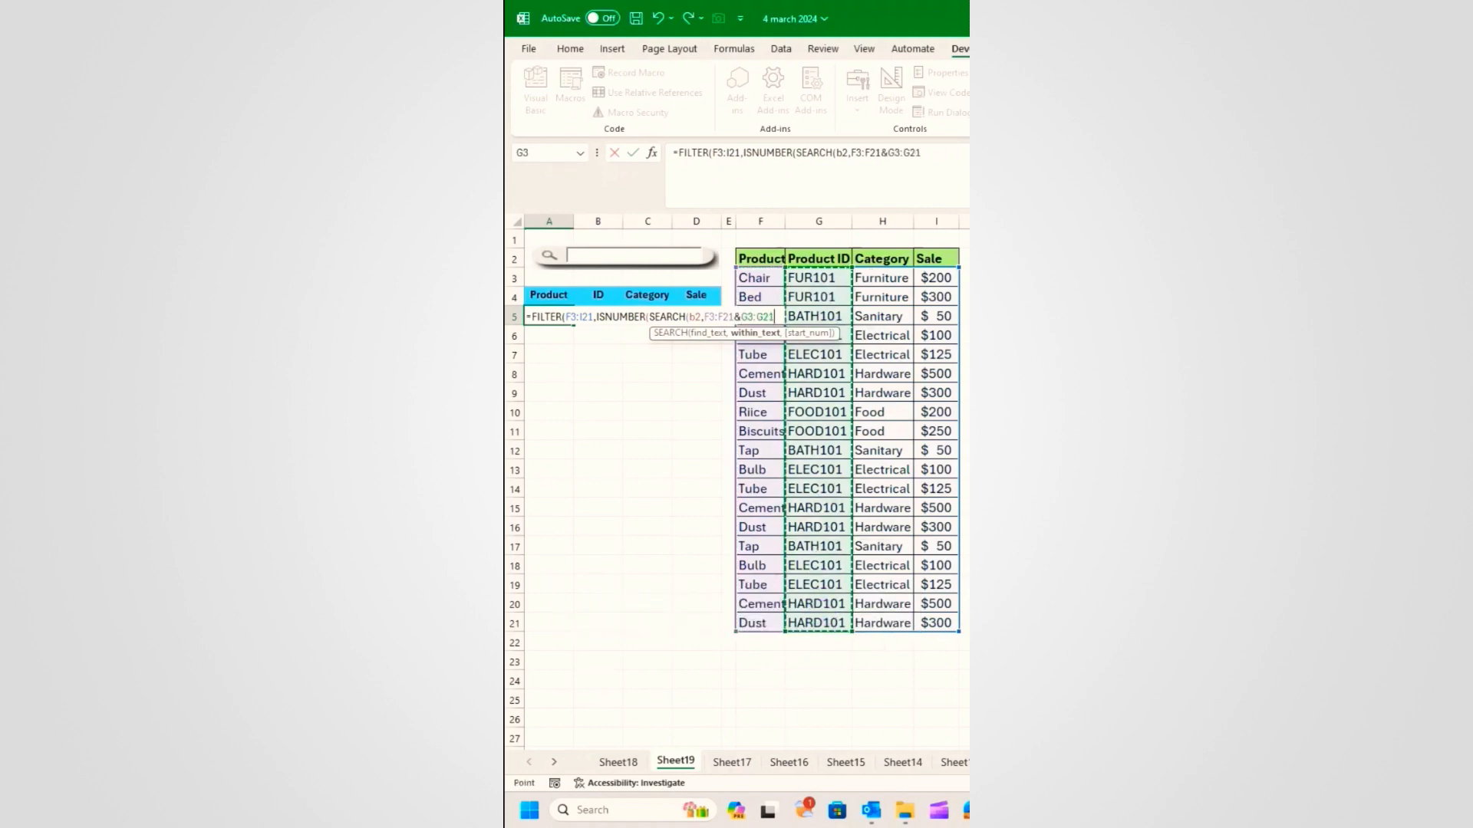
pyautogui.write('*')
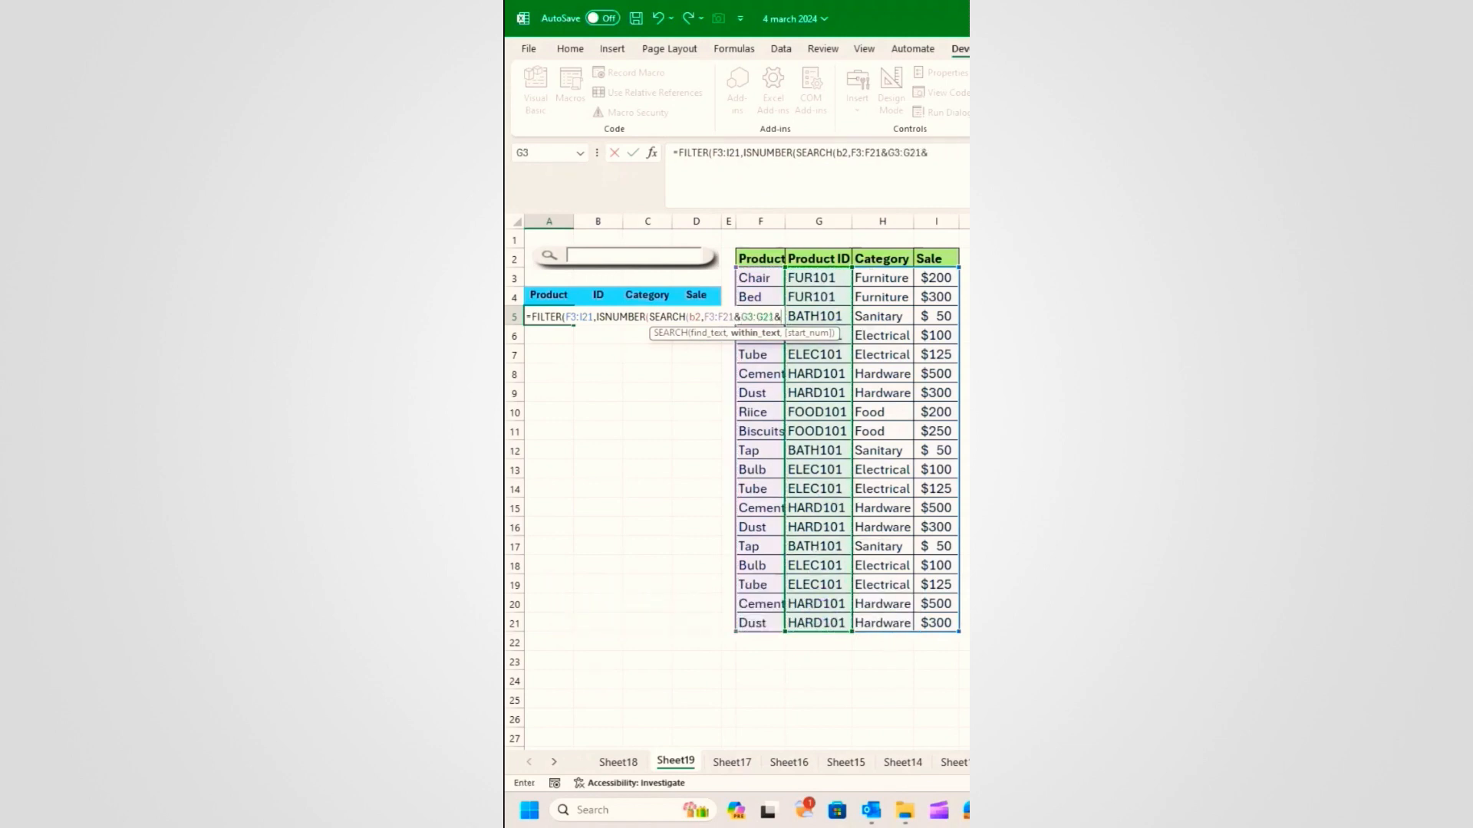
pyautogui.moveTo(890, 280); pyautogui.dragTo(896, 620)
pyautogui.write('&')
pyautogui.moveTo(943, 272); pyautogui.dragTo(940, 620)
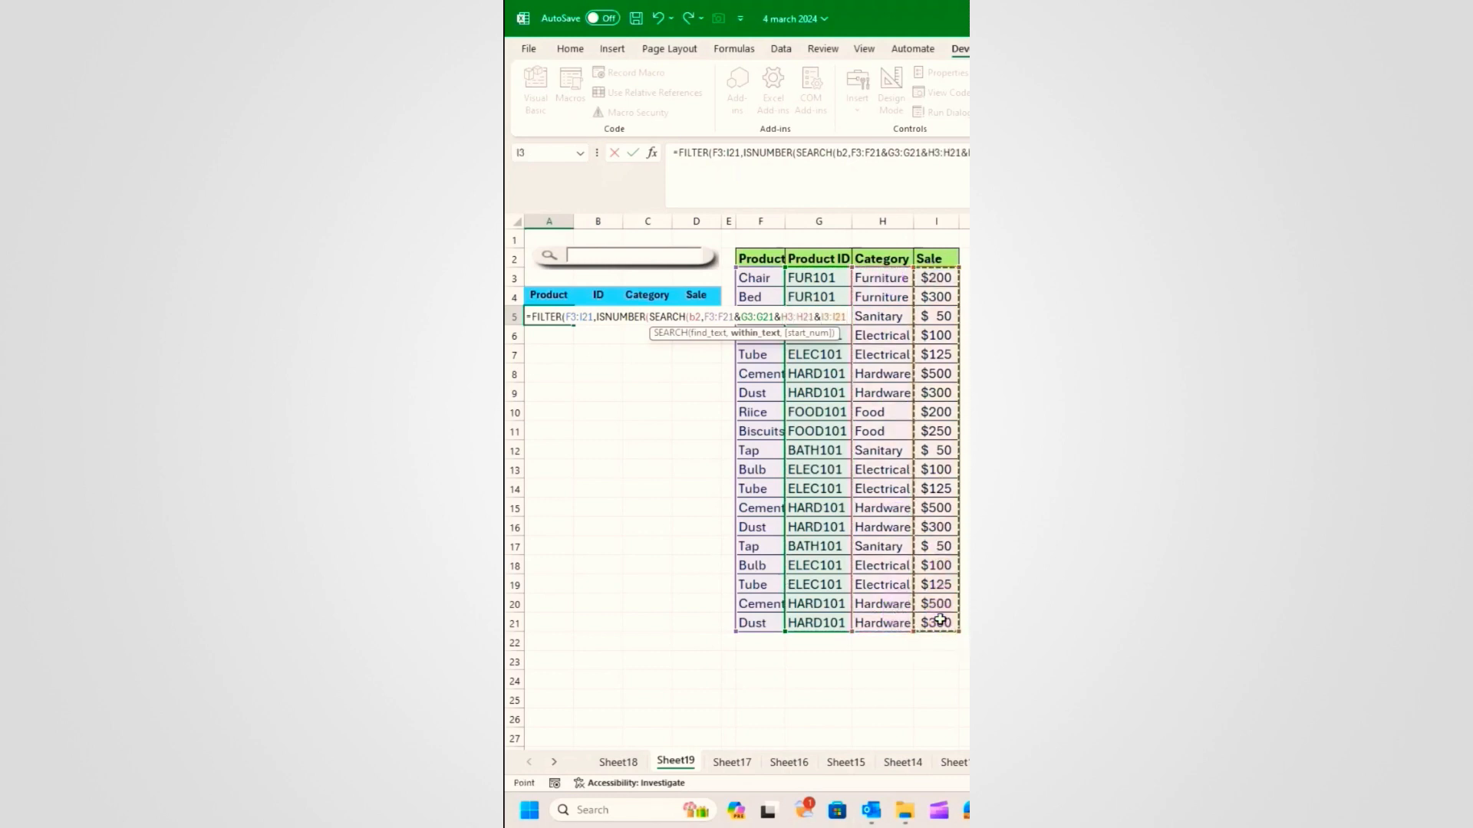
pyautogui.write('),"")')
pyautogui.press('Return')
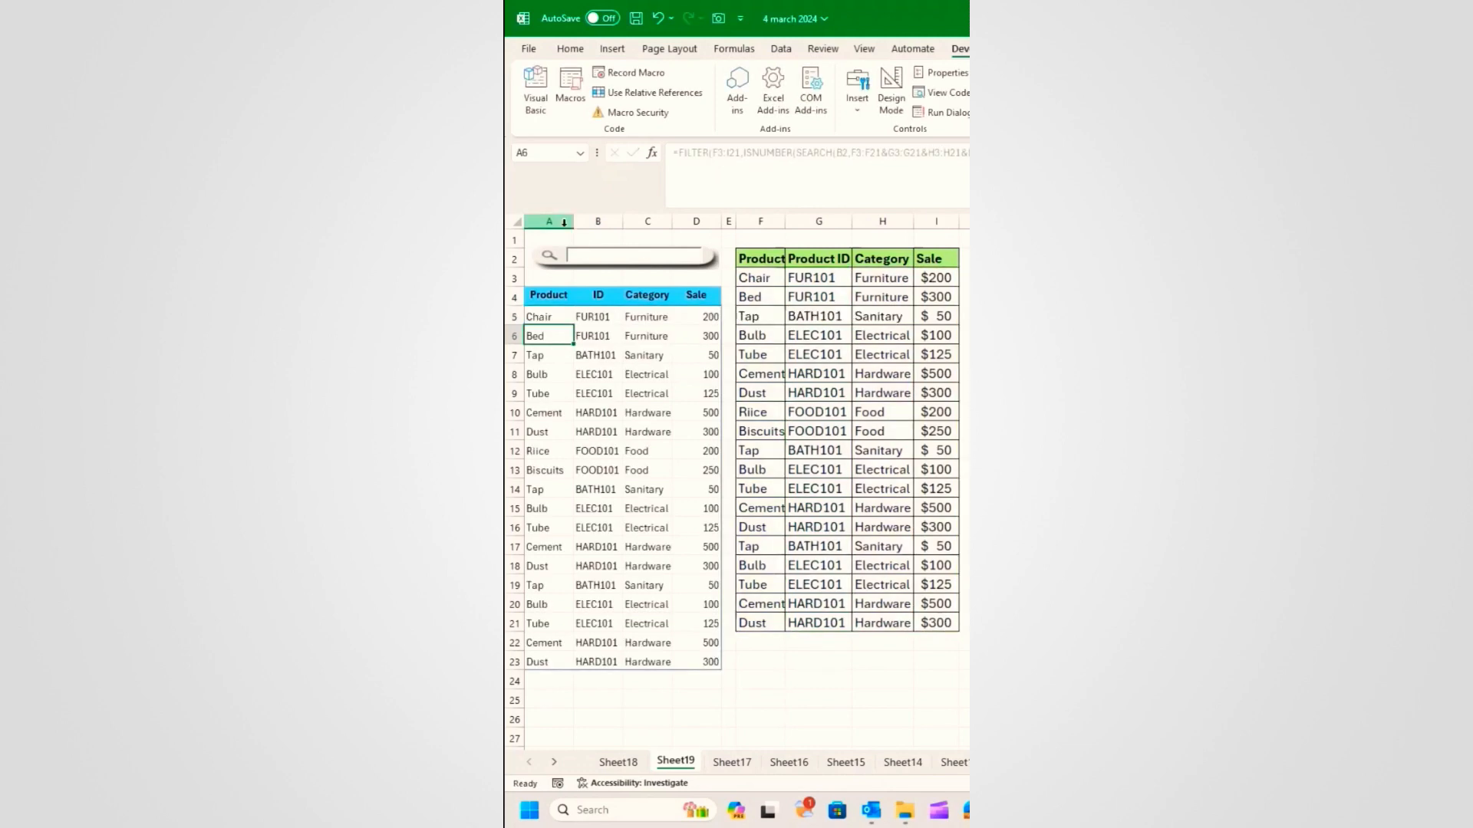
# Step: Test the search box by typing 'dust', 'ri' and 'be' and checking the filtered rows
pyautogui.click(597, 257)
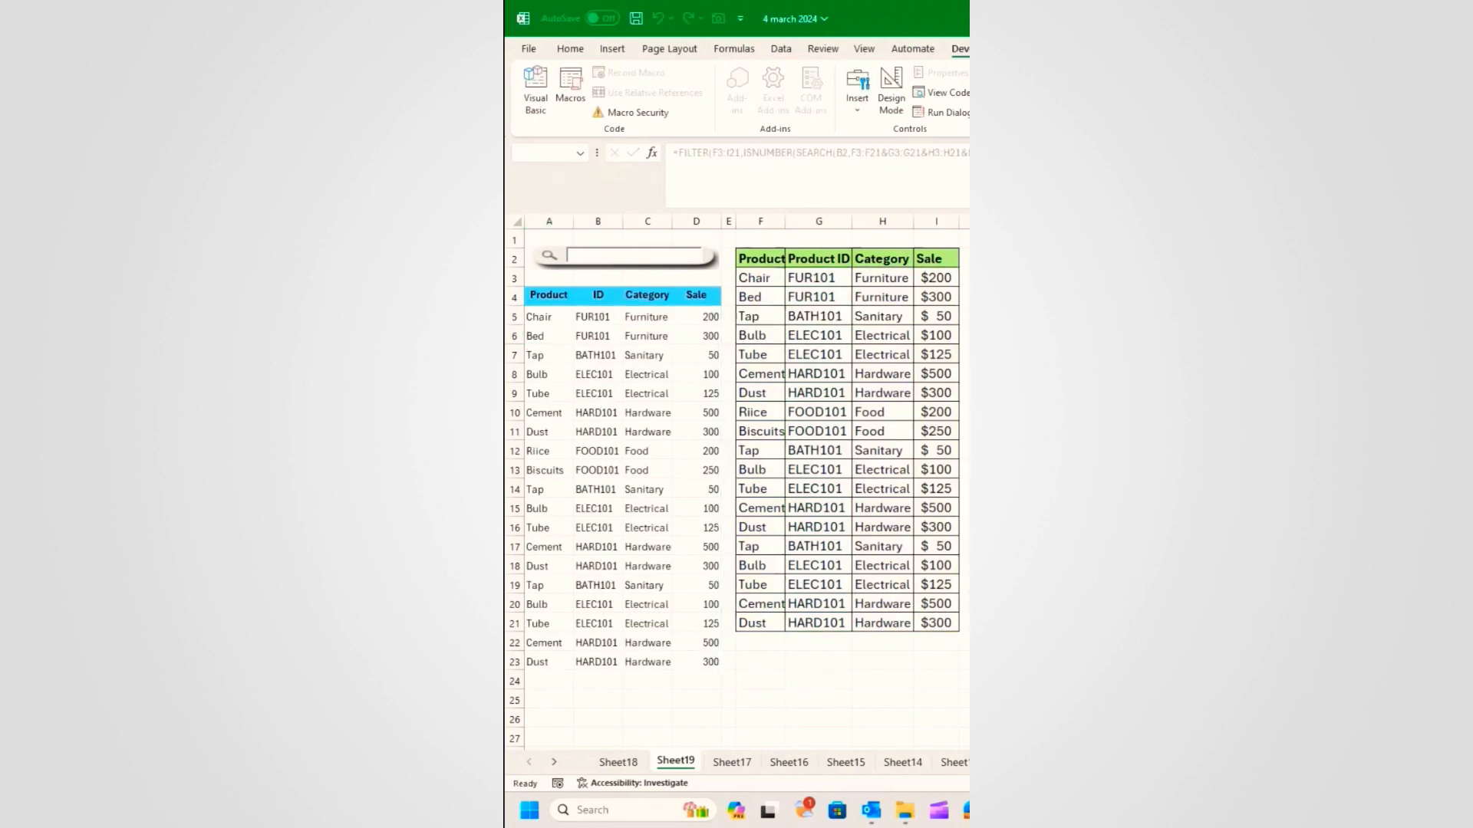
pyautogui.write('dust')
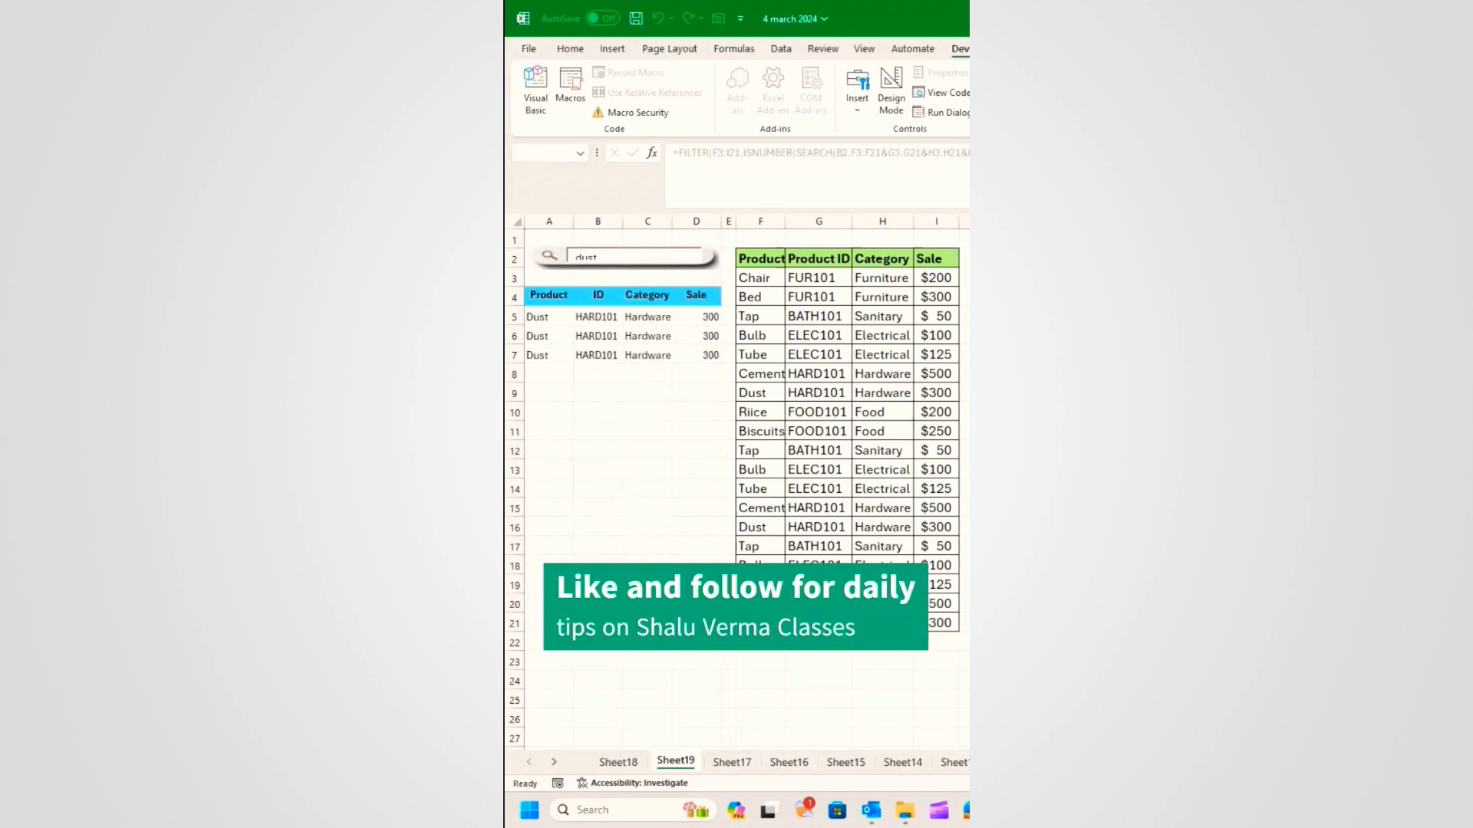
pyautogui.press('BackSpace')
pyautogui.press('BackSpace')
pyautogui.press('BackSpace')
pyautogui.press('BackSpace')
pyautogui.write('ri')
pyautogui.press('BackSpace')
pyautogui.press('BackSpace')
pyautogui.write('be')
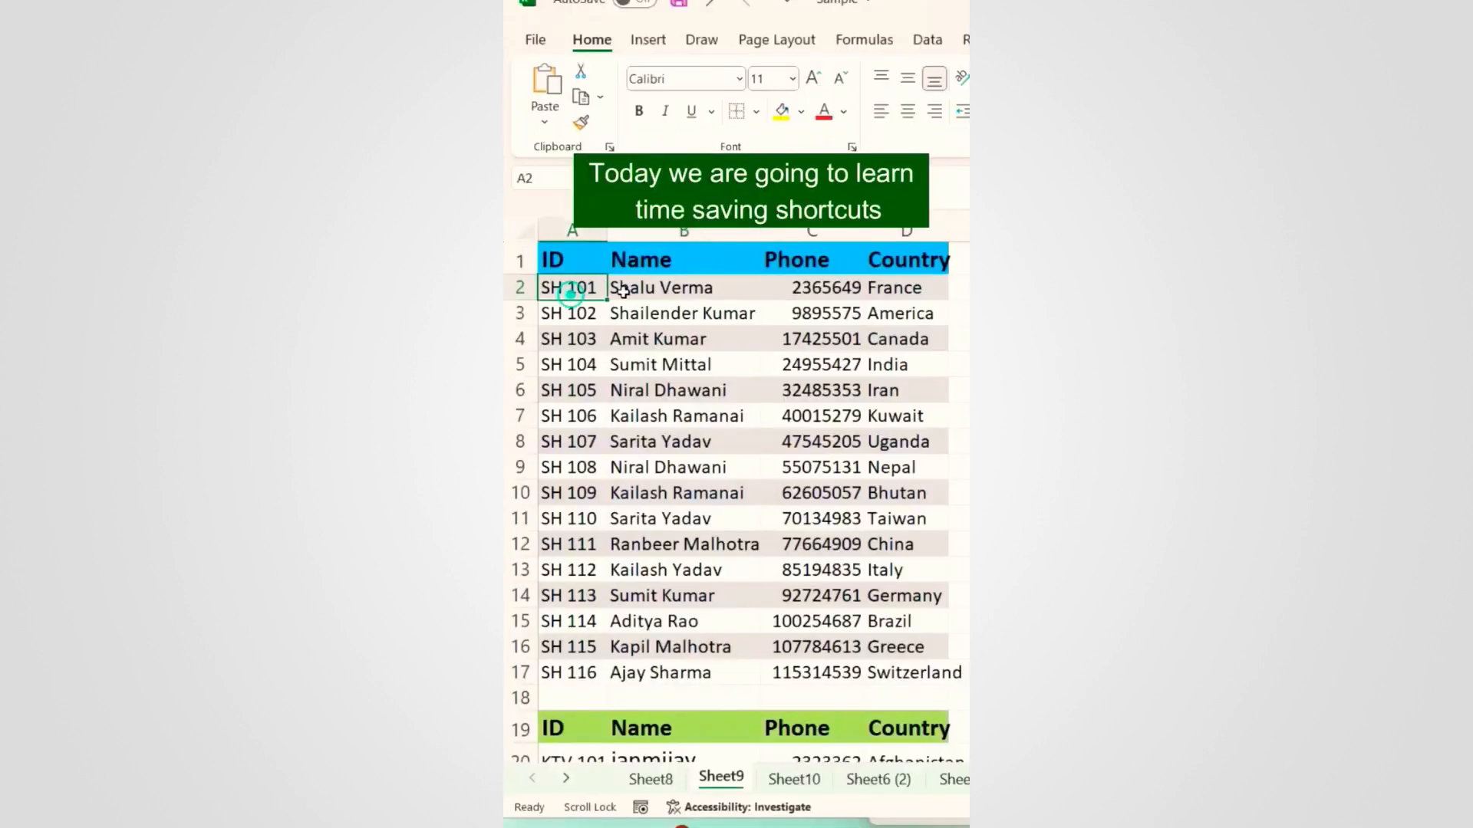
pyautogui.click(637, 290)
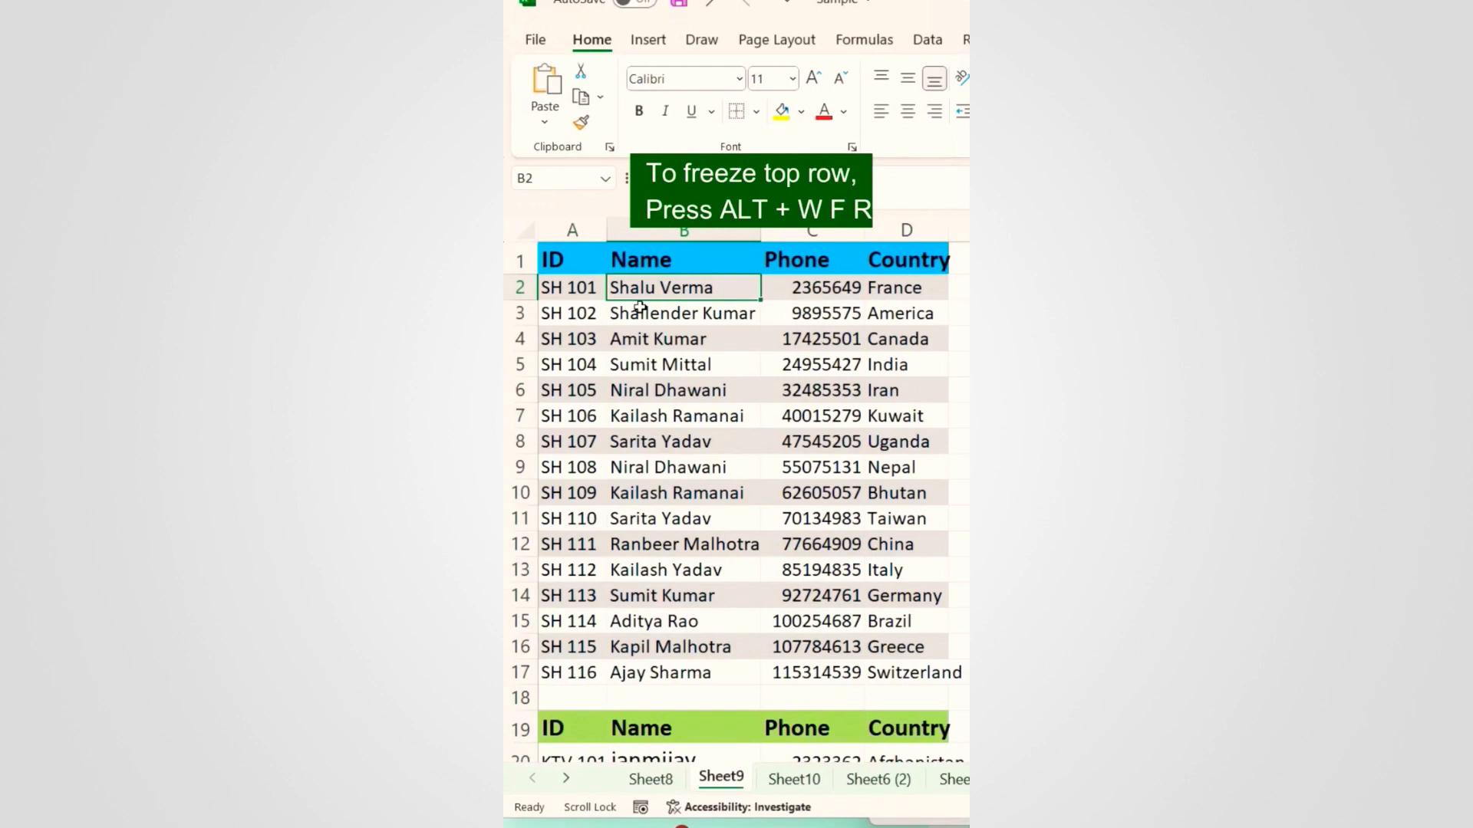
pyautogui.press('alt')
pyautogui.press('w')
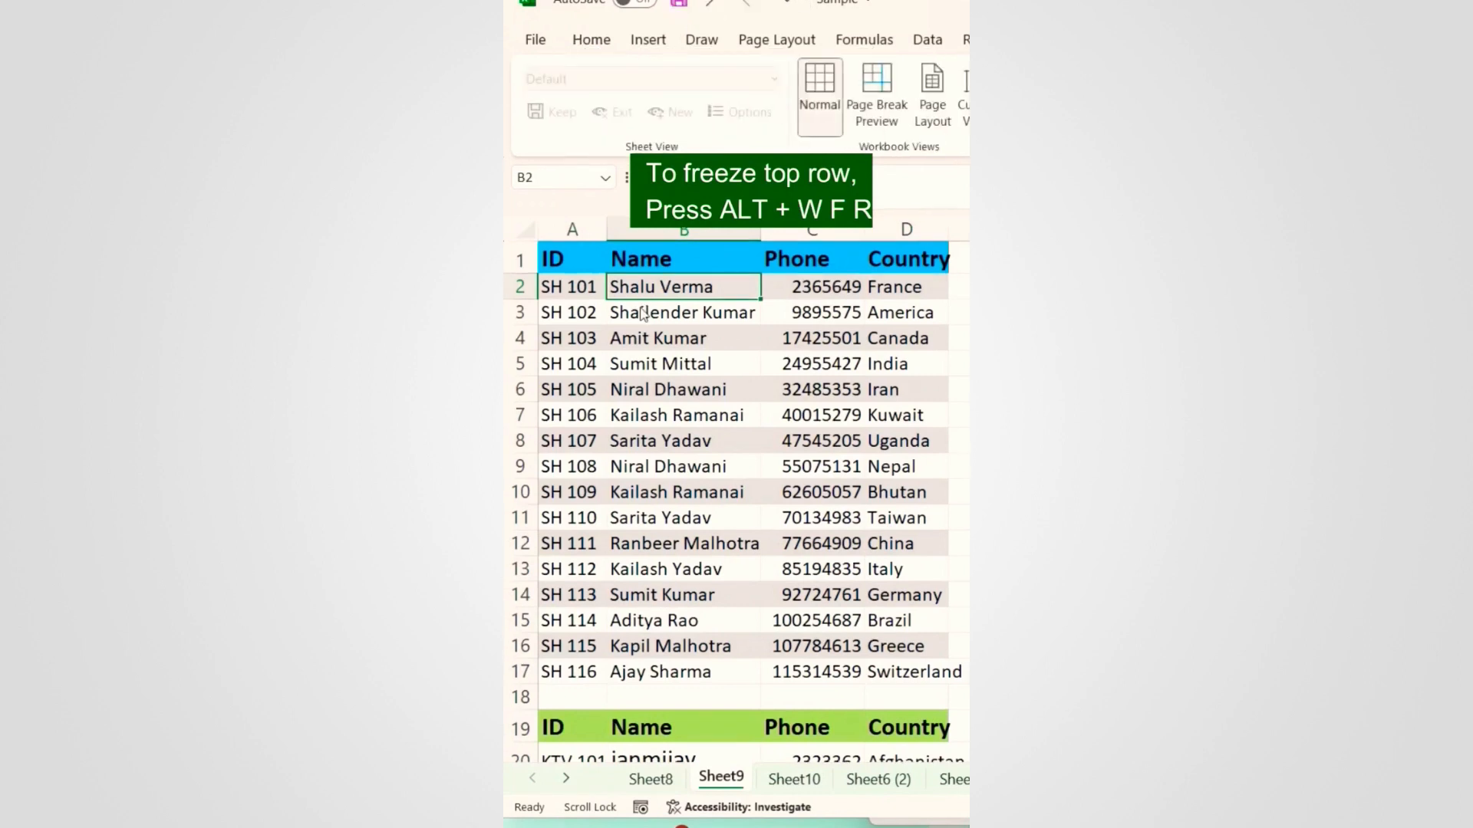
pyautogui.press('f')
pyautogui.press('r')
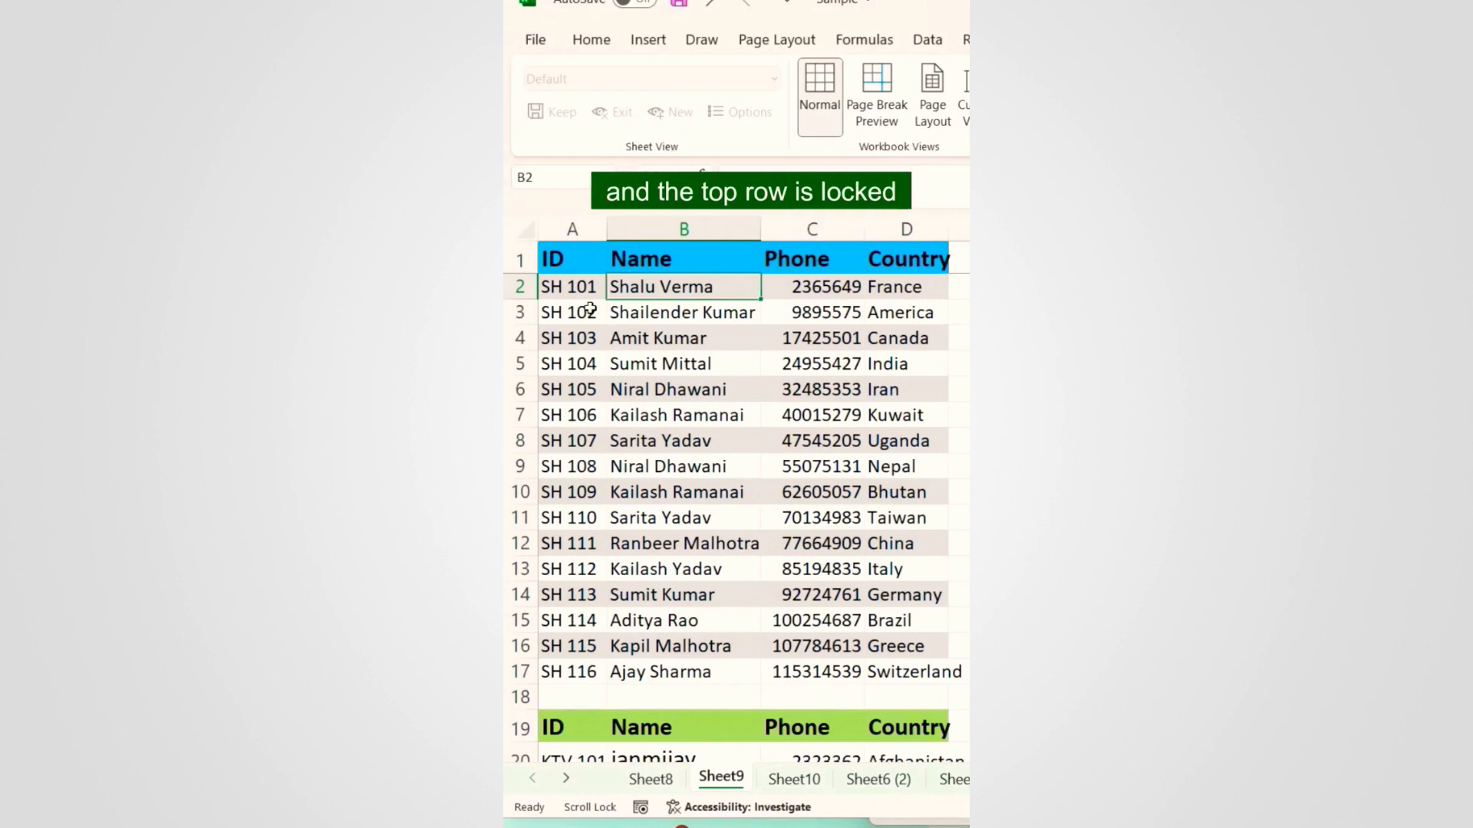
pyautogui.scroll(-7, 590, 309)
pyautogui.scroll(7, 719, 292)
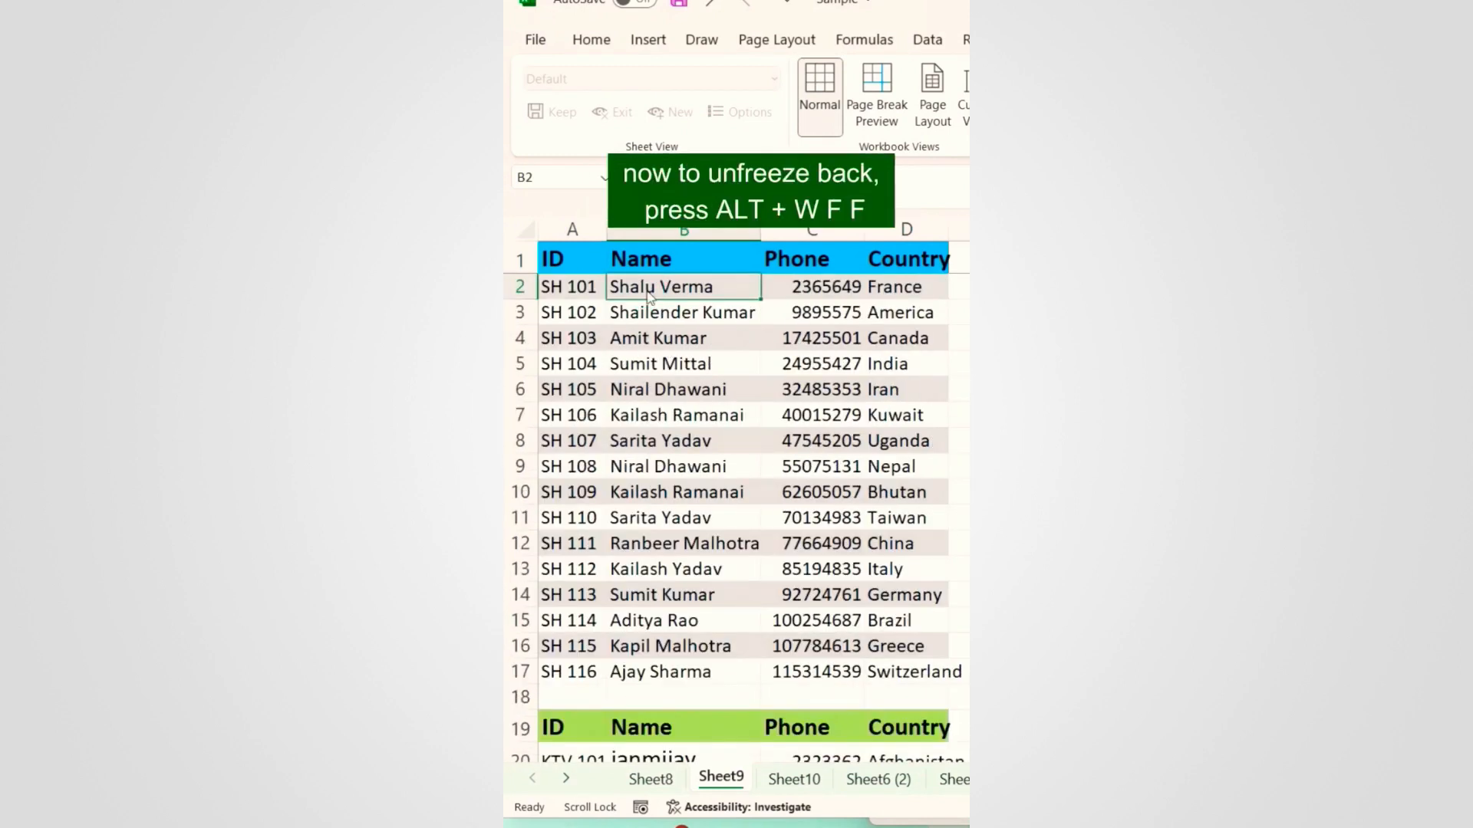
pyautogui.hotkey('alt', 'w')
pyautogui.press('f')
pyautogui.press('f')
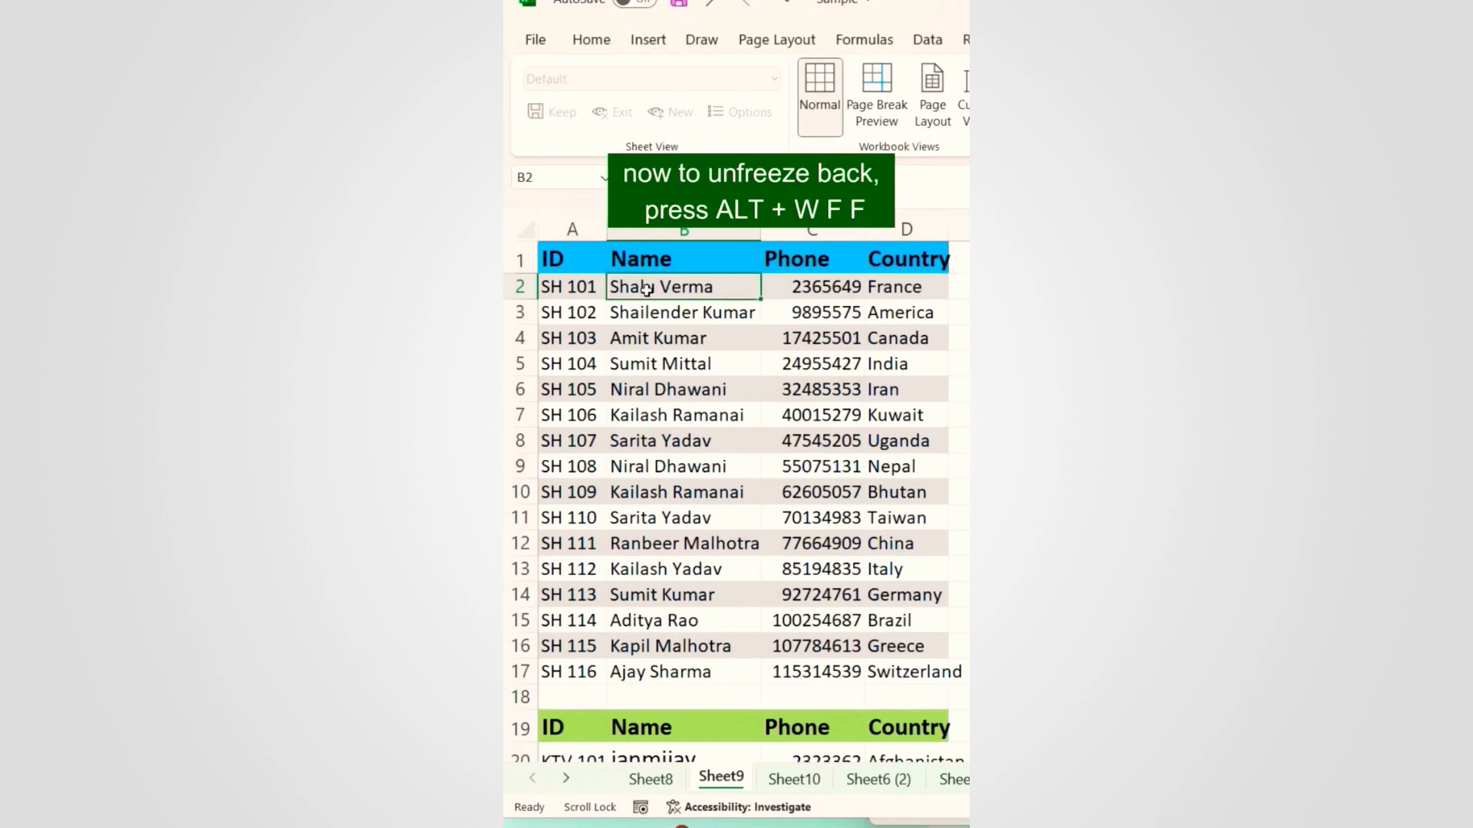
pyautogui.scroll(-8, 771, 375)
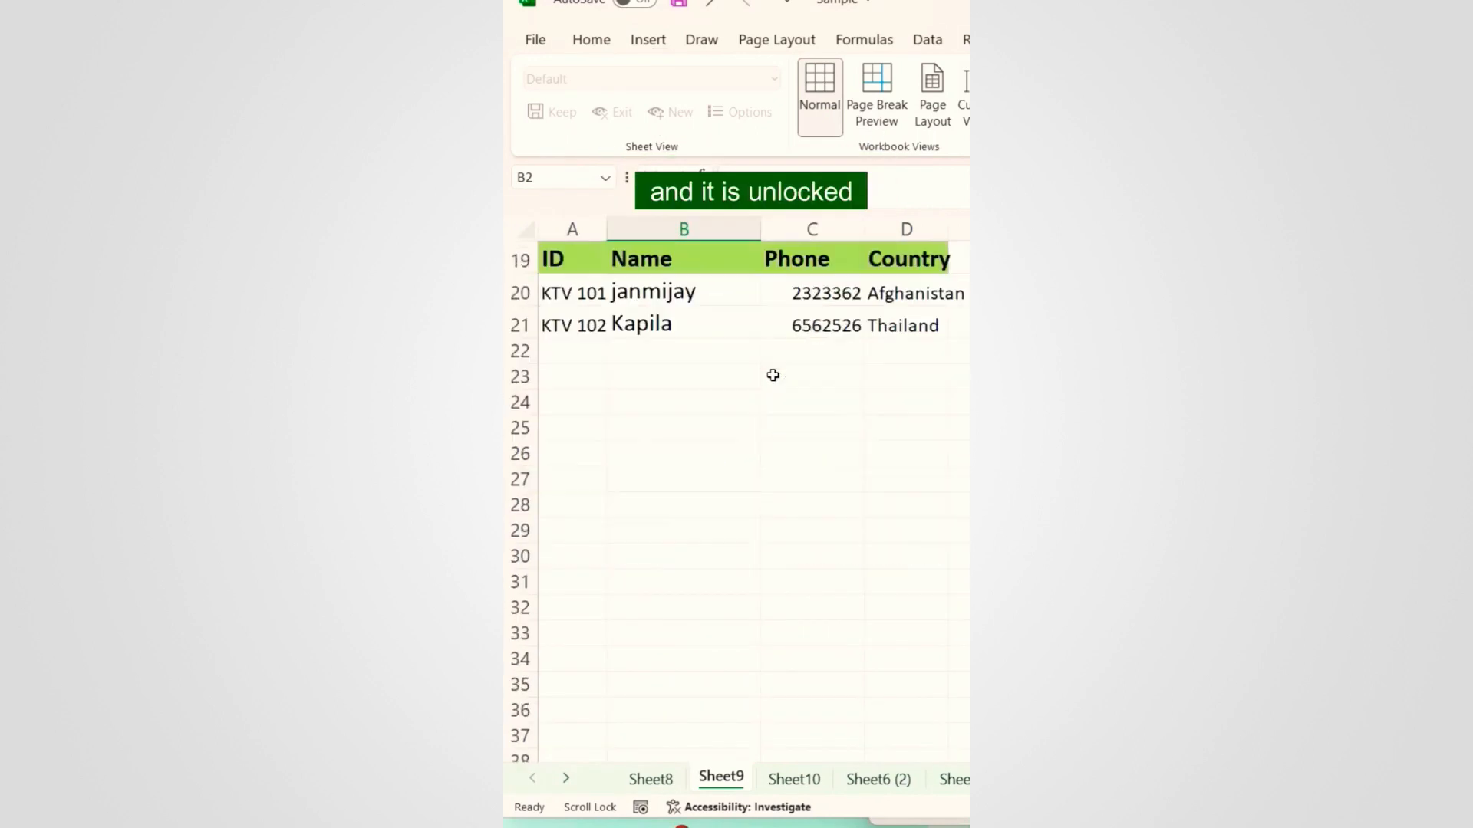
pyautogui.scroll(8, 771, 374)
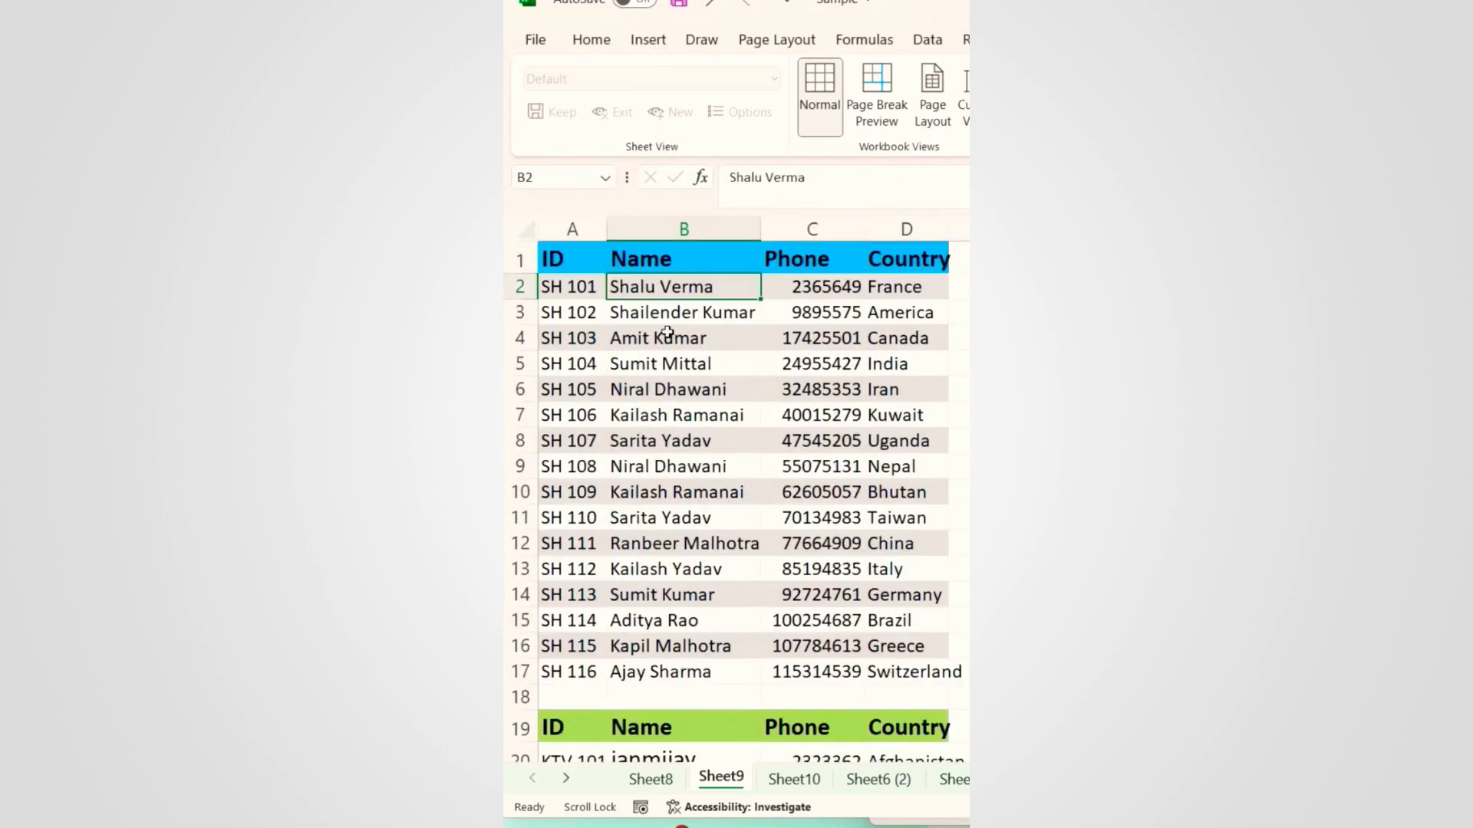
pyautogui.click(619, 311)
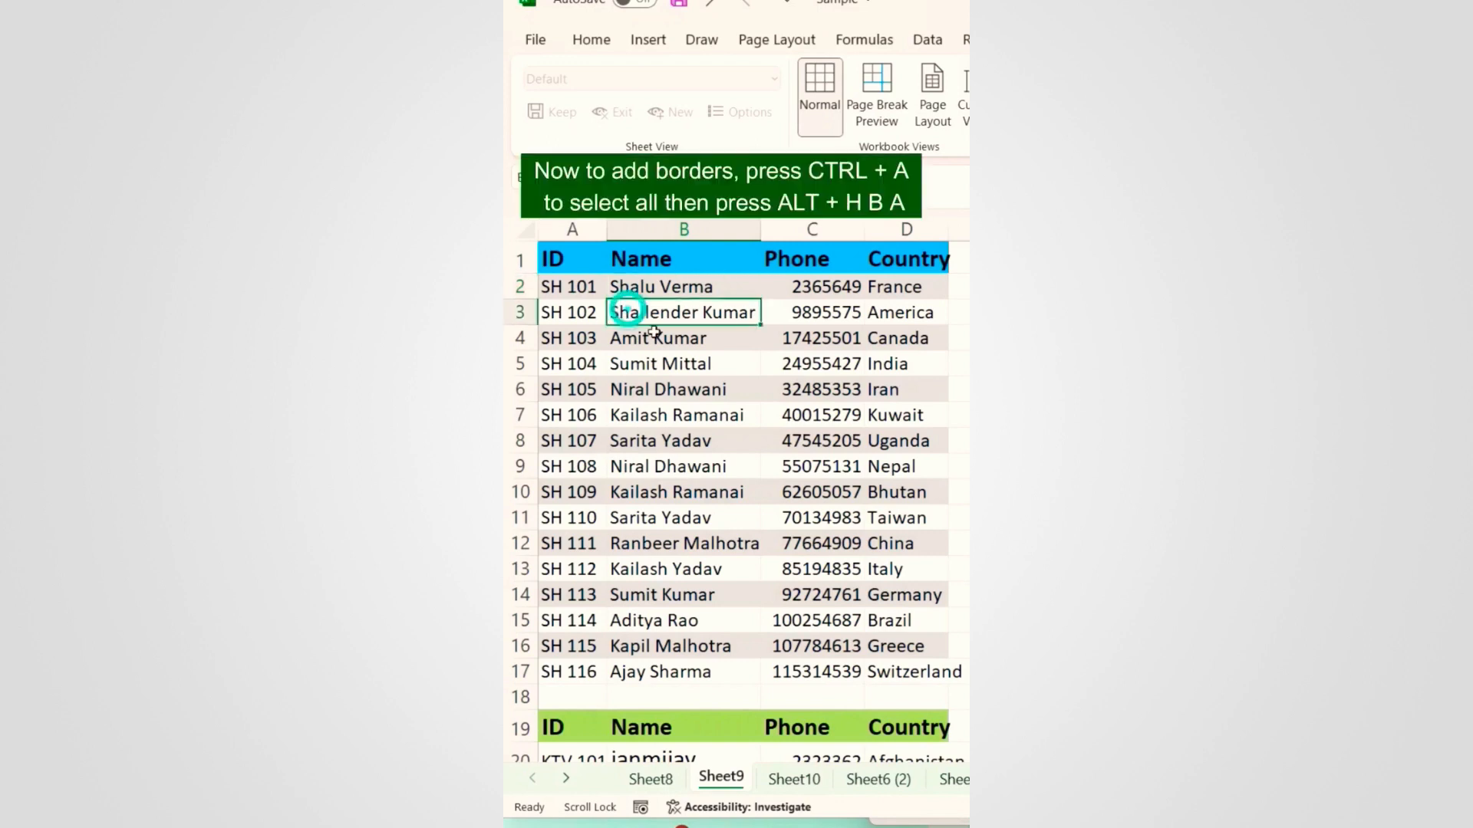
# Step: Select the whole A1:D17 table and apply All Borders with Alt+H B A
pyautogui.click(640, 289)
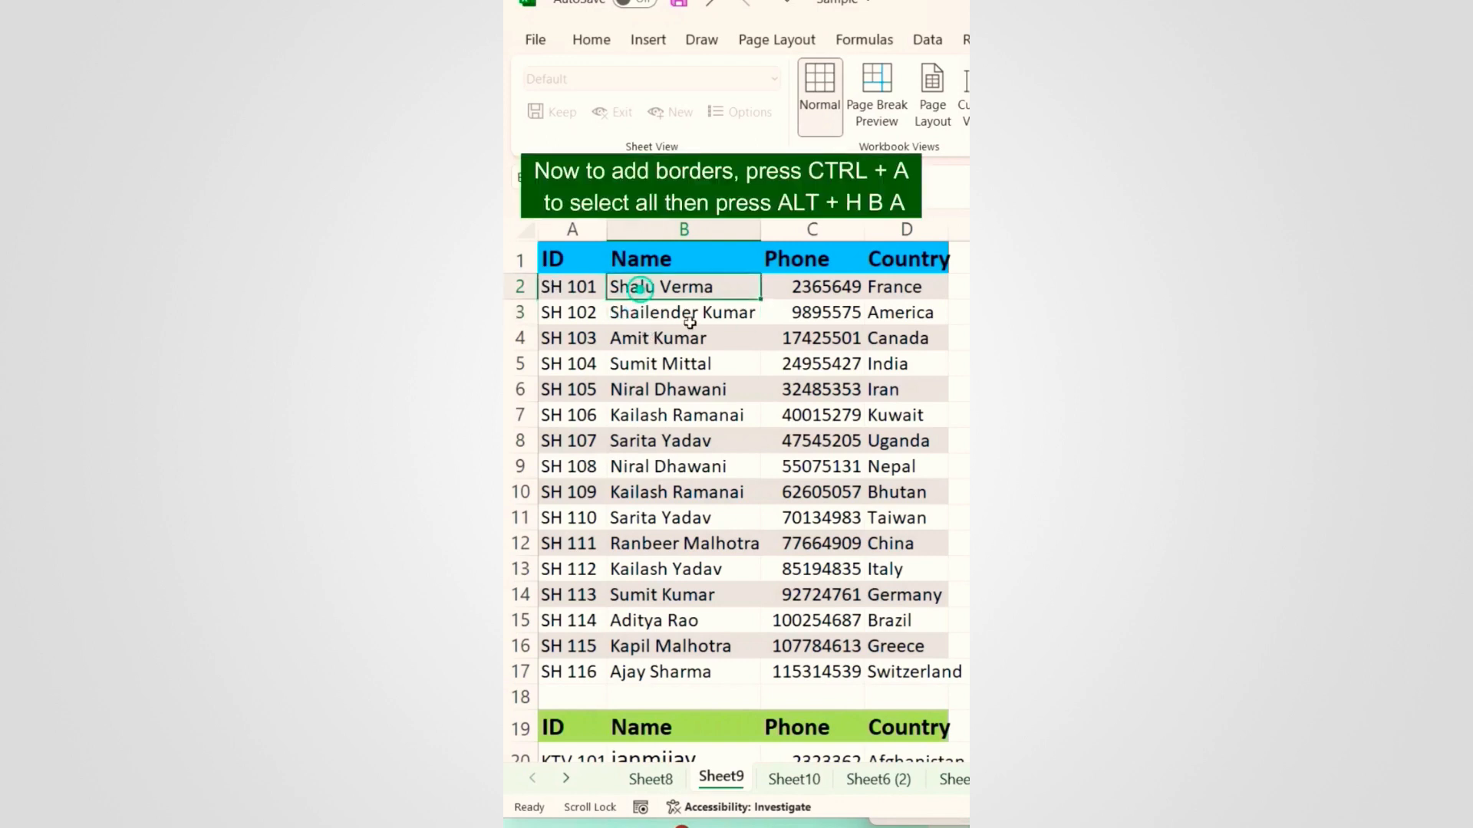
pyautogui.hotkey('ctrl', 'a')
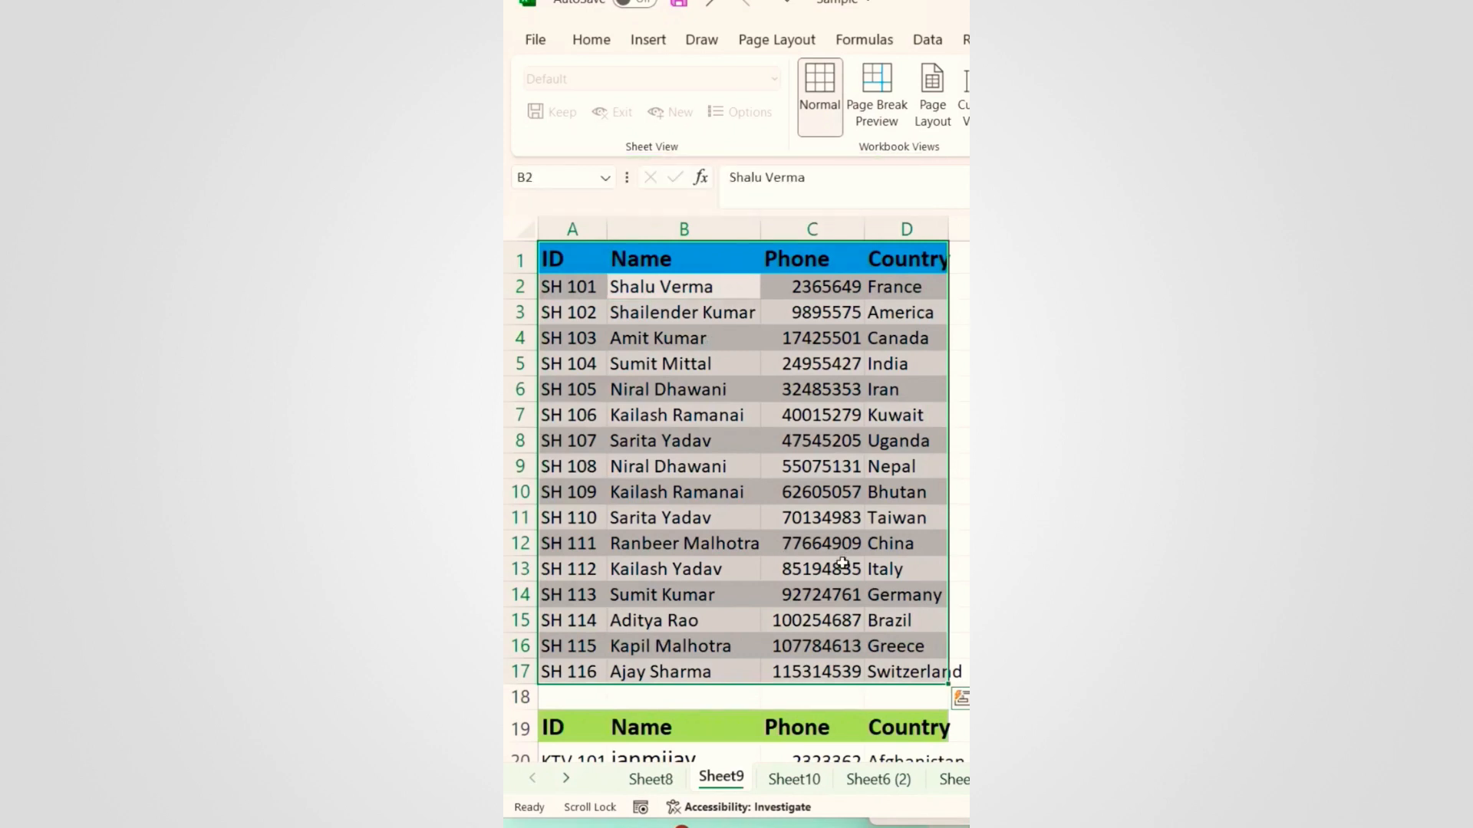
pyautogui.hotkey('alt', 'h')
pyautogui.press('b')
pyautogui.press('a')
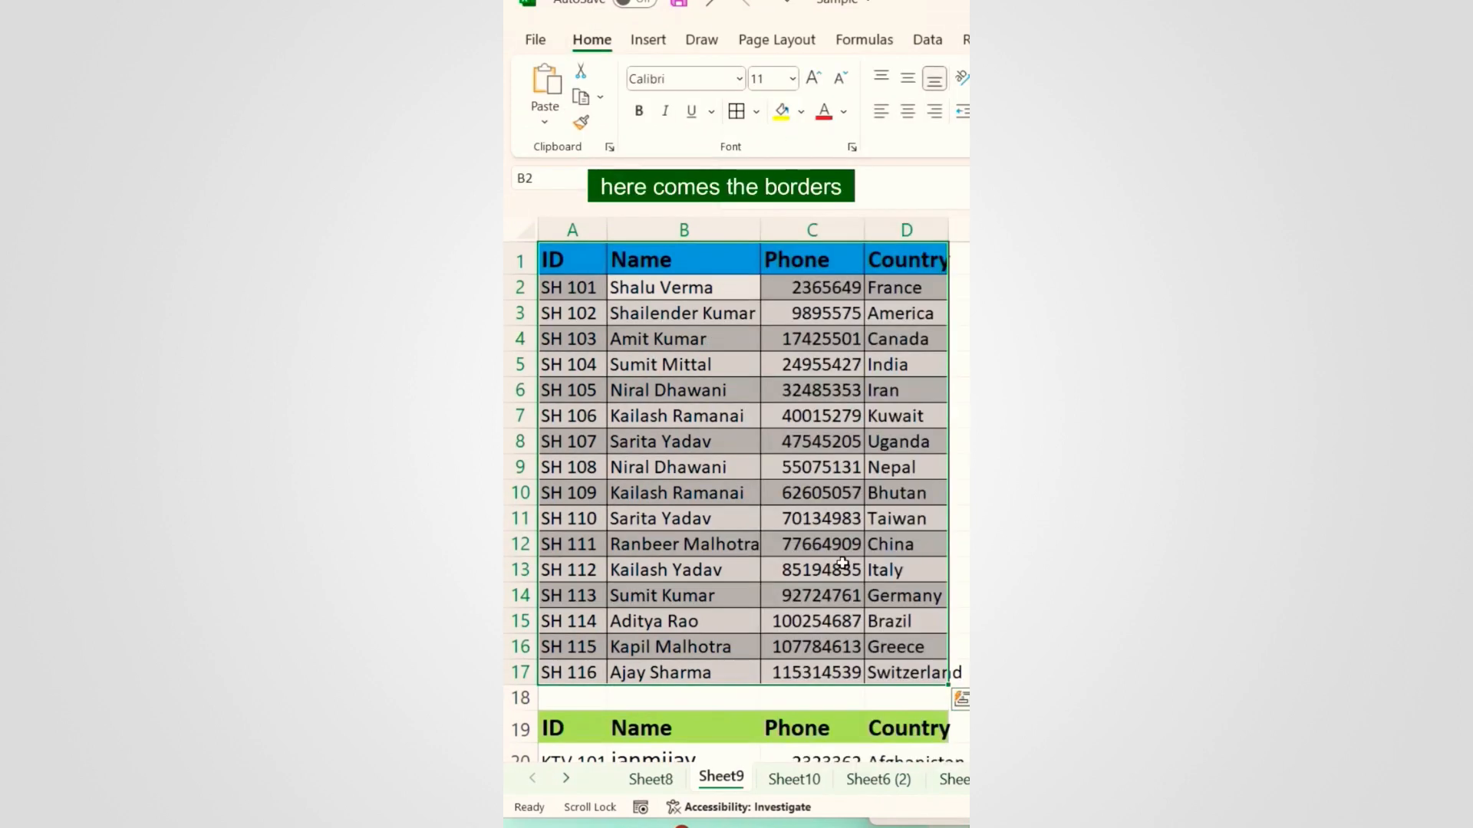
pyautogui.click(672, 439)
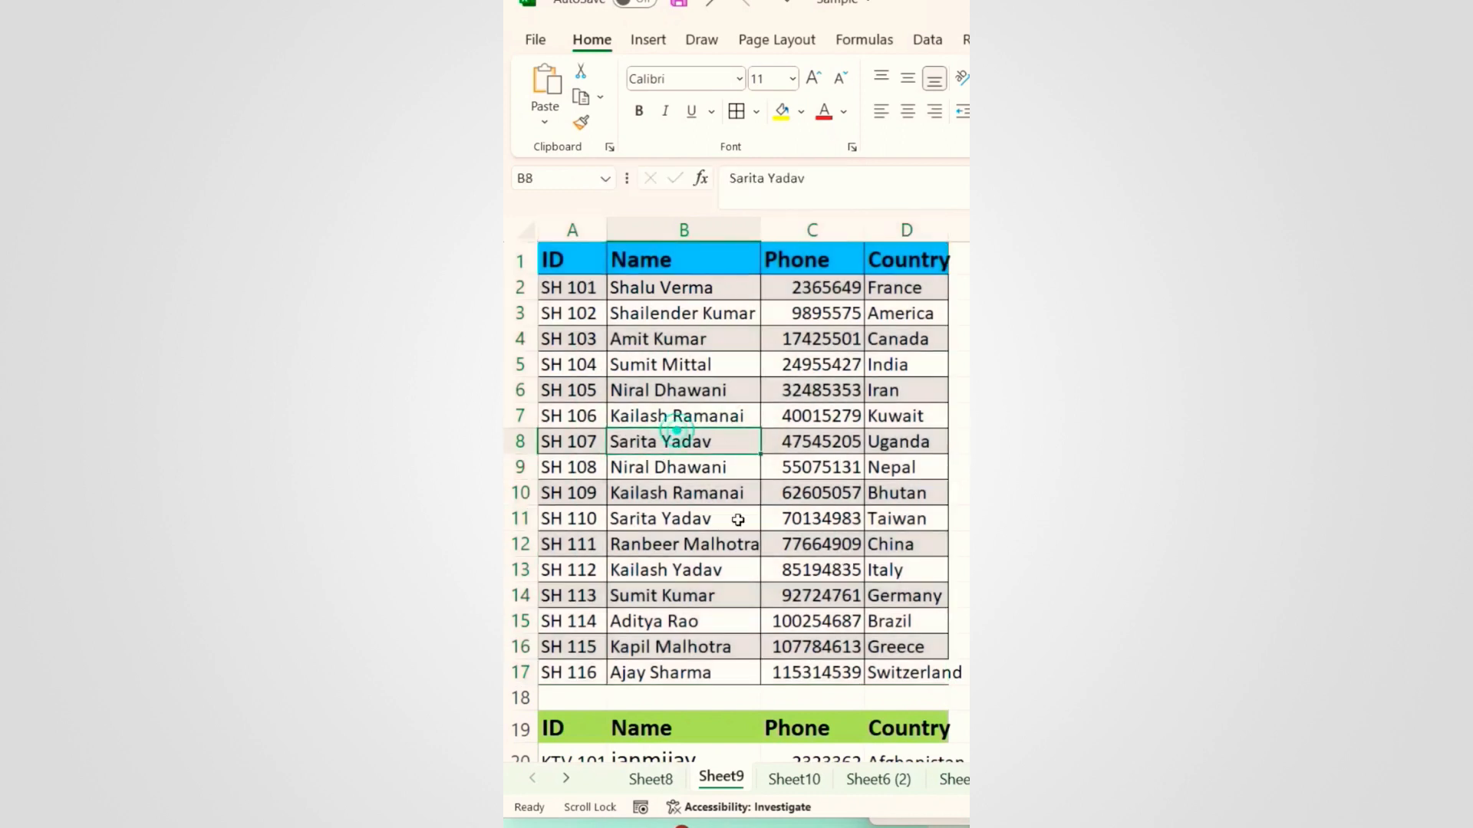
pyautogui.click(689, 401)
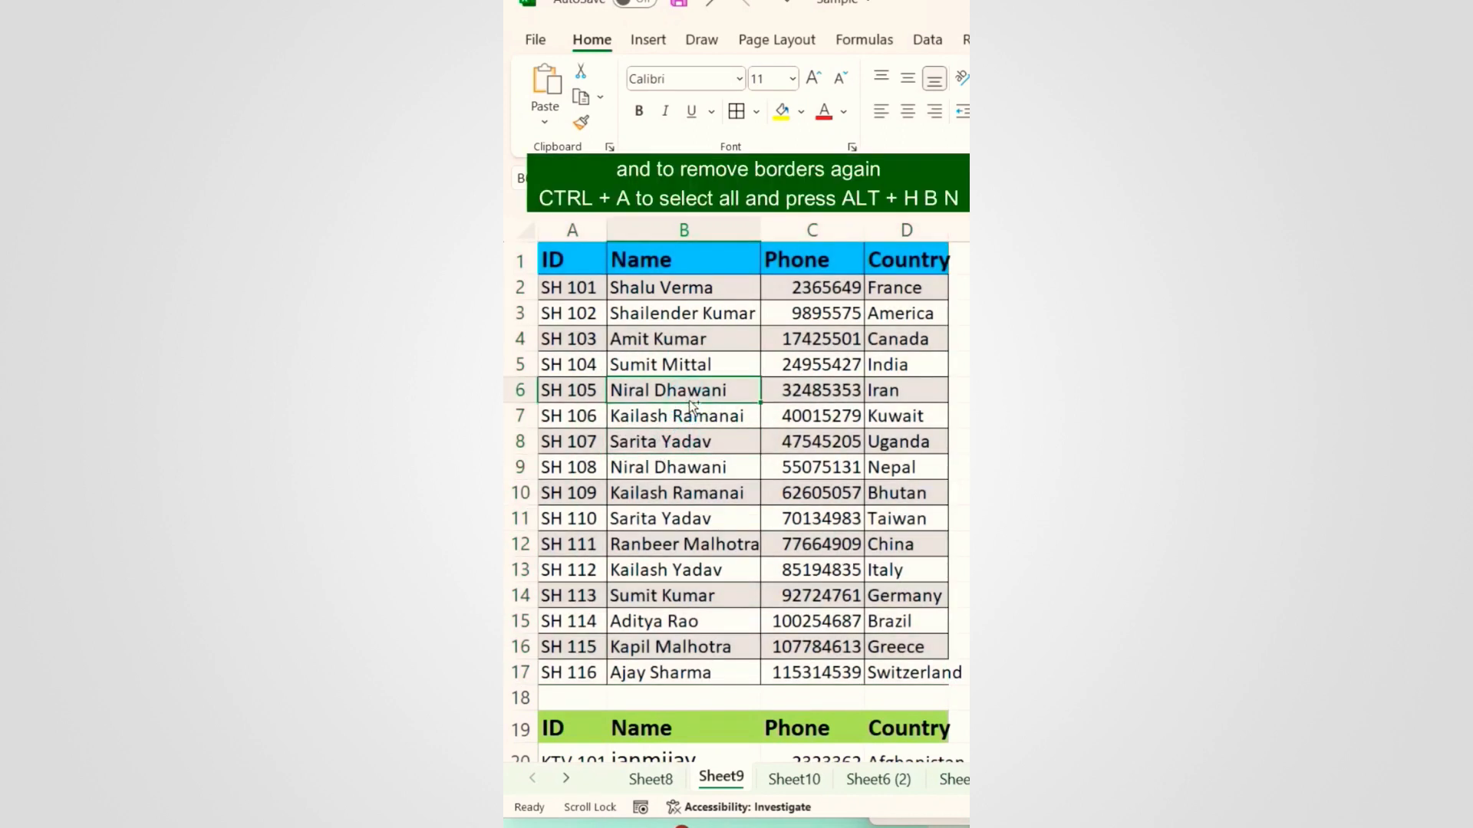
# Step: Reselect the table and remove all its borders with Alt+H B N
pyautogui.hotkey('ctrl', 'a')
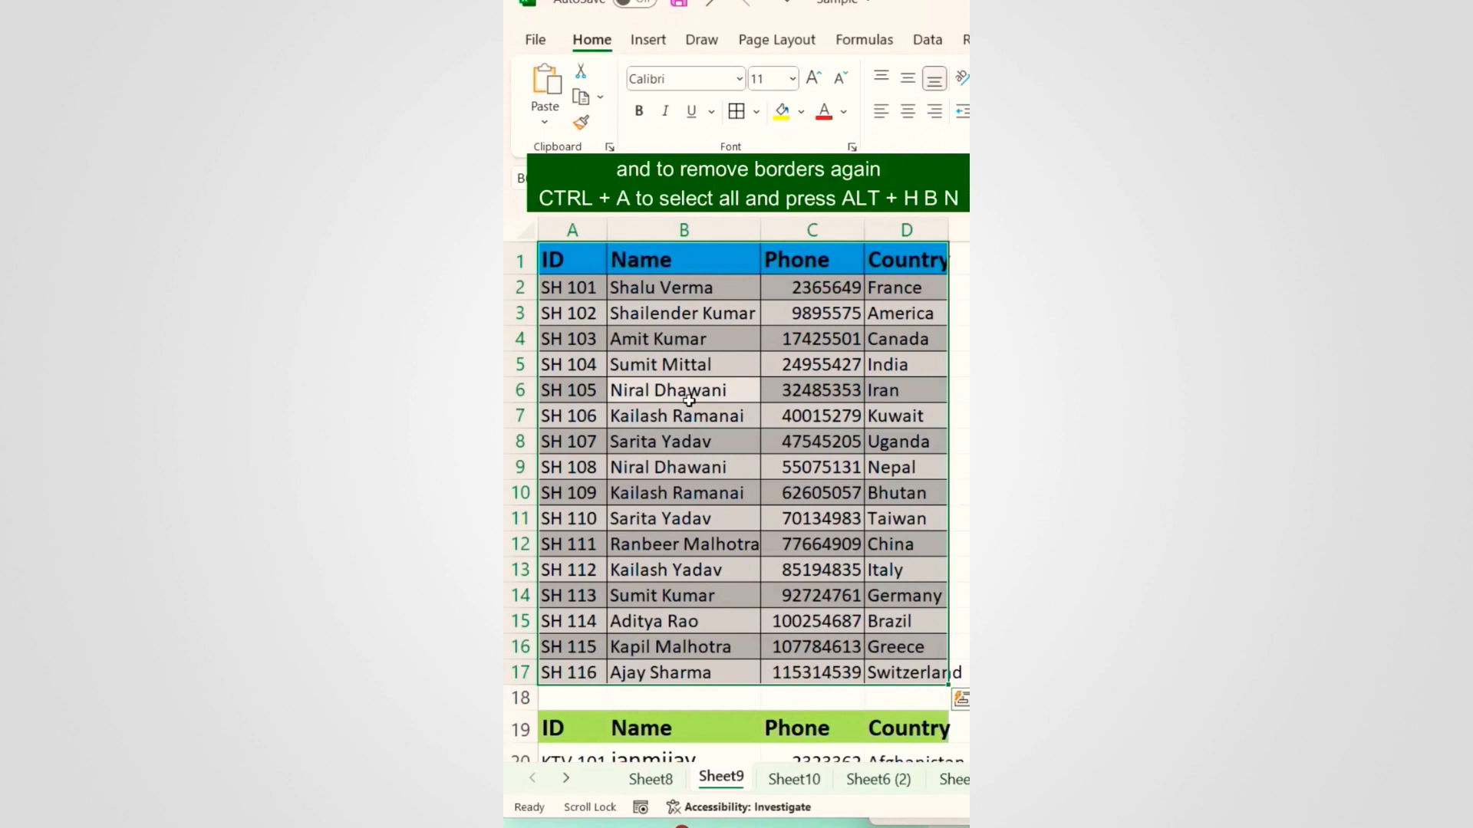
pyautogui.hotkey('alt', 'h')
pyautogui.press('b')
pyautogui.press('n')
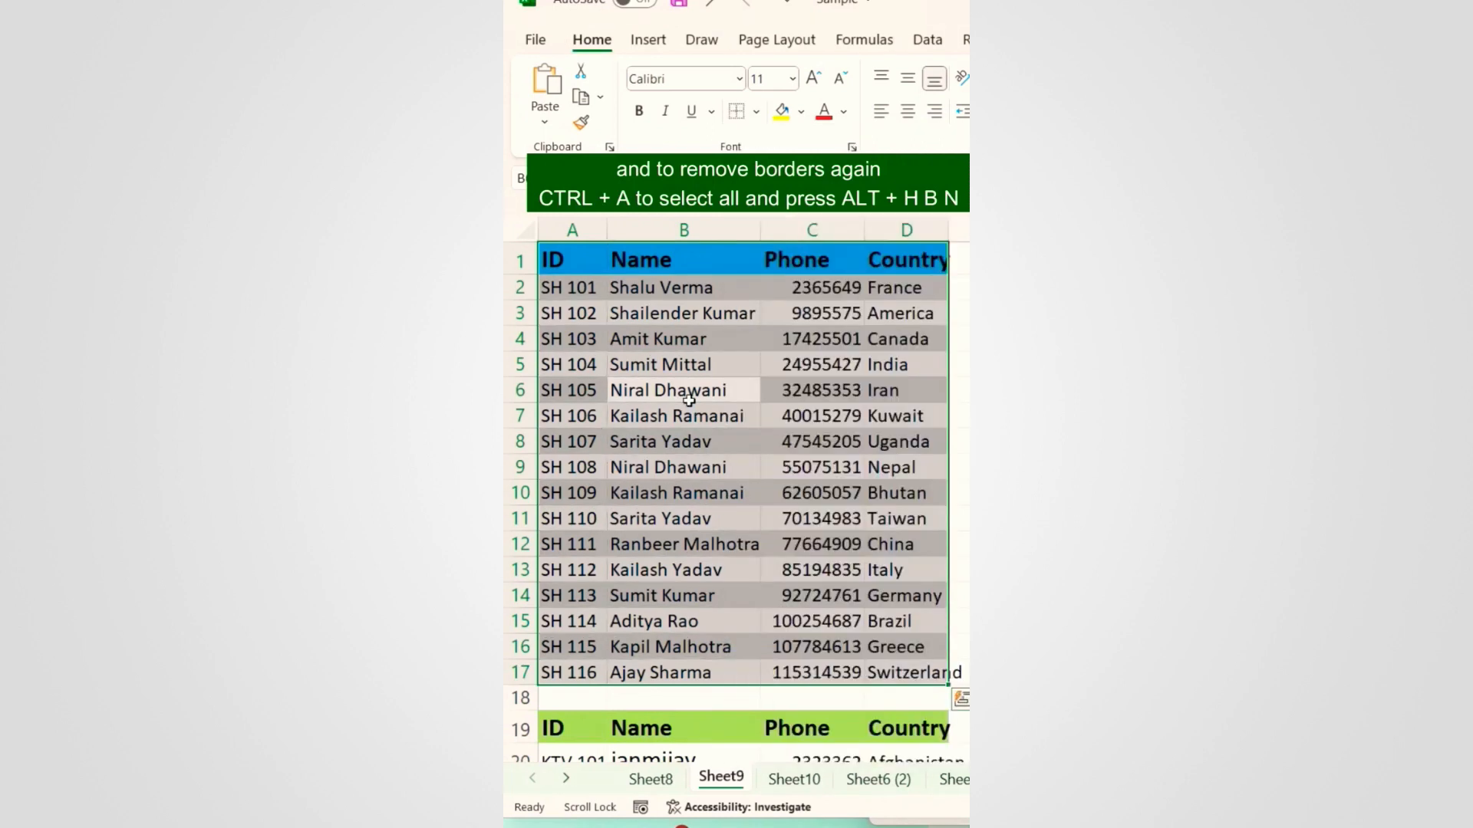
pyautogui.click(738, 438)
pyautogui.scroll(-2, 729, 436)
pyautogui.scroll(2, 738, 438)
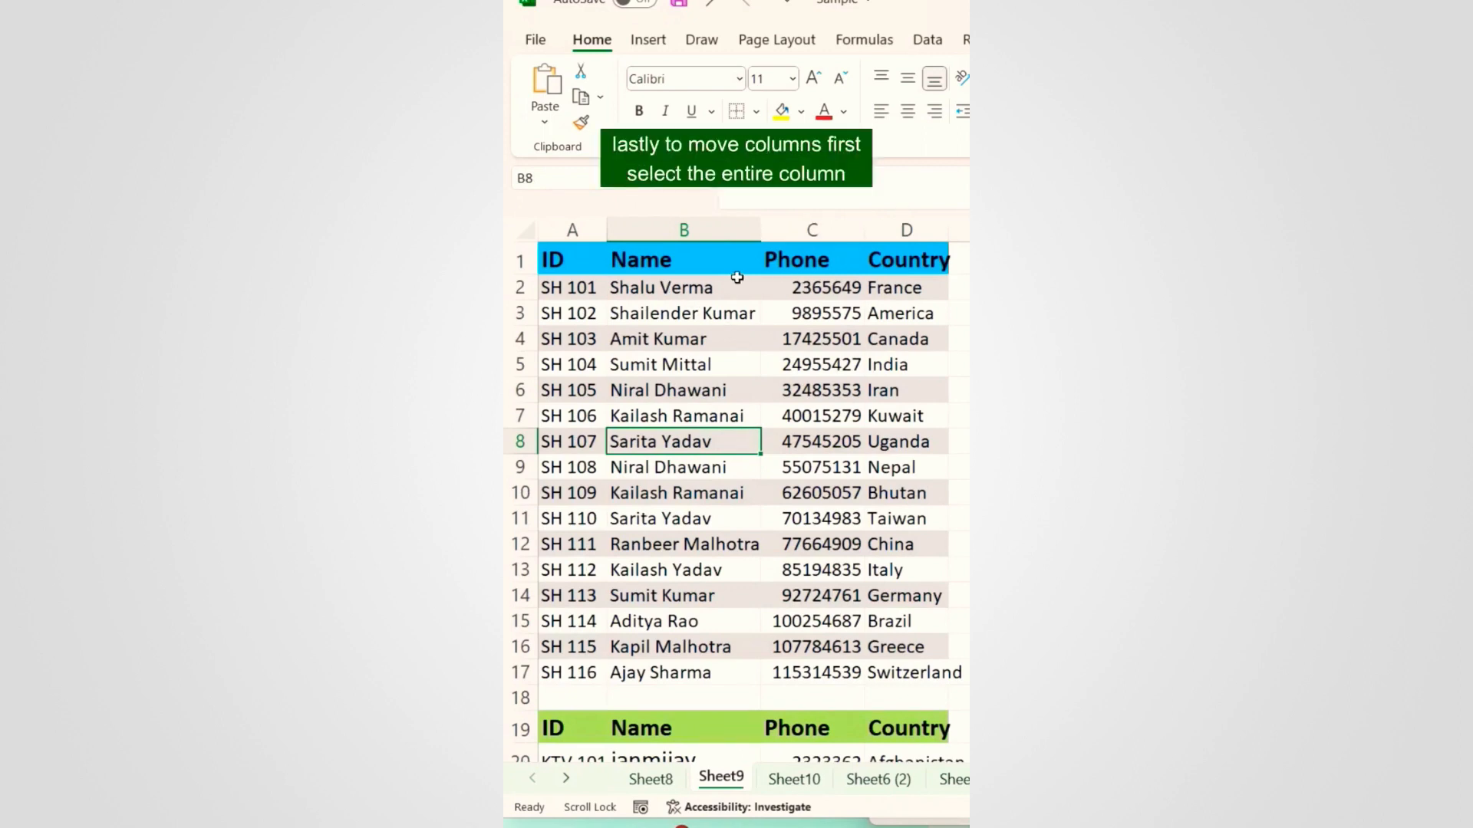
# Step: Shift-drag the Phone column before Name, then back between Name and Country
pyautogui.click(811, 230)
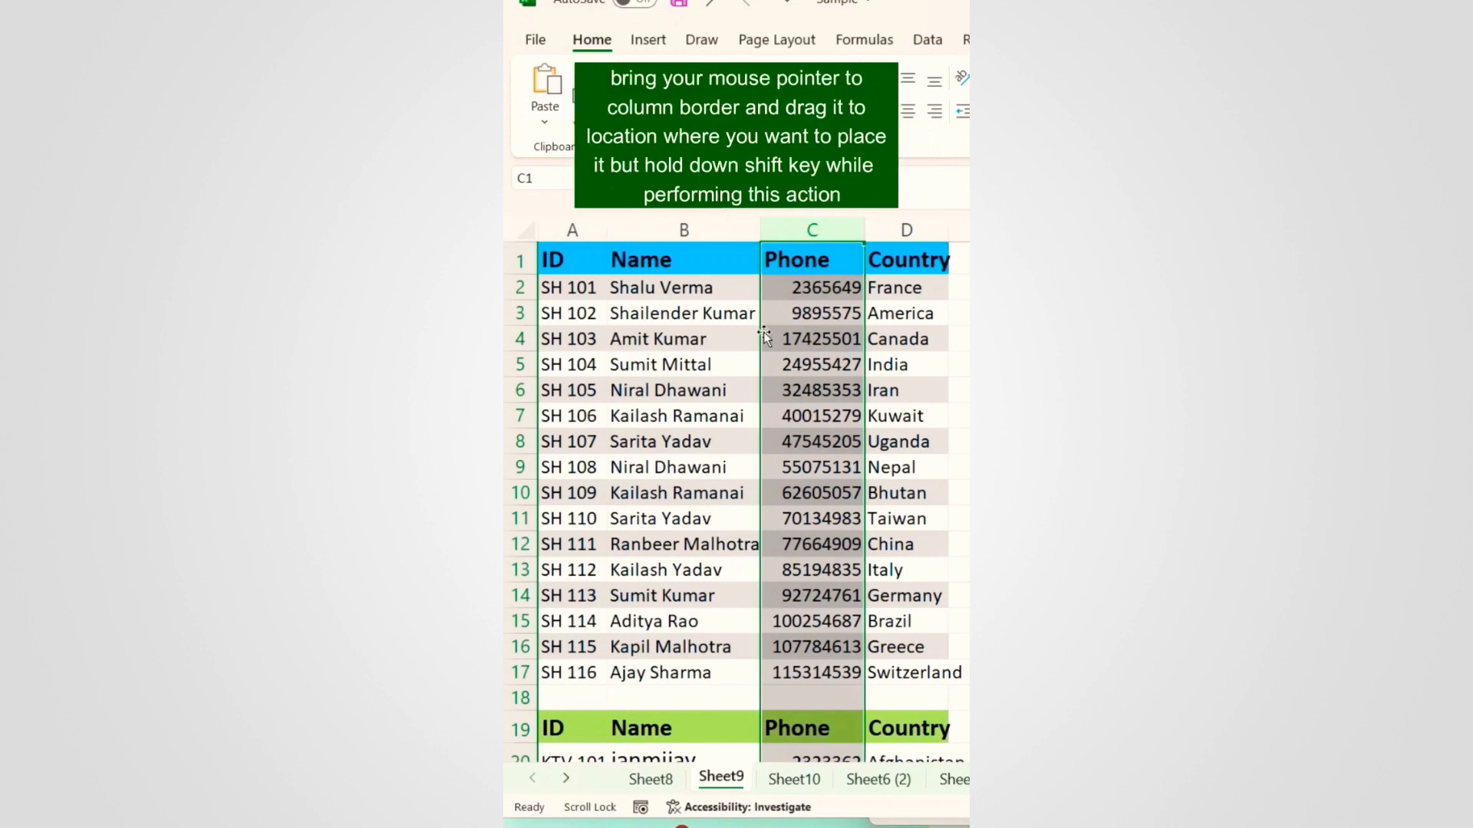
pyautogui.moveTo(767, 340); pyautogui.dragTo(636, 324)
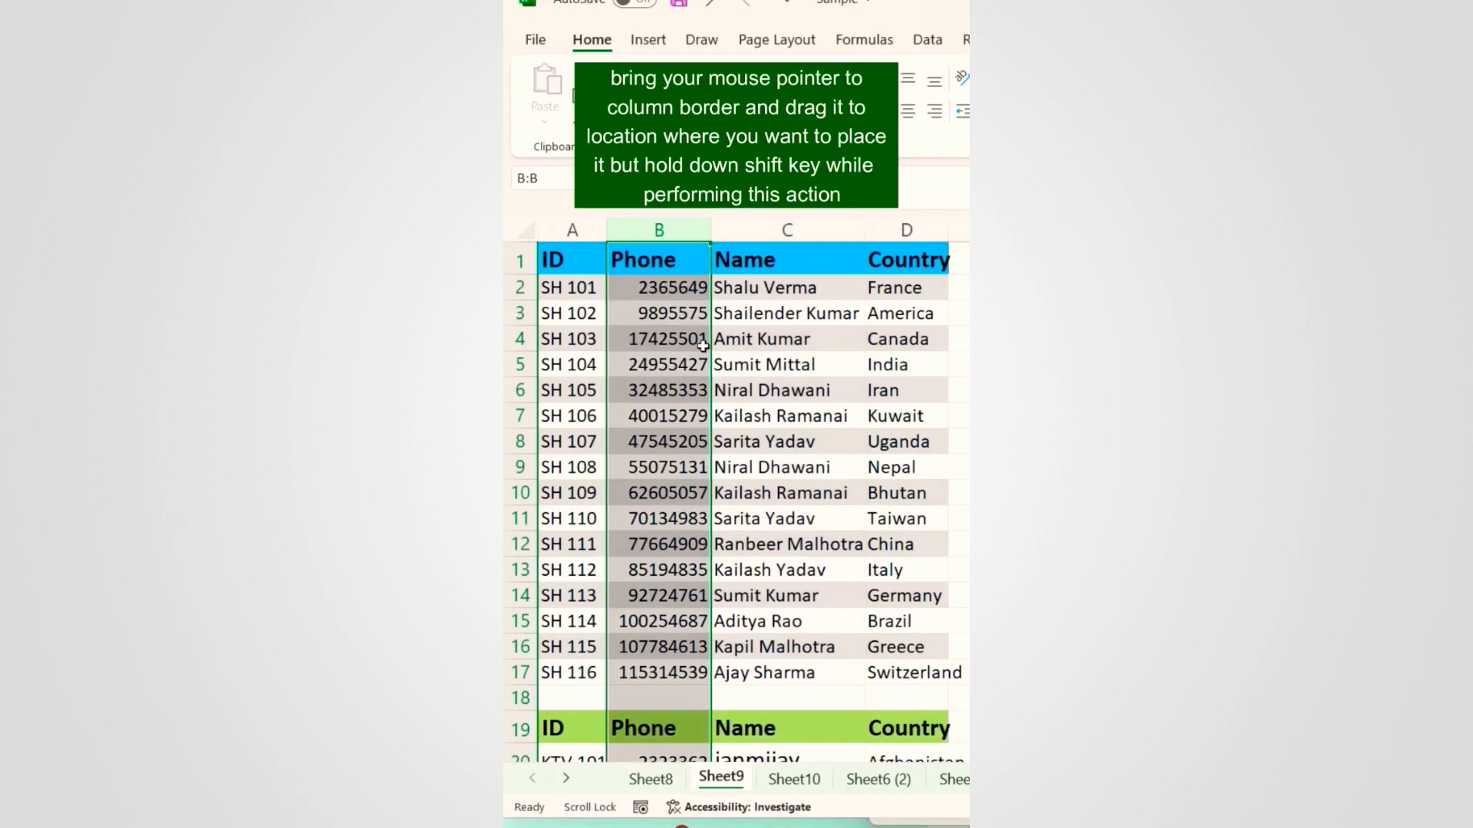
pyautogui.moveTo(709, 345); pyautogui.dragTo(836, 341)
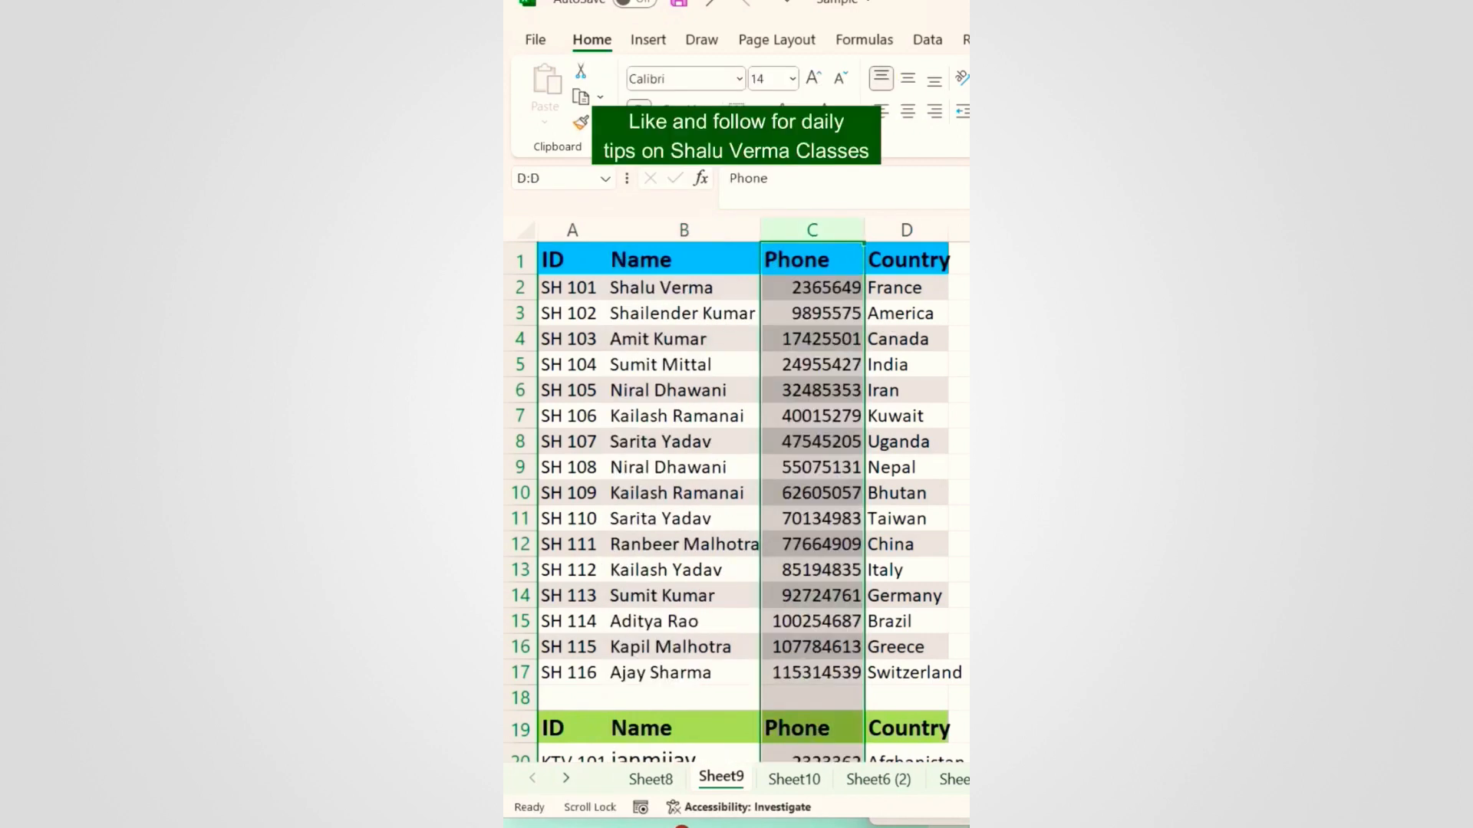
pyautogui.click(934, 435)
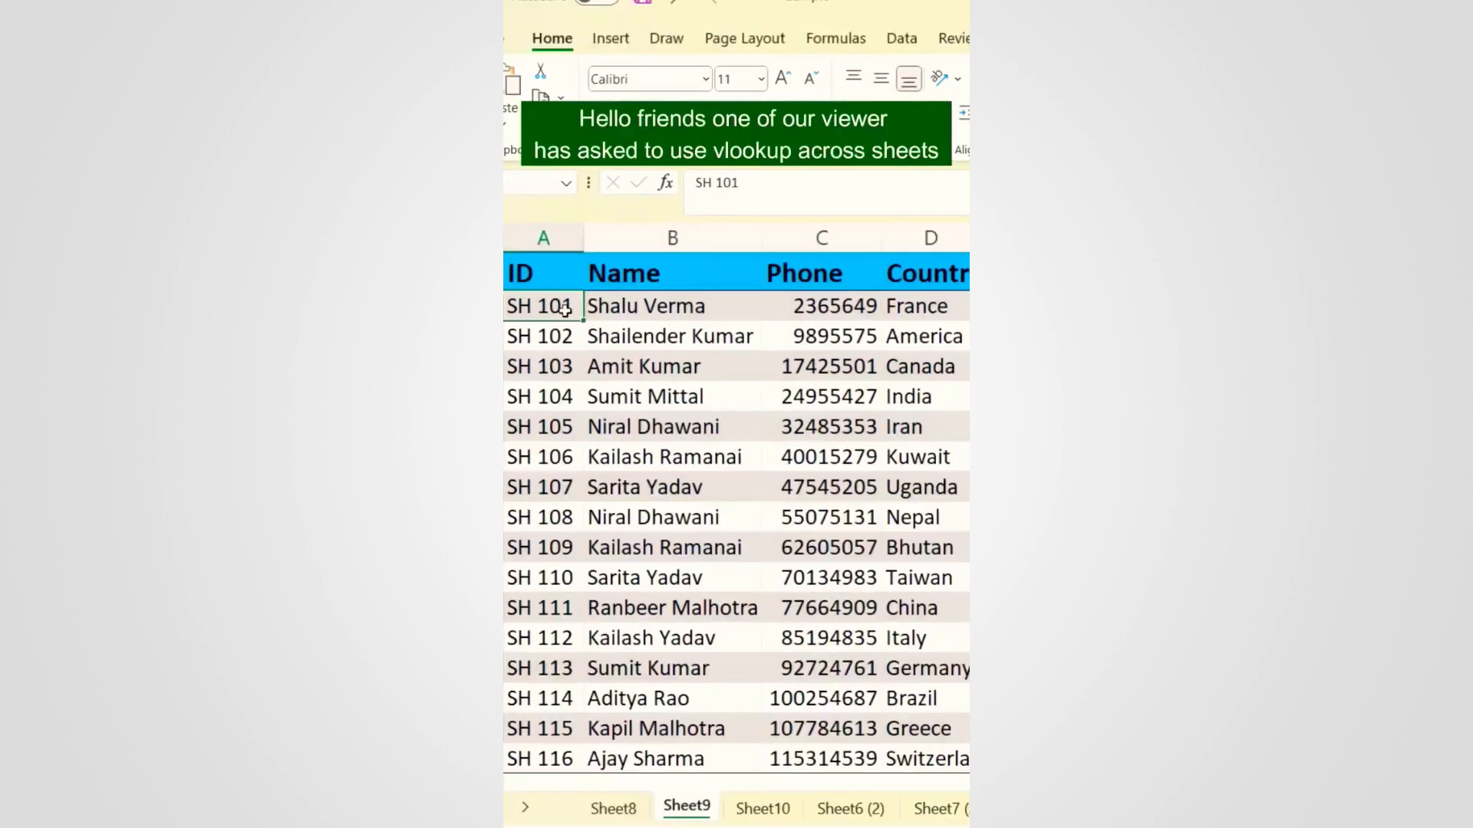
pyautogui.click(652, 307)
# Step: Select the empty ID cell A3 on Sheet10 after checking Sheet9's source IDs
pyautogui.click(644, 366)
pyautogui.click(742, 807)
pyautogui.click(526, 323)
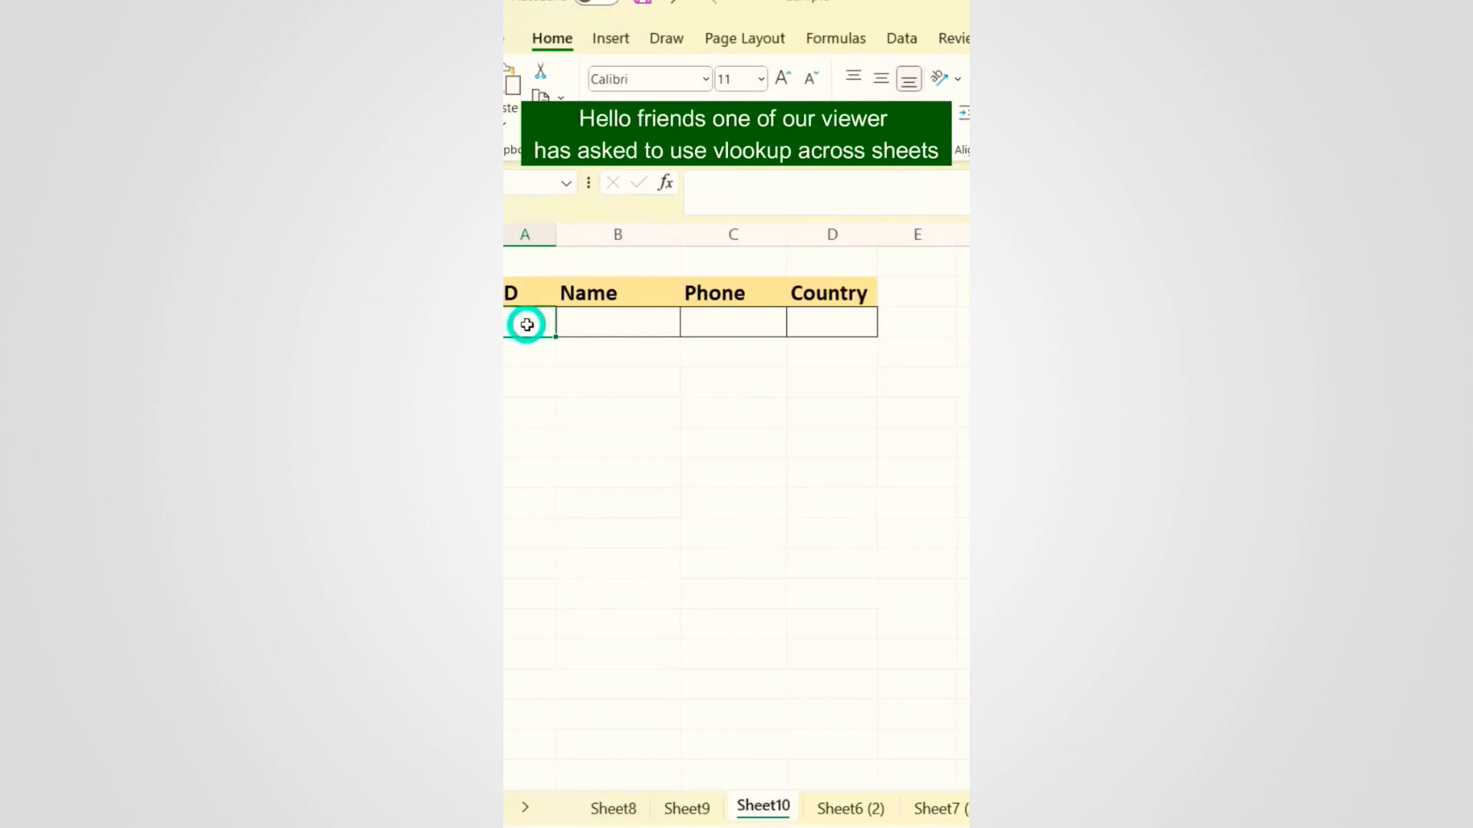
pyautogui.click(705, 810)
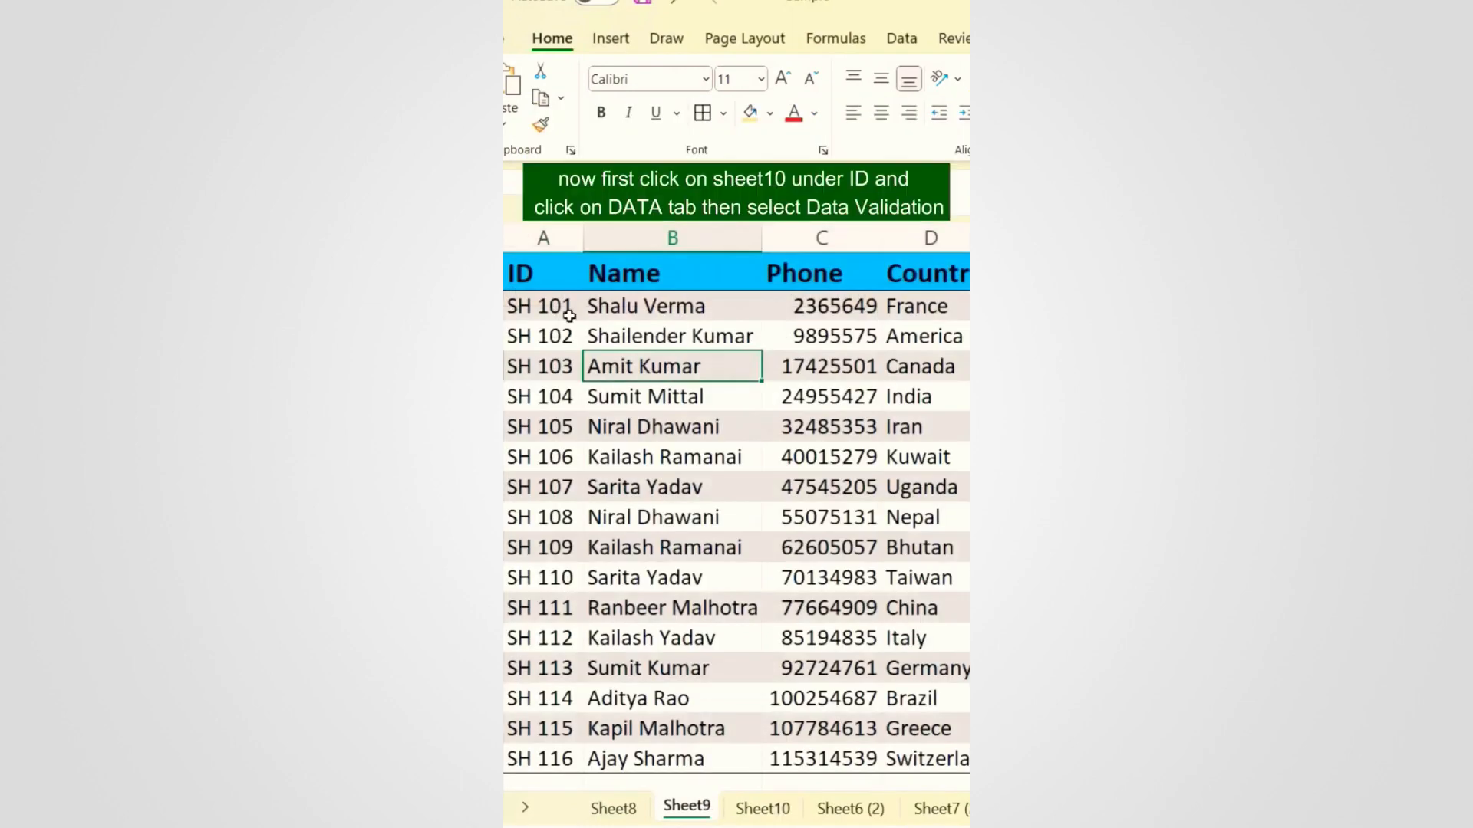
pyautogui.click(764, 808)
pyautogui.click(519, 327)
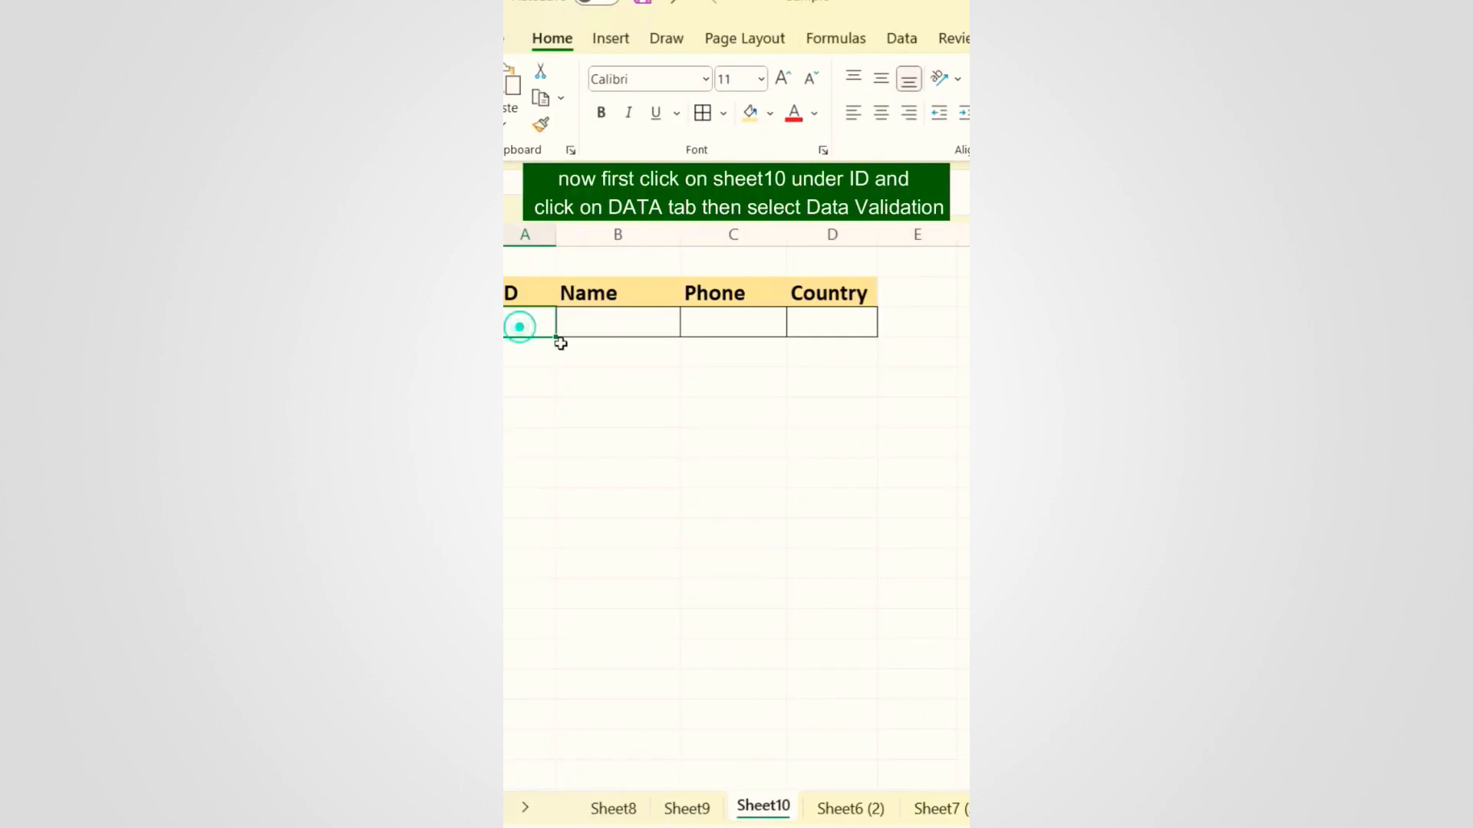
# Step: Add List data validation sourced from Sheet9!$A$2:$A$17 and open the new ID dropdown
pyautogui.click(900, 40)
pyautogui.click(813, 107)
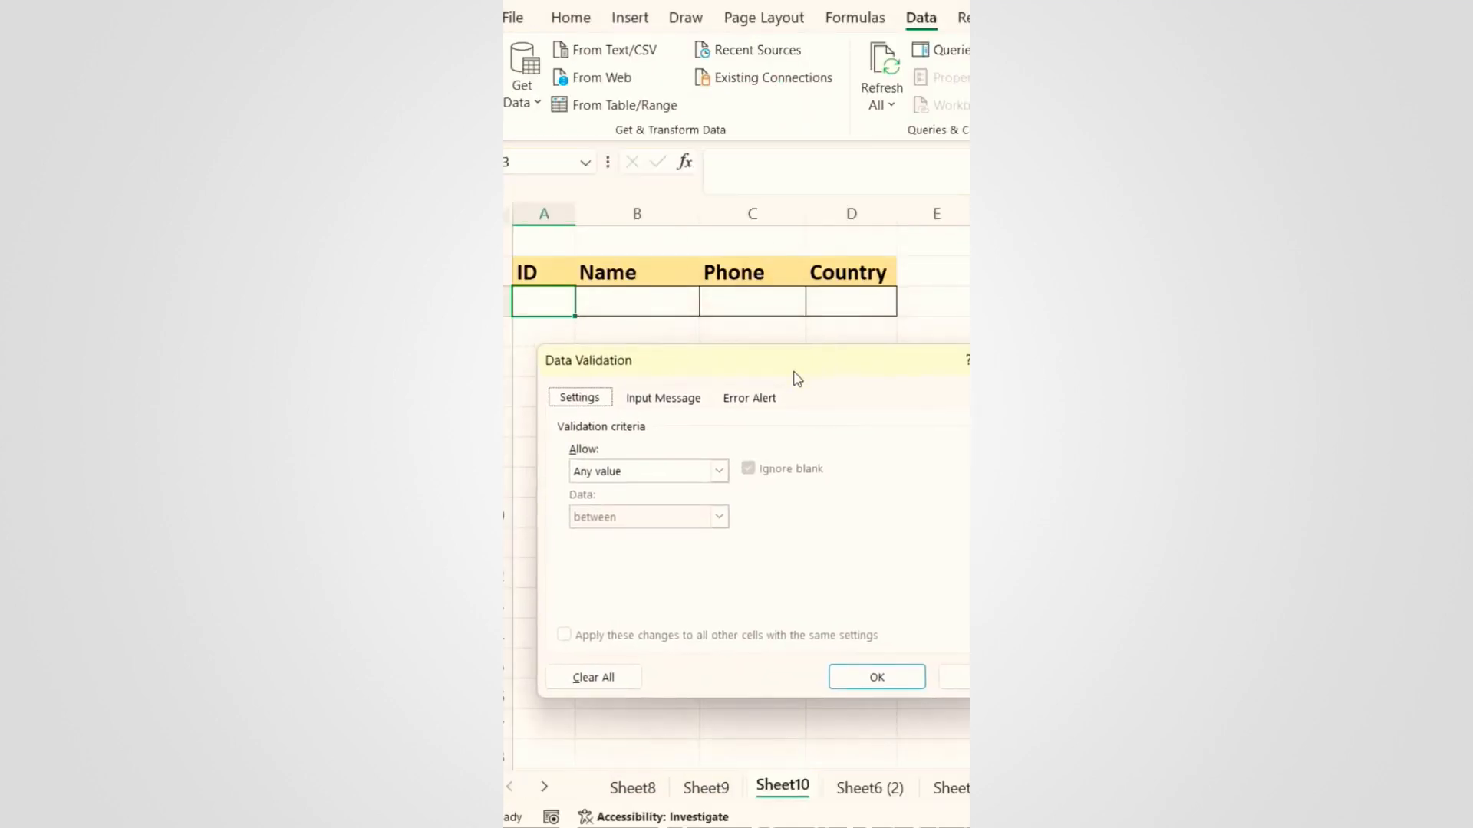
pyautogui.click(672, 470)
pyautogui.click(613, 534)
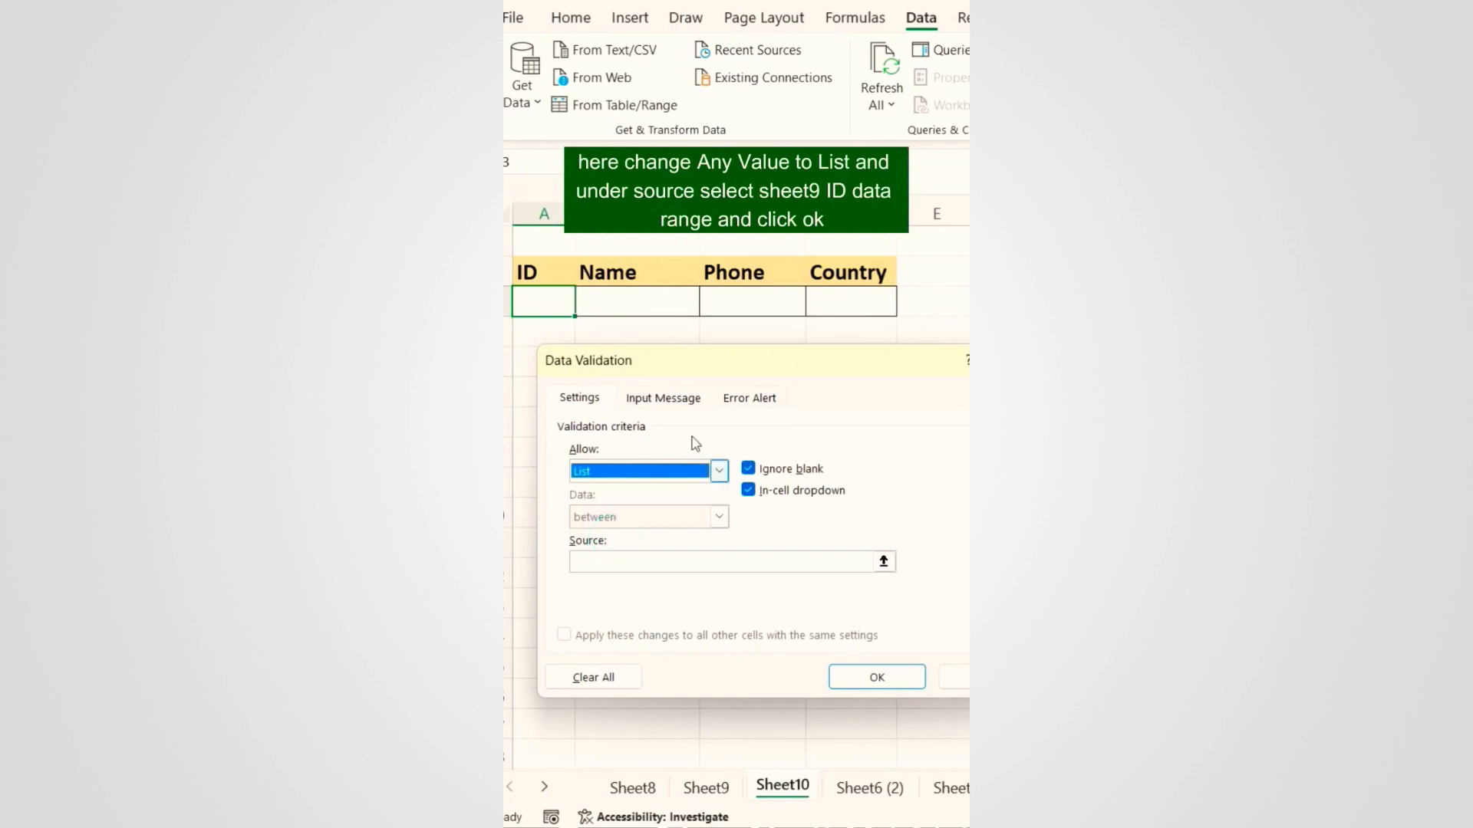
pyautogui.click(741, 588)
pyautogui.click(706, 787)
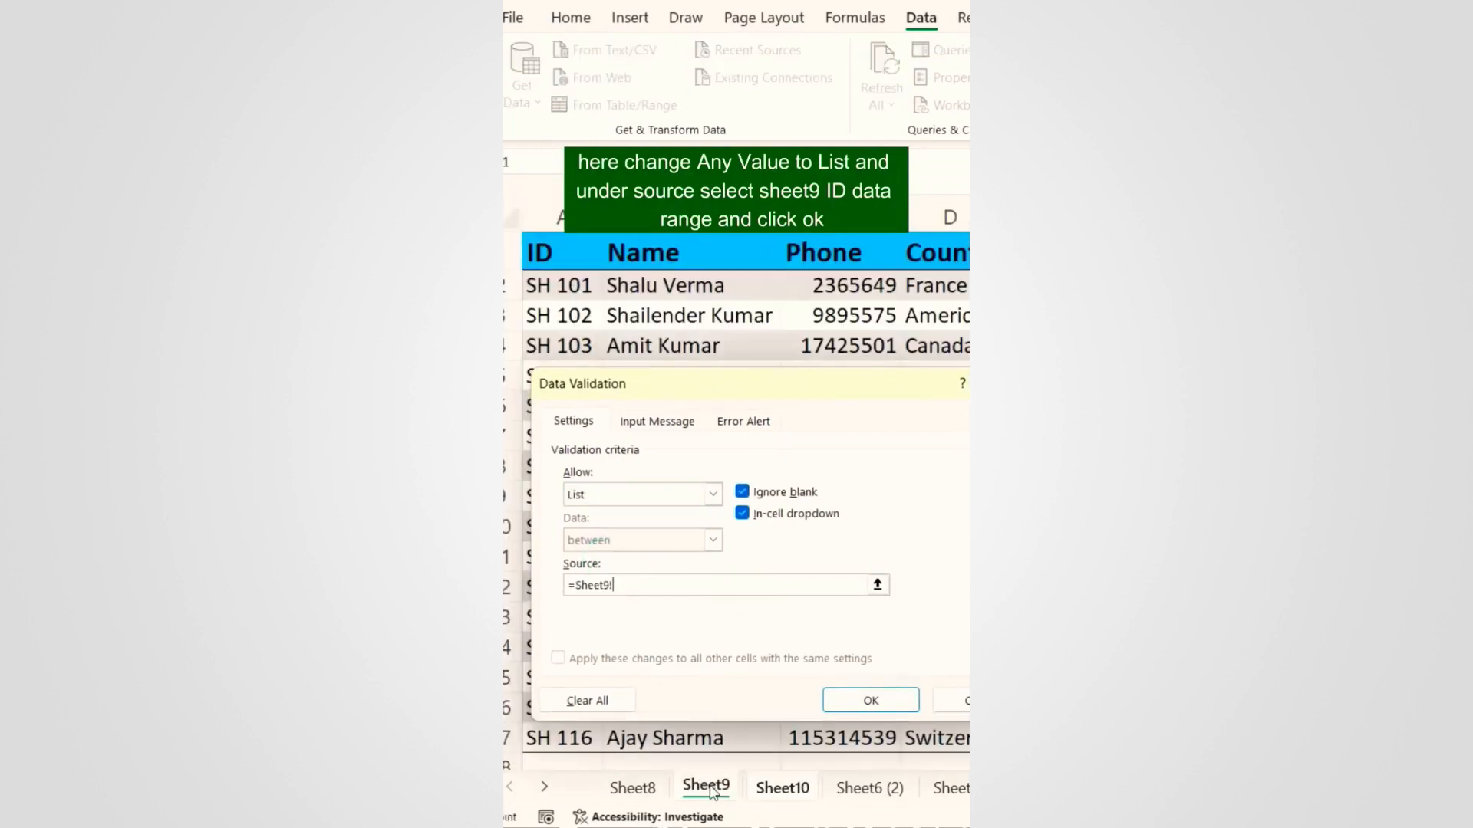
pyautogui.moveTo(762, 397); pyautogui.dragTo(856, 305)
pyautogui.moveTo(571, 286); pyautogui.dragTo(524, 748)
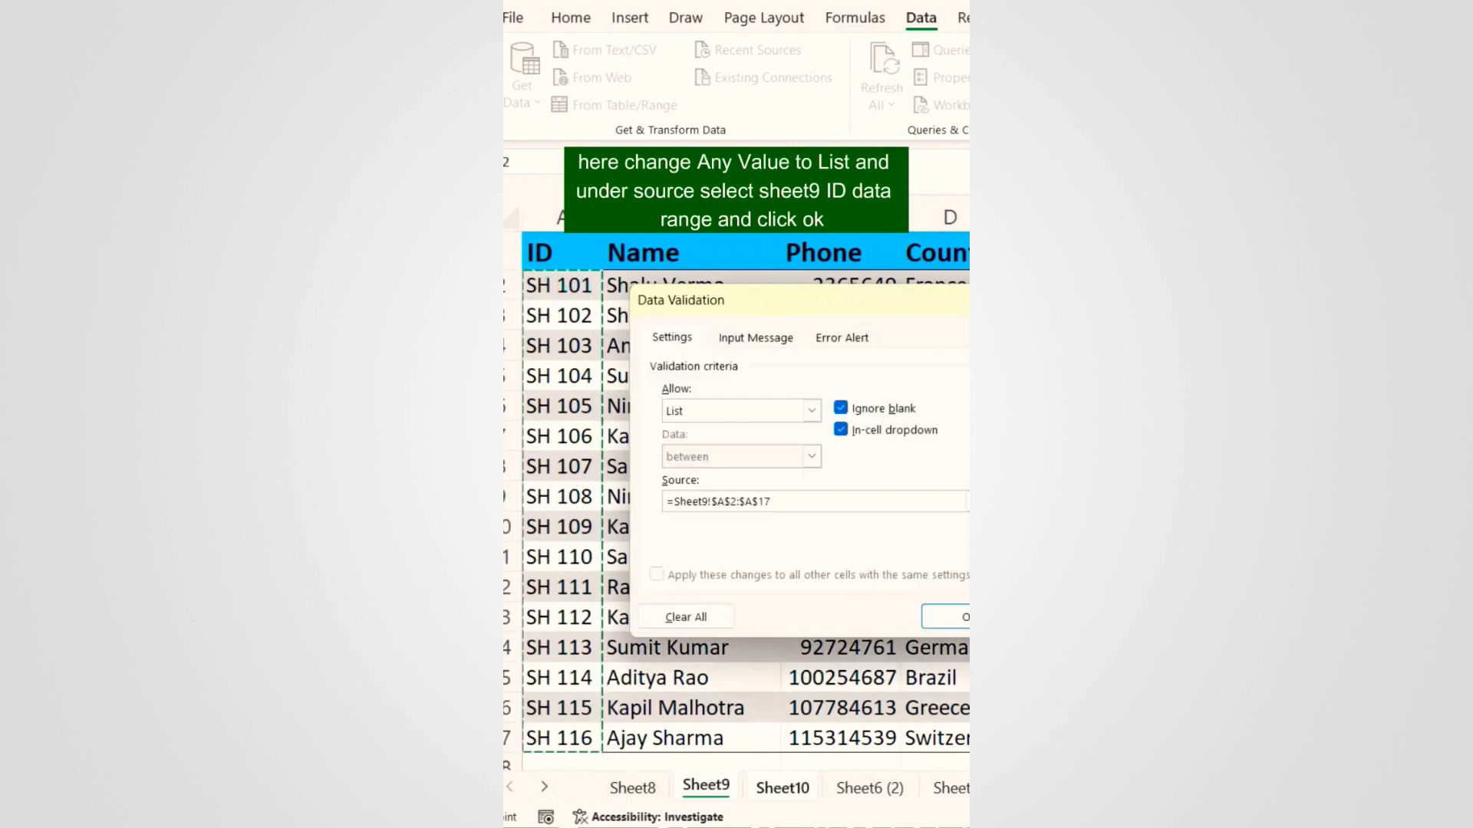
pyautogui.click(862, 660)
pyautogui.click(585, 306)
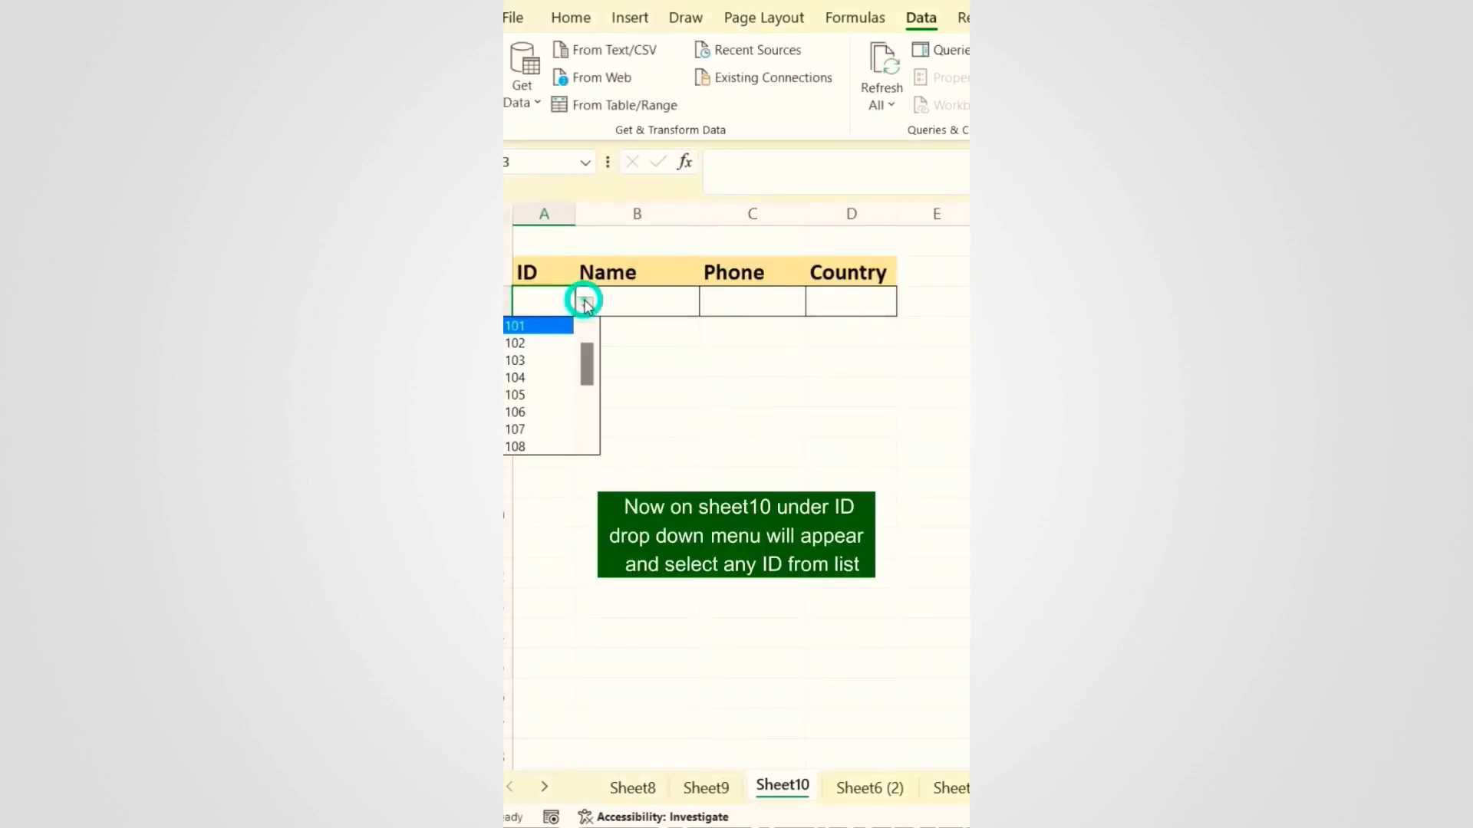
# Step: Choose SH 103 as the ID and start a VLOOKUP in B3 on the absolute $A$3 reference
pyautogui.click(554, 354)
pyautogui.click(631, 302)
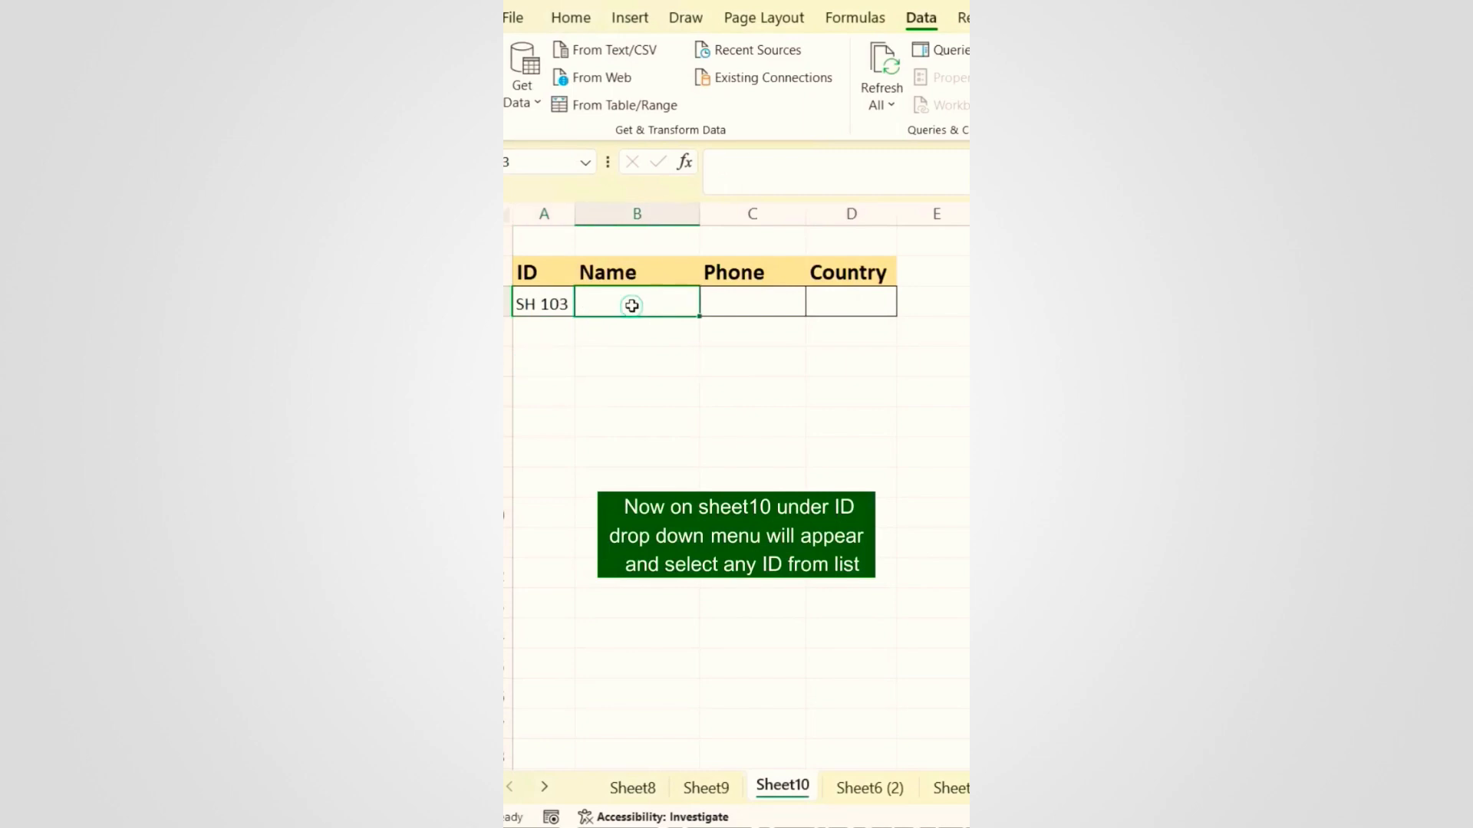
pyautogui.write('=vlook')
pyautogui.press('Tab')
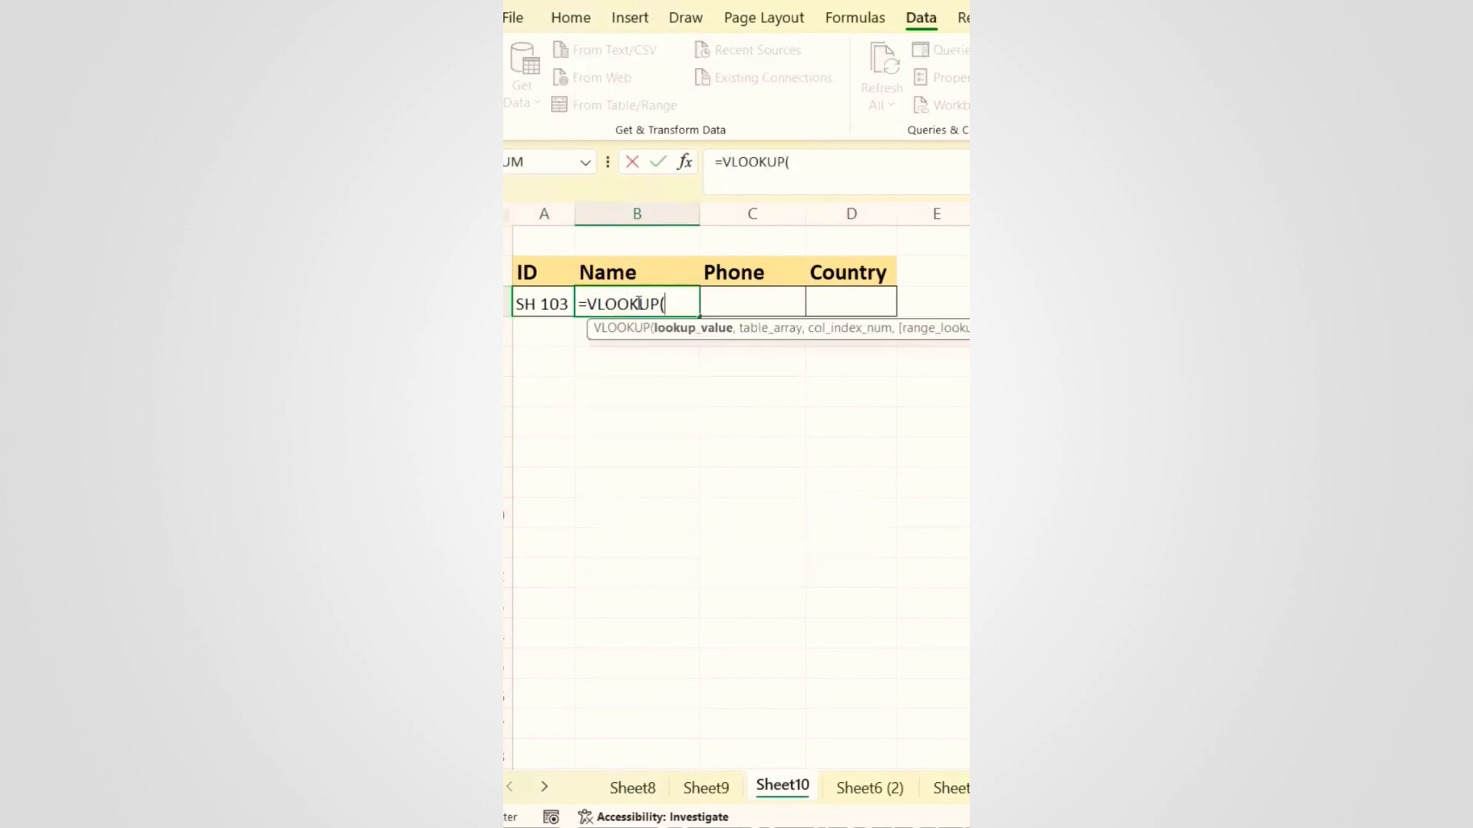
pyautogui.click(545, 304)
pyautogui.press('F4')
pyautogui.write(',')
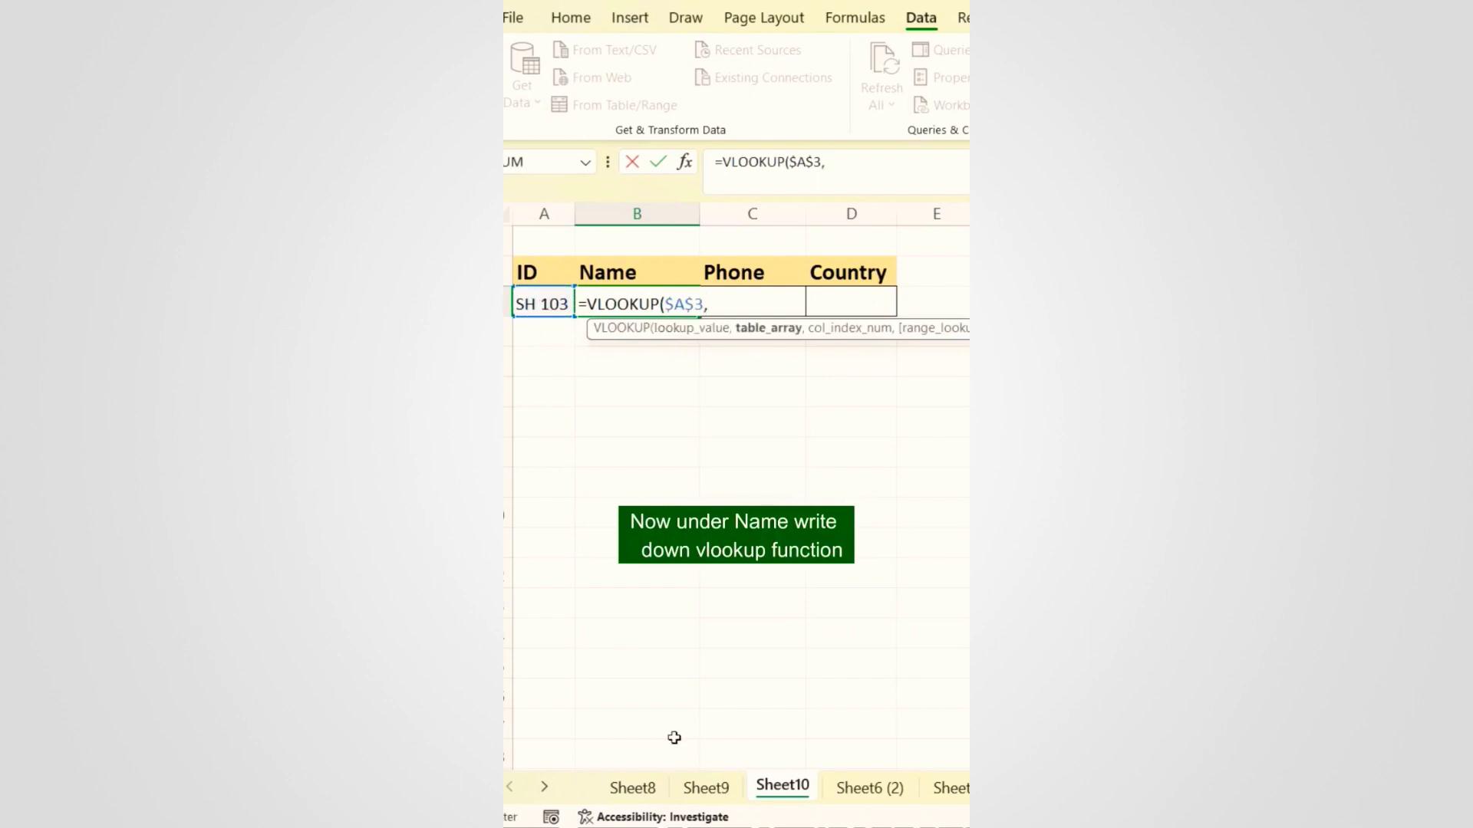
# Step: Complete the VLOOKUP with Sheet9's absolute A2:D17 table, column 2 and exact match (0)
pyautogui.click(706, 788)
pyautogui.moveTo(559, 285); pyautogui.dragTo(922, 722)
pyautogui.click(884, 167)
pyautogui.click(903, 221)
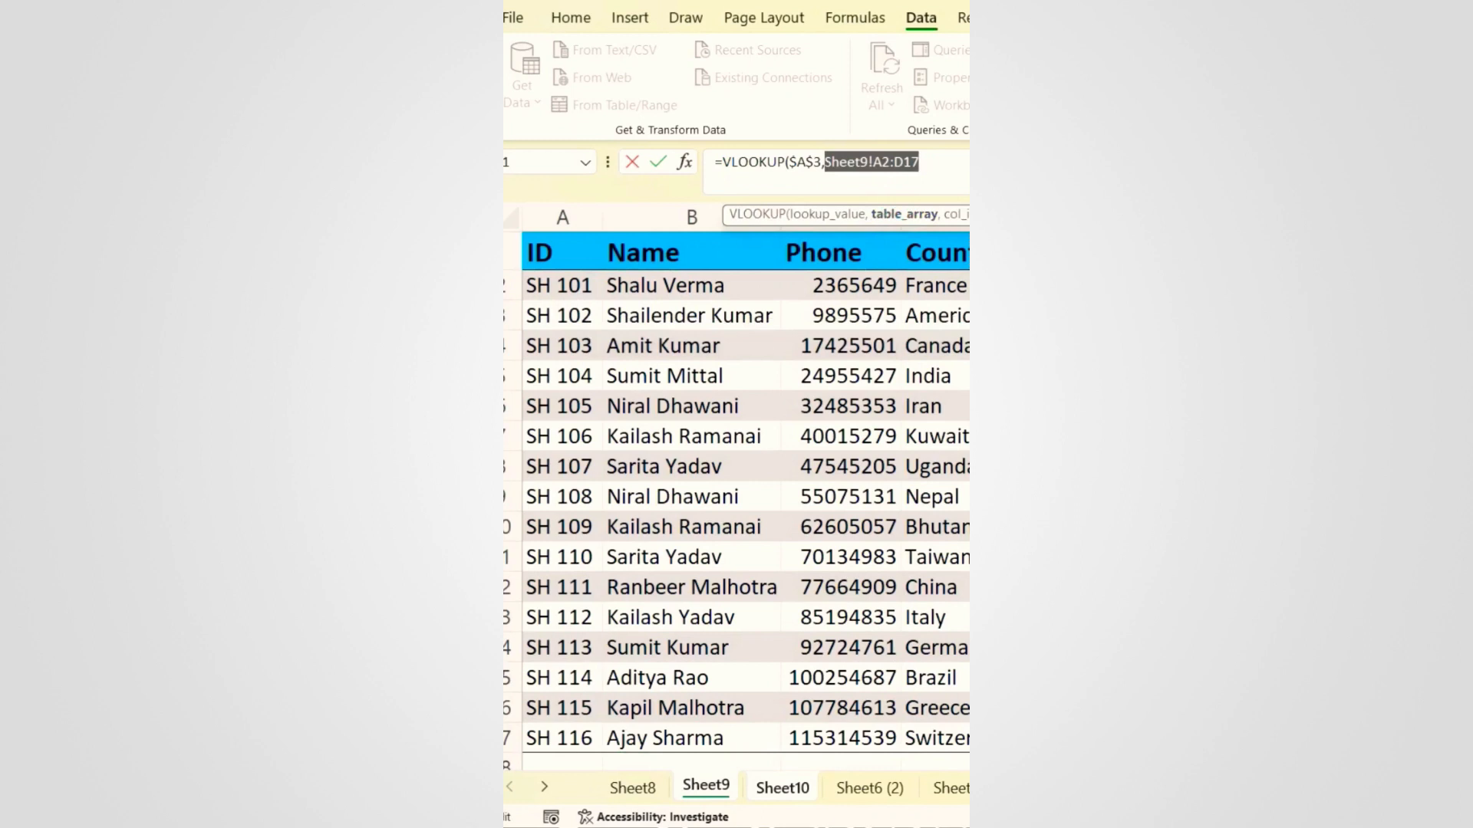
pyautogui.press('F4')
pyautogui.click(950, 167)
pyautogui.write(',')
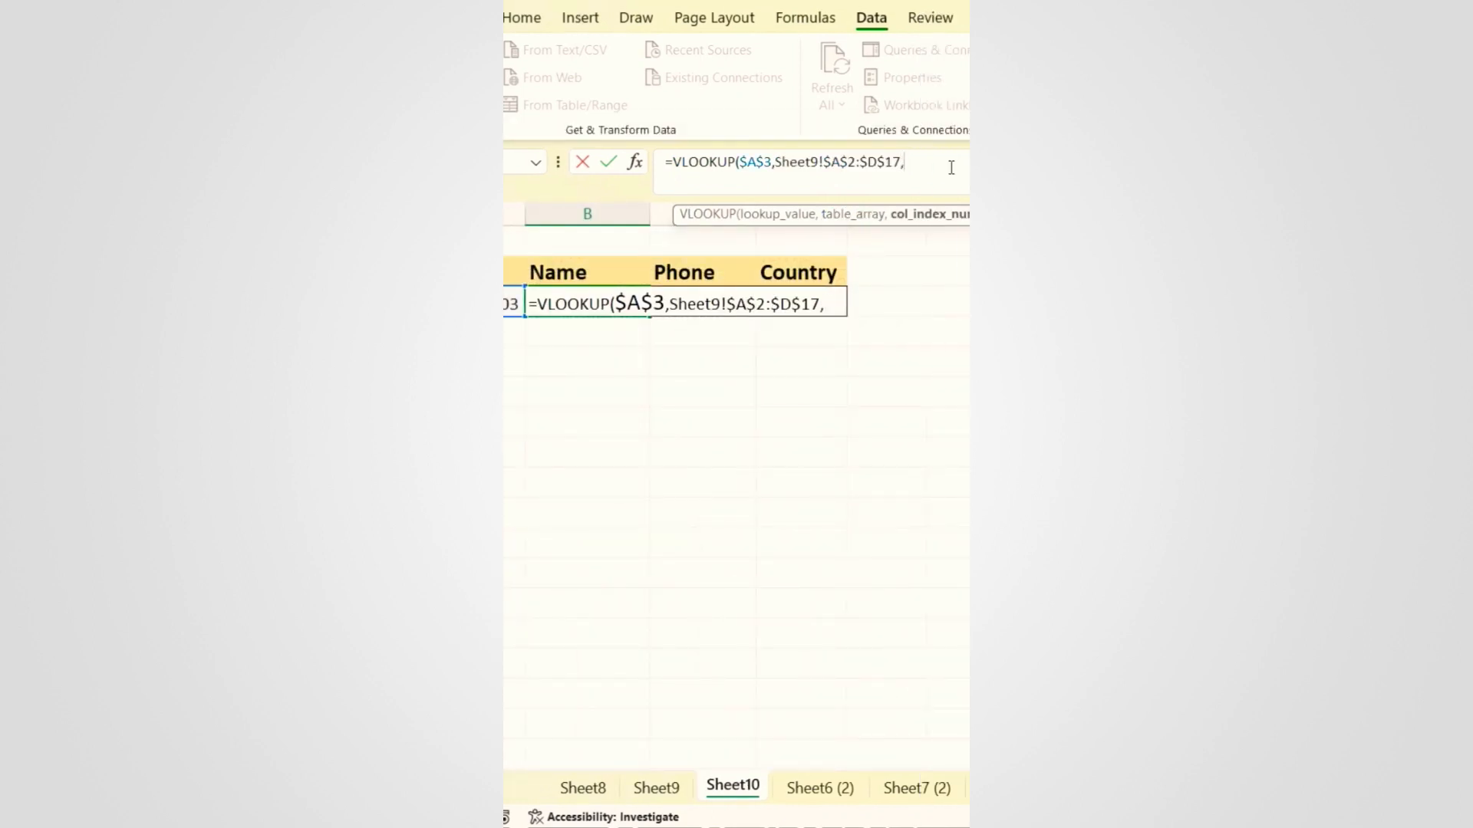
pyautogui.write('2,0)')
pyautogui.press('Return')
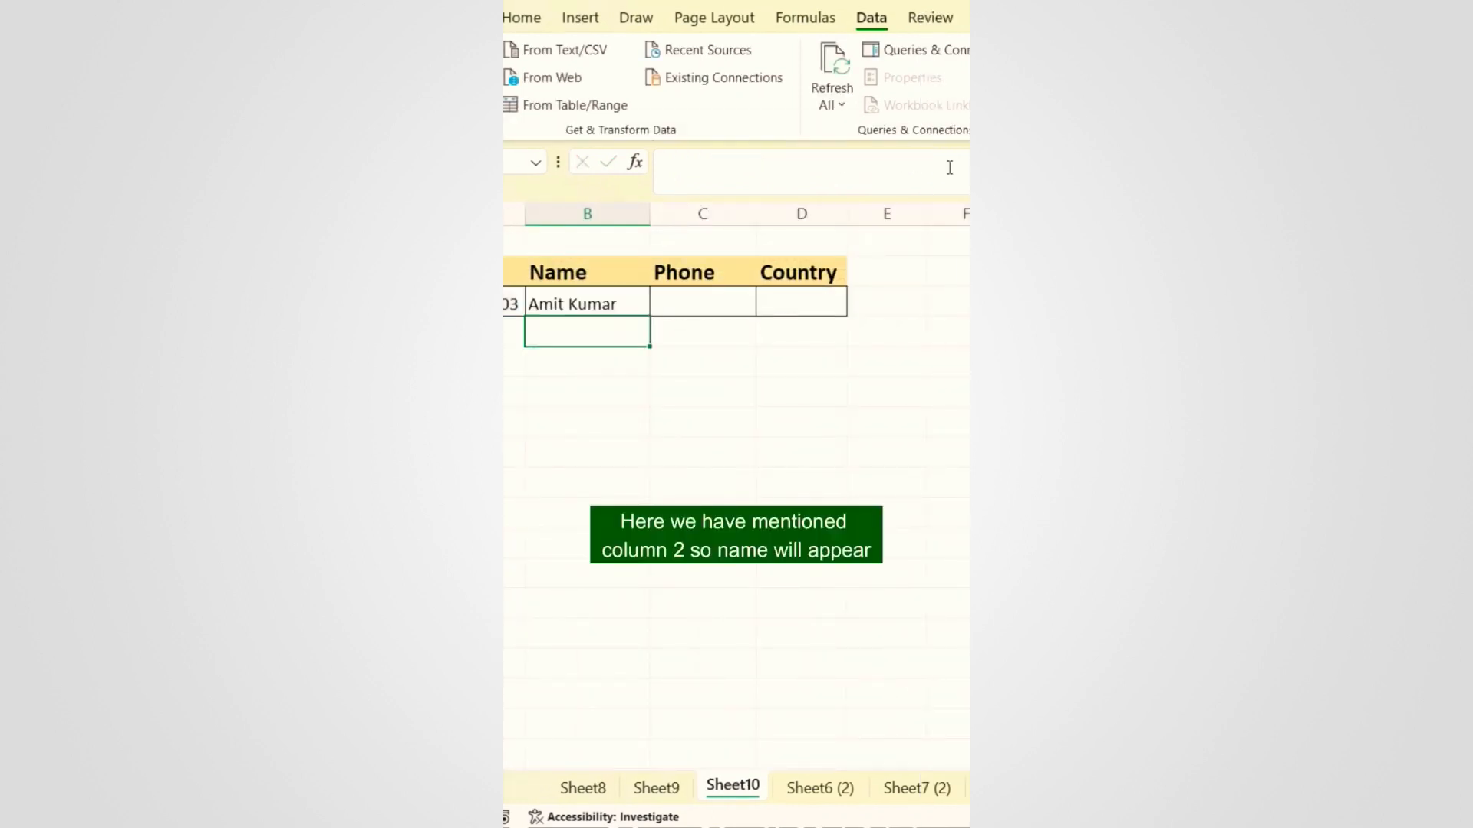
# Step: Build a helper MATCH in B4 locating the B2 header within Sheet9's absolute header row A1:D1
pyautogui.click(619, 305)
pyautogui.press('Down')
pyautogui.write('=m')
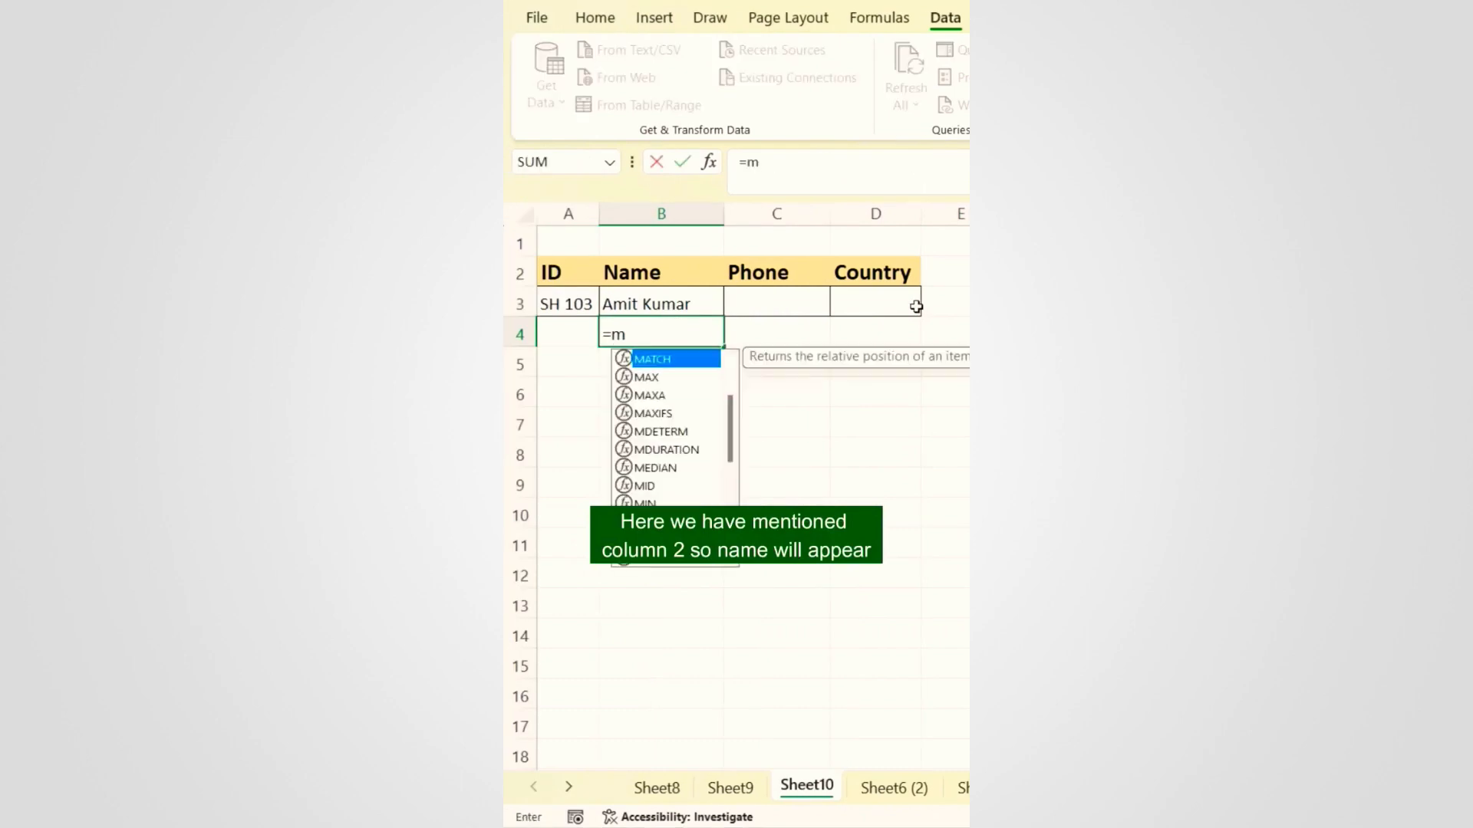
pyautogui.write('atch')
pyautogui.press('Tab')
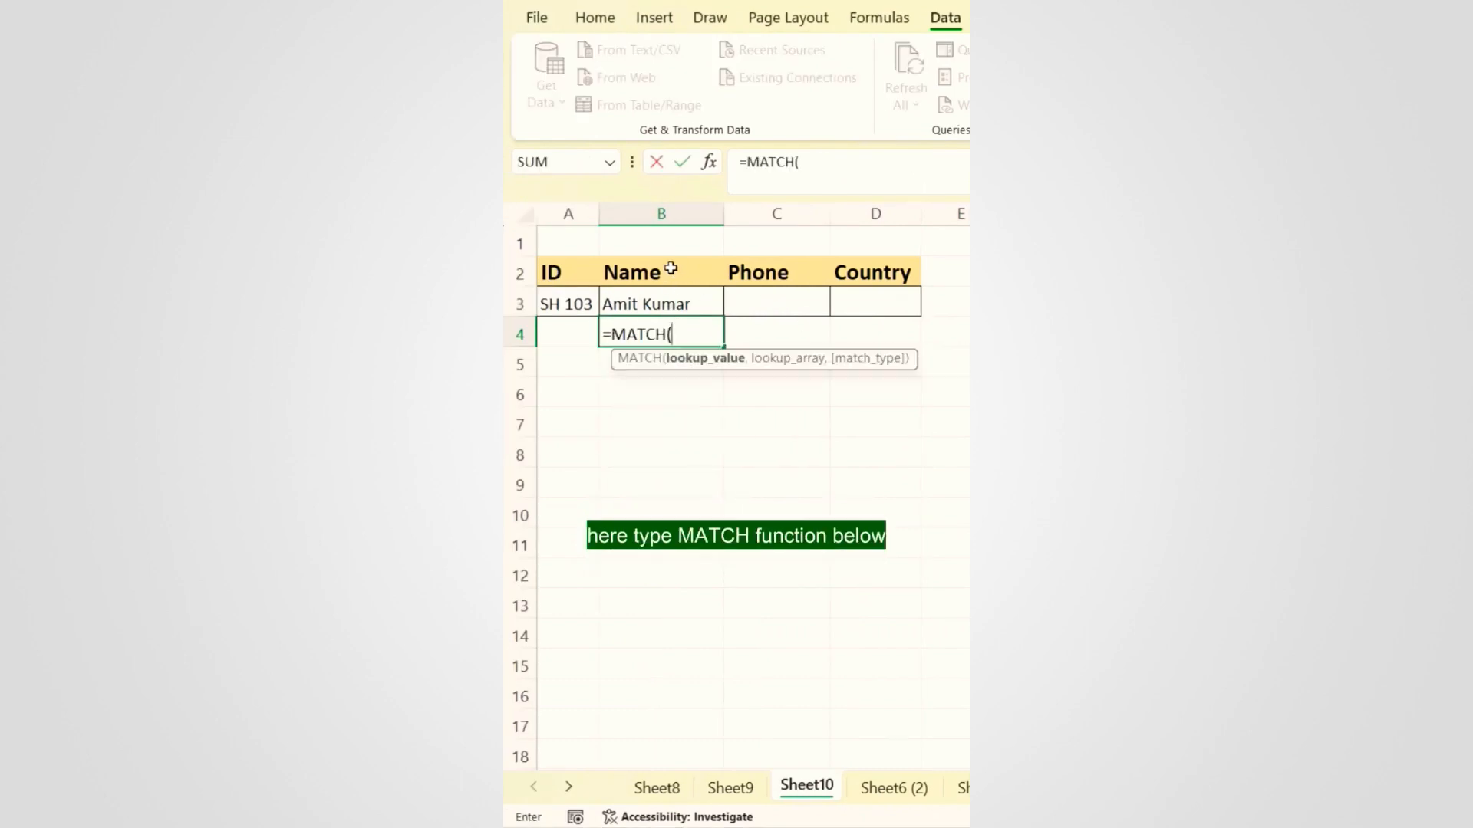
pyautogui.click(671, 267)
pyautogui.write(',')
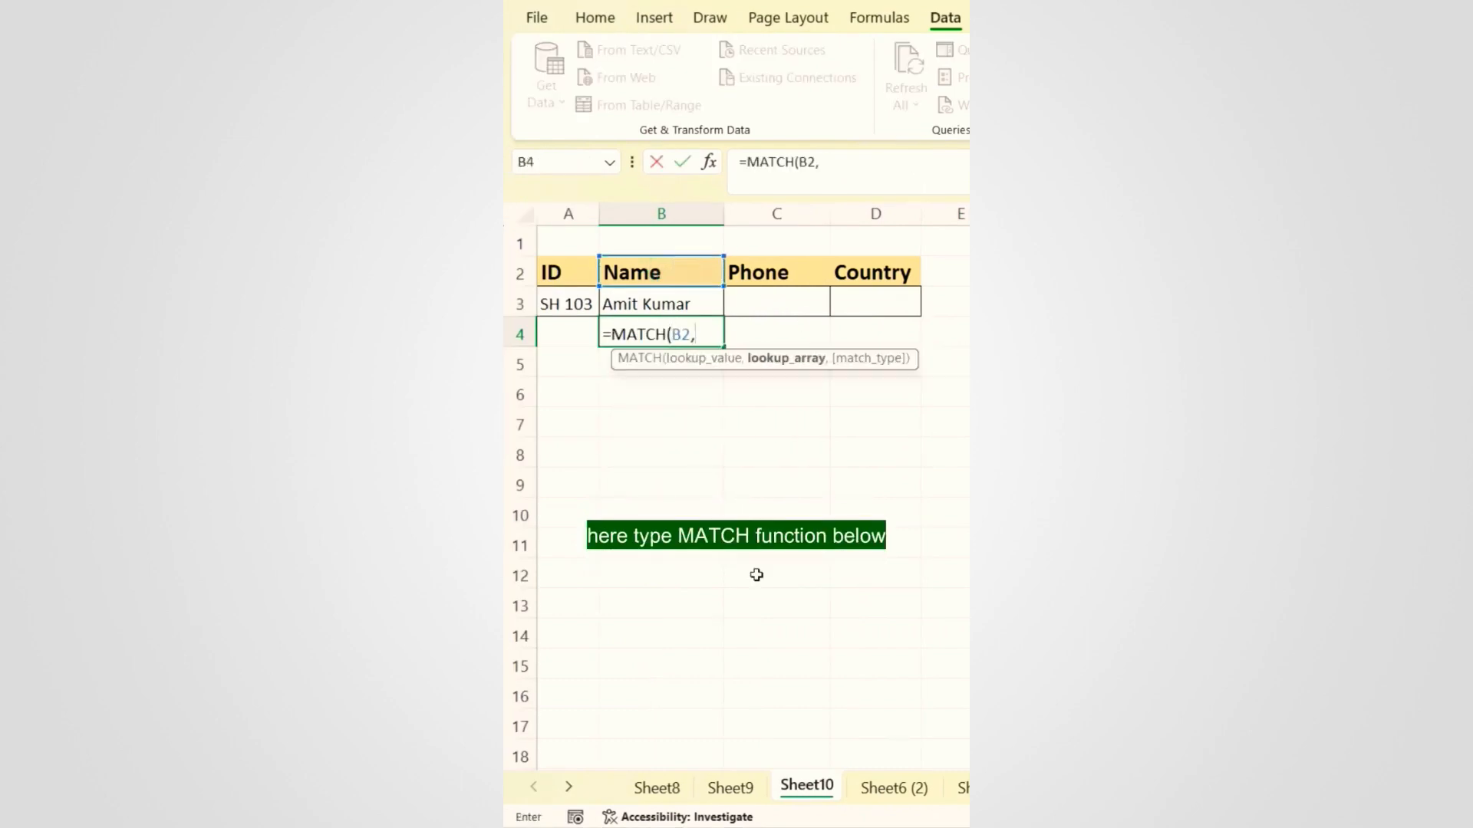
pyautogui.click(731, 788)
pyautogui.moveTo(571, 254); pyautogui.dragTo(947, 254)
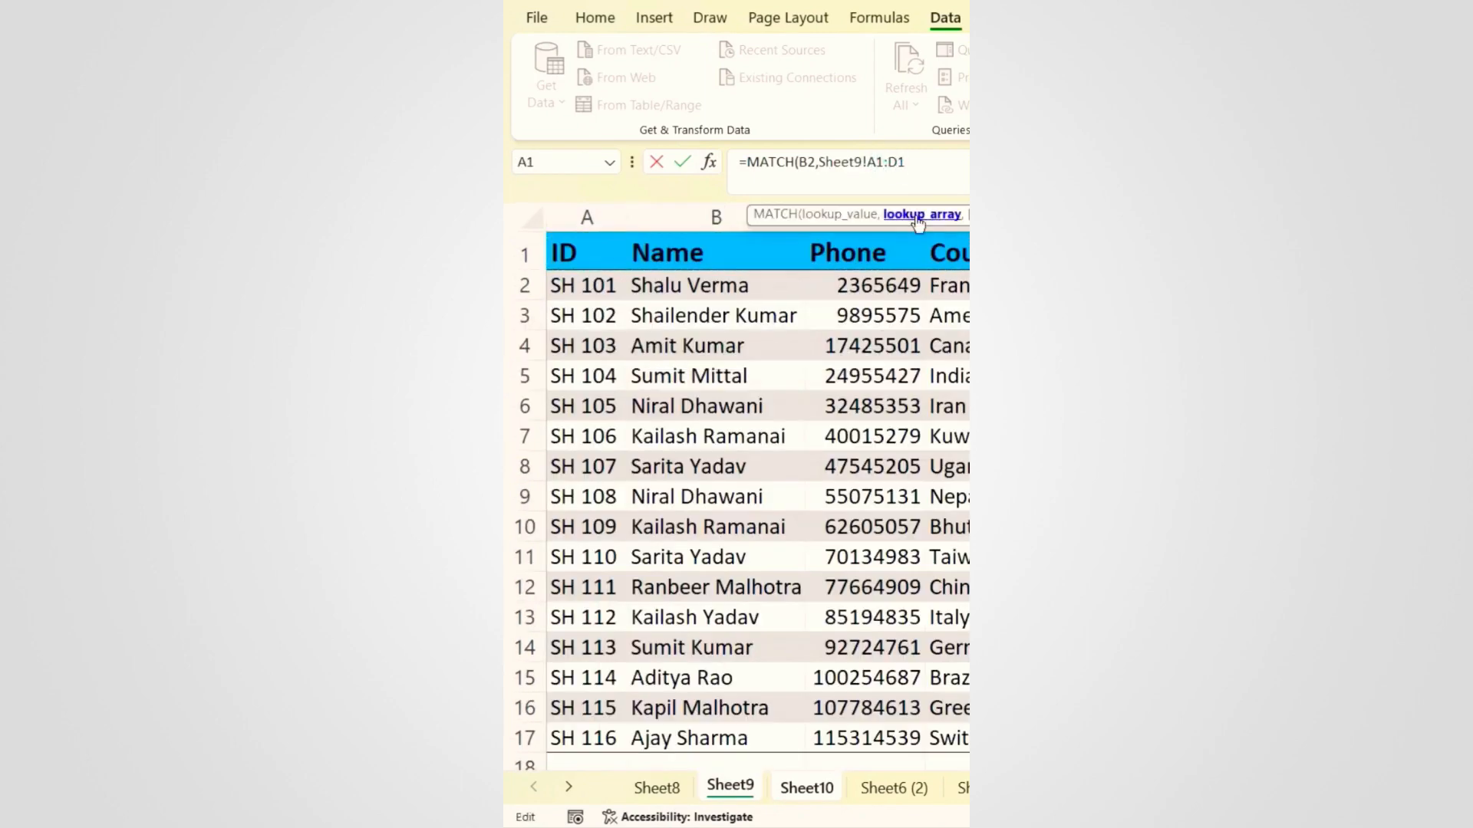
pyautogui.click(918, 216)
pyautogui.press('F4')
pyautogui.write(',0')
pyautogui.press('Return')
# Step: Fill the MATCH and VLOOKUP formulas across to Phone and Country and copy B4's MATCH expression
pyautogui.click(710, 334)
pyautogui.moveTo(724, 349); pyautogui.dragTo(874, 338)
pyautogui.click(668, 303)
pyautogui.moveTo(724, 316); pyautogui.dragTo(874, 307)
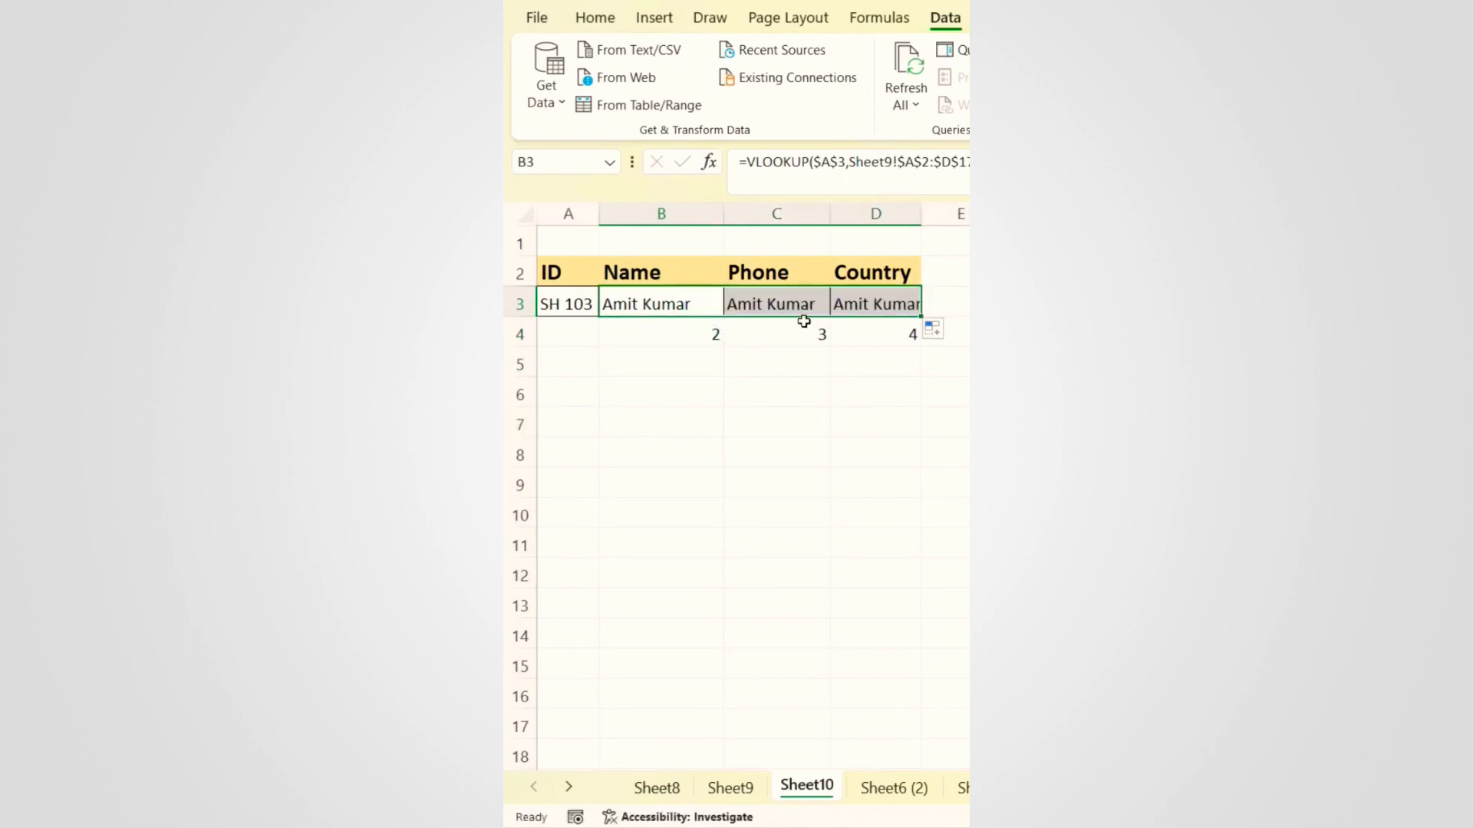
pyautogui.click(664, 335)
pyautogui.moveTo(952, 162); pyautogui.dragTo(746, 162)
pyautogui.hotkey('ctrl', 'c')
pyautogui.click(668, 389)
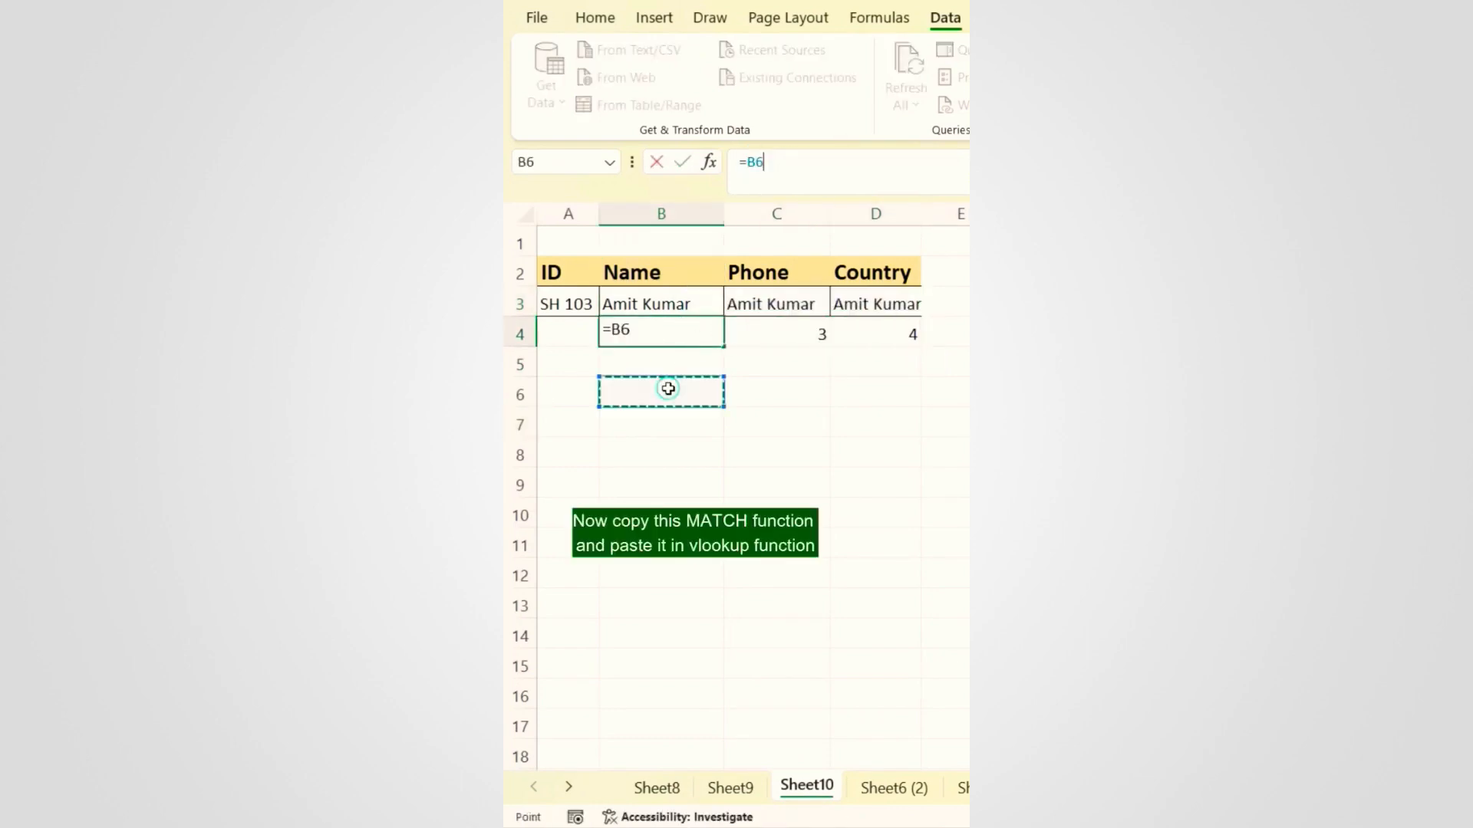
pyautogui.press('Escape')
# Step: Paste the MATCH expression over VLOOKUP's column number 2 and fill B3 across to Phone and Country
pyautogui.doubleClick(699, 306)
pyautogui.doubleClick(891, 308)
pyautogui.hotkey('ctrl', 'v')
pyautogui.press('Return')
pyautogui.click(675, 305)
pyautogui.moveTo(724, 316); pyautogui.dragTo(875, 309)
# Step: Clear the helper MATCH values in B4:D4 and make the result row A3:D3 bold
pyautogui.click(657, 335)
pyautogui.moveTo(690, 335); pyautogui.dragTo(875, 334)
pyautogui.press('Delete')
pyautogui.click(792, 388)
pyautogui.moveTo(568, 304); pyautogui.dragTo(875, 304)
pyautogui.hotkey('ctrl', 'b')
# Step: Test the lookup by renaming the B2 header to 'phone' and then back to 'Name'
pyautogui.click(664, 391)
pyautogui.click(675, 304)
pyautogui.click(669, 277)
pyautogui.write('phone')
pyautogui.press('Return')
pyautogui.press('Up')
pyautogui.write('Name')
pyautogui.press('Return')
# Step: On Sheet17, delete the stray % and * symbols from the messy names in the Data column
pyautogui.hotkey('ctrl', 'pageup')
pyautogui.hotkey('ctrl', 'pagedown')
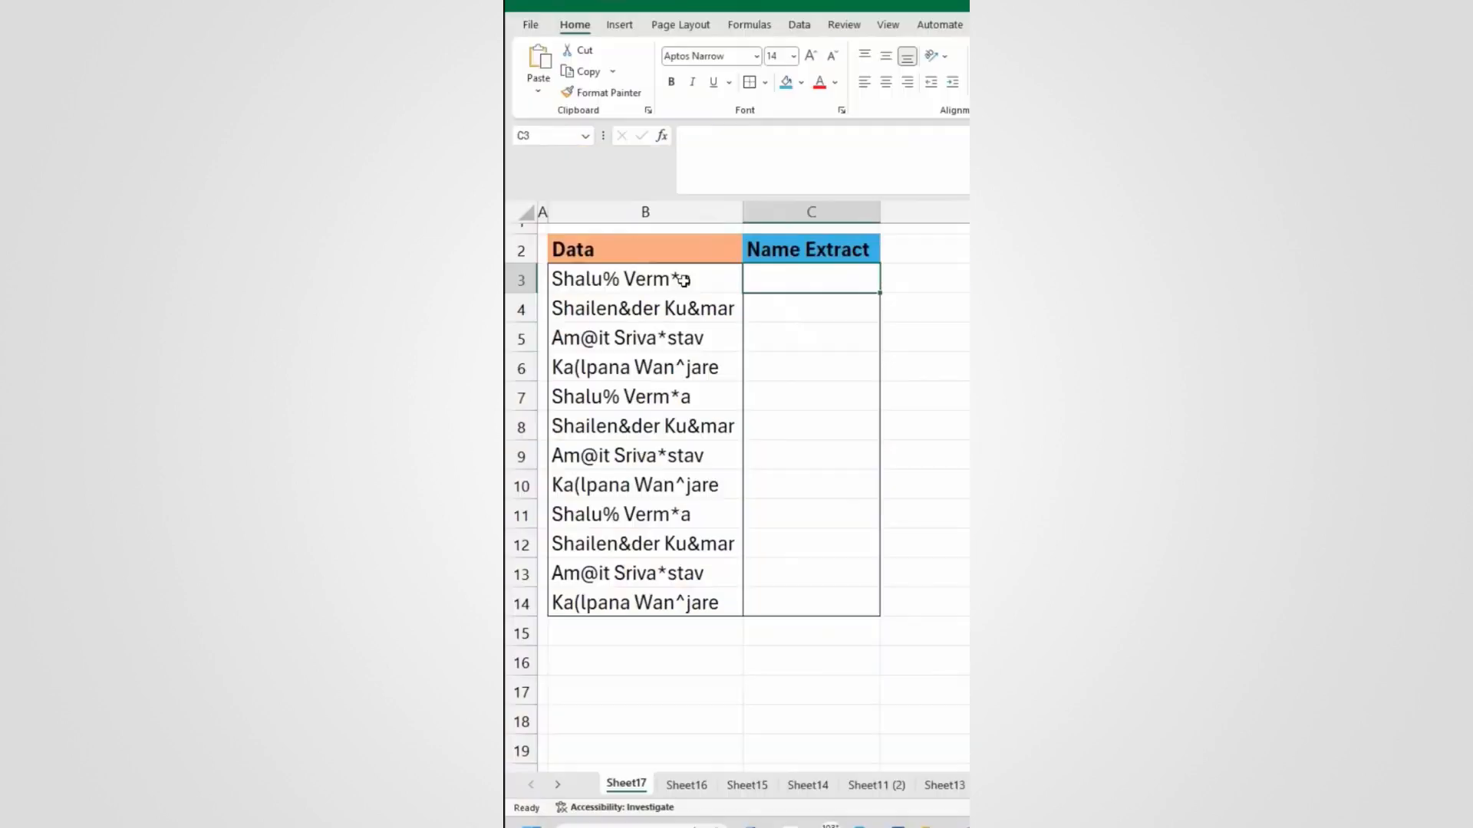
pyautogui.doubleClick(619, 279)
pyautogui.moveTo(620, 278); pyautogui.dragTo(679, 307)
pyautogui.press('BackSpace')
pyautogui.press('BackSpace')
pyautogui.doubleClick(622, 308)
pyautogui.press('BackSpace')
pyautogui.press('BackSpace')
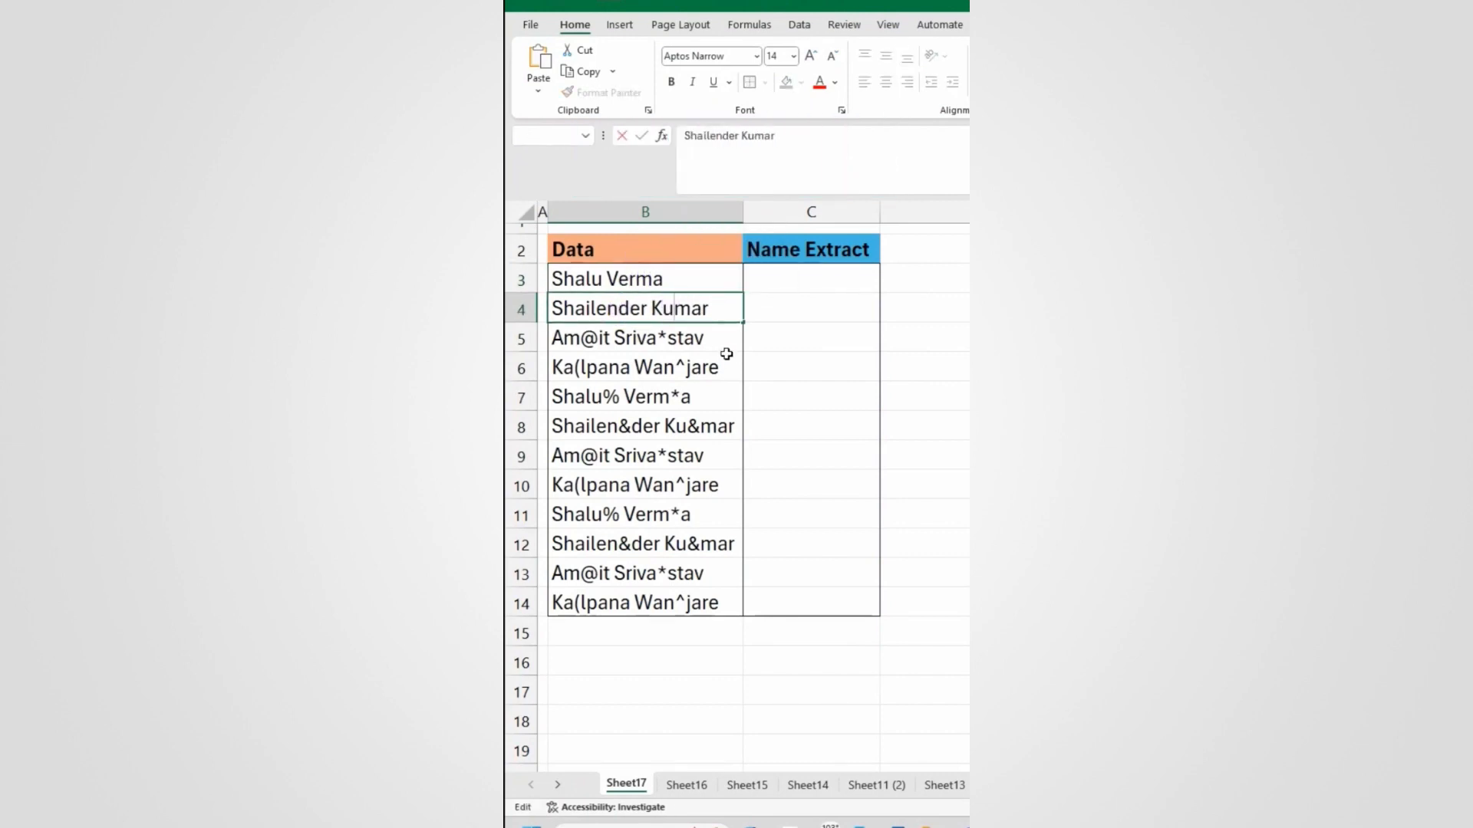
# Step: Undo the manual symbol fixes, select C3 and open Sheet17's code in the VBA editor
pyautogui.press('Escape')
pyautogui.hotkey('ctrl', 'z')
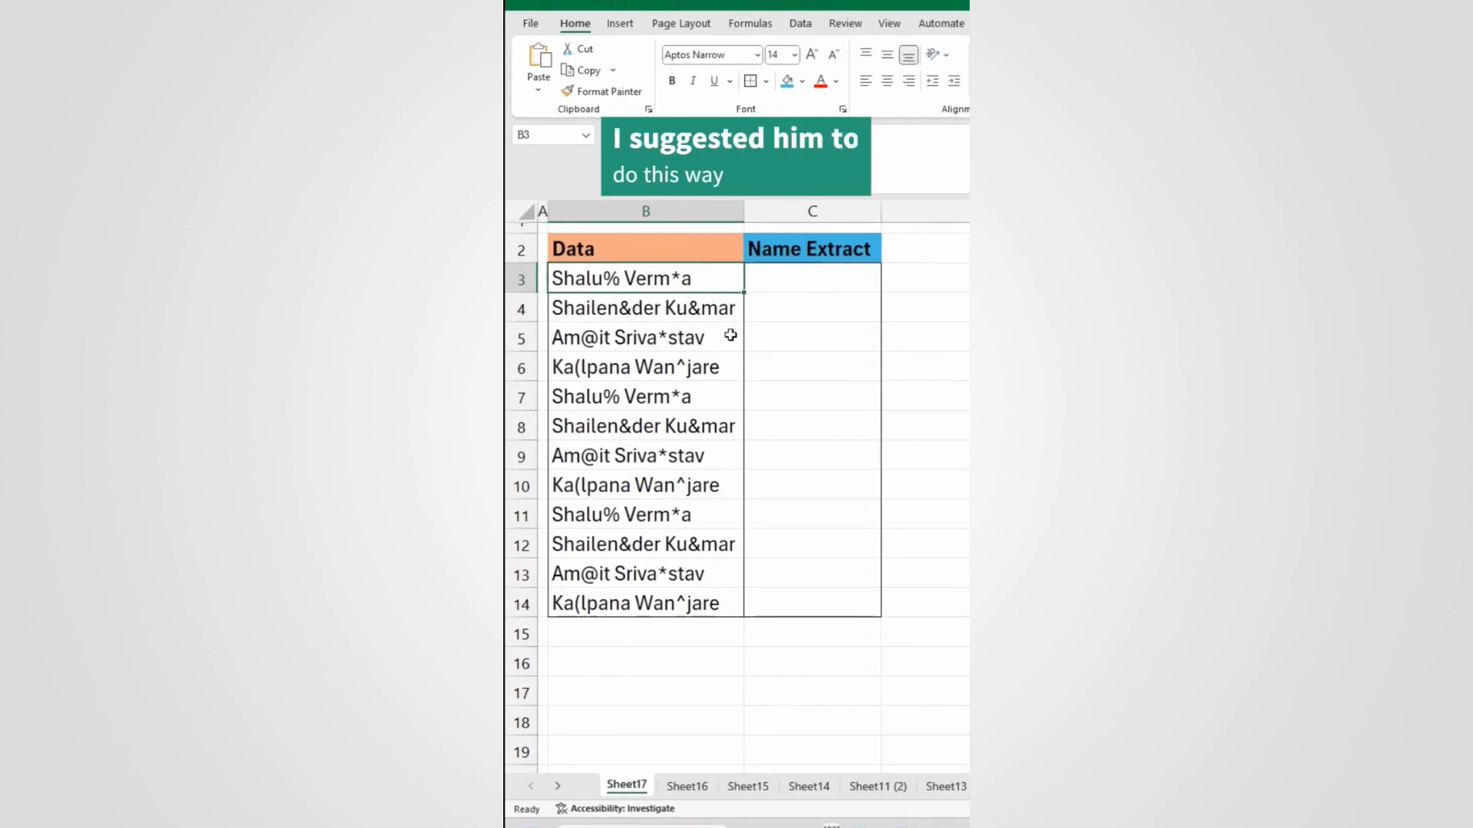
pyautogui.click(774, 282)
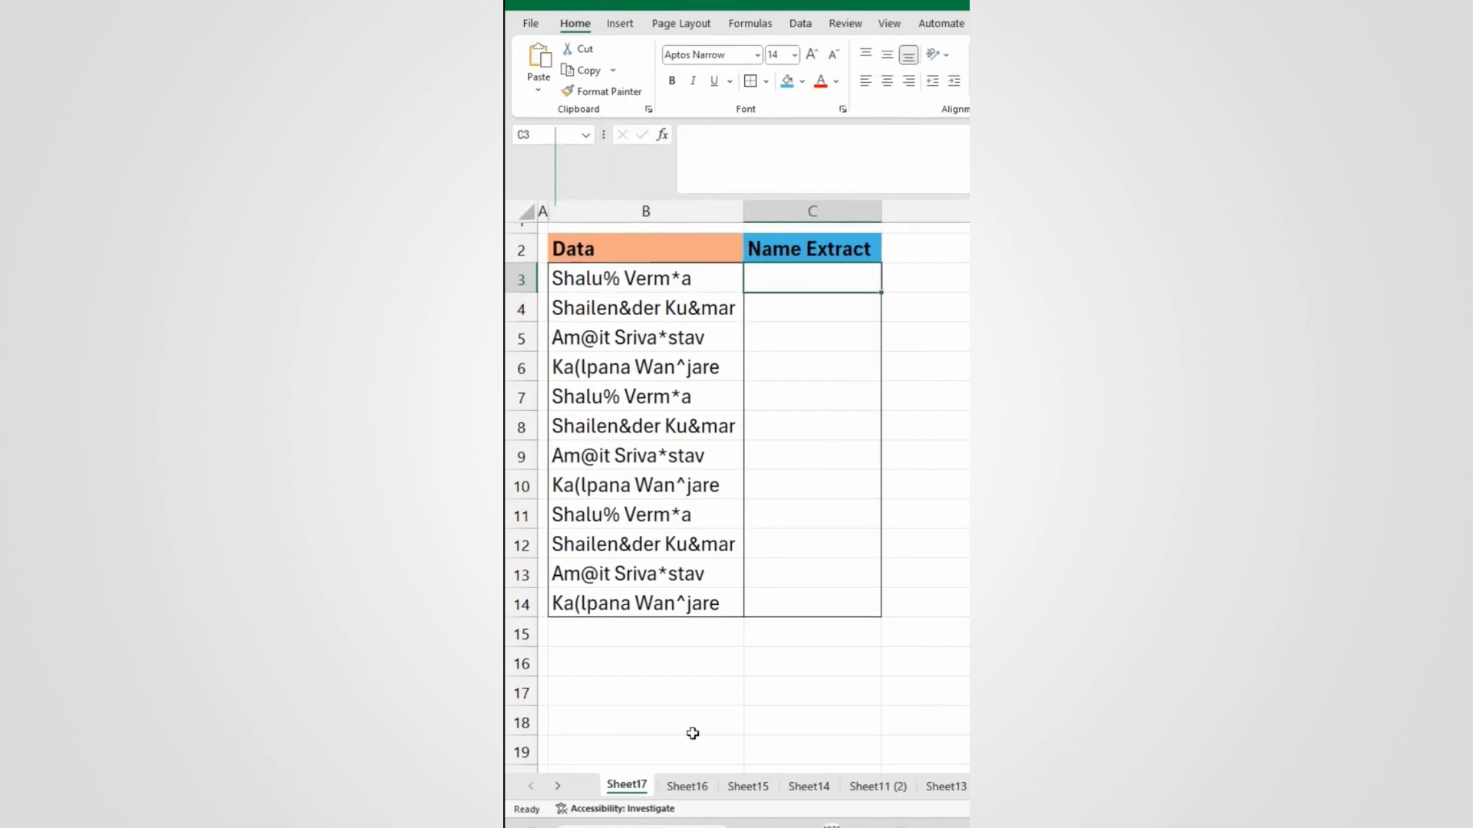
pyautogui.rightClick(619, 789)
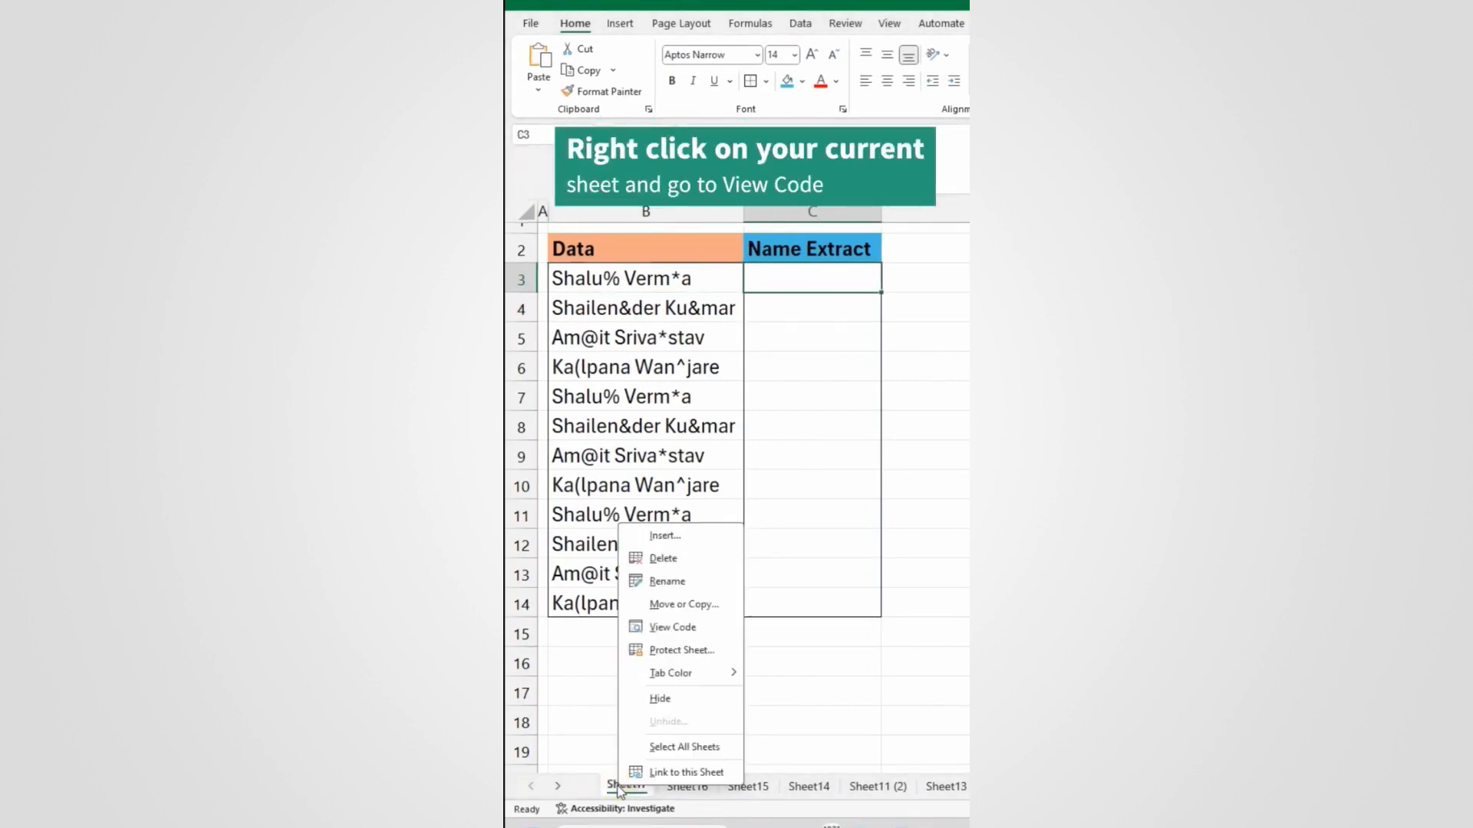
pyautogui.click(685, 629)
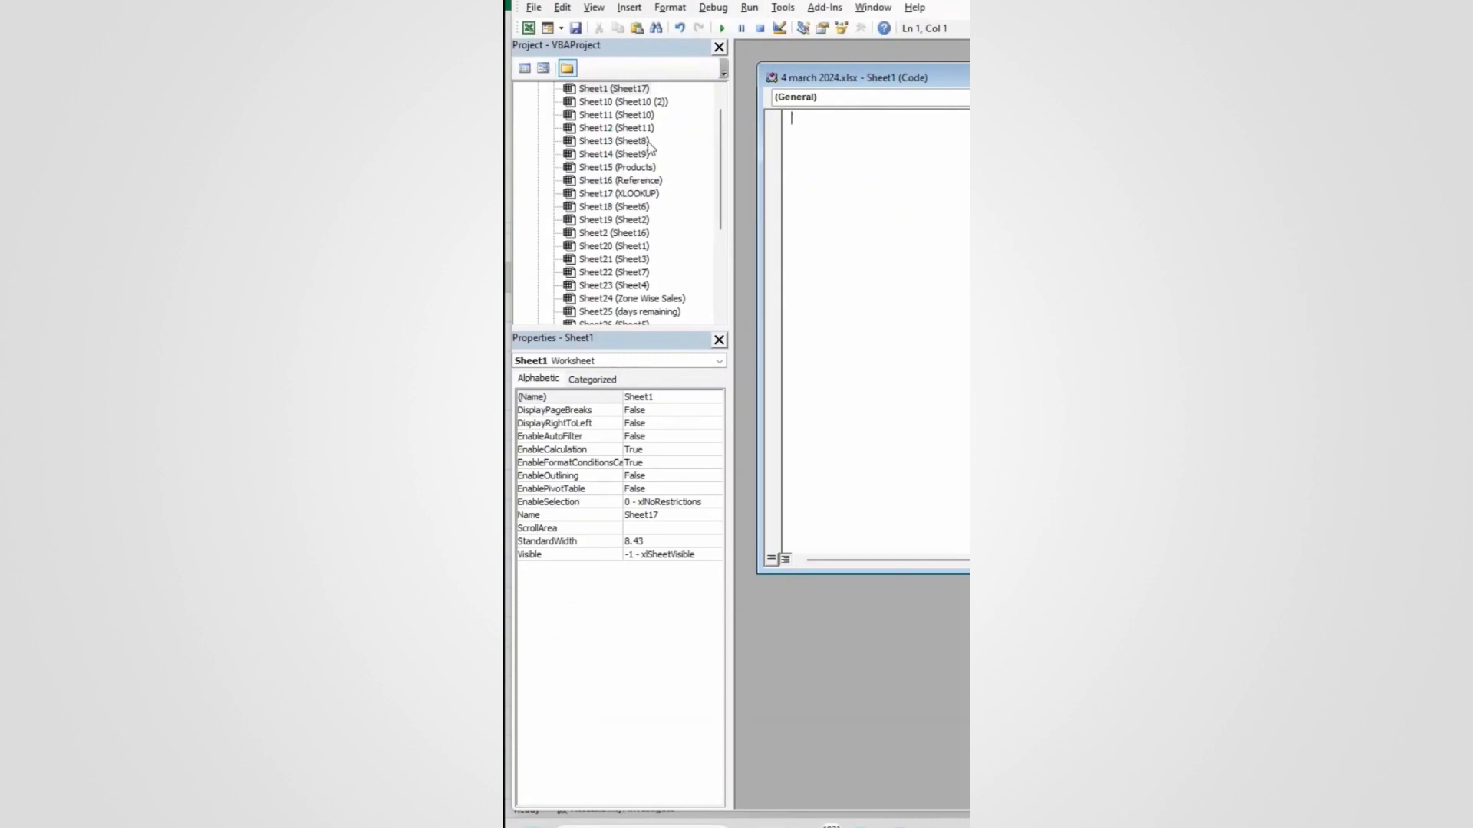
# Step: Insert a new module with the ShaluExtract(ByVal name As String) As String function and save the workbook
pyautogui.scroll(1, 650, 154)
pyautogui.rightClick(625, 119)
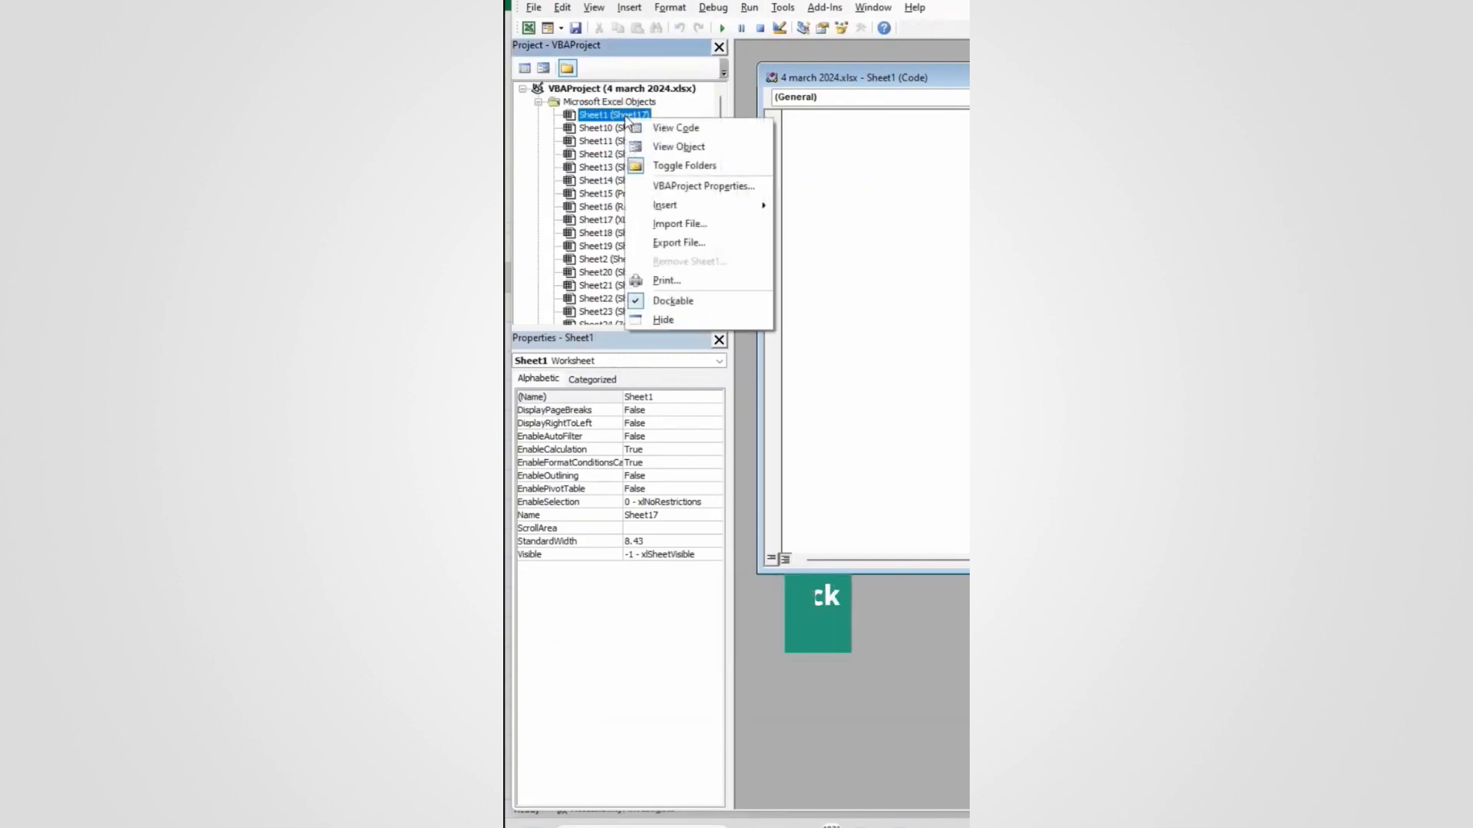
pyautogui.moveTo(703, 211)
pyautogui.click(819, 225)
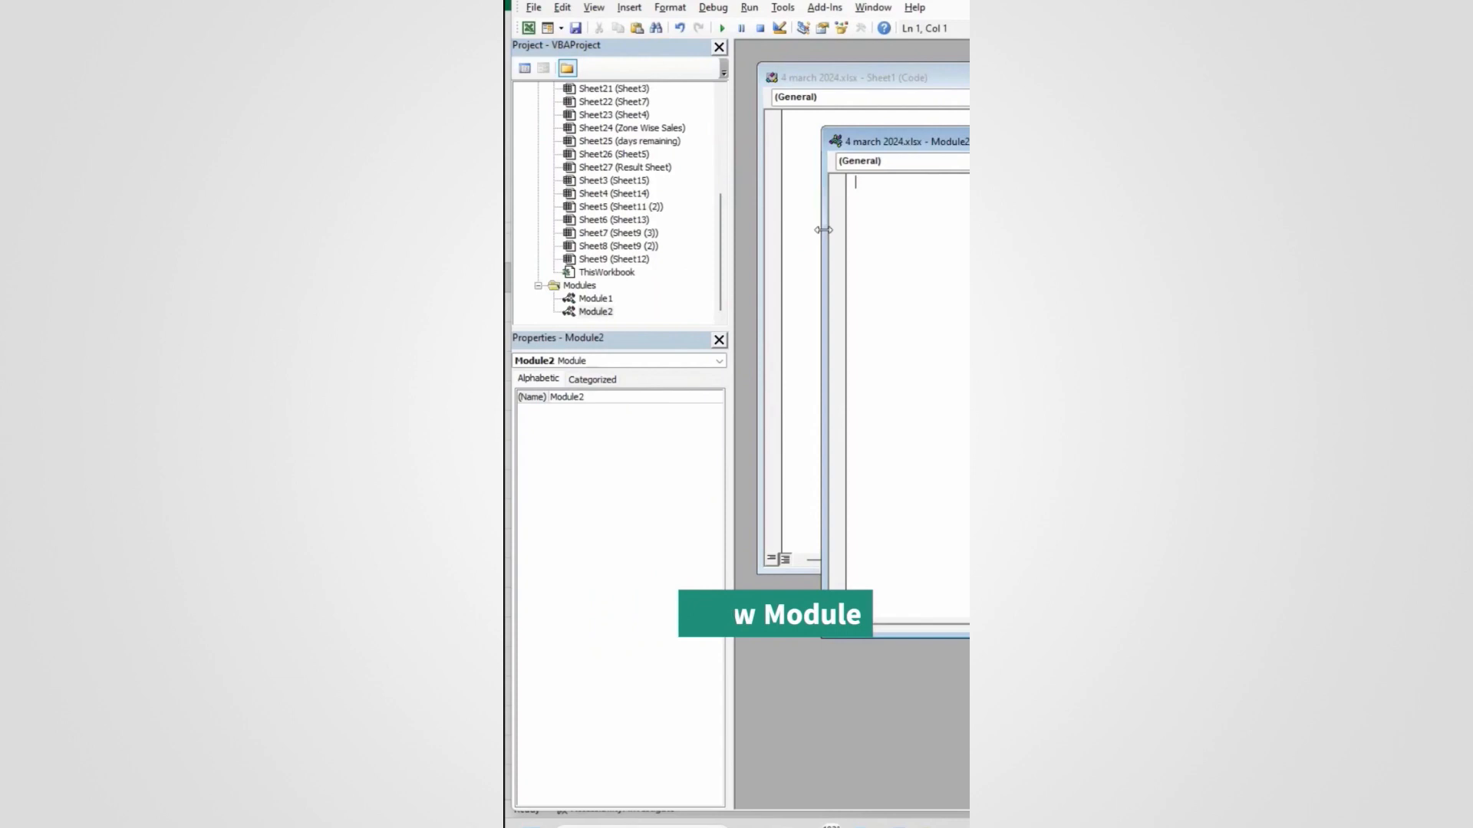
pyautogui.write('Function Shalu ')
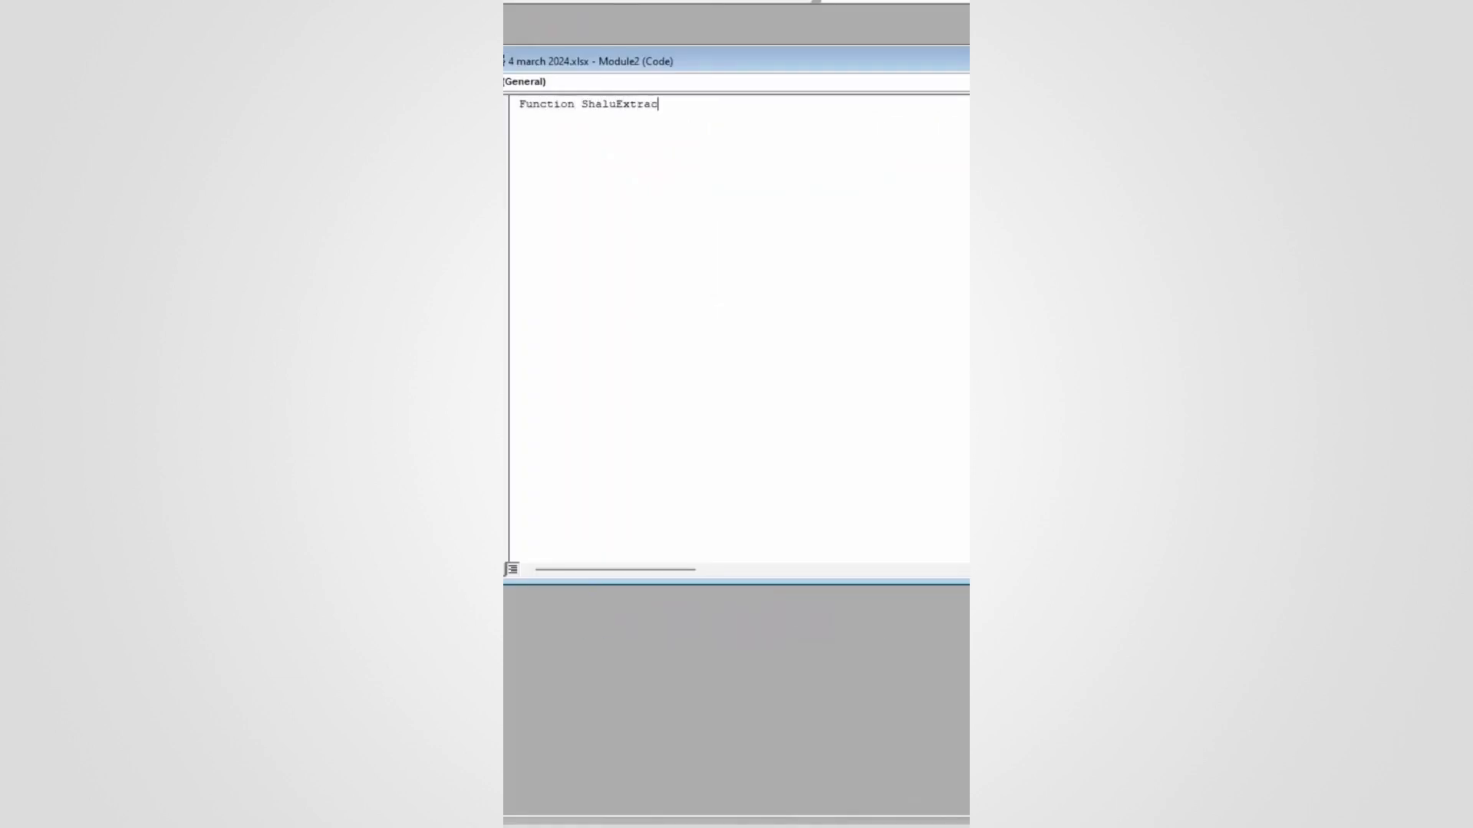
pyautogui.write('Extract(ByVal name as String) as ')
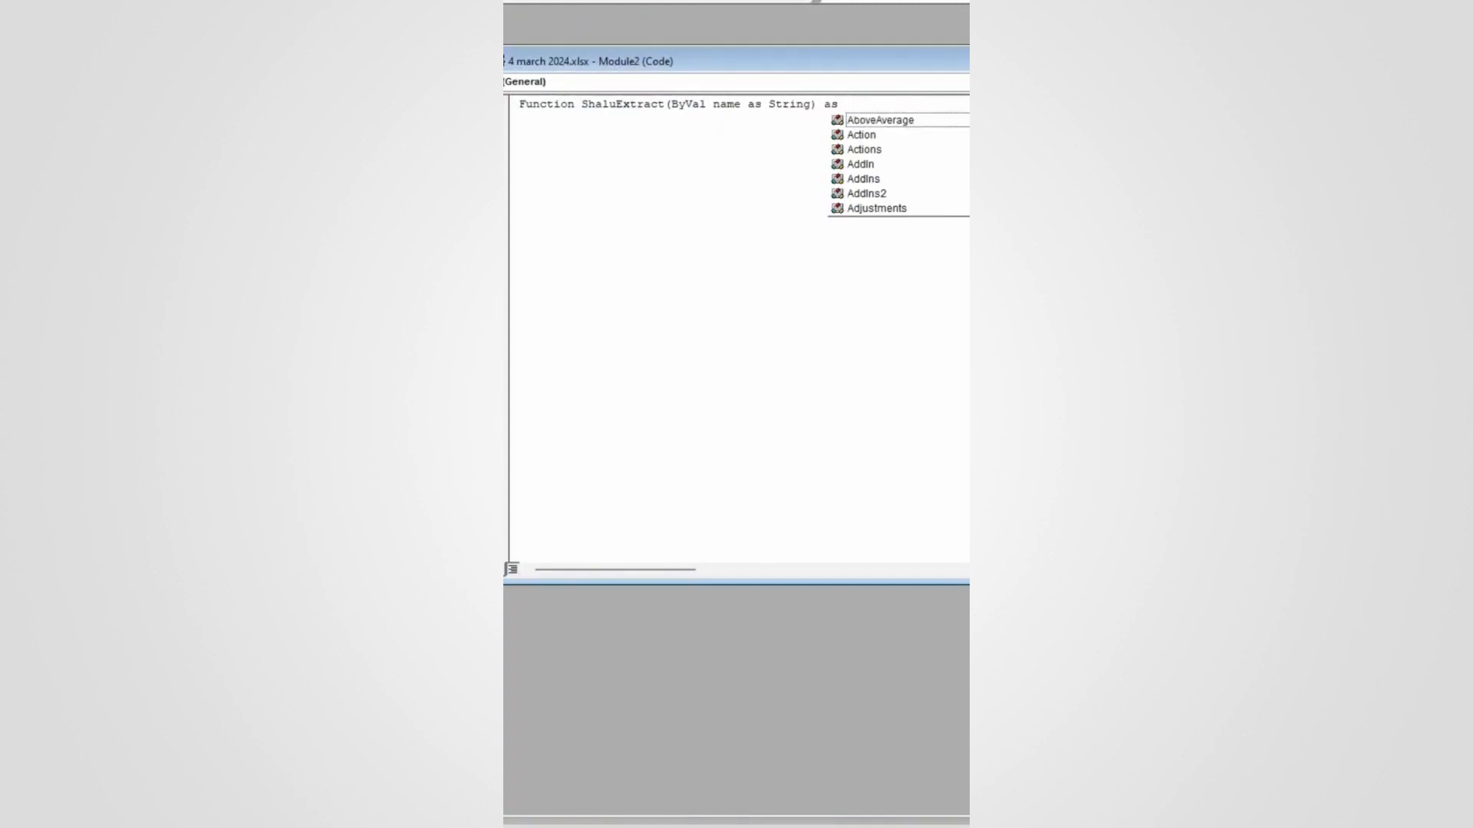
pyautogui.write('String')
pyautogui.press('Escape')
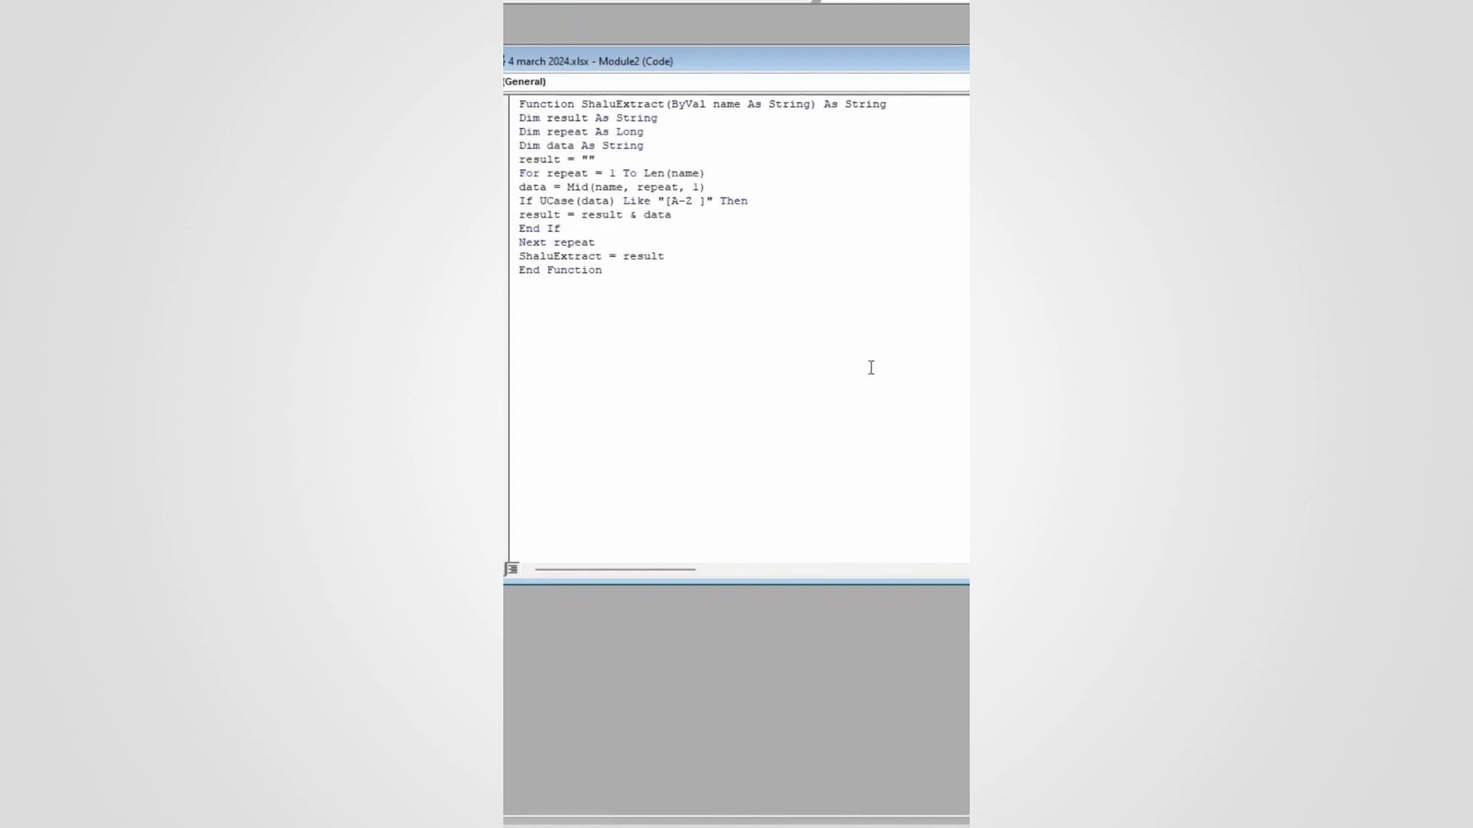
pyautogui.hotkey('ctrl', 's')
pyautogui.click(839, 469)
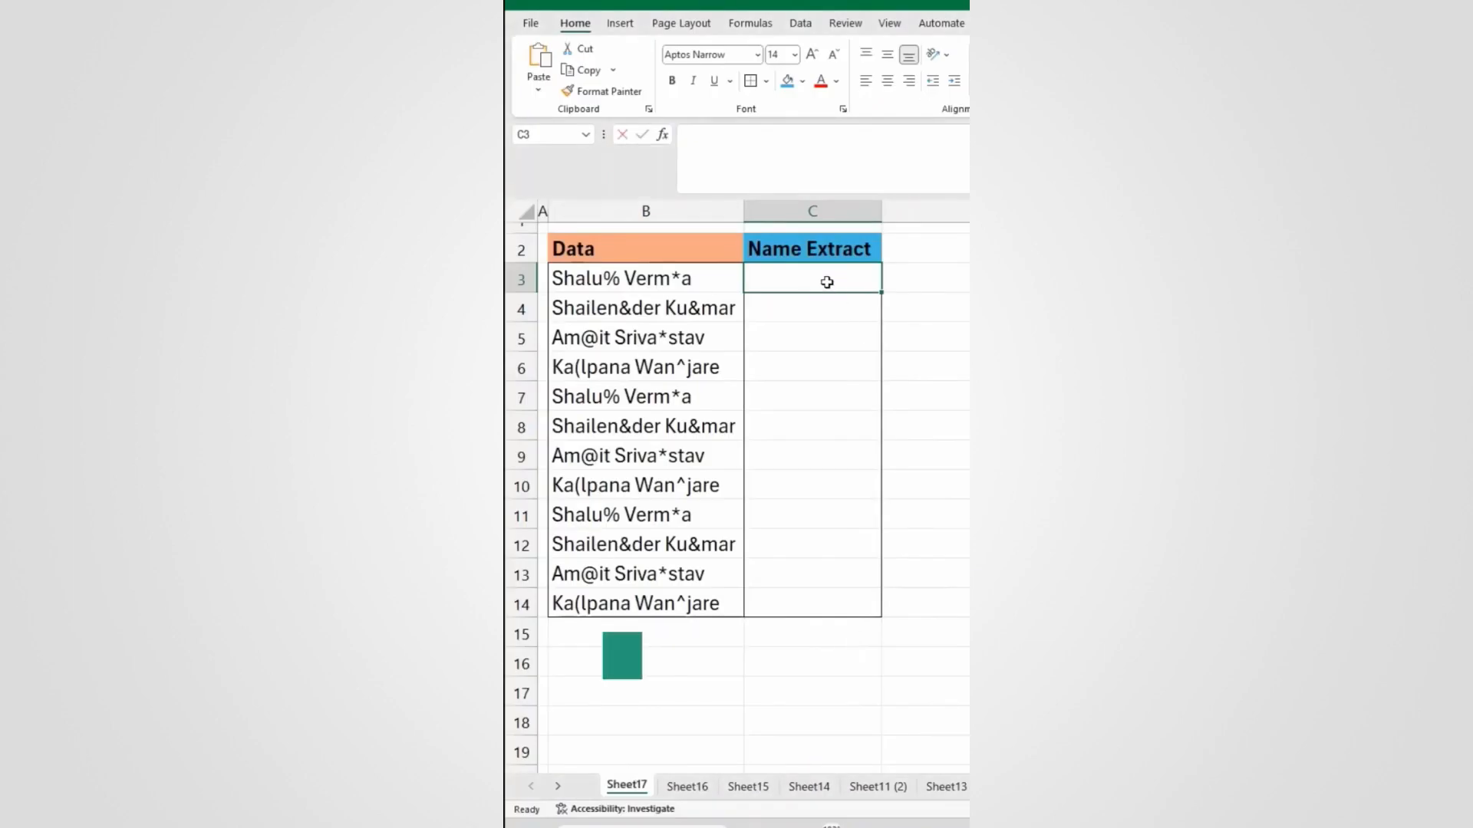
# Step: Enter =ShaluExtract(B3) in C3, fill it down to C14 and widen column C
pyautogui.write('=shalu')
pyautogui.press('Tab')
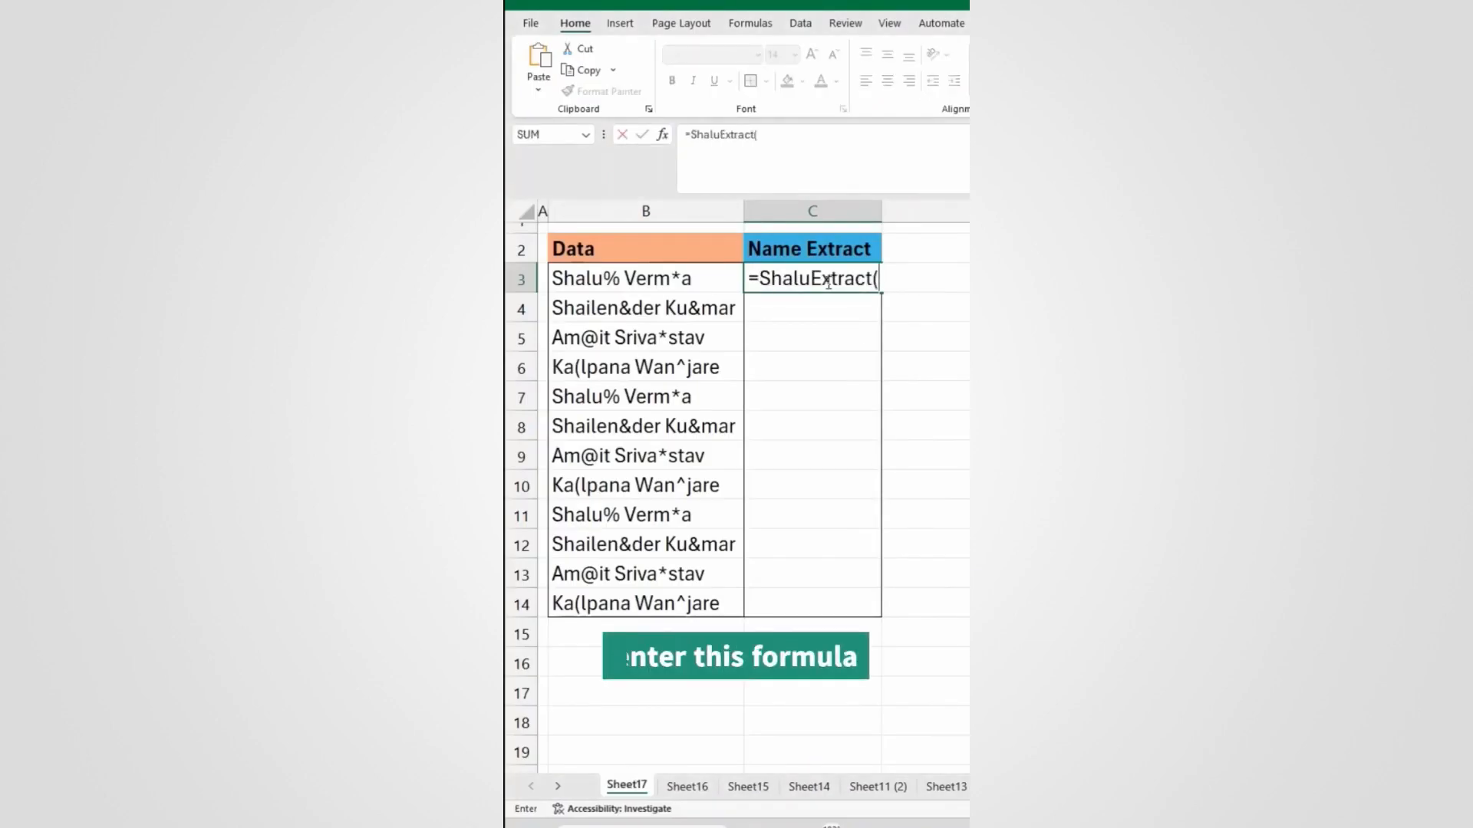
pyautogui.click(636, 278)
pyautogui.press('Return')
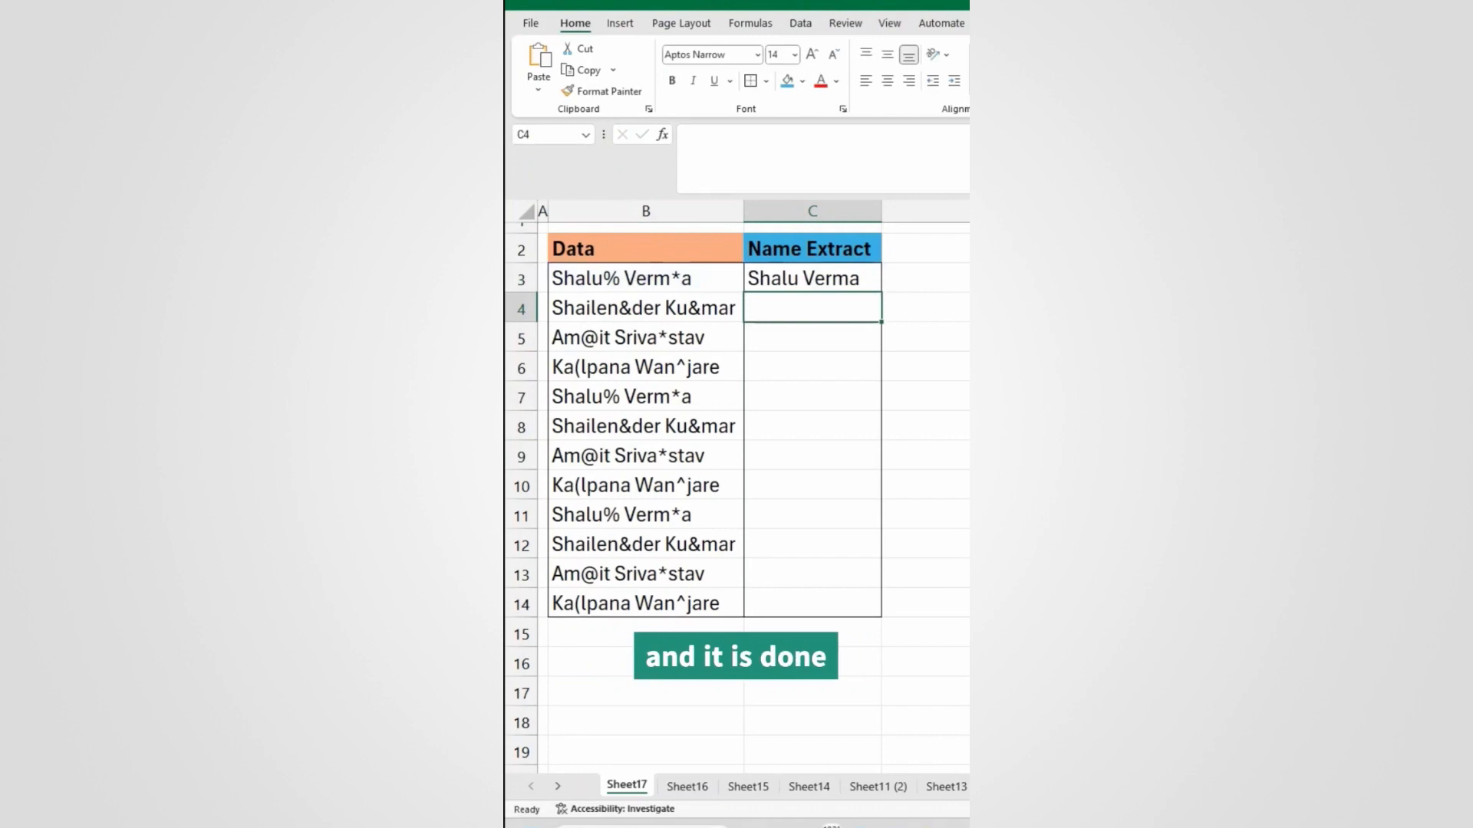
pyautogui.click(859, 280)
pyautogui.doubleClick(880, 292)
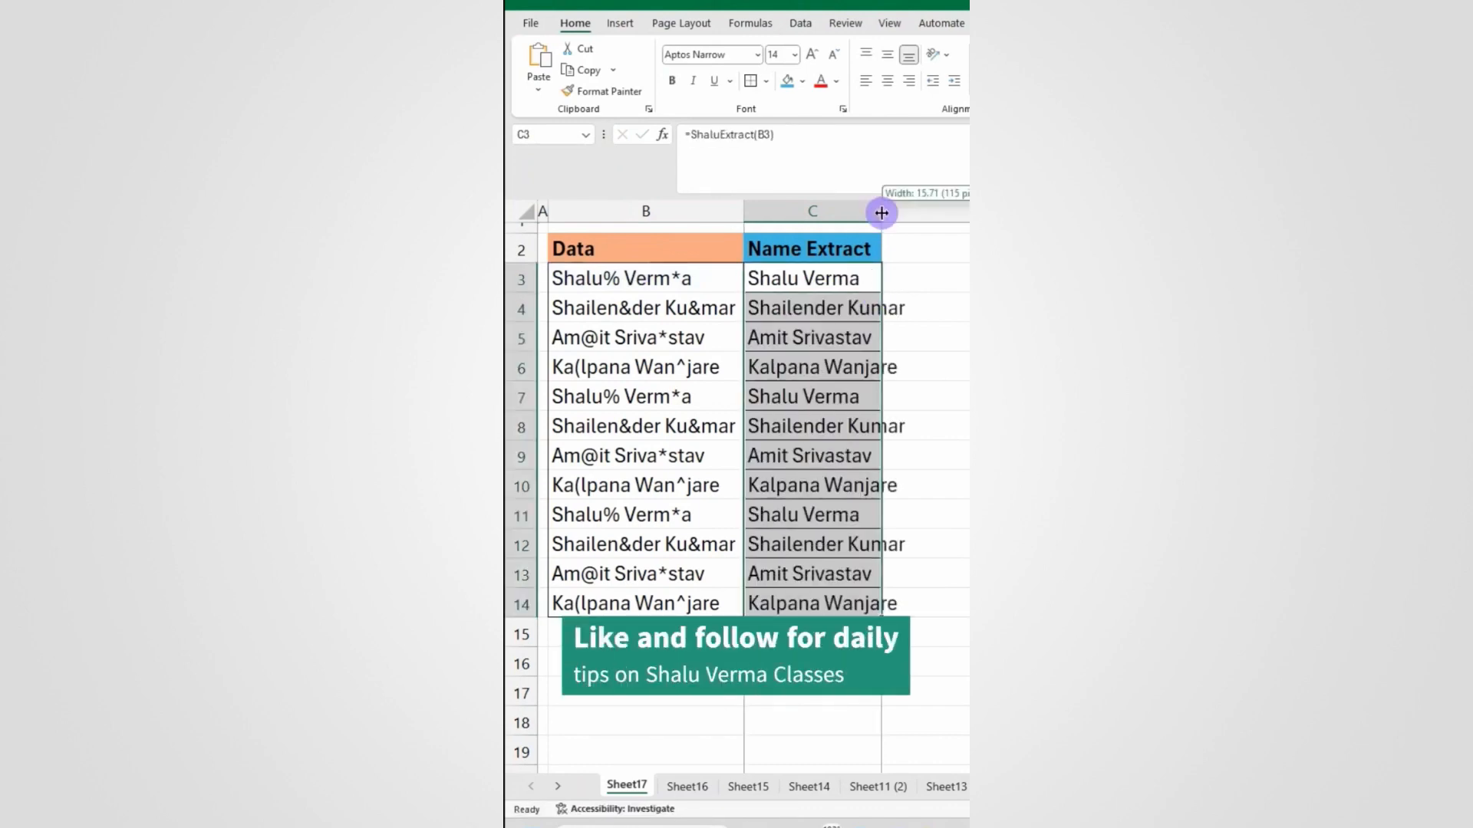
pyautogui.moveTo(880, 212); pyautogui.dragTo(909, 213)
pyautogui.click(848, 375)
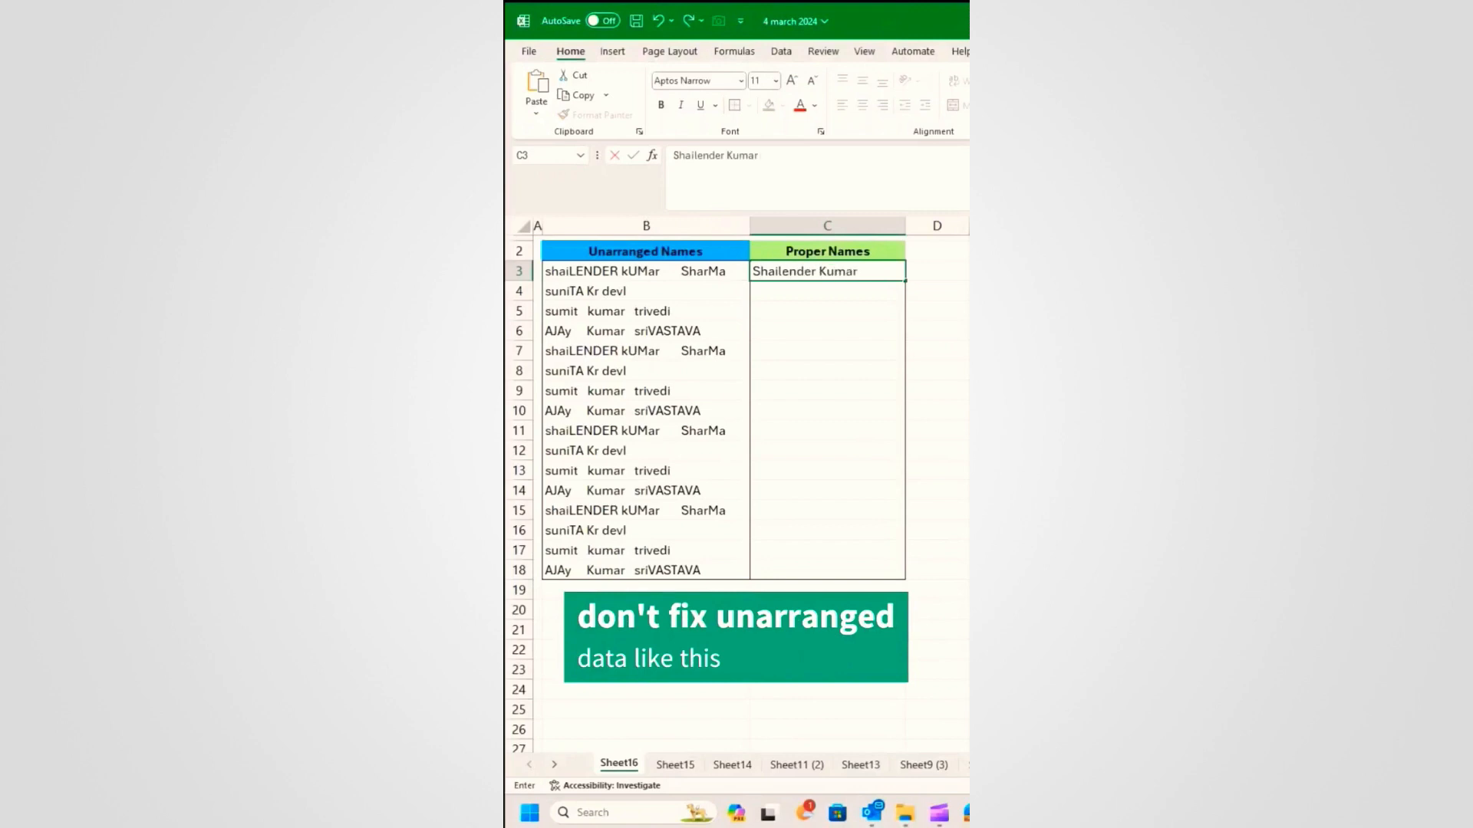
# Step: Replace a trial typed name in C3 with the formula =TRIM(B3)
pyautogui.write('ma')
pyautogui.press('Return')
pyautogui.hotkey('ctrl', 'z')
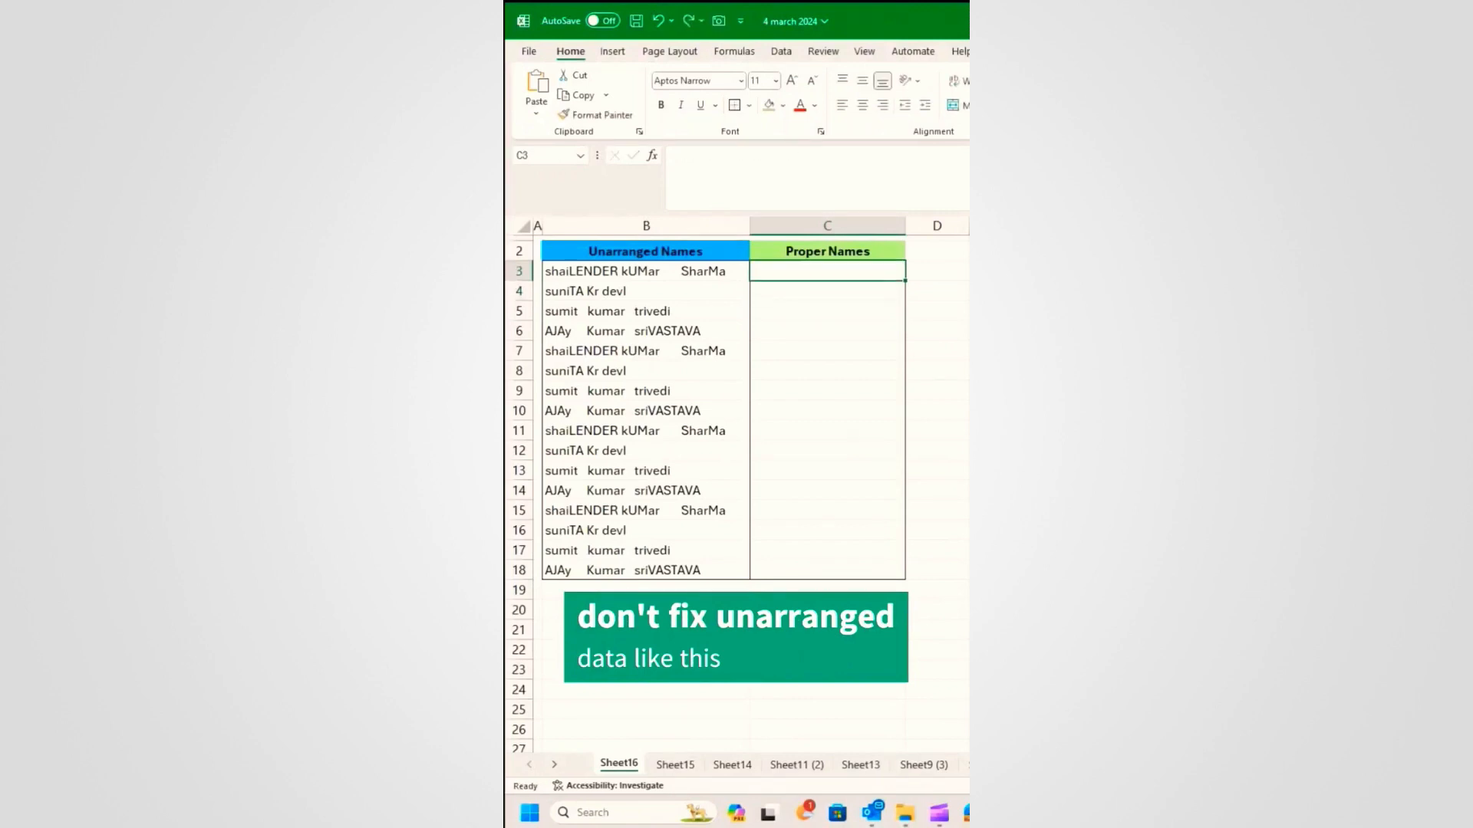
pyautogui.write('=')
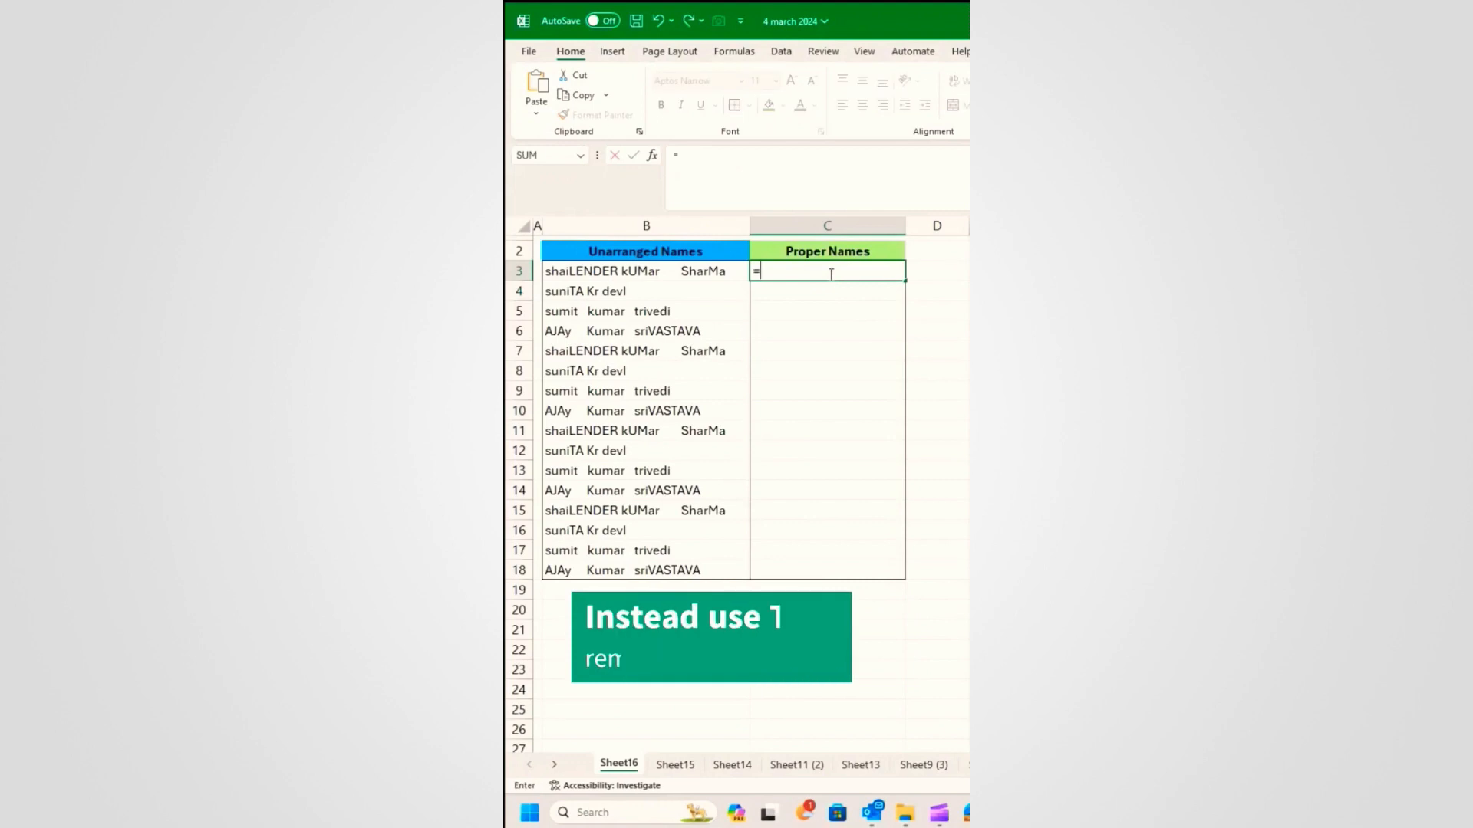
pyautogui.write('TRIM(')
pyautogui.click(707, 273)
pyautogui.write(')')
pyautogui.press('Return')
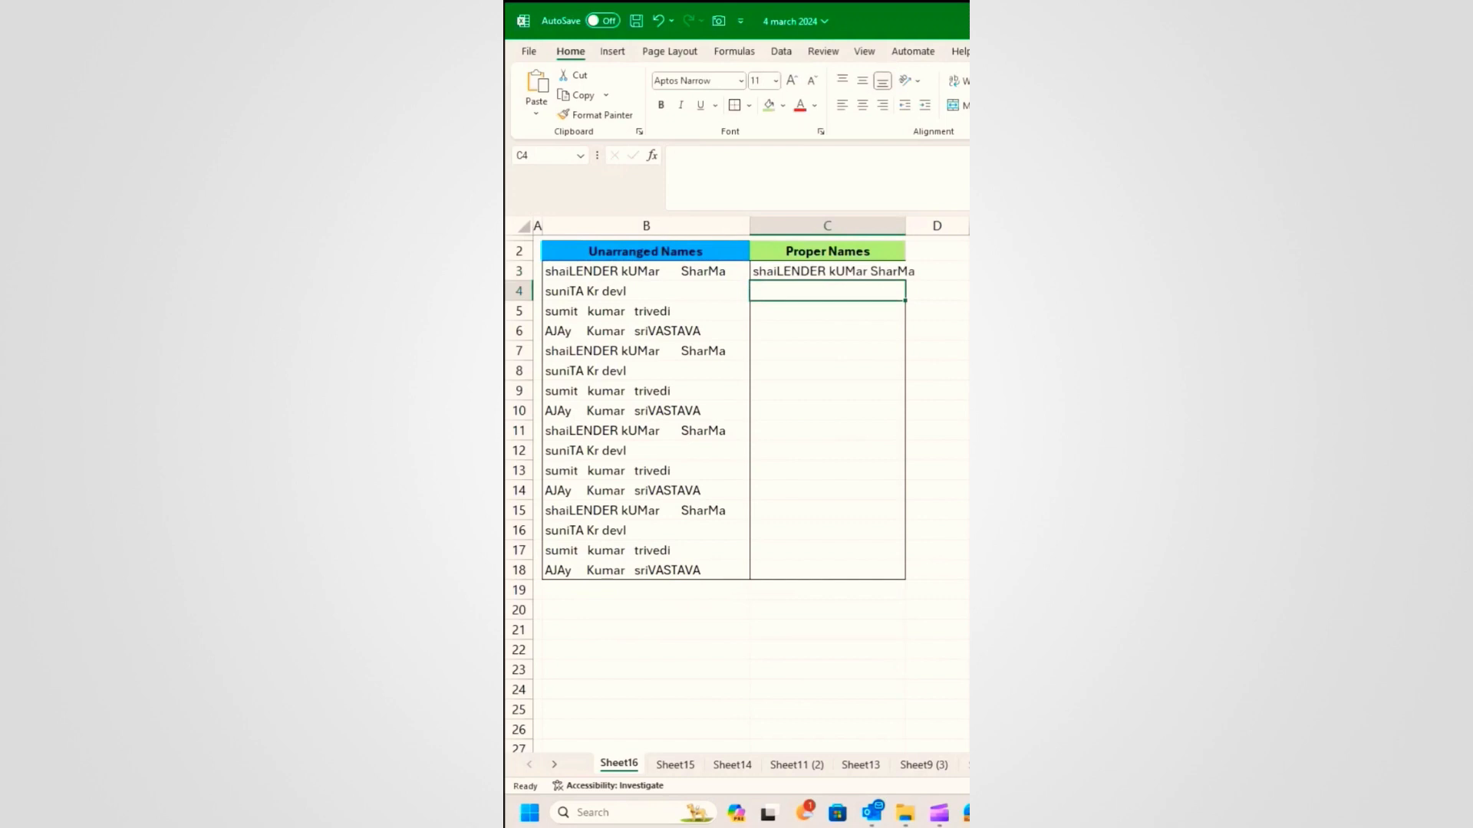
# Step: Wrap C3's formula in PROPER so it becomes =PROPER(TRIM(B3))
pyautogui.click(859, 274)
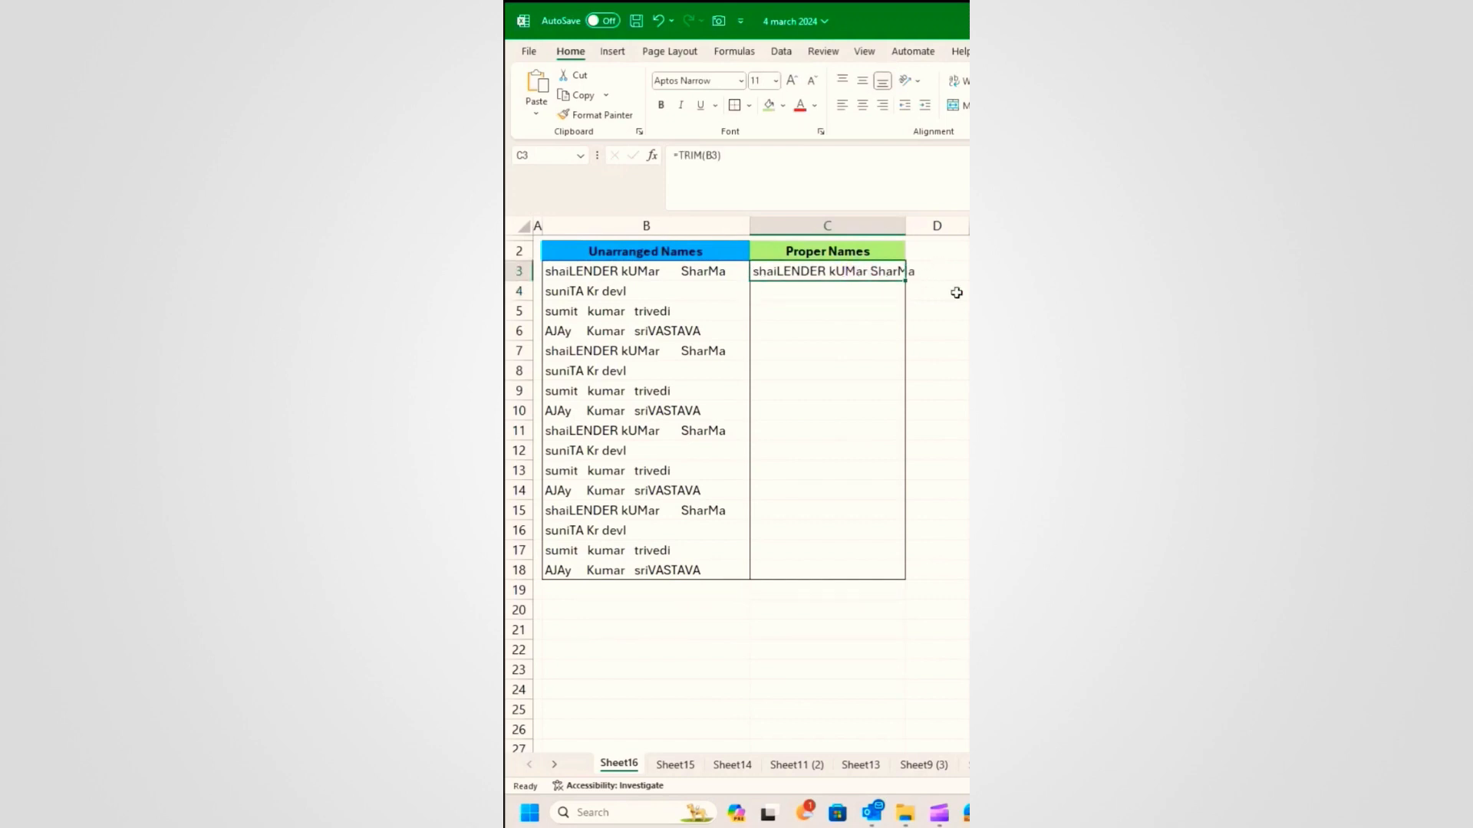
pyautogui.click(681, 155)
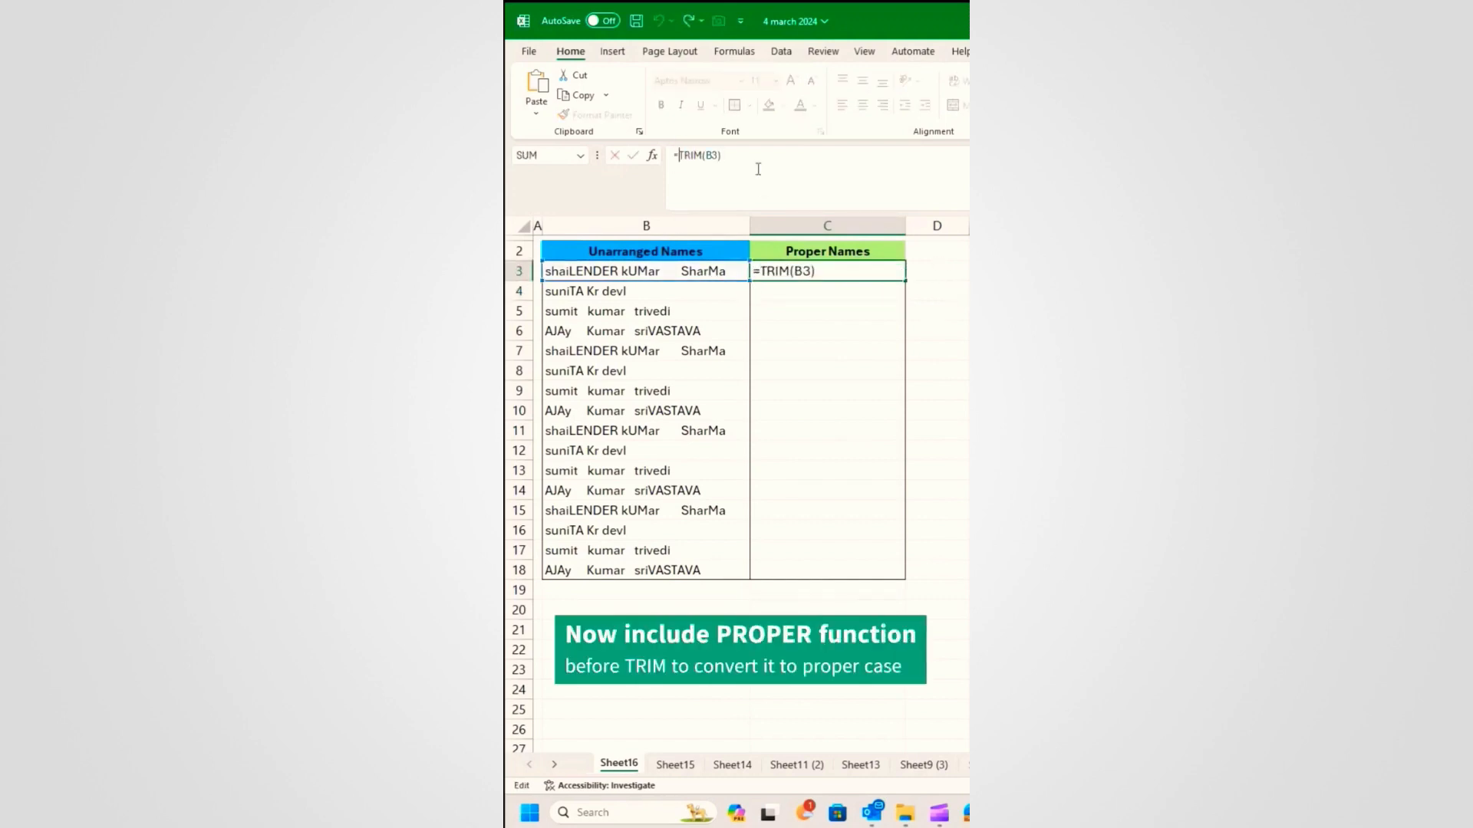
pyautogui.write('proper')
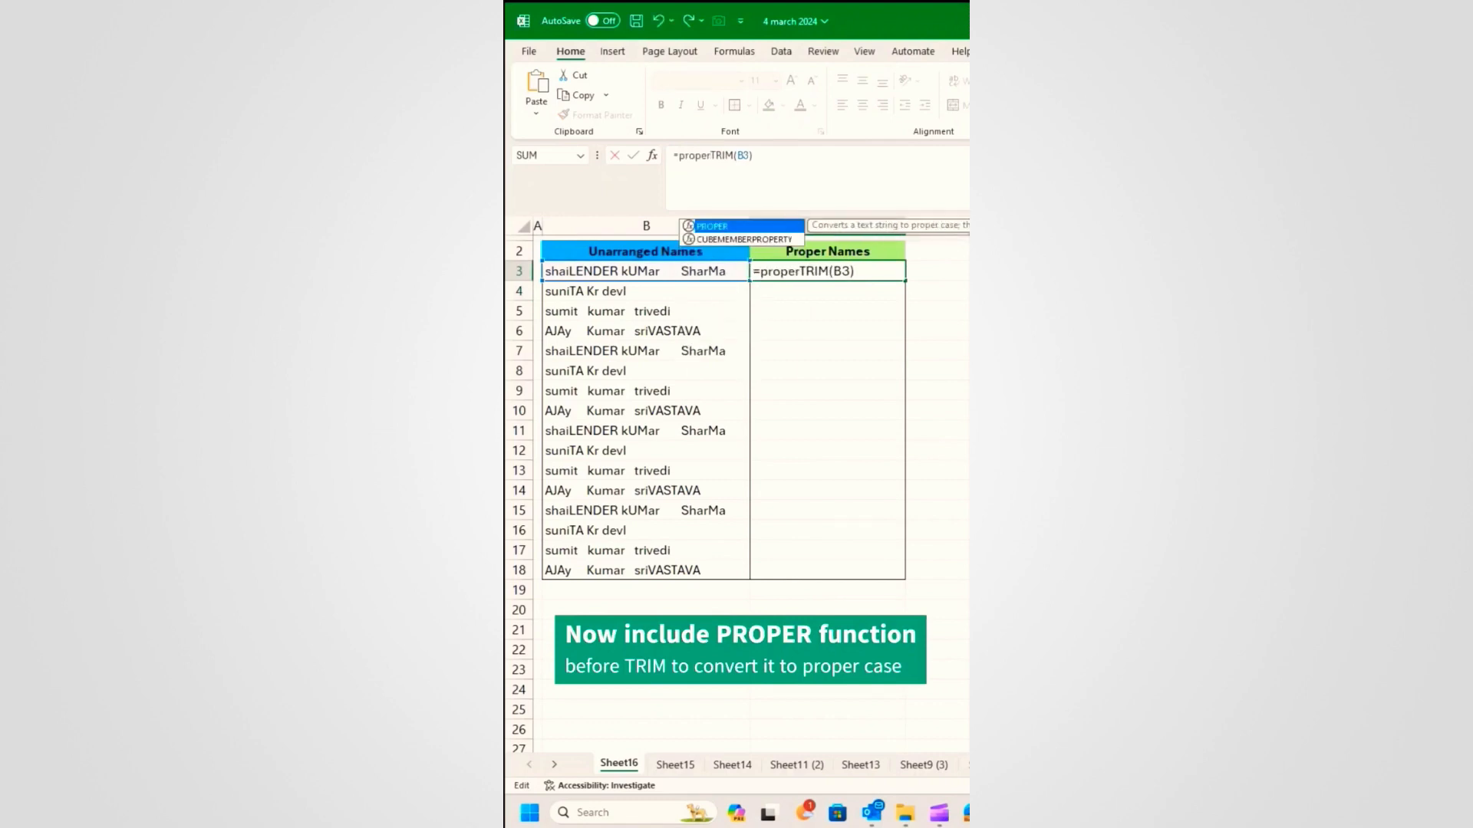
pyautogui.write('(')
pyautogui.click(860, 163)
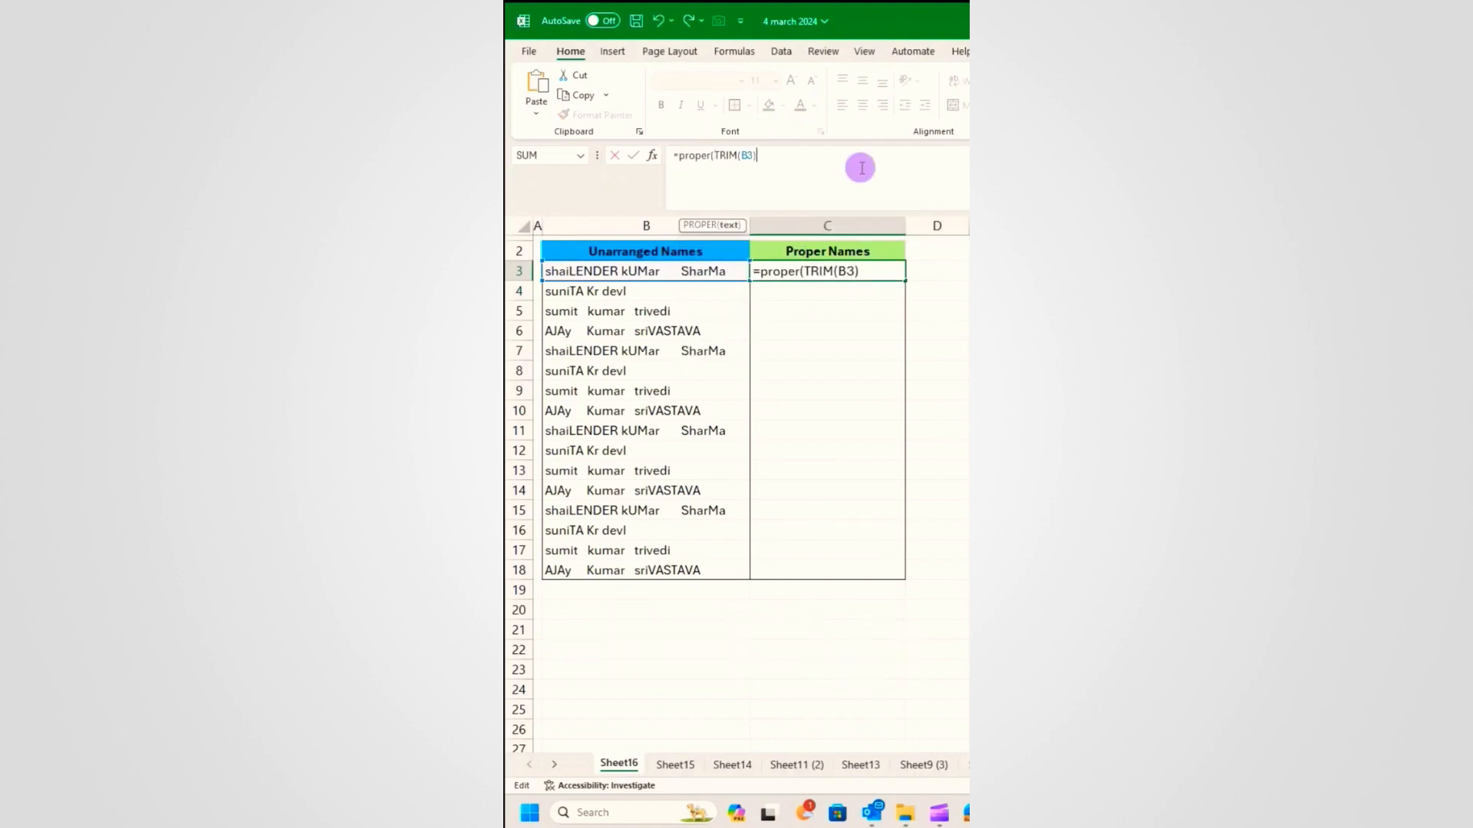
pyautogui.press('Return')
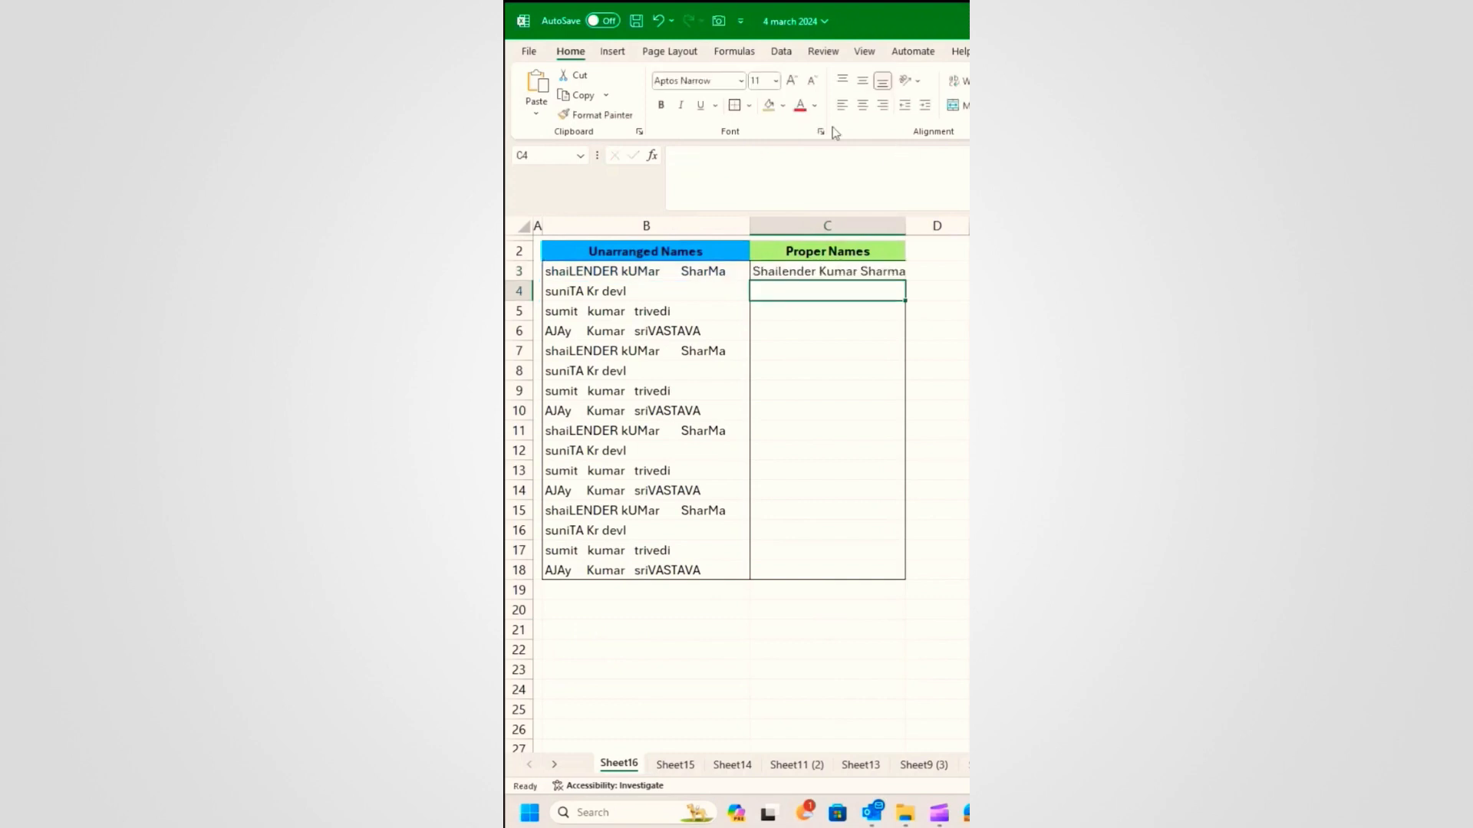
# Step: Widen column C, fill the formula down to C18 and compare cleaned names with the originals
pyautogui.click(910, 218)
pyautogui.moveTo(910, 218); pyautogui.dragTo(915, 219)
pyautogui.click(894, 266)
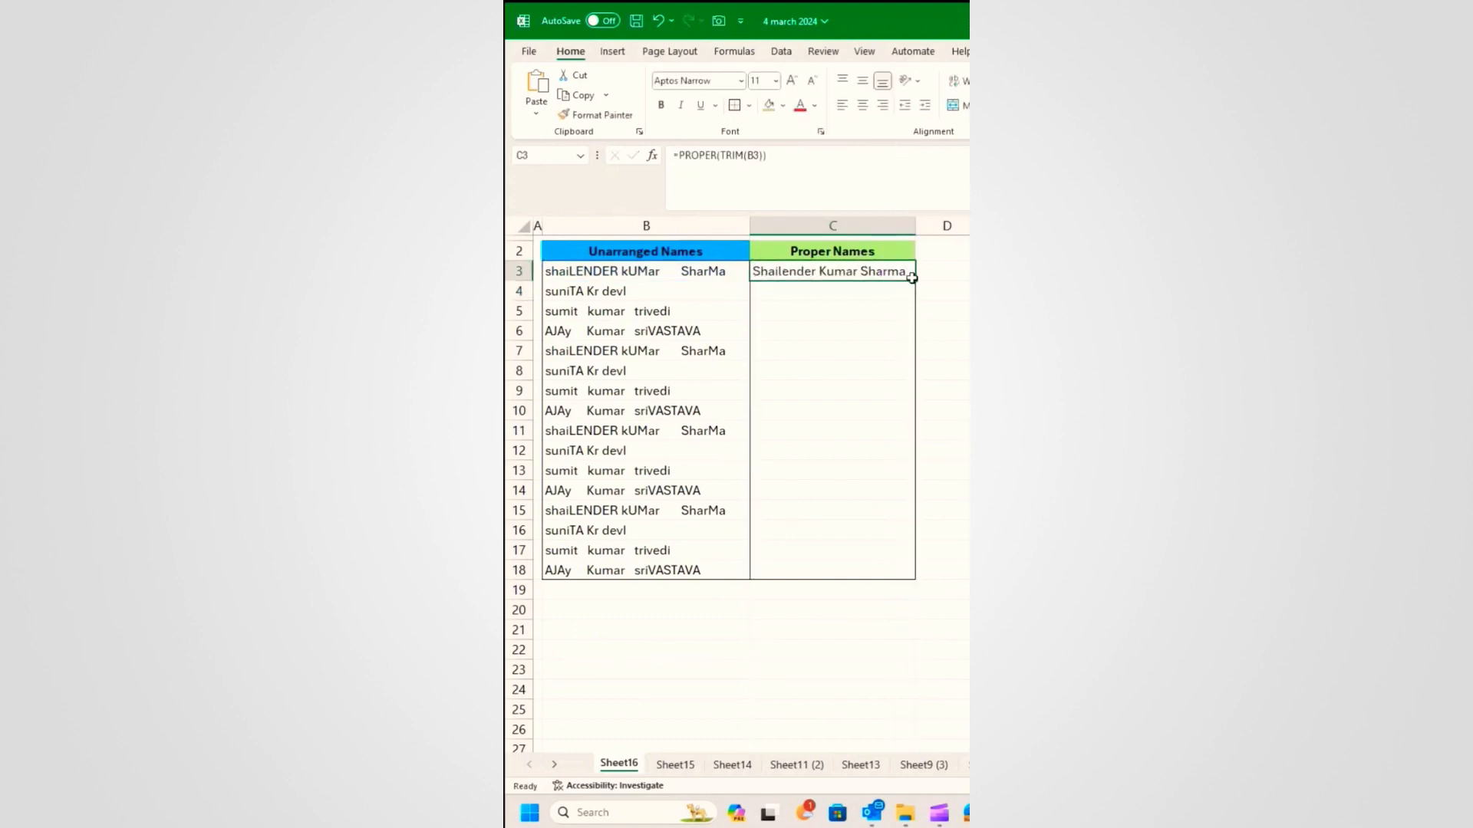
pyautogui.doubleClick(915, 279)
pyautogui.click(875, 376)
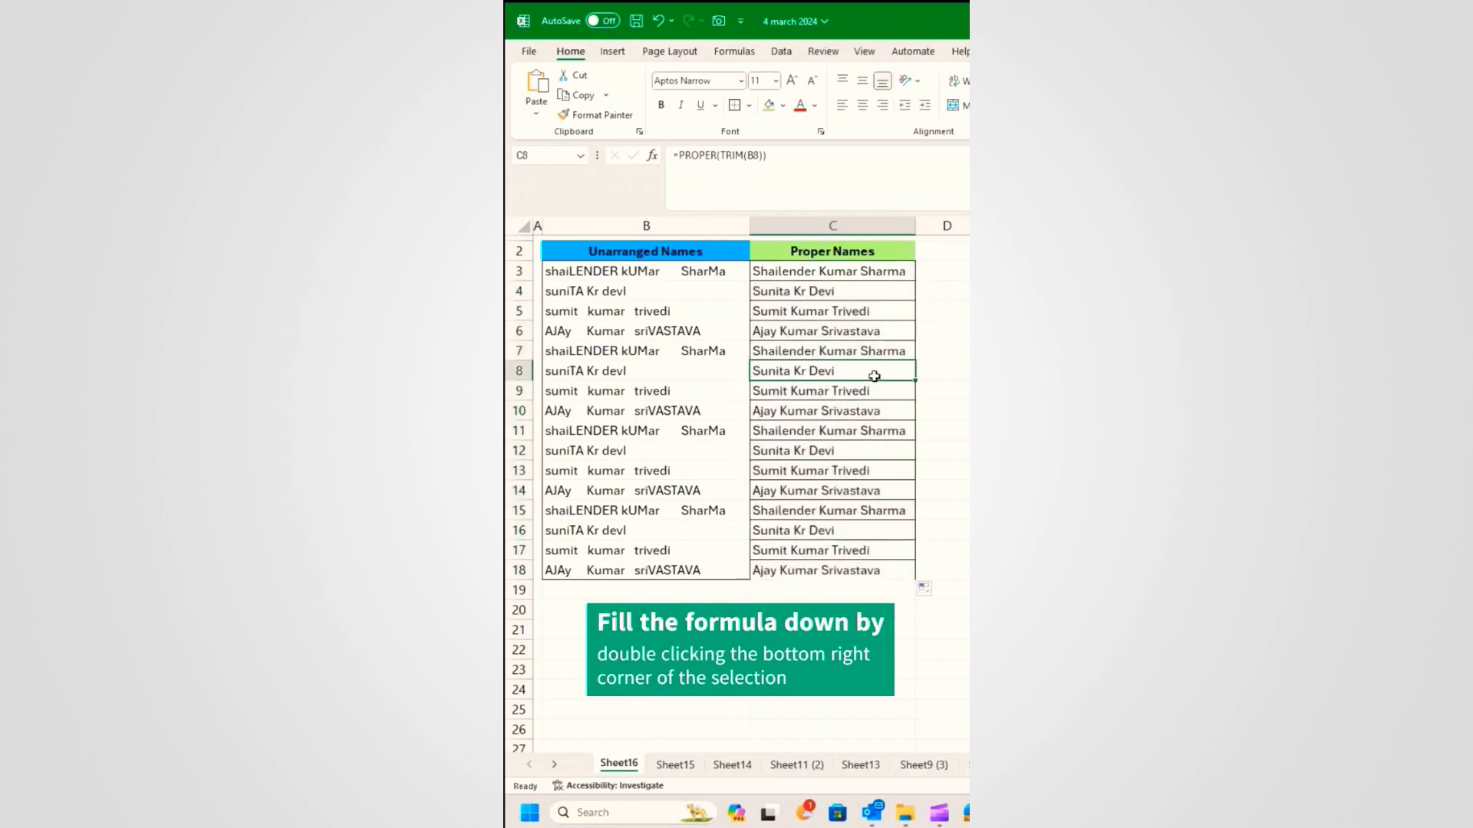
pyautogui.click(672, 431)
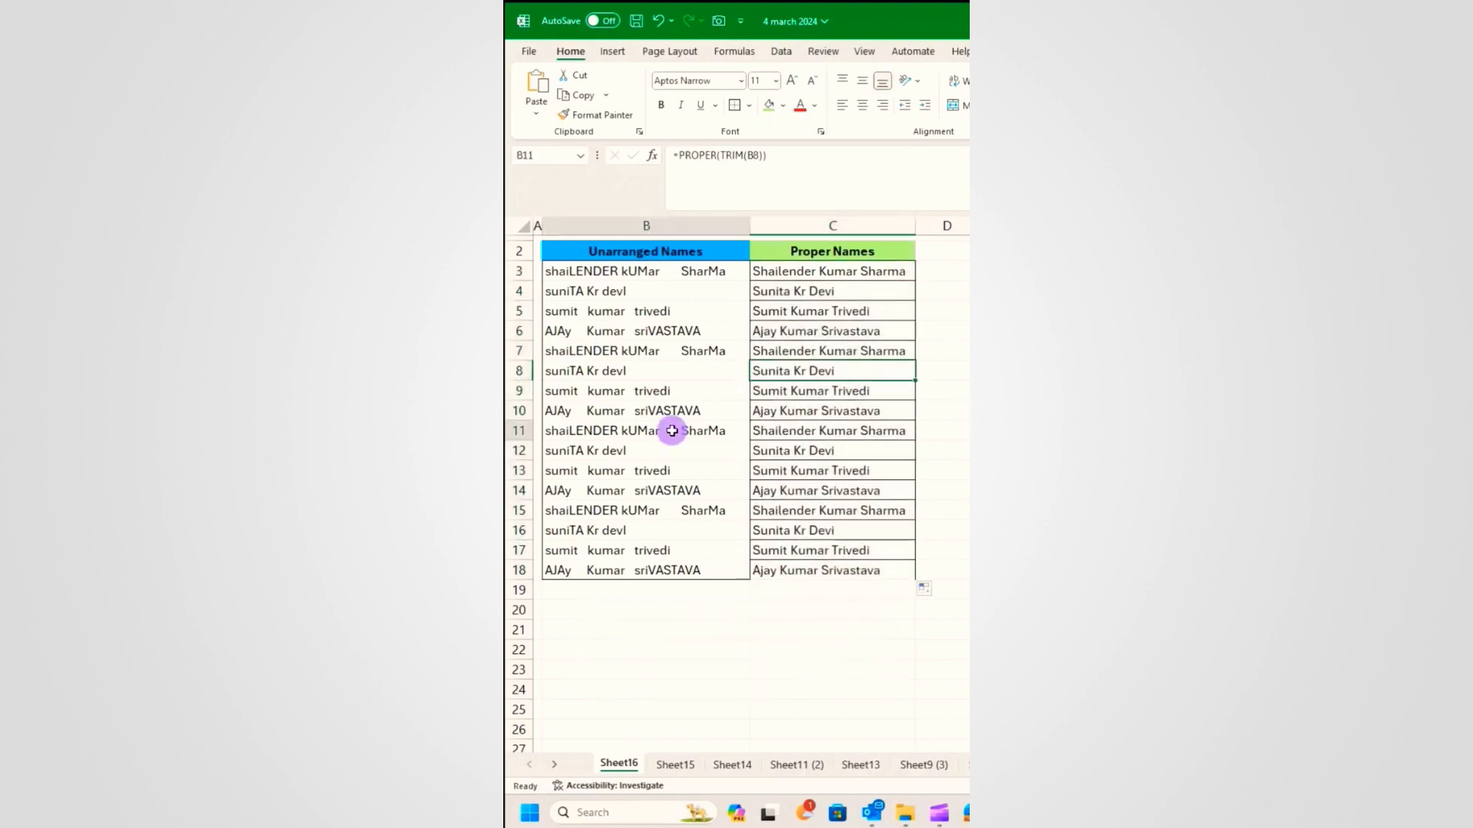
pyautogui.click(827, 410)
pyautogui.click(664, 355)
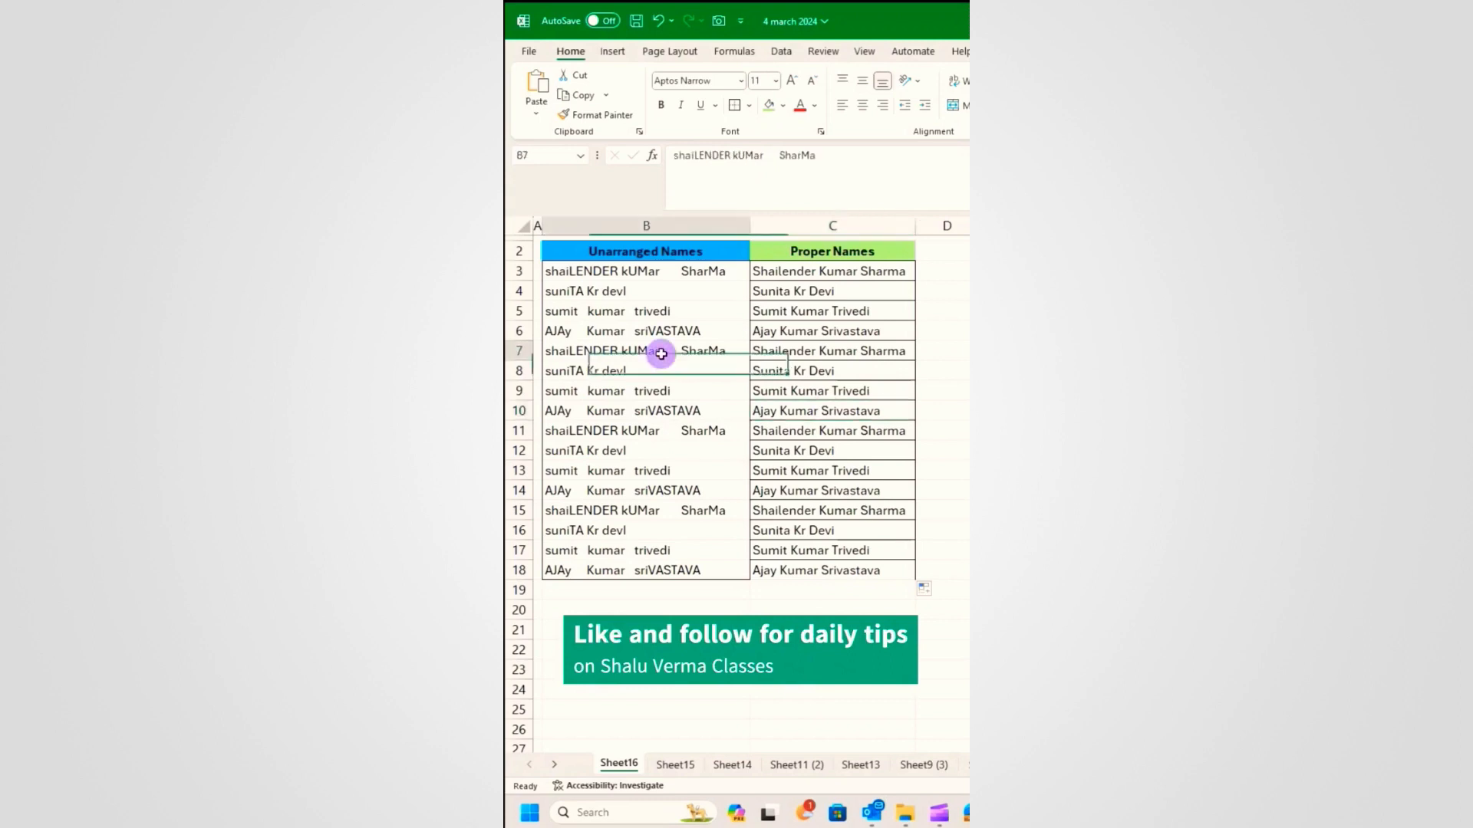
pyautogui.click(828, 359)
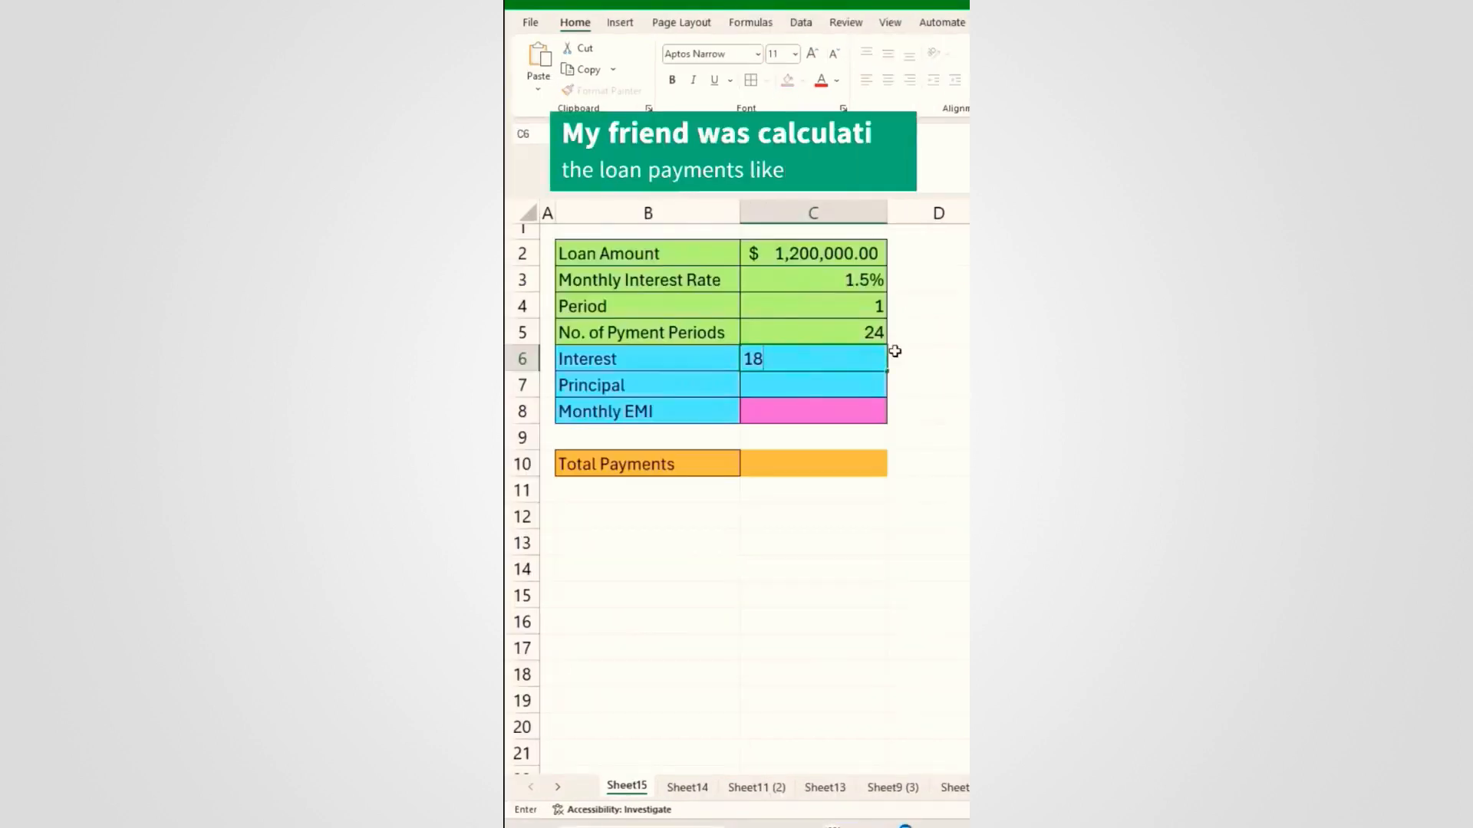
# Step: Enter 18000 as the interest amount and 40000 as the principal amount
pyautogui.write('000')
pyautogui.press('Return')
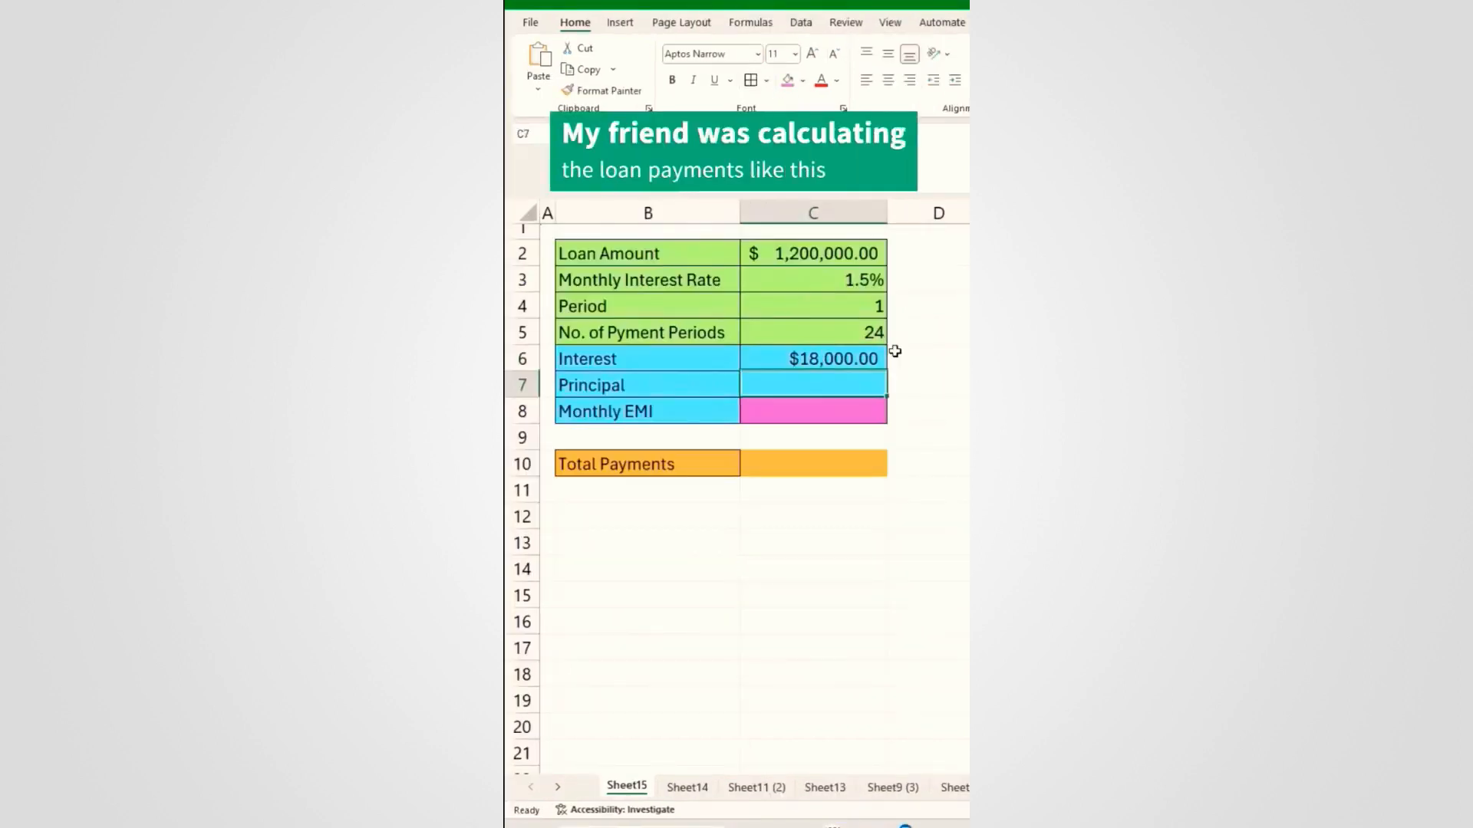
pyautogui.write('40000')
pyautogui.press('Return')
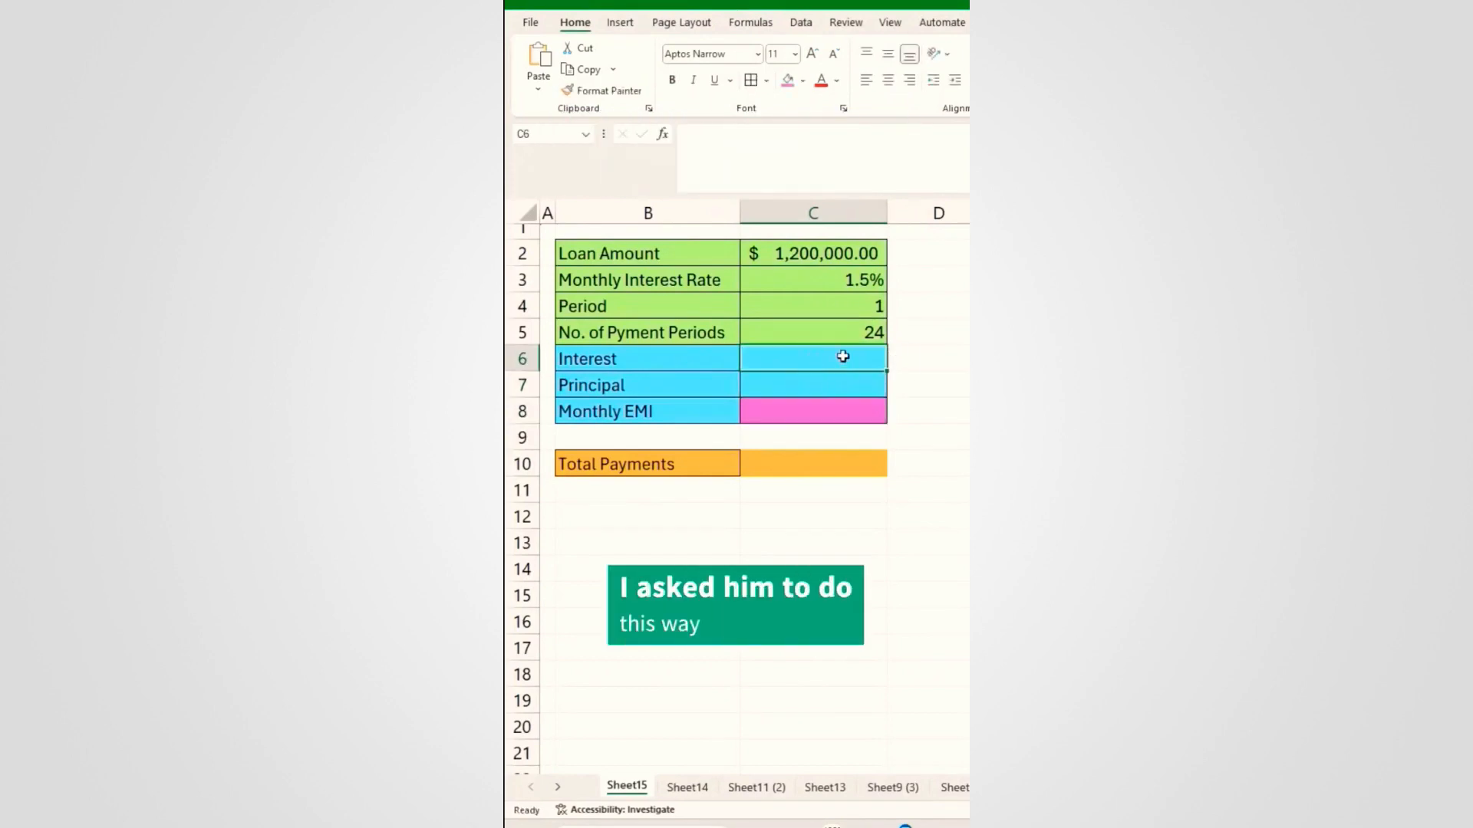
# Step: Calculate the interest in C6 with =IPMT(C3,C4,C5,-C2)
pyautogui.click(828, 385)
pyautogui.click(832, 357)
pyautogui.write('=ip')
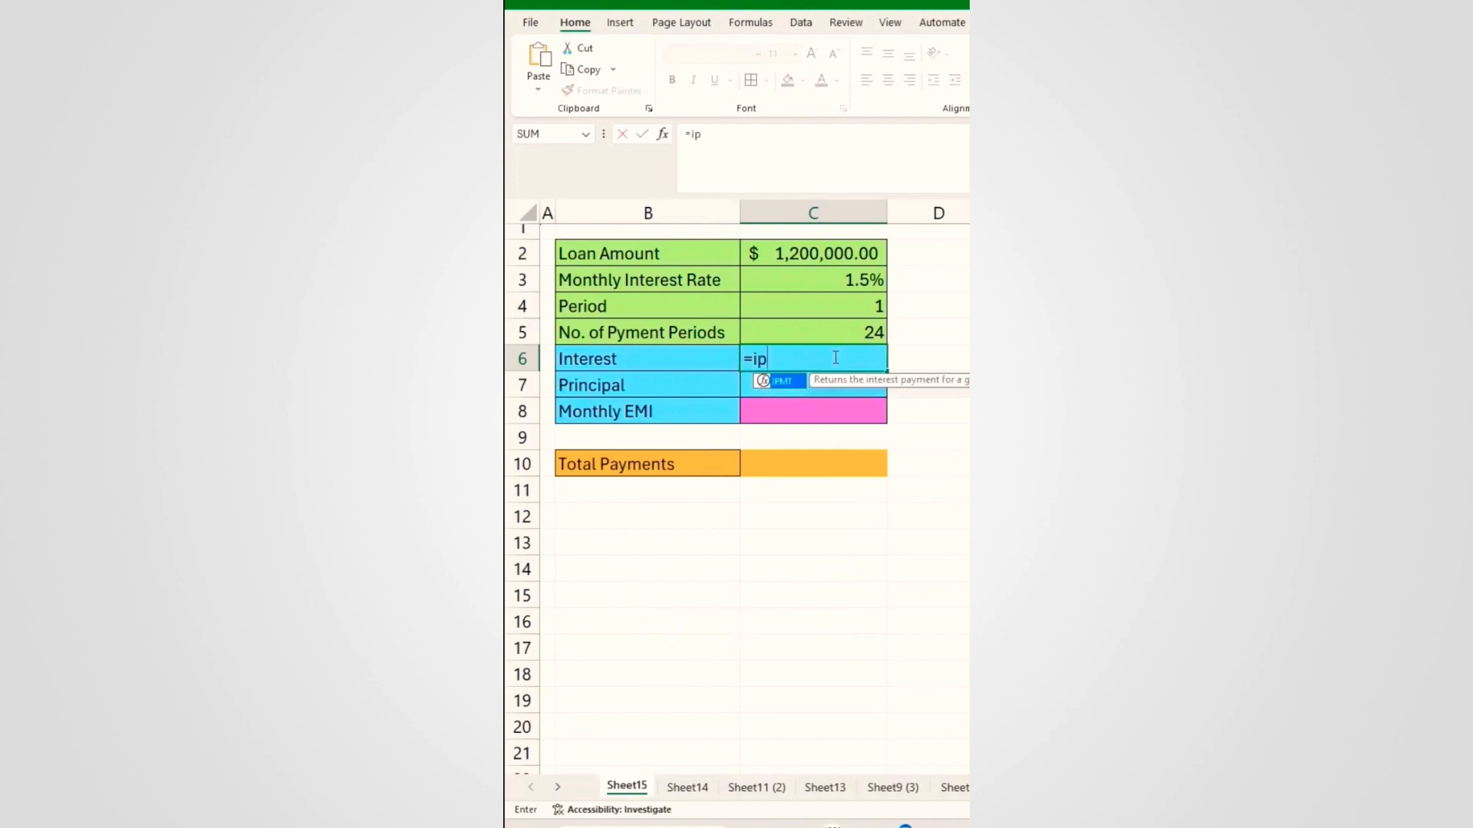
pyautogui.write('mt')
pyautogui.press('Tab')
pyautogui.click(853, 284)
pyautogui.write(',')
pyautogui.click(844, 305)
pyautogui.write(',')
pyautogui.click(844, 330)
pyautogui.write(',-')
pyautogui.click(823, 255)
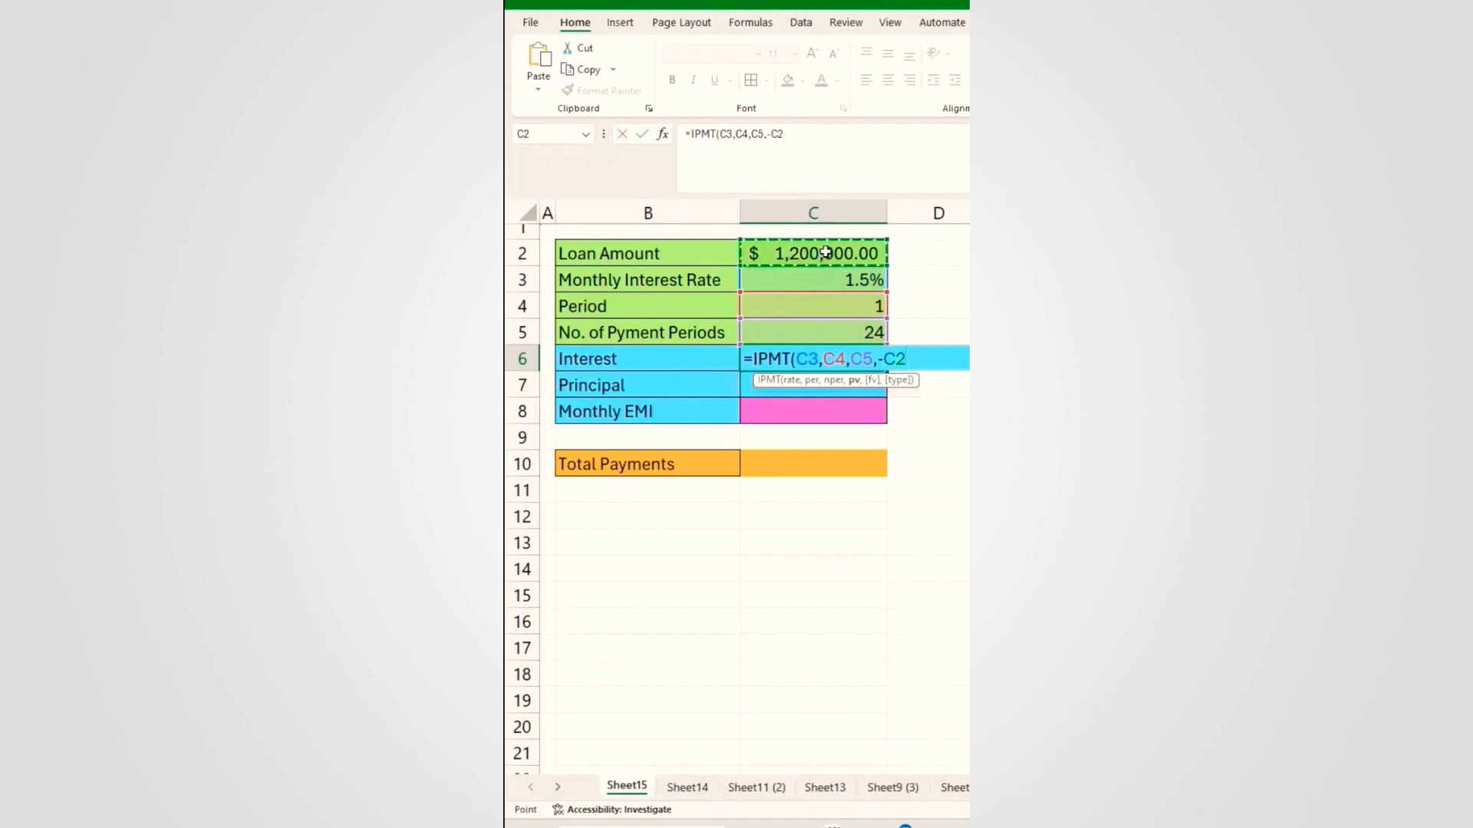
pyautogui.press('Return')
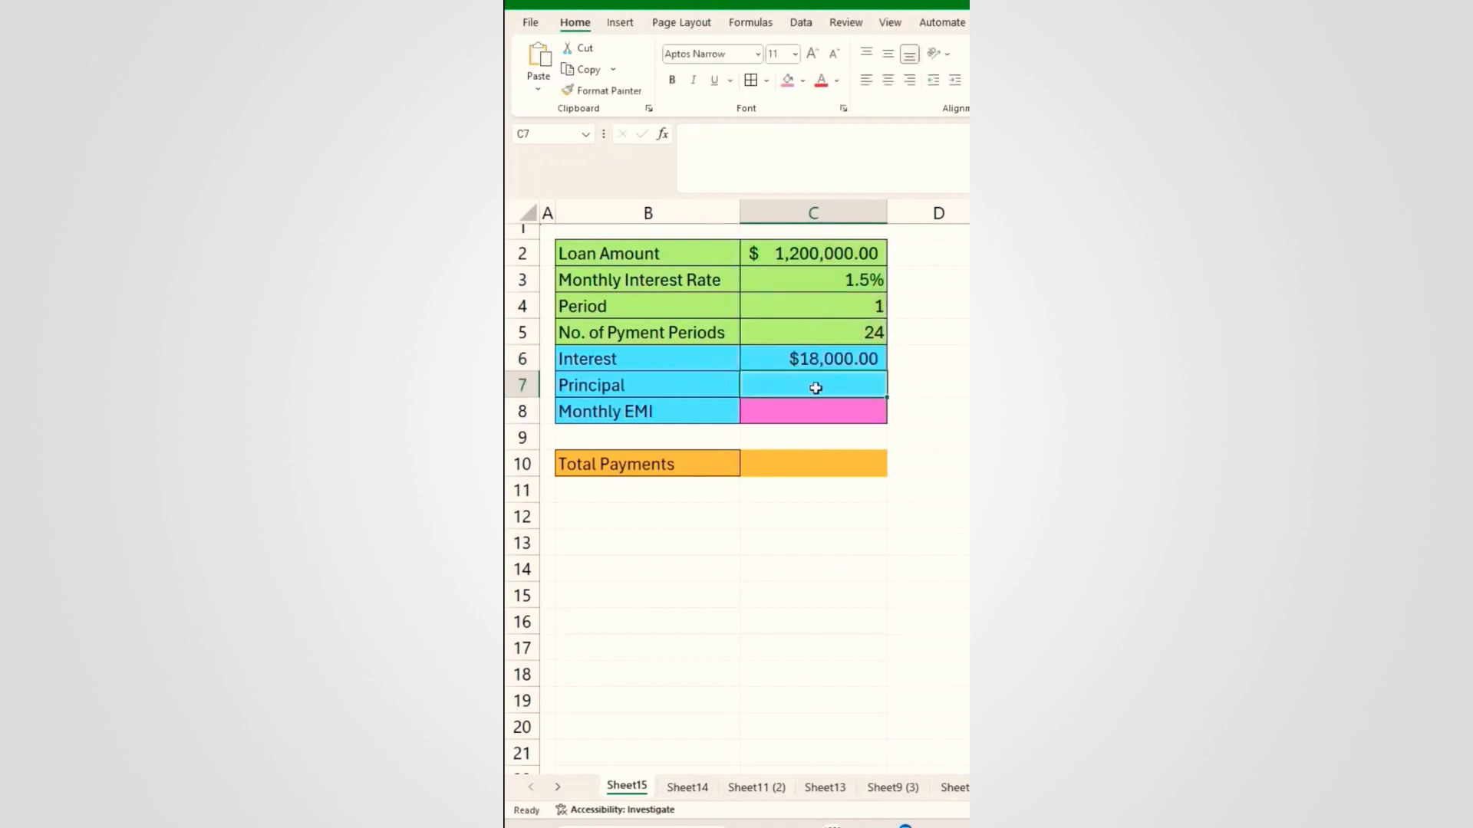
# Step: Calculate the principal portion in C7 with =PPMT(C3,C4,C5,-C2)
pyautogui.write('=')
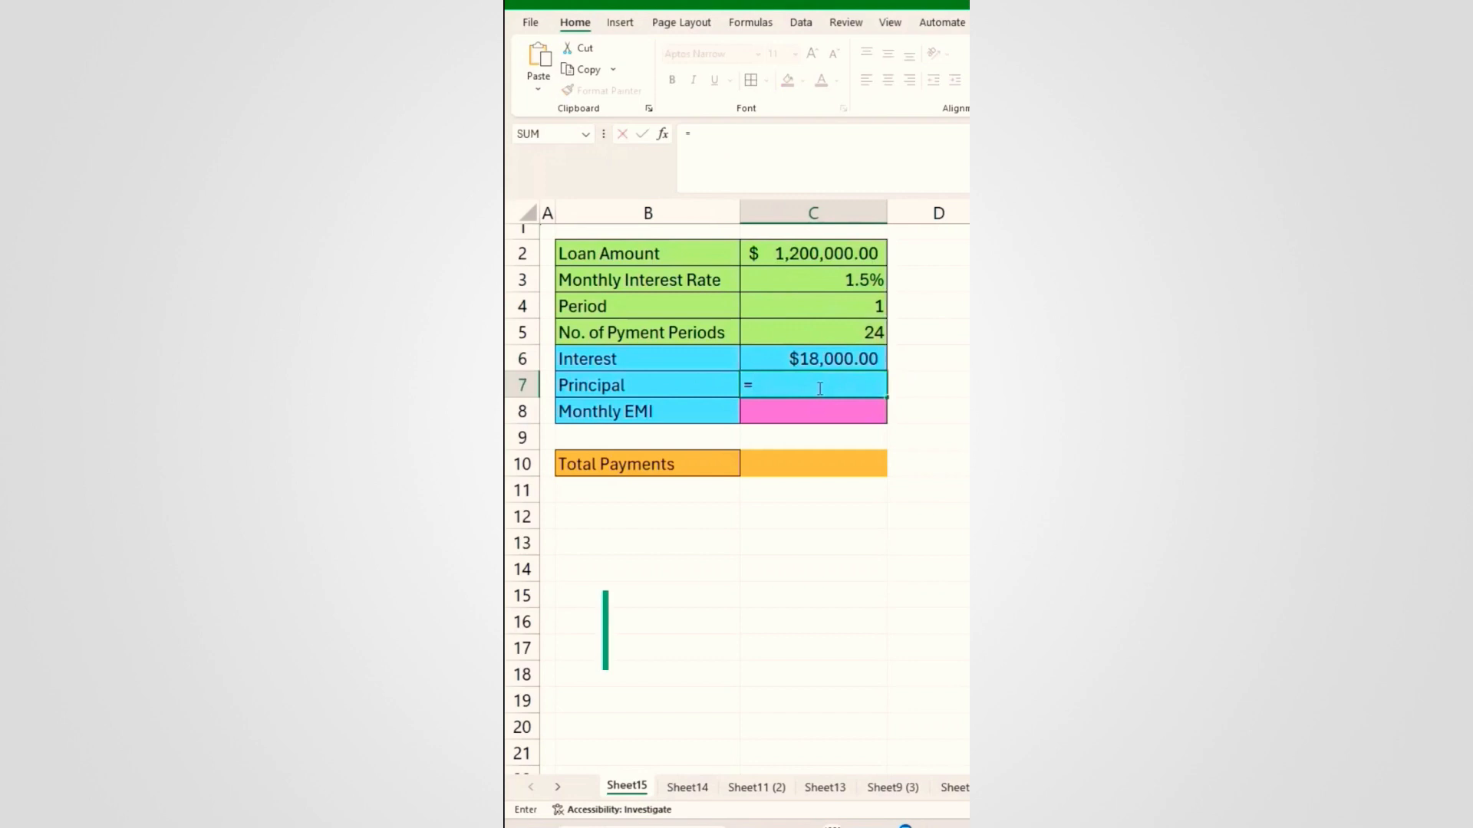
pyautogui.write('ppmt')
pyautogui.press('Tab')
pyautogui.click(851, 279)
pyautogui.write(',')
pyautogui.click(844, 306)
pyautogui.write(',')
pyautogui.click(841, 330)
pyautogui.write(',-')
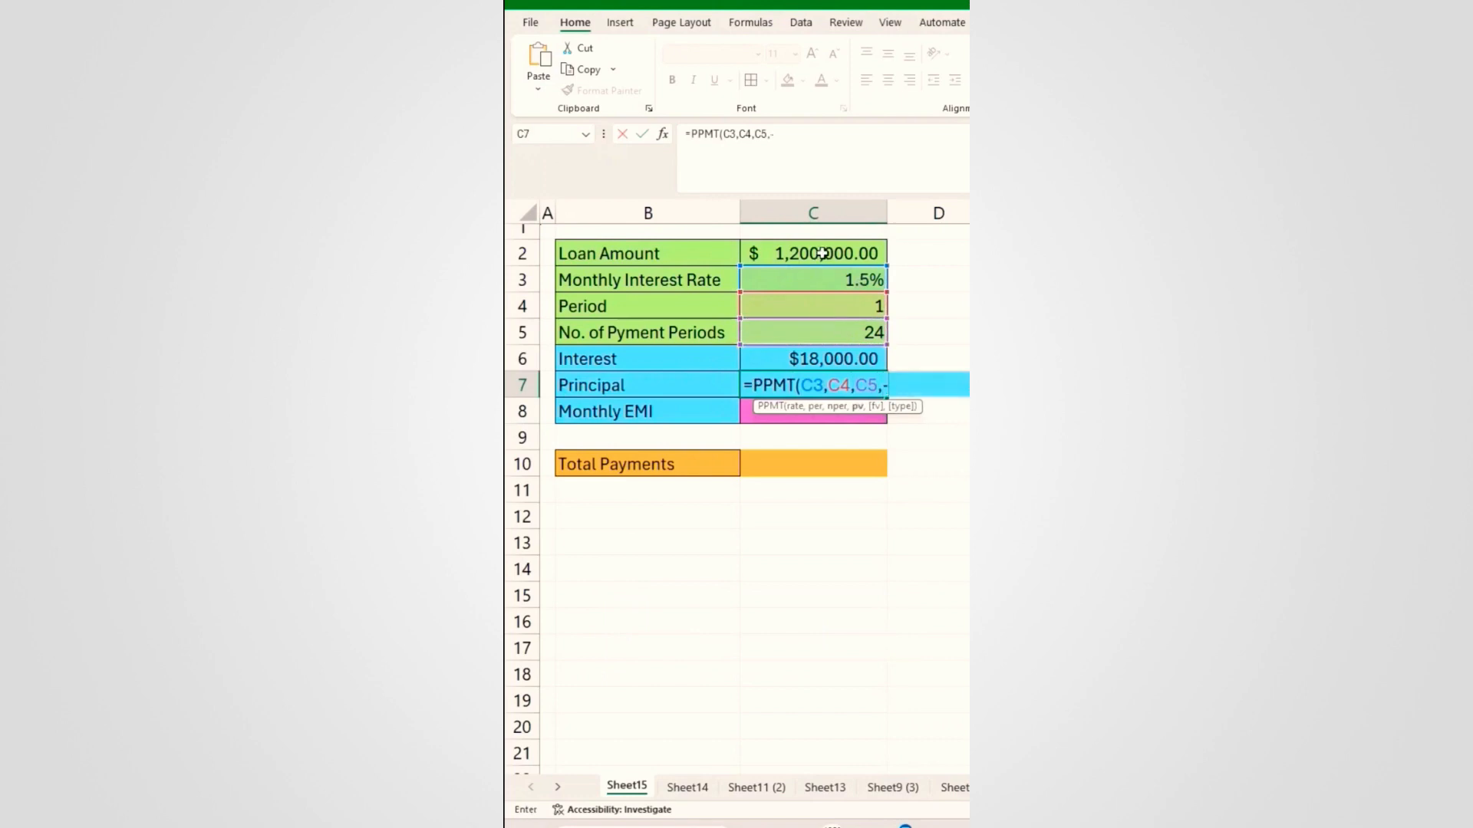
pyautogui.click(823, 252)
pyautogui.press('Return')
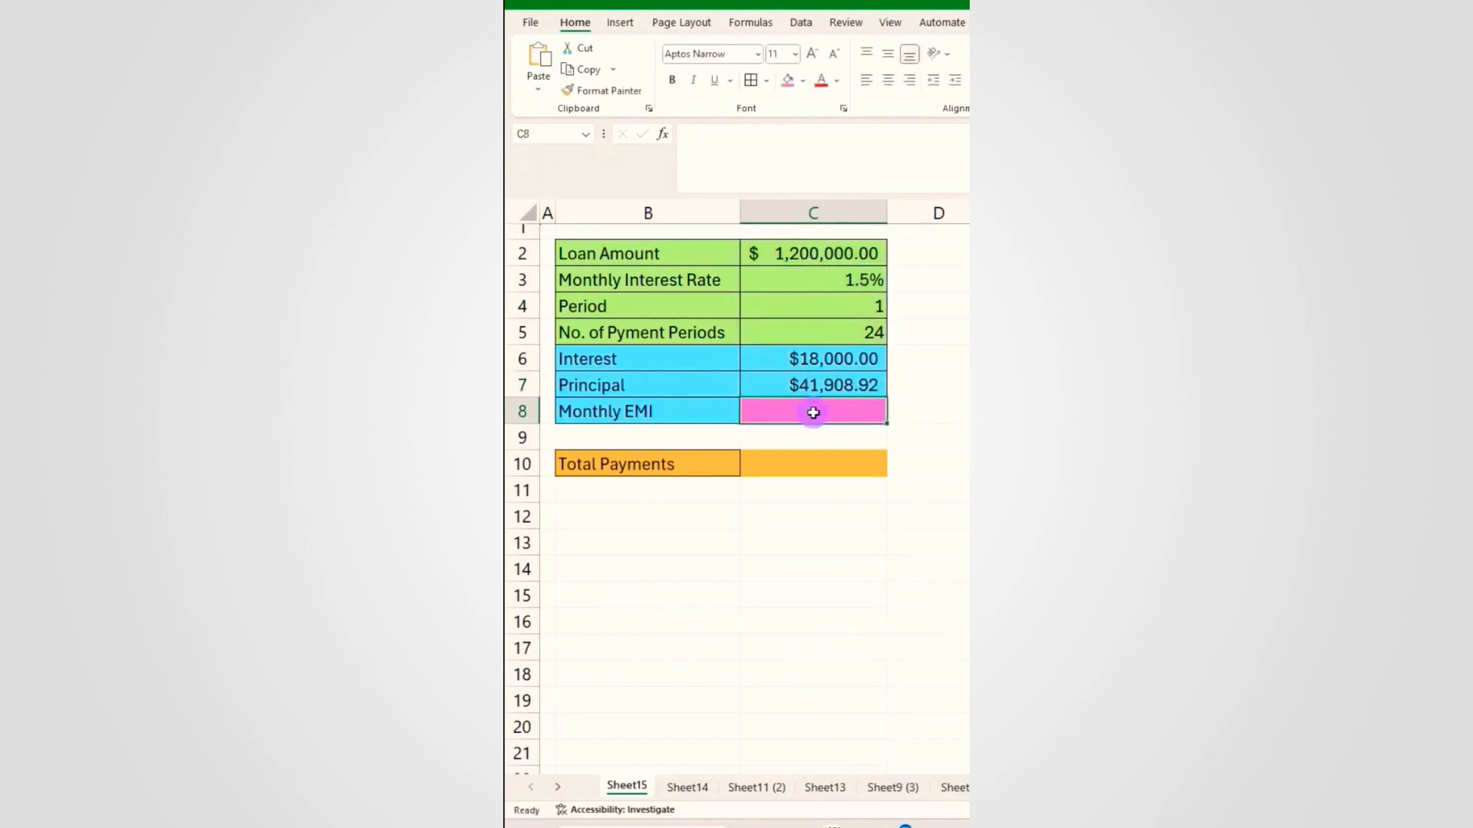
# Step: Compute the monthly EMI of $59,908.92 in C8 with =SUM(C6:C7)
pyautogui.write('=sum')
pyautogui.press('Tab')
pyautogui.moveTo(802, 354); pyautogui.dragTo(813, 381)
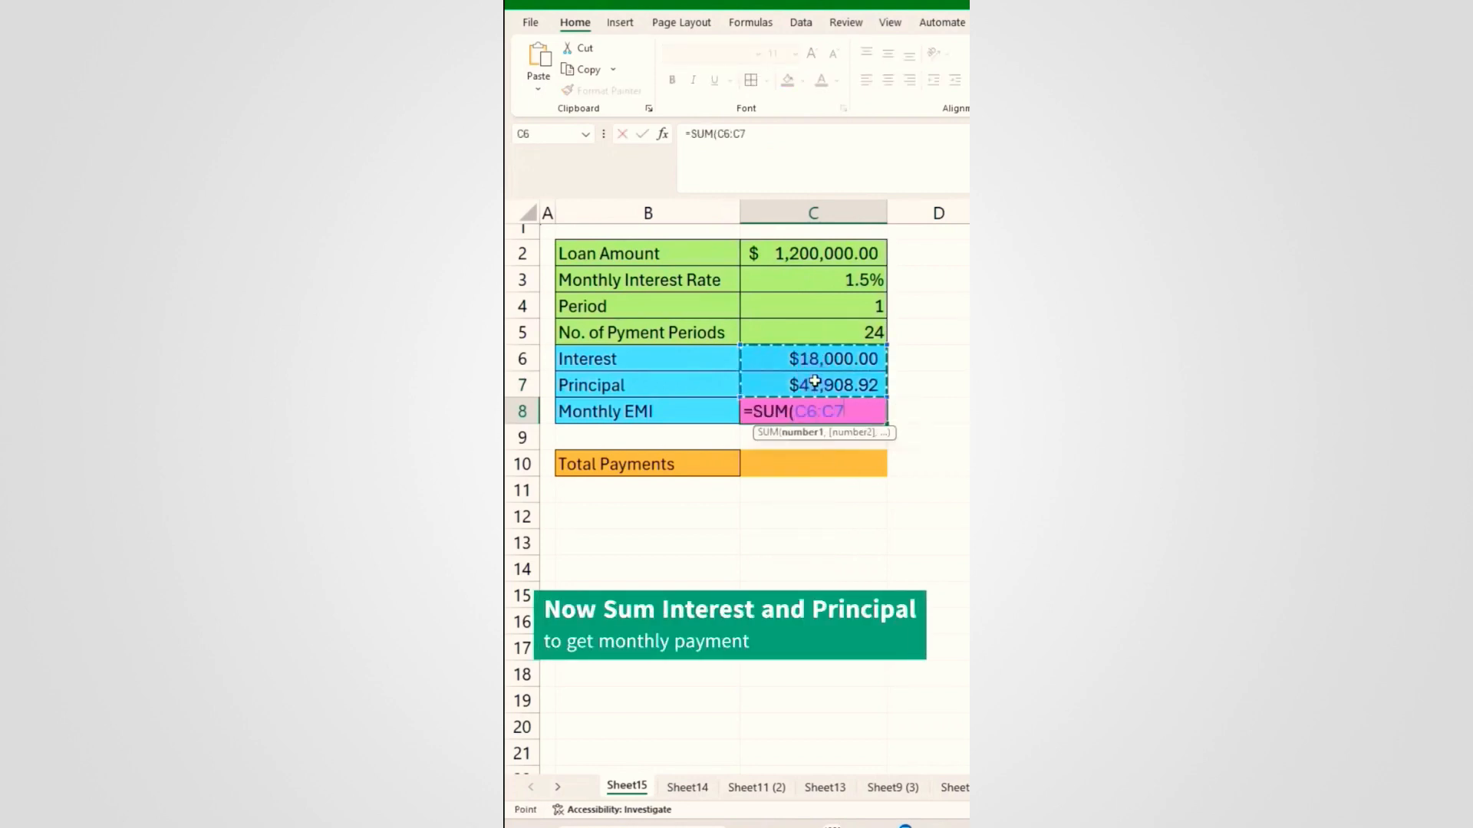
pyautogui.press('Return')
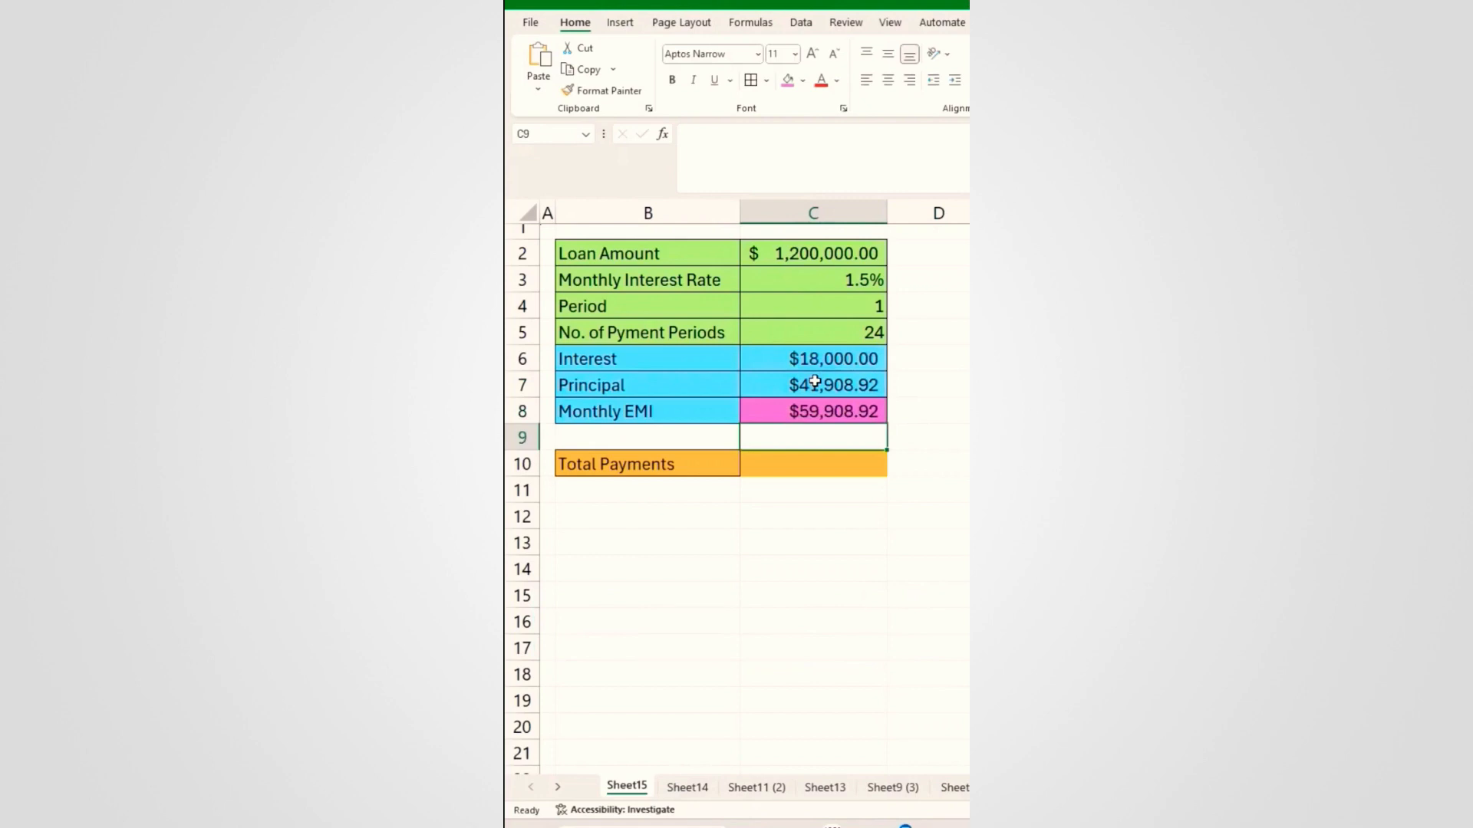
# Step: Compute total payments of $1,437,814.14 in C10 with =C8*C5
pyautogui.click(843, 464)
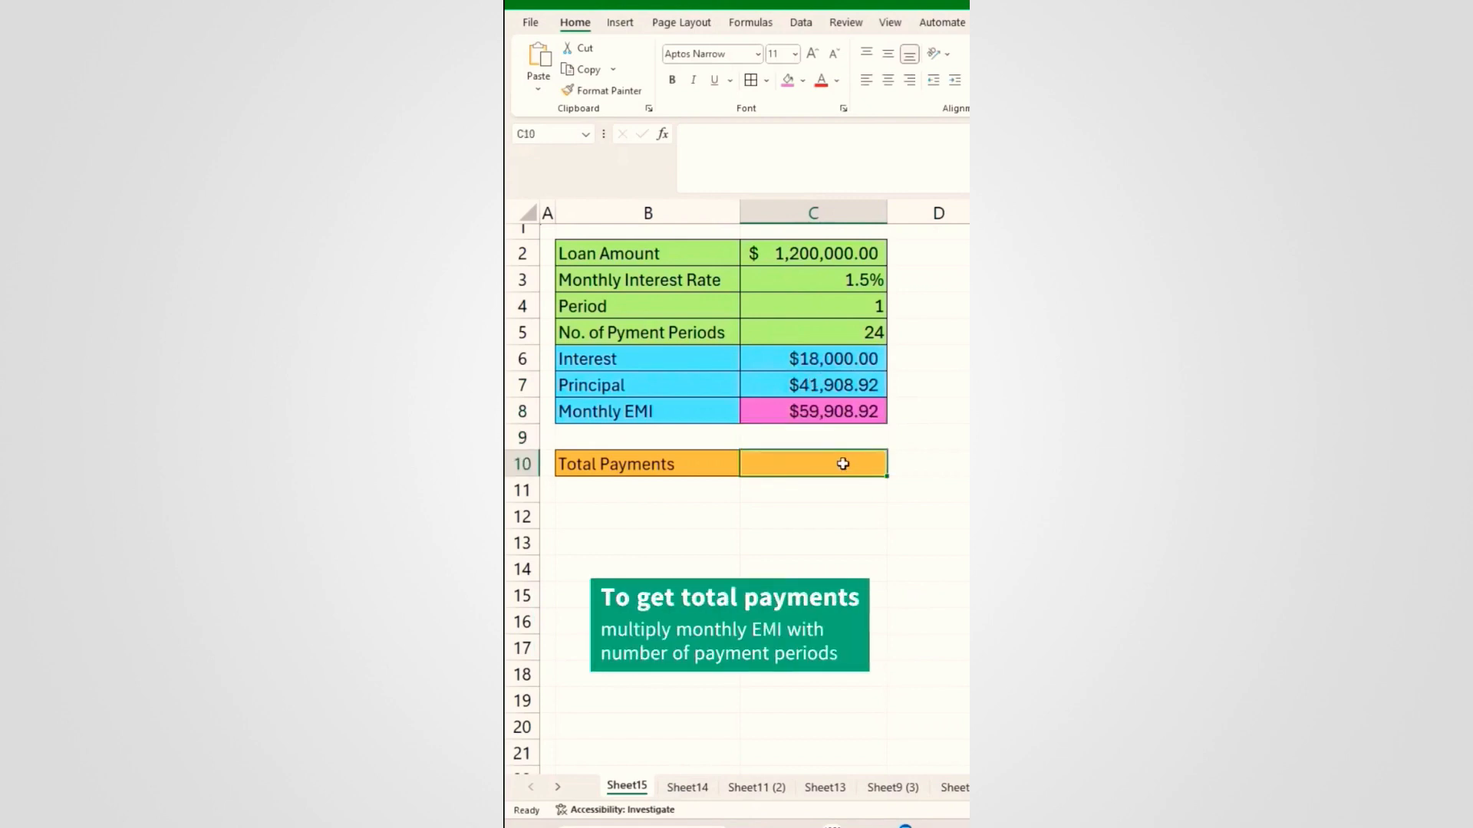
pyautogui.write('=')
pyautogui.click(845, 412)
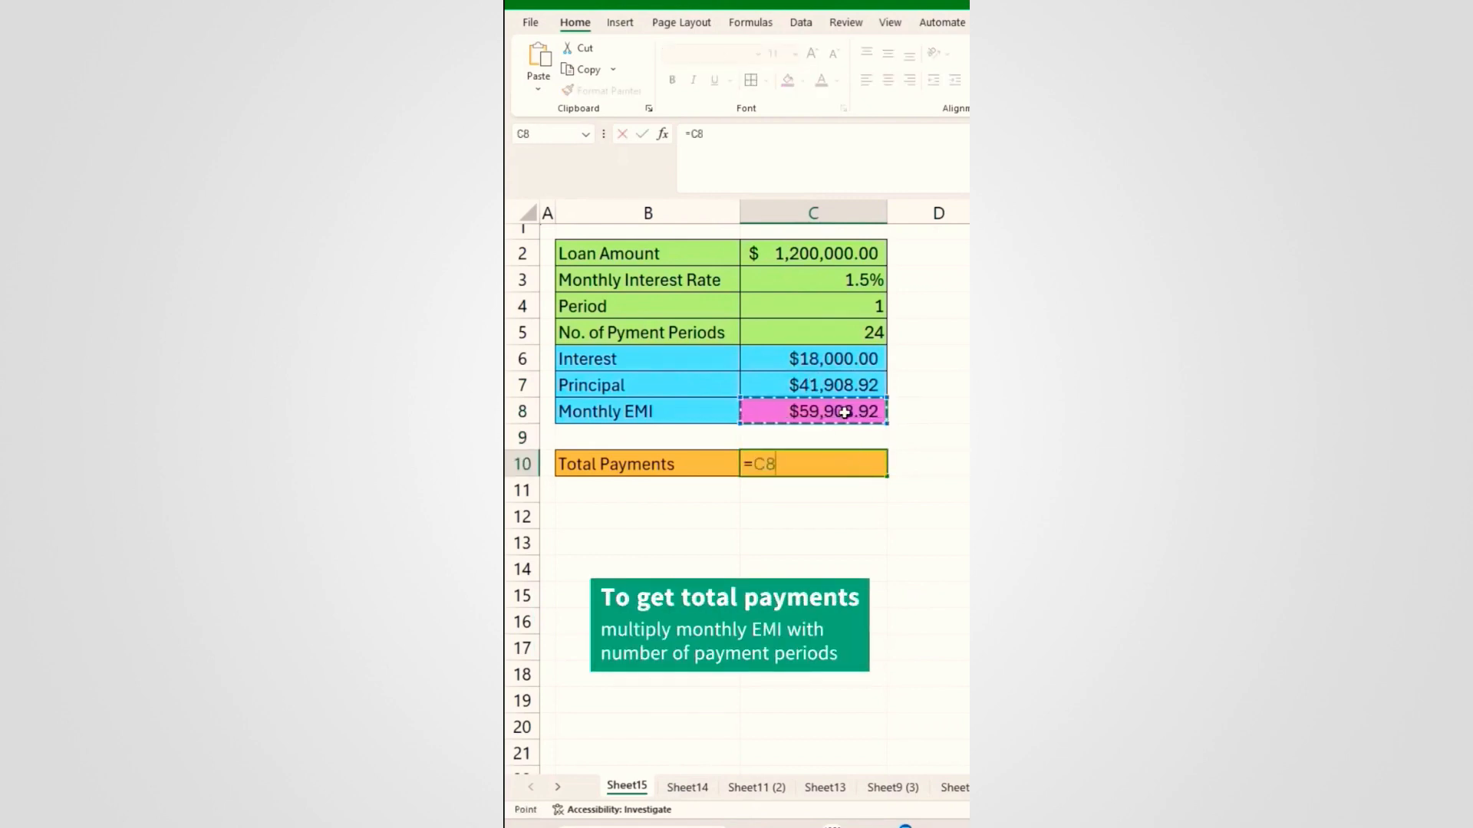
pyautogui.write('*')
pyautogui.click(882, 332)
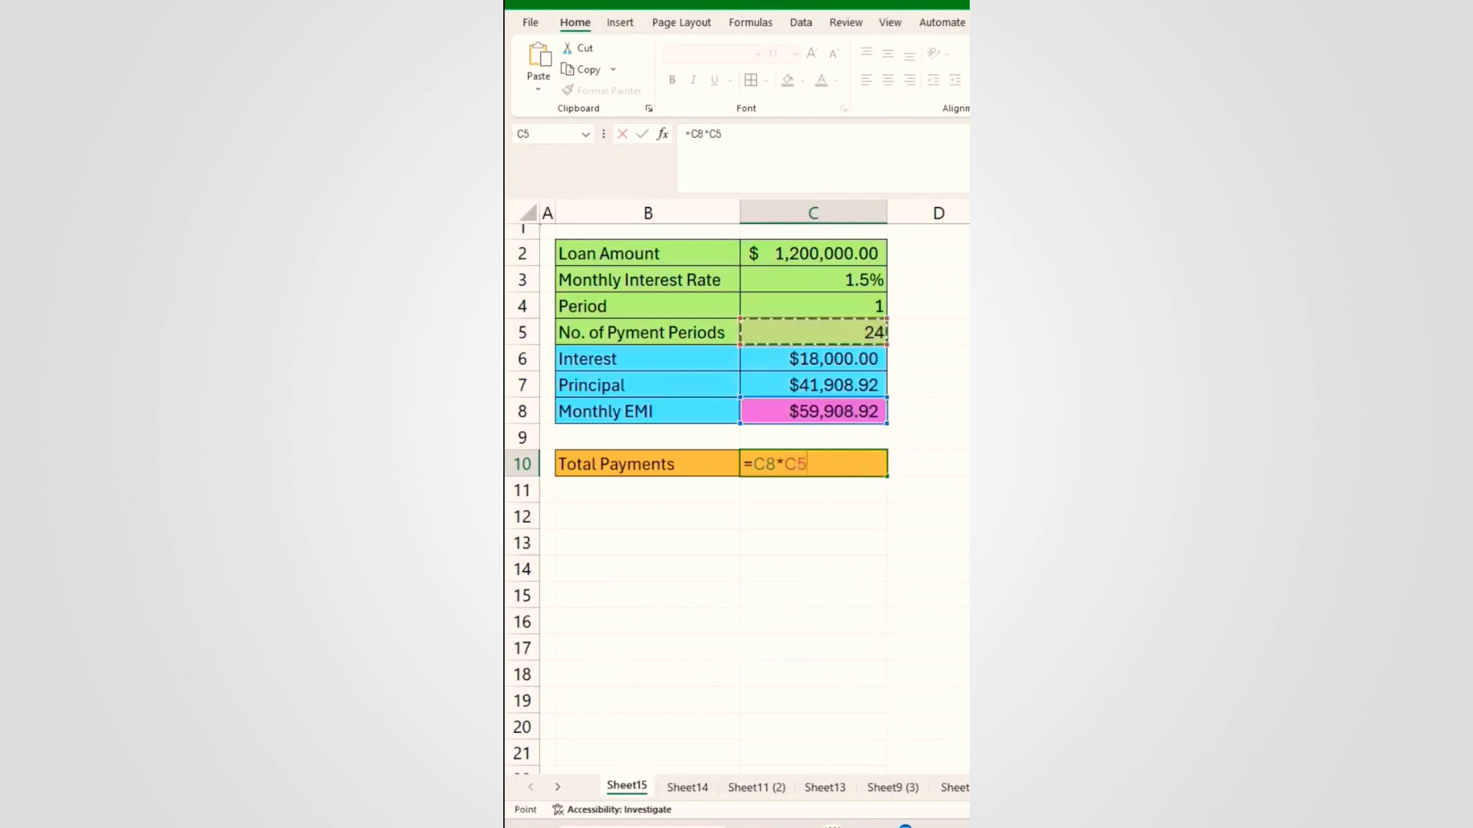
pyautogui.press('Return')
pyautogui.click(661, 514)
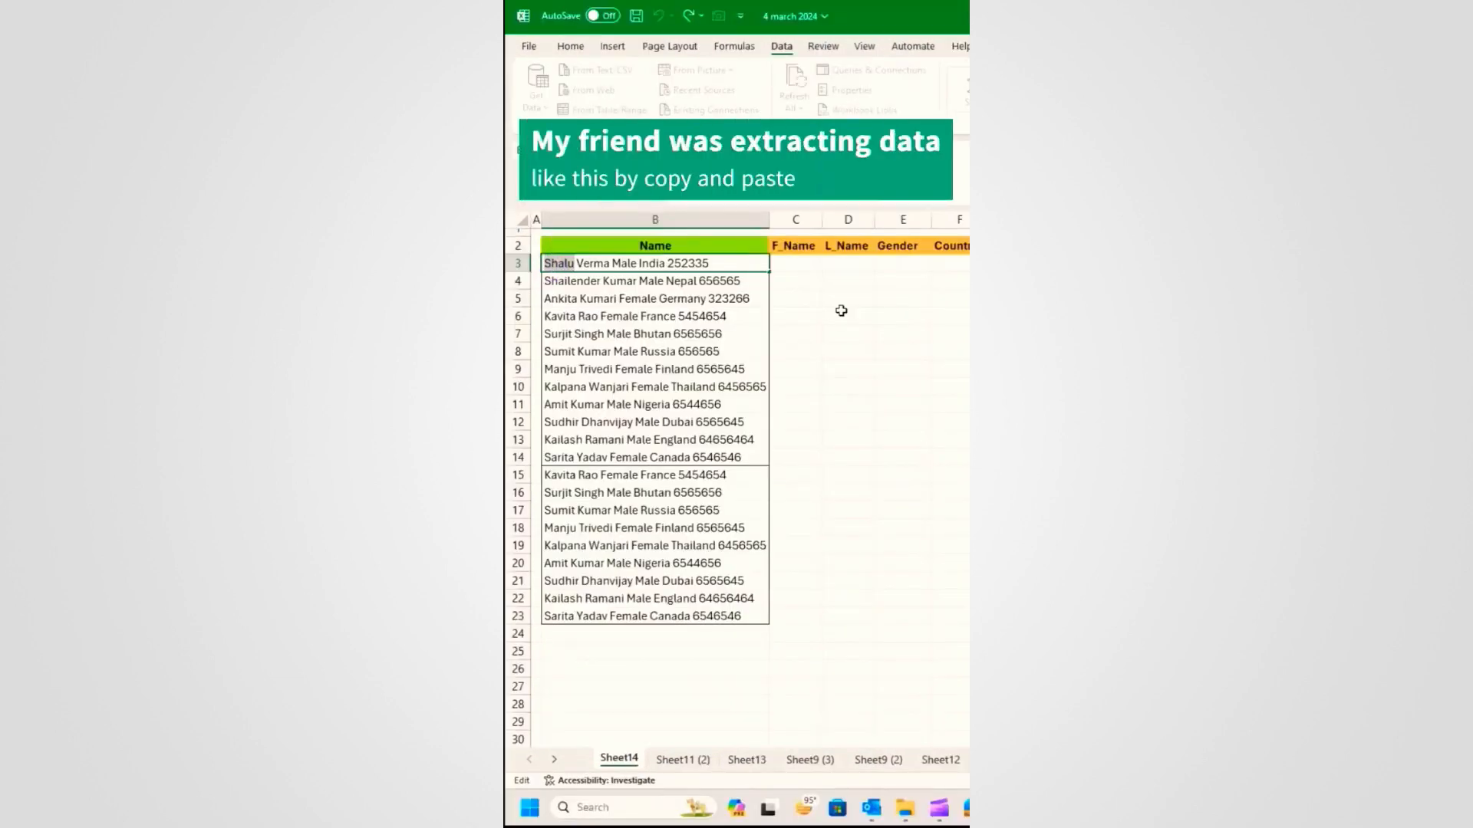
pyautogui.write('Shalu')
pyautogui.press('ctrl')
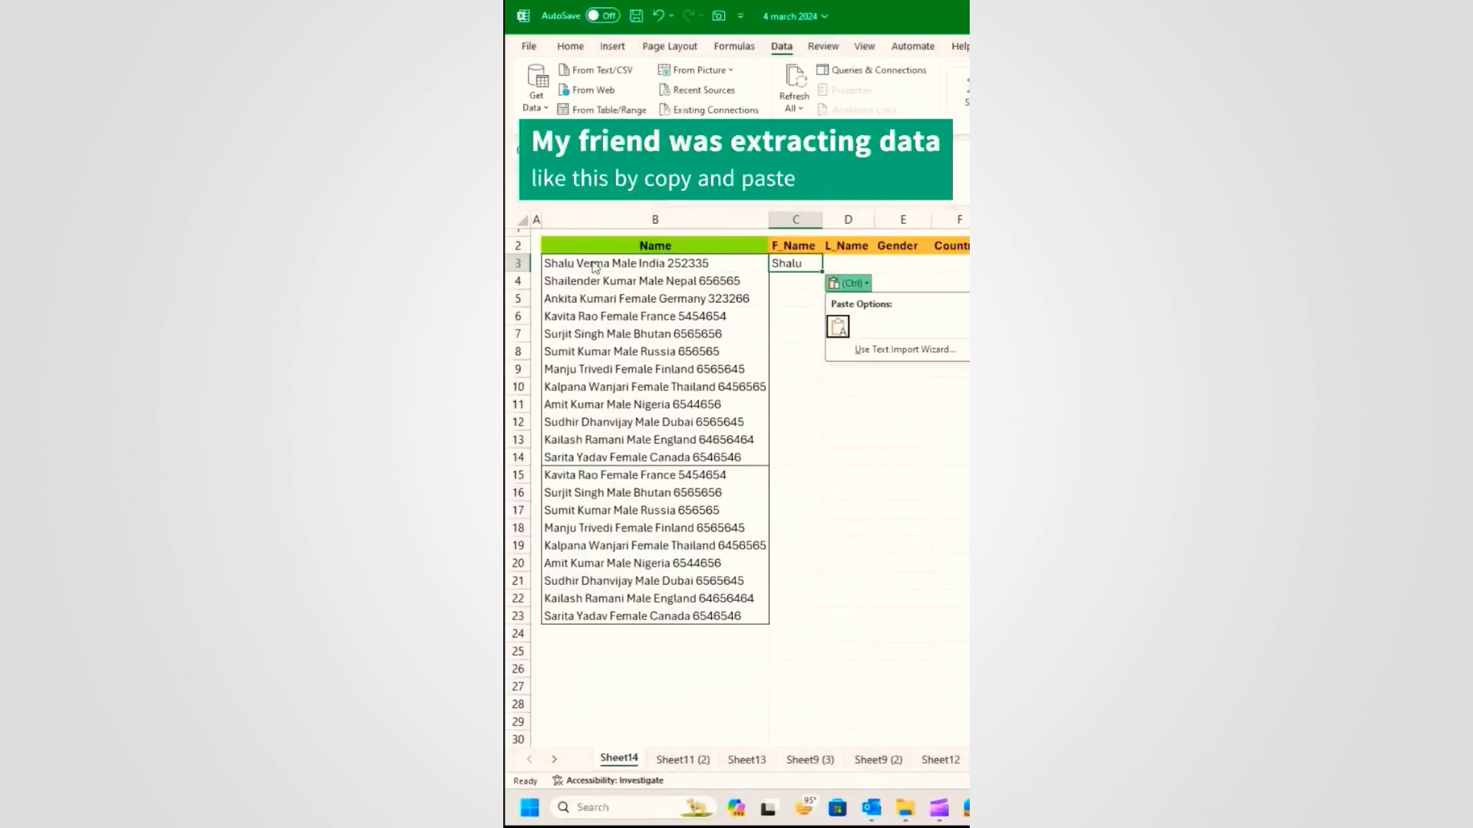
pyautogui.doubleClick(592, 263)
pyautogui.doubleClick(592, 263)
pyautogui.hotkey('ctrl', 'c')
pyautogui.click(858, 266)
pyautogui.hotkey('ctrl', 'v')
pyautogui.doubleClick(624, 264)
pyautogui.doubleClick(625, 265)
pyautogui.hotkey('ctrl', 'c')
pyautogui.click(895, 263)
pyautogui.hotkey('ctrl', 'v')
pyautogui.hotkey('ctrl', 'z')
pyautogui.hotkey('ctrl', 'z')
pyautogui.hotkey('ctrl', 'z')
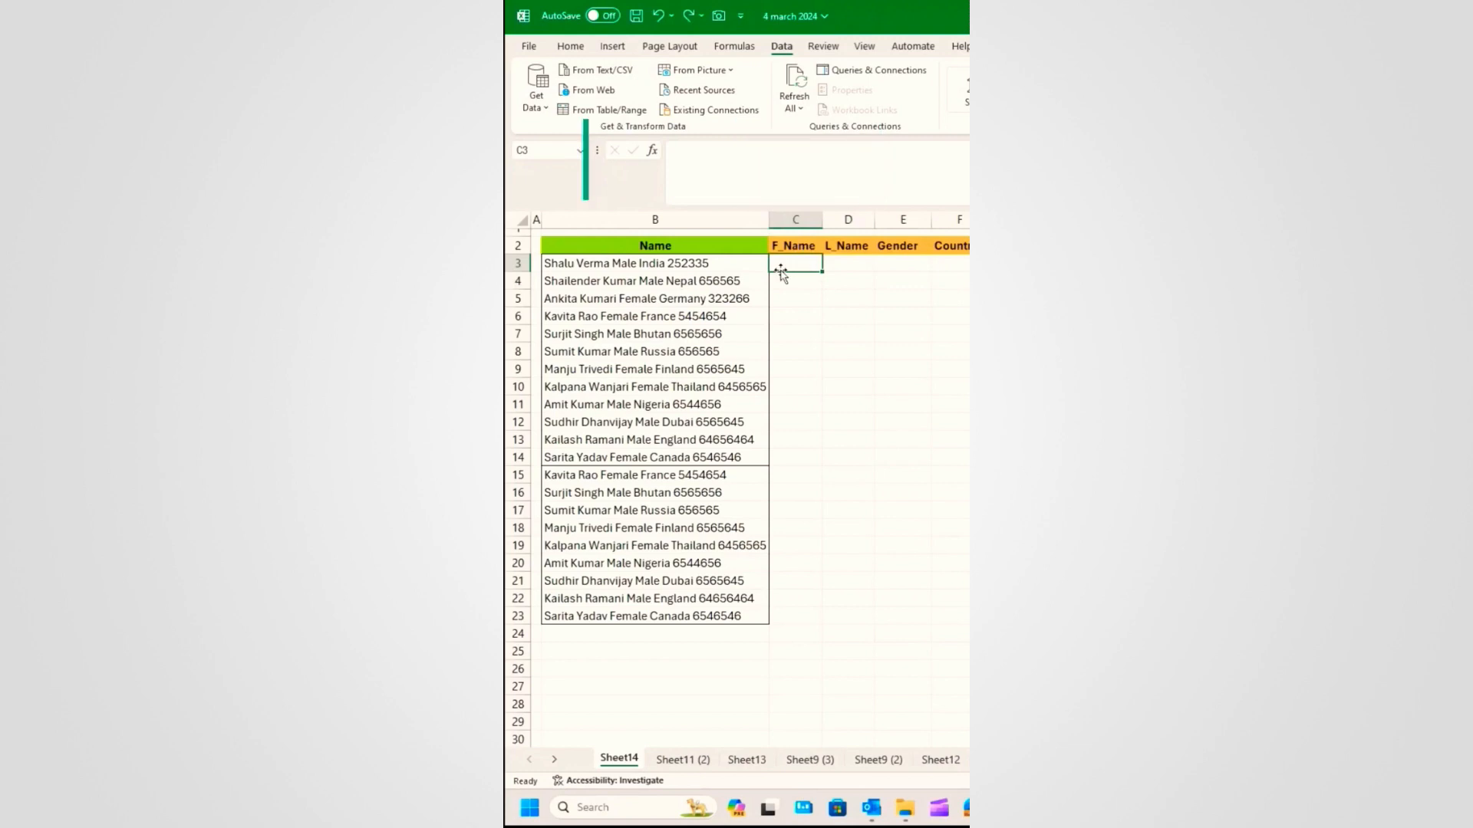
# Step: Run Text to Columns on B3:B23 as Delimited, splitting at spaces without merging consecutive delimiters
pyautogui.moveTo(691, 263); pyautogui.dragTo(696, 615)
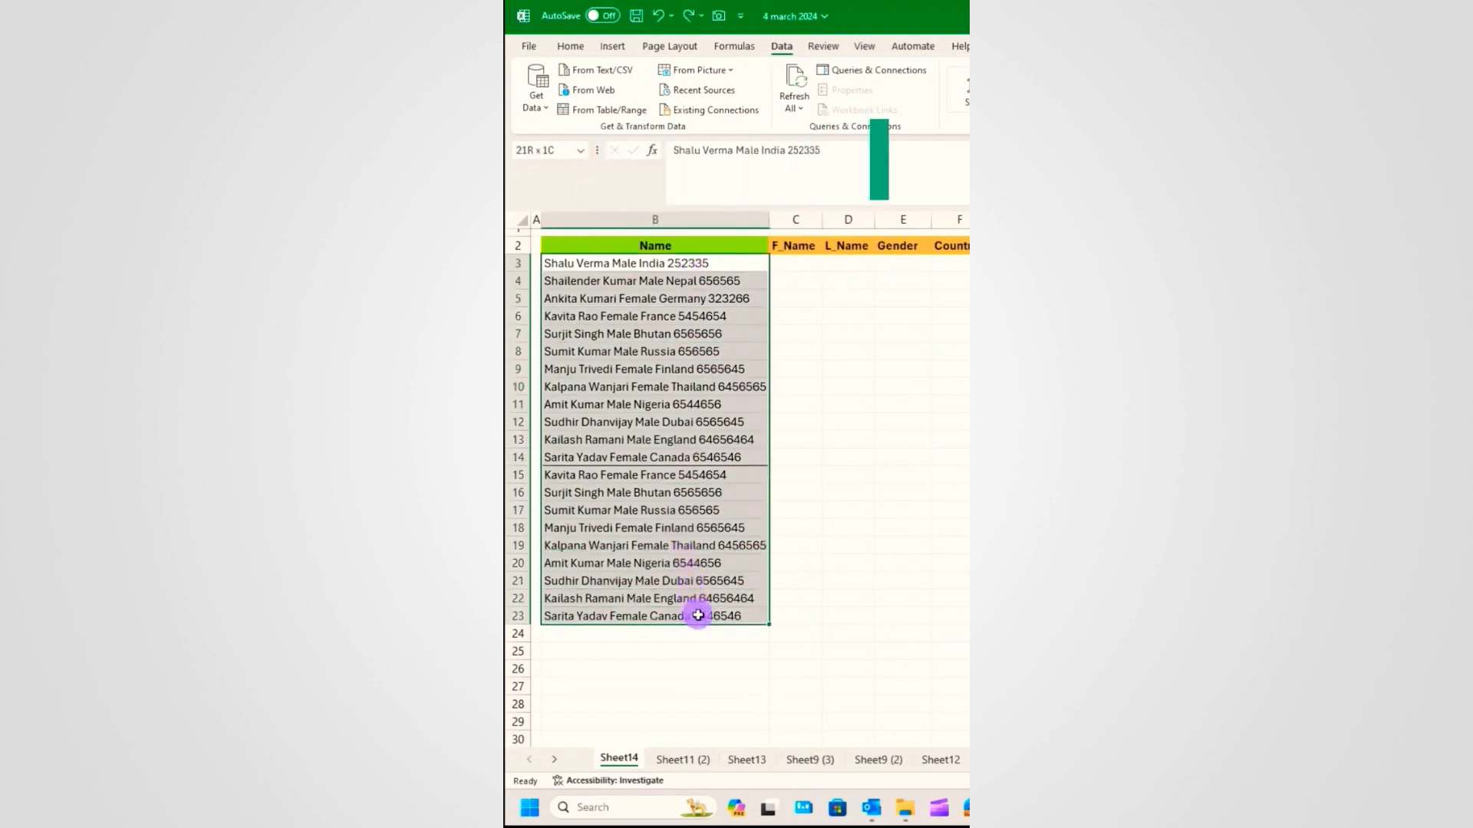
pyautogui.press('e')
pyautogui.moveTo(1135, 371); pyautogui.dragTo(828, 368)
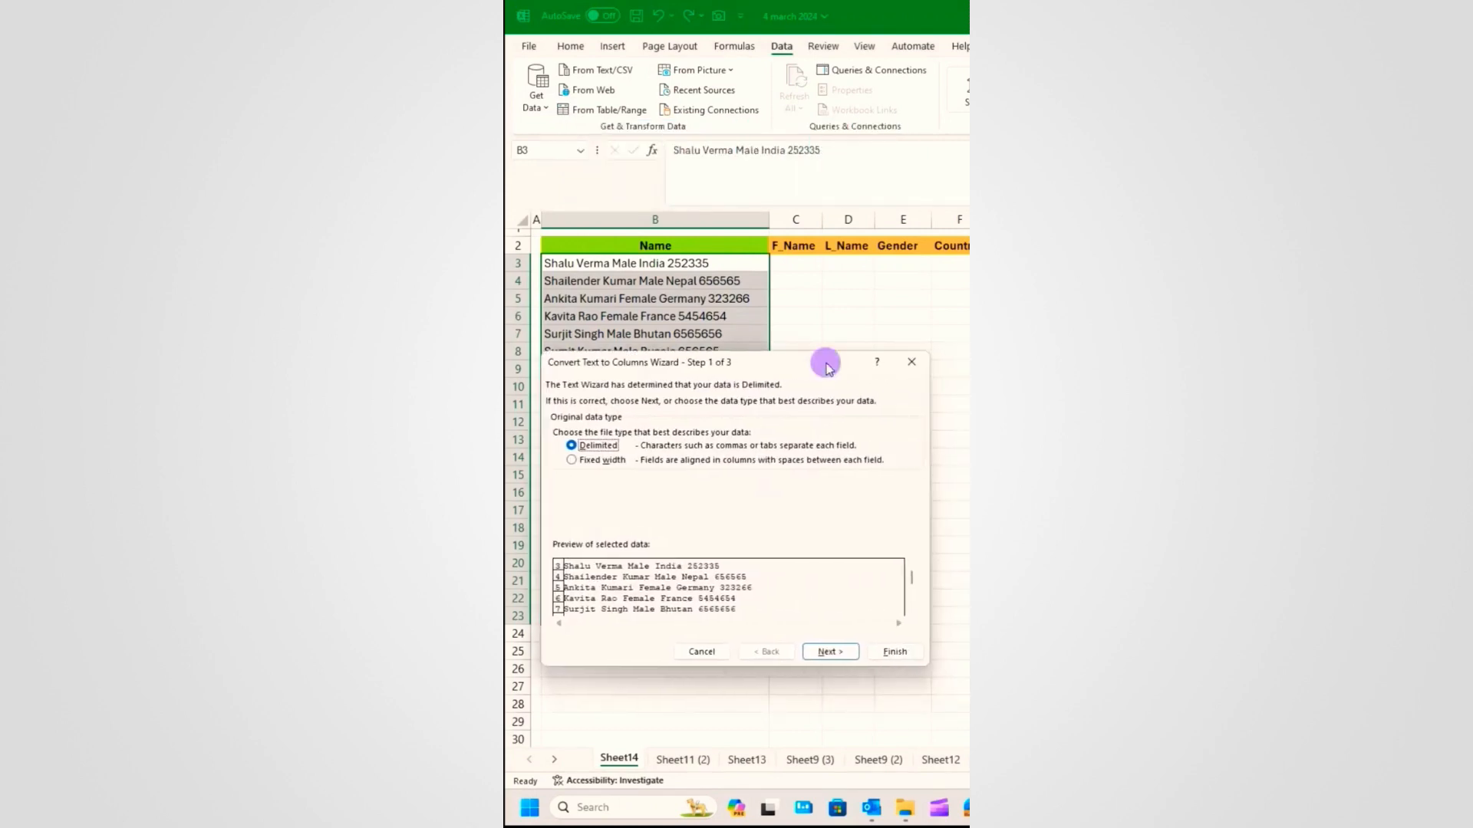
pyautogui.click(590, 447)
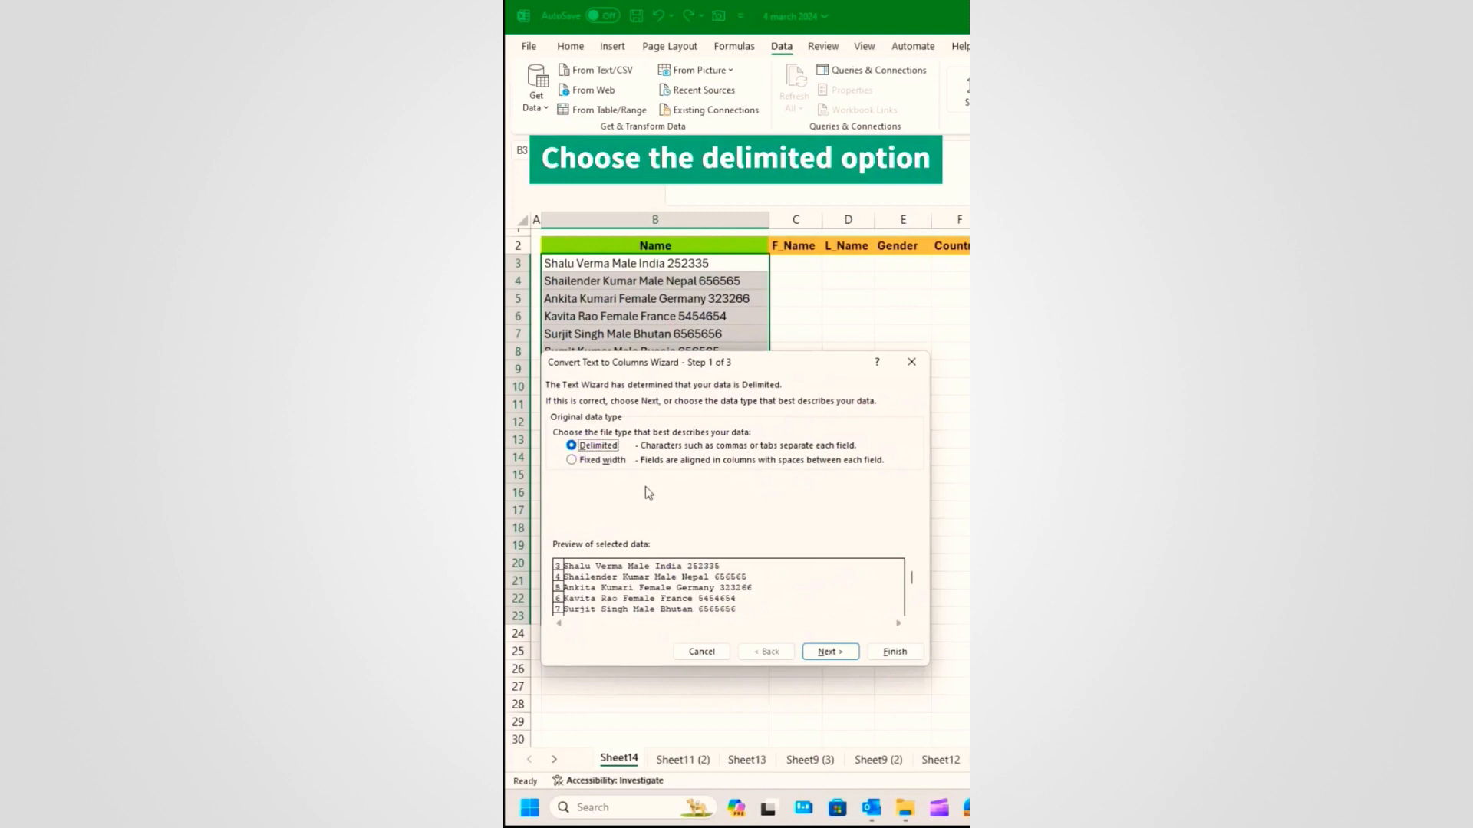
pyautogui.click(830, 651)
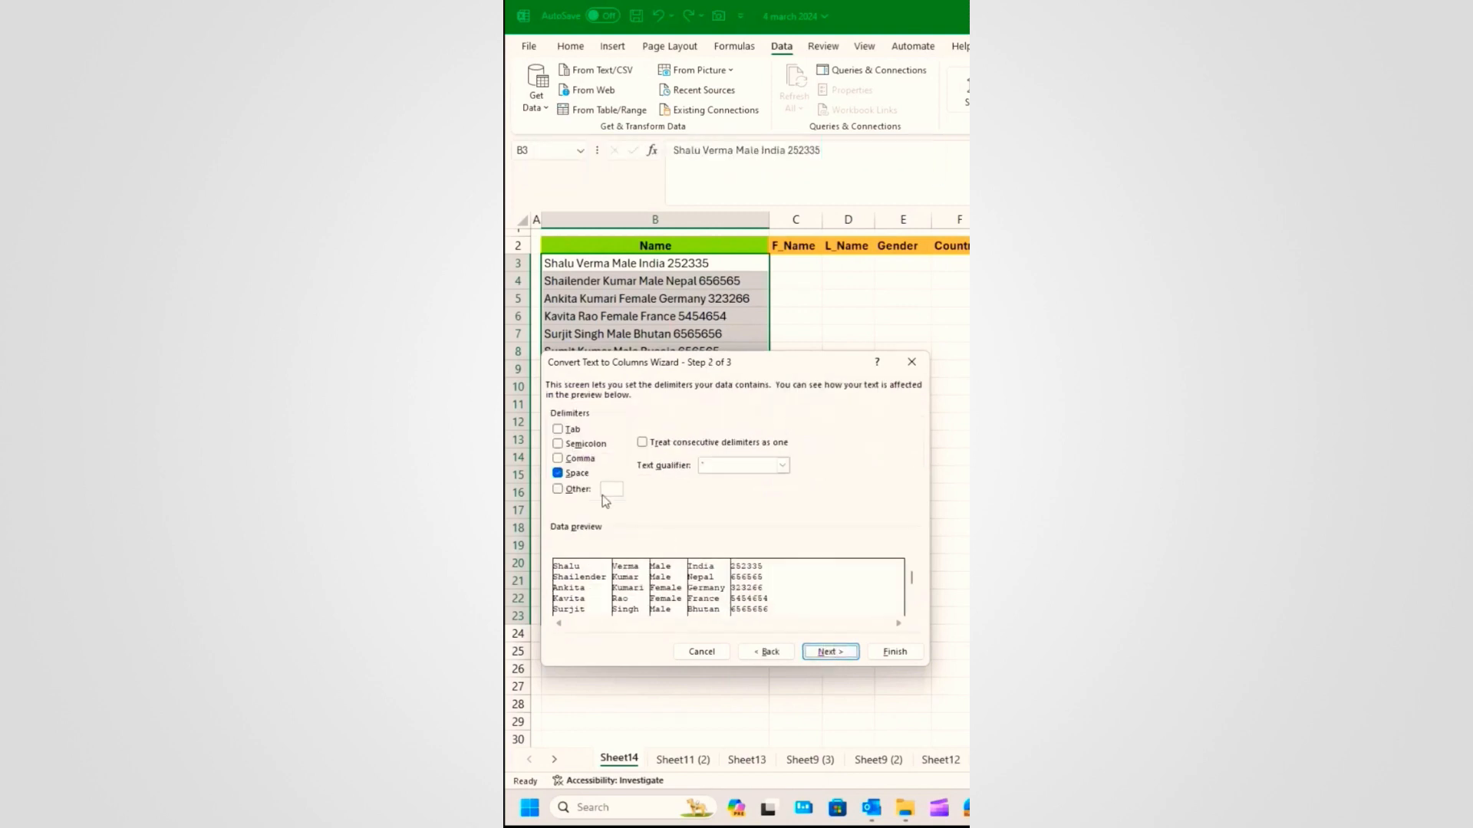
pyautogui.click(558, 474)
pyautogui.click(557, 473)
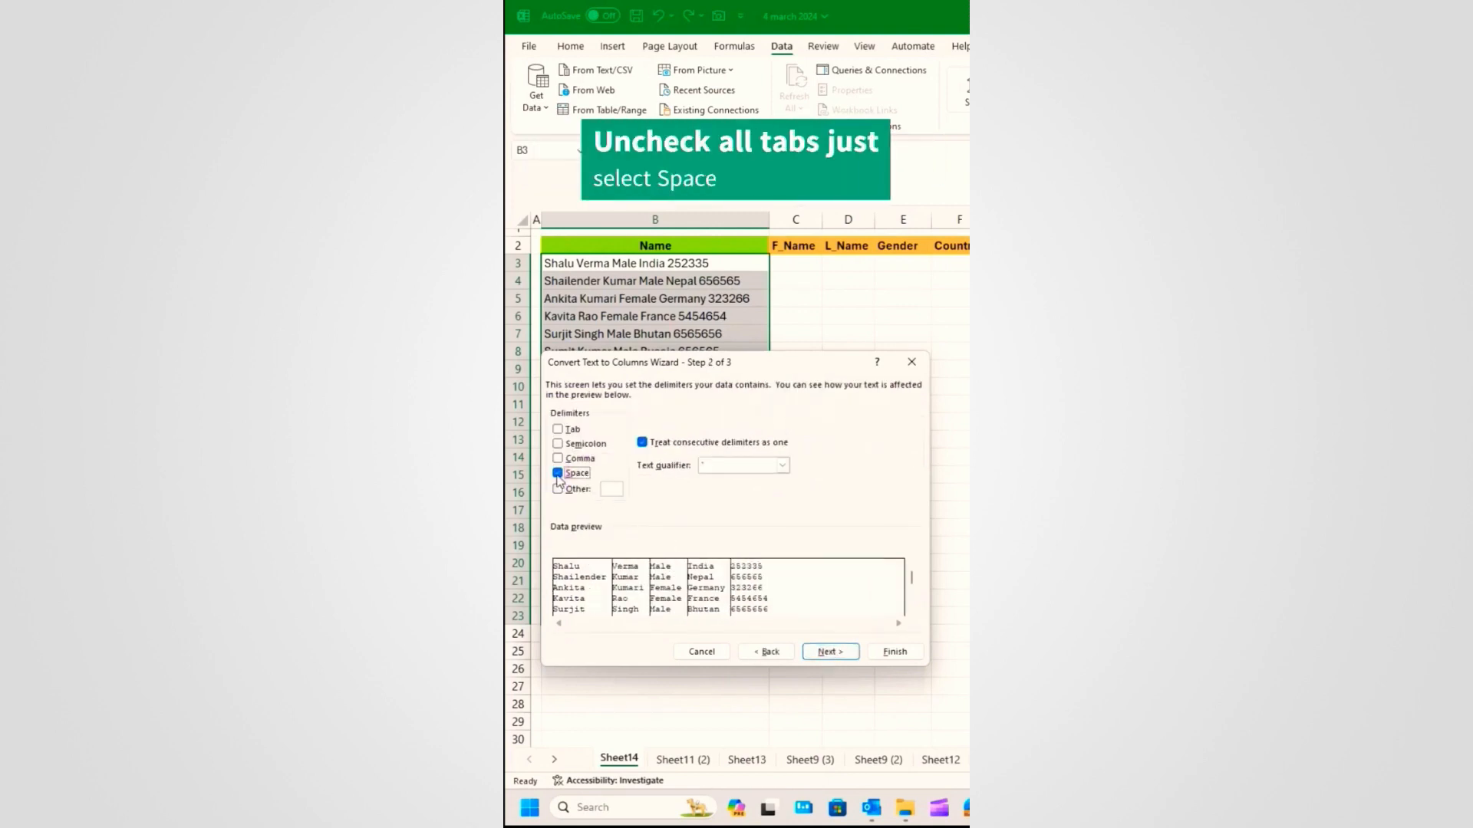
pyautogui.click(639, 442)
pyautogui.click(831, 652)
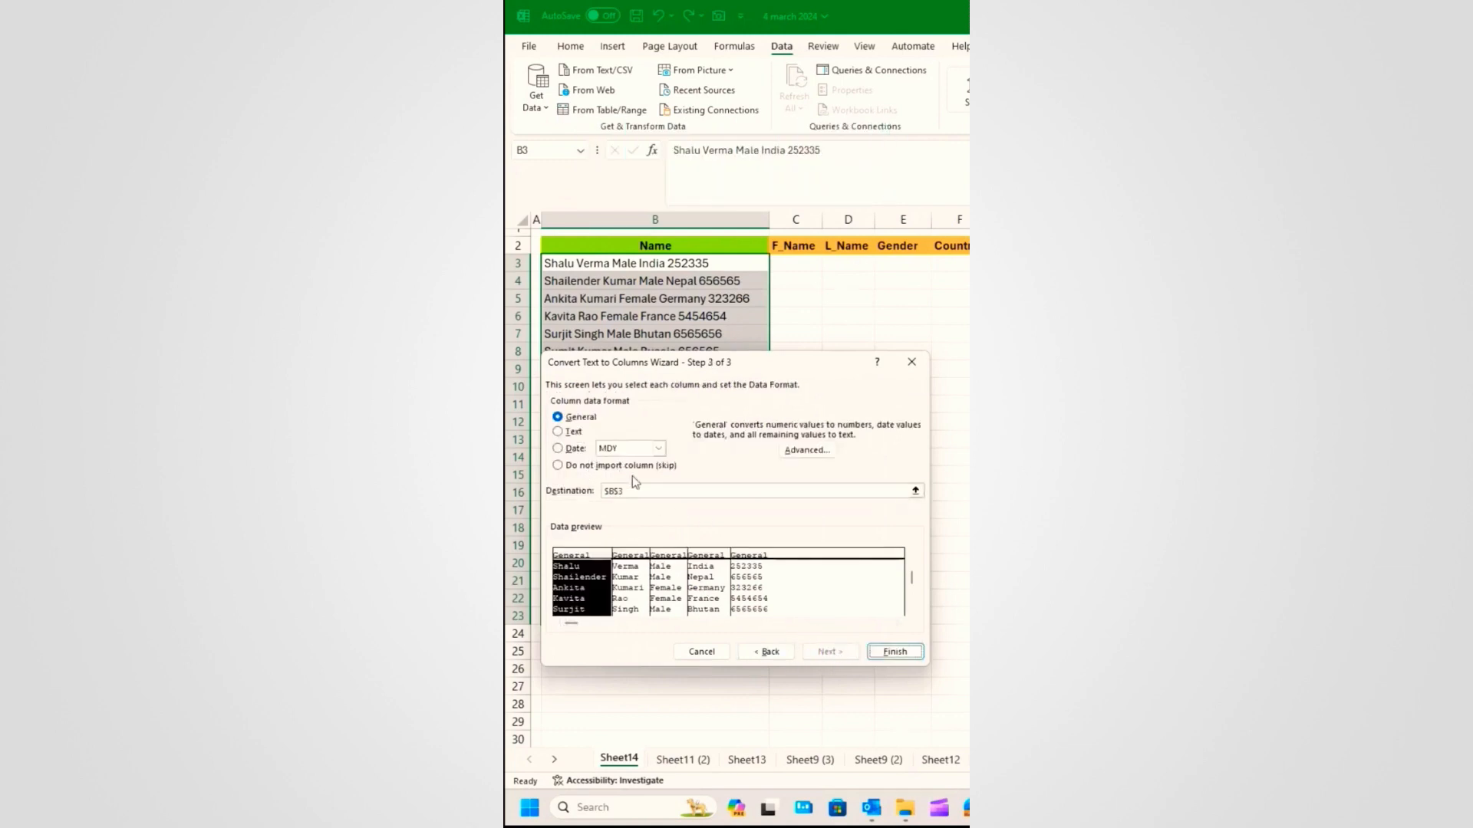
# Step: Set the split destination to $C$3 and finish the wizard
pyautogui.moveTo(670, 495); pyautogui.dragTo(592, 493)
pyautogui.press('BackSpace')
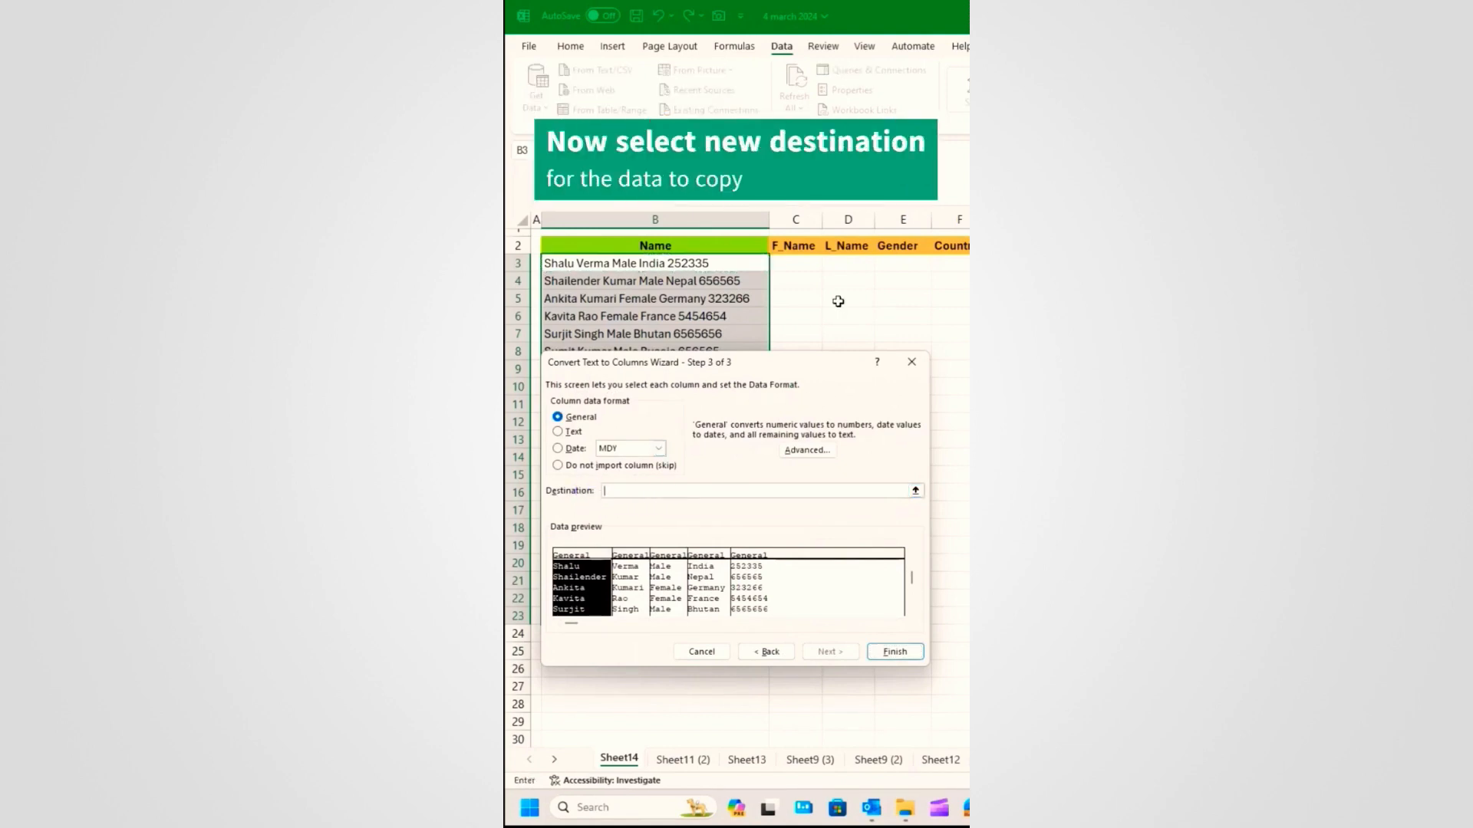
pyautogui.click(807, 260)
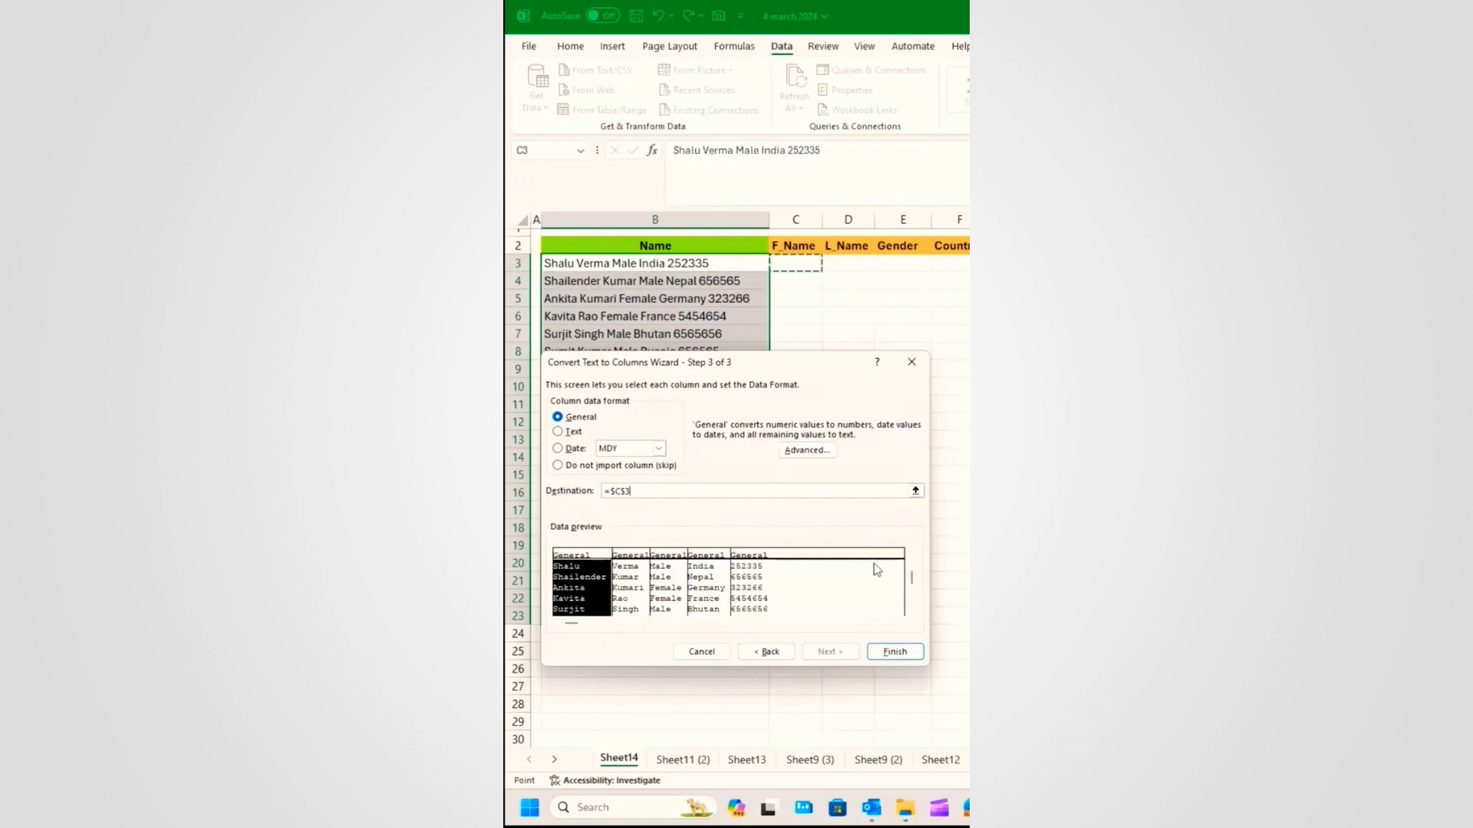
pyautogui.click(895, 652)
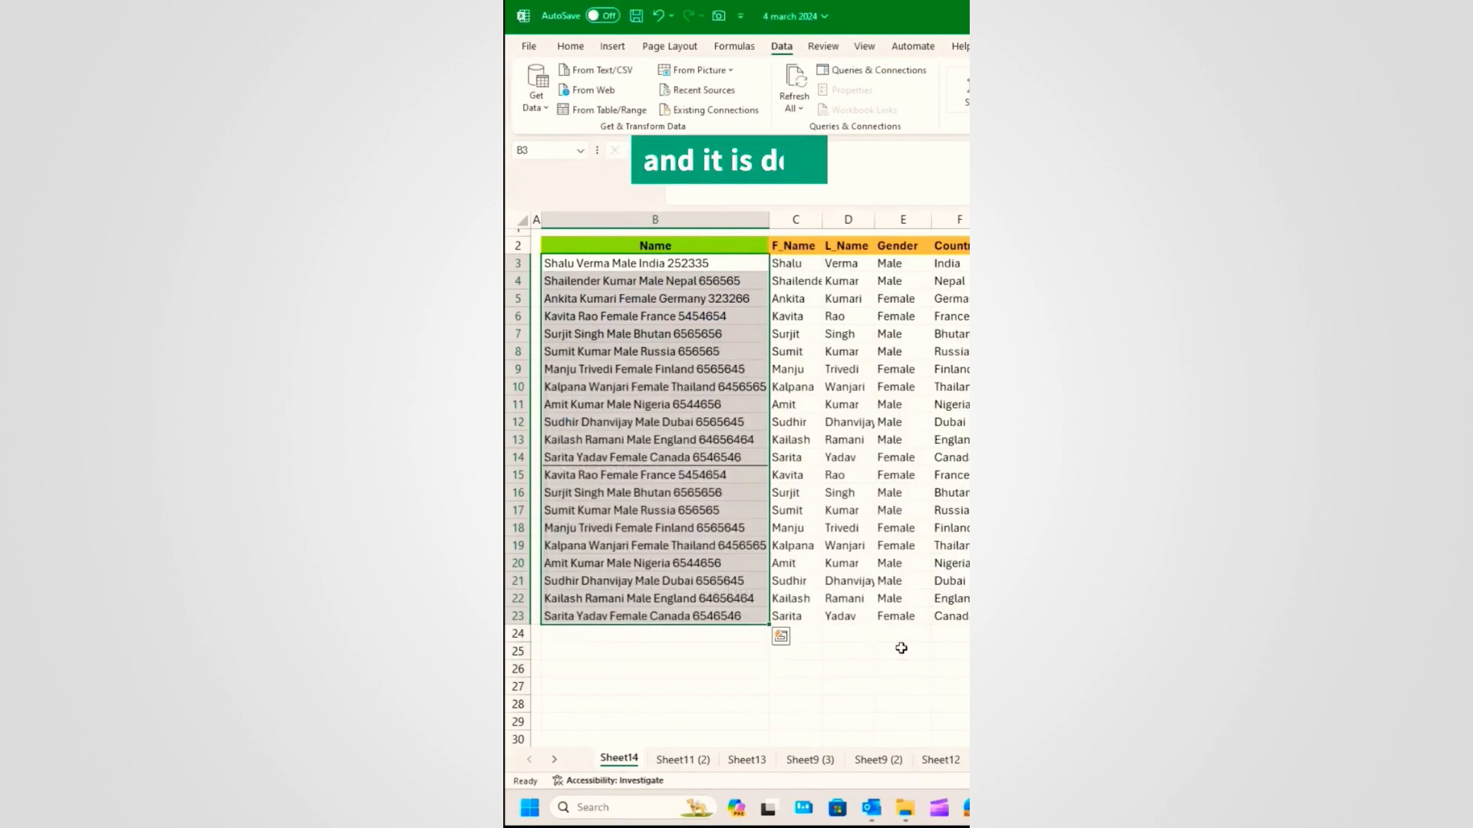
pyautogui.click(847, 651)
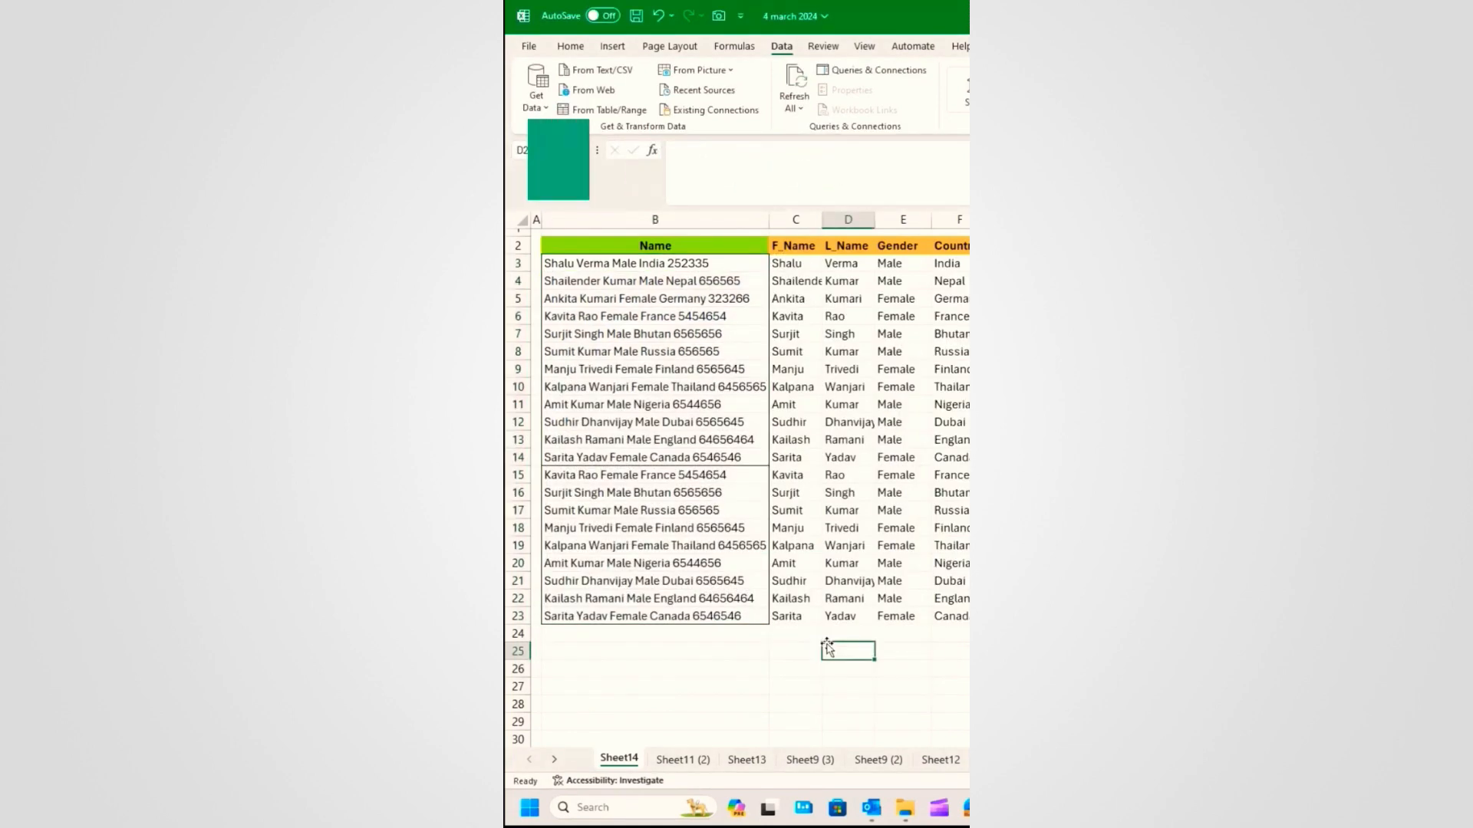
pyautogui.click(663, 640)
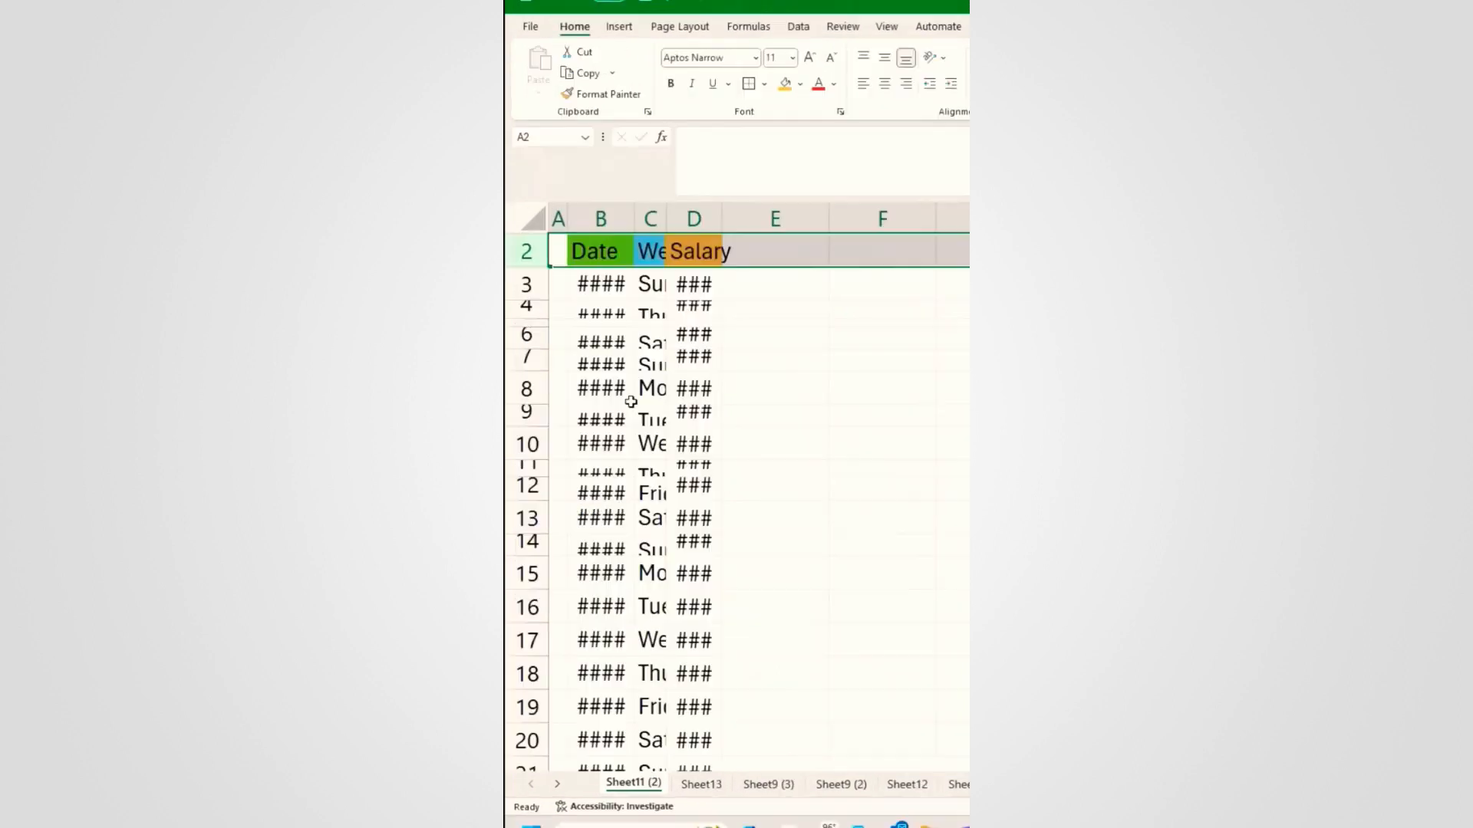
# Step: Undo a trial widening of column B, then select the Date and Salary table with Ctrl+A
pyautogui.moveTo(537, 356); pyautogui.dragTo(537, 376)
pyautogui.moveTo(634, 220); pyautogui.dragTo(685, 222)
pyautogui.hotkey('ctrl', 'z')
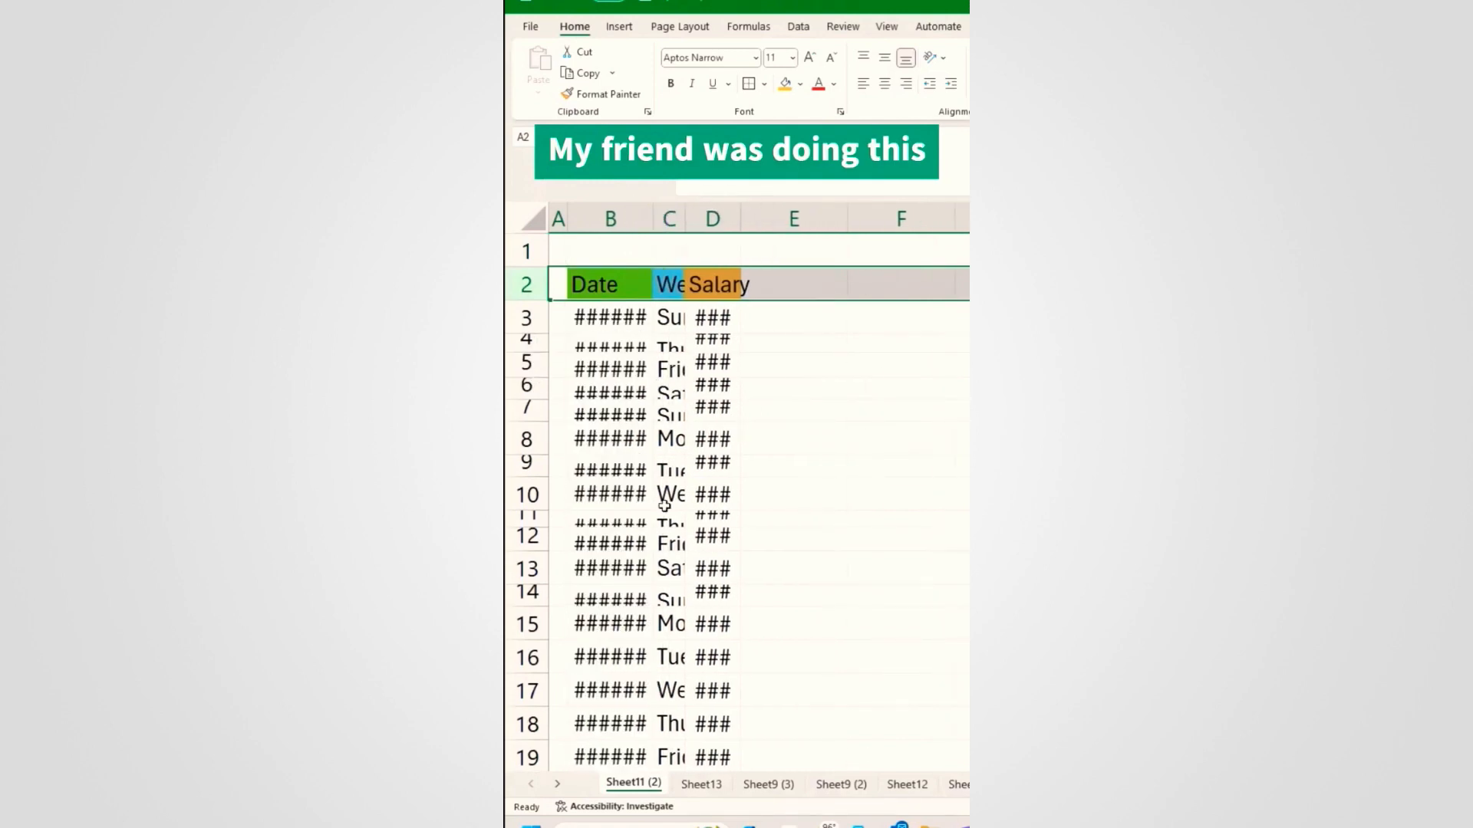
pyautogui.click(625, 430)
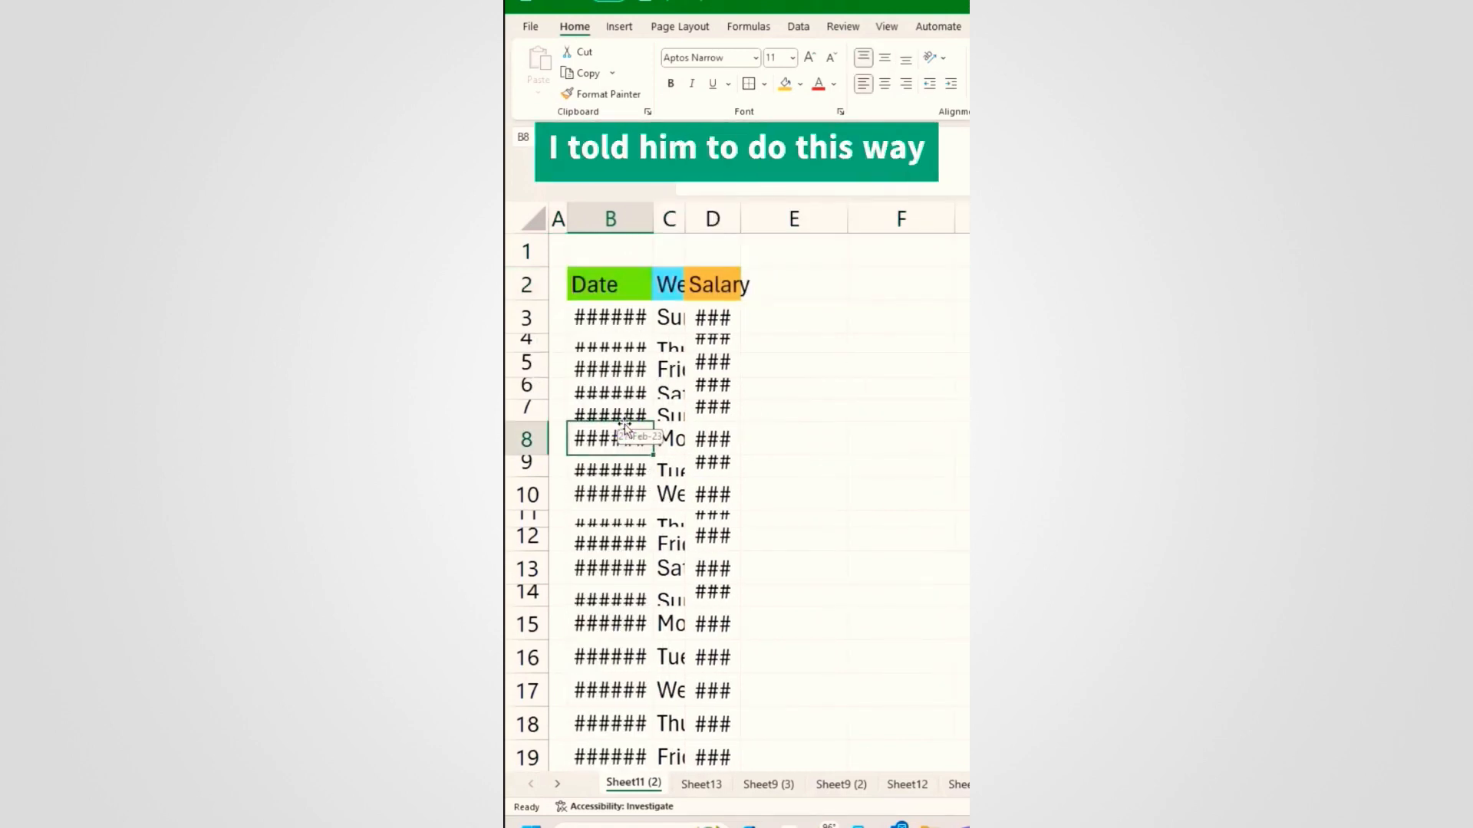
pyautogui.hotkey('ctrl', 'a')
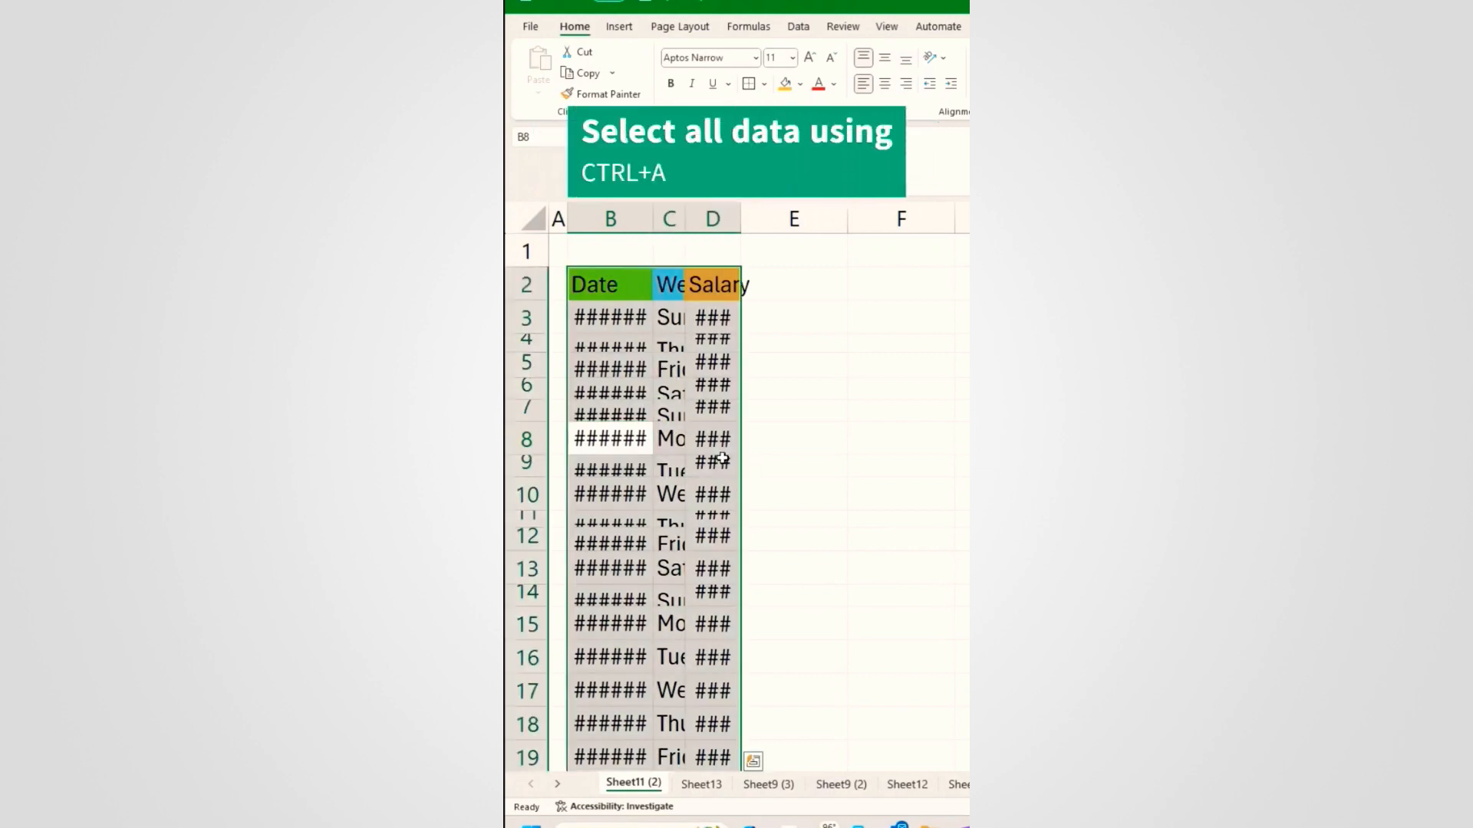
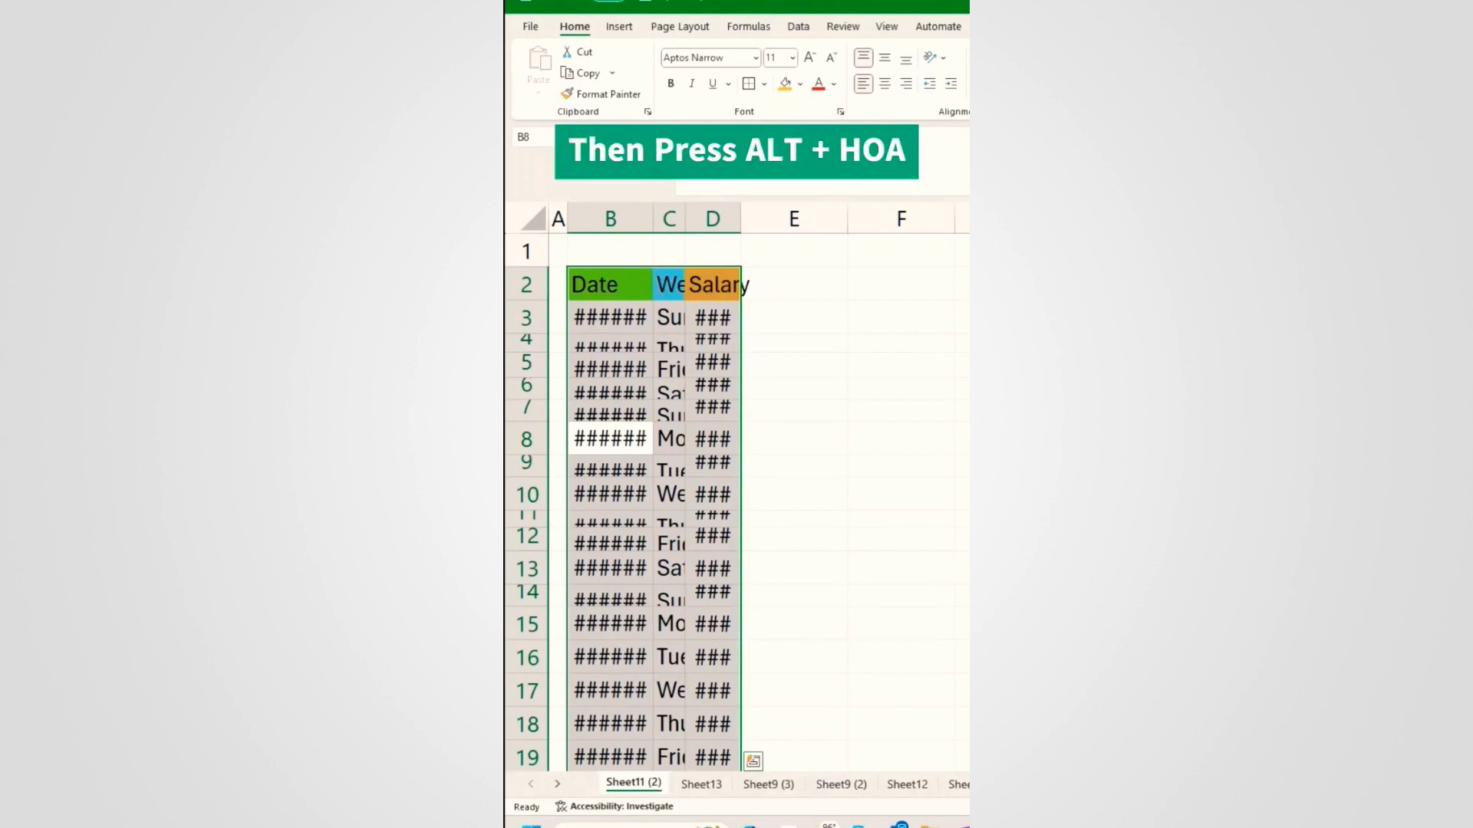
# Step: AutoFit the height of rows 3–19 with Alt+H,O,A
pyautogui.hotkey('alt', 'h')
pyautogui.press('o')
pyautogui.press('a')
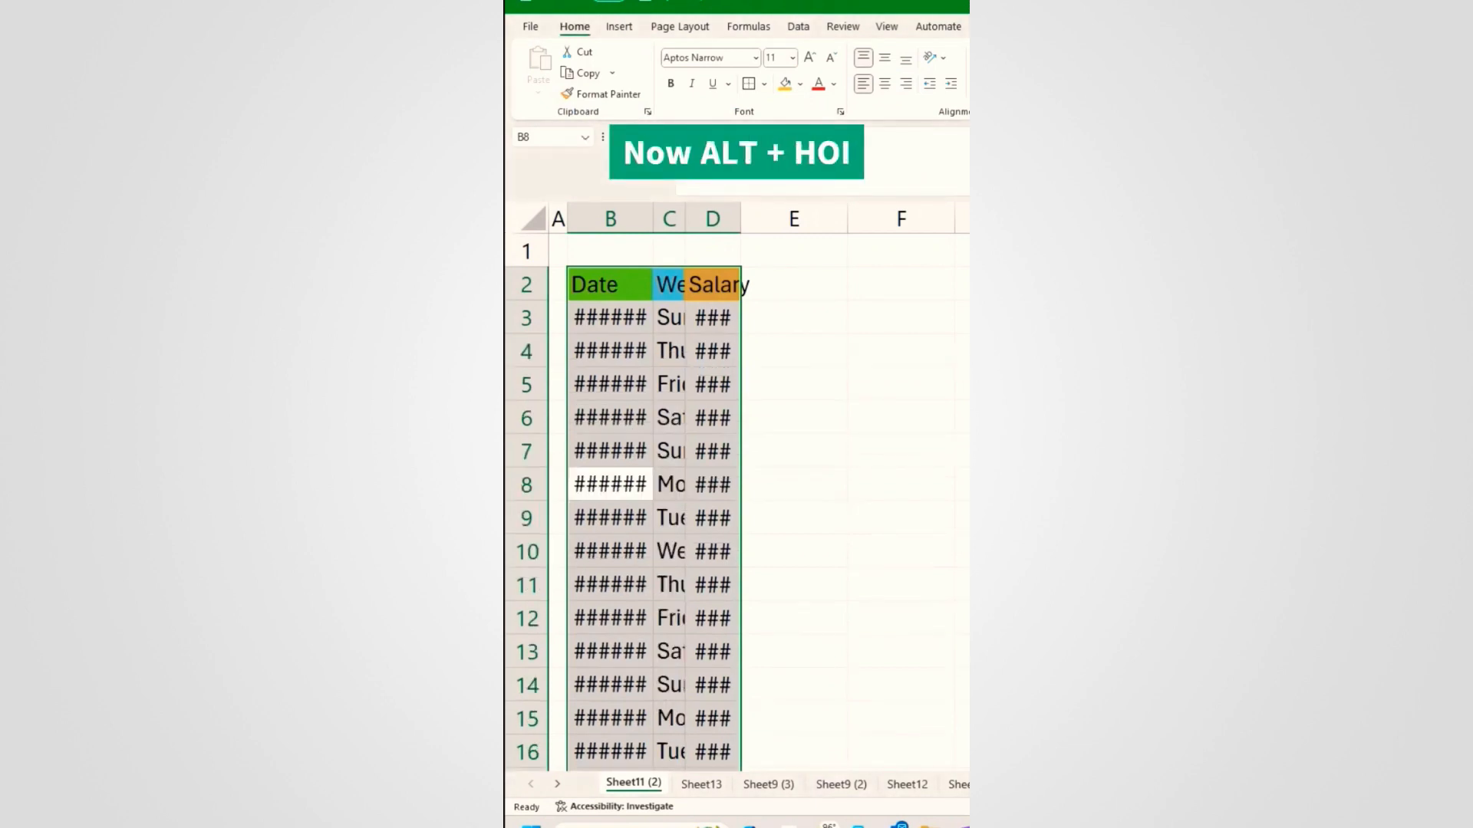
# Step: AutoFit the widths of columns B to D so dates, weekdays and salaries show fully
pyautogui.hotkey('alt', 'h')
pyautogui.press('o')
pyautogui.press('i')
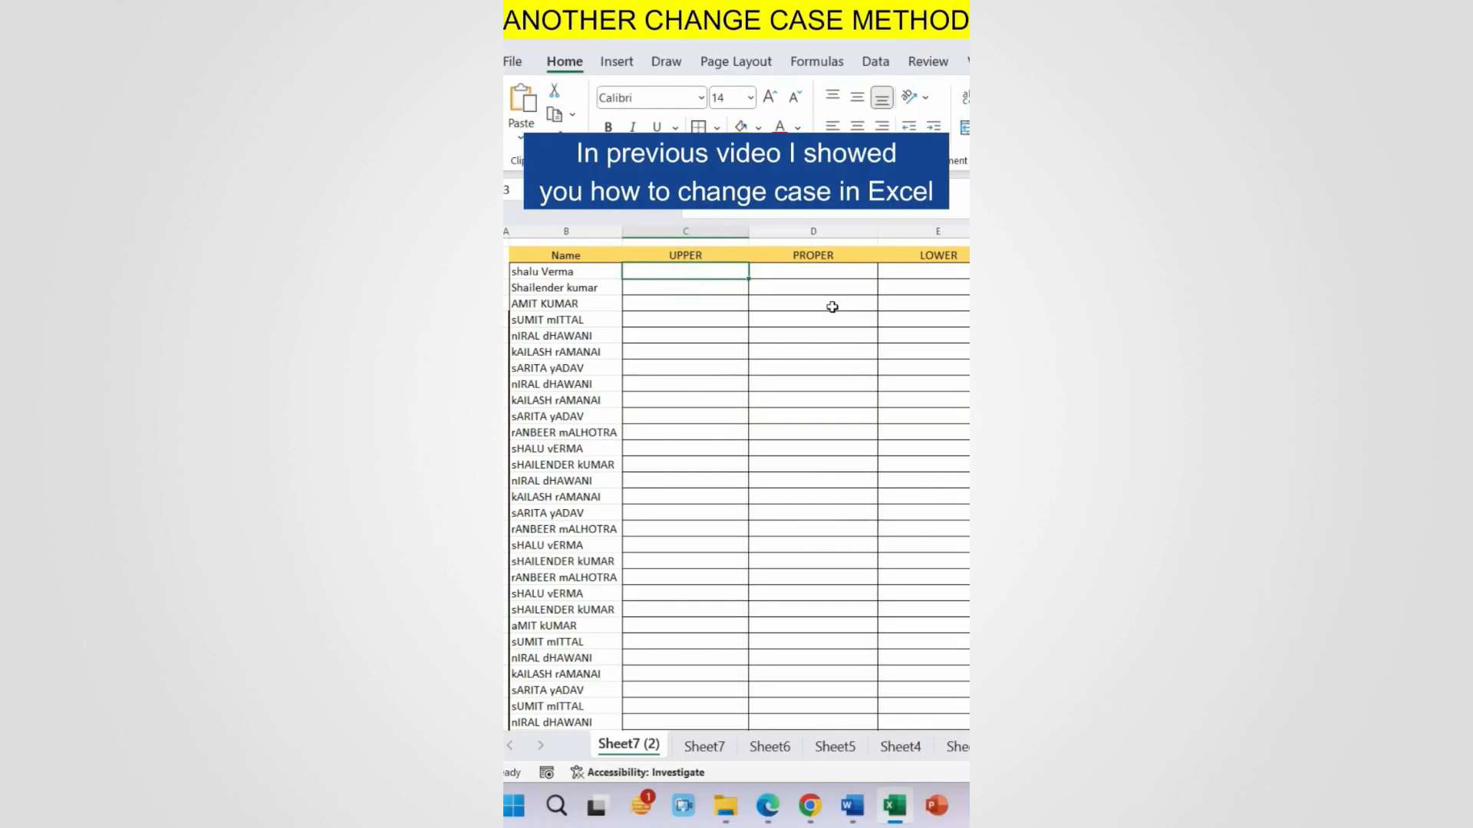
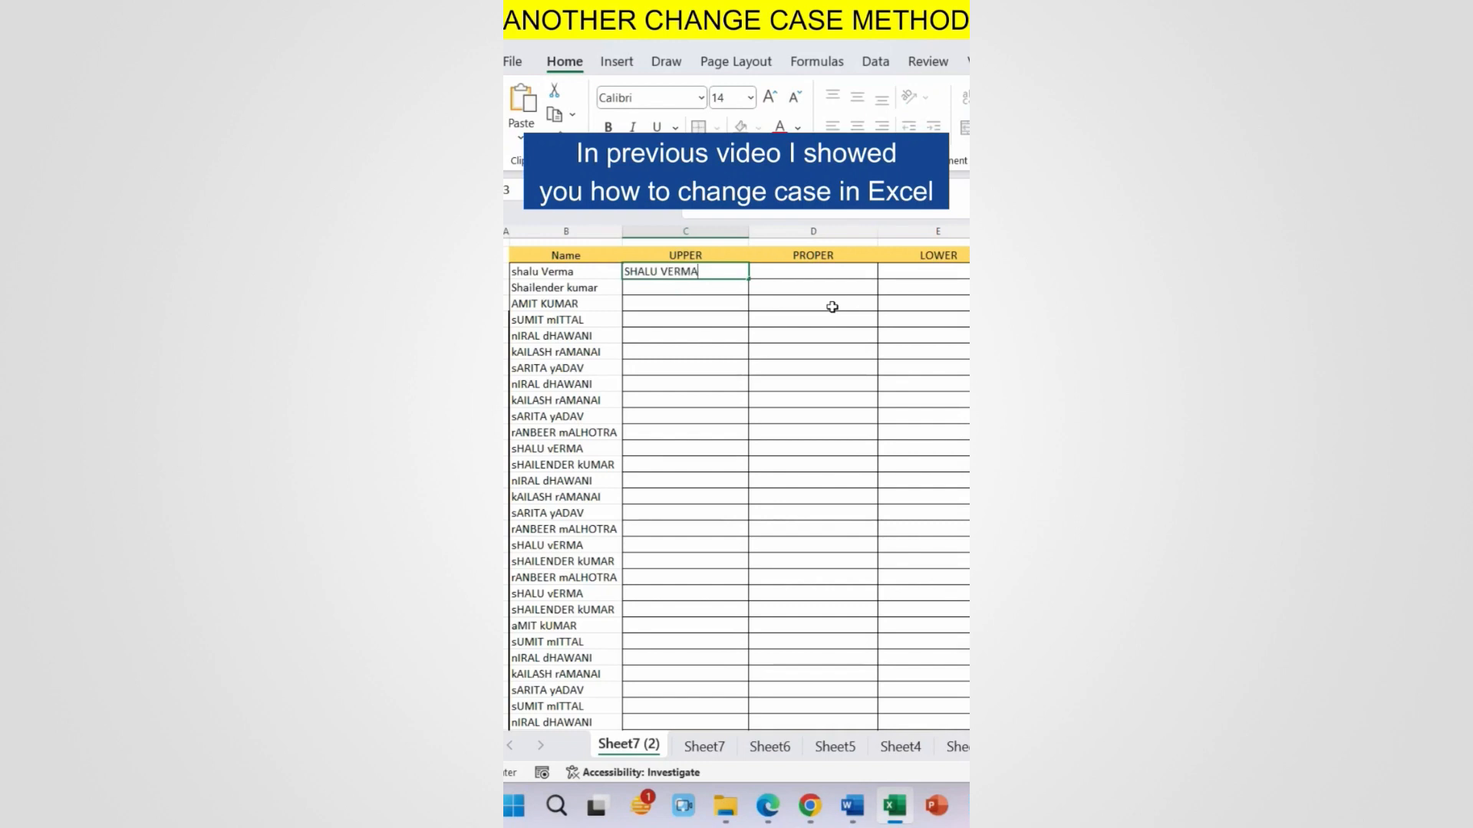
# Step: Hand-type the first name in uppercase, proper case and lowercase across the case columns
pyautogui.hotkey('ctrl', 'Return')
pyautogui.press('Right')
pyautogui.write('Sh')
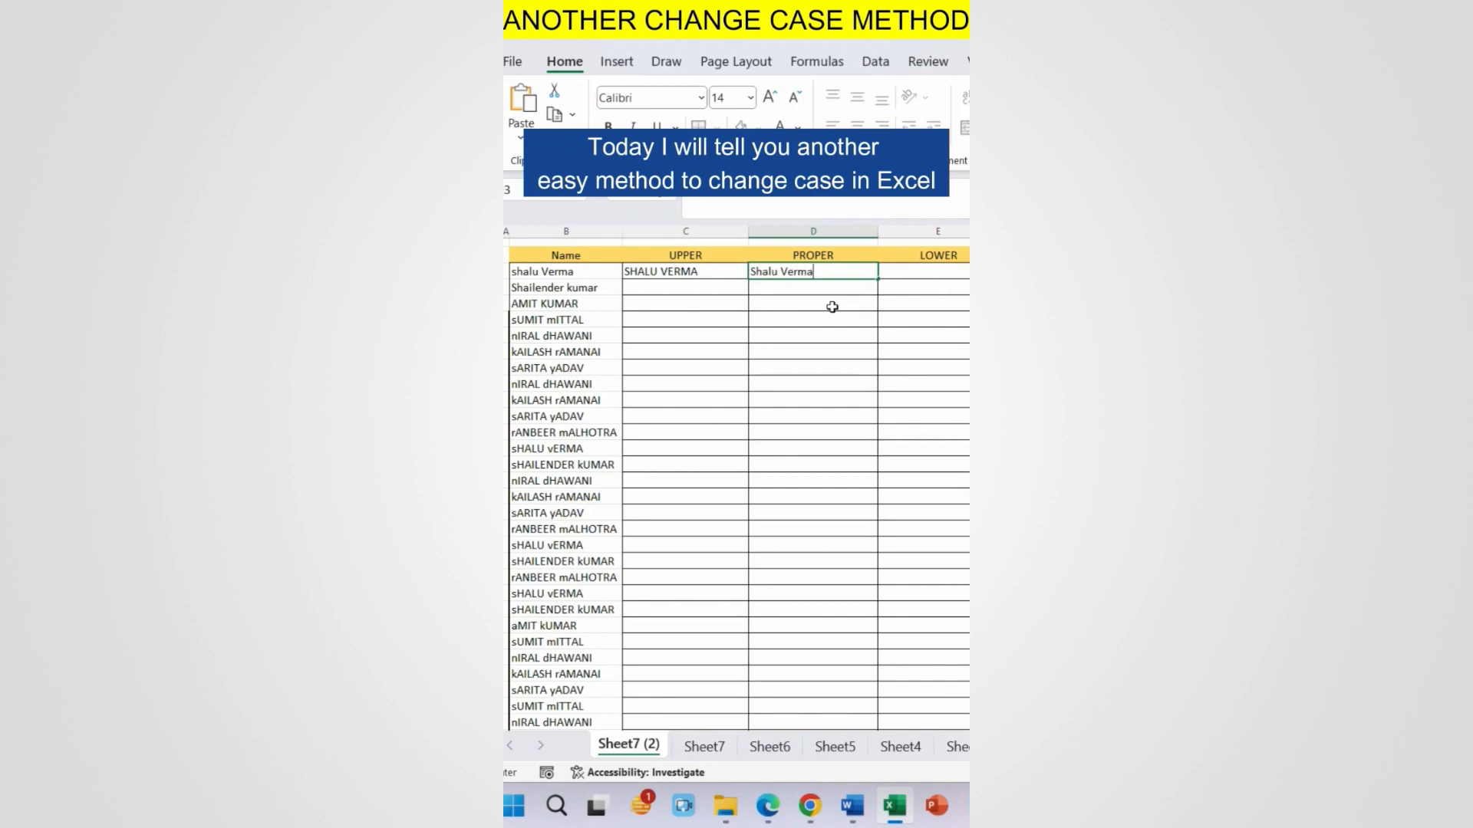
pyautogui.press('Tab')
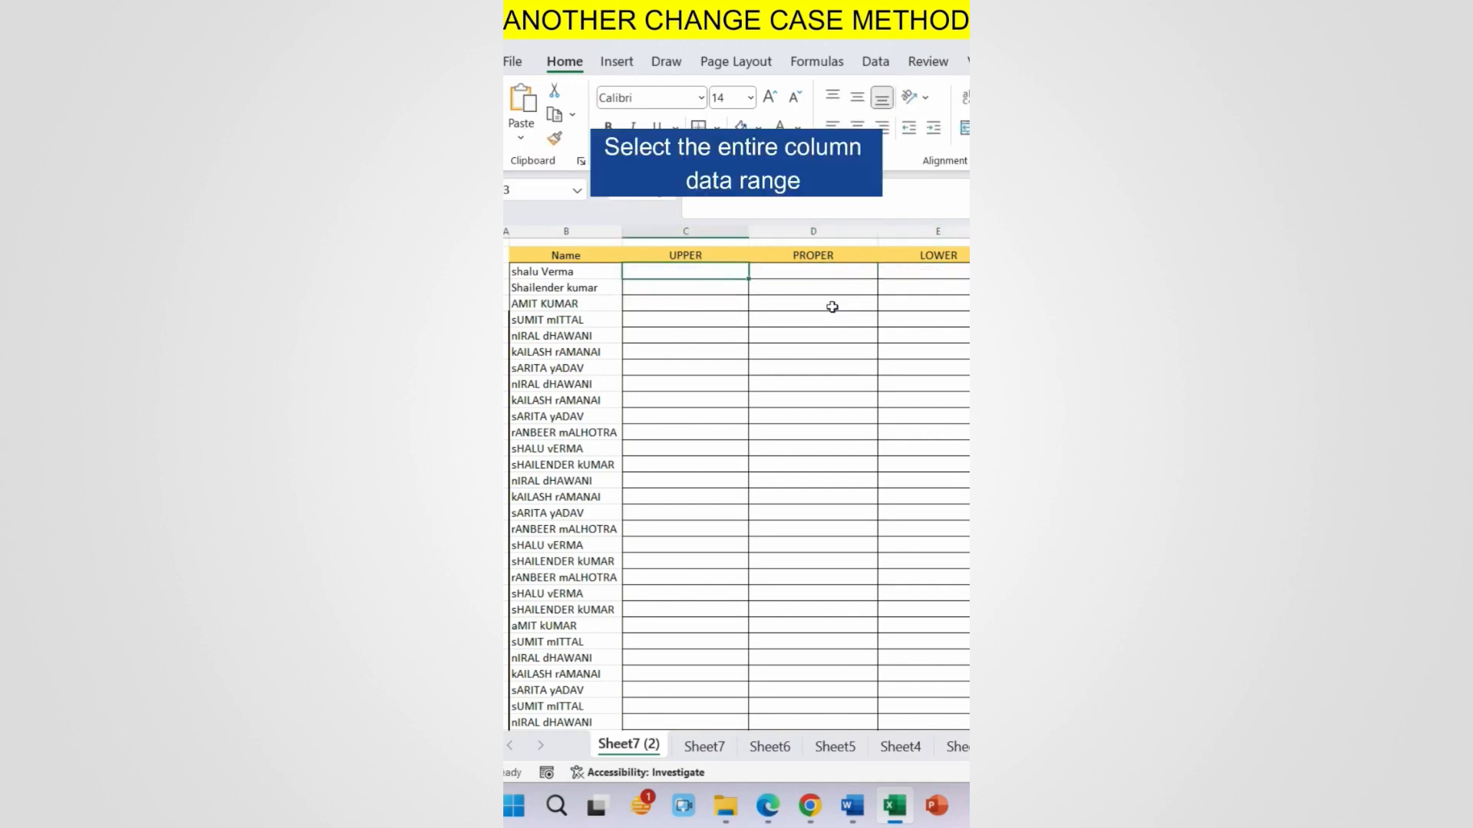
# Step: Copy the full list of names in column B, from the first name to the last
pyautogui.click(560, 272)
pyautogui.scroll(-8, 583, 614)
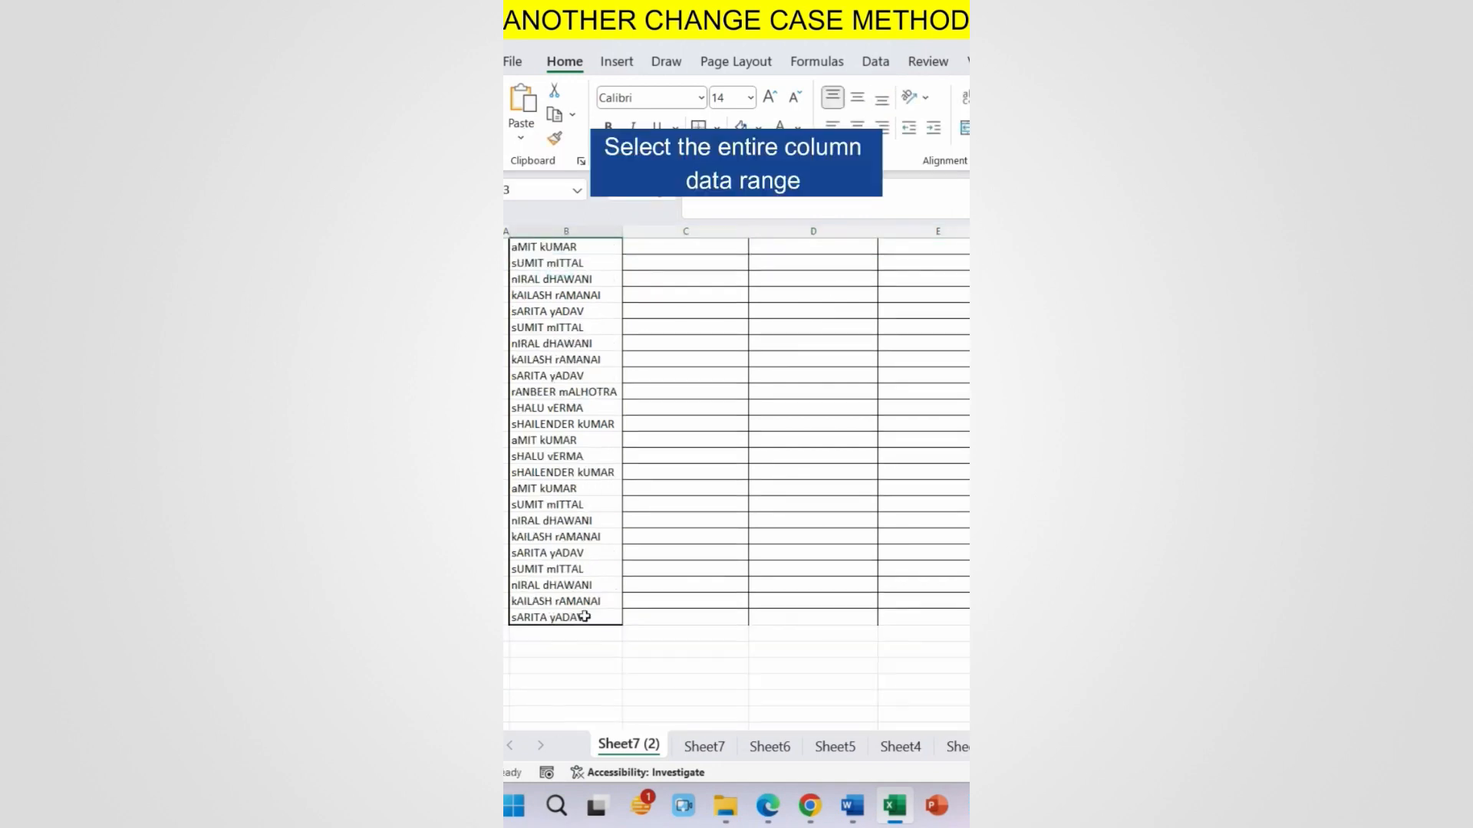
pyautogui.keyDown('shift'); pyautogui.click(585, 618); pyautogui.keyUp('shift')
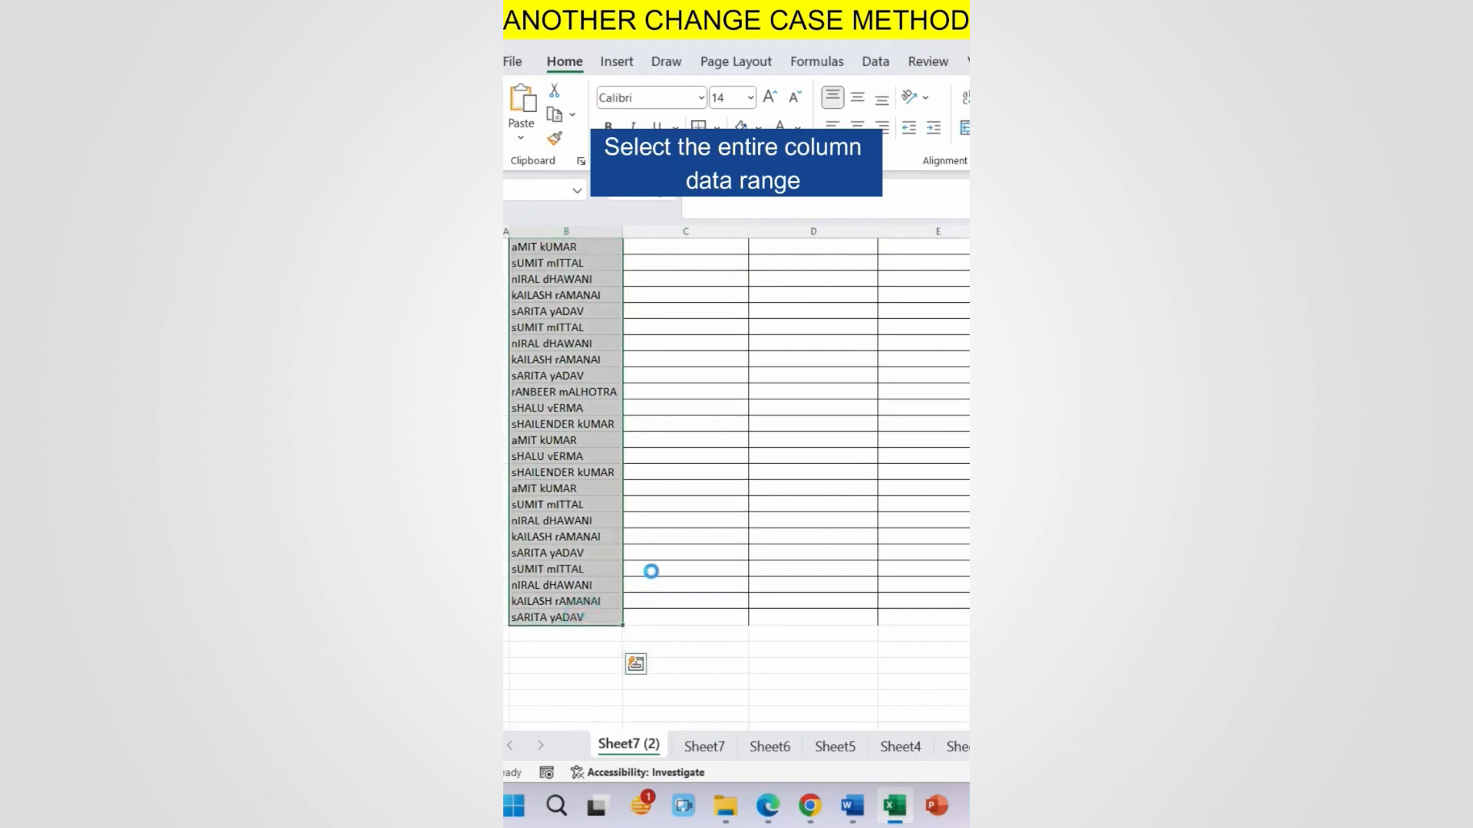
pyautogui.hotkey('ctrl', 'c')
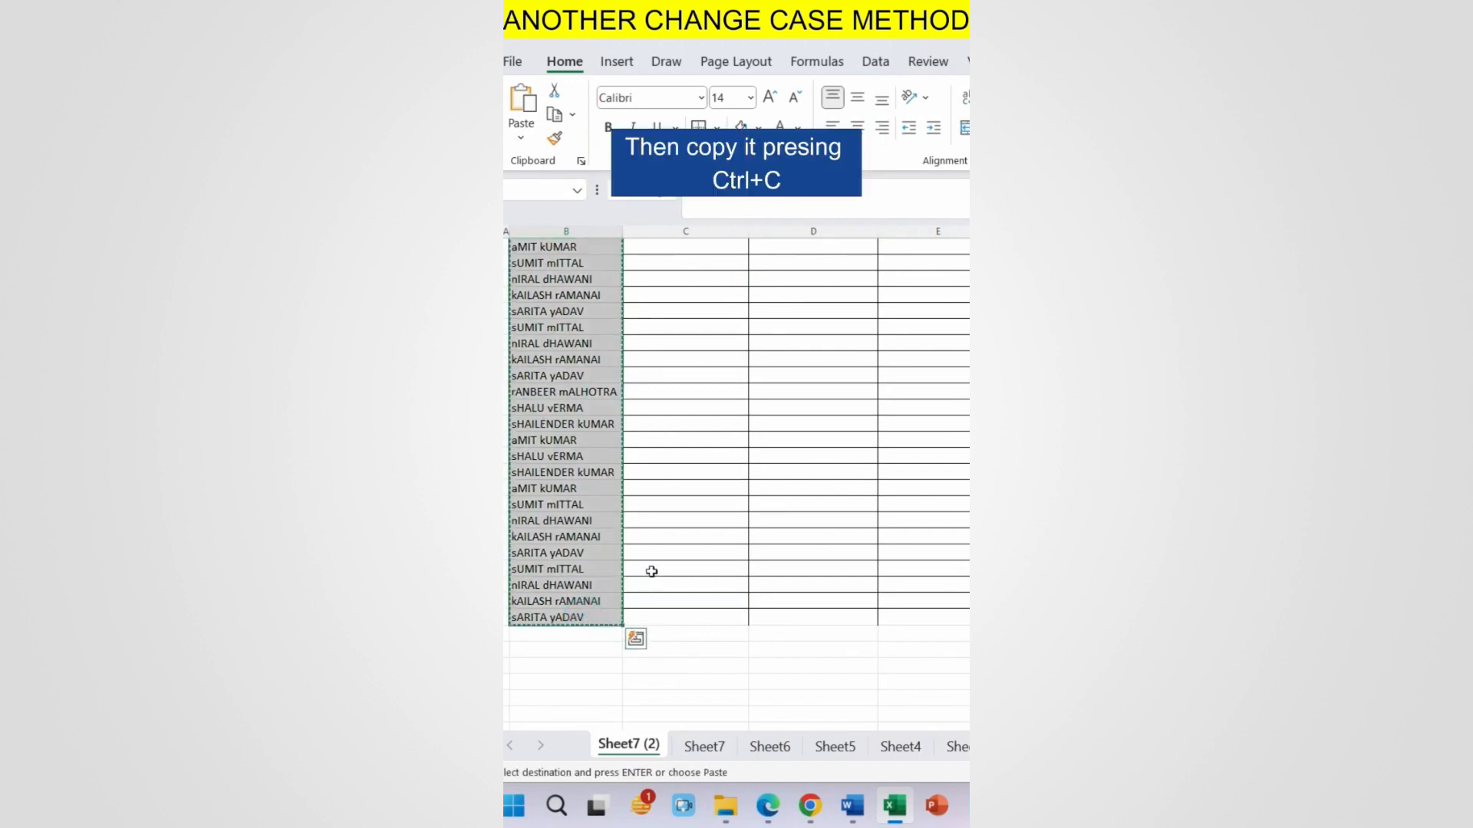
pyautogui.click(853, 807)
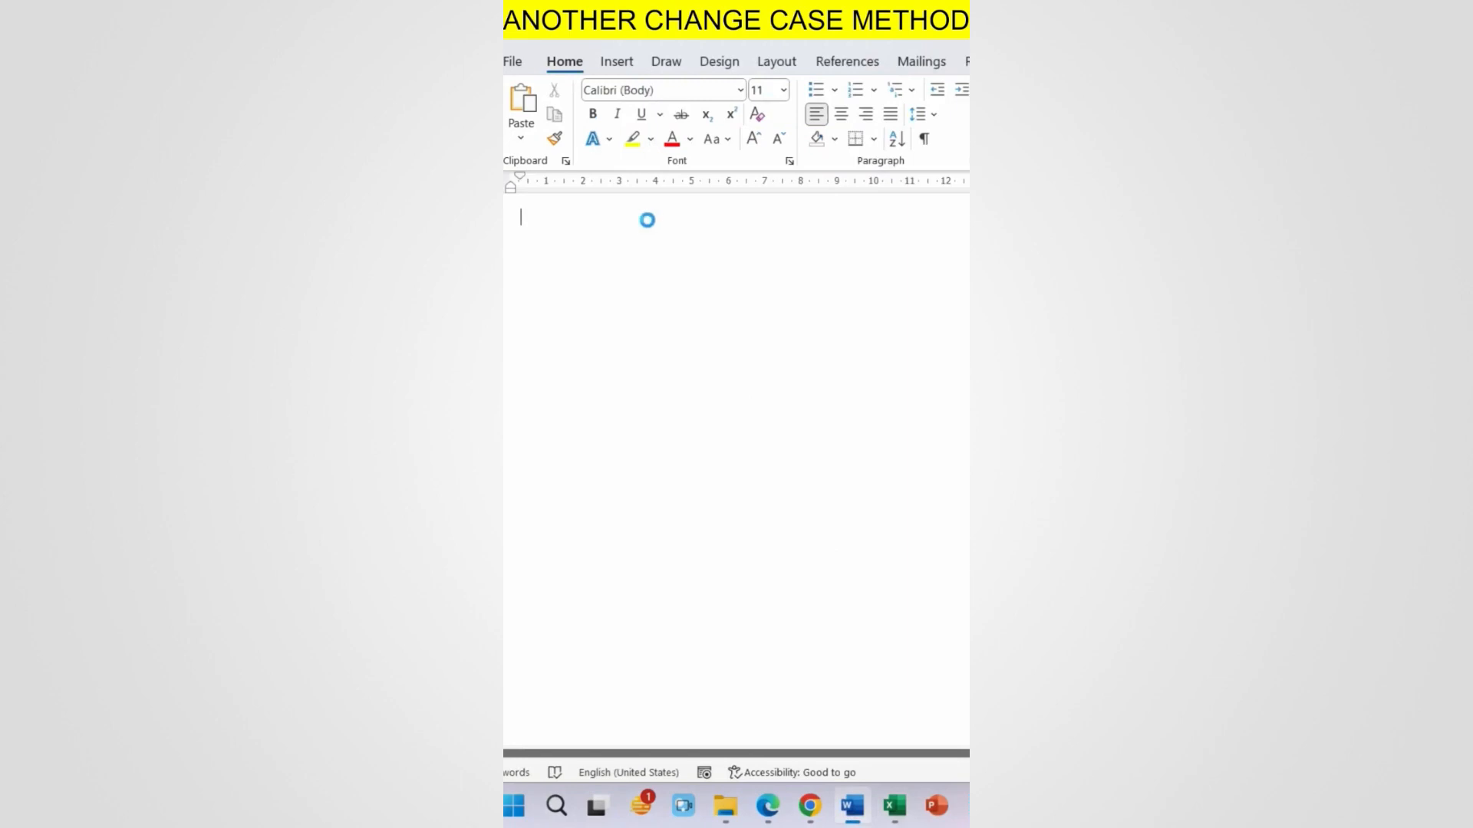
# Step: Paste the copied names three times in Word to build a three-column table
pyautogui.hotkey('ctrl', 'v')
pyautogui.scroll(10, 753, 276)
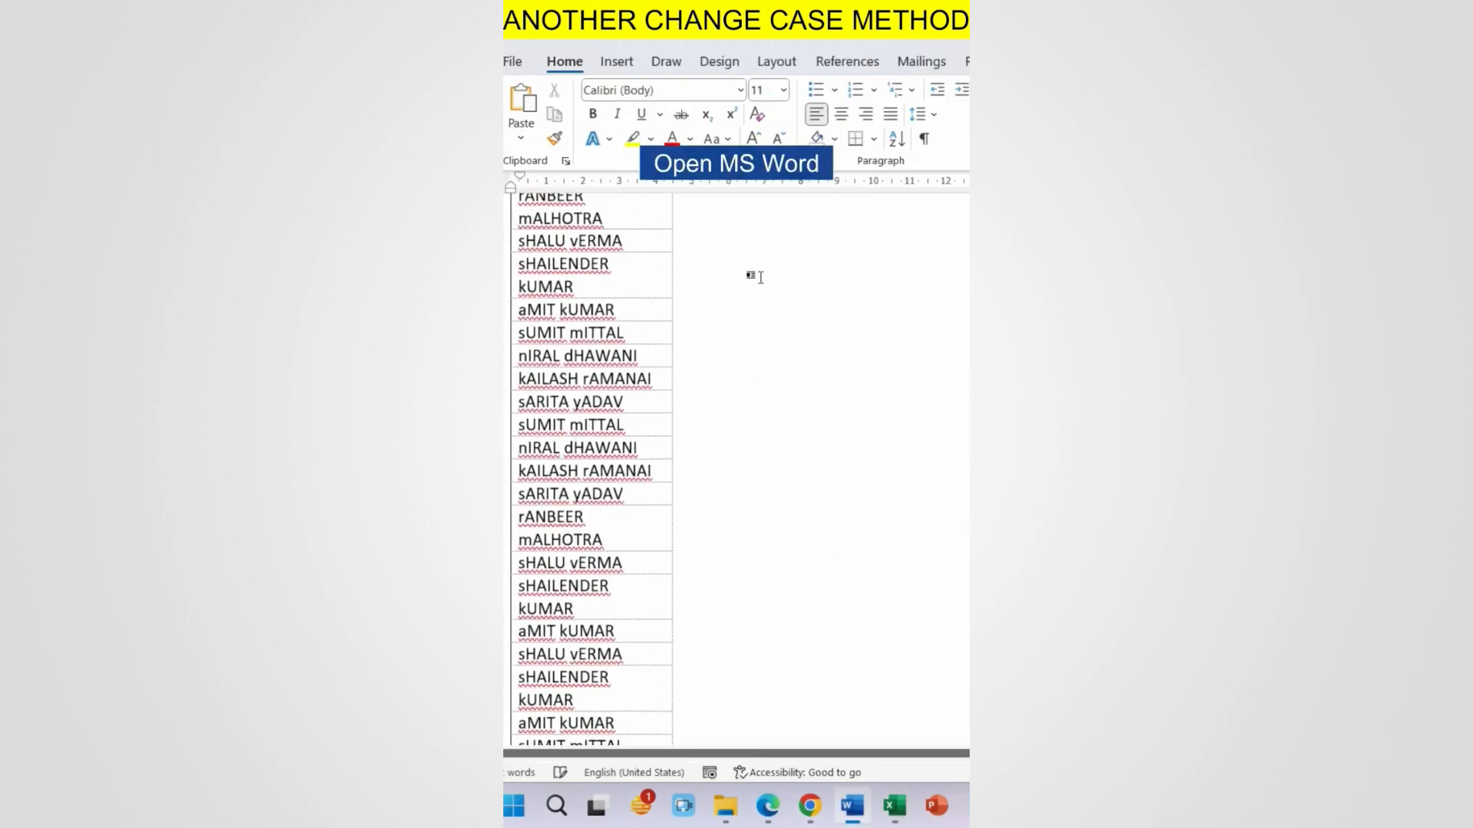
pyautogui.click(702, 221)
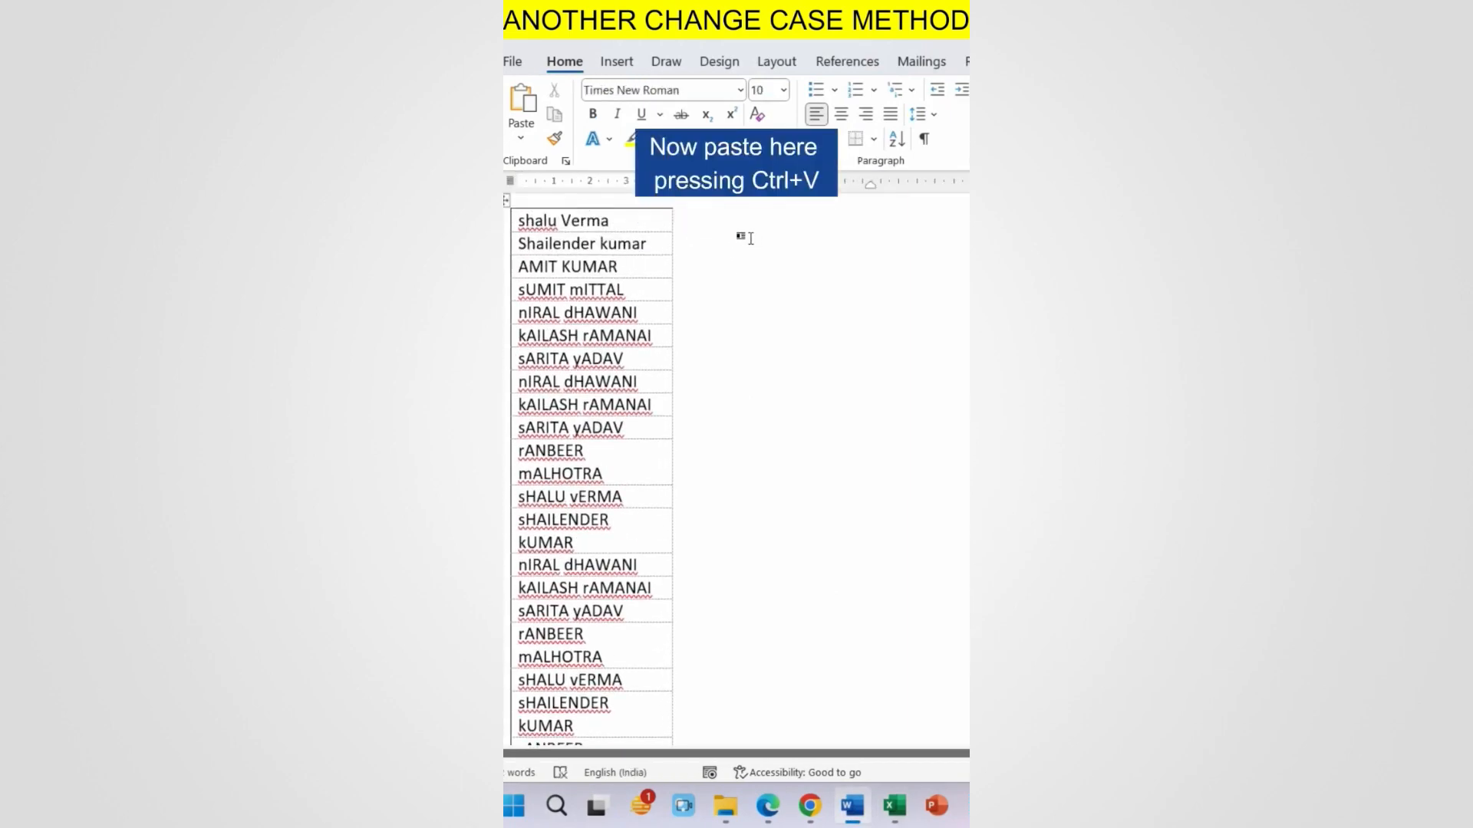
pyautogui.hotkey('ctrl', 'v')
pyautogui.click(859, 218)
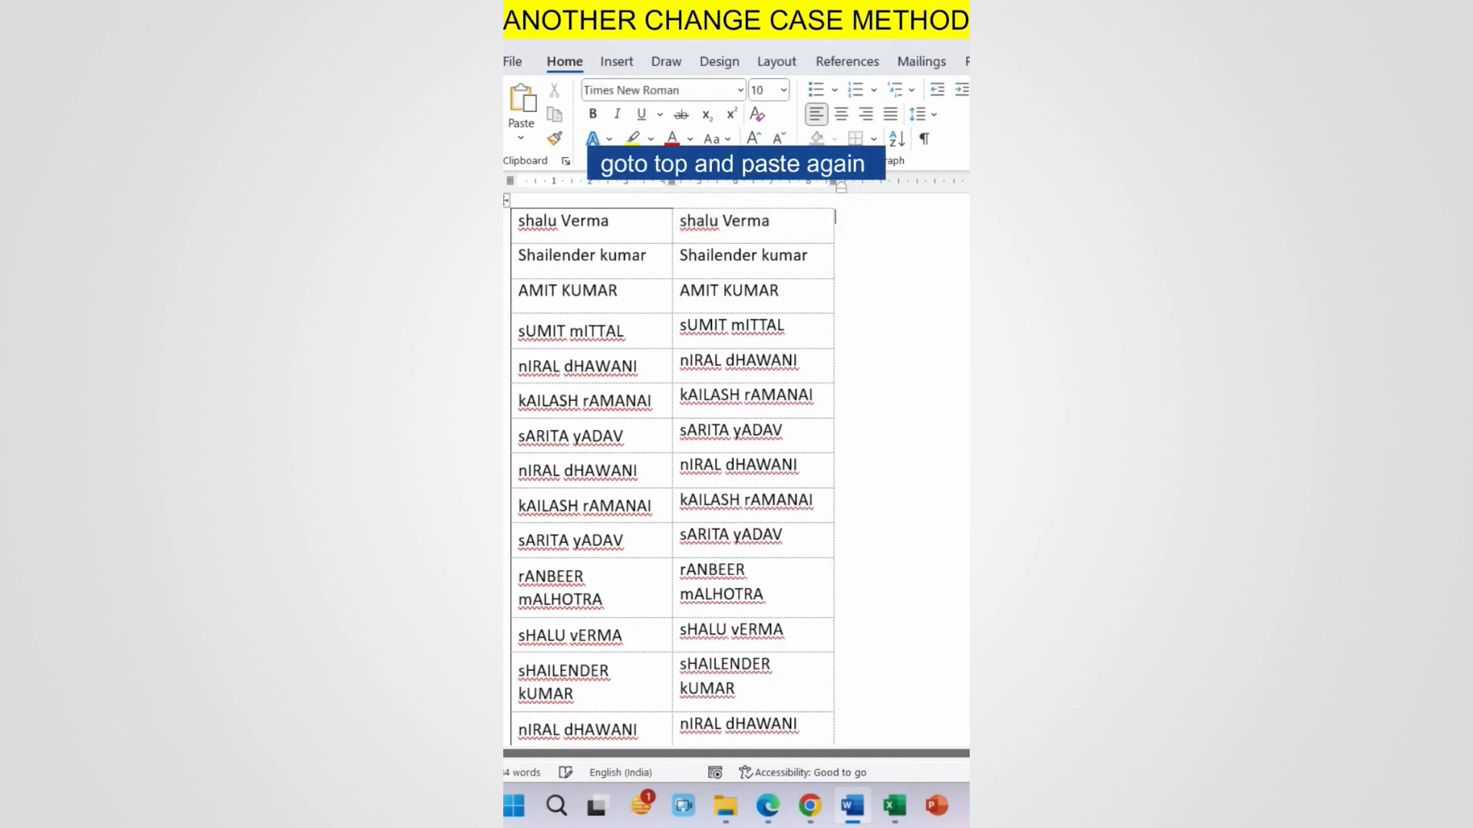
pyautogui.hotkey('ctrl', 'v')
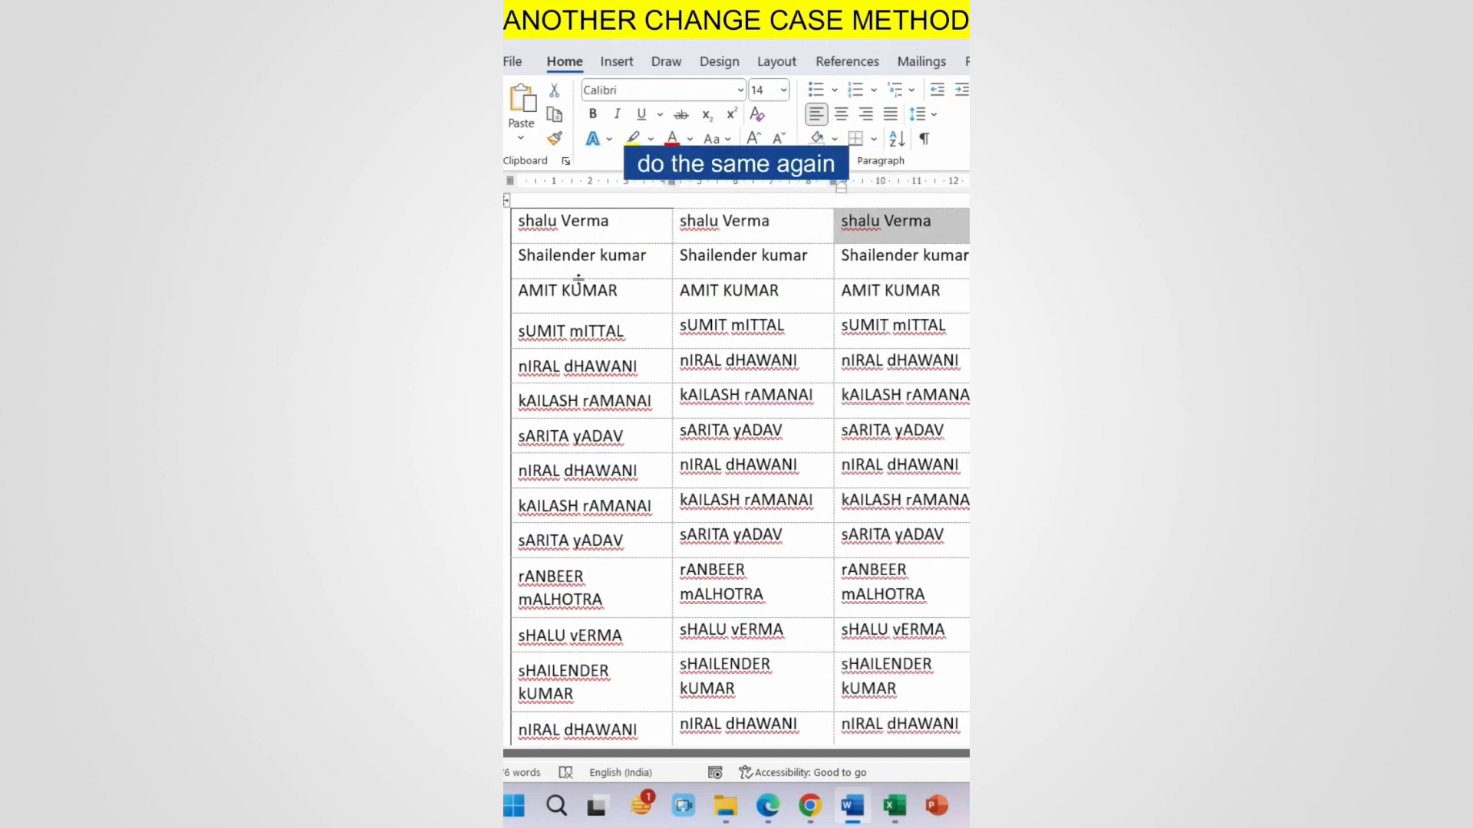
# Step: Change the first table column to UPPERCASE and the second to Capitalize Each Word
pyautogui.click(581, 198)
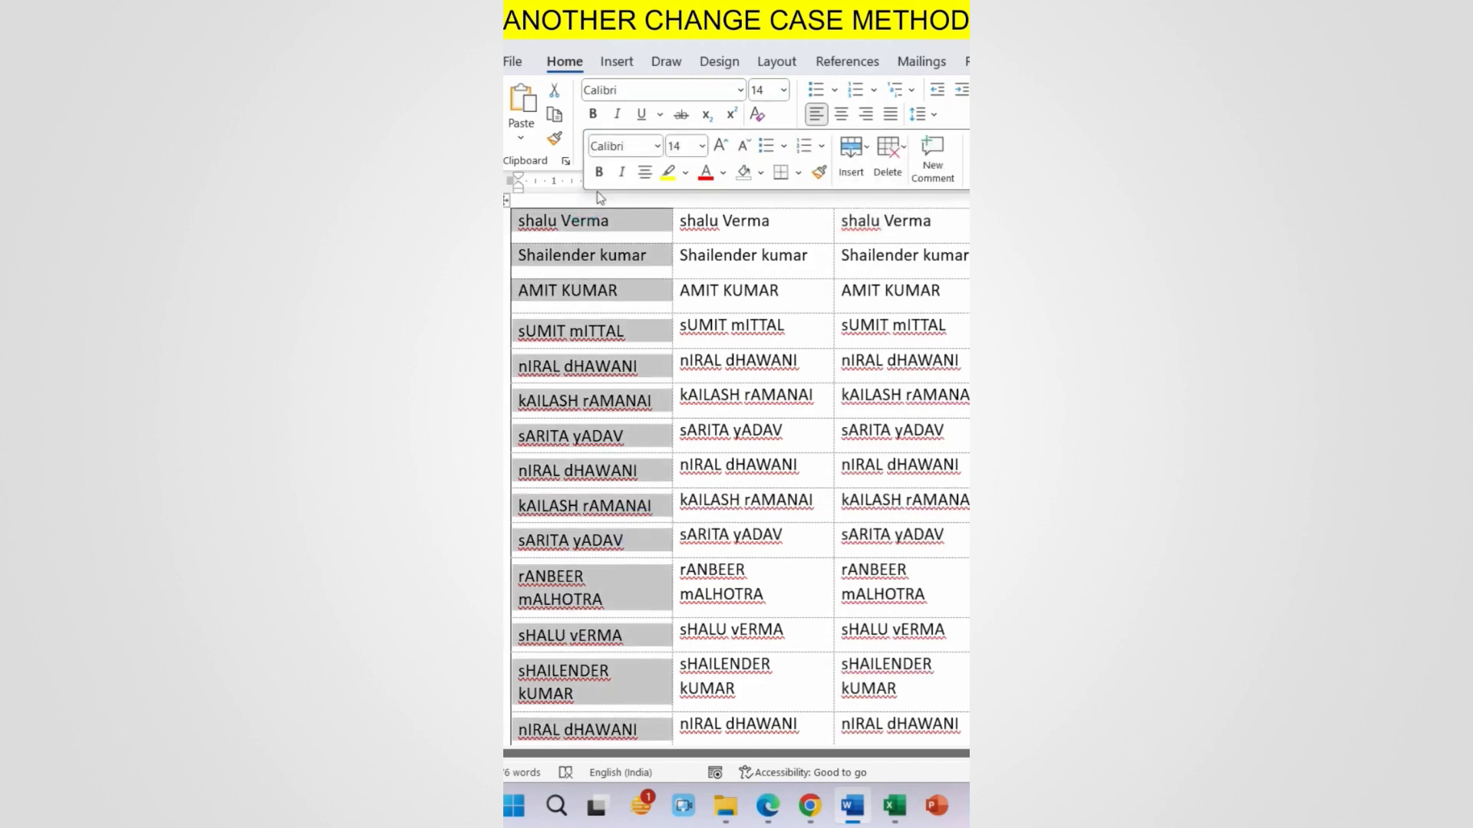
pyautogui.click(546, 65)
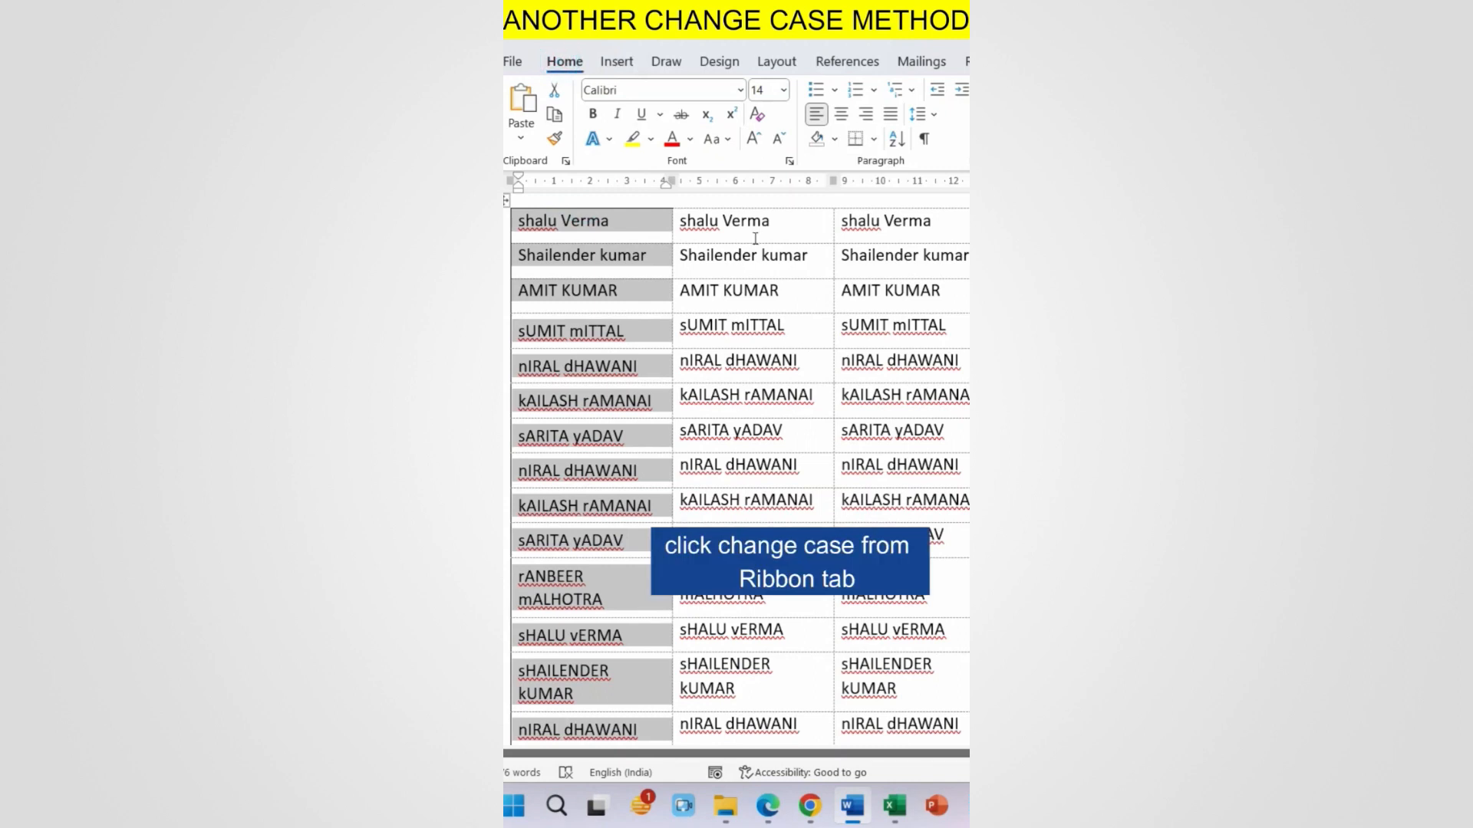
pyautogui.click(721, 139)
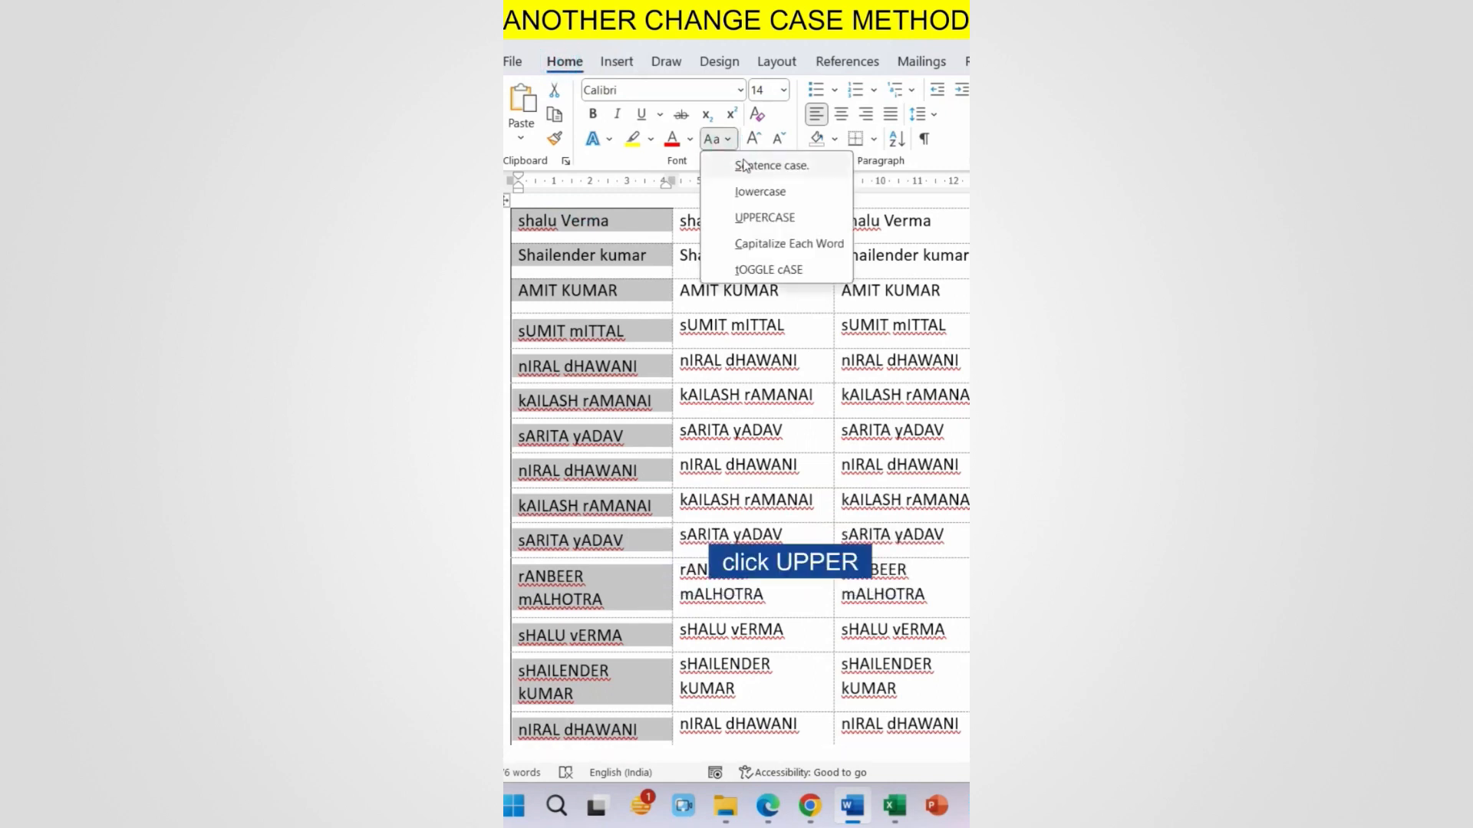
pyautogui.click(763, 218)
pyautogui.click(733, 202)
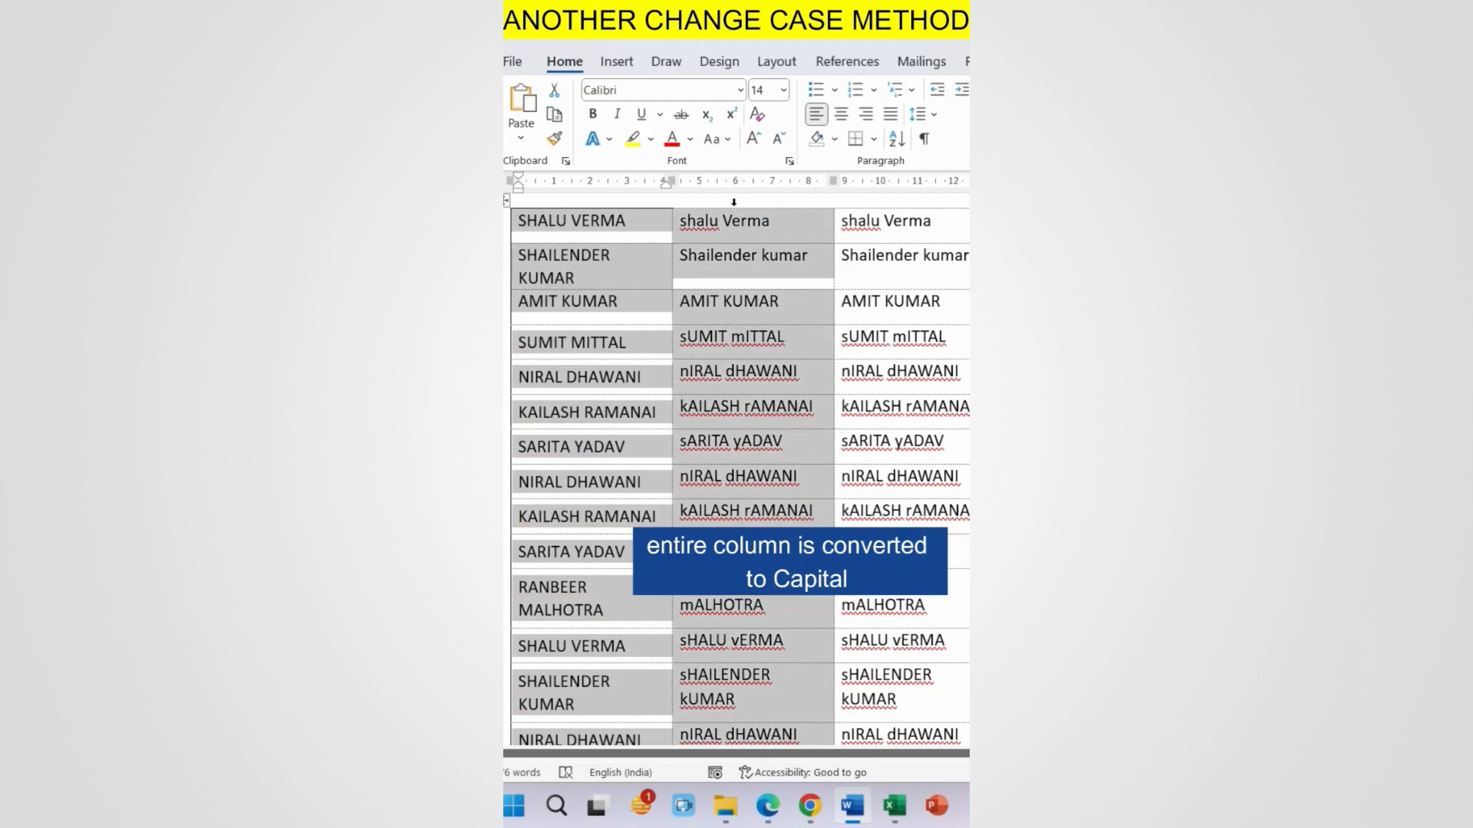
pyautogui.click(727, 140)
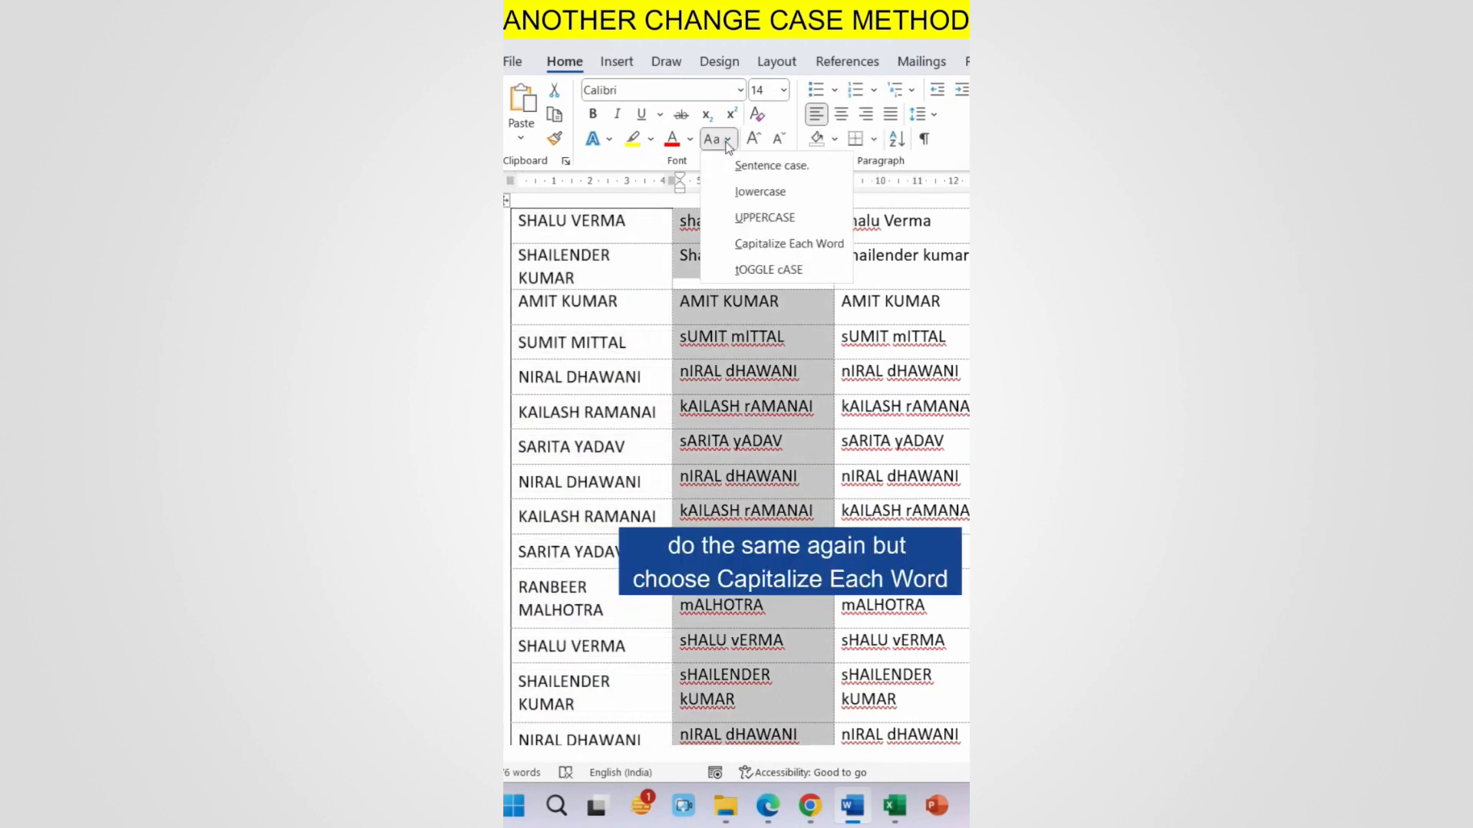
pyautogui.click(767, 244)
# Step: Change the third table column to lowercase and select the whole converted table
pyautogui.click(889, 201)
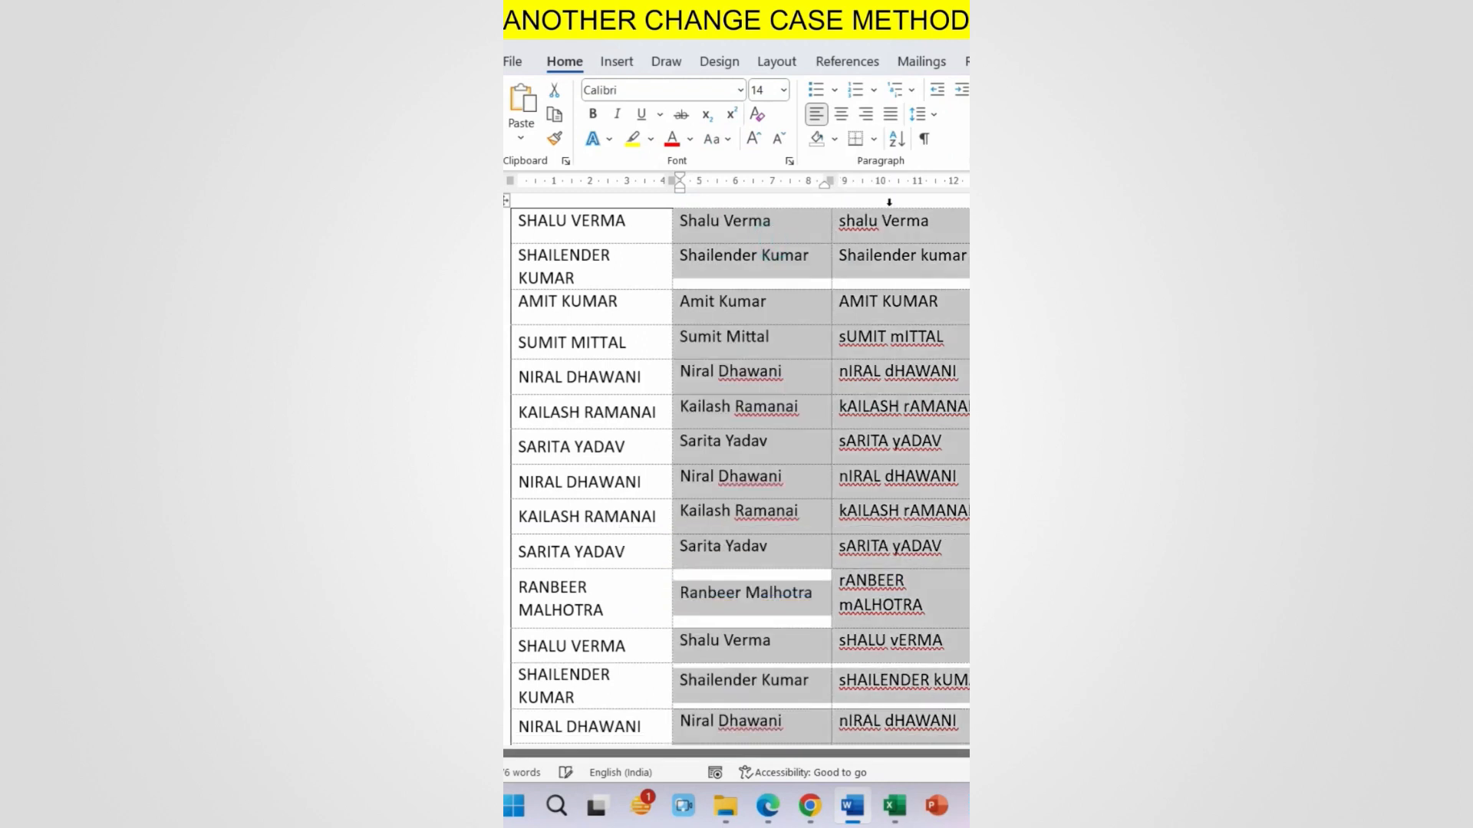
pyautogui.click(727, 141)
pyautogui.click(764, 187)
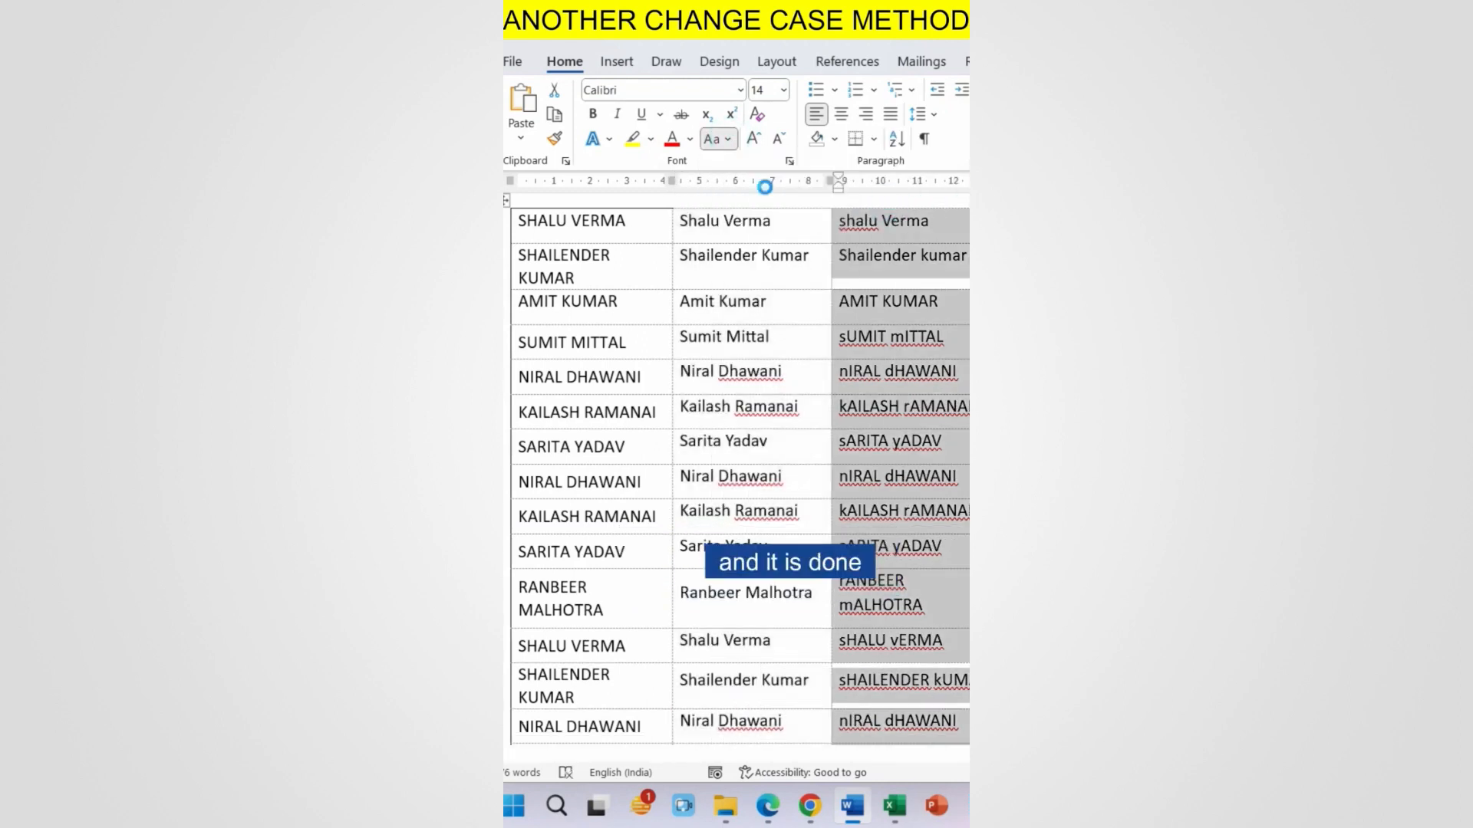
pyautogui.click(506, 201)
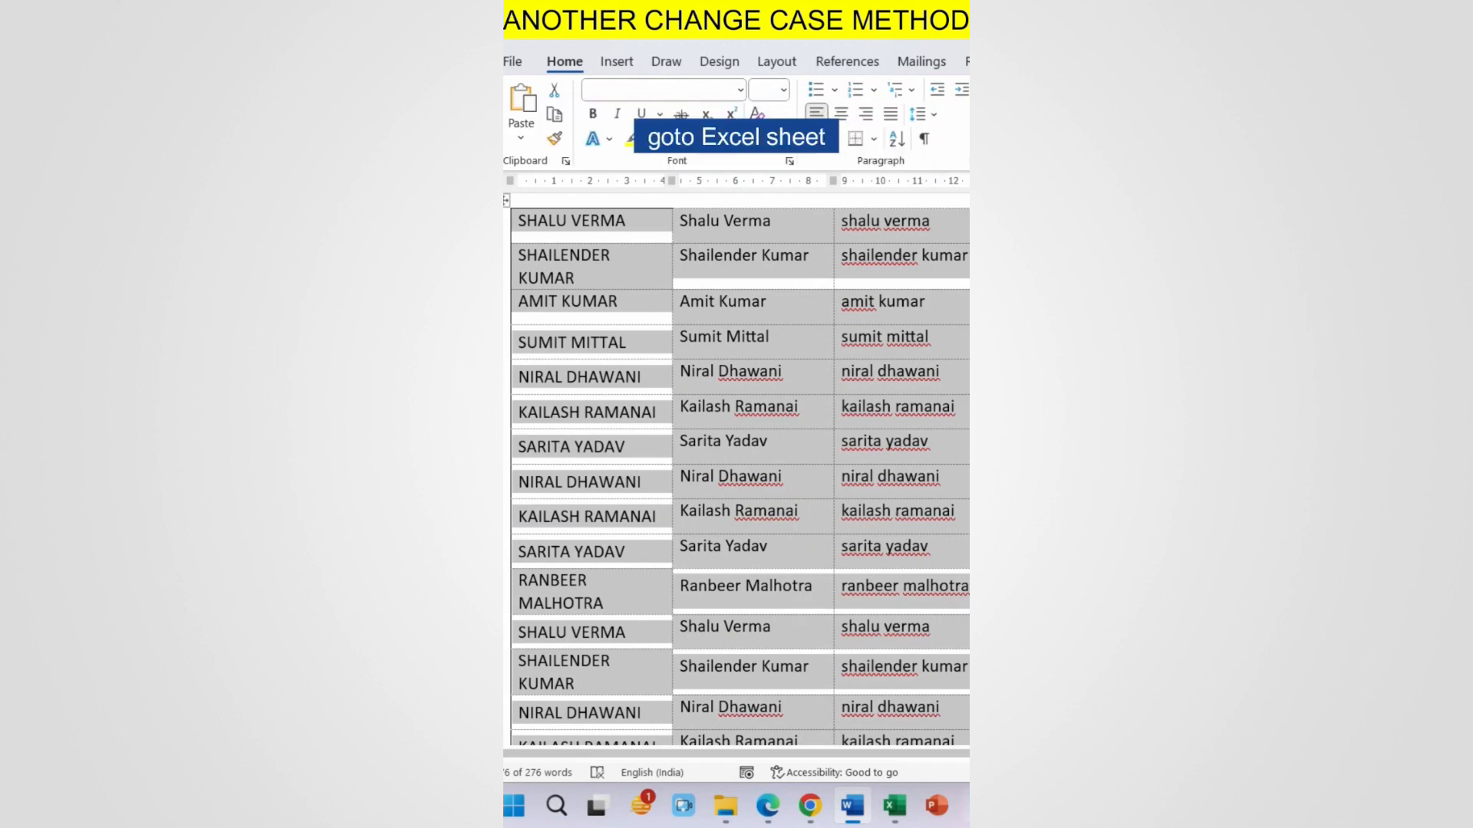
pyautogui.click(894, 806)
# Step: Check several pasted cells to confirm the uppercase and proper-case names came through
pyautogui.click(779, 353)
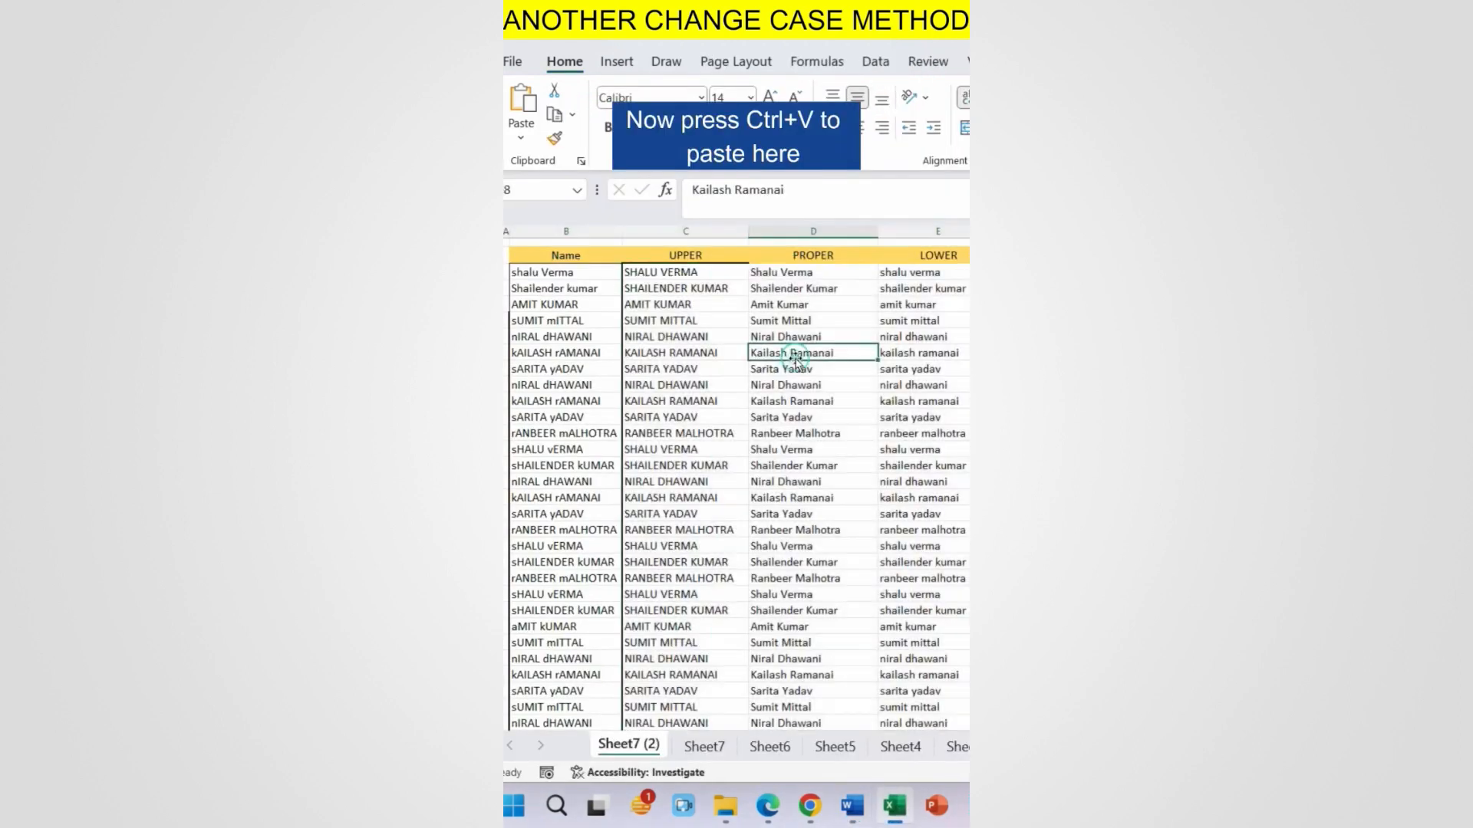
pyautogui.click(699, 313)
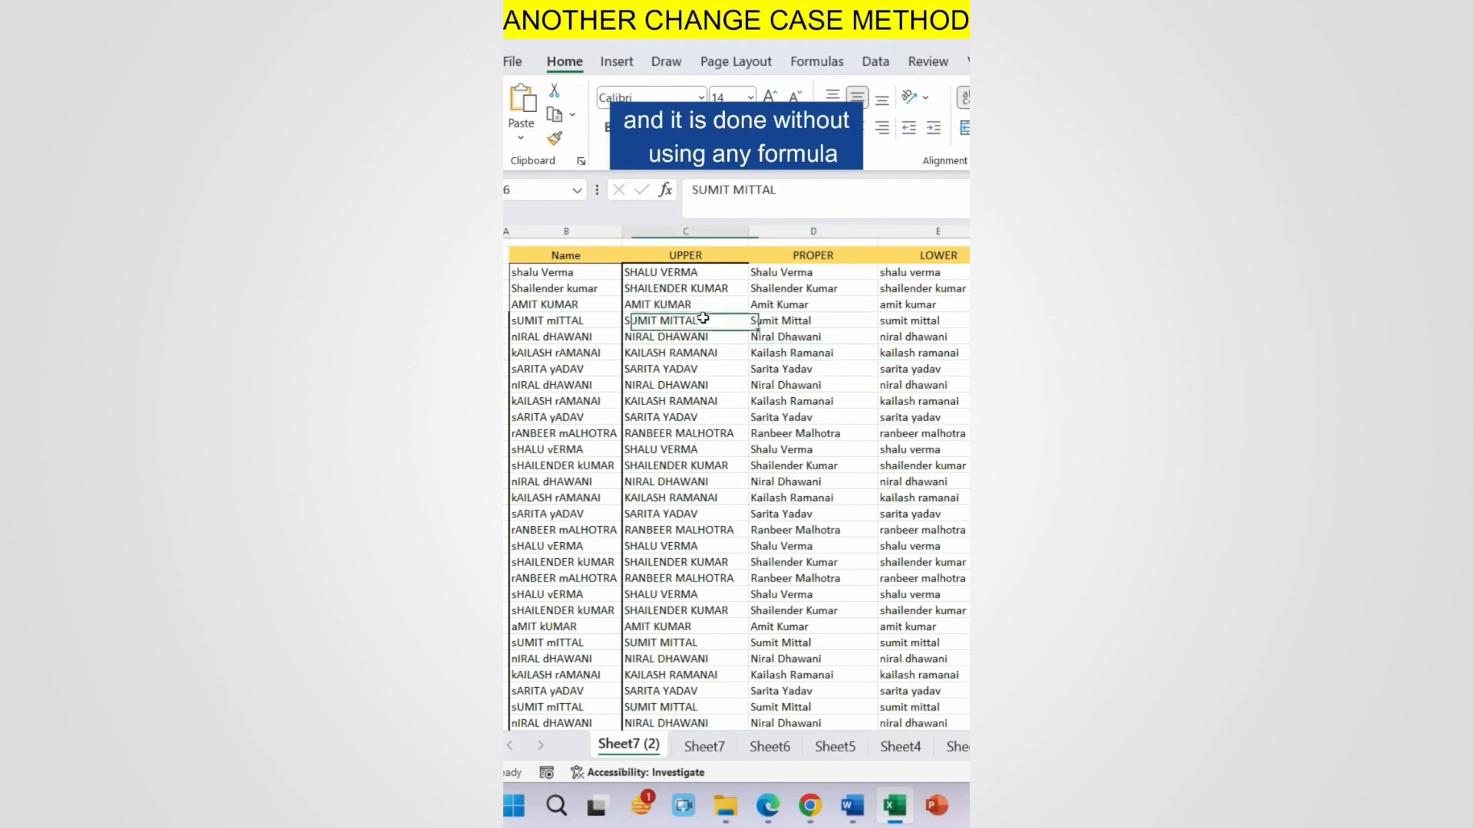
pyautogui.click(713, 418)
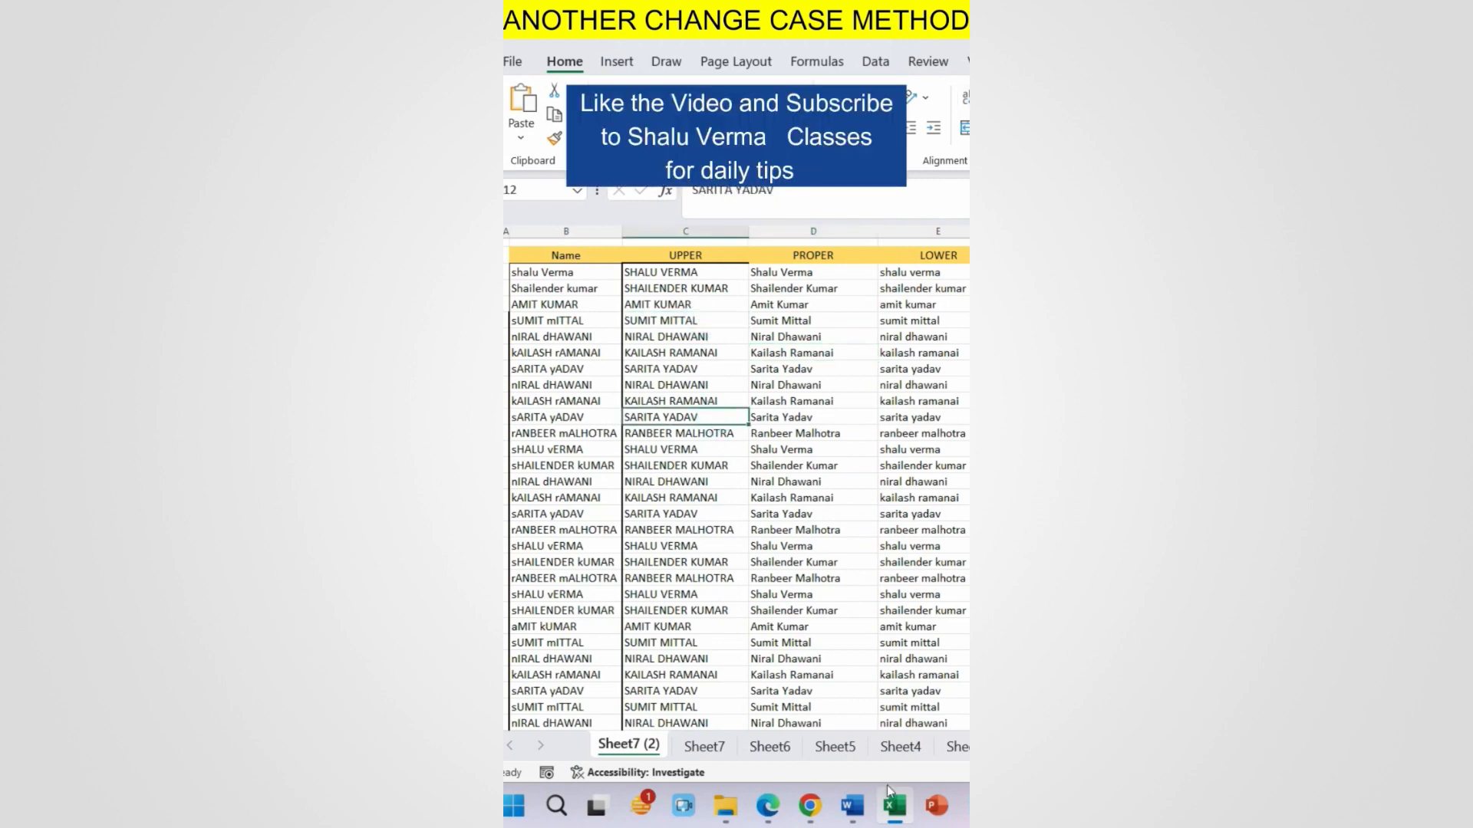
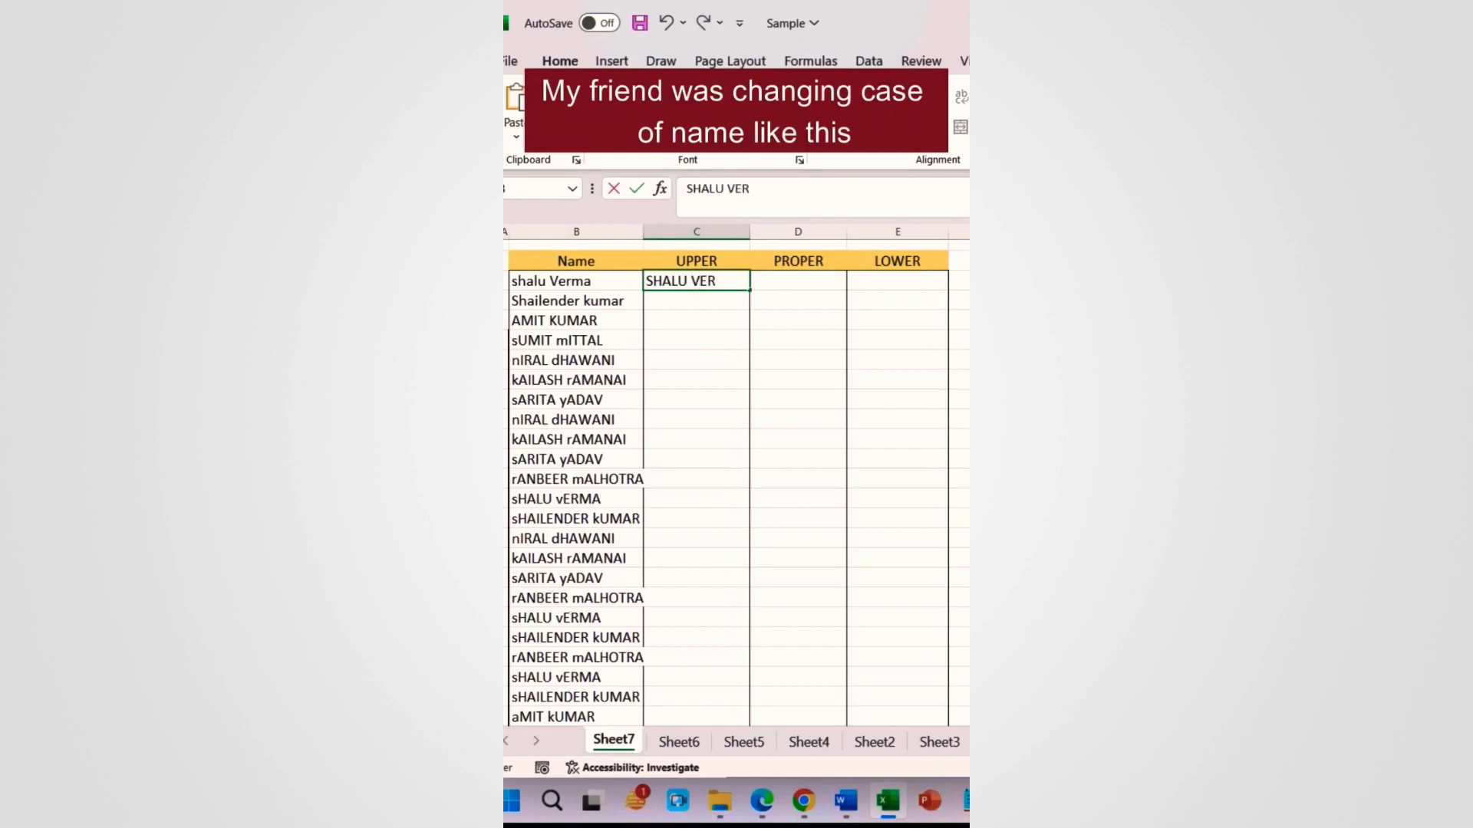
# Step: Hand-type the first name in upper, proper and lower case, then undo the entries
pyautogui.press('Tab')
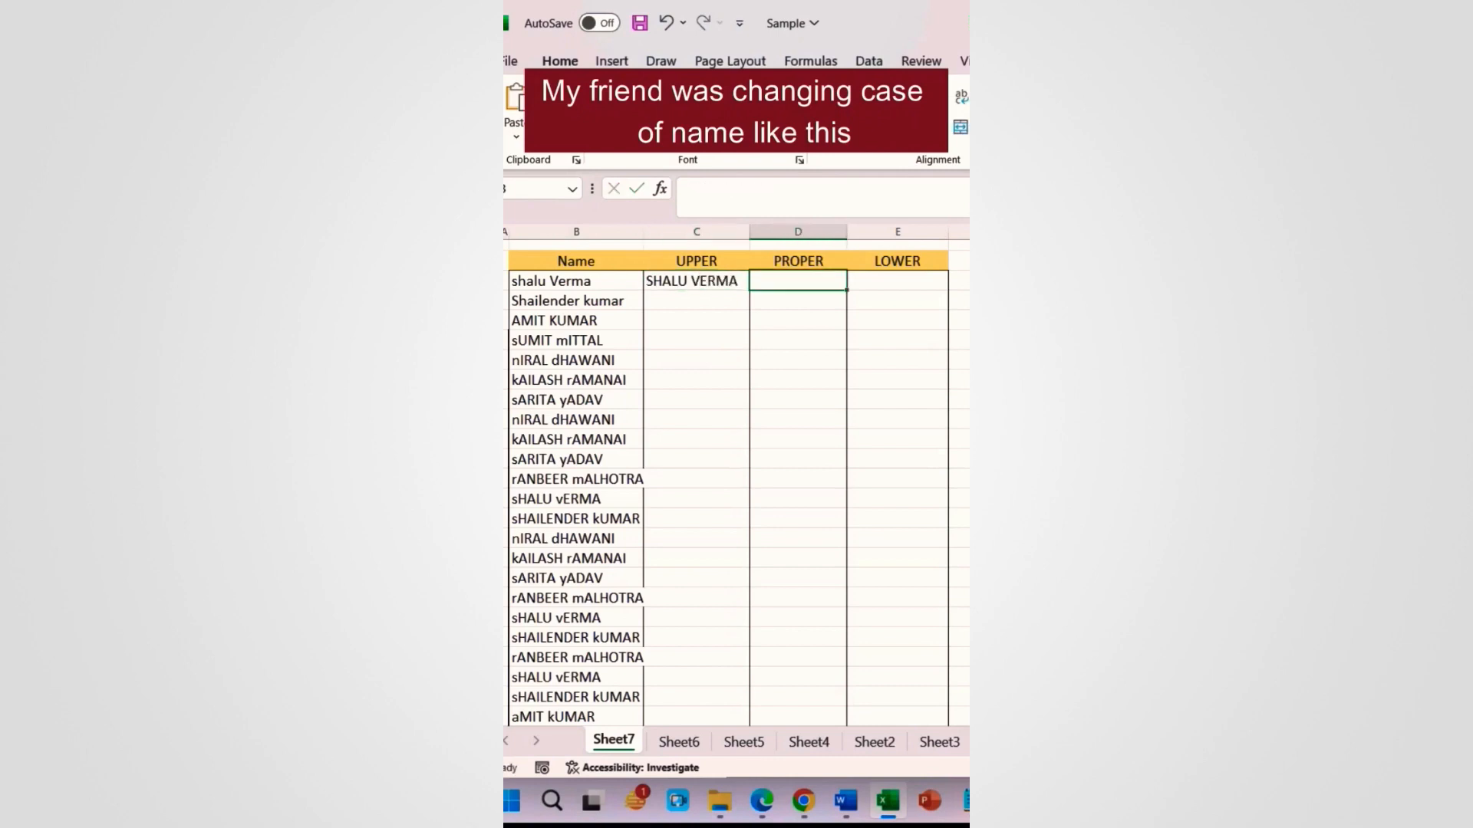
pyautogui.press('Tab')
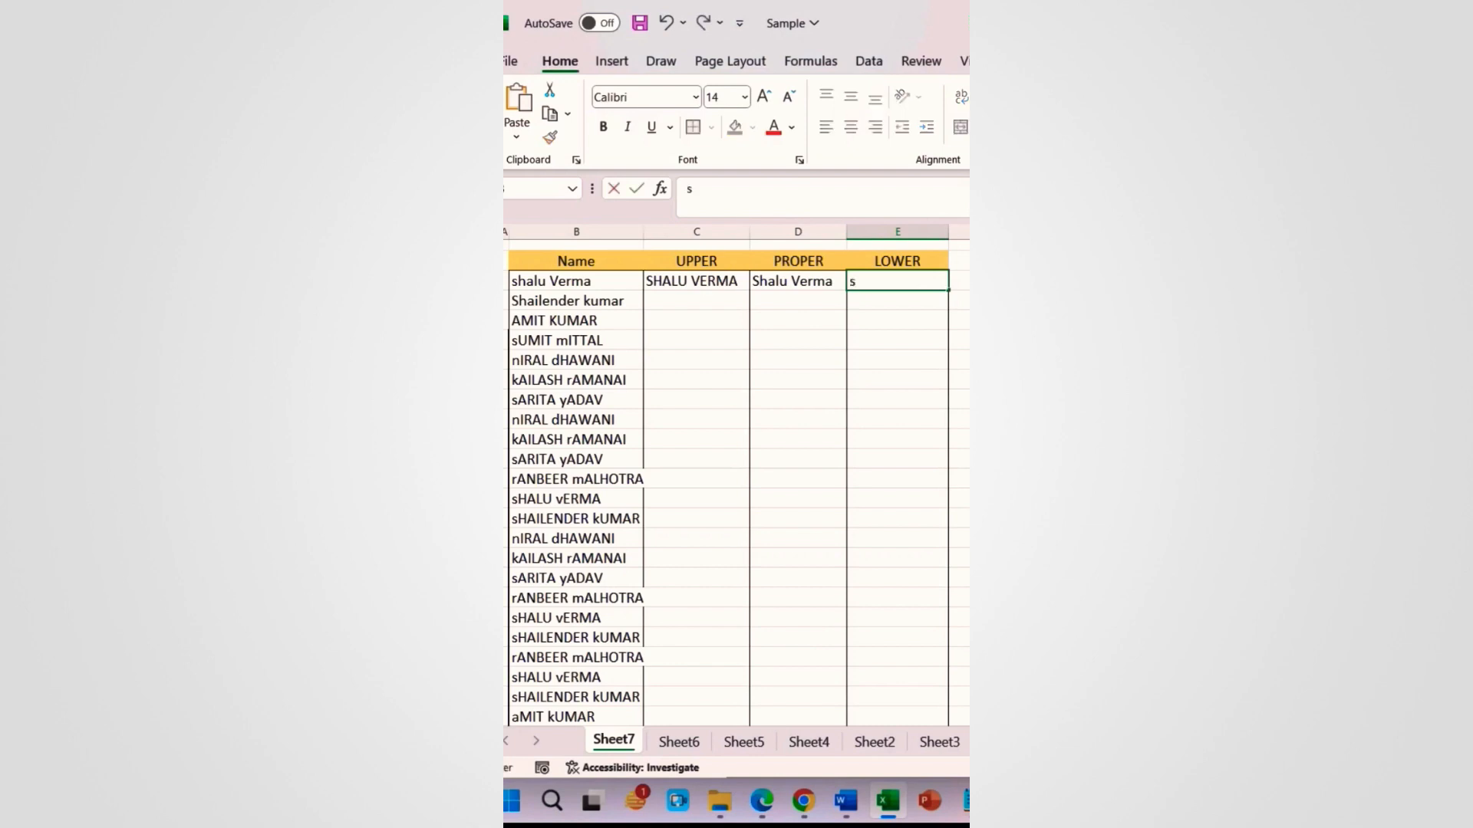
pyautogui.press('Return')
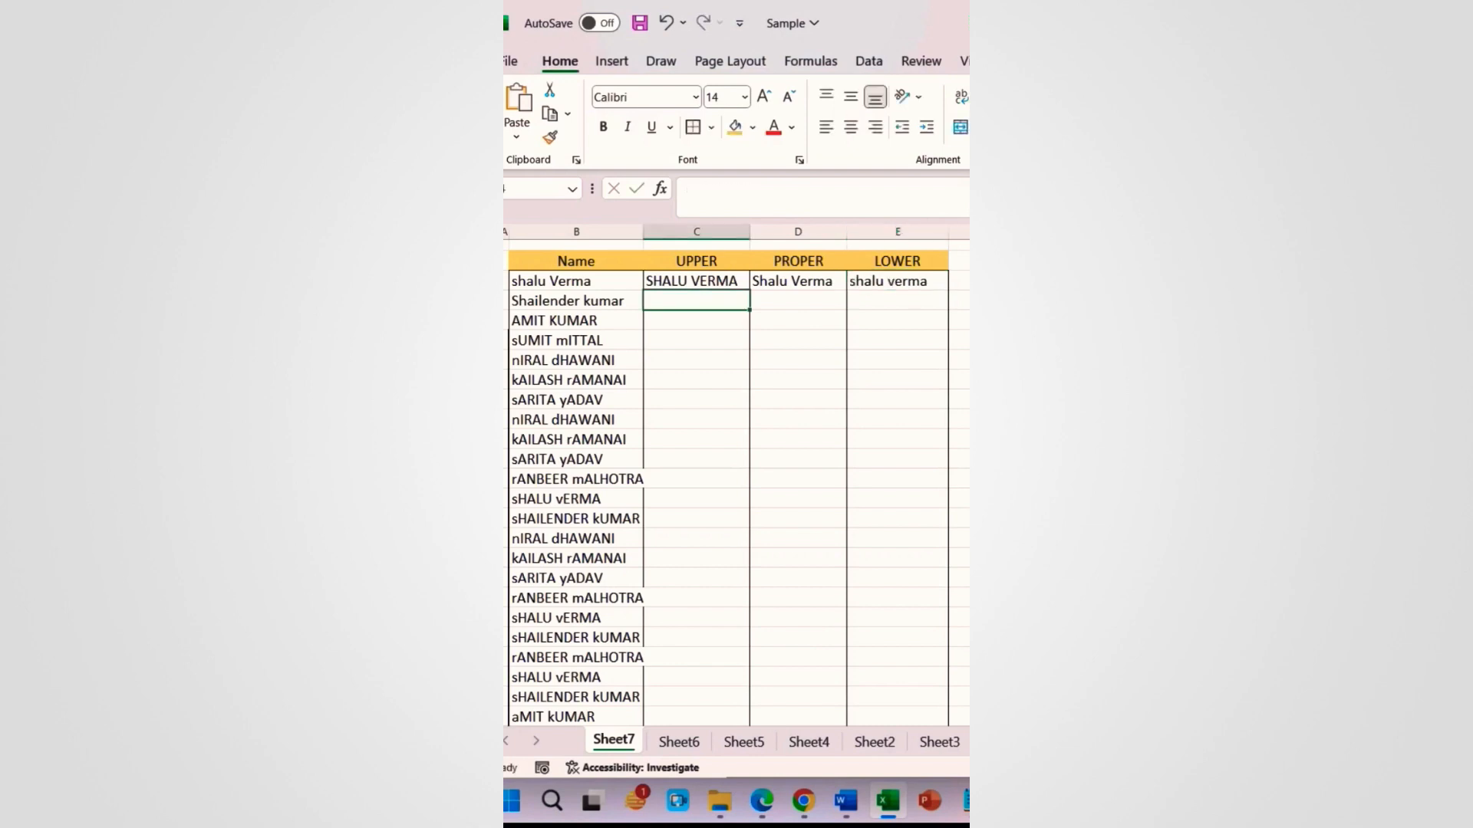
pyautogui.hotkey('ctrl', 'z')
pyautogui.hotkey('ctrl', 'z')
pyautogui.hotkey('ctrl', 'z')
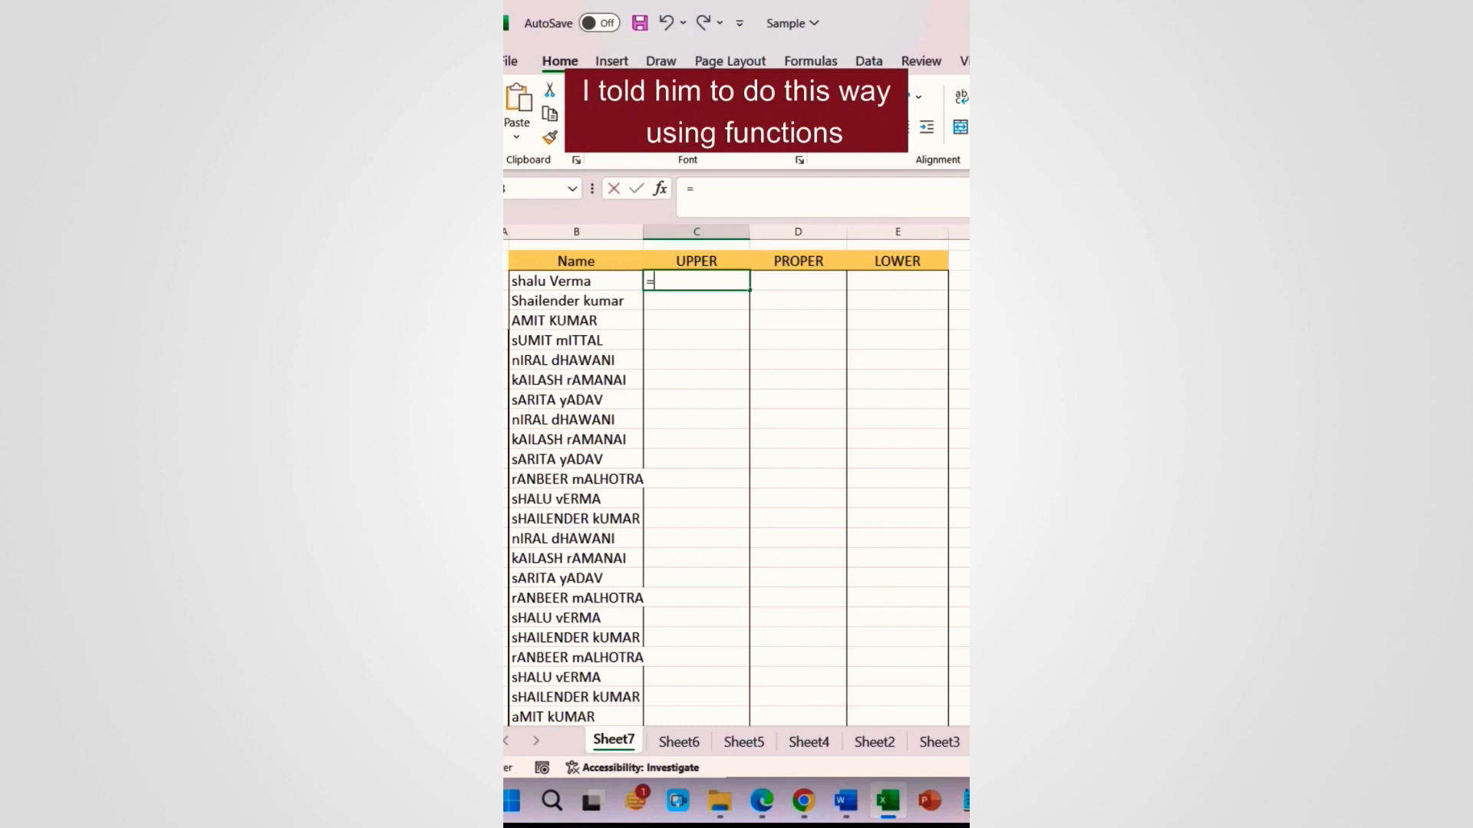
# Step: Enter an =UPPER() formula referencing the first name in B2
pyautogui.write('=')
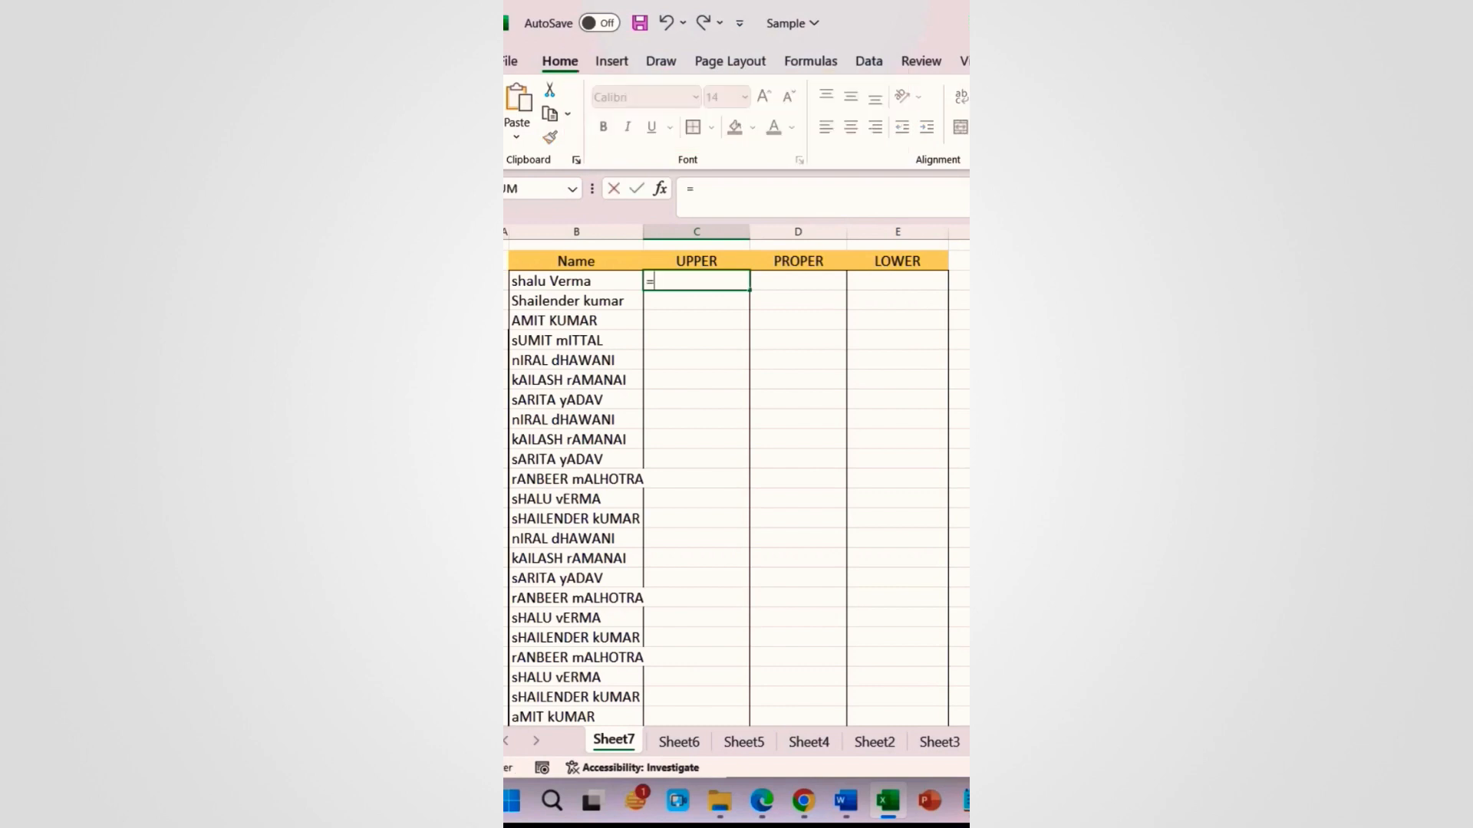
pyautogui.write('upper(')
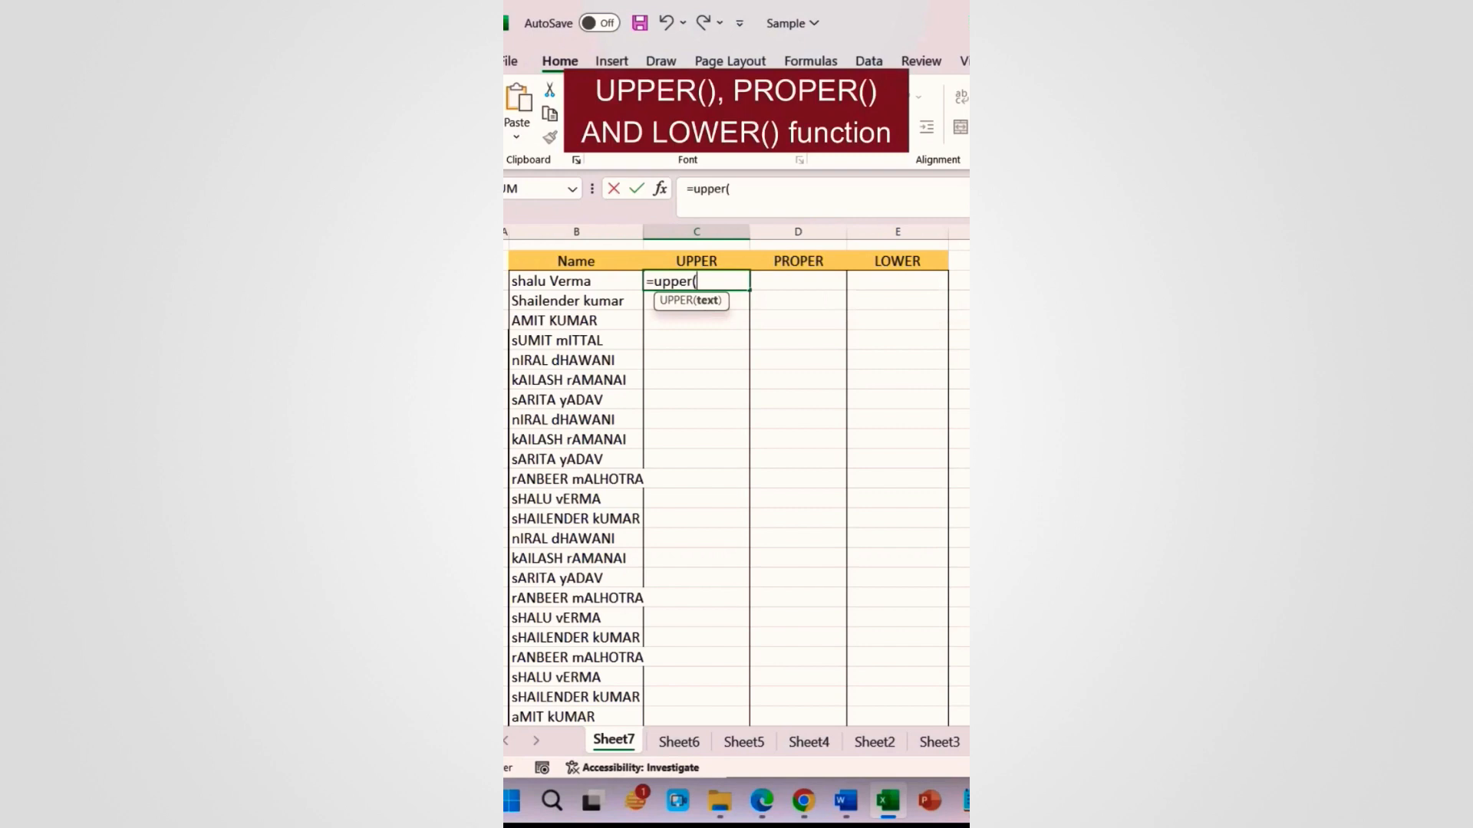
pyautogui.click(581, 280)
pyautogui.write(')')
pyautogui.press('Tab')
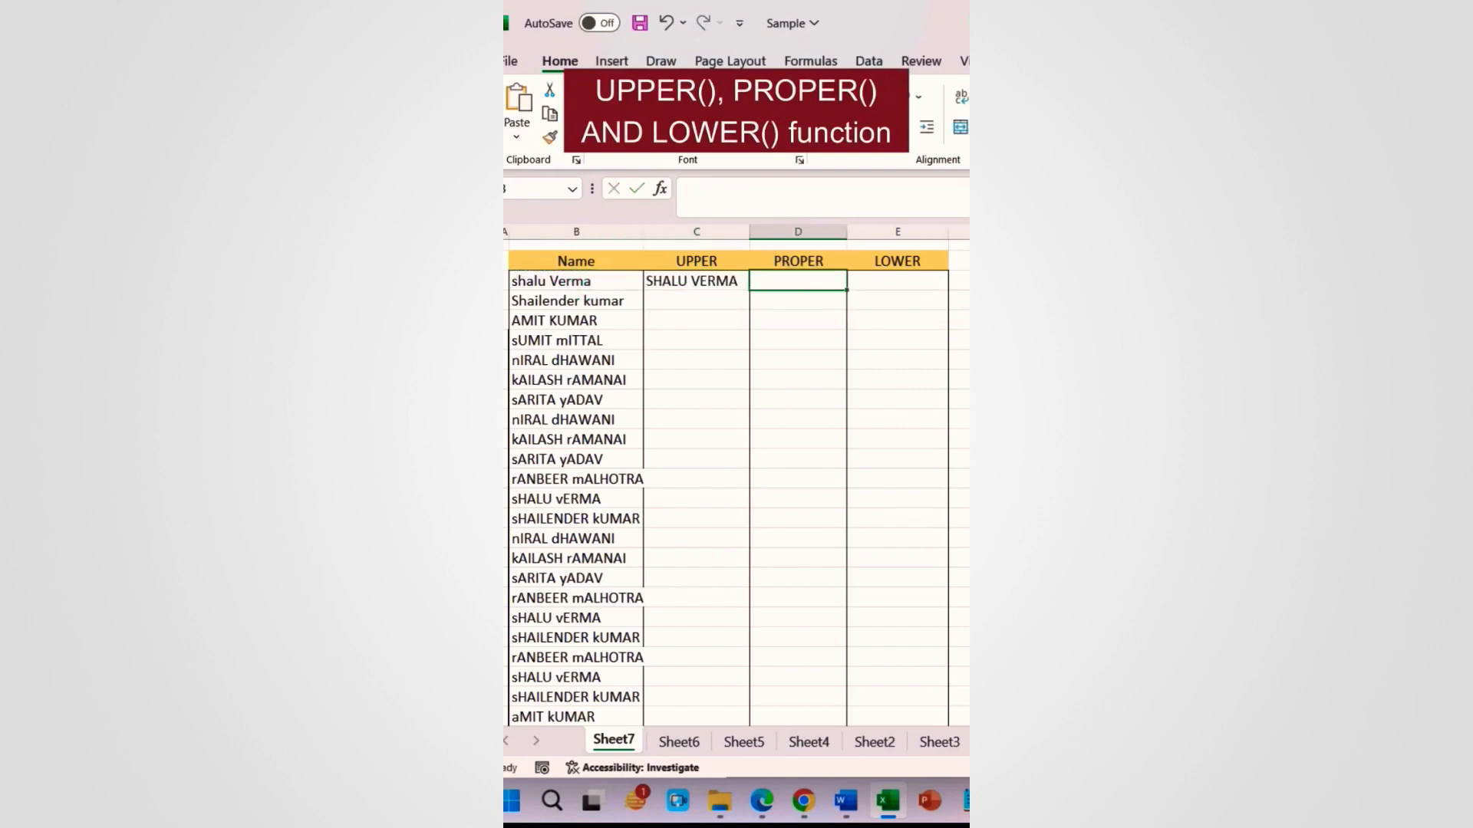
# Step: Add =PROPER and =LOWER formulas pointing at the same first name
pyautogui.write('=pro')
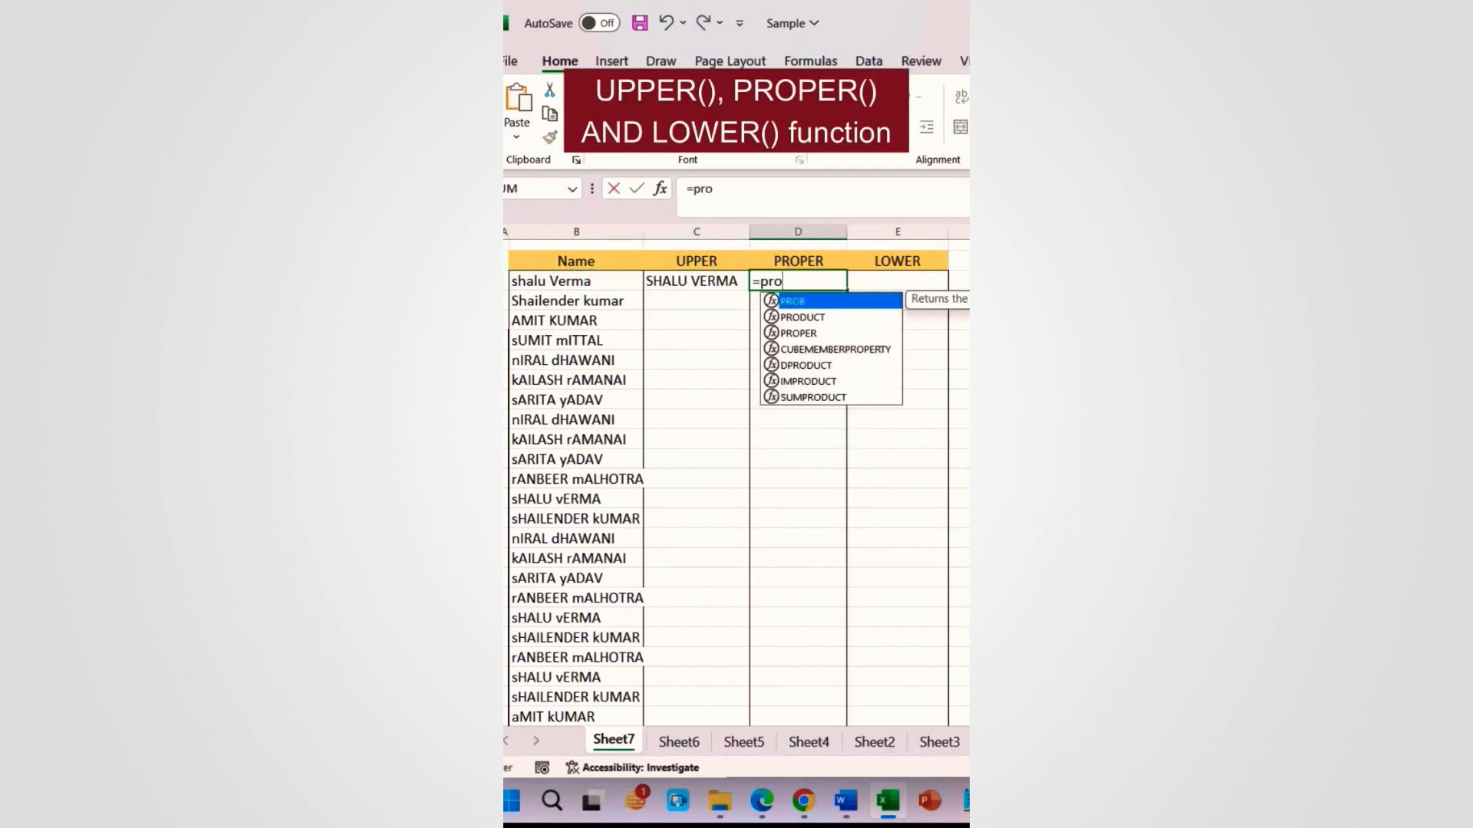
pyautogui.write('per')
pyautogui.press('Tab')
pyautogui.click(583, 282)
pyautogui.press('Tab')
pyautogui.write('=lower')
pyautogui.press('Tab')
pyautogui.click(603, 281)
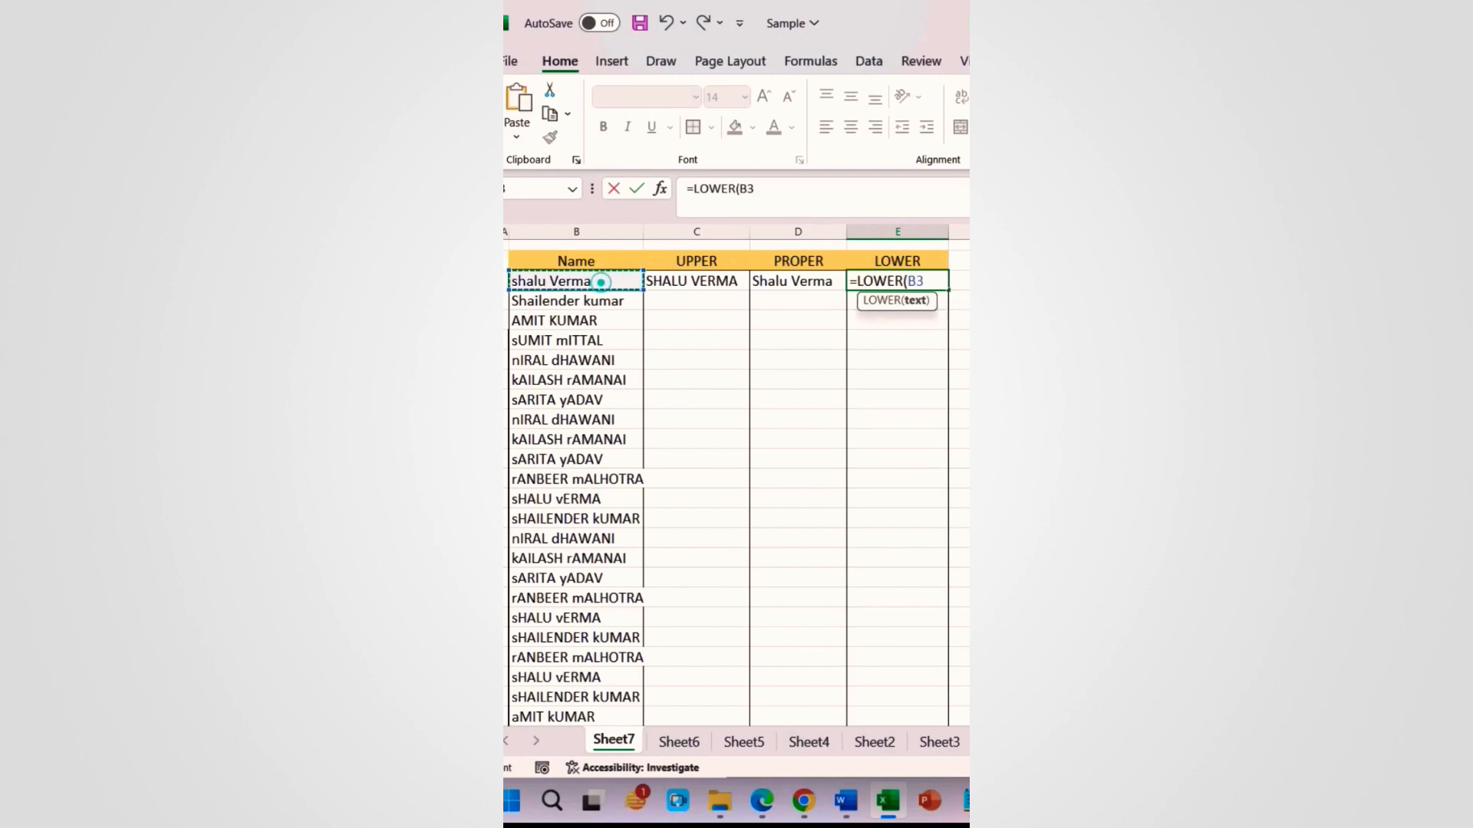
pyautogui.write(')')
pyautogui.press('Return')
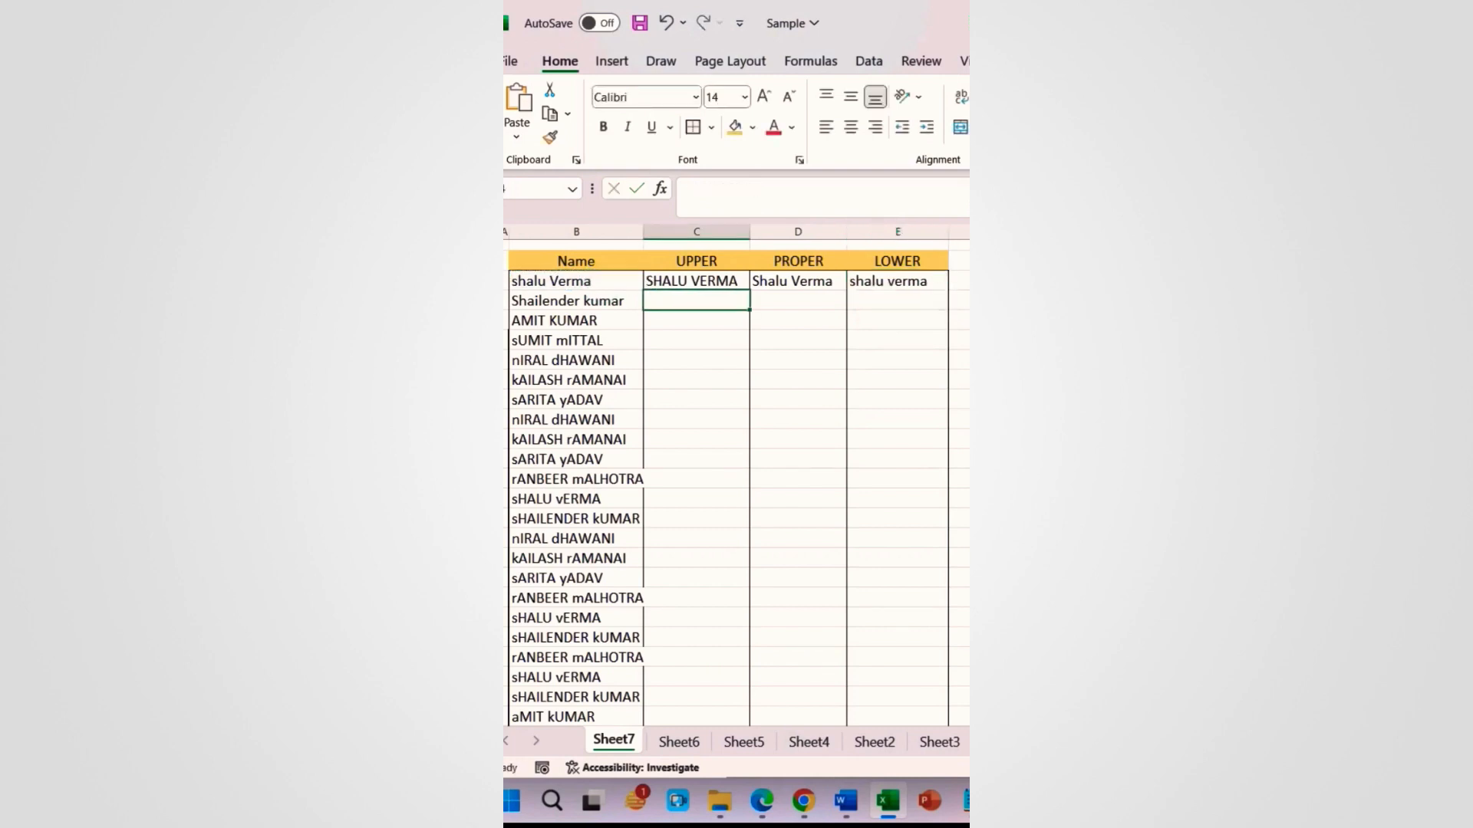
# Step: Fill the three case formulas down the list and widen the UPPER and PROPER columns
pyautogui.moveTo(702, 282); pyautogui.dragTo(950, 719)
pyautogui.click(809, 414)
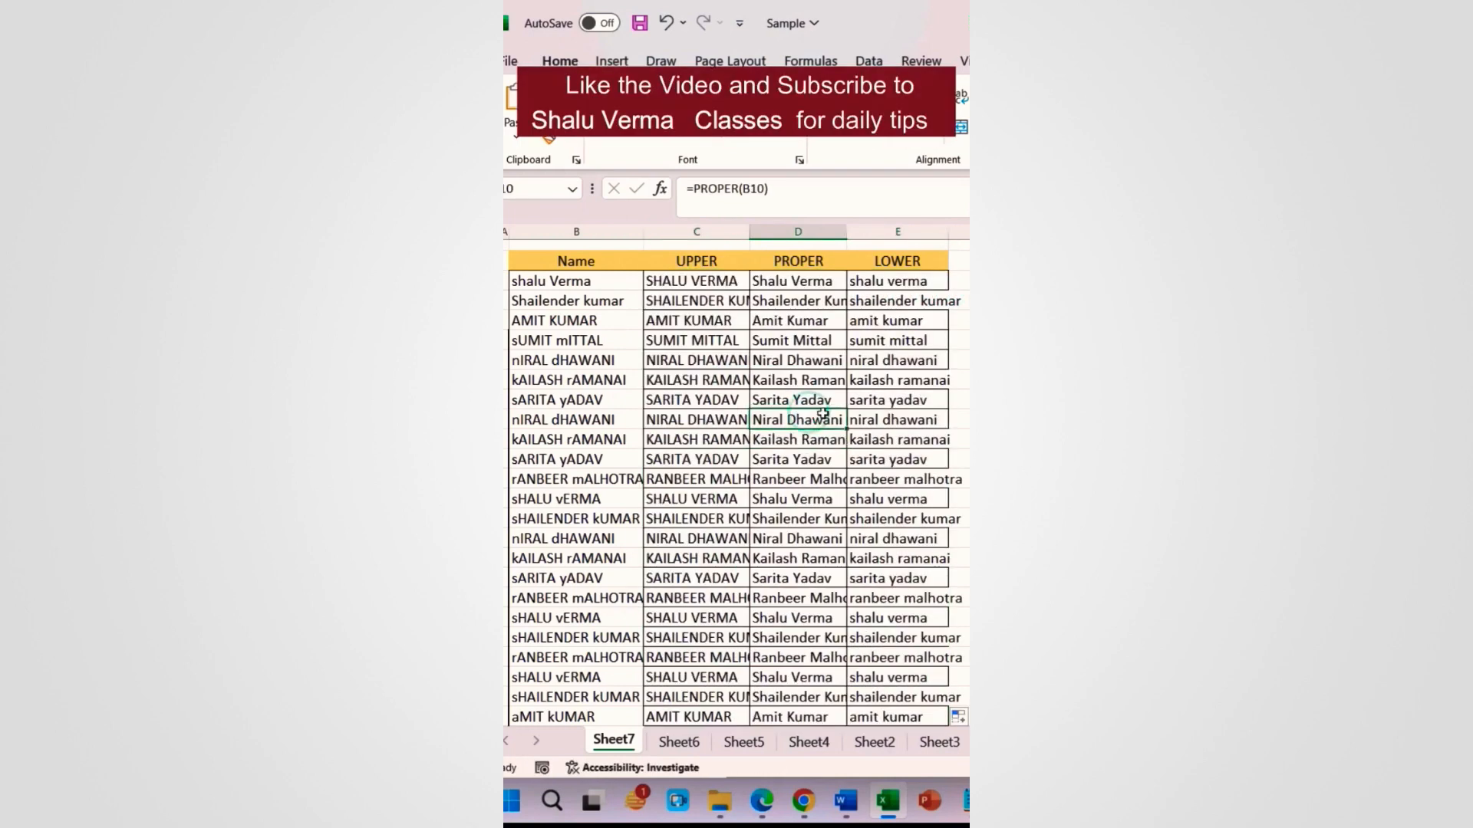
pyautogui.moveTo(748, 235); pyautogui.dragTo(794, 240)
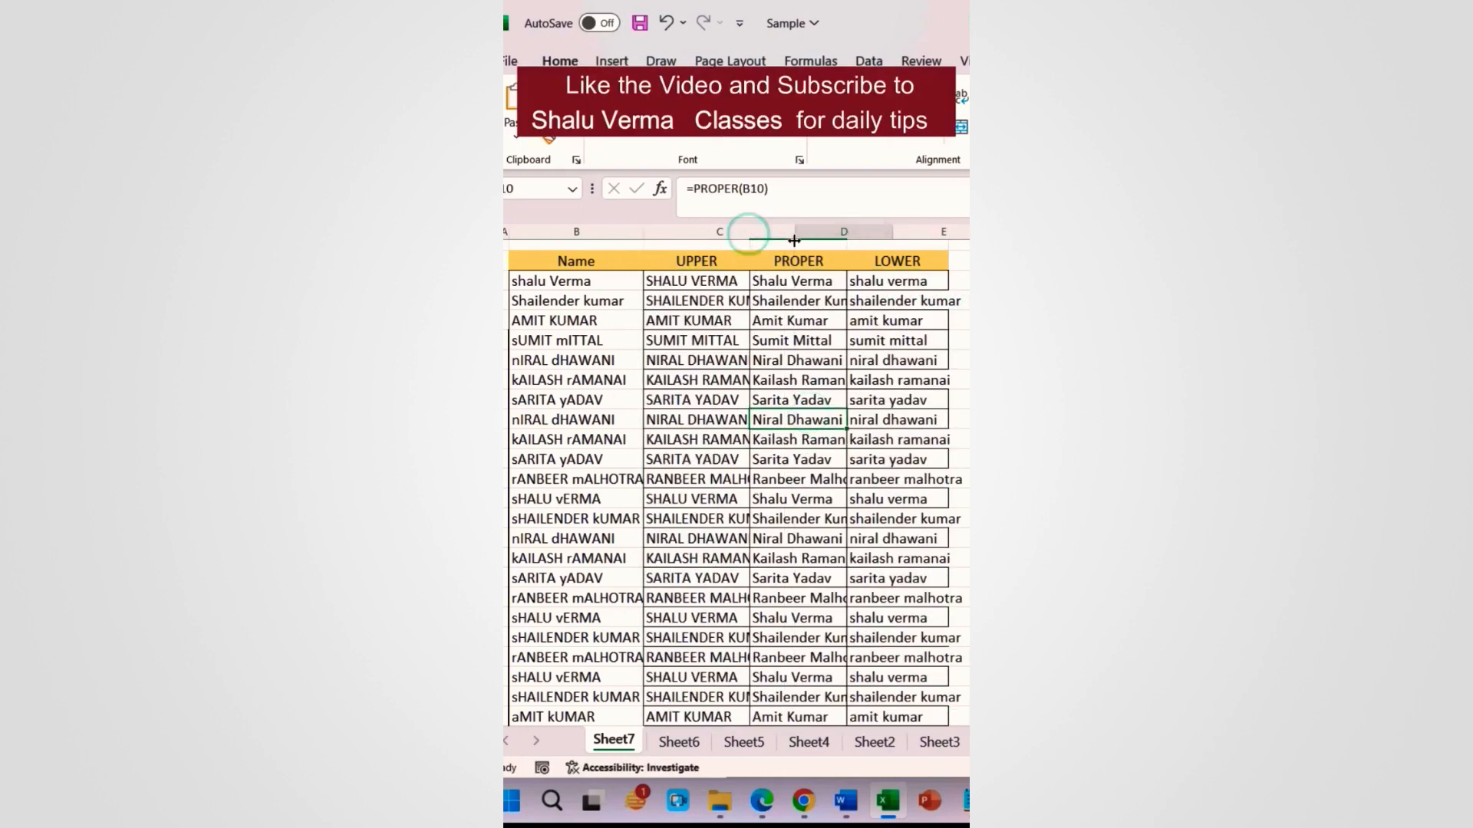
pyautogui.moveTo(893, 234); pyautogui.dragTo(952, 233)
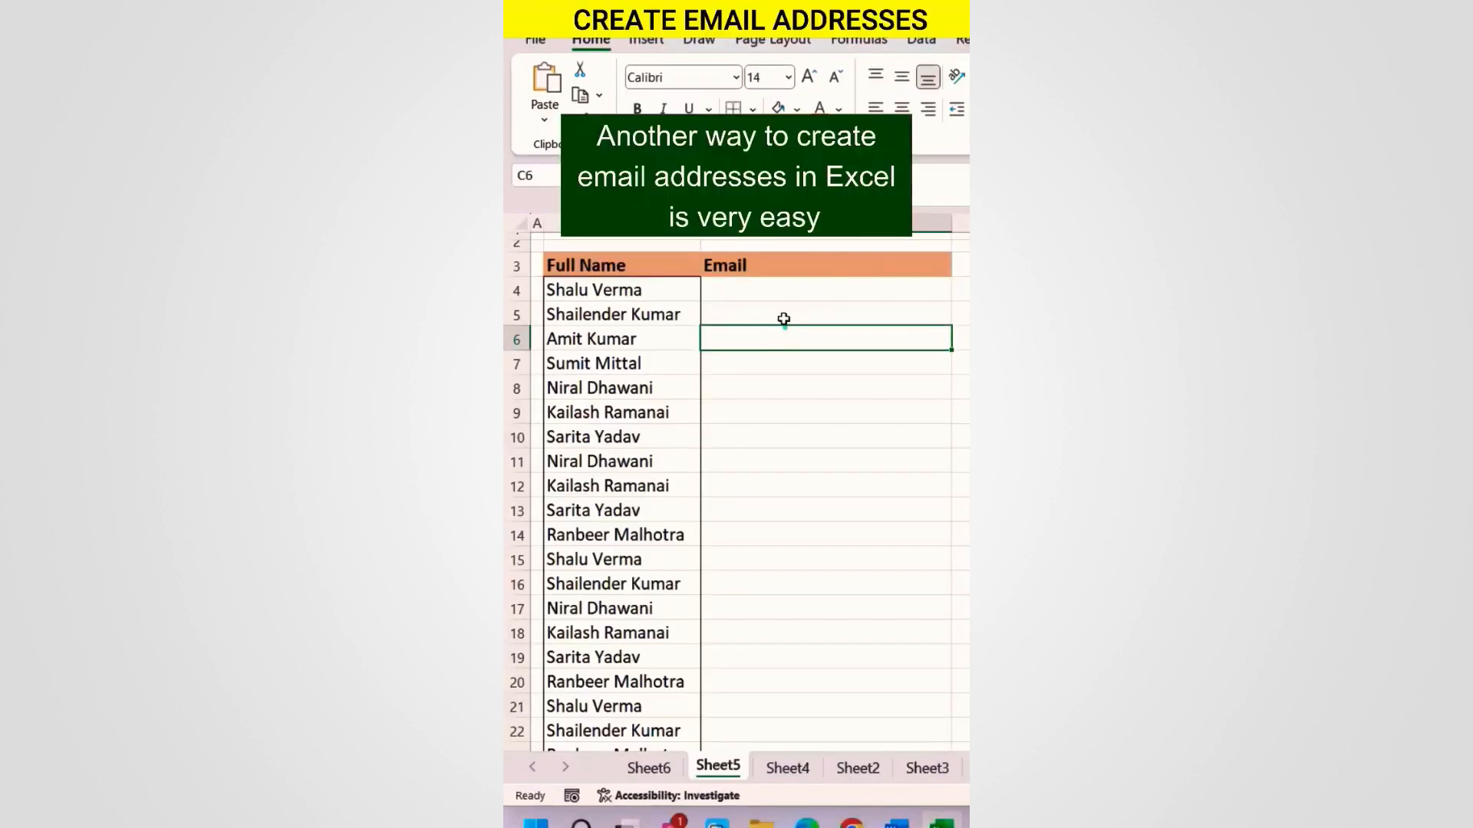
pyautogui.click(783, 299)
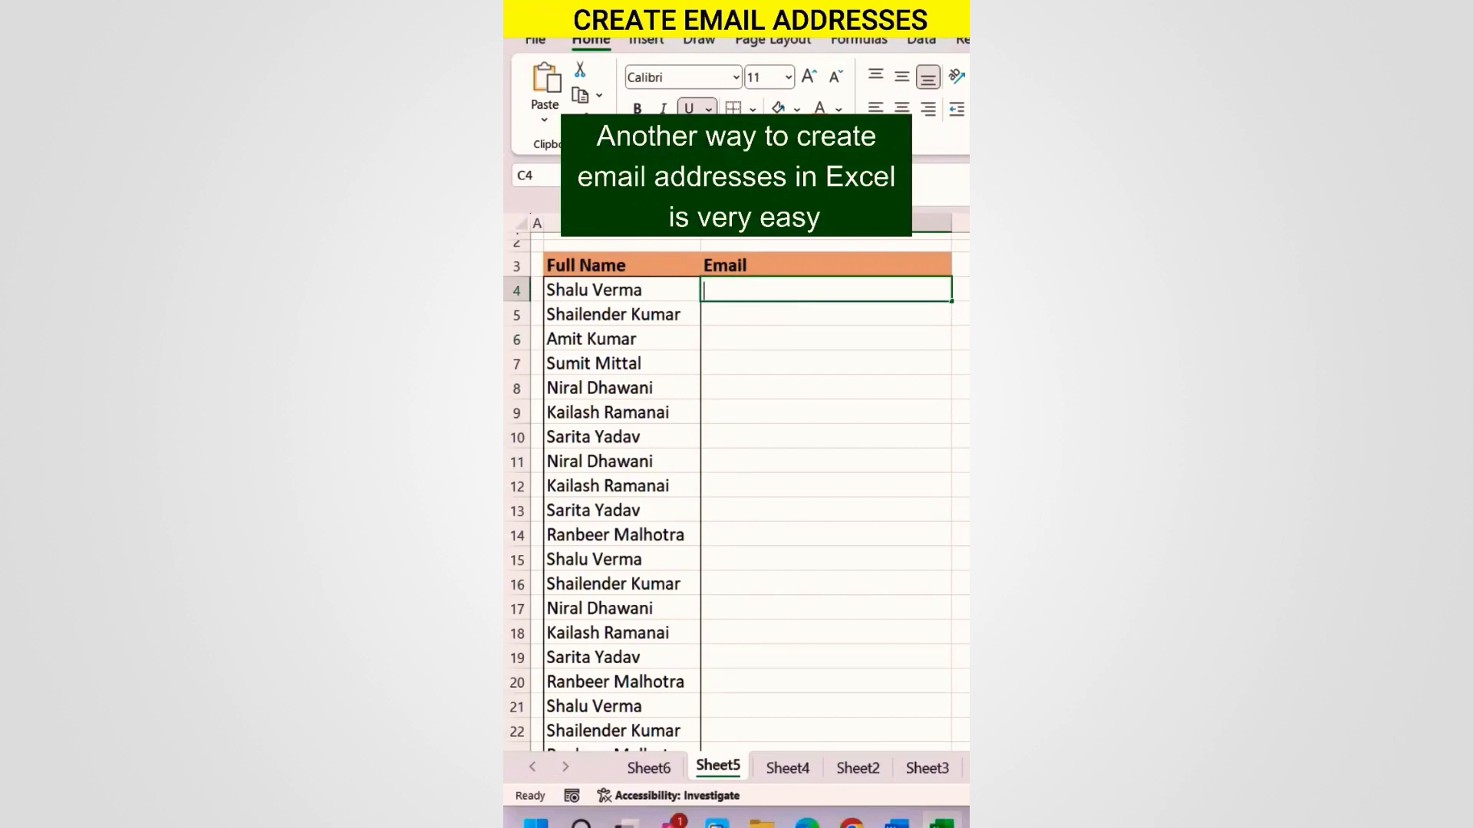
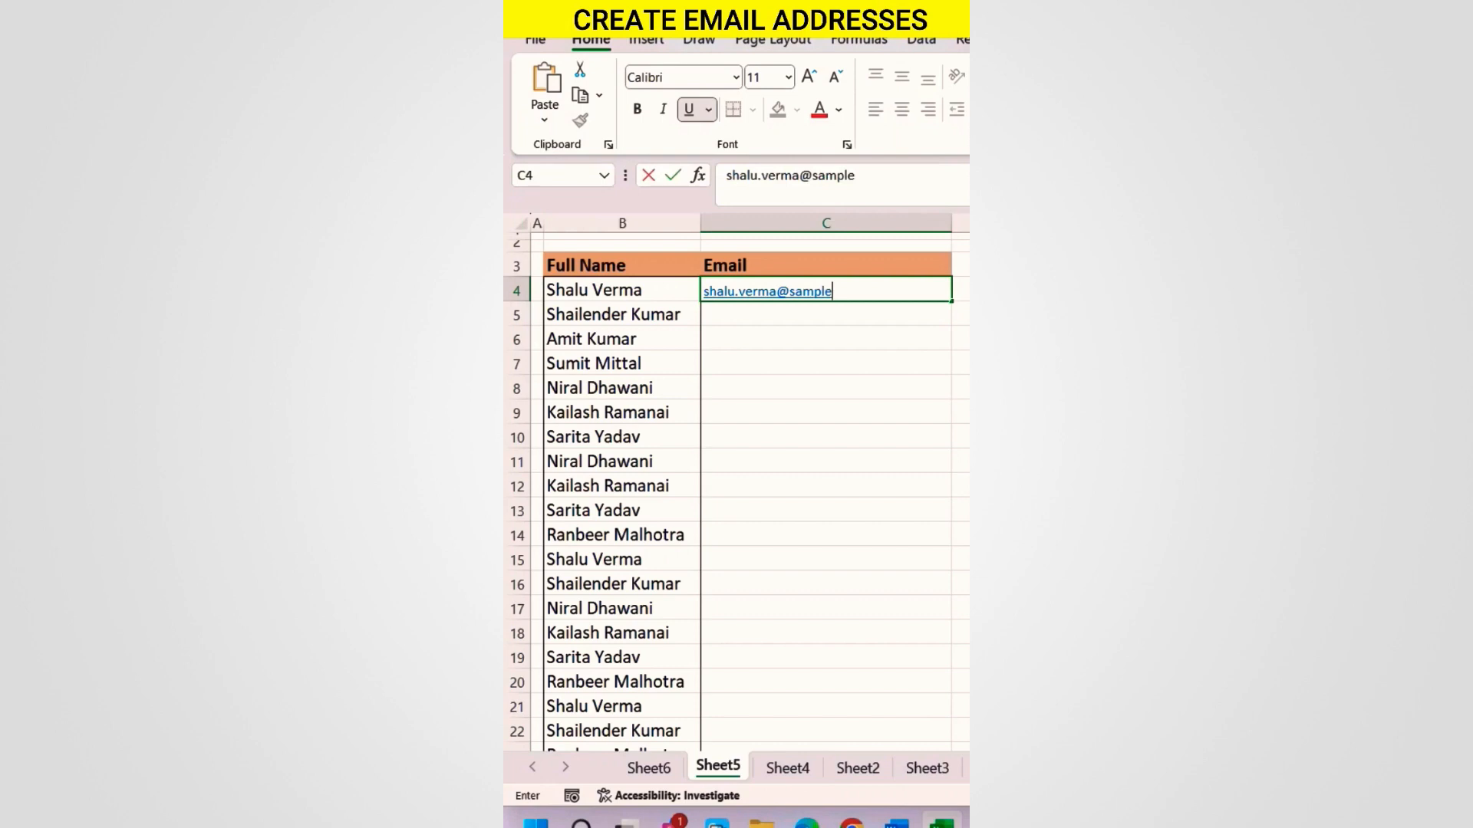
pyautogui.press('Return')
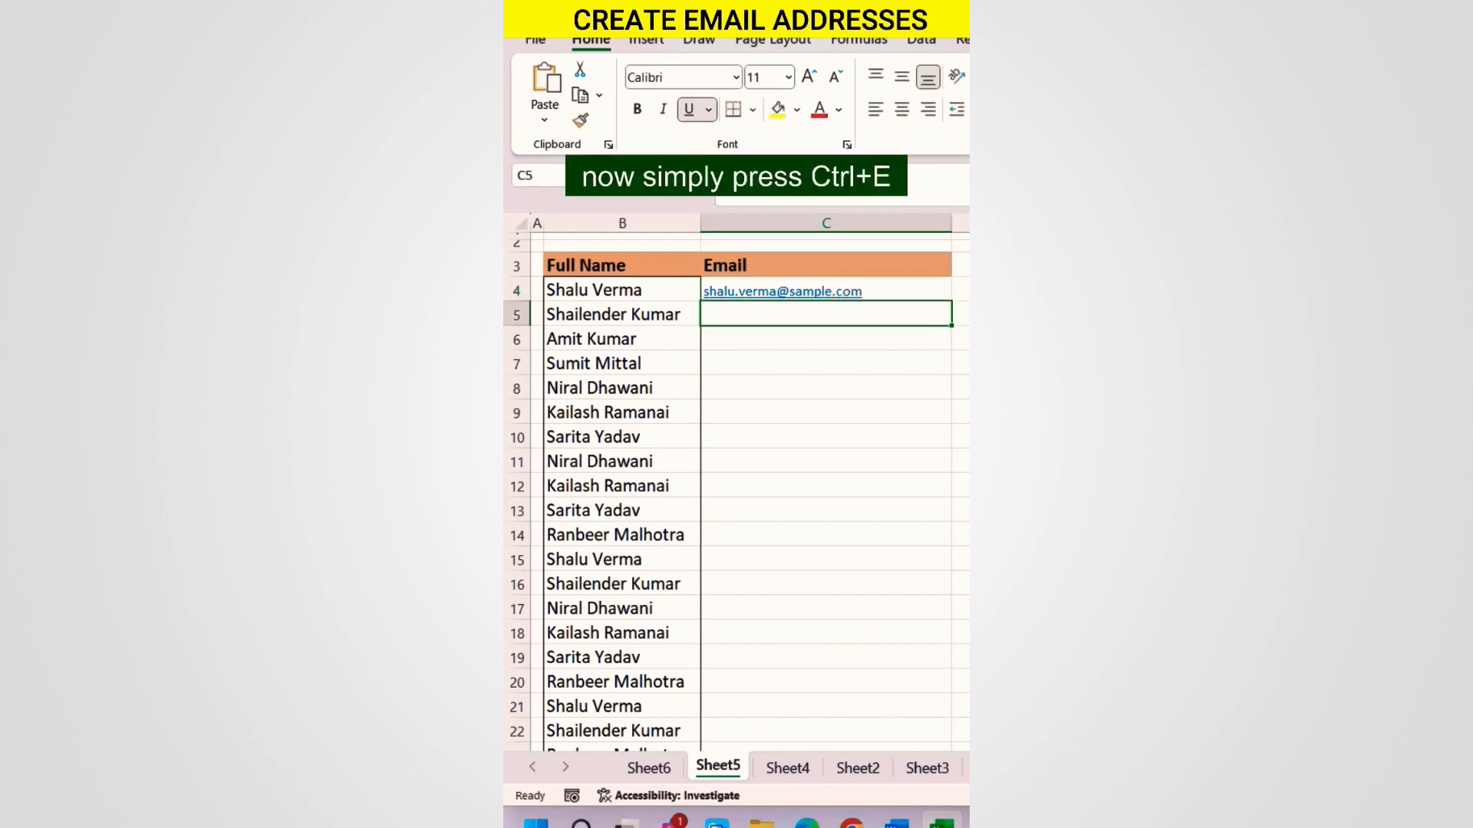
pyautogui.hotkey('ctrl', 'e')
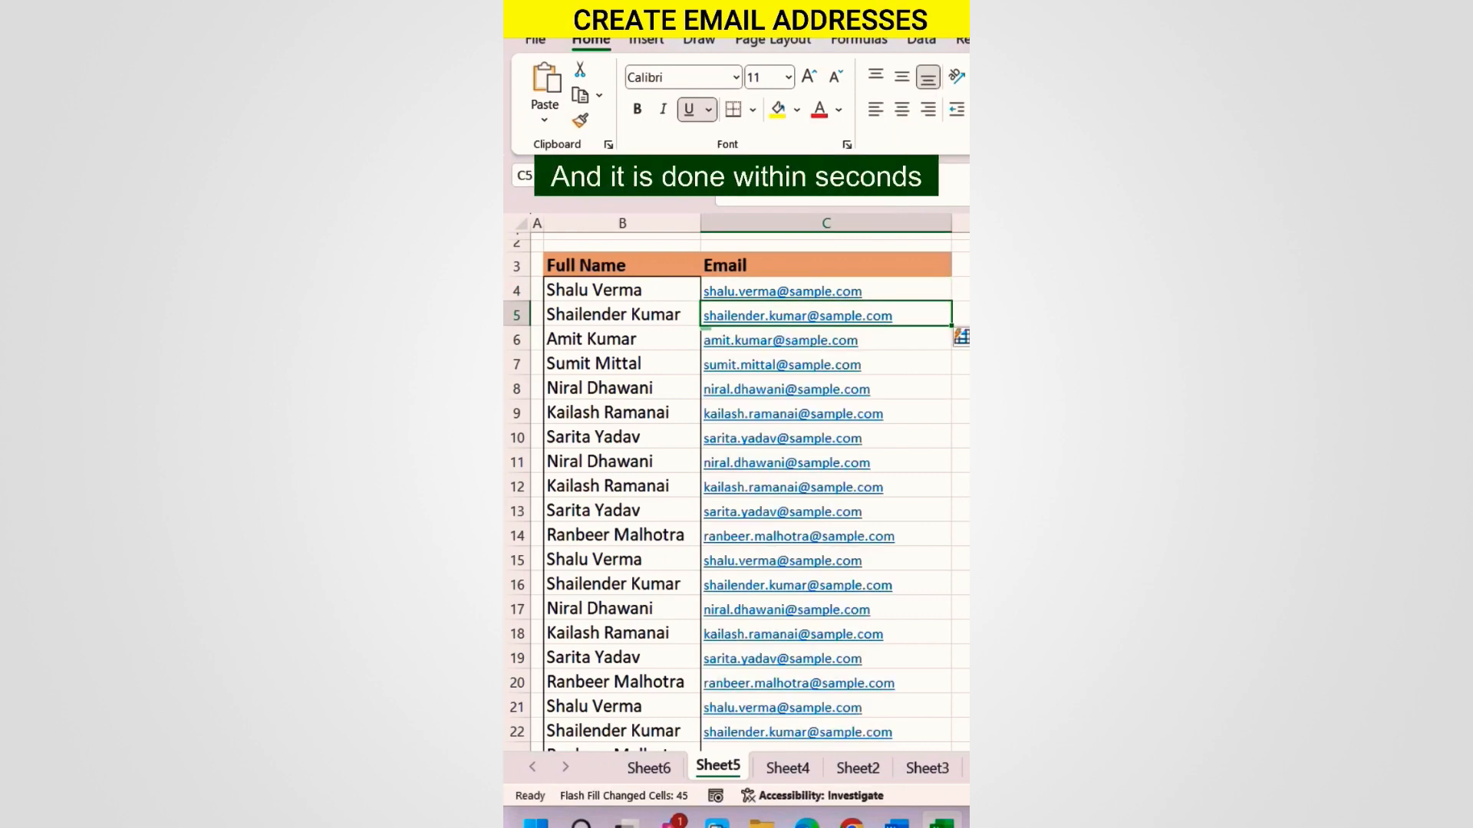
pyautogui.scroll(-10, 856, 468)
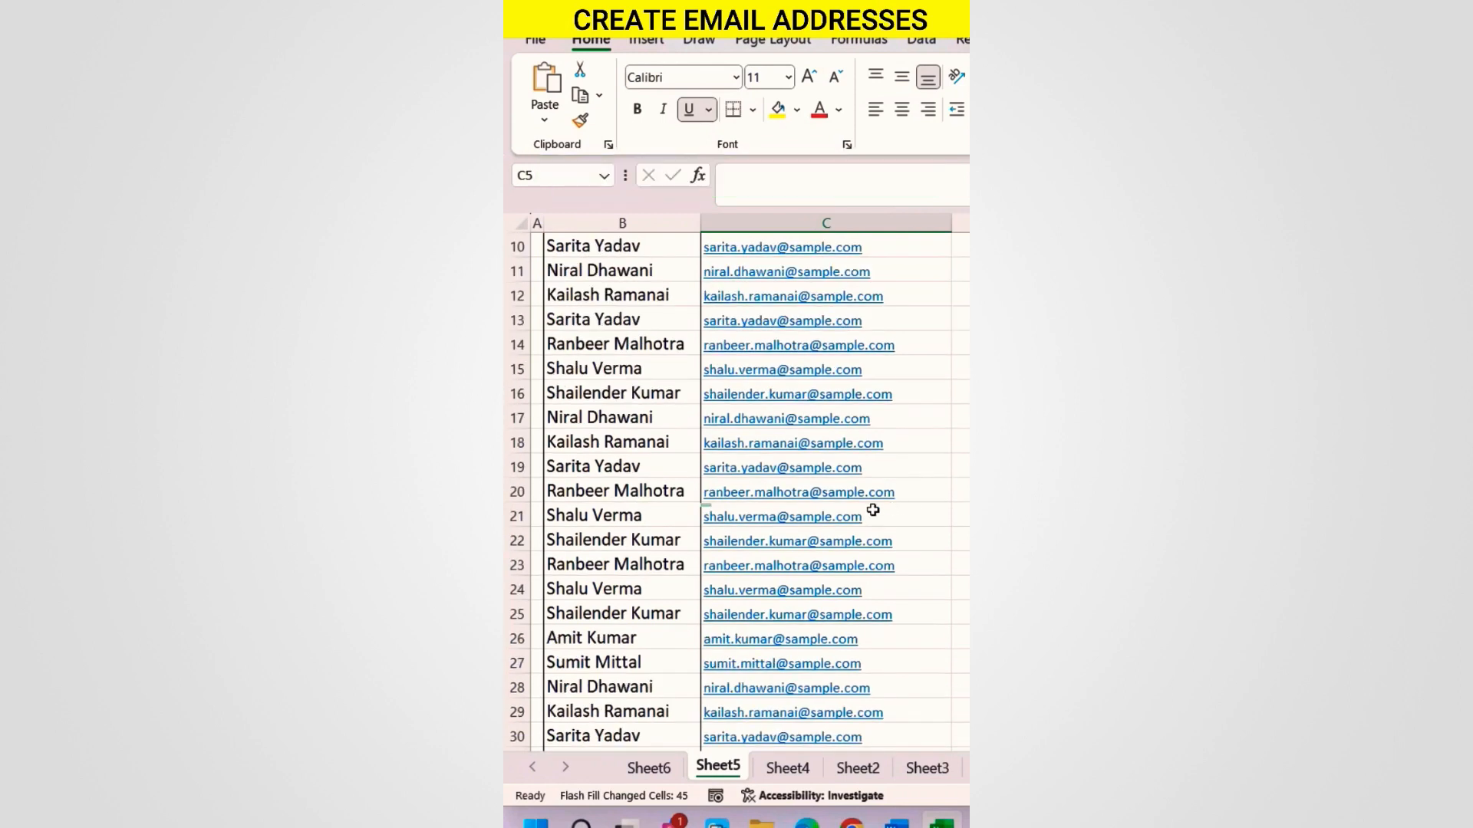
pyautogui.scroll(10, 858, 518)
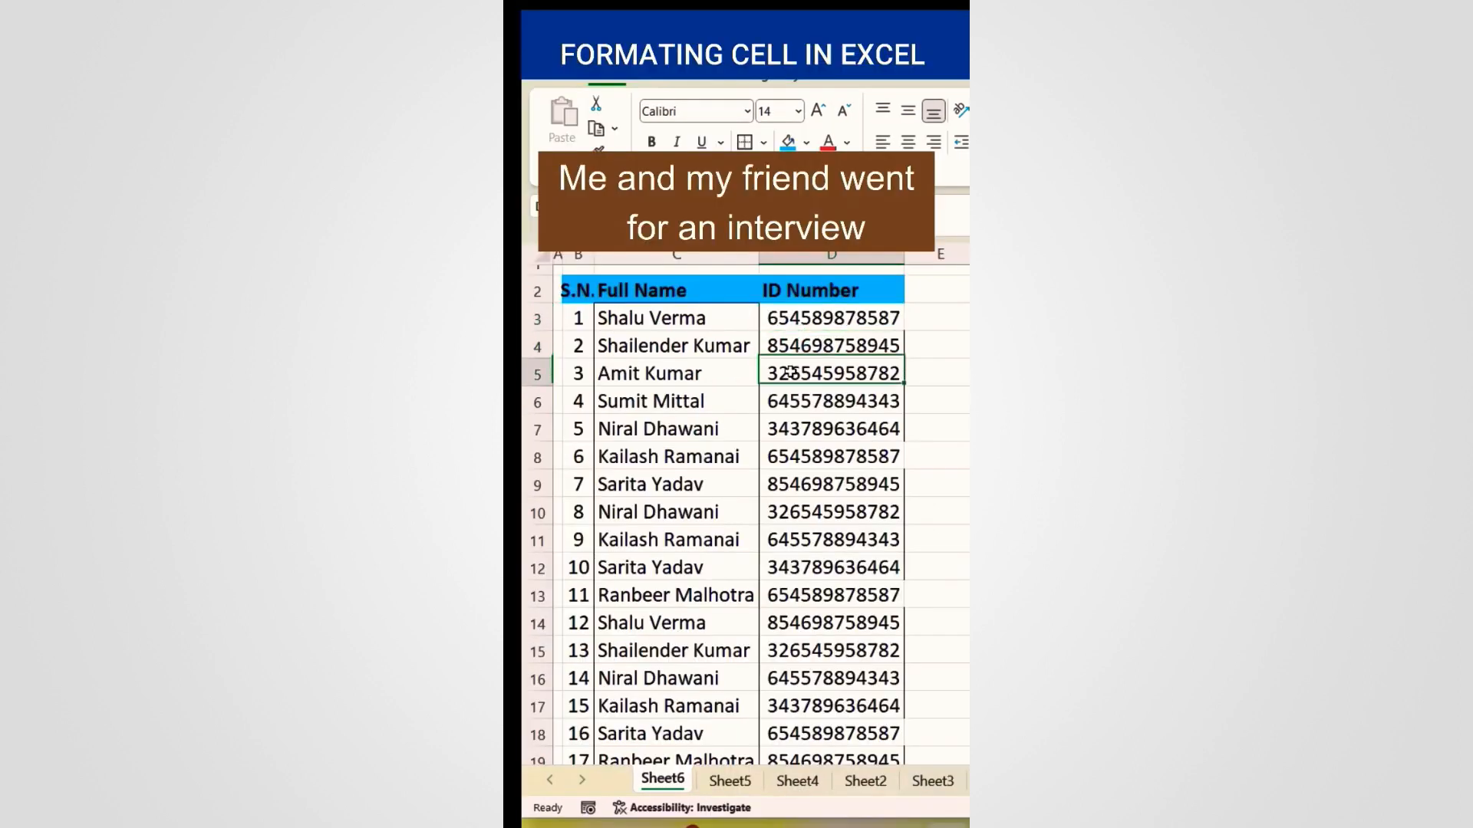
# Step: Insert dashes into the first ID number by hand, then undo the edit
pyautogui.click(793, 429)
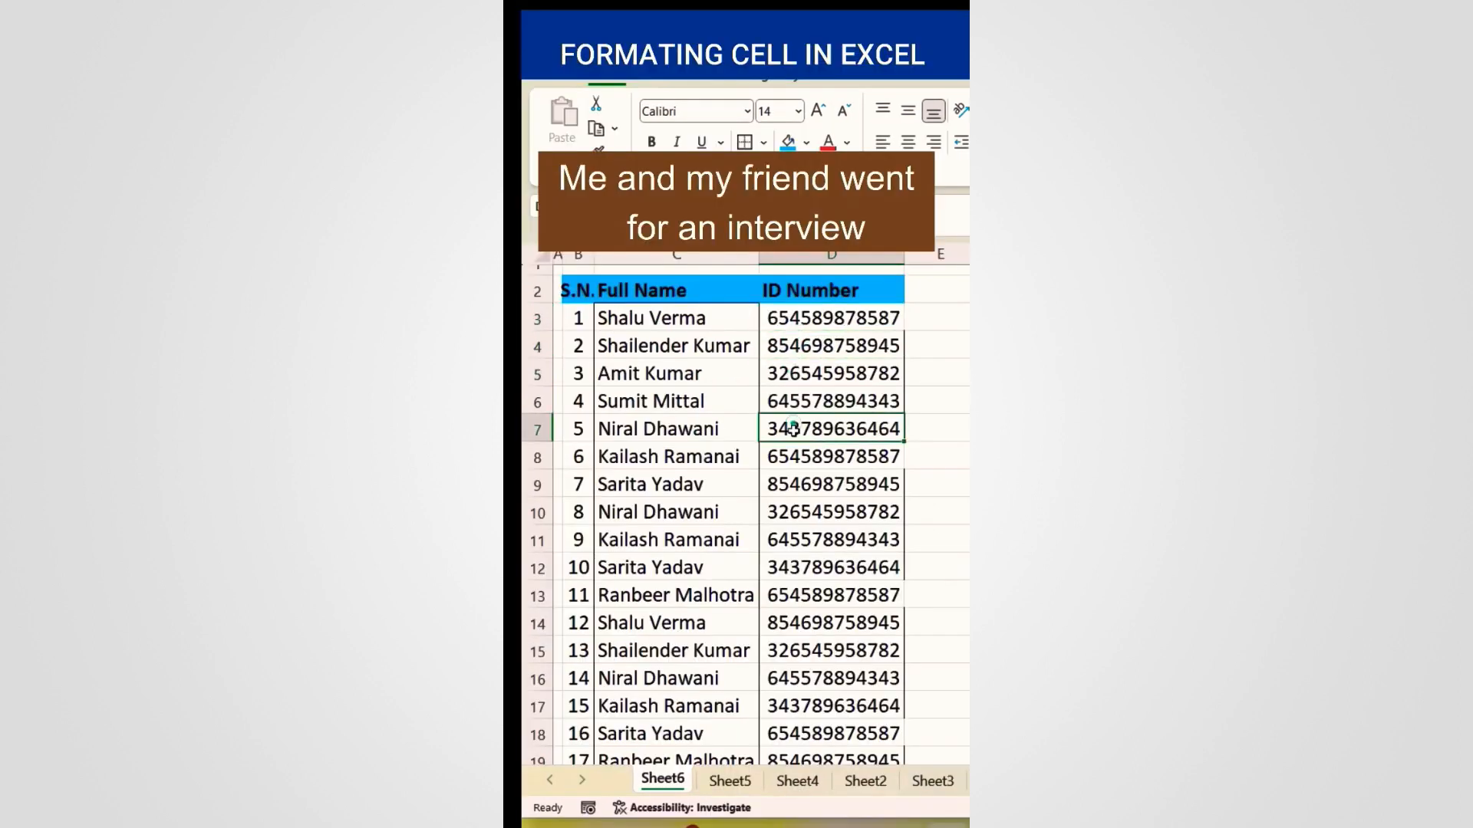
pyautogui.click(808, 321)
pyautogui.doubleClick(814, 317)
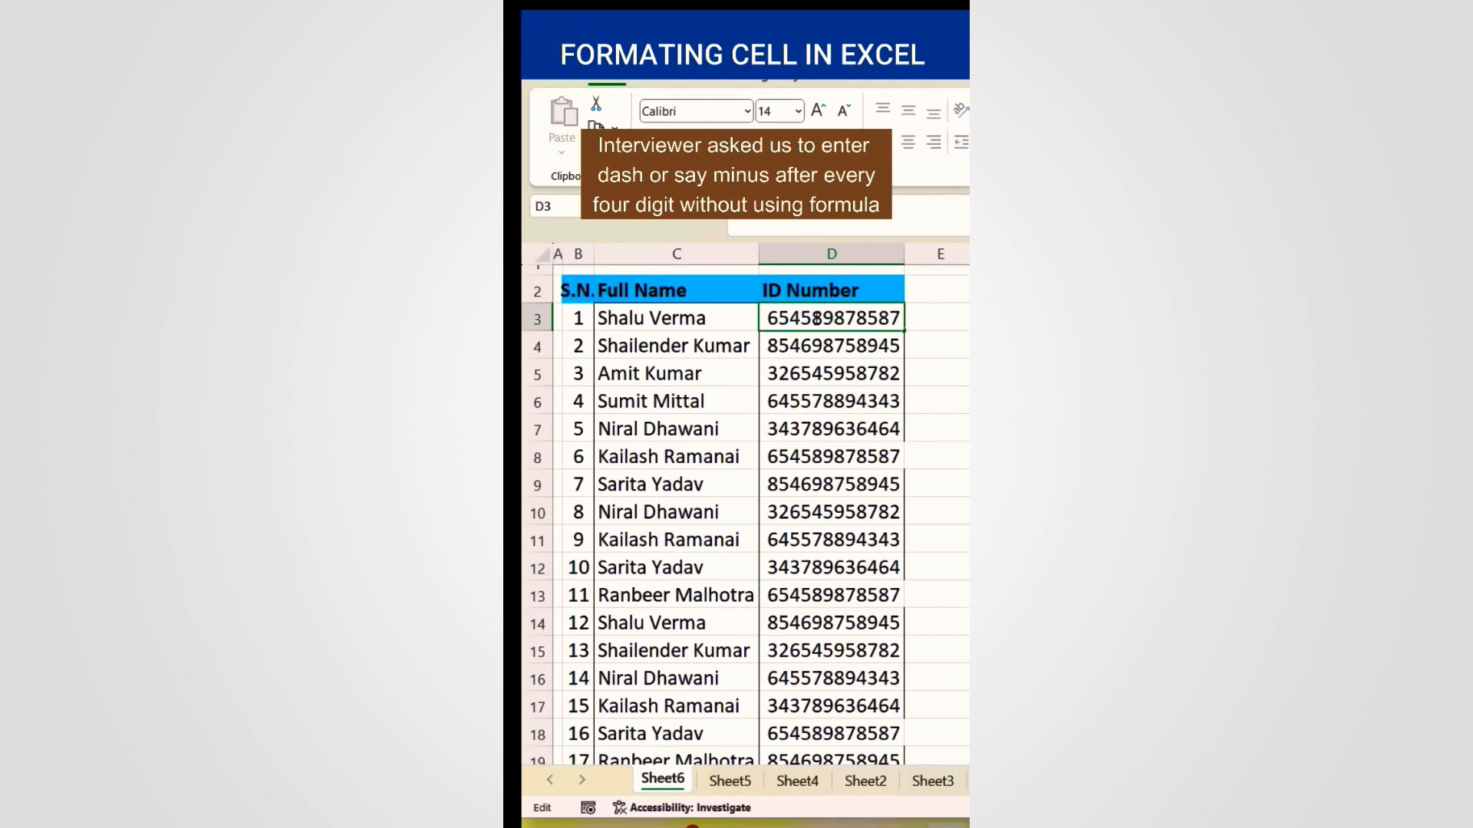
pyautogui.write('-')
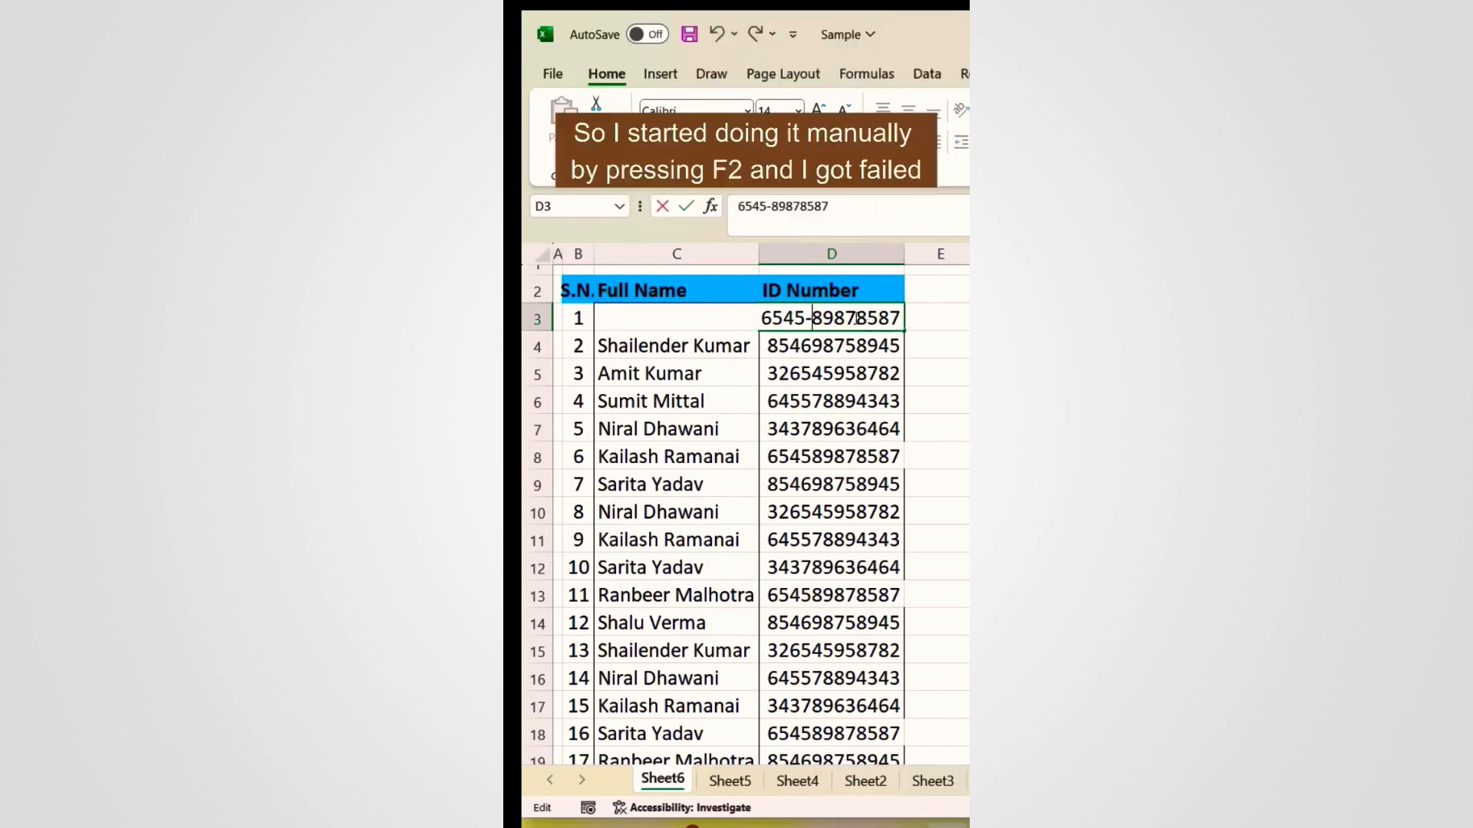
pyautogui.click(856, 318)
pyautogui.write('-')
pyautogui.press('Return')
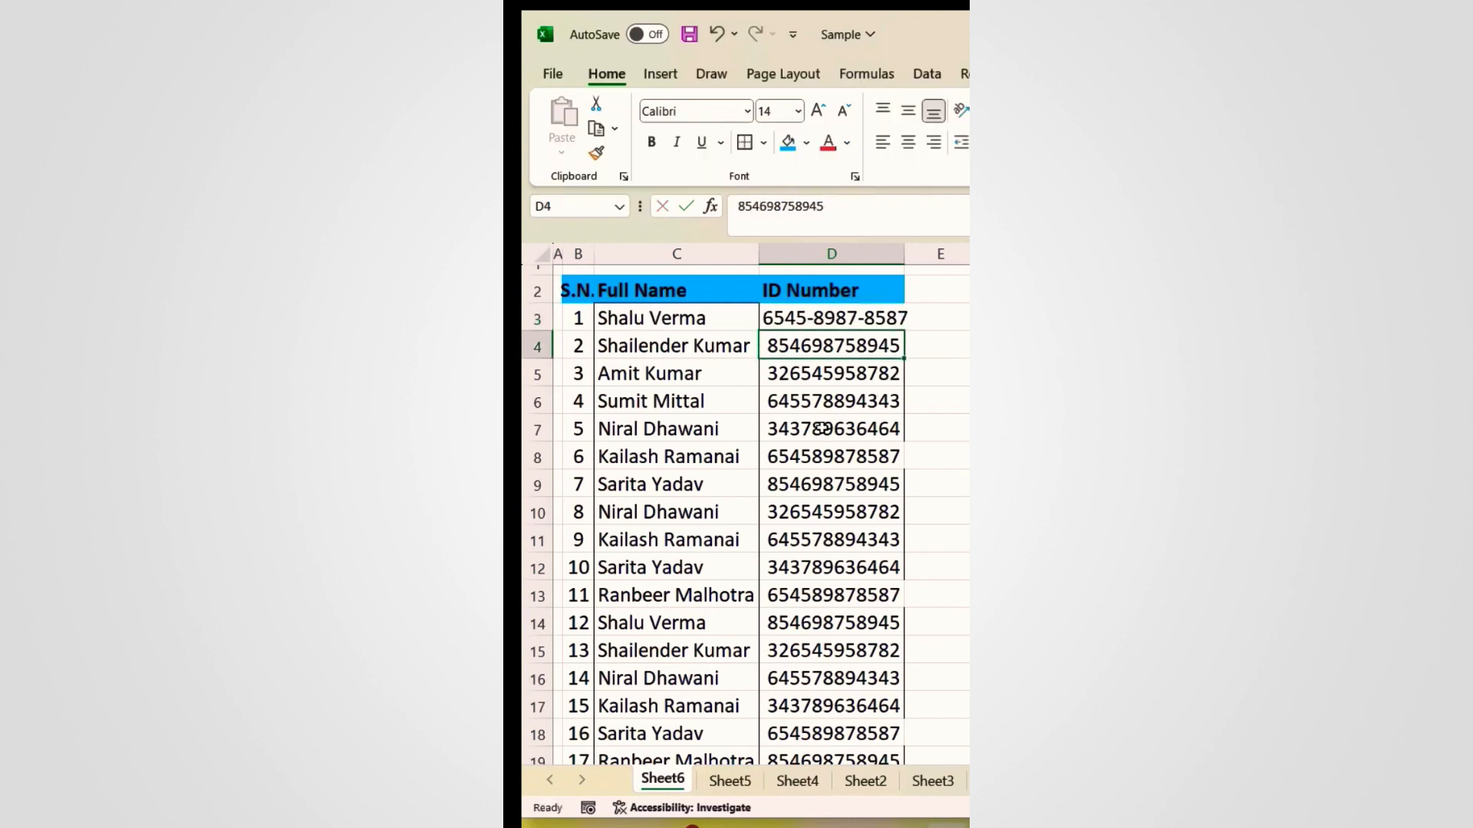
pyautogui.hotkey('ctrl', 'z')
pyautogui.hotkey('ctrl', 'z')
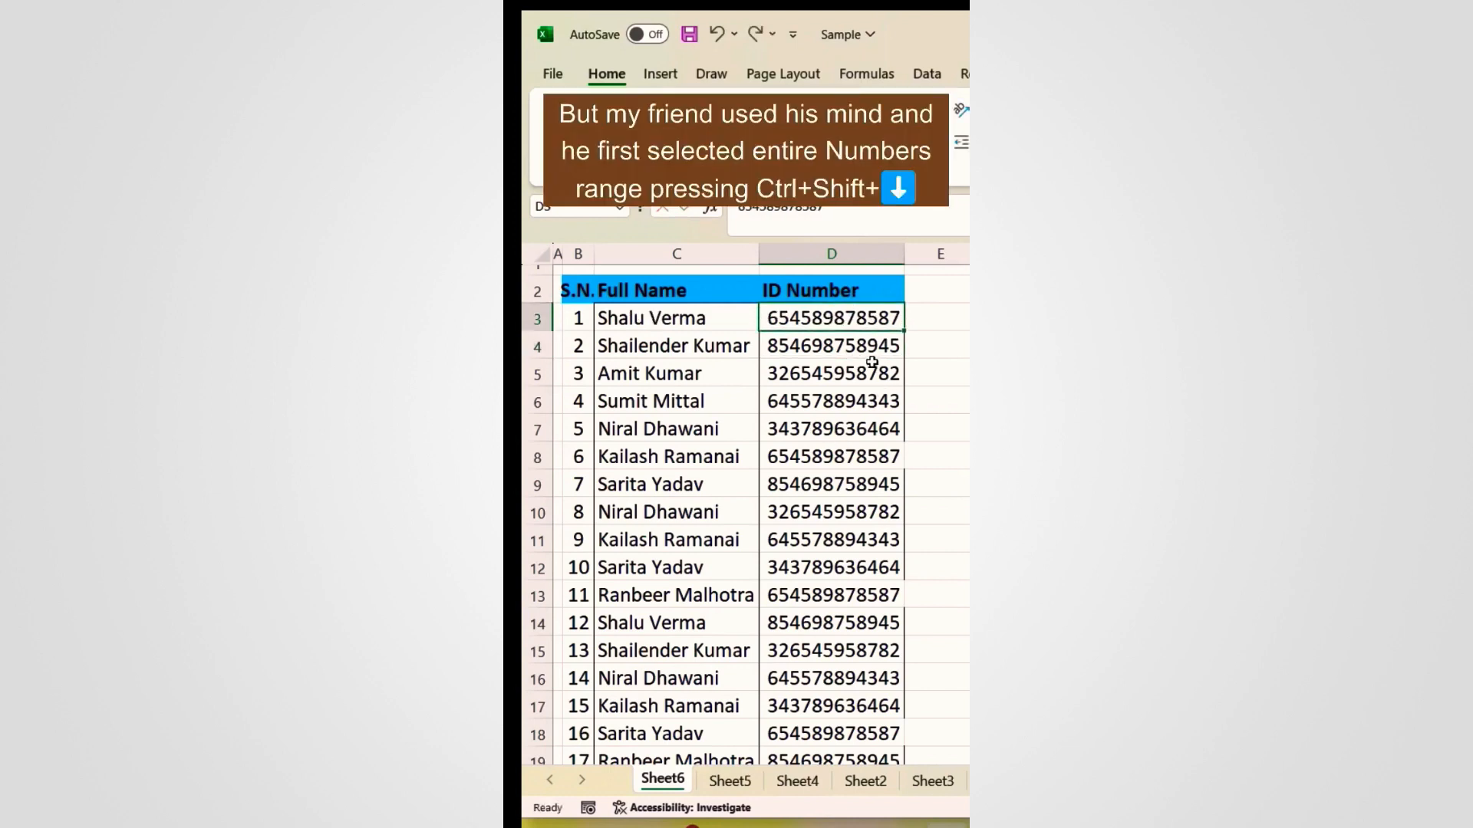
# Step: Select the whole ID Number column and open Format Cells with Ctrl+1
pyautogui.click(864, 316)
pyautogui.hotkey('ctrl', 'shift', 'Down')
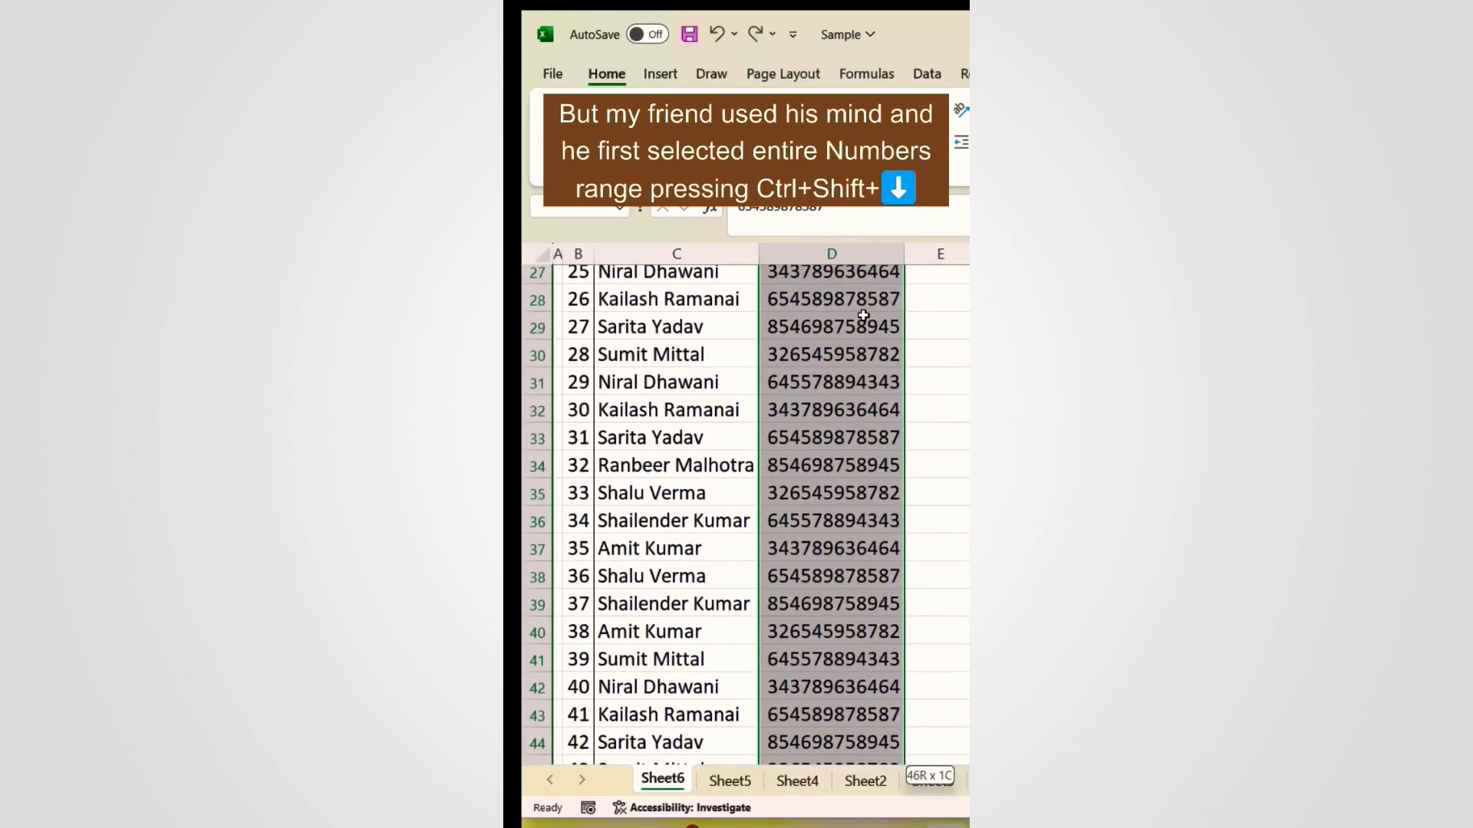
pyautogui.hotkey('ctrl', 'BackSpace')
pyautogui.hotkey('ctrl', '1')
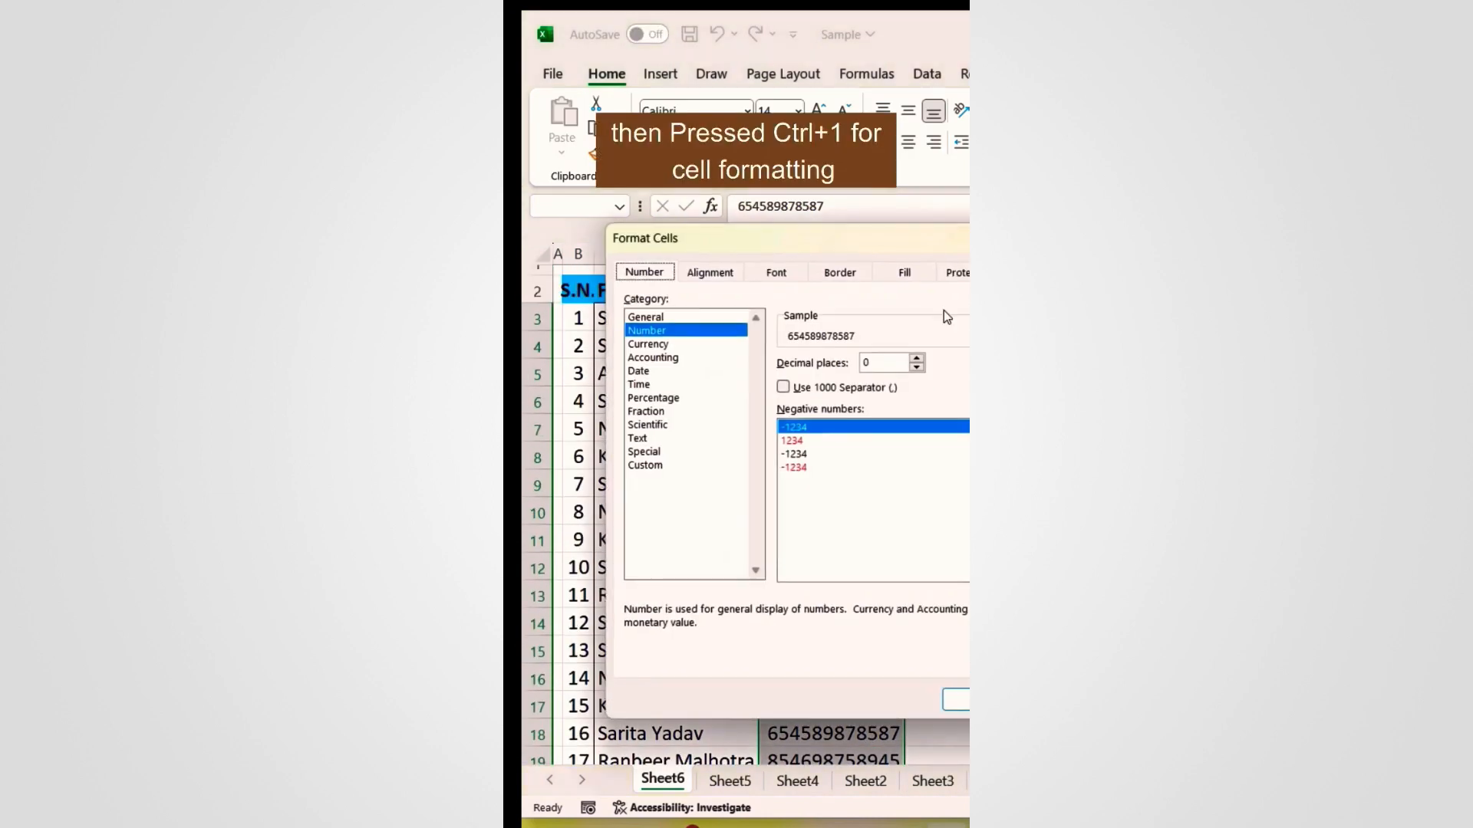
pyautogui.moveTo(962, 253); pyautogui.dragTo(918, 268)
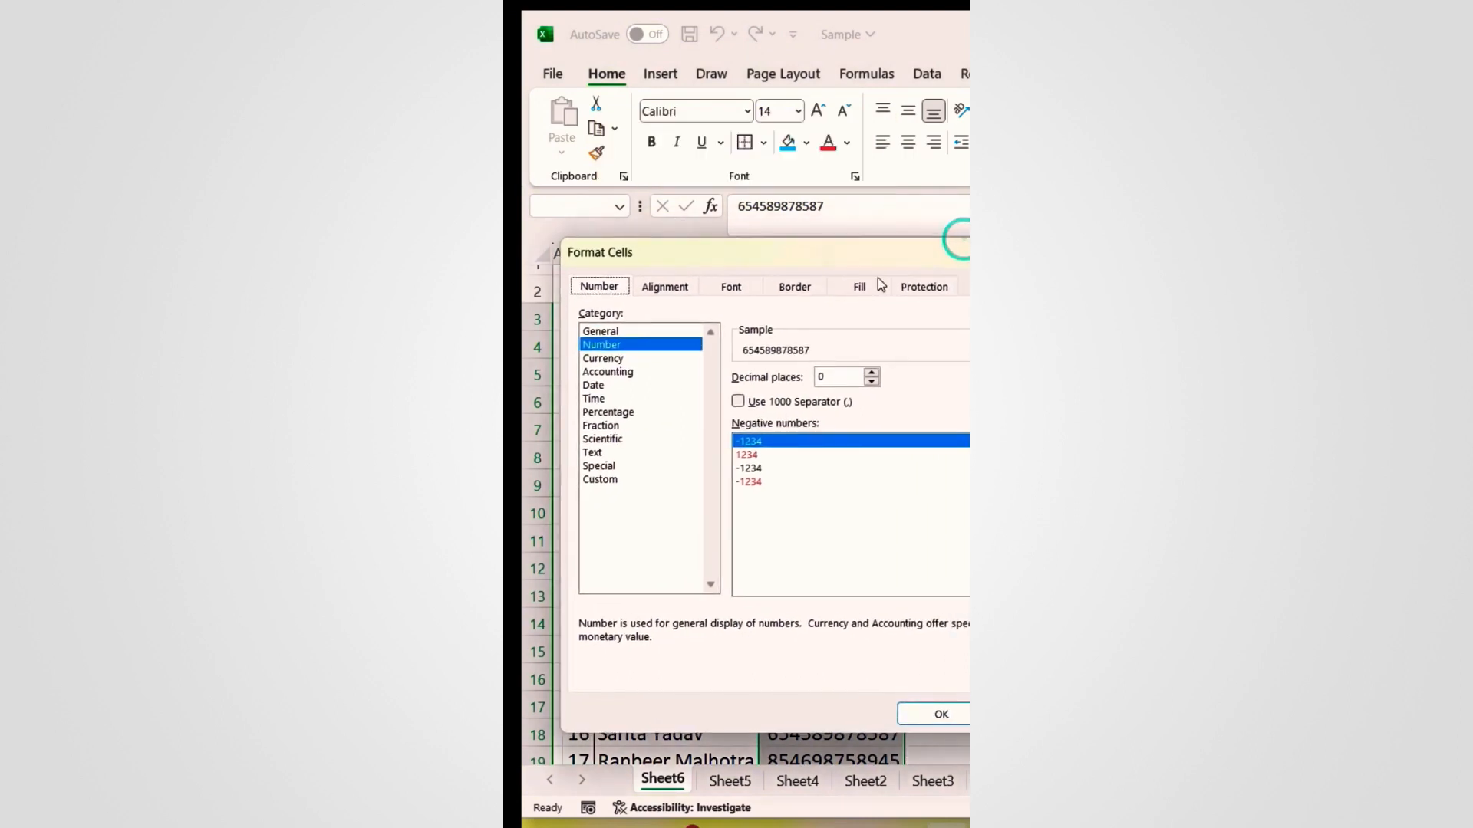
pyautogui.click(620, 482)
pyautogui.click(841, 390)
pyautogui.press('BackSpace')
pyautogui.write('0000-0000')
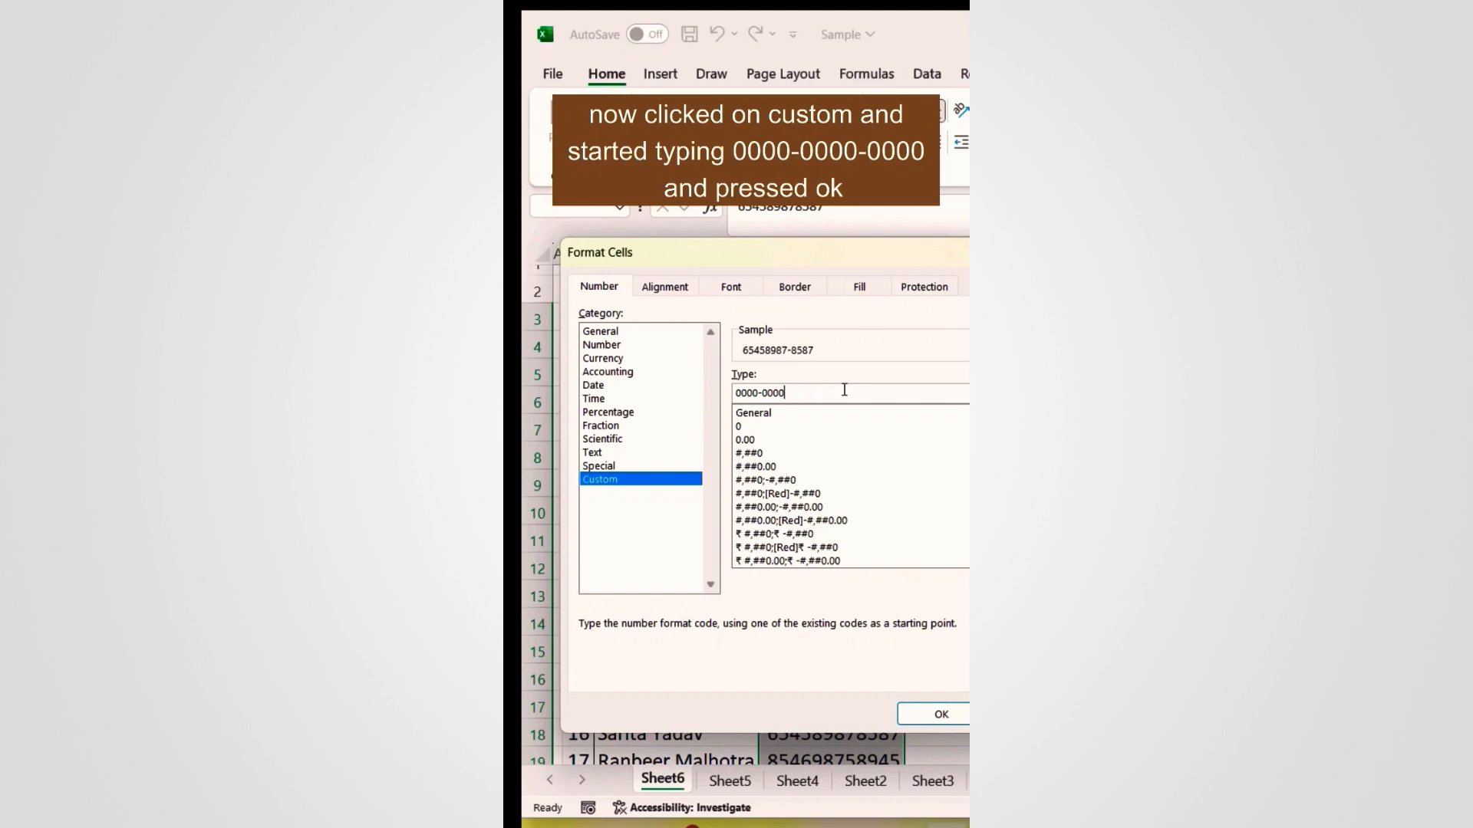
pyautogui.write('-0000')
pyautogui.click(941, 714)
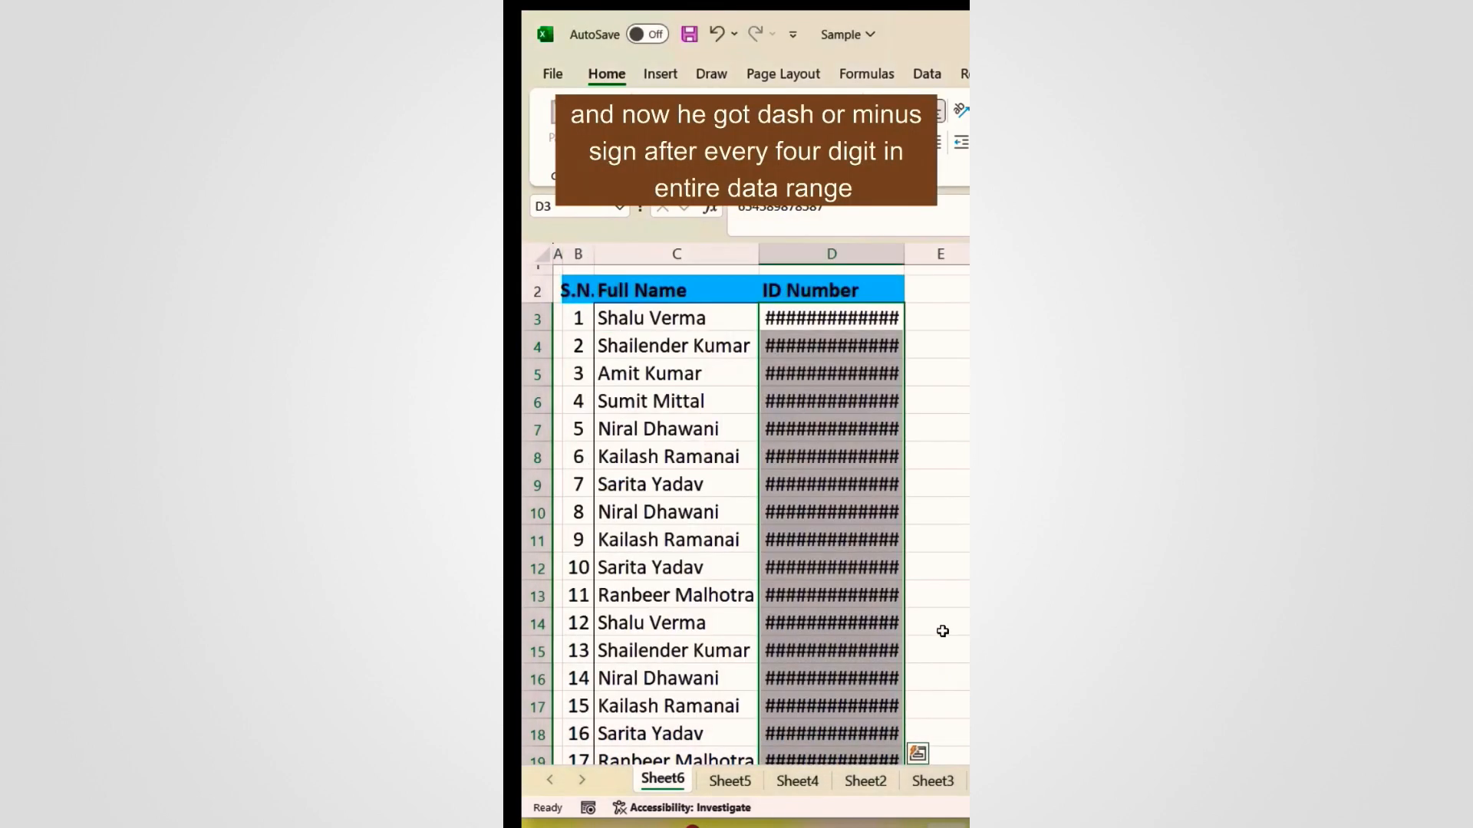
# Step: AutoFit the ID Number column width so the dashed IDs replace the #### marks
pyautogui.doubleClick(900, 248)
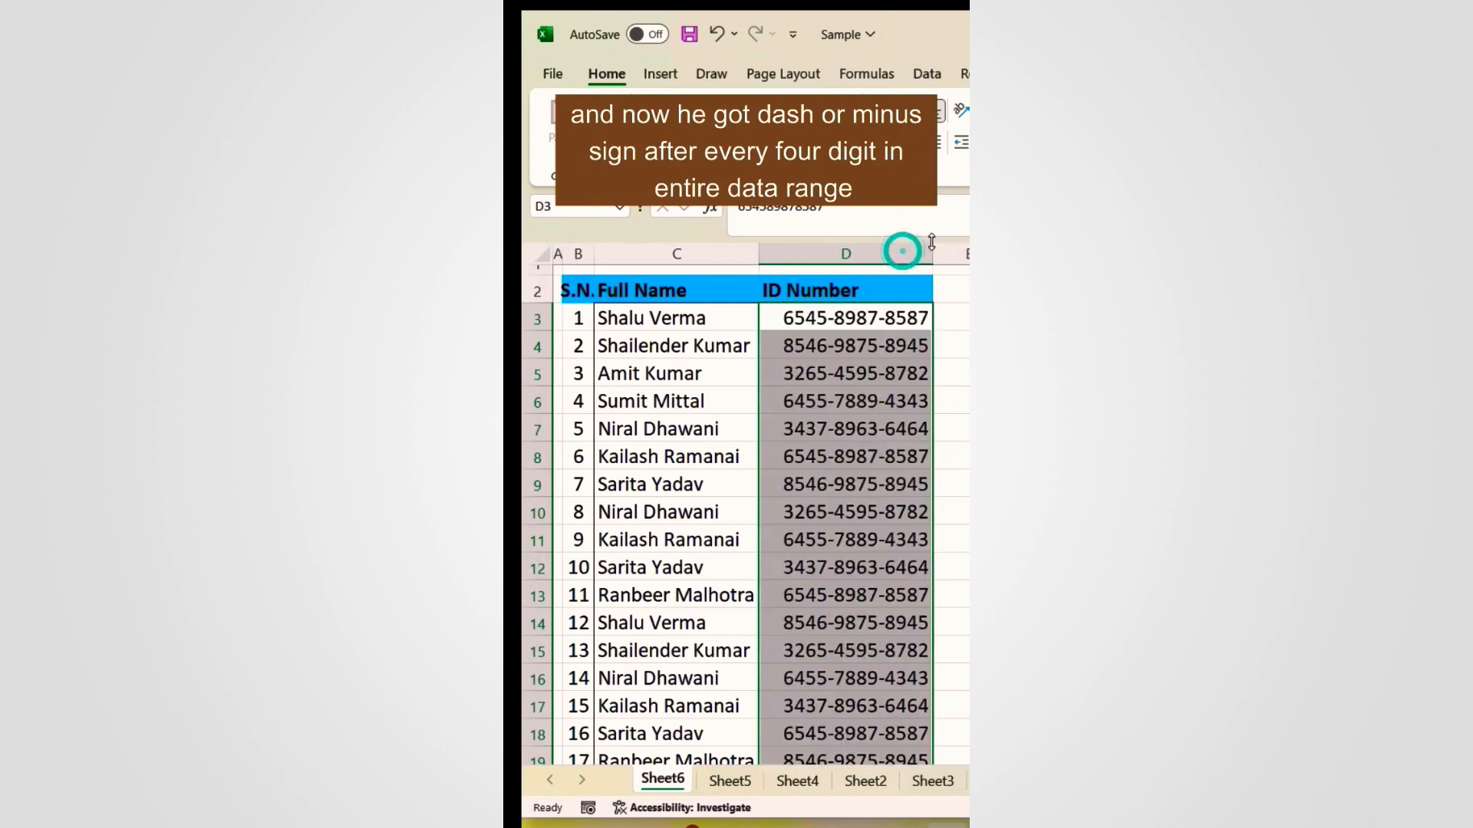
pyautogui.click(886, 383)
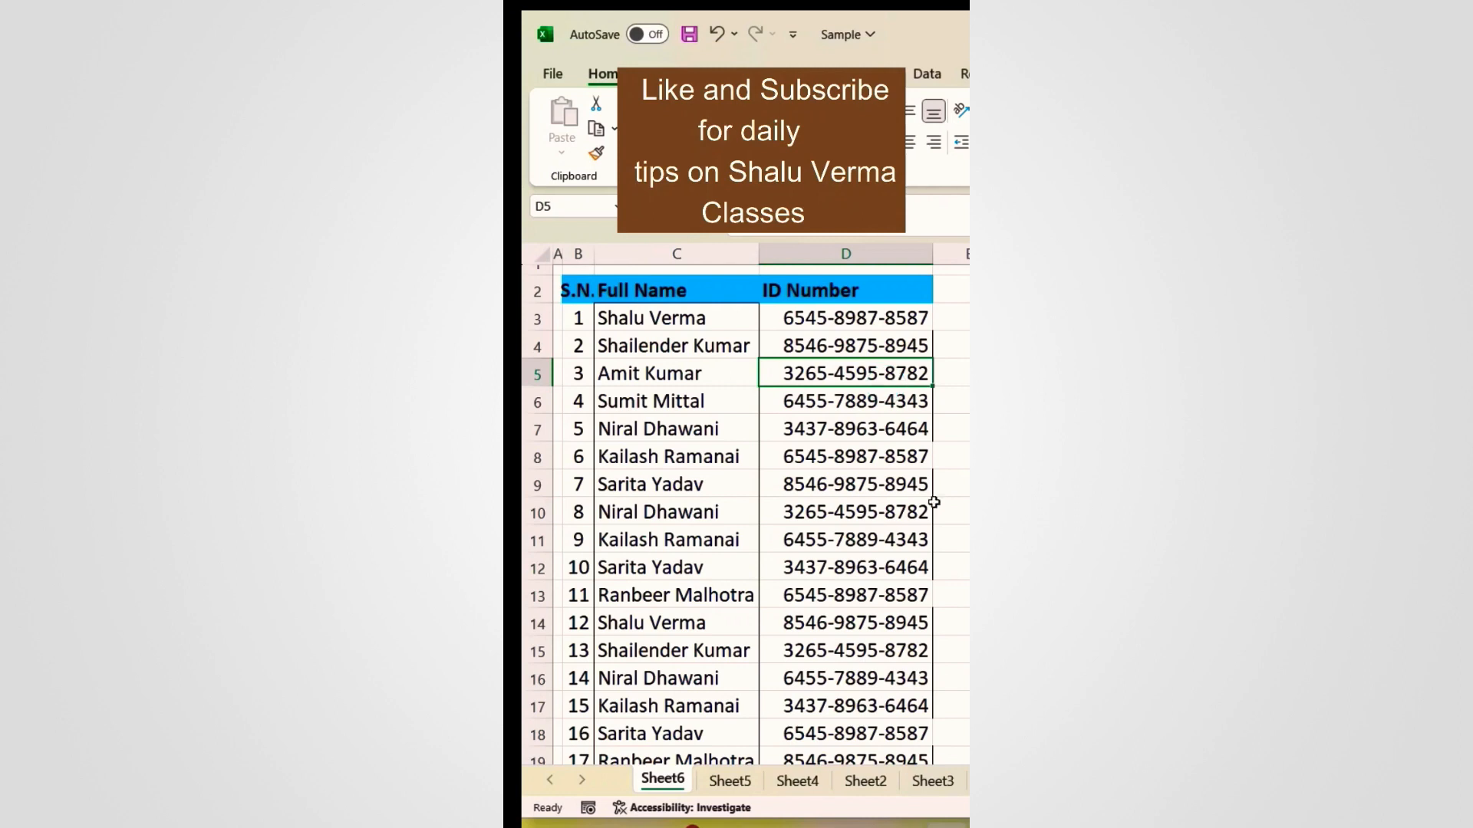
pyautogui.scroll(-2, 876, 481)
pyautogui.scroll(2, 876, 479)
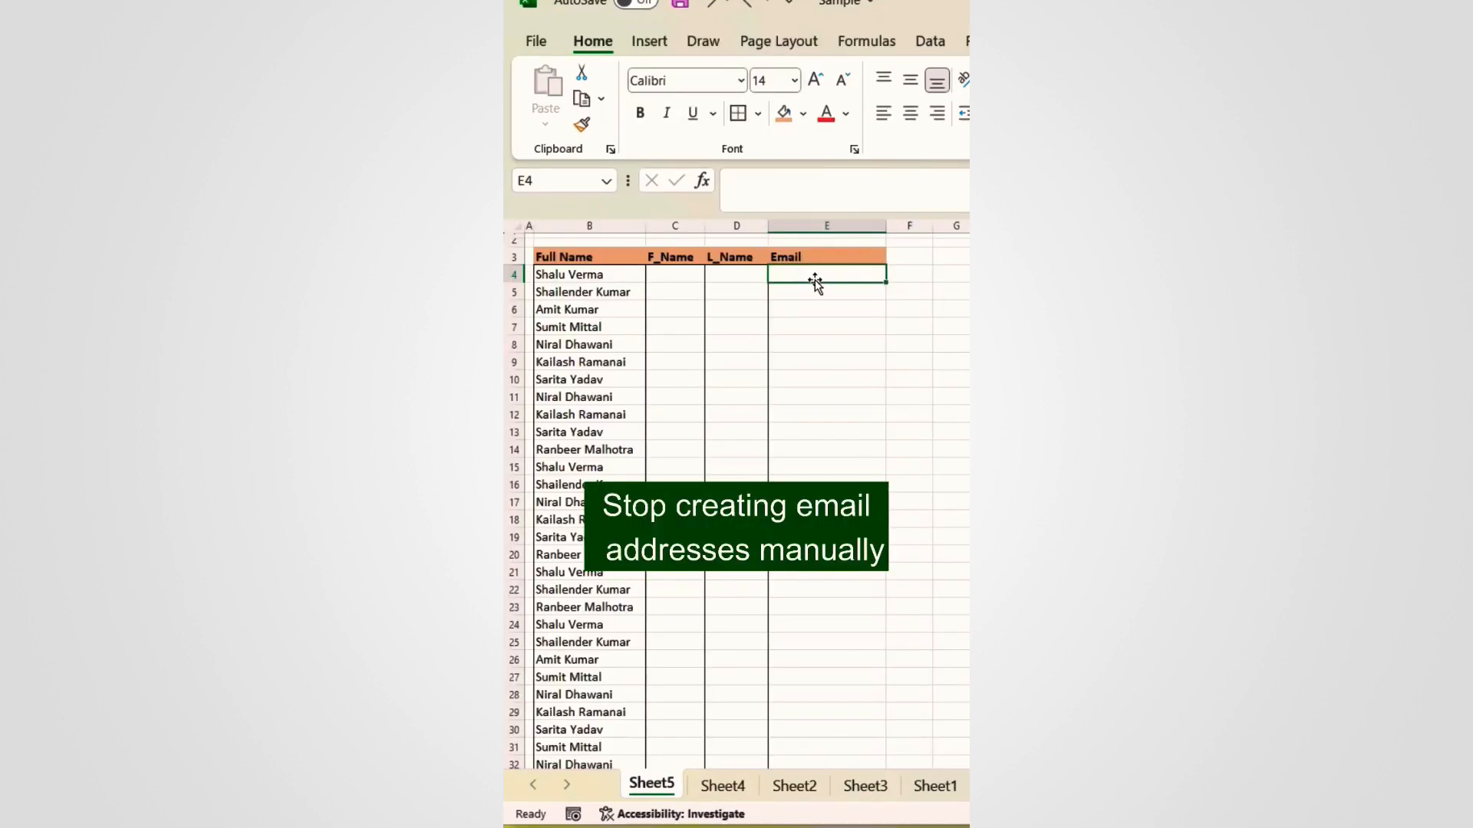
# Step: Start typing the first email address in the Email cell, then cancel it with Esc
pyautogui.click(816, 280)
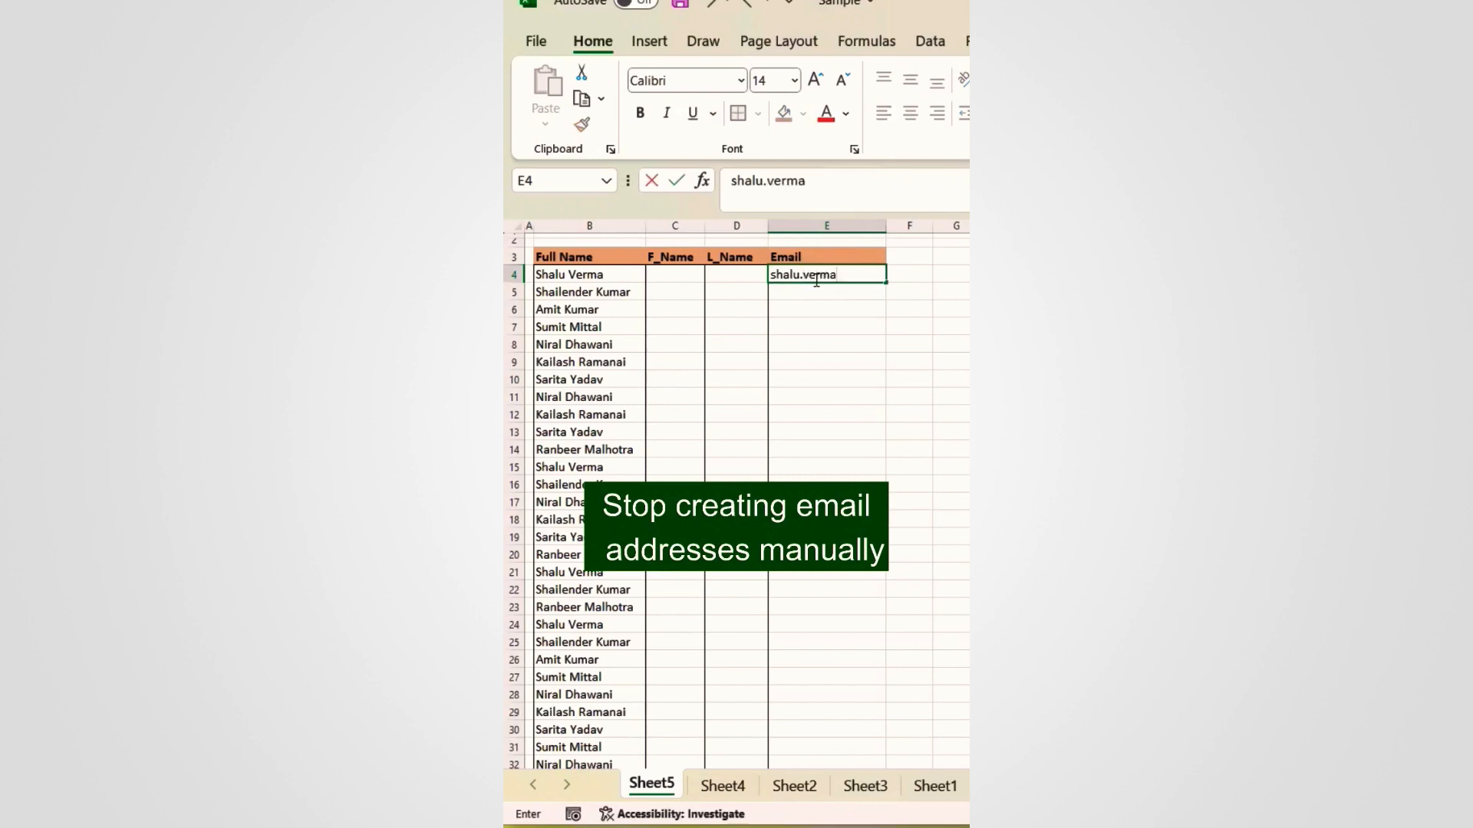
pyautogui.press('Escape')
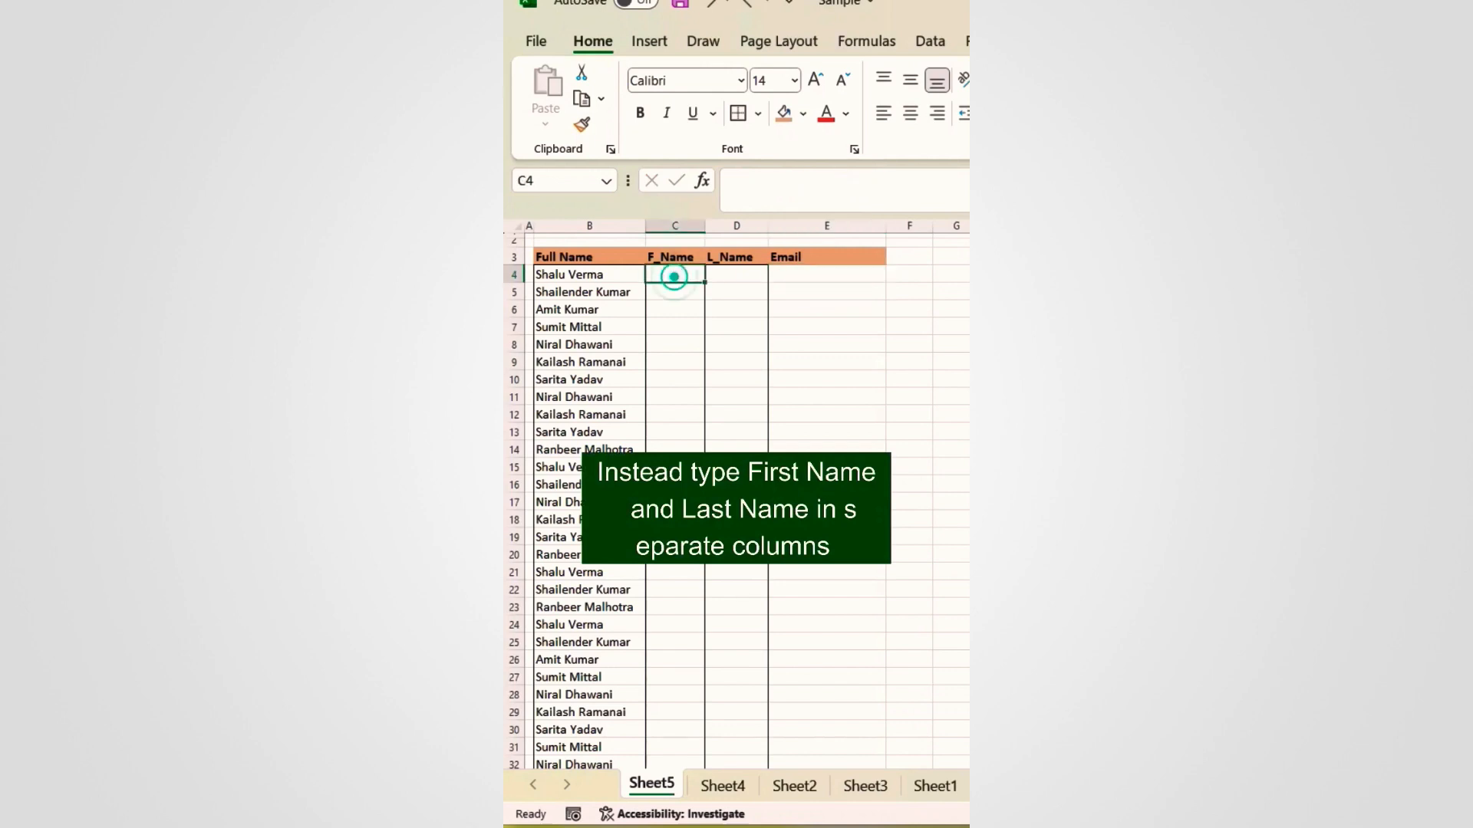
# Step: Enter the first row's lowercase first and last name, then Flash Fill both columns with Ctrl+E
pyautogui.press('Tab')
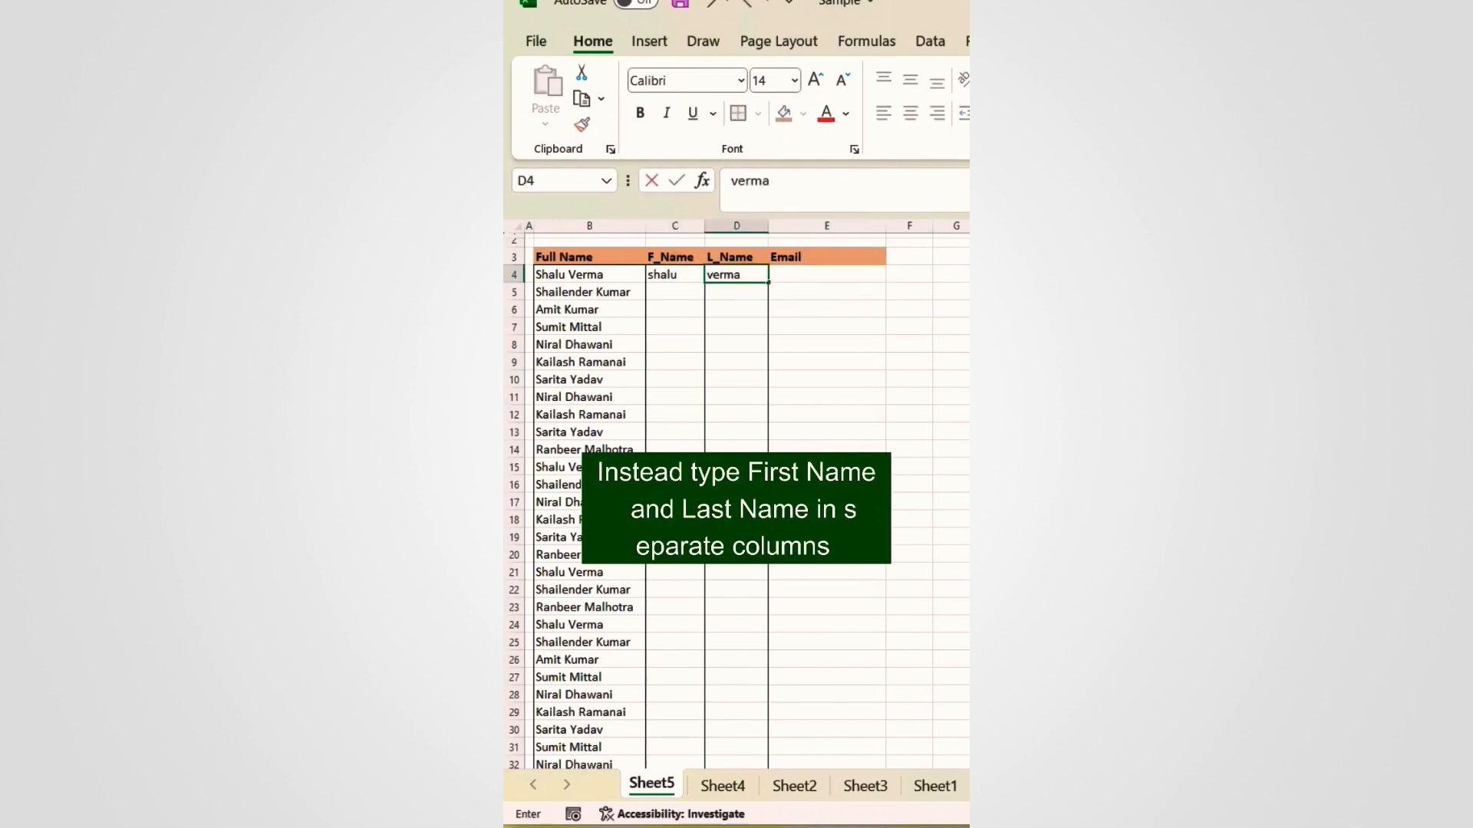
pyautogui.press('Return')
pyautogui.hotkey('ctrl', 'e')
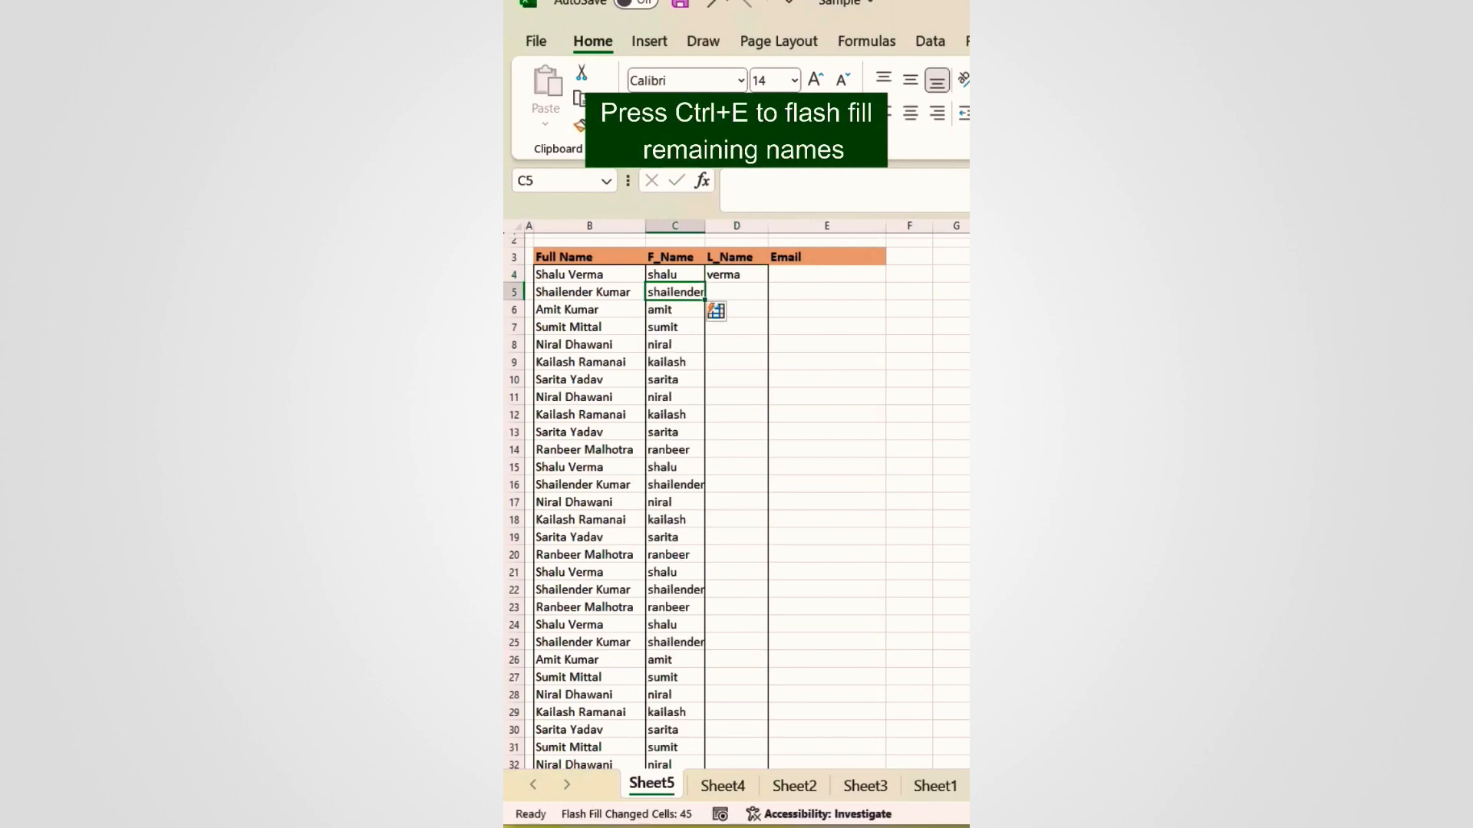
pyautogui.press('Tab')
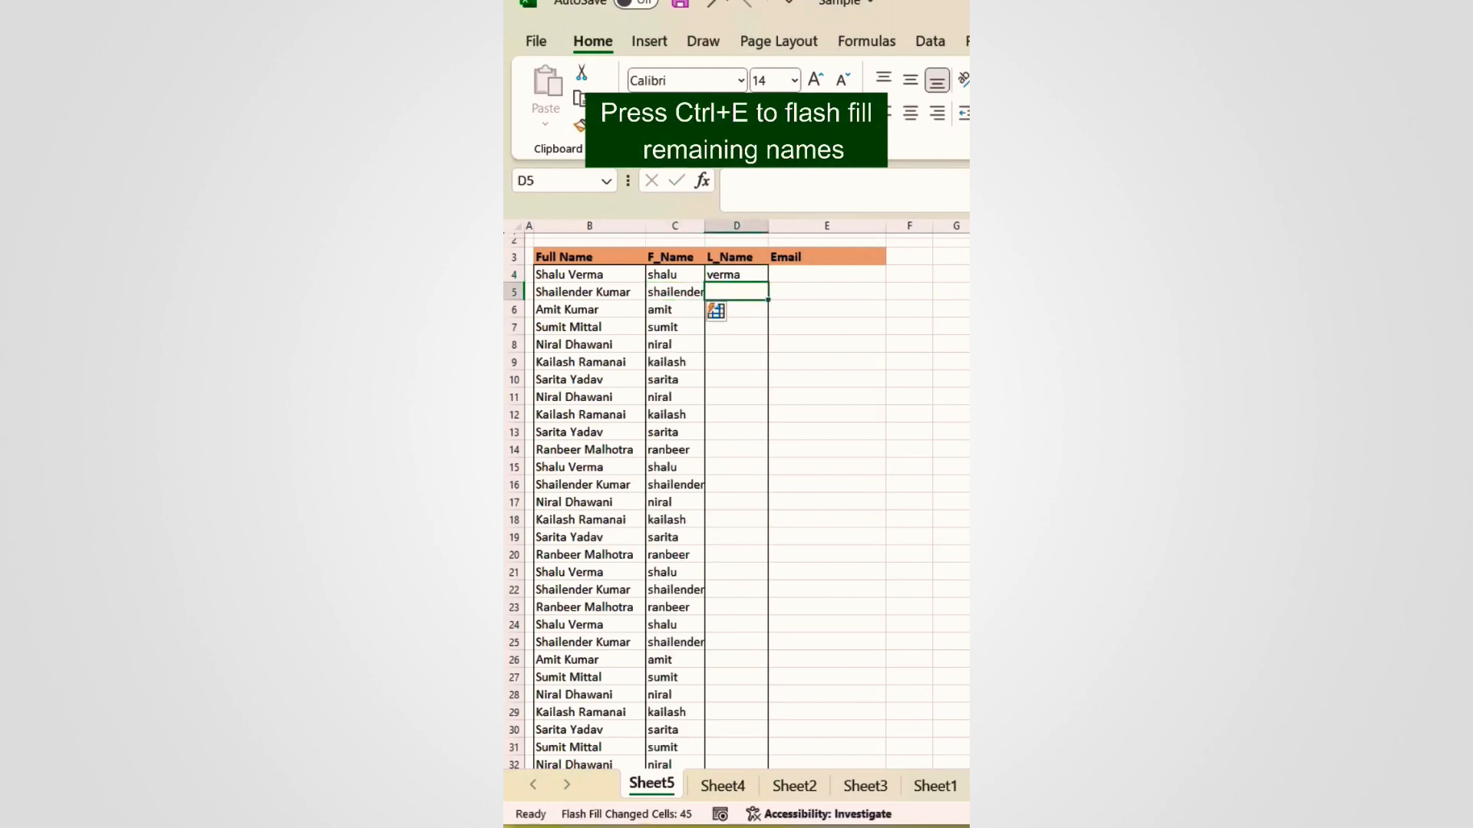
pyautogui.hotkey('ctrl', 'e')
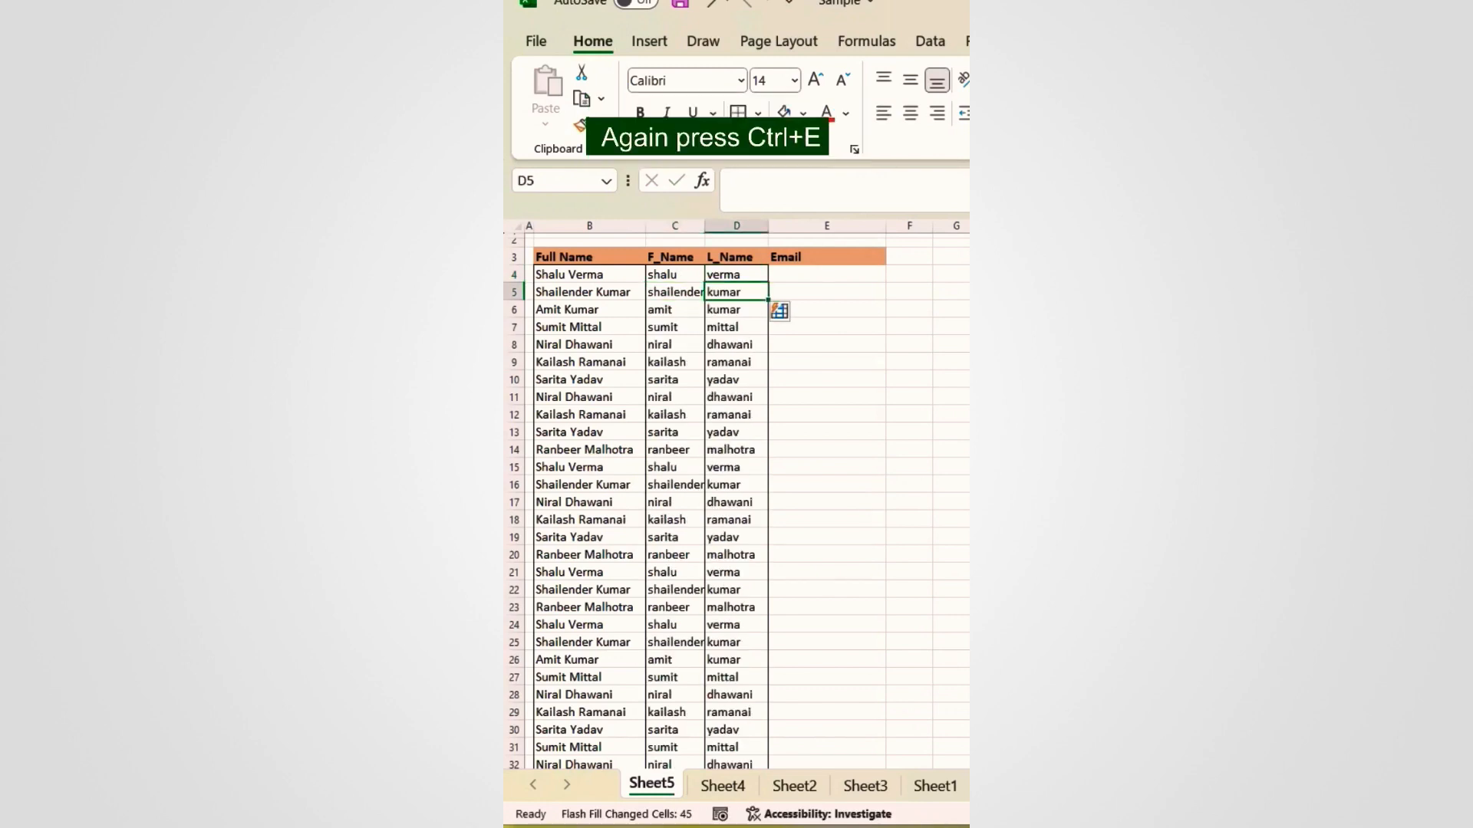
pyautogui.click(796, 270)
pyautogui.write('=')
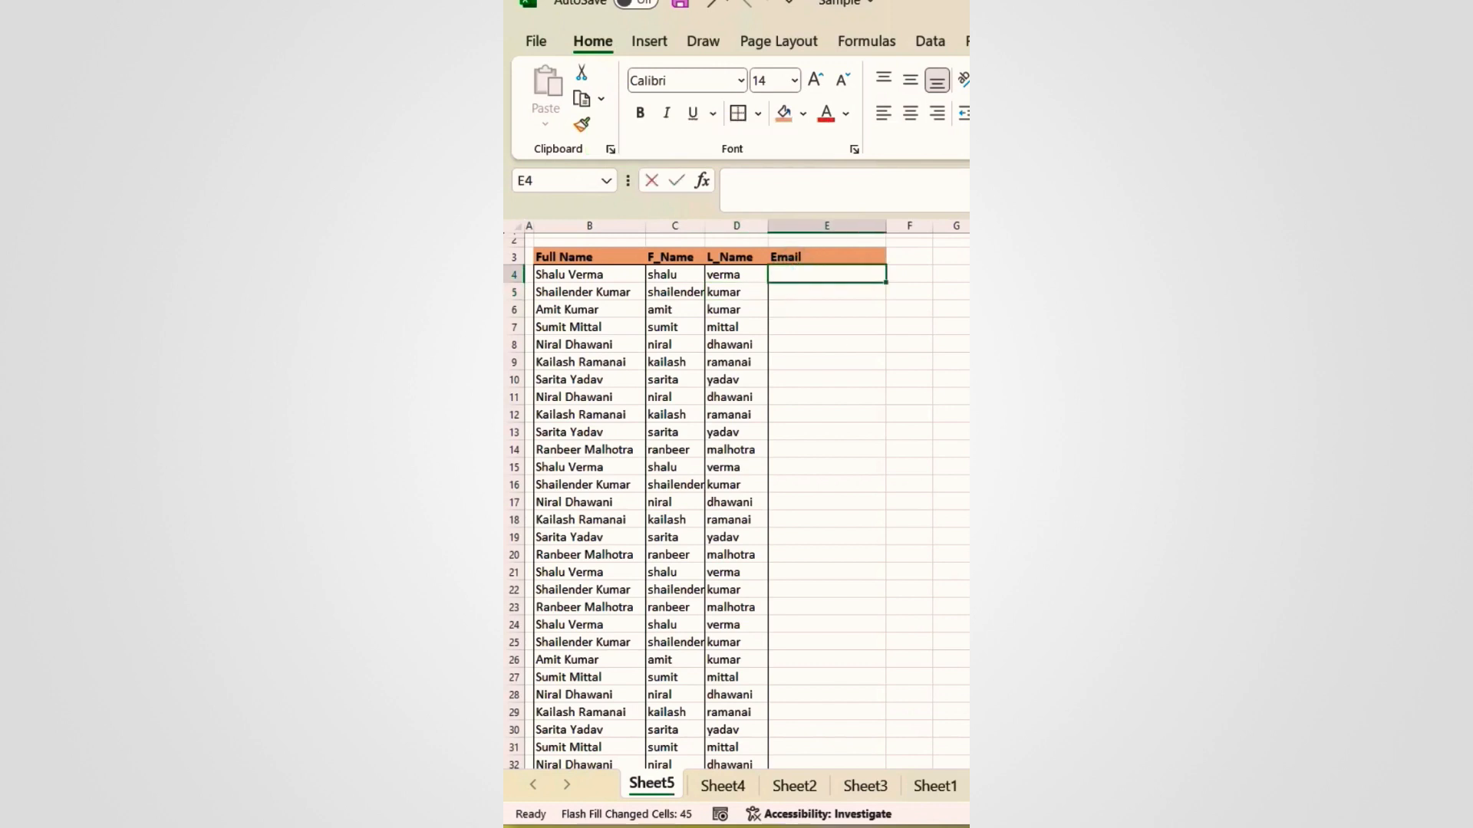
pyautogui.click(662, 276)
pyautogui.write('&"."&')
pyautogui.click(732, 275)
pyautogui.write('&')
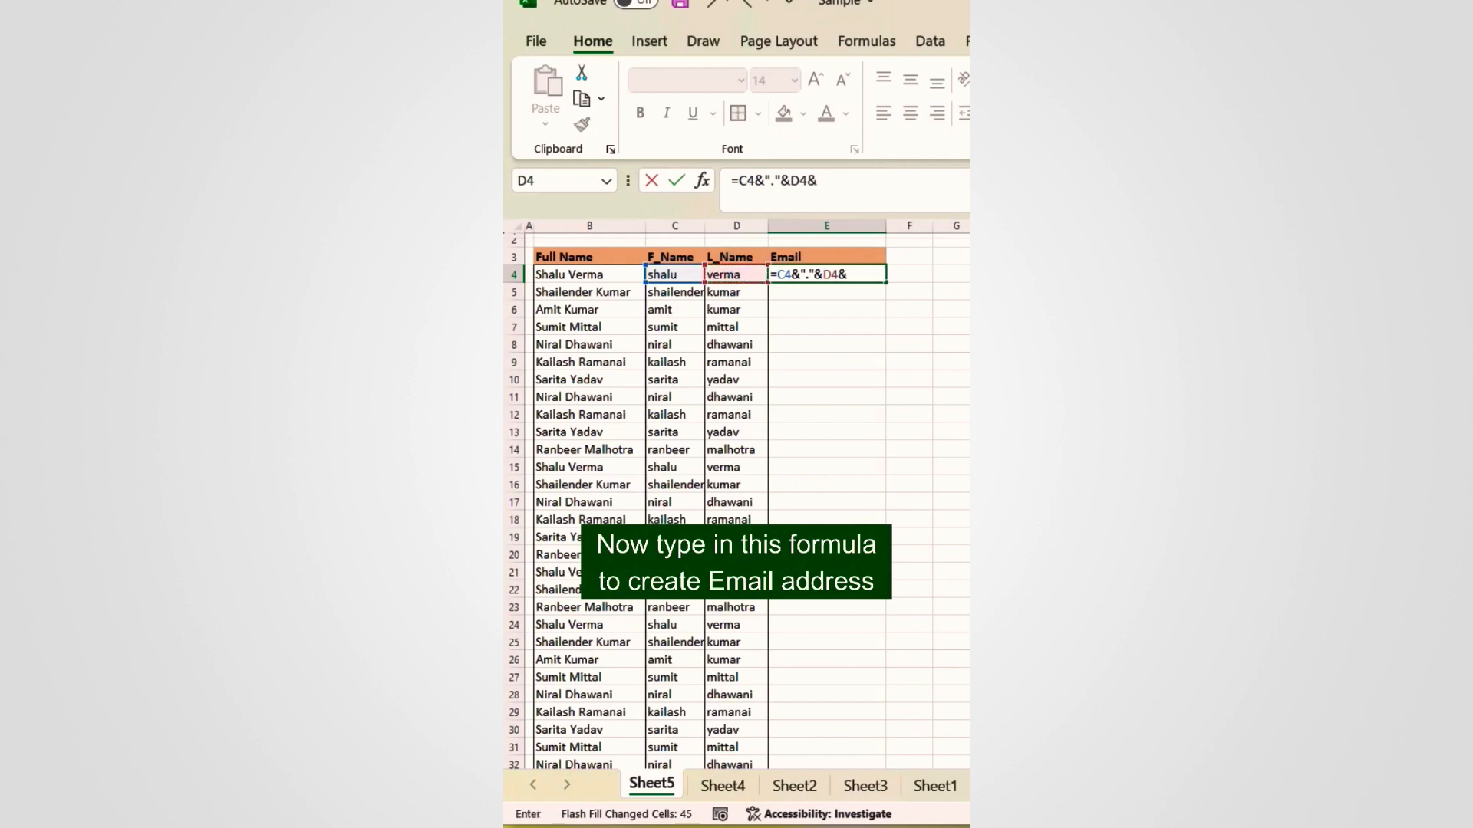
pyautogui.write('"@sample.com')
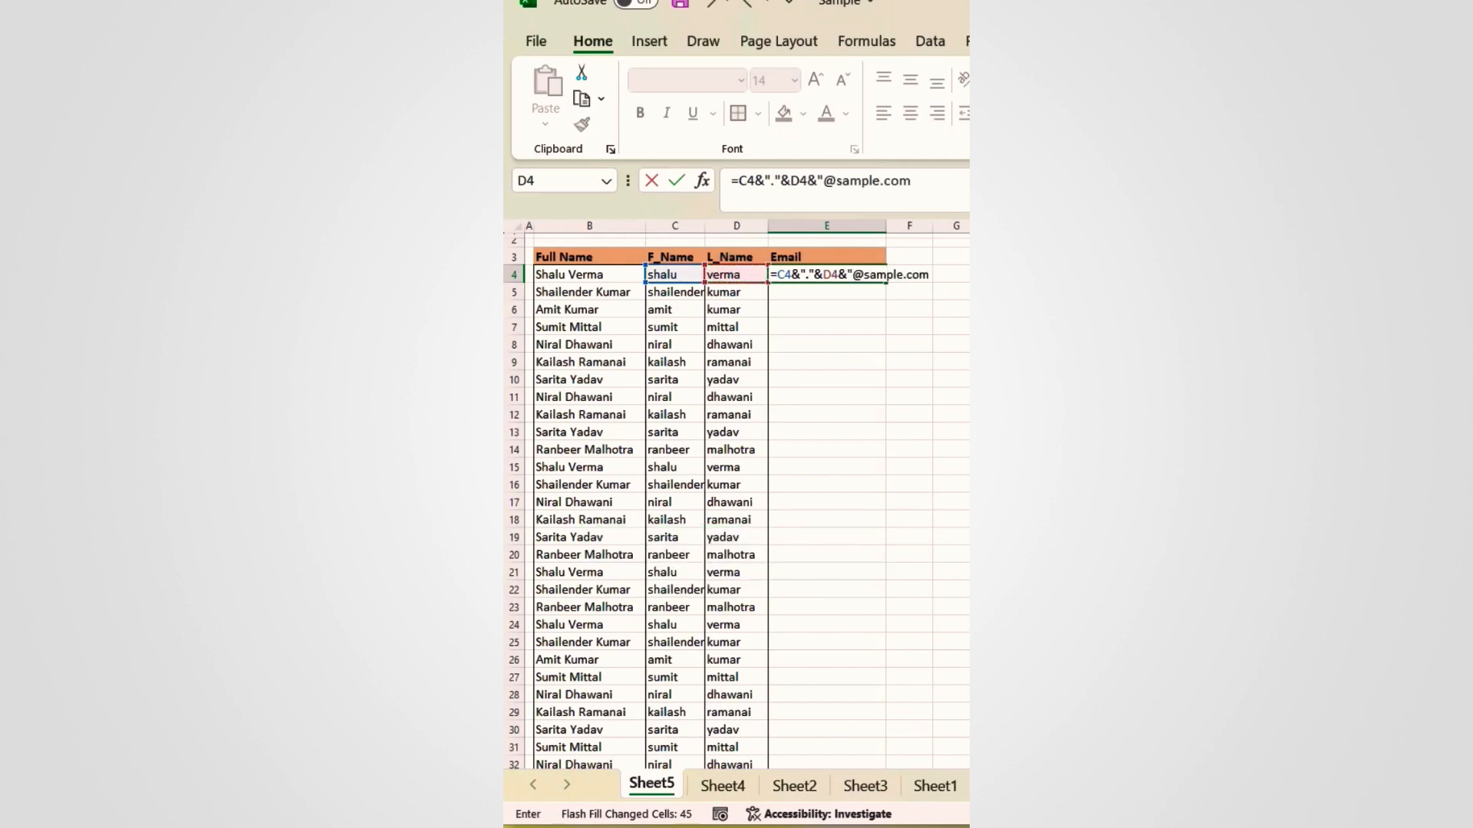
pyautogui.press('Return')
# Step: Widen column E, copy the e-mail formula down to row 32, and enter the label Good
pyautogui.moveTo(887, 230); pyautogui.dragTo(911, 228)
pyautogui.click(861, 276)
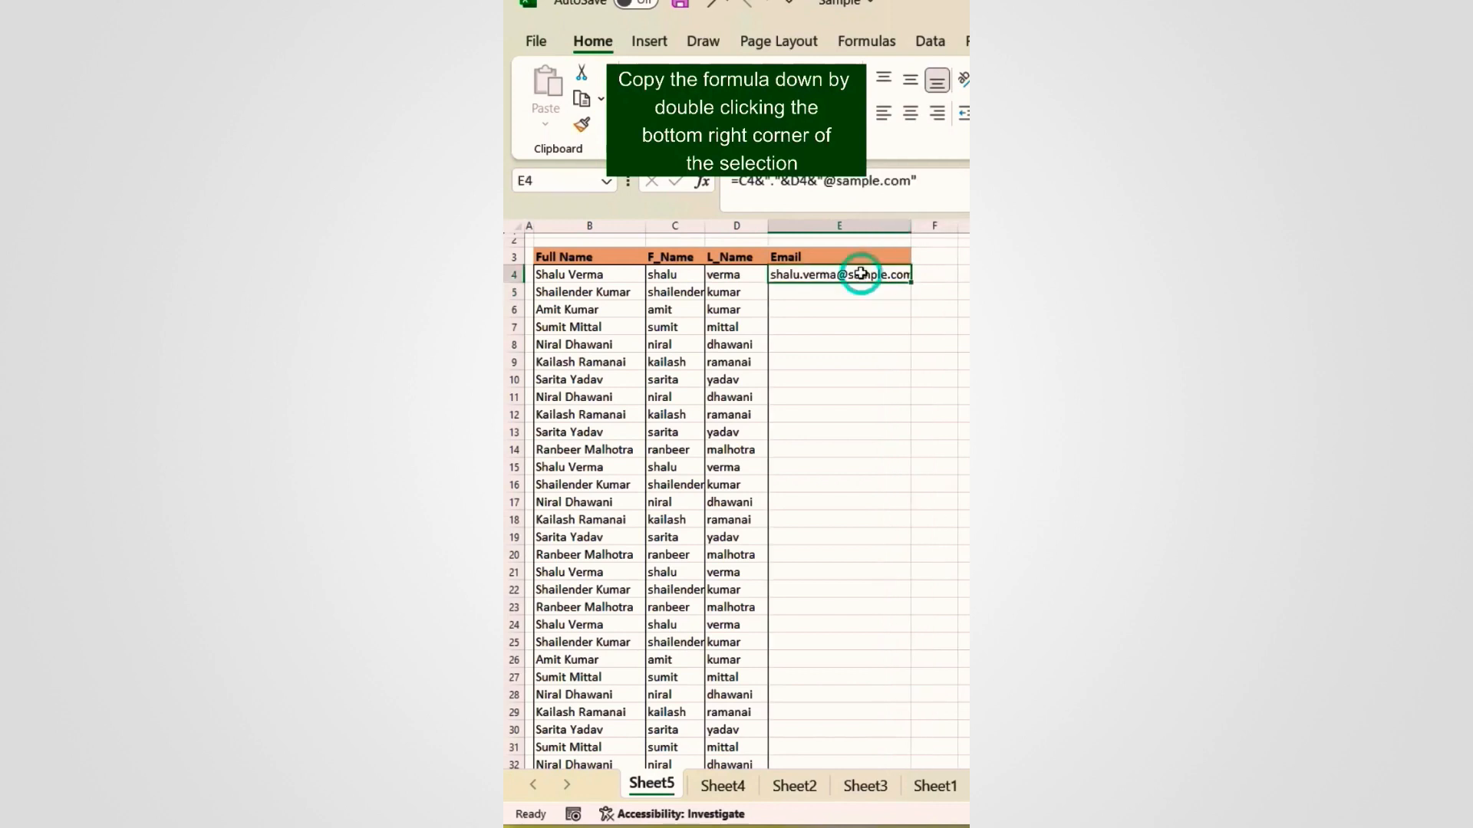
pyautogui.doubleClick(910, 283)
pyautogui.click(850, 310)
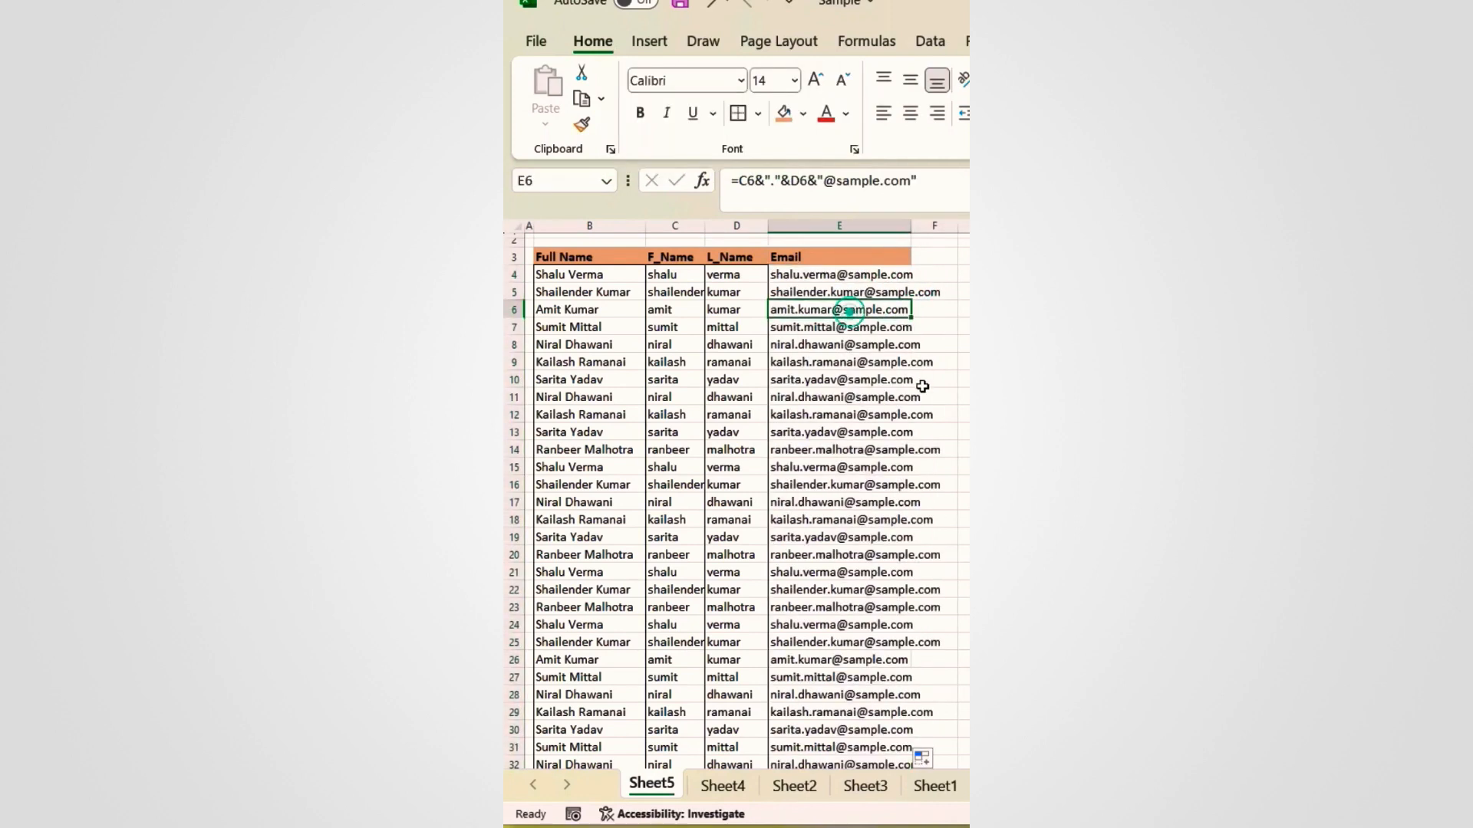
pyautogui.scroll(-5, 836, 475)
pyautogui.scroll(5, 831, 474)
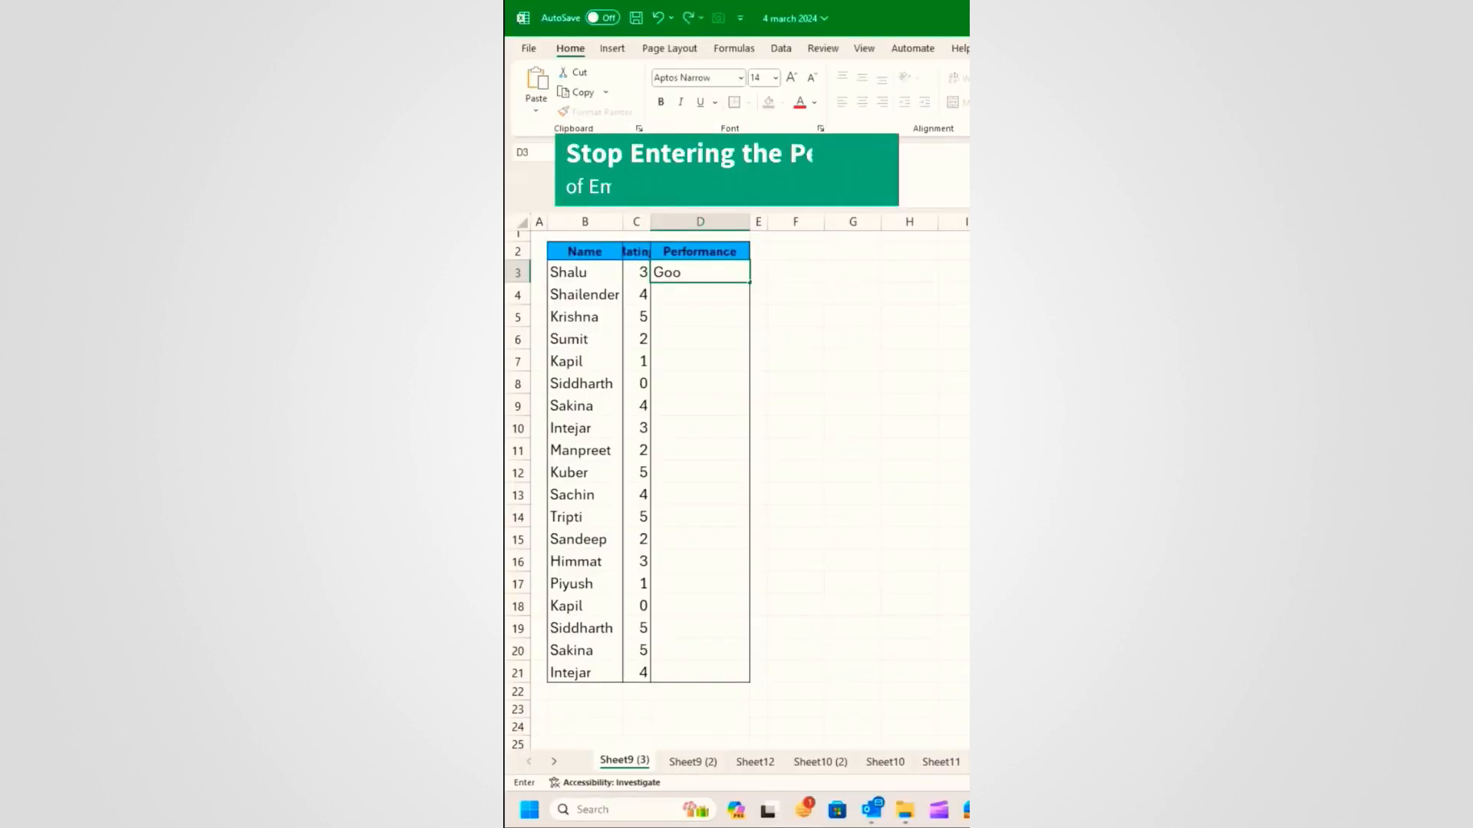
pyautogui.write('d')
pyautogui.press('Return')
# Step: Type the labels Very Good and Excellent in D4 and D5
pyautogui.write('Very G')
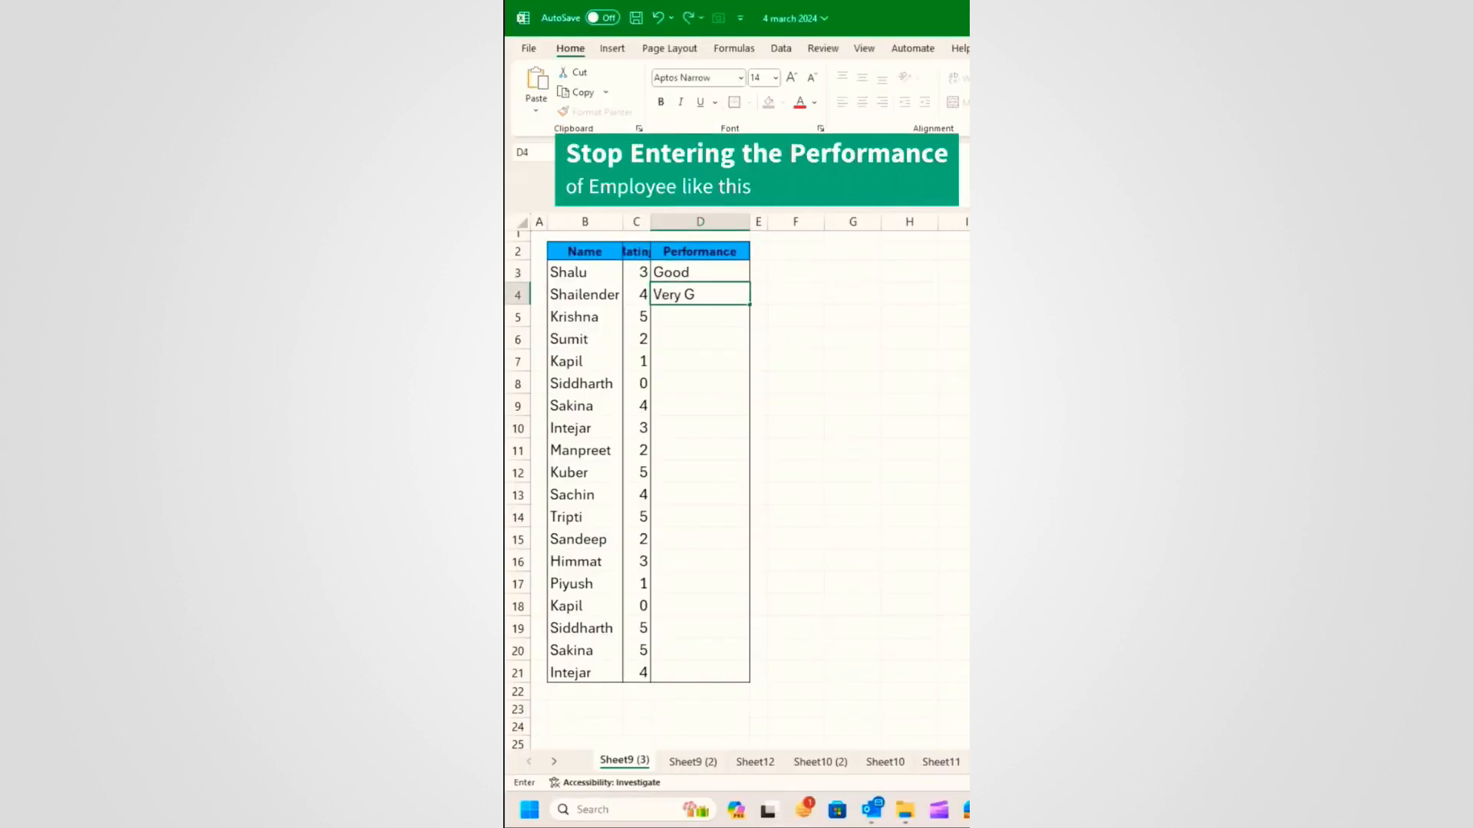
pyautogui.write('ood')
pyautogui.press('Return')
pyautogui.write('Excellent')
pyautogui.press('Return')
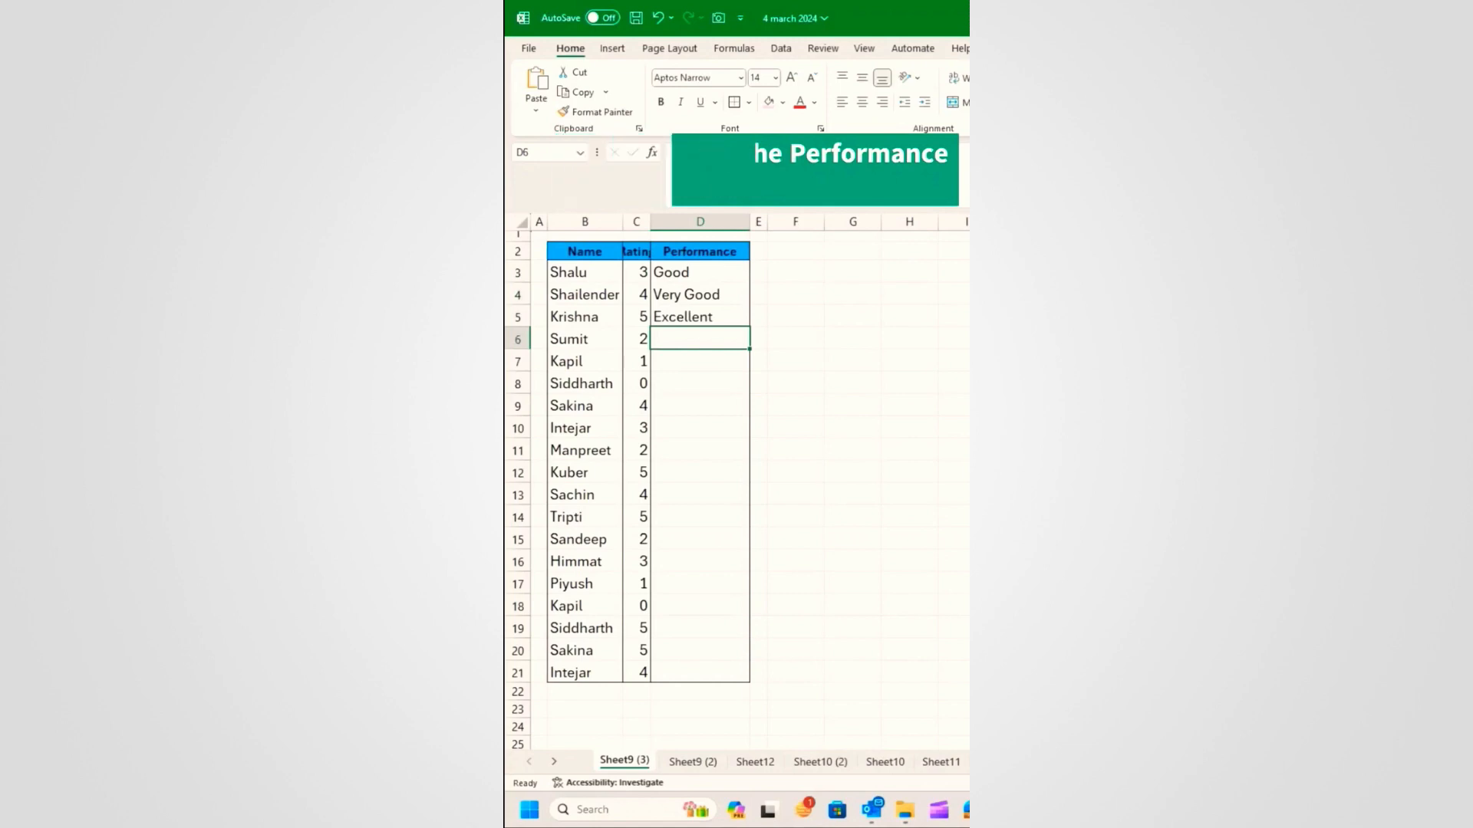
# Step: Undo the typed labels and enter =SWITCH(C3,...) in D3, mapping ratings 0–5 to Bad through Excellent
pyautogui.hotkey('ctrl', 'z')
pyautogui.hotkey('ctrl', 'z')
pyautogui.hotkey('ctrl', 'z')
pyautogui.click(681, 275)
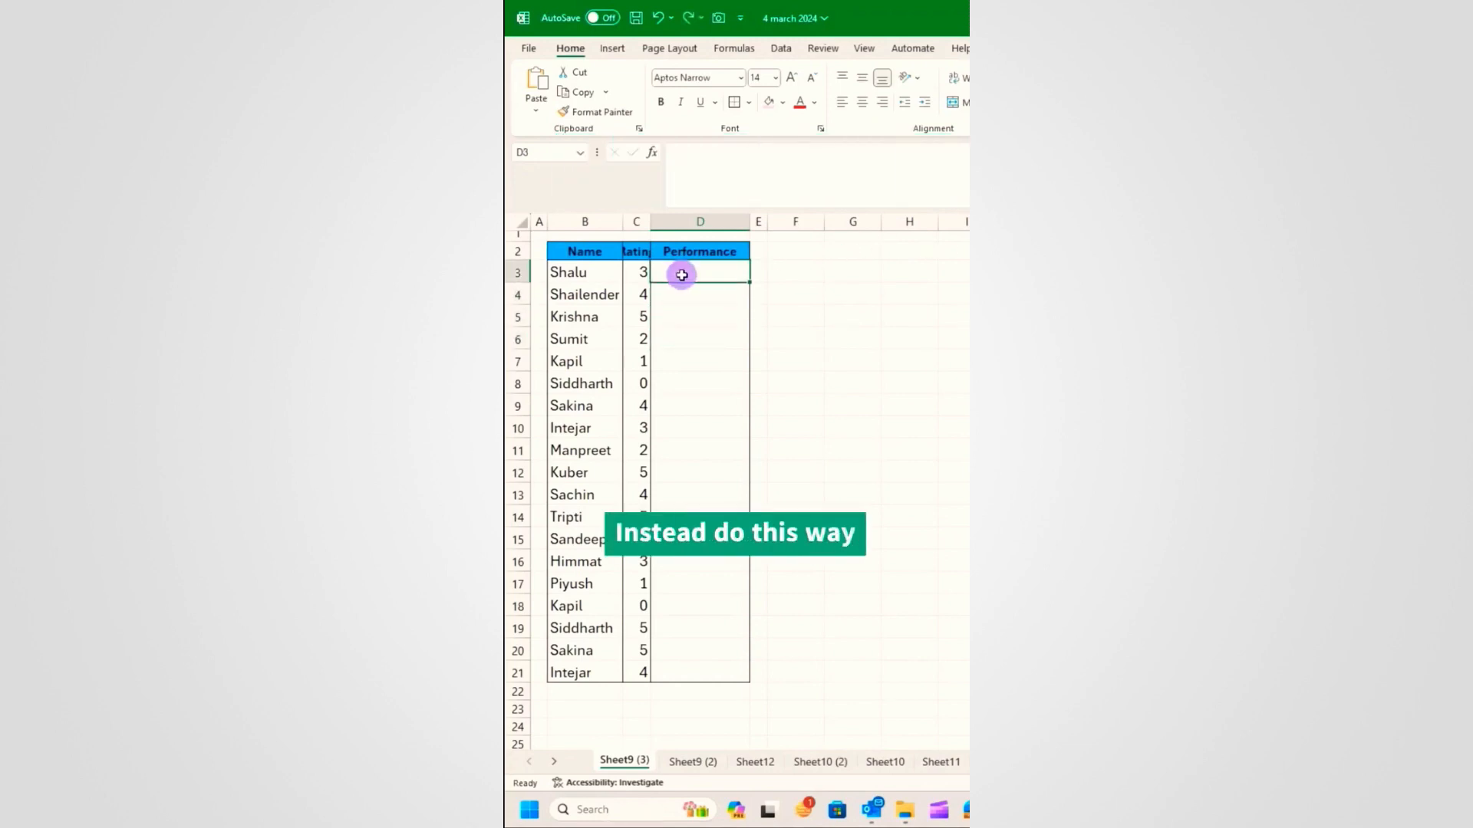
pyautogui.write('=')
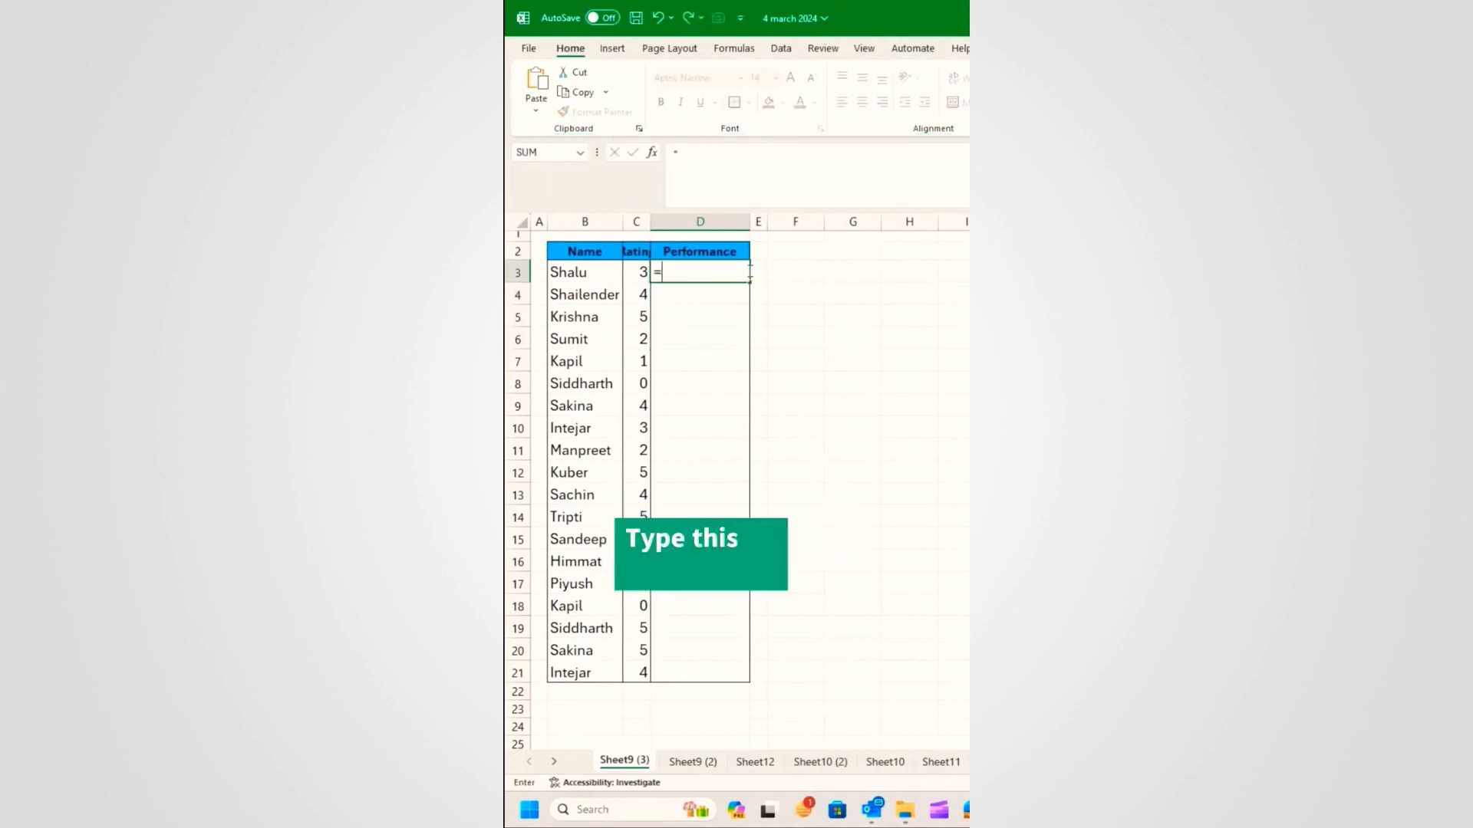
pyautogui.write('switc')
pyautogui.press('Tab')
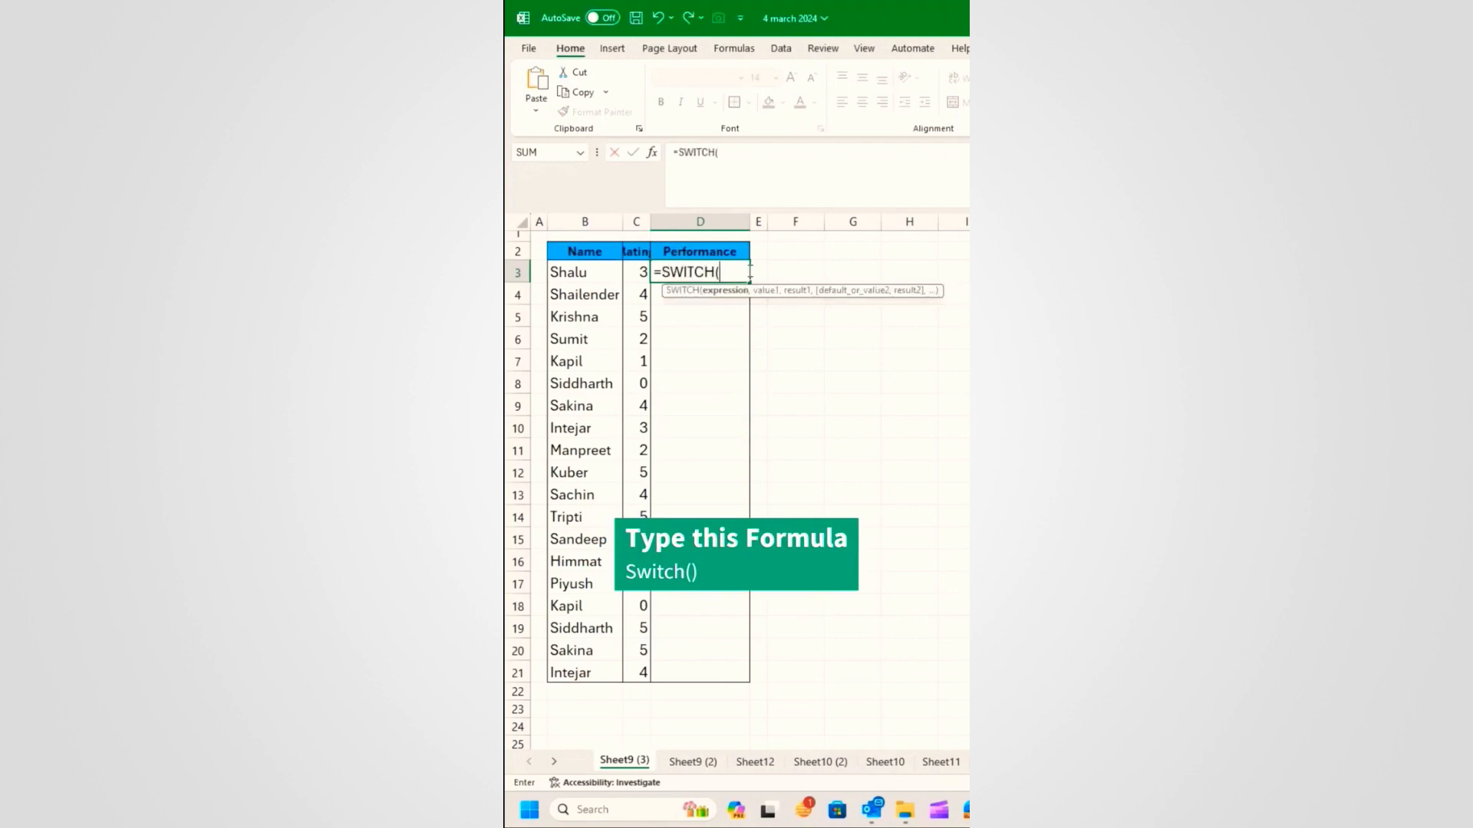
pyautogui.click(636, 273)
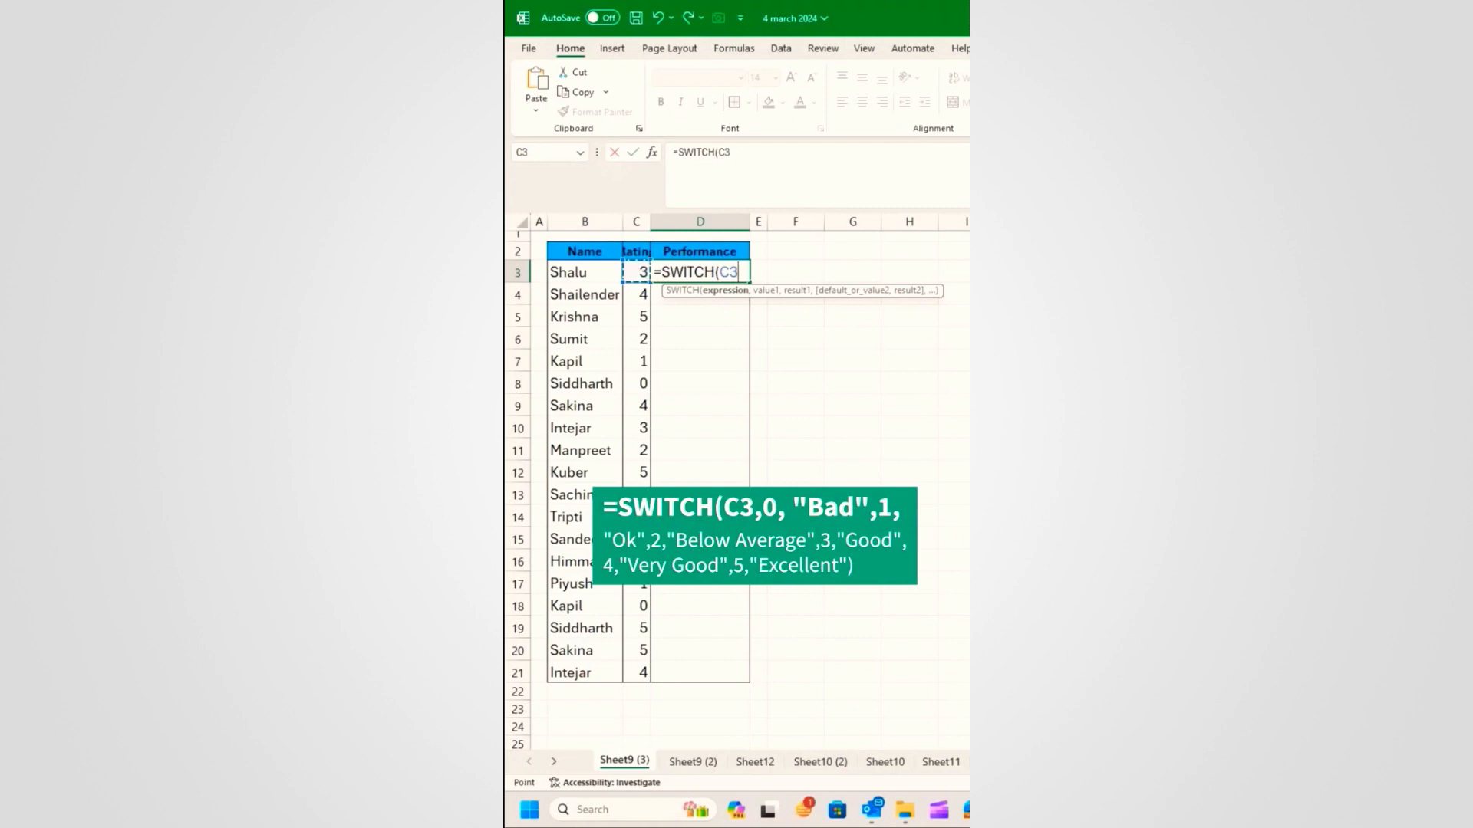
pyautogui.write(',0,"Bad",1,')
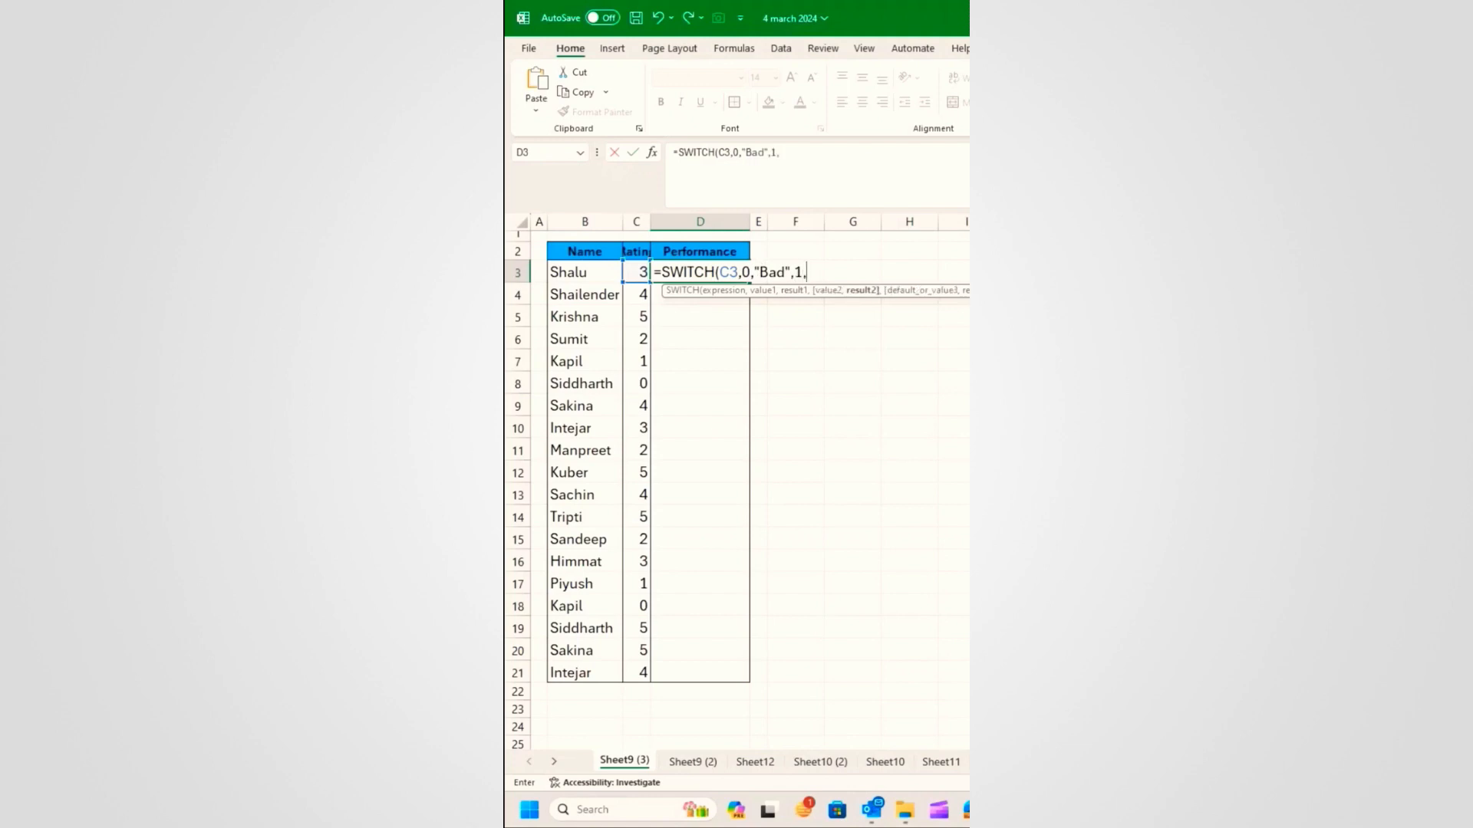
pyautogui.write('"Ok",')
pyautogui.write('2,')
pyautogui.write('"Below Average')
pyautogui.write(',3,"Good",4,"Very Good",')
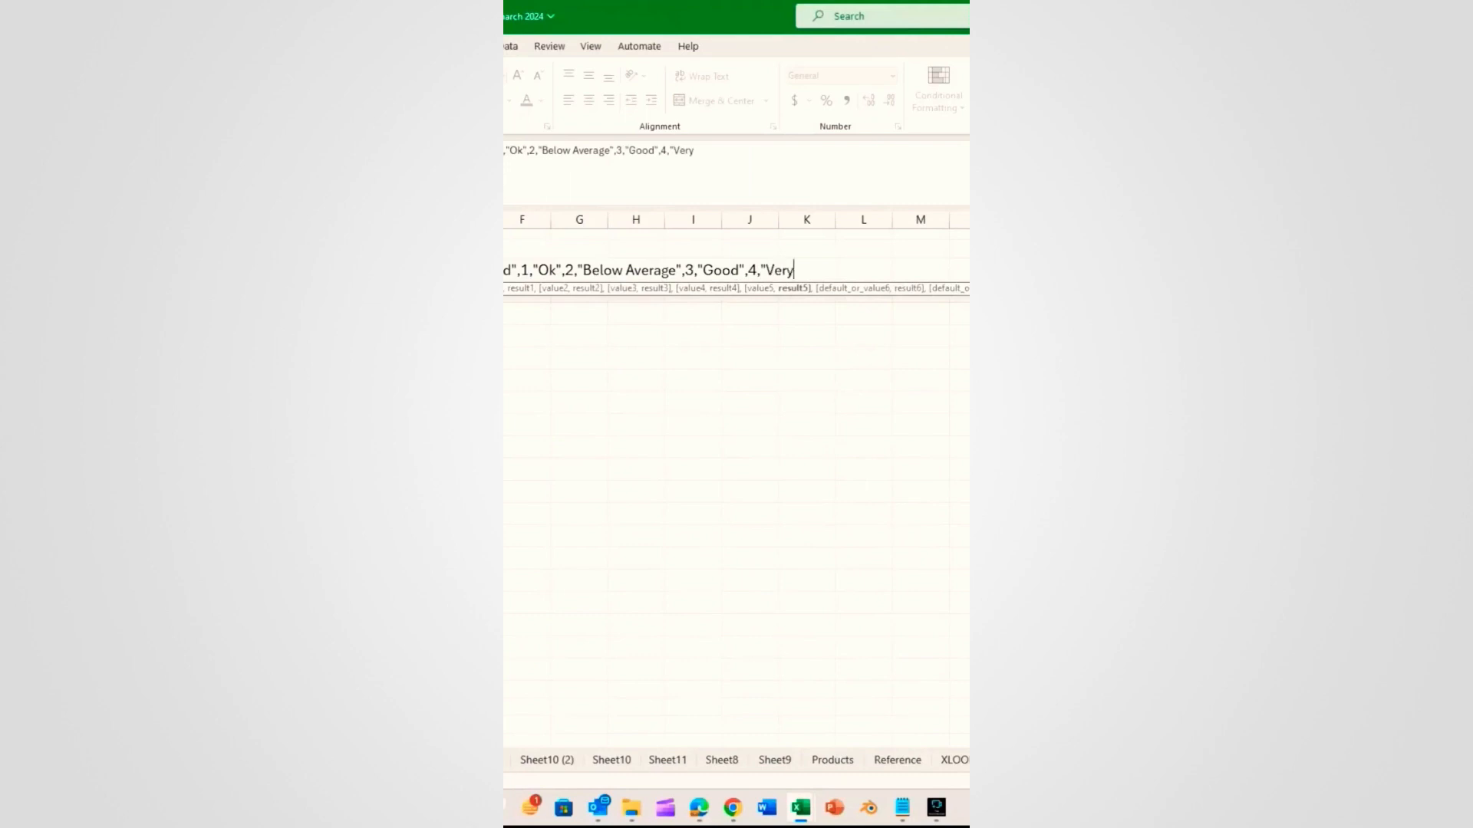
pyautogui.write('5,"Excellent')
pyautogui.press('Return')
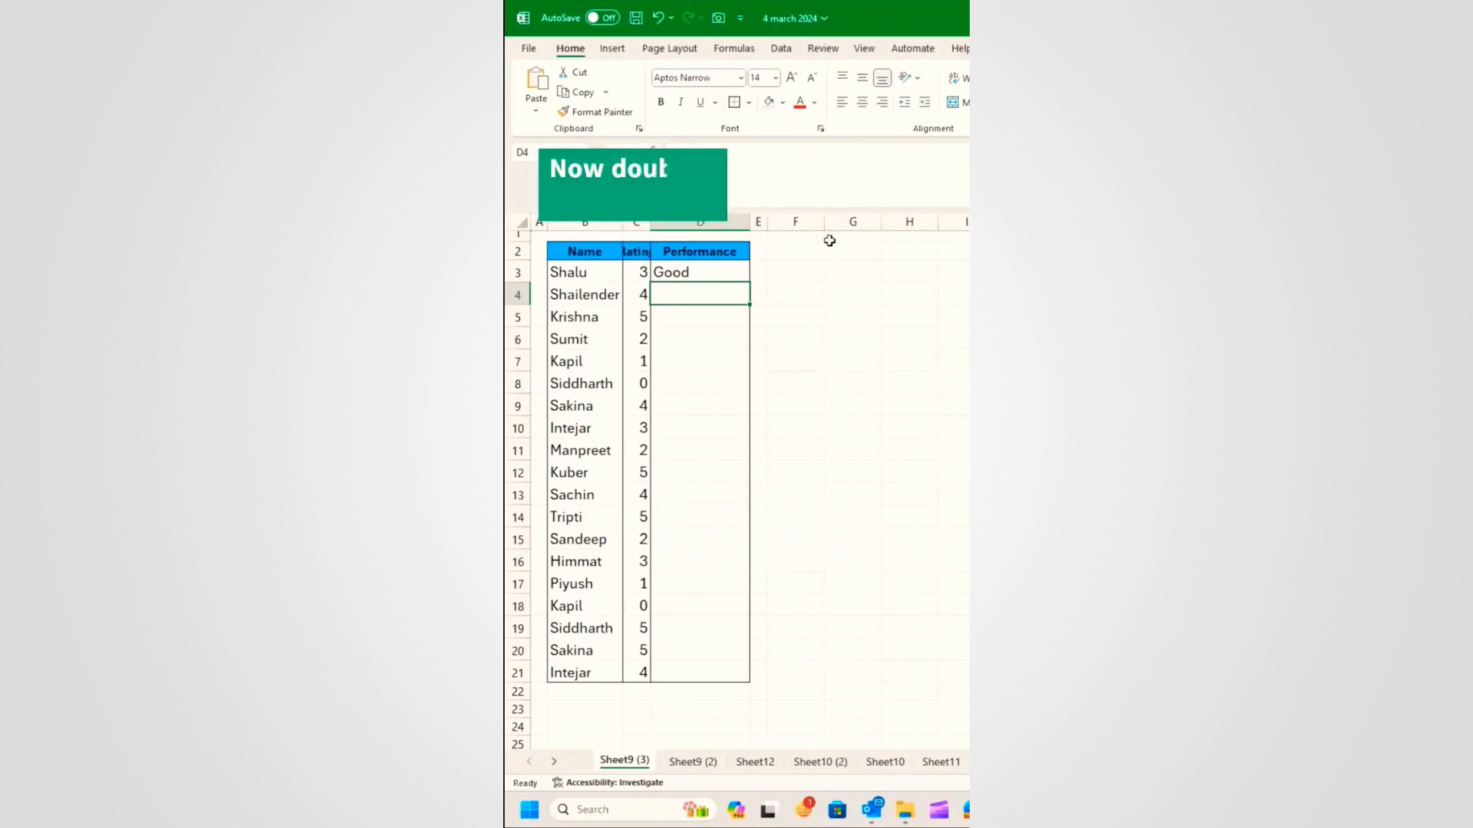
# Step: Copy D3's SWITCH formula down to D21, then select the Name cell F3 on the DOB sheet
pyautogui.click(730, 277)
pyautogui.doubleClick(750, 282)
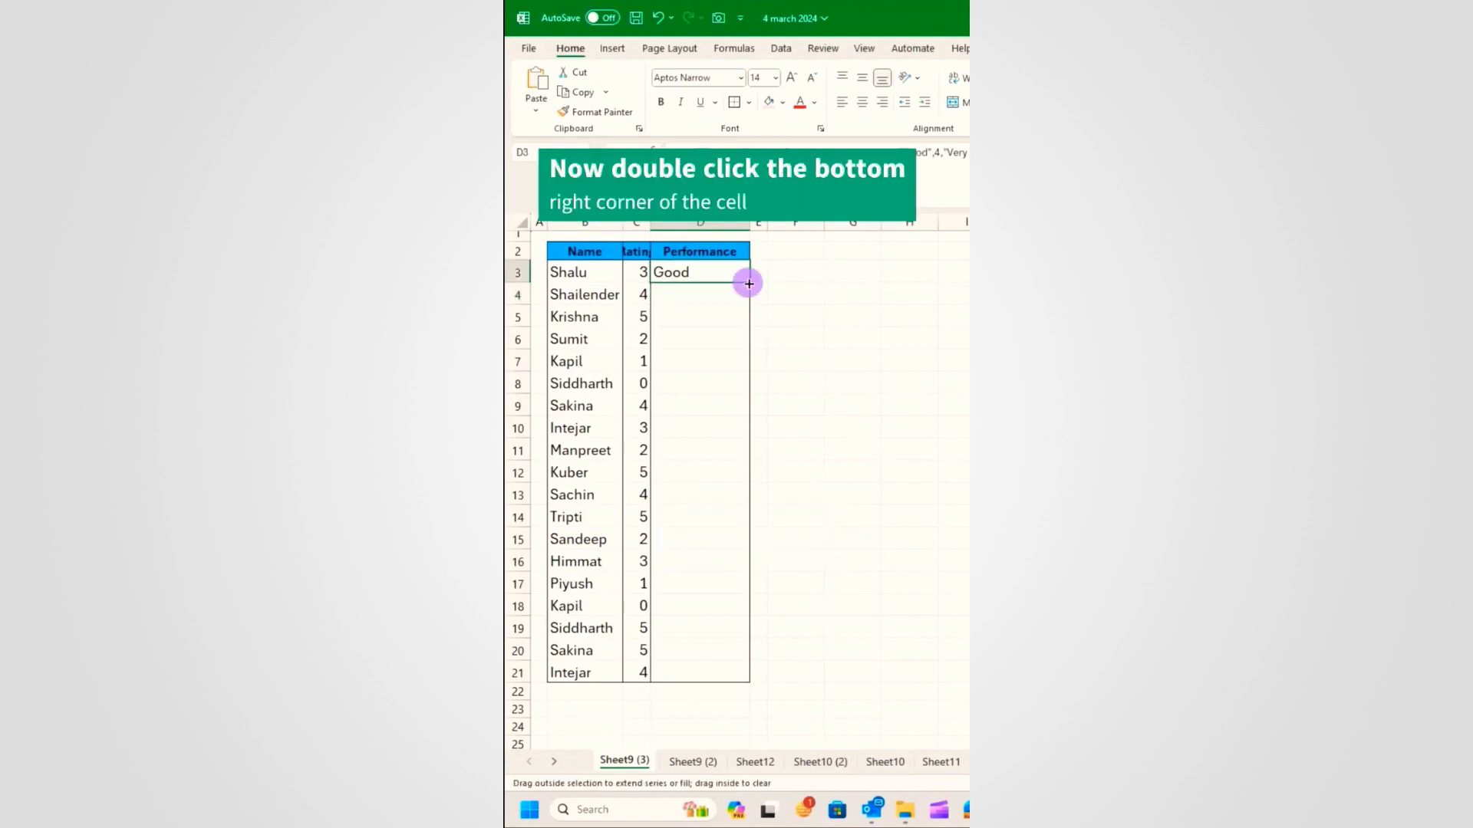
pyautogui.click(718, 297)
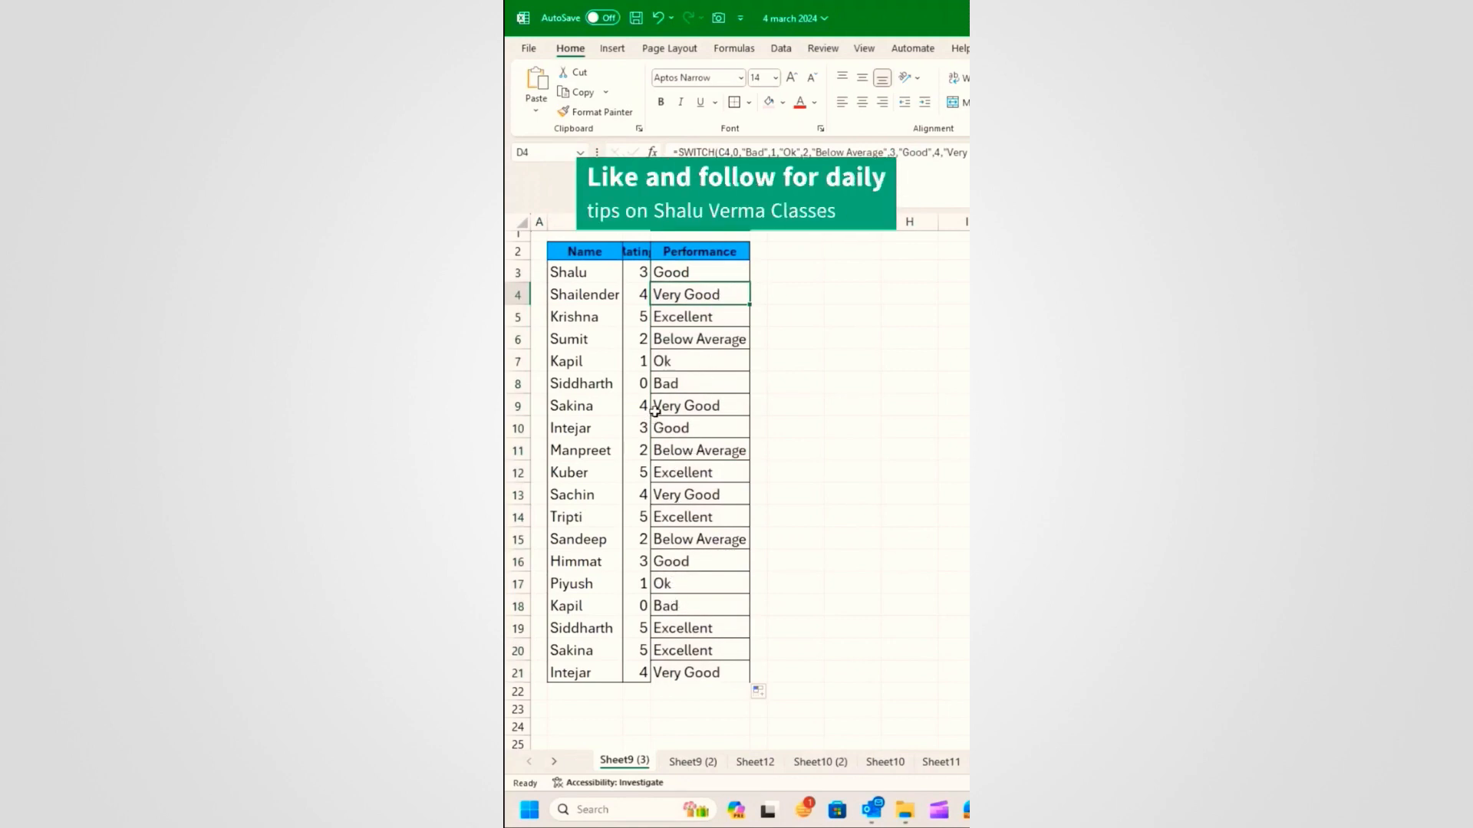
pyautogui.click(621, 694)
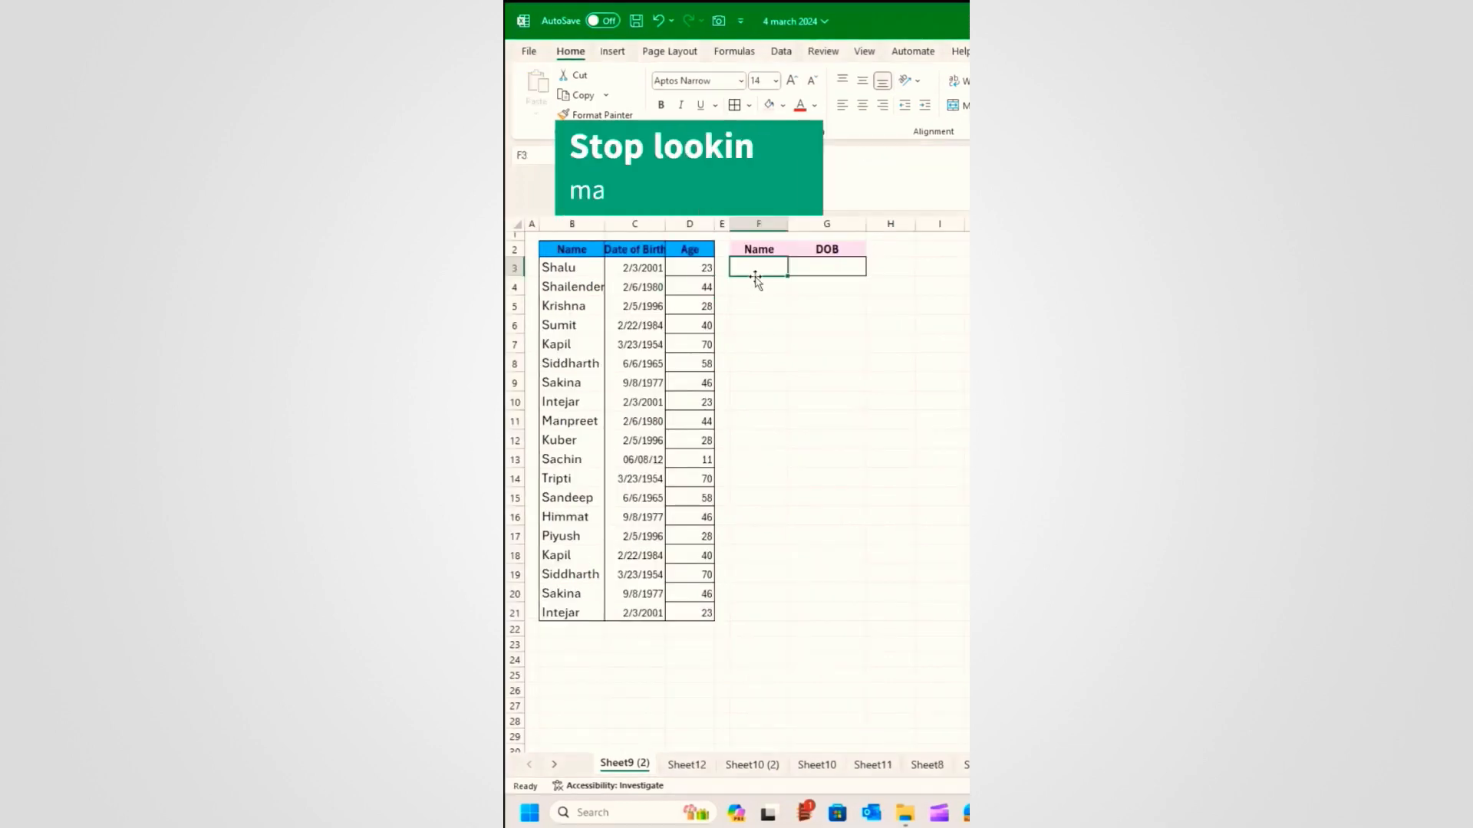
pyautogui.click(759, 267)
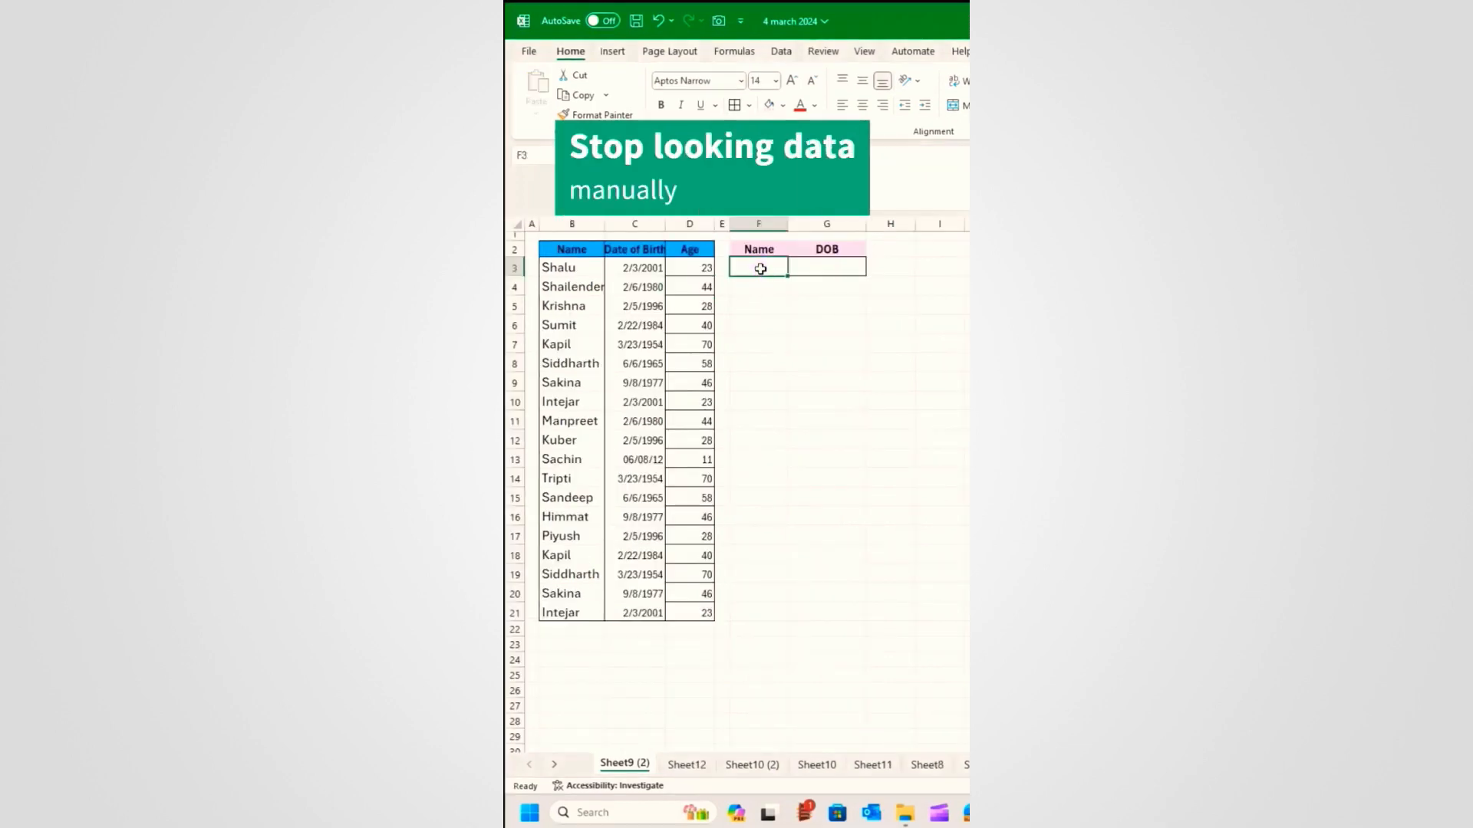
# Step: Type an employee name in F3 and the date 2/06/1980 by hand in G3
pyautogui.write('Shailender')
pyautogui.press('Tab')
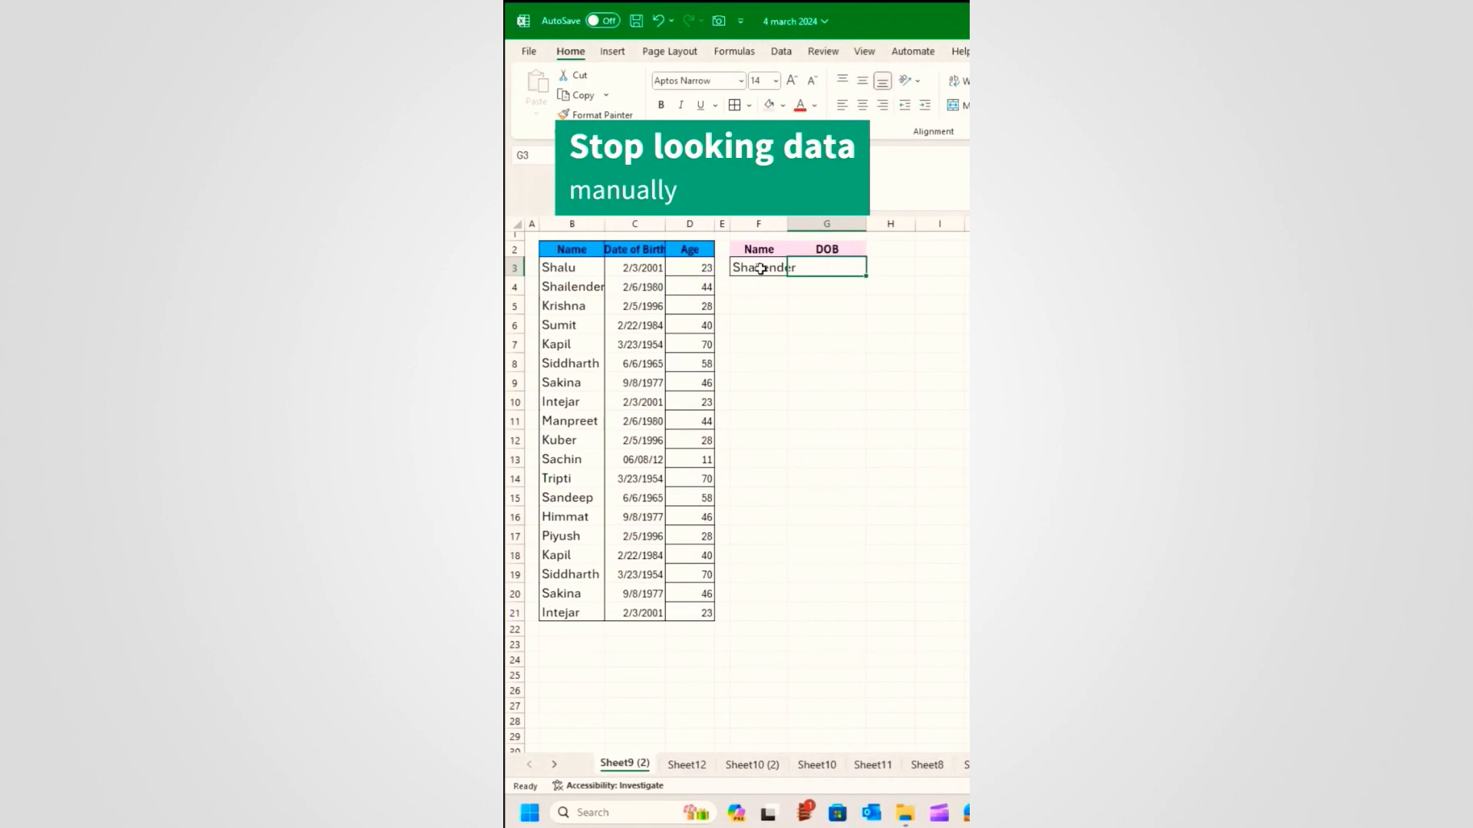
pyautogui.write('2/06/1980')
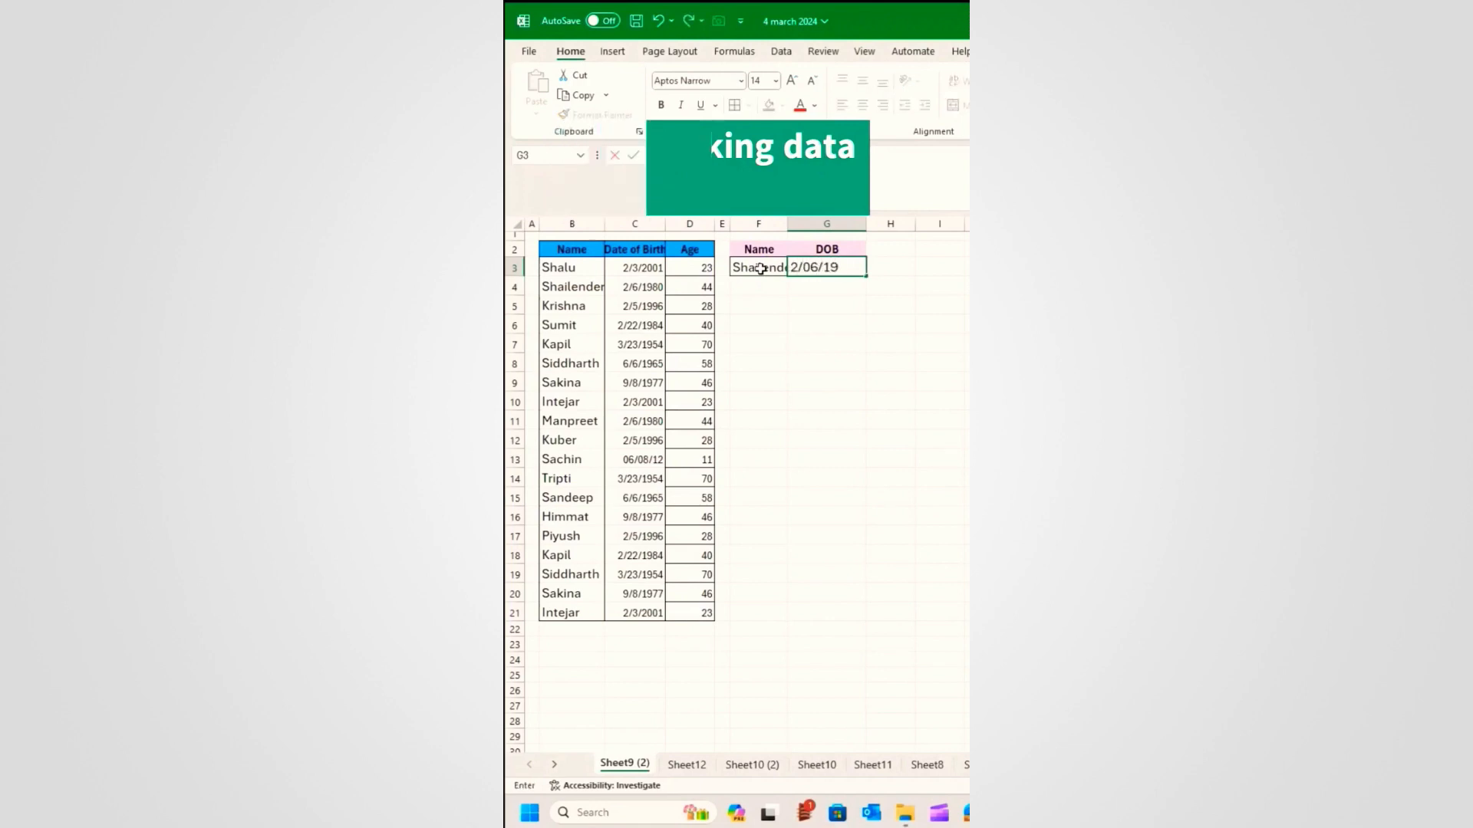
pyautogui.press('Return')
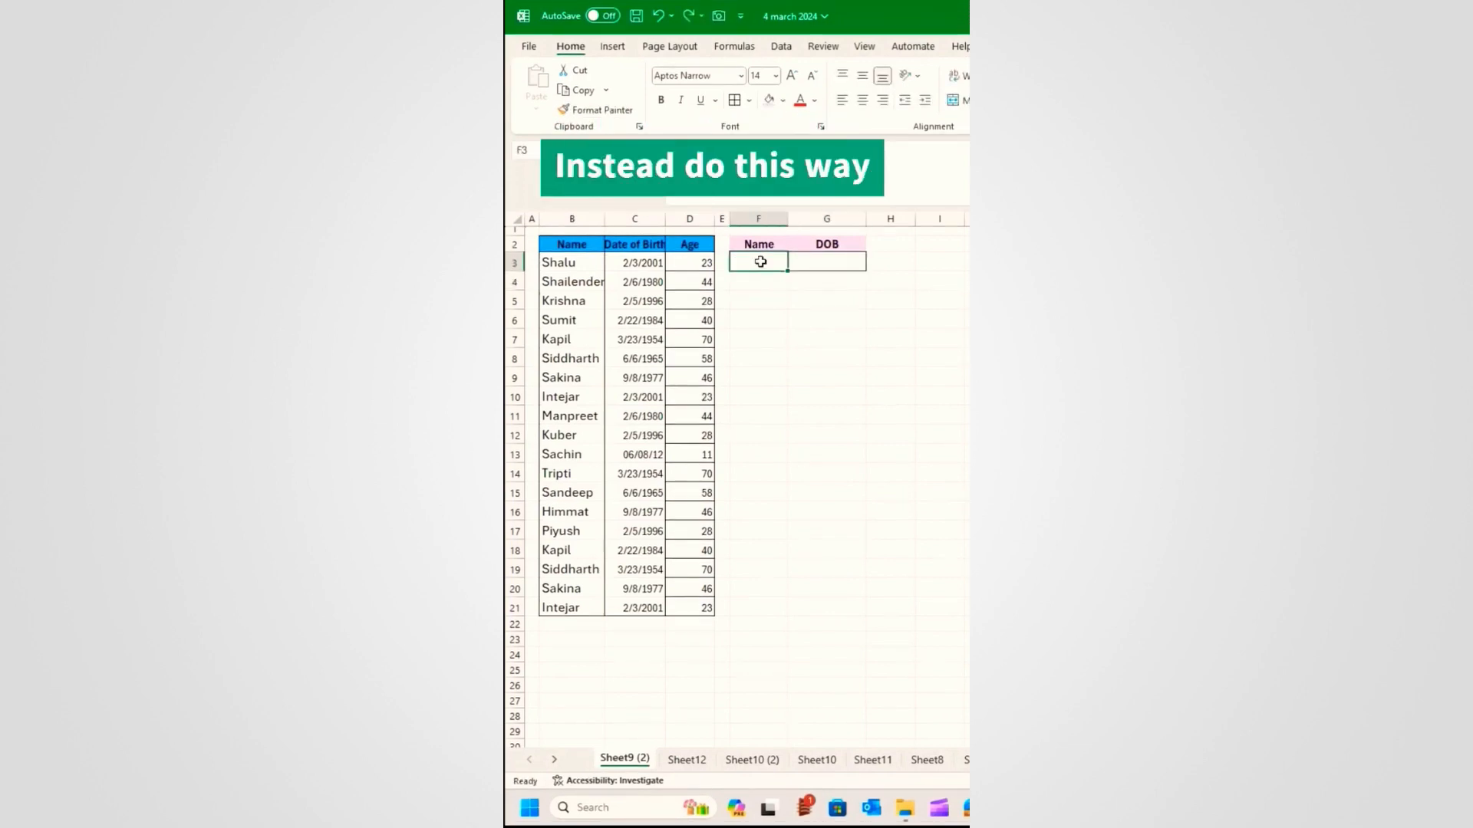
# Step: Re-enter the name in F3, widen column F, and put =VLOOKUP(F3,B3:D21,2,FALSE) in G3
pyautogui.click(760, 262)
pyautogui.write('Shailender')
pyautogui.press('Tab')
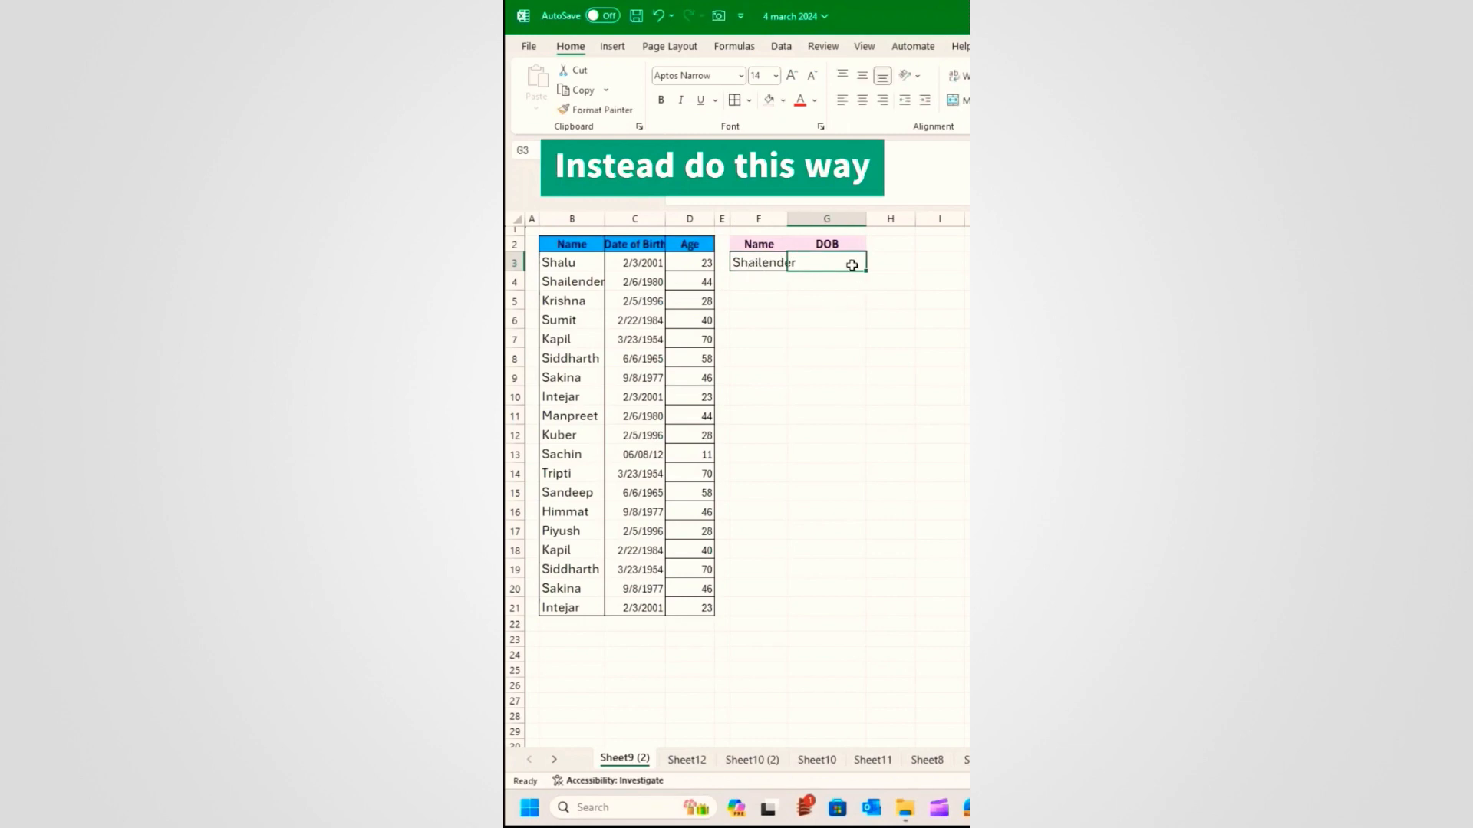
pyautogui.moveTo(787, 219); pyautogui.dragTo(801, 219)
pyautogui.write('=')
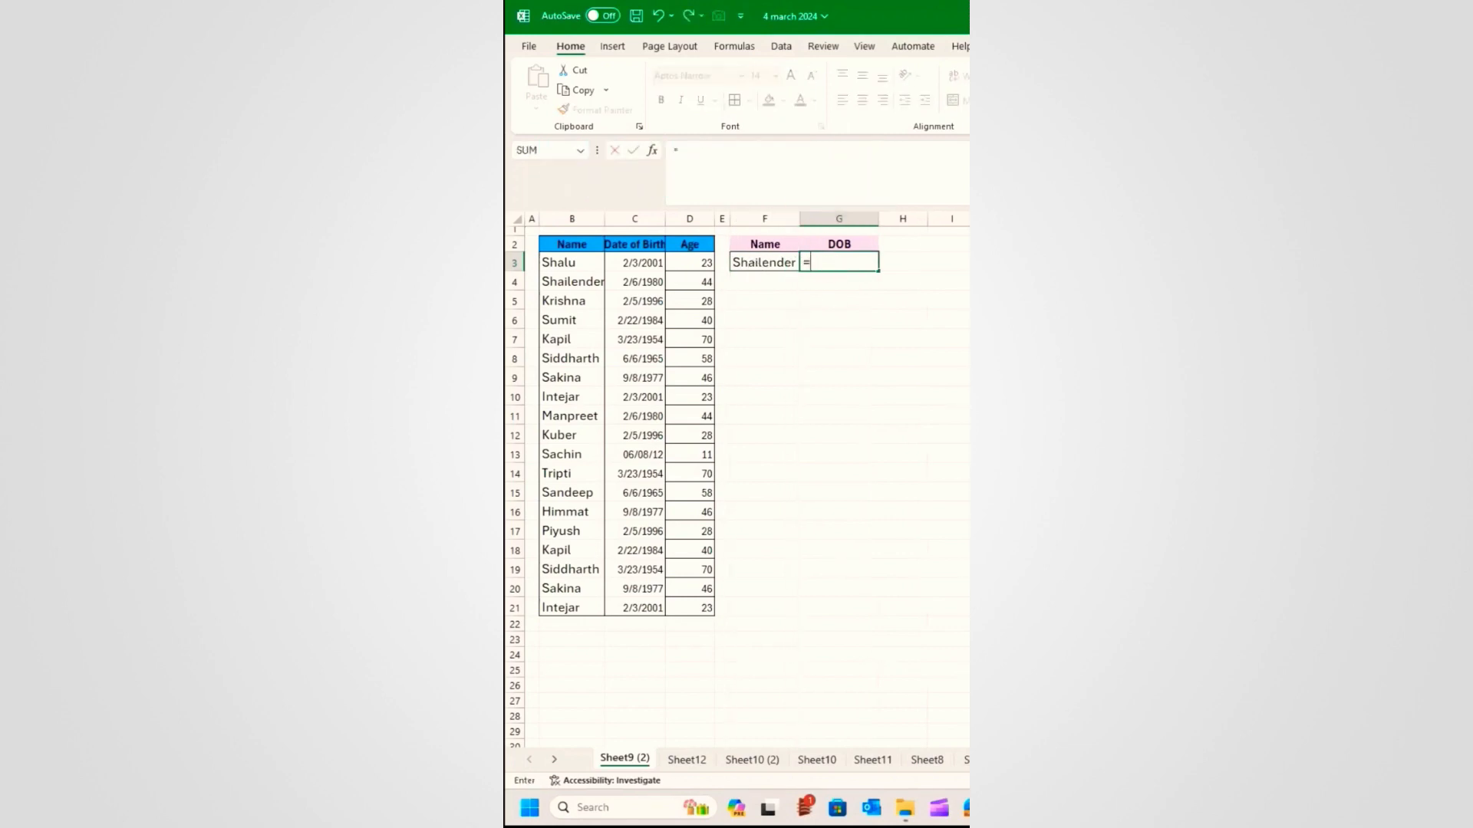
pyautogui.write('vlook')
pyautogui.press('Tab')
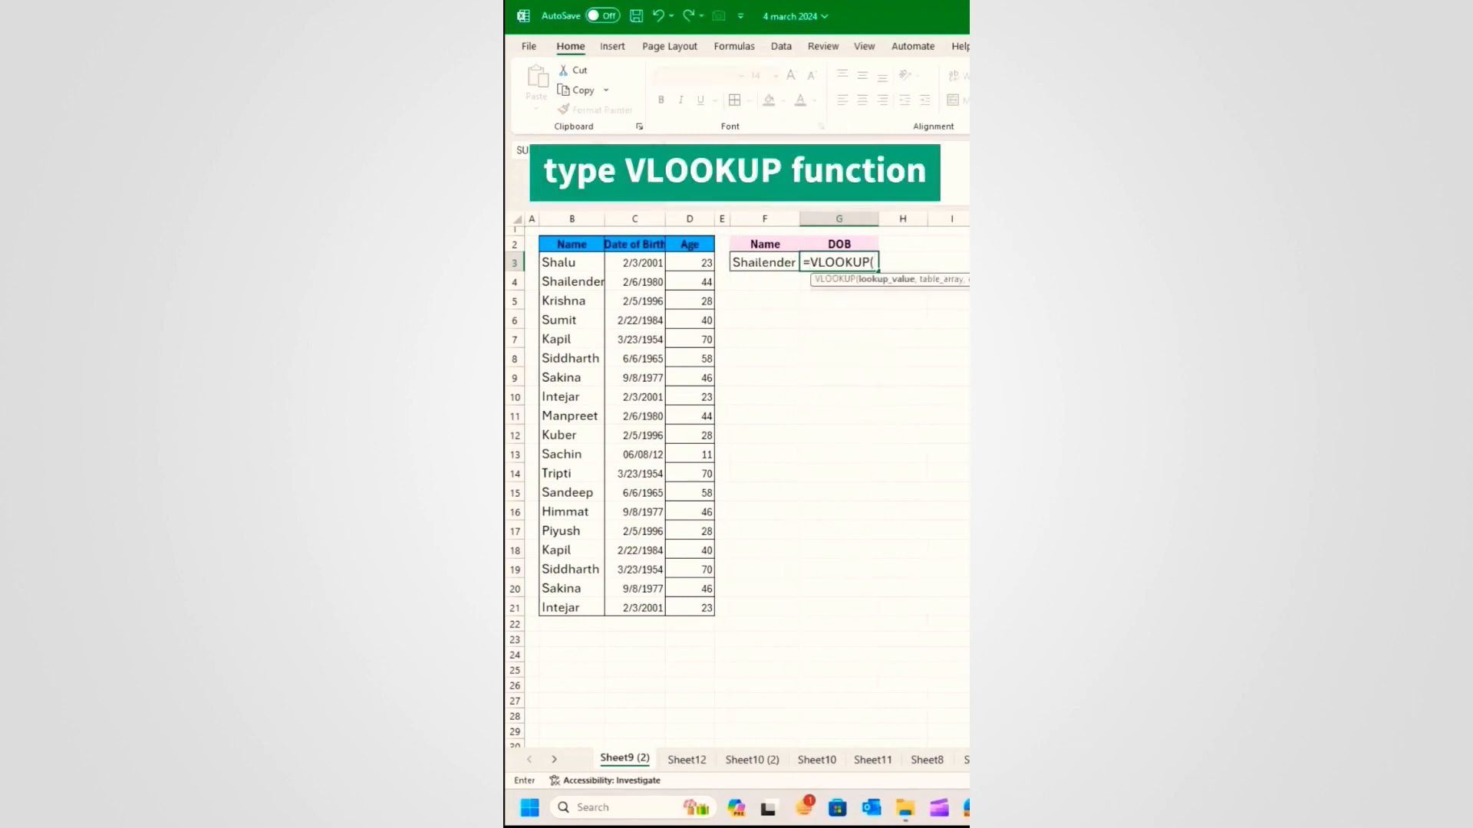
pyautogui.click(754, 263)
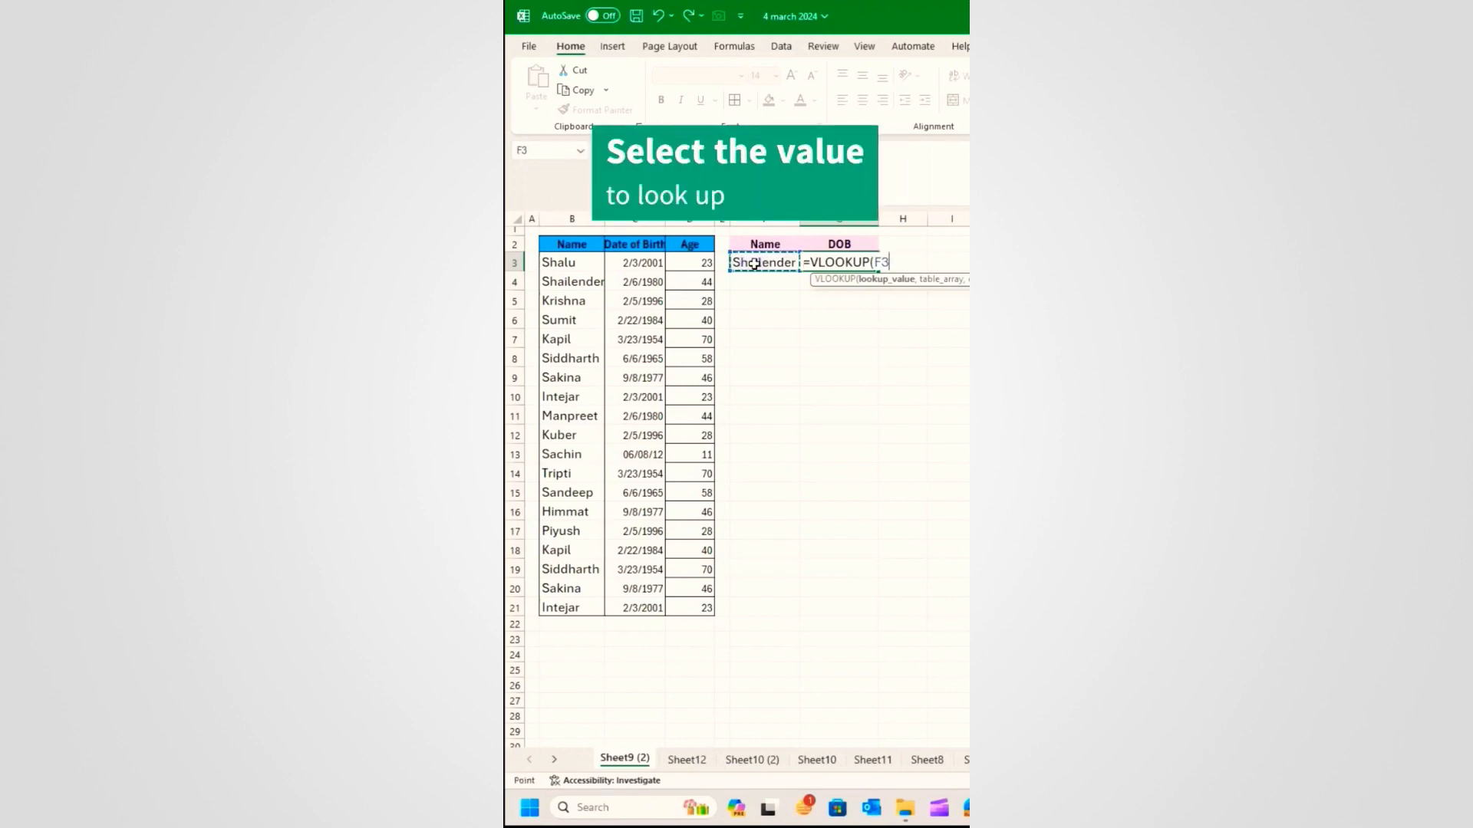
pyautogui.write(',')
pyautogui.moveTo(565, 264); pyautogui.dragTo(676, 601)
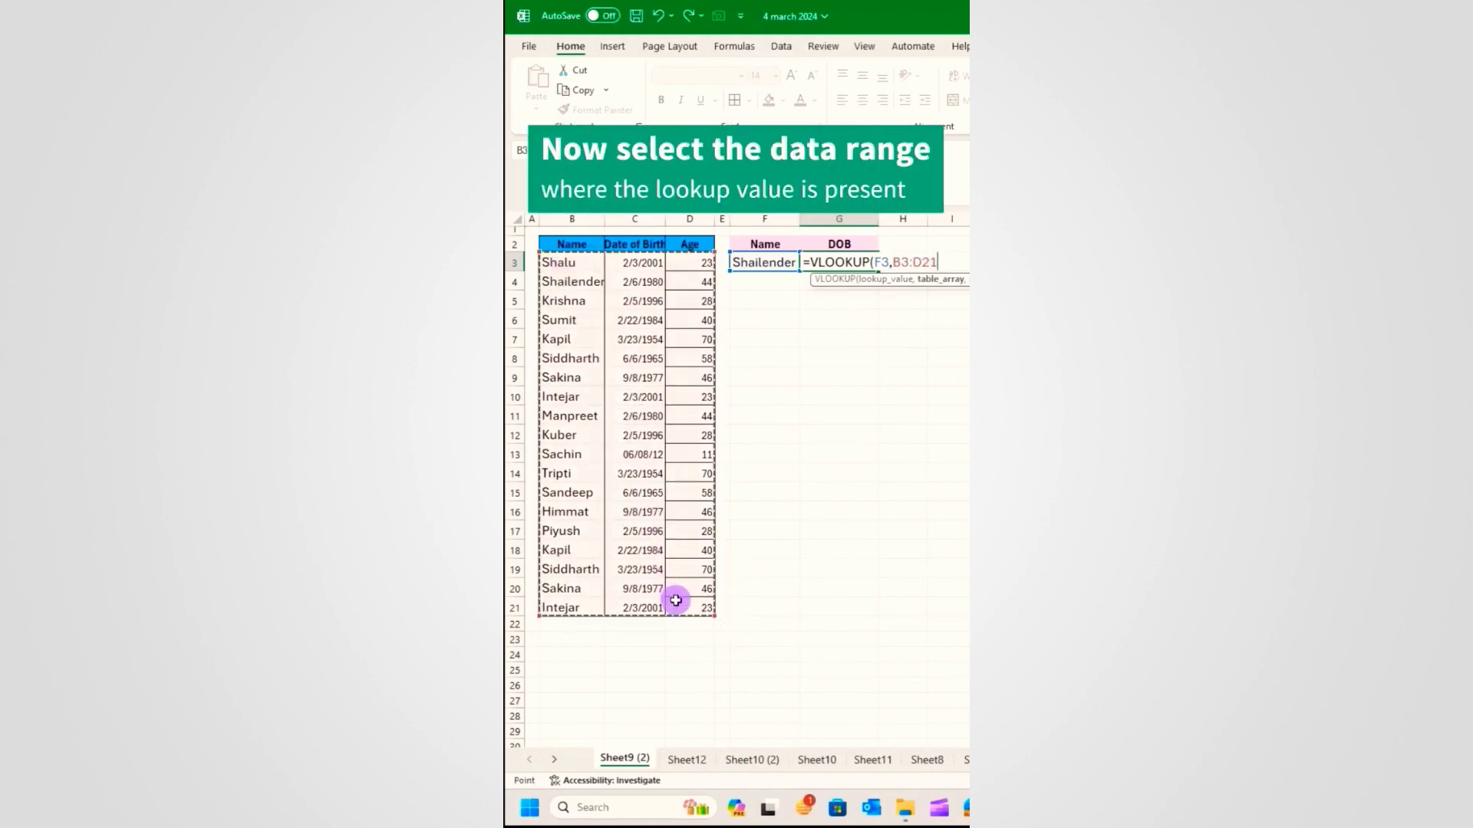
pyautogui.write(',')
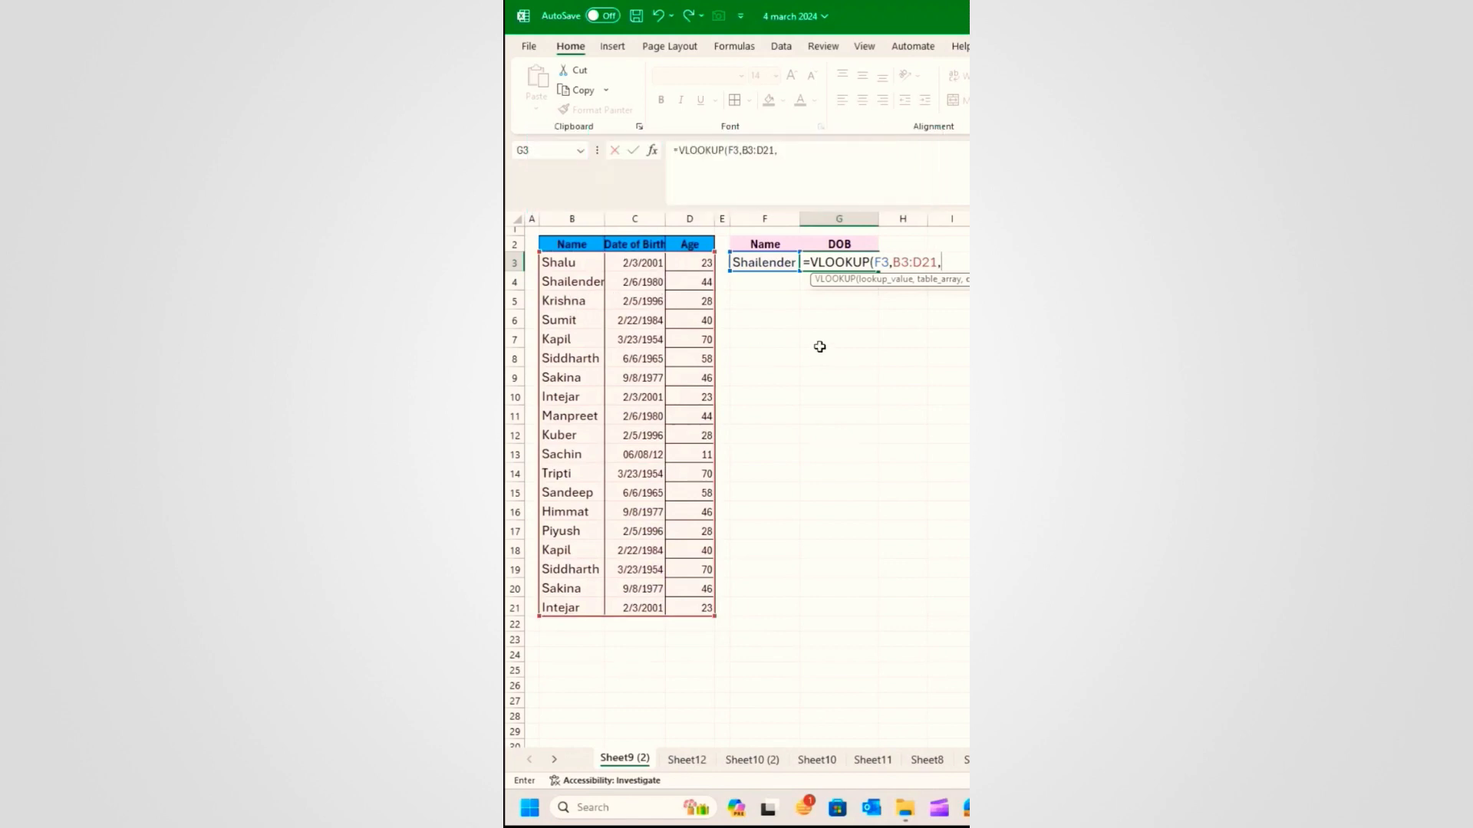
pyautogui.write('2,')
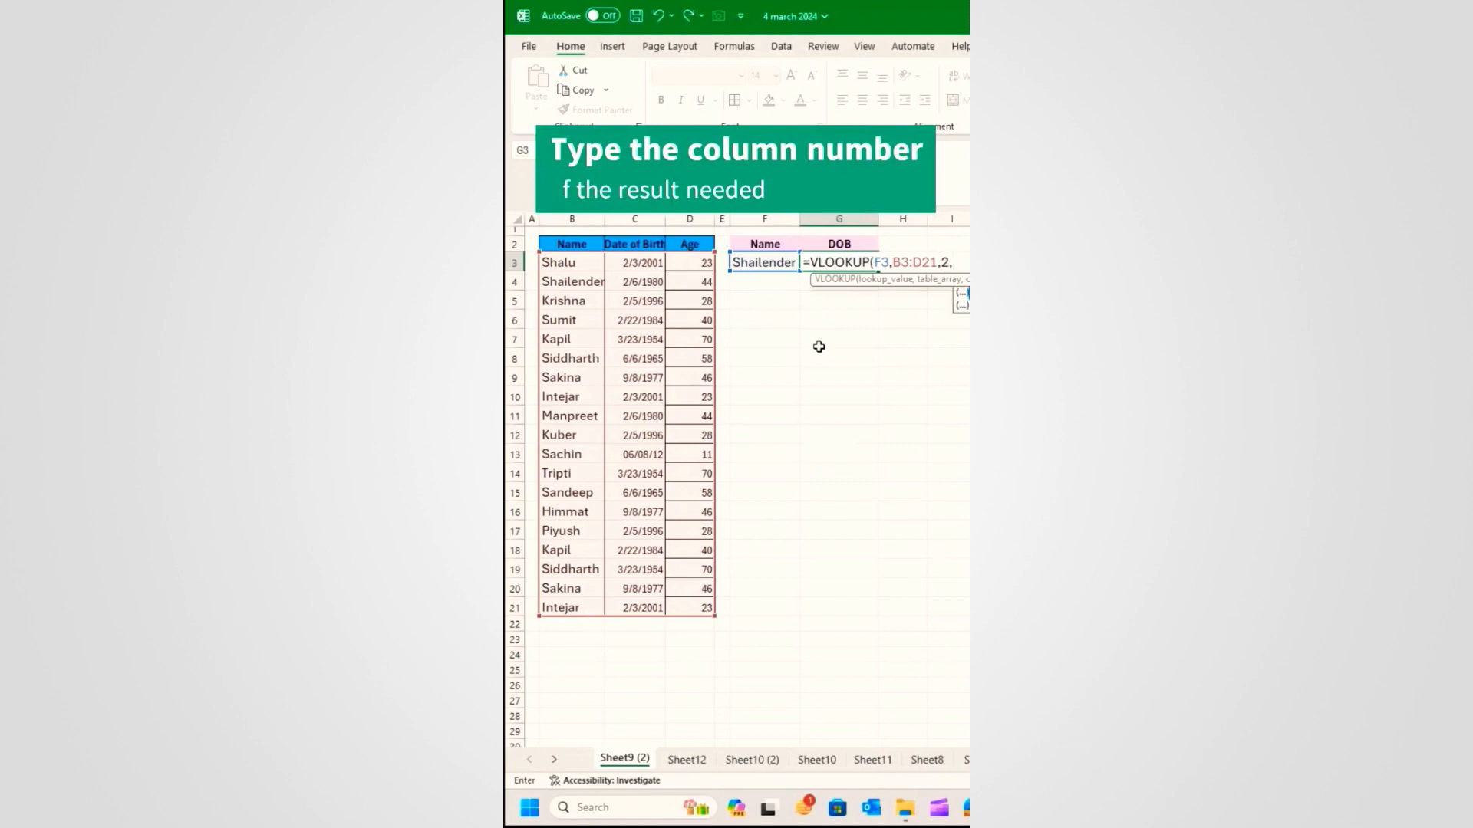
pyautogui.write('Fal')
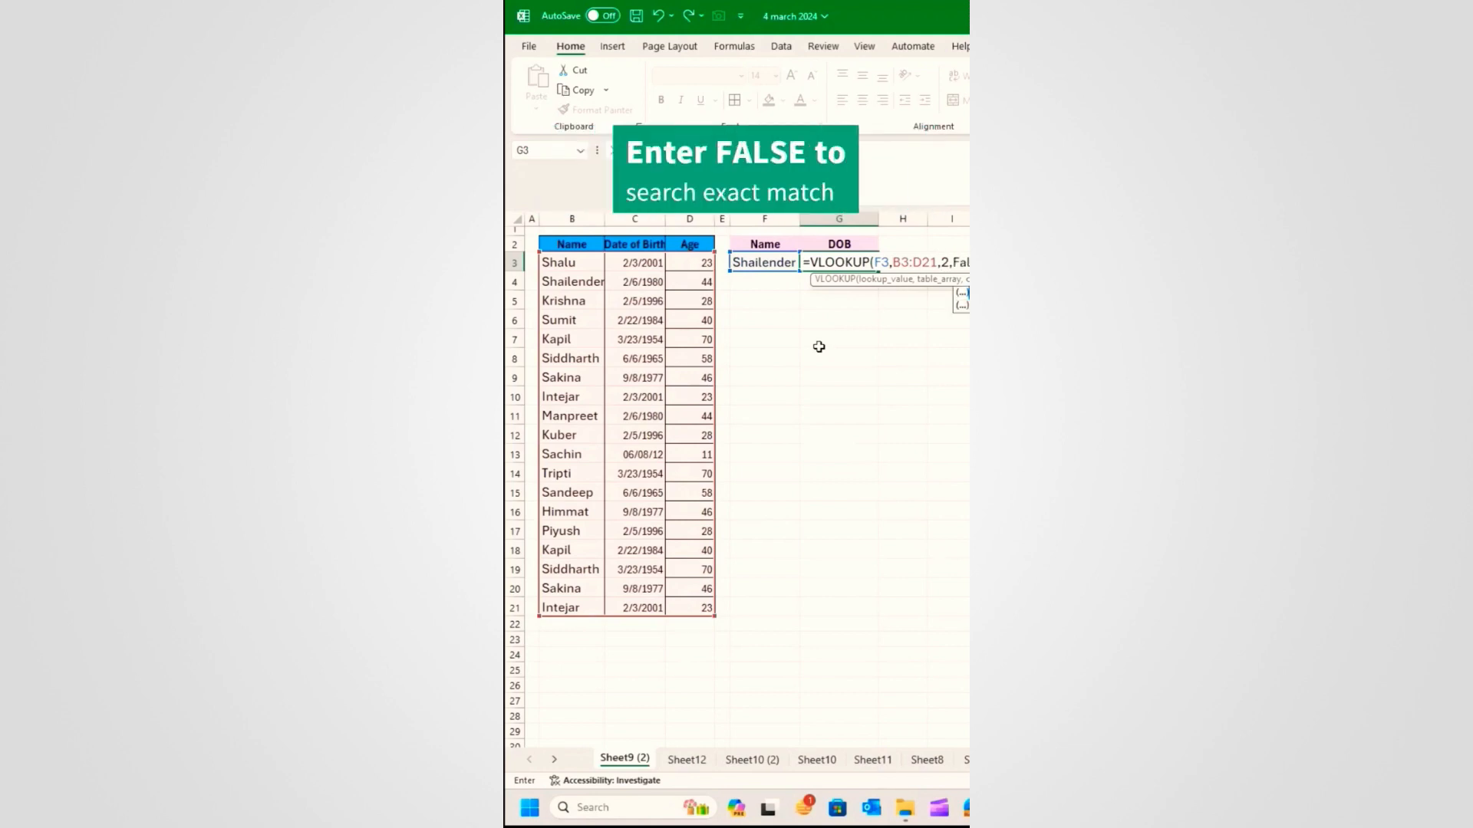
pyautogui.write(')')
pyautogui.press('Return')
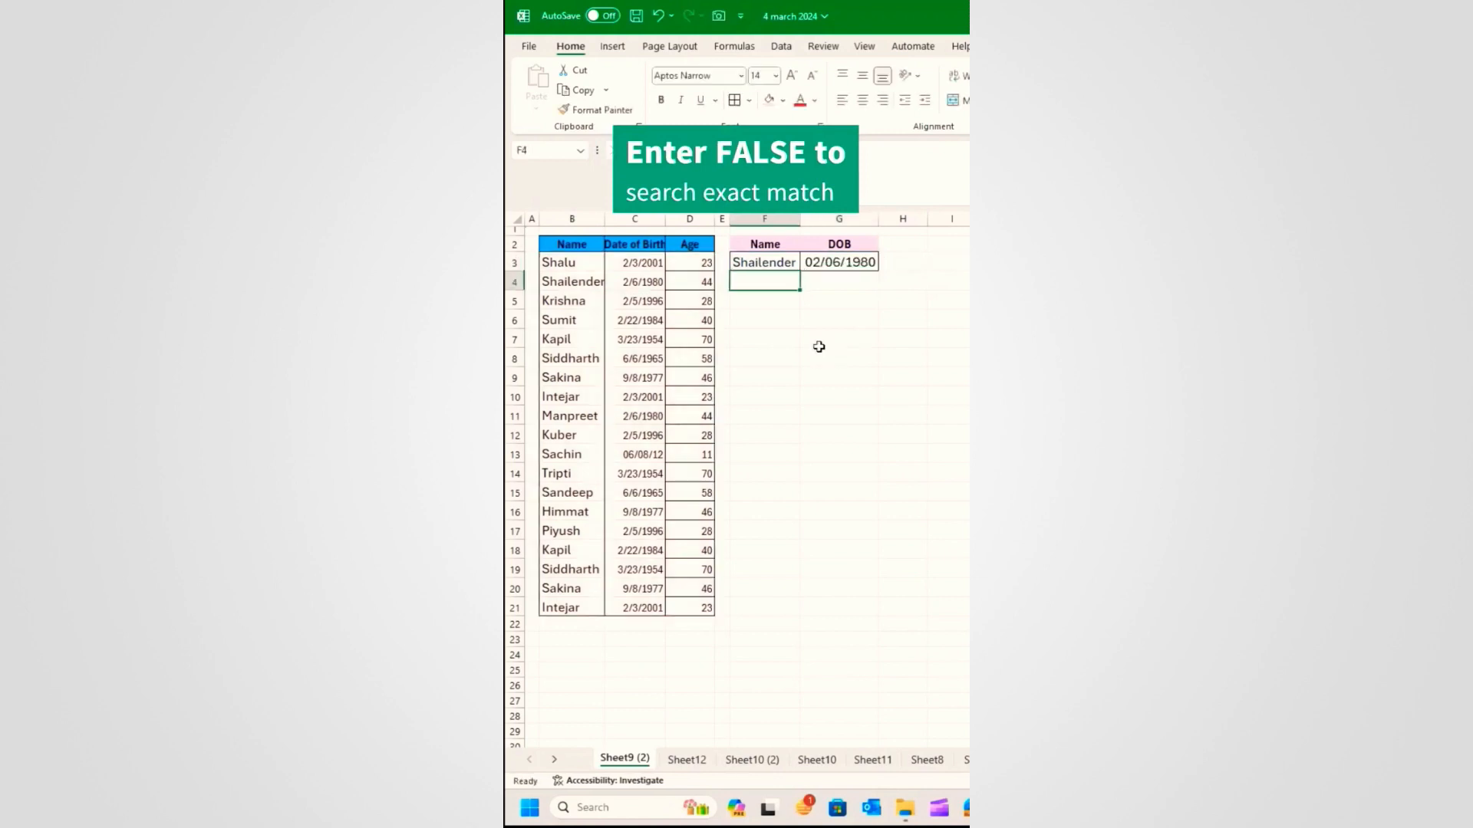
# Step: Change the name in F3 to other employees to check the date of birth updates
pyautogui.click(762, 262)
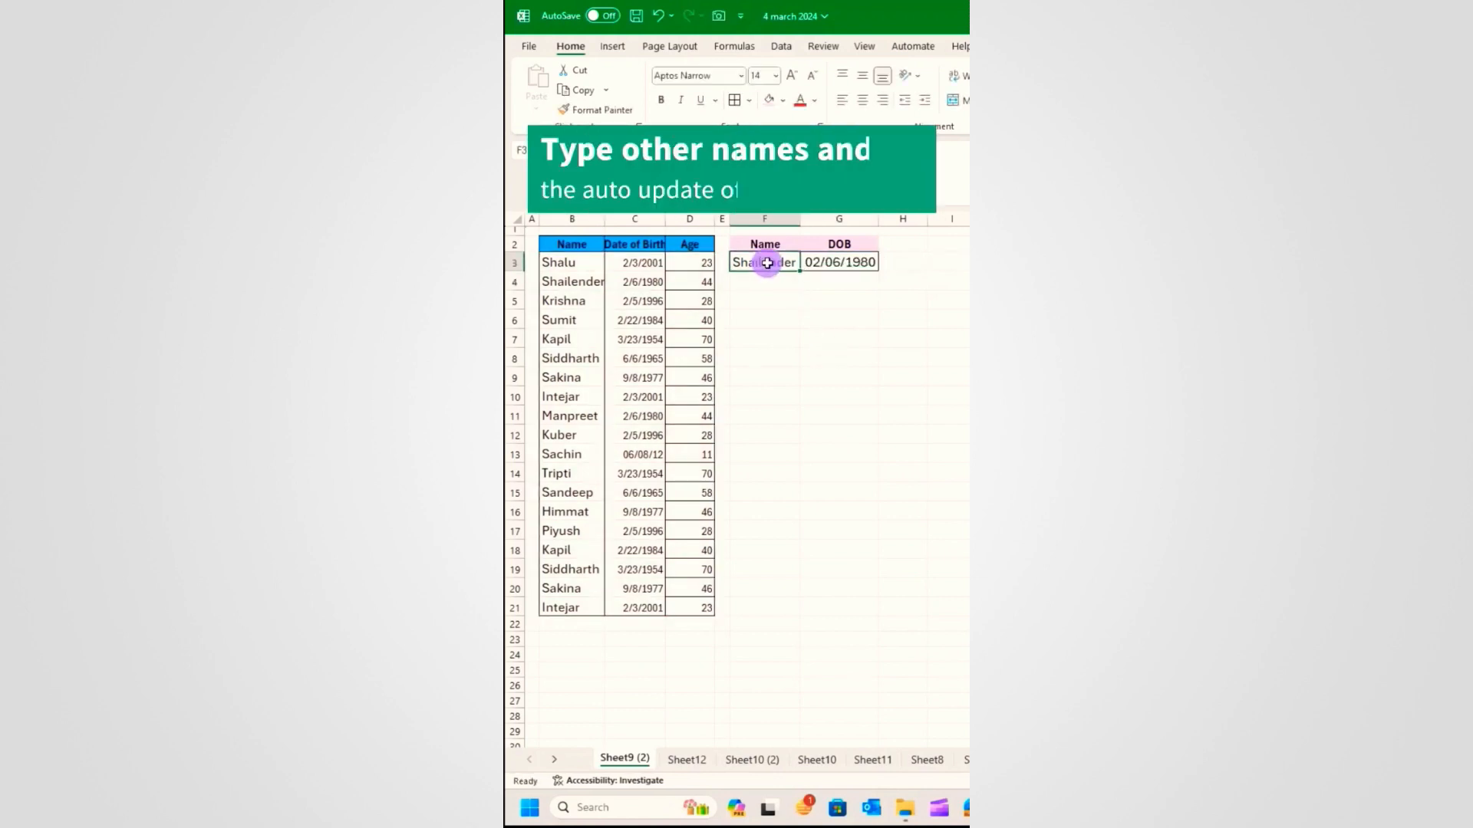
pyautogui.write('Kapil')
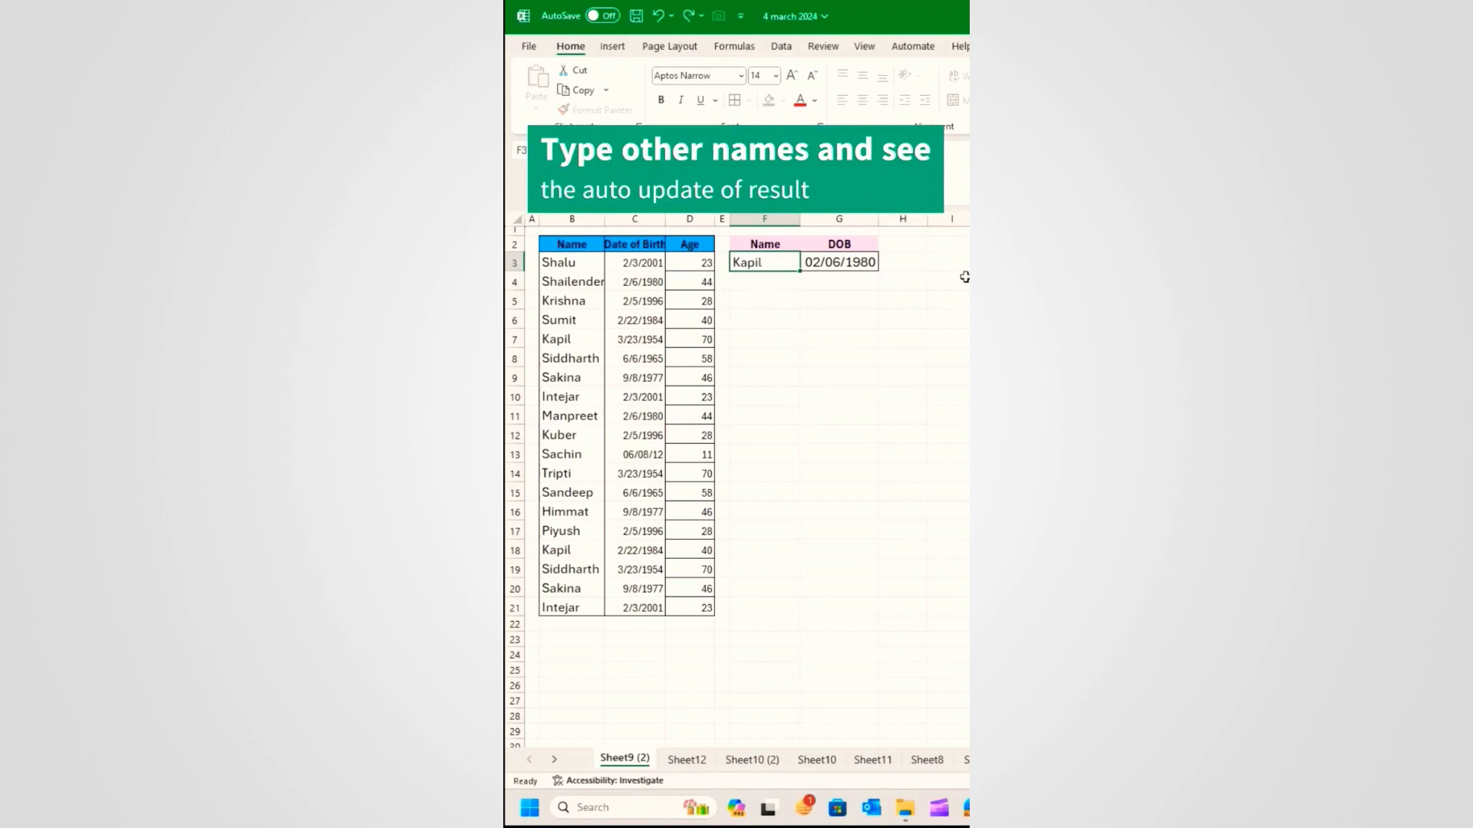
pyautogui.press('Return')
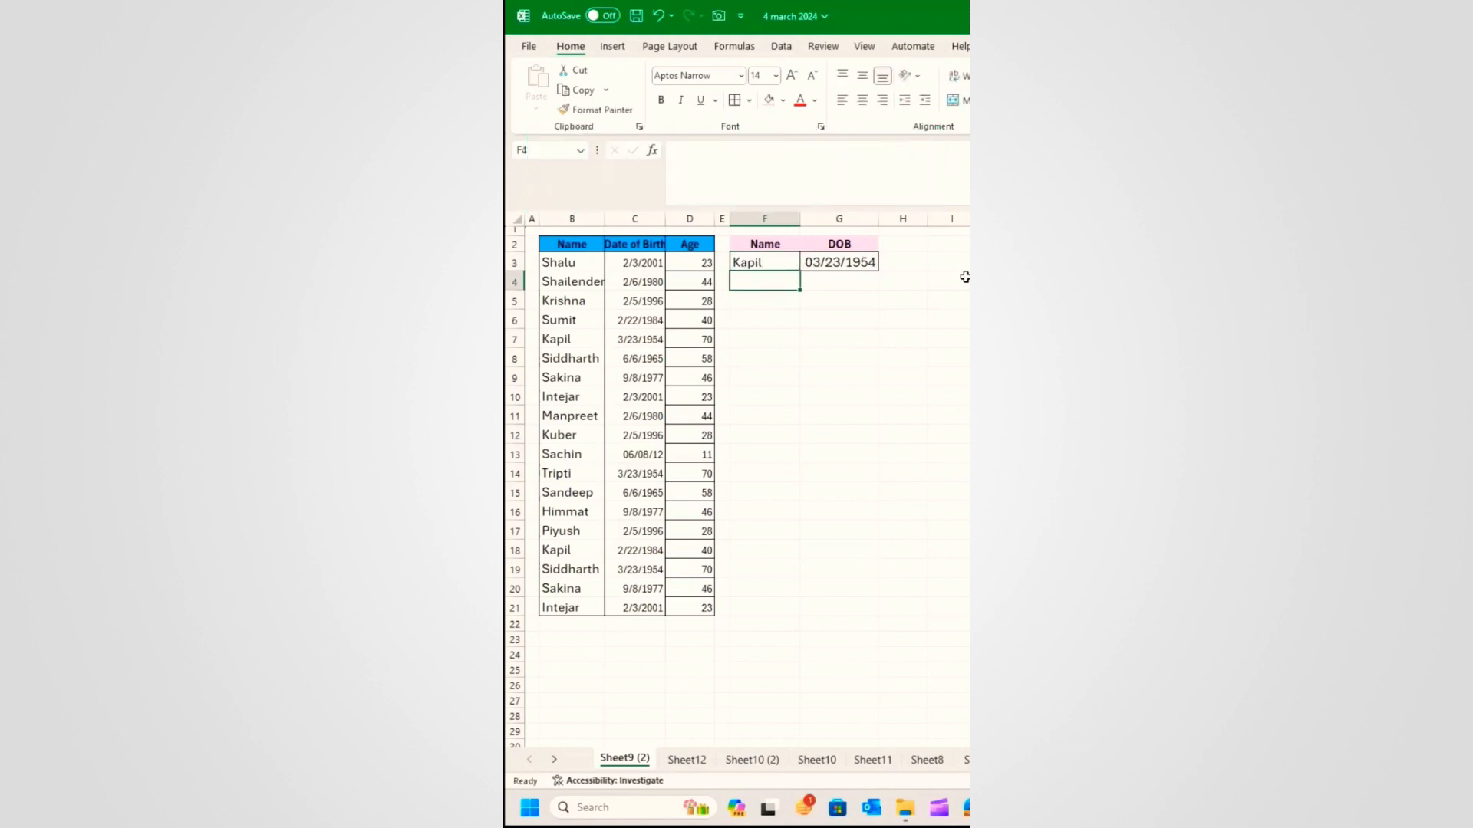
pyautogui.click(771, 261)
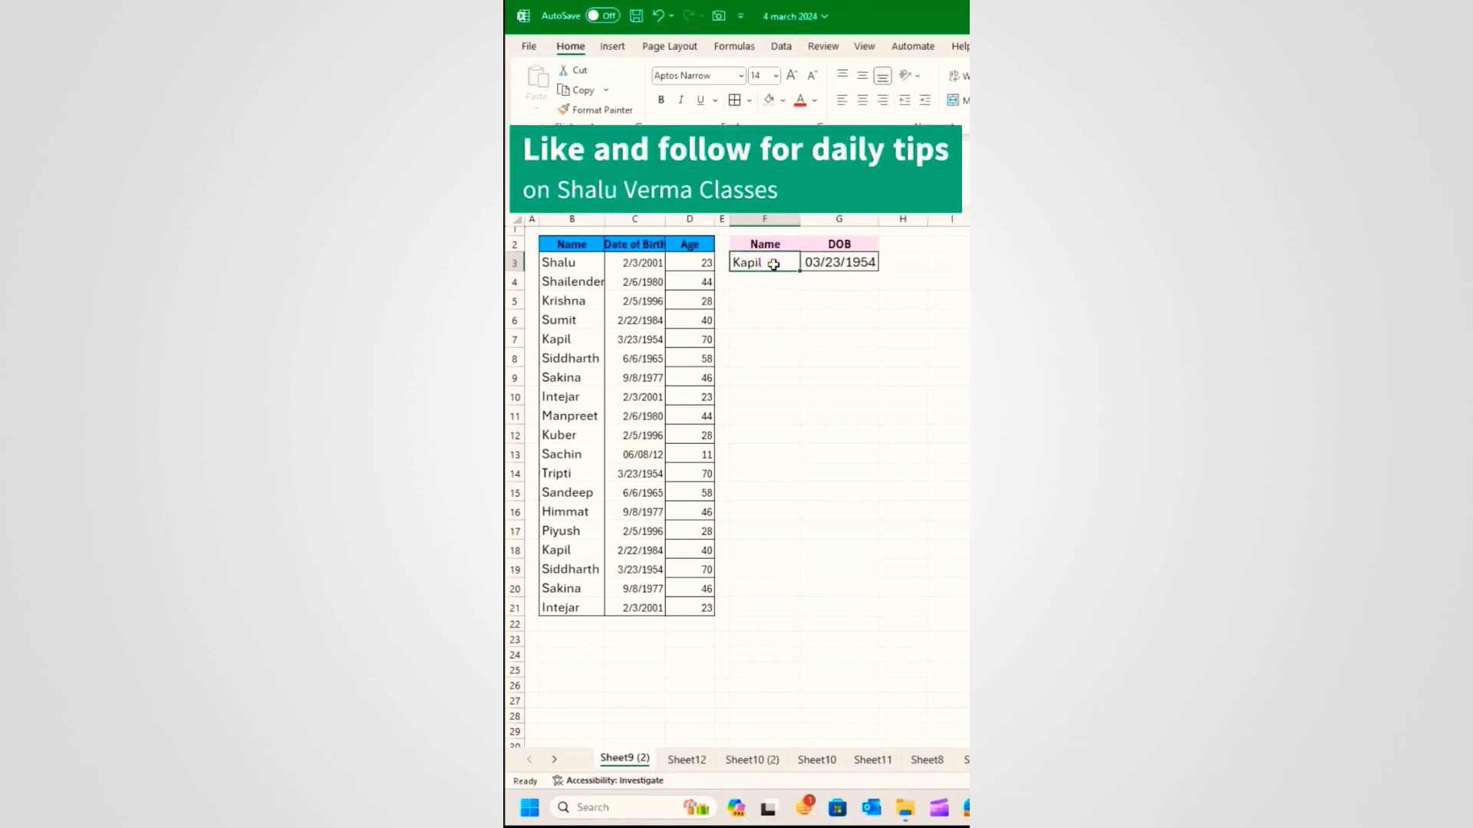
pyautogui.write('Sumit')
pyautogui.press('Return')
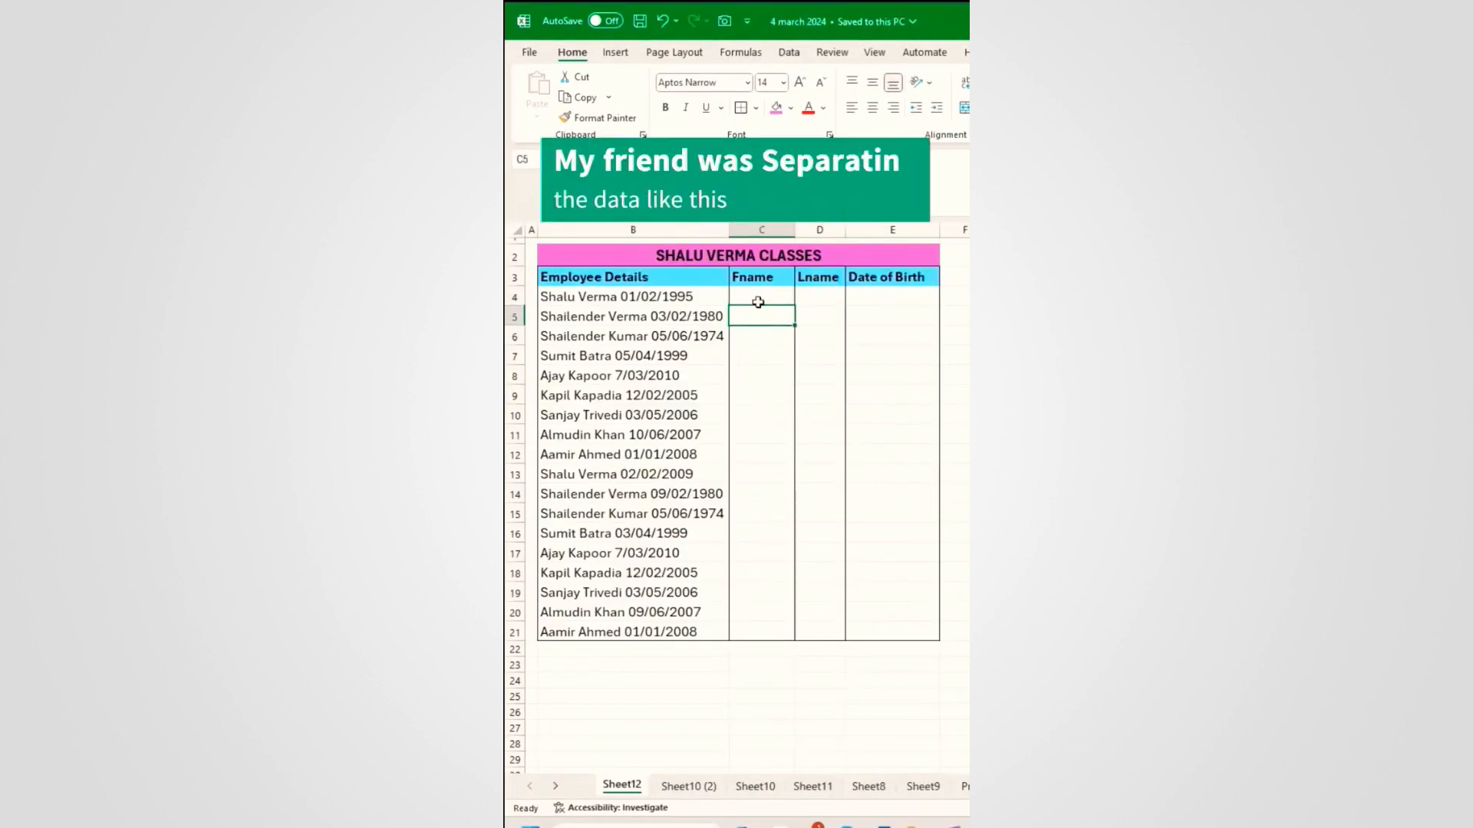
# Step: Type four first names down the Fname column, then clear them
pyautogui.write('Shalu')
pyautogui.press('Return')
pyautogui.write('Shailender')
pyautogui.press('Return')
pyautogui.write('Shailender')
pyautogui.press('Return')
pyautogui.write('Sumit')
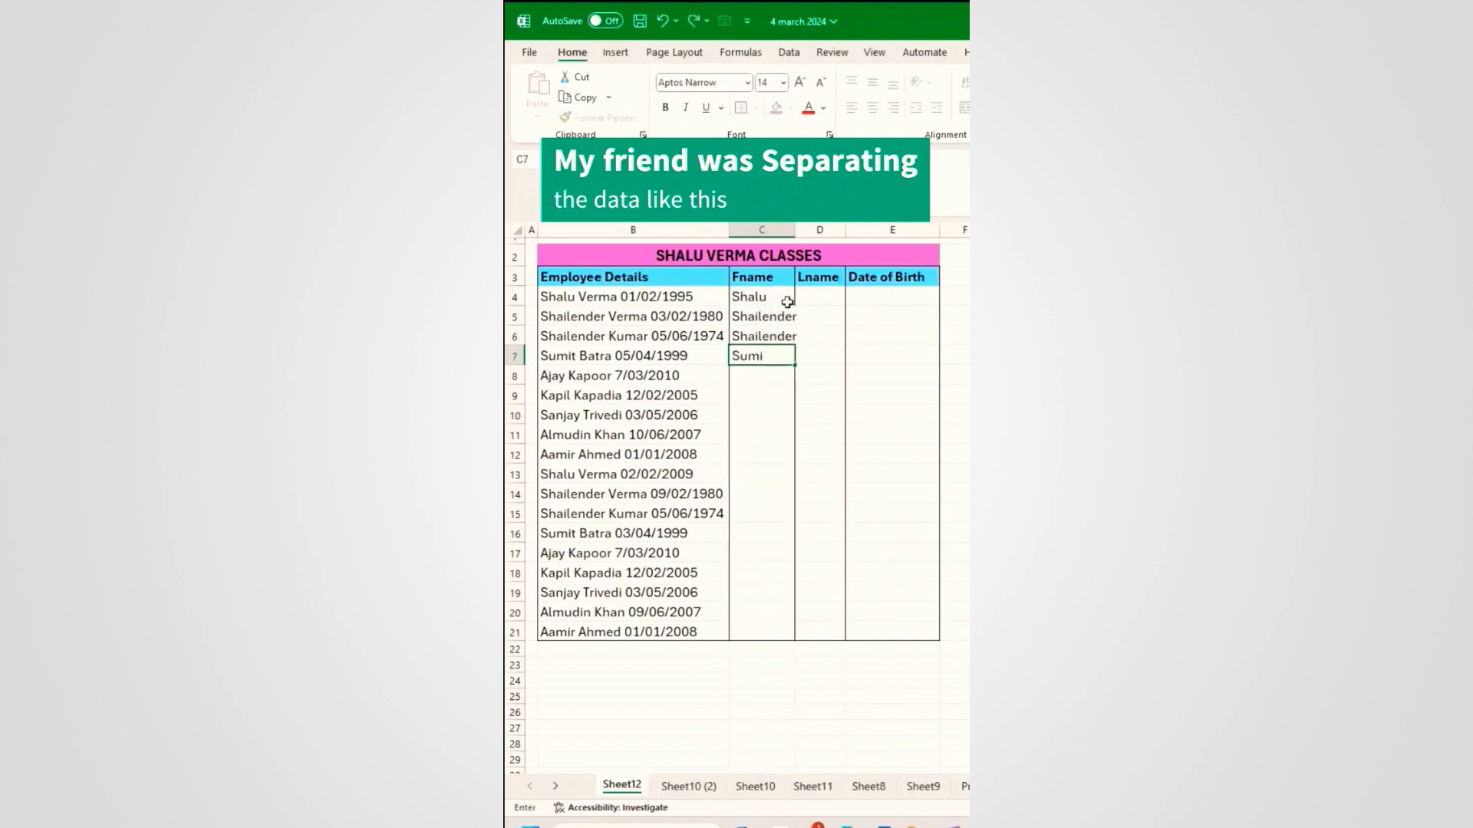
pyautogui.press('Return')
pyautogui.moveTo(783, 302); pyautogui.dragTo(779, 359)
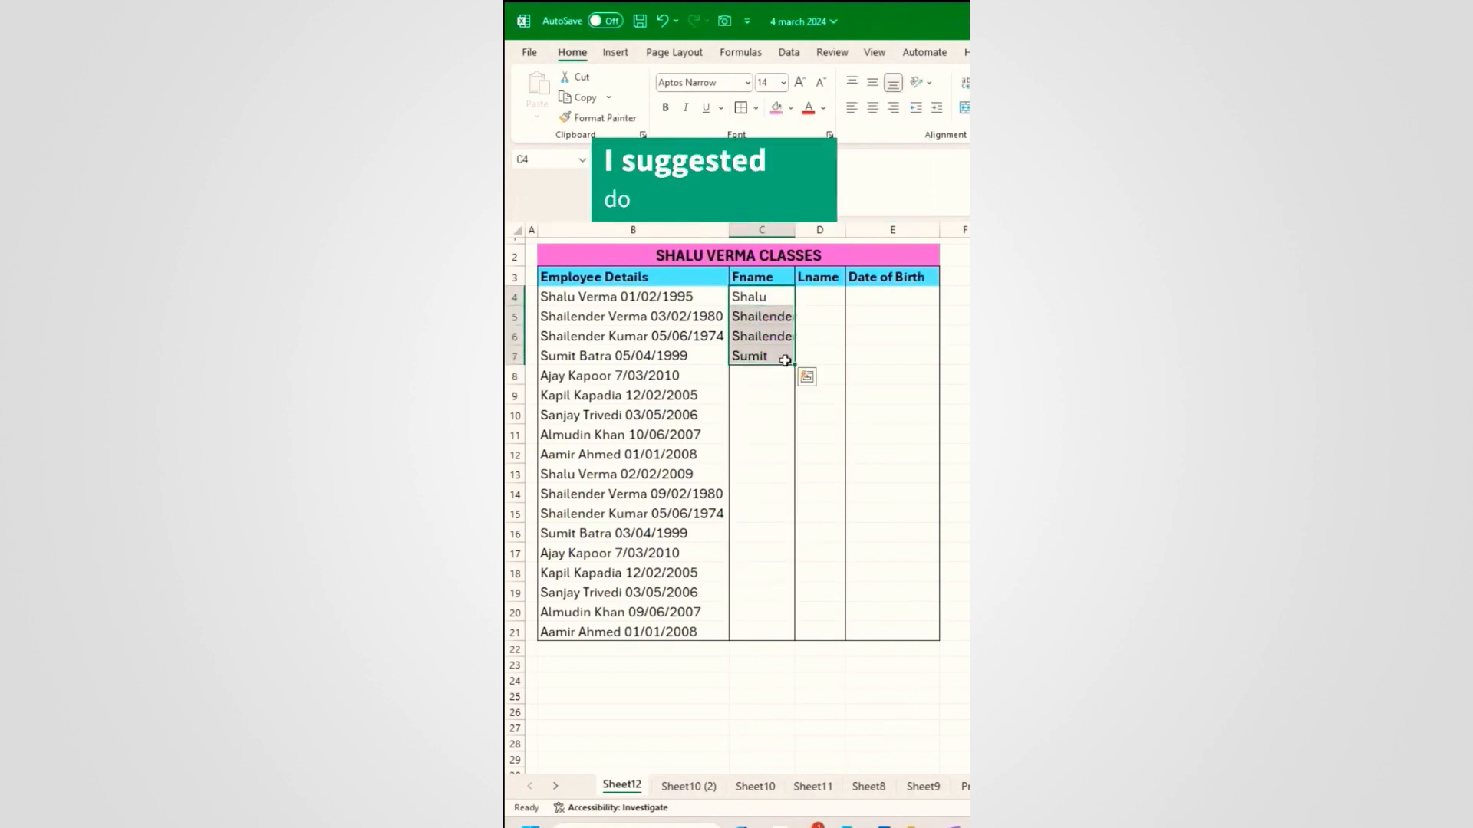
pyautogui.press('Delete')
pyautogui.click(777, 302)
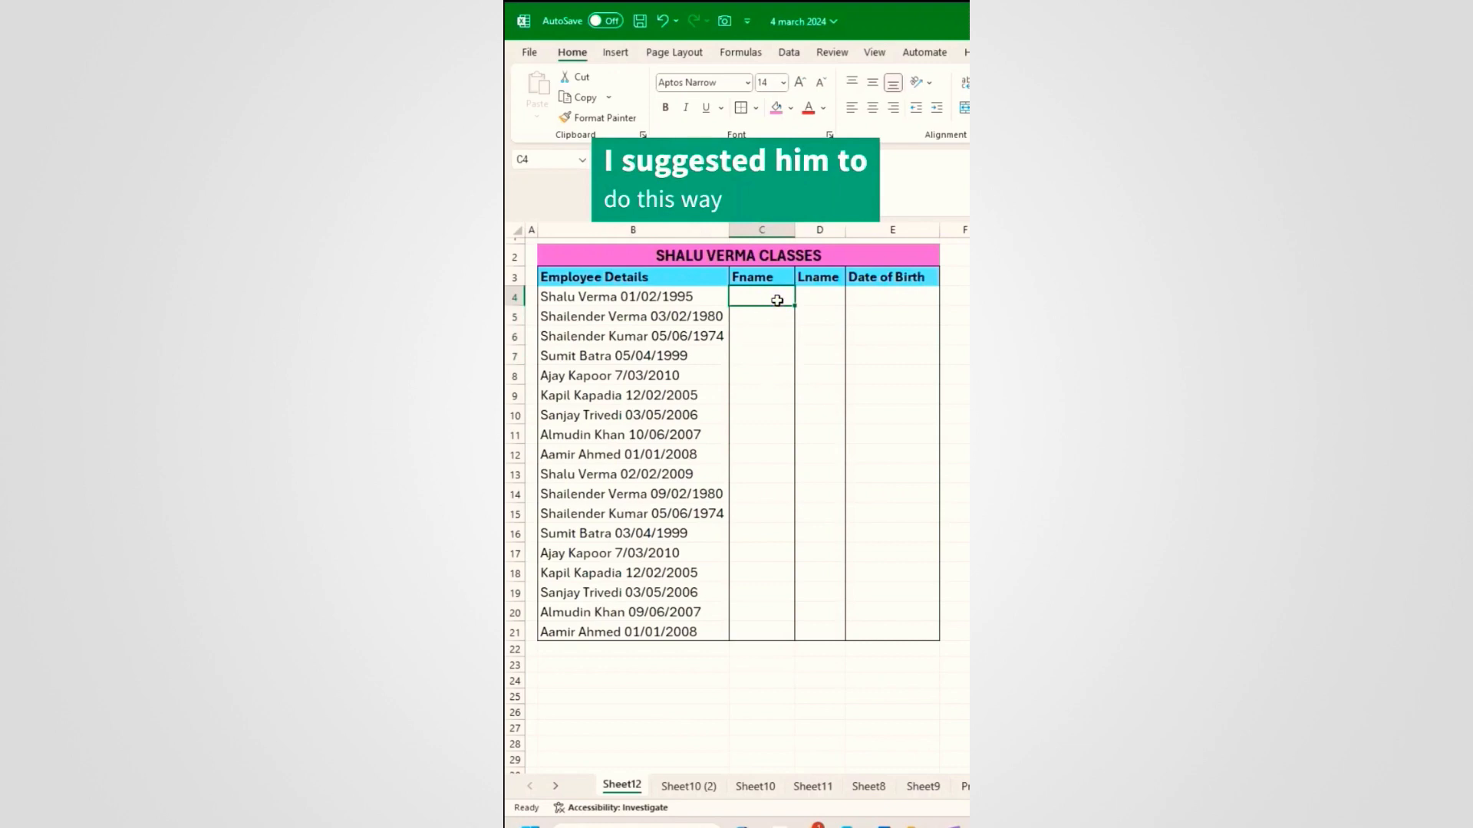
pyautogui.press('Tab')
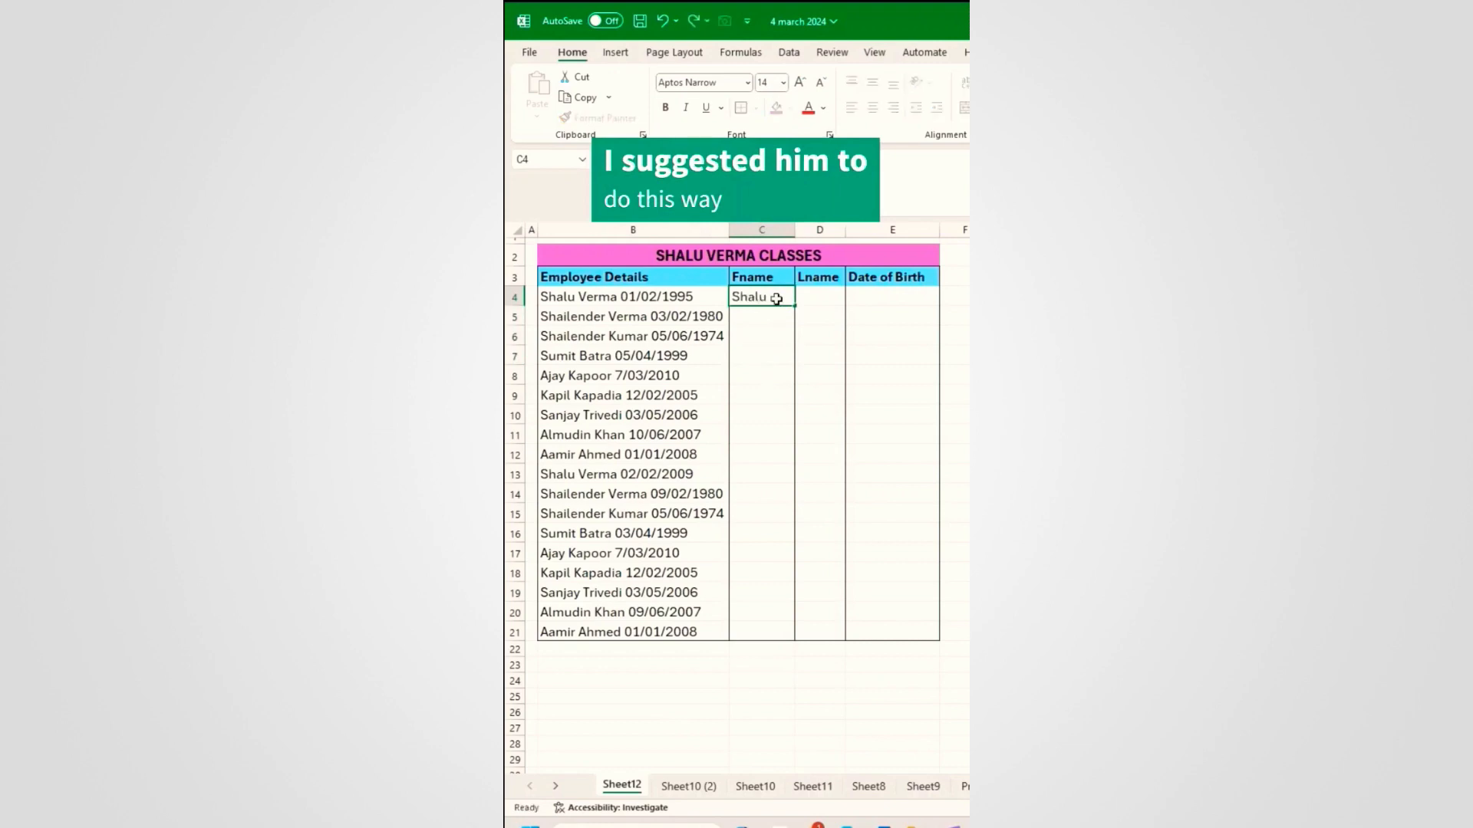
pyautogui.hotkey('ctrl', 'Return')
pyautogui.press('Tab')
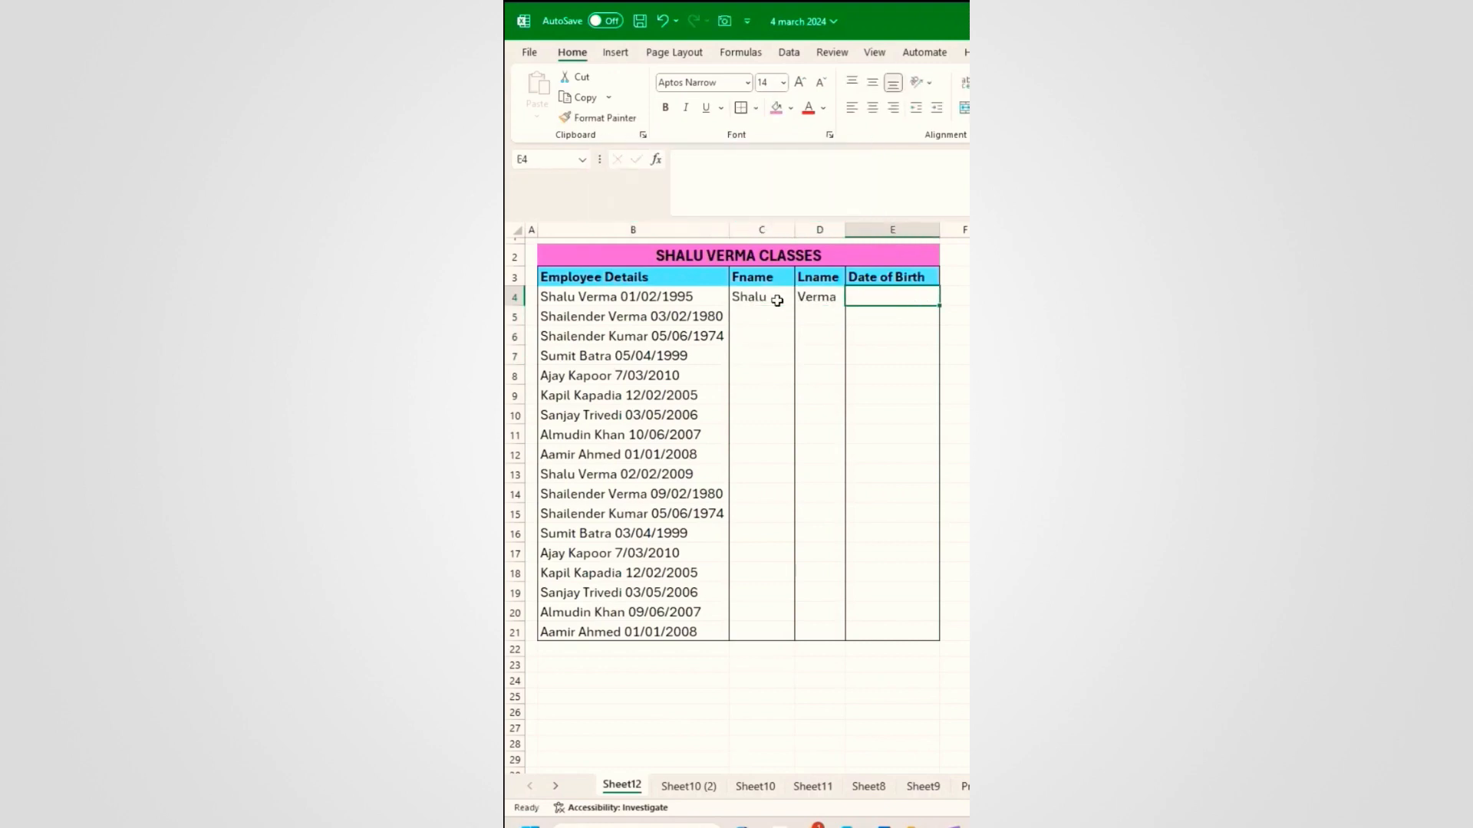
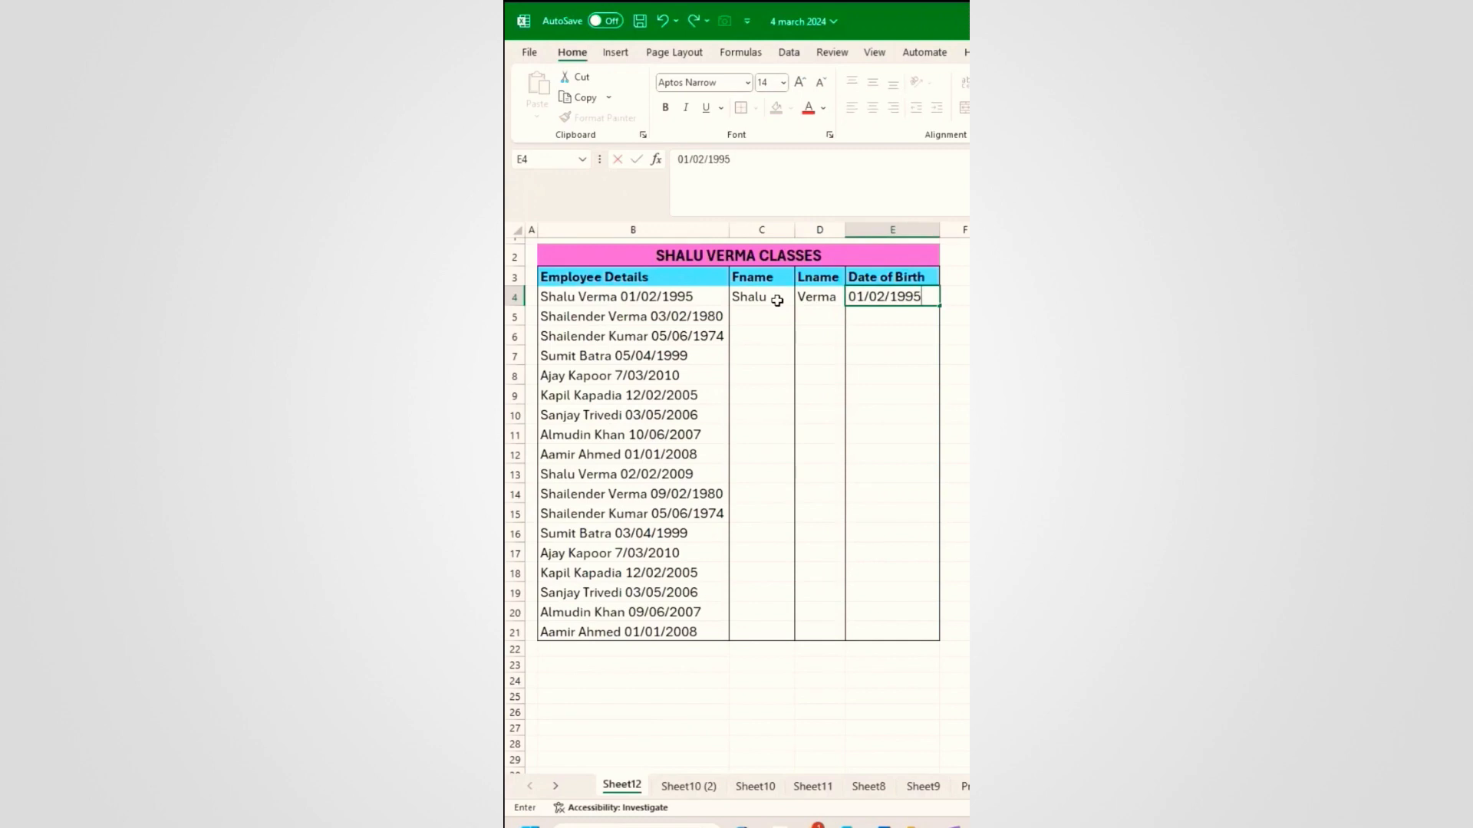
pyautogui.click(778, 300)
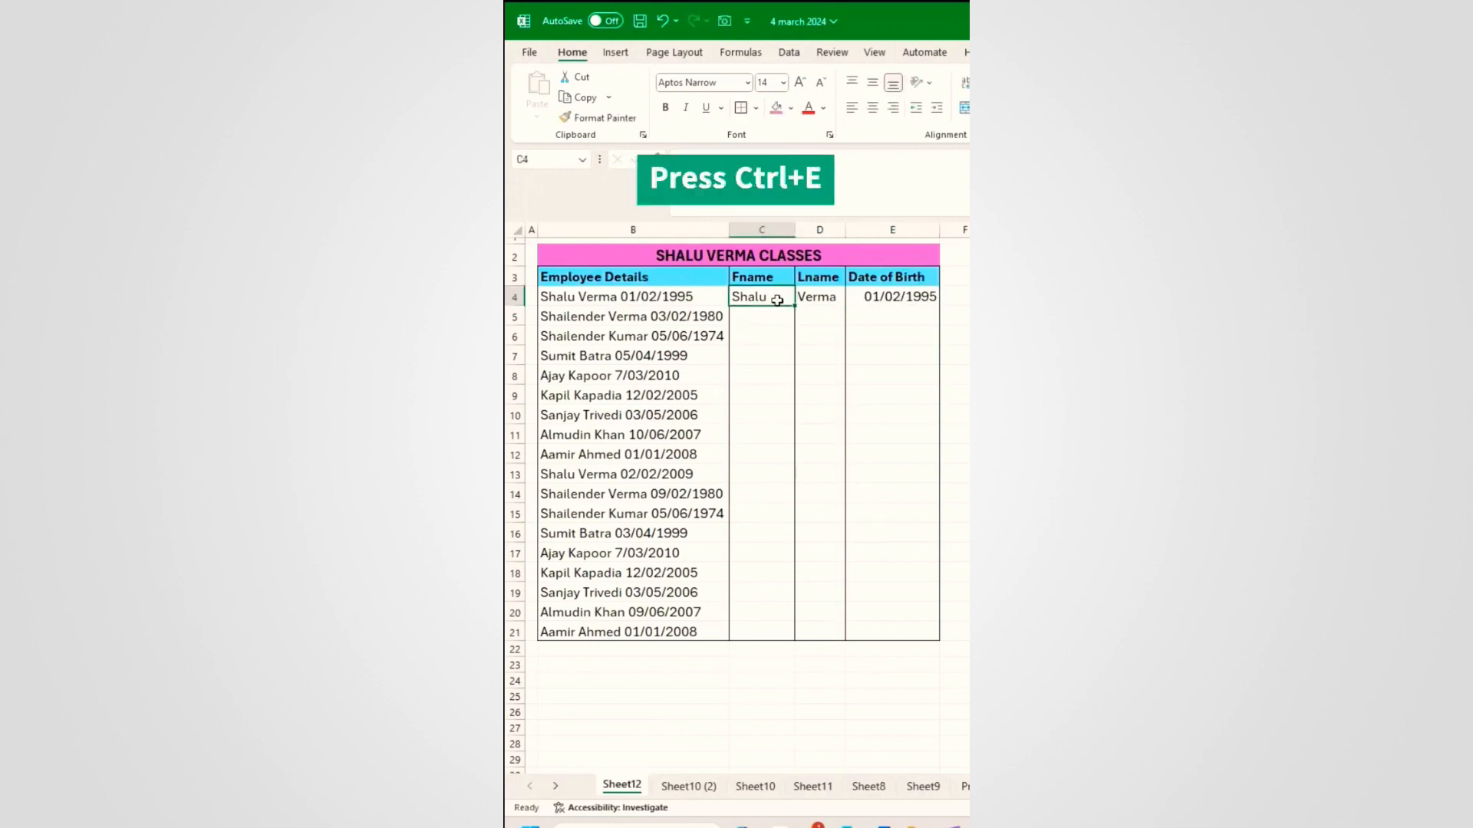
# Step: Flash Fill the Fname, Lname and Date of Birth columns with Ctrl+E, and narrow column E
pyautogui.hotkey('ctrl', 'e')
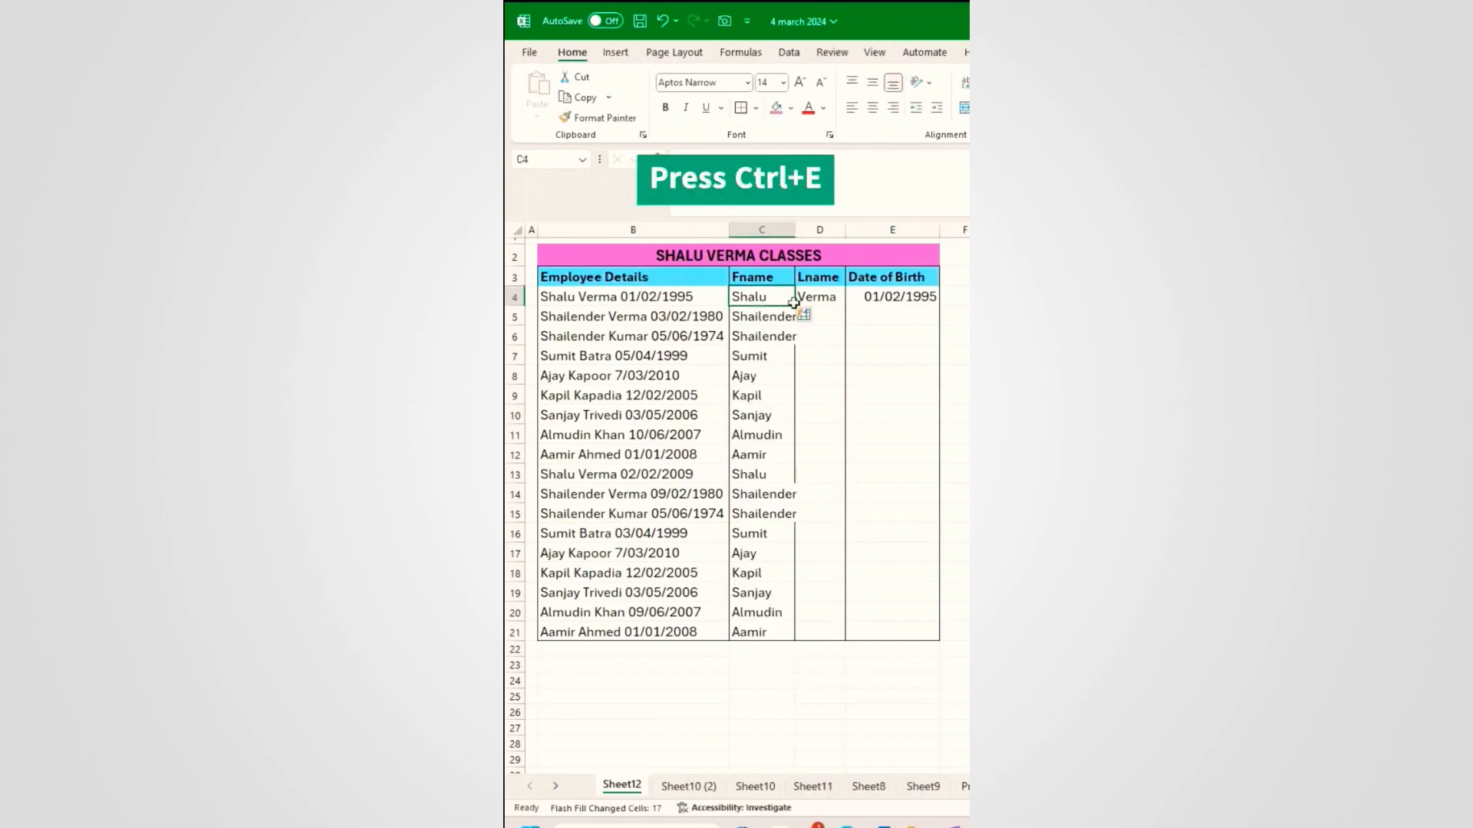
pyautogui.click(839, 305)
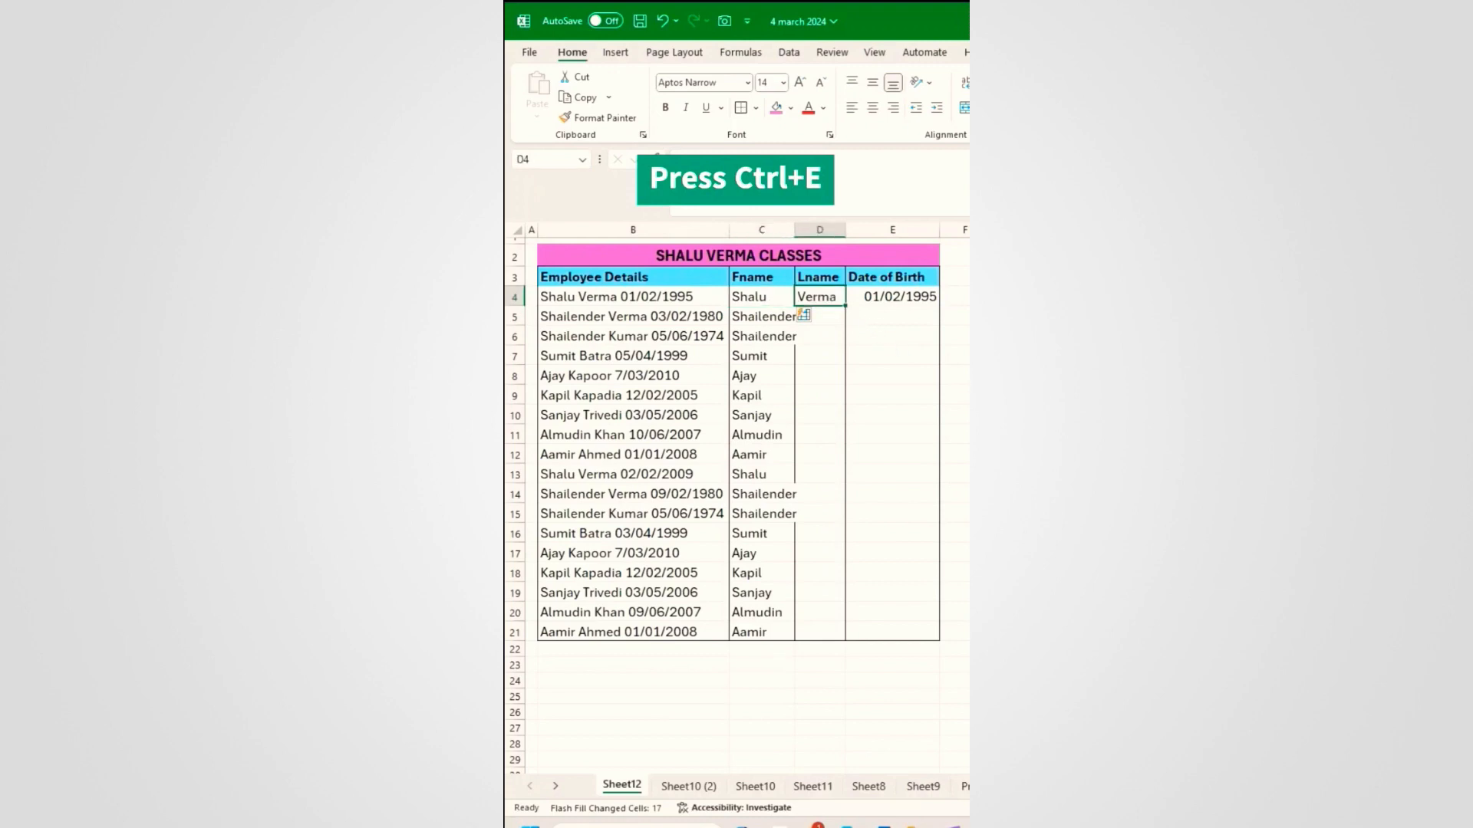
pyautogui.hotkey('ctrl', 'e')
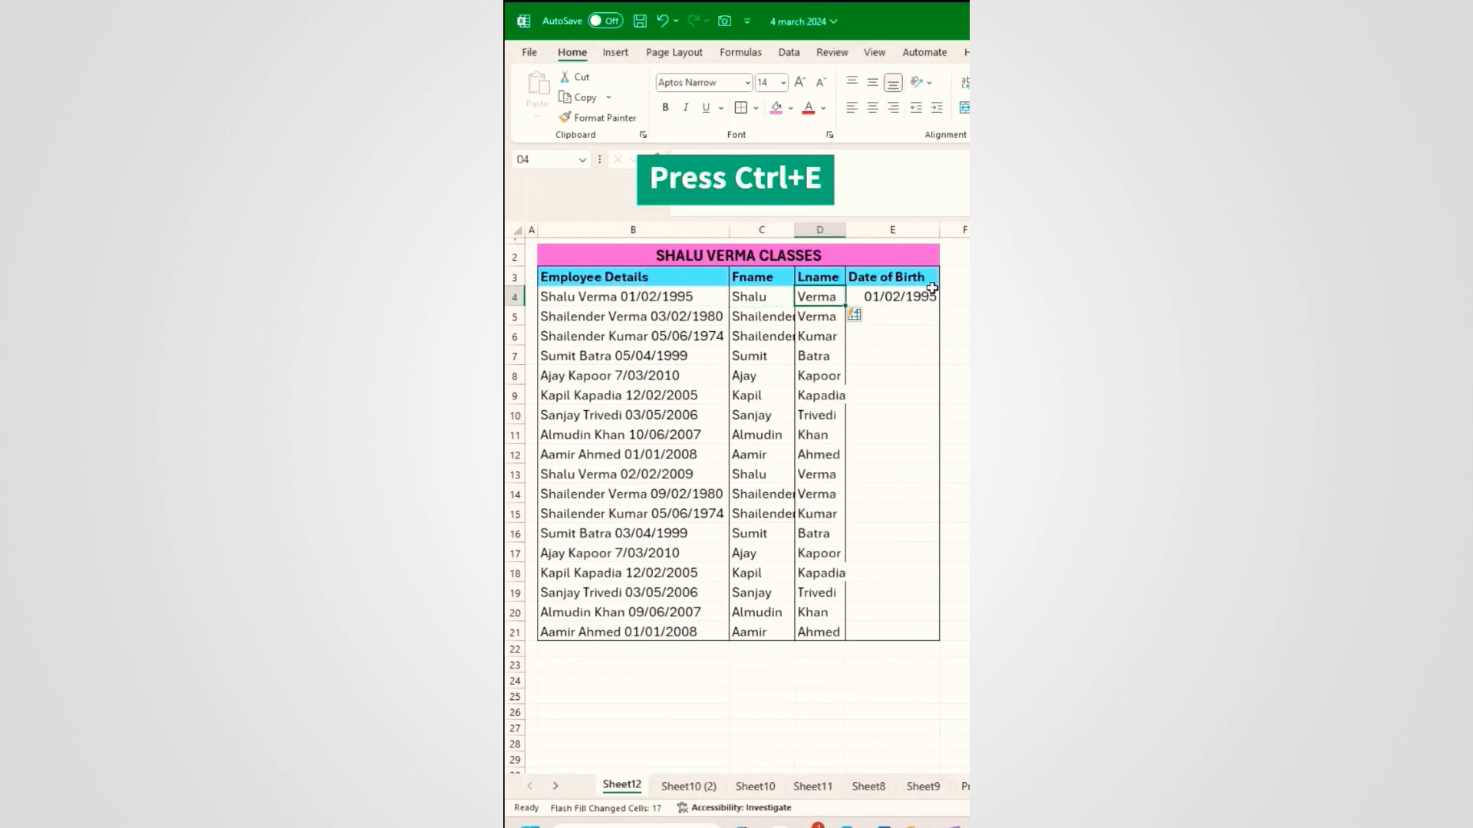
pyautogui.click(904, 295)
pyautogui.hotkey('ctrl', 'e')
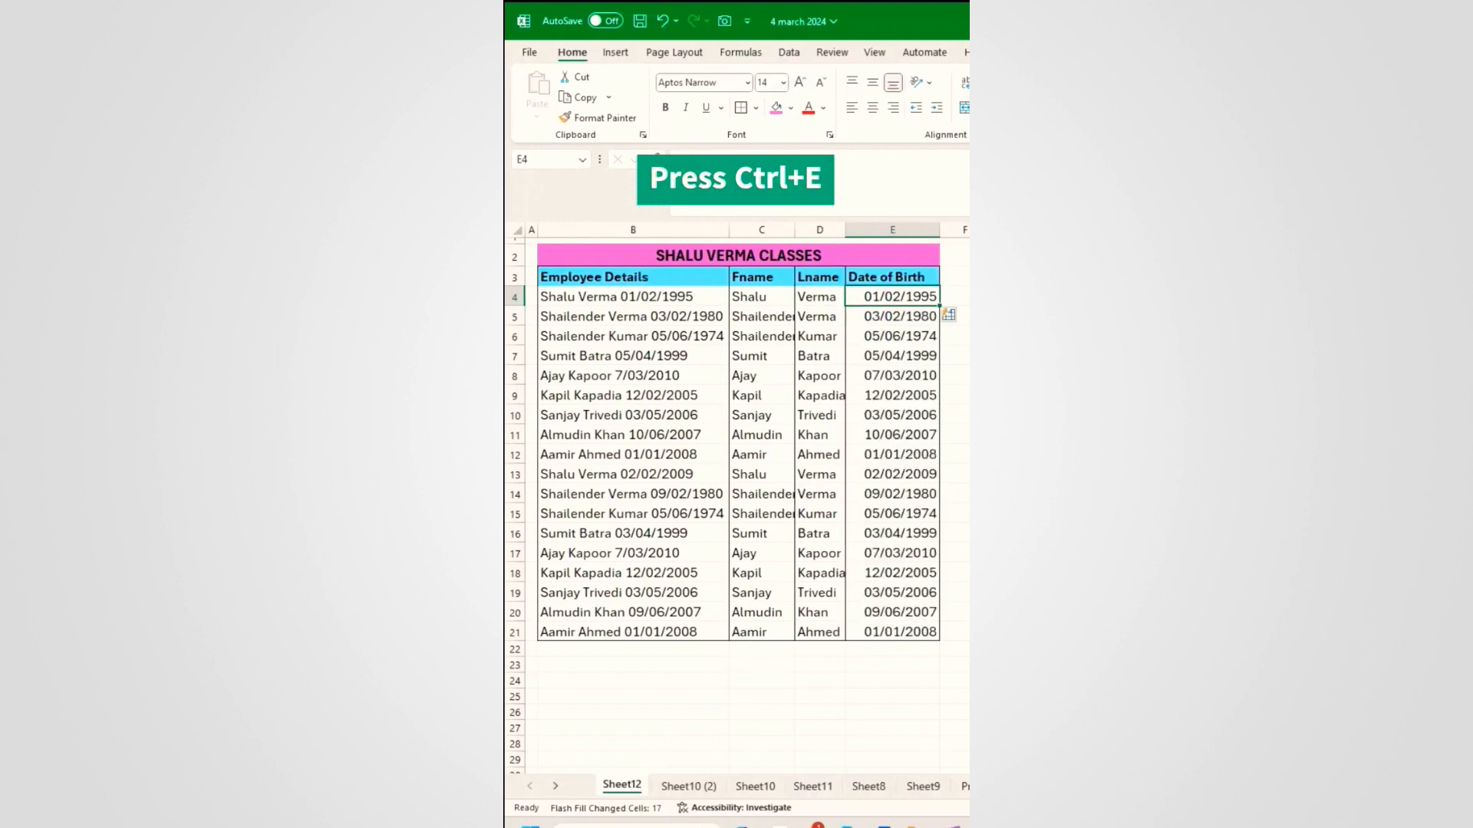
pyautogui.moveTo(933, 229); pyautogui.dragTo(922, 230)
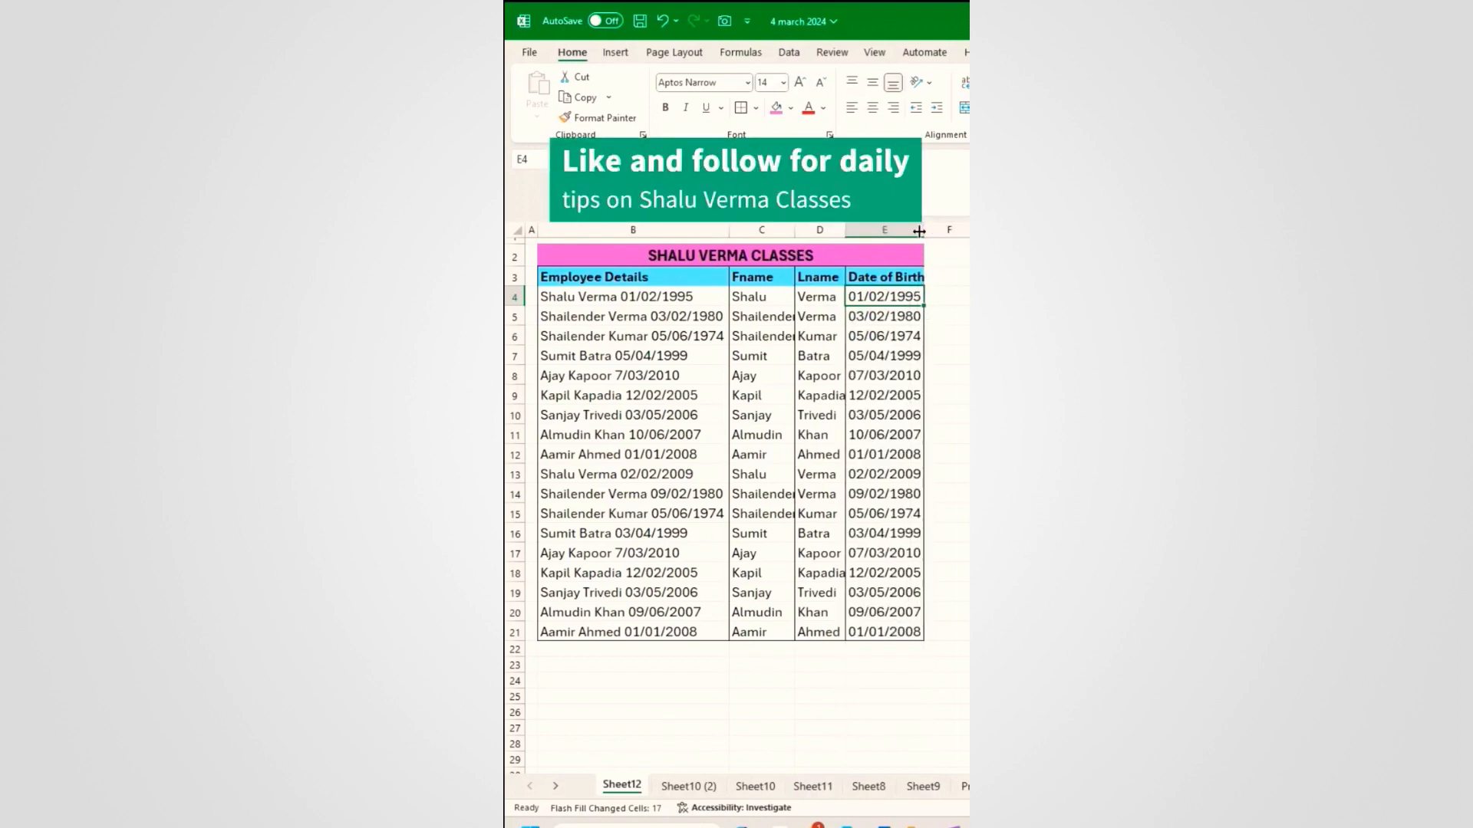
pyautogui.click(656, 657)
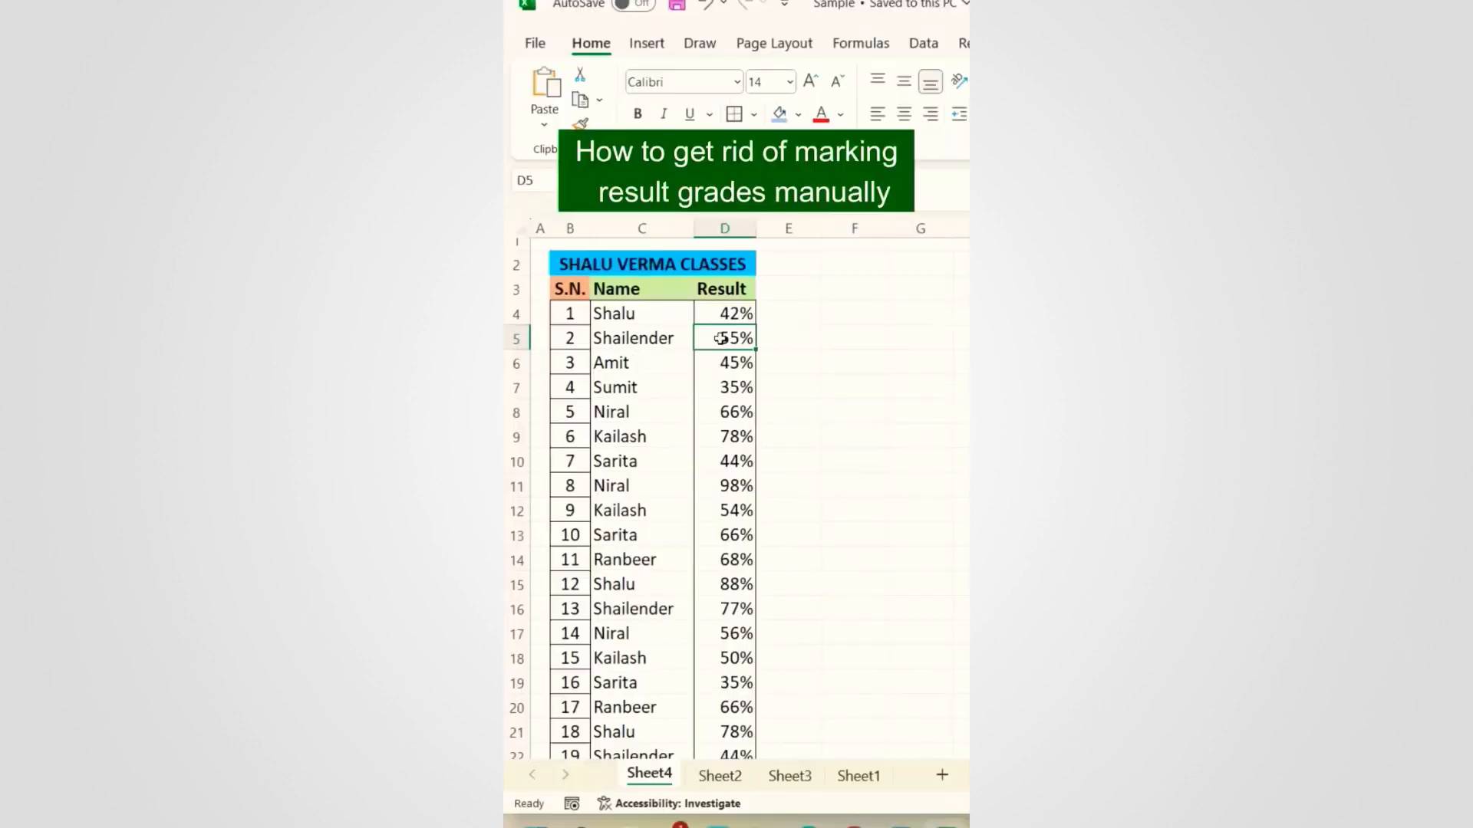
pyautogui.click(727, 315)
pyautogui.click(798, 114)
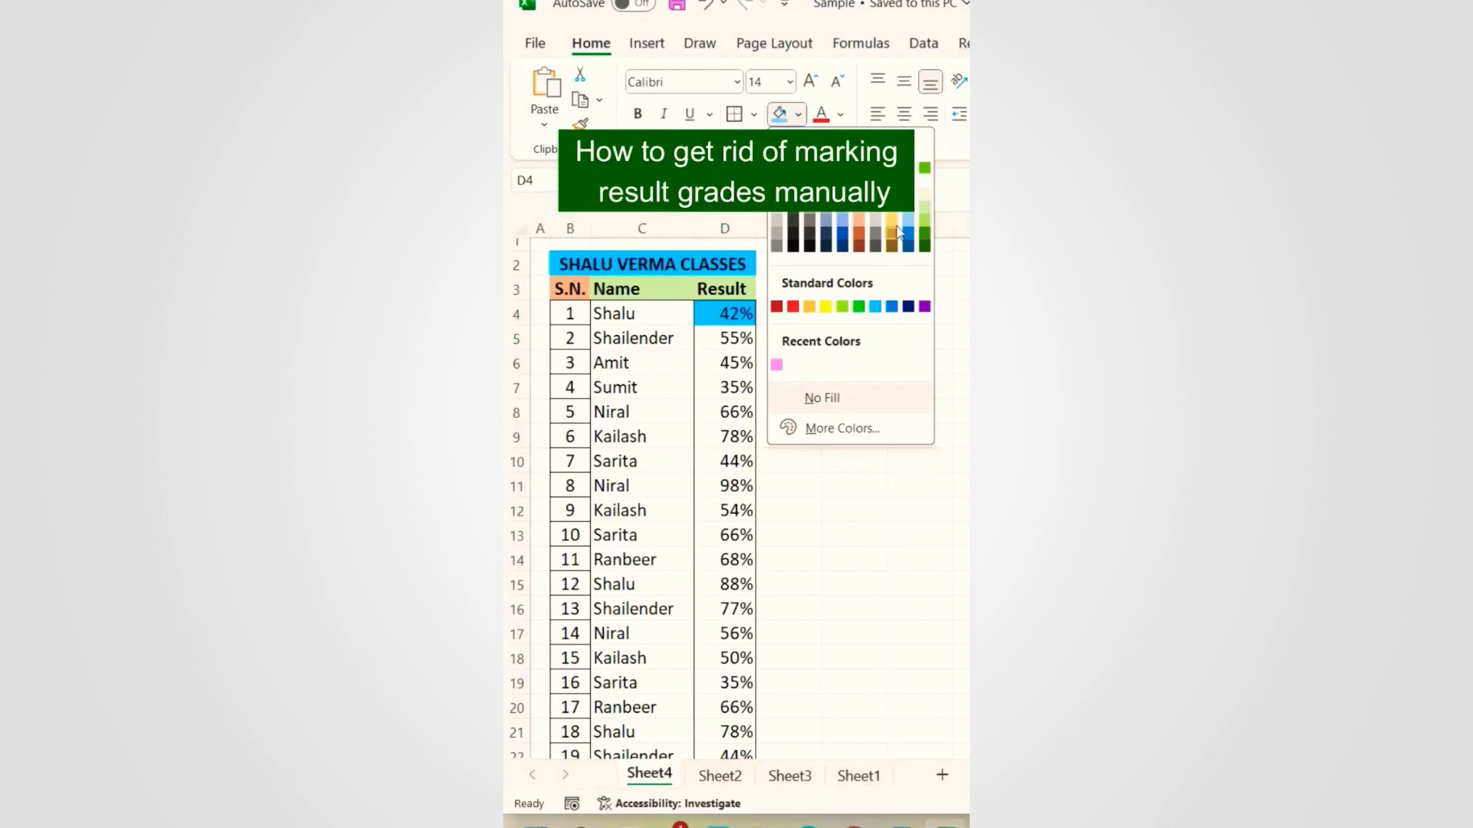
pyautogui.click(898, 230)
pyautogui.click(725, 339)
pyautogui.click(779, 113)
pyautogui.click(713, 362)
pyautogui.click(780, 114)
pyautogui.click(713, 388)
pyautogui.click(780, 113)
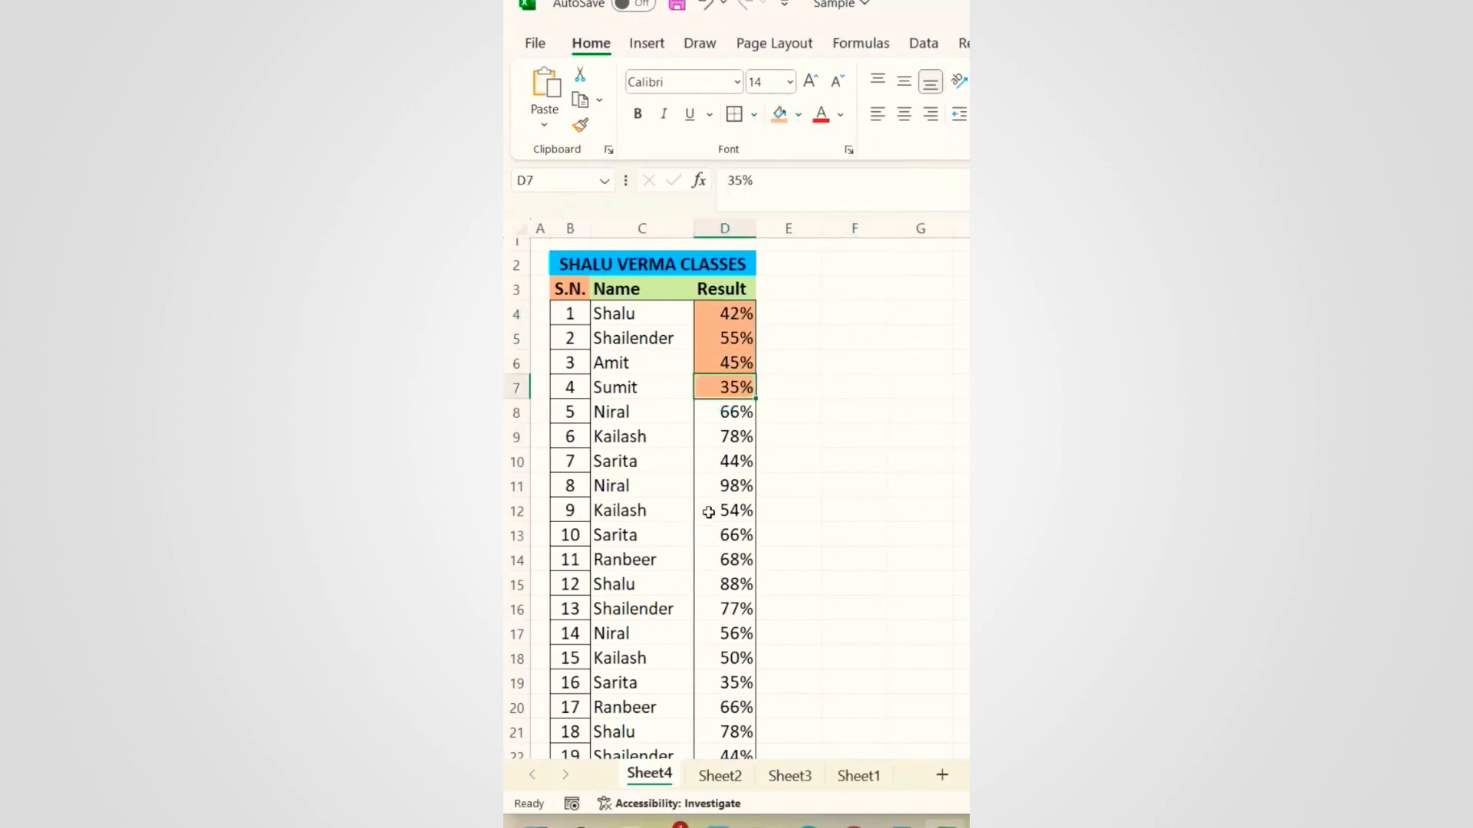
pyautogui.click(729, 460)
pyautogui.click(780, 114)
pyautogui.hotkey('ctrl', 'z')
pyautogui.hotkey('ctrl', 'z')
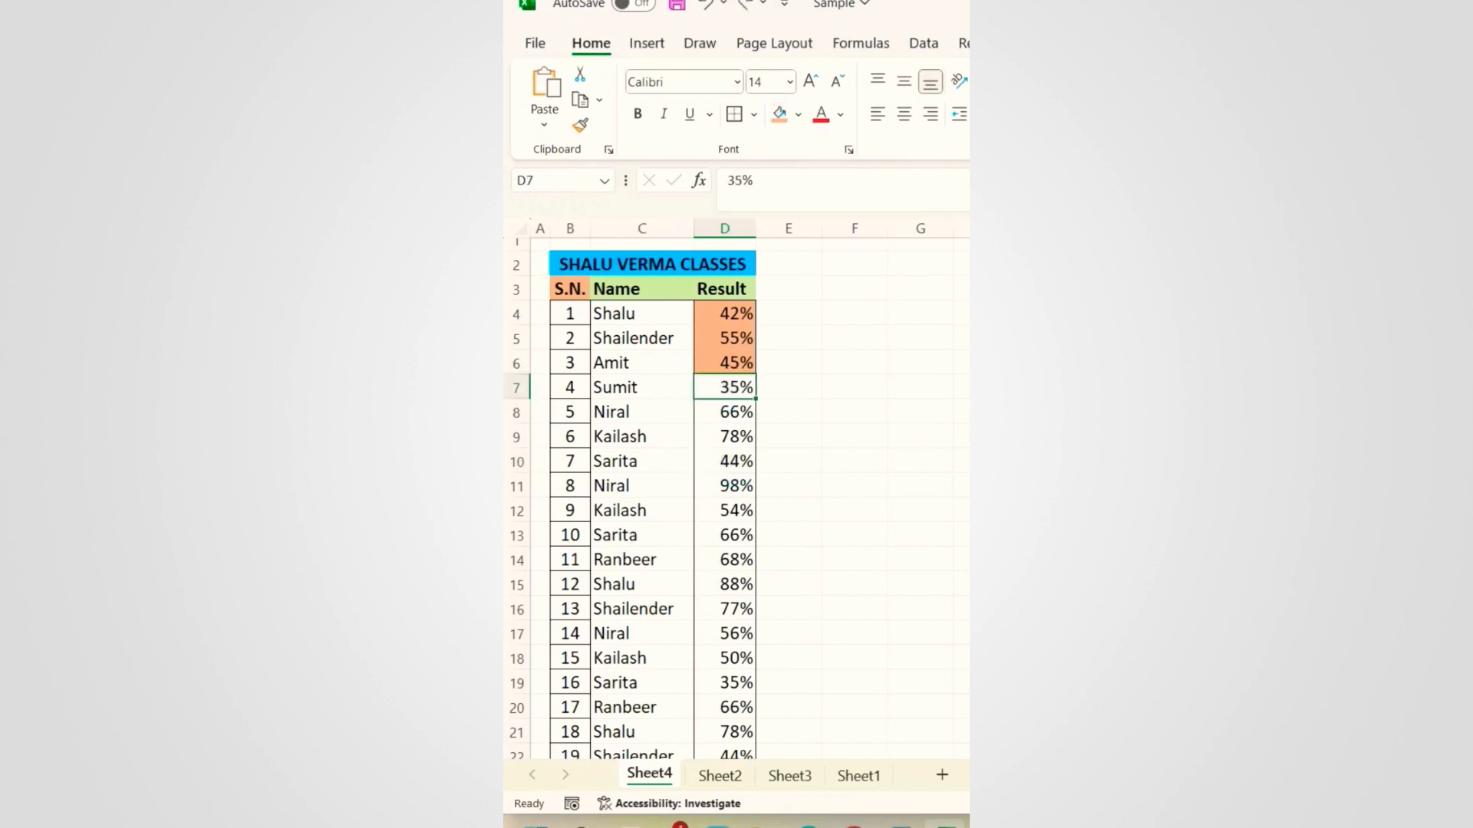
pyautogui.hotkey('ctrl', 'z')
pyautogui.hotkey('ctrl', 'z')
pyautogui.hotkey('ctrl', 'z')
pyautogui.click(714, 312)
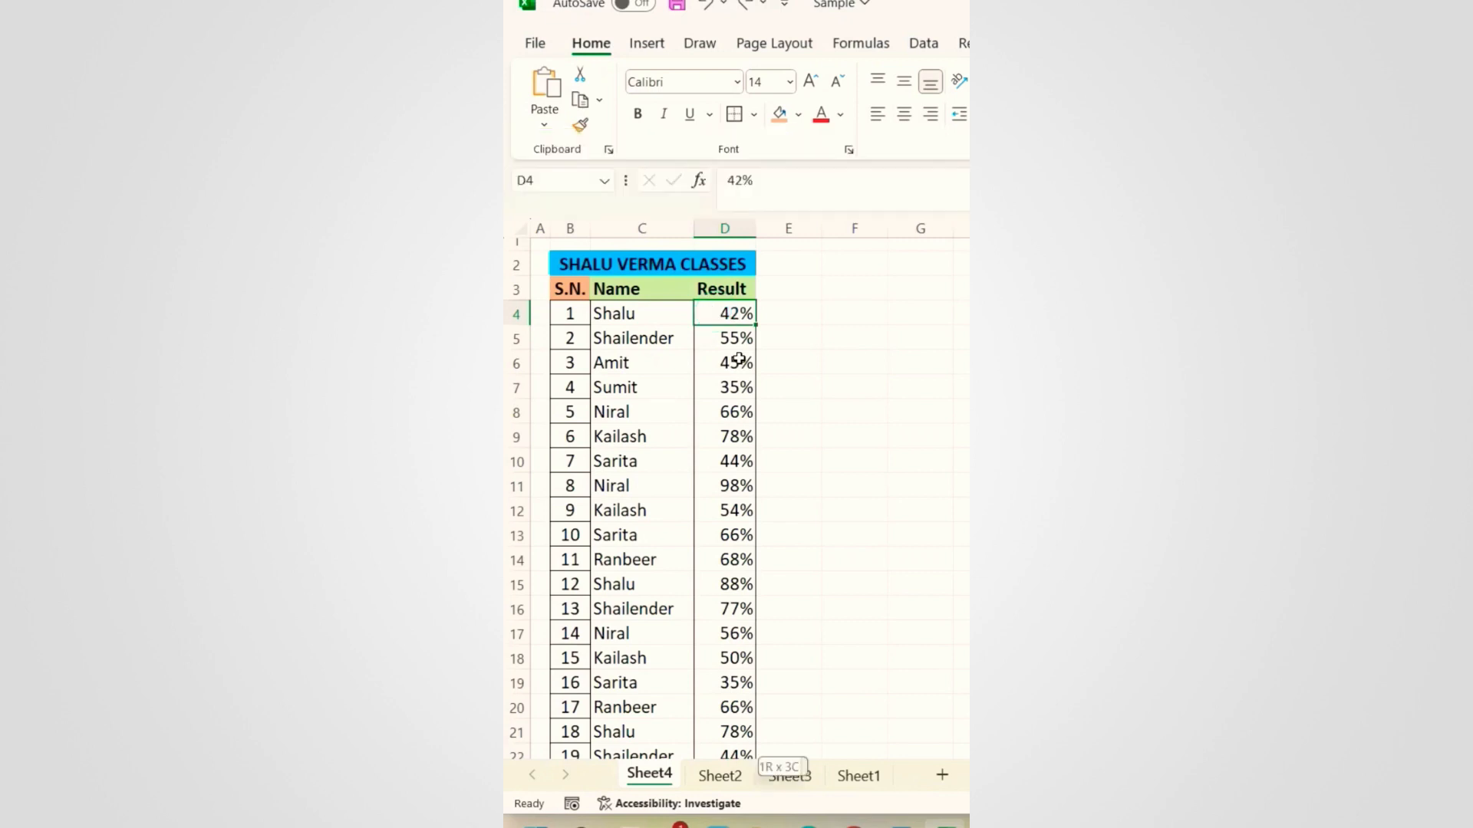
pyautogui.hotkey('ctrl', 'shift', 'Down')
pyautogui.scroll(9, 727, 358)
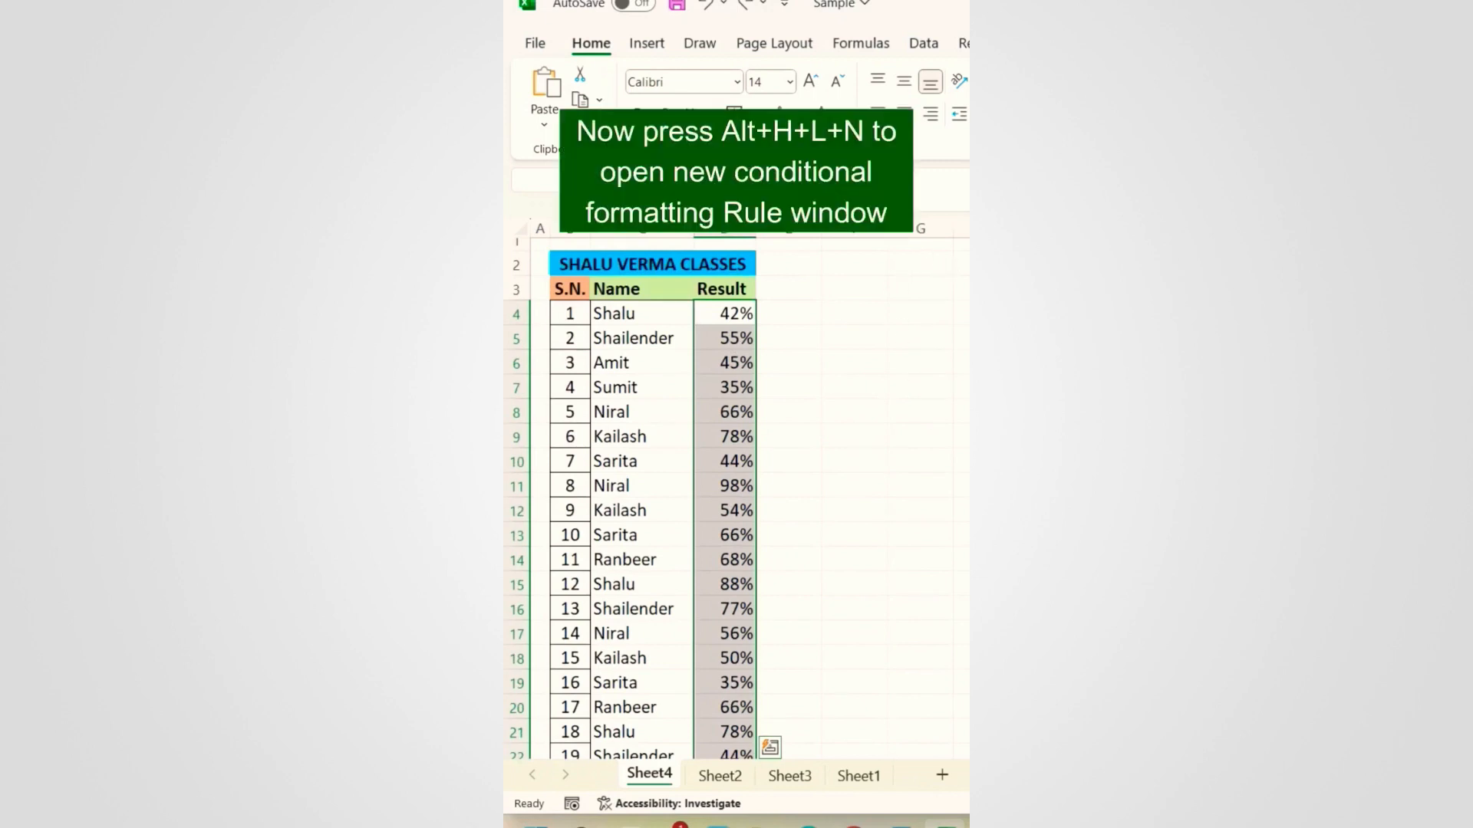
# Step: Create a new conditional formatting rule (Alt+H+L+N) for cell values less than a threshold
pyautogui.press('alt')
pyautogui.press('h')
pyautogui.press('l')
pyautogui.press('n')
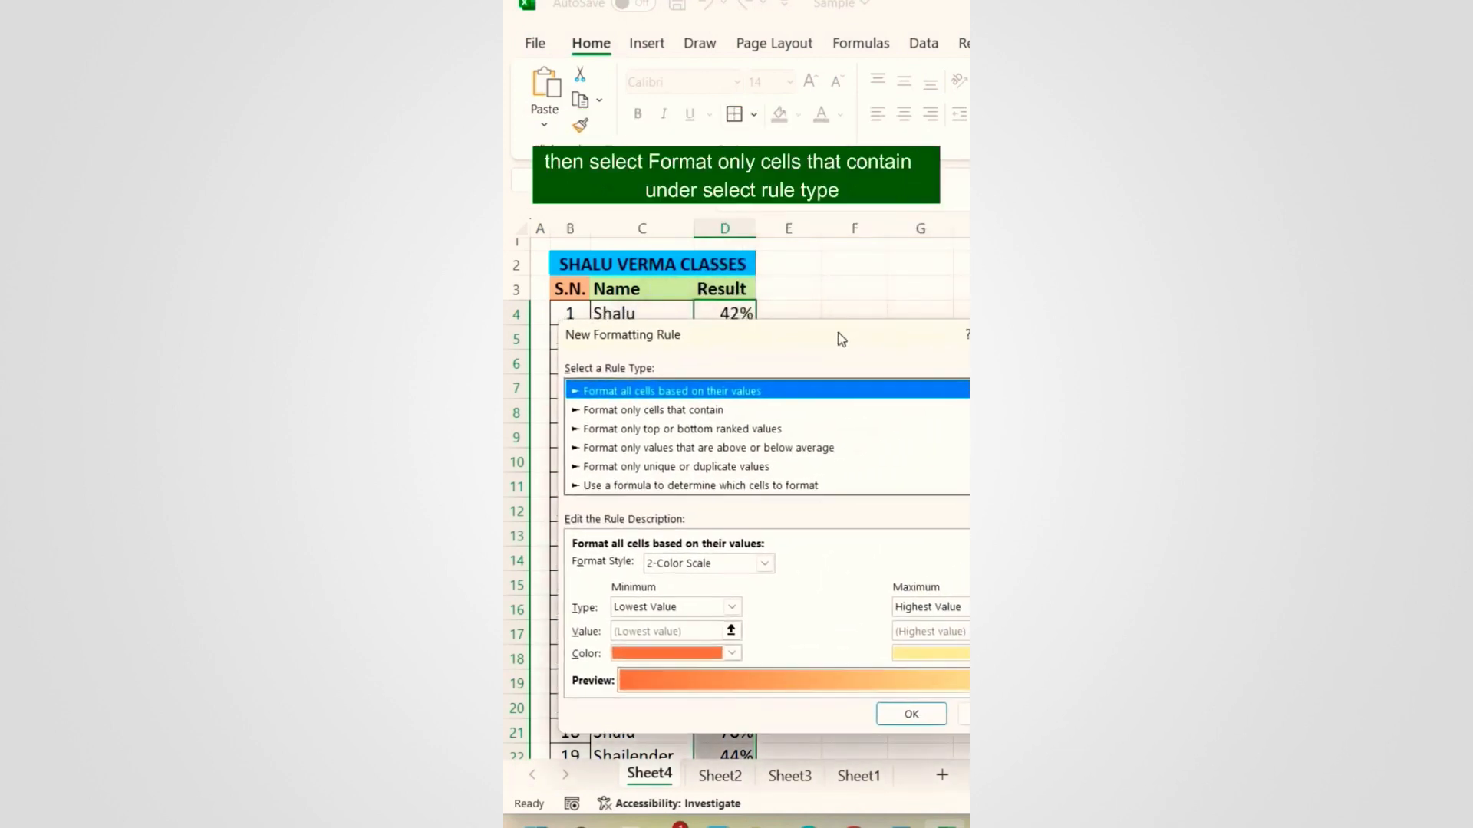
pyautogui.click(685, 415)
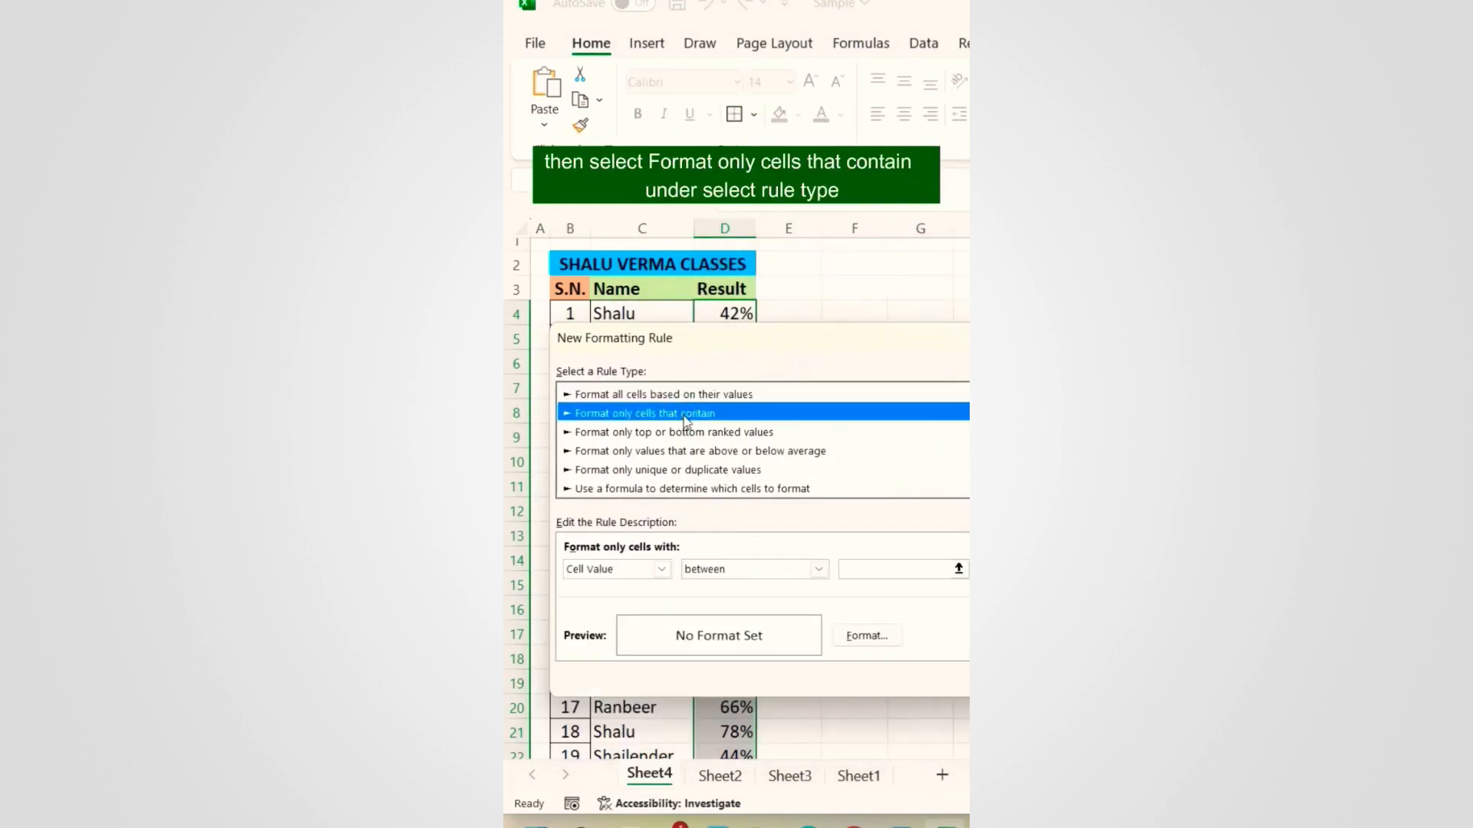
pyautogui.click(819, 571)
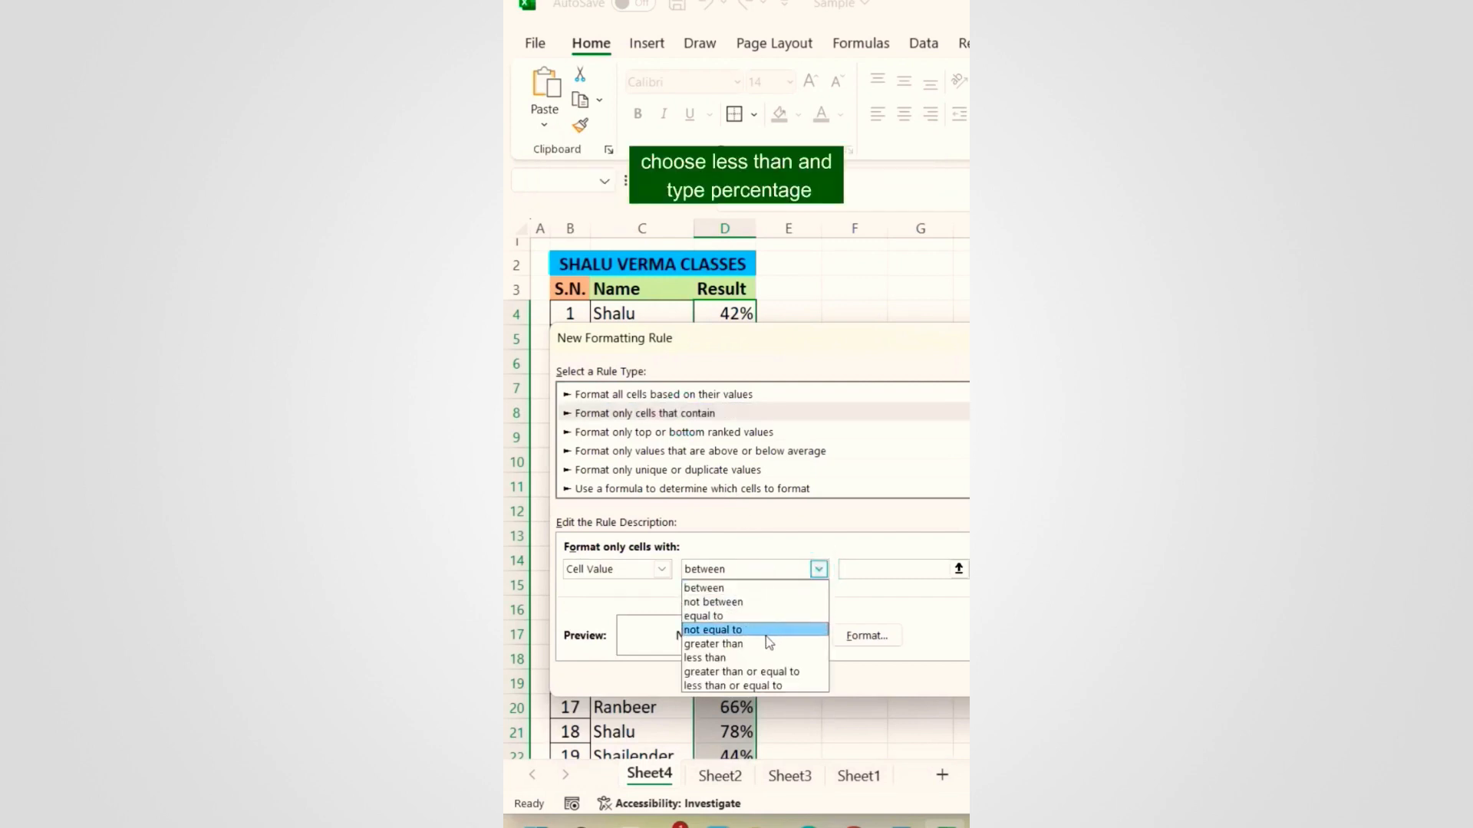
pyautogui.click(763, 658)
# Step: Set the threshold to 60% with a light orange fill and apply the rule
pyautogui.click(959, 570)
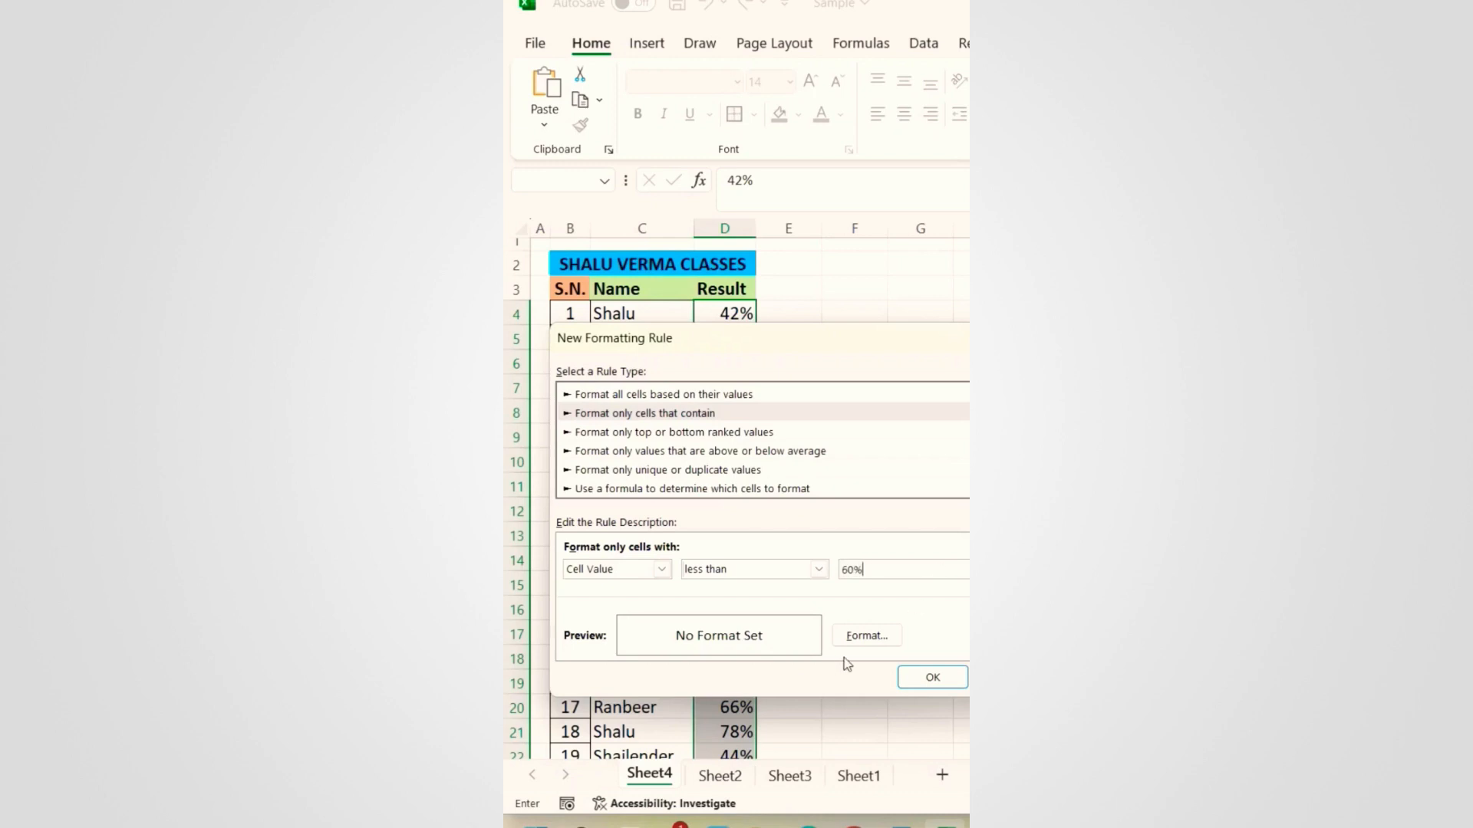
pyautogui.click(867, 635)
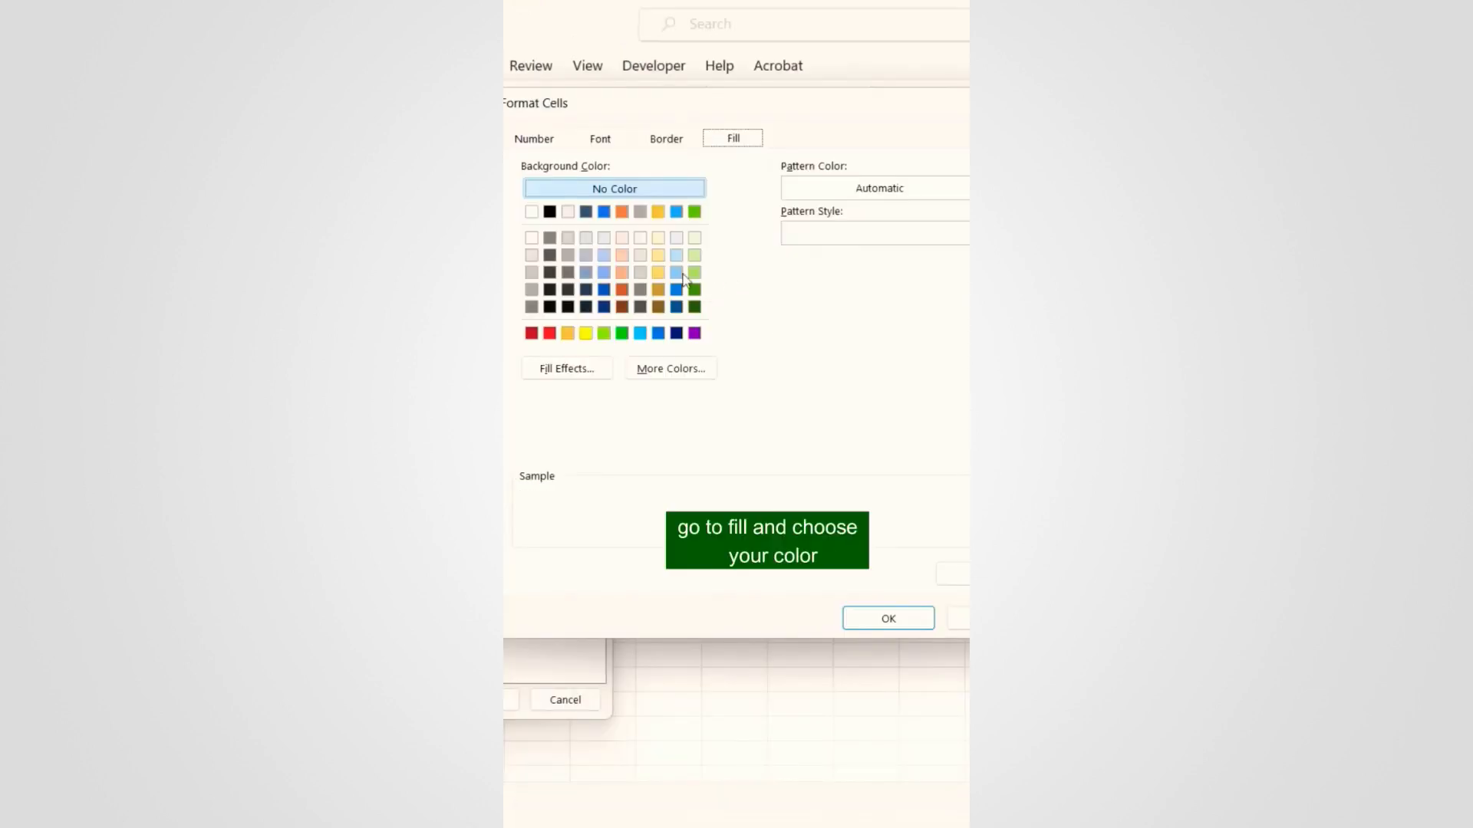
pyautogui.click(625, 274)
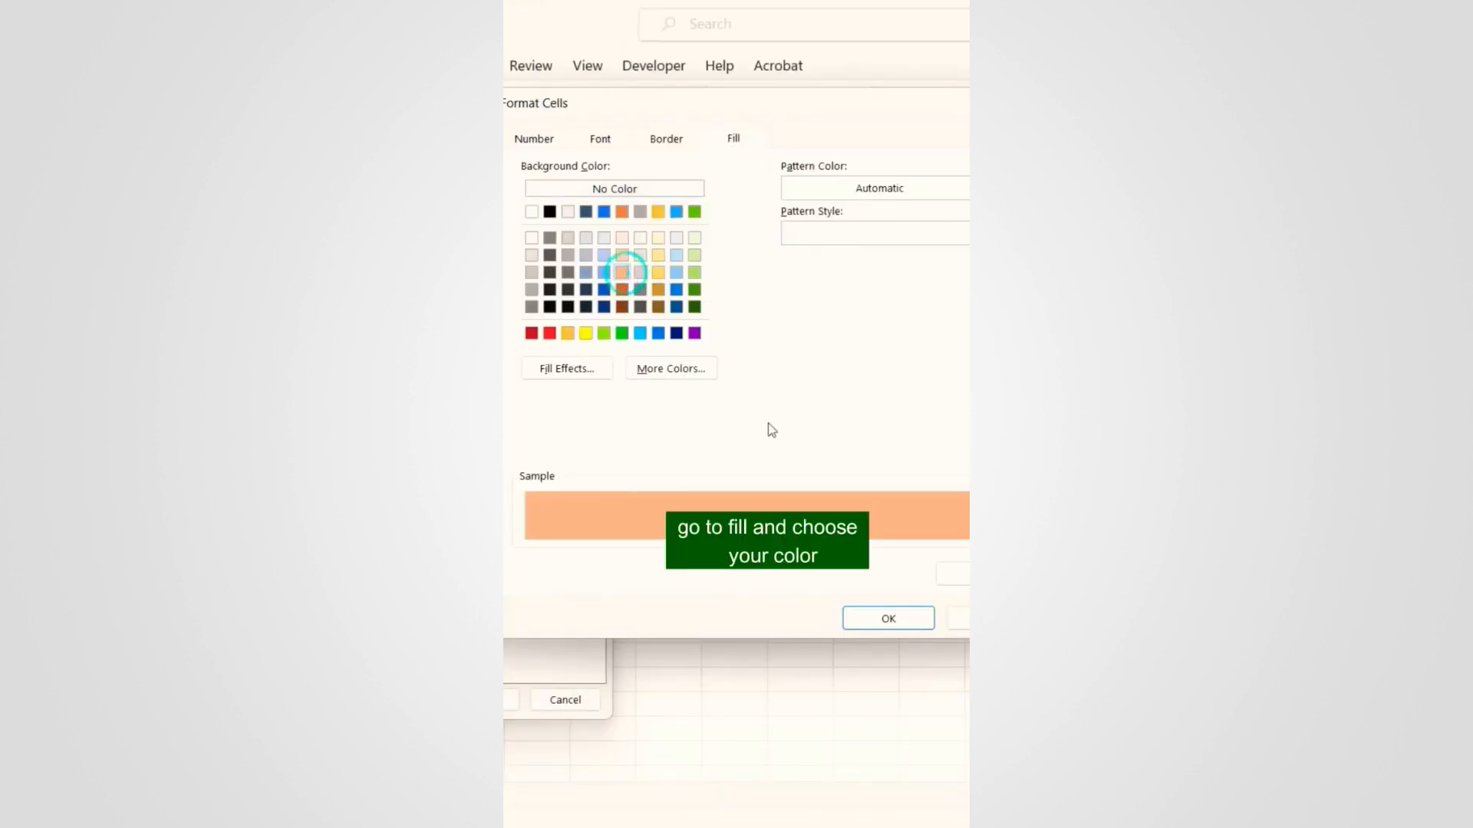
pyautogui.click(904, 620)
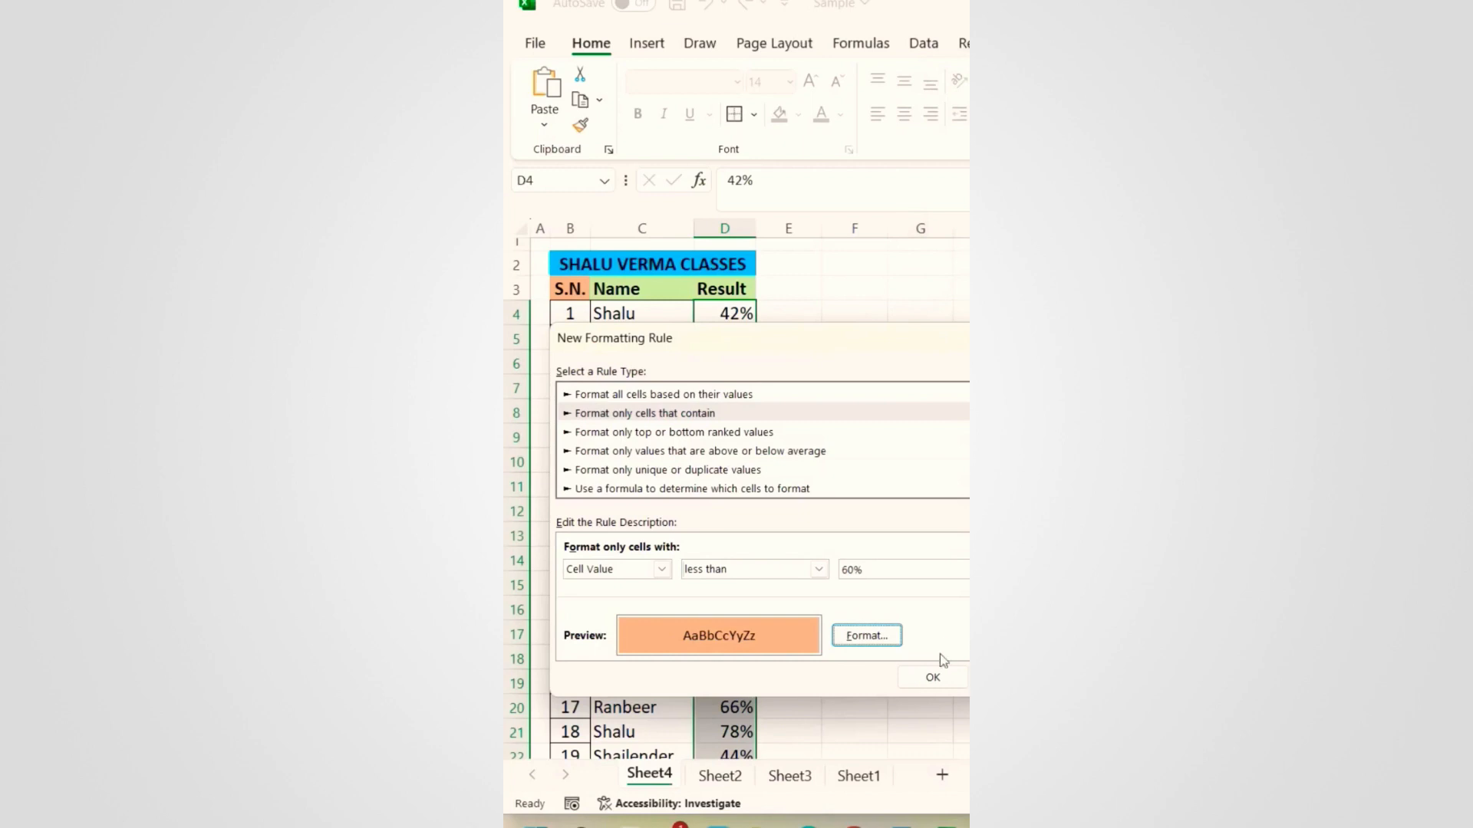
pyautogui.click(933, 675)
pyautogui.click(717, 435)
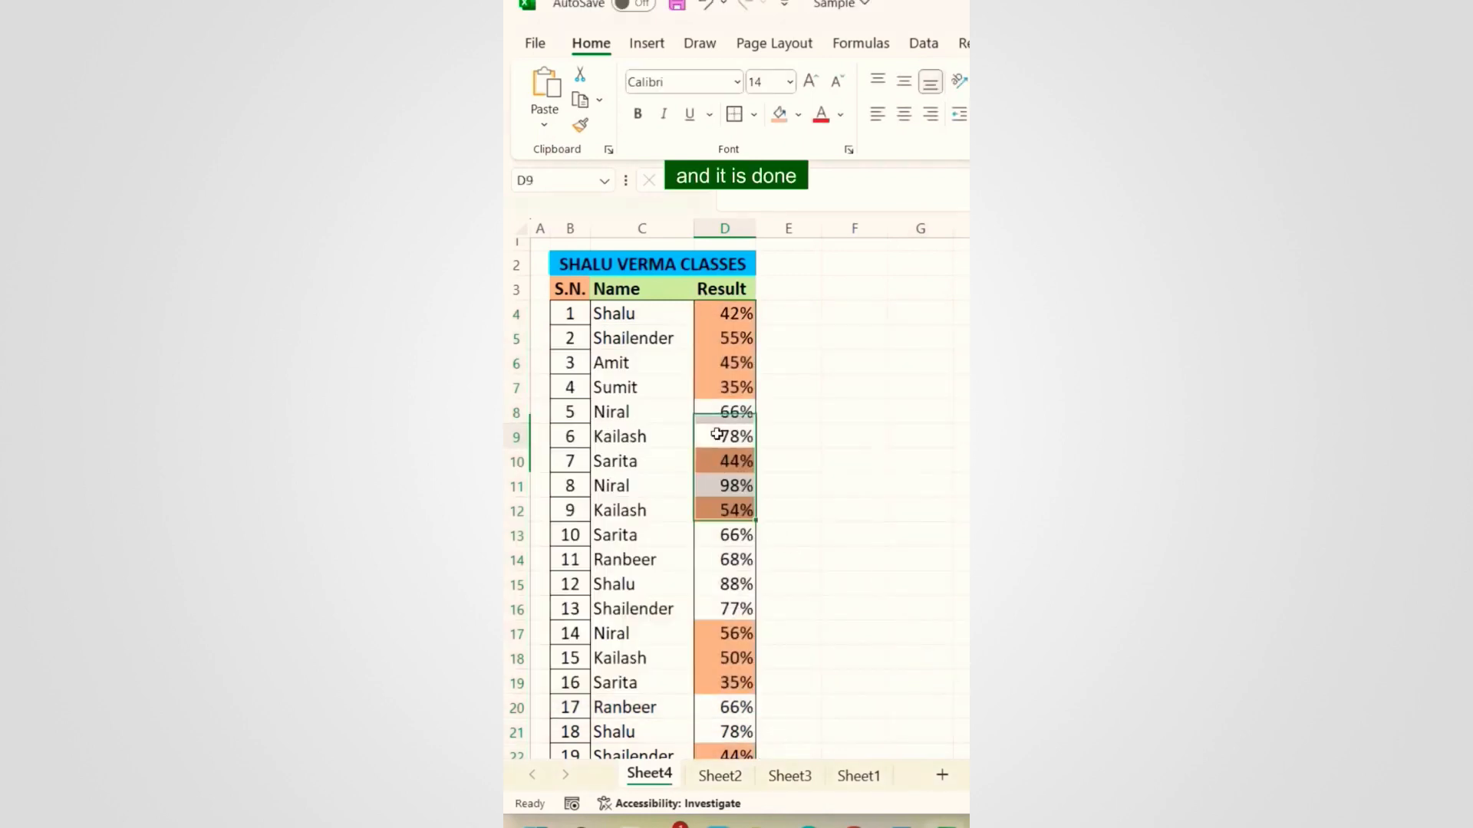
pyautogui.scroll(-4, 660, 559)
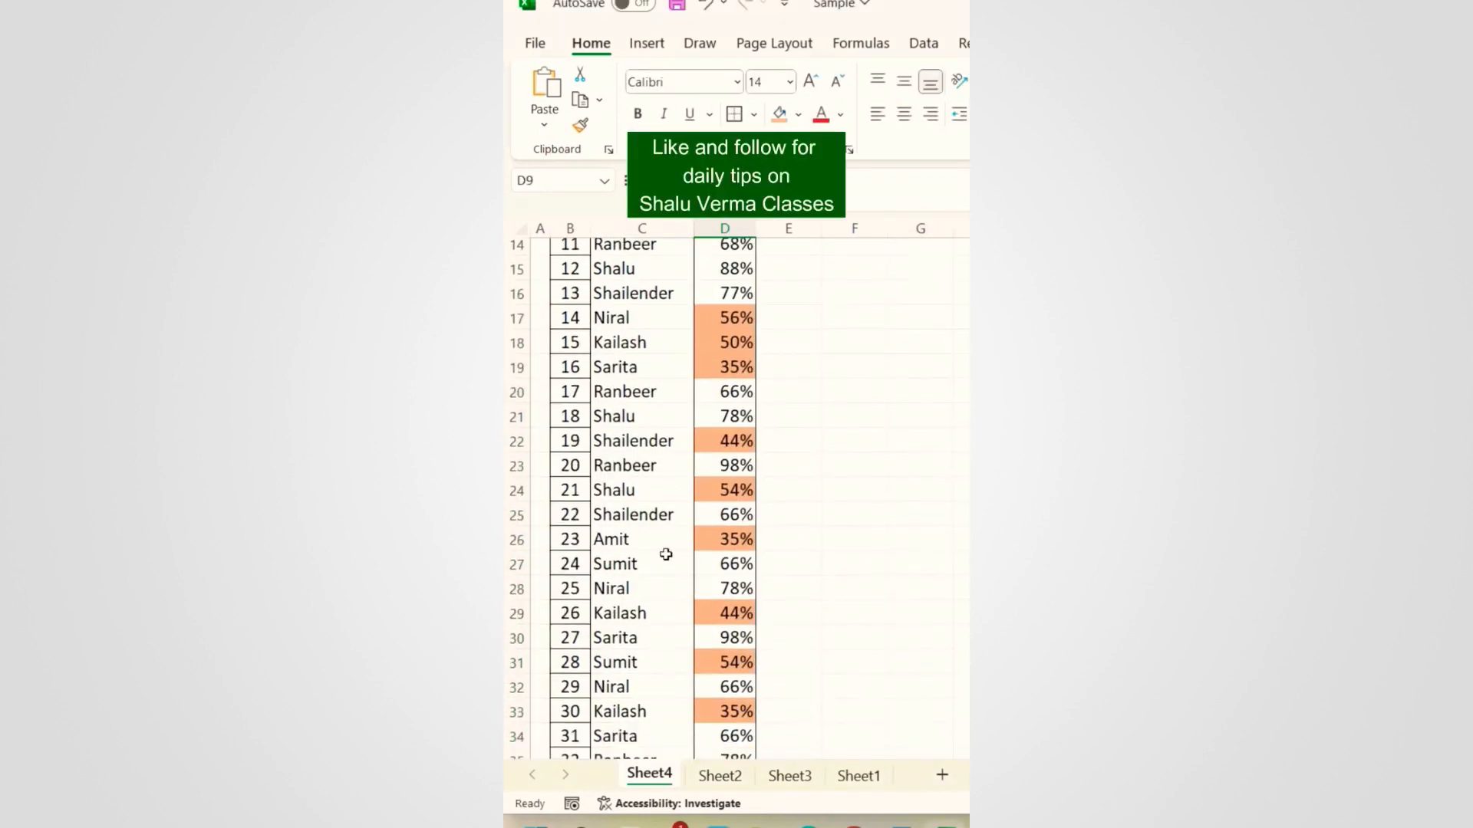
pyautogui.scroll(-6, 664, 554)
pyautogui.scroll(12, 656, 549)
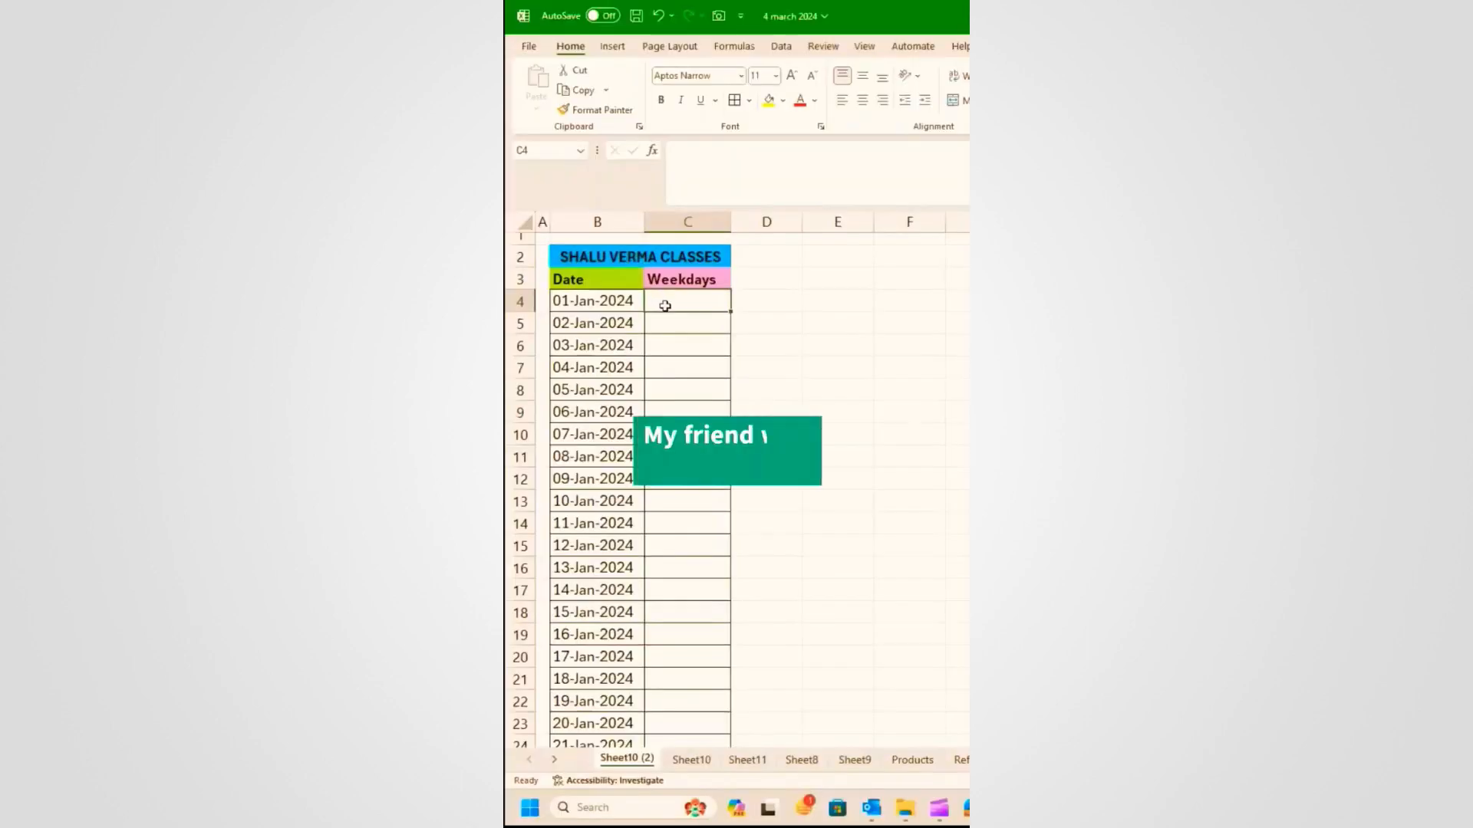
pyautogui.click(671, 313)
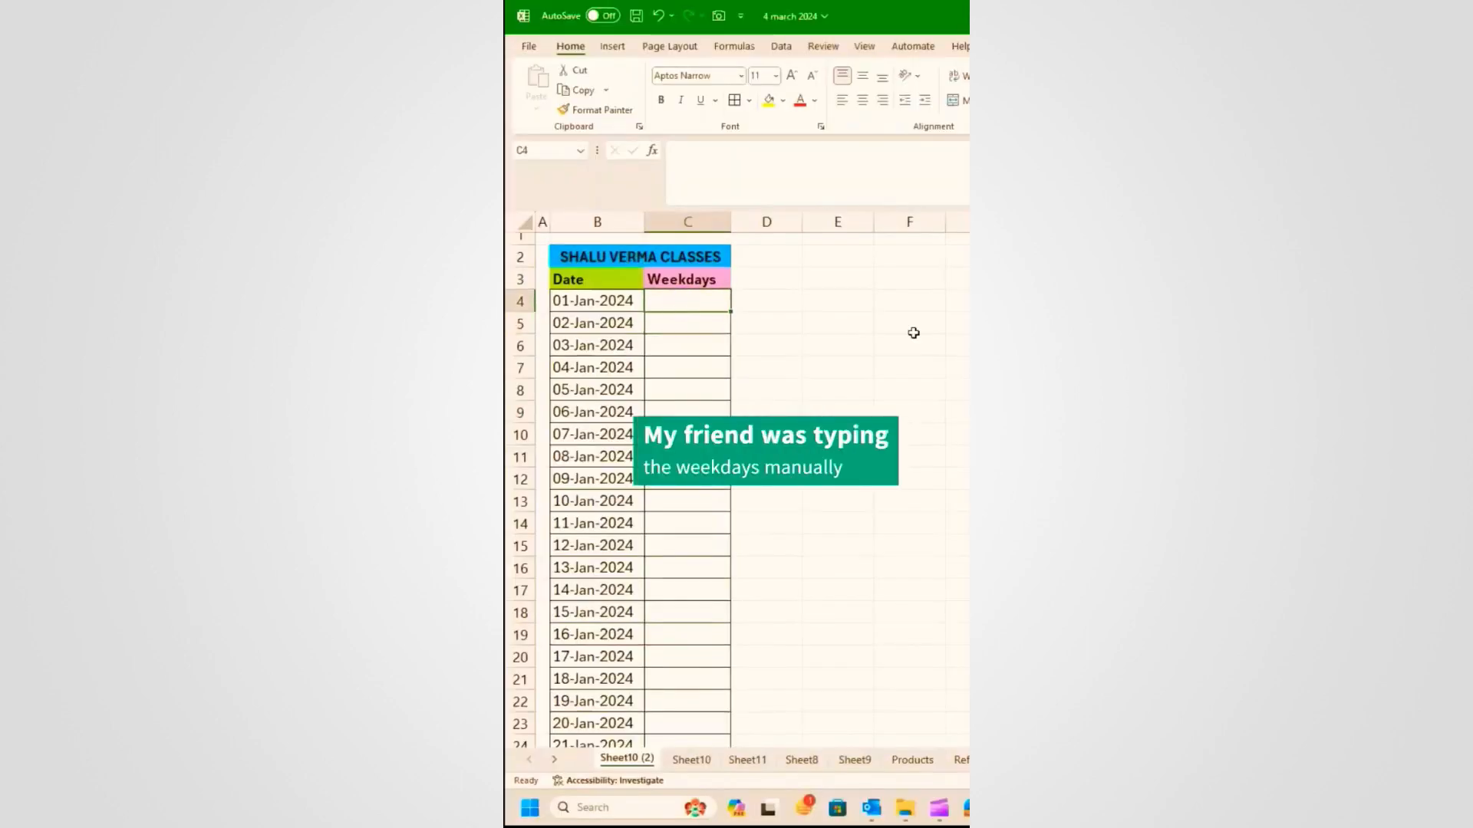
# Step: Type Monday, Tuesday and Wednesday in C4:C6, then clear them
pyautogui.write('Monday')
pyautogui.press('Return')
pyautogui.write('Tuesday')
pyautogui.press('Return')
pyautogui.write('Wednesda')
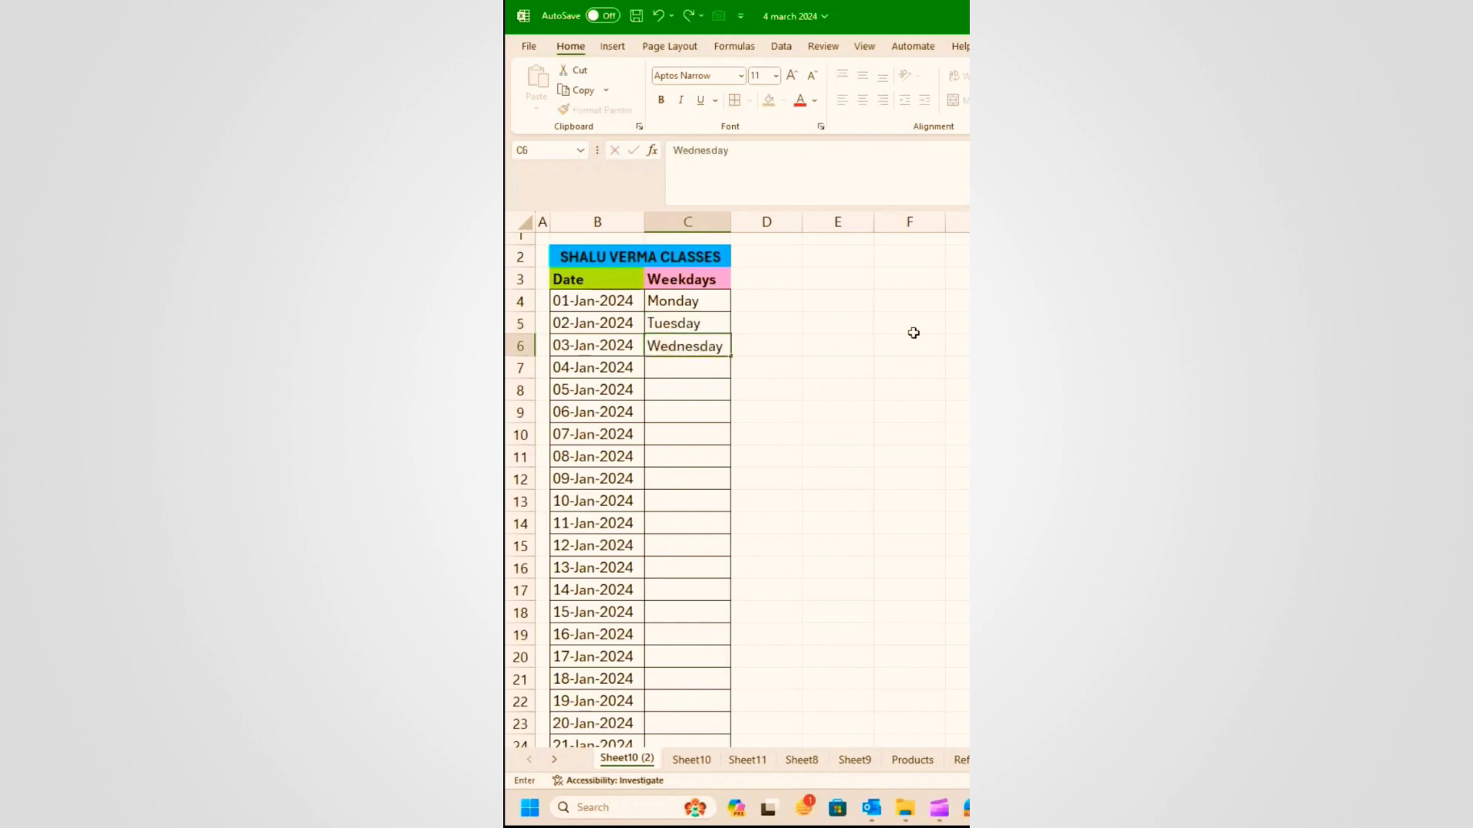
pyautogui.press('Return')
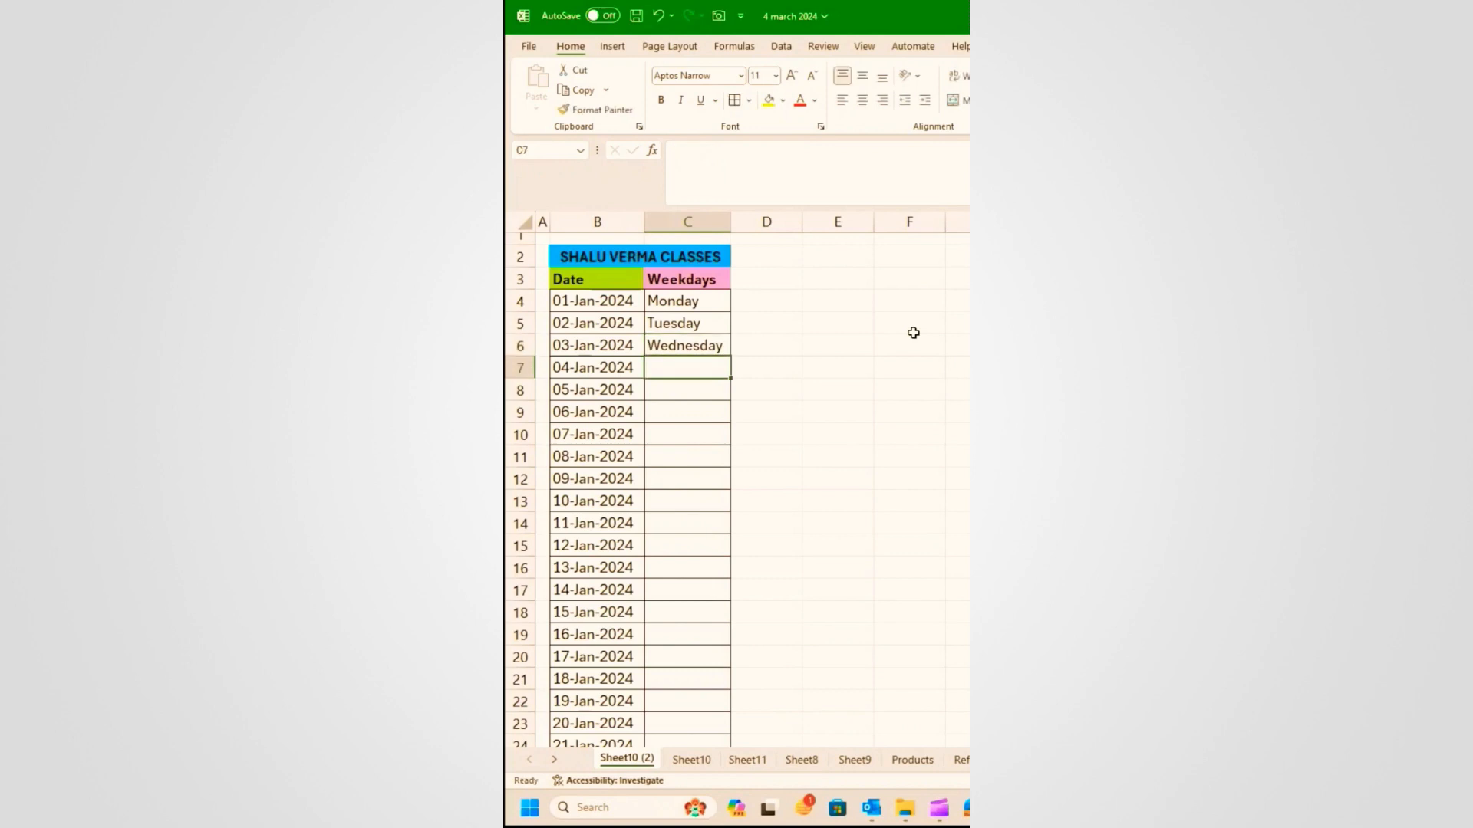
pyautogui.hotkey('shift', 'Up')
pyautogui.hotkey('shift', 'Up')
pyautogui.hotkey('shift', 'Up')
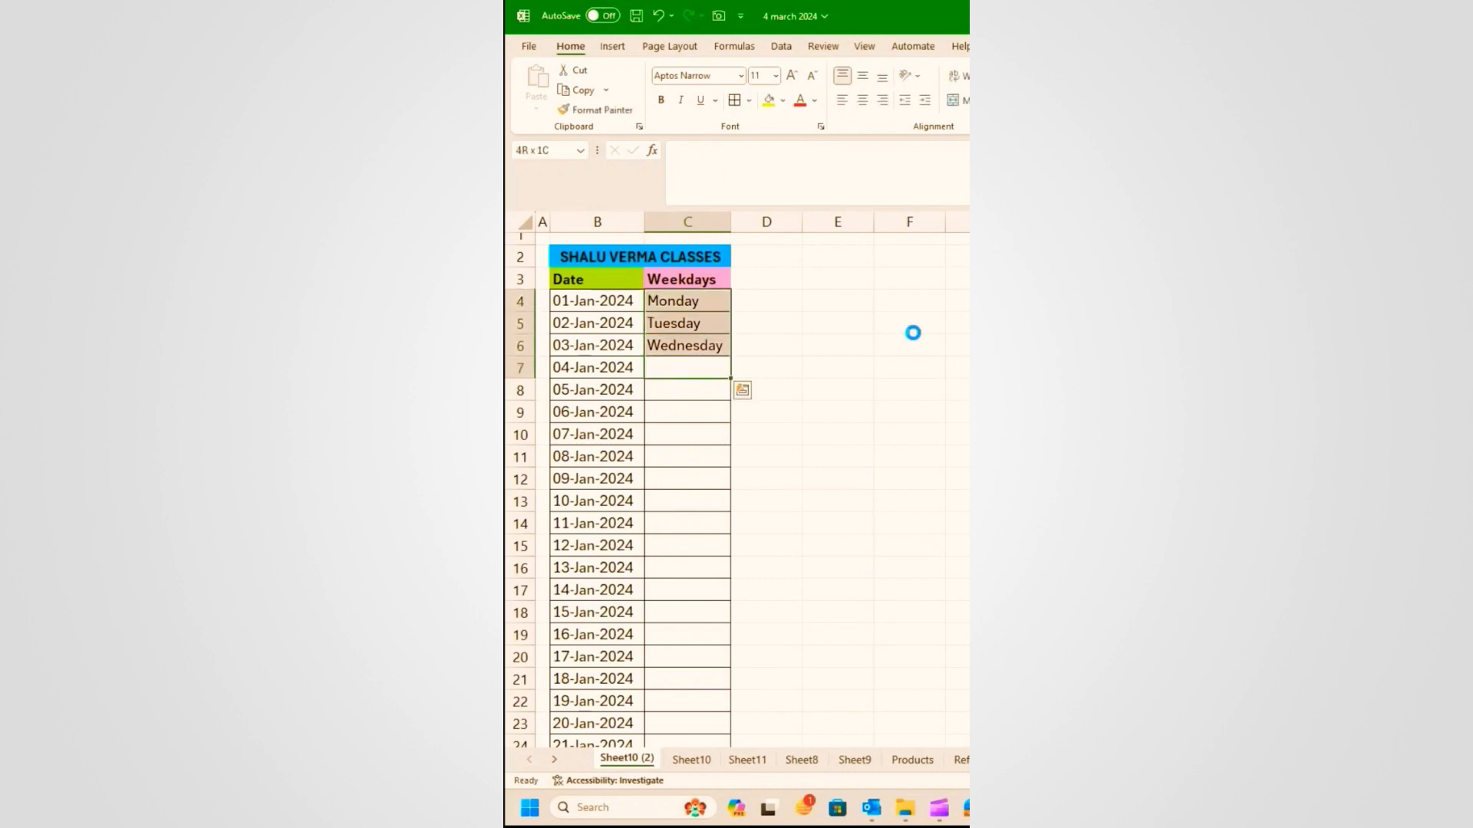
pyautogui.press('Delete')
# Step: Enter =TEXT(B4,"dddd") in C4, fill it down all dates, and retype B5 as 25-Feb-2024
pyautogui.click(707, 299)
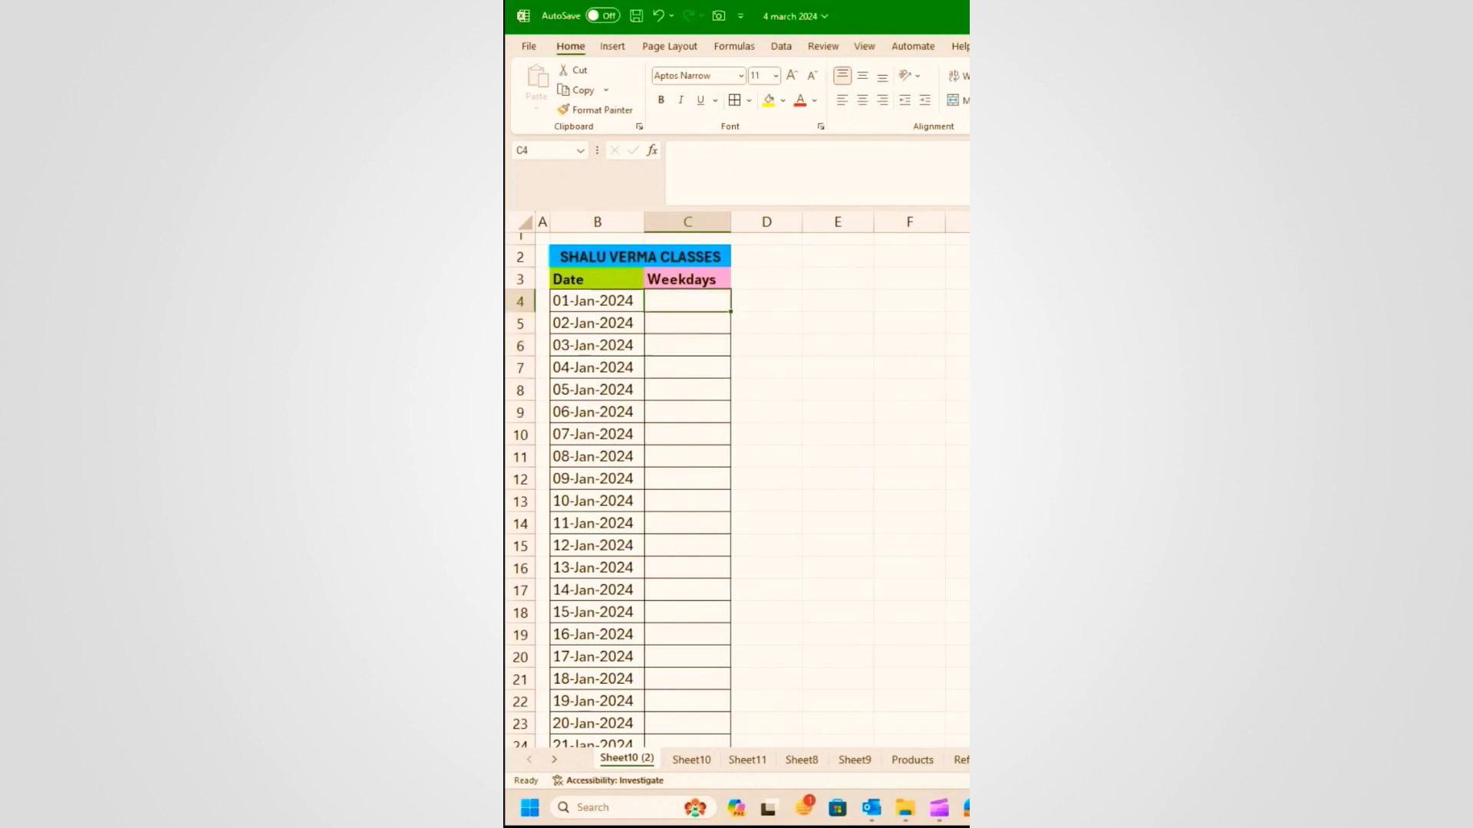
pyautogui.write('=text')
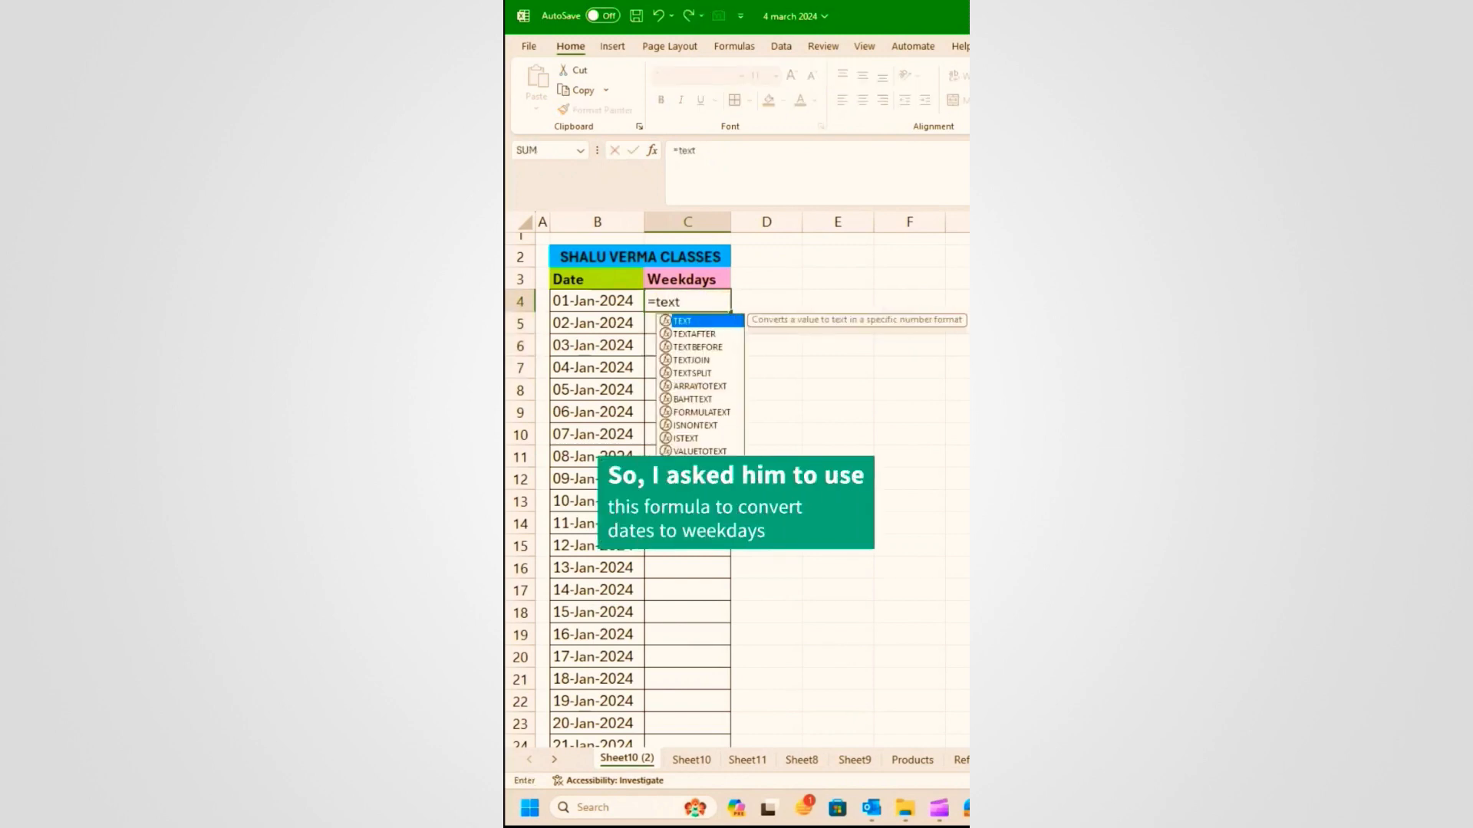
pyautogui.press('Tab')
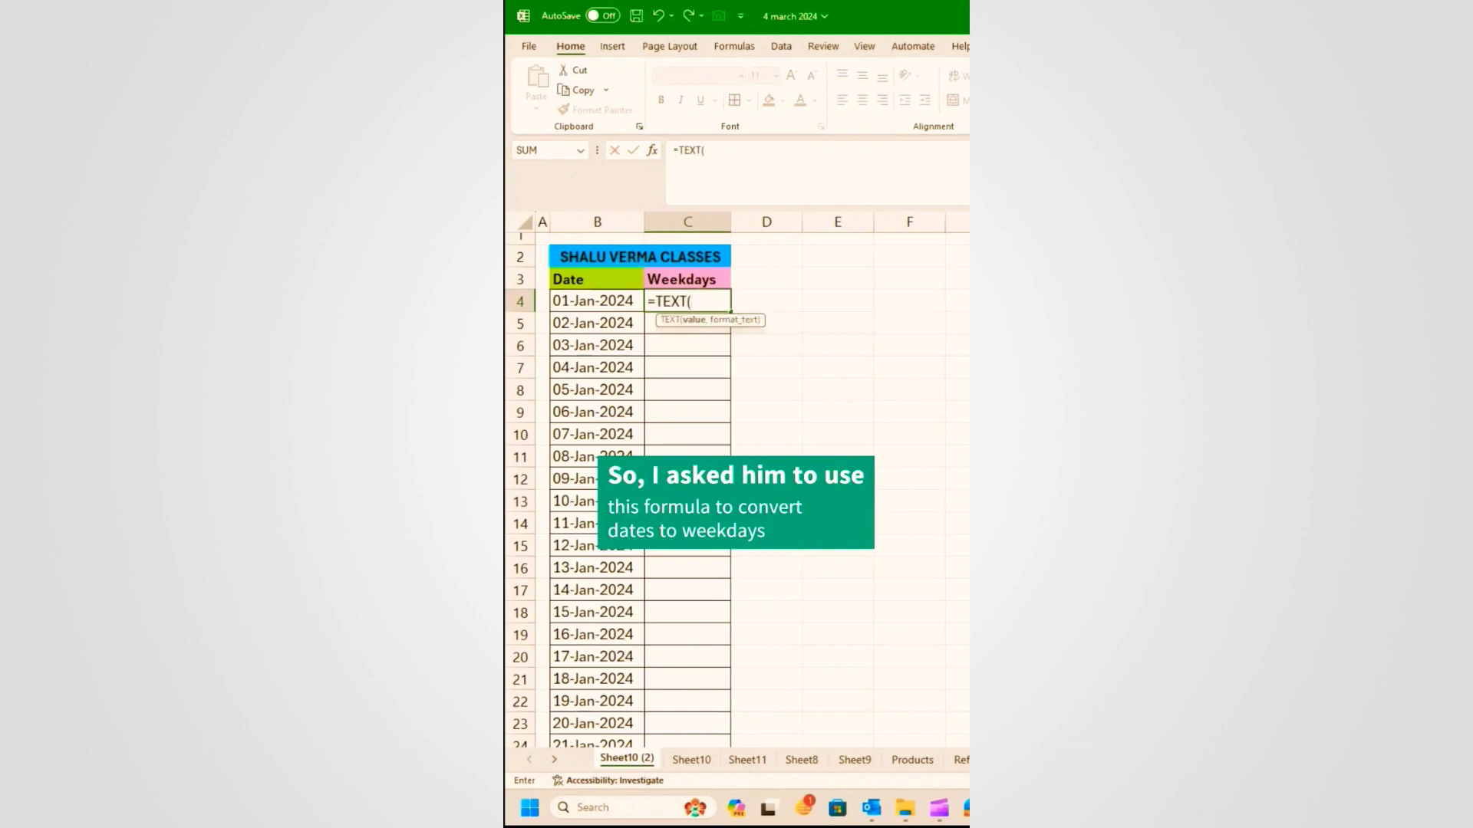
pyautogui.click(587, 302)
pyautogui.write(',')
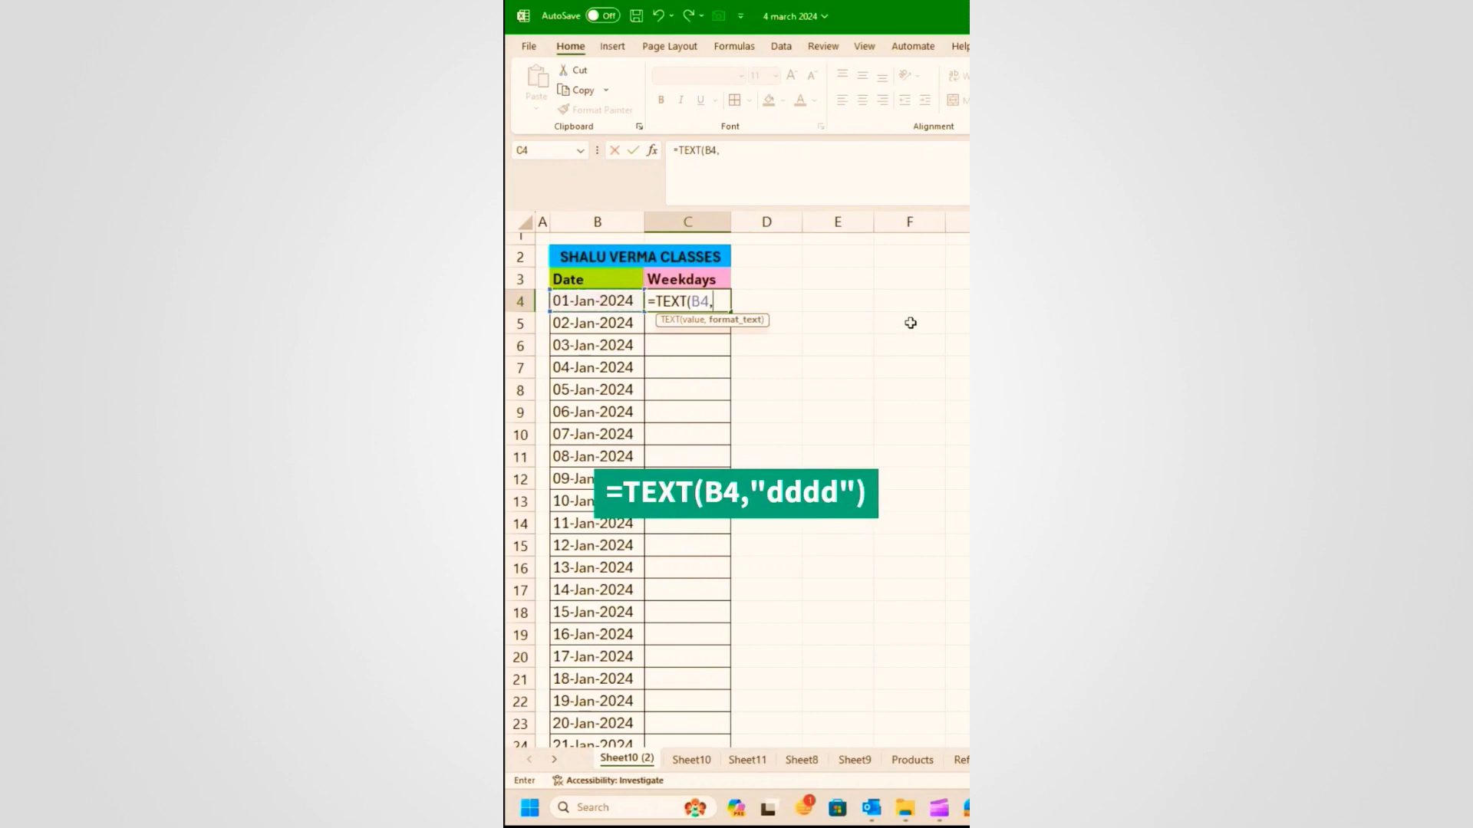
pyautogui.write('"dddd")')
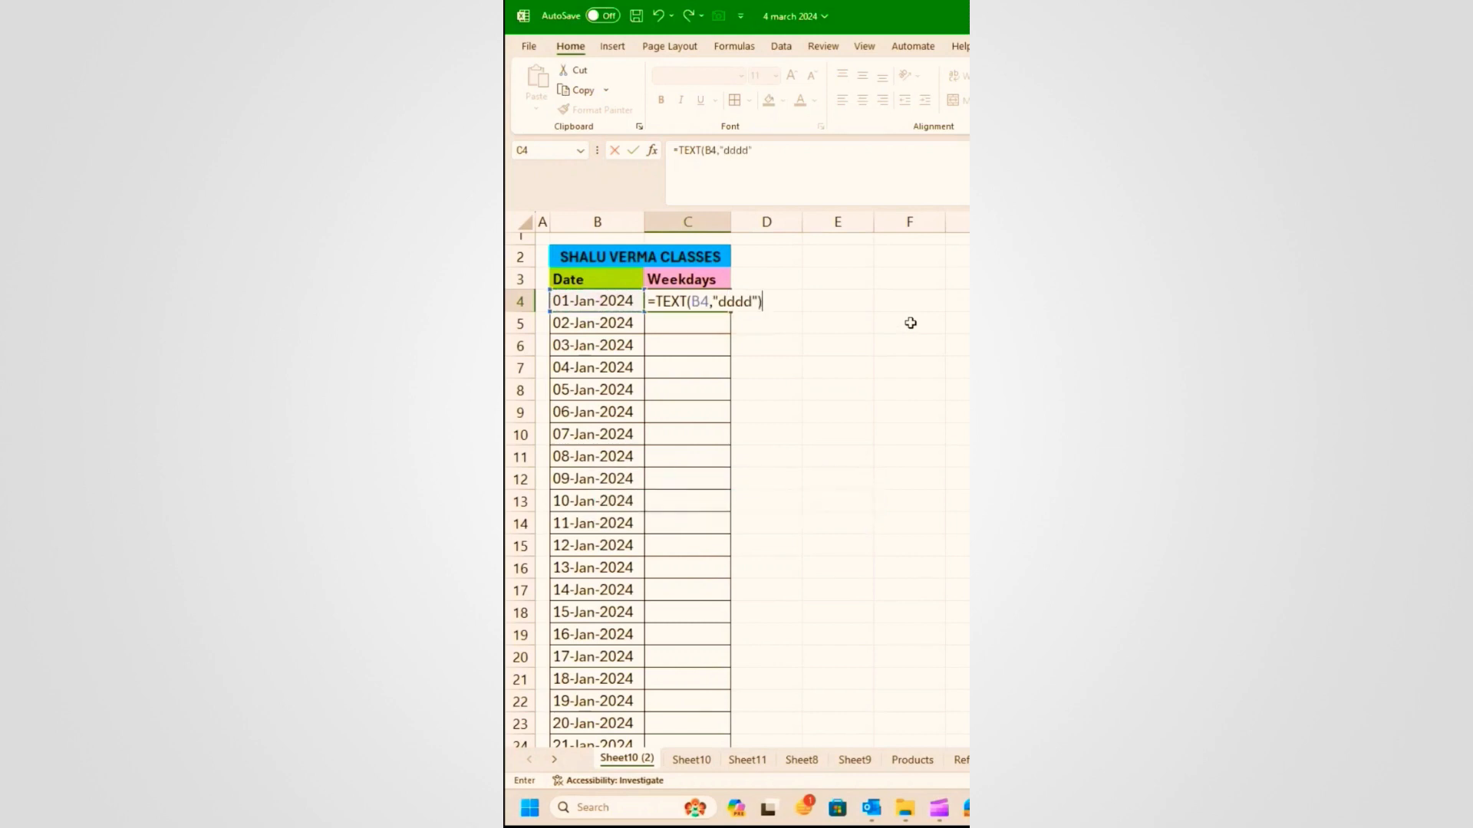
pyautogui.press('Return')
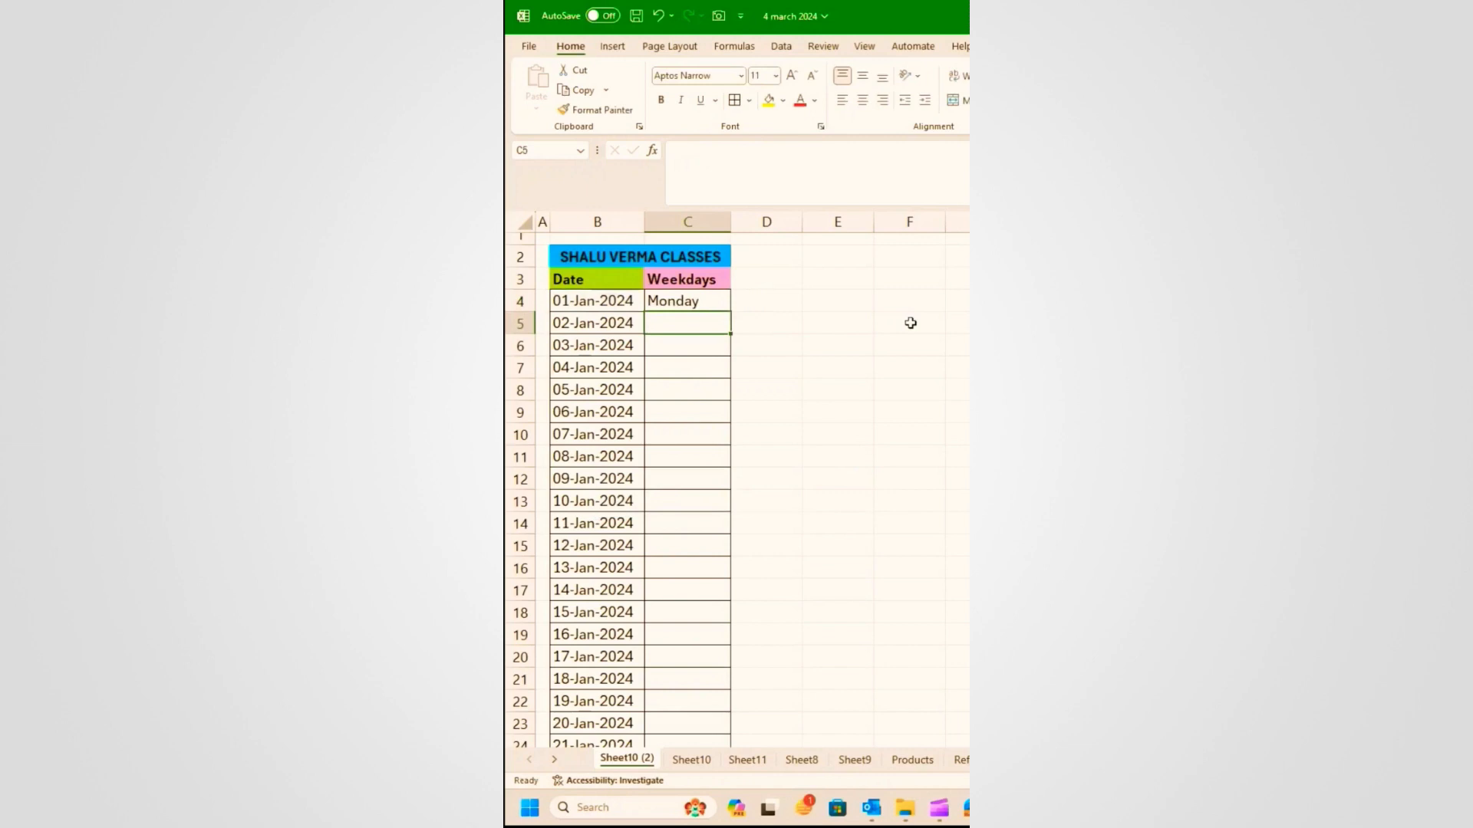
pyautogui.click(696, 302)
pyautogui.doubleClick(733, 313)
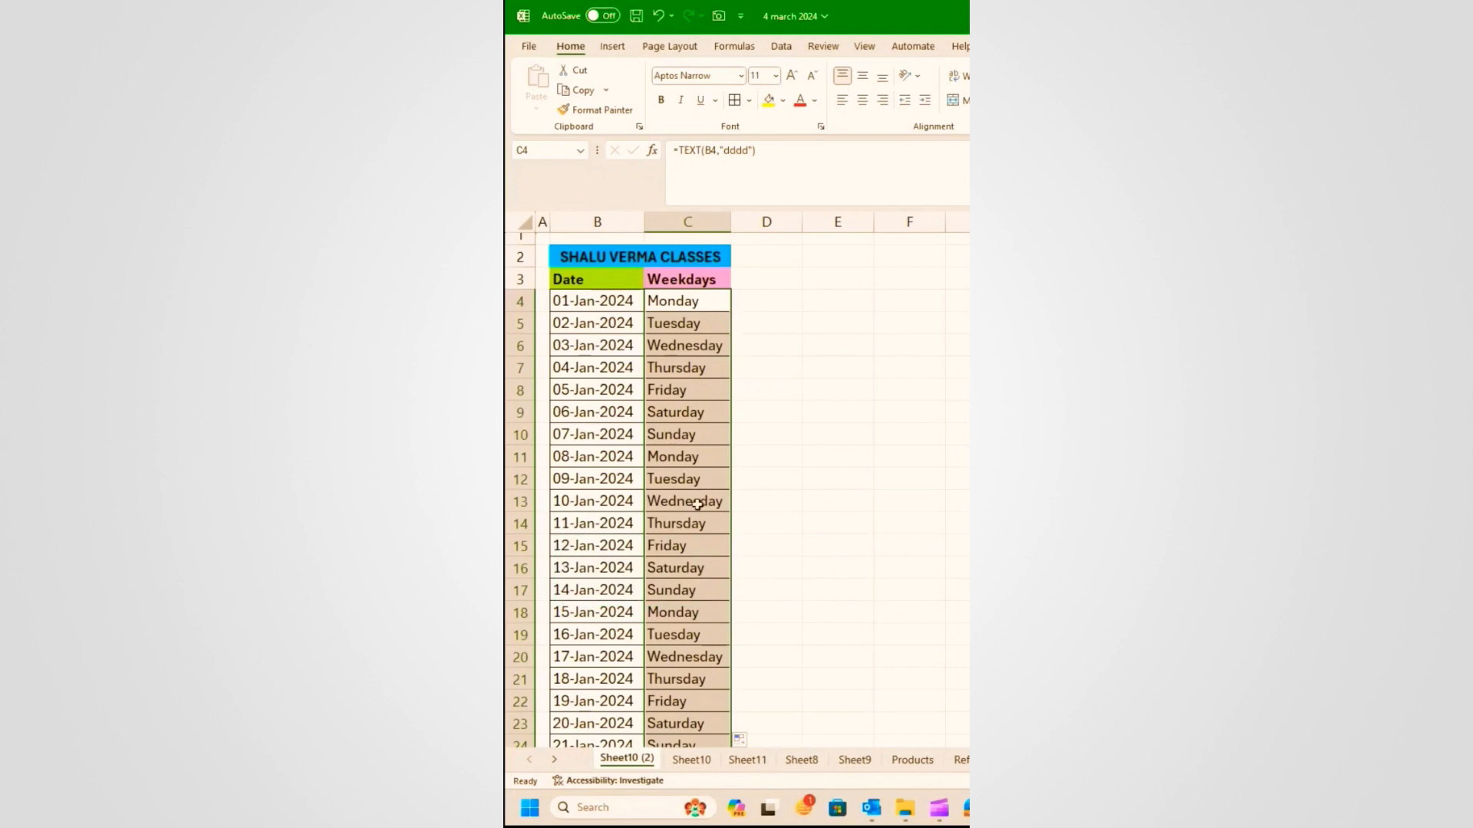
pyautogui.click(672, 365)
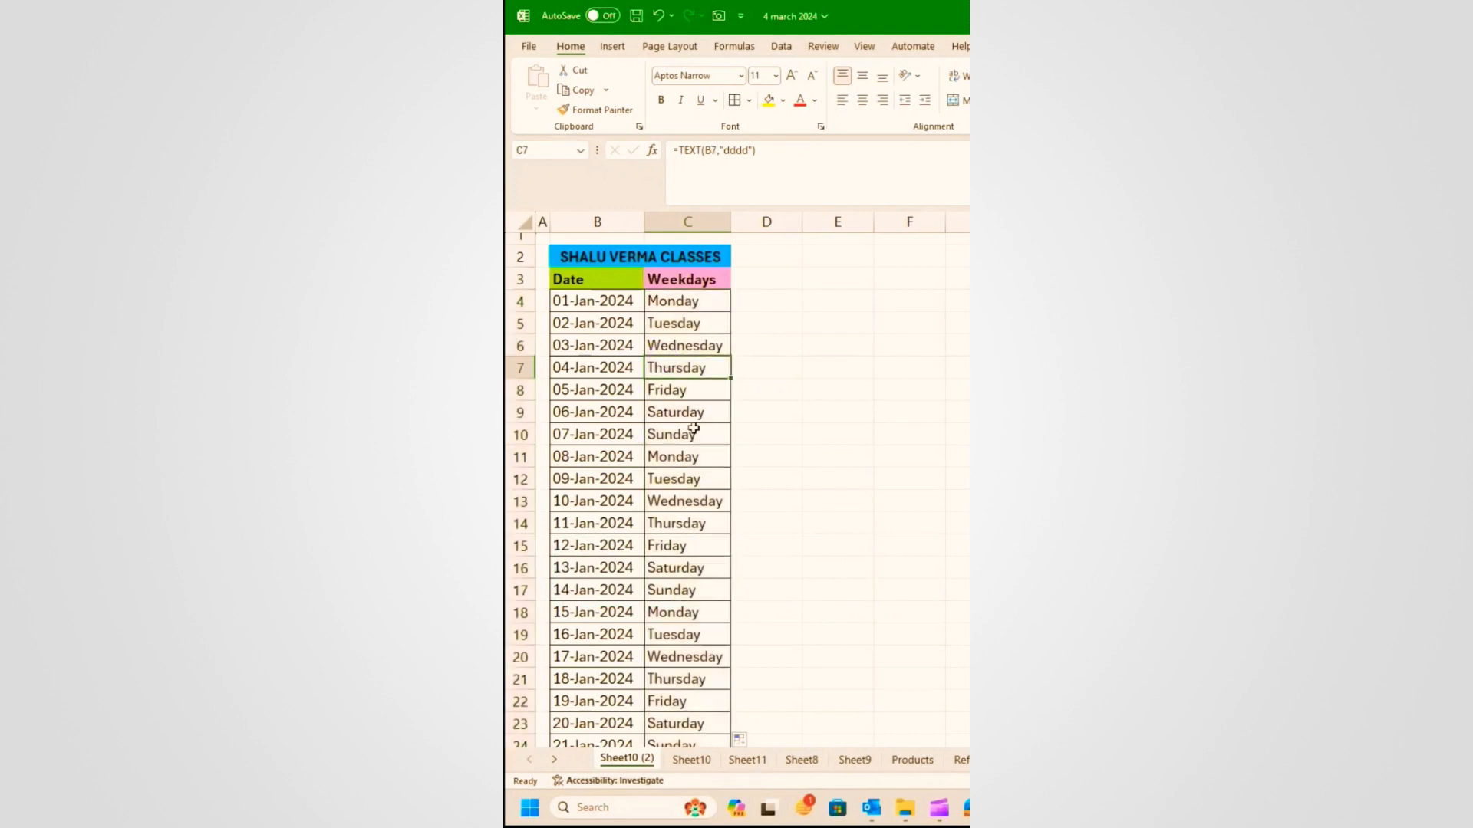
pyautogui.click(590, 323)
pyautogui.write('25-Fe')
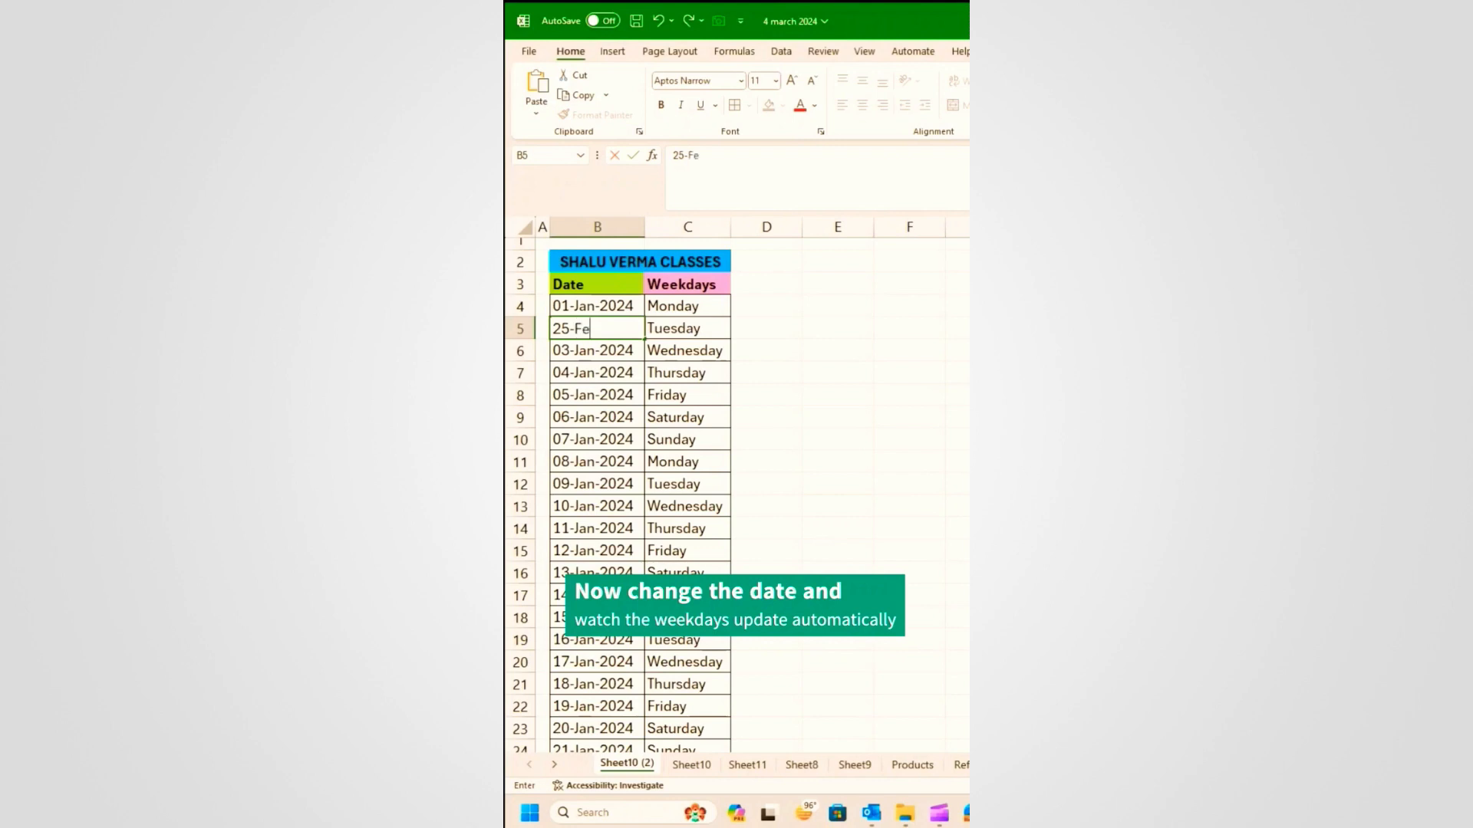
pyautogui.write('b-2024')
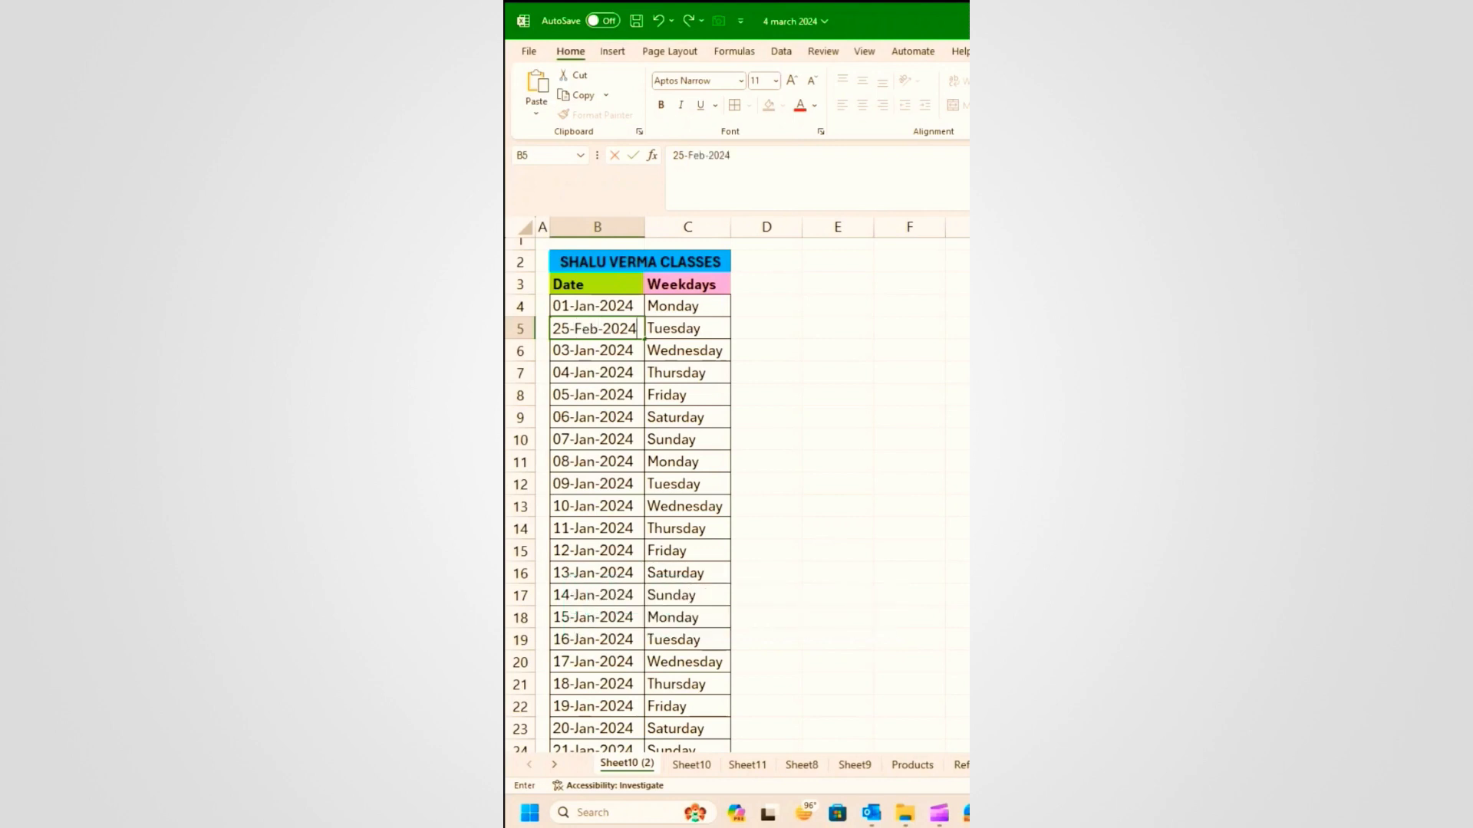
# Step: Confirm 25-Feb-2024 in B5 and change B7 to 05-Mar-2024
pyautogui.press('Return')
pyautogui.click(616, 375)
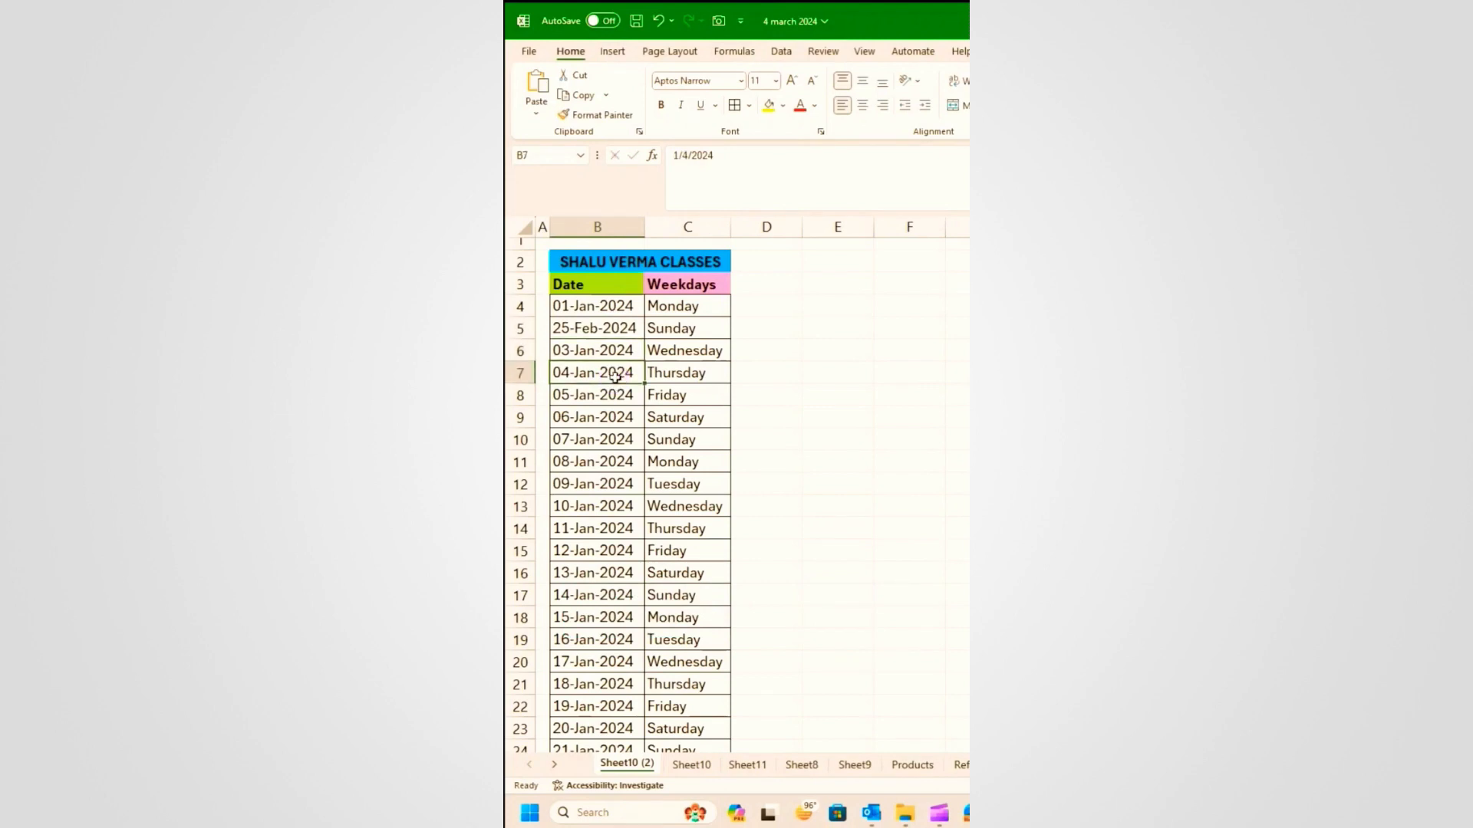
pyautogui.write('05-Mar')
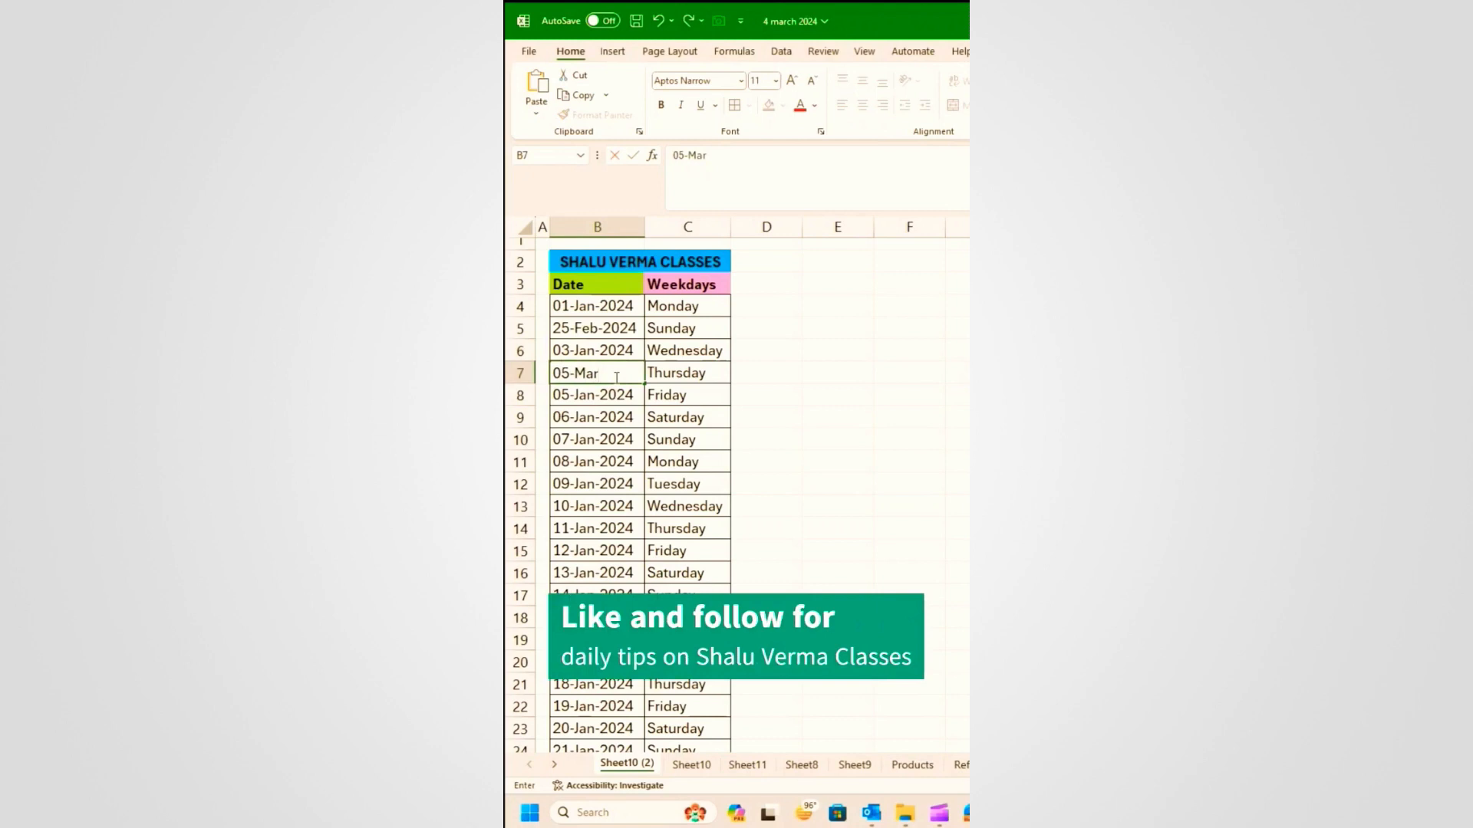
pyautogui.write('-2024')
pyautogui.press('Return')
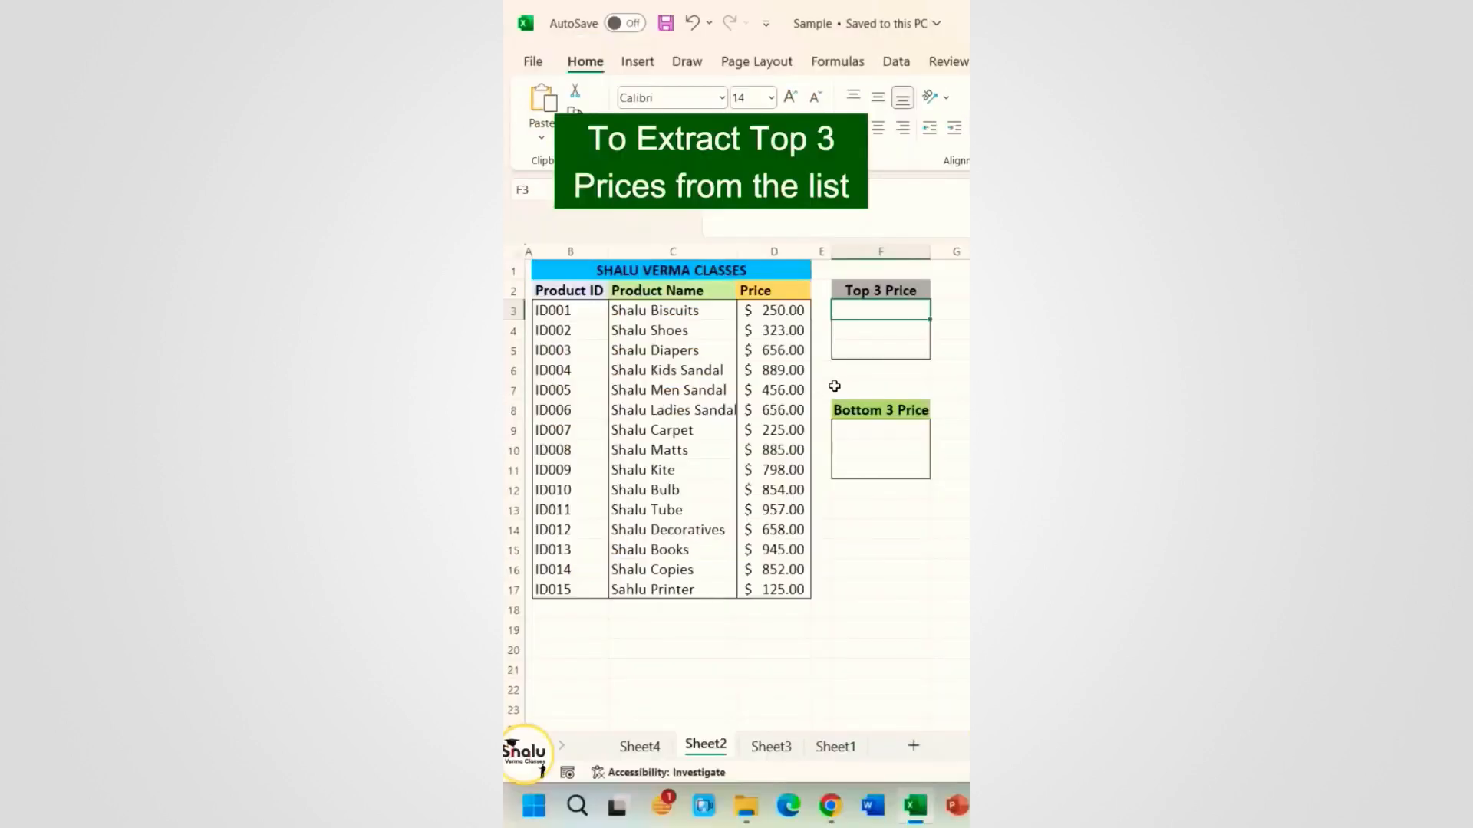
pyautogui.click(852, 383)
pyautogui.click(864, 315)
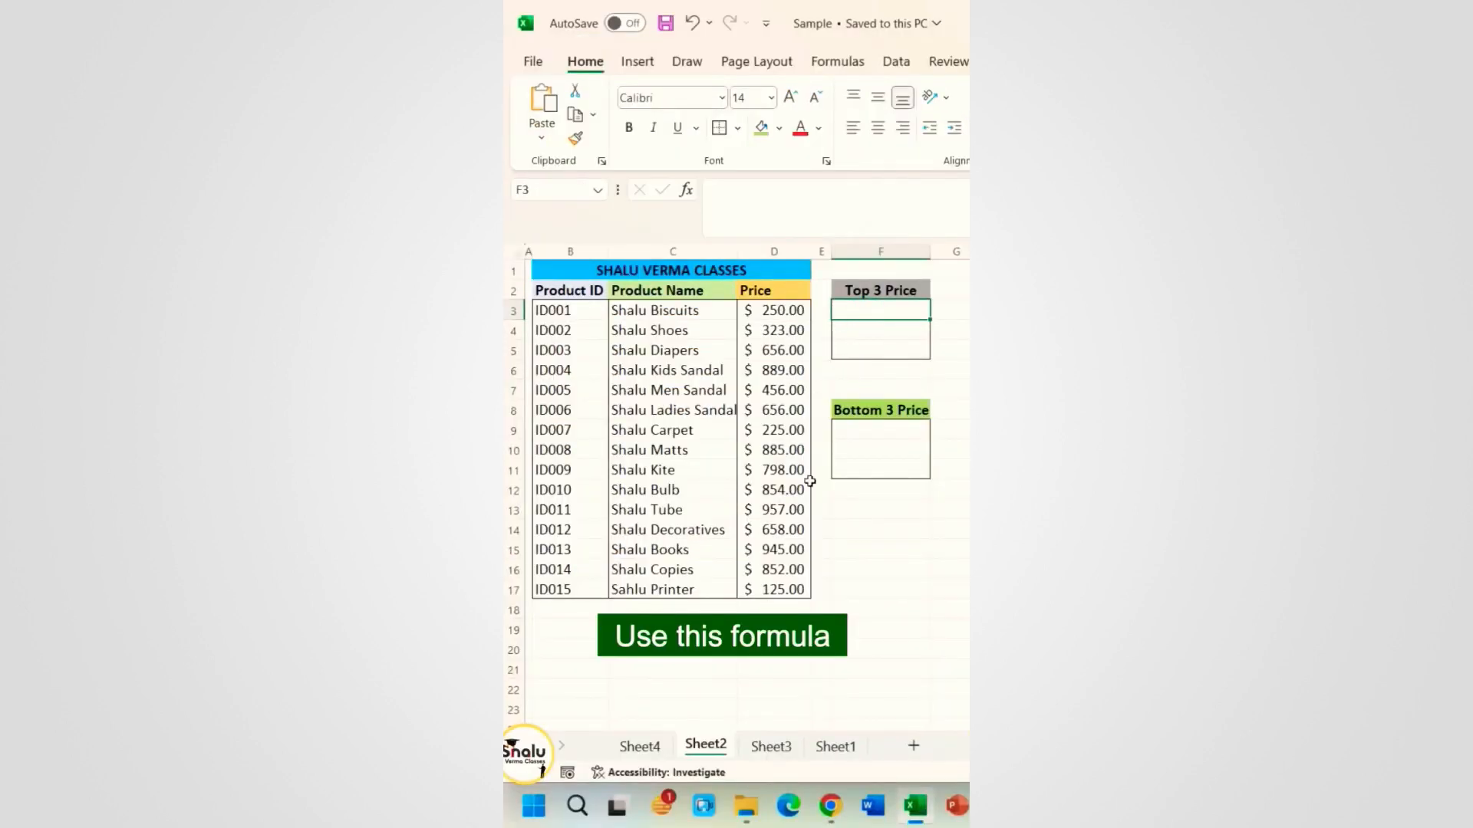
# Step: Enter =LARGE(D3:D17,{1,2,3}) in F3
pyautogui.click(886, 318)
pyautogui.write('=large')
pyautogui.press('Tab')
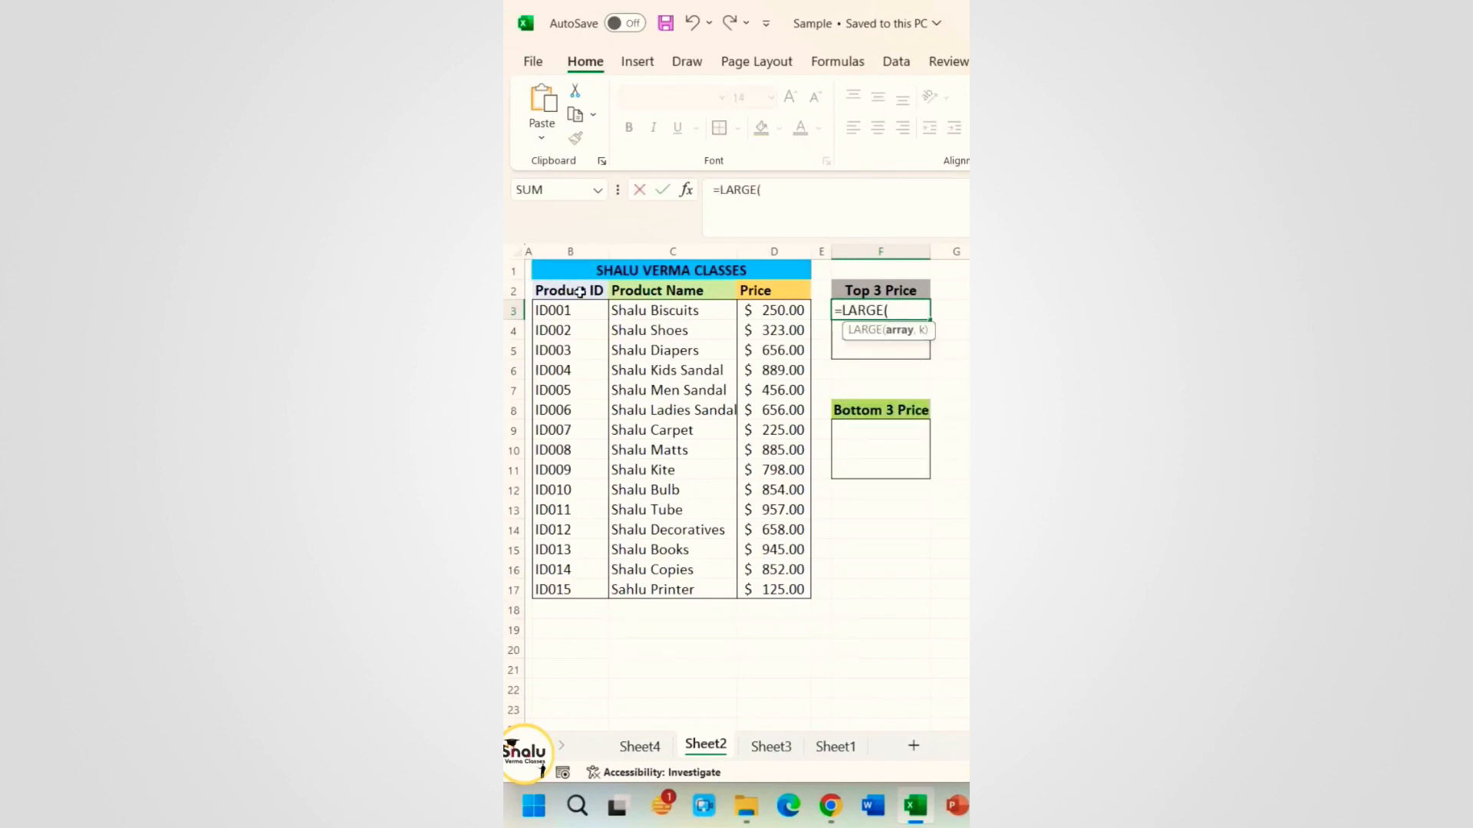
pyautogui.moveTo(771, 310); pyautogui.dragTo(763, 590)
pyautogui.write(',{1,2,3})')
pyautogui.press('Return')
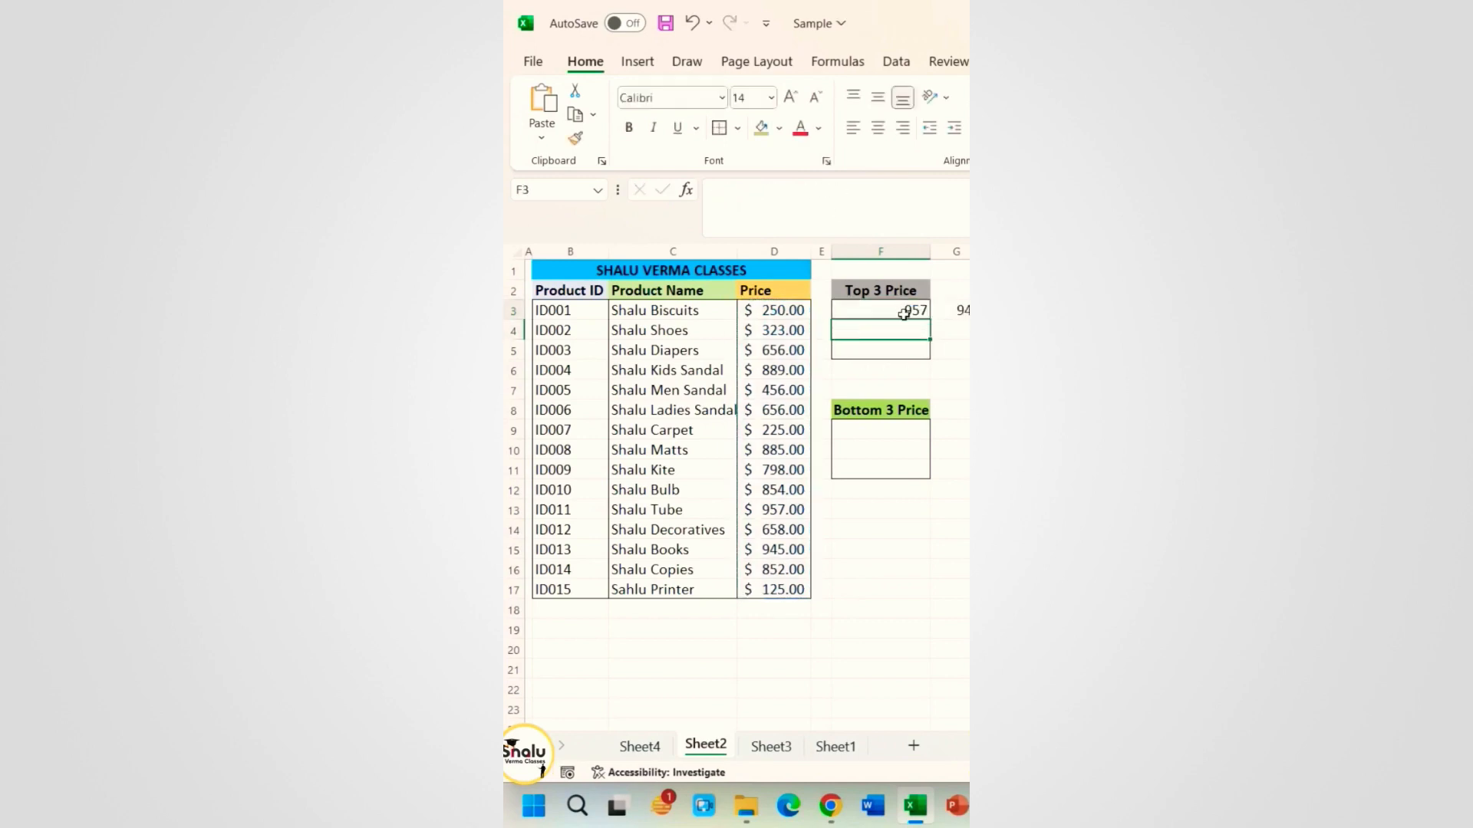
# Step: Wrap the formula in TRANSPOSE so 957, 945 and 889 list down the column
pyautogui.click(902, 314)
pyautogui.click(718, 189)
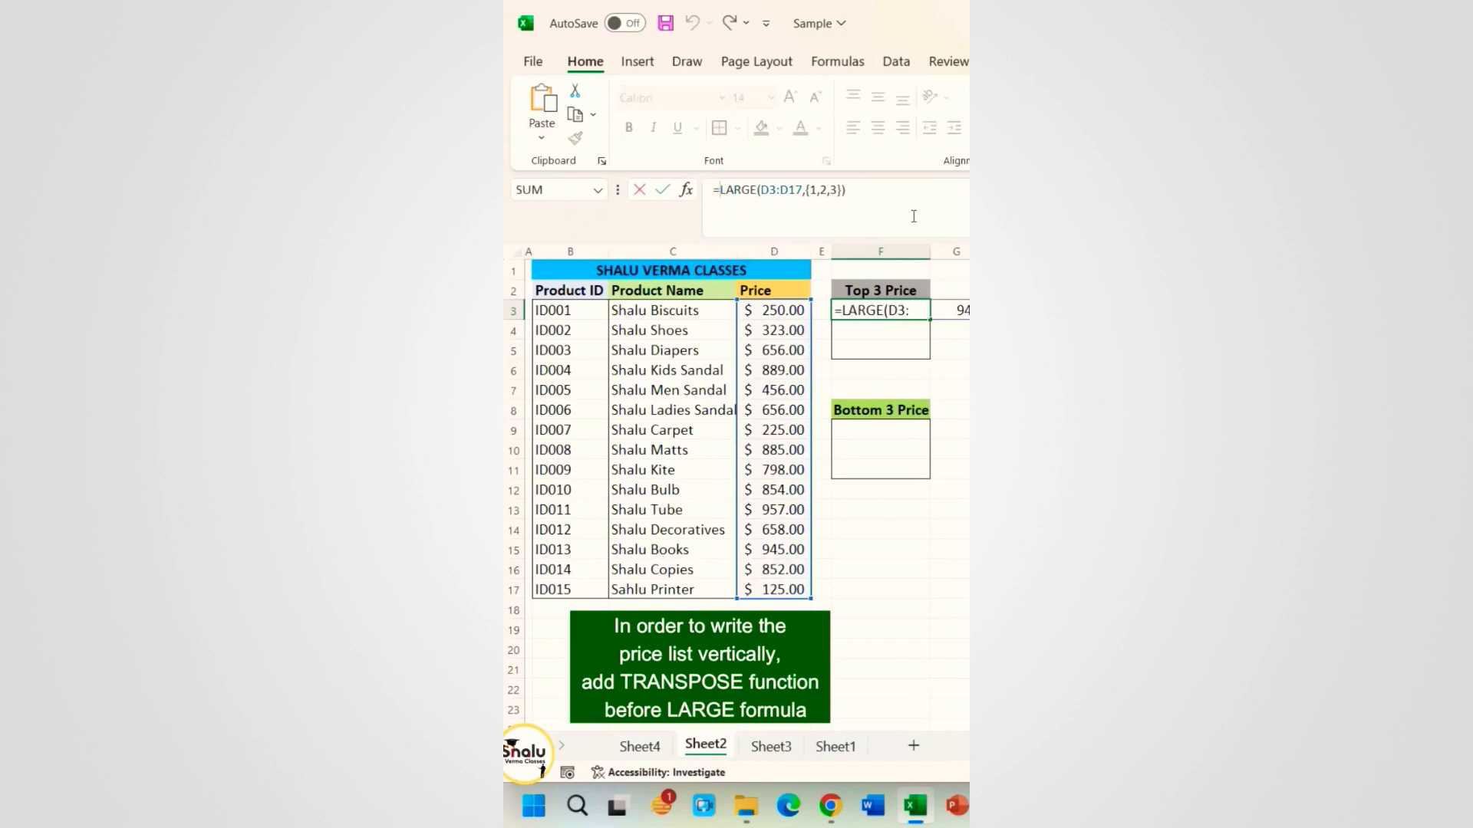
pyautogui.write('tran')
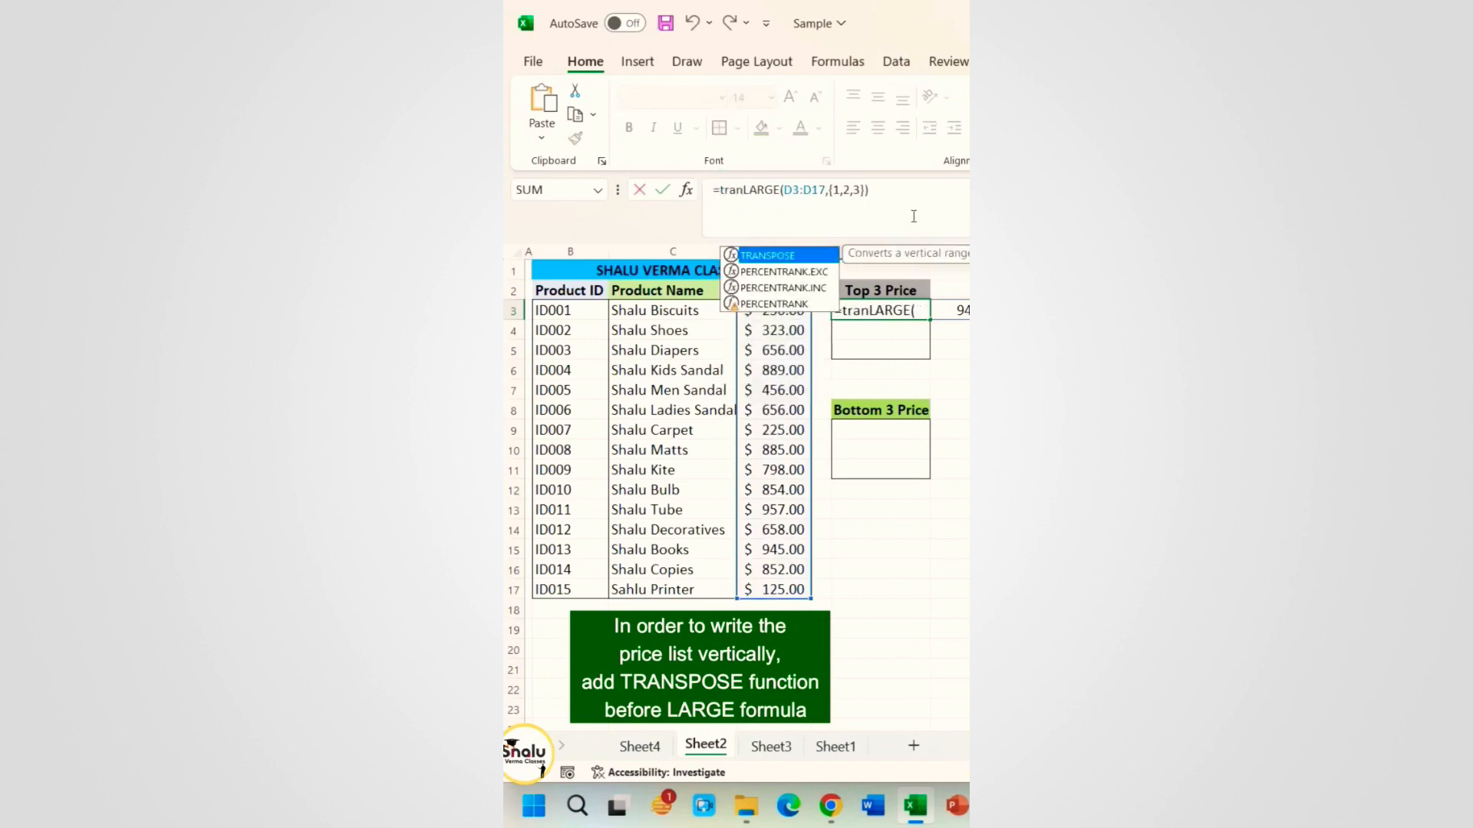
pyautogui.write('s')
pyautogui.press('Tab')
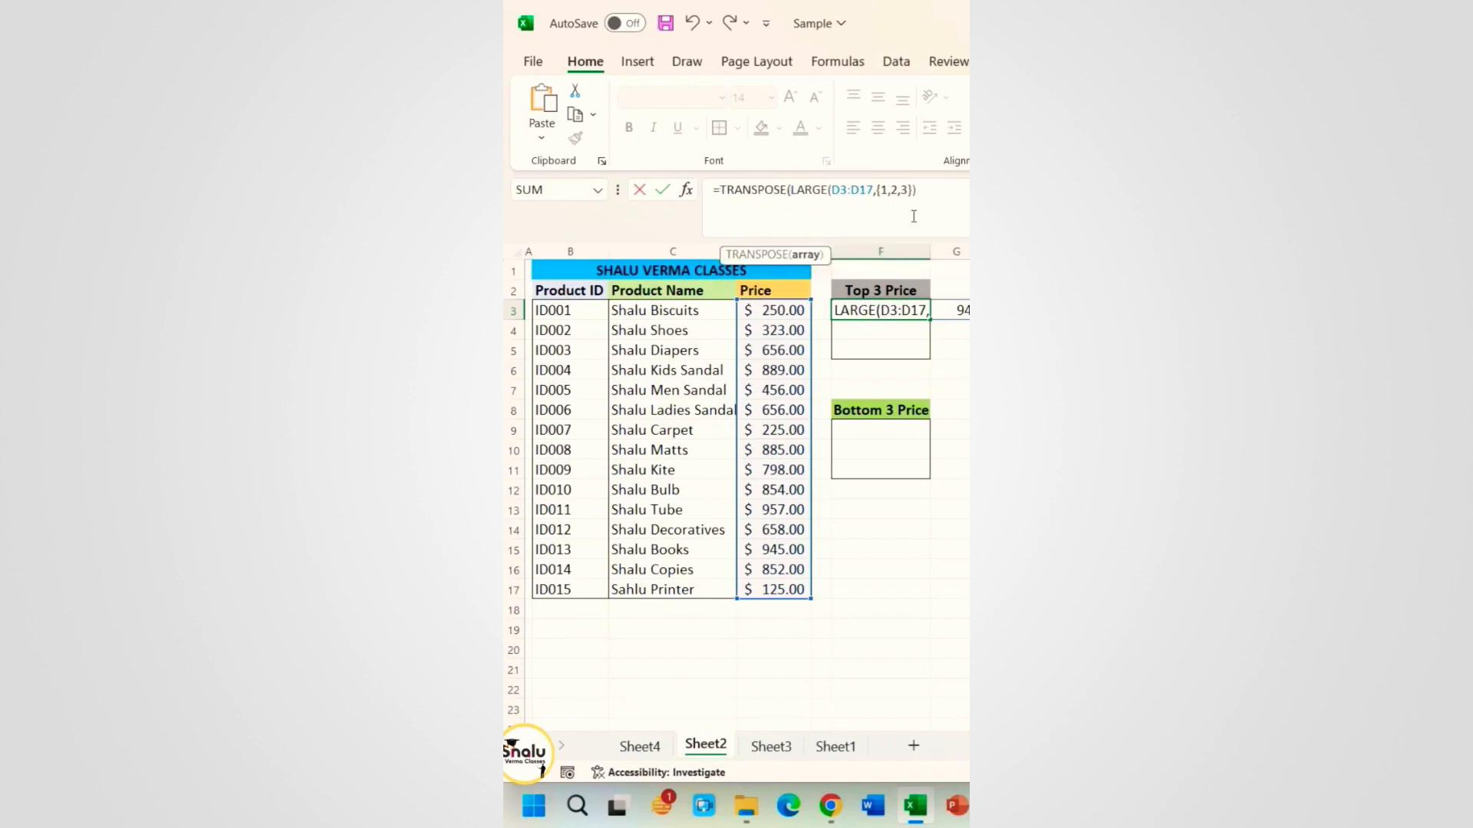
pyautogui.click(924, 190)
pyautogui.write(')')
pyautogui.press('Return')
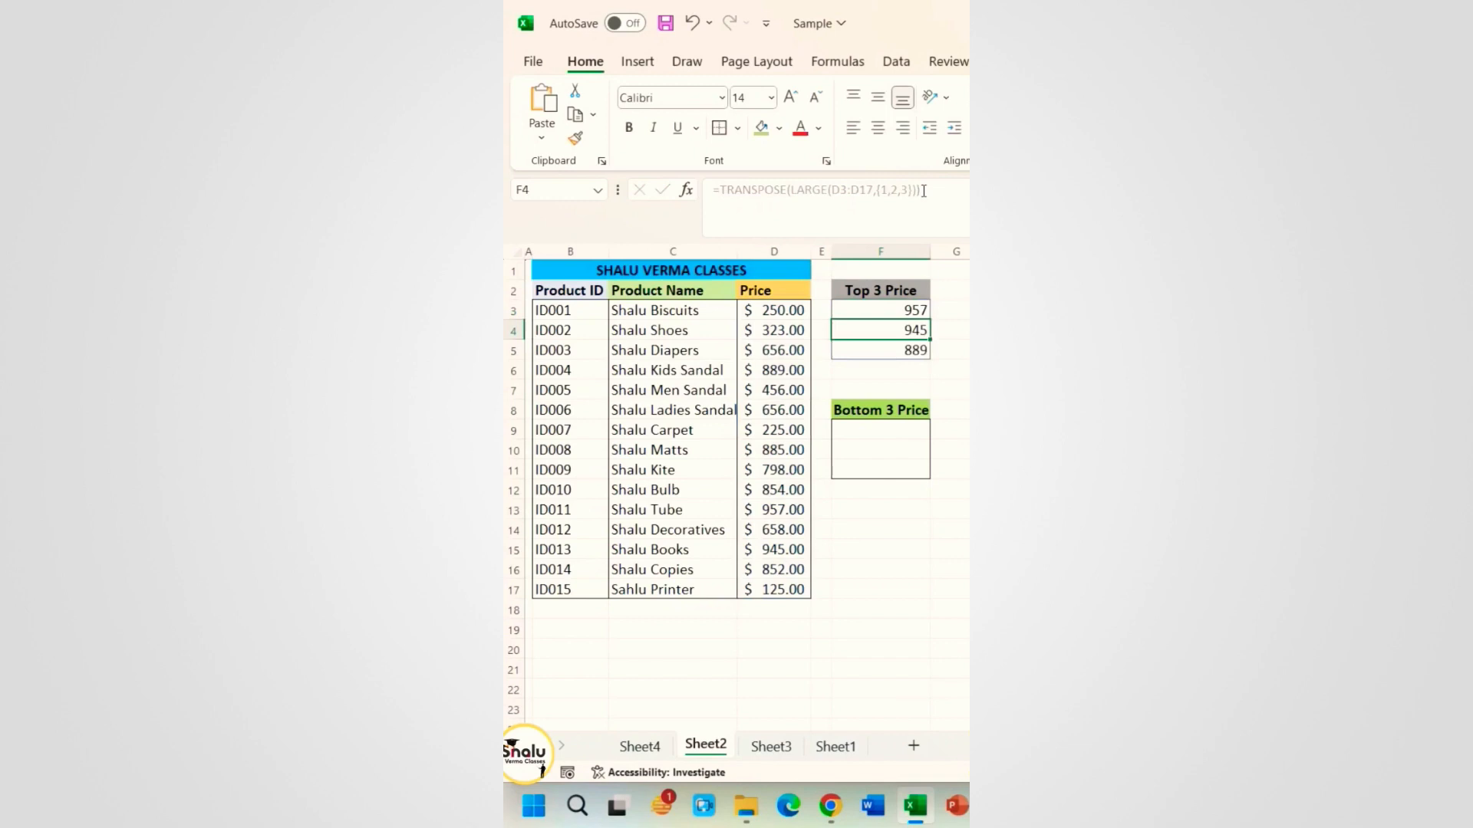
# Step: Enter =TRANSPOSE(SMALL(D3:D17,{1,2,3})) in F9 to list 125, 225 and 250
pyautogui.click(874, 385)
pyautogui.click(866, 430)
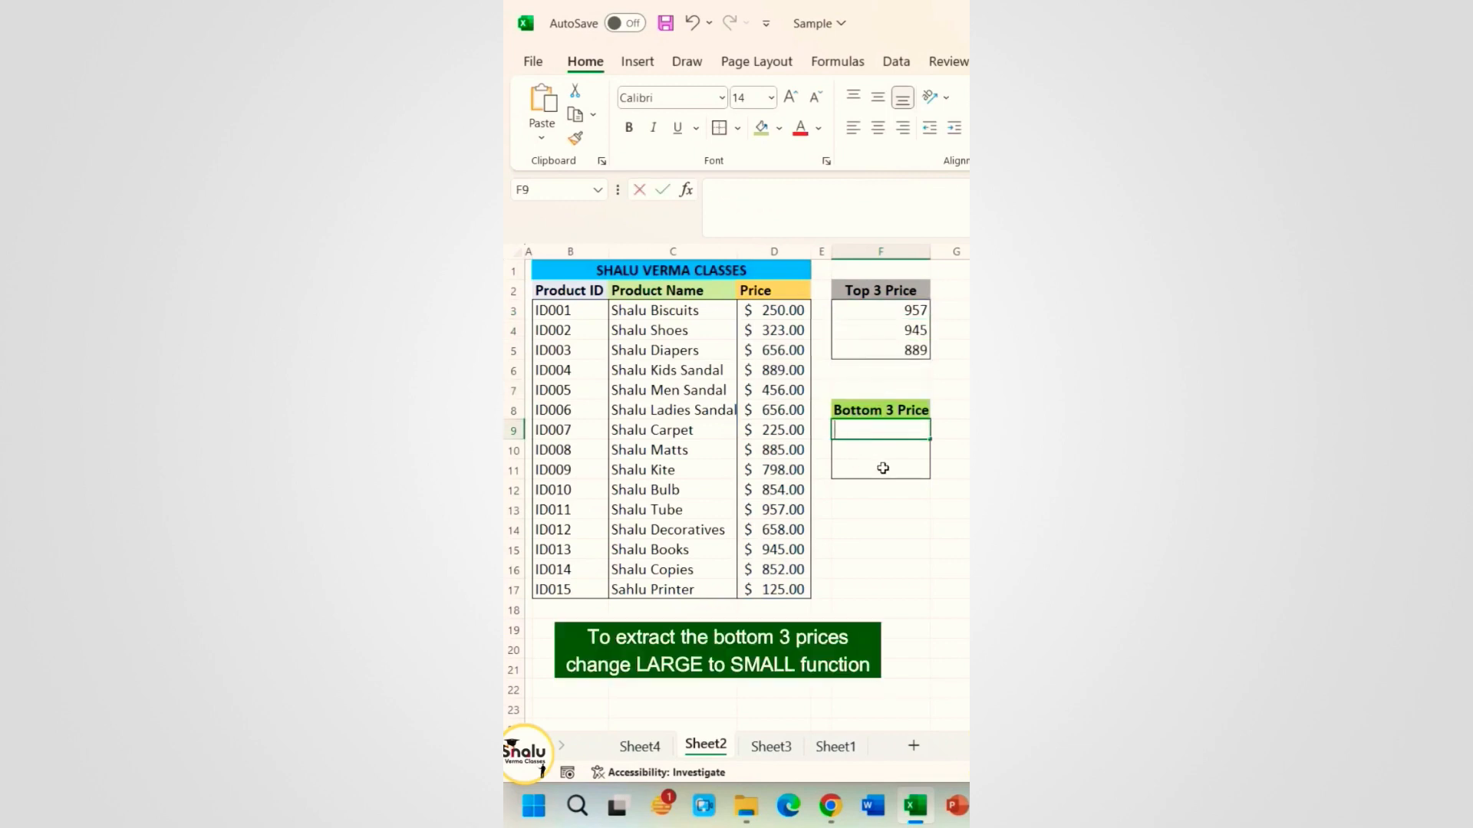
pyautogui.write('=trans')
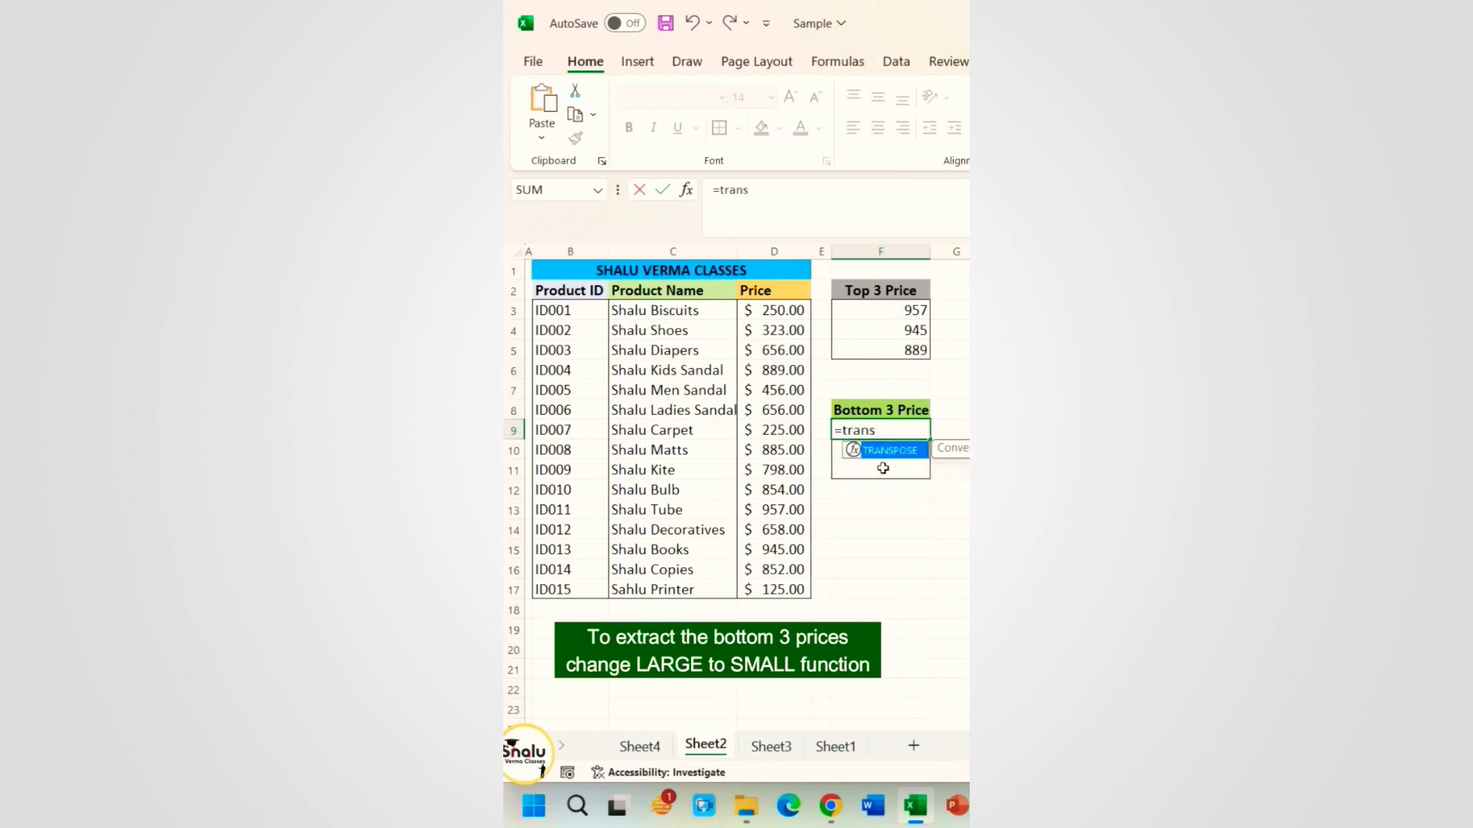
pyautogui.press('Tab')
pyautogui.write('smal')
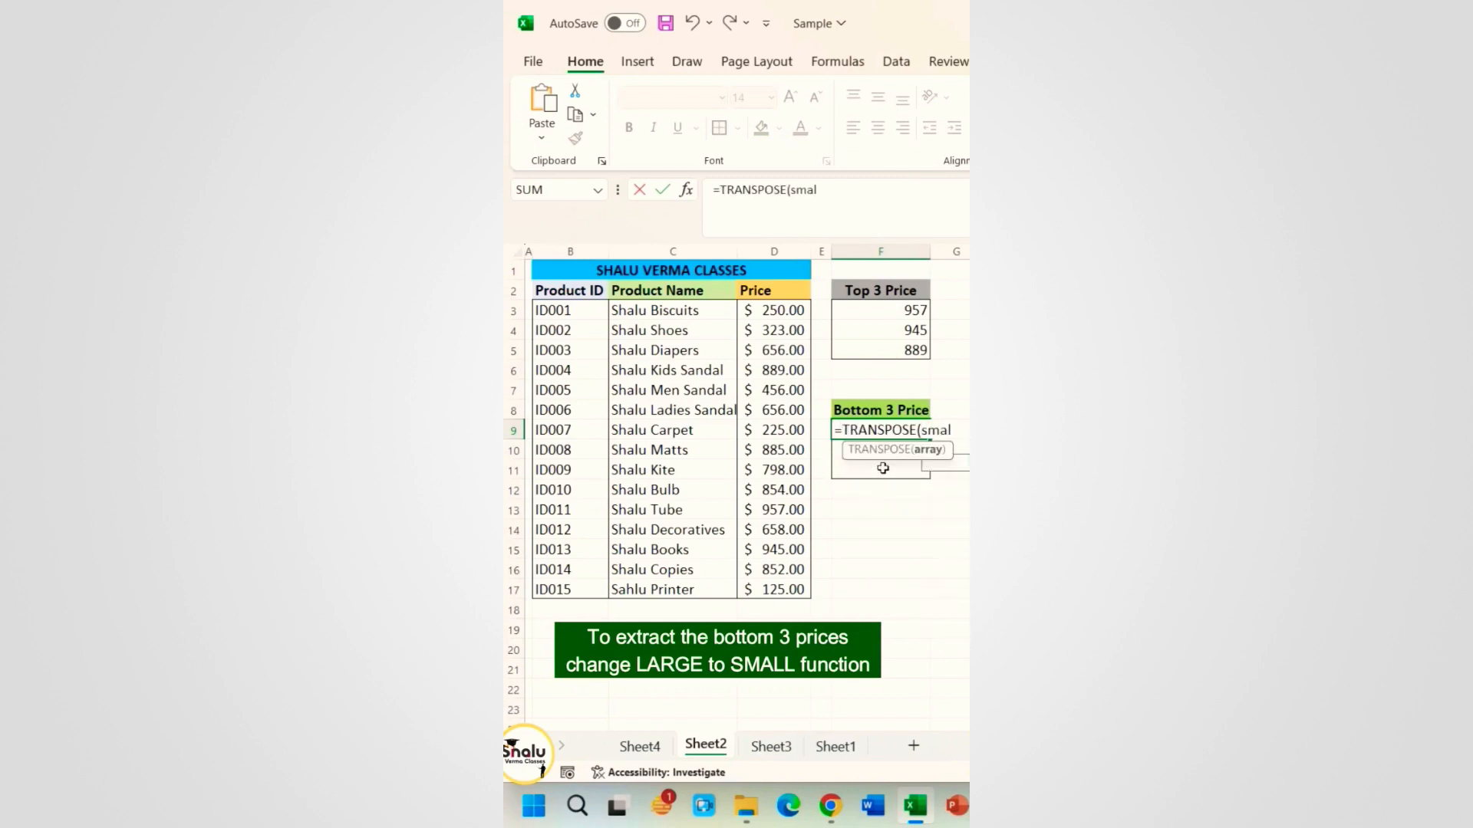
pyautogui.press('Tab')
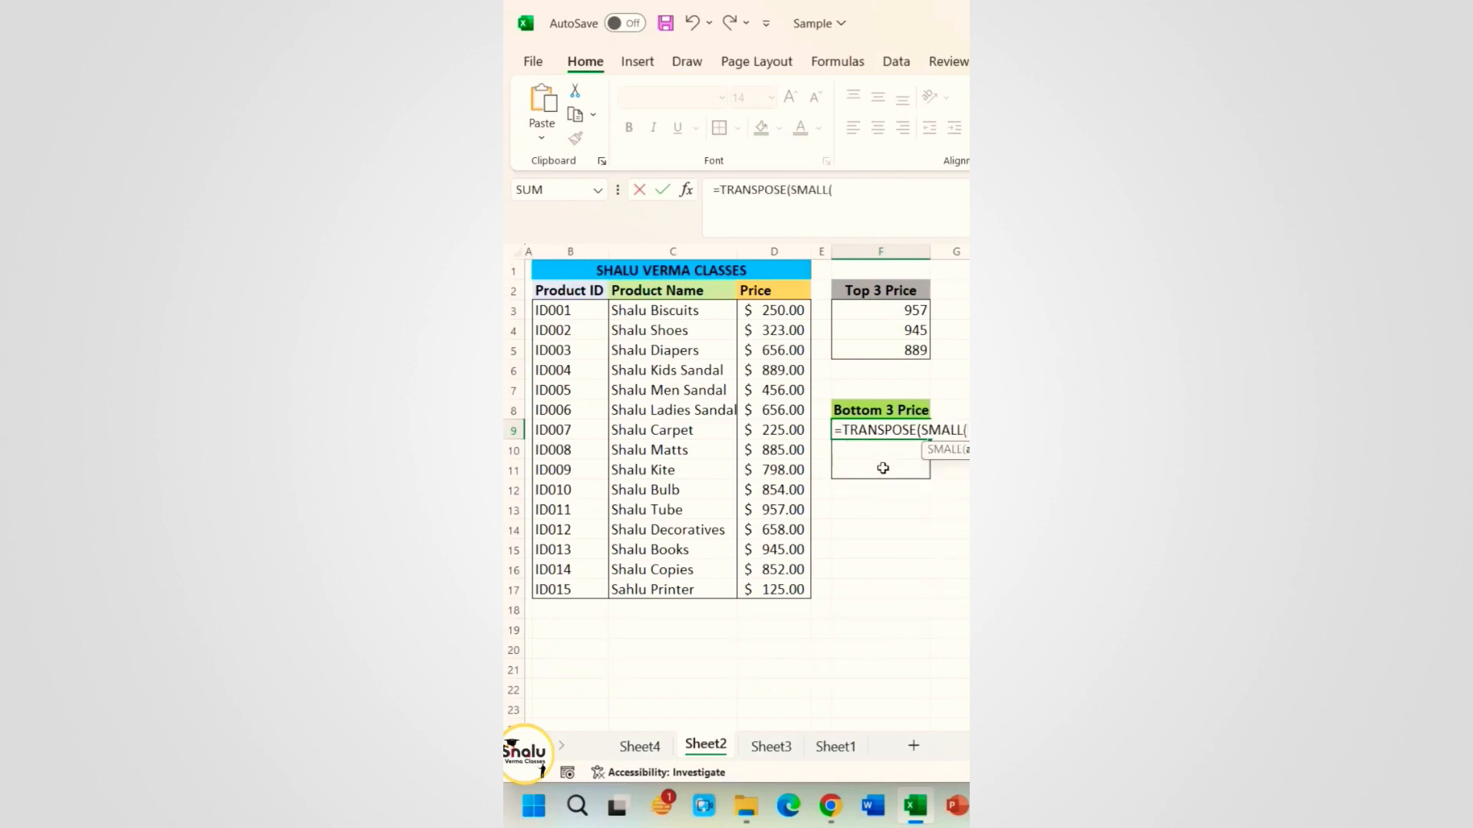
pyautogui.moveTo(771, 312); pyautogui.dragTo(768, 584)
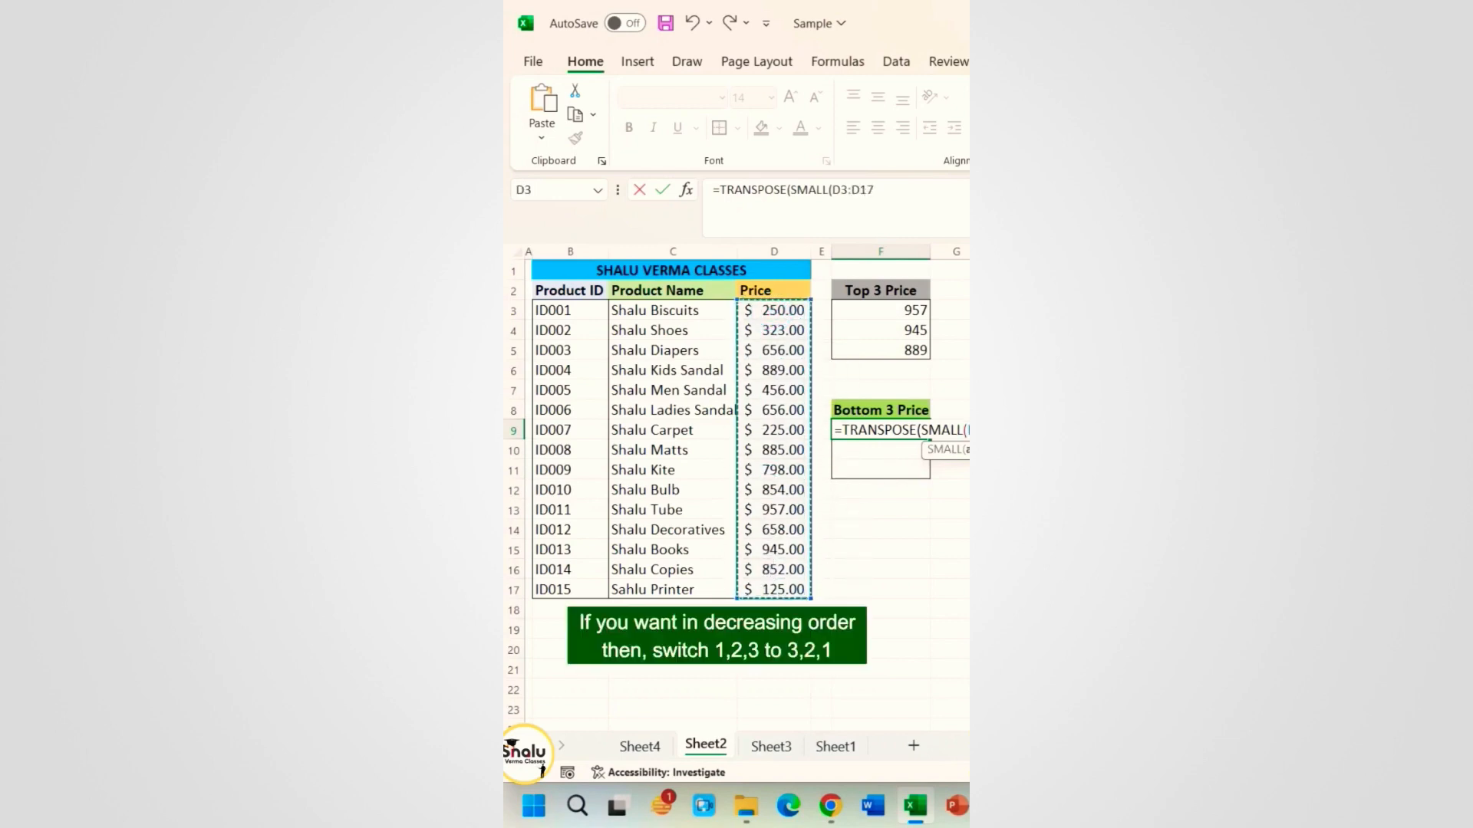
pyautogui.write(',{1,')
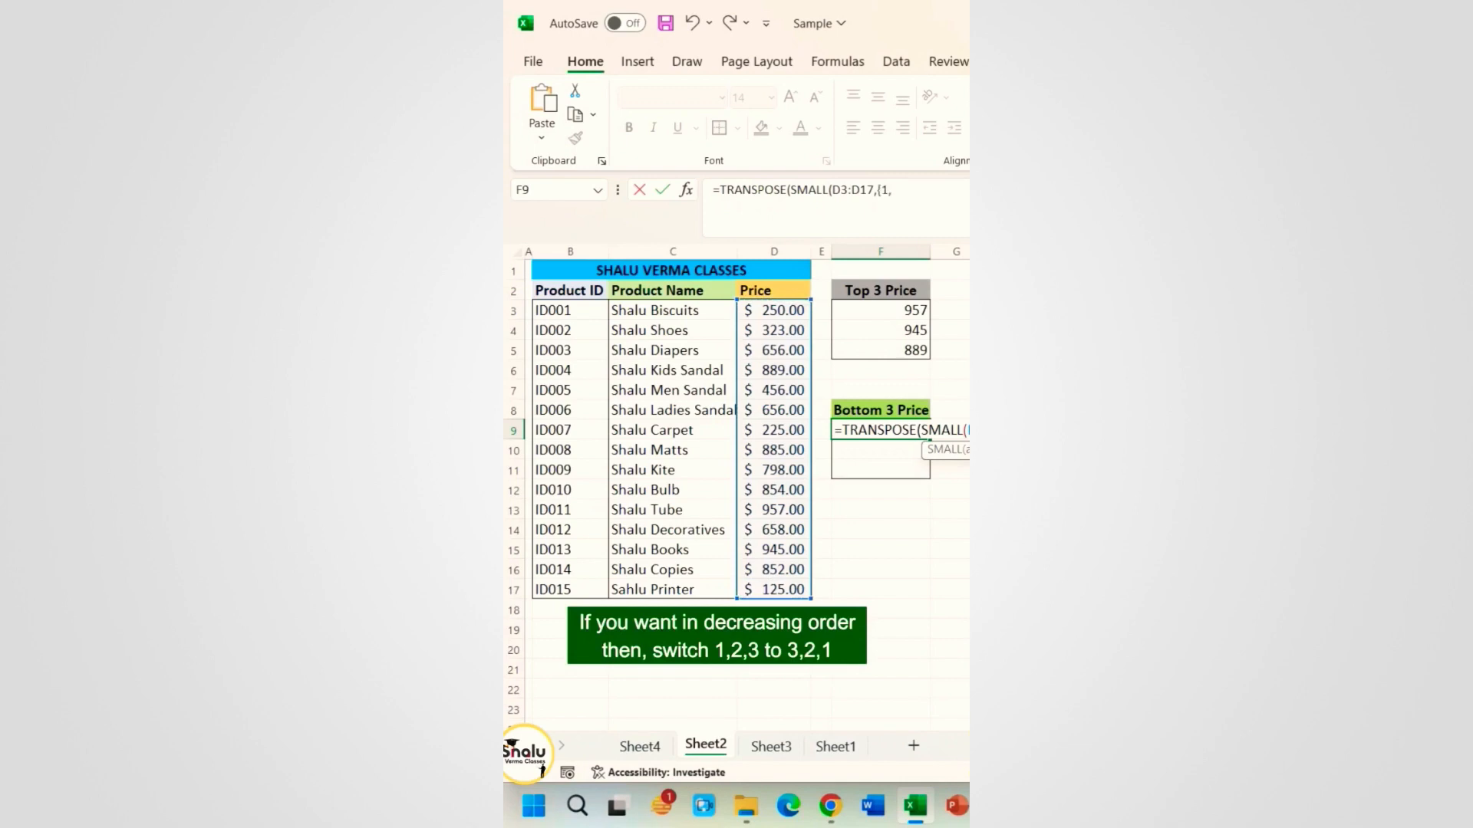
pyautogui.write('2,3')
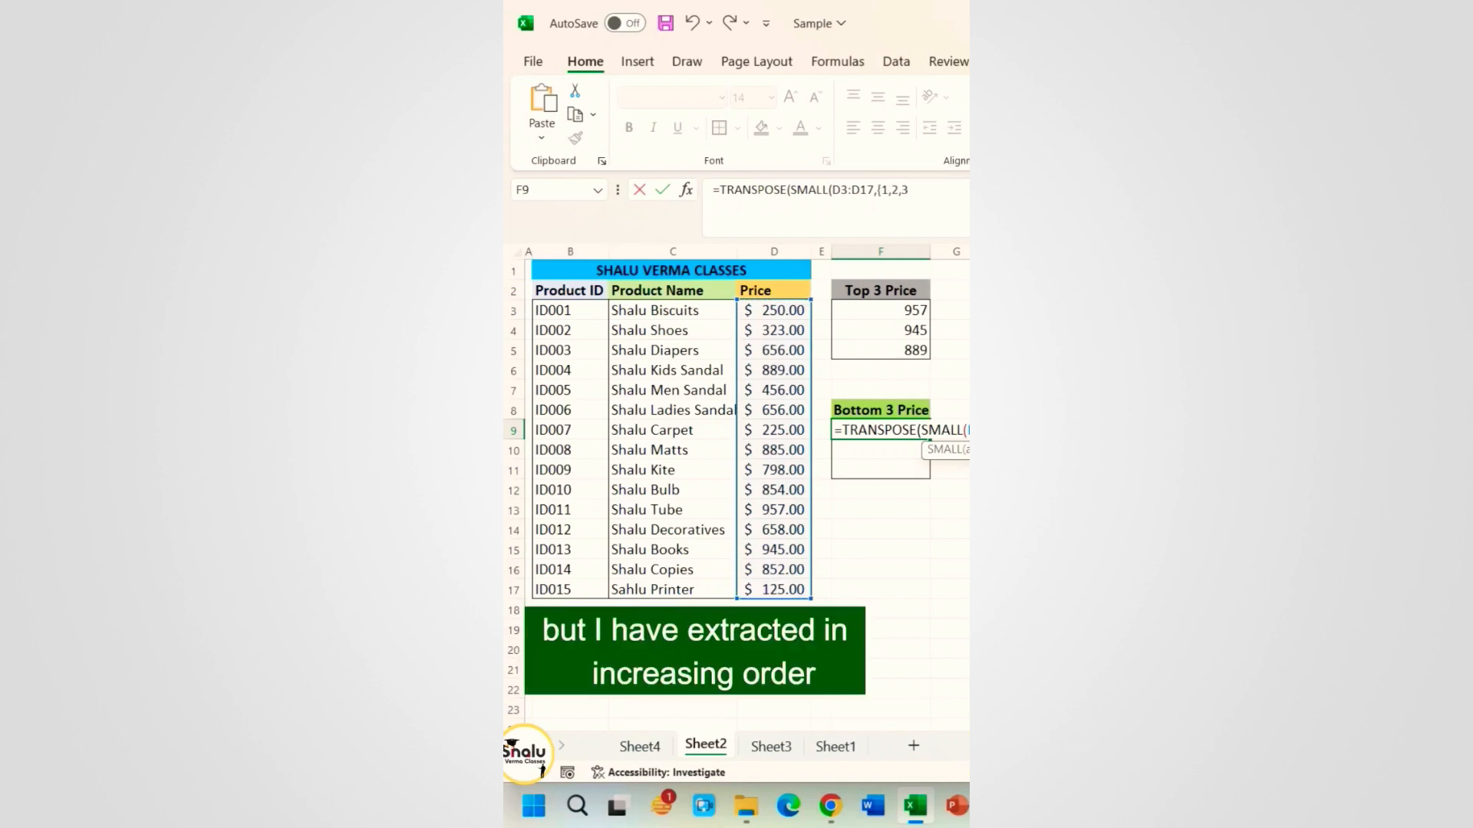
pyautogui.write('})')
pyautogui.press('Return')
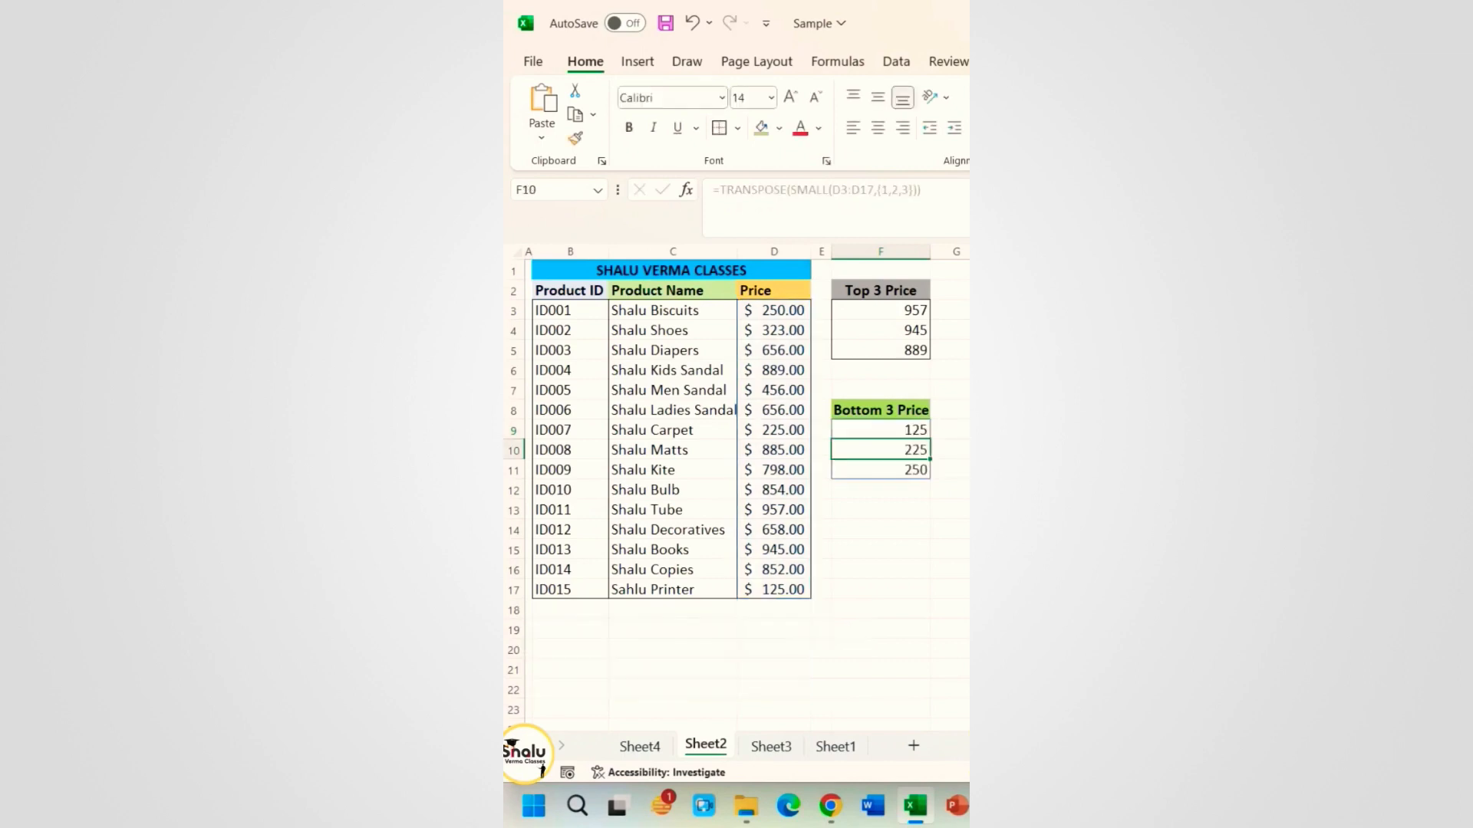
pyautogui.click(892, 508)
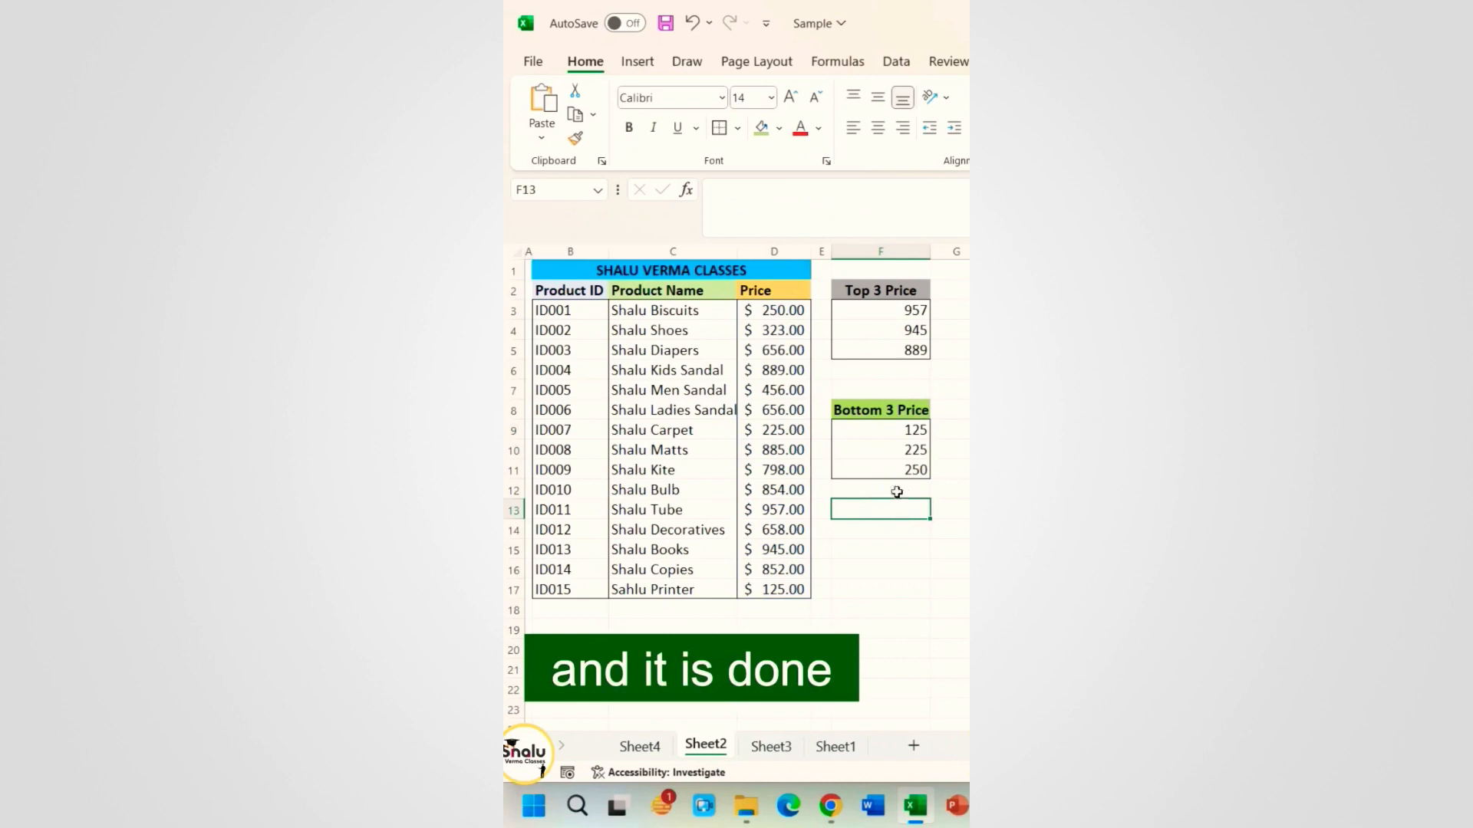
pyautogui.click(851, 564)
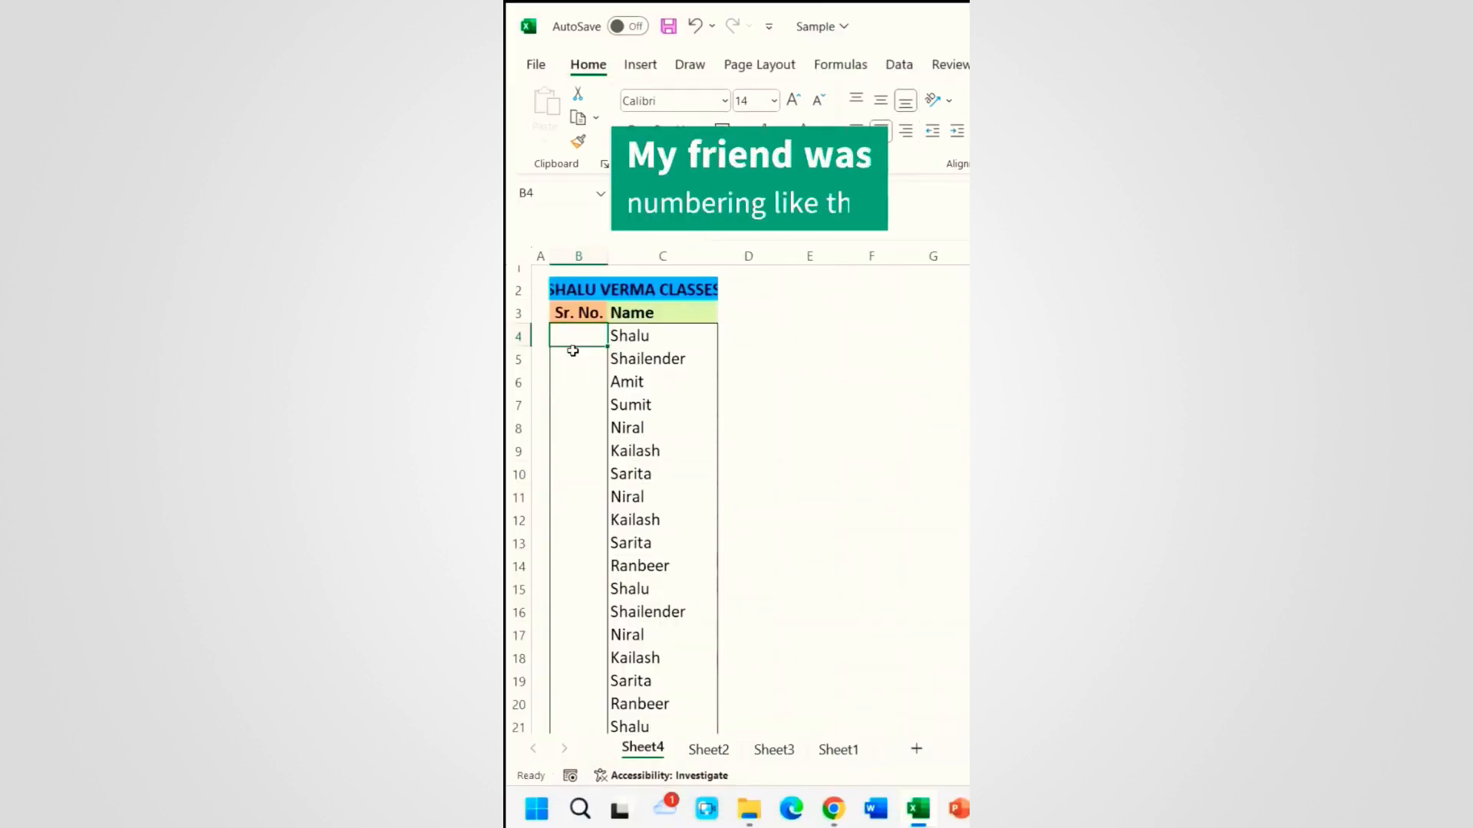
# Step: Type serial numbers 1 to 4 down the Sr. No. column, then undo them
pyautogui.write('1')
pyautogui.press('Return')
pyautogui.write('2')
pyautogui.press('Return')
pyautogui.write('3')
pyautogui.press('Return')
pyautogui.write('4')
pyautogui.press('Return')
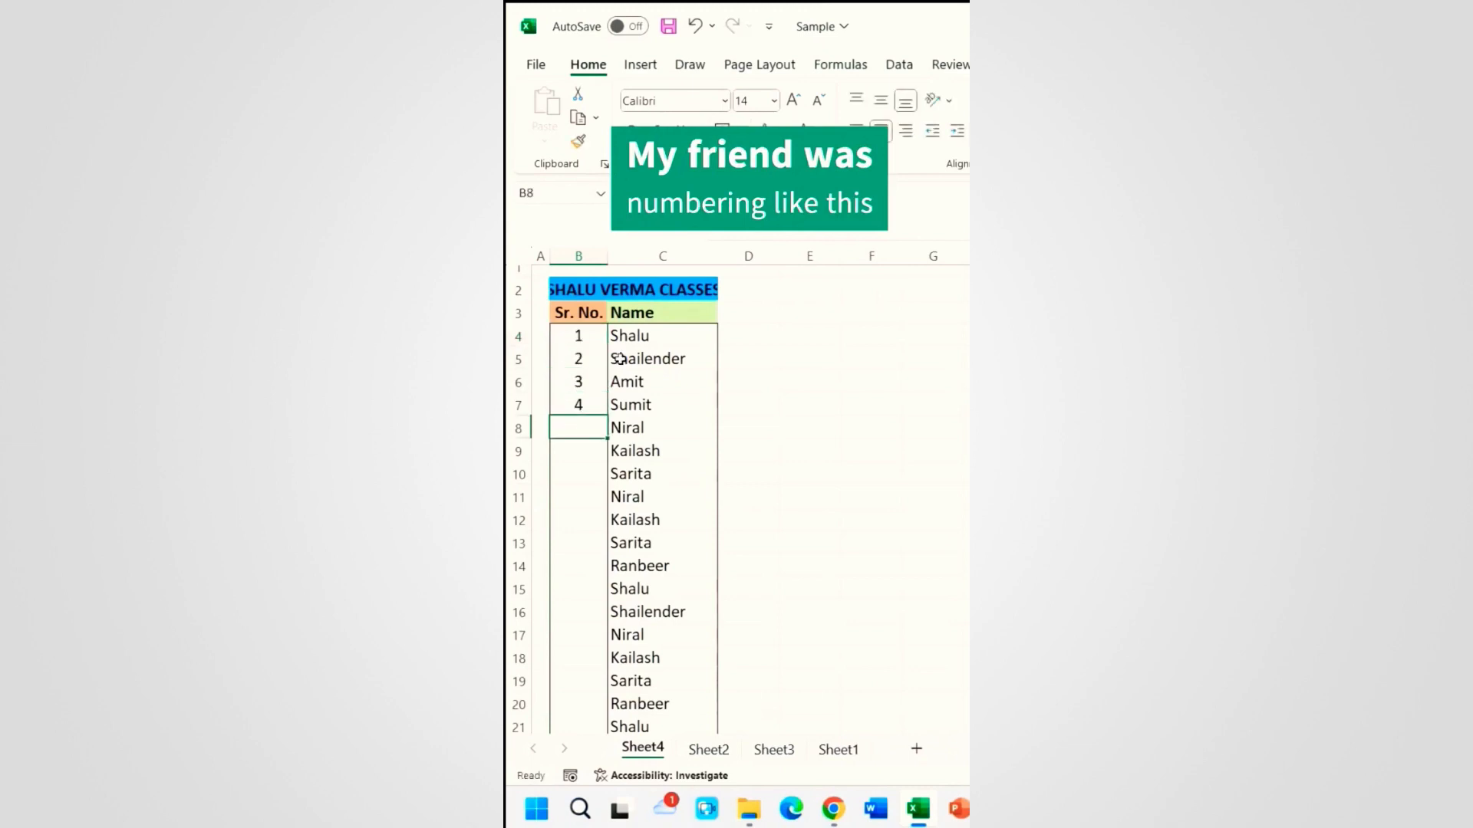
pyautogui.hotkey('ctrl', 'z')
pyautogui.hotkey('ctrl', 'z')
pyautogui.hotkey('ctrl', 'z')
pyautogui.hotkey('ctrl', 'z')
# Step: Enter 1 in B4 as the starting serial number and reselect it
pyautogui.write('1')
pyautogui.press('Return')
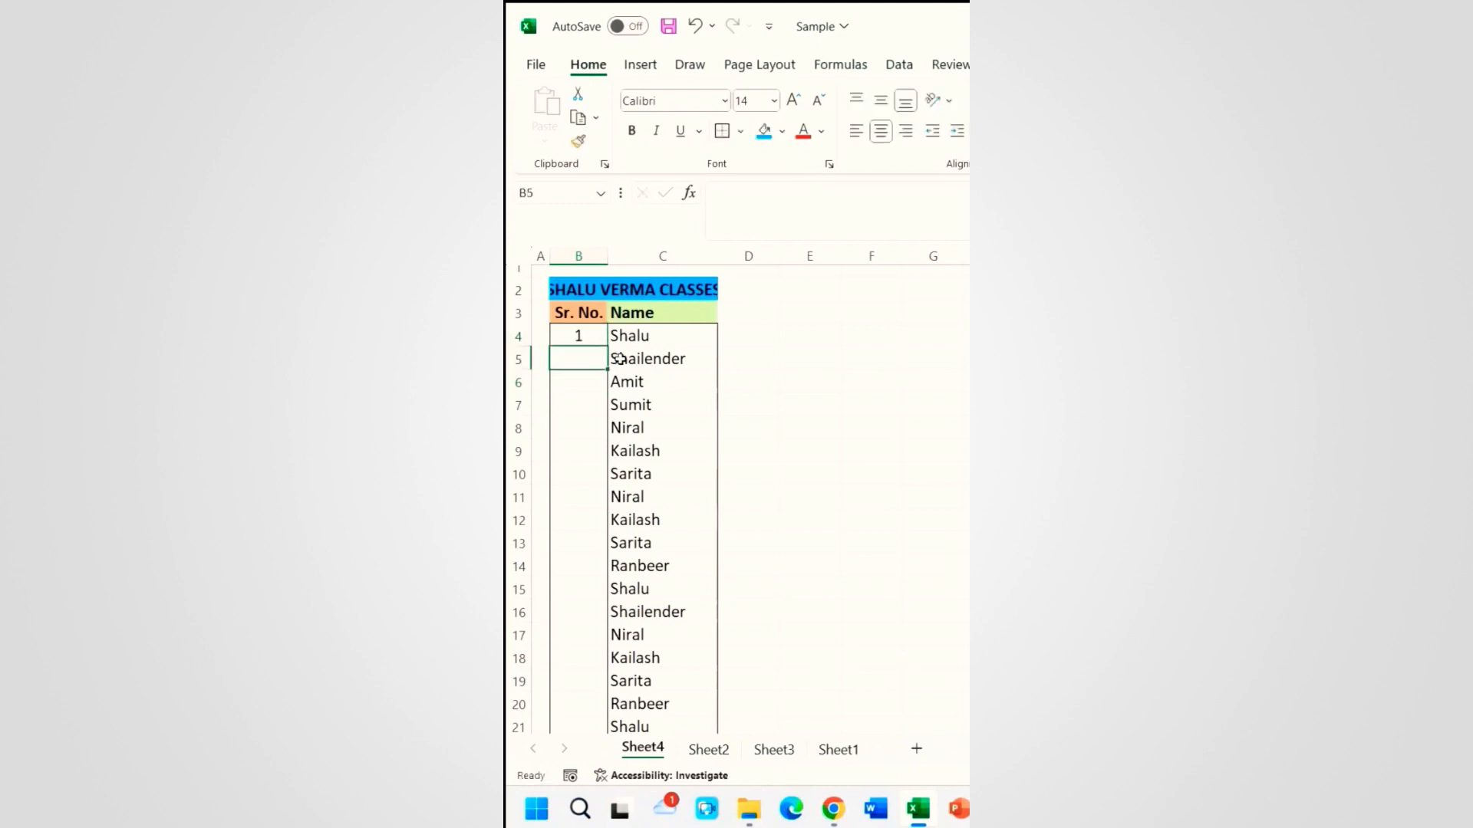
pyautogui.click(579, 332)
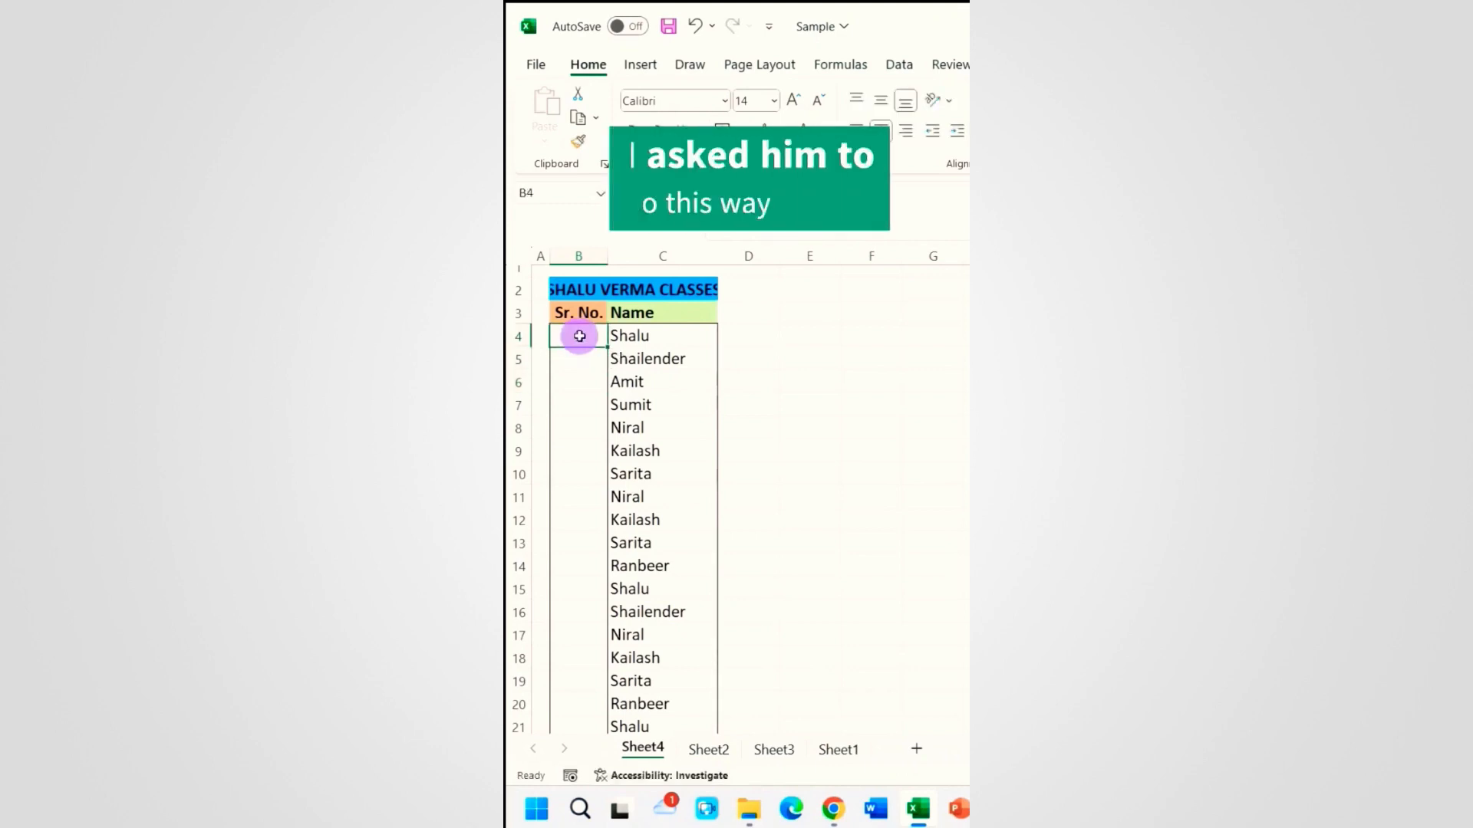
# Step: Open the Series dialog with Alt+H, F, I, S, then close it without filling
pyautogui.press('alt')
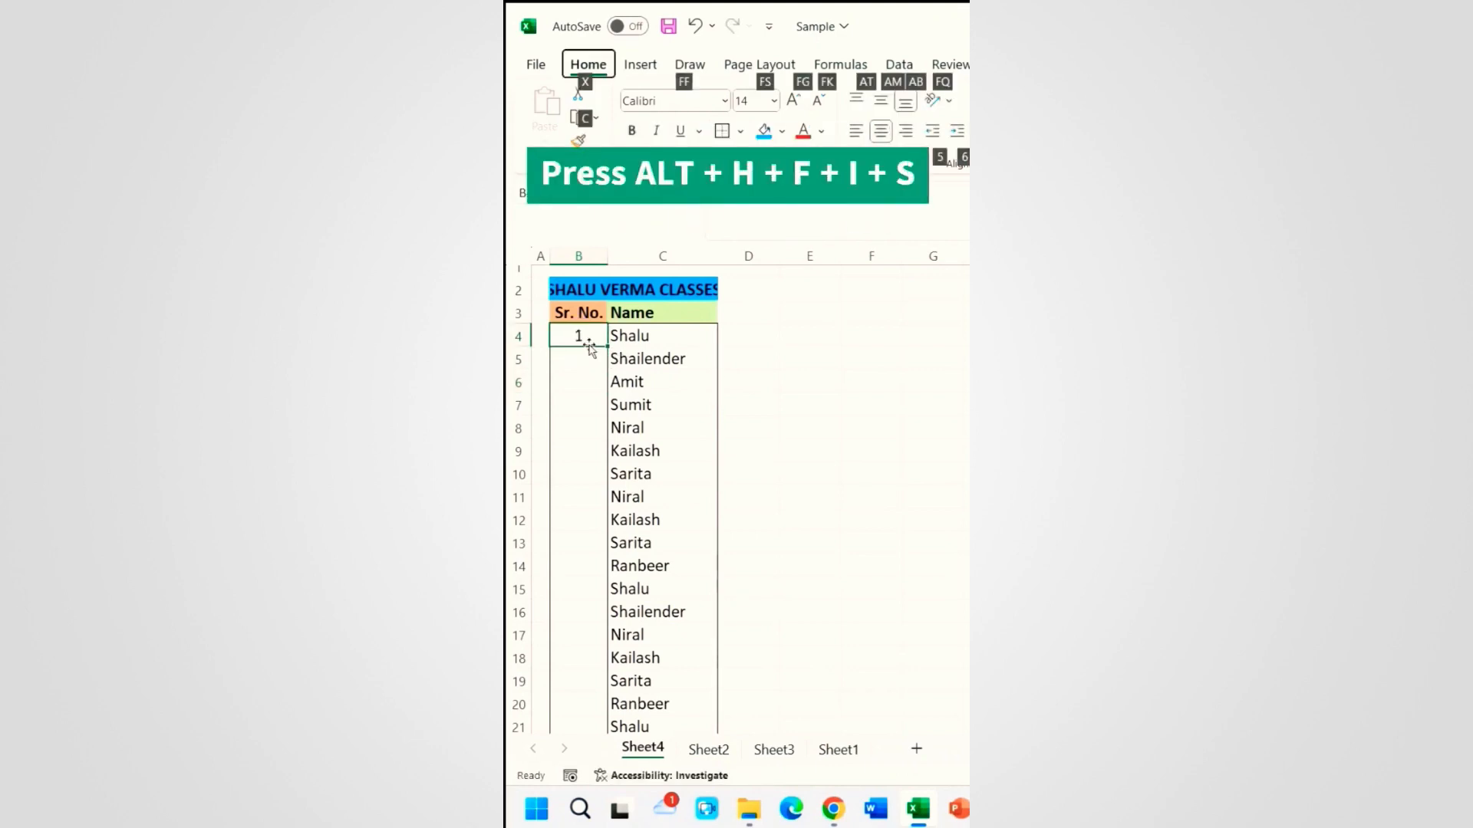
pyautogui.press('h')
pyautogui.press('f')
pyautogui.press('i')
pyautogui.press('s')
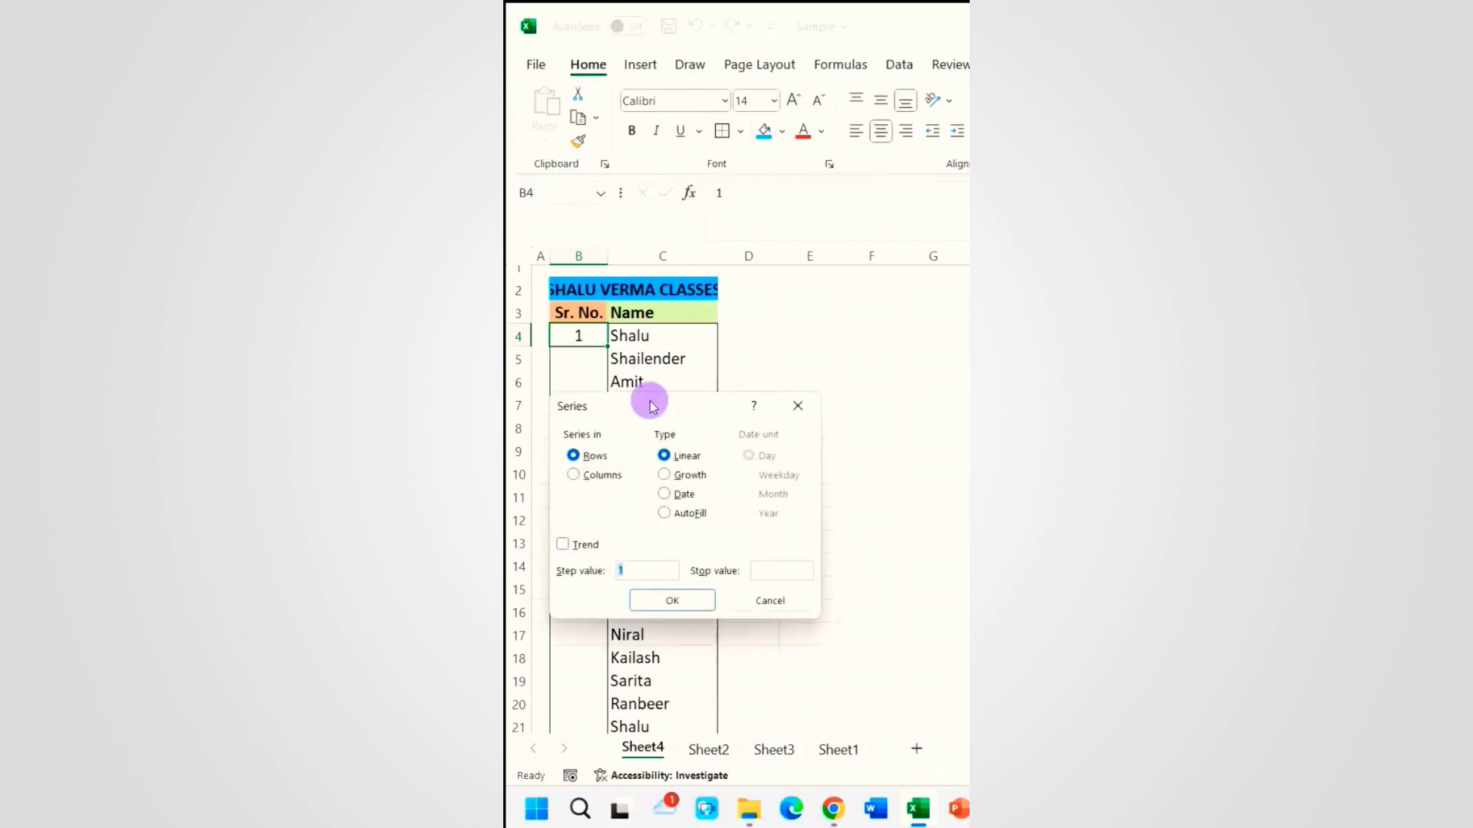
pyautogui.click(799, 407)
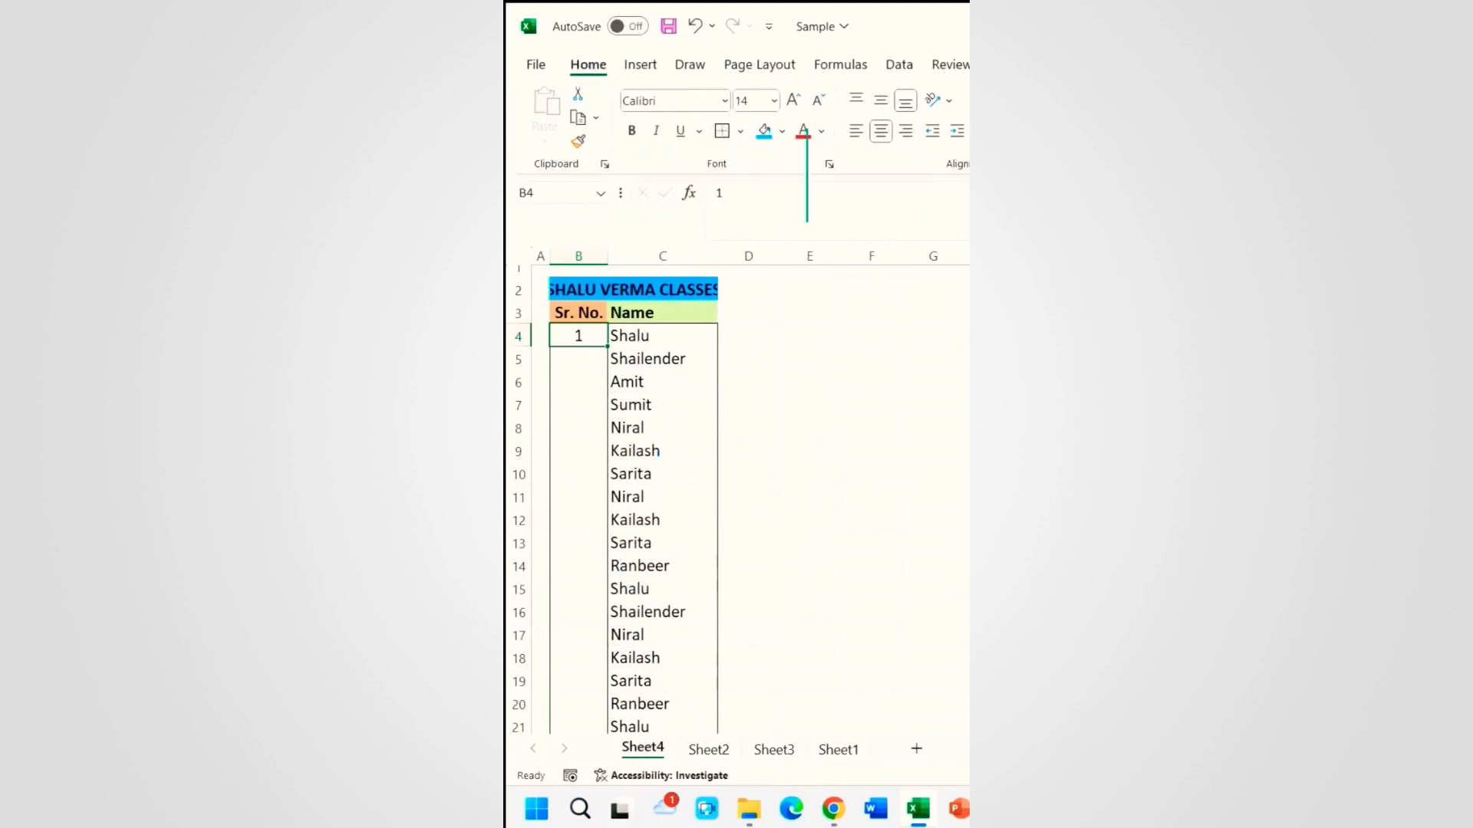
# Step: Fill Sr. No. as a linear column series with step 1 and stop value 25
pyautogui.click(707, 114)
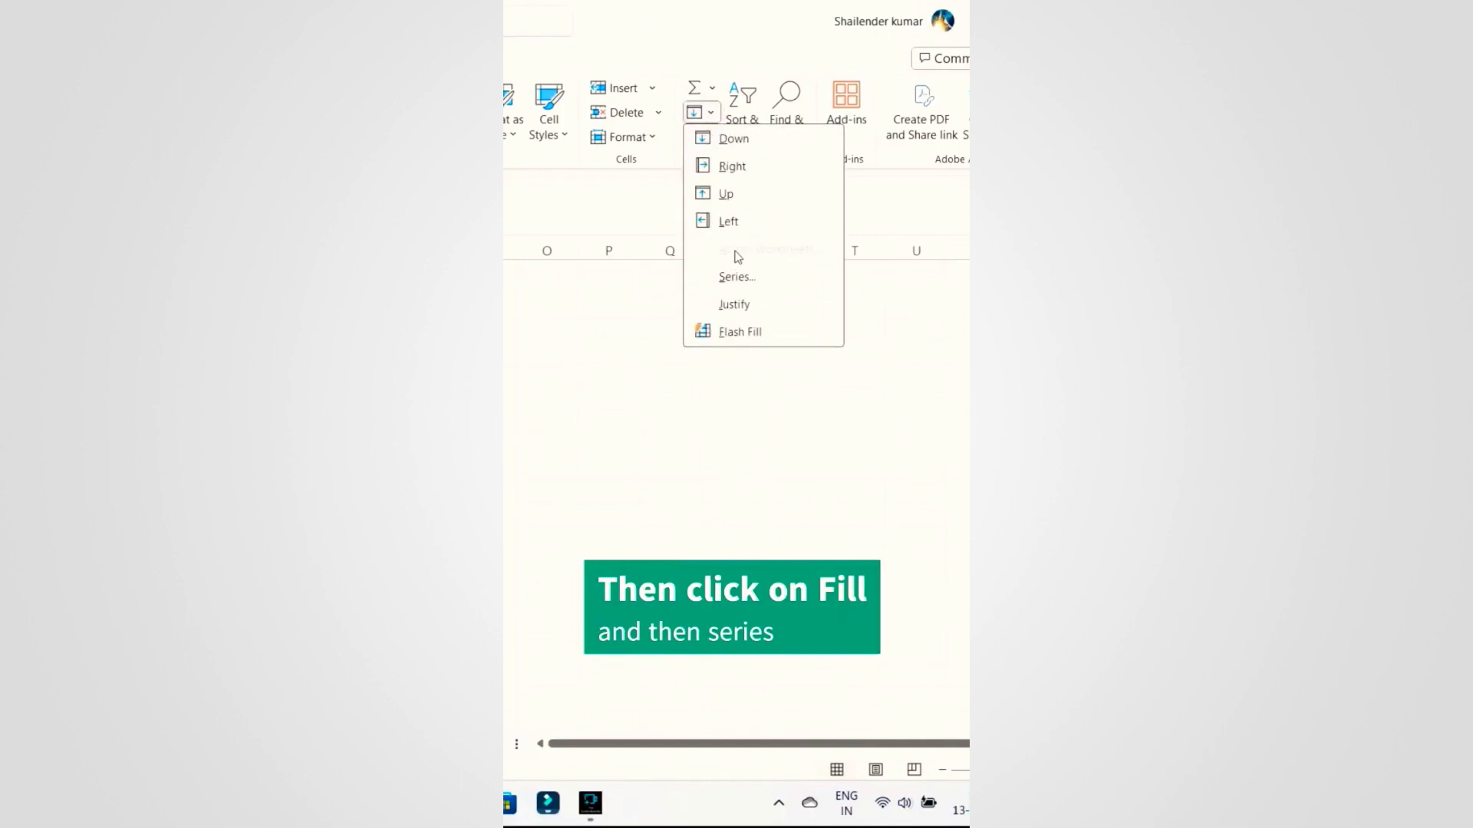
pyautogui.click(736, 276)
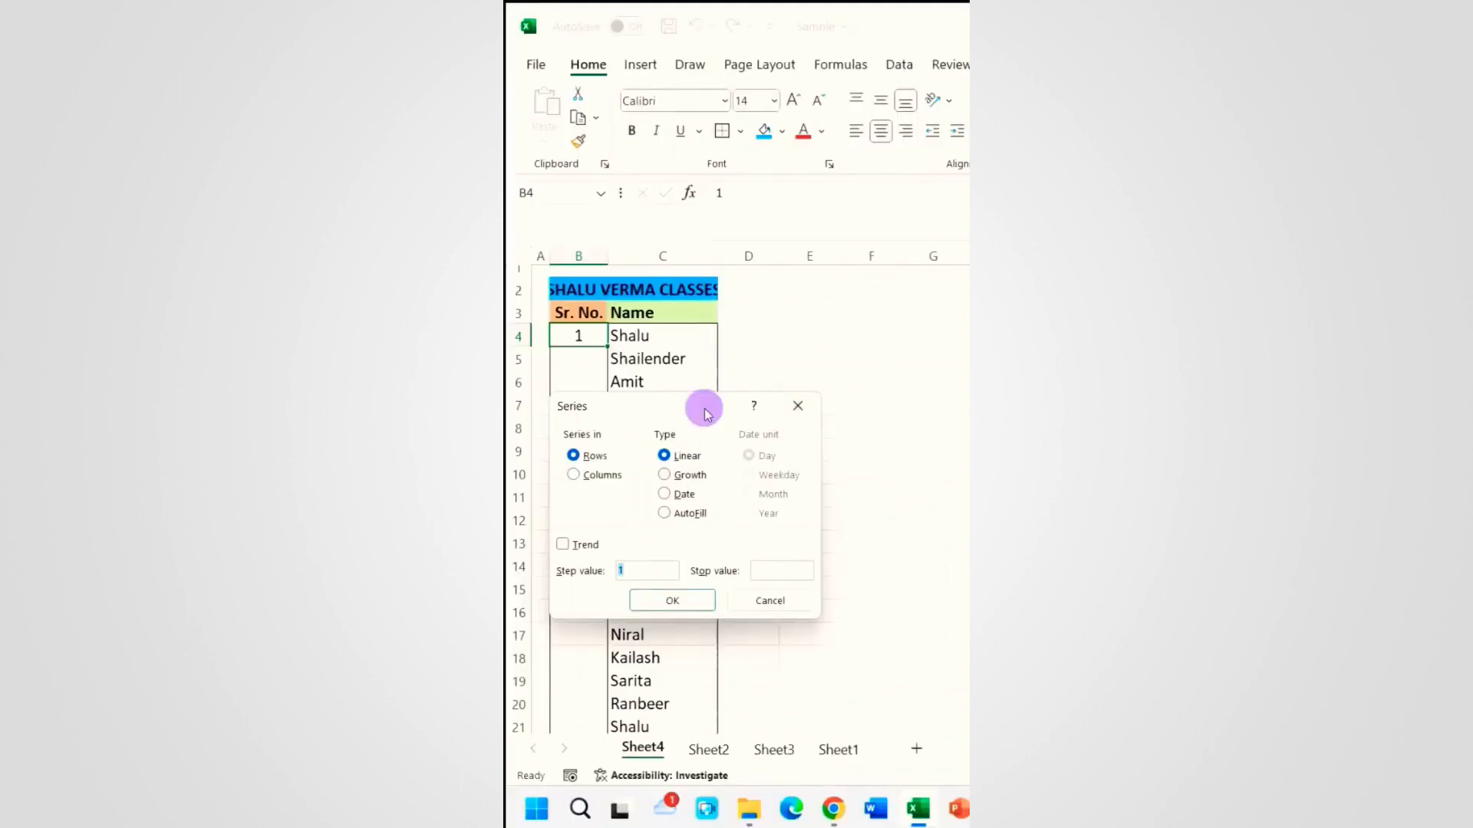
pyautogui.moveTo(708, 414); pyautogui.dragTo(698, 486)
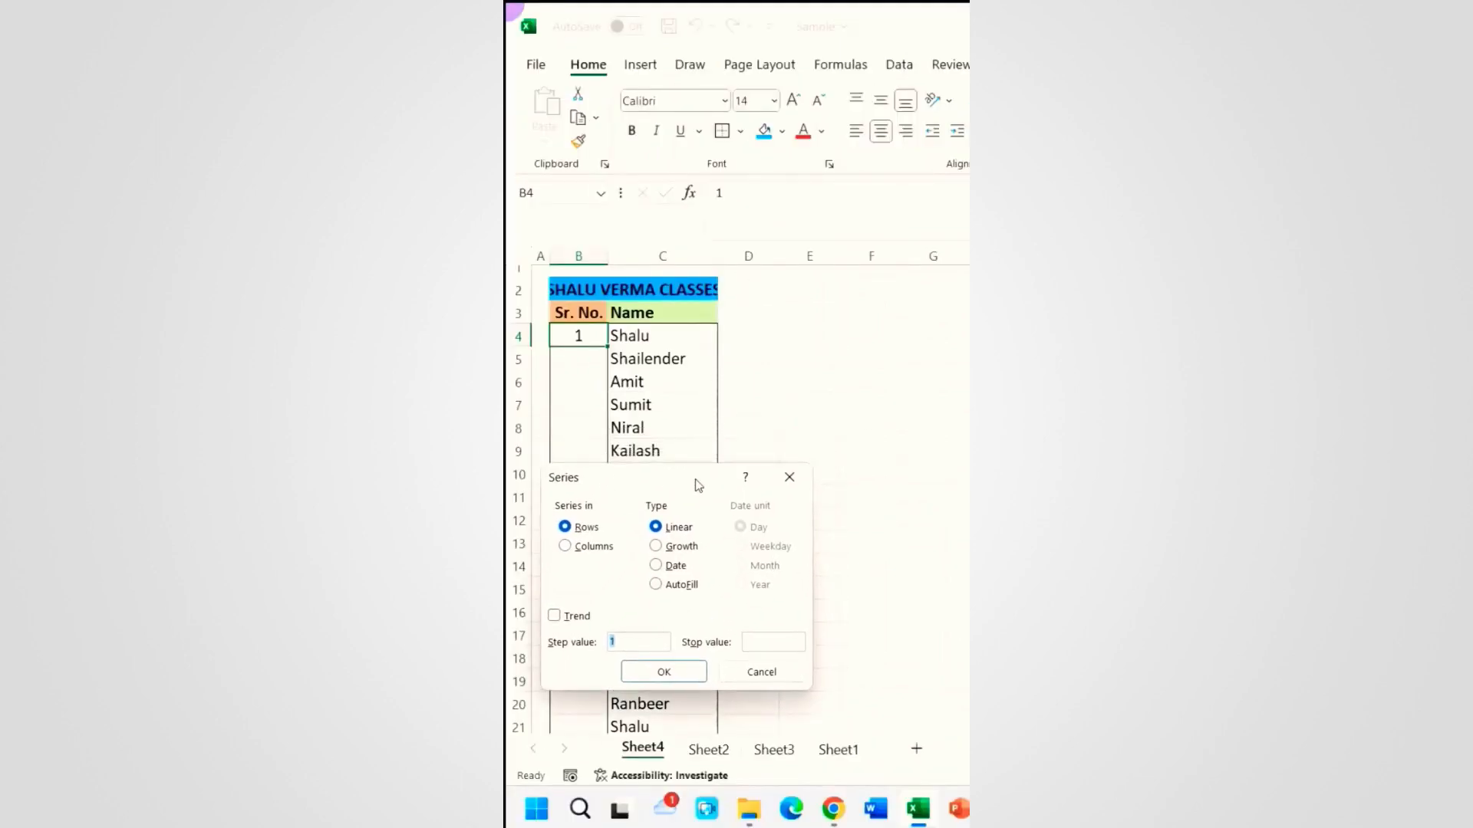
pyautogui.click(581, 547)
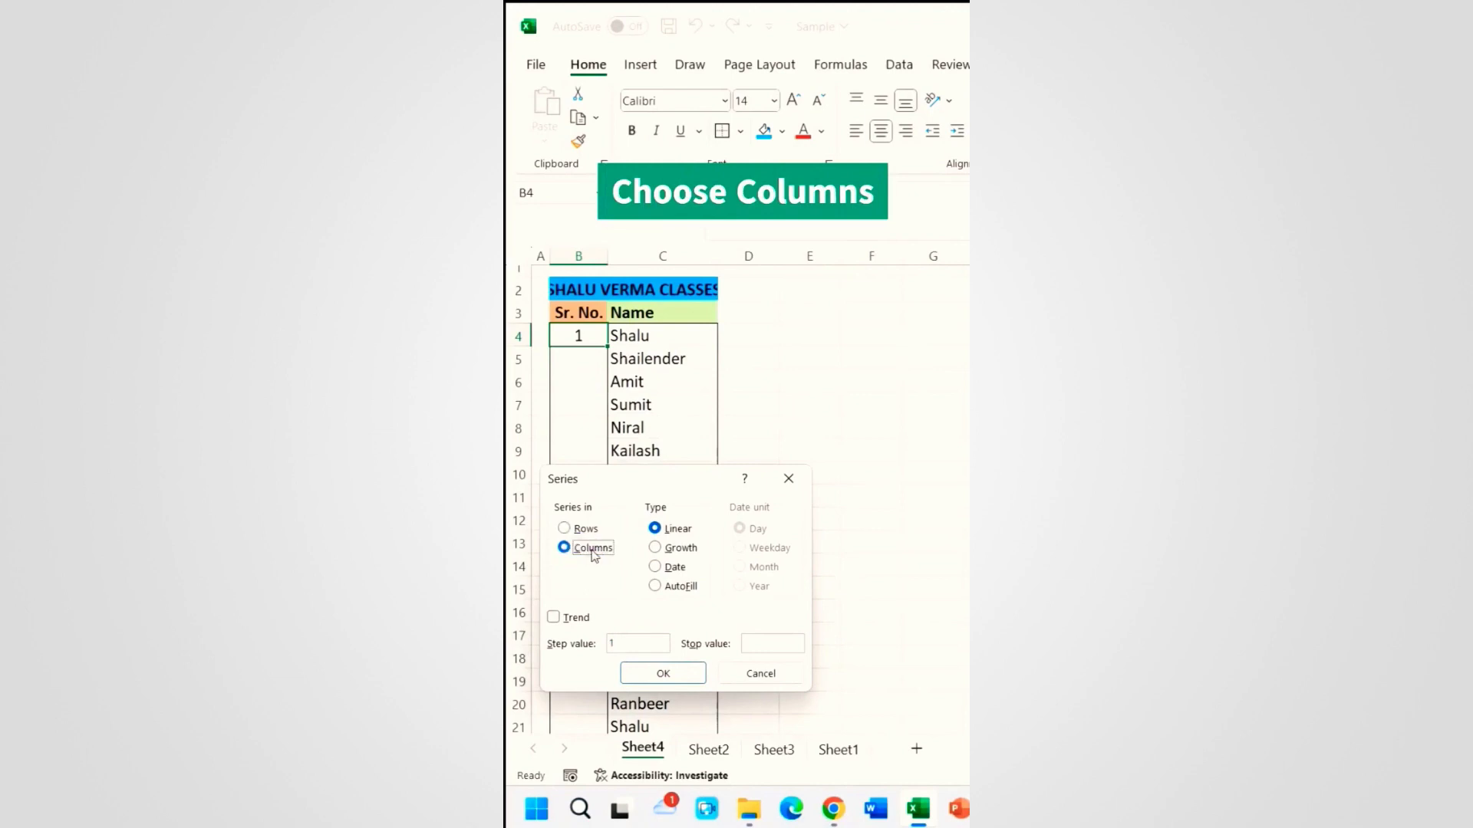
pyautogui.click(767, 641)
pyautogui.write('25')
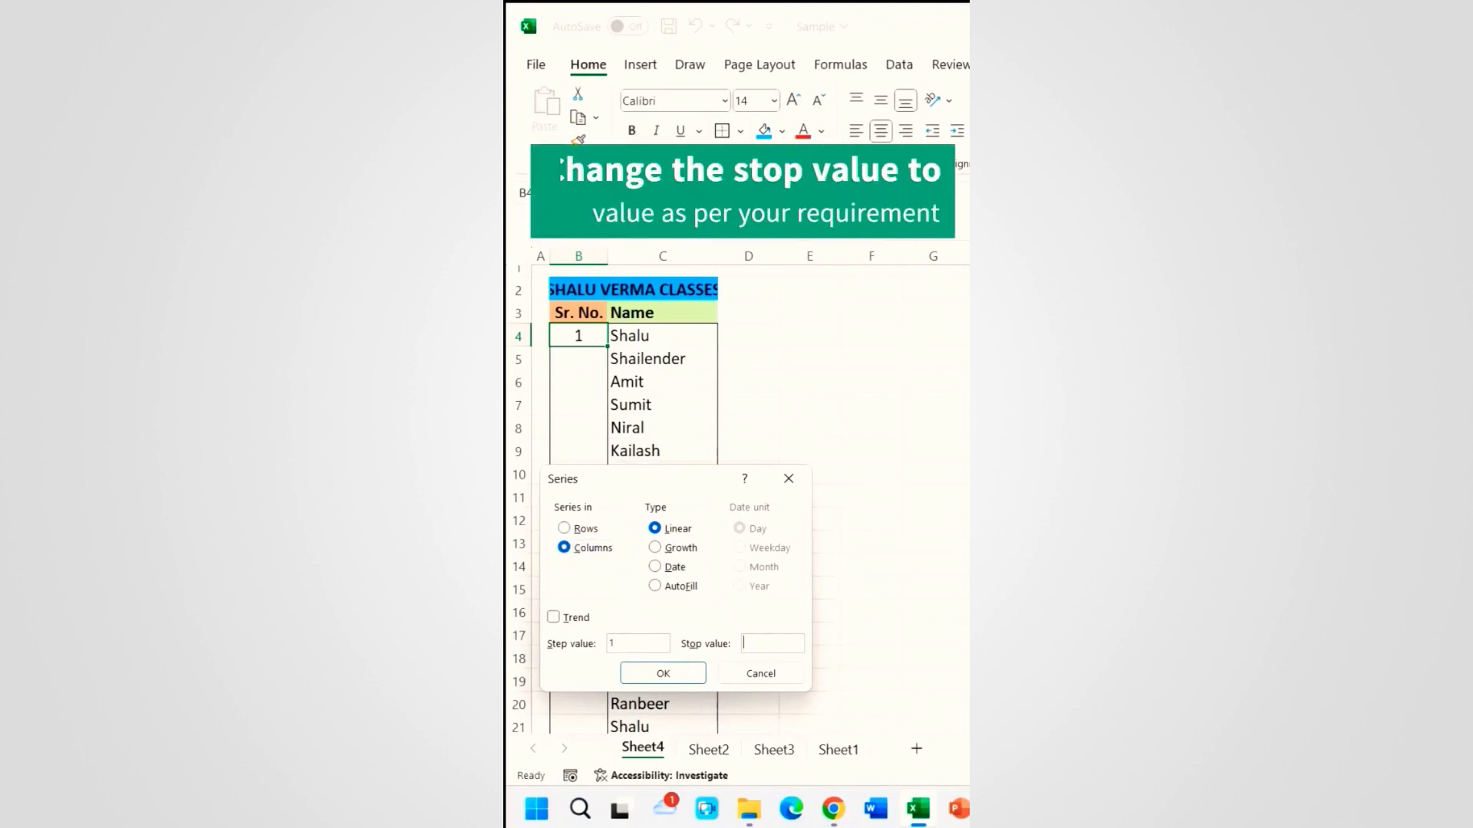
pyautogui.click(675, 675)
pyautogui.scroll(-3, 649, 625)
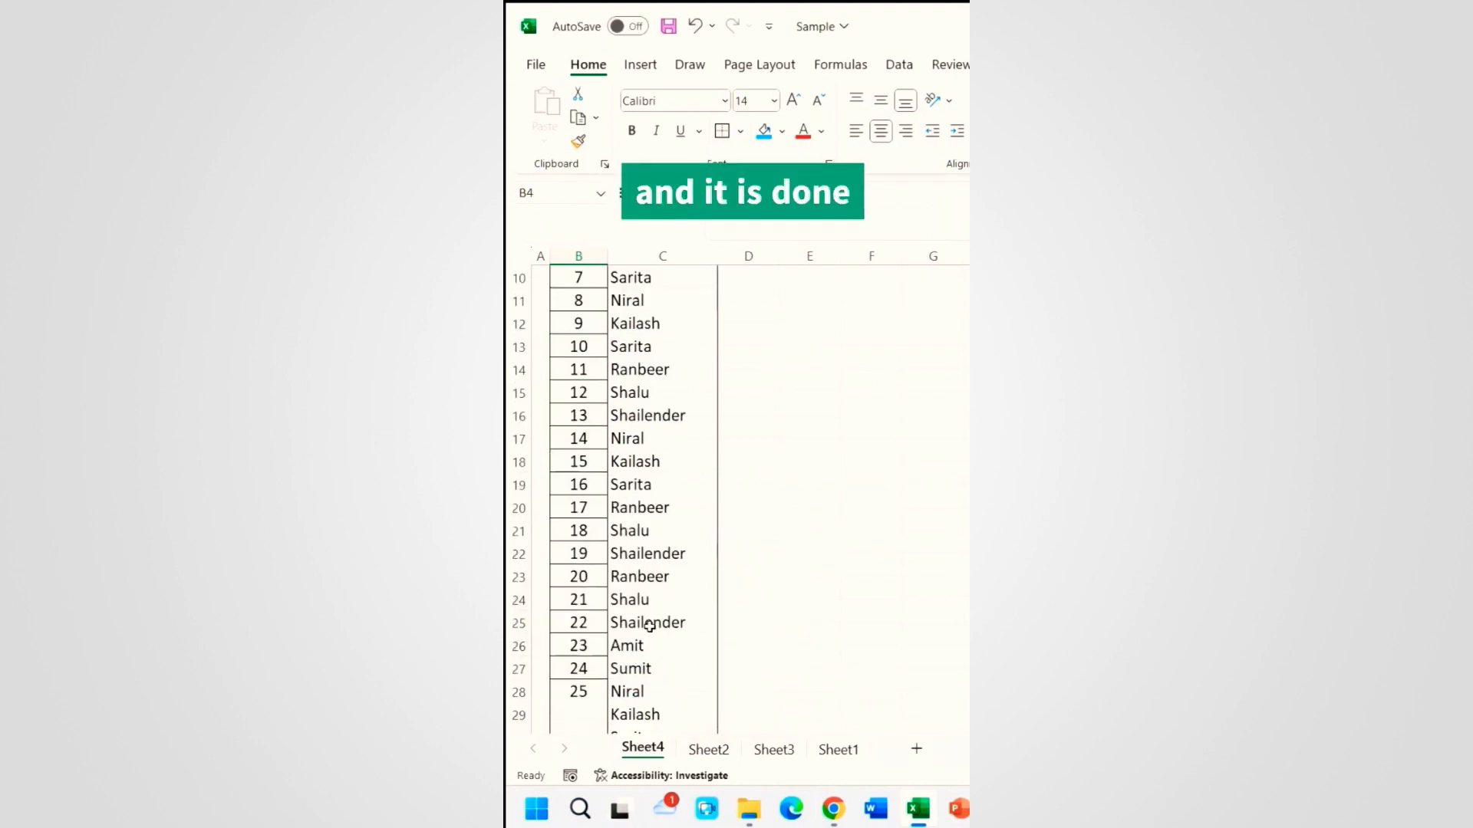
pyautogui.scroll(-6, 649, 625)
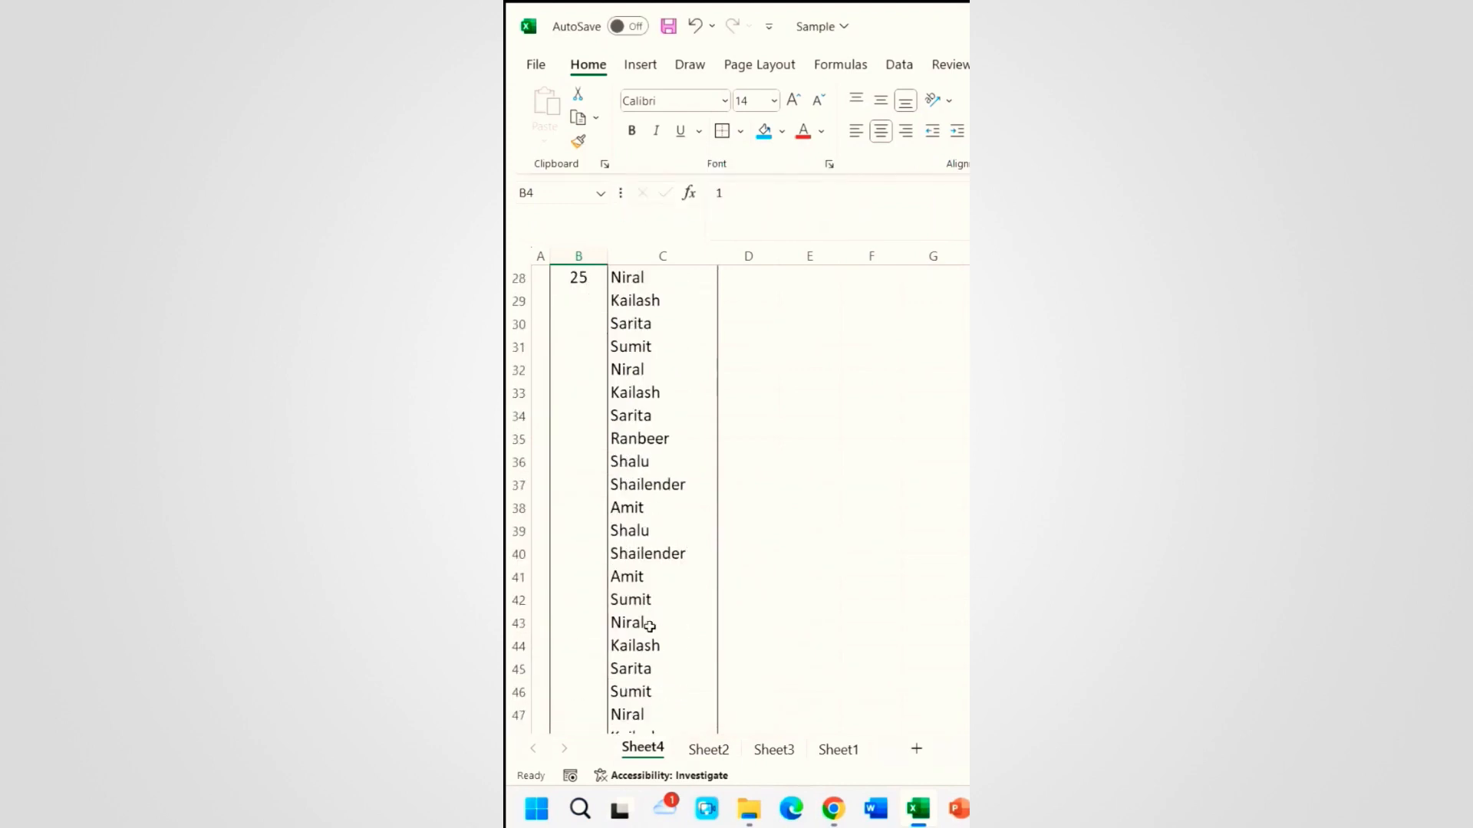
pyautogui.scroll(9, 649, 625)
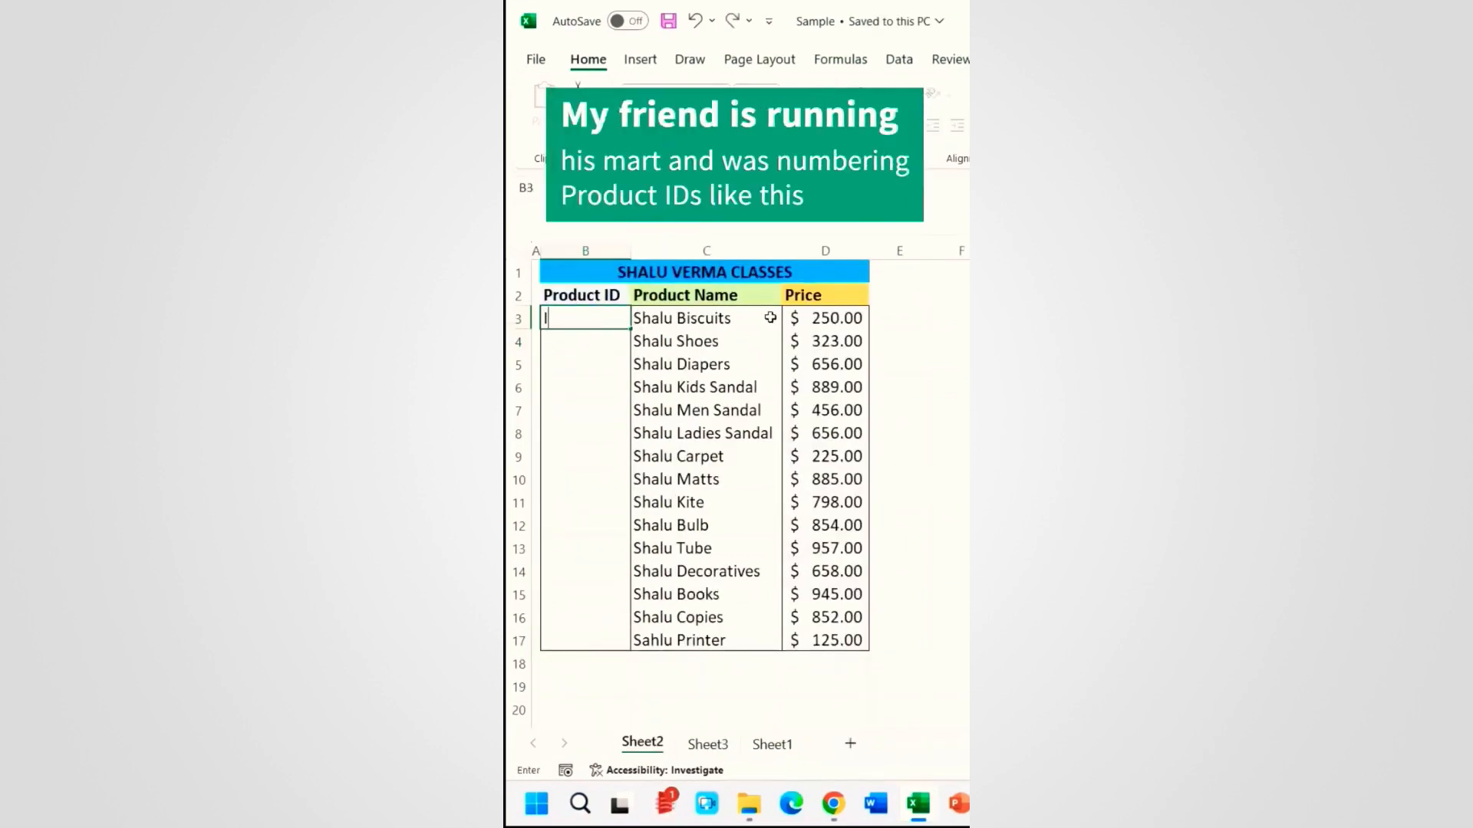
# Step: Hand-type product IDs 000, ID 001 and ID 002, then undo the entries
pyautogui.write('000')
pyautogui.press('Return')
pyautogui.write('ID ')
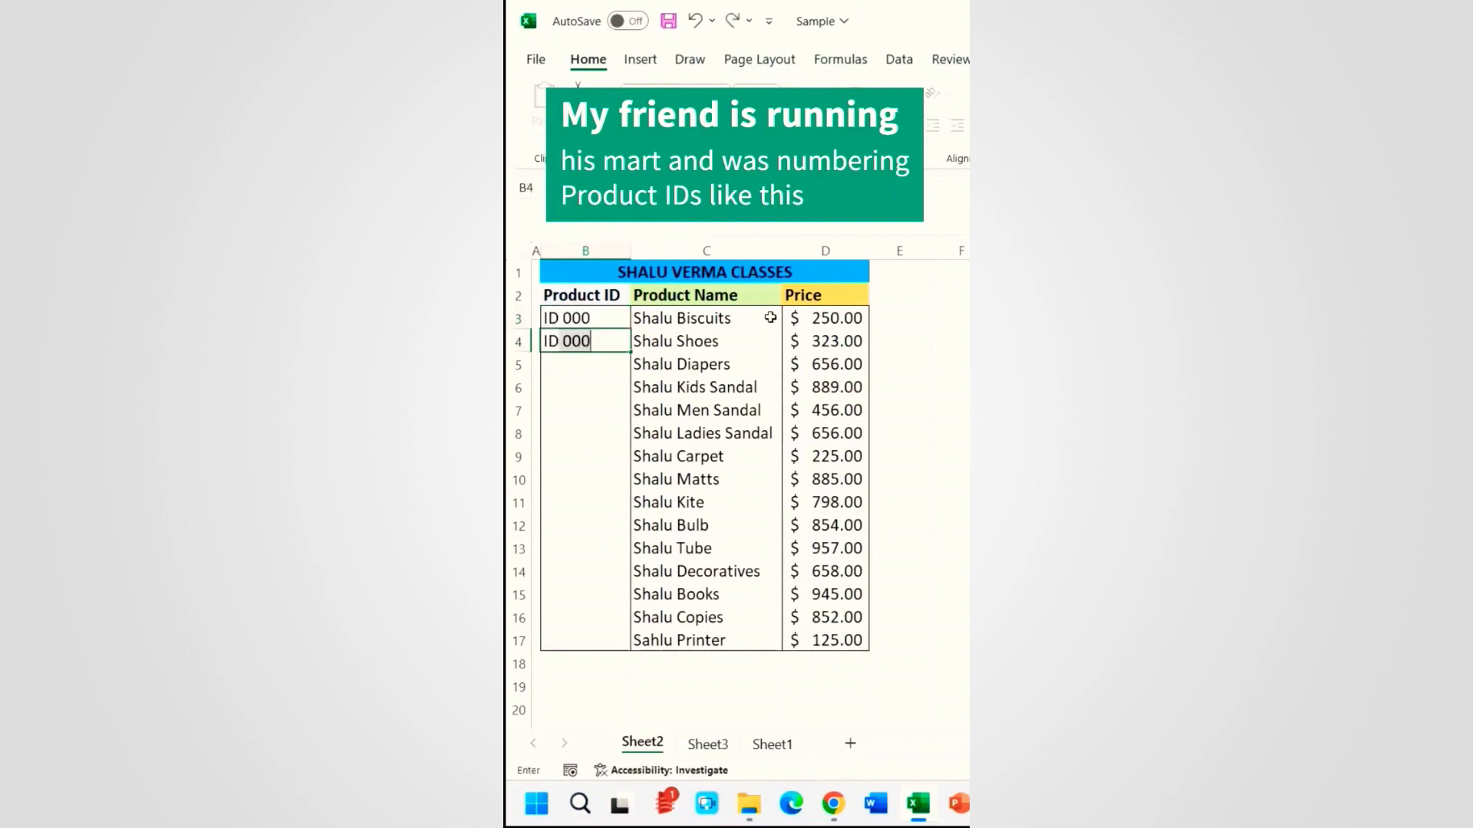
pyautogui.write('001')
pyautogui.press('Return')
pyautogui.write('ID')
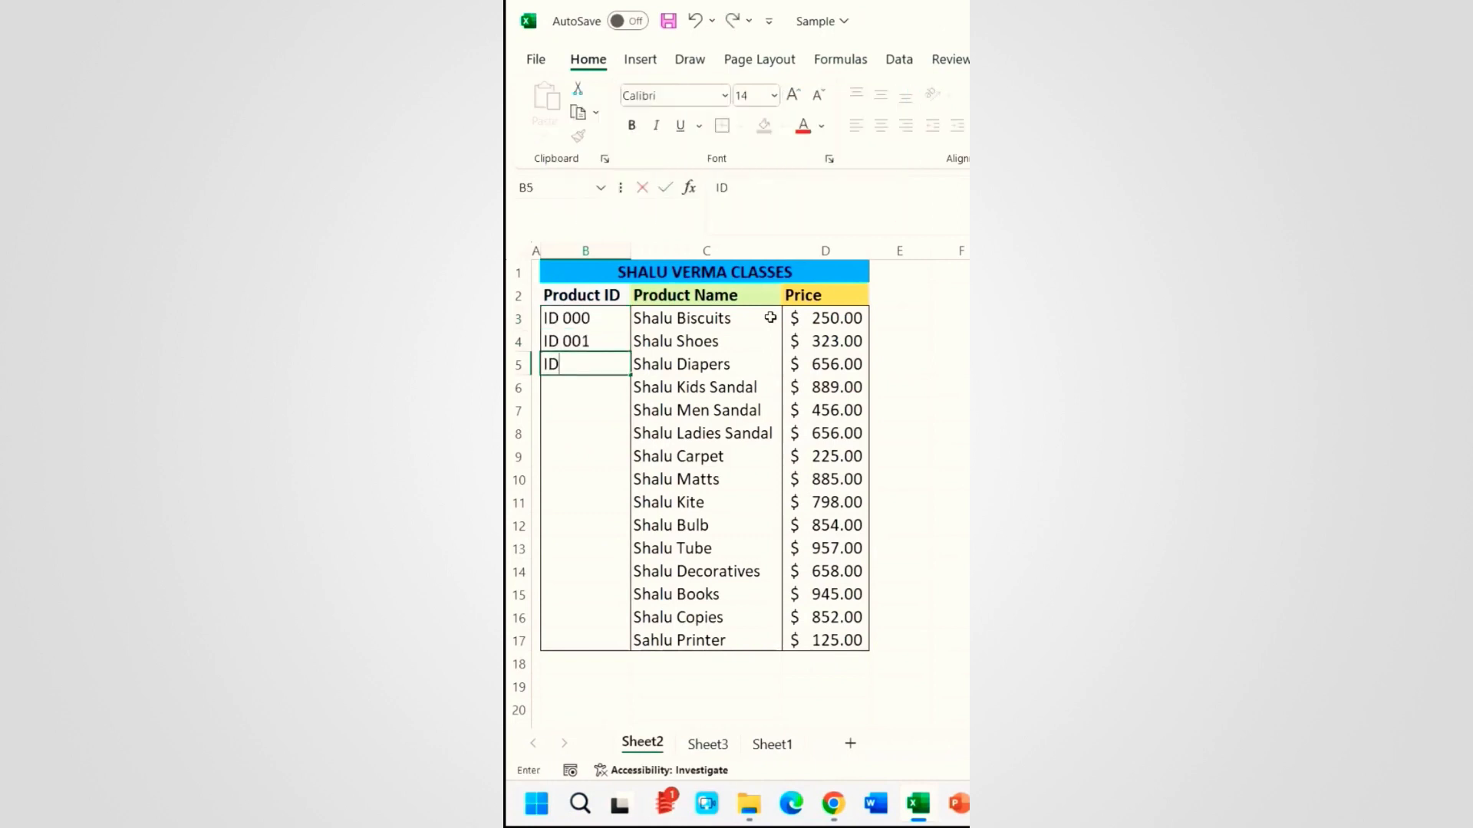
pyautogui.write(' 002')
pyautogui.press('Return')
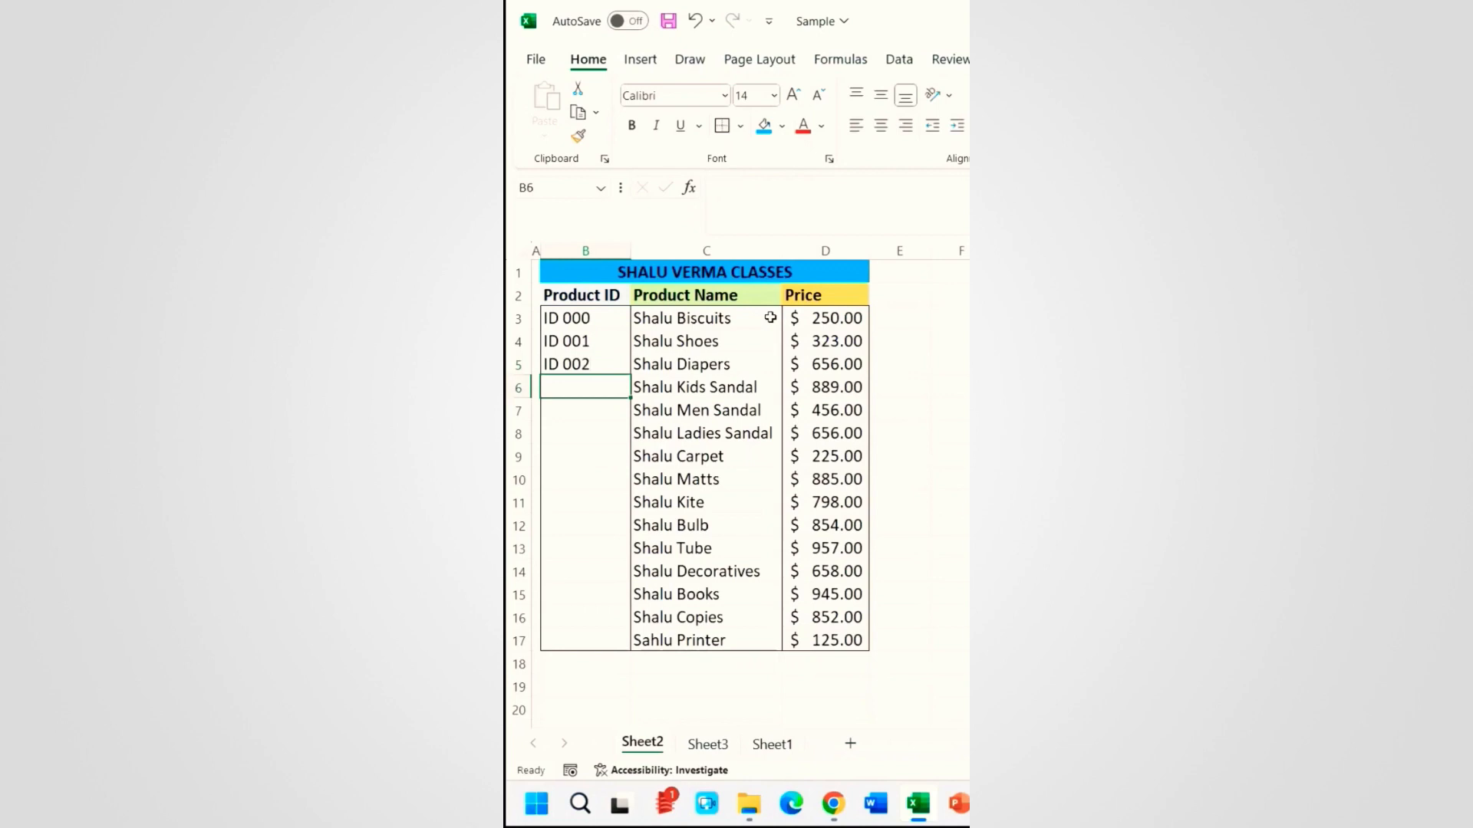
pyautogui.hotkey('ctrl', 'z')
pyautogui.hotkey('ctrl', 'z')
pyautogui.hotkey('ctrl', 'z')
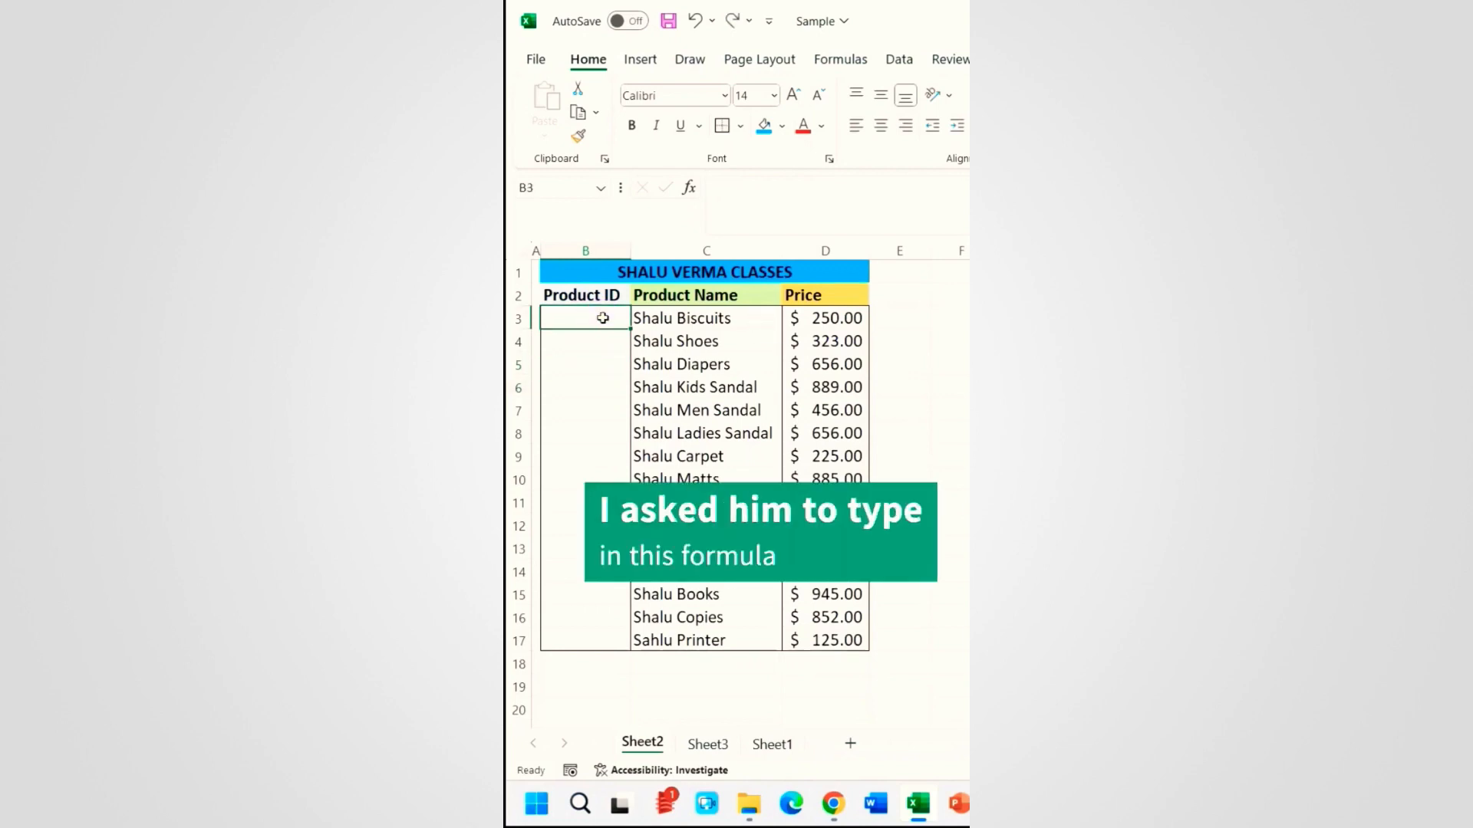
# Step: Enter ="ID"&TEXT(SEQUENCE(15),"000") in B3 to spill ID001 through ID015
pyautogui.write('="ID"&TEXT(')
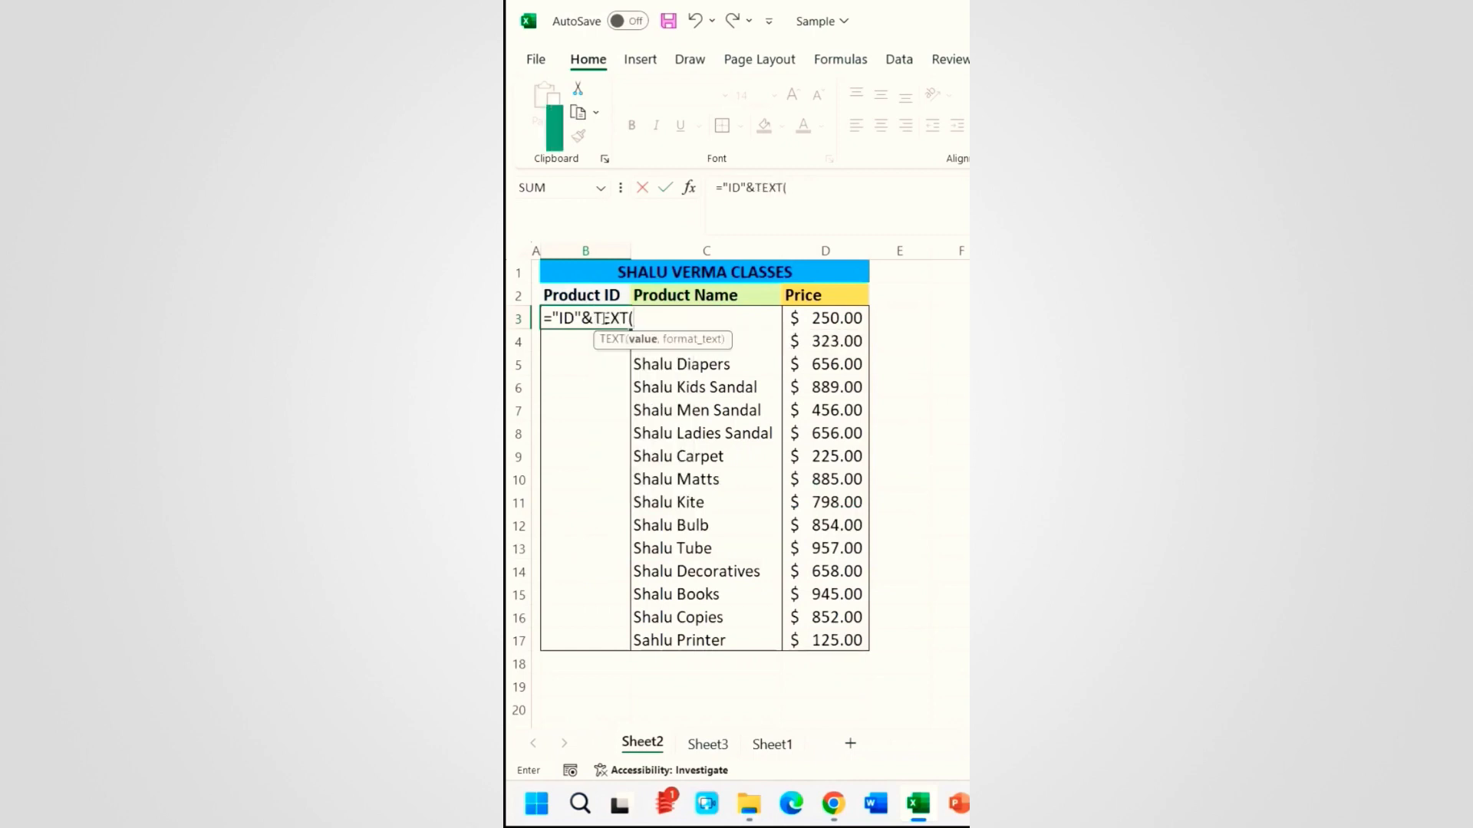
pyautogui.write('seq')
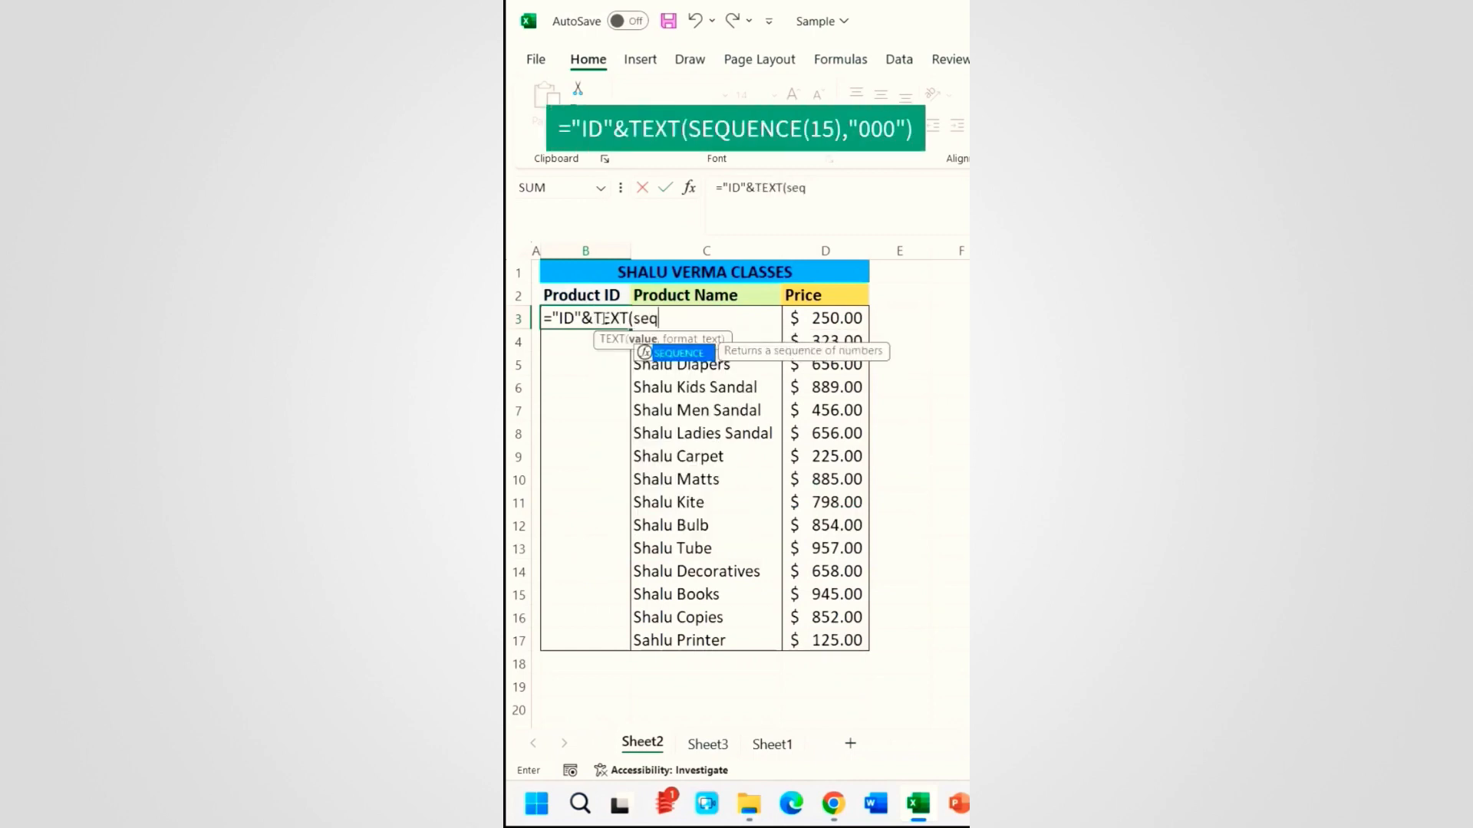
pyautogui.press('Tab')
pyautogui.write('15),"00')
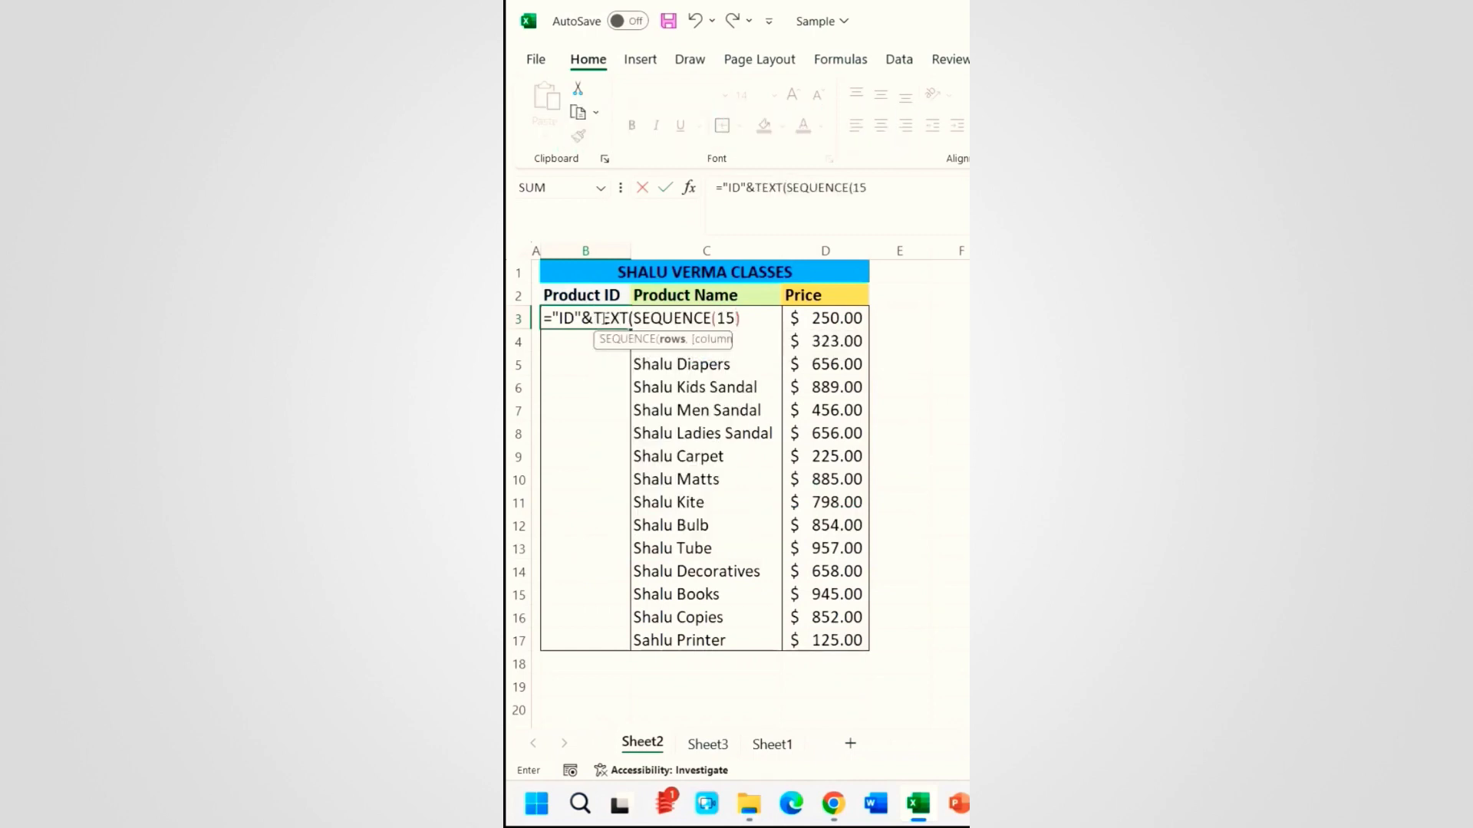
pyautogui.write('0"')
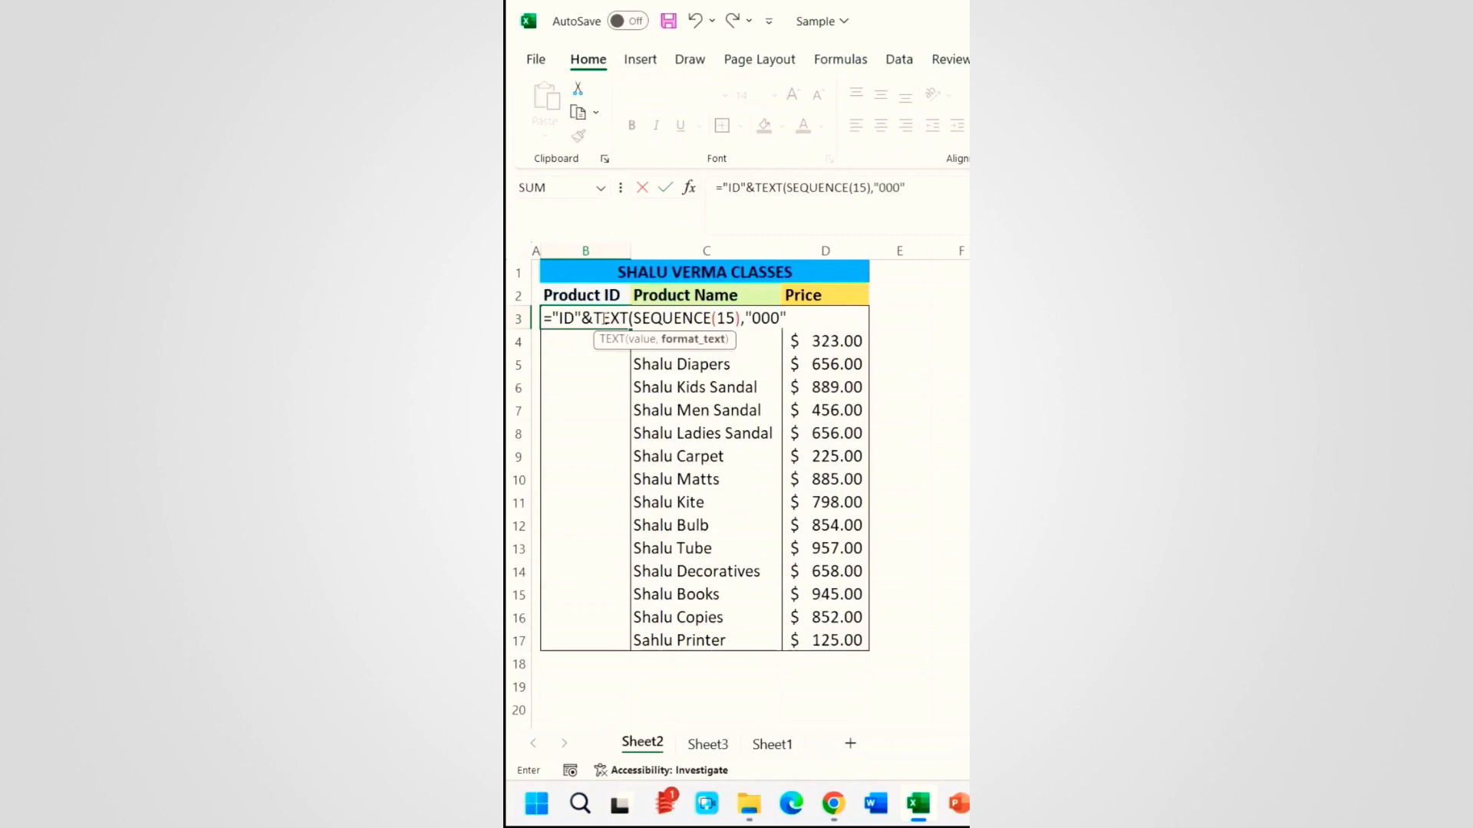
pyautogui.write(')')
pyautogui.press('Return')
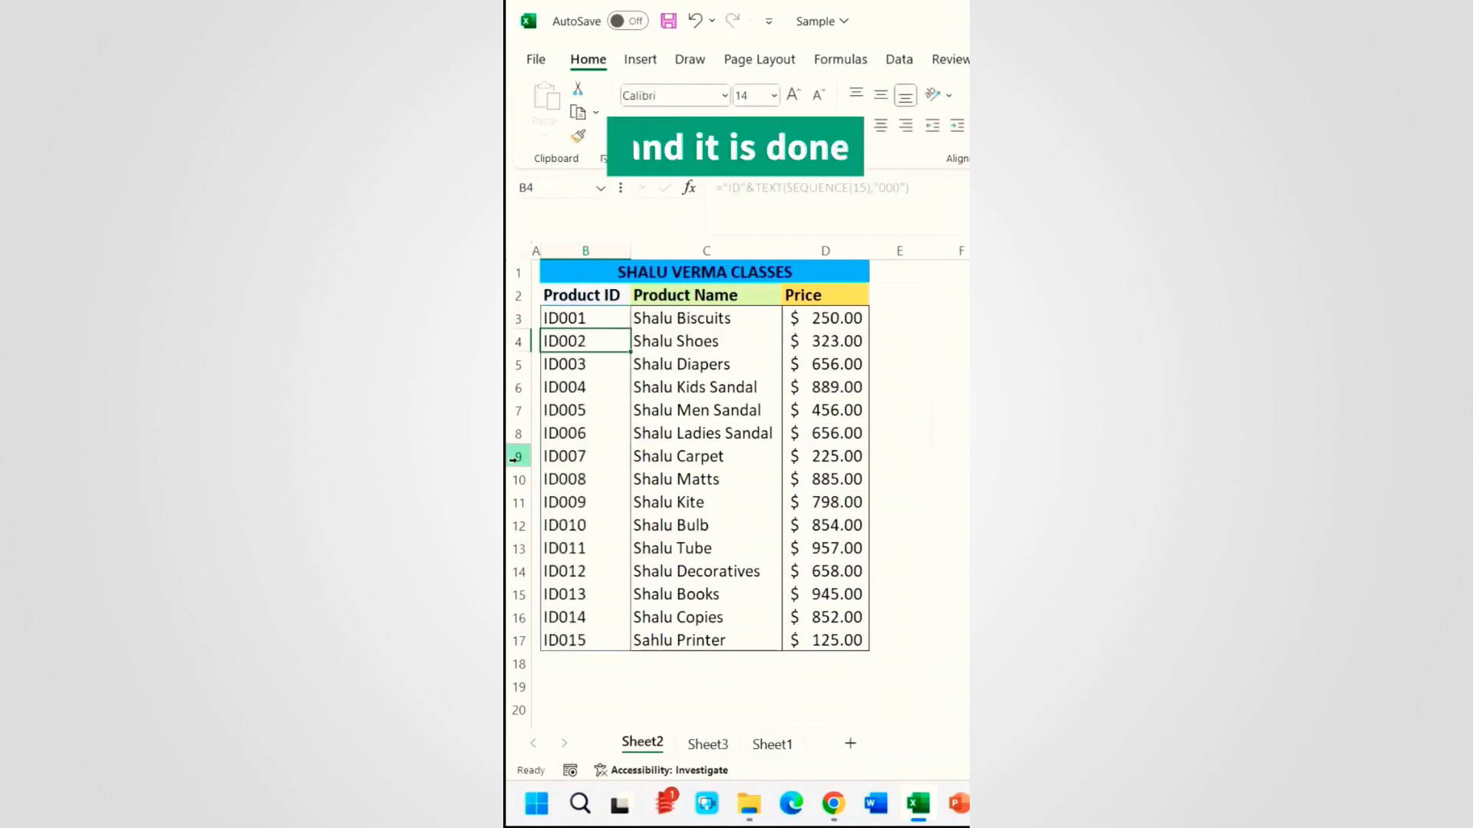
# Step: Delete the SEQUENCE-generated Product IDs in B3:B17
pyautogui.click(580, 664)
pyautogui.moveTo(586, 319); pyautogui.dragTo(569, 634)
pyautogui.press('Delete')
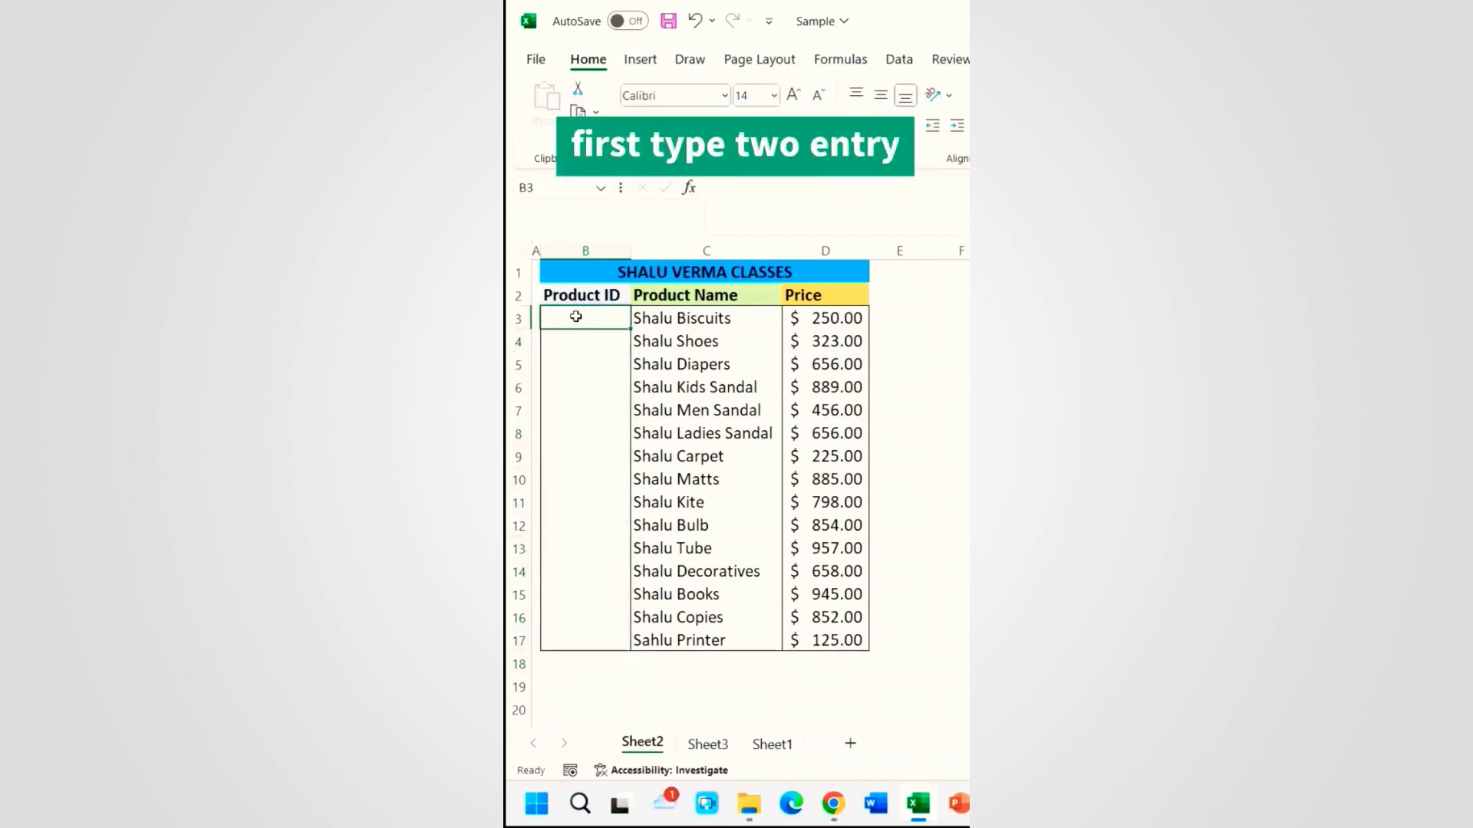
# Step: Type ID 000 and ID 001, then autofill the pattern down to ID 014
pyautogui.write('ID 000')
pyautogui.press('Return')
pyautogui.write('ID 001')
pyautogui.click(590, 322)
pyautogui.moveTo(591, 323); pyautogui.dragTo(585, 342)
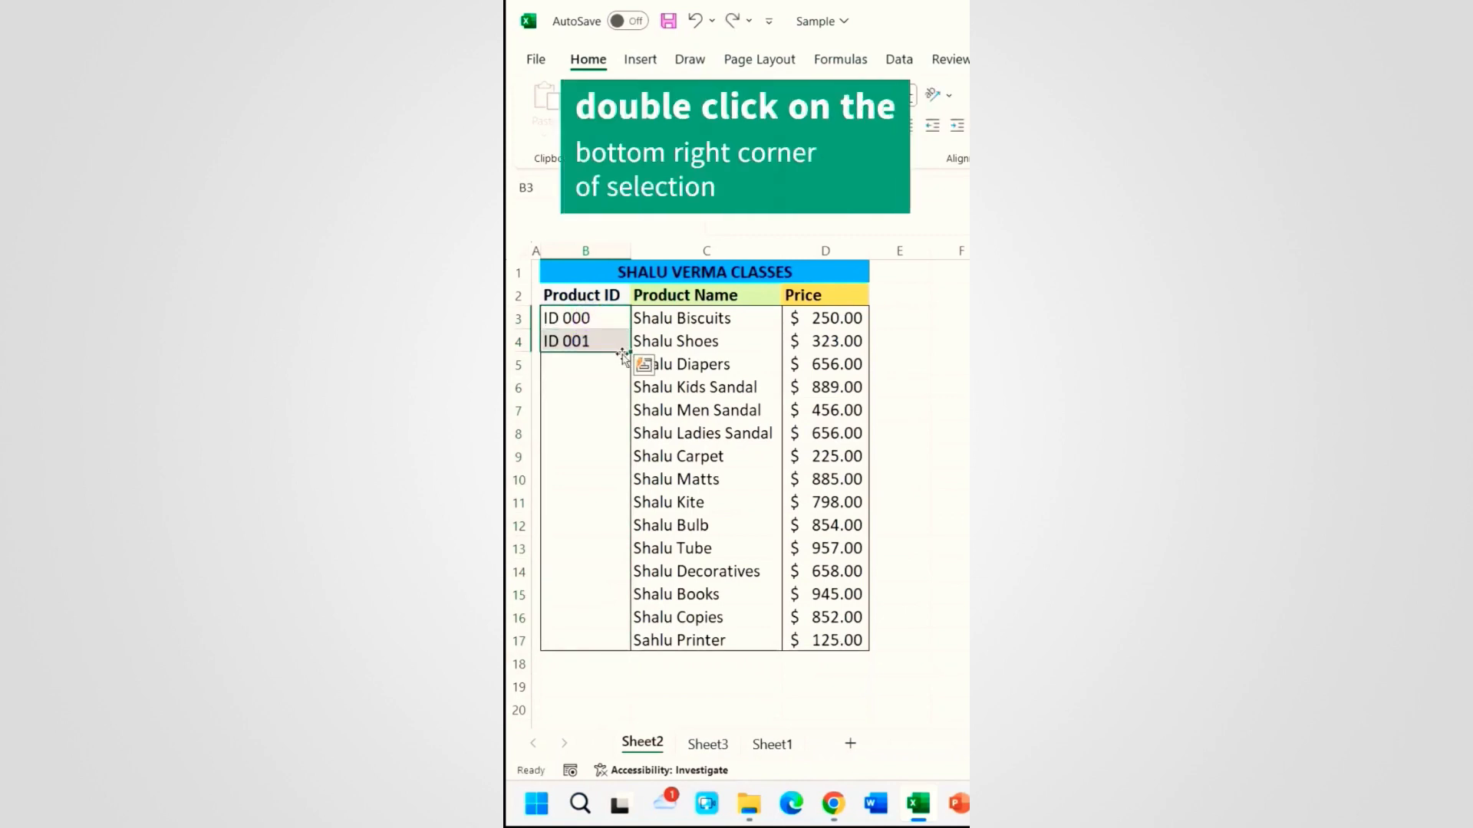
pyautogui.doubleClick(629, 351)
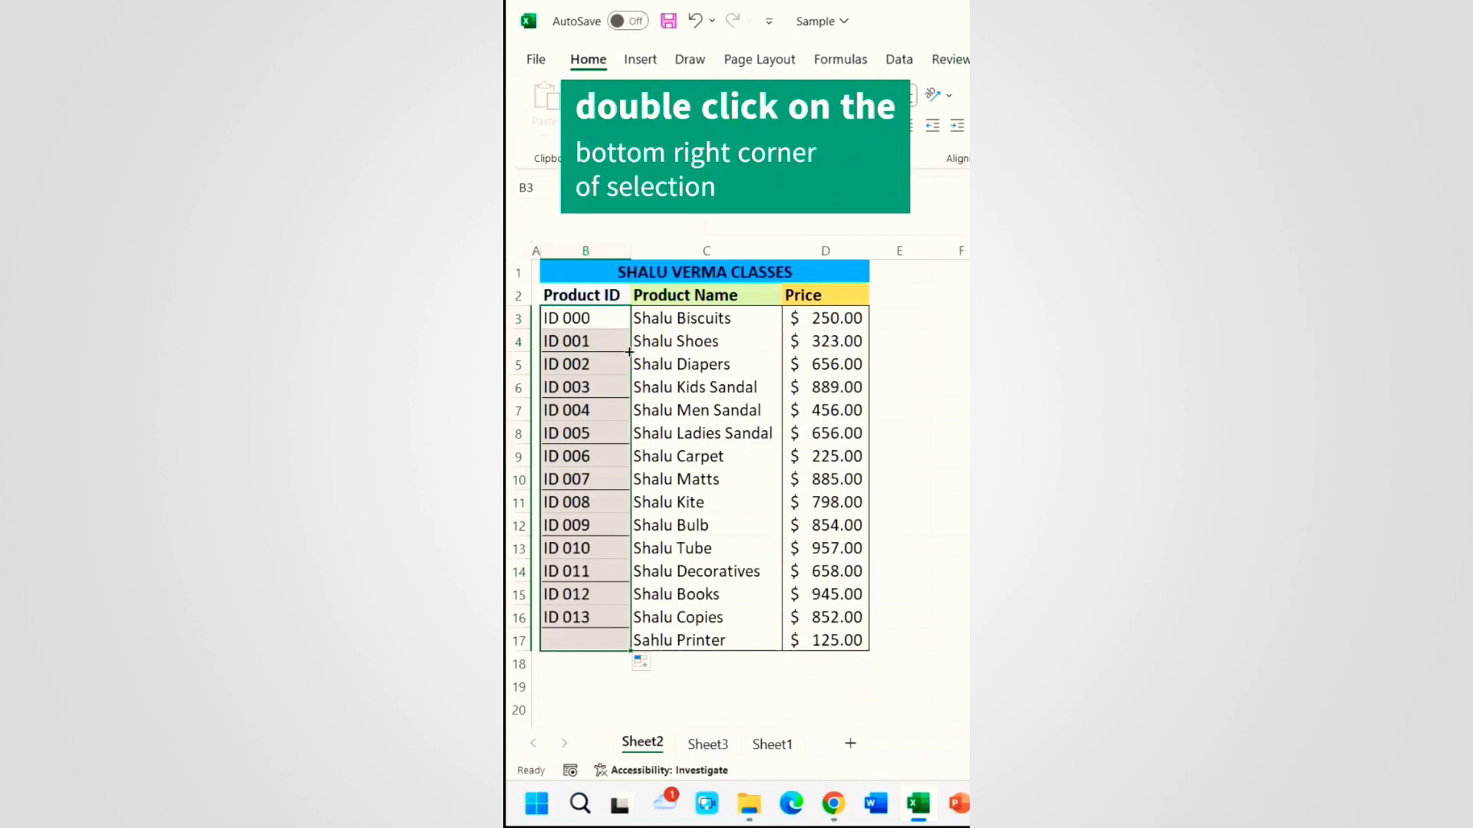
pyautogui.click(593, 420)
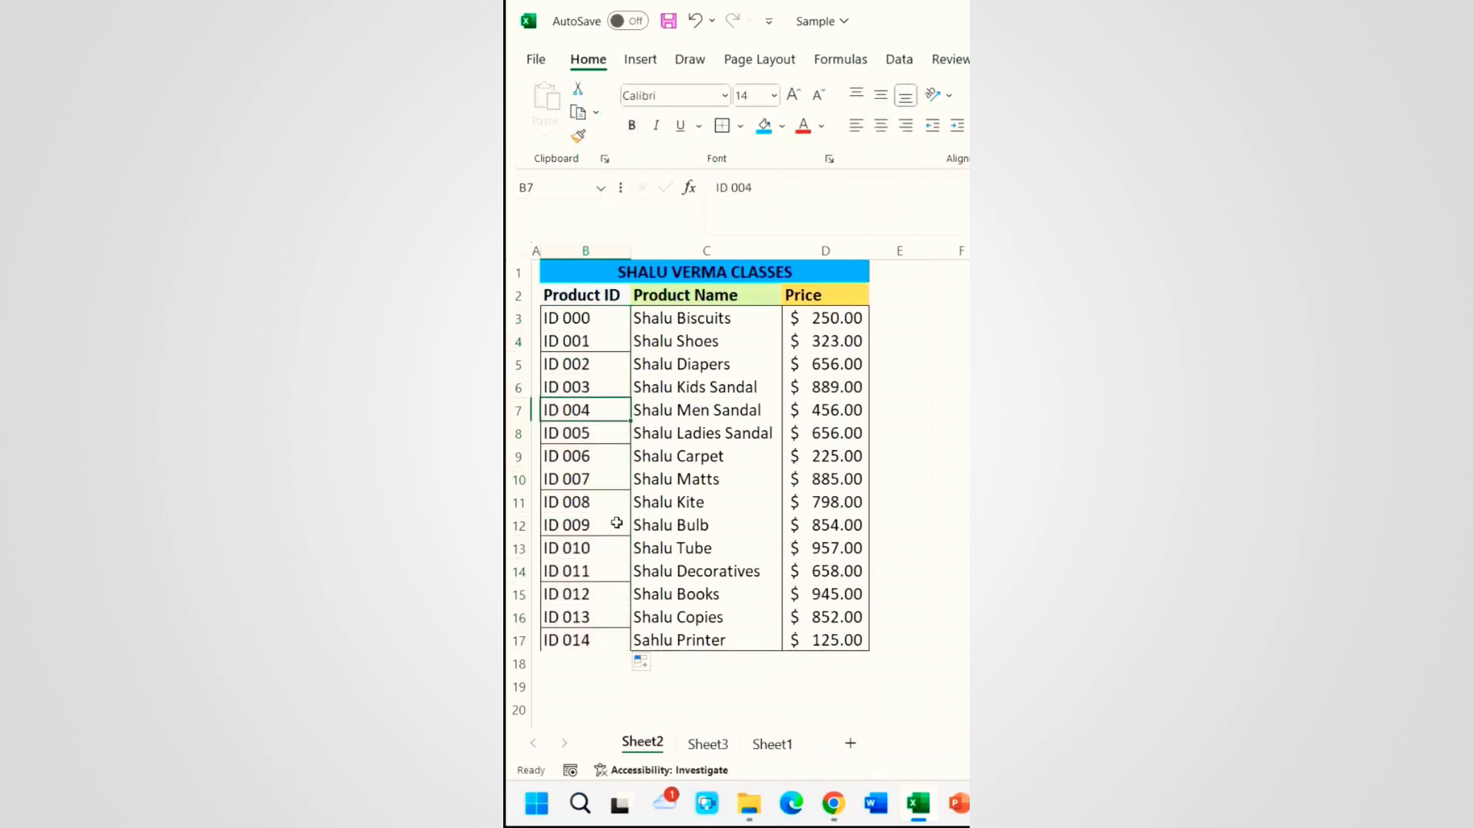
# Step: Delete two weekend rows from the date list, then undo the deletions
pyautogui.click(598, 460)
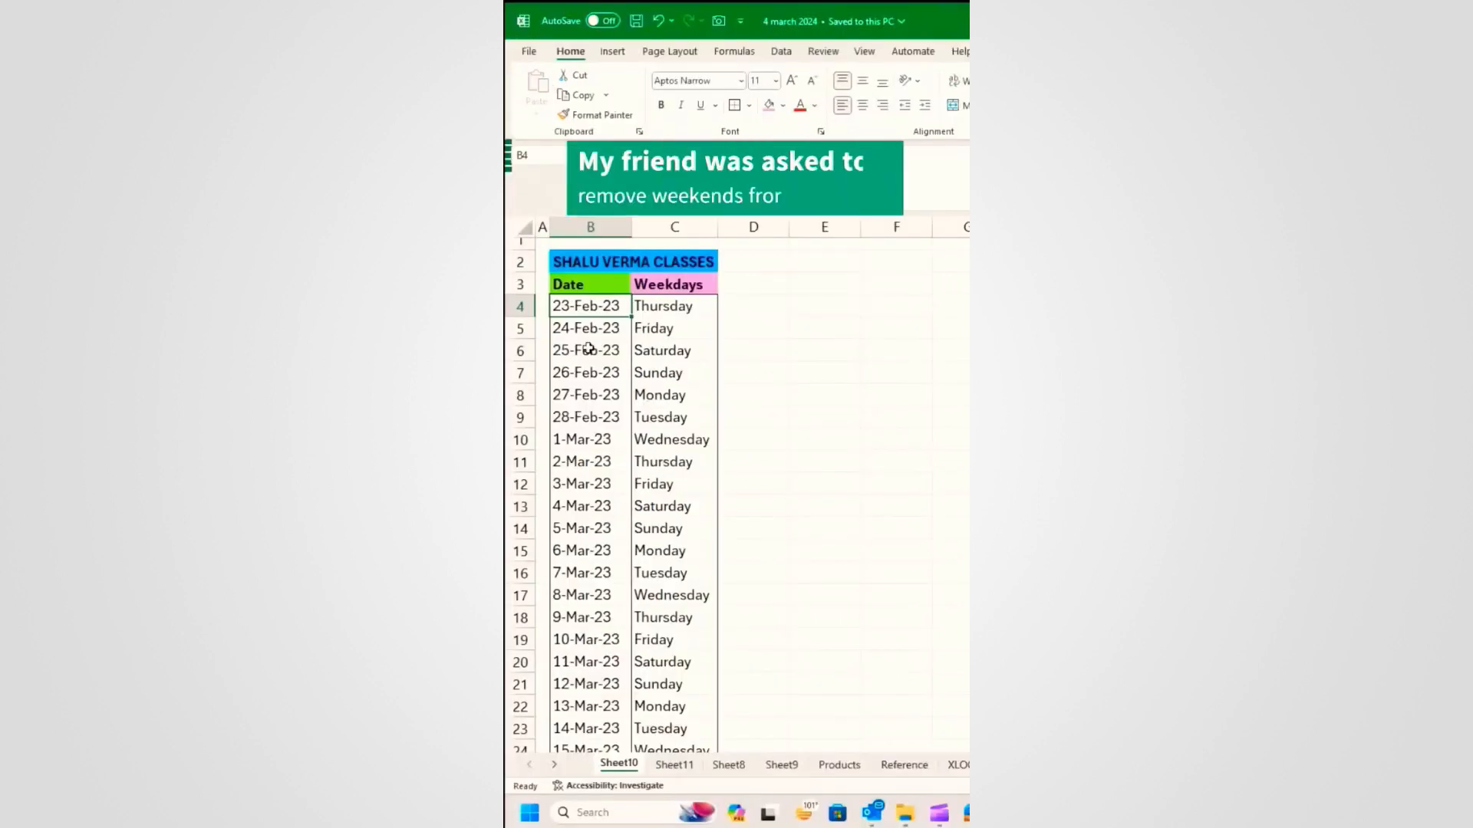
pyautogui.moveTo(587, 352); pyautogui.dragTo(588, 365)
pyautogui.hotkey('shift', 'space')
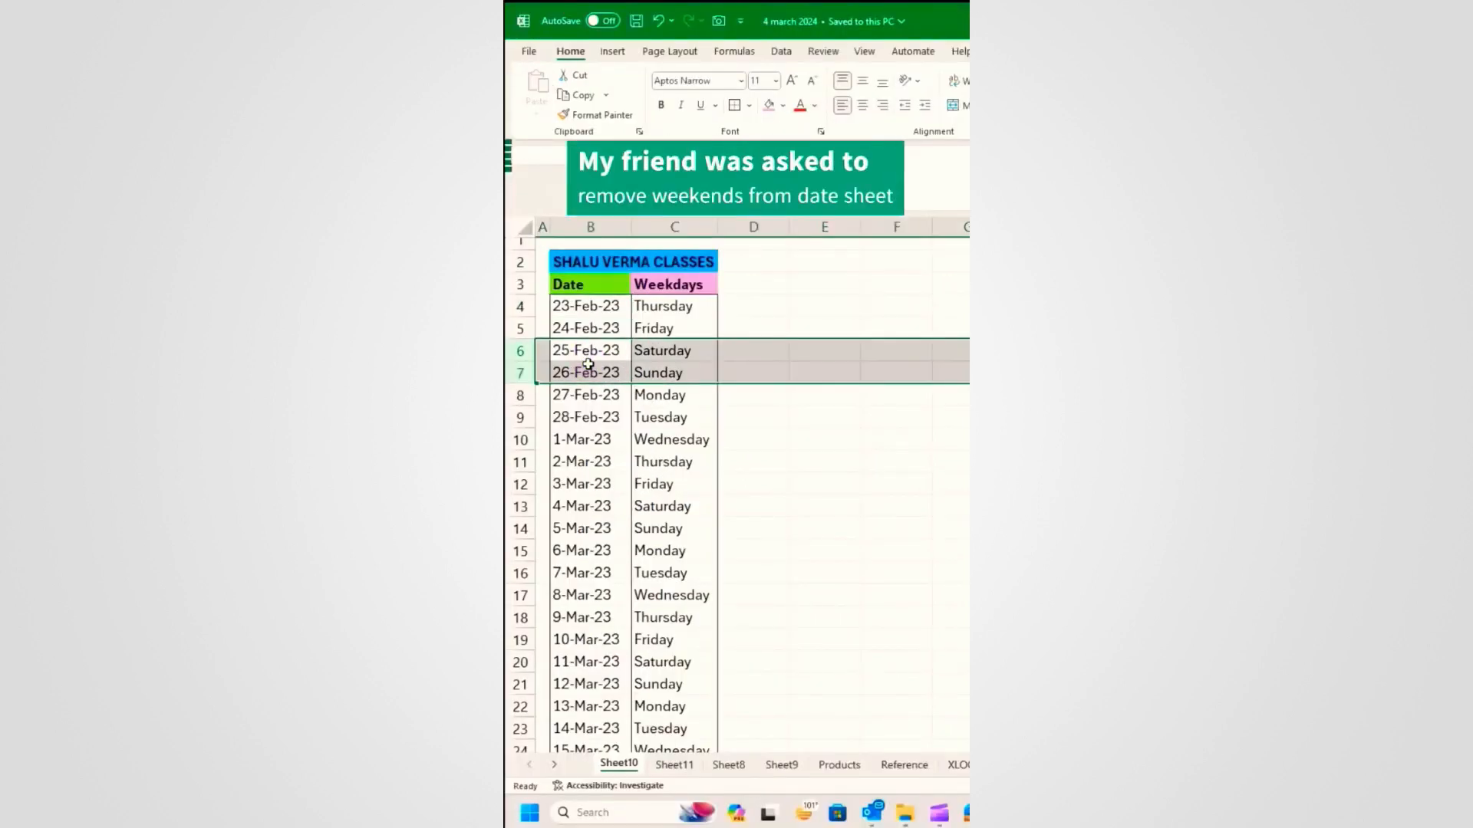
pyautogui.press('Delete')
pyautogui.hotkey('ctrl', '-')
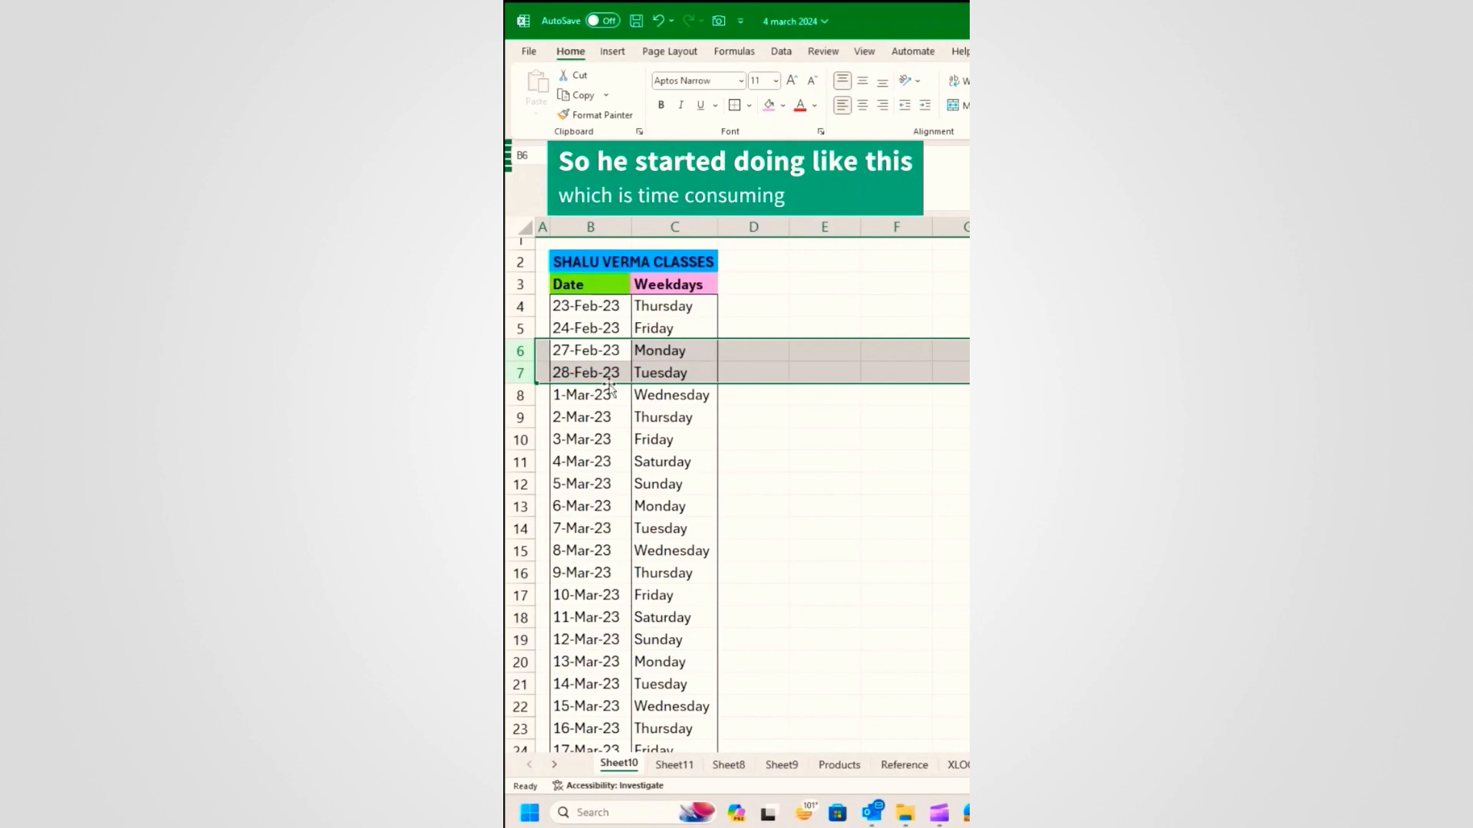
pyautogui.moveTo(602, 462); pyautogui.dragTo(581, 475)
pyautogui.hotkey('shift', 'space')
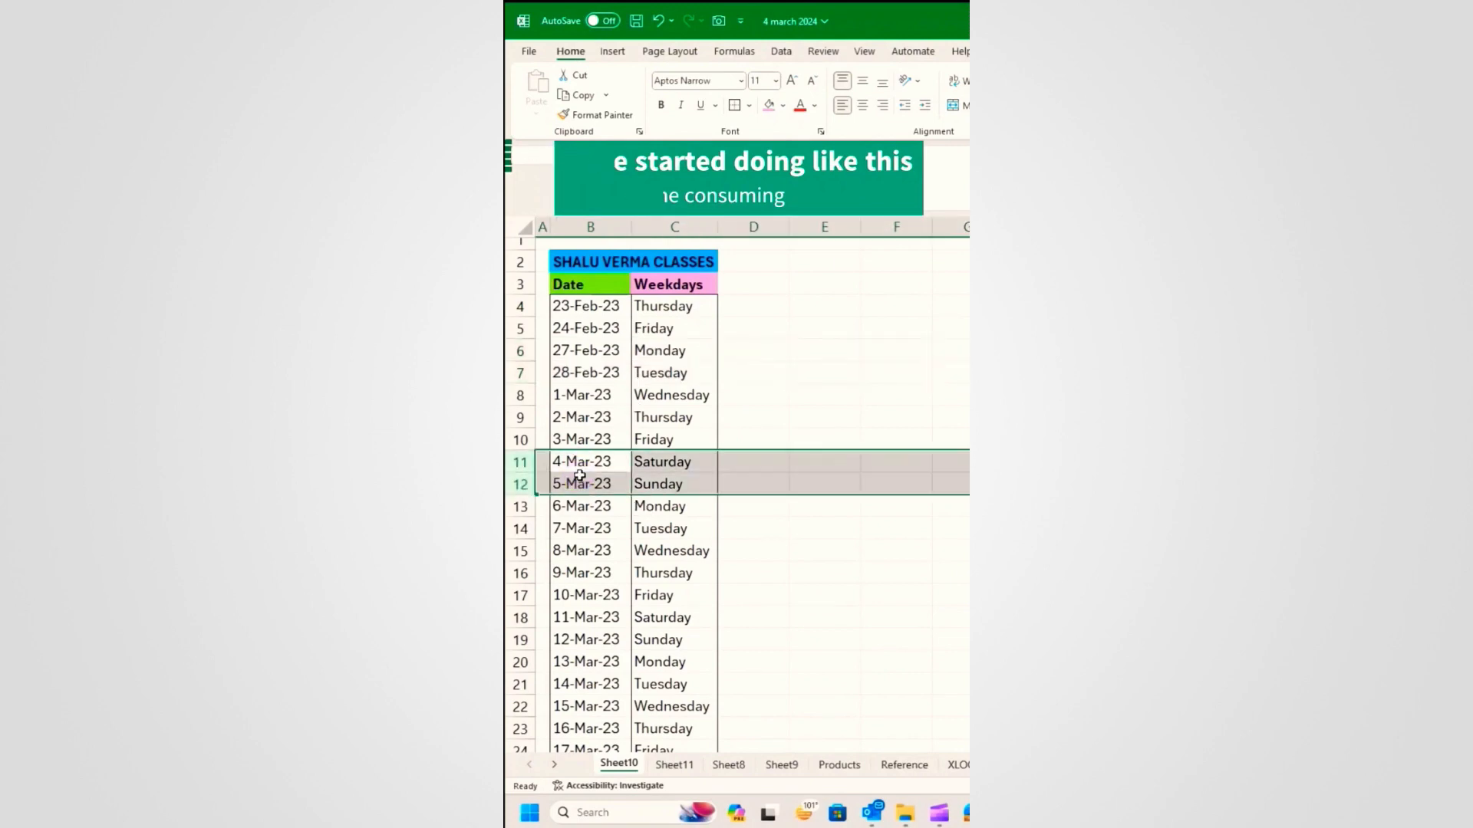
pyautogui.press('Delete')
pyautogui.hotkey('ctrl', '-')
pyautogui.hotkey('ctrl', 'z')
pyautogui.hotkey('ctrl', 'z')
pyautogui.hotkey('ctrl', 'z')
pyautogui.hotkey('ctrl', 'z')
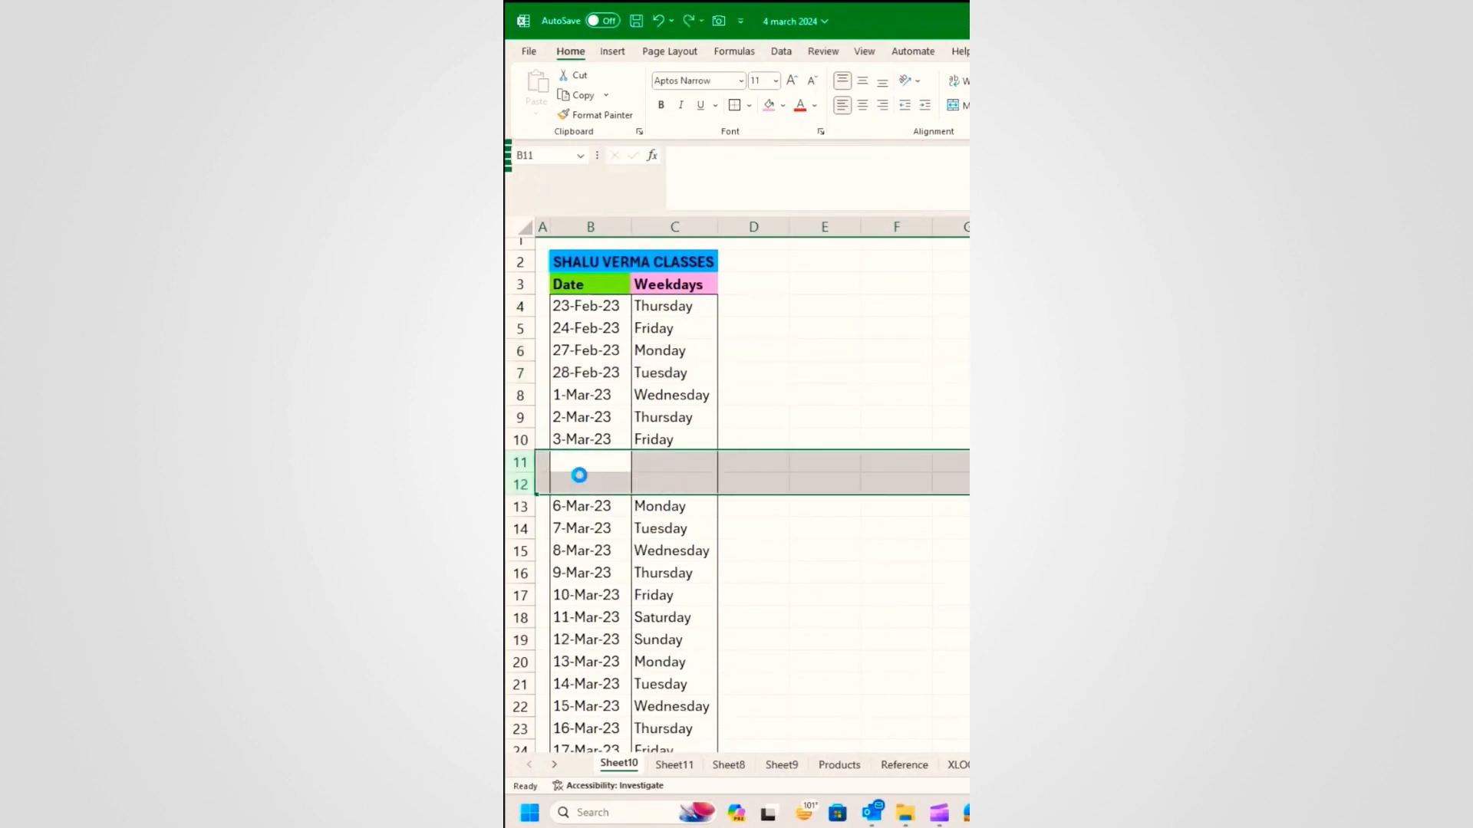
# Step: Clear every date from the Date column, B4 through B27
pyautogui.click(607, 364)
pyautogui.moveTo(595, 329); pyautogui.dragTo(602, 623)
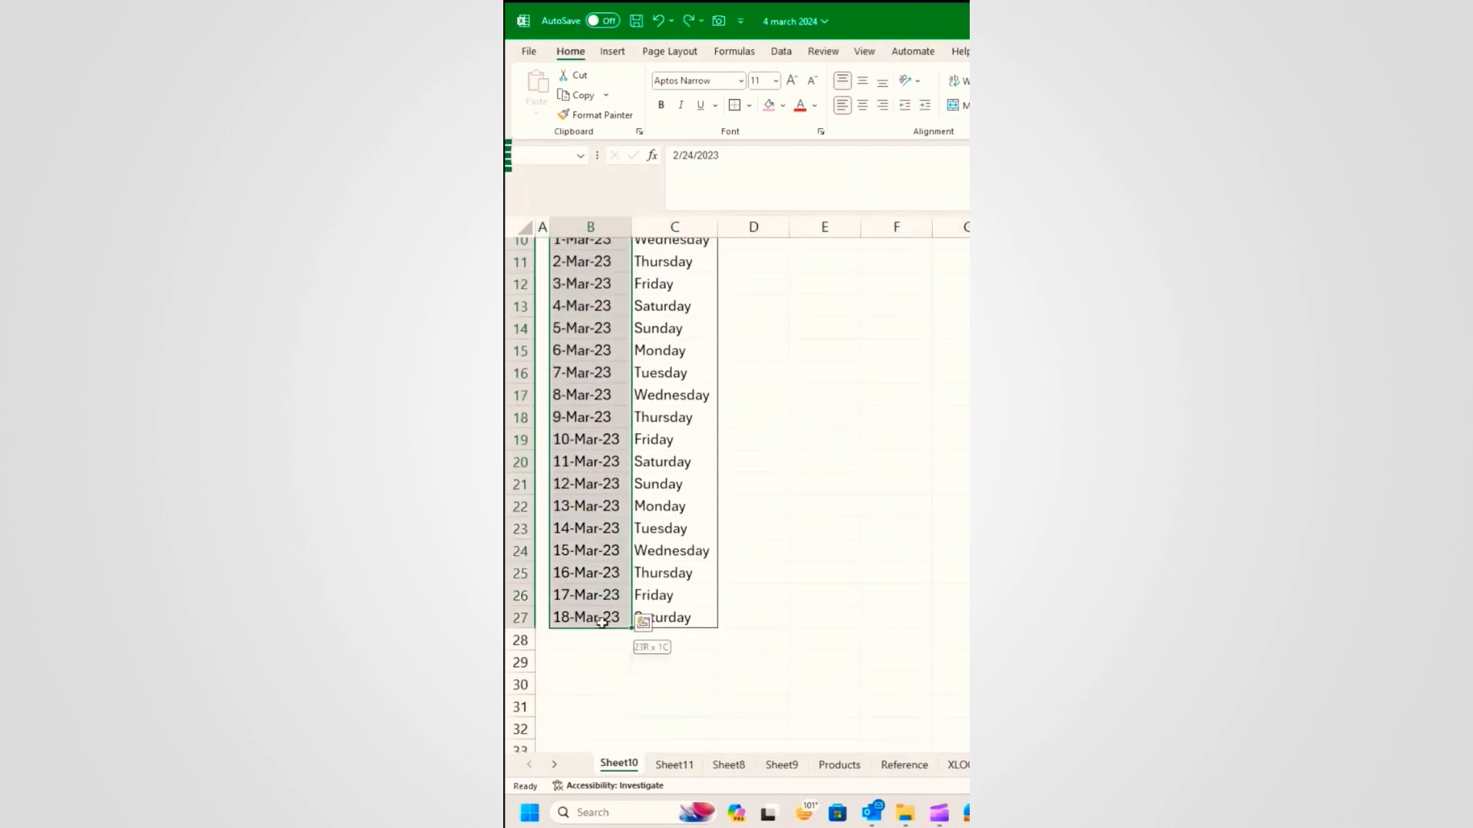
pyautogui.press('Delete')
pyautogui.scroll(3, 690, 460)
pyautogui.press('Up')
pyautogui.press('Delete')
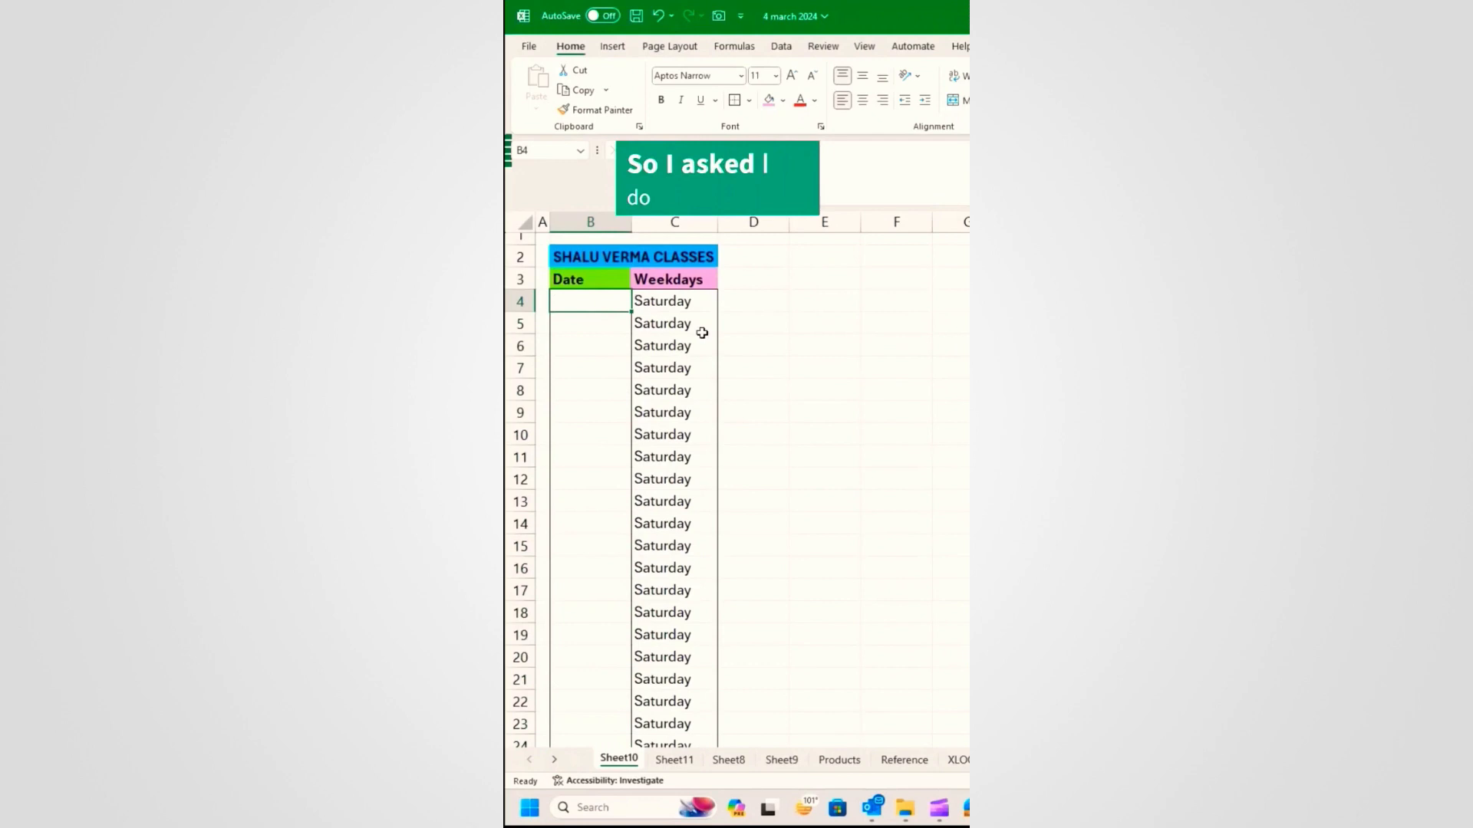
# Step: Enter 23-Feb-2023 in B4, select B4:B27 and bring up the Series dialog
pyautogui.write('23-')
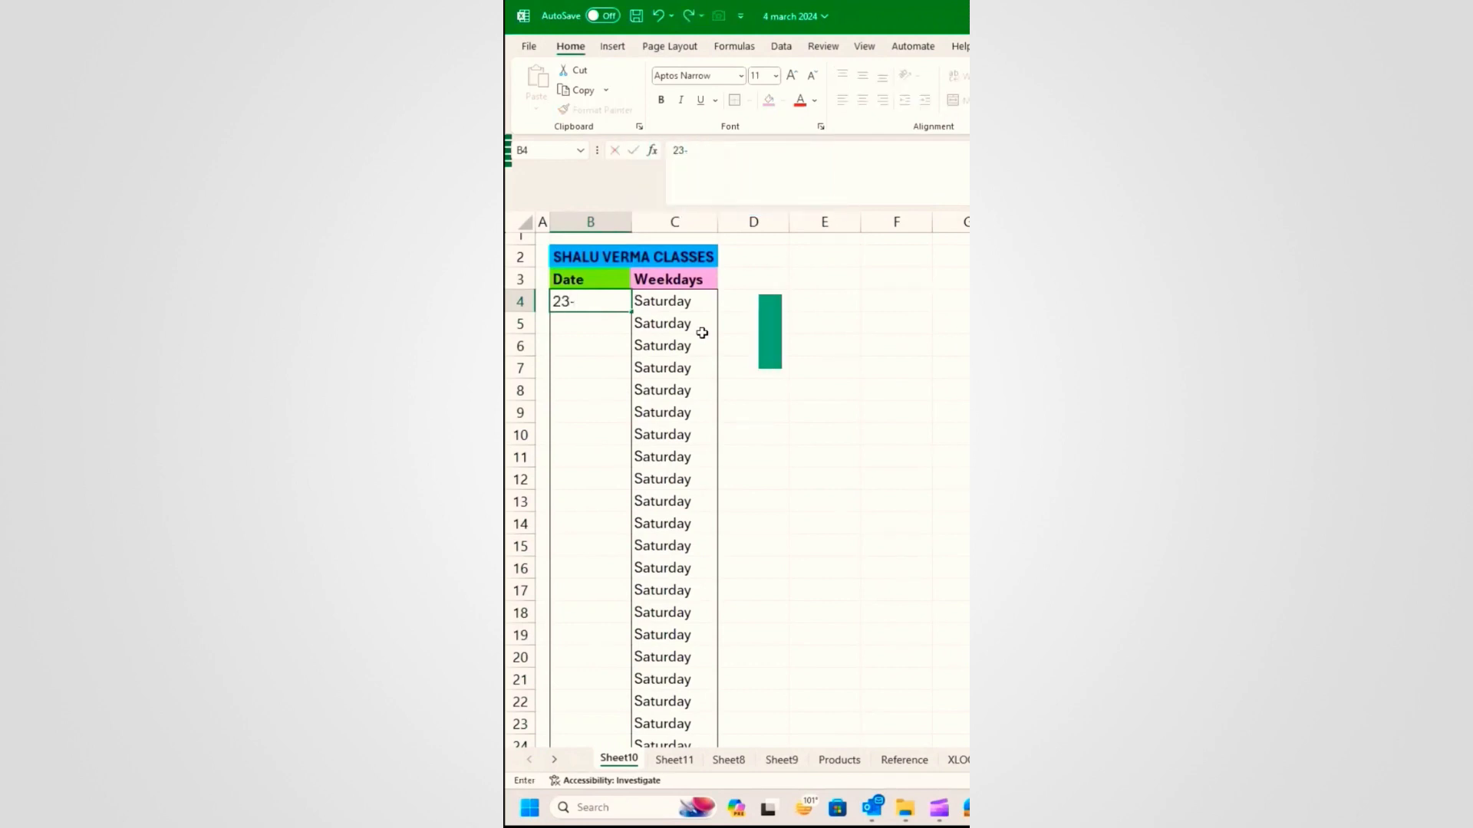
pyautogui.write('Feb-2023')
pyautogui.press('Return')
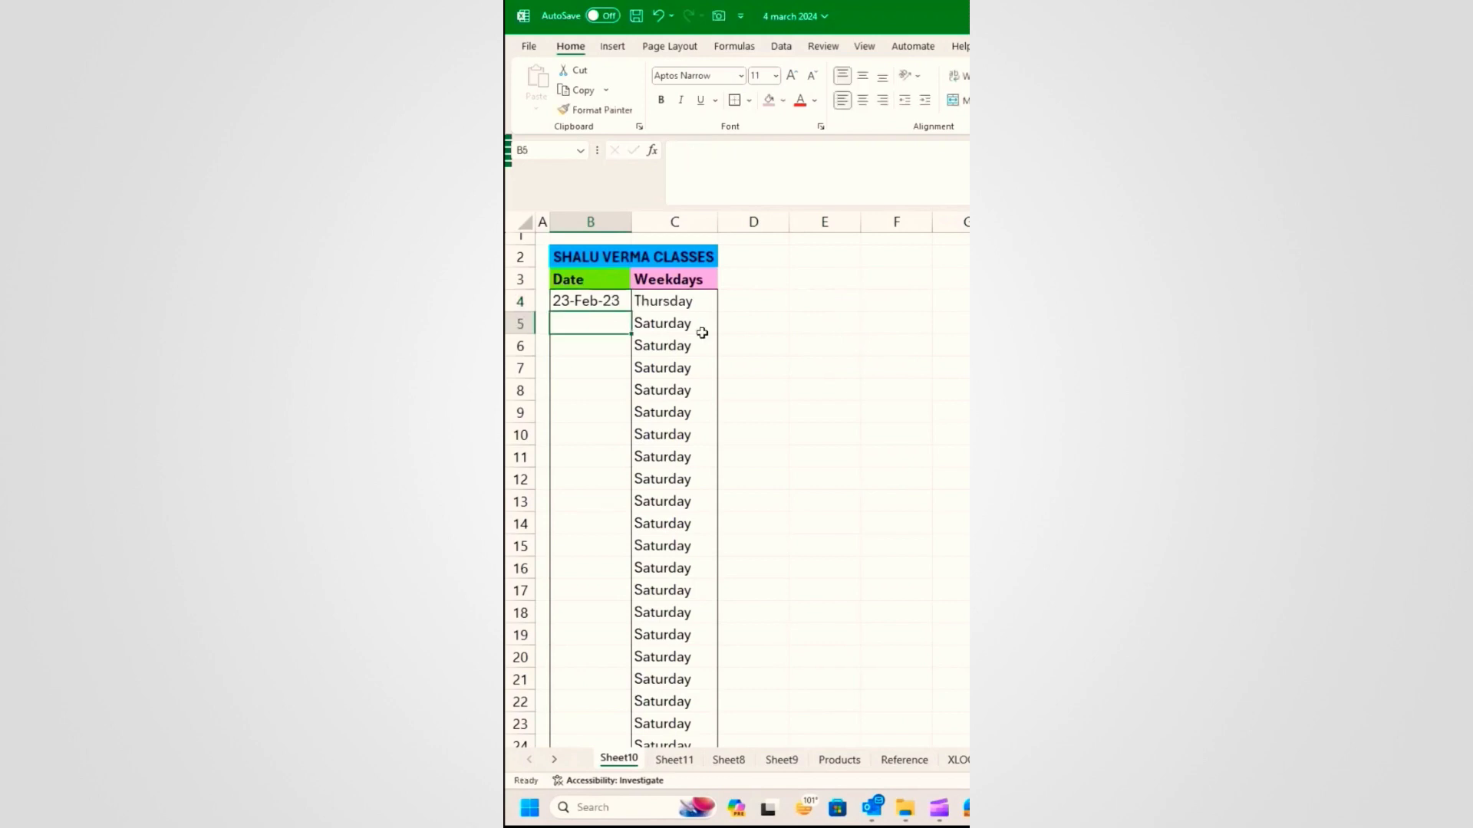
pyautogui.click(587, 301)
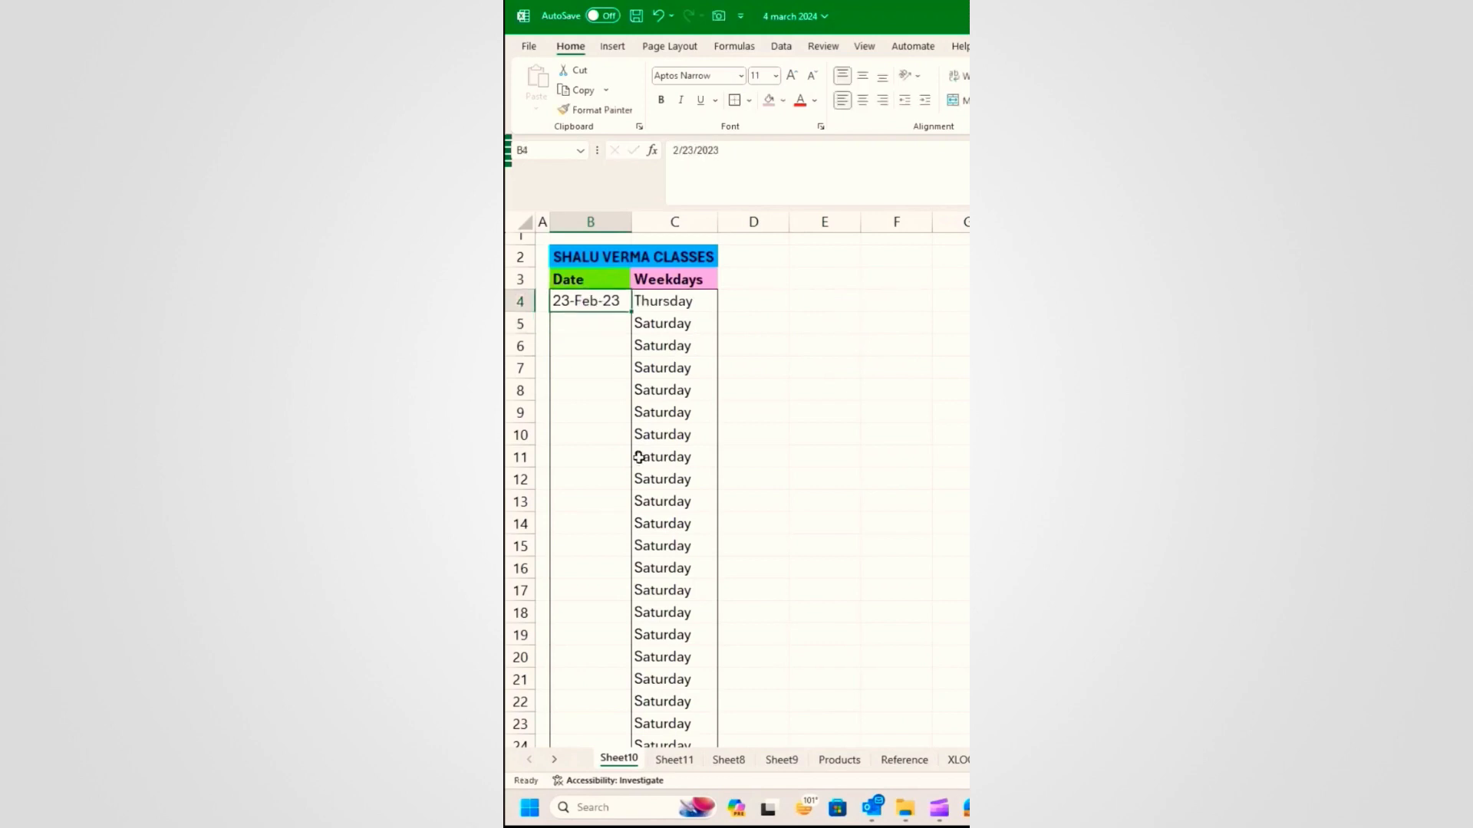
pyautogui.scroll(-2, 623, 491)
pyautogui.keyDown('shift'); pyautogui.click(592, 677); pyautogui.keyUp('shift')
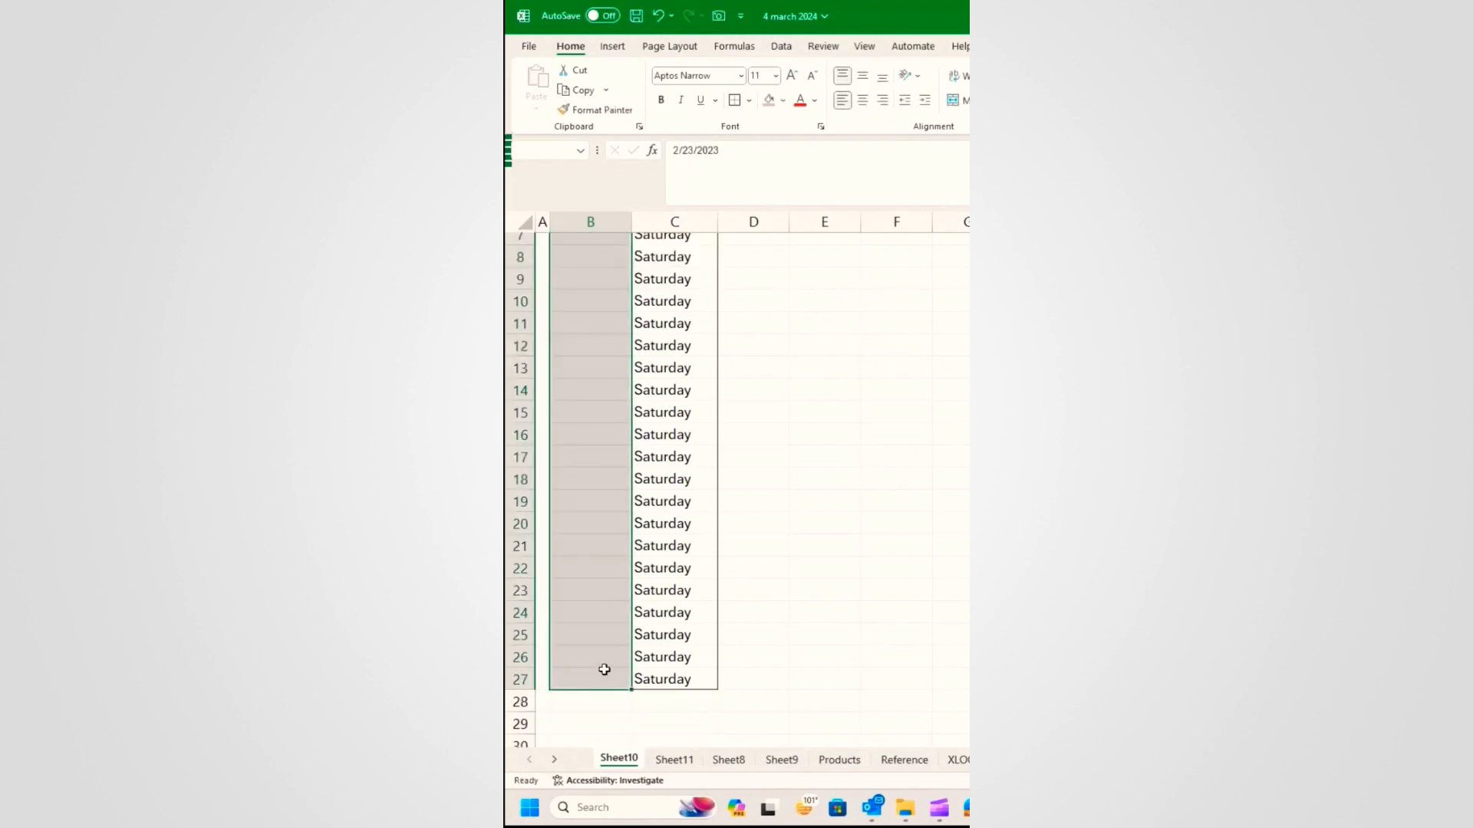
pyautogui.scroll(2, 608, 569)
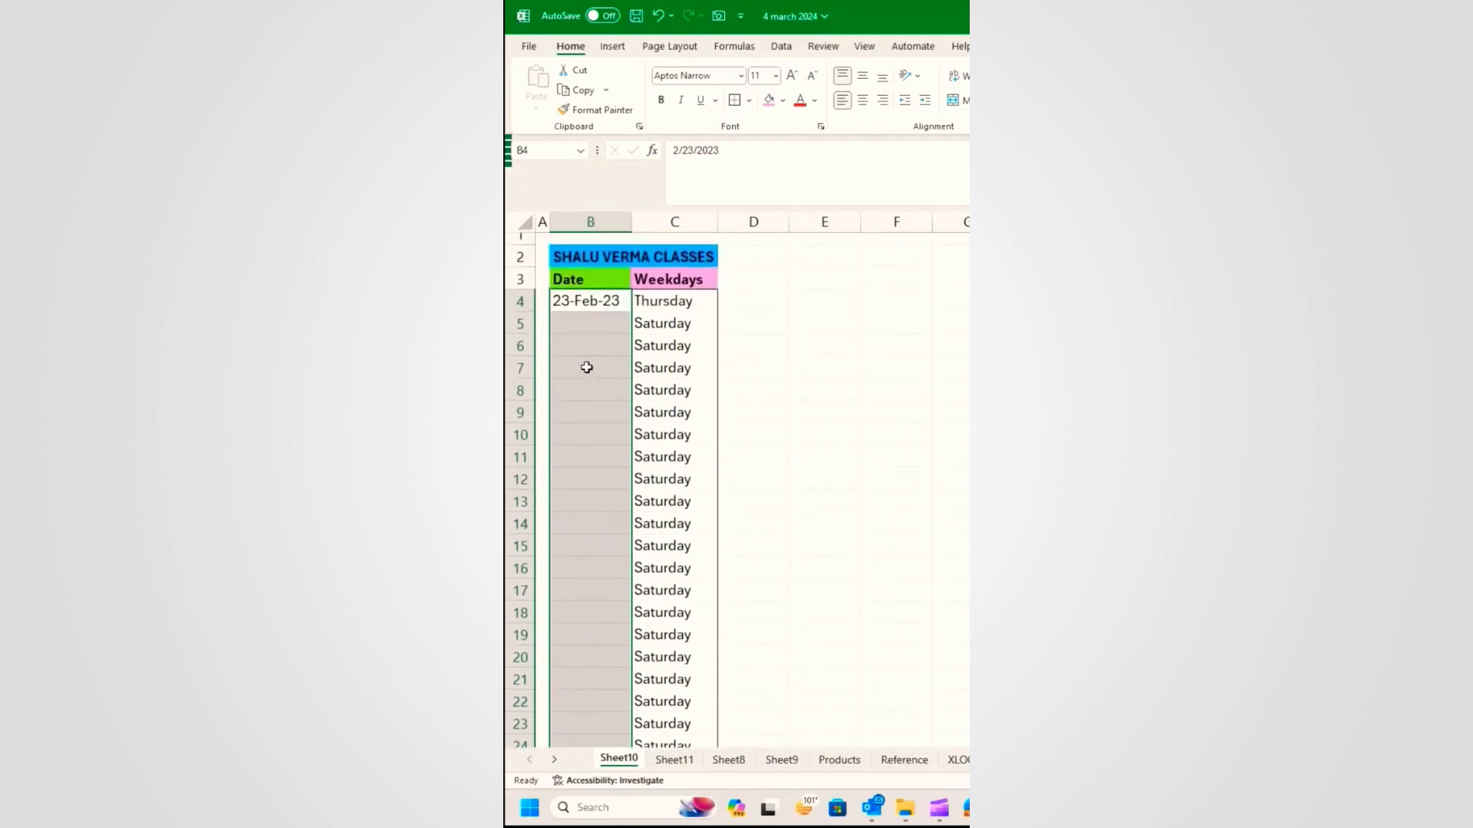
pyautogui.press('f')
pyautogui.press('i')
pyautogui.press('s')
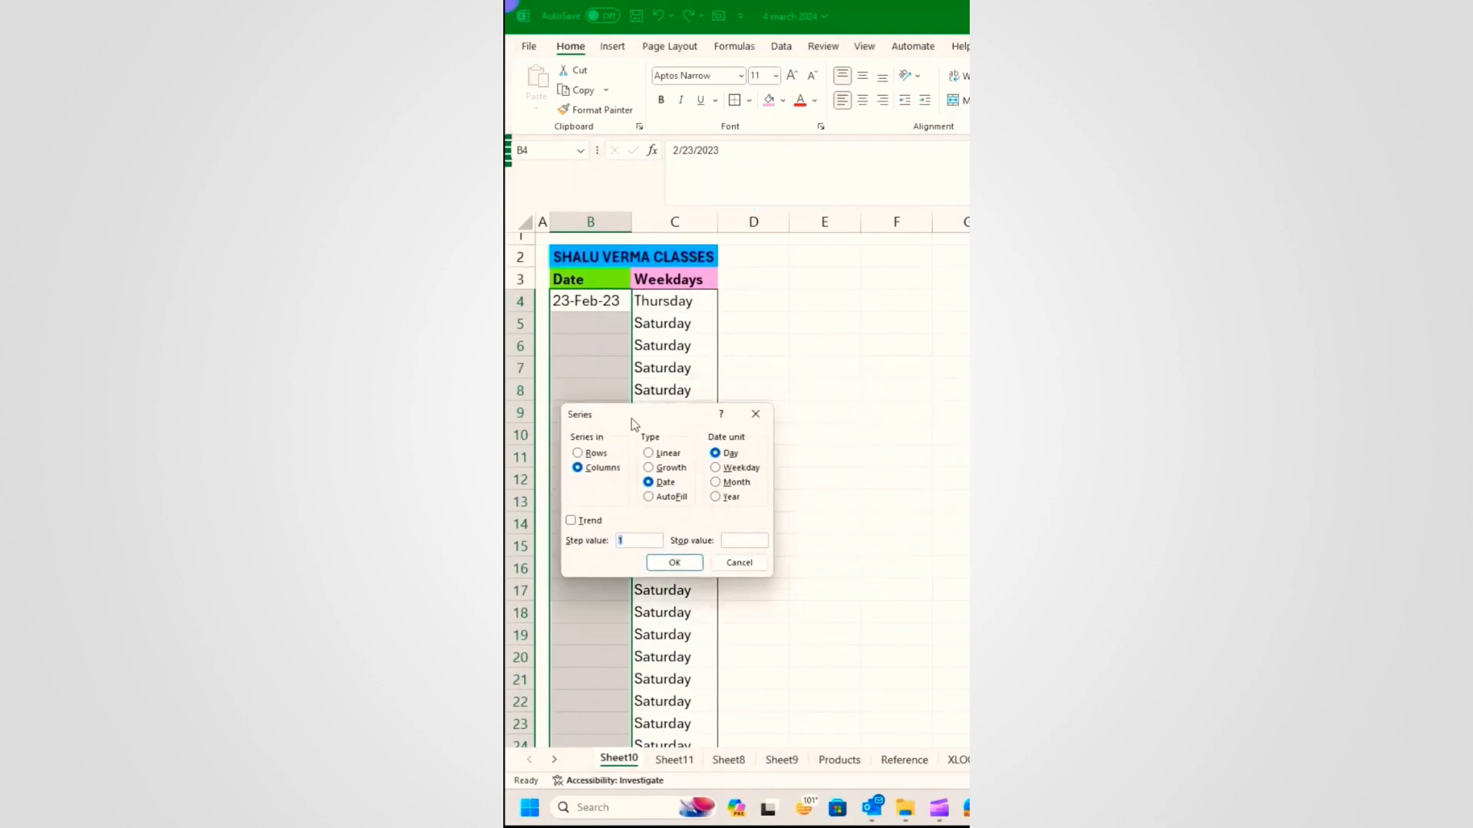
# Step: Fill column B as a Weekday date series down columns, stopping at 22-Jun-2023
pyautogui.click(753, 414)
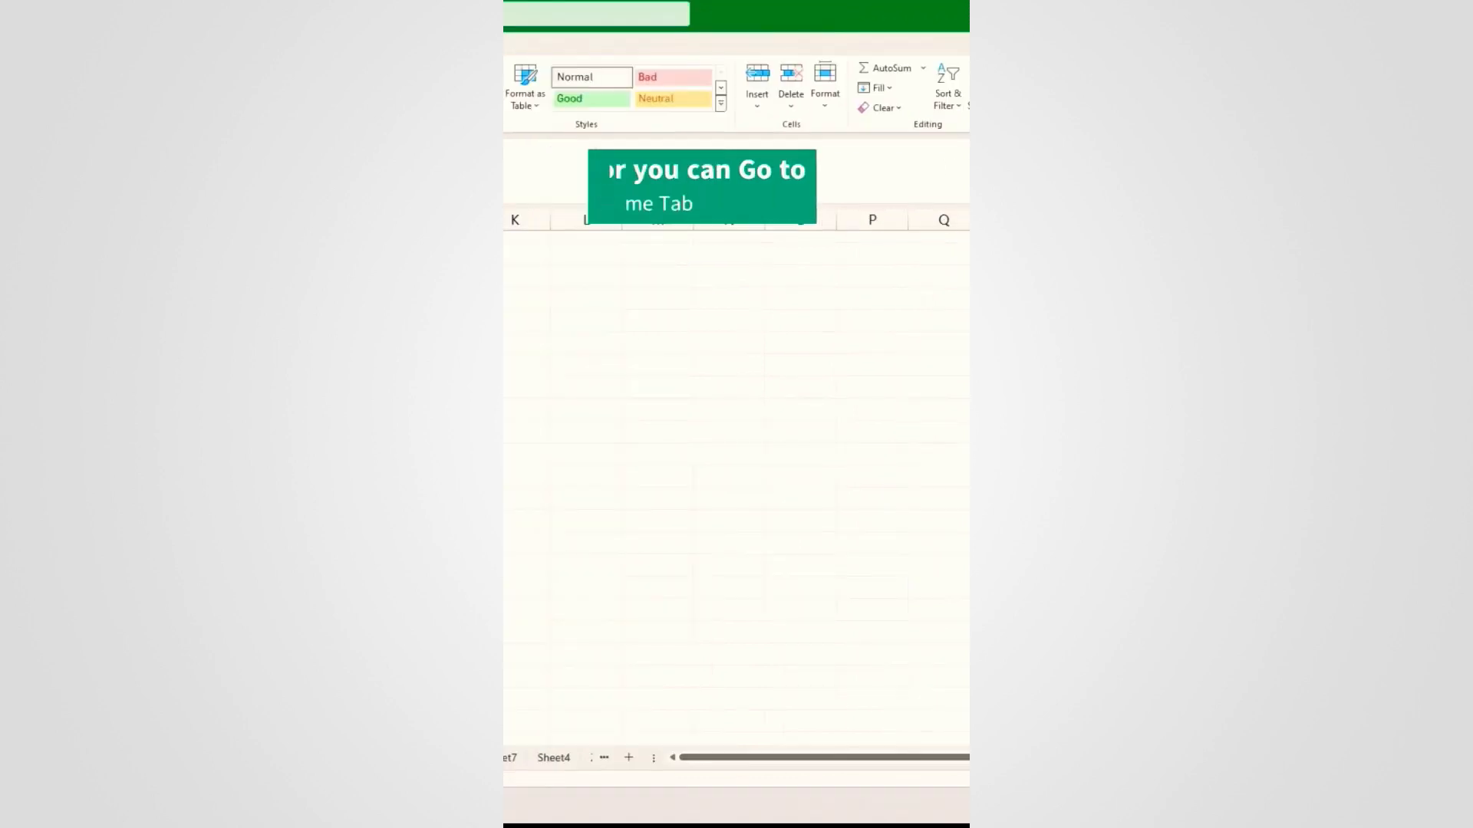
pyautogui.click(879, 87)
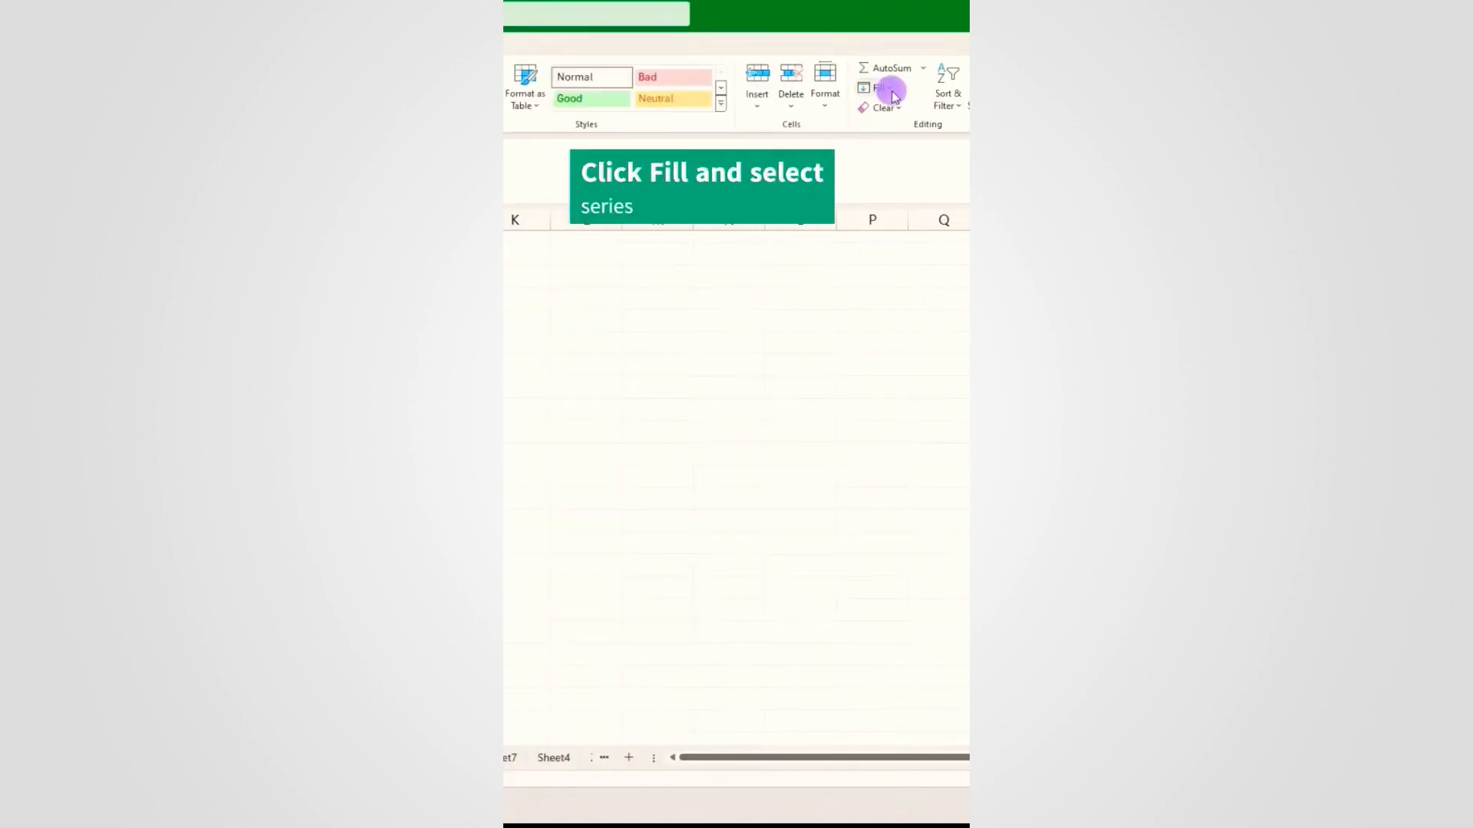
pyautogui.click(895, 217)
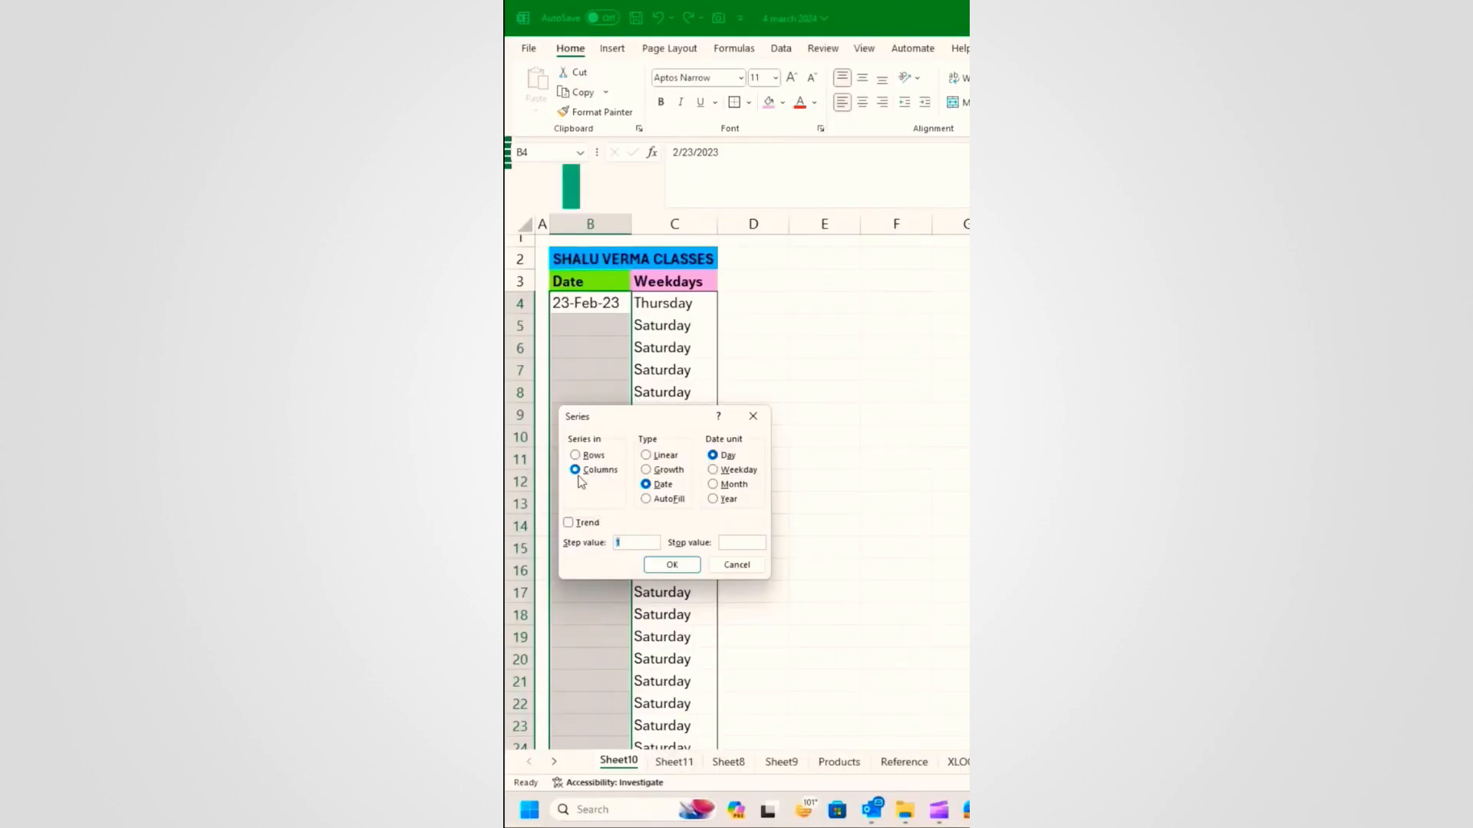
pyautogui.click(574, 469)
pyautogui.click(646, 485)
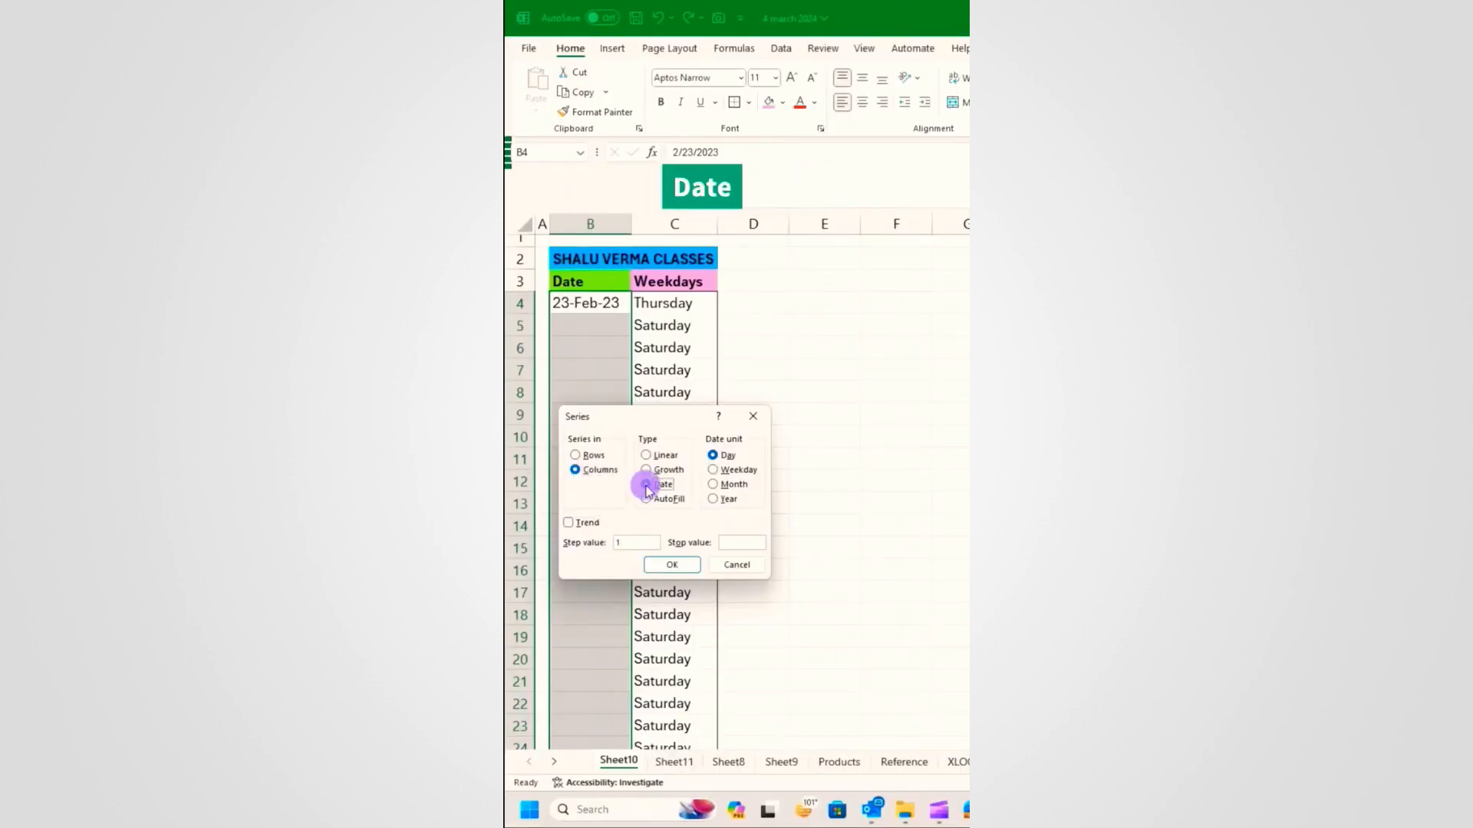
pyautogui.click(713, 471)
pyautogui.click(742, 542)
pyautogui.write('22-')
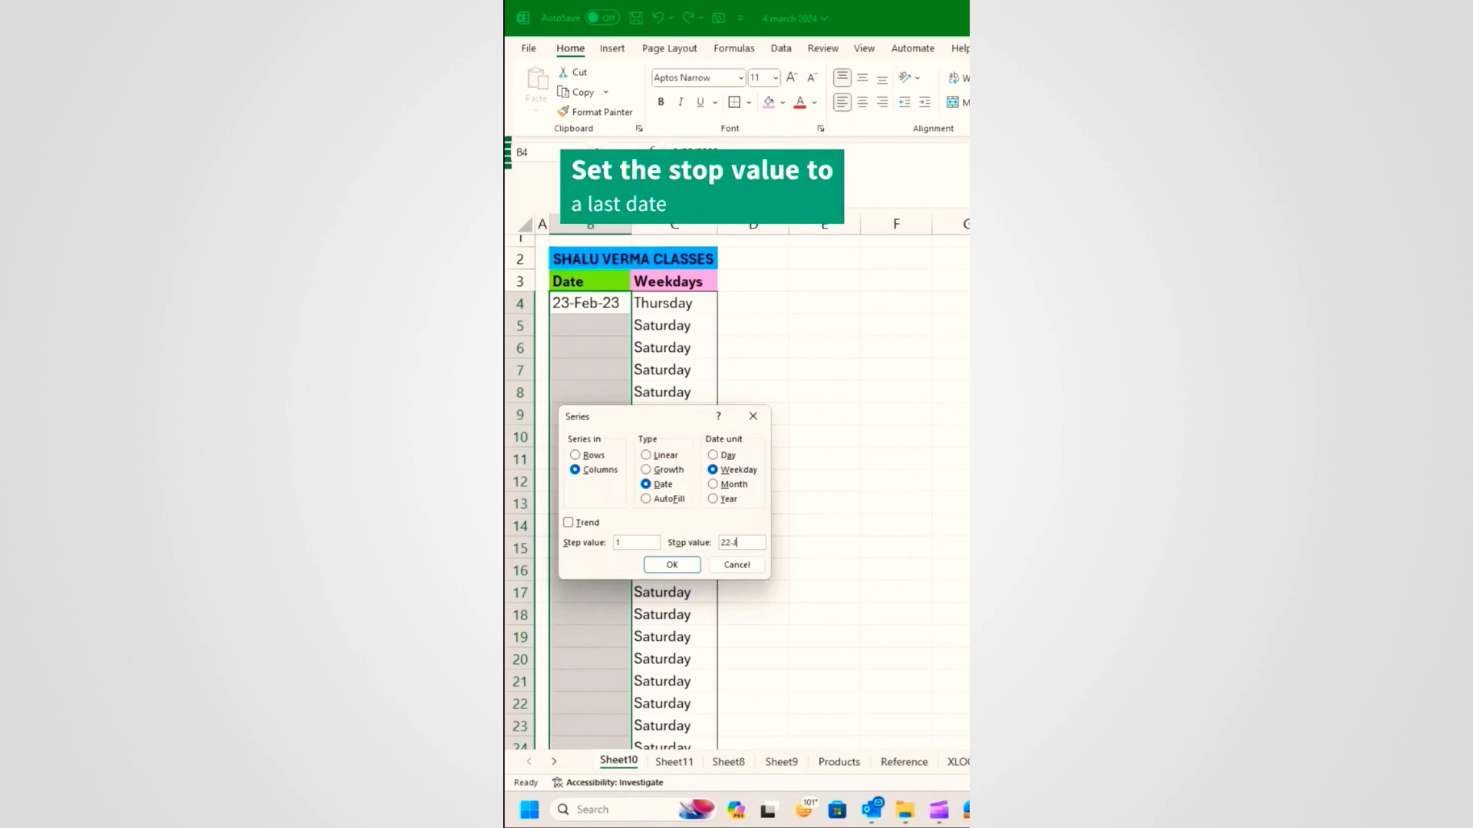
pyautogui.write('Jun-2023')
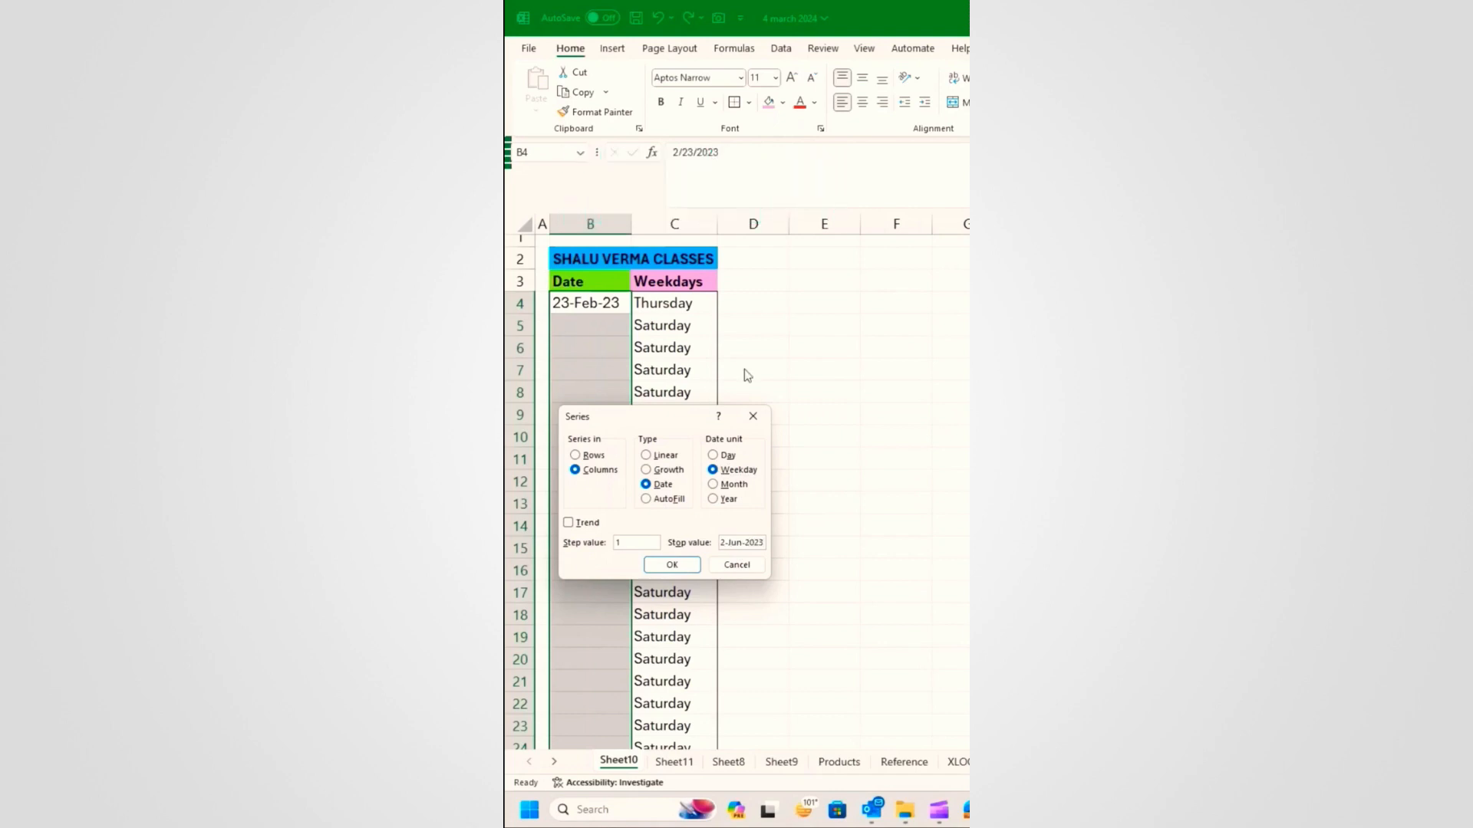
pyautogui.click(679, 566)
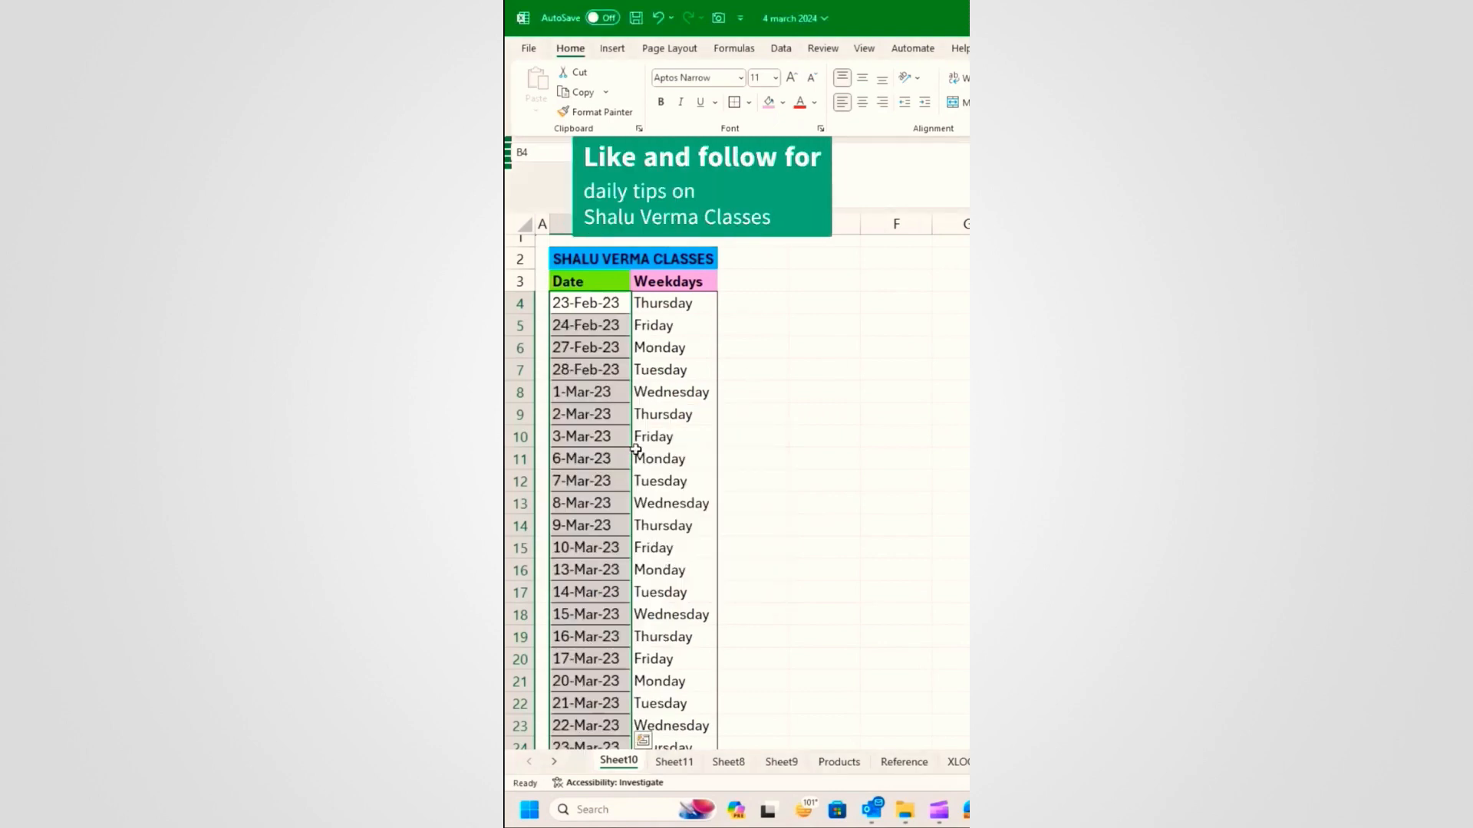
pyautogui.scroll(-2, 635, 450)
pyautogui.scroll(2, 638, 441)
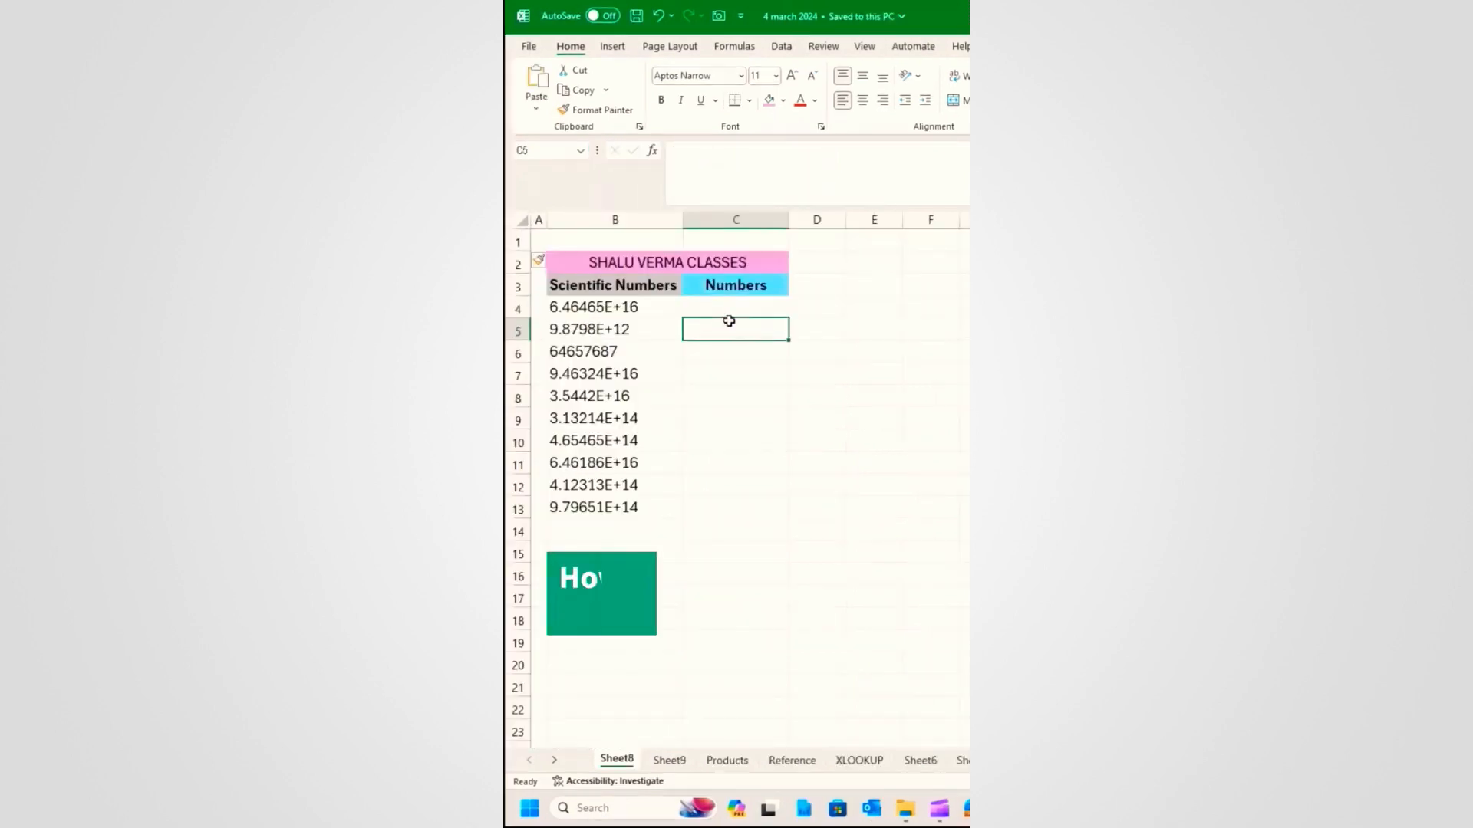
pyautogui.click(634, 307)
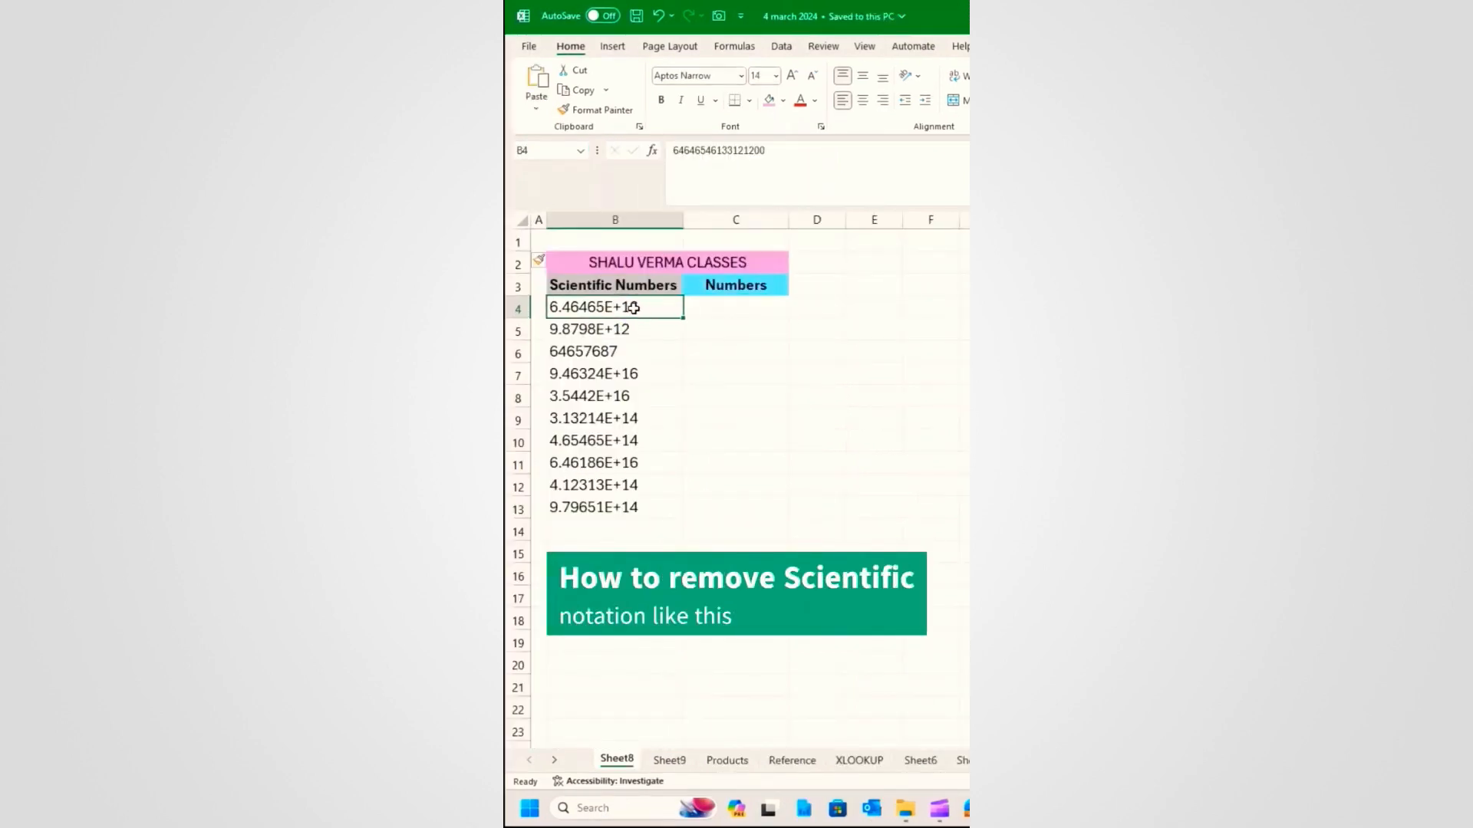
# Step: Copy B4 into C4, then undo the paste and cancel the copy
pyautogui.hotkey('ctrl', 'c')
pyautogui.click(748, 306)
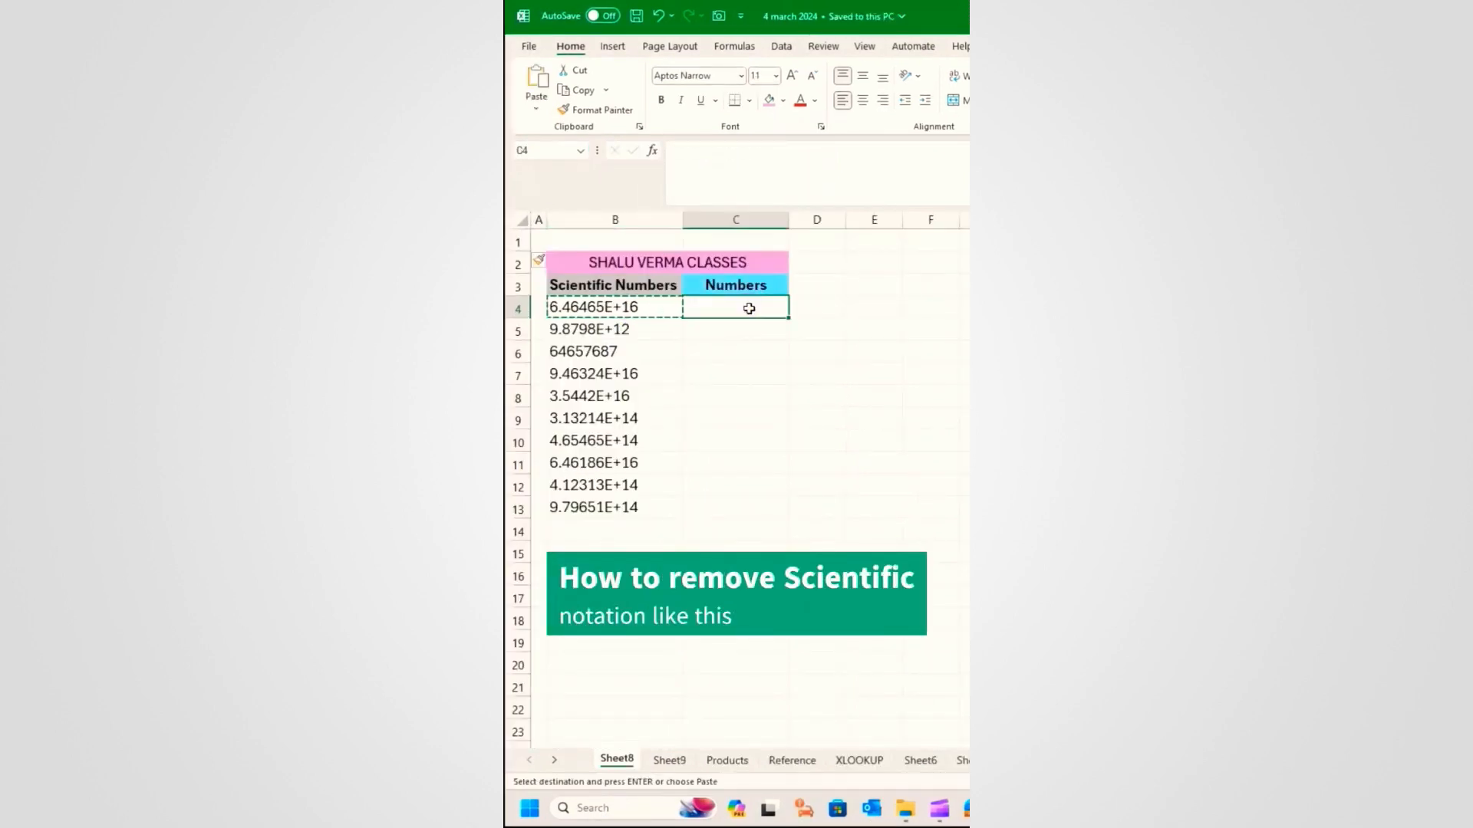
pyautogui.press('Return')
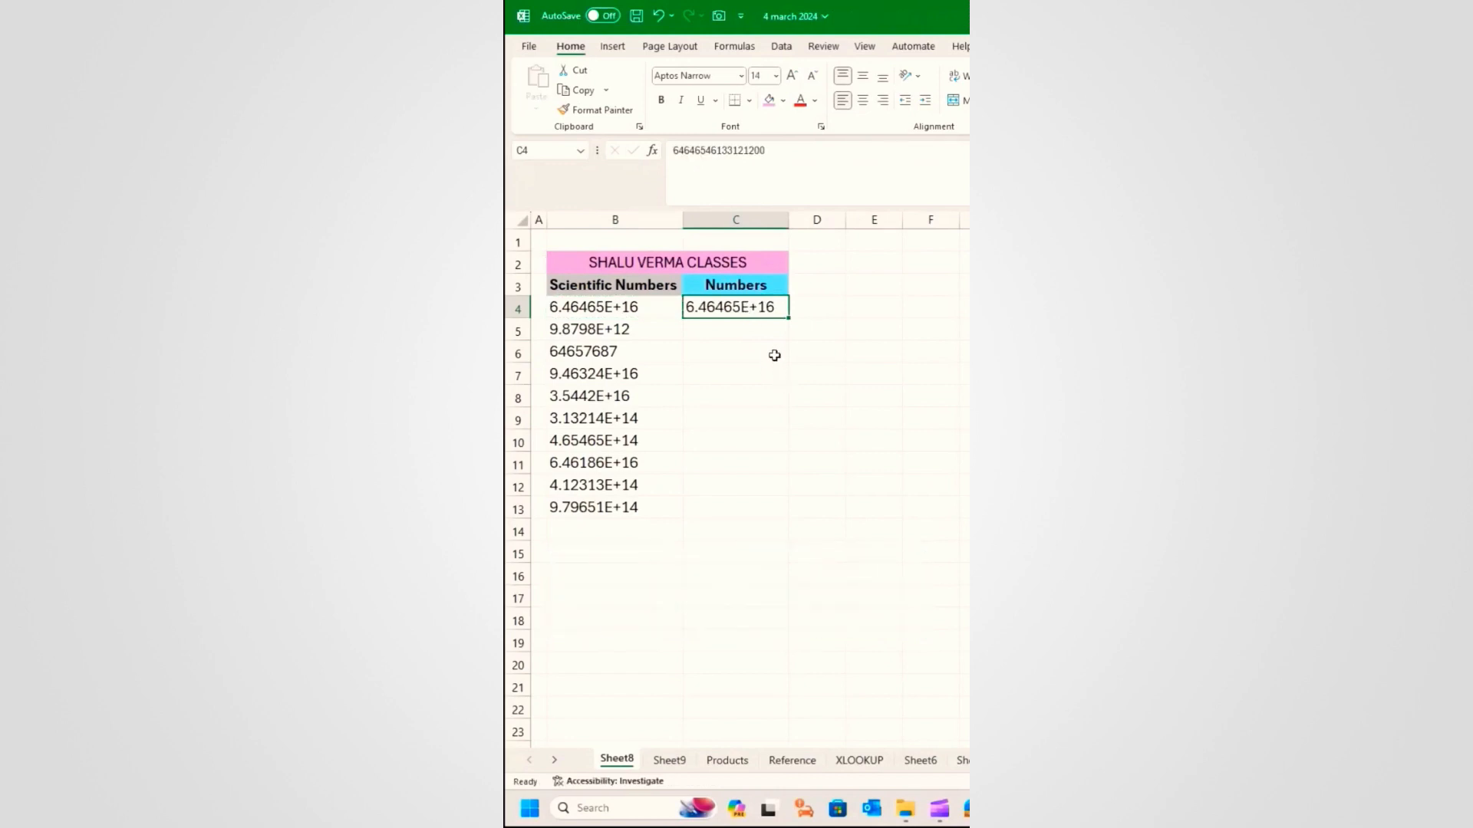
pyautogui.hotkey('ctrl', 'z')
pyautogui.press('Escape')
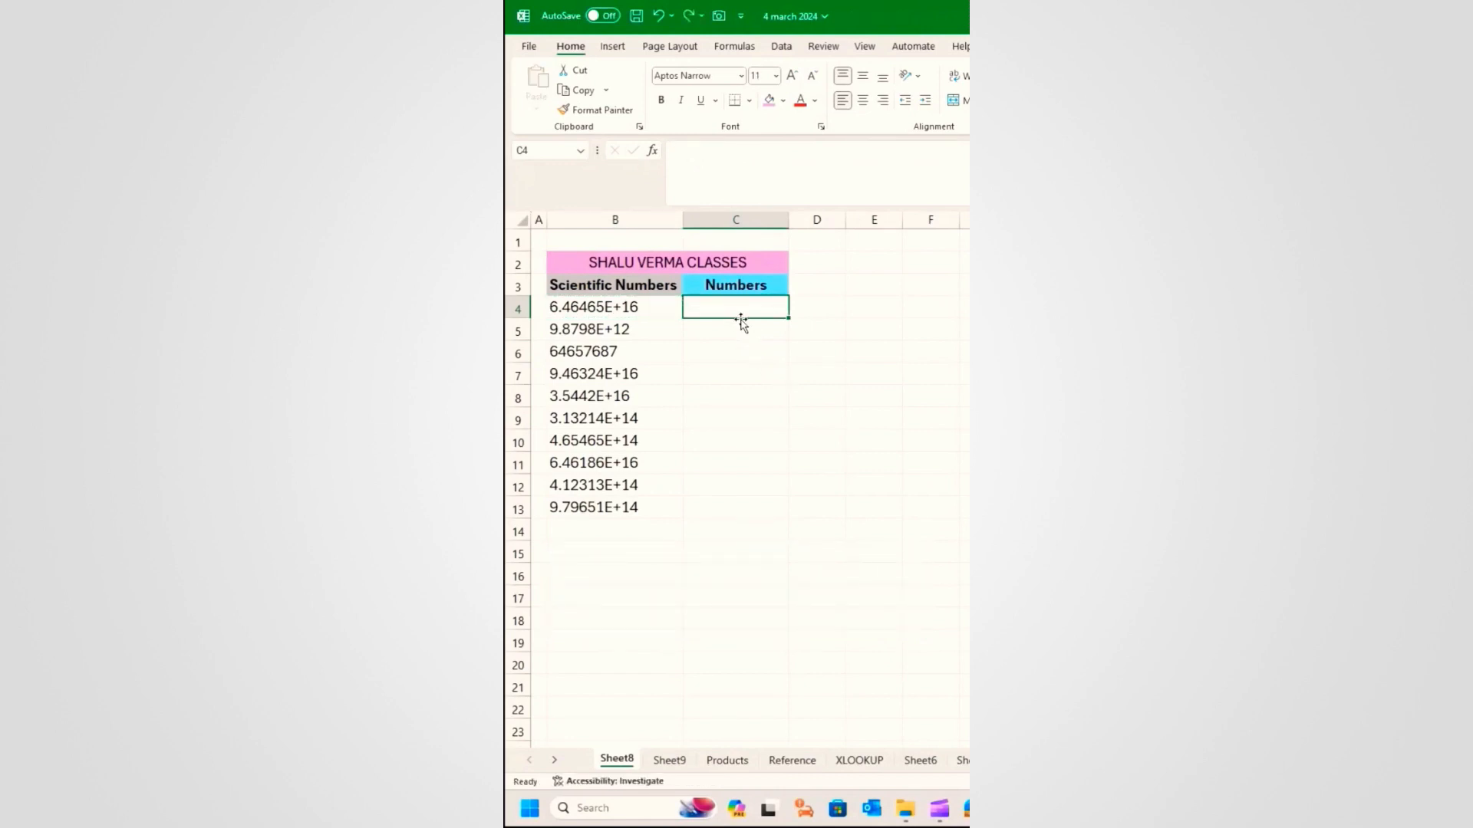
# Step: Enter =TRIM(B4) in C4 and fill it down to C13
pyautogui.write('=')
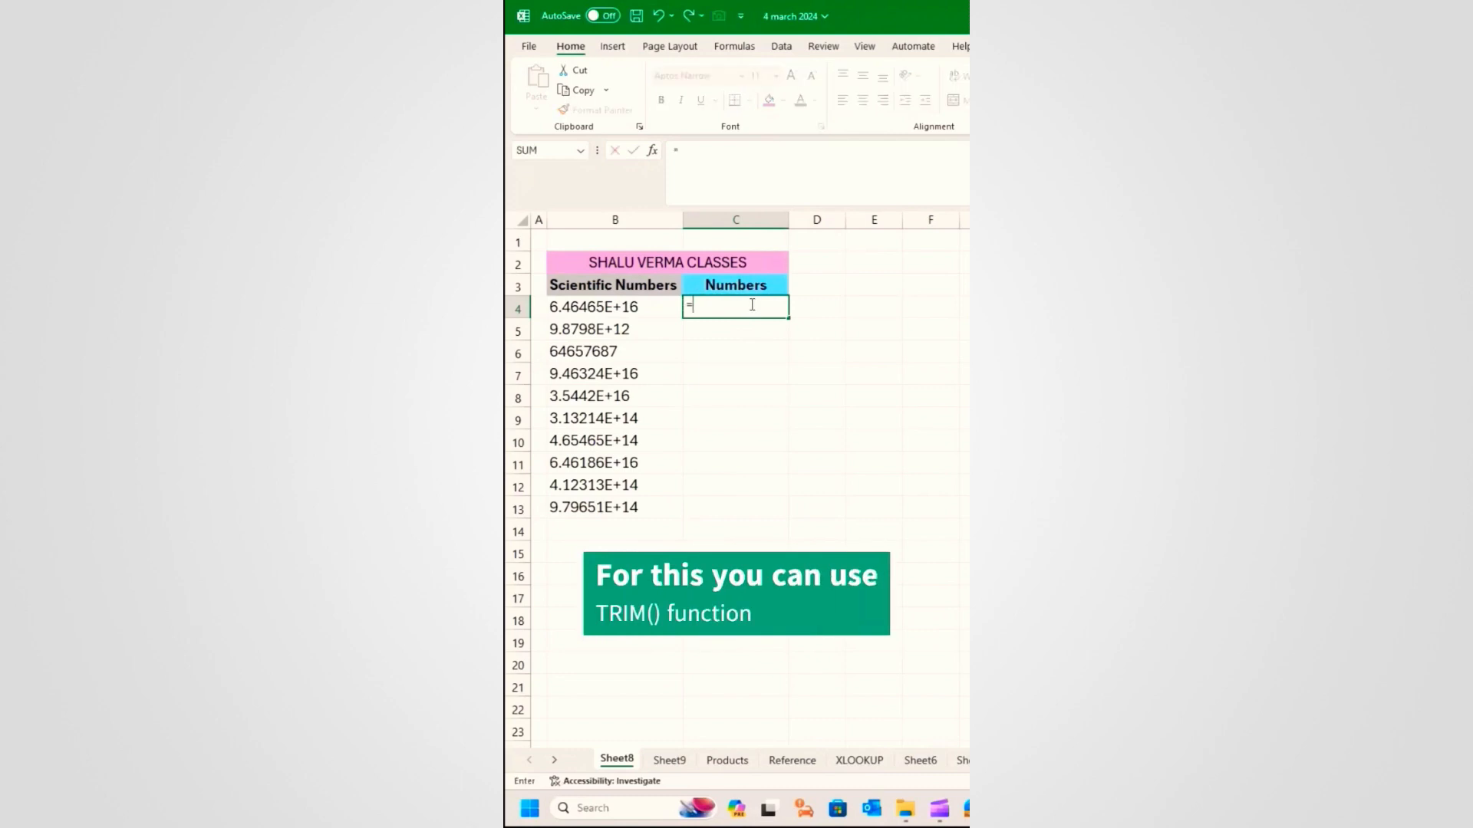
pyautogui.write('TRIM')
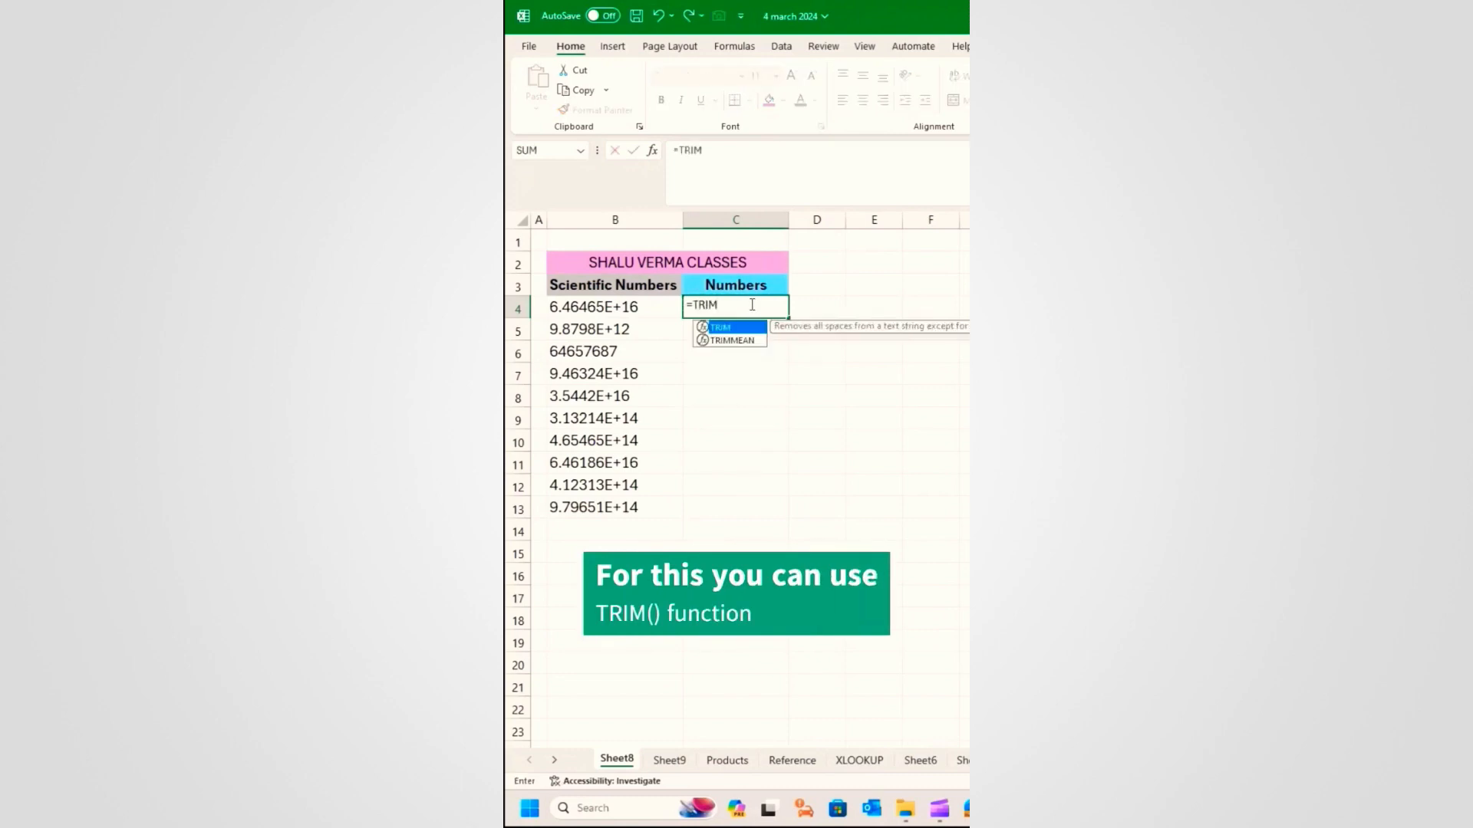
pyautogui.write('(')
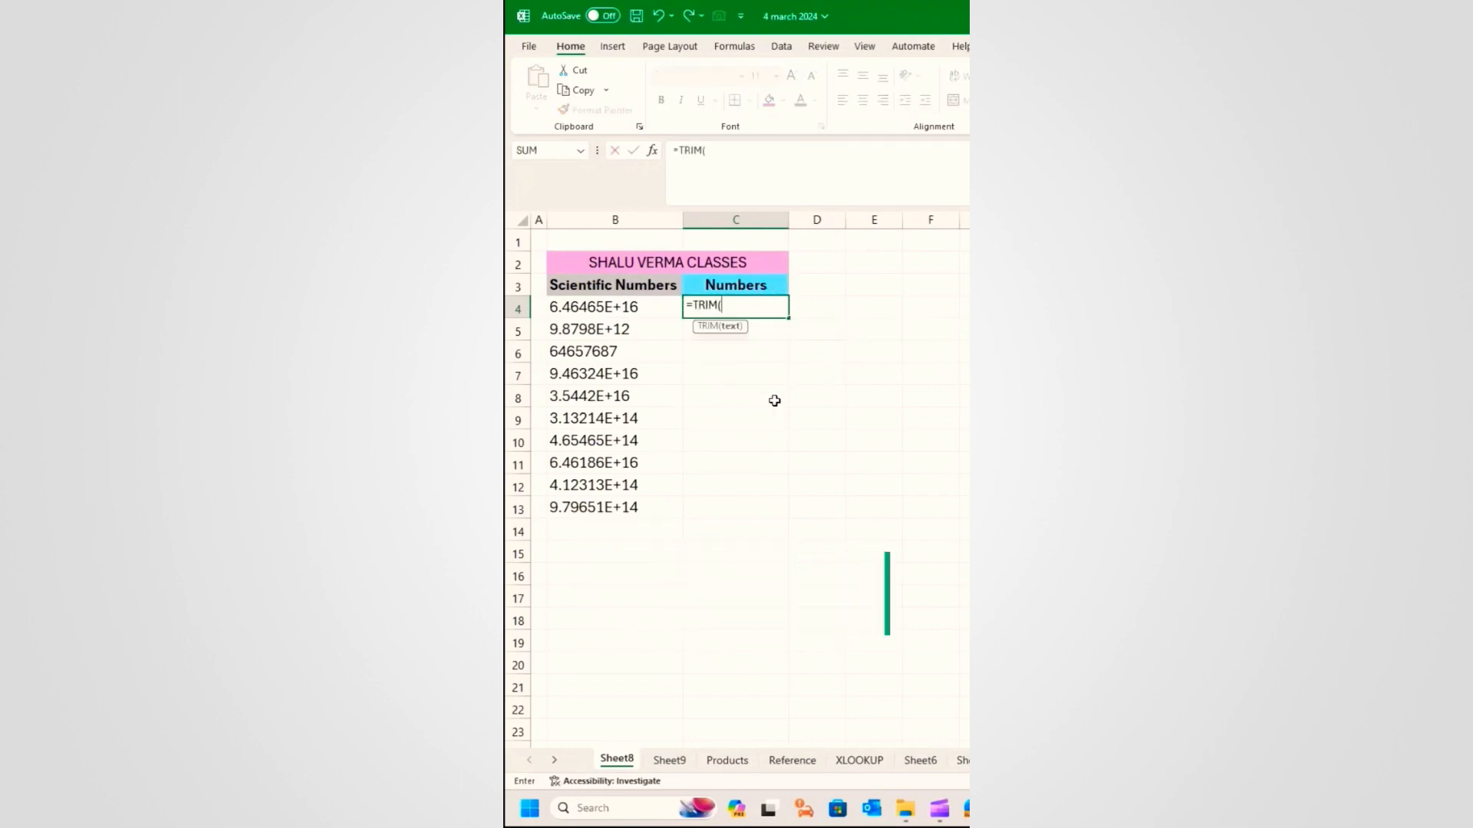
pyautogui.click(618, 305)
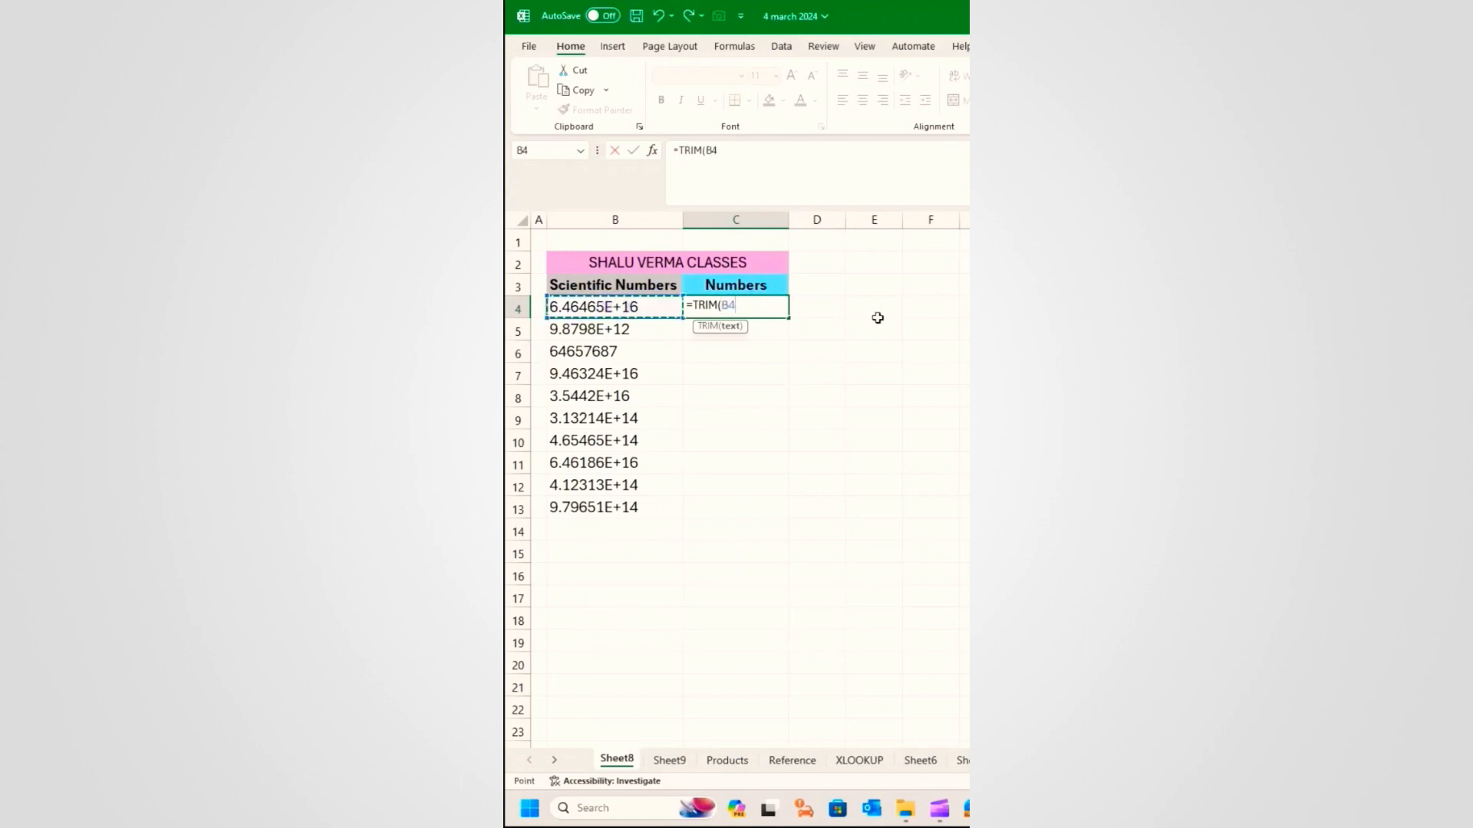
pyautogui.write(')')
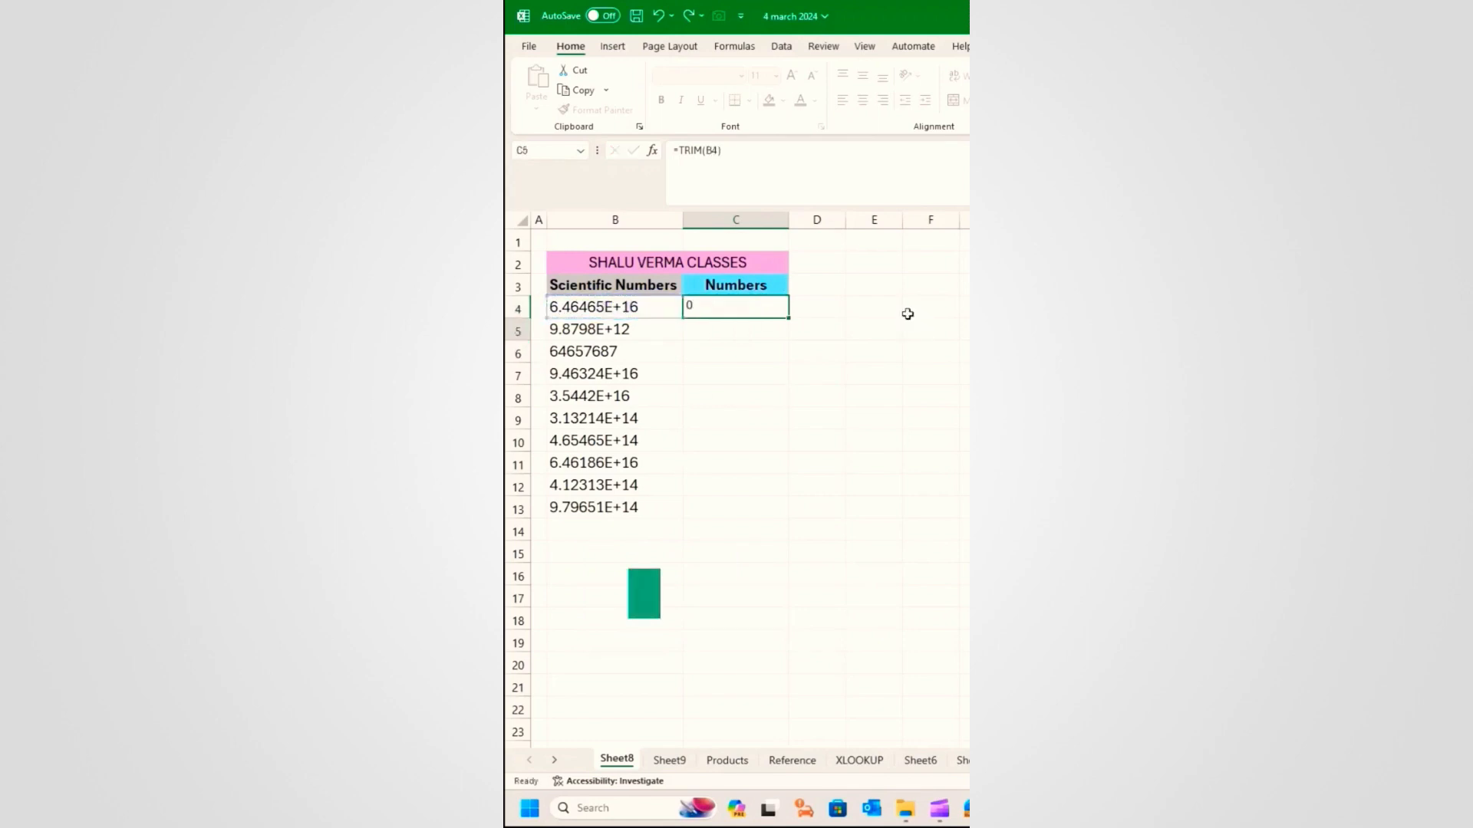
pyautogui.press('Return')
pyautogui.click(774, 304)
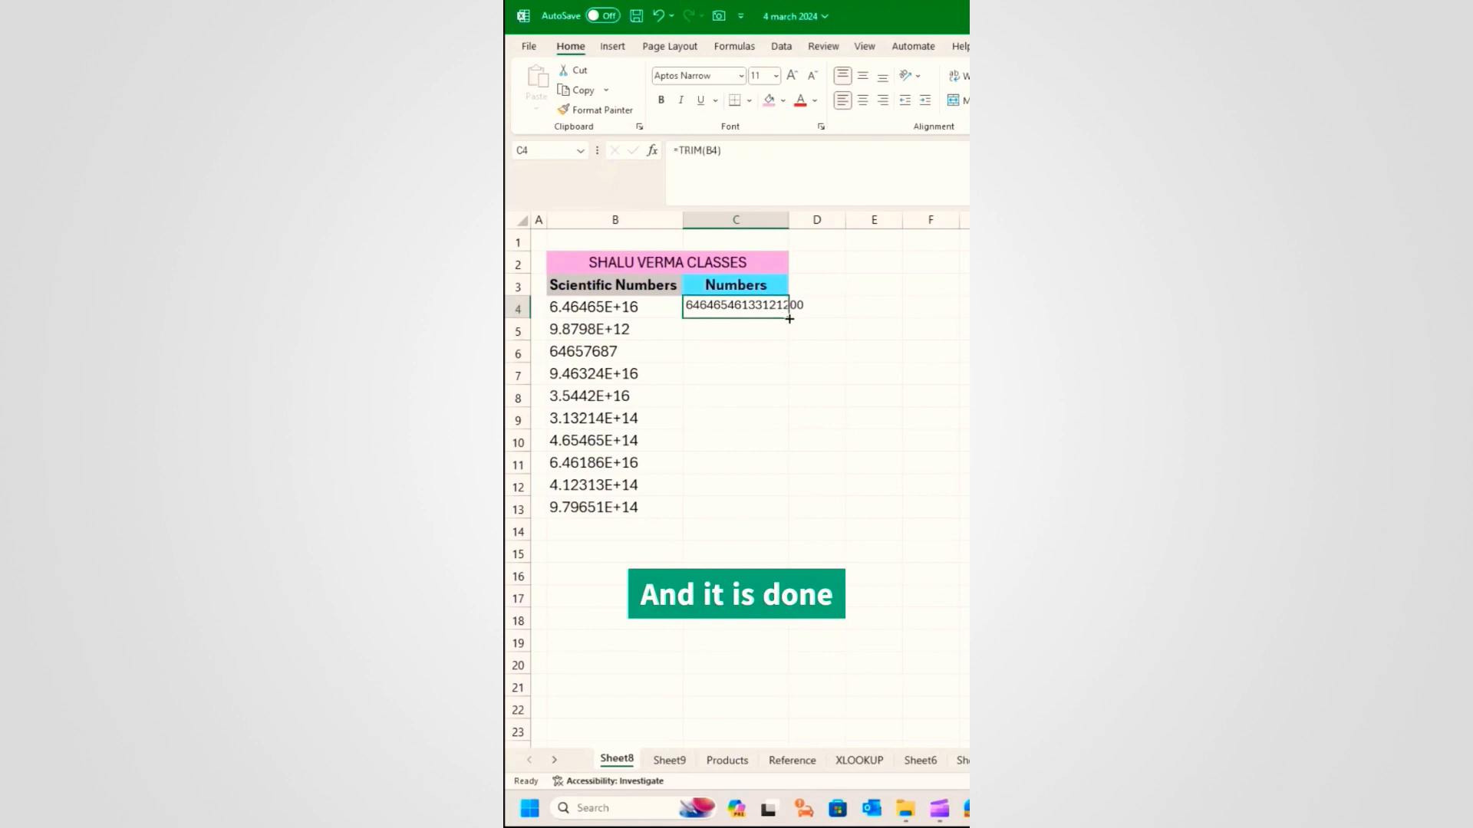
pyautogui.doubleClick(790, 319)
pyautogui.click(749, 372)
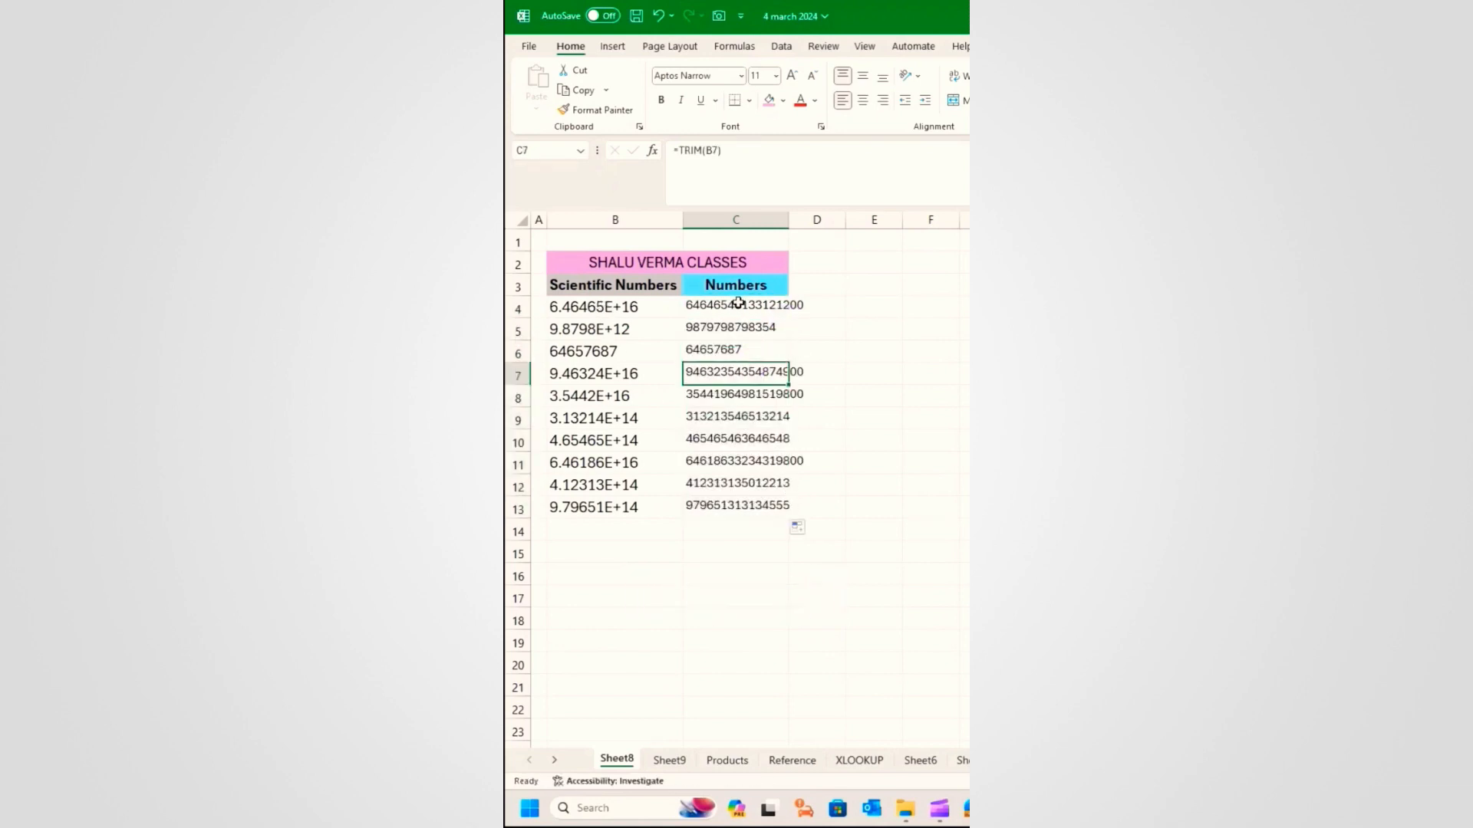
pyautogui.click(618, 308)
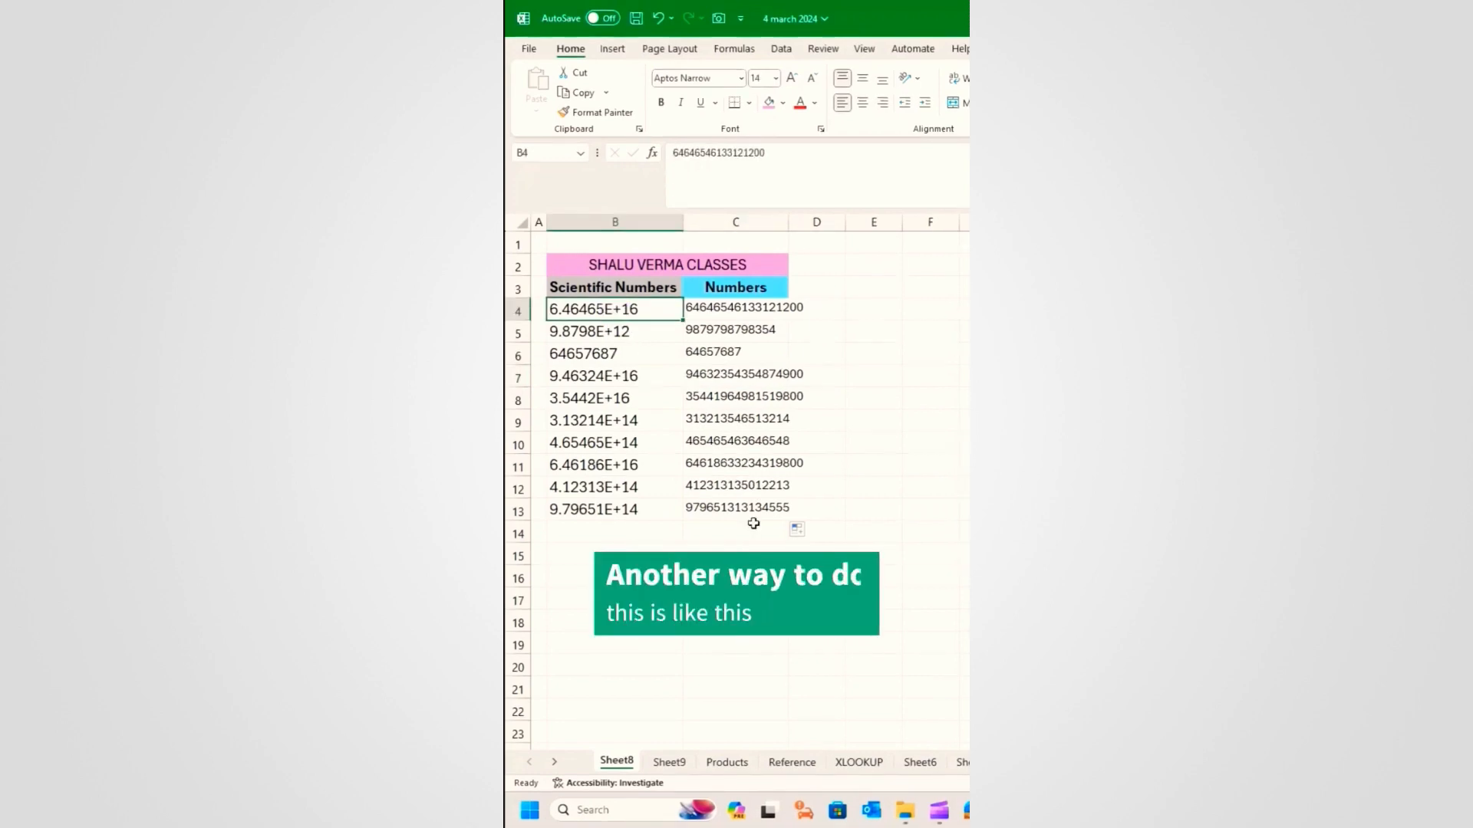
pyautogui.moveTo(622, 306); pyautogui.dragTo(624, 506)
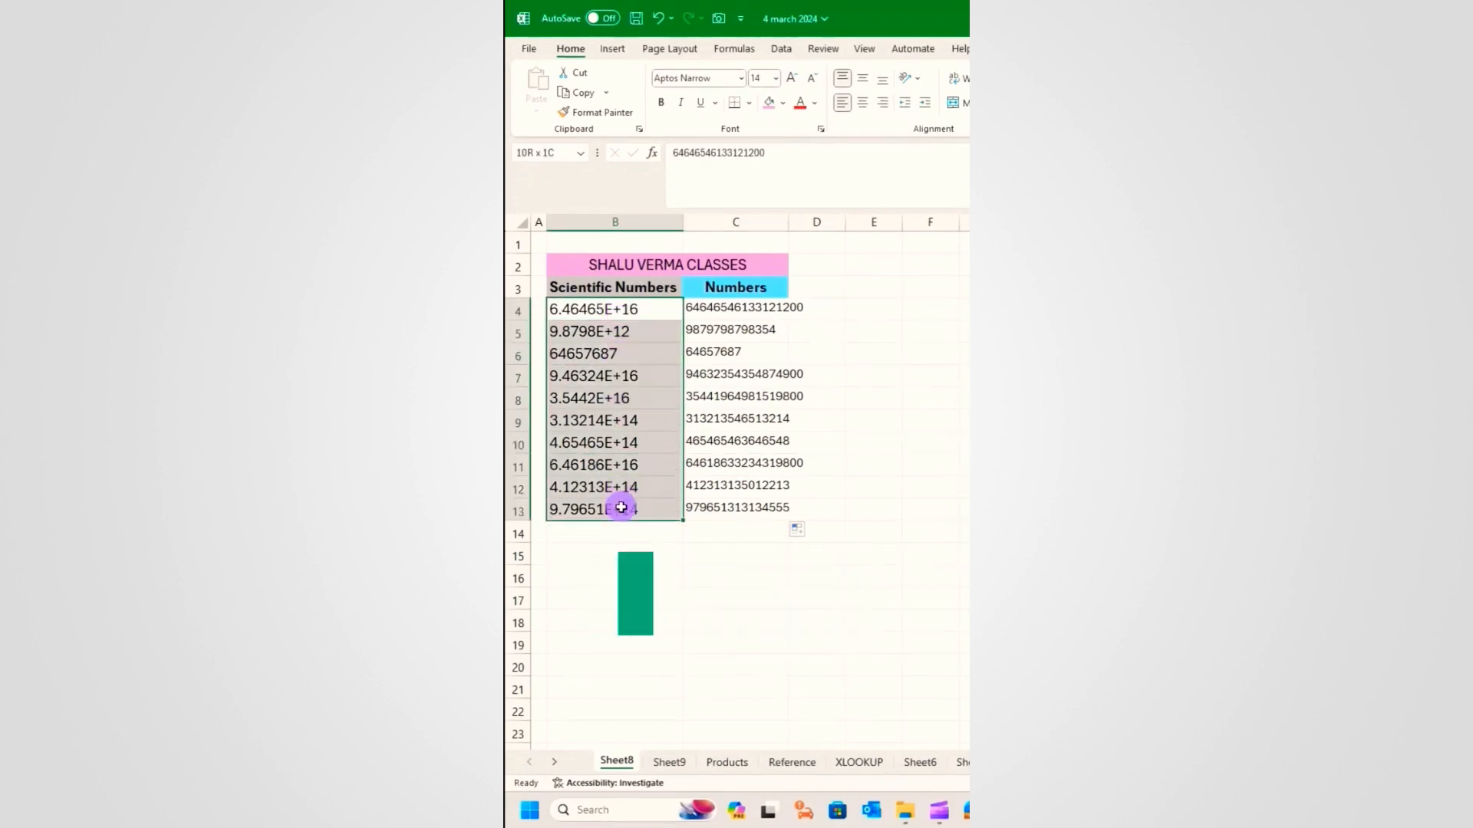
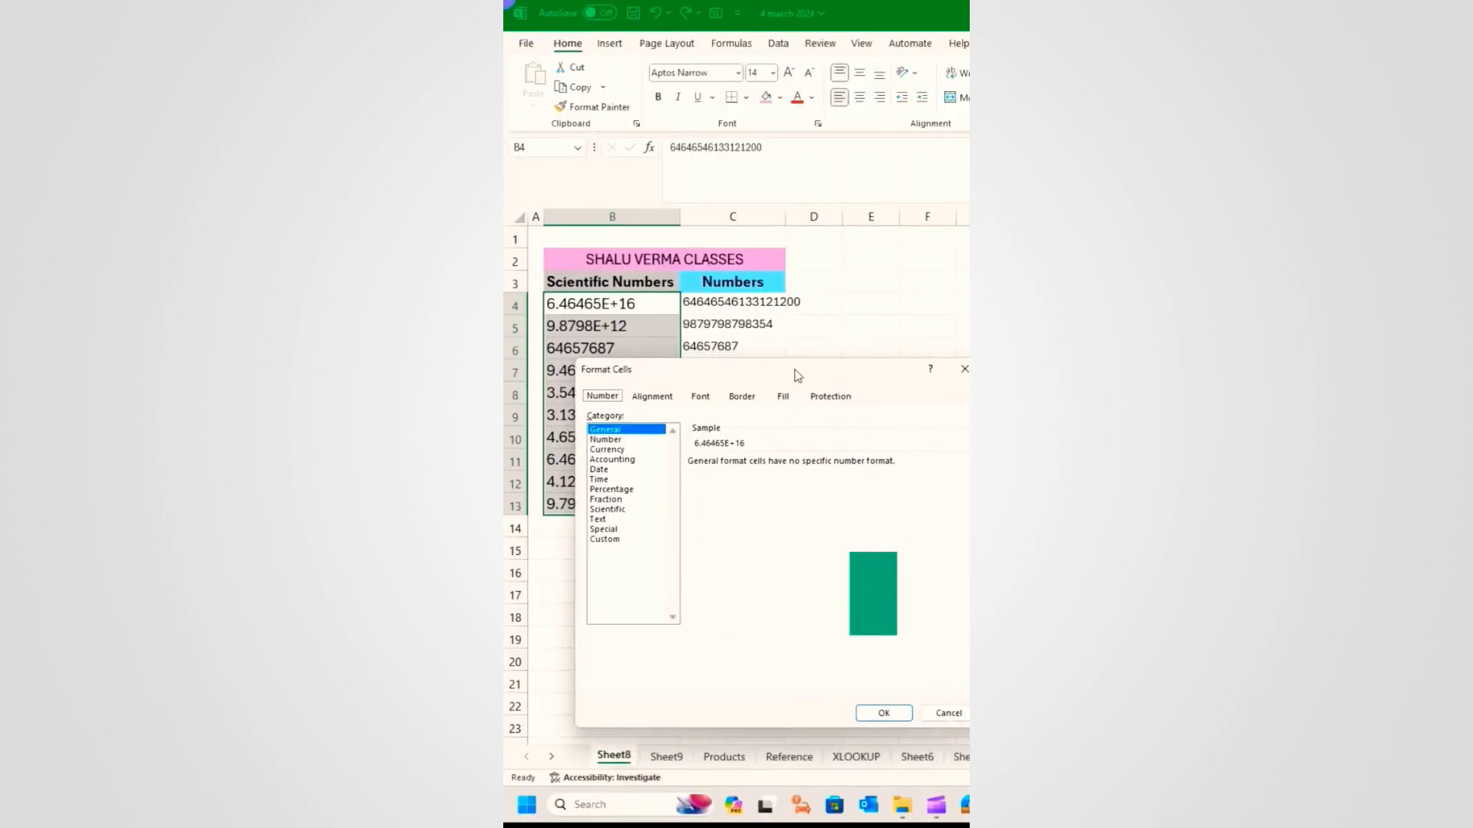
# Step: Format column B's scientific numbers as Number with 0 decimal places and autofit column B
pyautogui.click(576, 444)
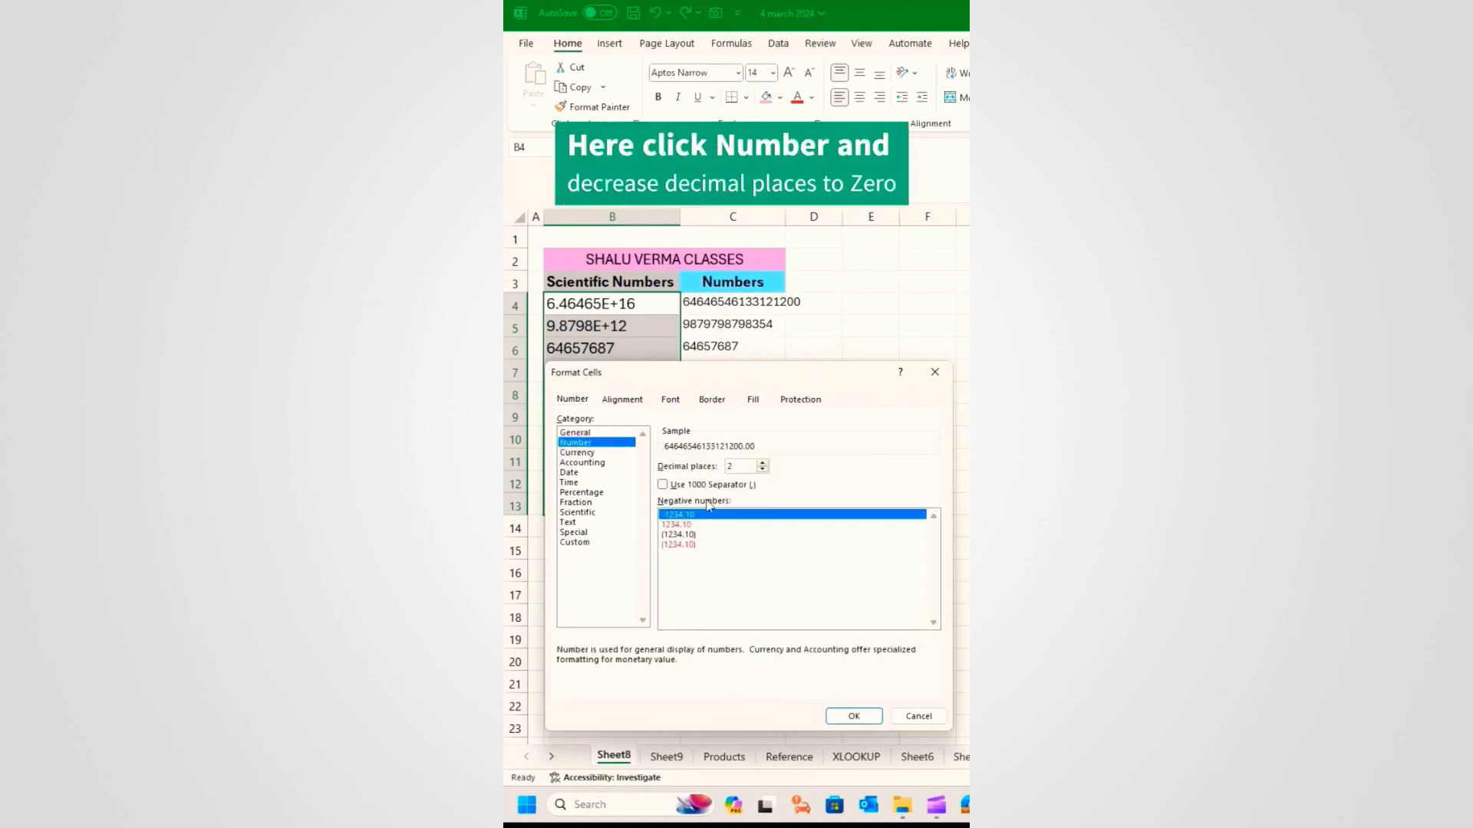
pyautogui.click(762, 470)
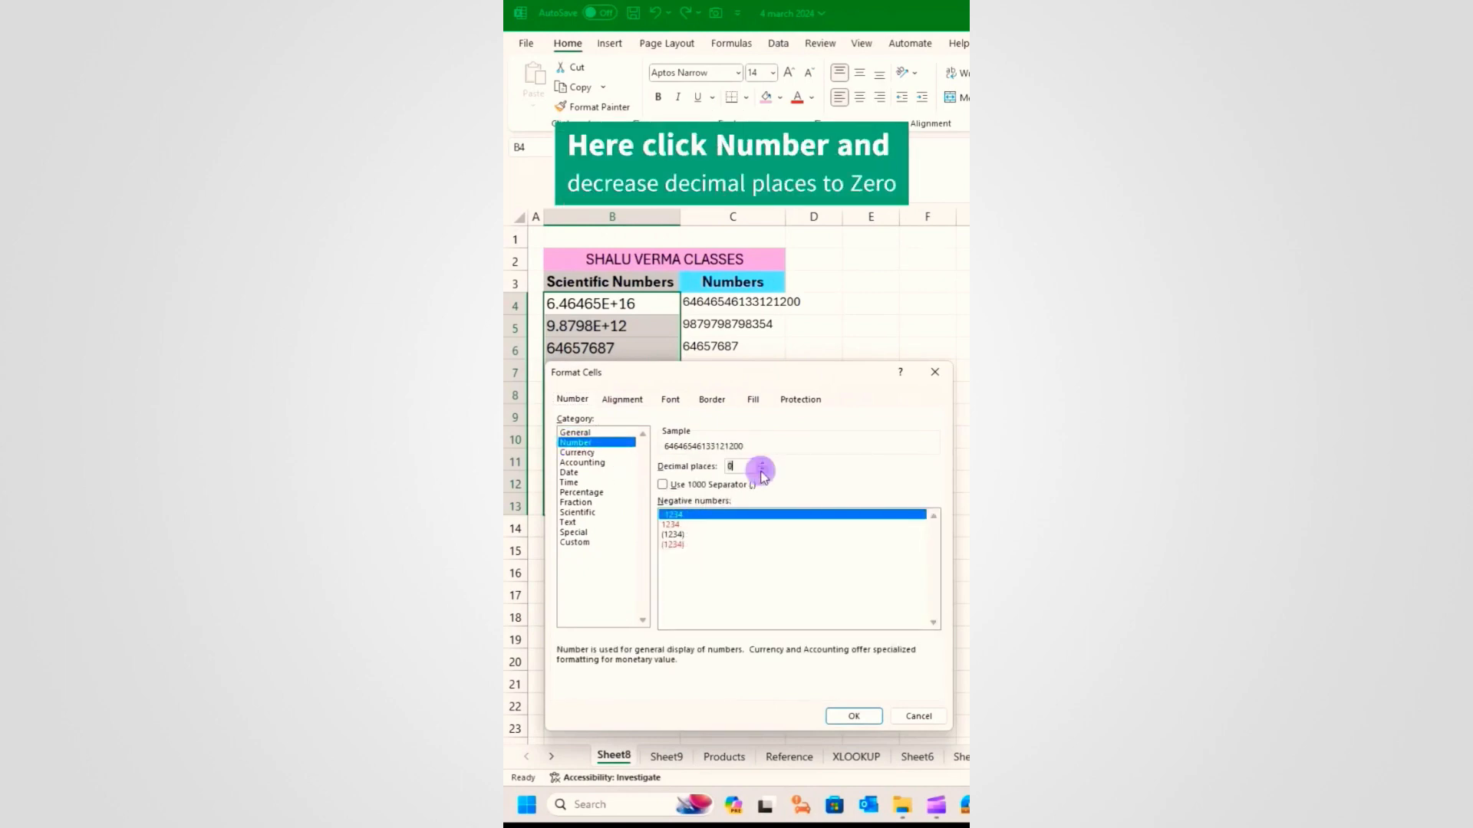
pyautogui.click(854, 716)
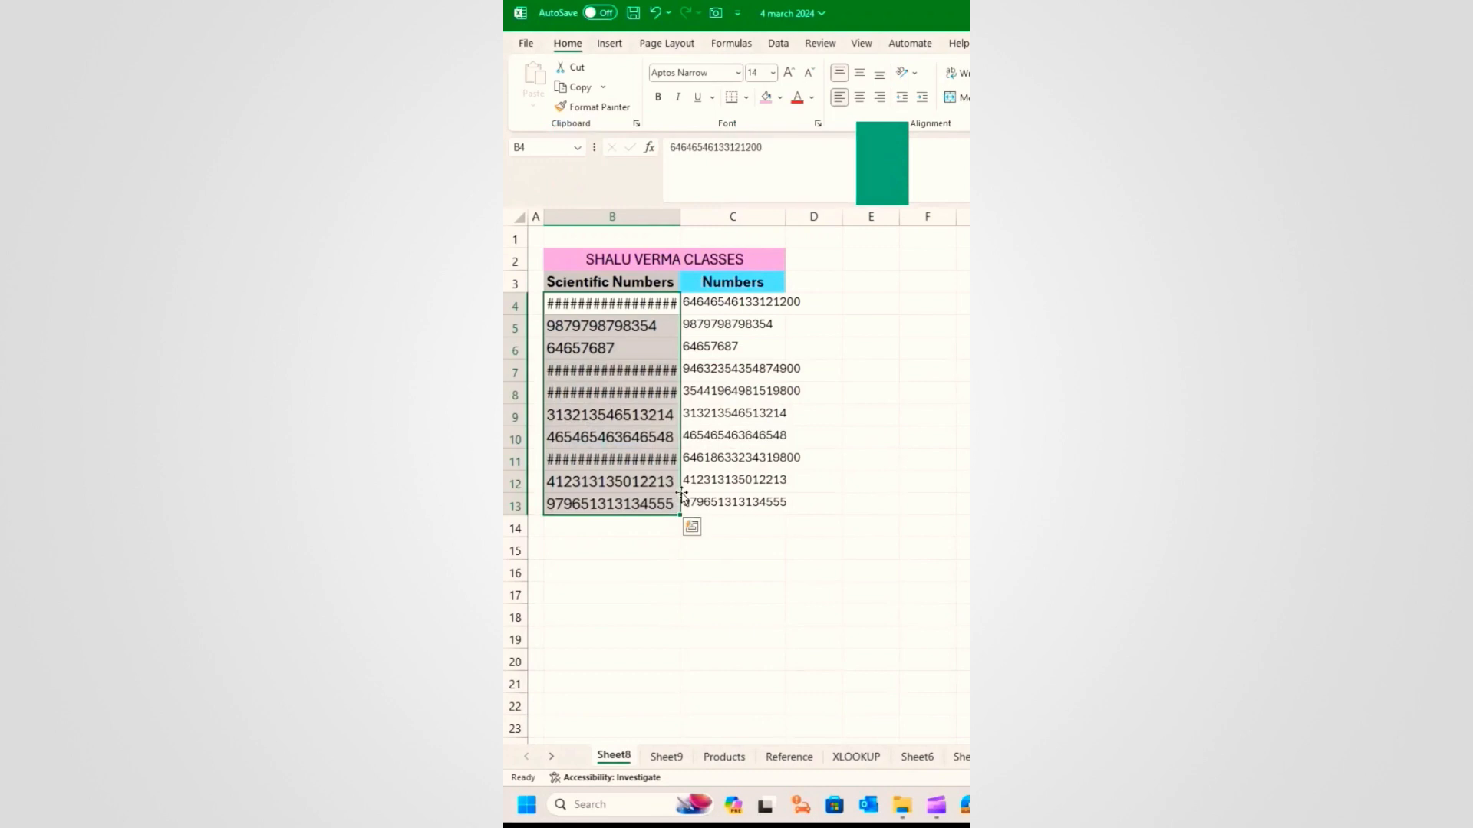
pyautogui.click(608, 414)
pyautogui.doubleClick(679, 217)
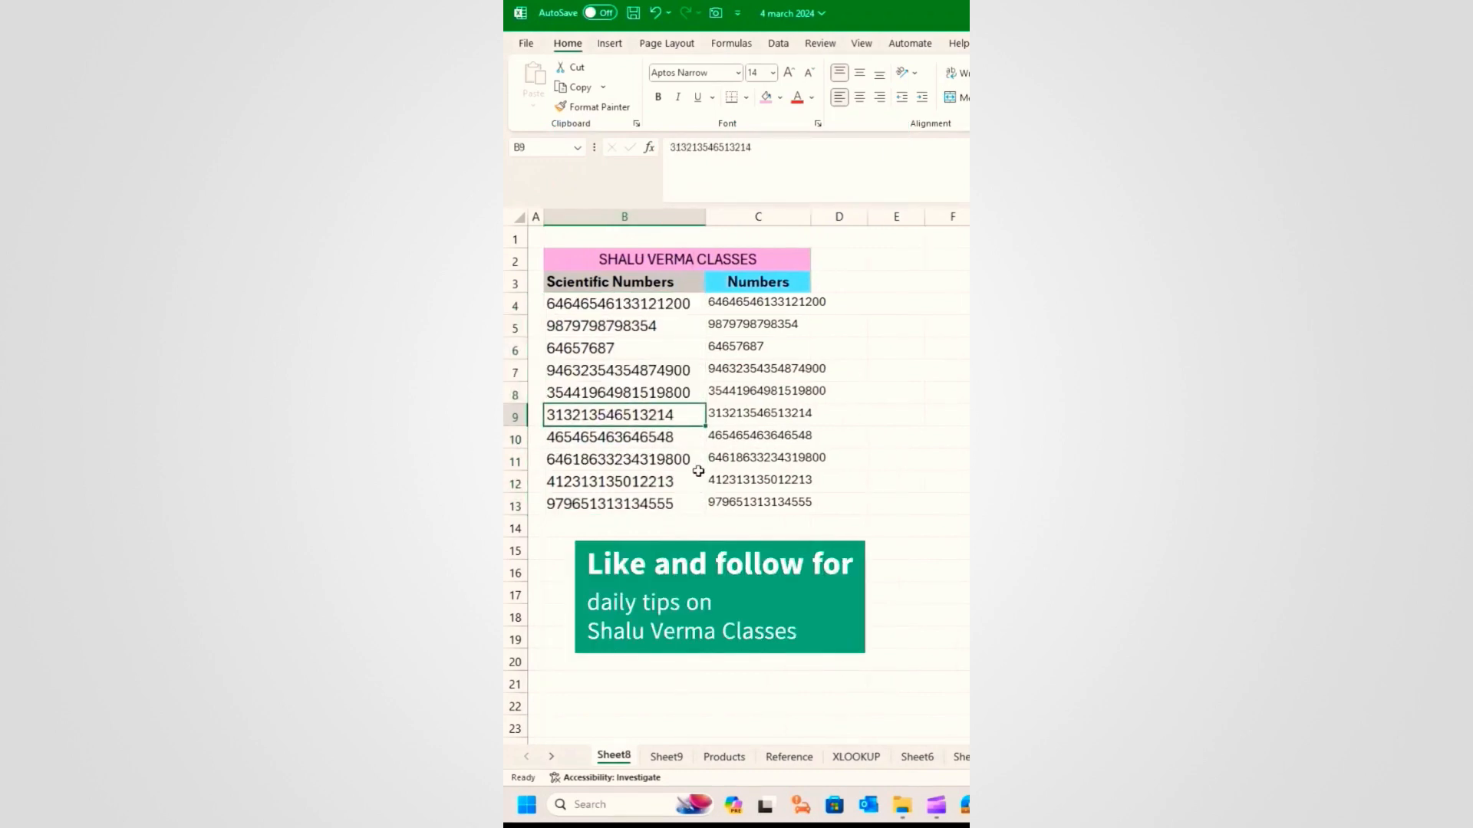
pyautogui.click(634, 530)
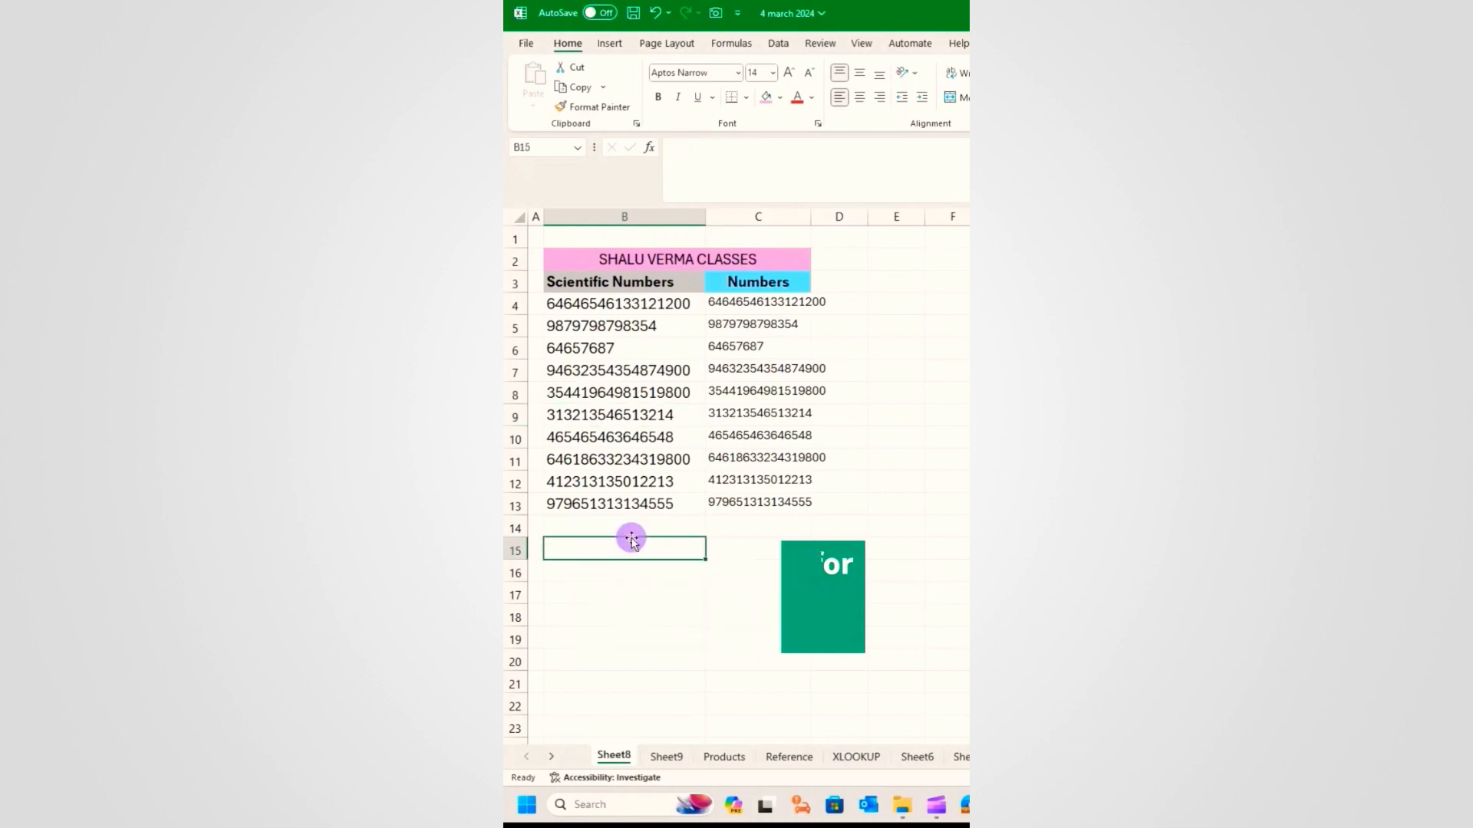
pyautogui.click(762, 291)
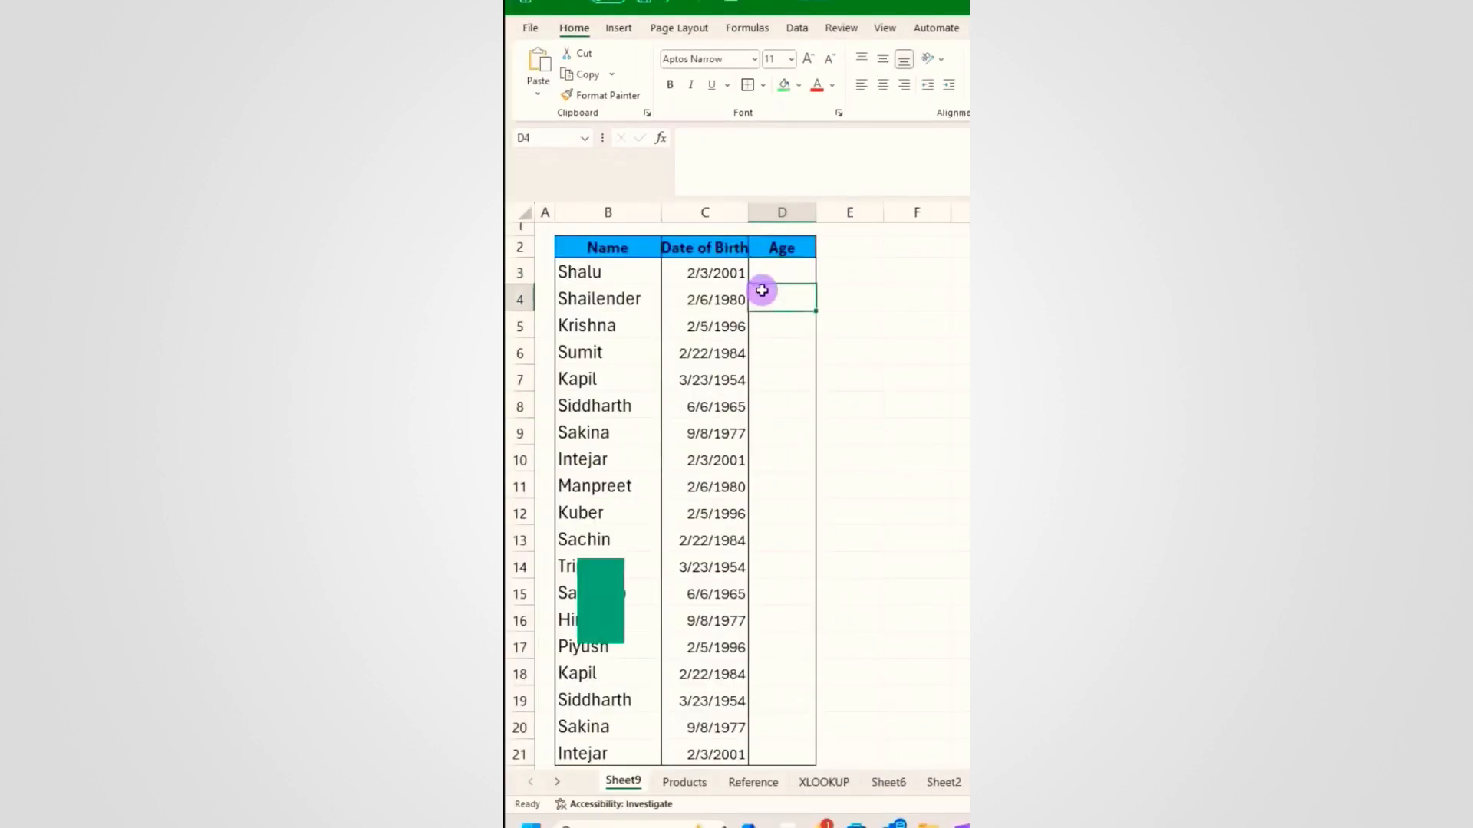
# Step: Enter a first age formula =2024-YEAR(C3) in D3
pyautogui.click(766, 275)
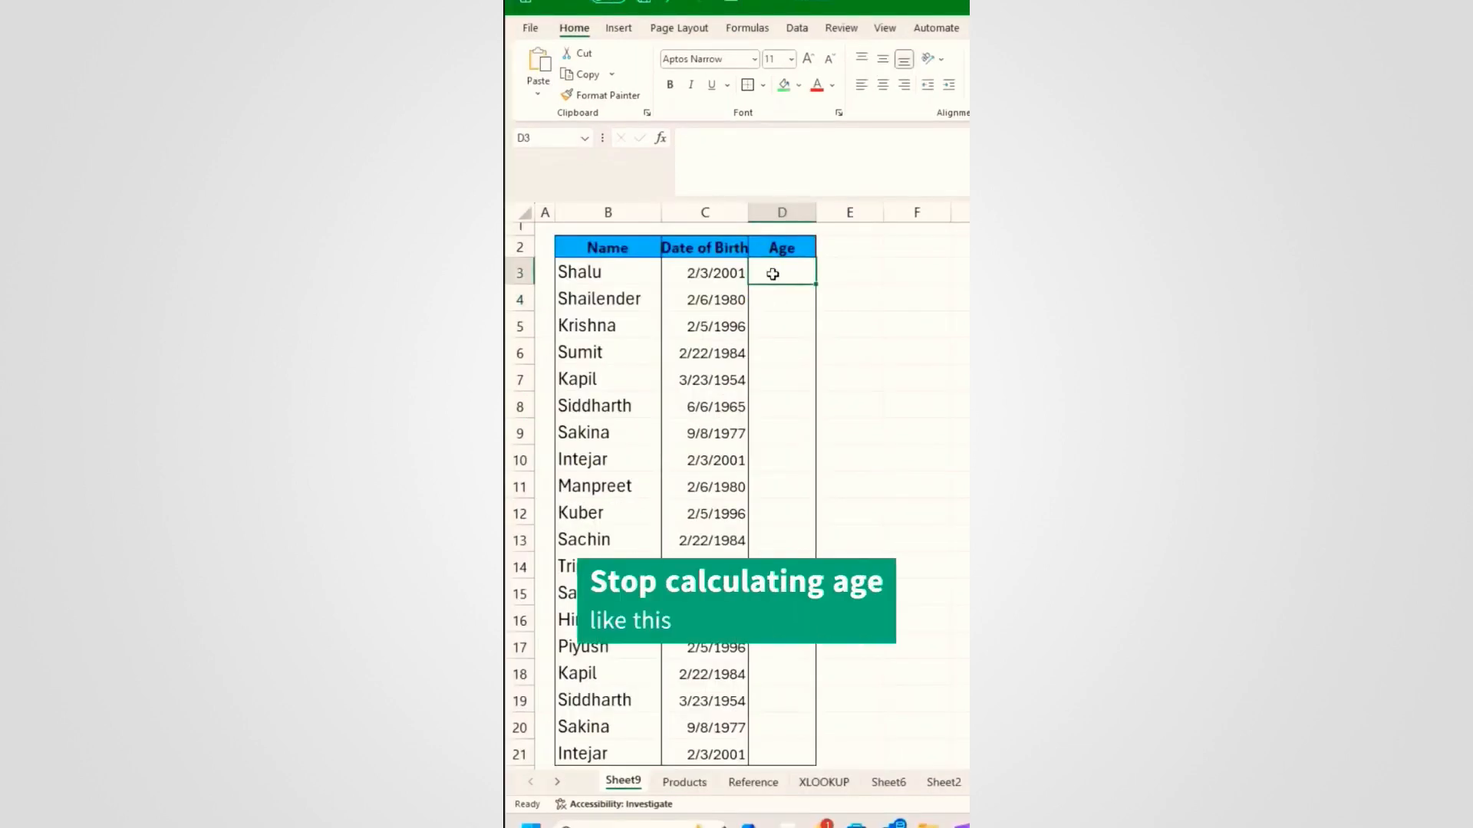
pyautogui.write('=2024-year')
pyautogui.press('Tab')
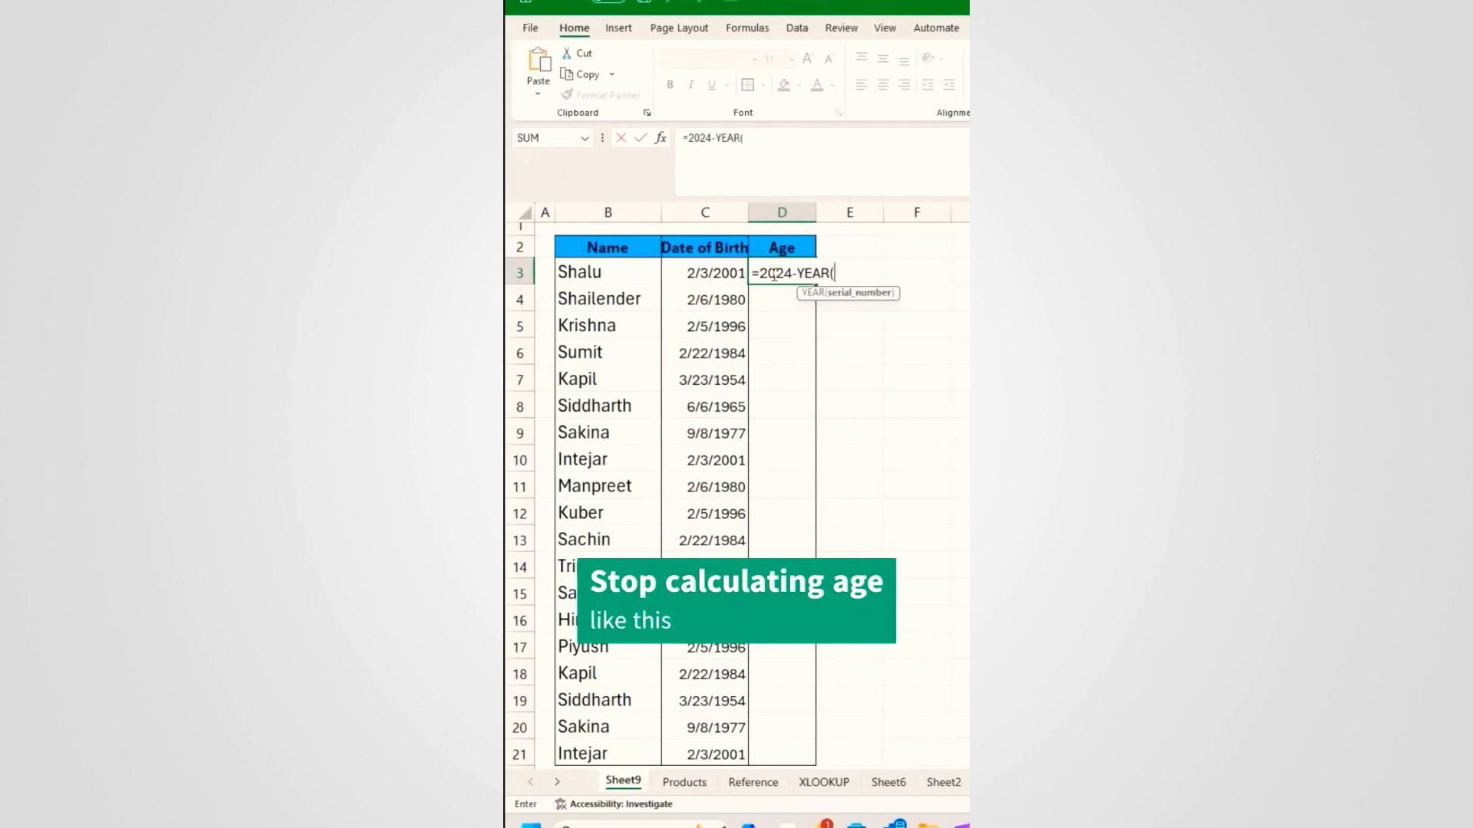
pyautogui.click(698, 278)
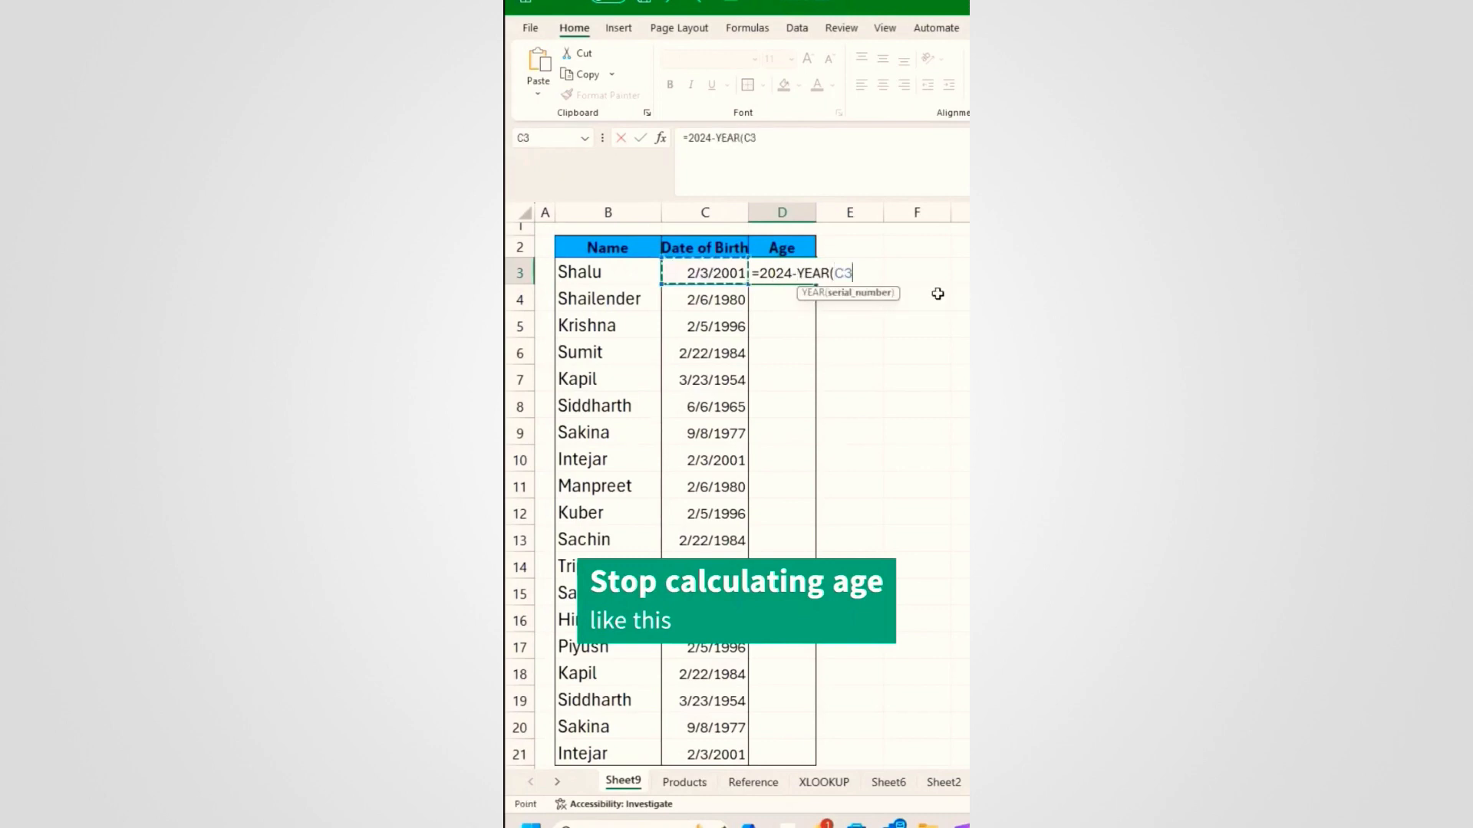
pyautogui.write(')')
pyautogui.press('Return')
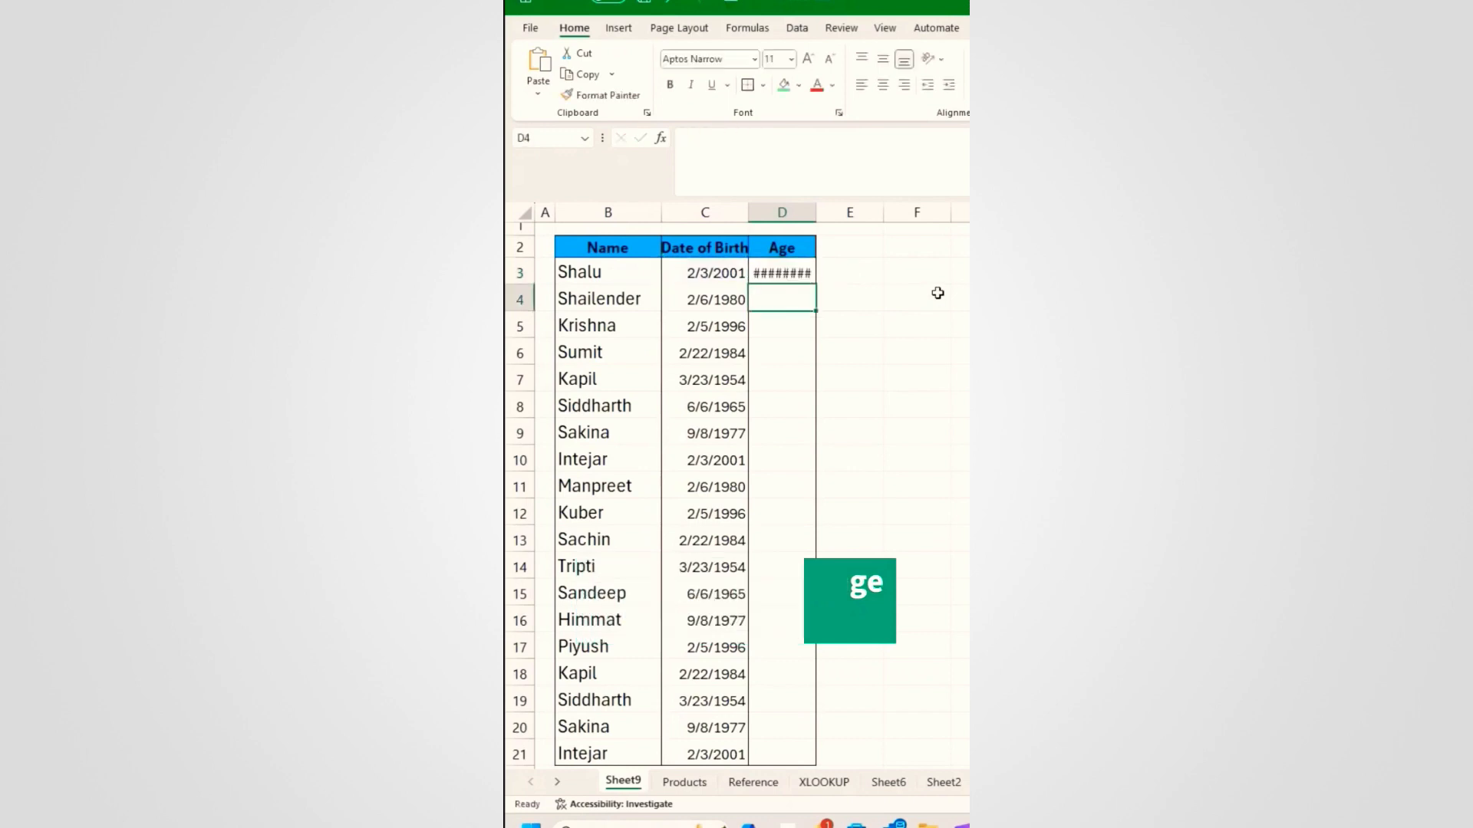
pyautogui.press('Up')
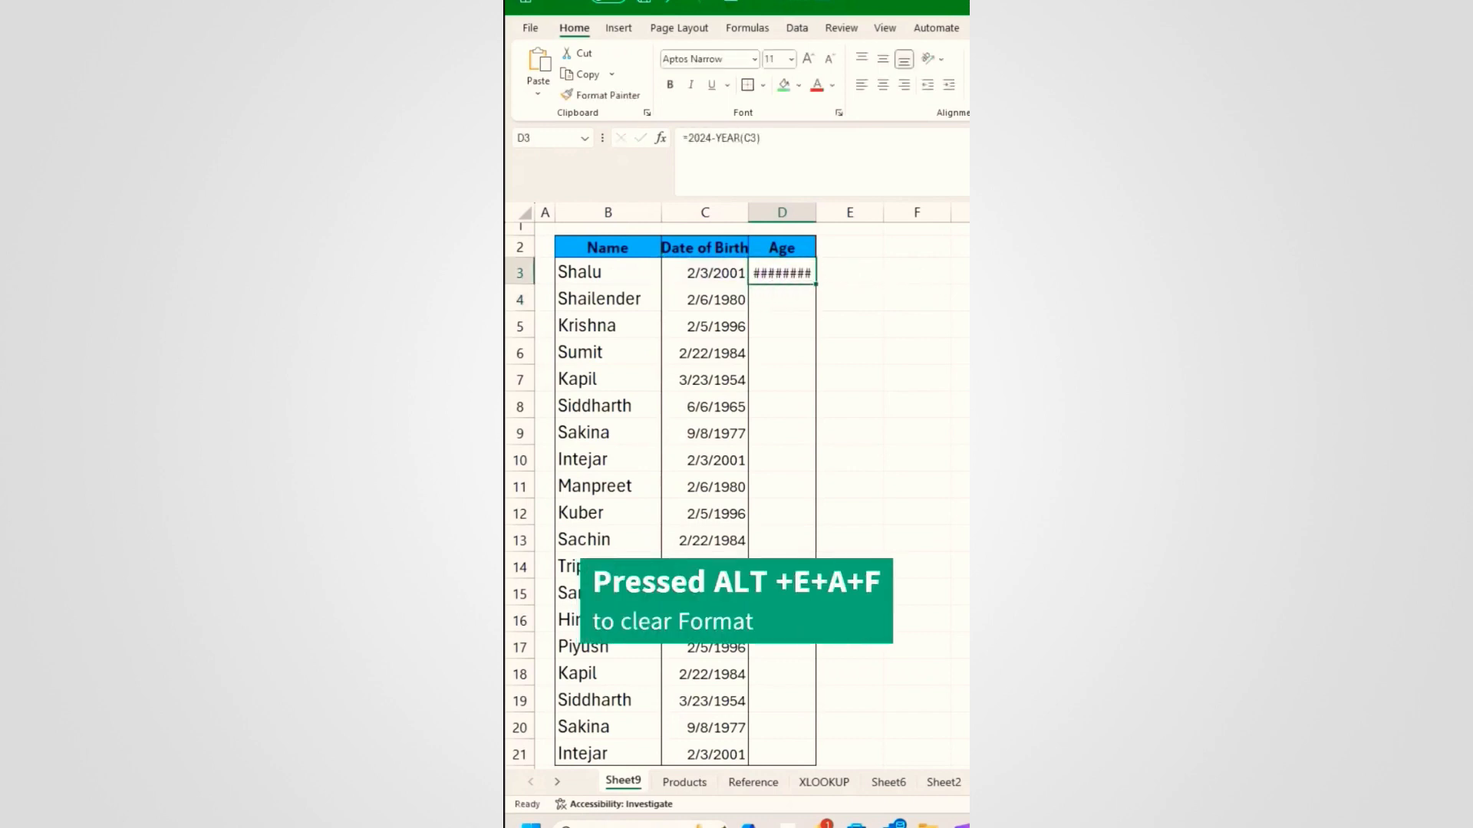
# Step: Clear D3's date formatting, fill the formula down to row 8, then undo it
pyautogui.hotkey('alt', 'e')
pyautogui.press('a')
pyautogui.press('f')
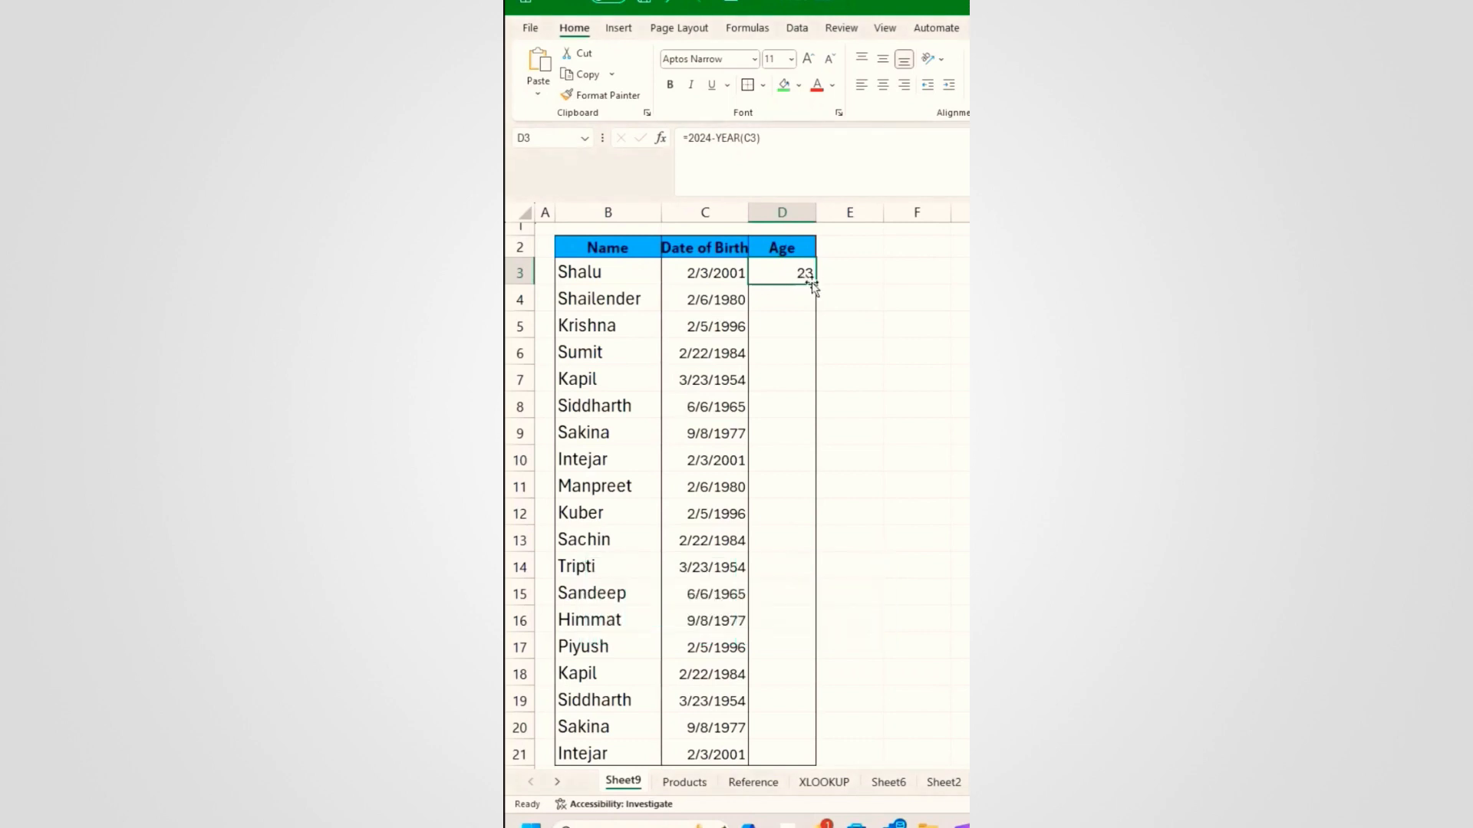
pyautogui.moveTo(814, 283); pyautogui.dragTo(810, 428)
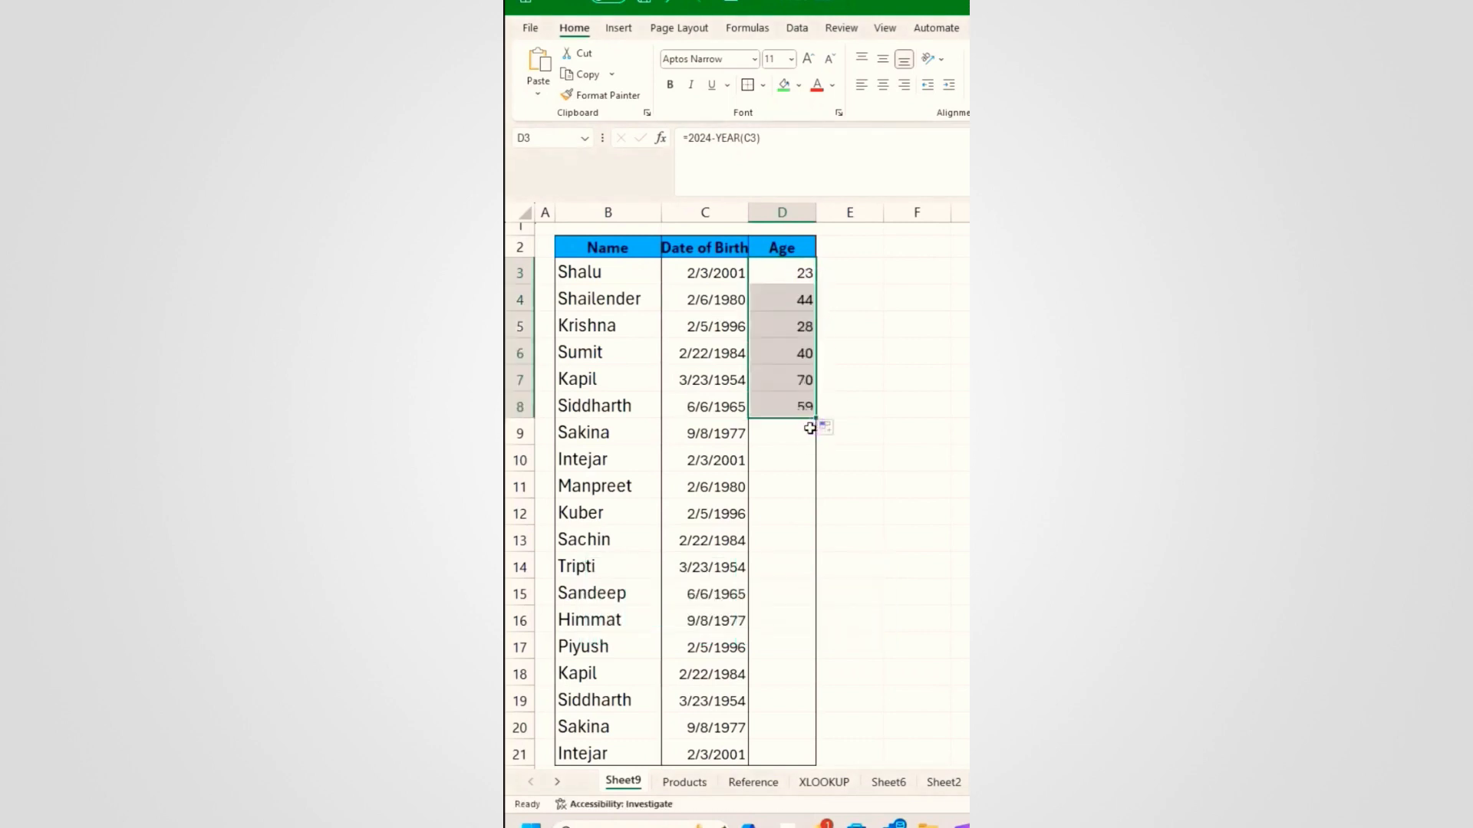
pyautogui.hotkey('ctrl', 'z')
pyautogui.hotkey('ctrl', 'z')
pyautogui.hotkey('ctrl', 'z')
# Step: Enter =DATEDIF(C3,TODAY(),"Y") in D3 and fill it down the whole Age column
pyautogui.write('=da')
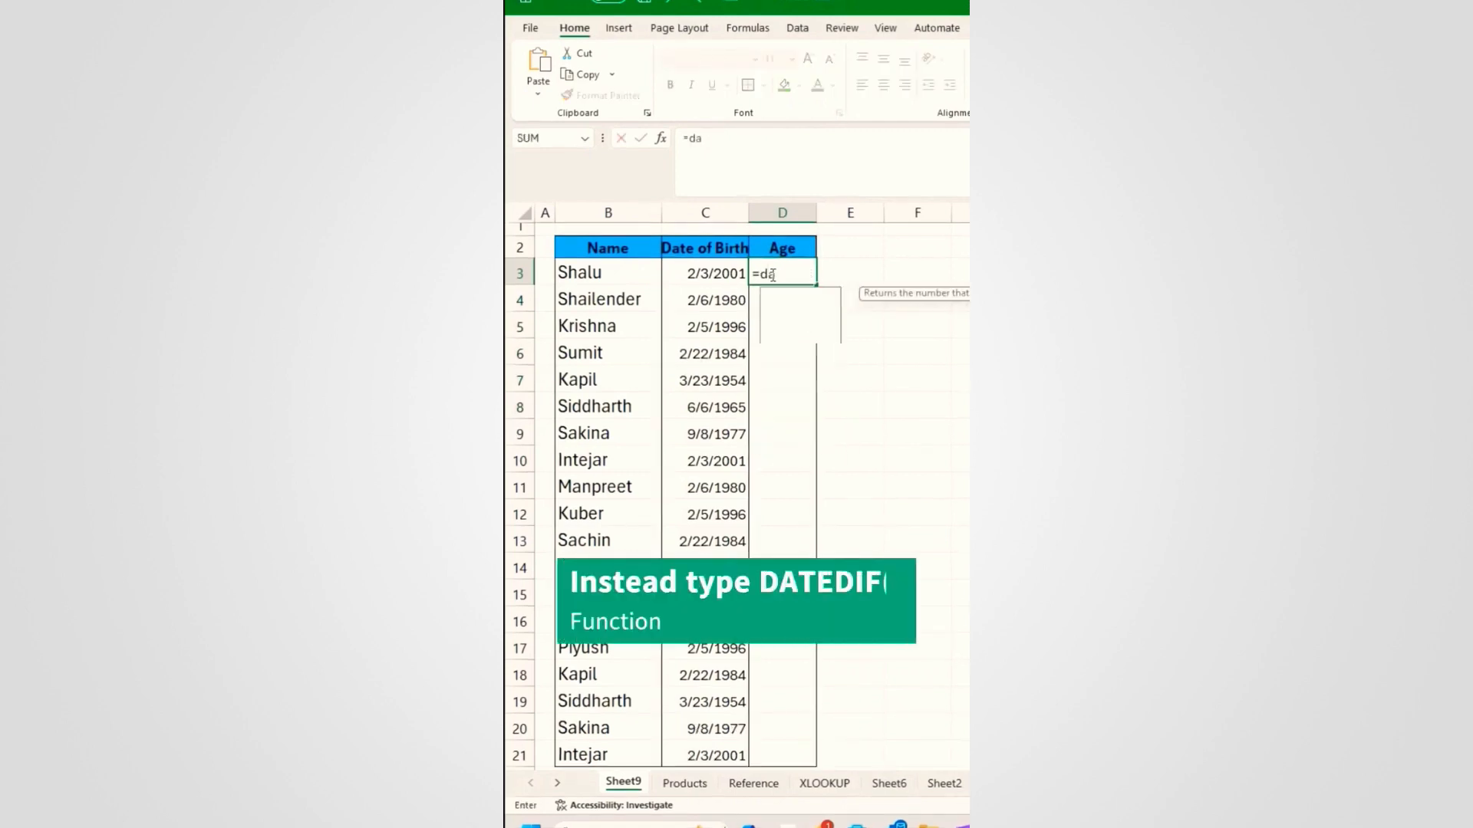
pyautogui.write('tedif(')
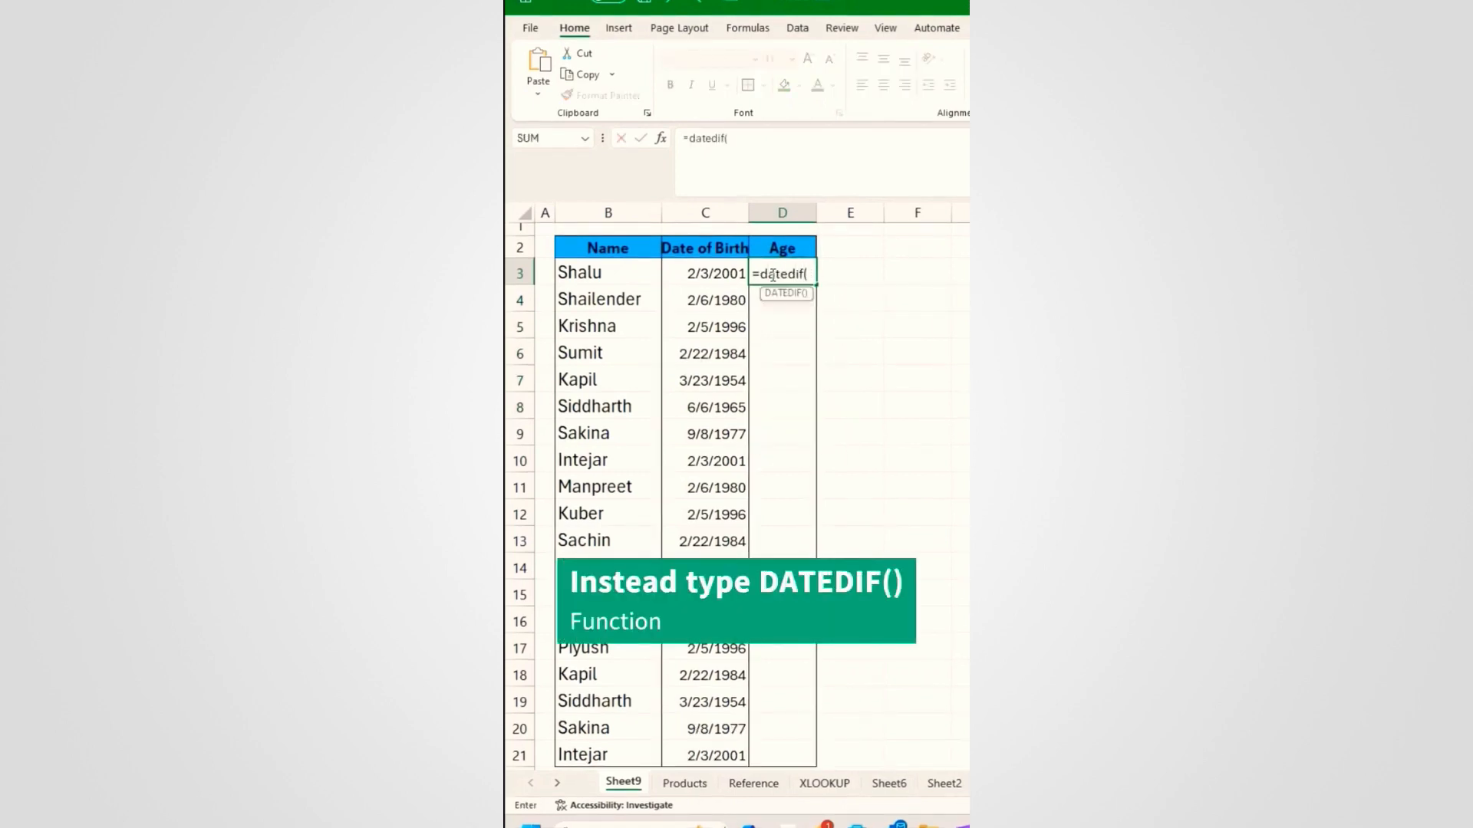
pyautogui.click(671, 282)
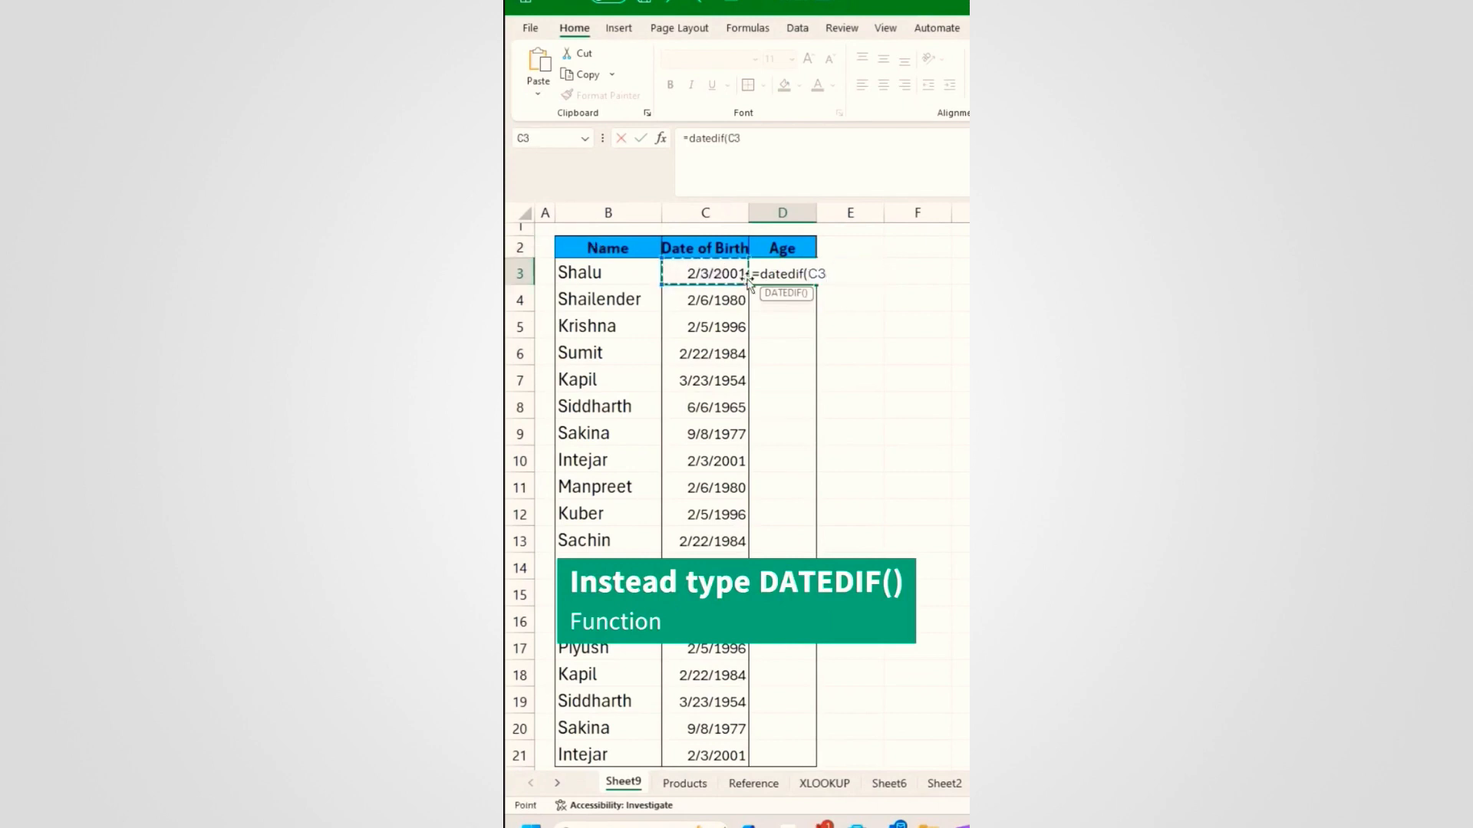
pyautogui.write(',t')
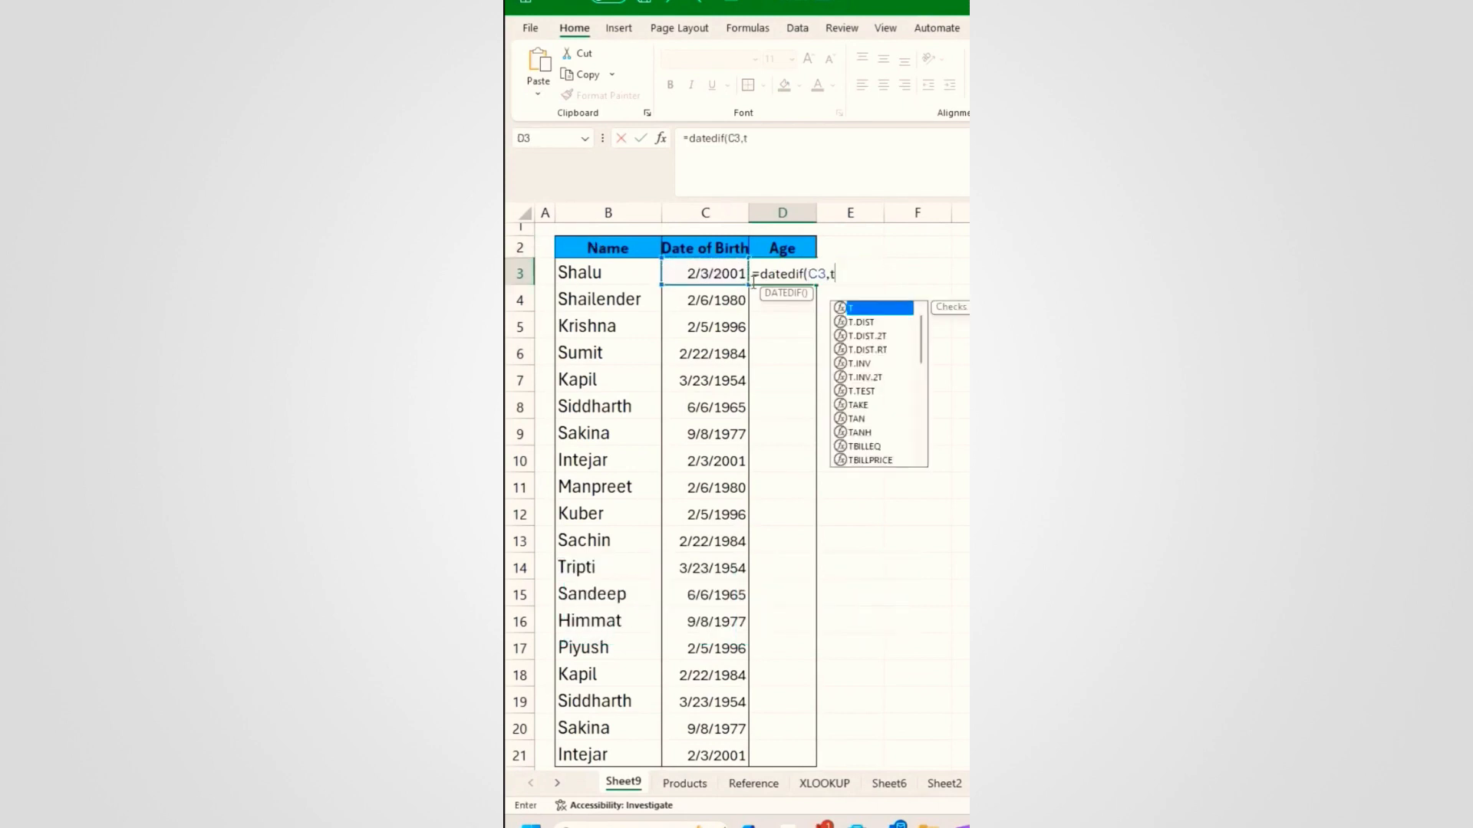
pyautogui.write('oday(),"')
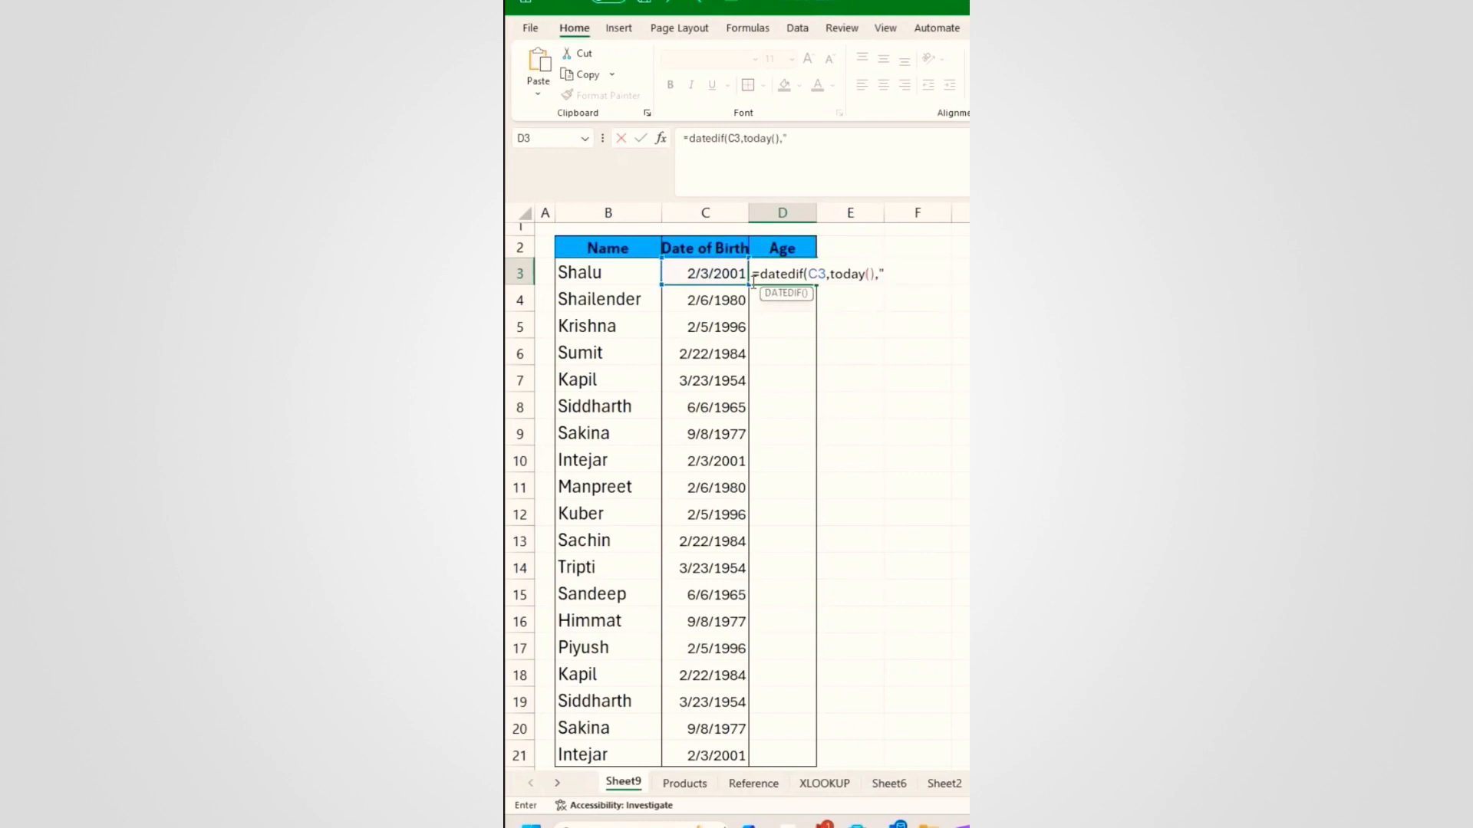
pyautogui.write('Y")')
pyautogui.press('Return')
pyautogui.click(802, 276)
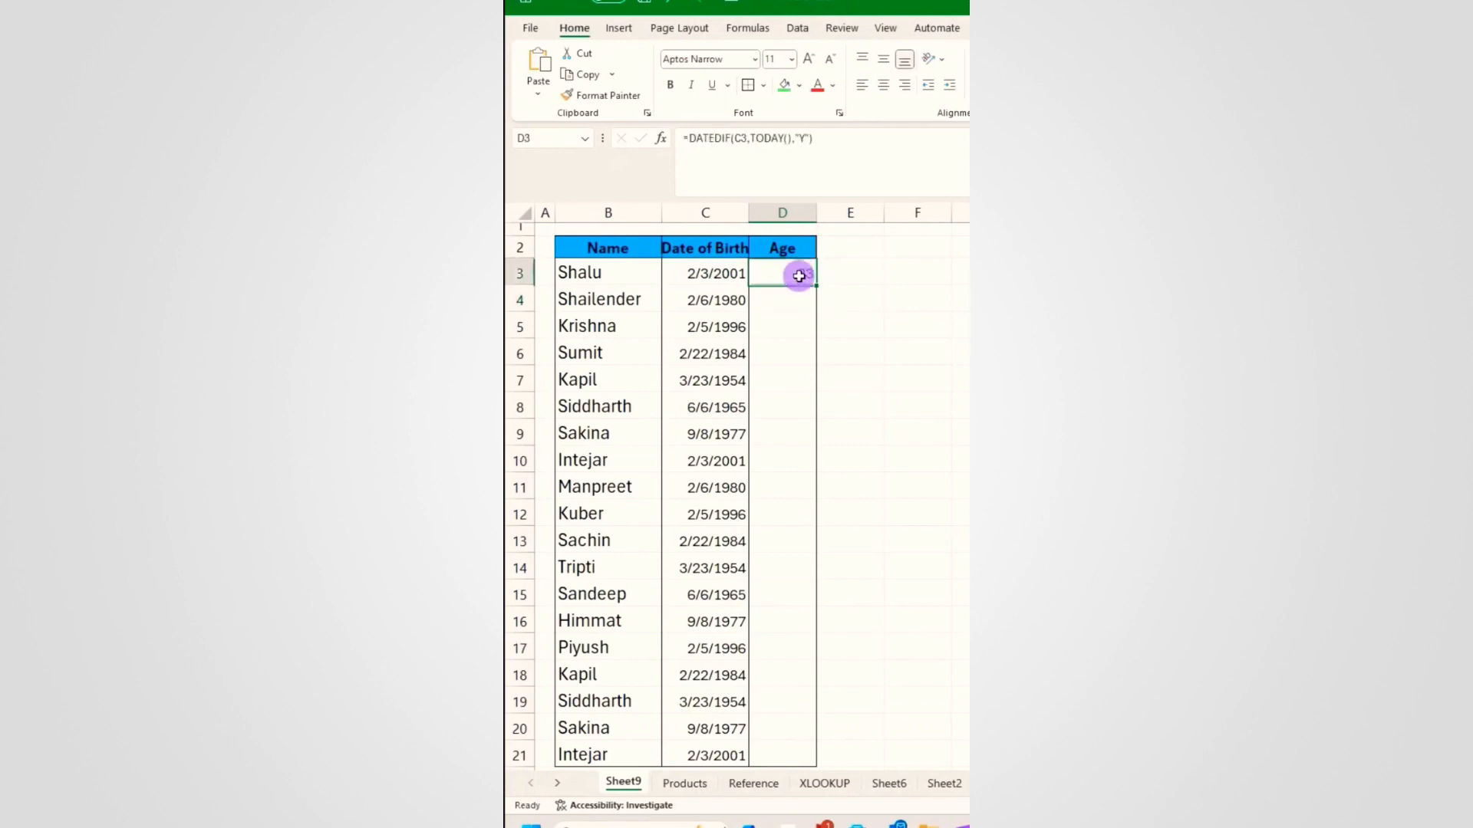
pyautogui.doubleClick(820, 284)
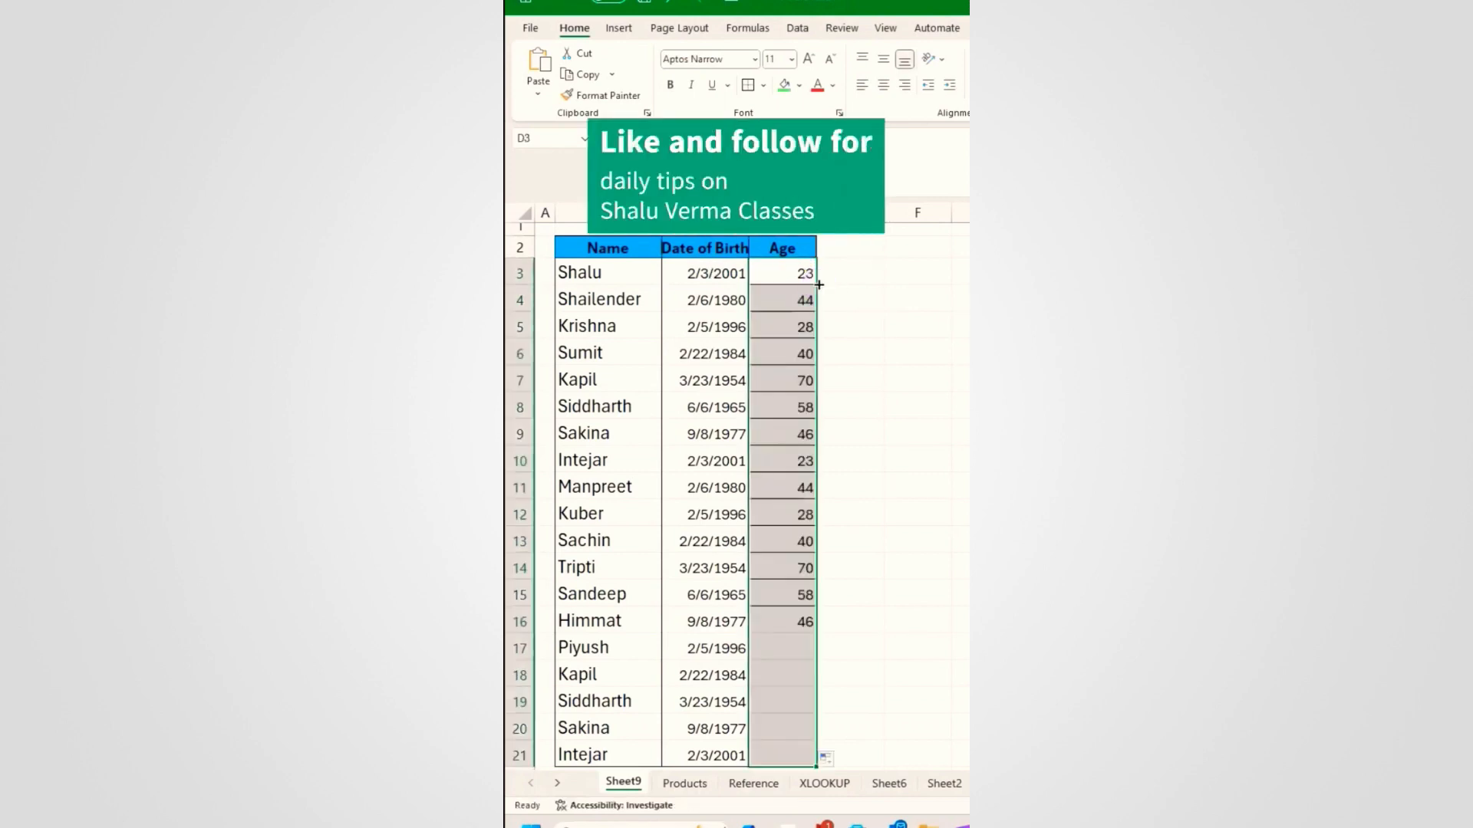
pyautogui.click(763, 575)
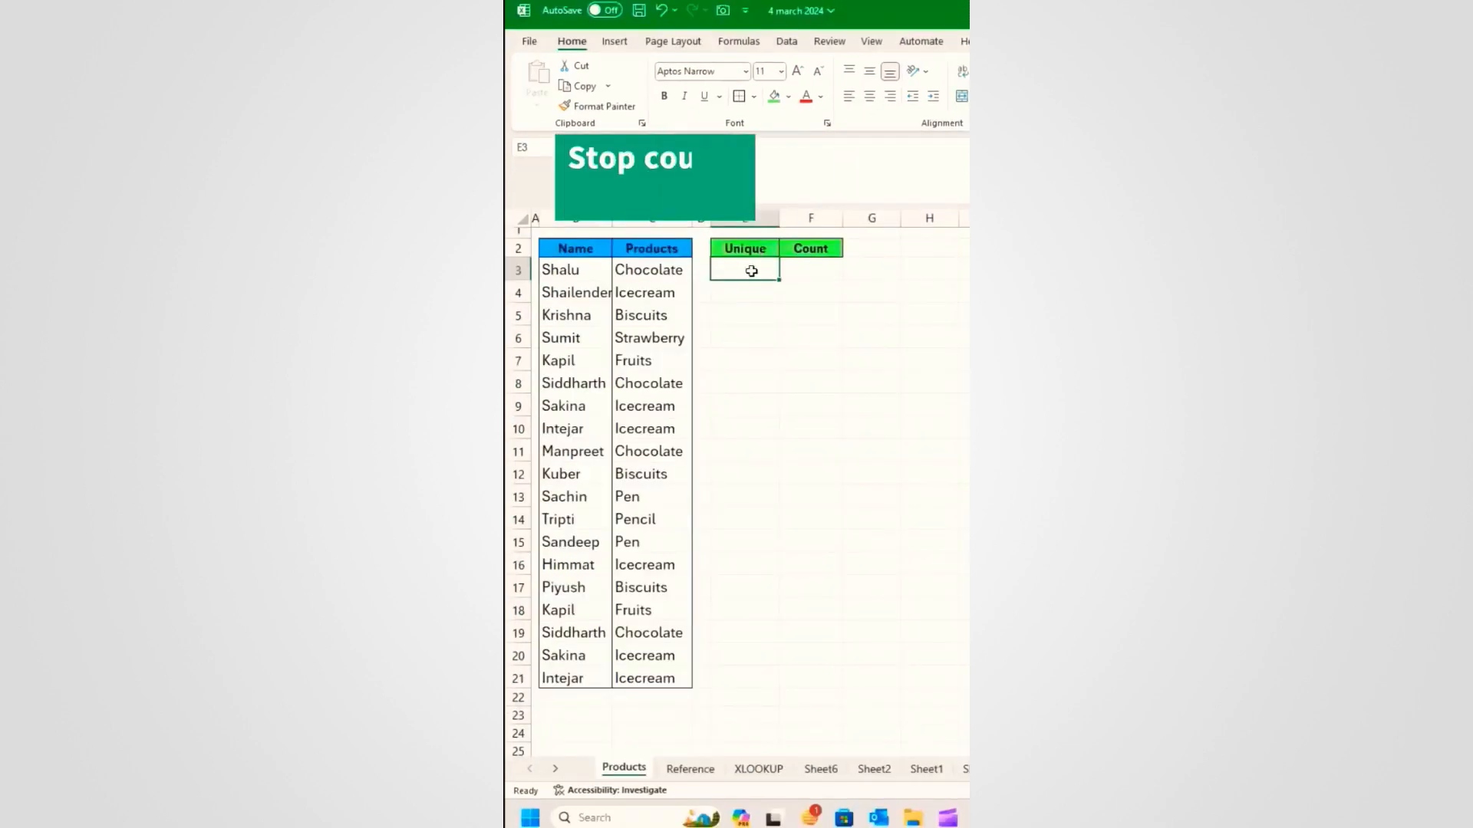
# Step: On the Products sheet, point out the repeated Chocolate entries
pyautogui.click(665, 270)
pyautogui.click(648, 384)
pyautogui.click(651, 452)
# Step: Point out the last Chocolate entry and the repeated Icecream entries
pyautogui.click(649, 632)
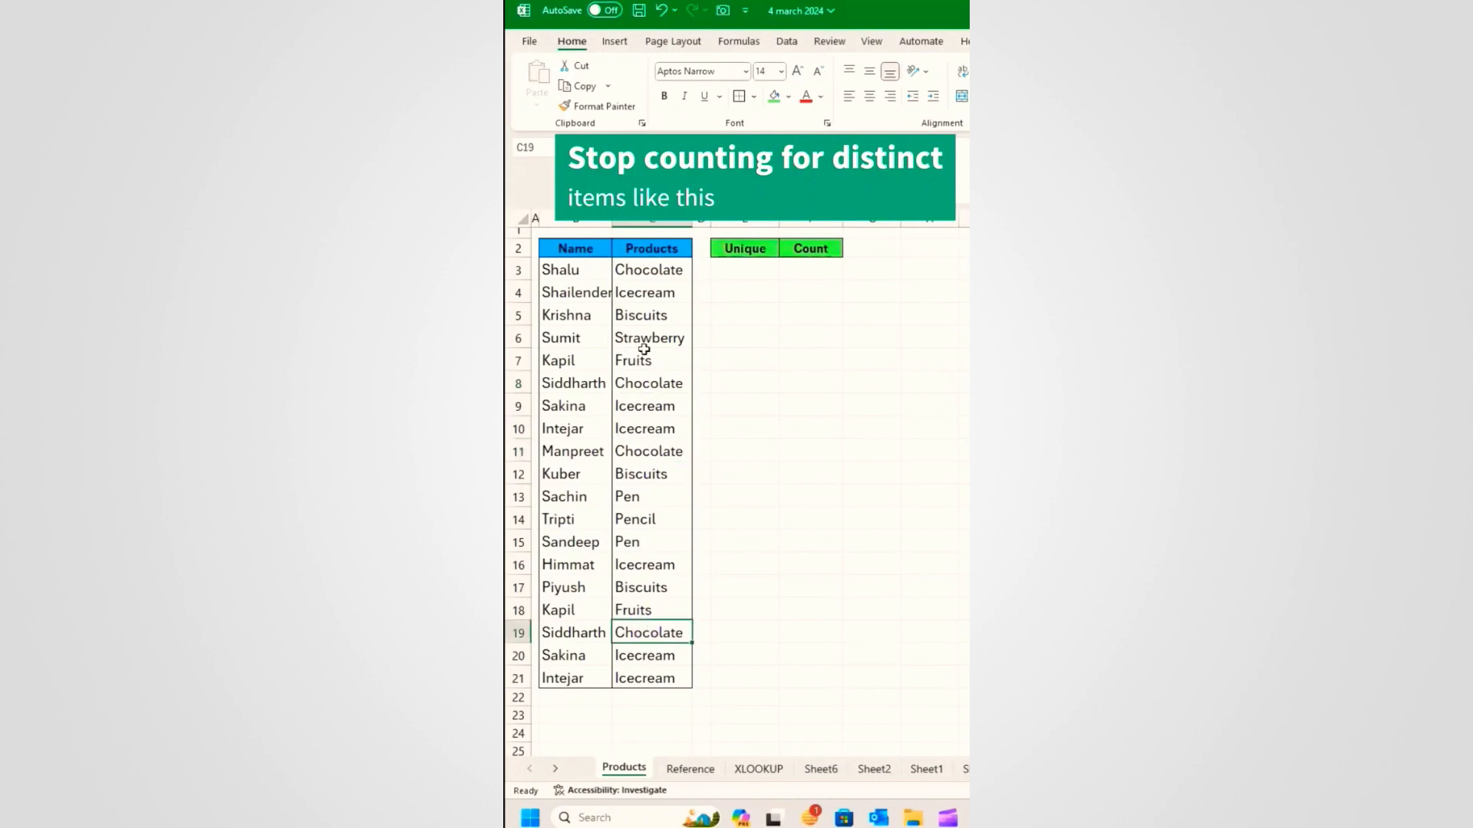
pyautogui.click(649, 295)
pyautogui.click(646, 405)
pyautogui.click(647, 564)
# Step: Enter =UNIQUE(C3:C21) in E3 to list the distinct products
pyautogui.click(741, 268)
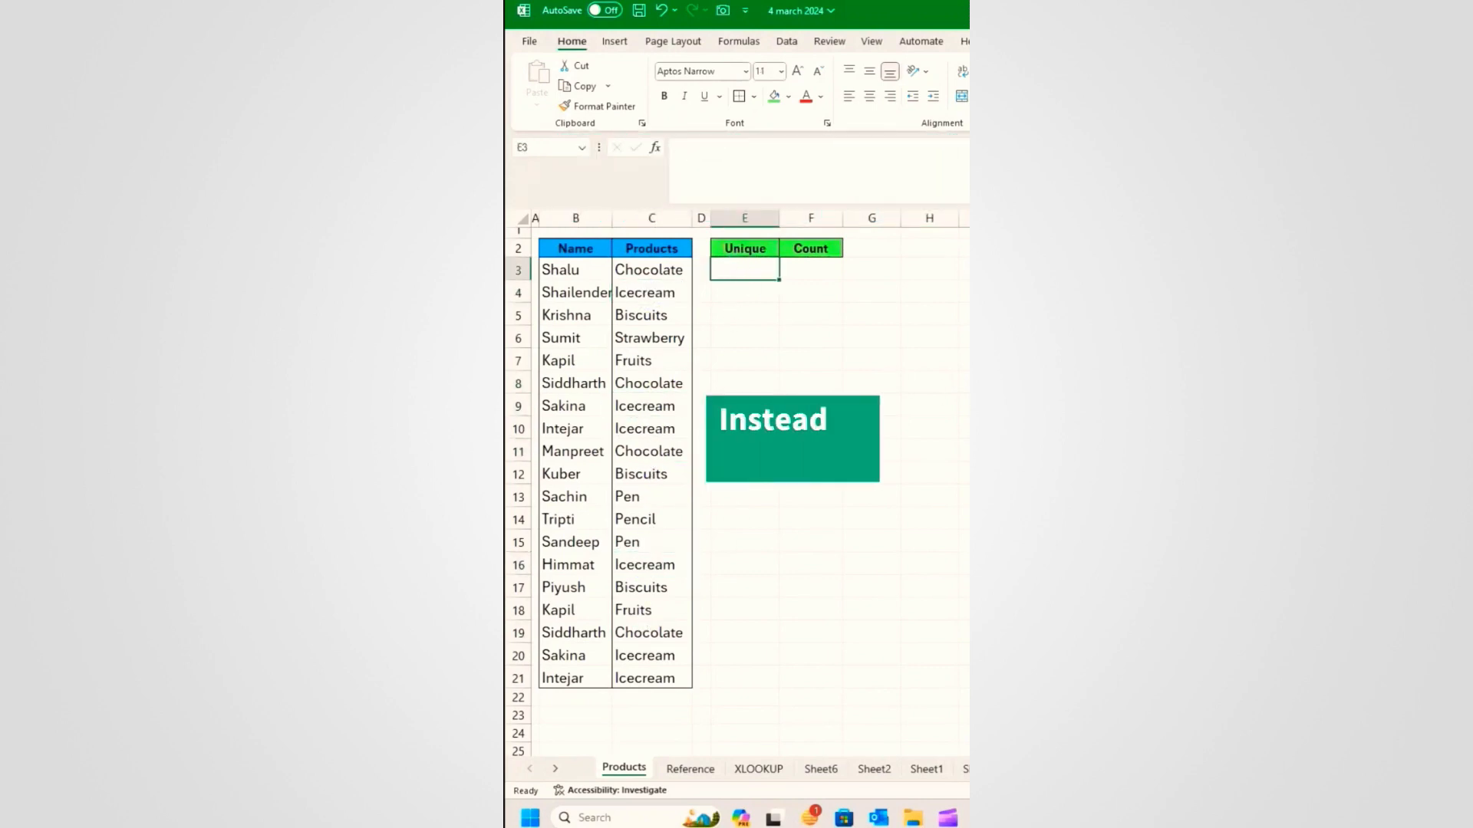
pyautogui.write('=uniqu')
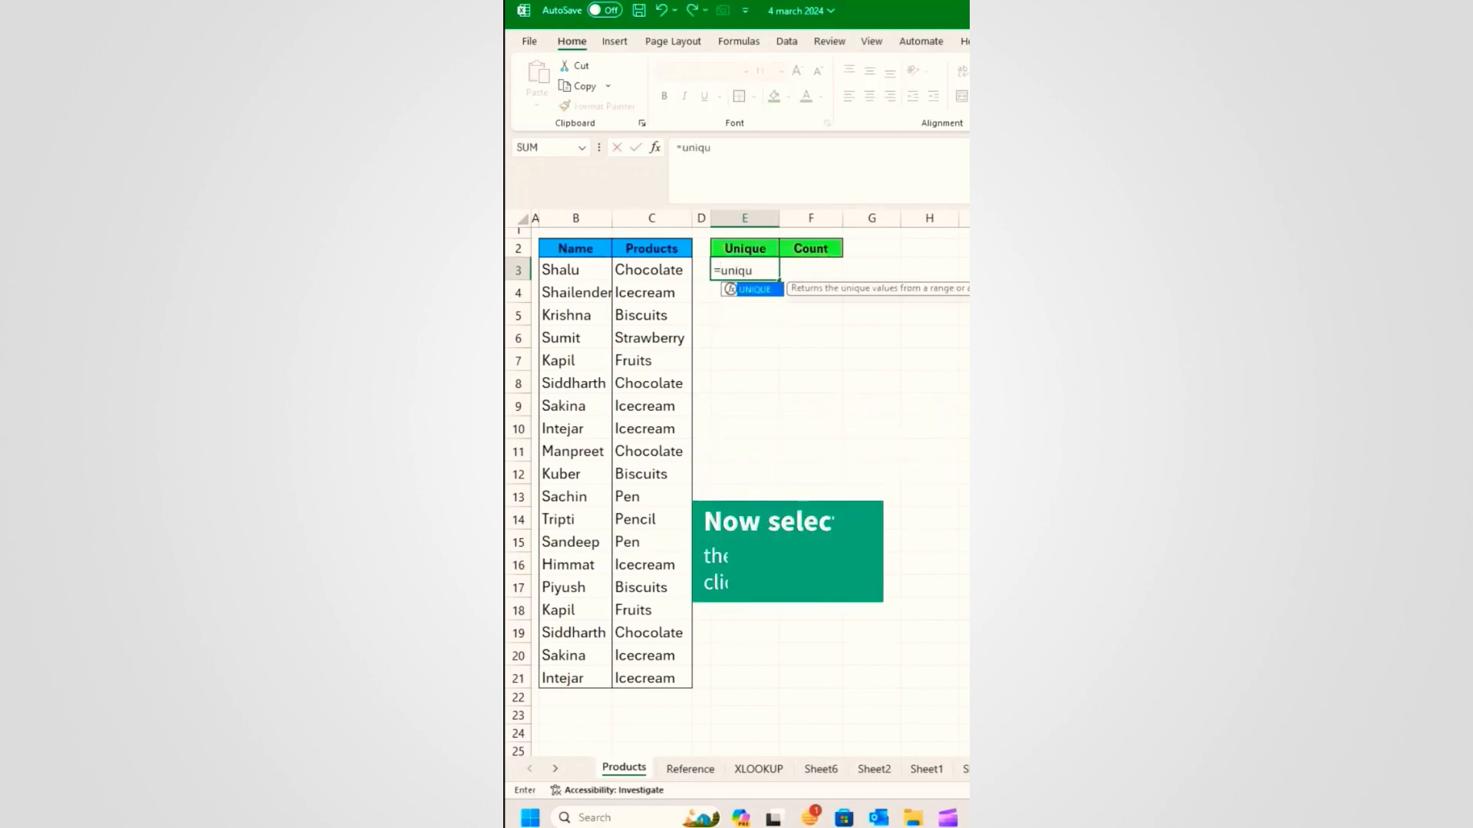
pyautogui.press('Tab')
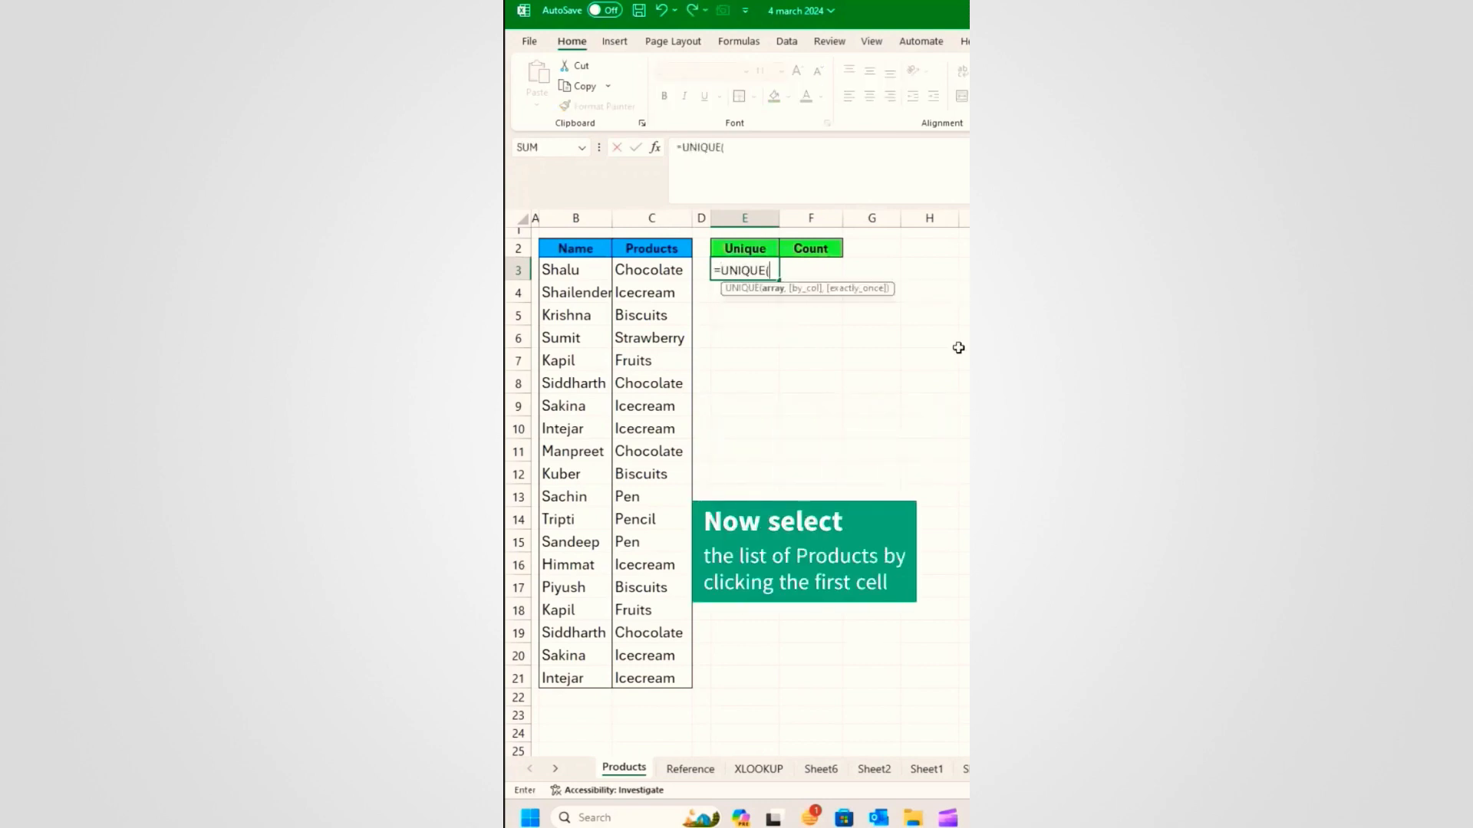
pyautogui.click(669, 272)
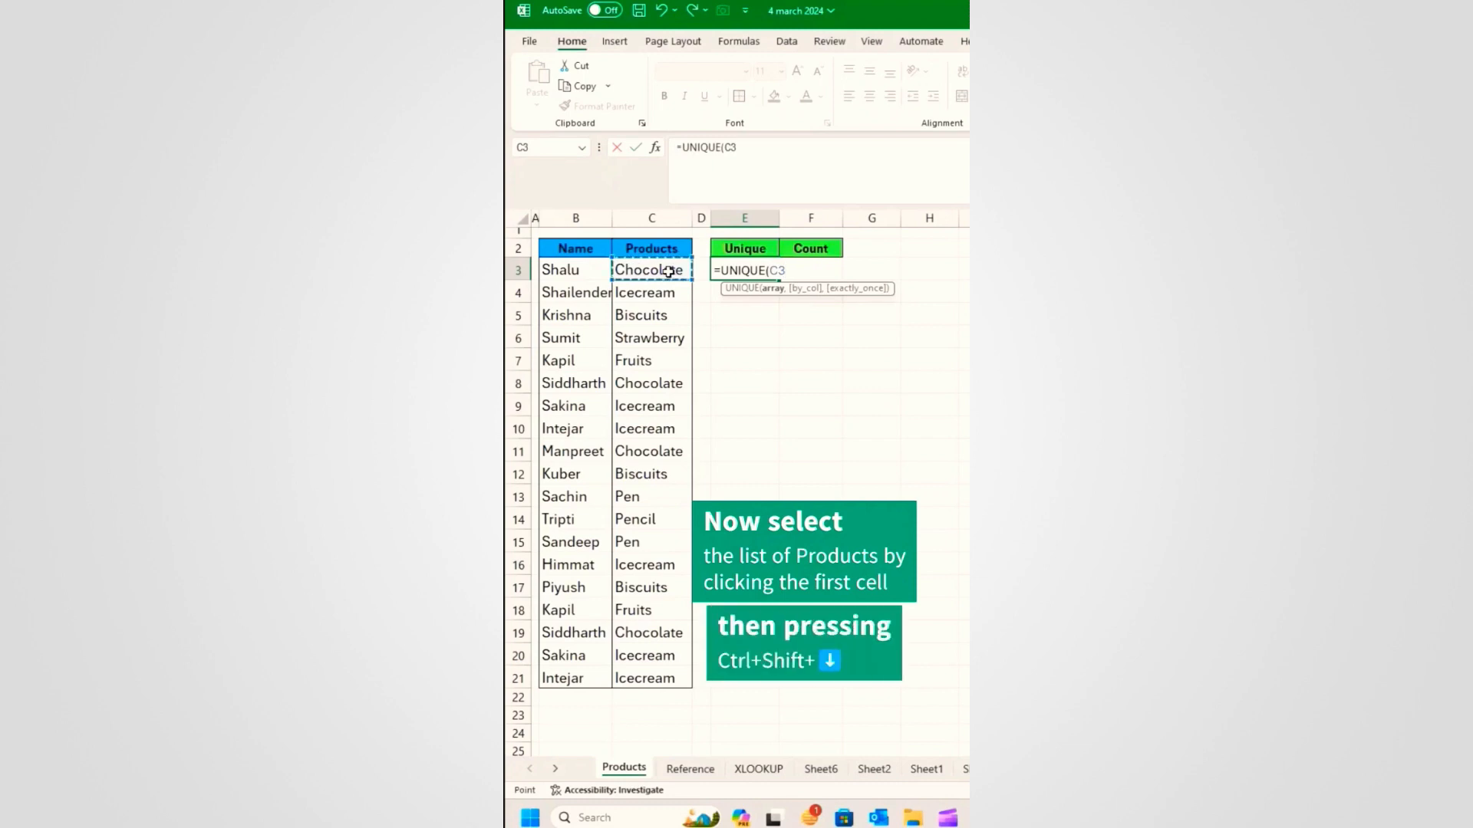
pyautogui.hotkey('ctrl', 'shift', 'Down')
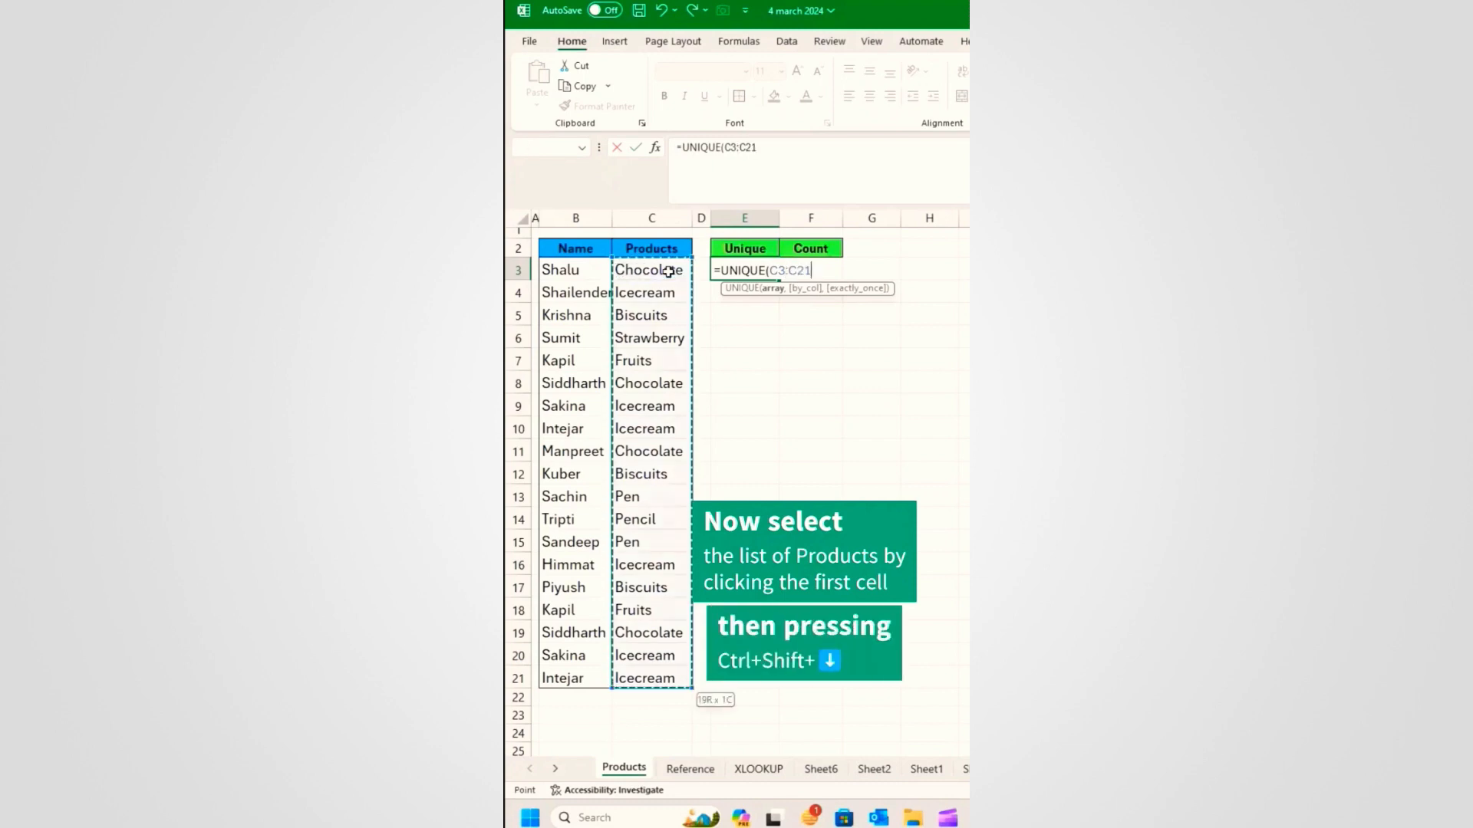
pyautogui.press('Return')
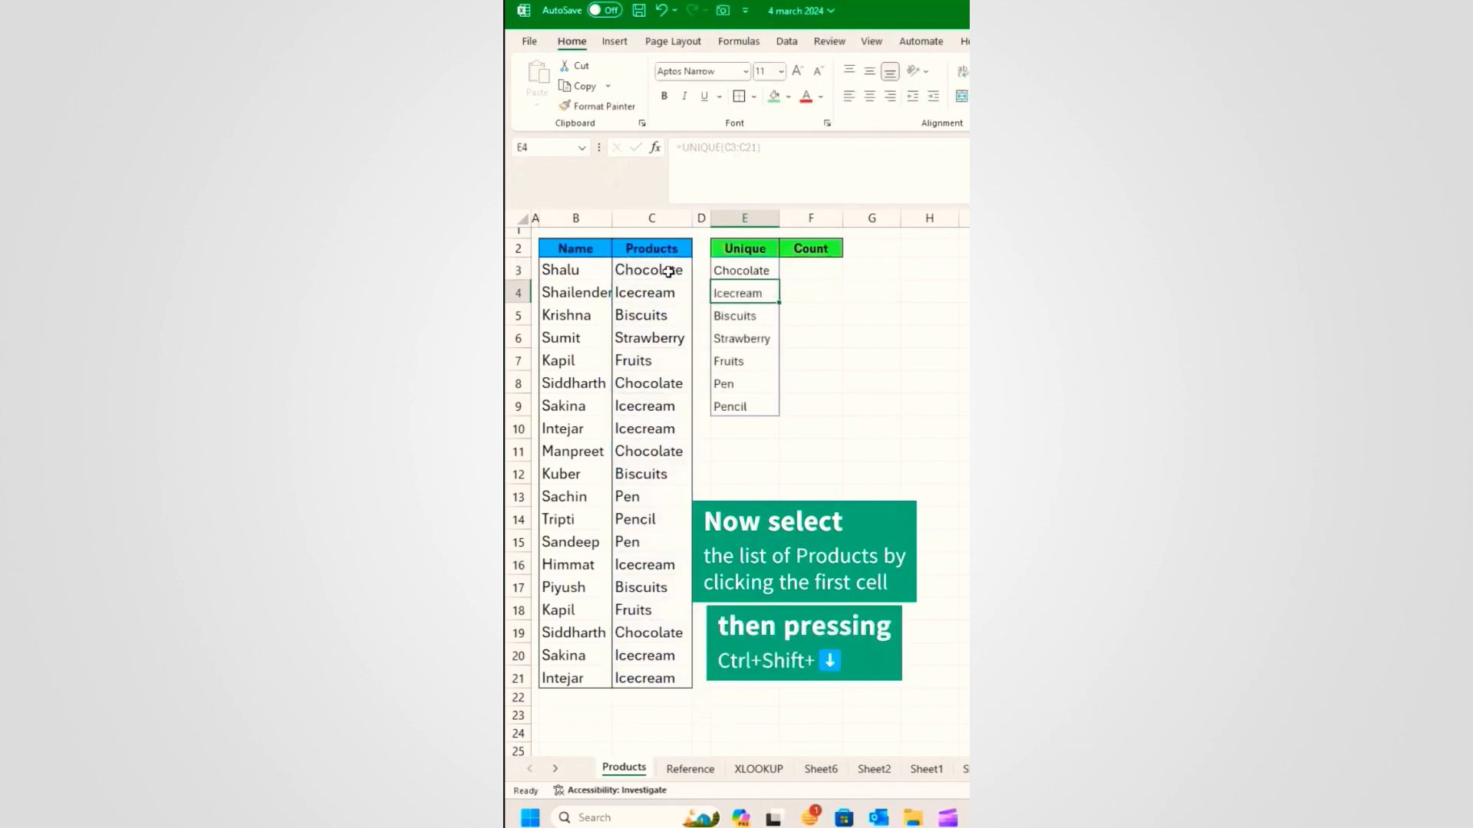
# Step: Enter =COUNTIF(C3:C21,E3#) in F3 to count each unique product
pyautogui.click(812, 271)
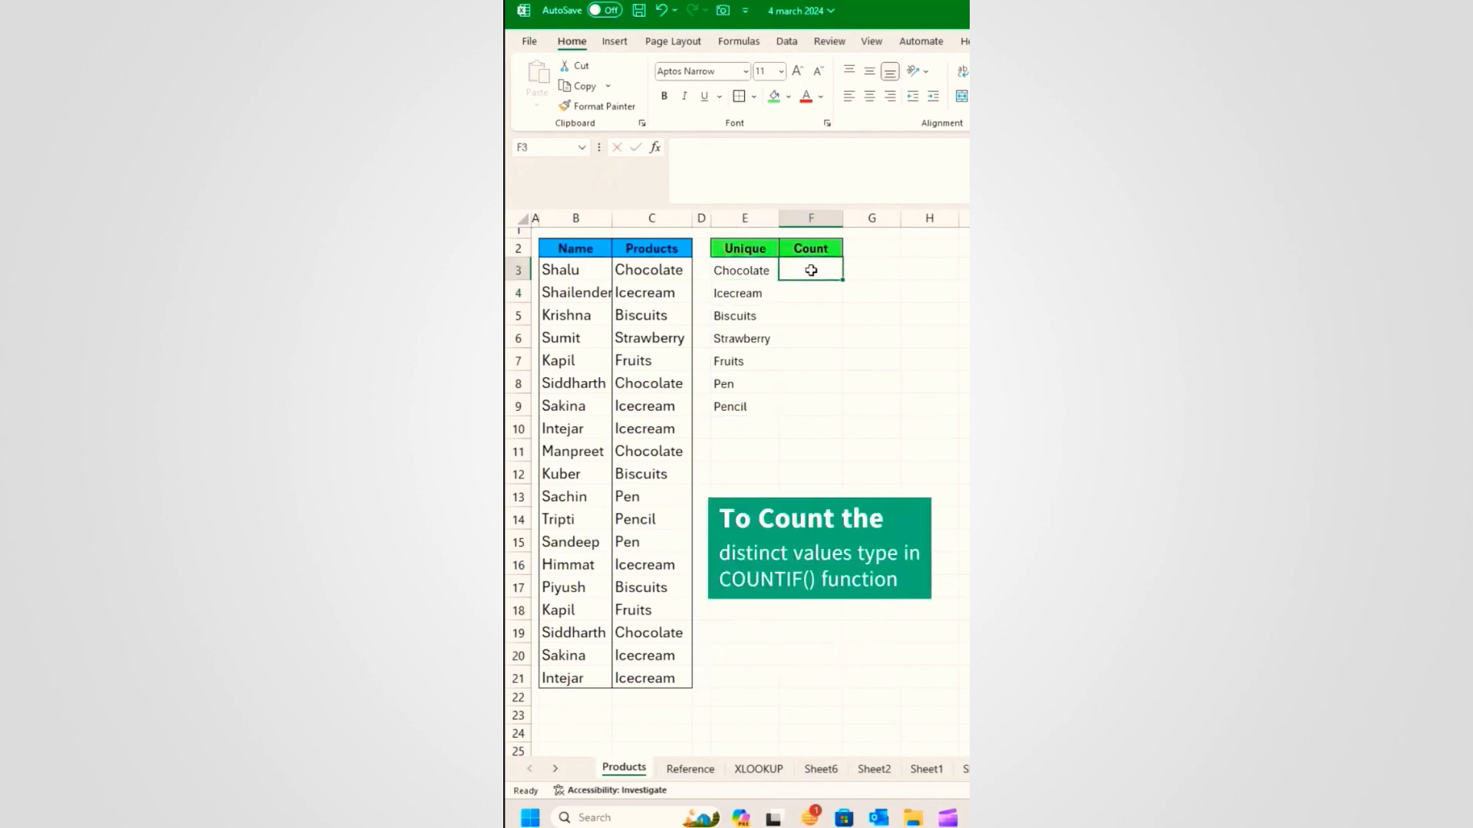
pyautogui.write('=countif')
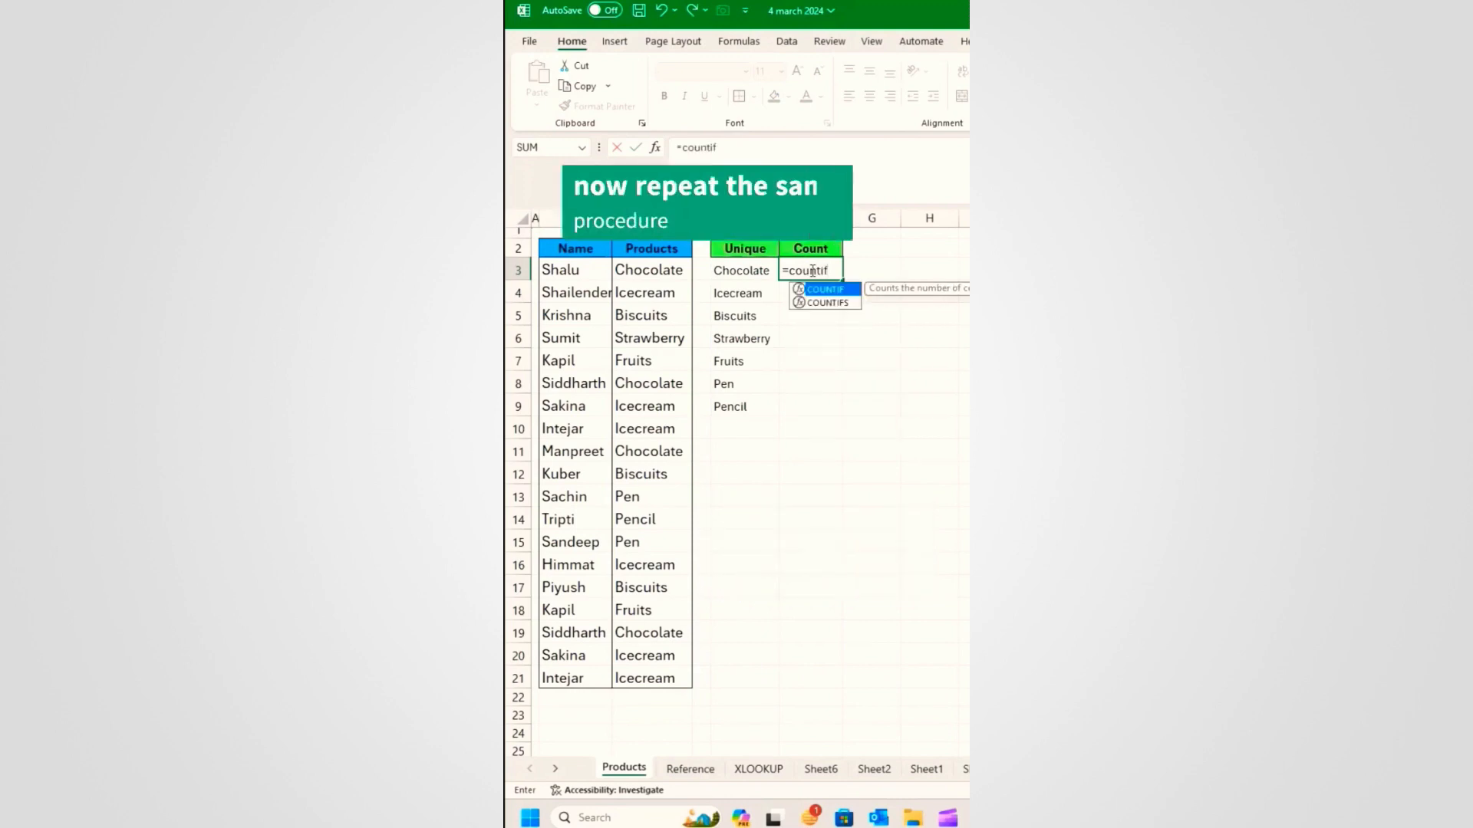
pyautogui.press('Tab')
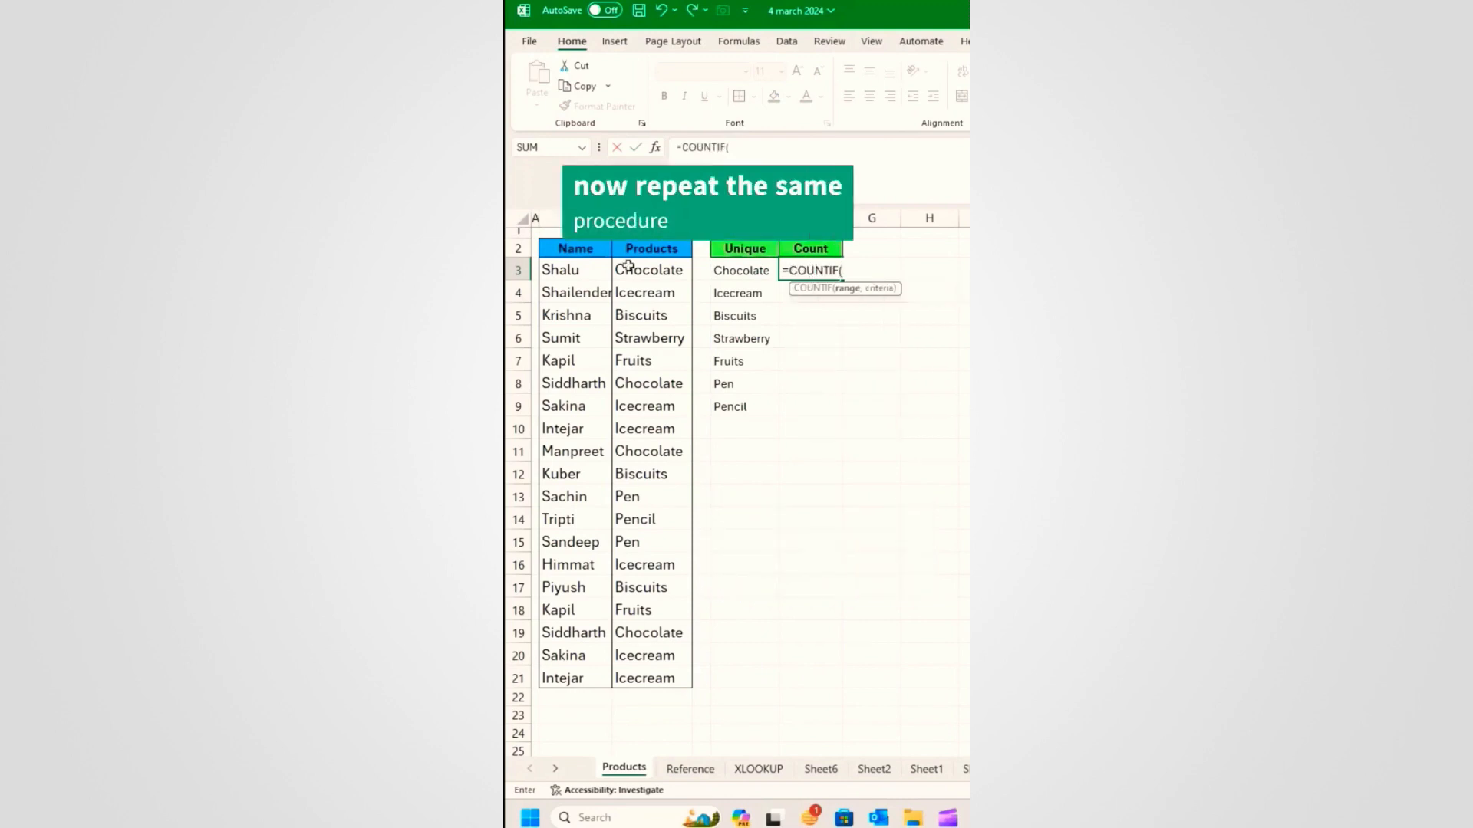
pyautogui.click(678, 270)
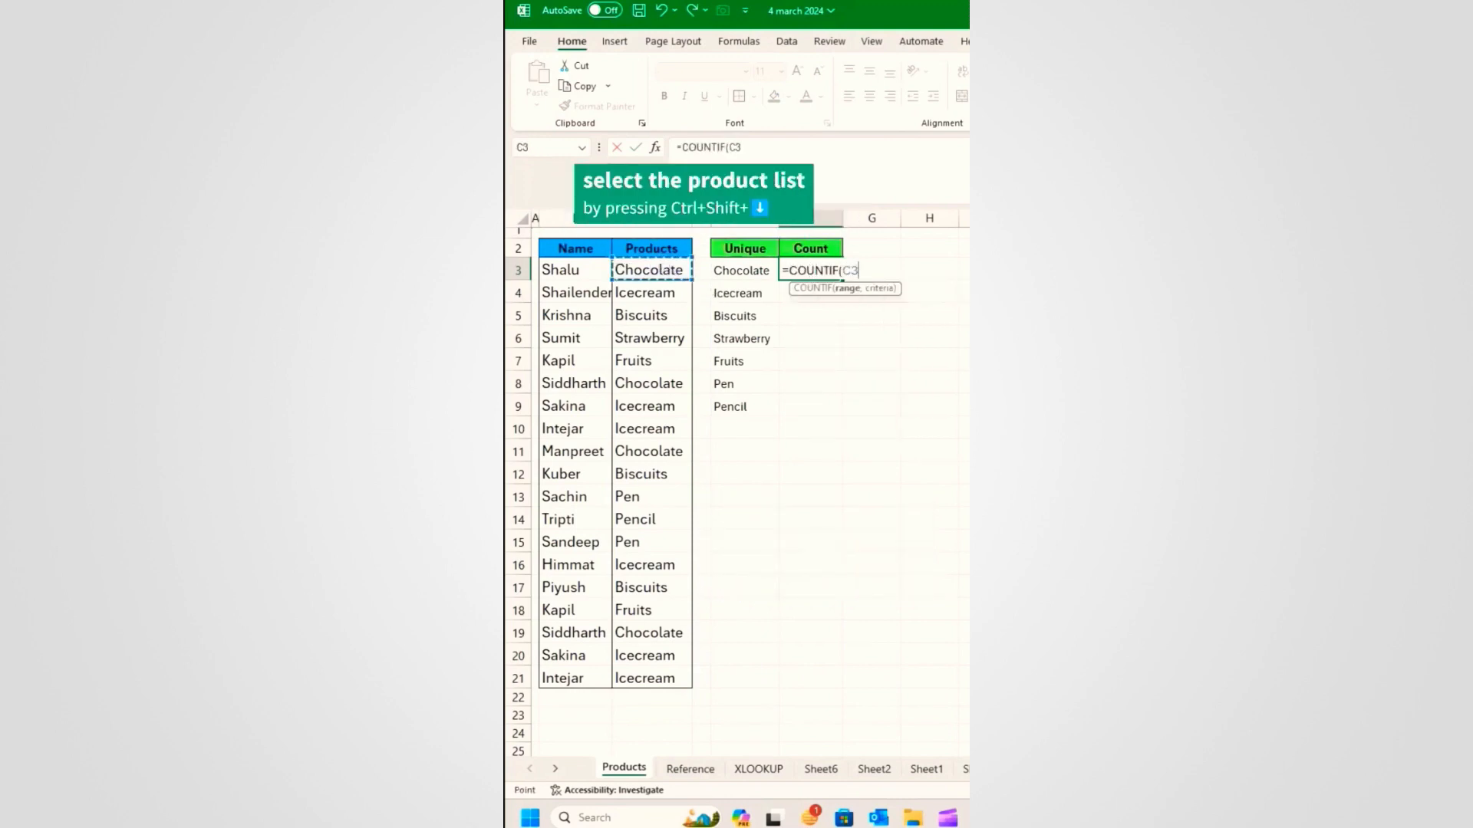
pyautogui.hotkey('ctrl', 'shift', 'Down')
pyautogui.write(',')
pyautogui.click(740, 271)
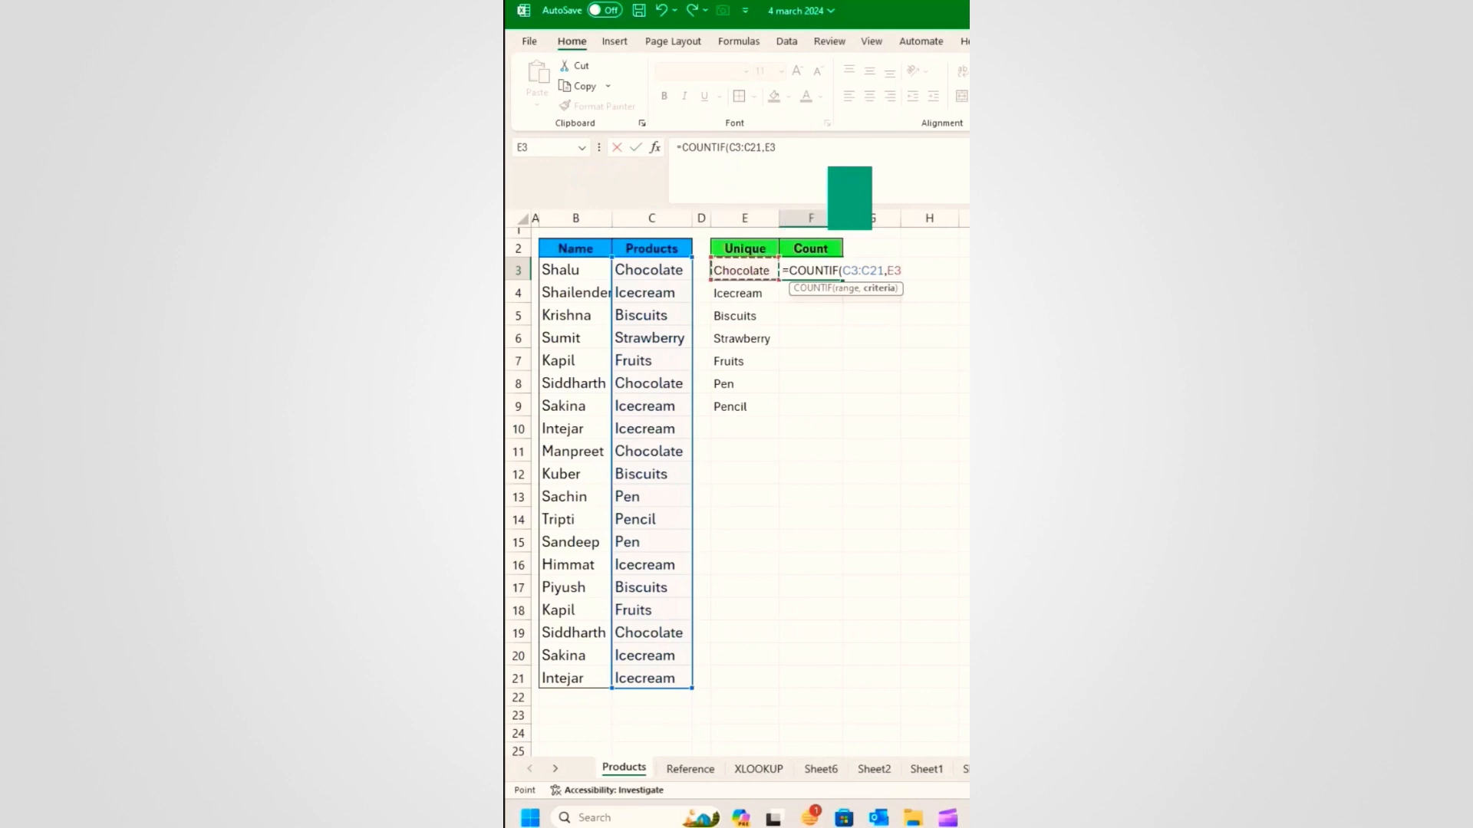
pyautogui.write('#)')
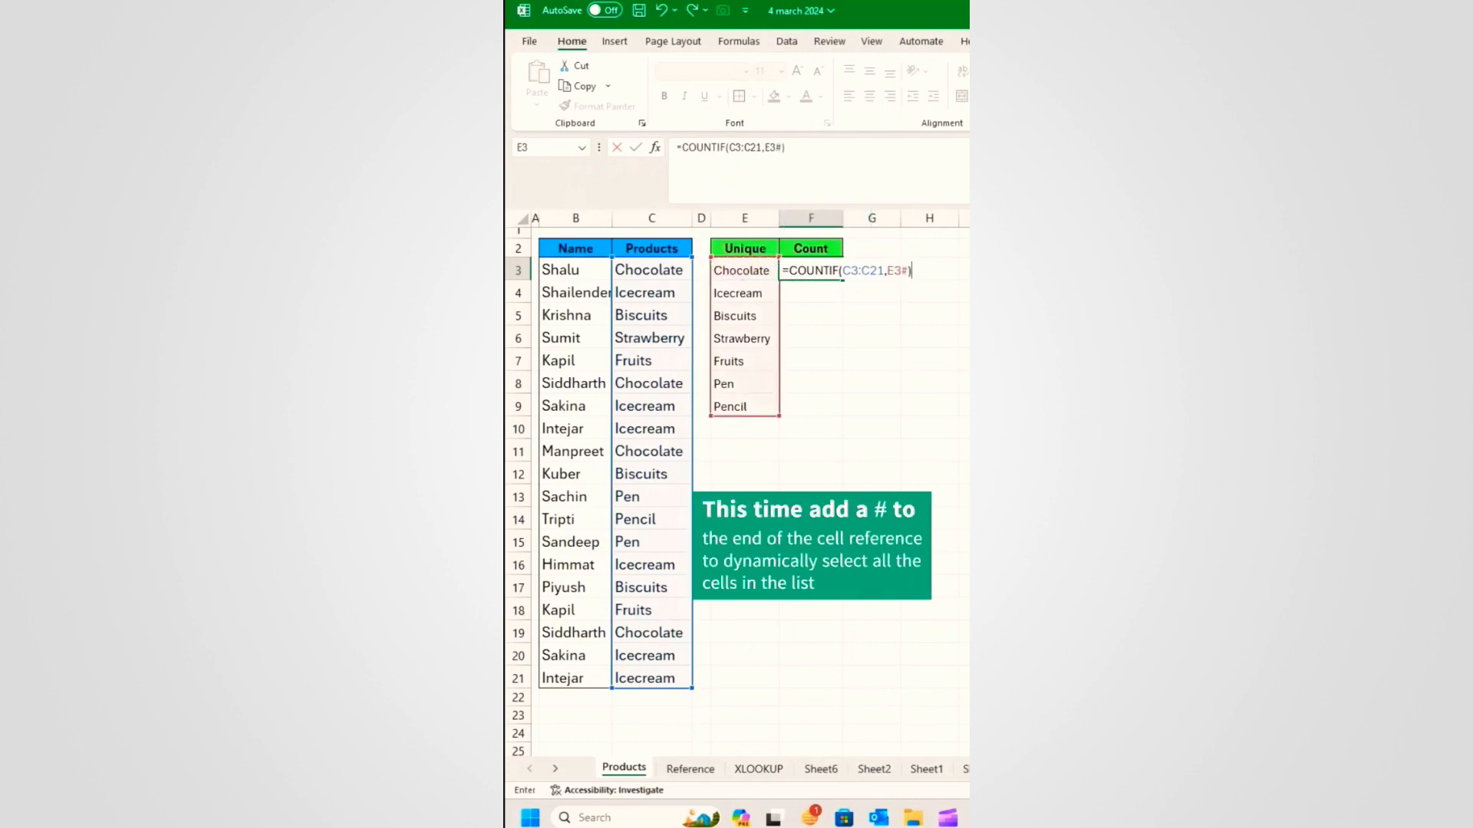
pyautogui.press('Return')
# Step: Add a Total label in E10 and =SUM(F3#) beside it in F10
pyautogui.click(729, 428)
pyautogui.write('Tot')
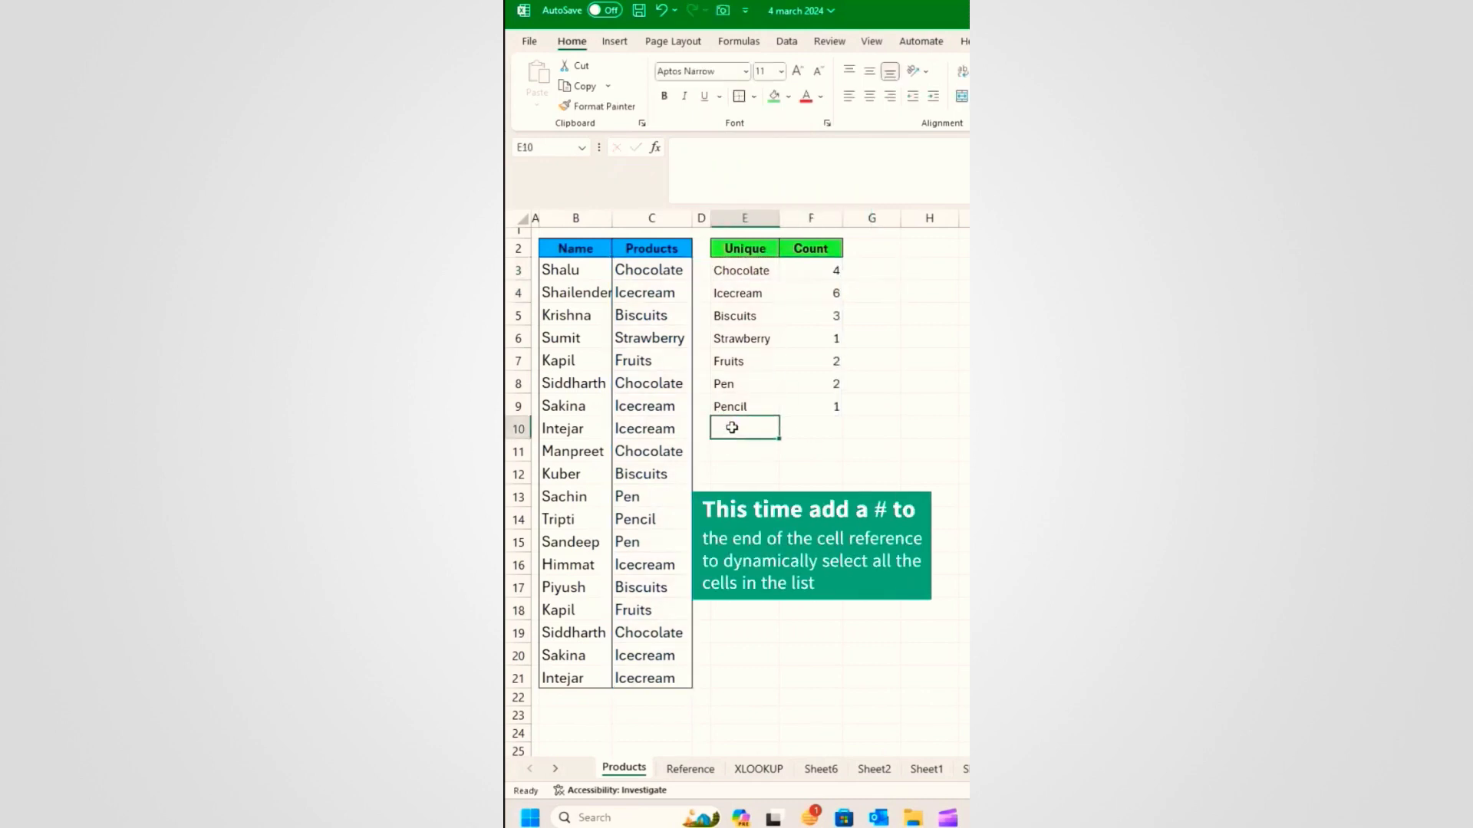
pyautogui.write('al')
pyautogui.press('Tab')
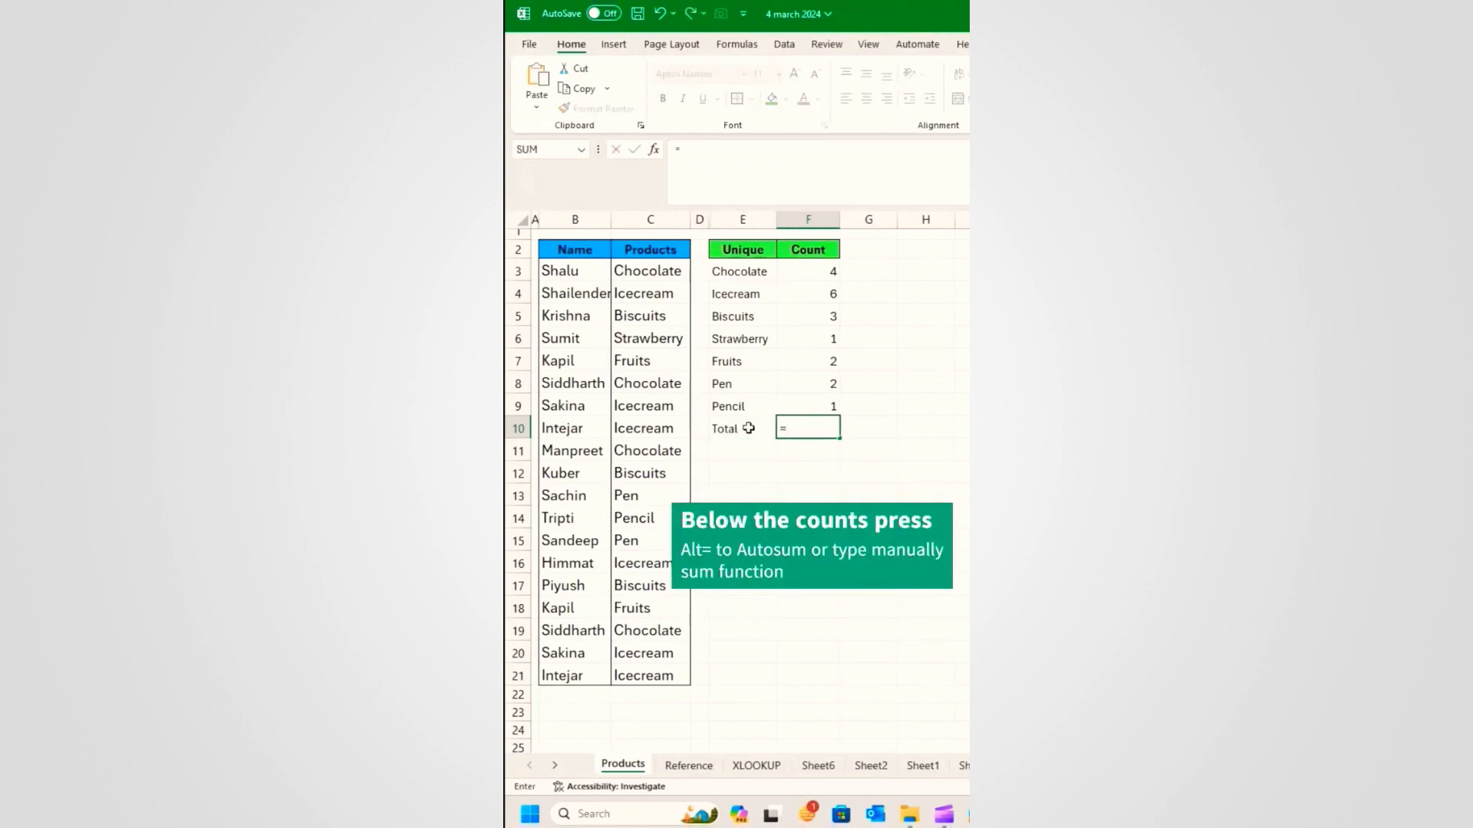
pyautogui.write('sum')
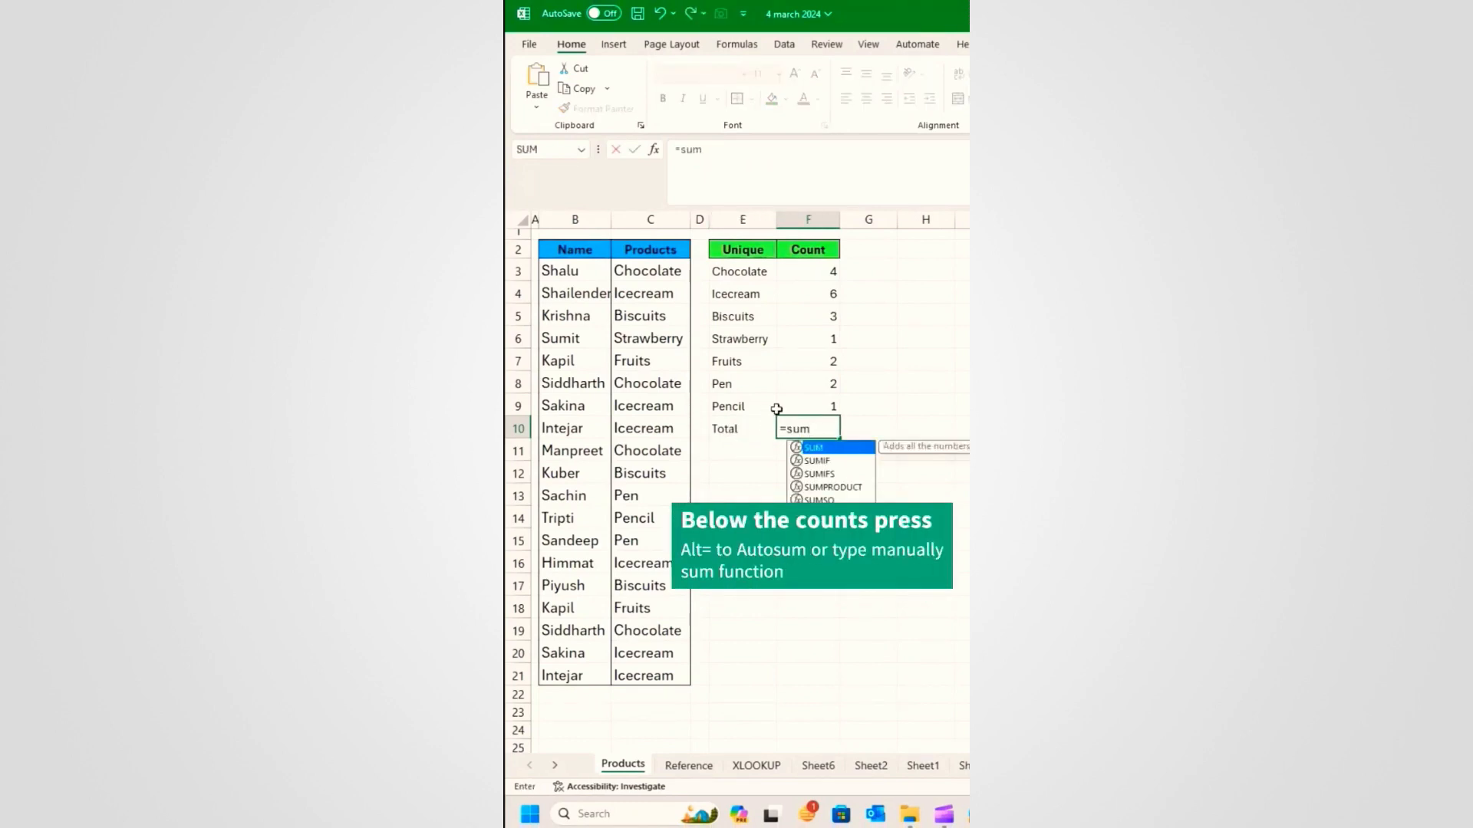
pyautogui.press('Tab')
pyautogui.click(828, 270)
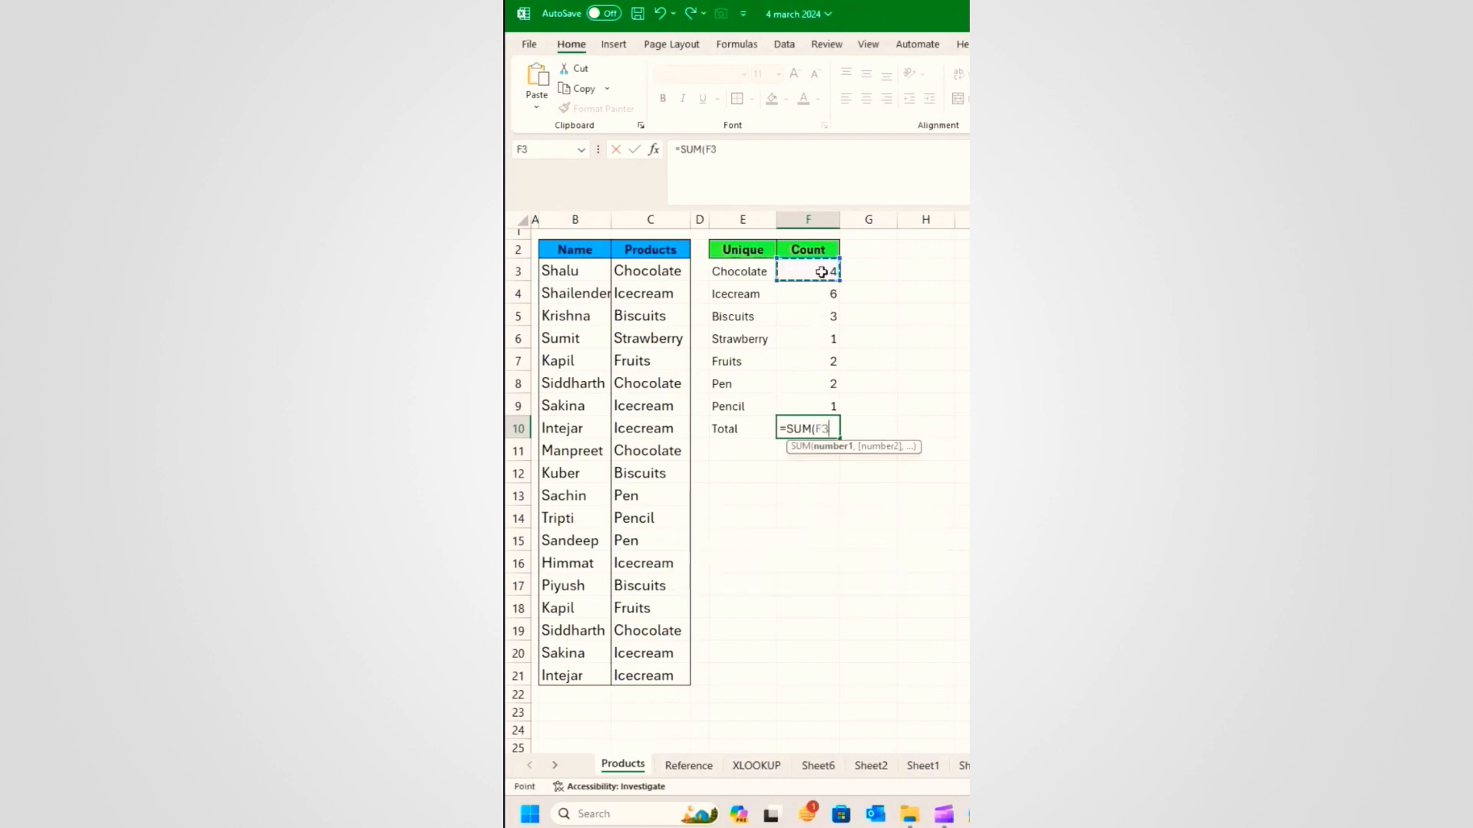
pyautogui.write('#')
pyautogui.press('Return')
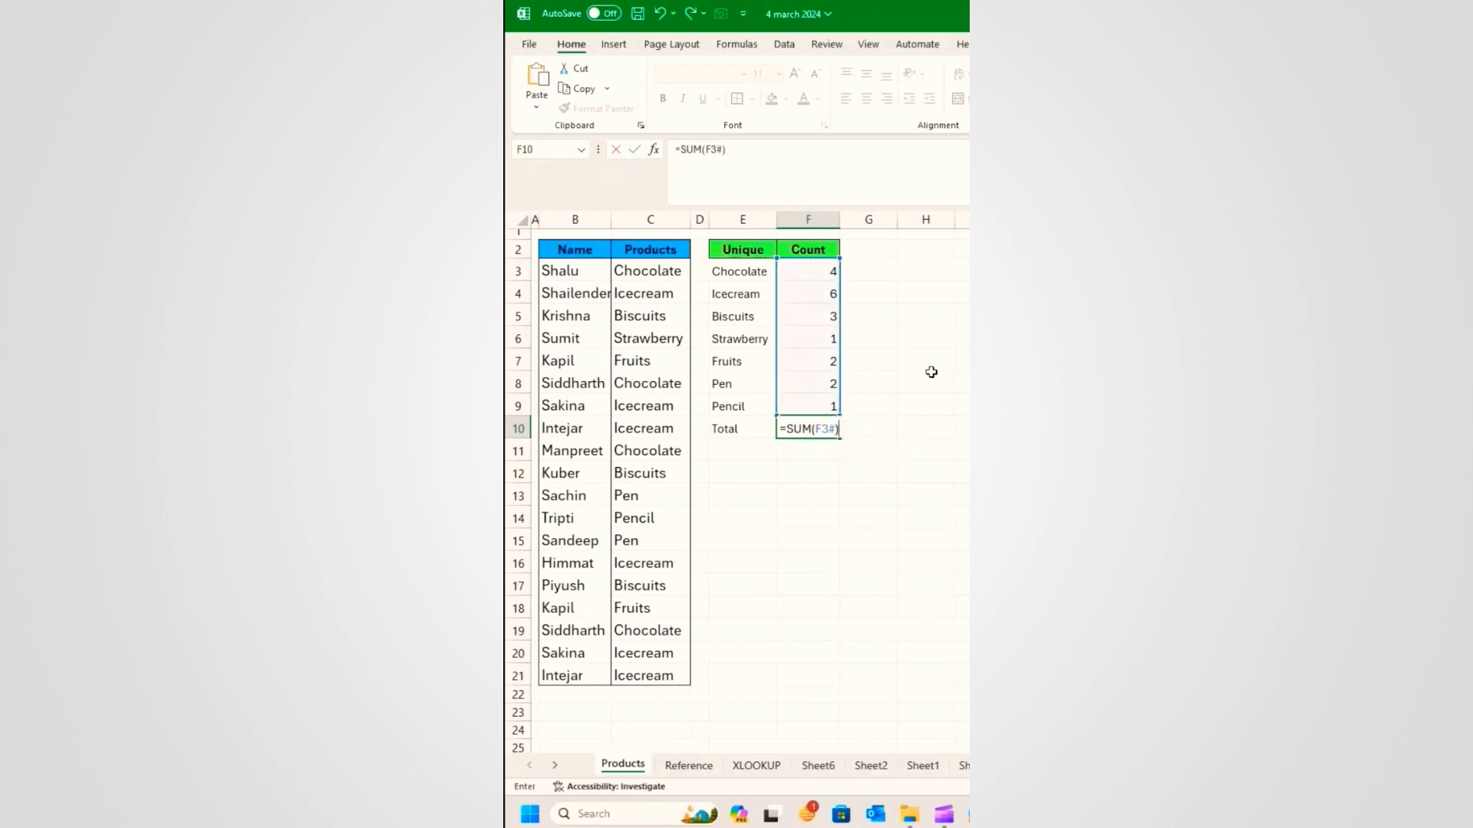
pyautogui.click(832, 427)
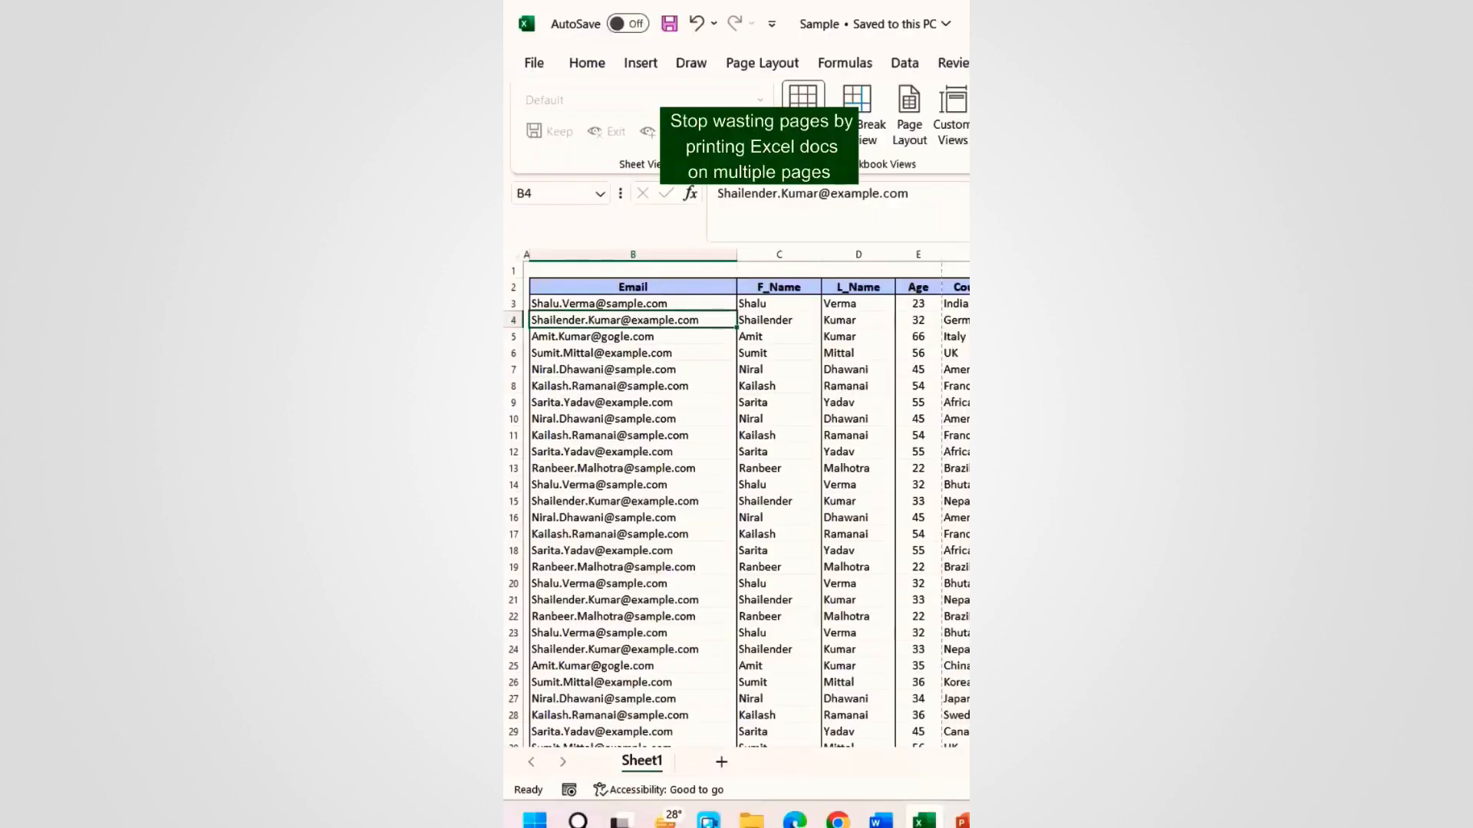
# Step: Check the Sample sheet's print preview through File > Print, scrolling through its pages
pyautogui.click(534, 65)
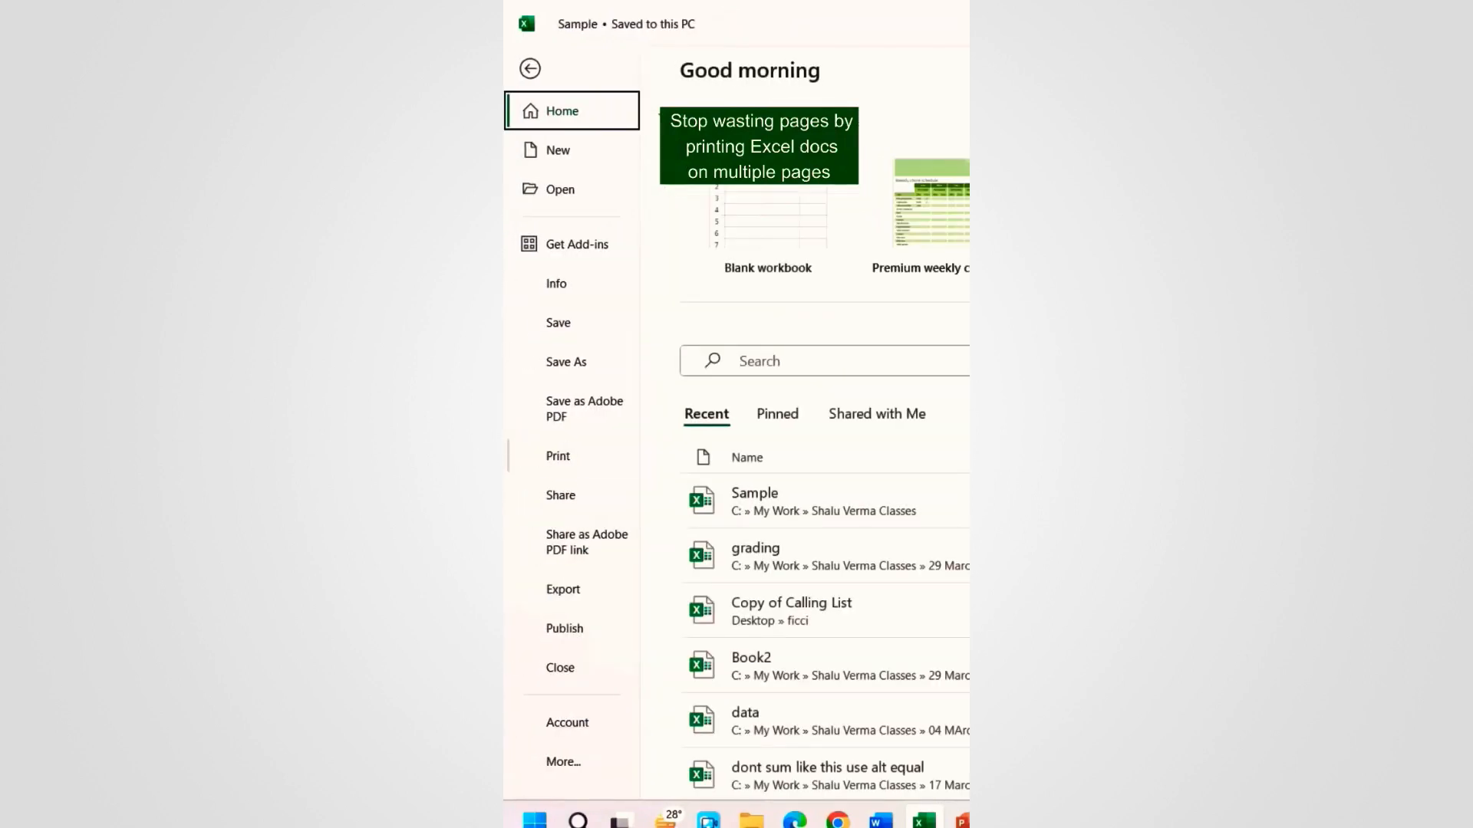
pyautogui.click(555, 457)
pyautogui.scroll(-1, 717, 441)
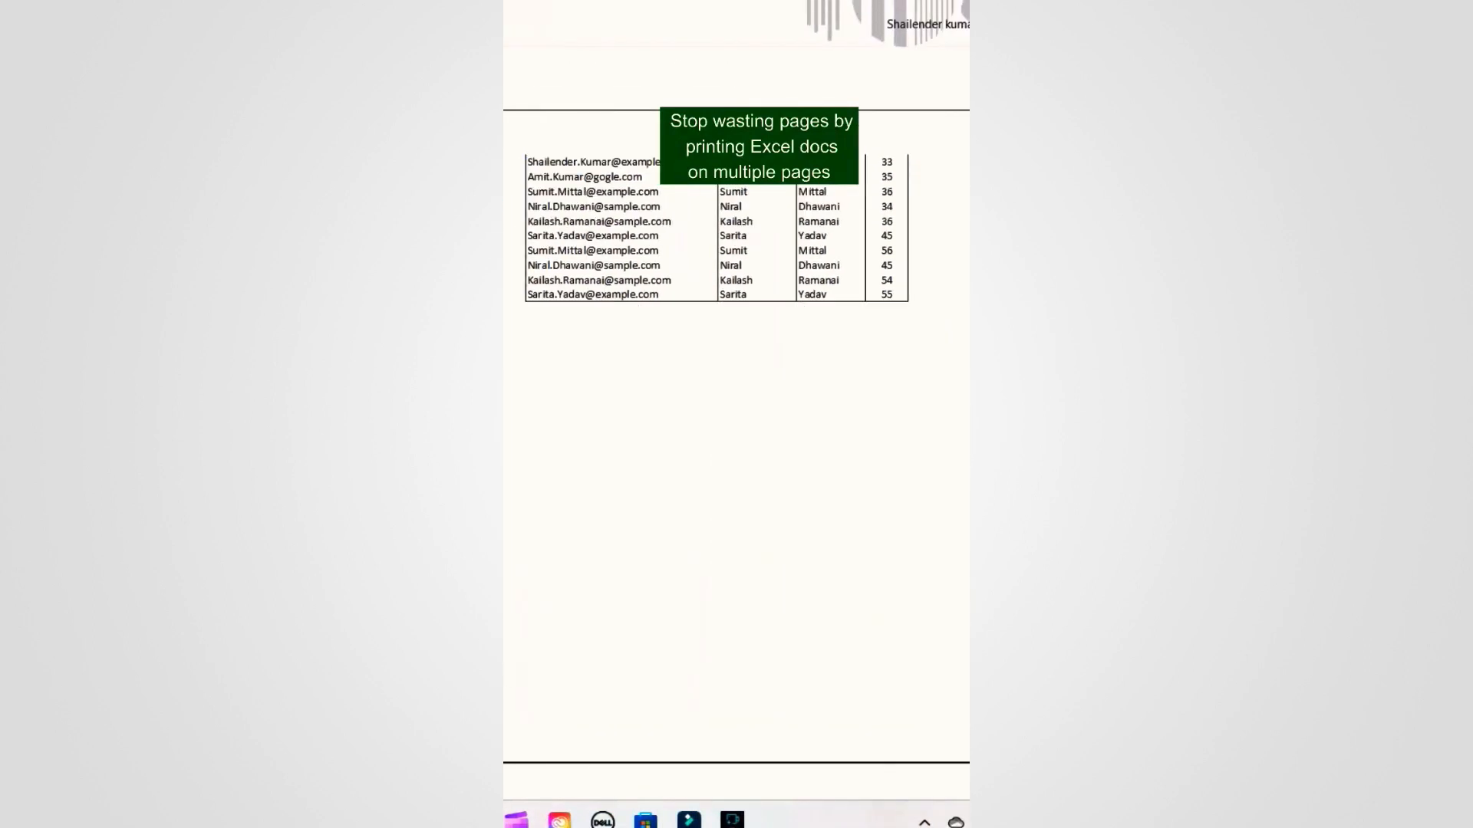
pyautogui.scroll(-2, 717, 441)
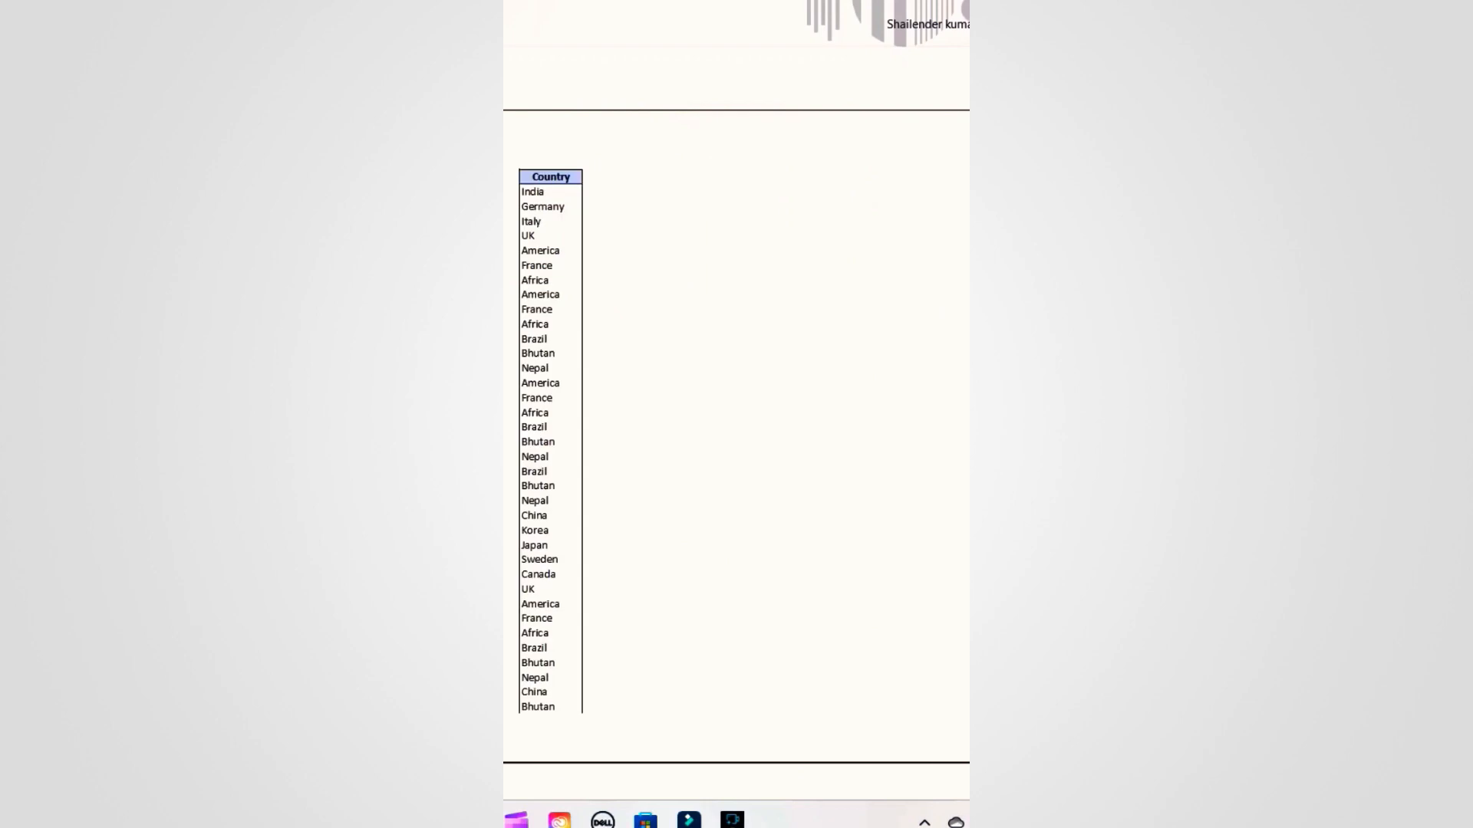
pyautogui.press('Escape')
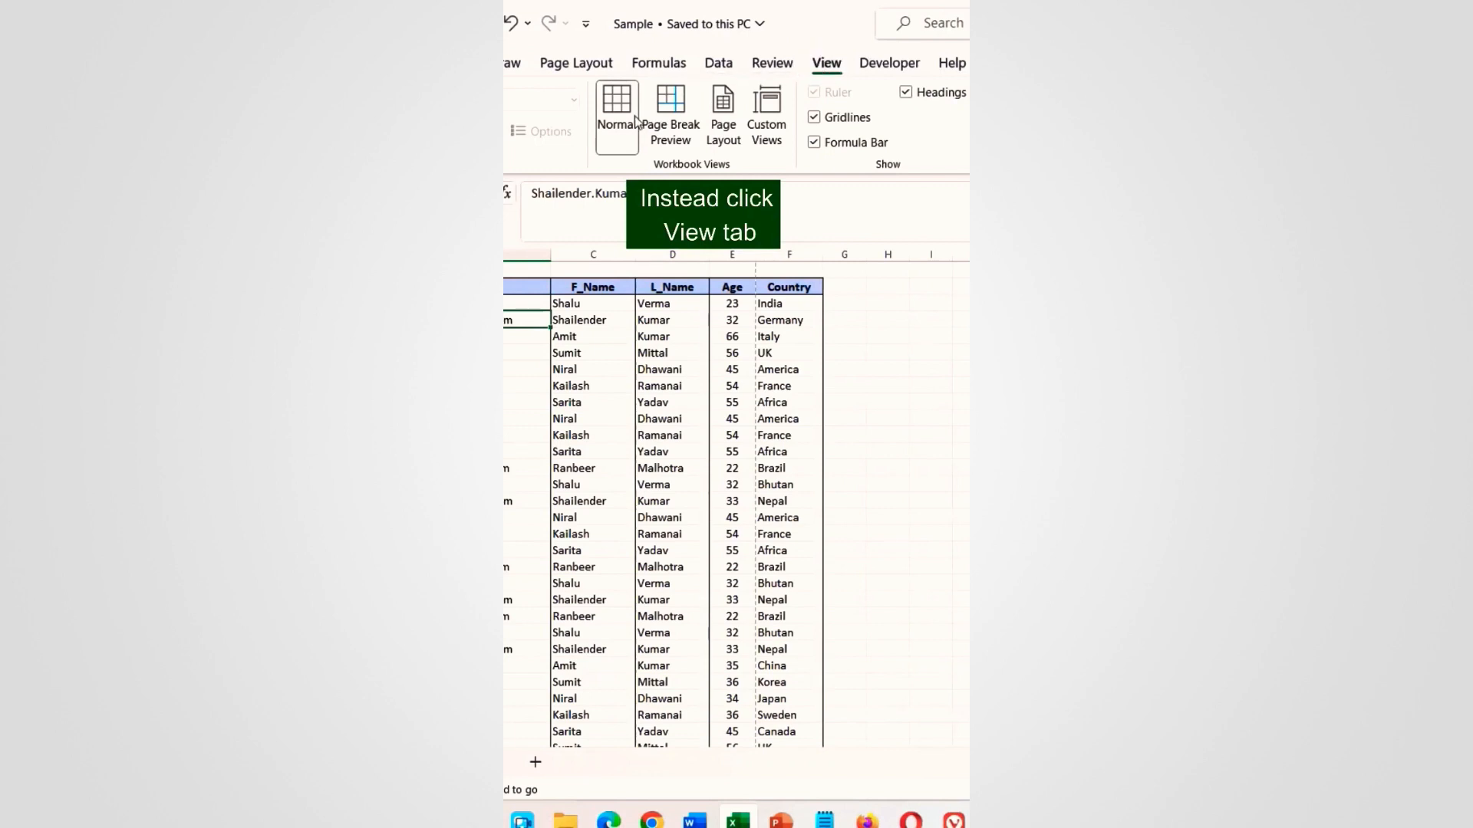
# Step: In Page Break Preview, drag the page breaks to the table's right edge and below its last row
pyautogui.click(667, 135)
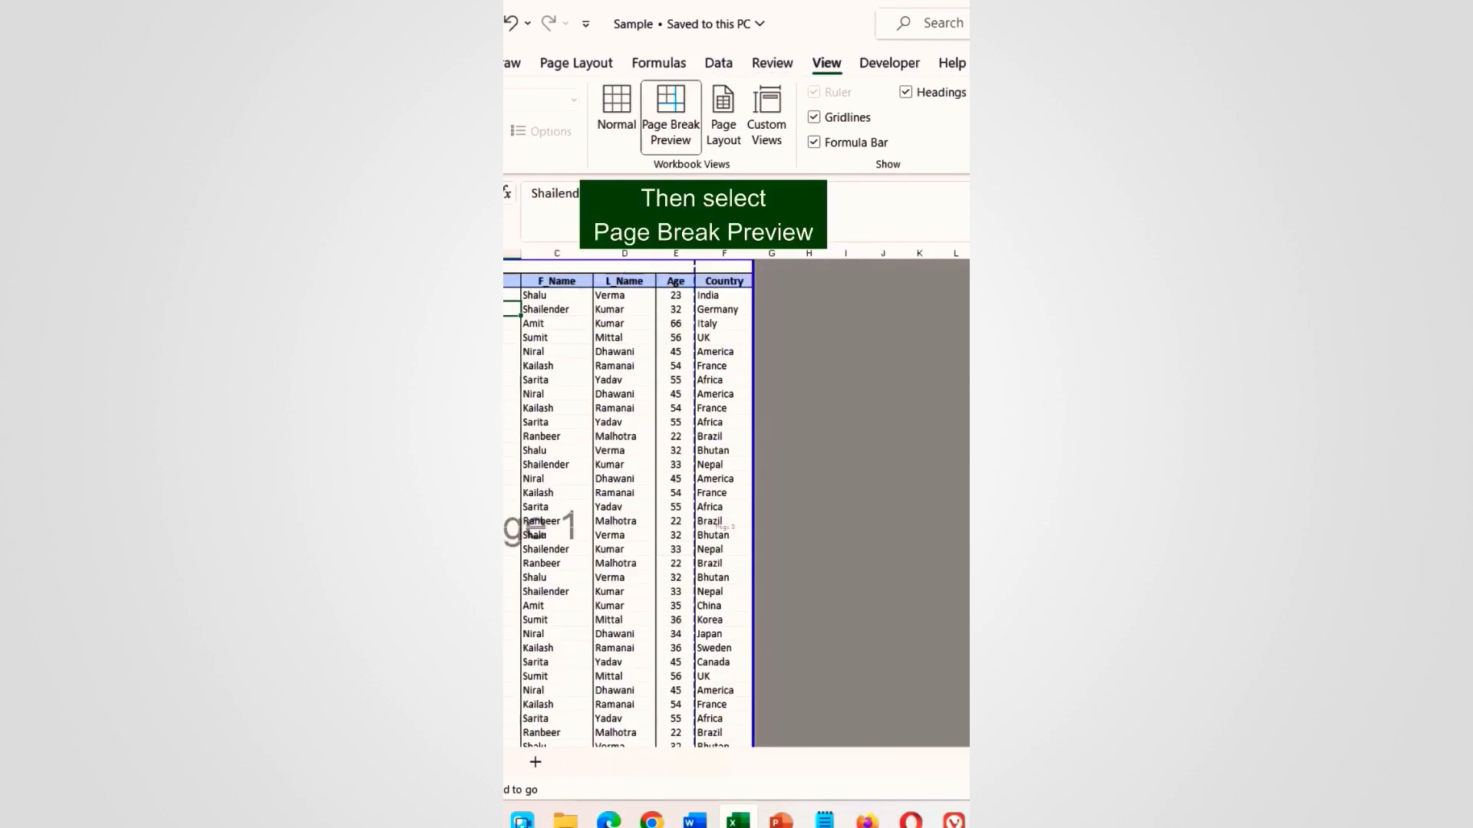
pyautogui.scroll(-2, 732, 502)
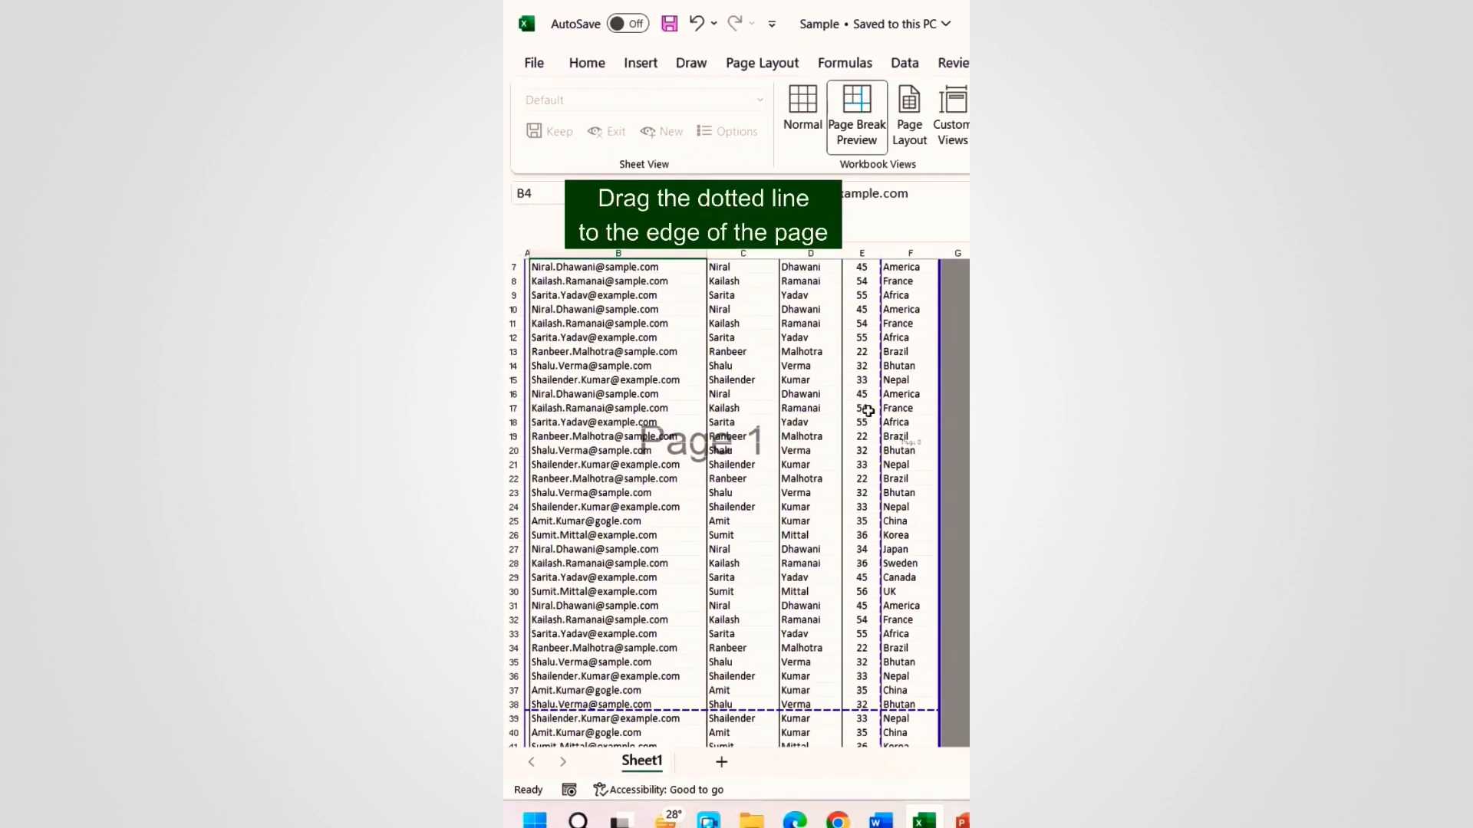
pyautogui.moveTo(884, 407); pyautogui.dragTo(947, 409)
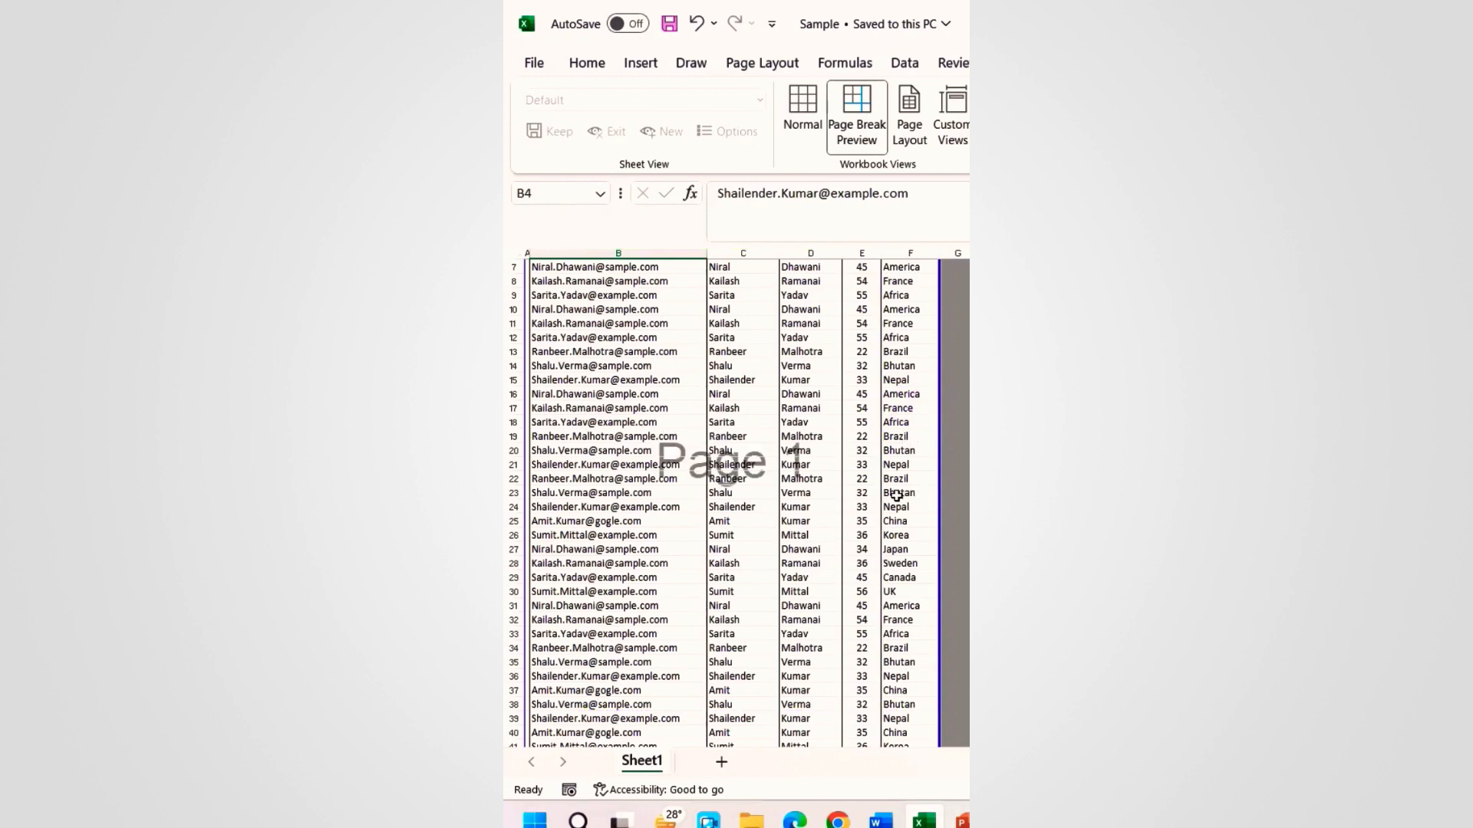
pyautogui.scroll(-4, 896, 495)
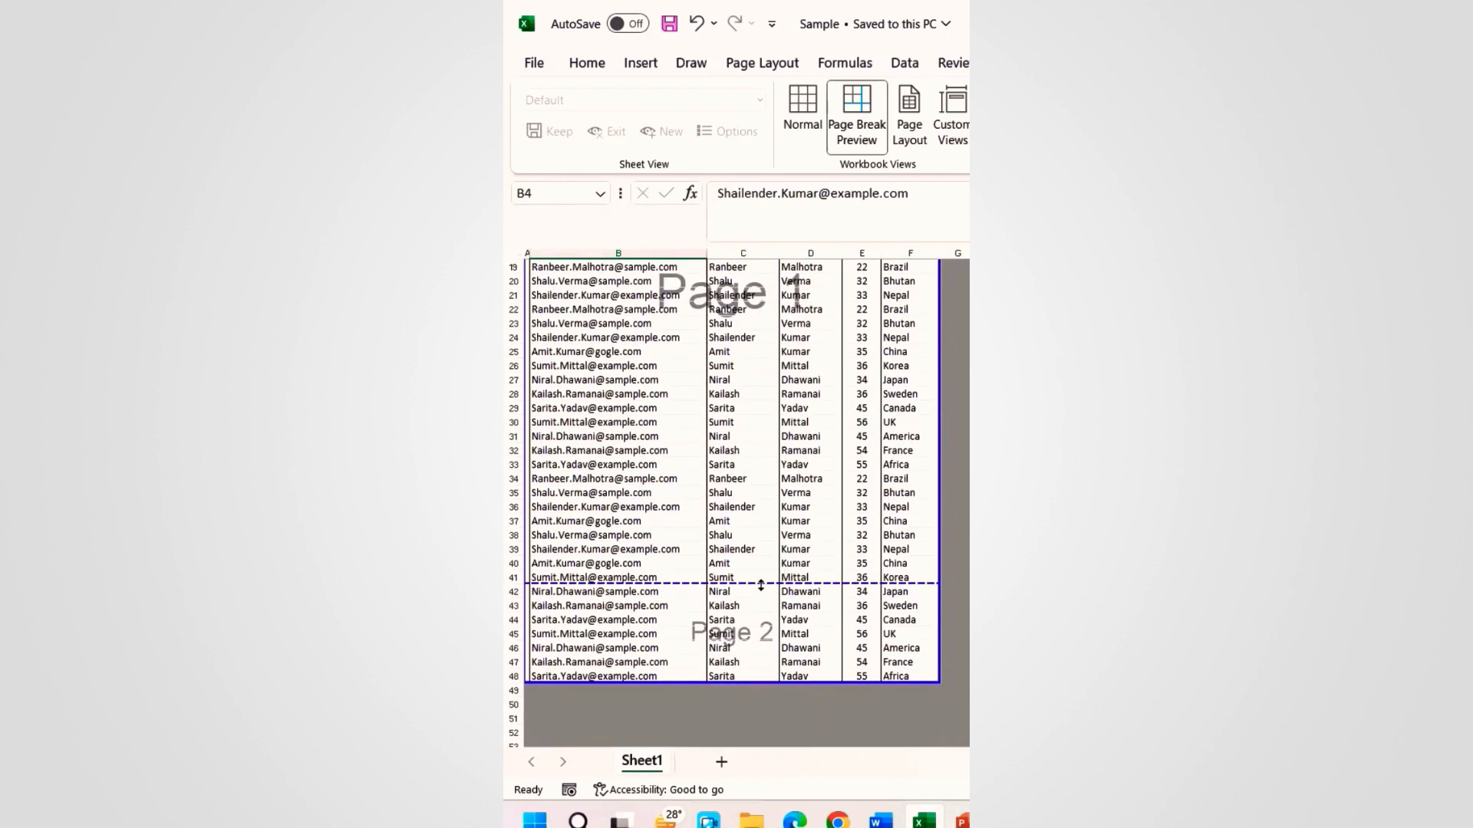
pyautogui.moveTo(760, 584); pyautogui.dragTo(747, 681)
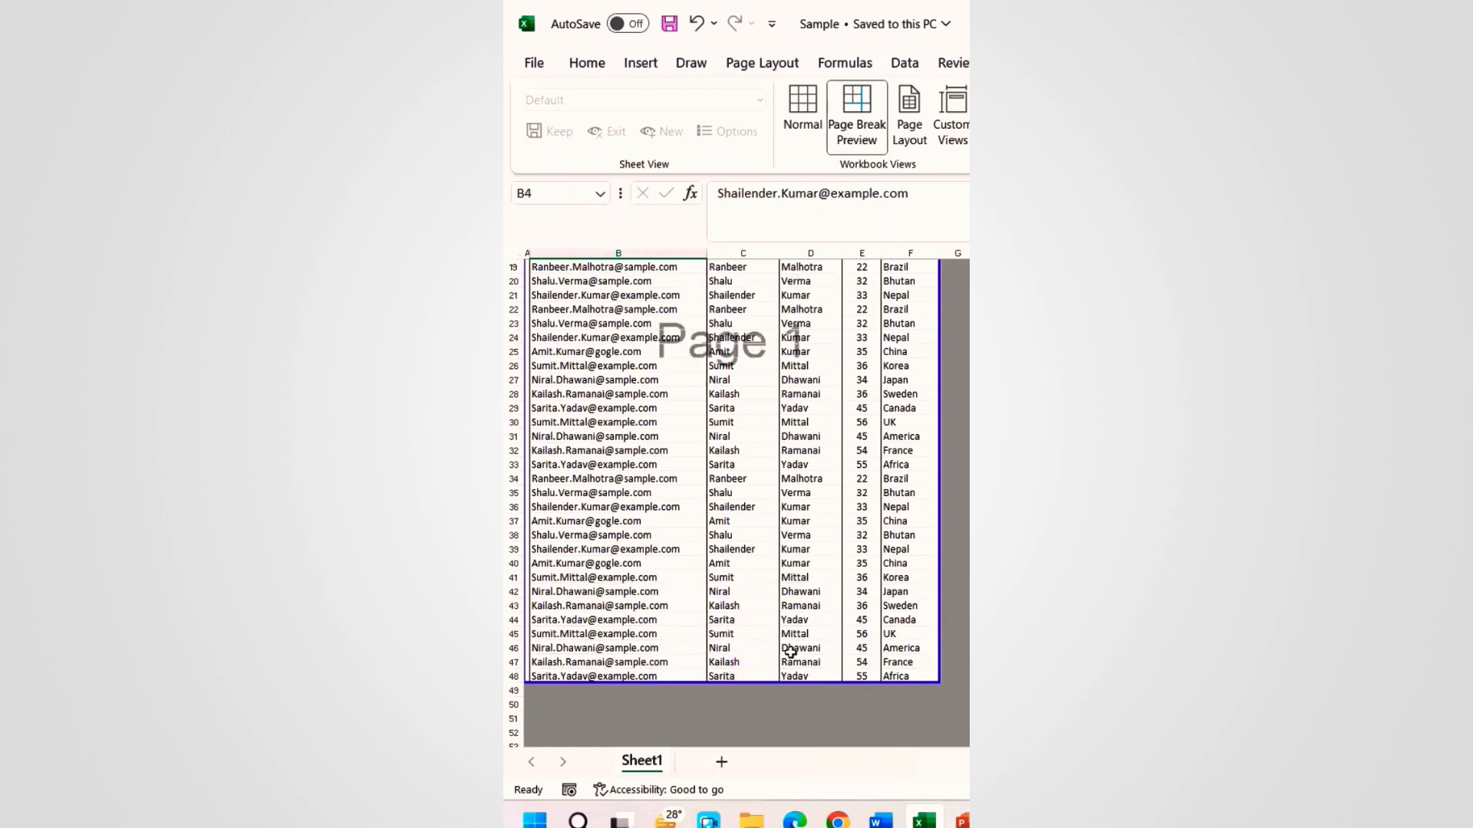
# Step: Return to Normal view and recheck the print preview with Ctrl+P
pyautogui.click(809, 123)
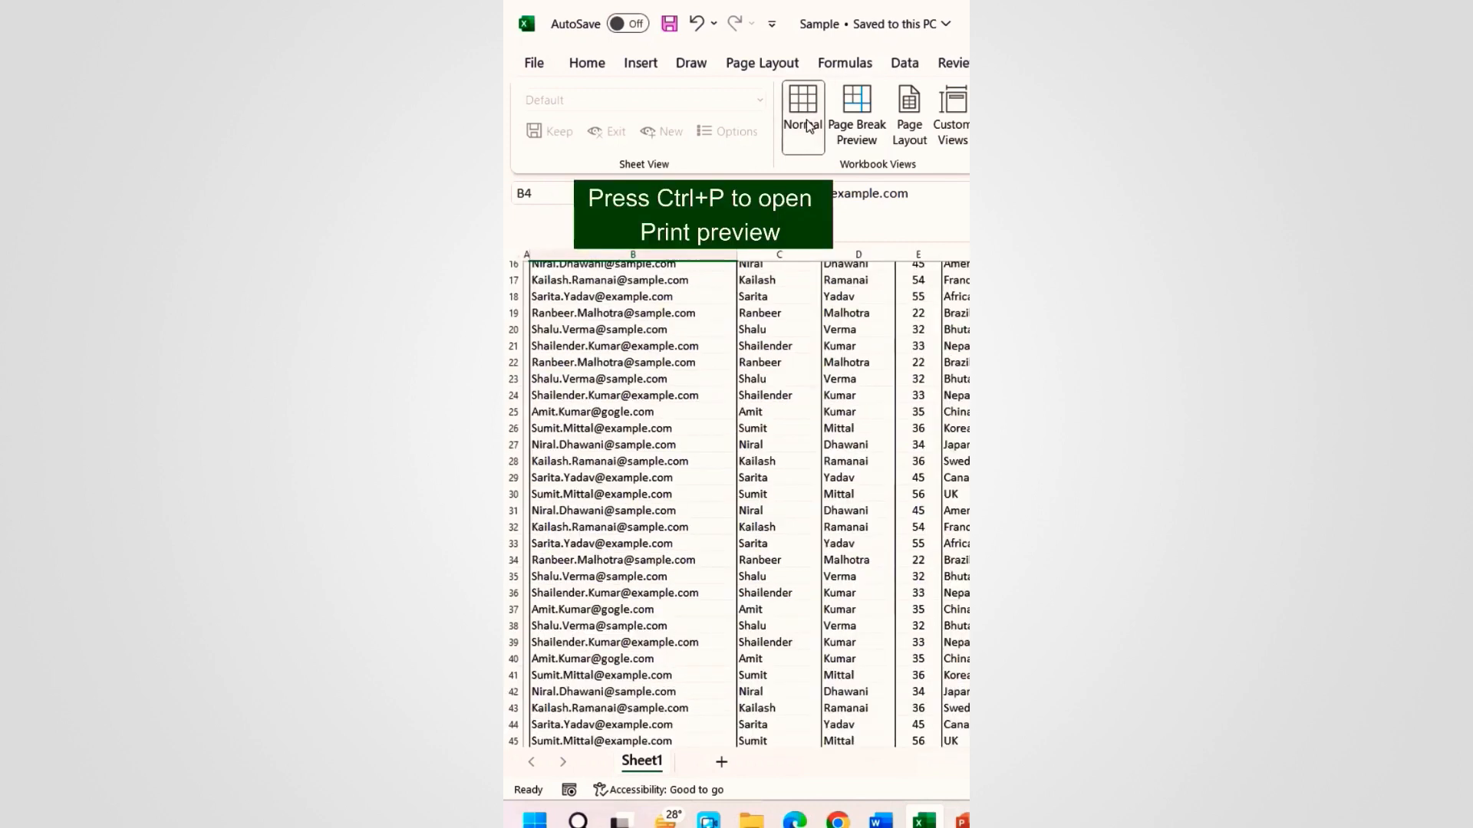
pyautogui.scroll(4, 866, 367)
pyautogui.scroll(1, 865, 367)
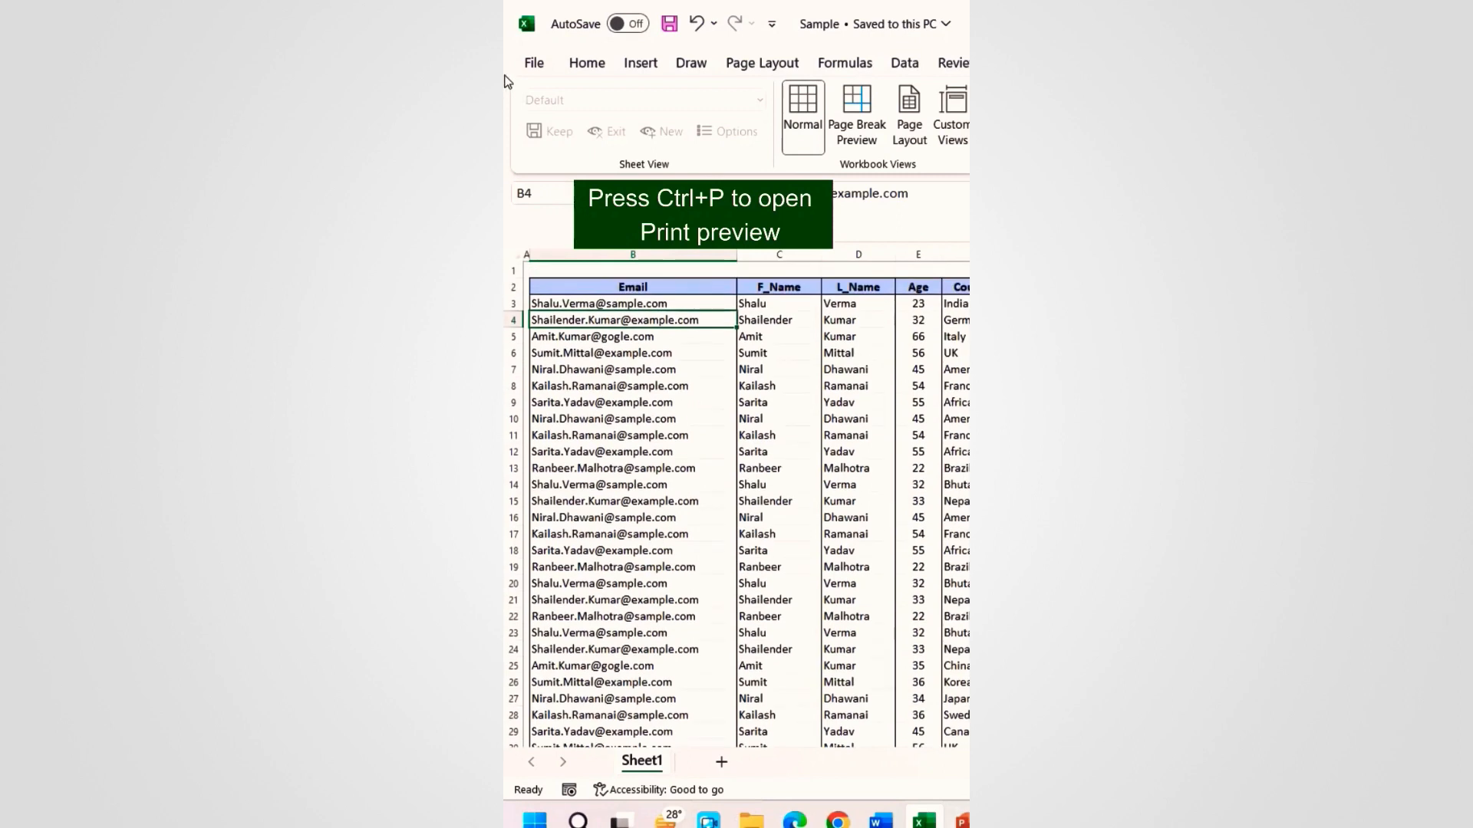
pyautogui.click(529, 63)
pyautogui.hotkey('ctrl', 'p')
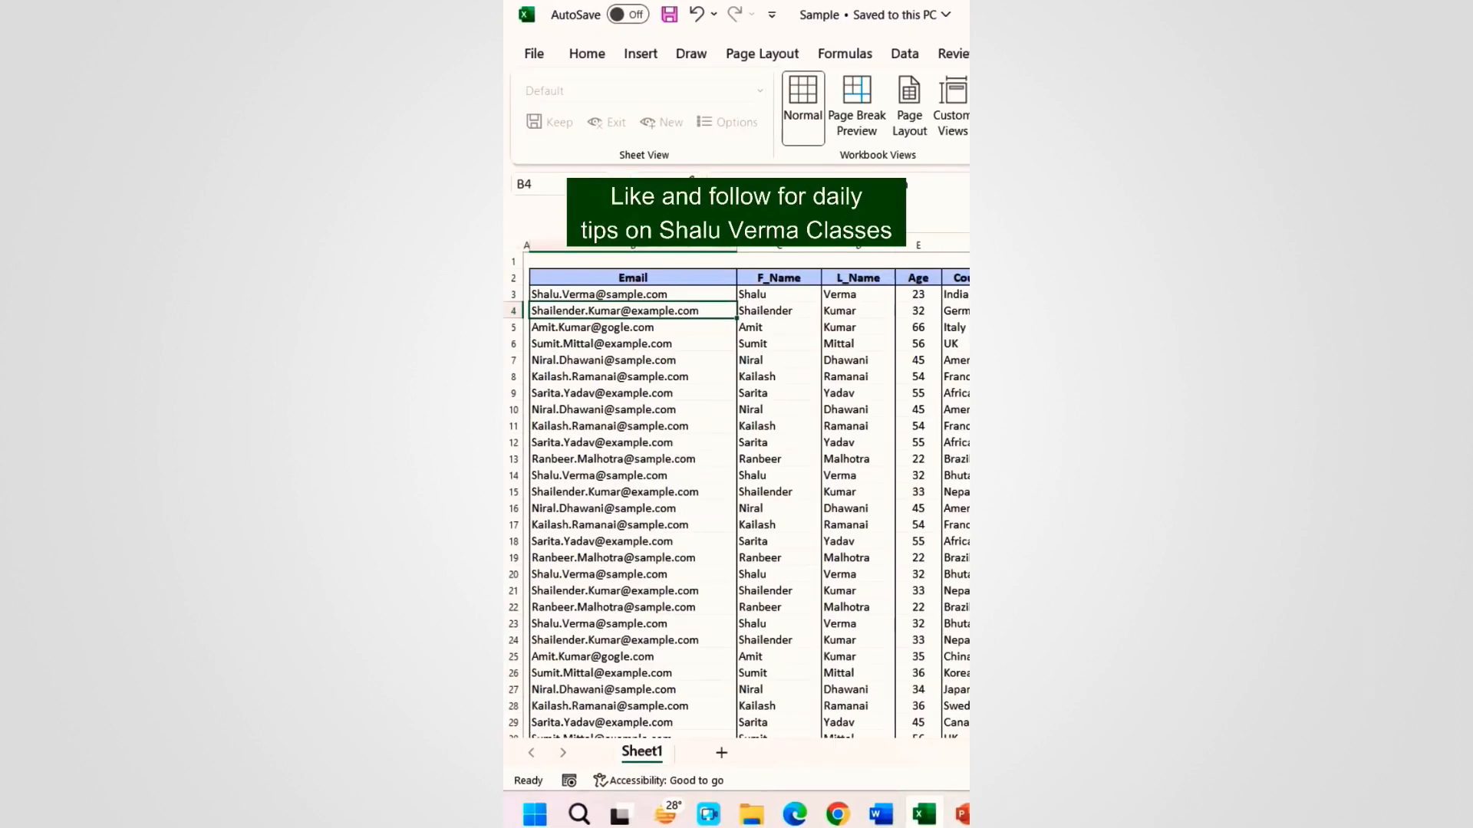
pyautogui.scroll(-1, 688, 552)
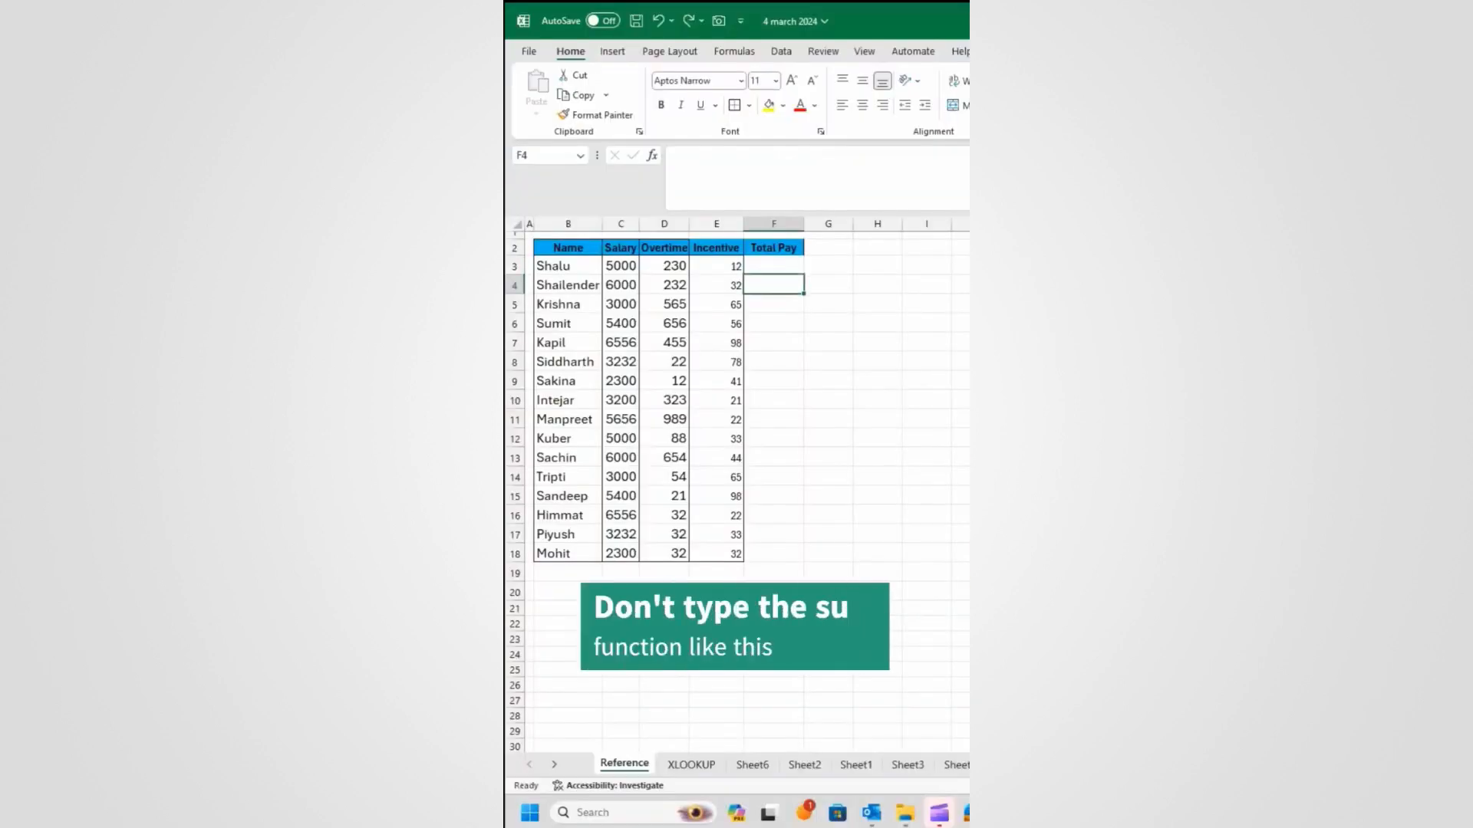
pyautogui.click(765, 266)
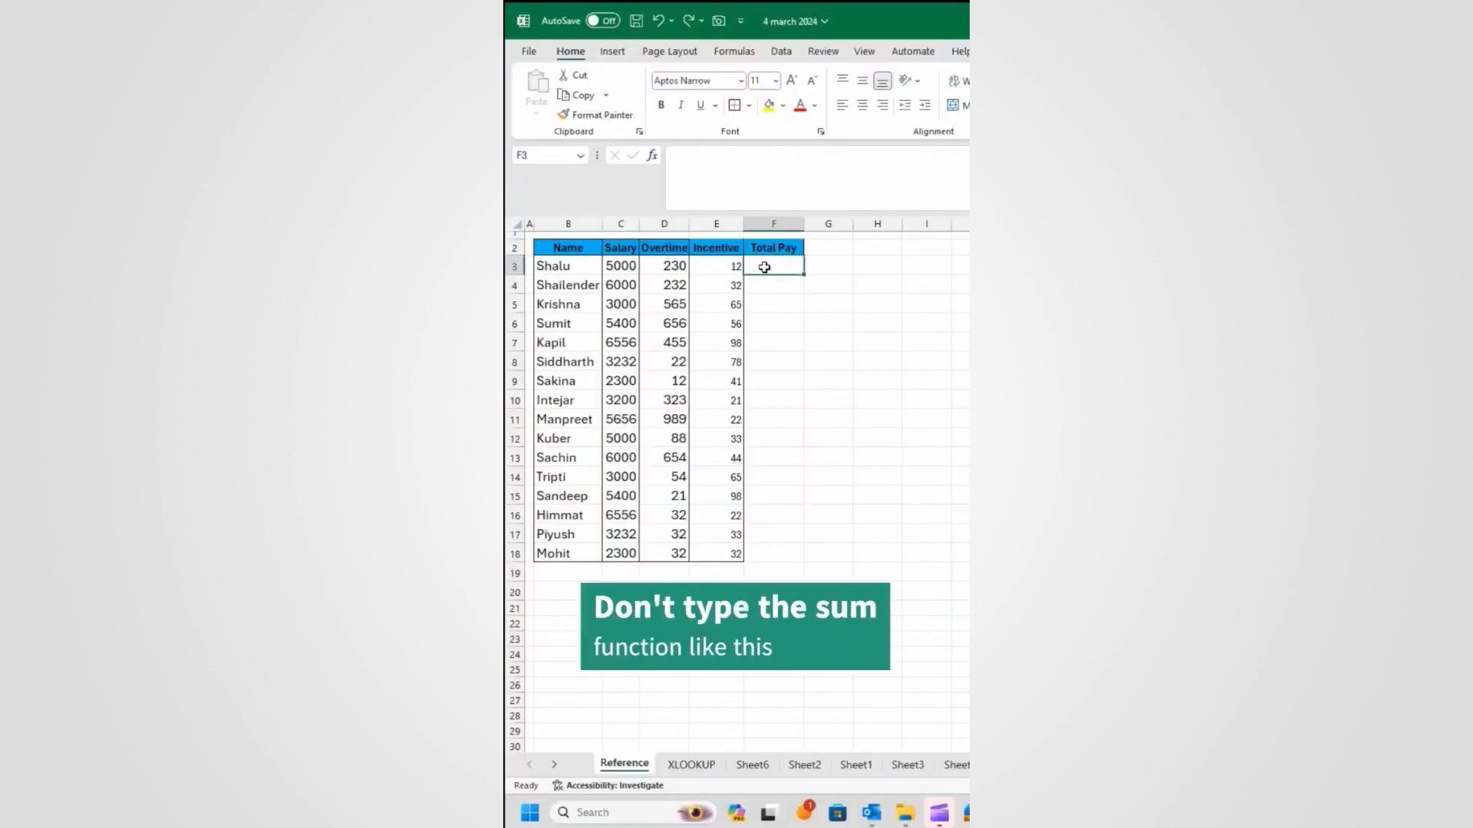
# Step: Enter =C3+D3+E3 in F3 to total Salary, Overtime and Incentive
pyautogui.write('=')
pyautogui.click(621, 266)
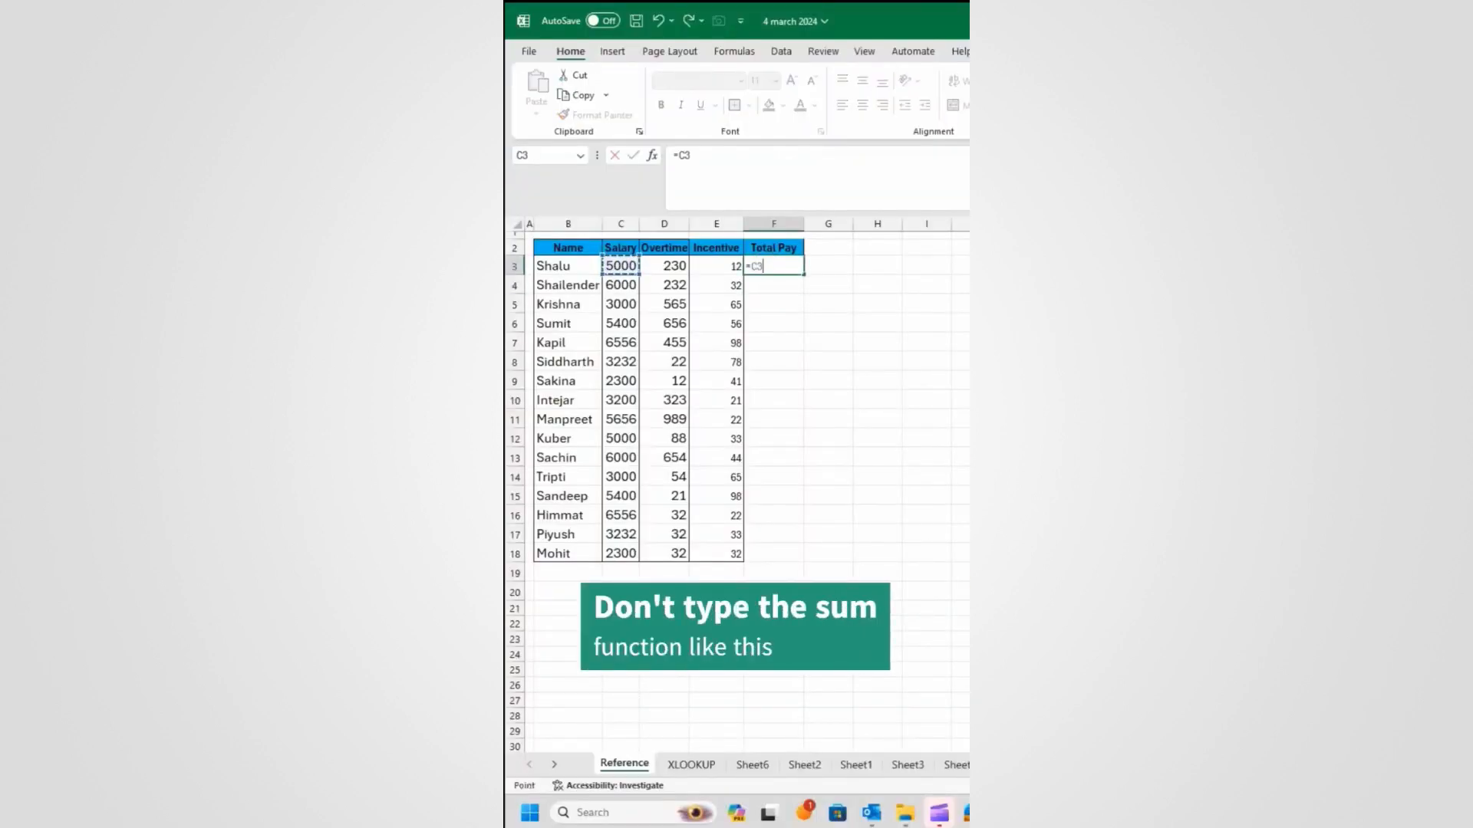
pyautogui.write('+')
pyautogui.click(670, 265)
pyautogui.write('+')
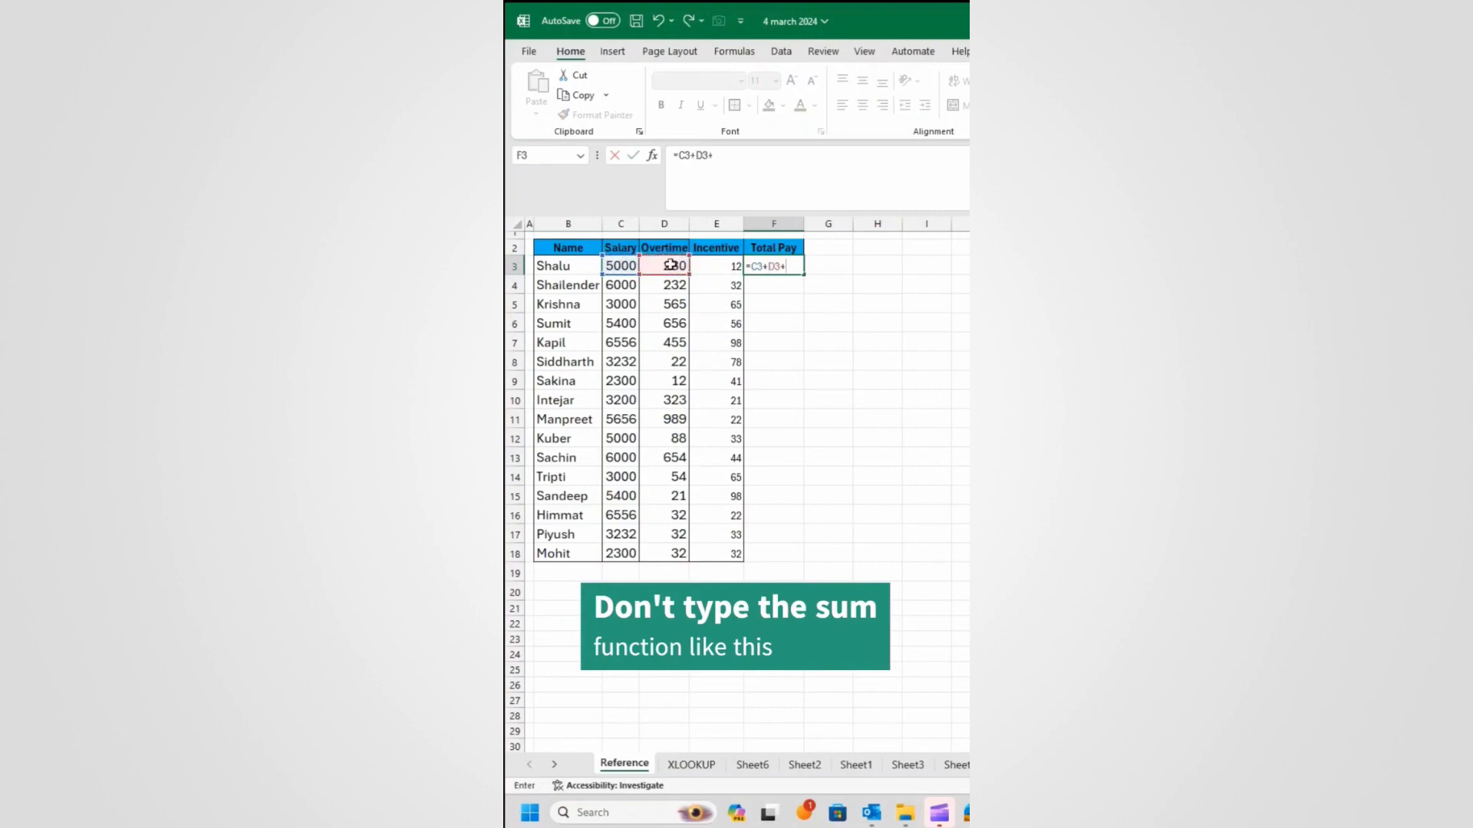
pyautogui.click(715, 265)
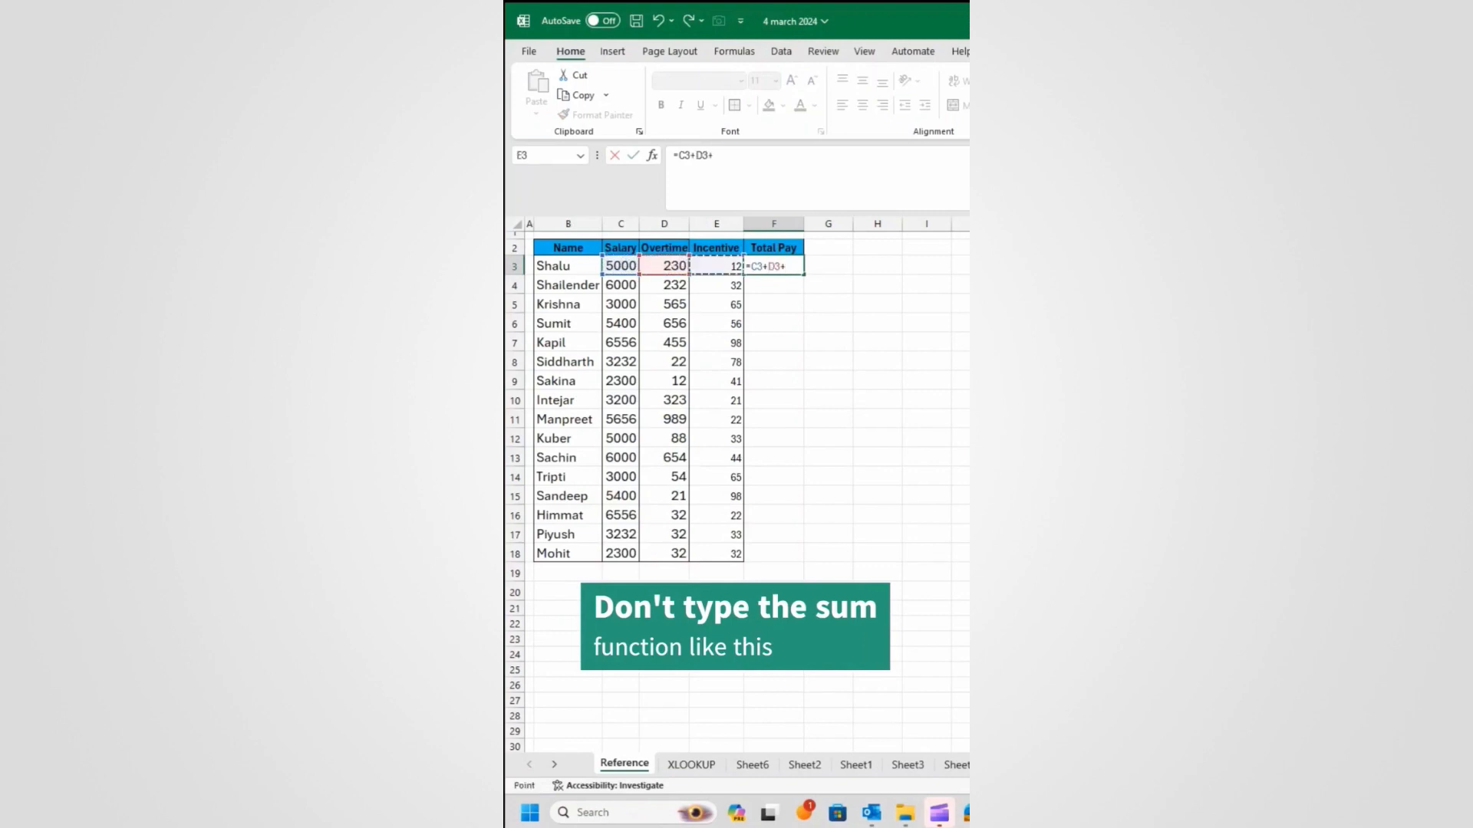
pyautogui.press('Return')
# Step: Fill the Total Pay formula down to row 18, then undo the totals
pyautogui.click(754, 265)
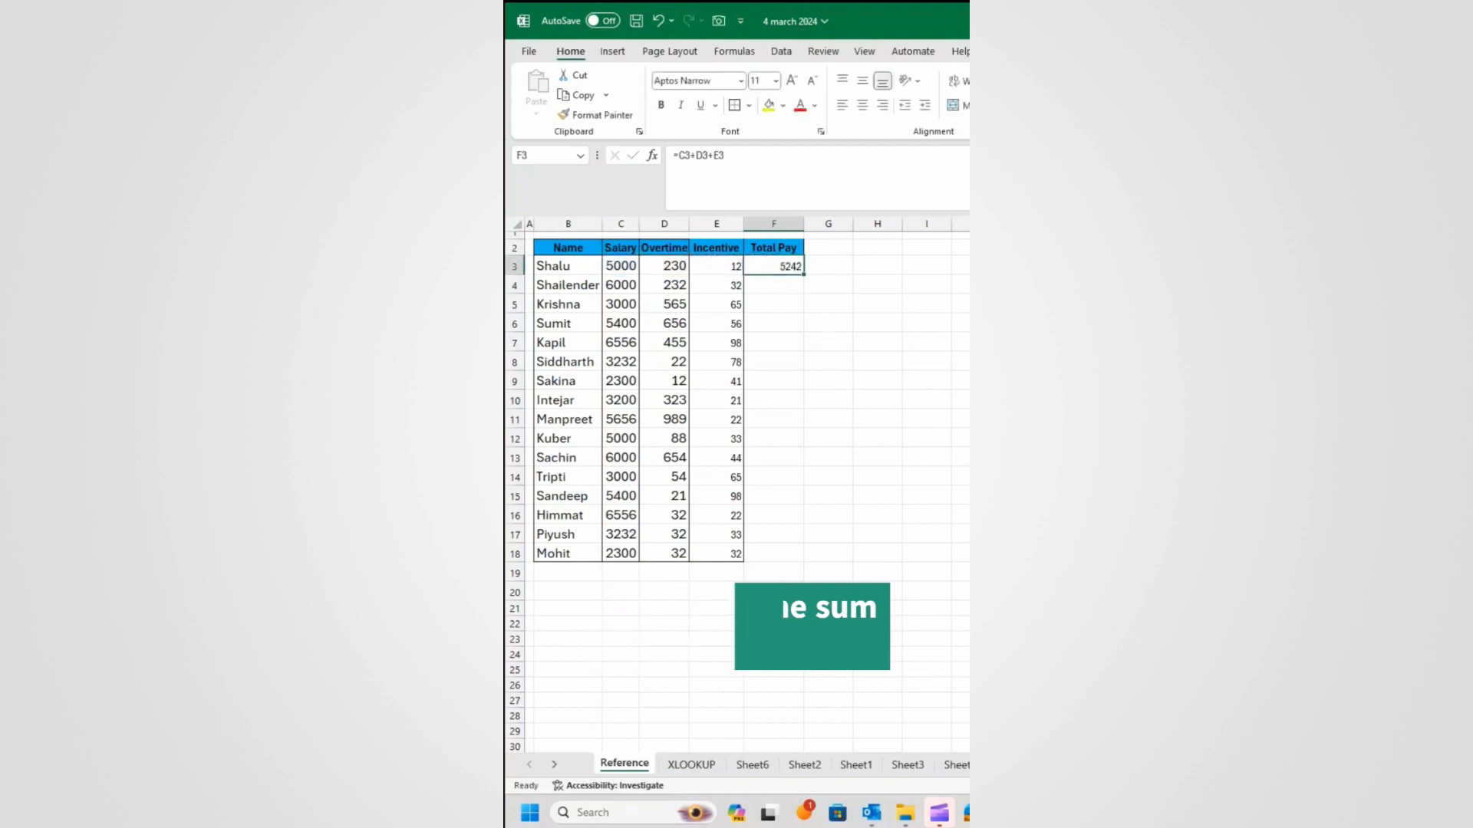
pyautogui.doubleClick(802, 275)
pyautogui.click(786, 268)
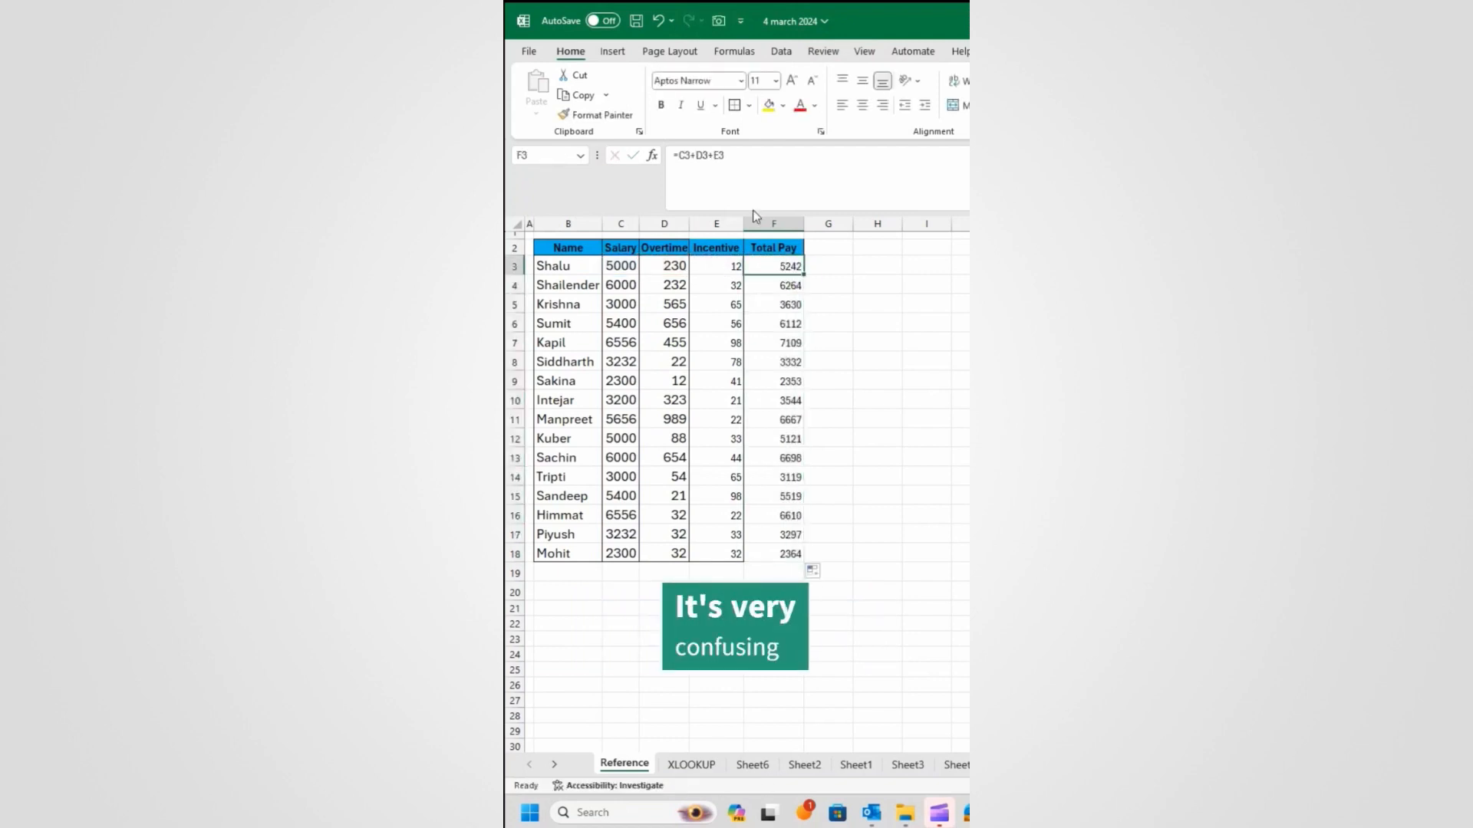
pyautogui.hotkey('ctrl', 'z')
pyautogui.hotkey('ctrl', 'z')
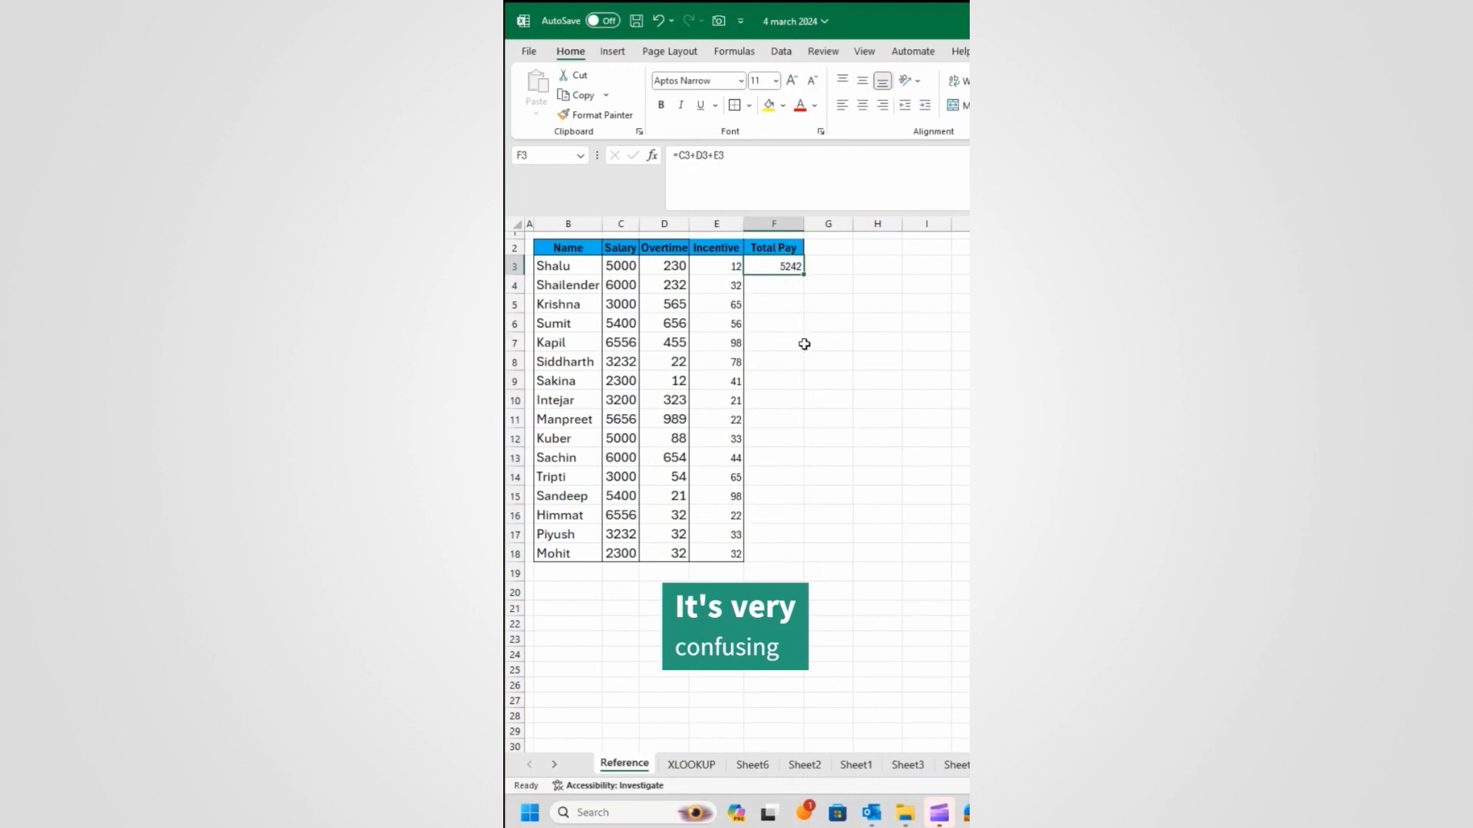
pyautogui.click(665, 285)
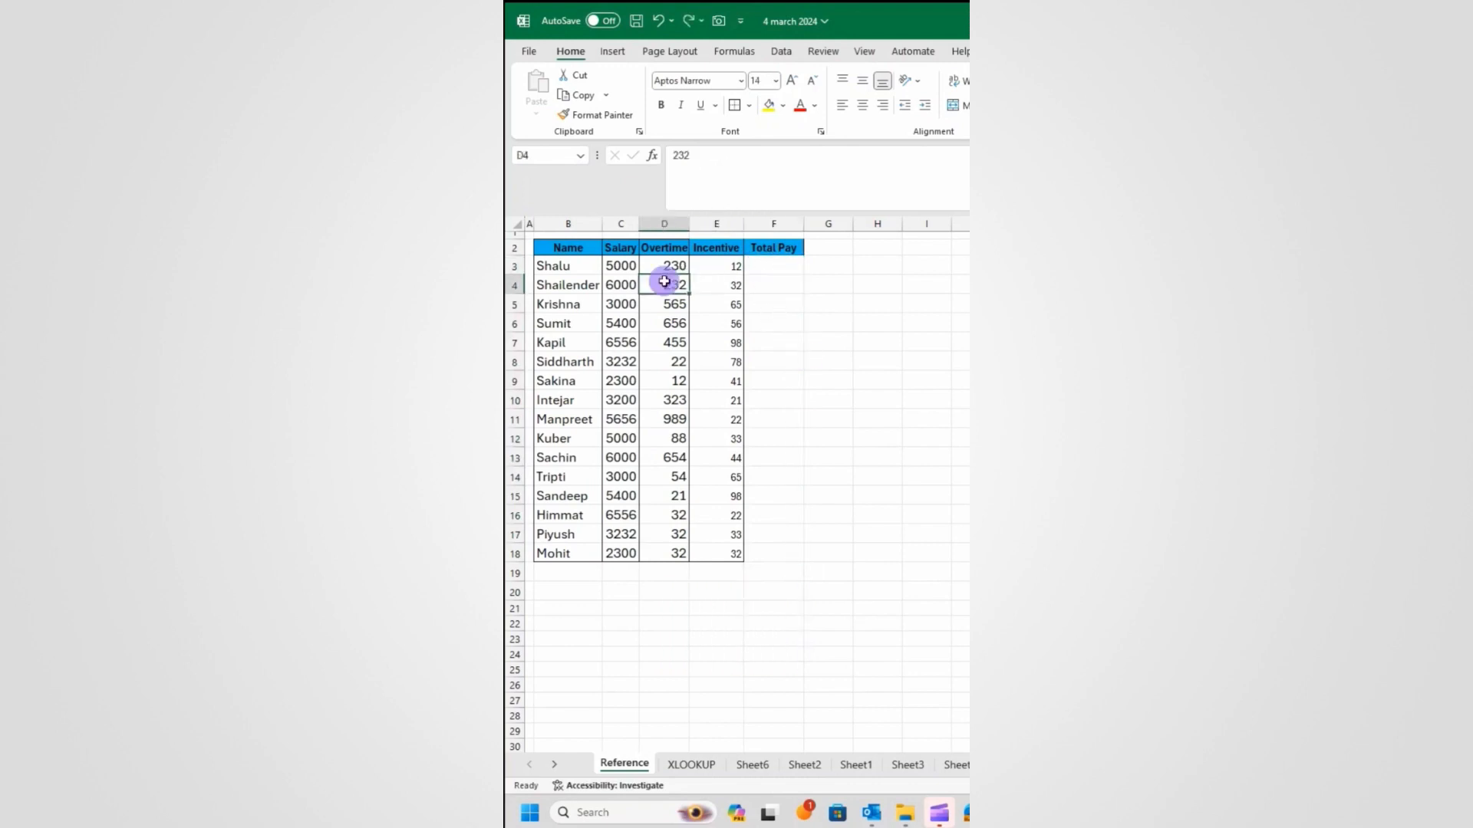
# Step: Select the pay table and create names from the Top row only, unchecking Left column
pyautogui.hotkey('ctrl', 'a')
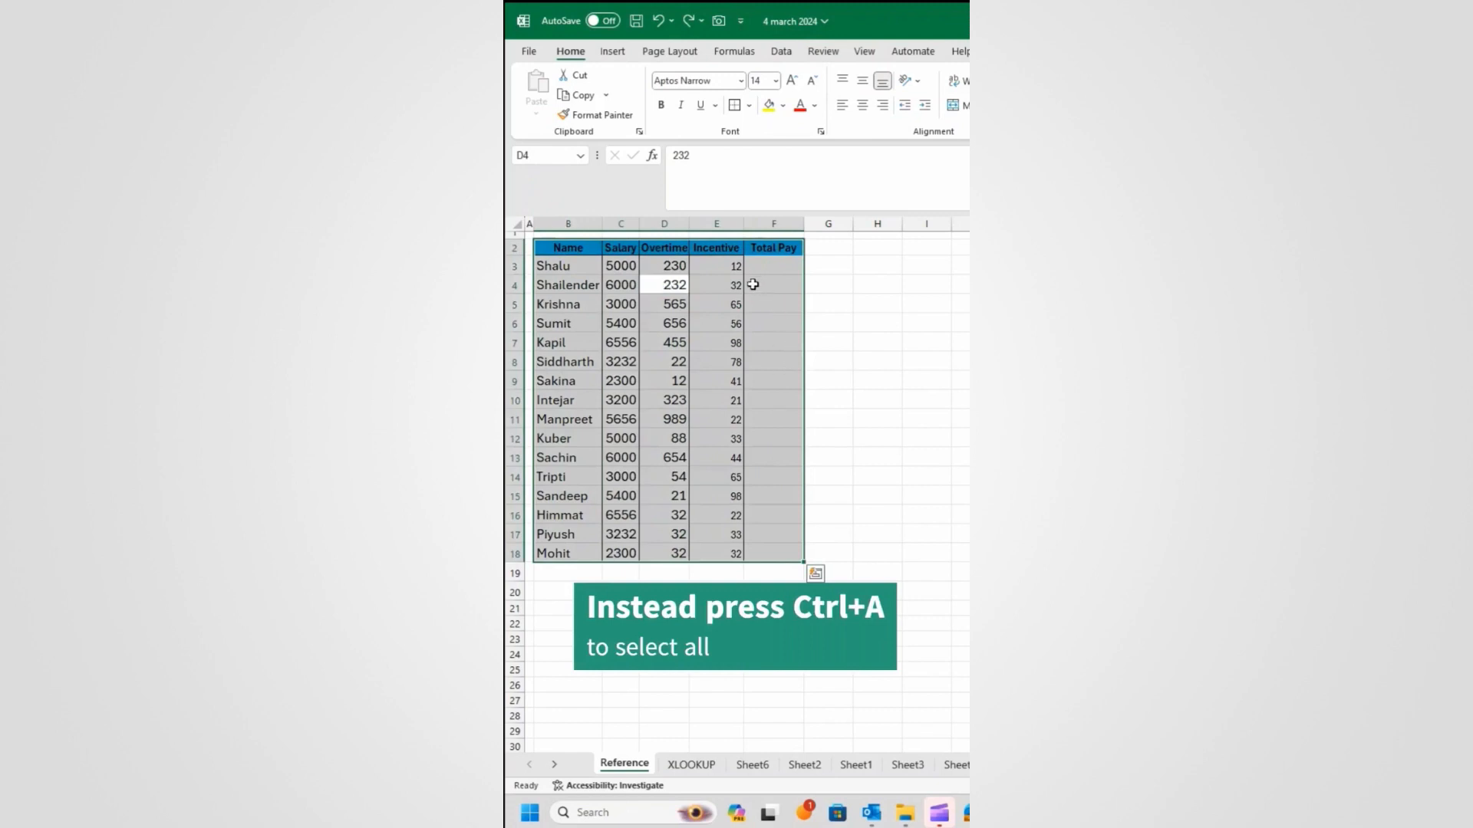
pyautogui.hotkey('ctrl', 'shift', 'F3')
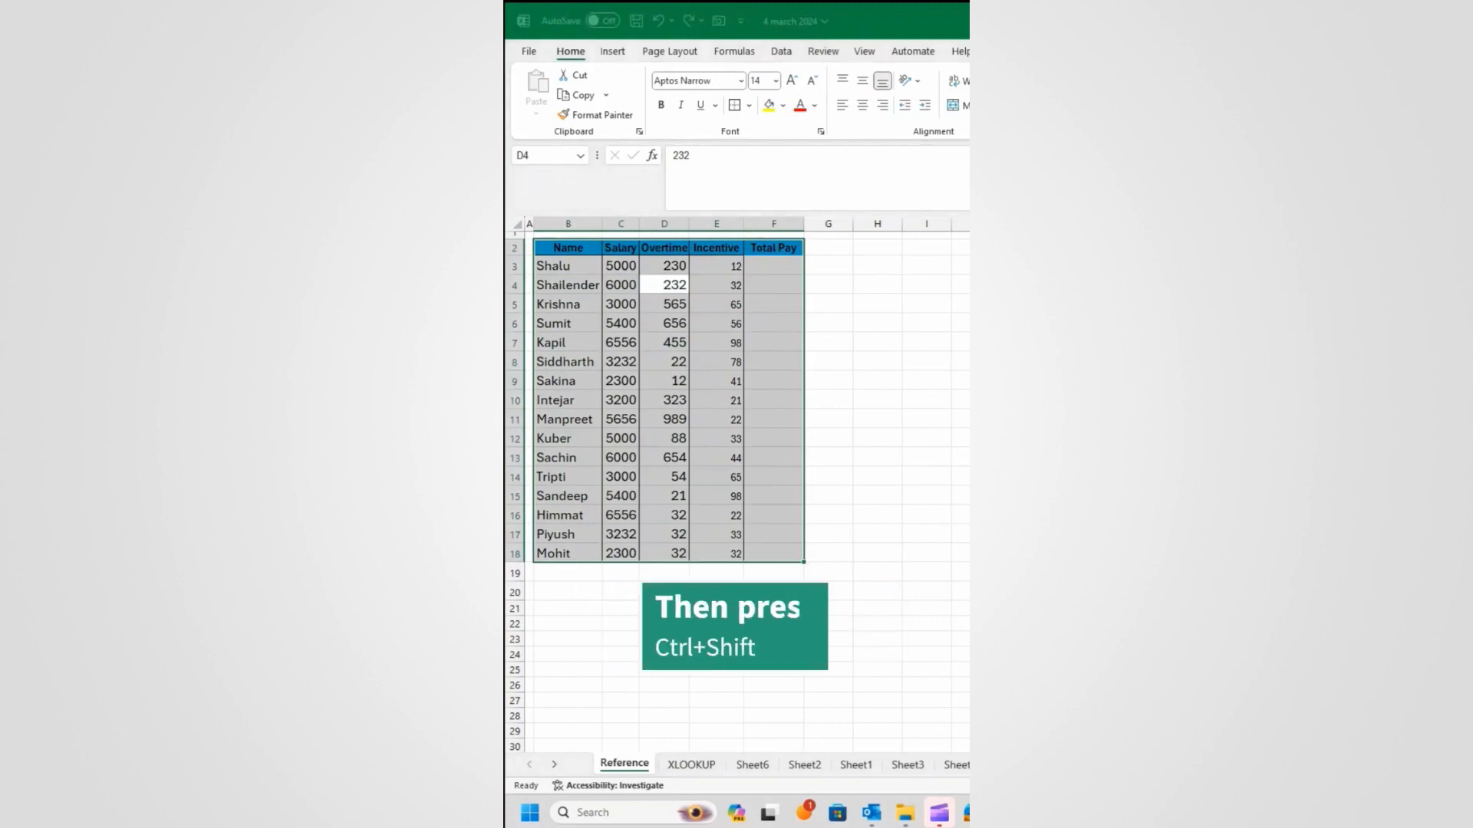
pyautogui.moveTo(1059, 337); pyautogui.dragTo(627, 357)
pyautogui.click(566, 410)
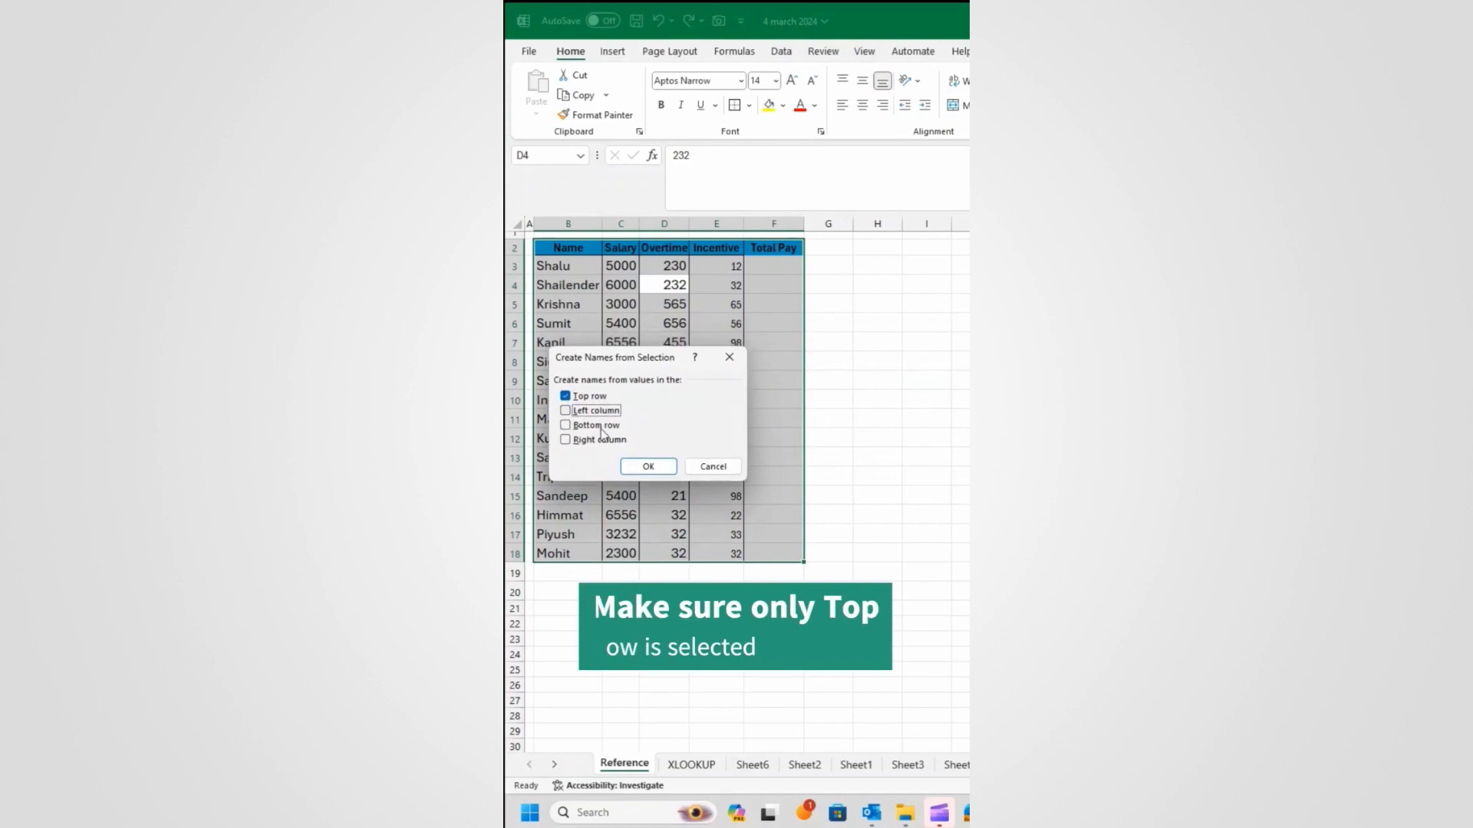
pyautogui.click(643, 467)
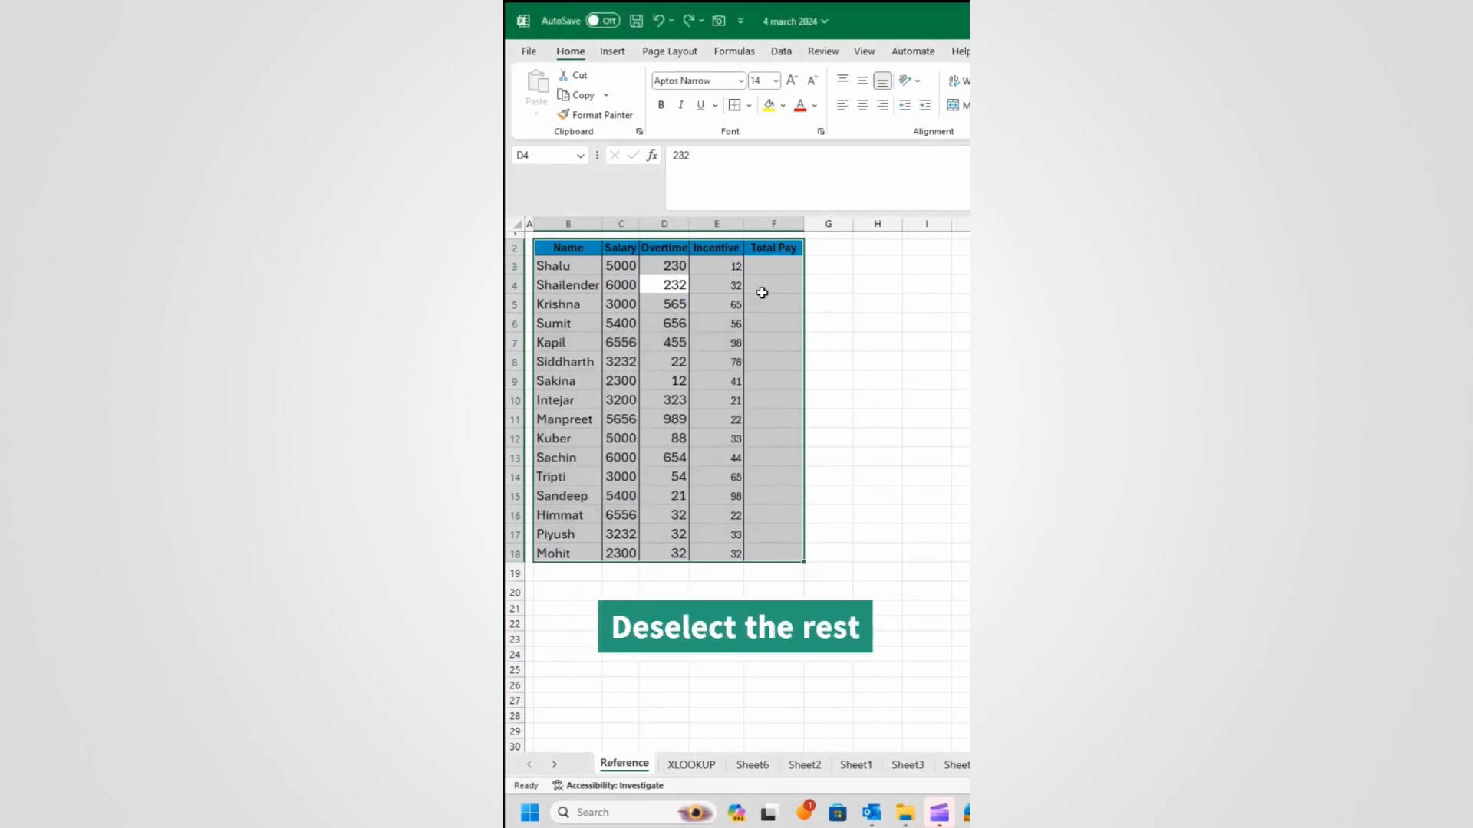
pyautogui.click(769, 269)
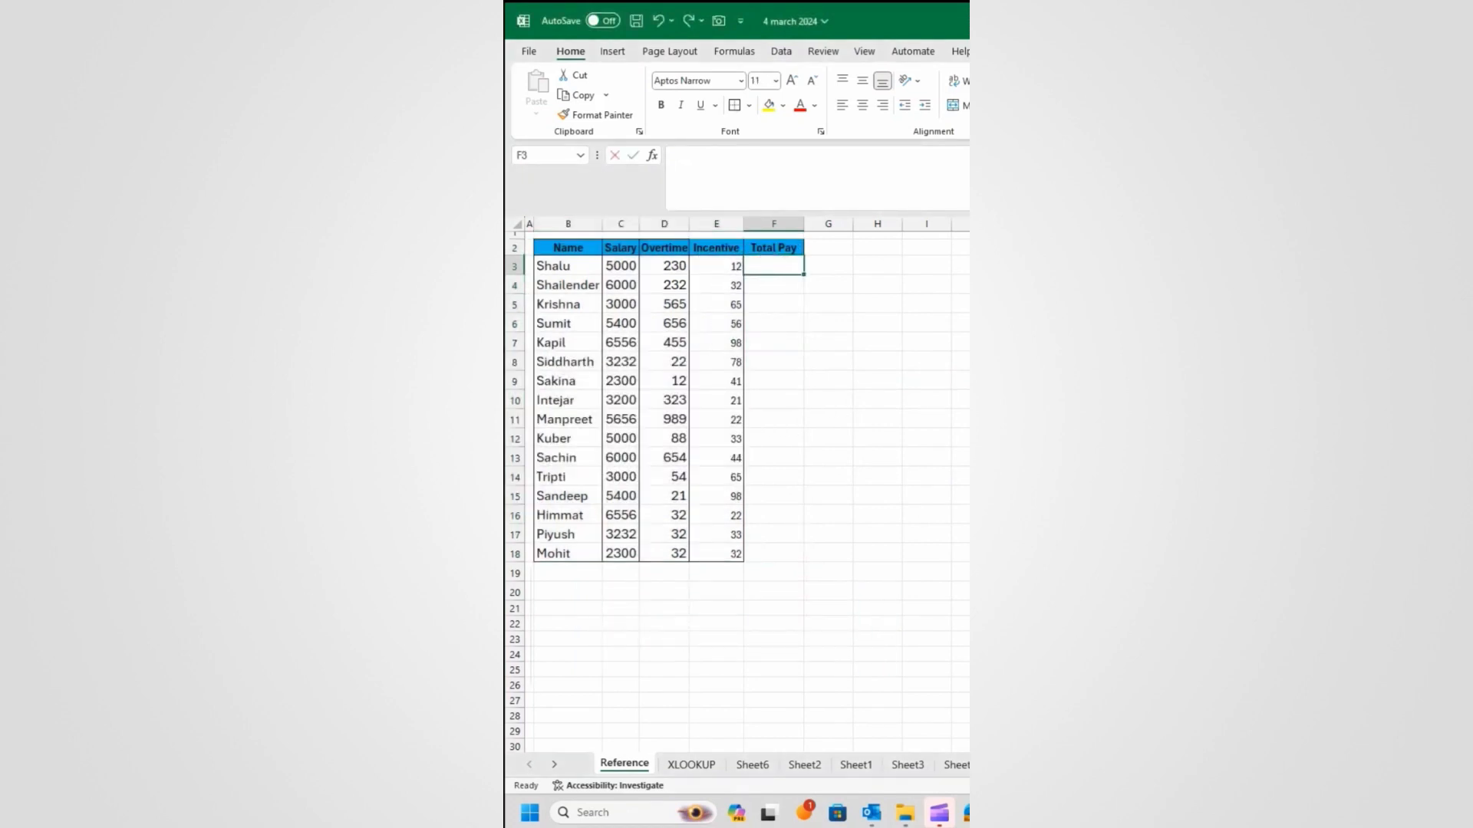
# Step: Enter =Salary+Overtime+Incentive in F3 to fill the Total Pay column
pyautogui.write('=')
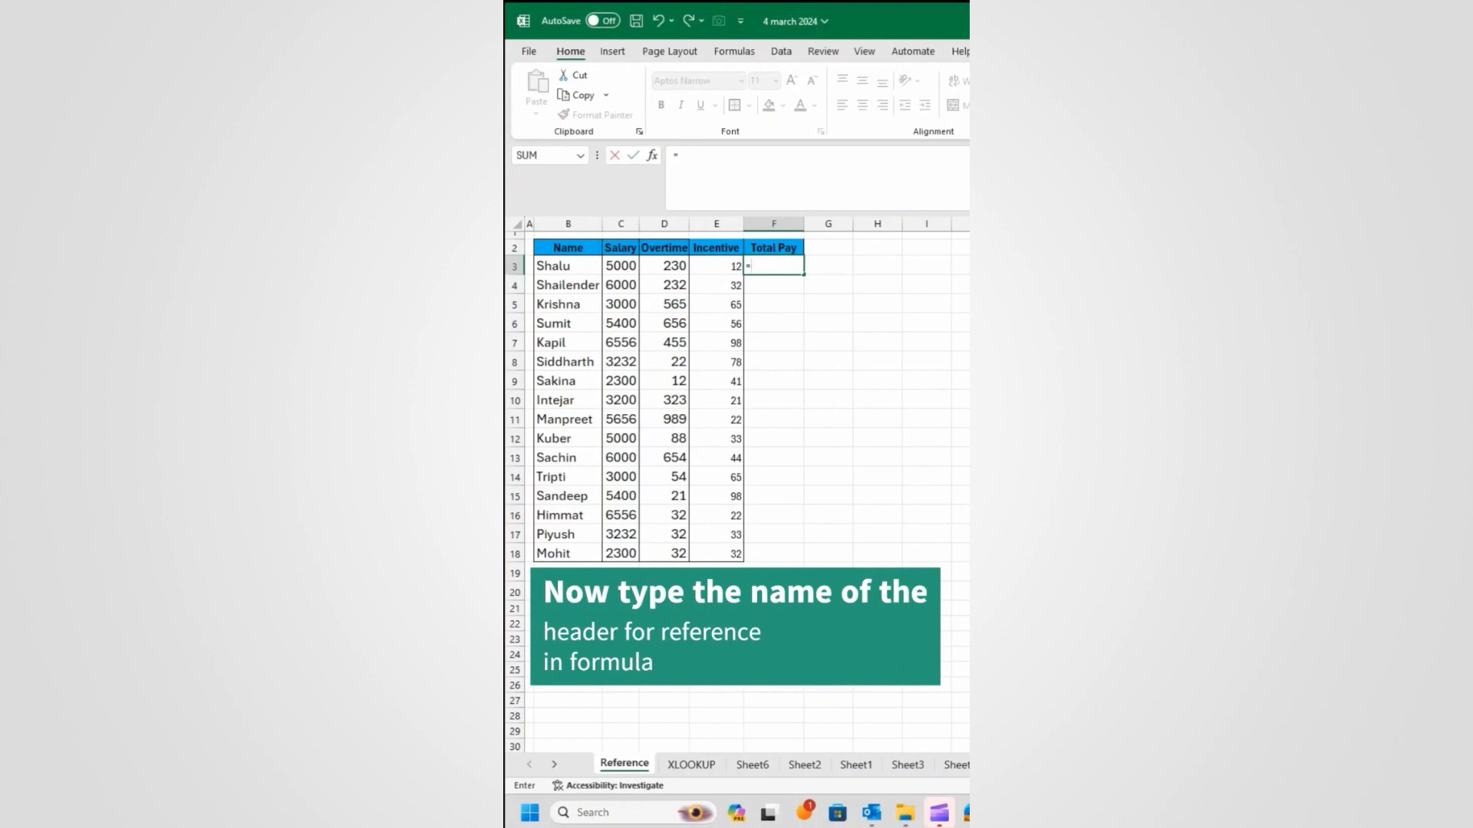
pyautogui.write('sal')
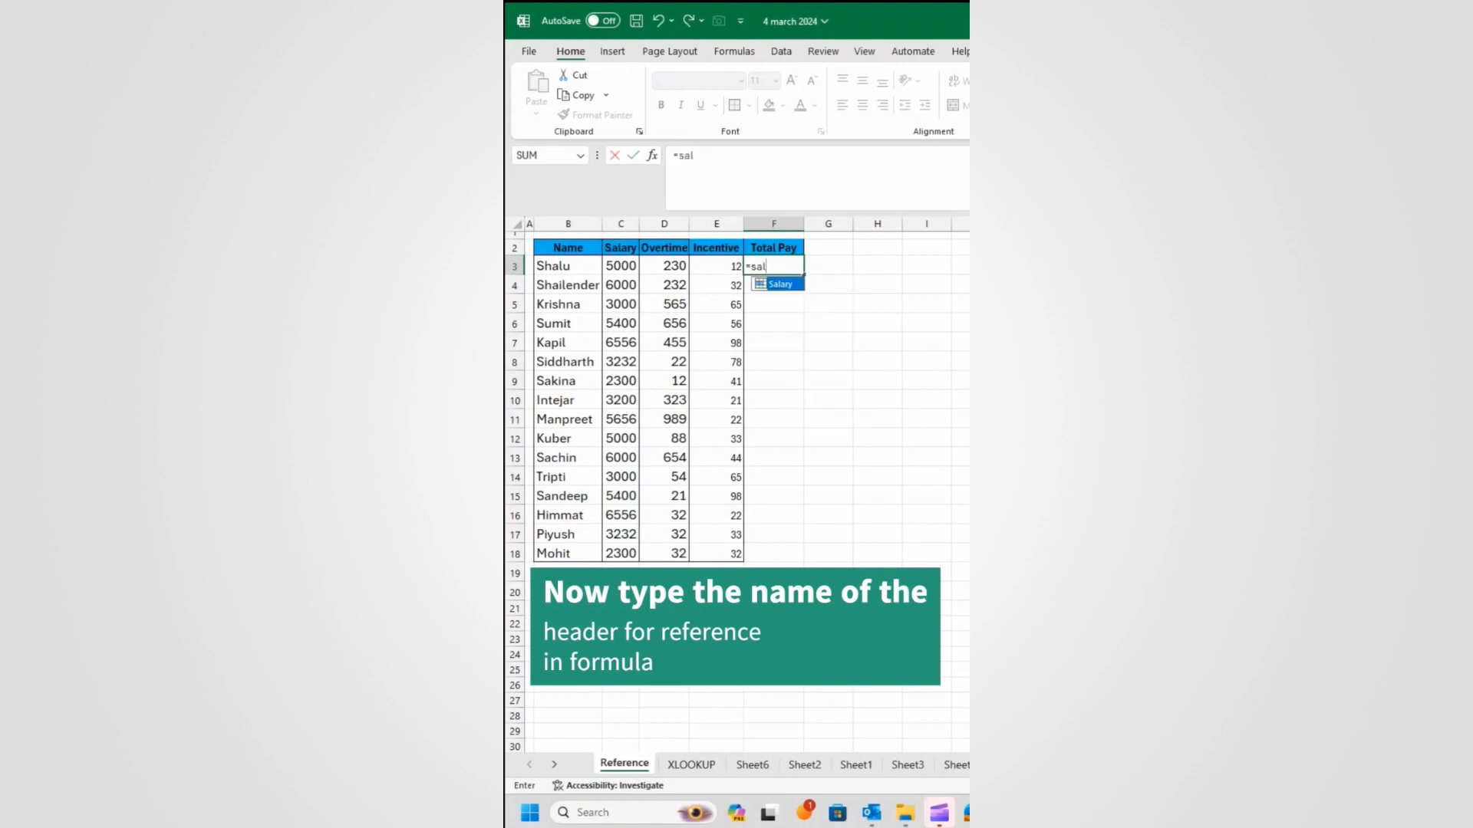
pyautogui.press('Tab')
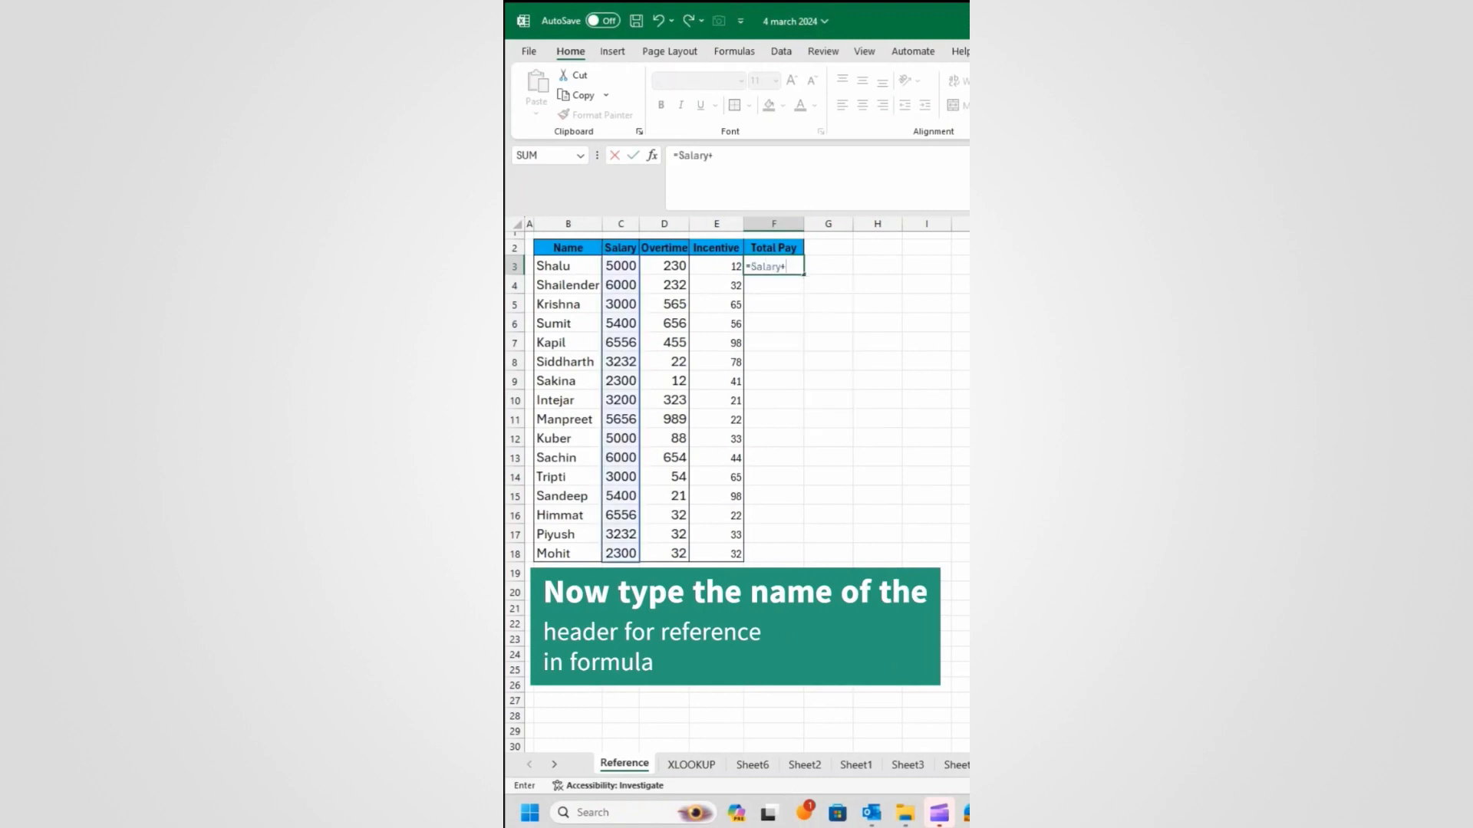
pyautogui.write('+ove')
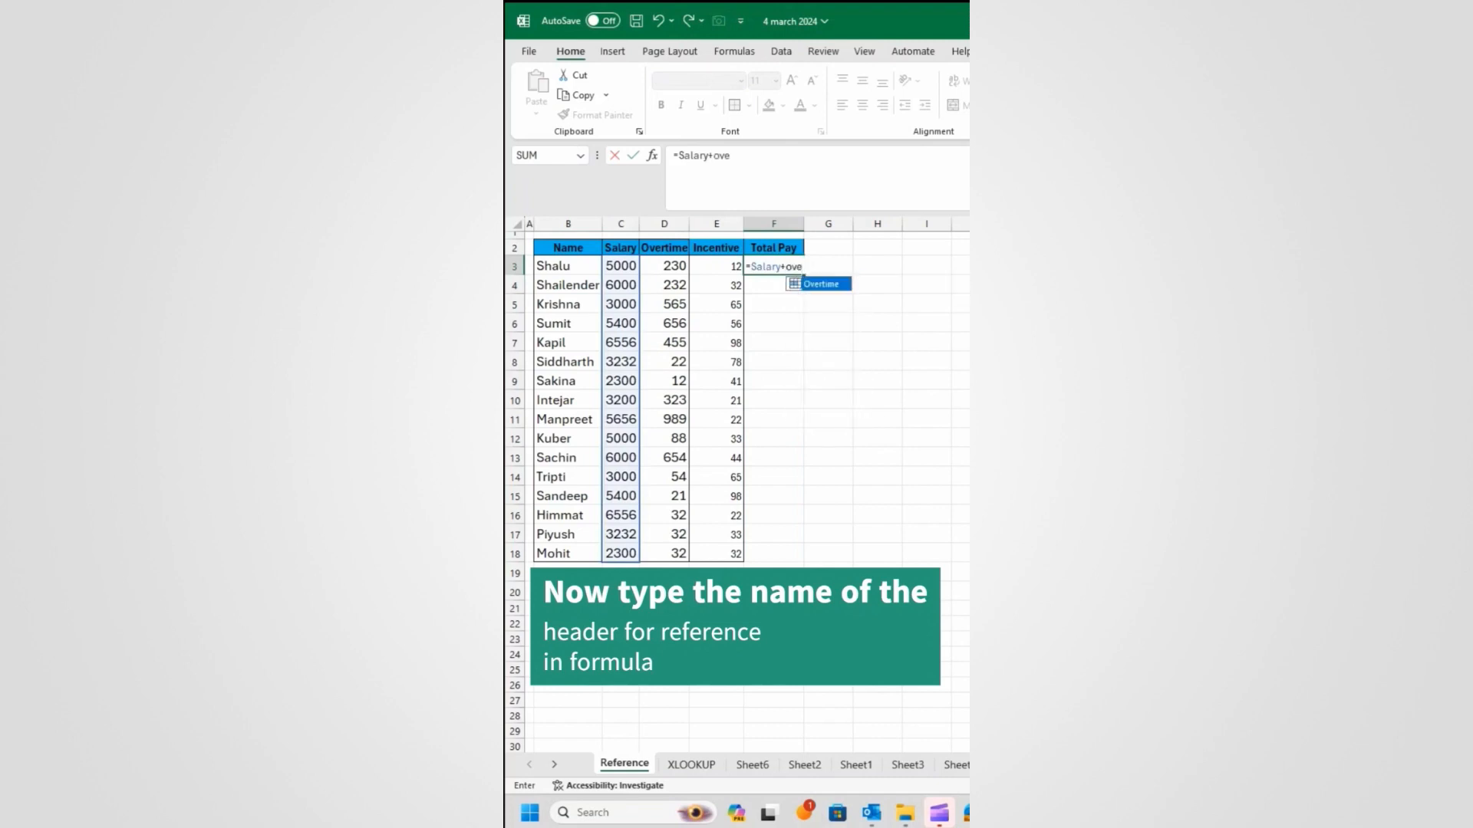
pyautogui.write('r')
pyautogui.press('Tab')
pyautogui.write('+ince')
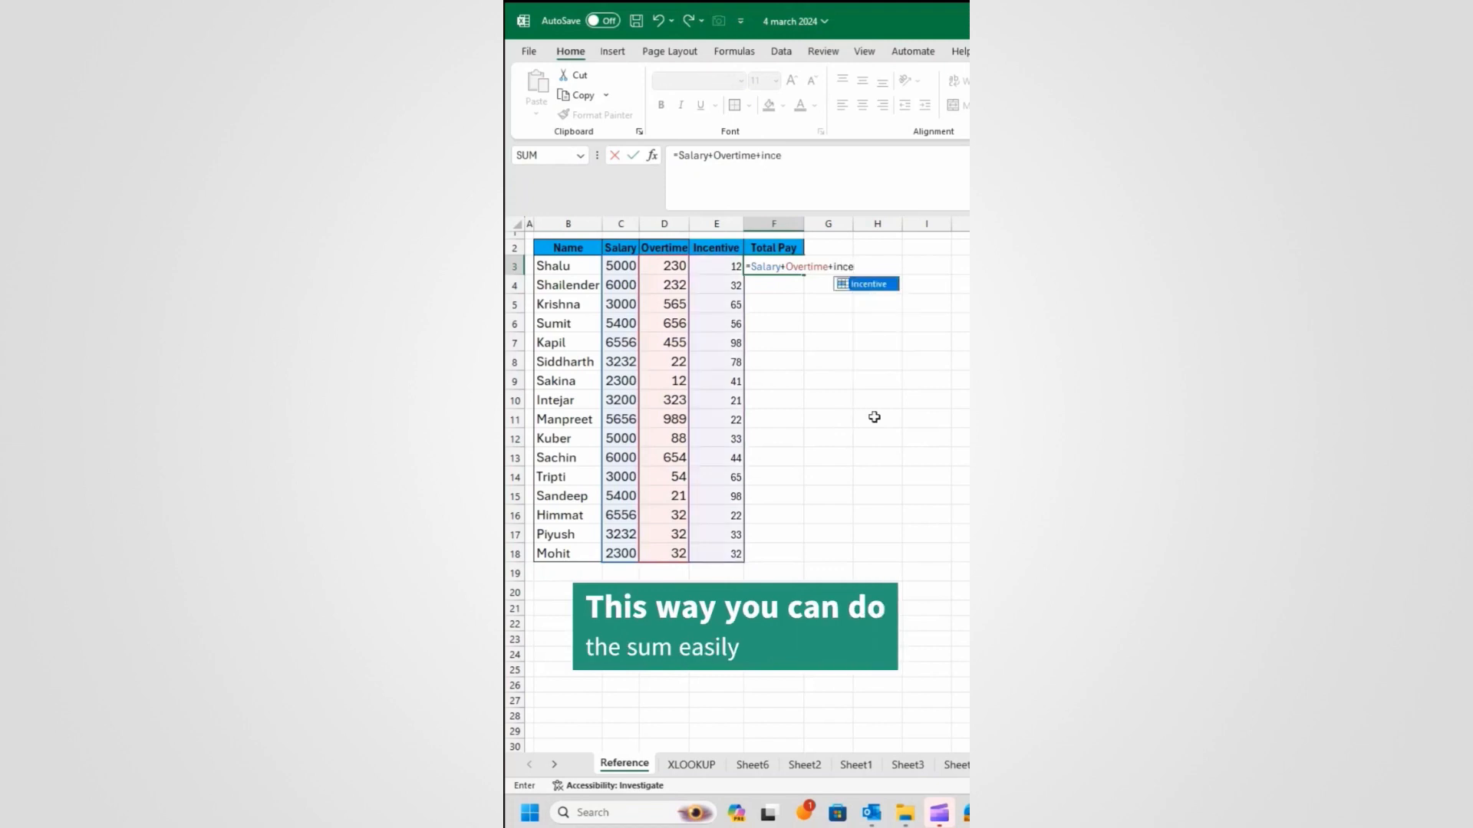
pyautogui.press('Tab')
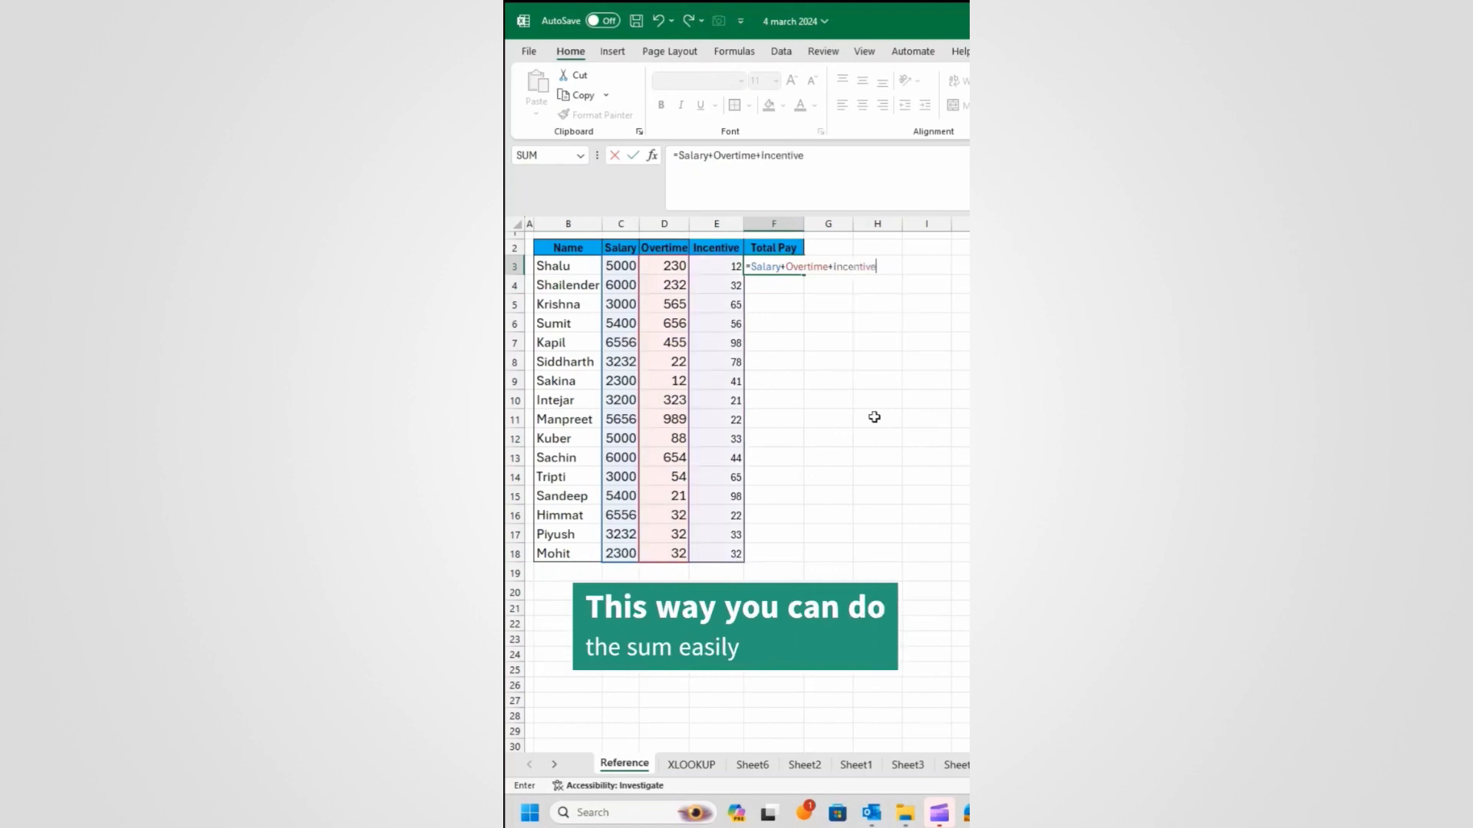
pyautogui.press('Return')
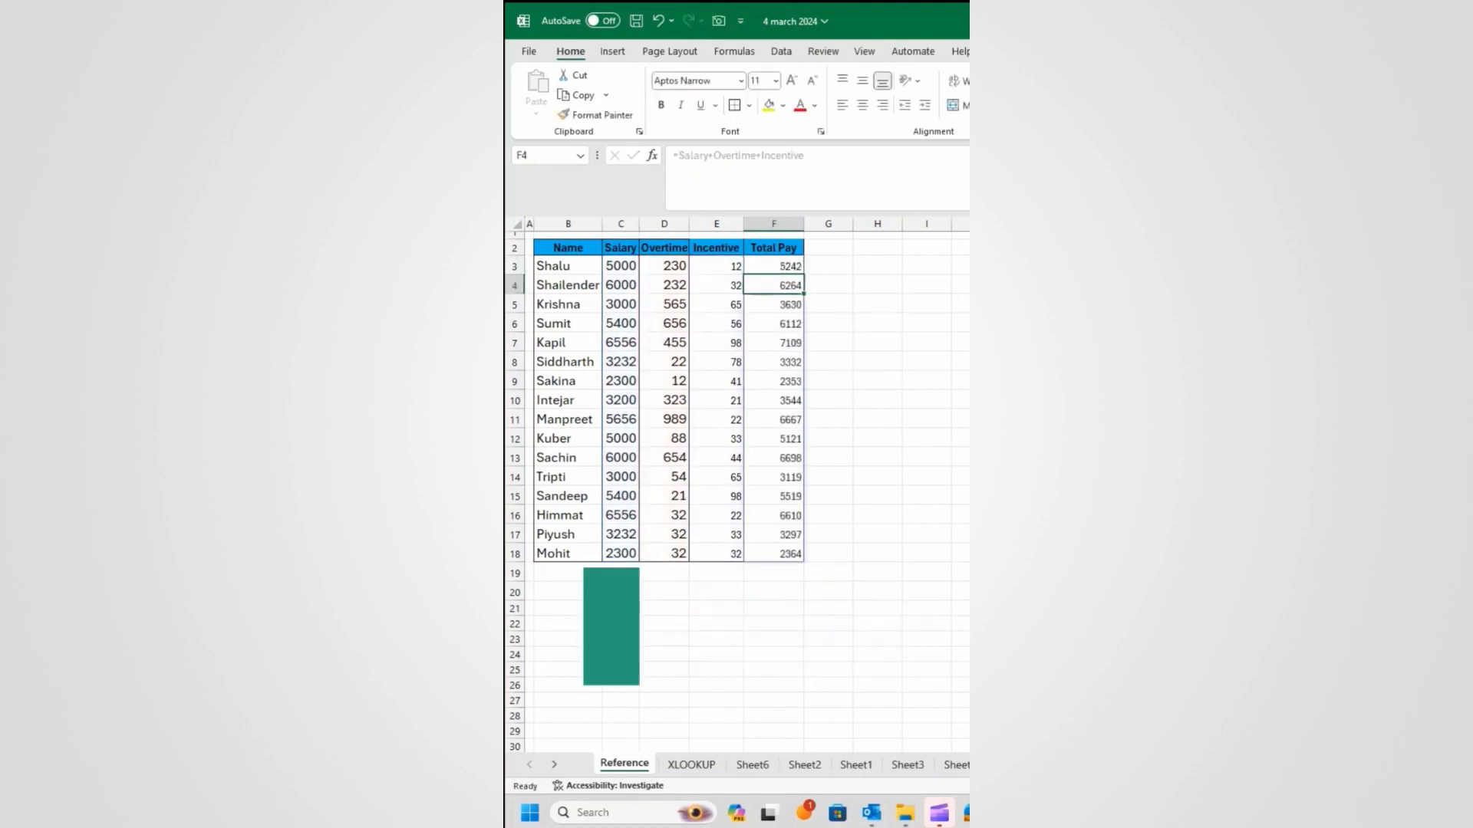
# Step: In the Sample workbook, select the first-name part of the first email address
pyautogui.click(694, 326)
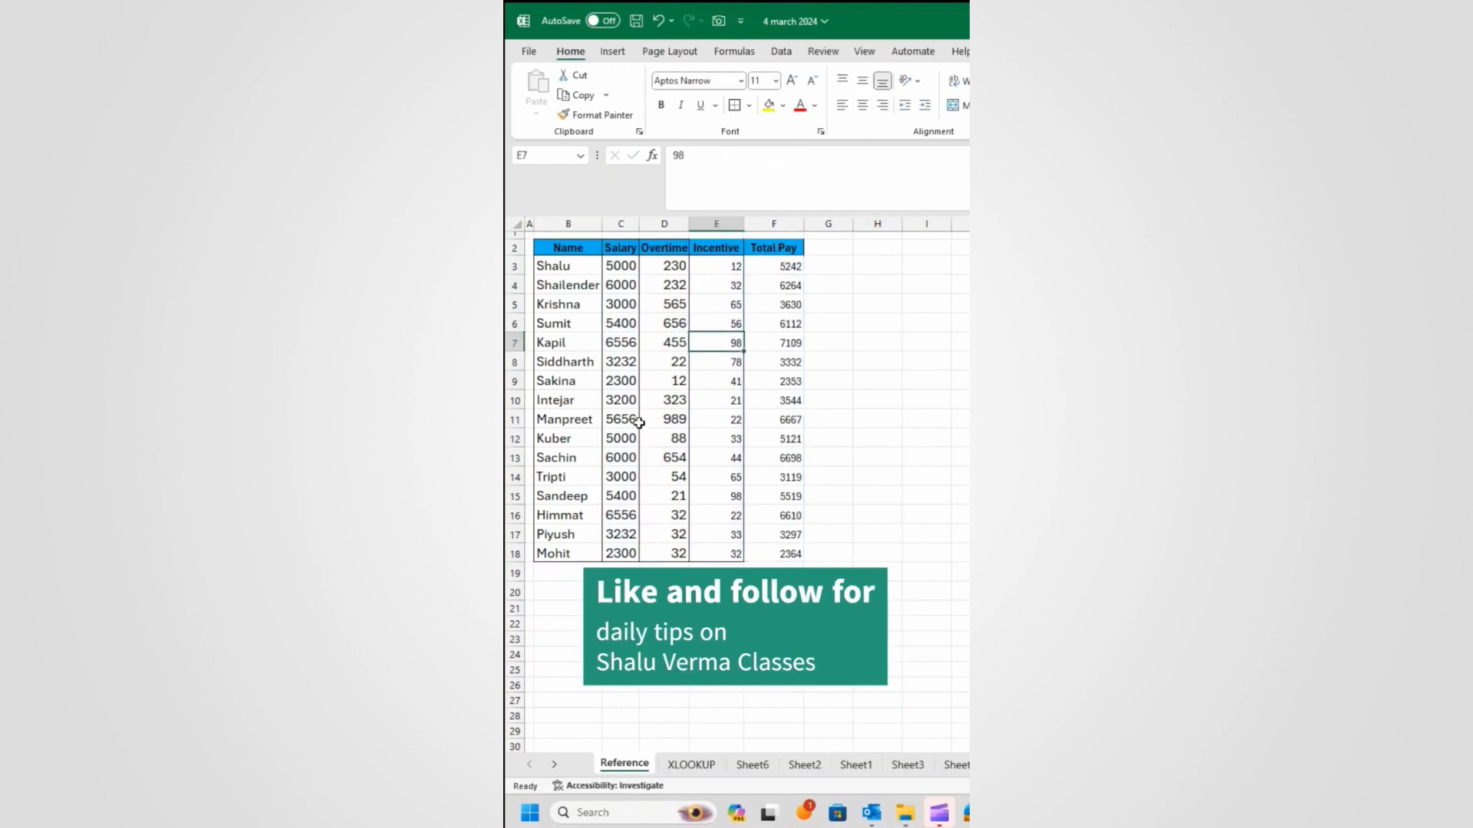
pyautogui.click(624, 444)
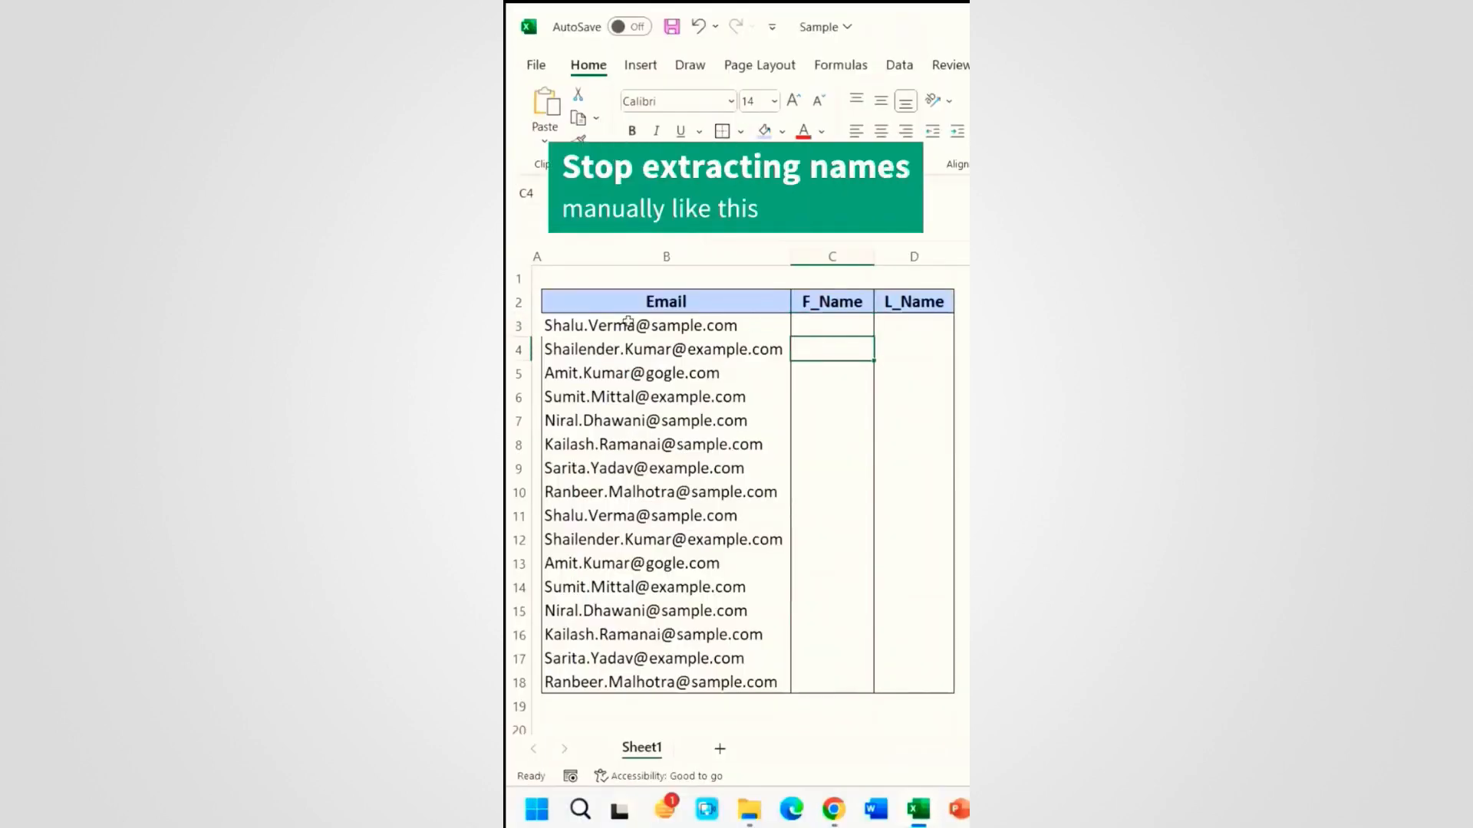
pyautogui.doubleClick(567, 327)
pyautogui.doubleClick(568, 328)
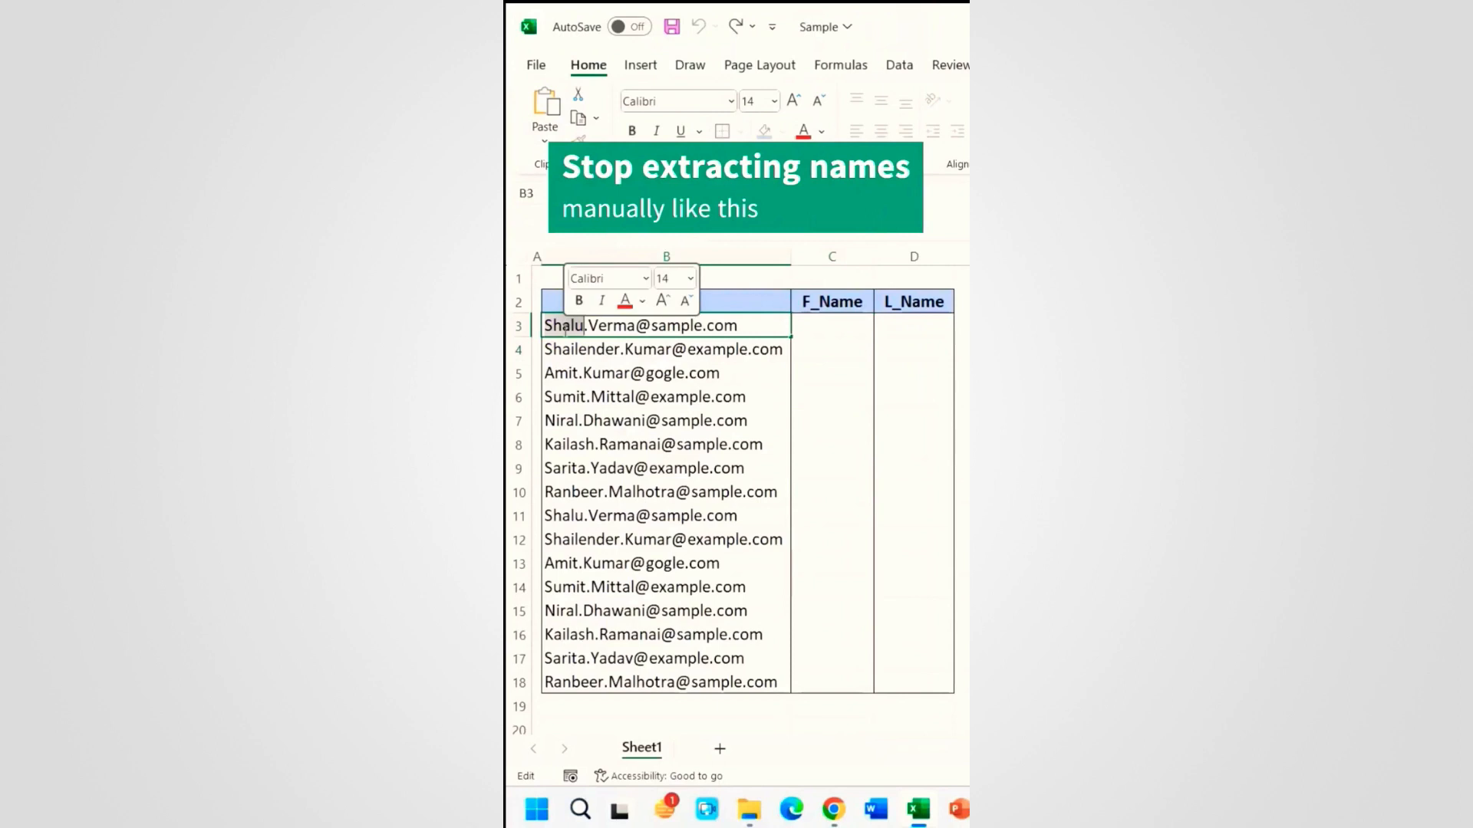
# Step: Copy the first email's first name and paste it into F_Name cell C3
pyautogui.rightClick(568, 328)
pyautogui.click(602, 359)
pyautogui.click(832, 336)
pyautogui.doubleClick(831, 330)
pyautogui.rightClick(835, 333)
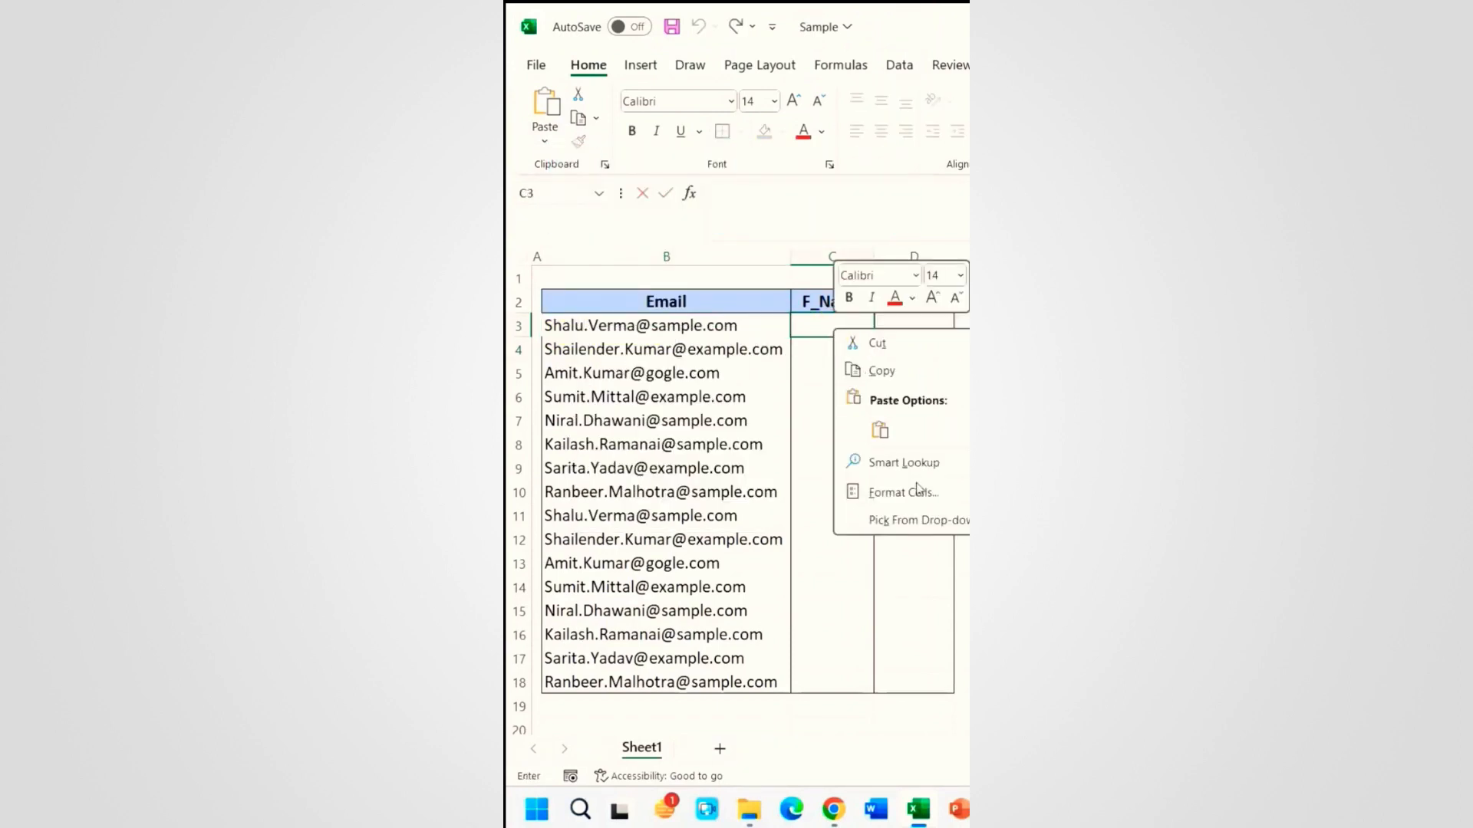
pyautogui.click(880, 431)
pyautogui.press('Tab')
# Step: Copy the first email's last name and paste it into L_Name cell D3
pyautogui.doubleClick(609, 328)
pyautogui.doubleClick(611, 328)
pyautogui.rightClick(618, 328)
pyautogui.click(683, 372)
pyautogui.click(931, 333)
pyautogui.rightClick(930, 331)
pyautogui.click(773, 327)
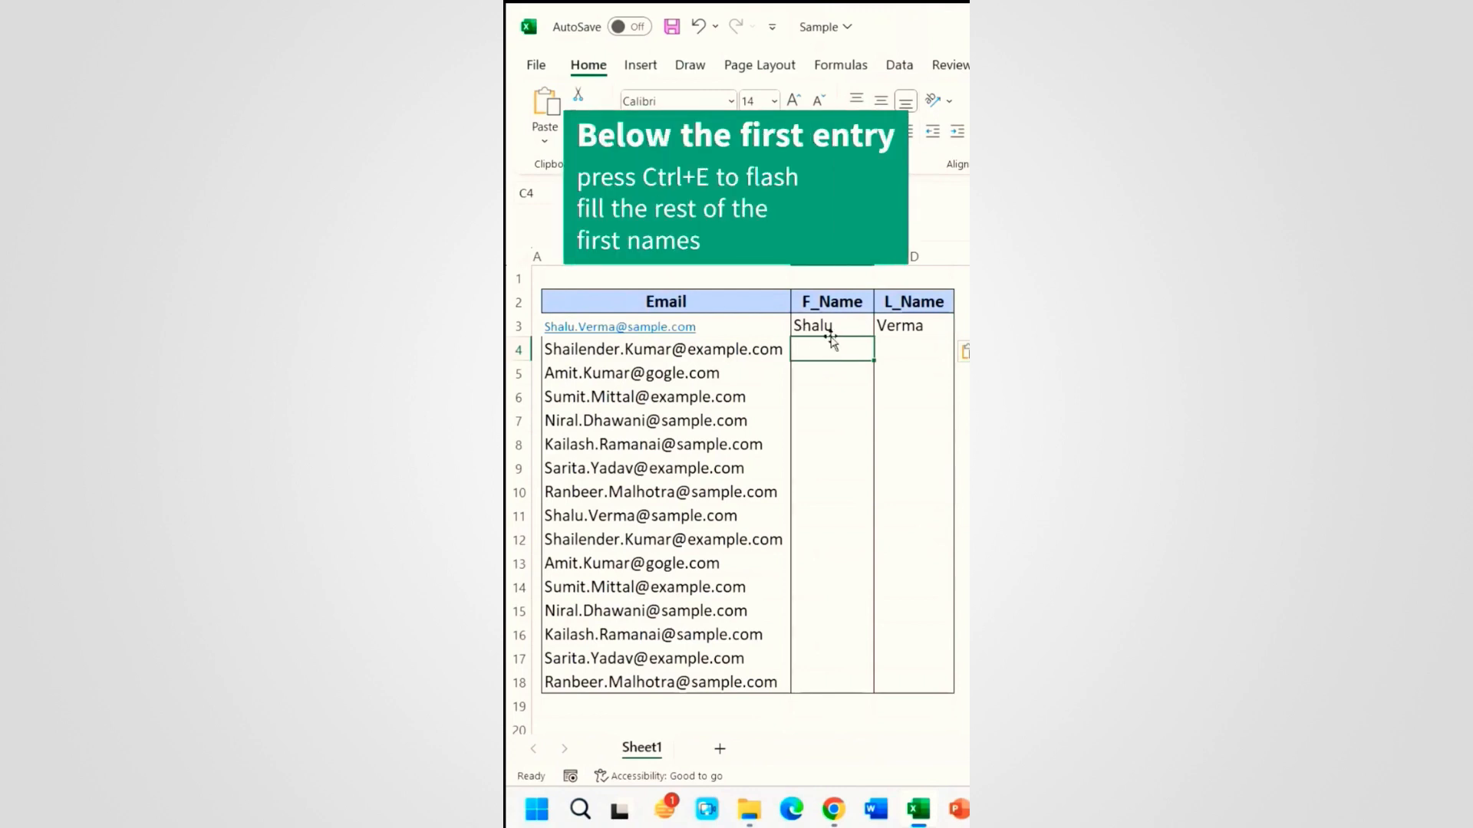
# Step: Flash Fill the remaining first names with Ctrl+E and last names via Data > Flash Fill
pyautogui.hotkey('ctrl', 'e')
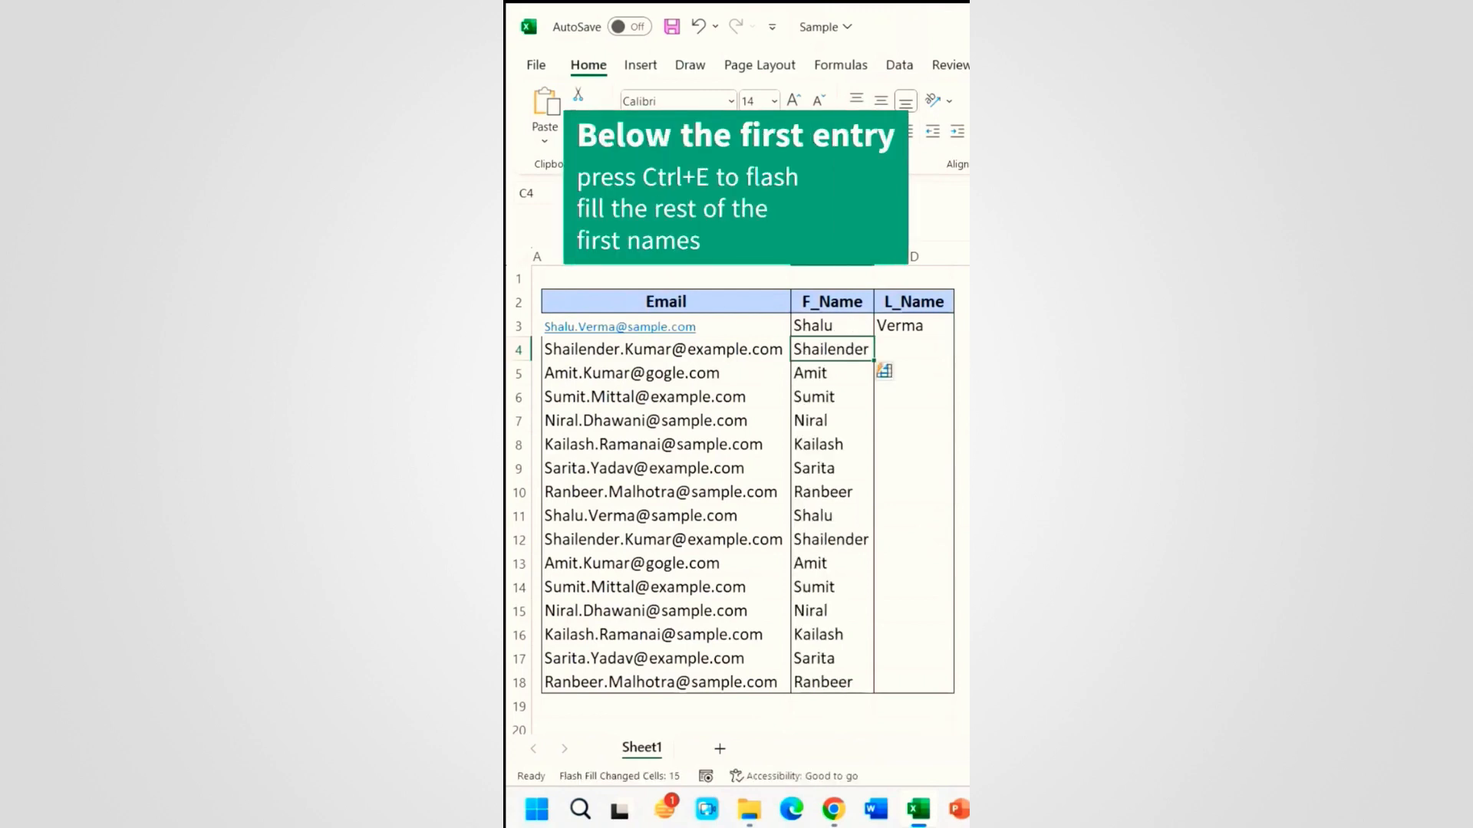
pyautogui.press('Right')
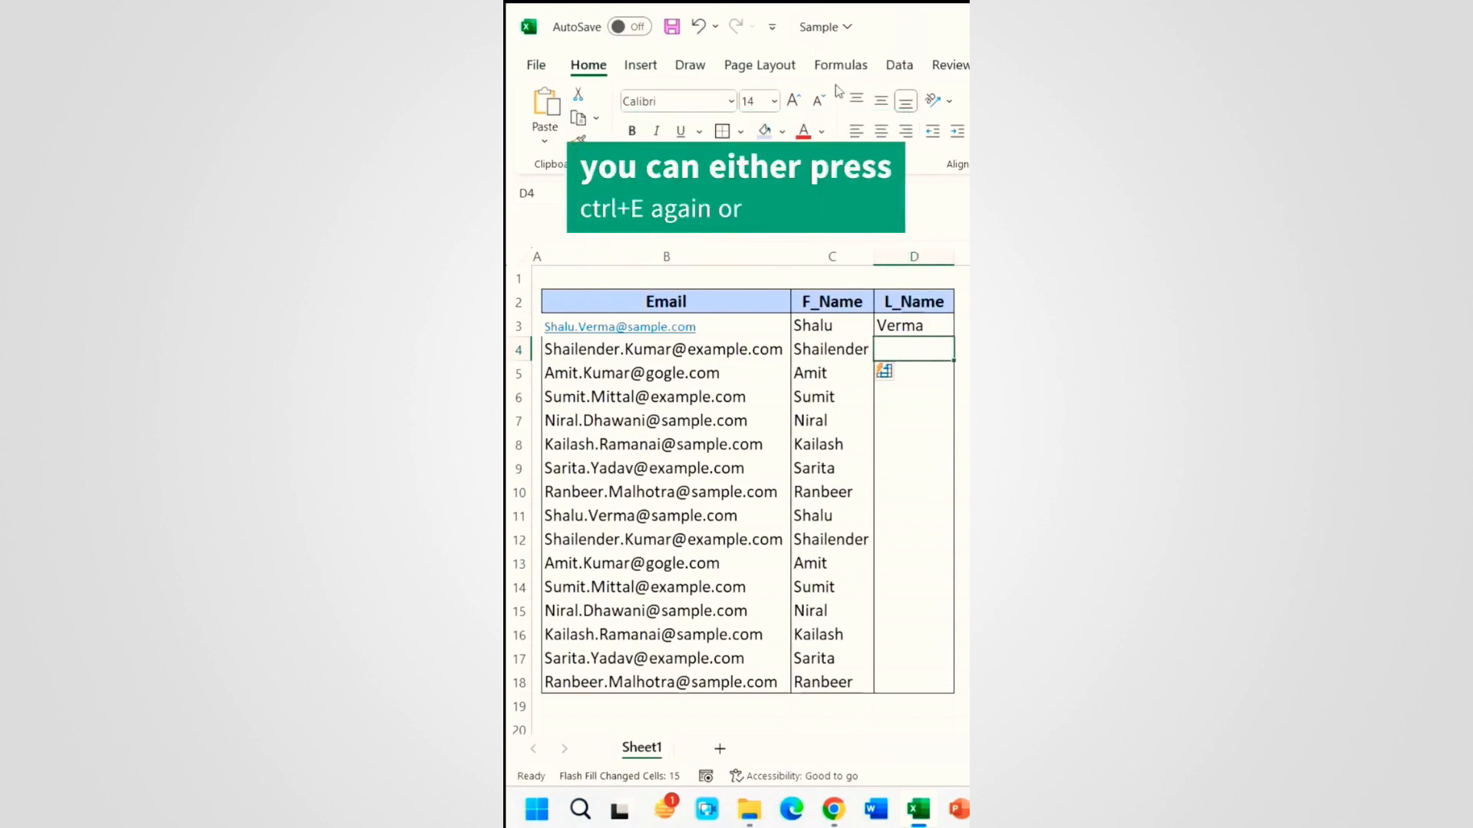
pyautogui.click(899, 65)
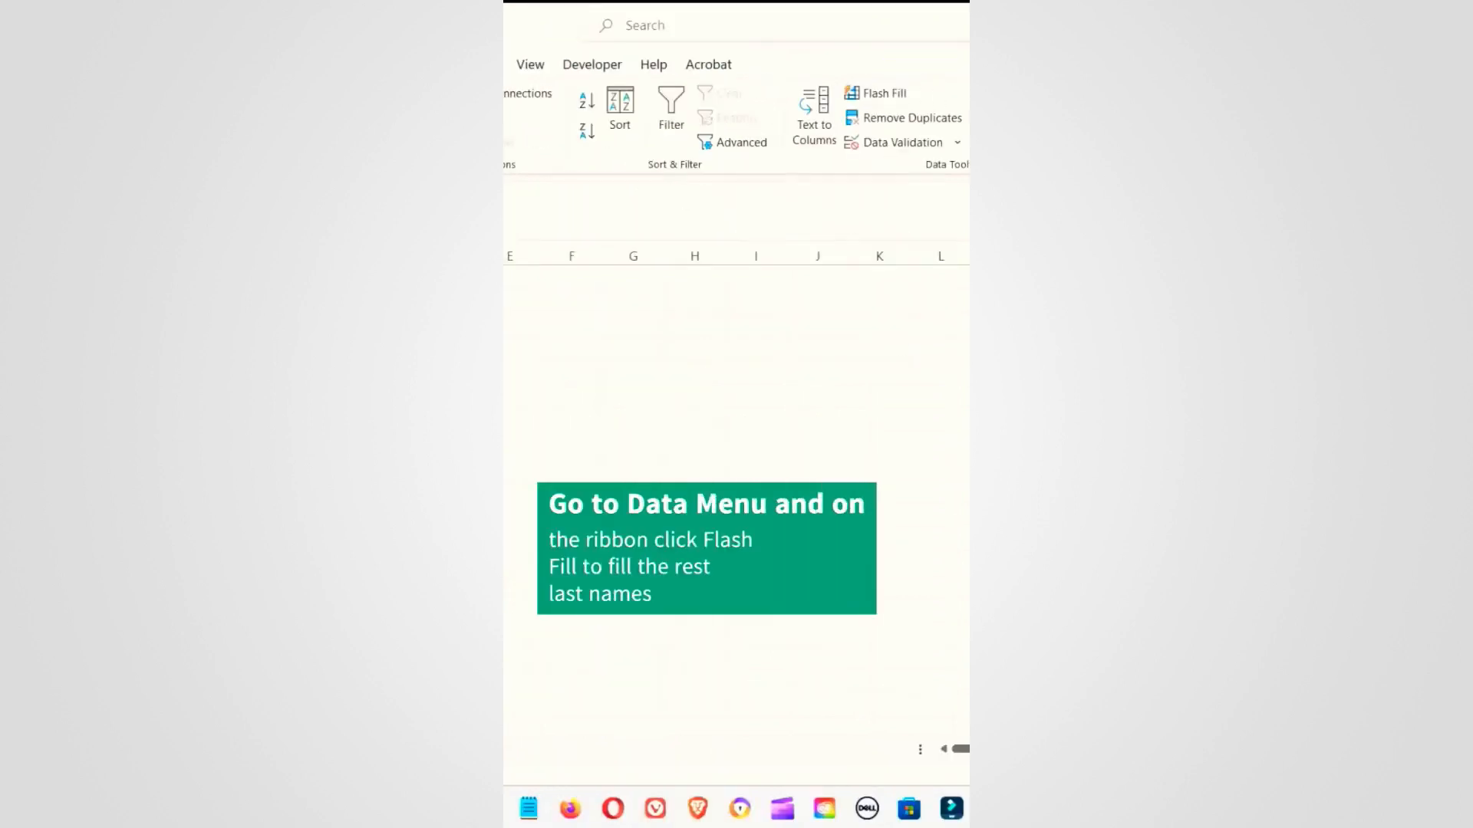
pyautogui.click(886, 95)
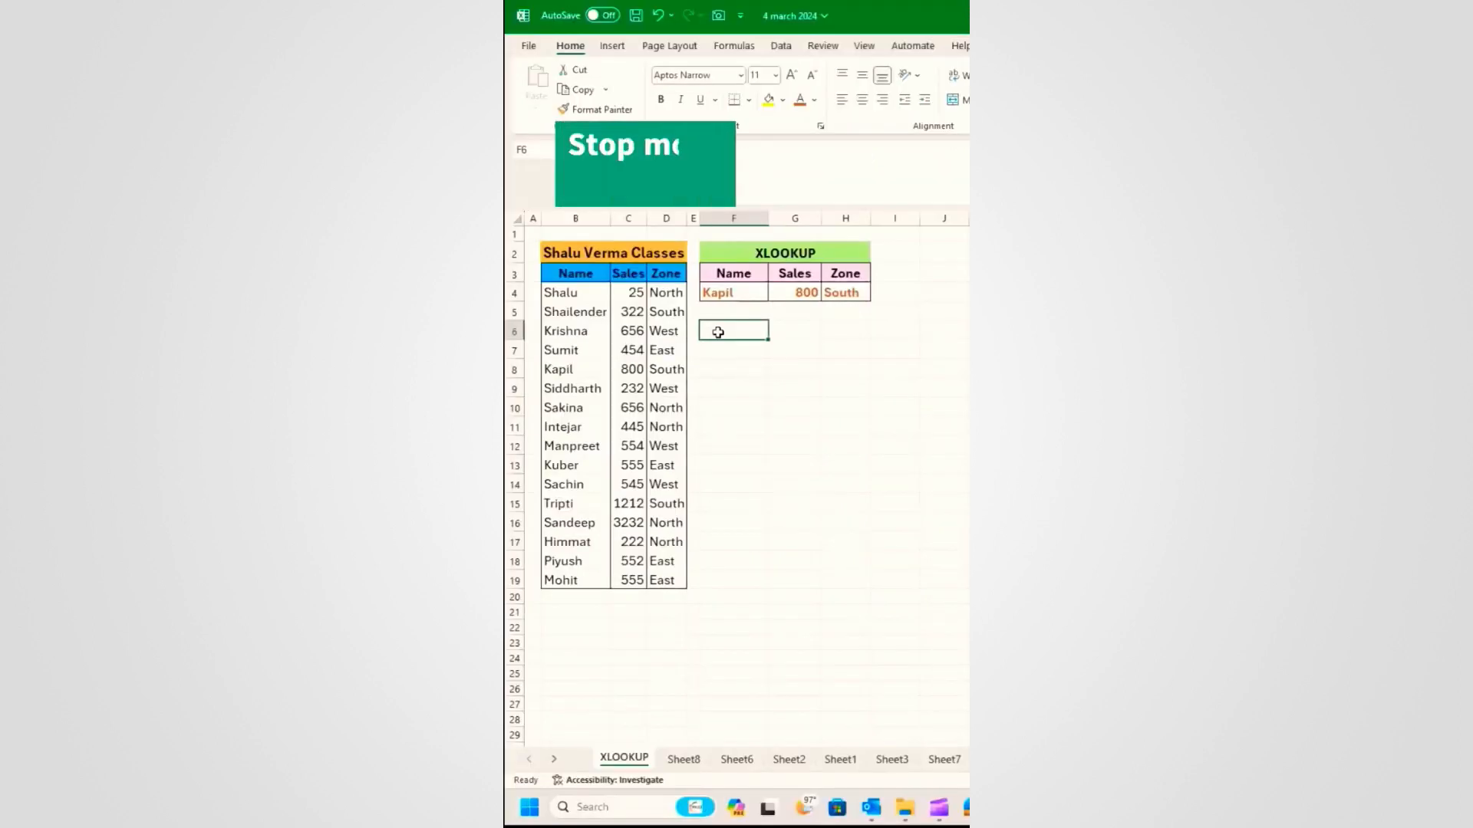
# Step: Copy the Name/Sales/Zone table B3:D11 and select cell C2 on empty Sheet8
pyautogui.moveTo(606, 274); pyautogui.dragTo(656, 431)
pyautogui.rightClick(656, 432)
pyautogui.click(695, 335)
pyautogui.click(683, 759)
pyautogui.click(642, 248)
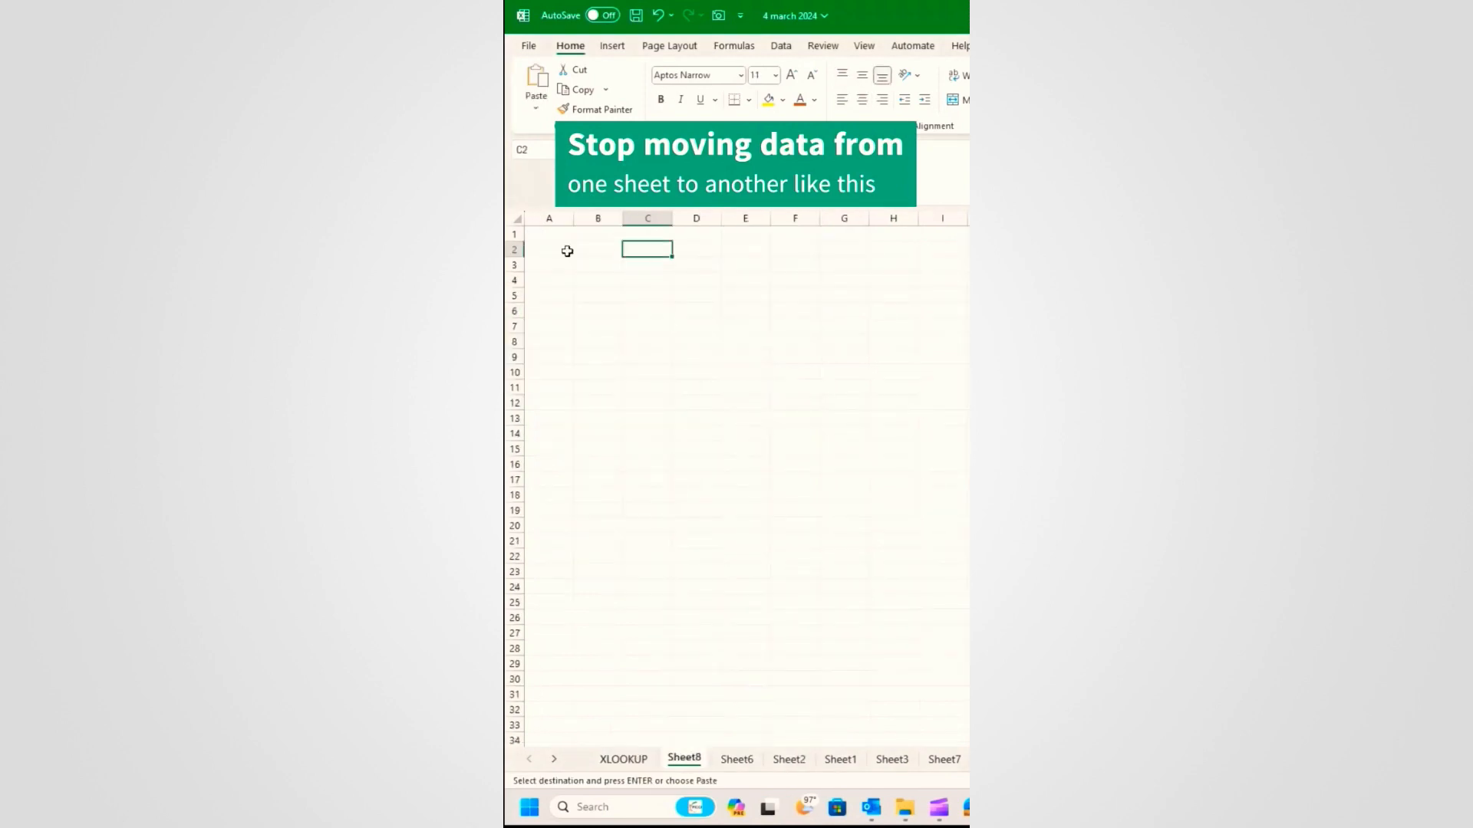
# Step: Paste the copied sales table at B2, then select the top of the table on the XLOOKUP sheet
pyautogui.click(598, 249)
pyautogui.rightClick(598, 256)
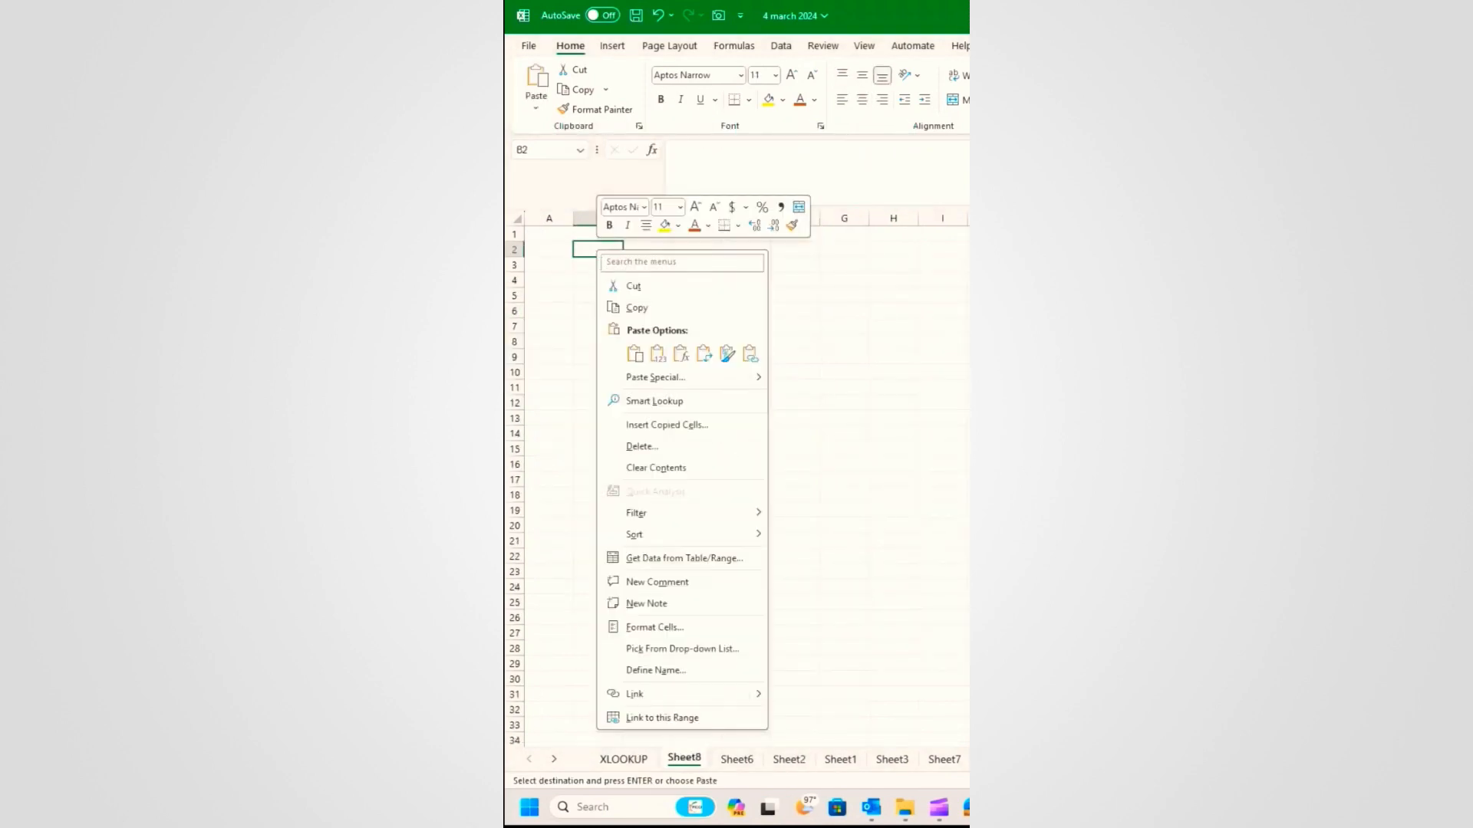
pyautogui.click(634, 354)
pyautogui.click(795, 385)
pyautogui.click(662, 299)
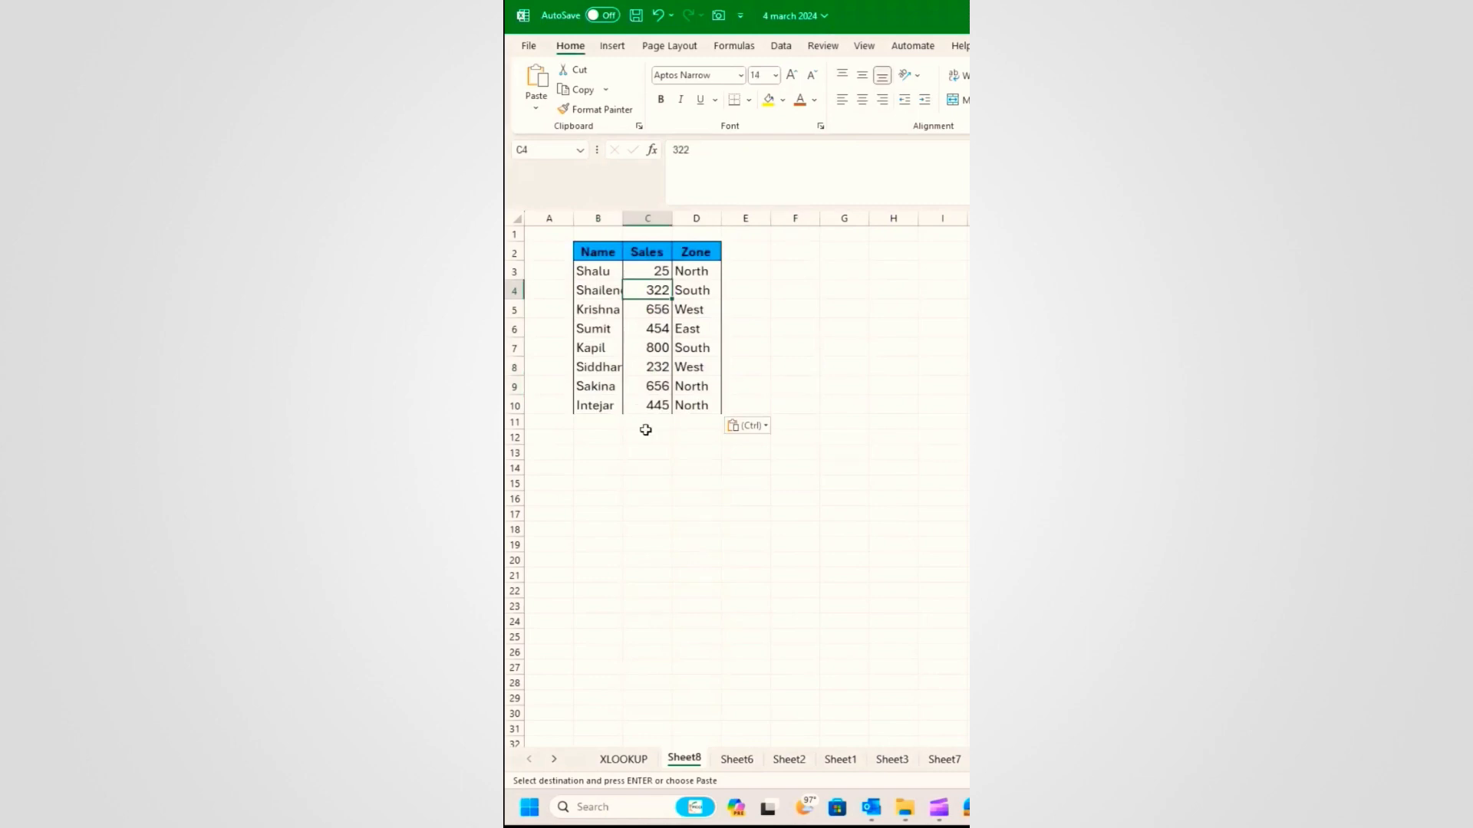
pyautogui.click(624, 759)
pyautogui.moveTo(572, 297); pyautogui.dragTo(677, 457)
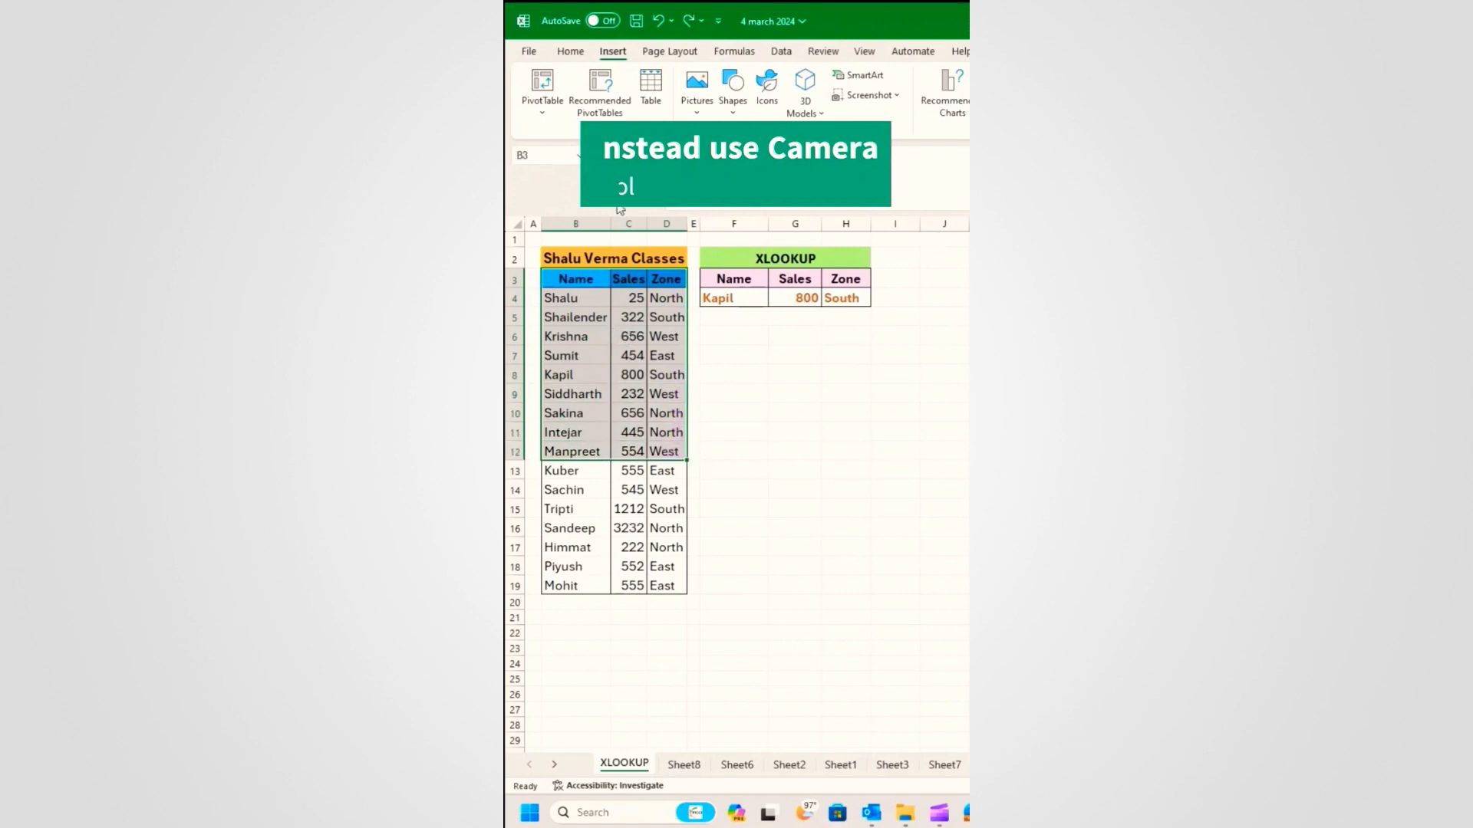
# Step: Add the Camera command from All Commands to the Quick Access Toolbar
pyautogui.click(719, 22)
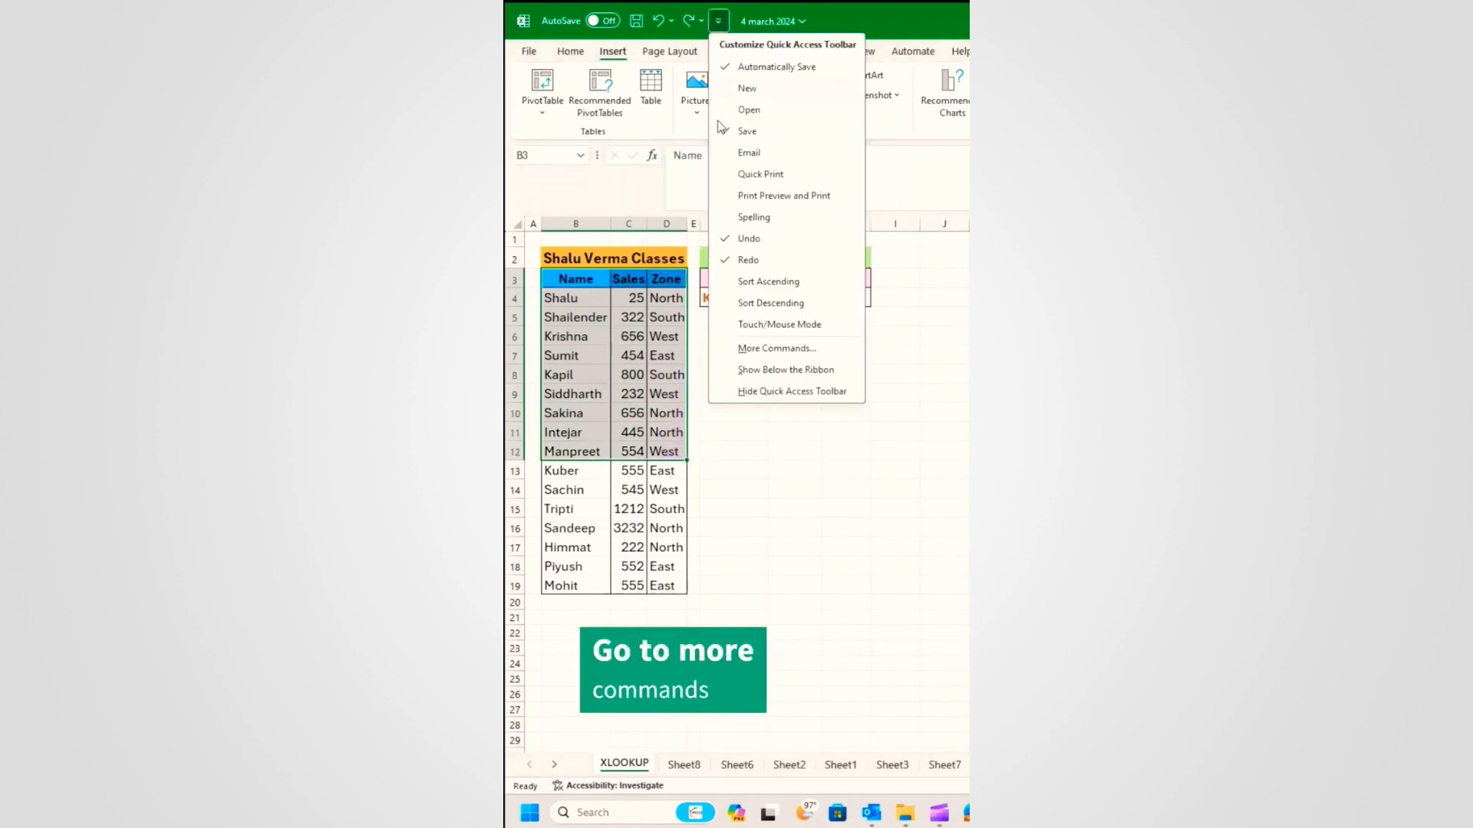
pyautogui.click(779, 349)
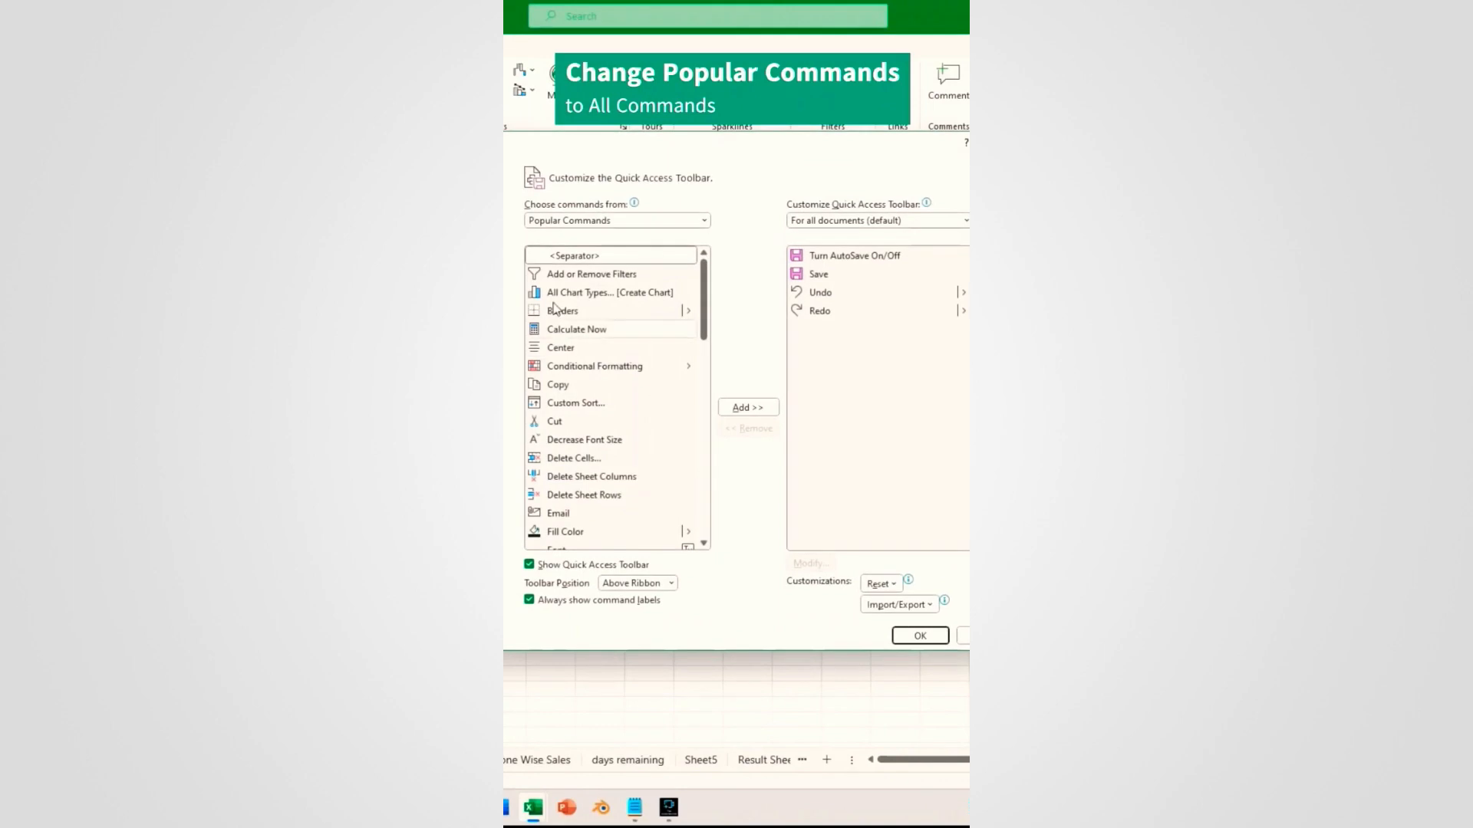
pyautogui.click(592, 222)
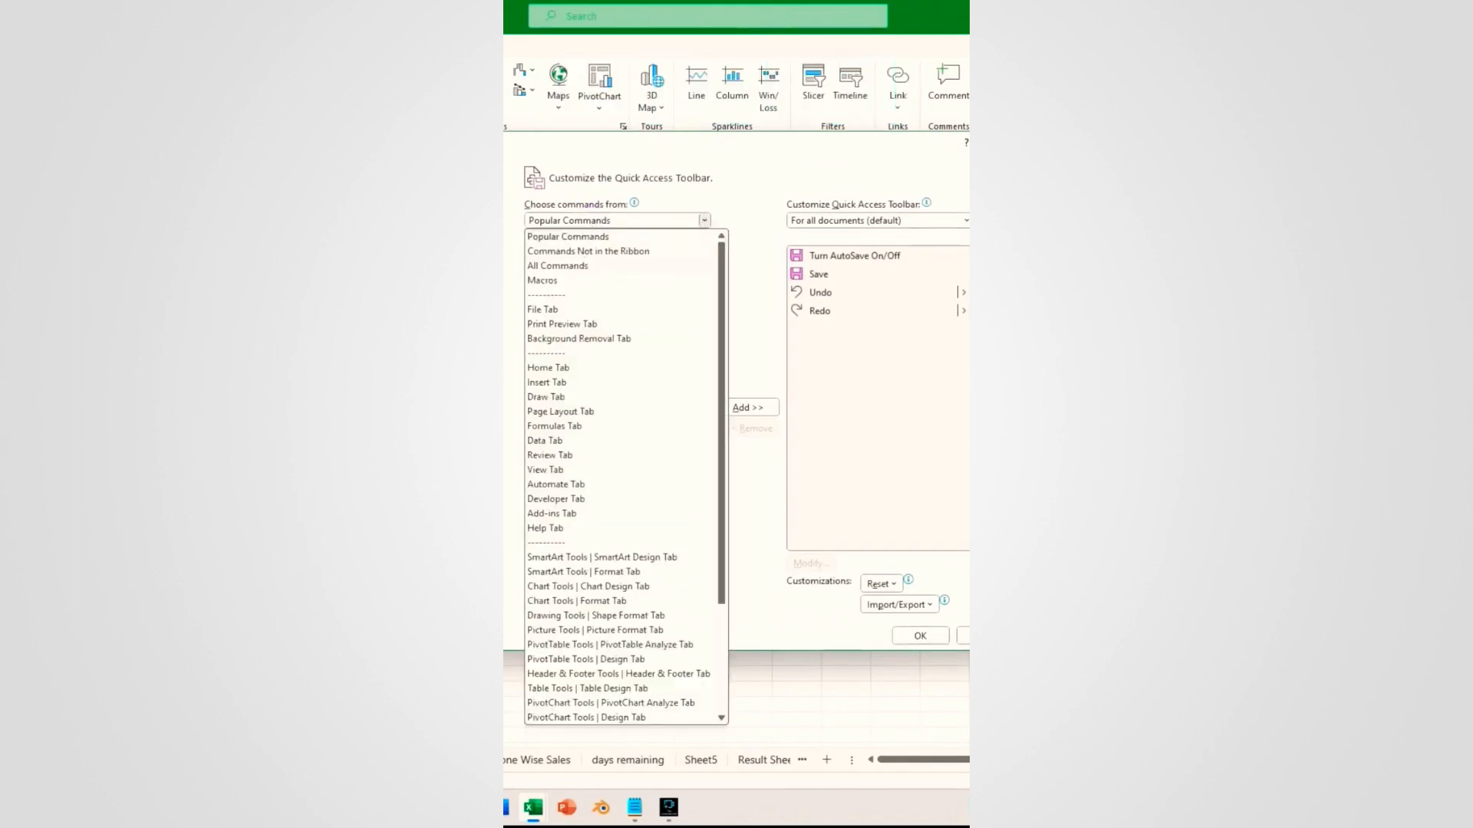
pyautogui.click(583, 267)
pyautogui.click(704, 317)
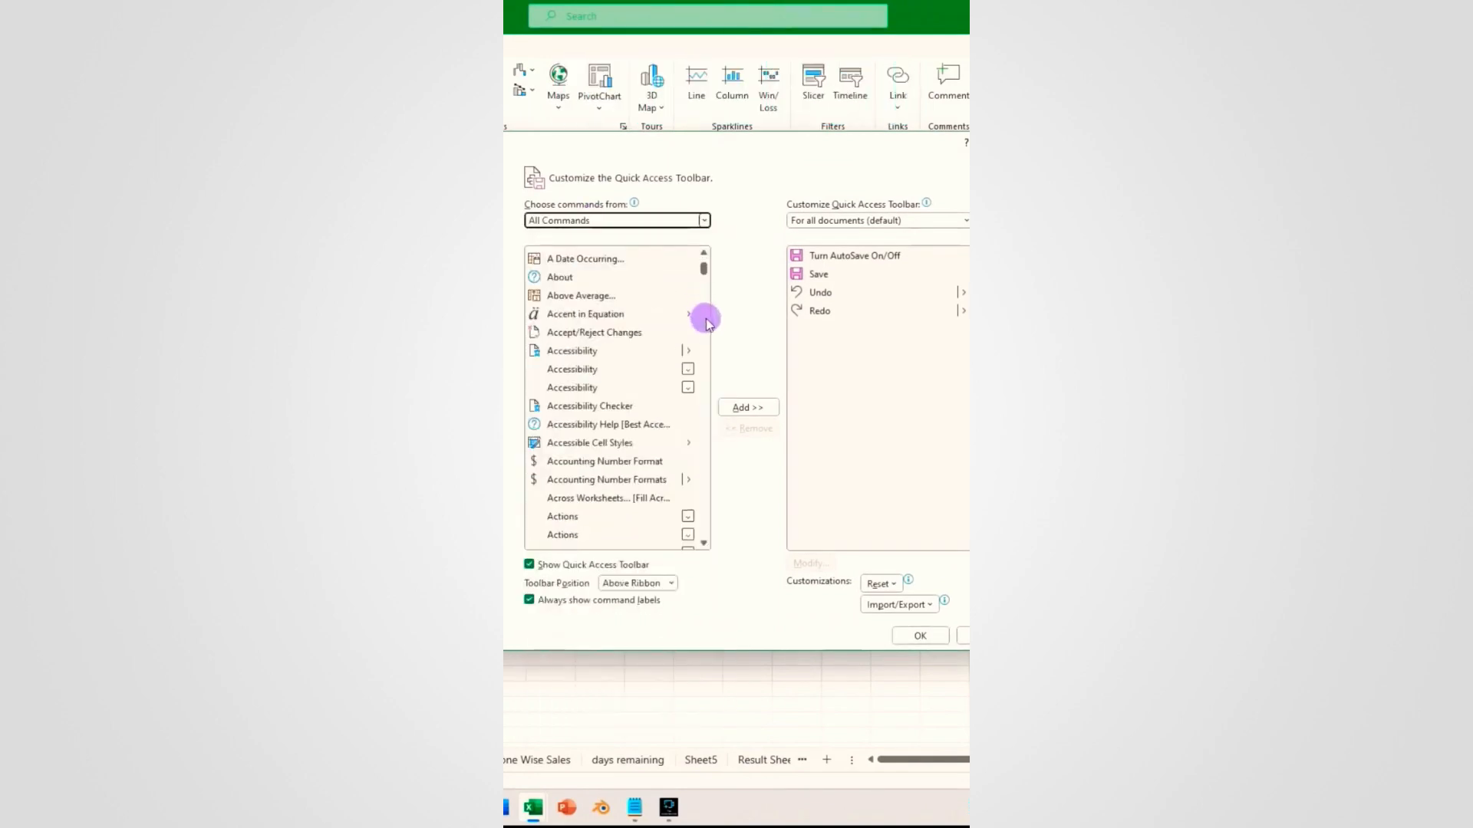
pyautogui.scroll(3, 631, 464)
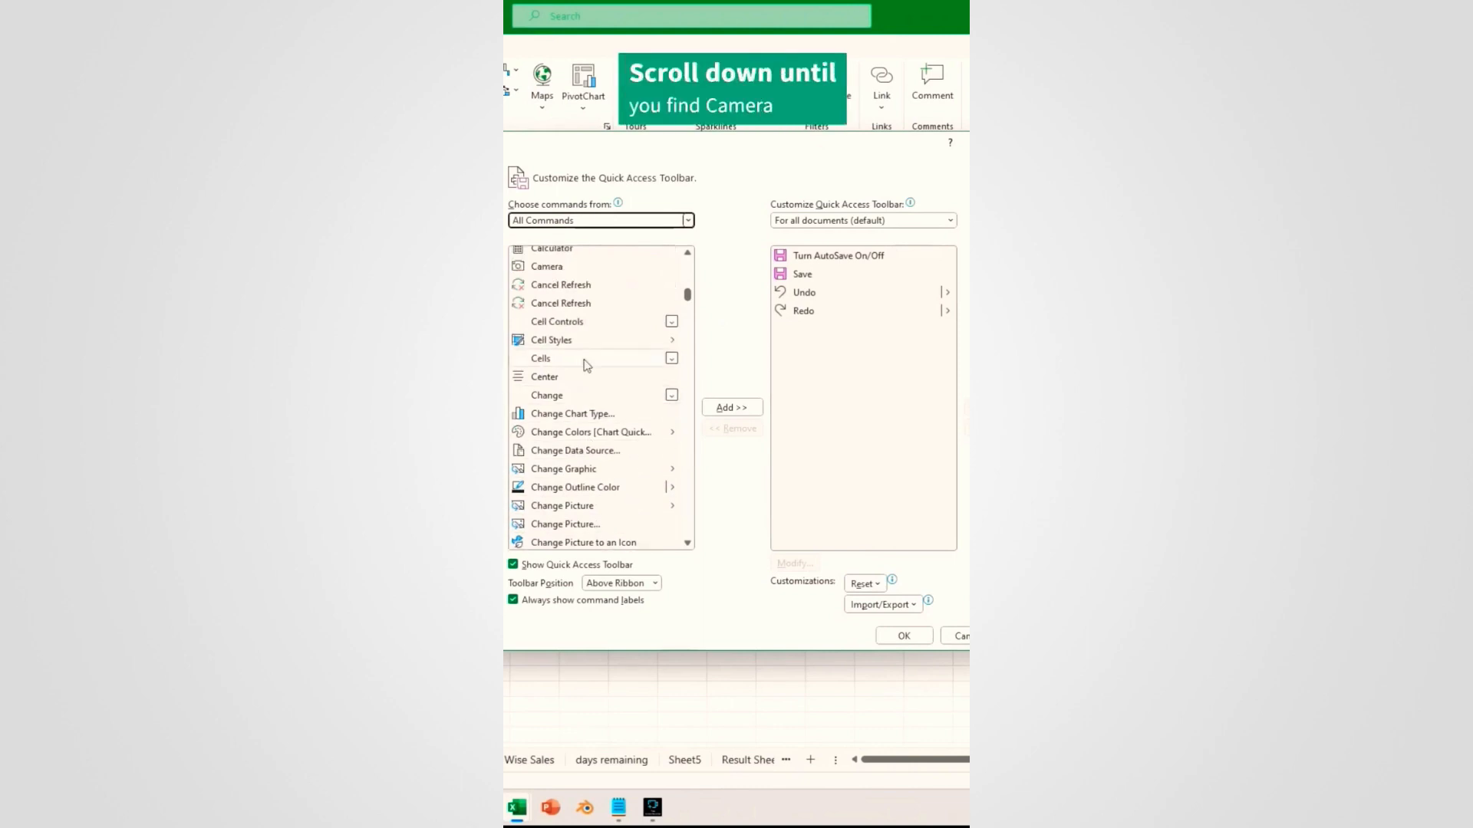
pyautogui.click(546, 266)
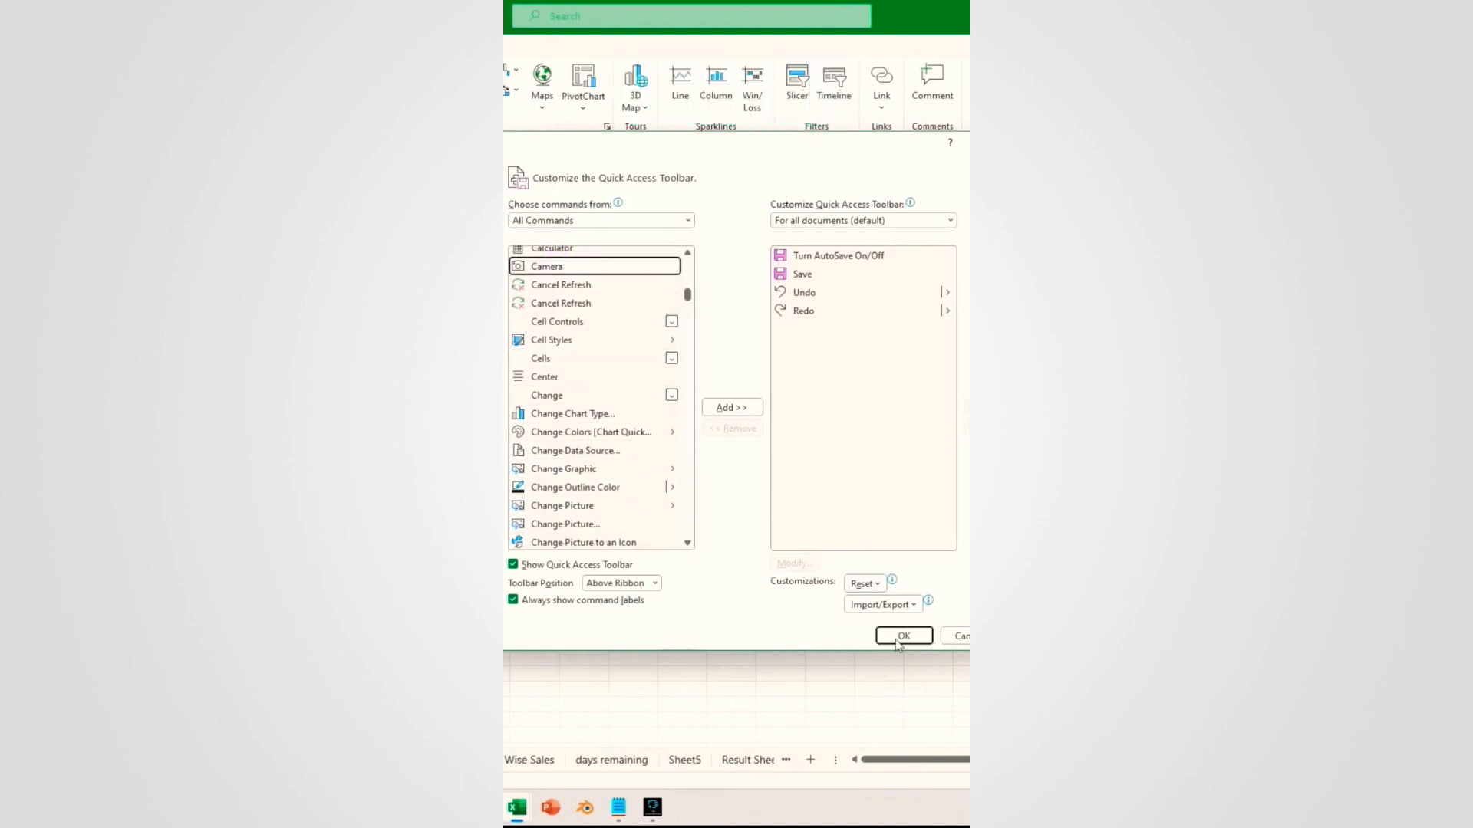
pyautogui.click(731, 407)
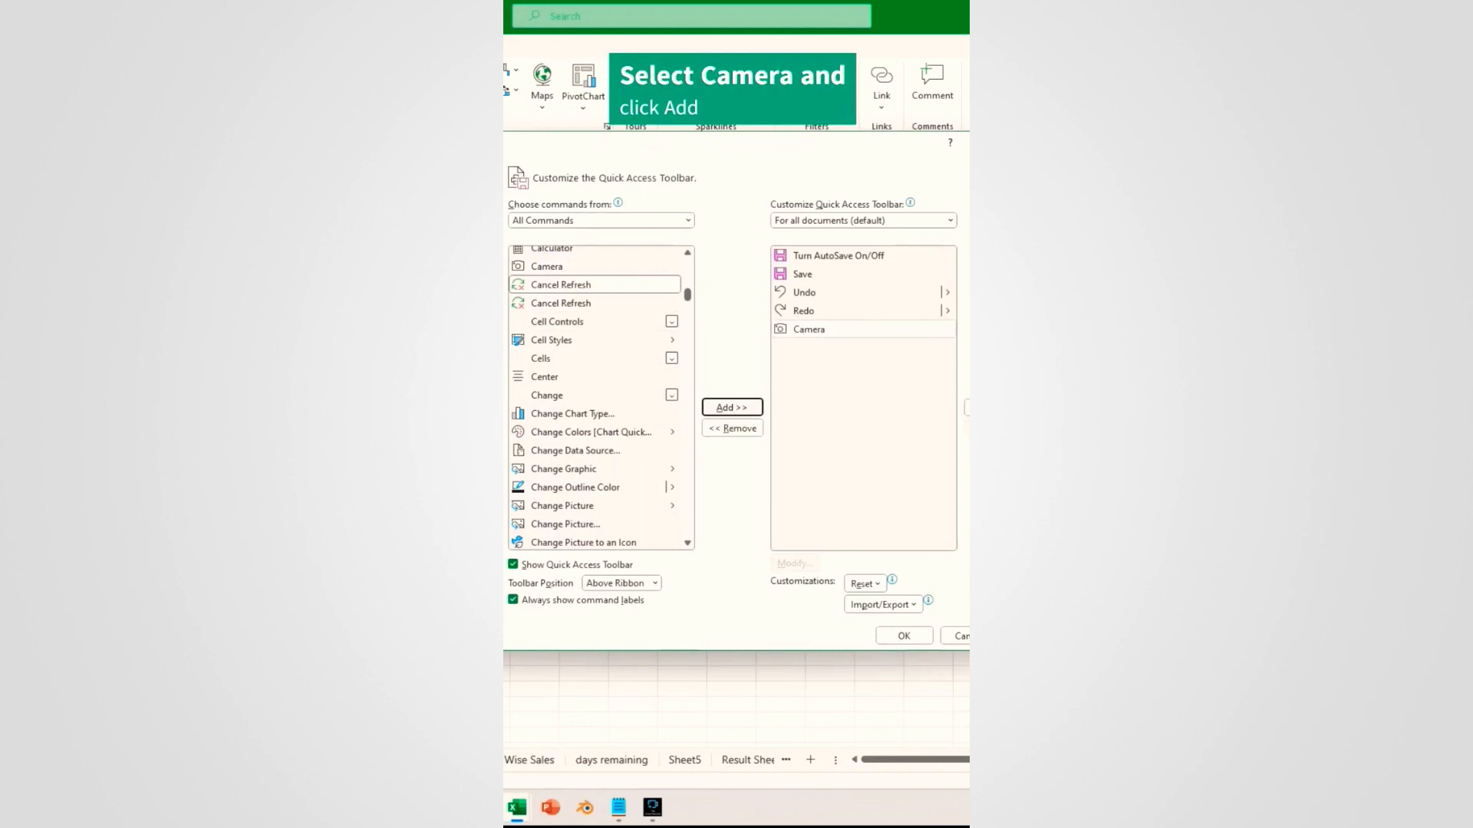
pyautogui.press('Return')
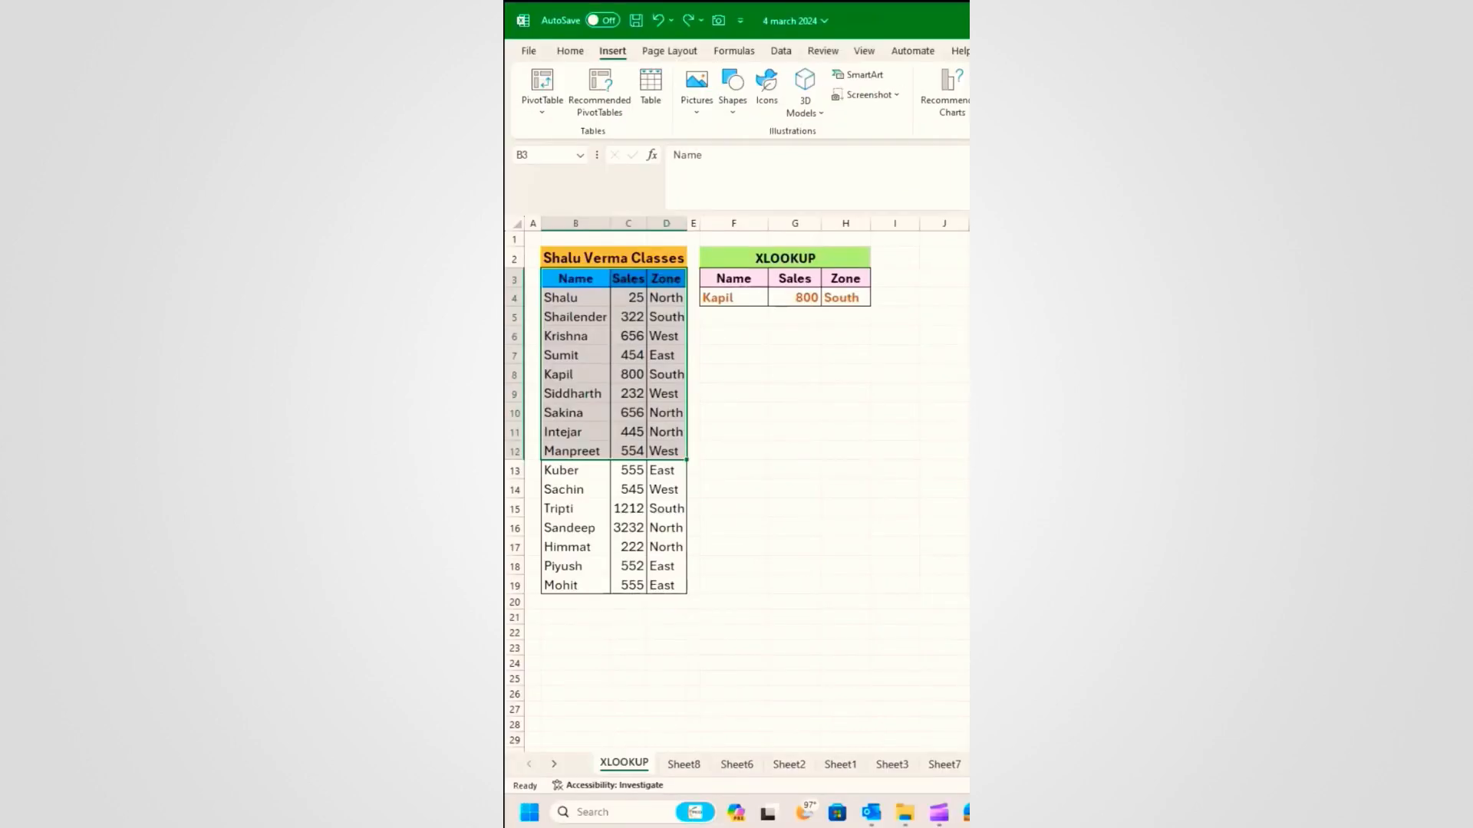
# Step: Place a linked Camera picture of B3:D11 on Sheet8 and enlarge it to about double size
pyautogui.click(584, 276)
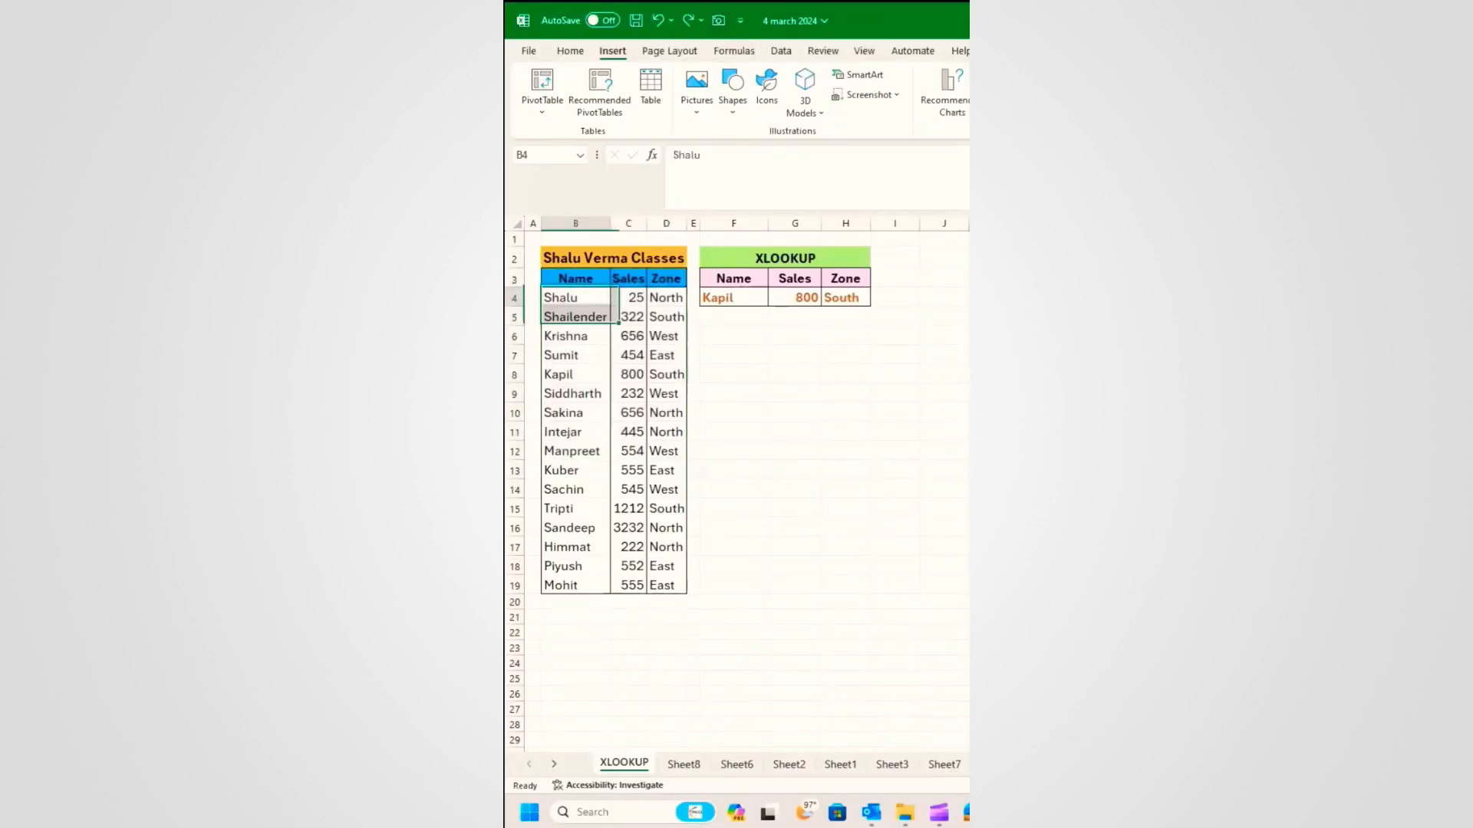
pyautogui.moveTo(575, 278); pyautogui.dragTo(661, 434)
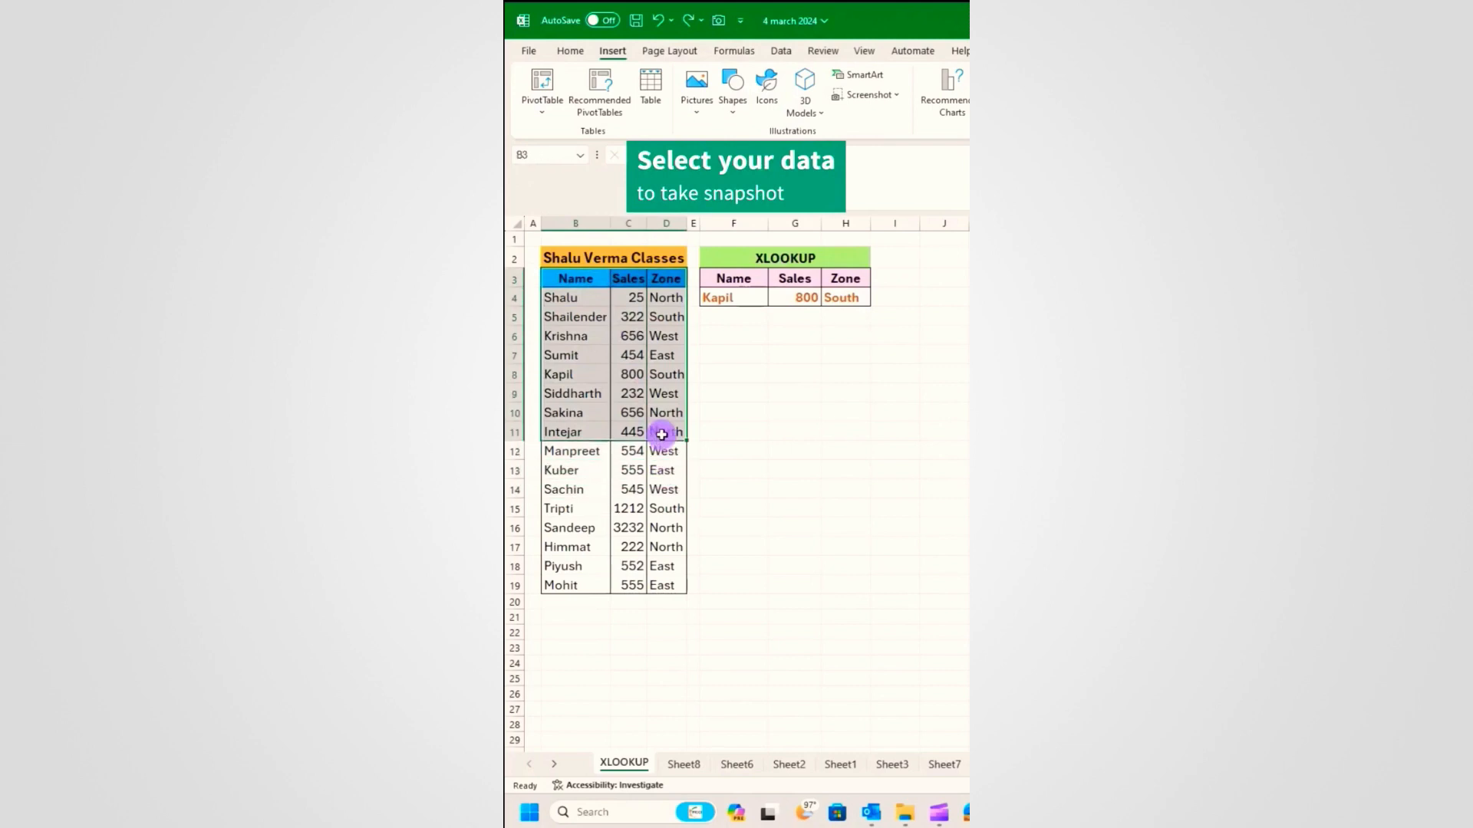
pyautogui.click(719, 21)
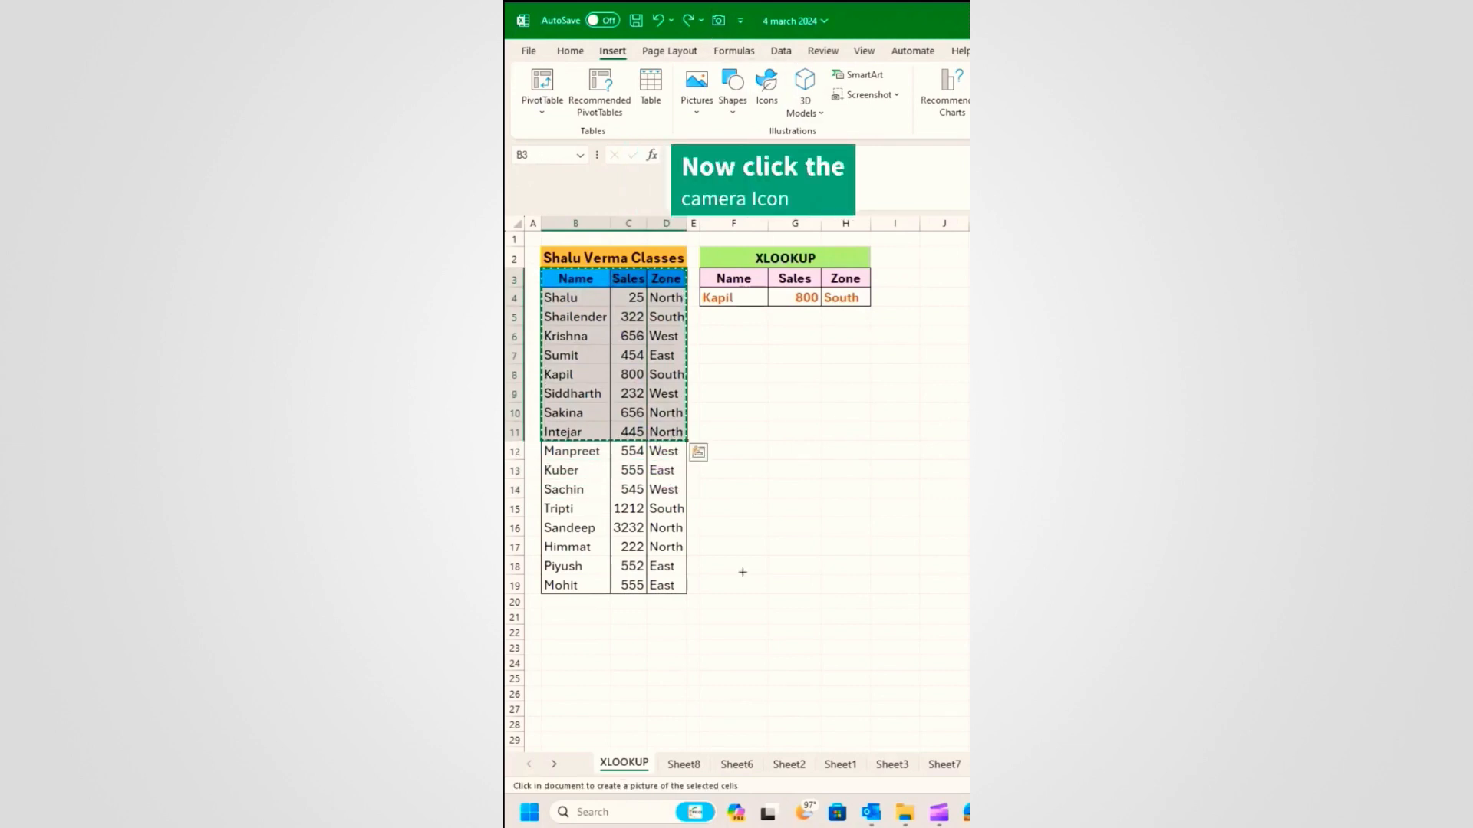
pyautogui.click(684, 764)
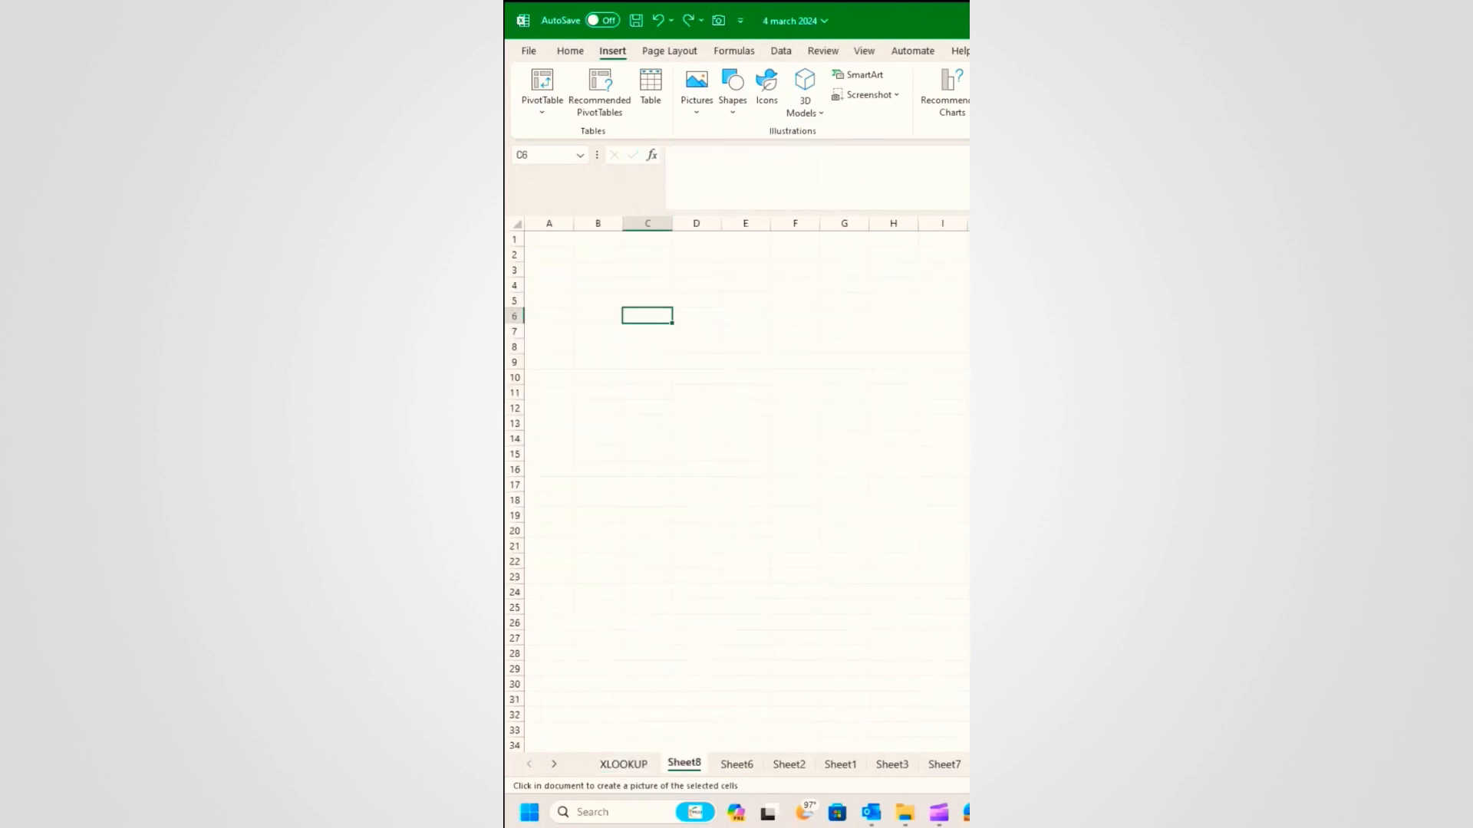
pyautogui.moveTo(603, 292)
pyautogui.mouseDown()
pyautogui.moveTo(647, 391)
pyautogui.moveTo(746, 481)
pyautogui.moveTo(747, 517)
pyautogui.mouseUp()
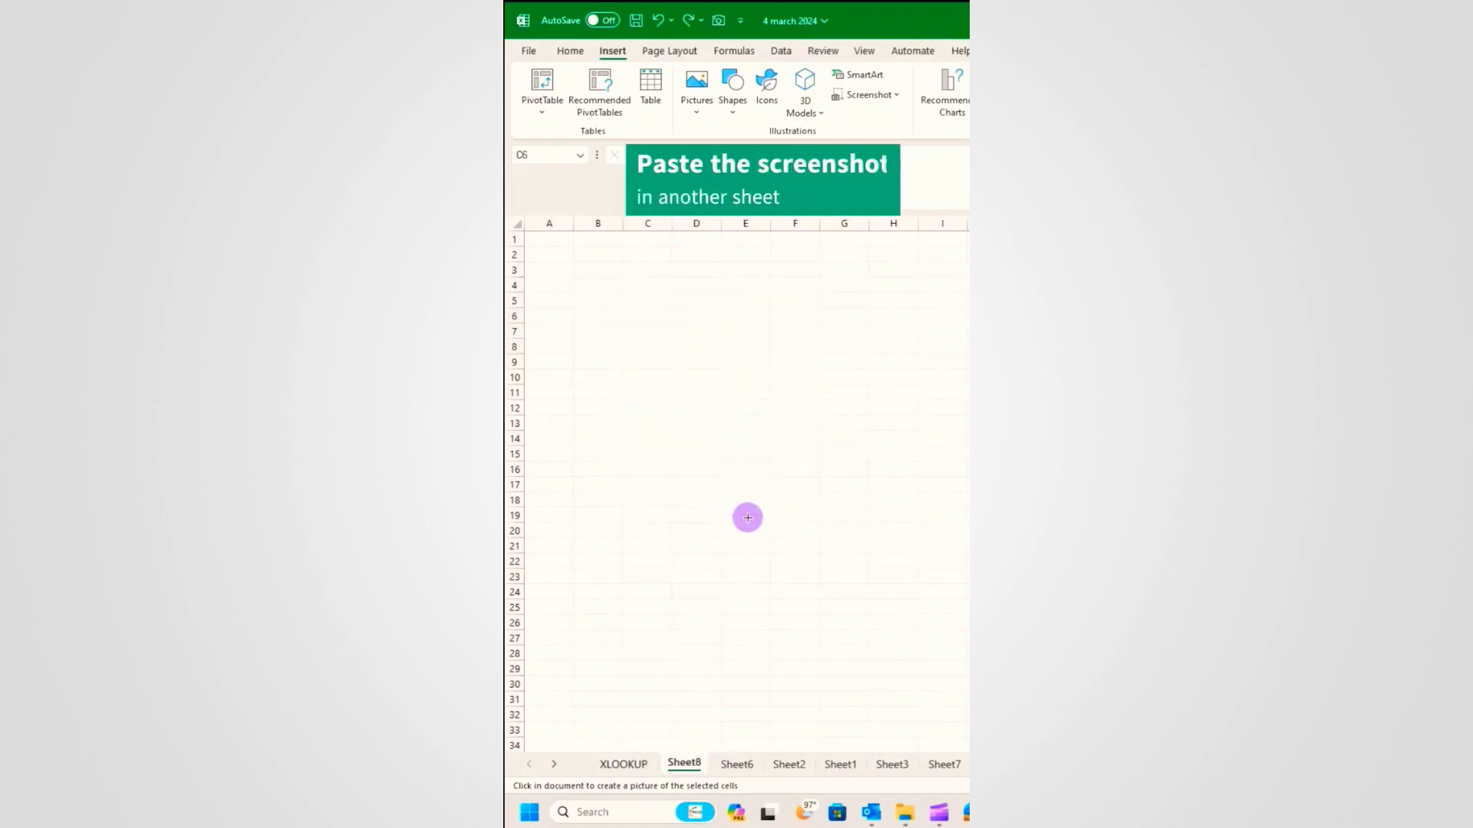
pyautogui.moveTo(750, 467); pyautogui.dragTo(891, 634)
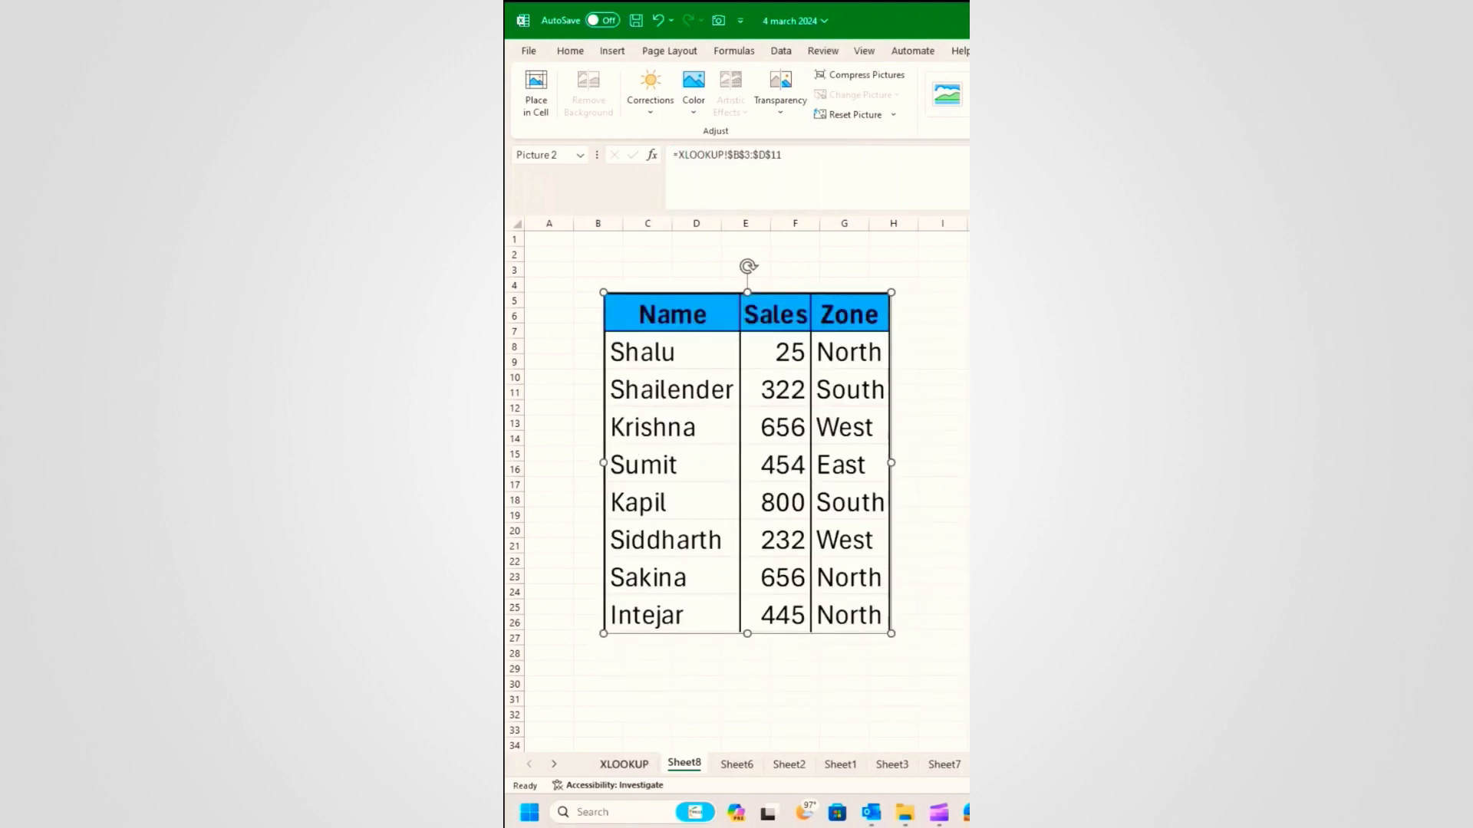
# Step: Change the name in B4 from Shalu to Shailender and check the picture on Sheet8 updates
pyautogui.click(624, 764)
pyautogui.click(593, 299)
pyautogui.doubleClick(593, 300)
pyautogui.moveTo(593, 299); pyautogui.dragTo(515, 298)
pyautogui.write('Shailender')
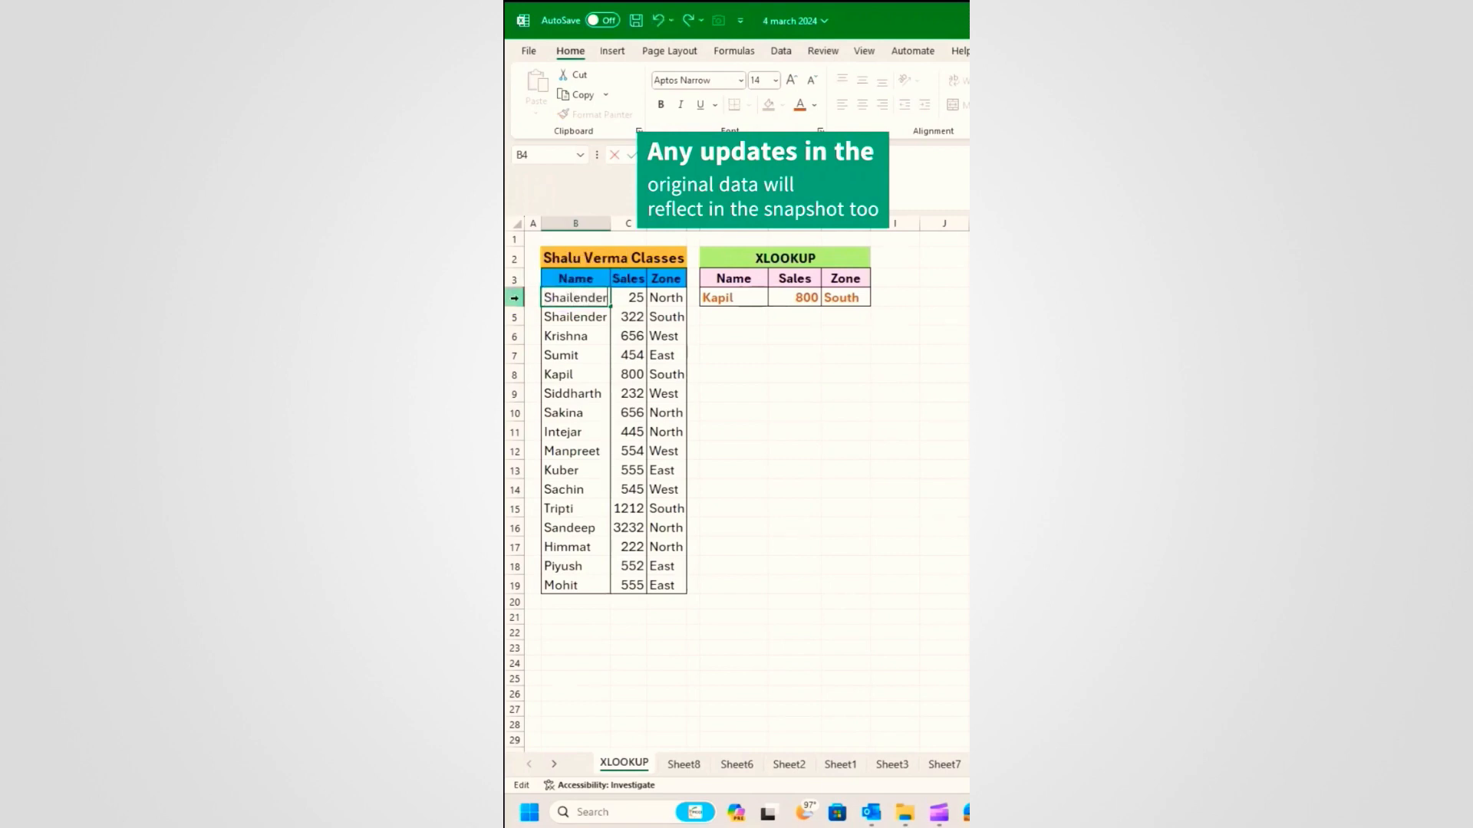
pyautogui.press('Tab')
pyautogui.click(685, 764)
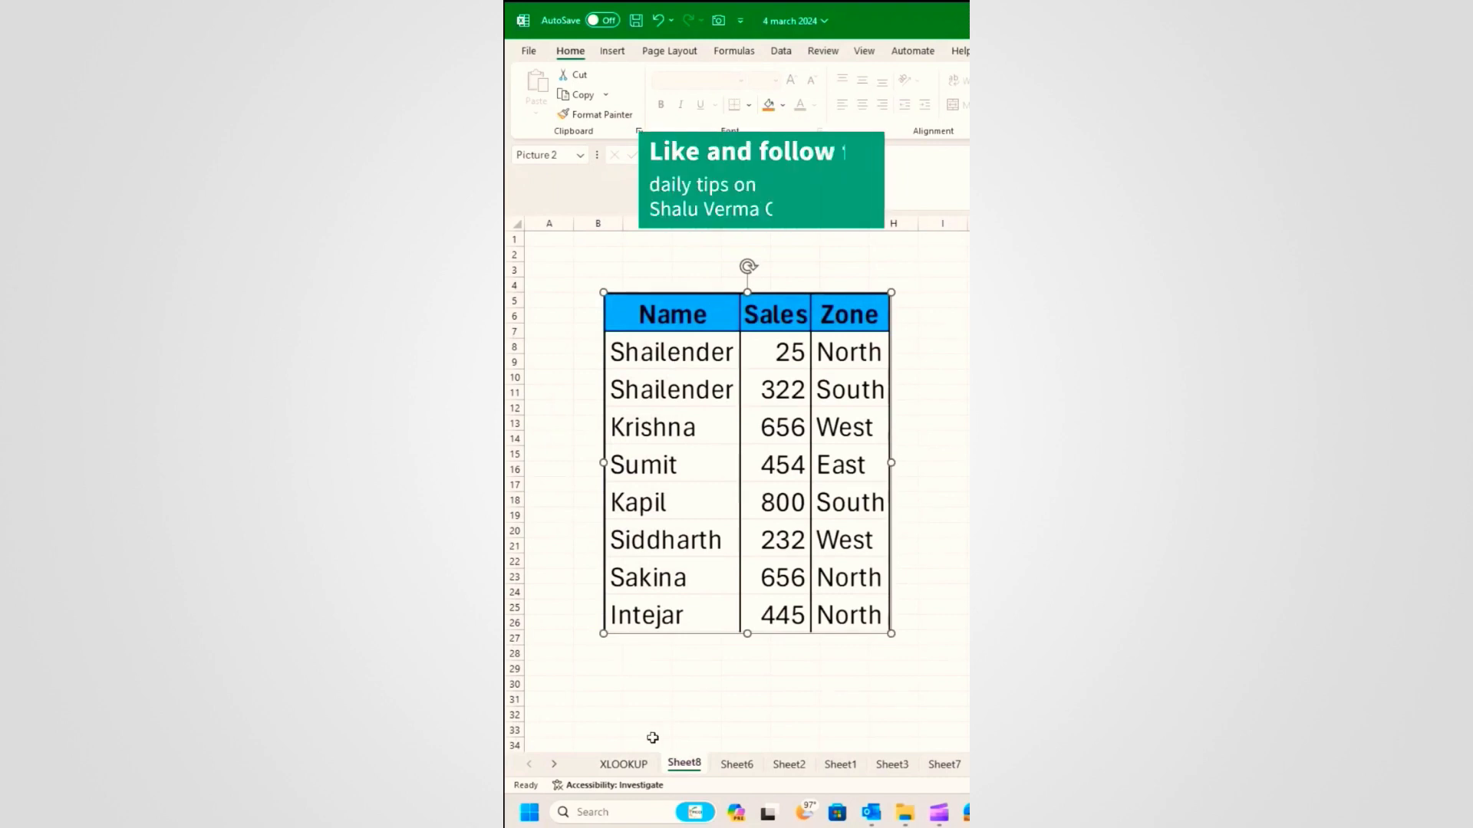
pyautogui.click(624, 764)
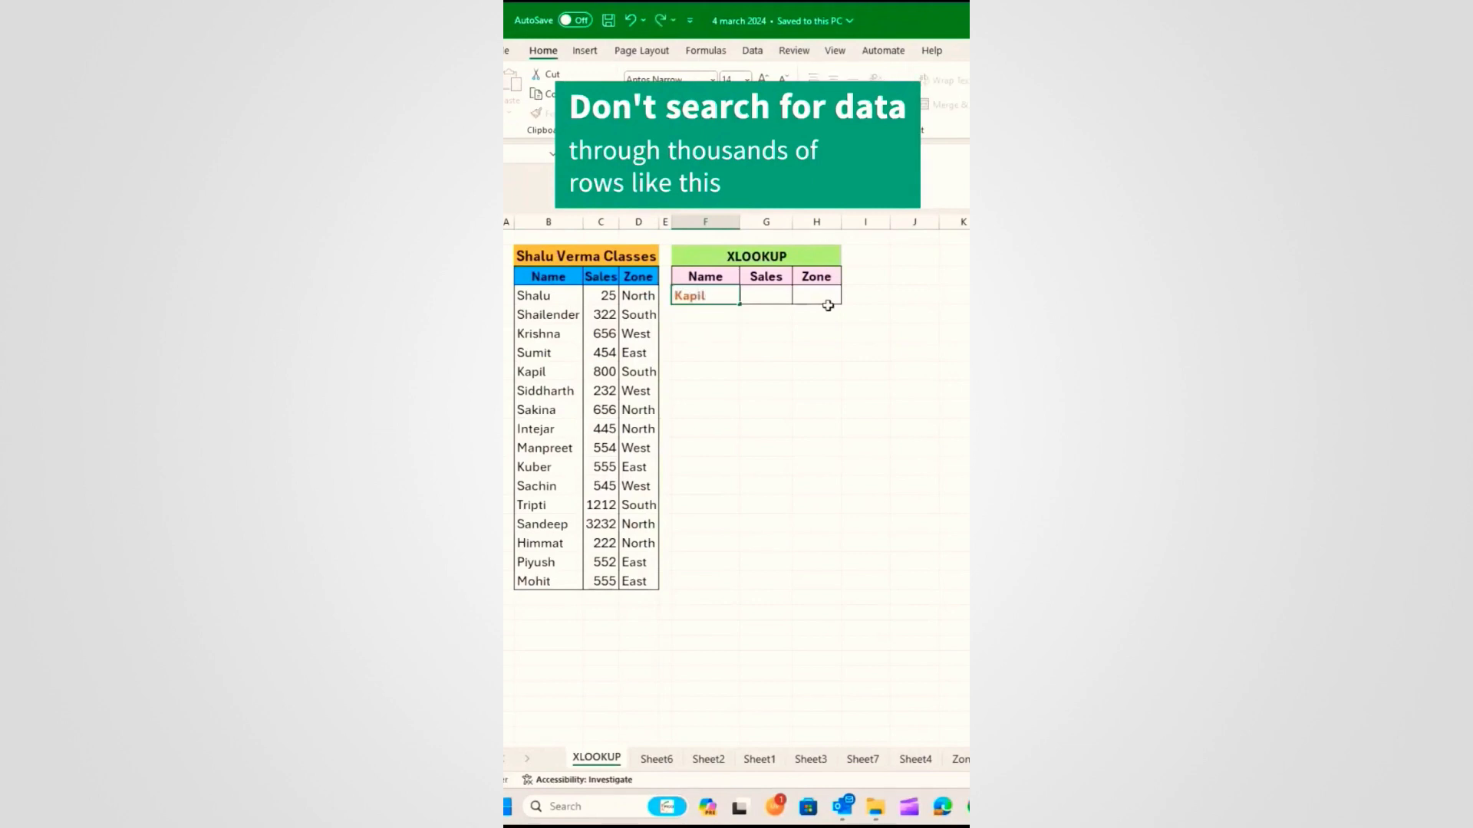
# Step: Enter Kapil's sales figure and try =XLOOKUP(F4,B4:B19,C4:C19) in G4, returning sales only
pyautogui.press('Tab')
pyautogui.write('80')
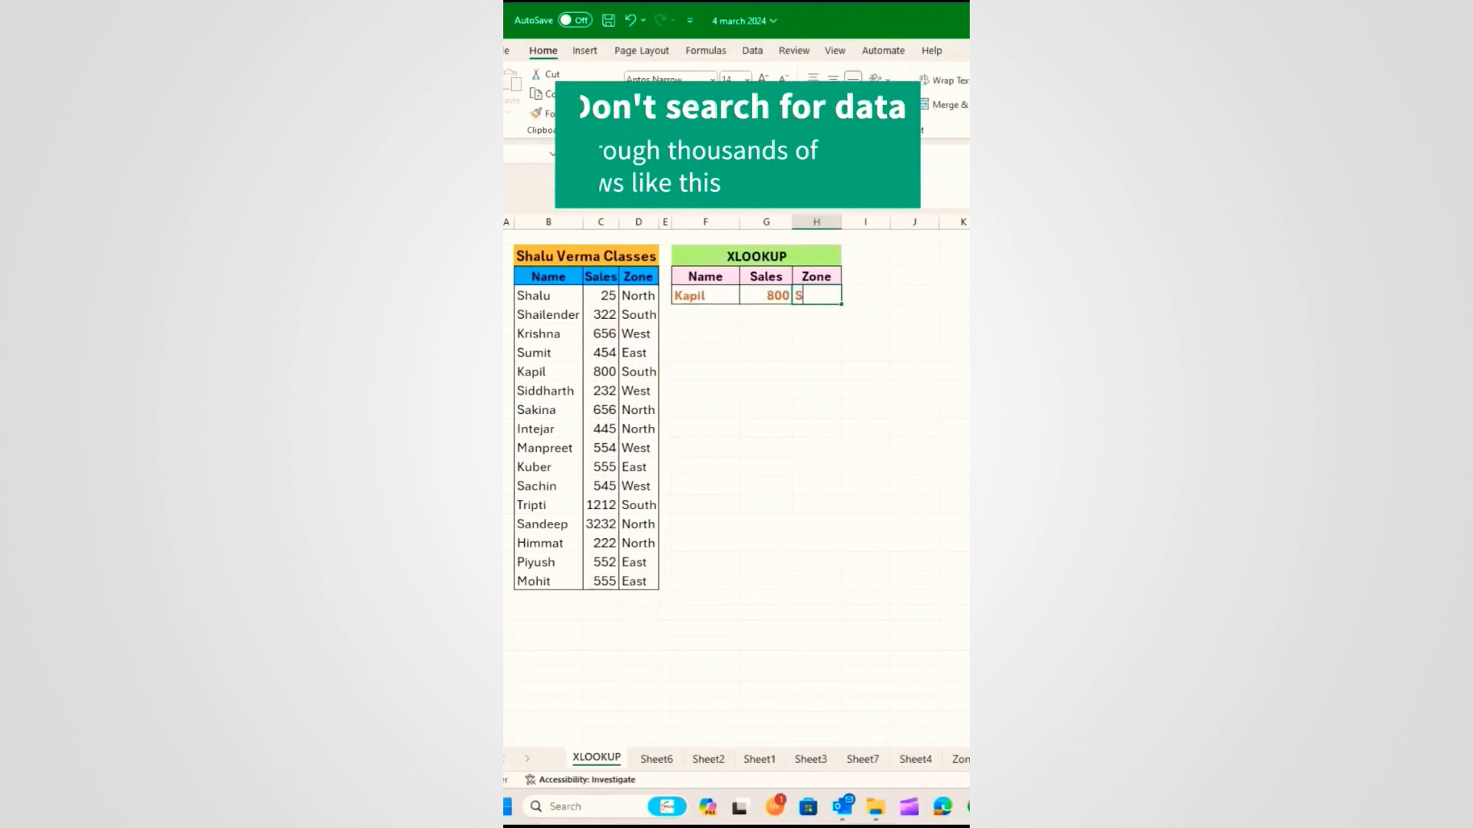
pyautogui.click(769, 299)
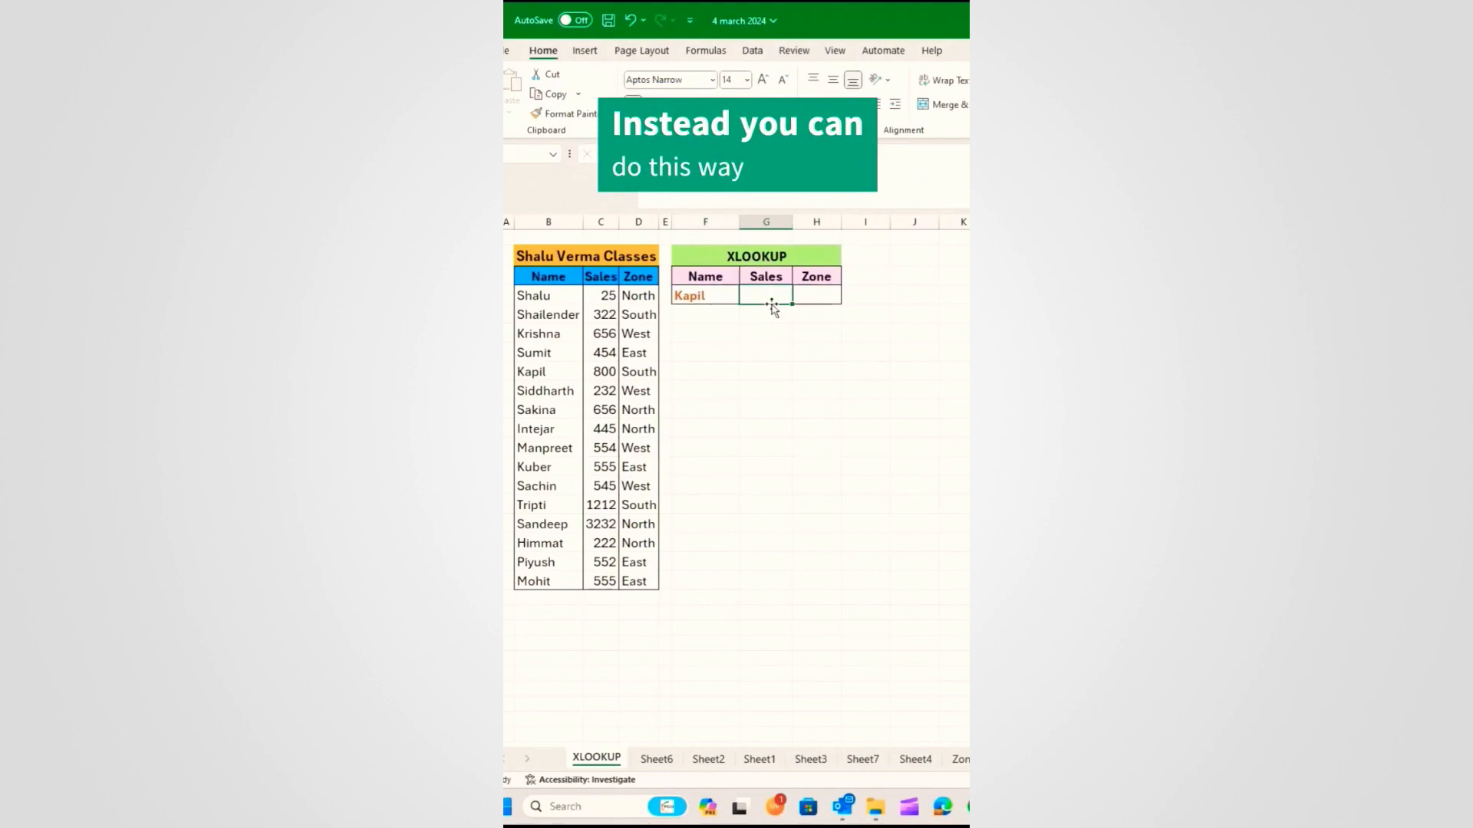
pyautogui.write('=xloo')
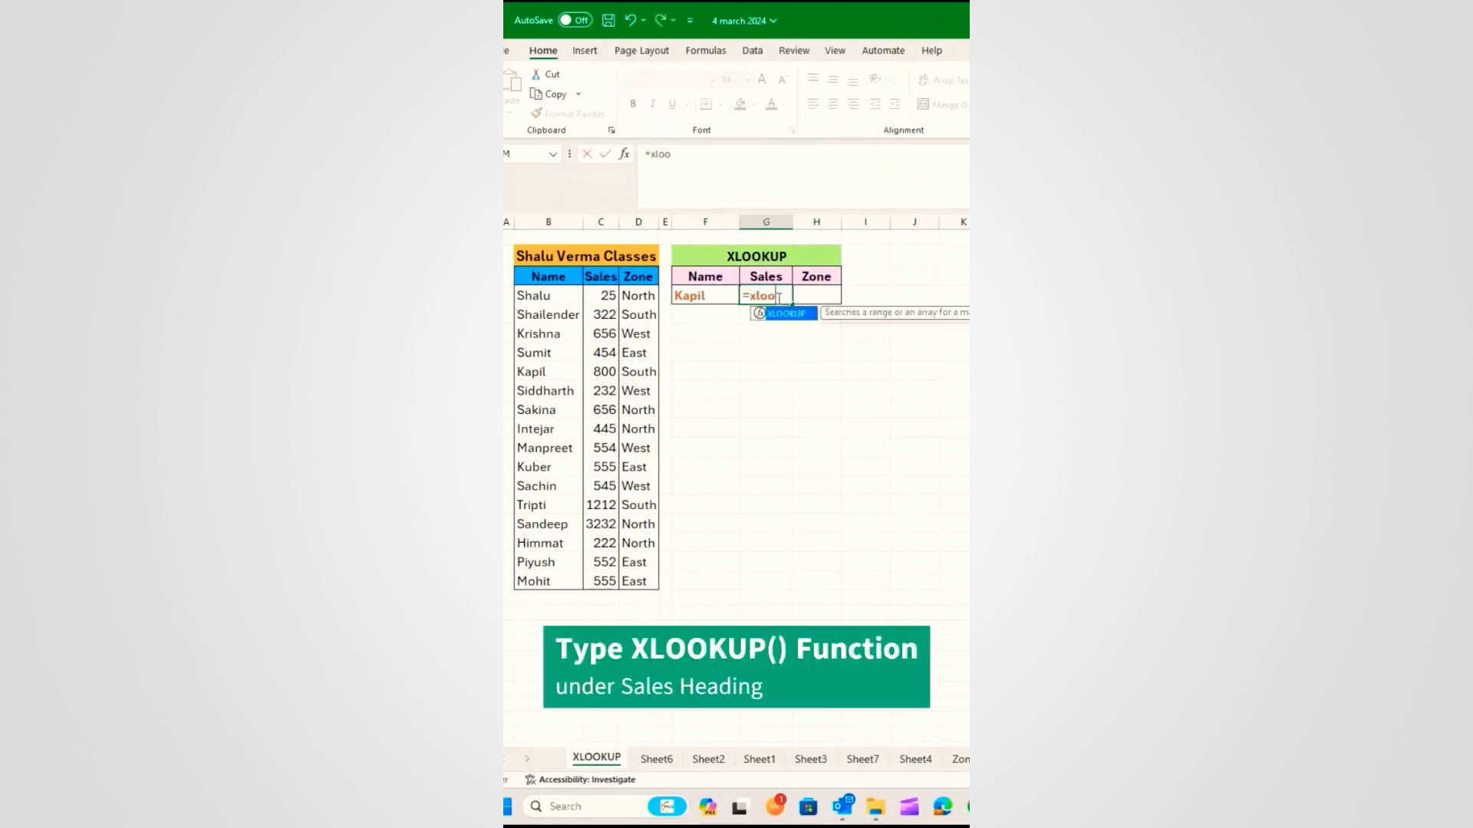
pyautogui.write('kup')
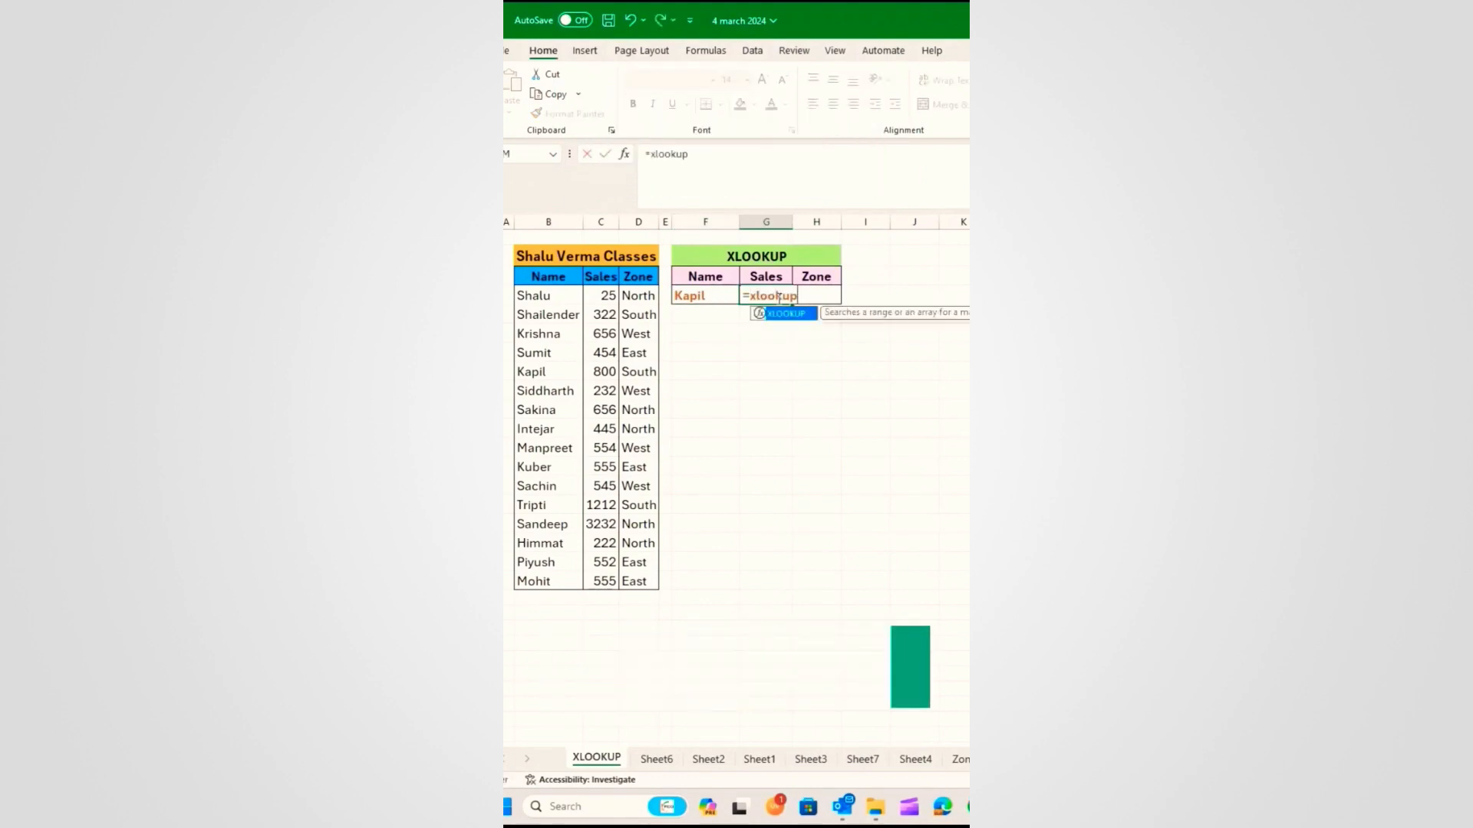
pyautogui.press('Tab')
pyautogui.click(702, 296)
pyautogui.write(',')
pyautogui.click(552, 295)
pyautogui.moveTo(552, 295); pyautogui.dragTo(537, 580)
pyautogui.write(',')
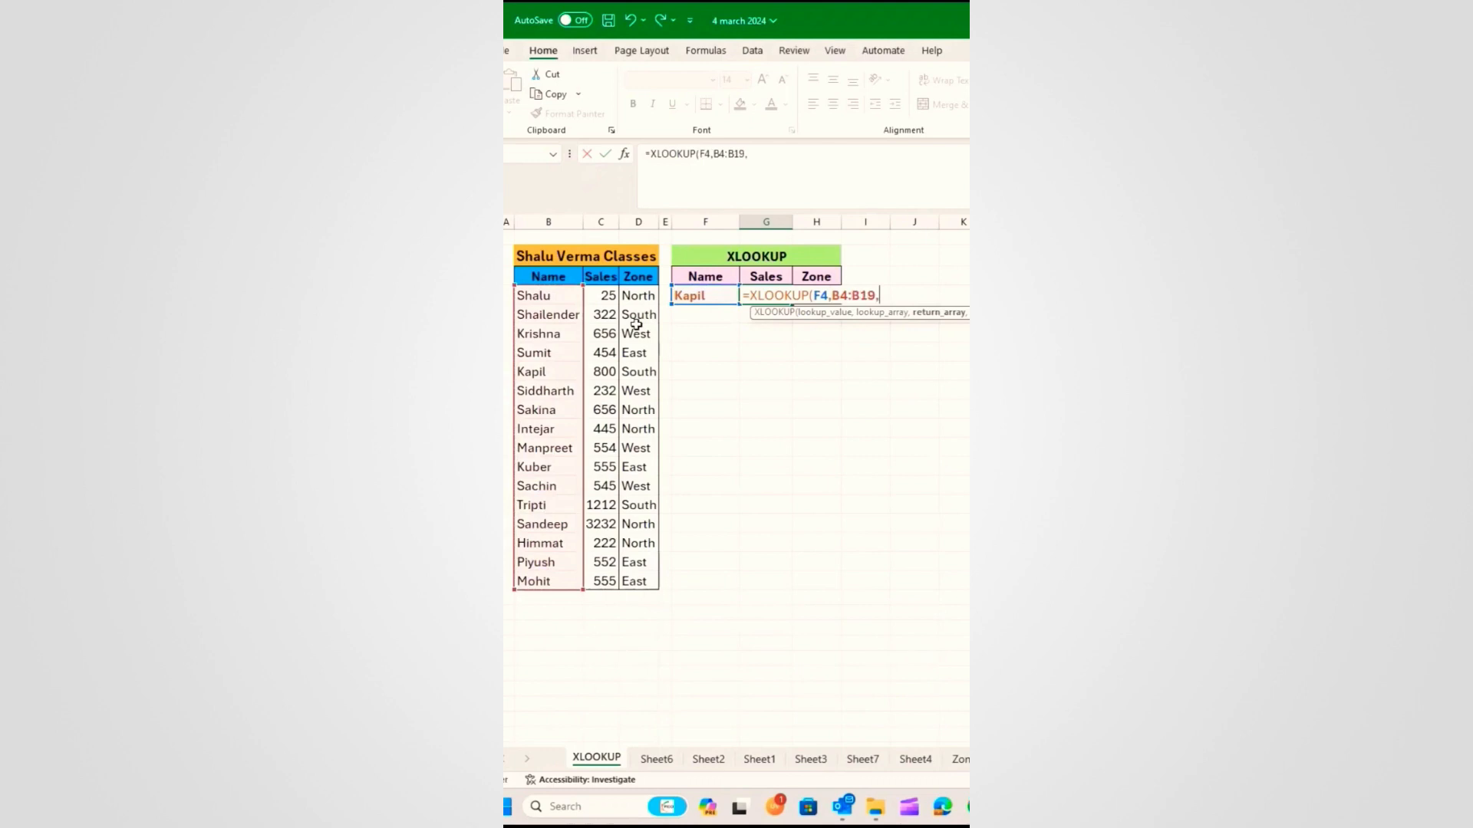
pyautogui.moveTo(611, 295); pyautogui.dragTo(613, 581)
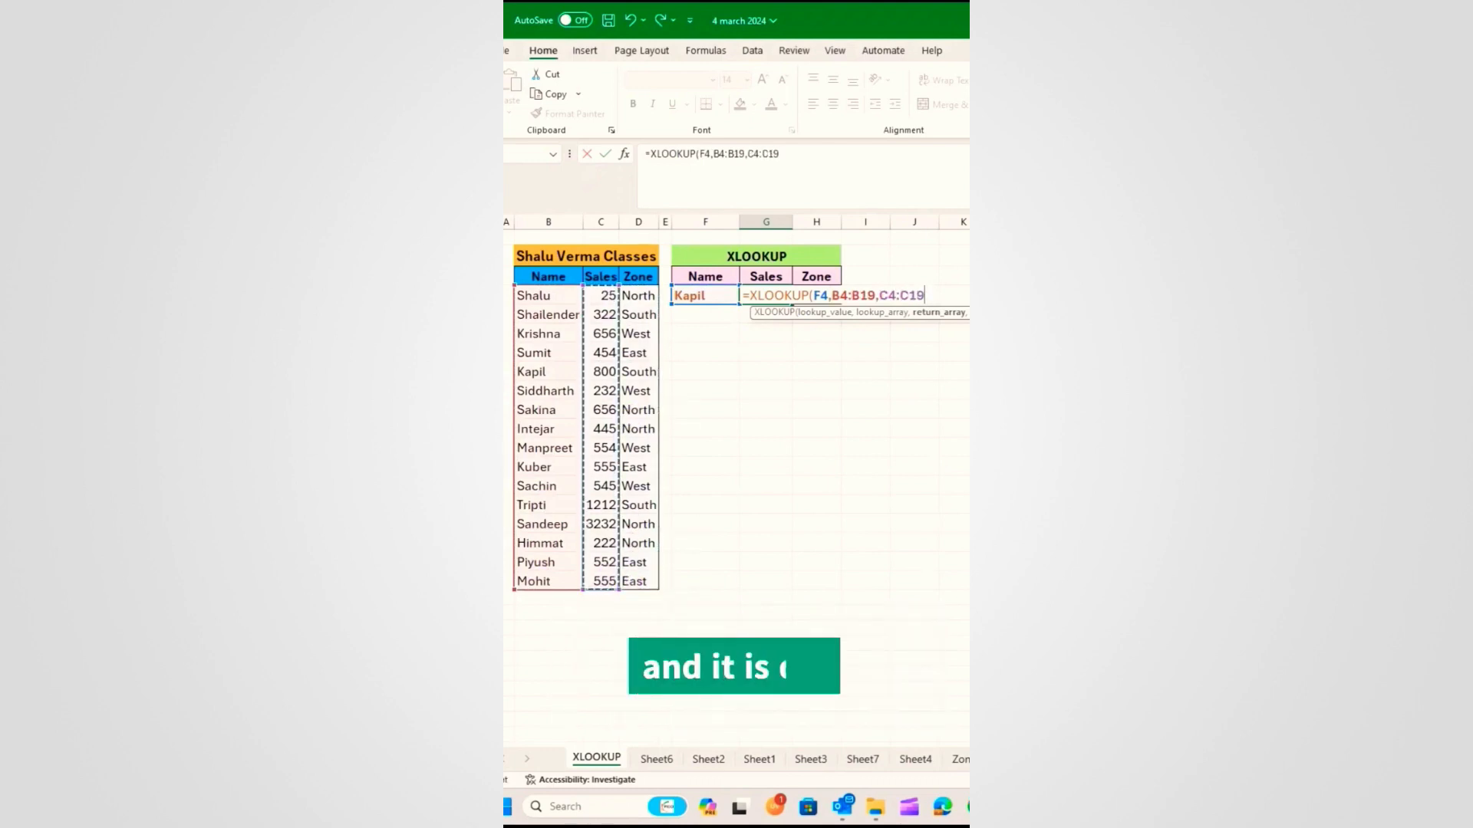
pyautogui.press('Return')
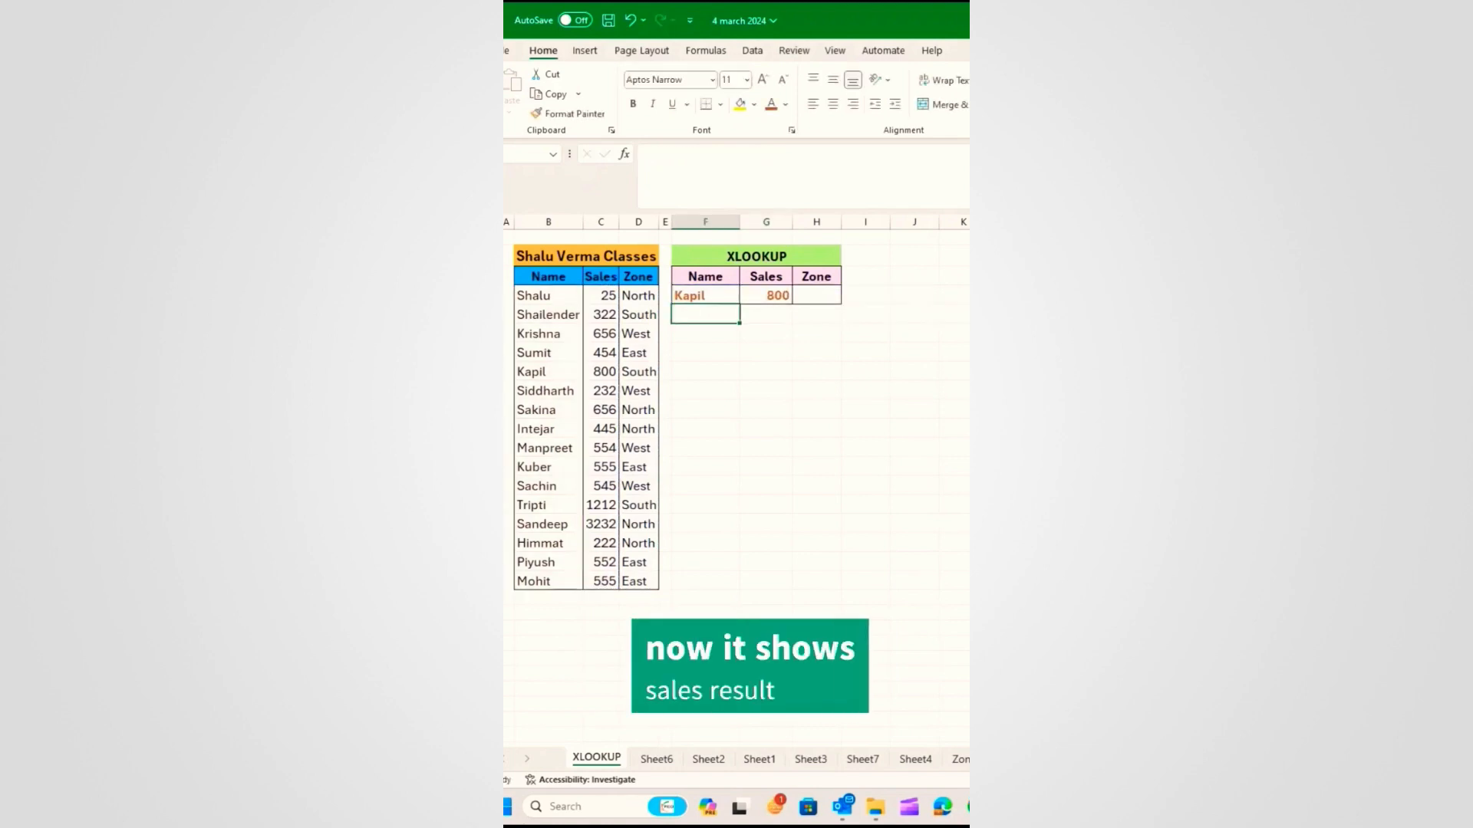
# Step: Replace it with =XLOOKUP(F4,B4:B19,C4:D19) so 800 and South spill into G4:H4
pyautogui.click(819, 297)
pyautogui.hotkey('ctrl', 'z')
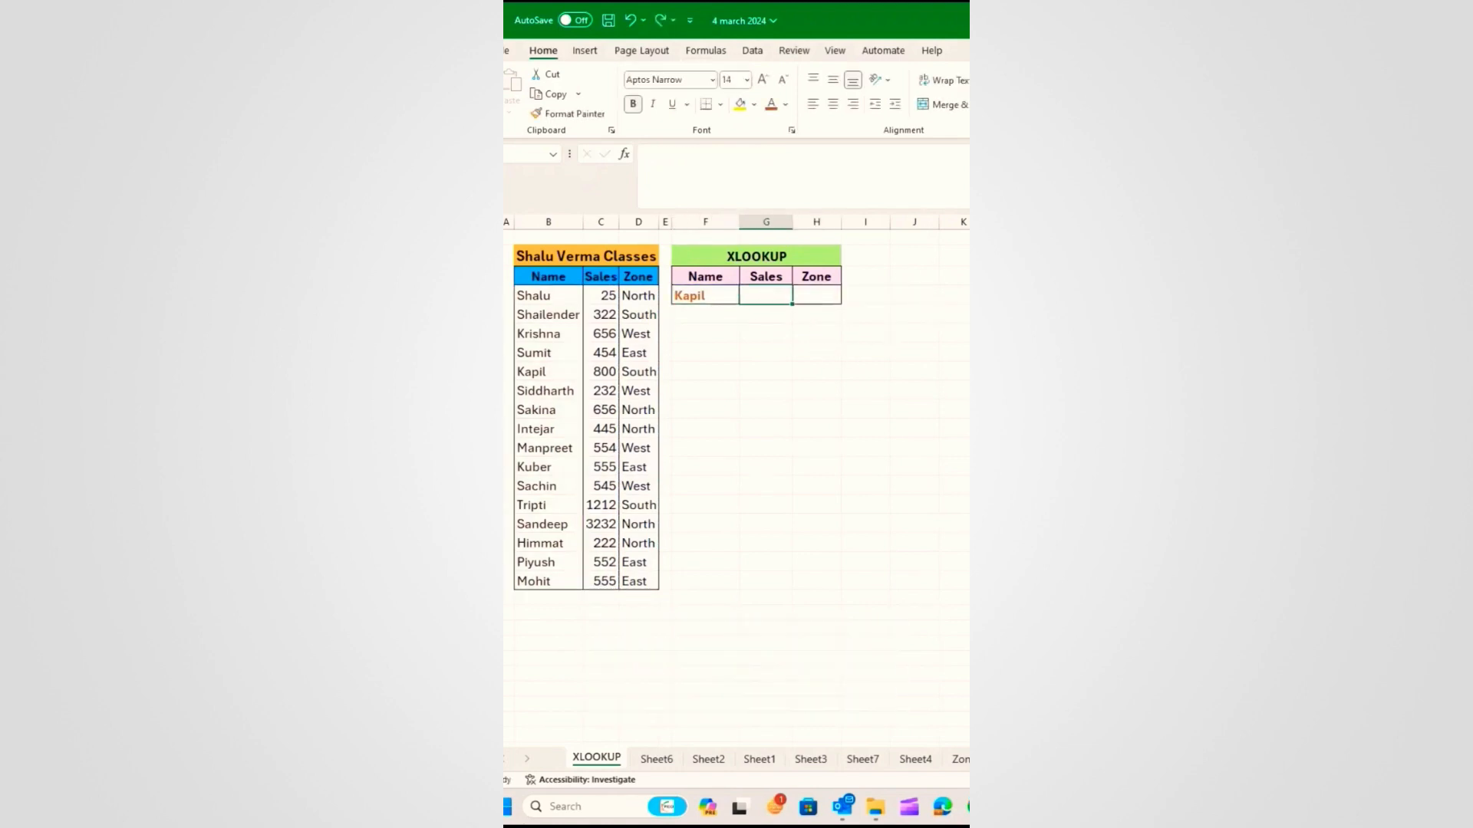
pyautogui.write('=xloo')
pyautogui.press('Tab')
pyautogui.click(706, 298)
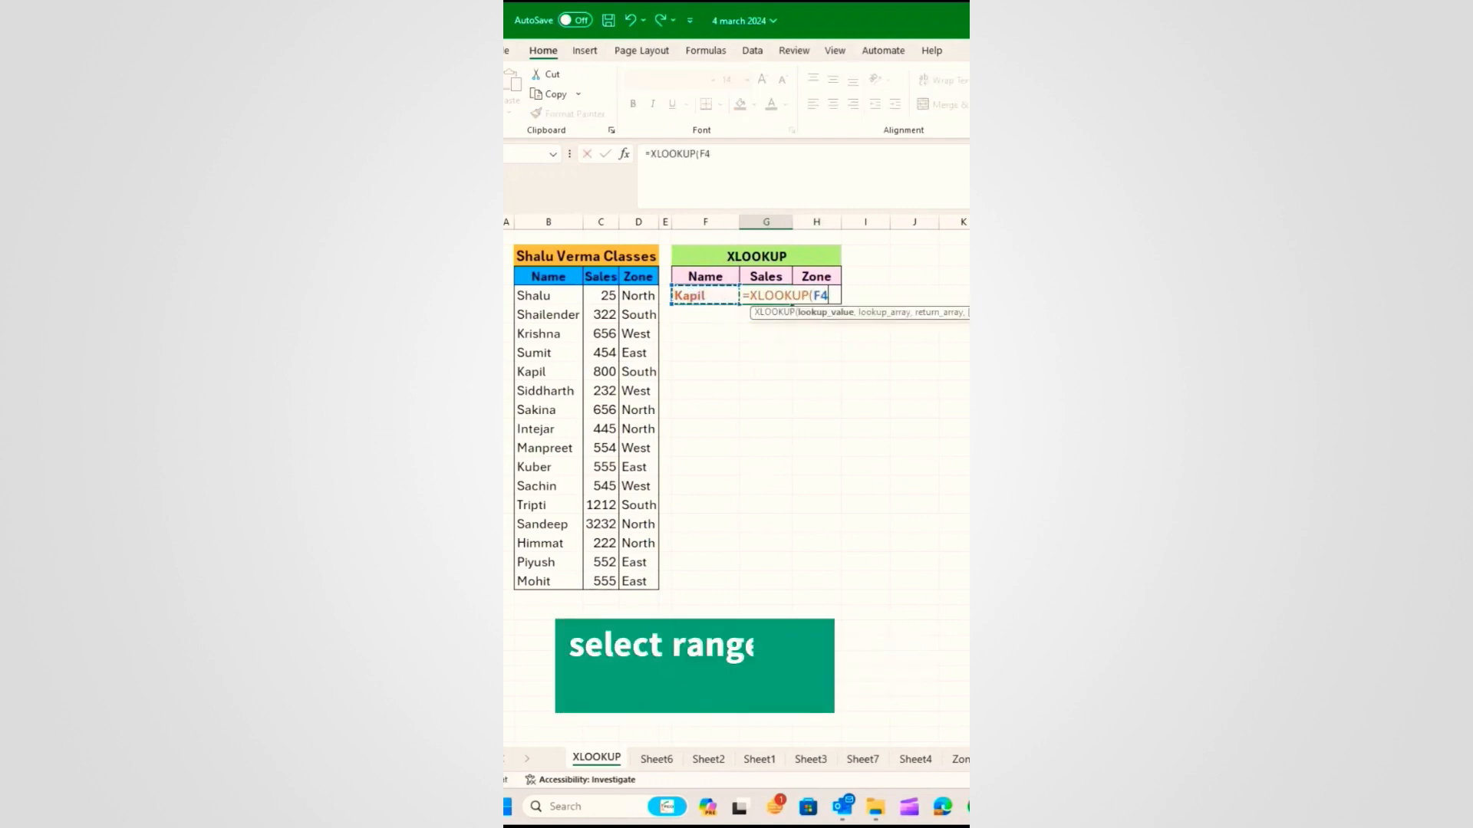
pyautogui.write(',')
pyautogui.moveTo(545, 294); pyautogui.dragTo(530, 580)
pyautogui.write(',')
pyautogui.moveTo(588, 295); pyautogui.dragTo(626, 580)
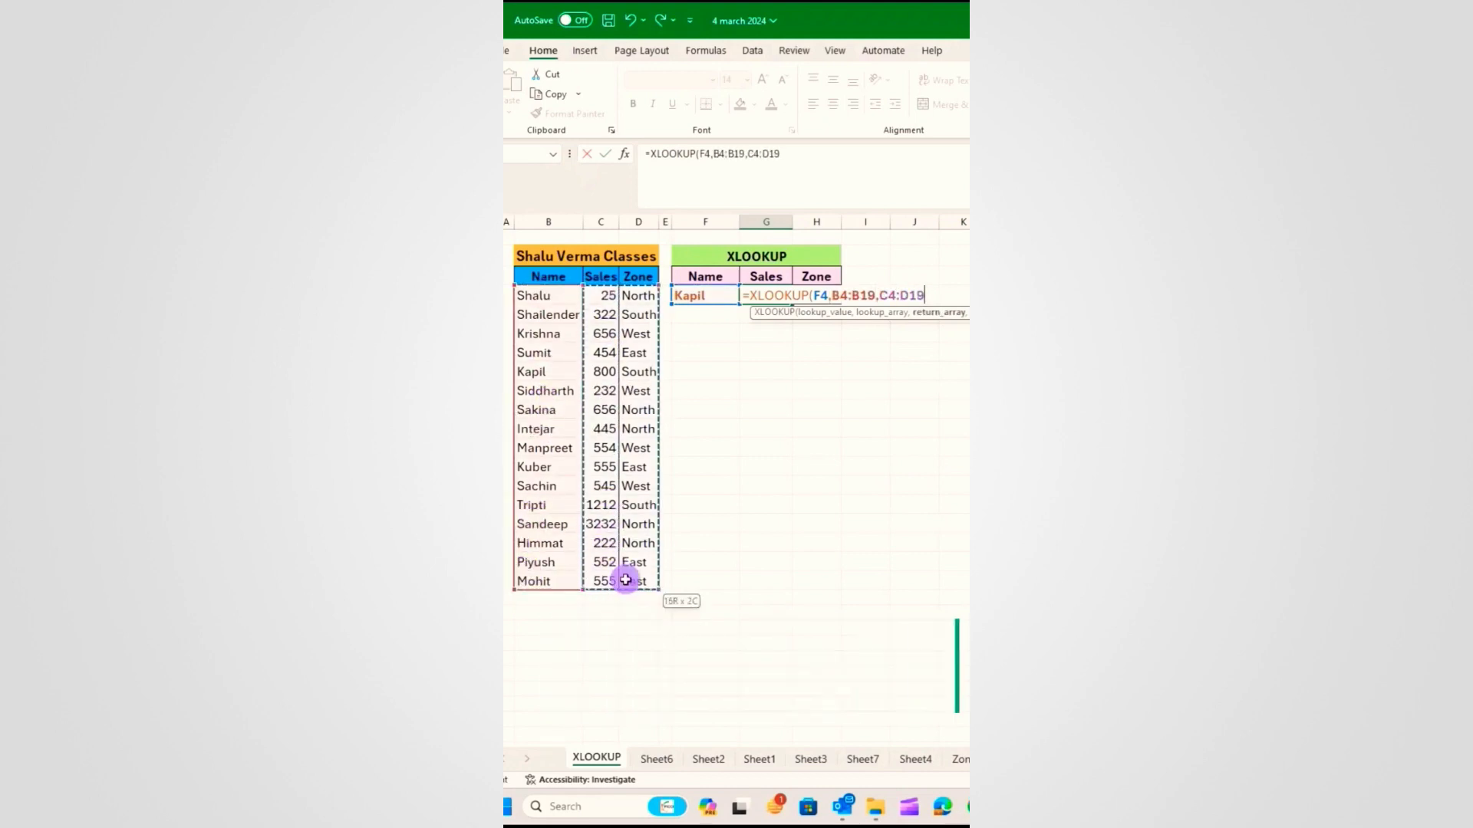
pyautogui.press('Return')
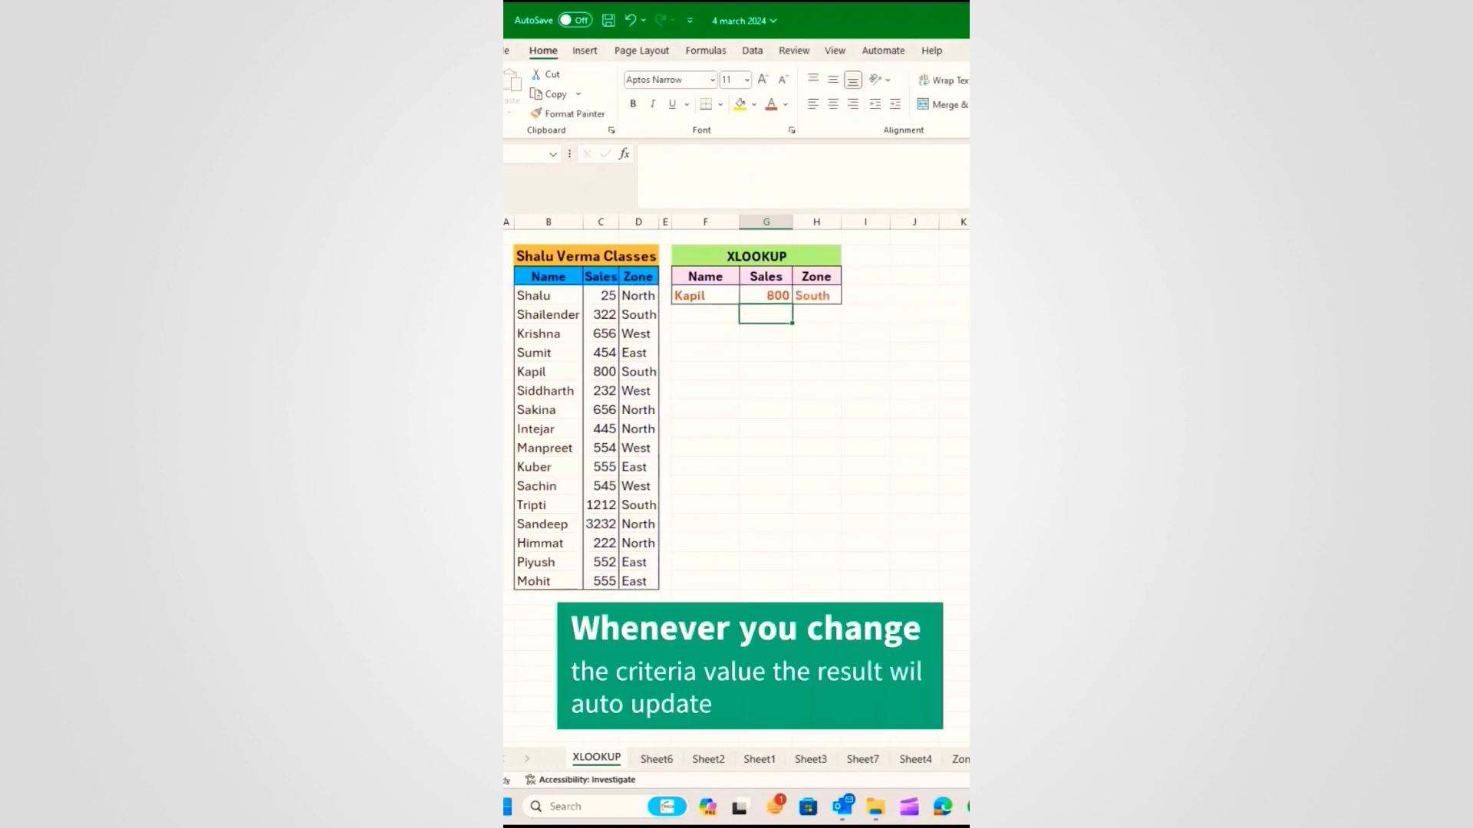
pyautogui.click(765, 296)
pyautogui.click(765, 332)
pyautogui.click(720, 366)
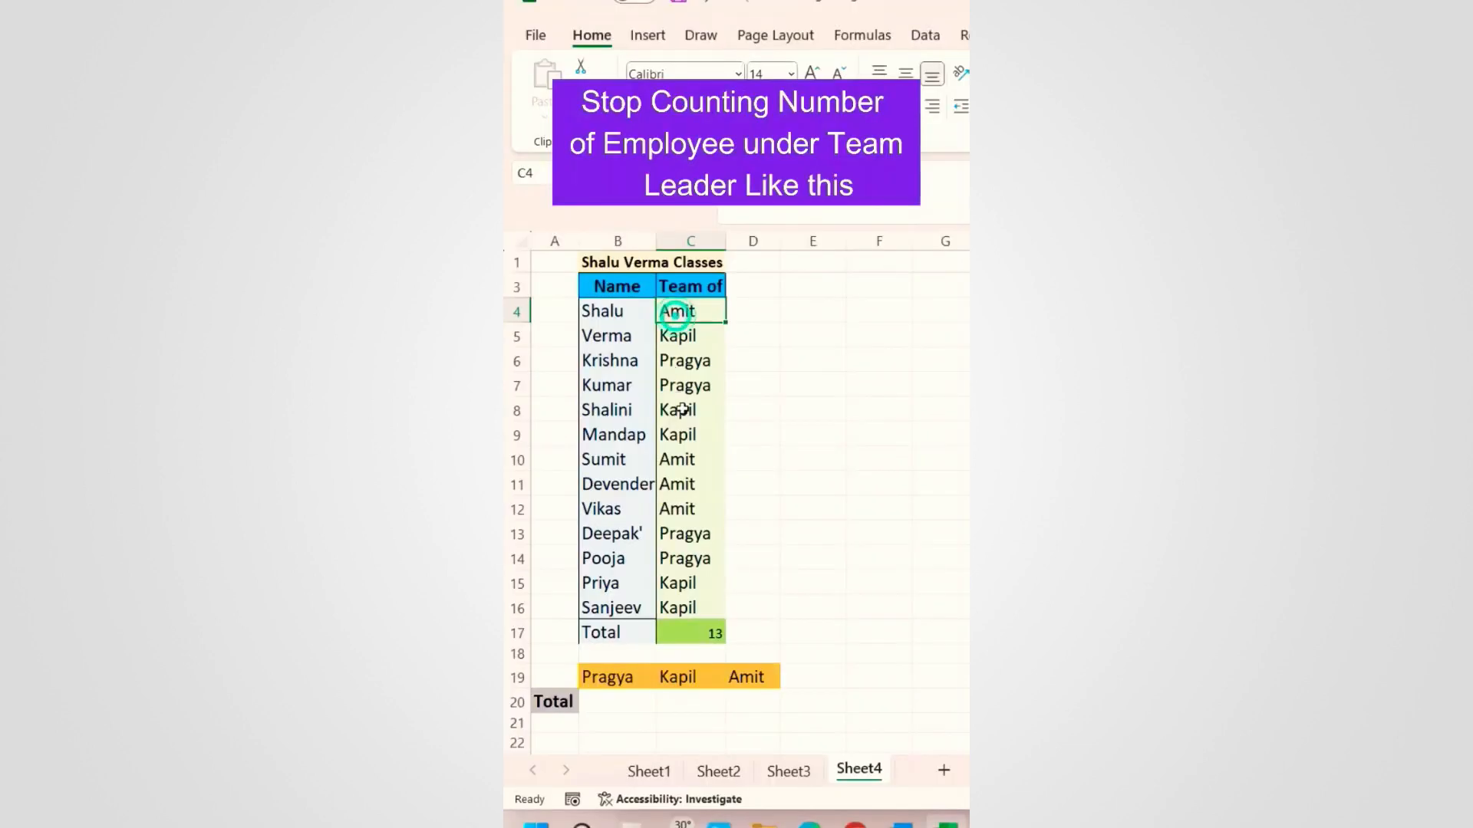
# Step: Count Amit's team entries by hand and type 4 in his Total cell
pyautogui.click(680, 464)
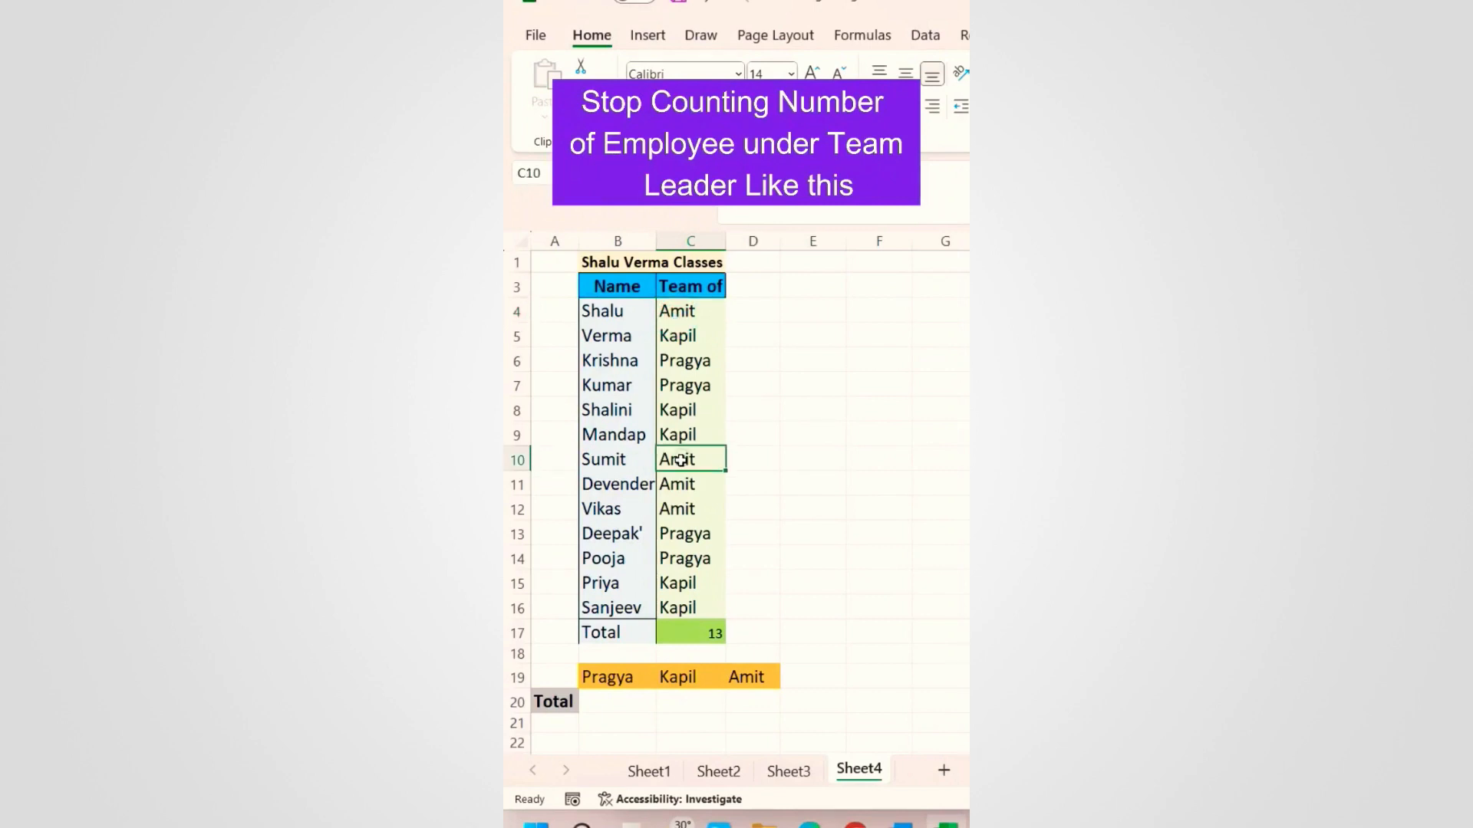
pyautogui.click(679, 484)
pyautogui.click(682, 510)
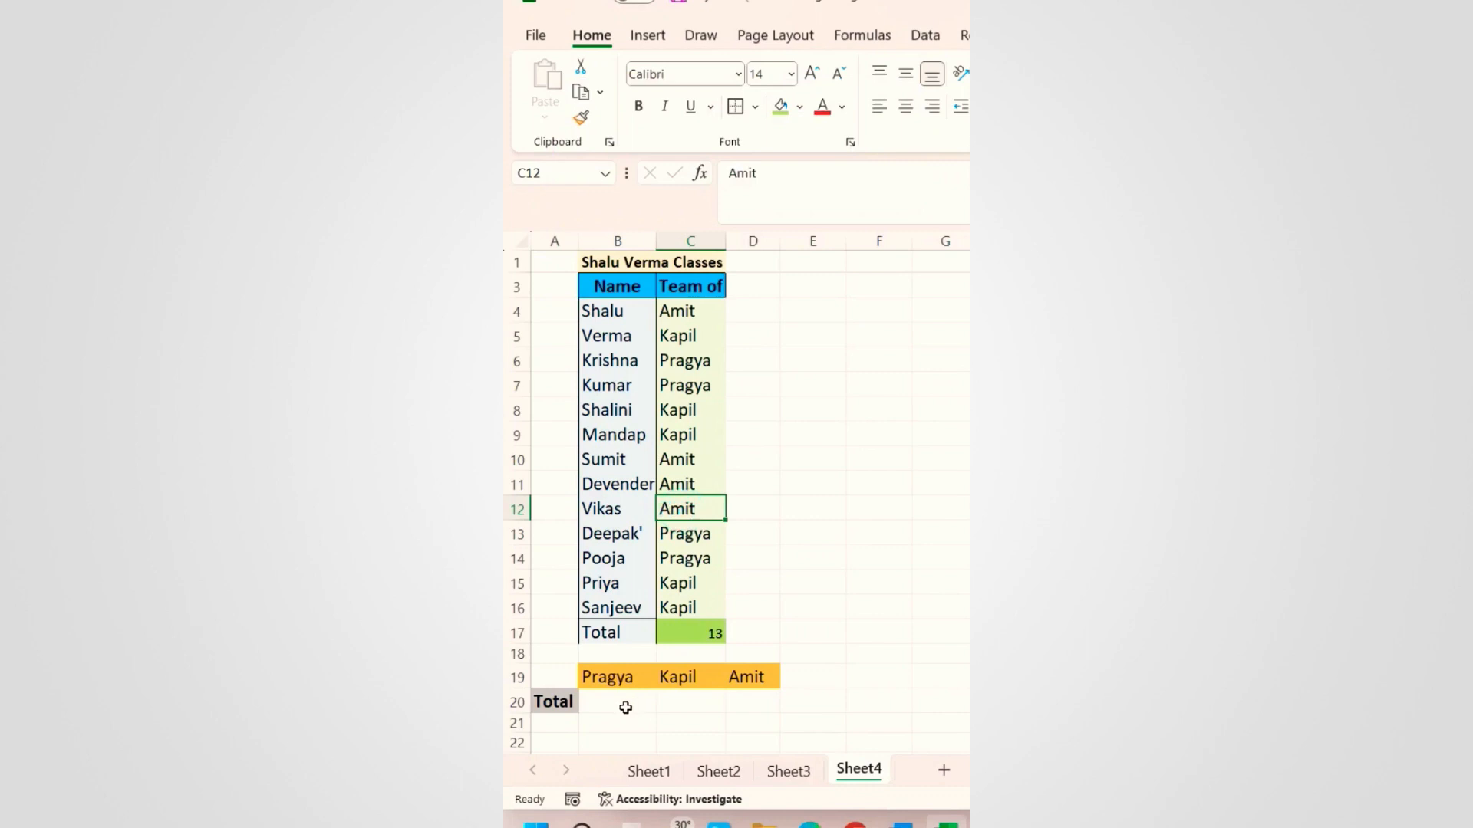
pyautogui.click(751, 703)
pyautogui.write('4')
pyautogui.press('Return')
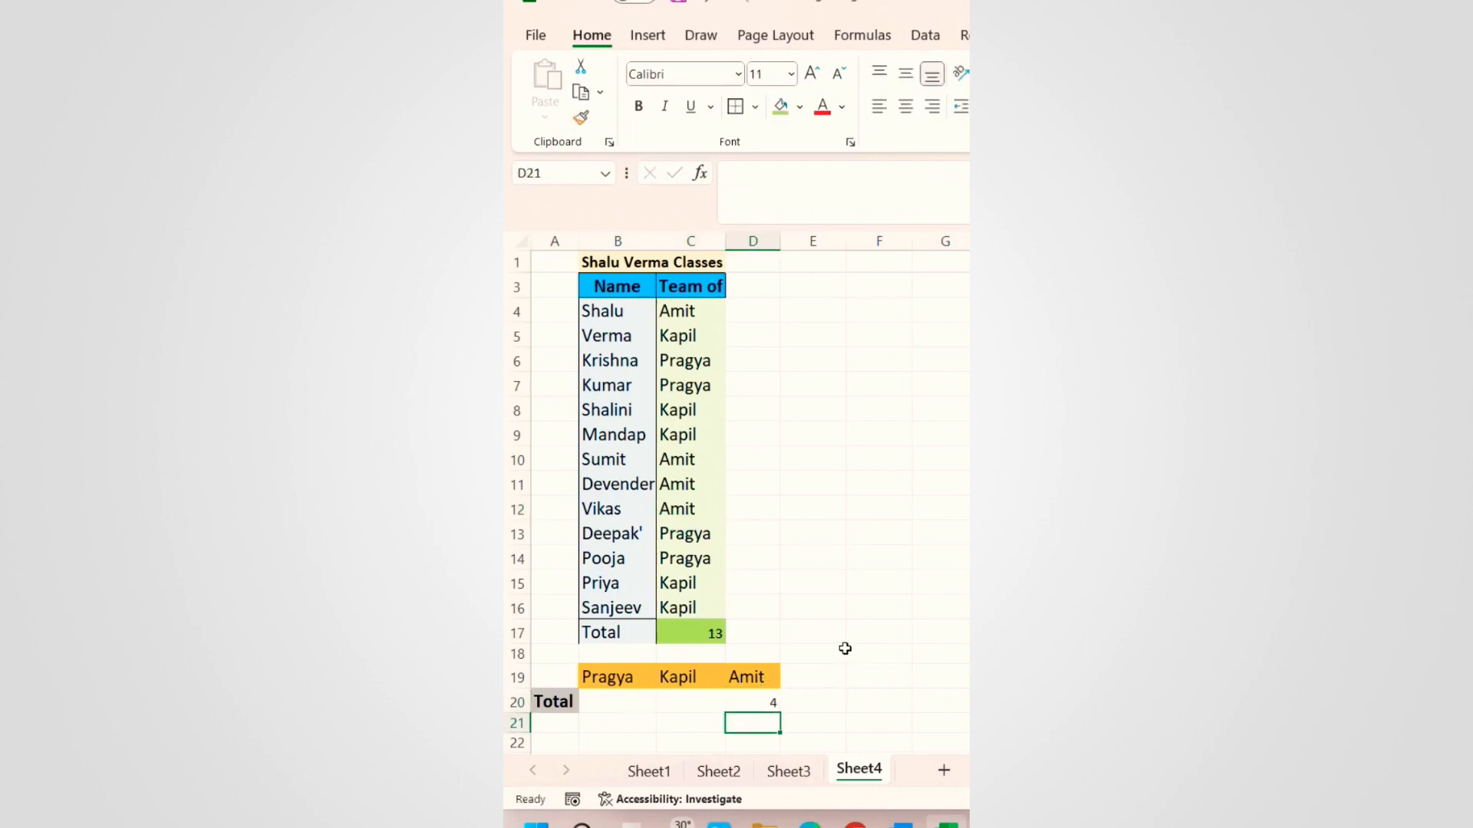
pyautogui.press('Up')
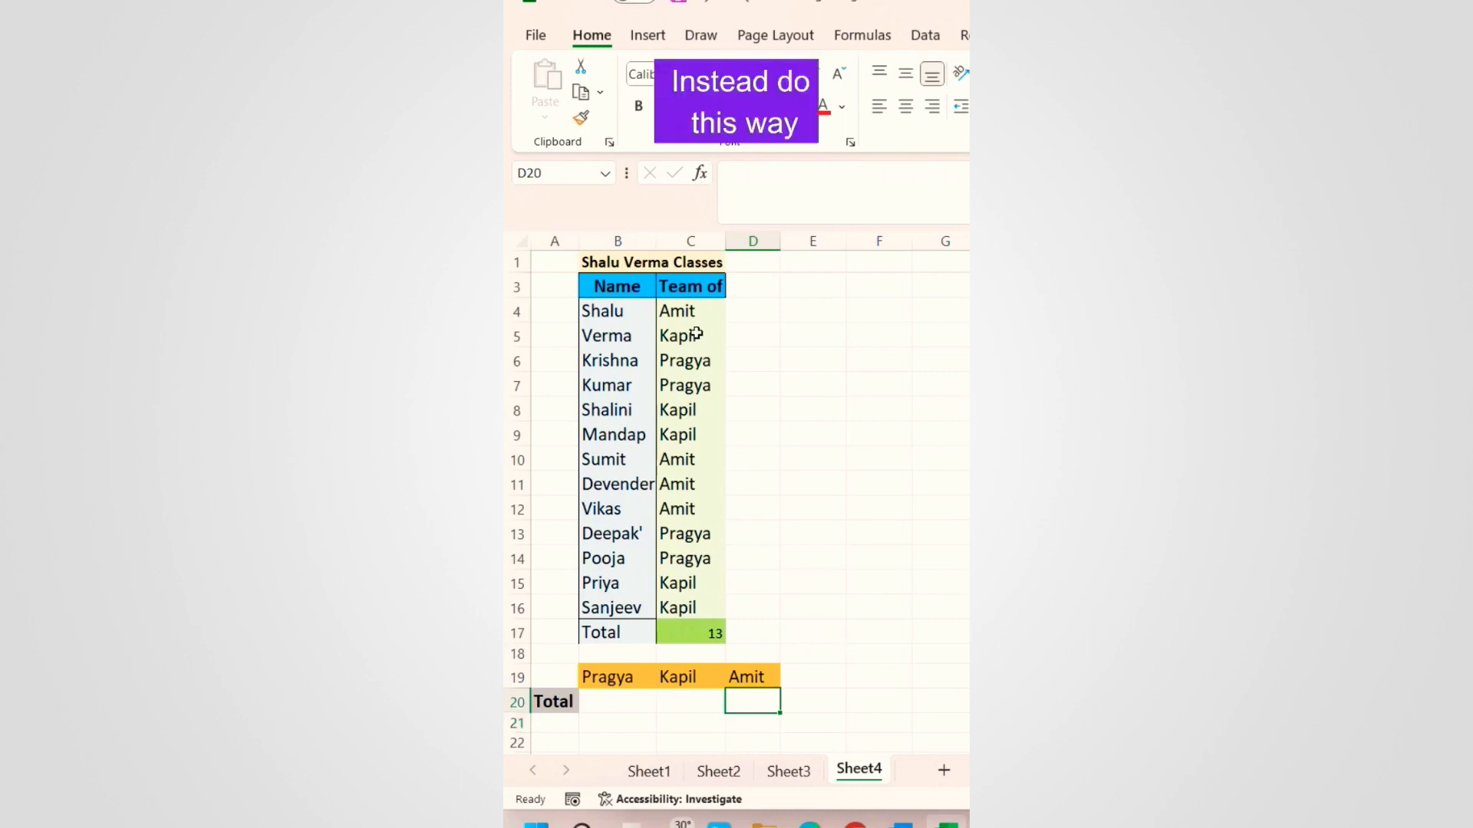
# Step: Enter =COUNTIF($C$4:$C$16,B19) in B20 with the range locked as absolute
pyautogui.click(614, 708)
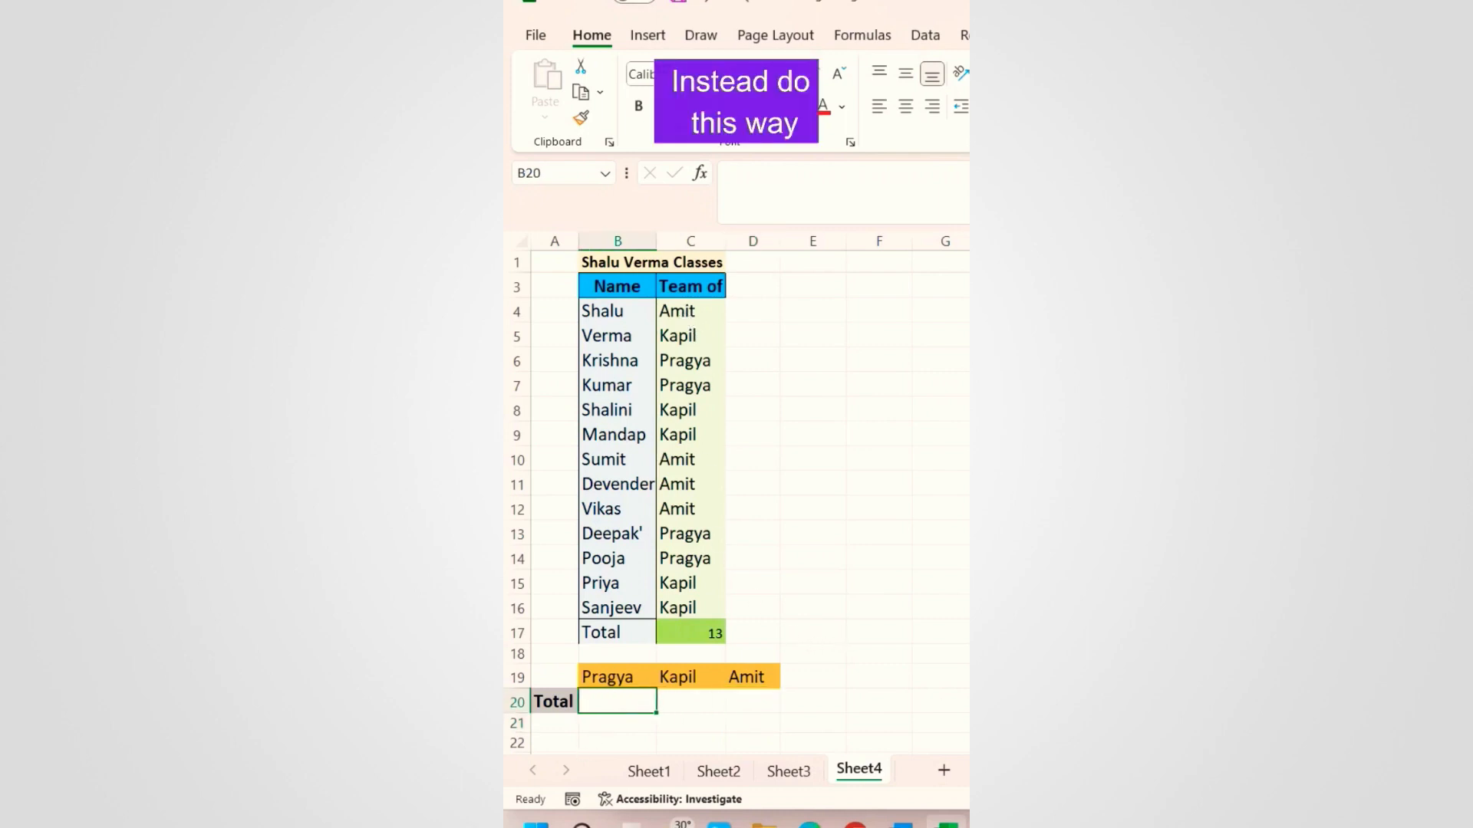
pyautogui.write('=co')
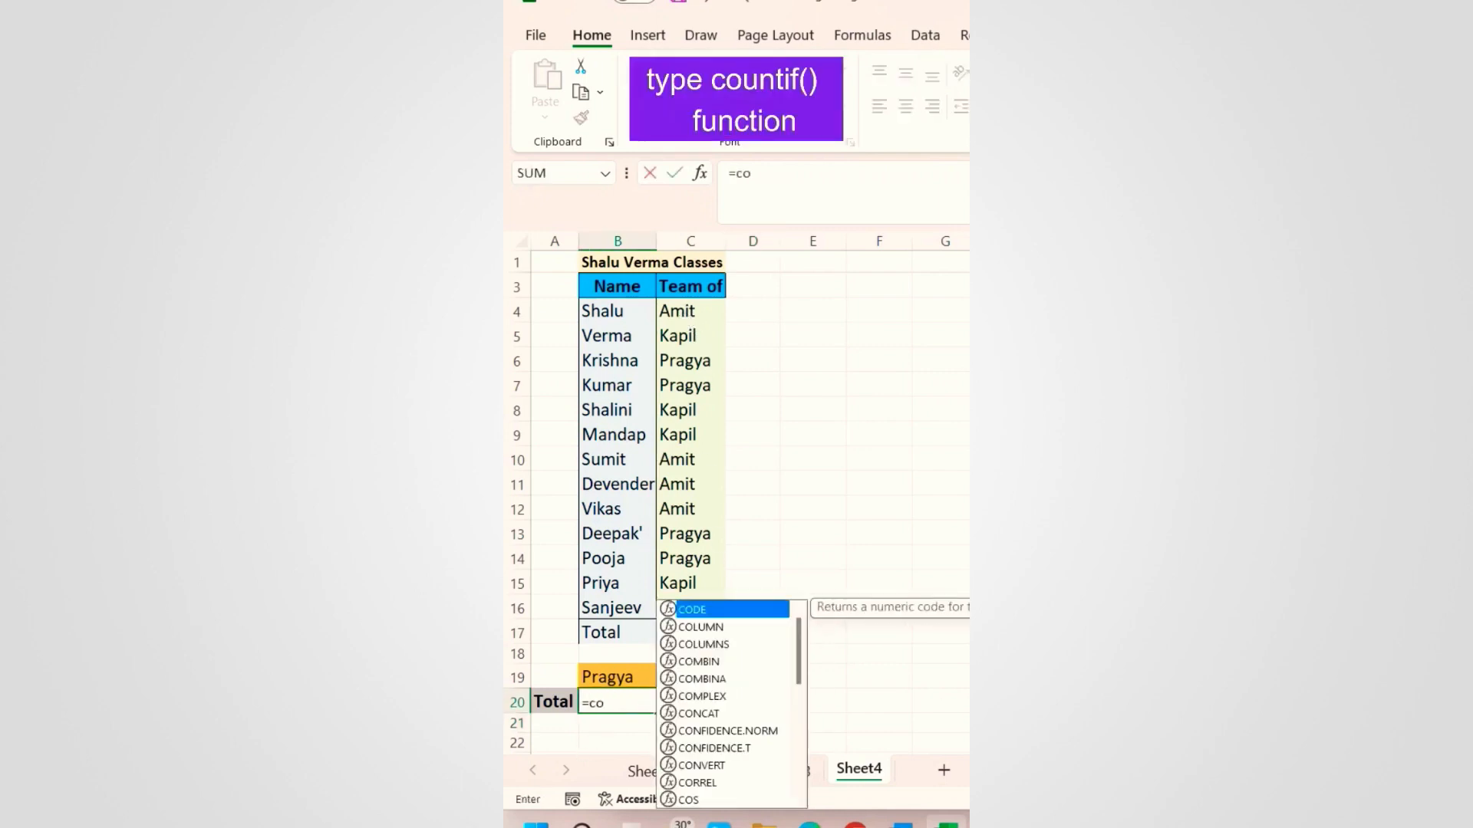
pyautogui.write('untif')
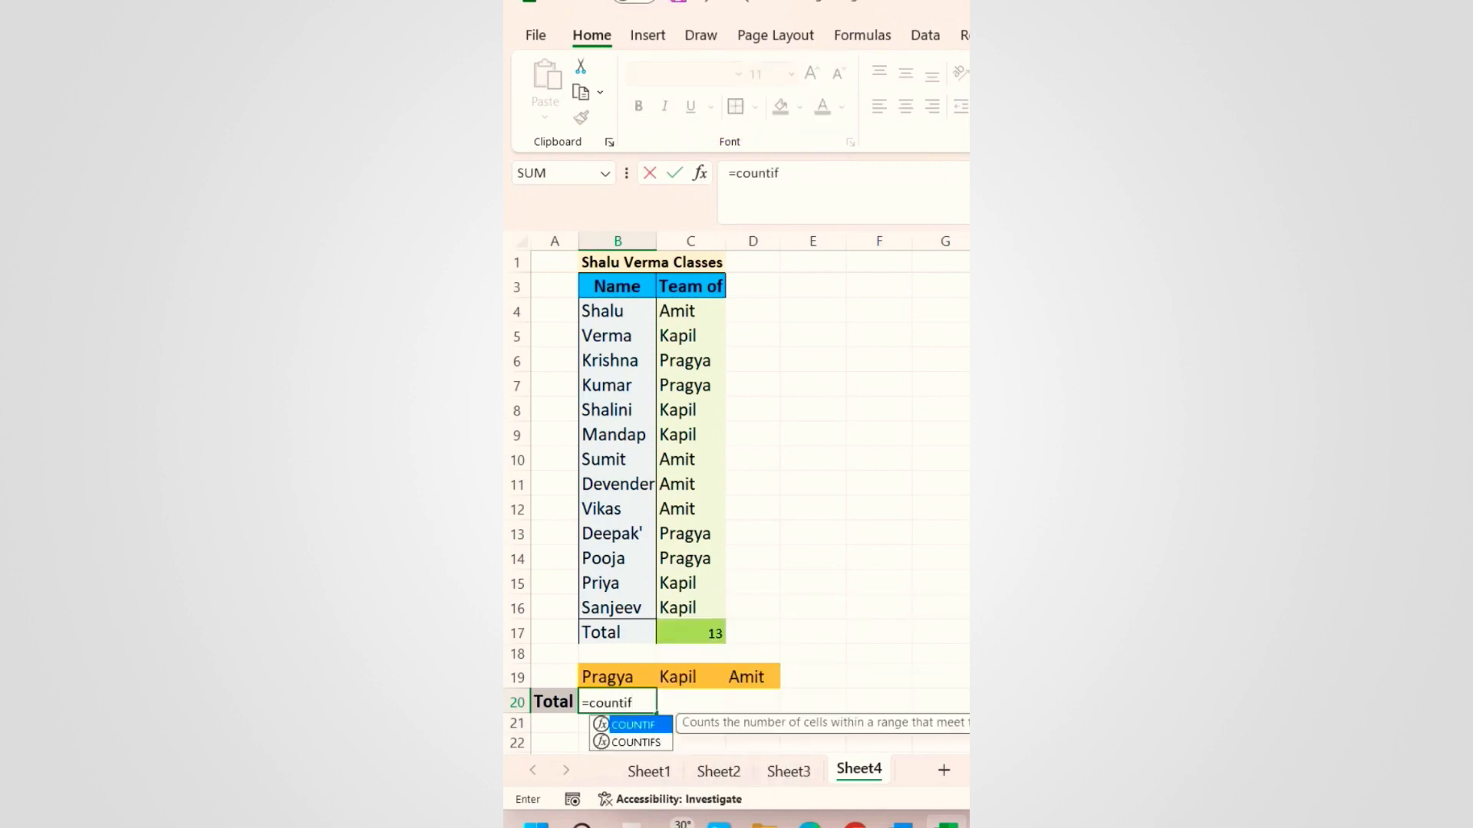
pyautogui.press('Tab')
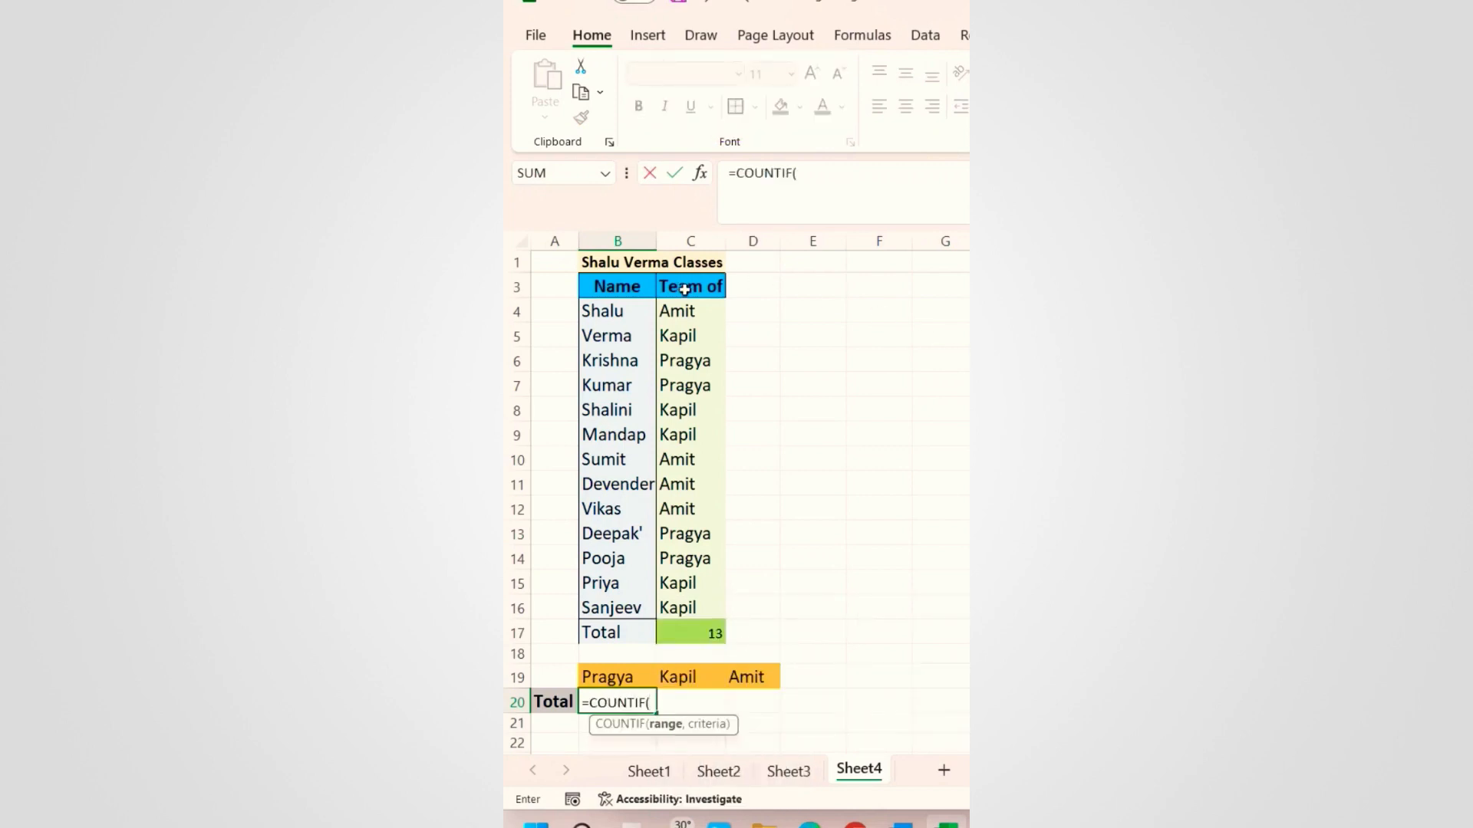
pyautogui.moveTo(685, 310); pyautogui.dragTo(674, 606)
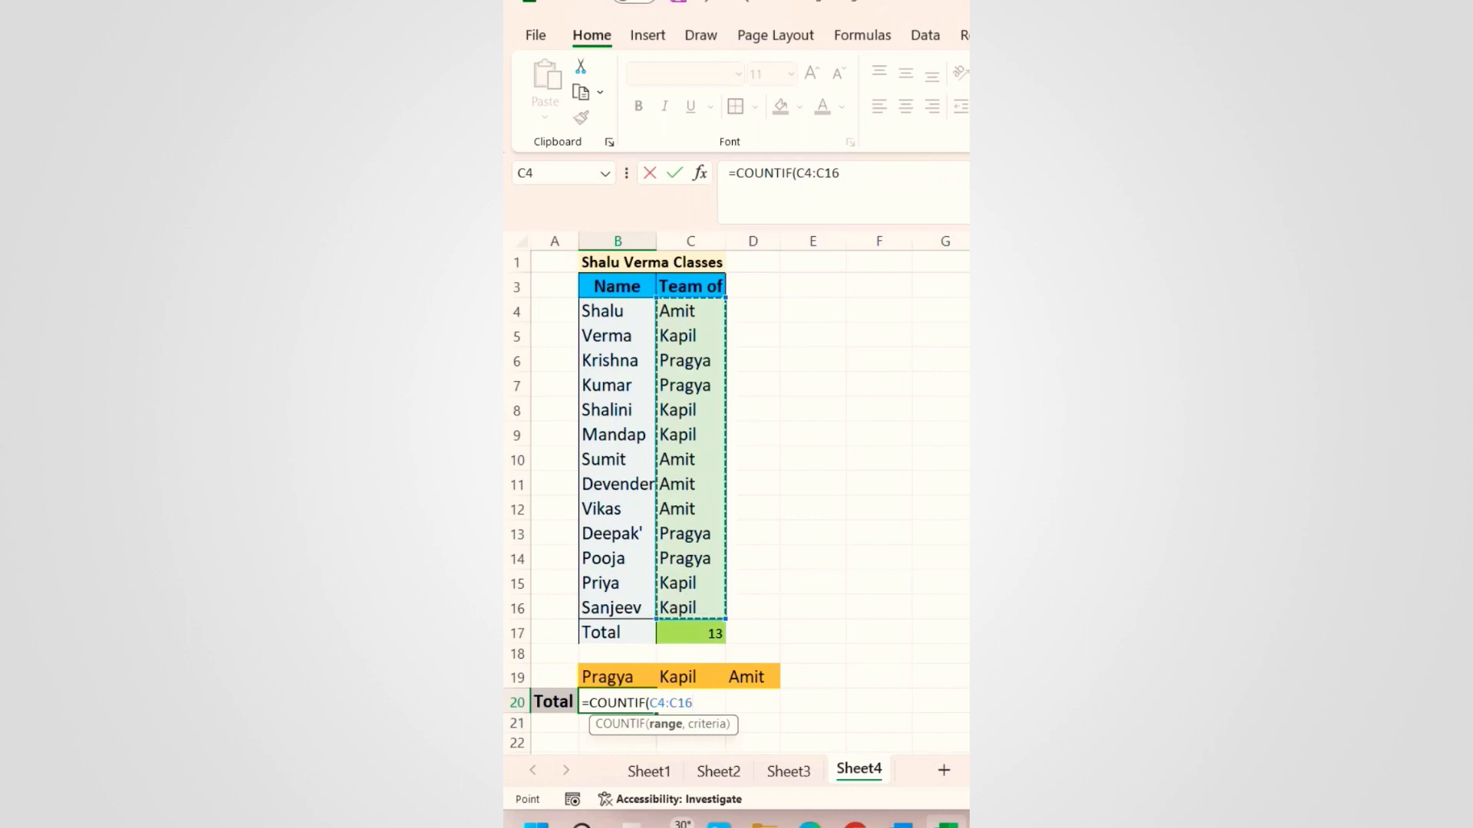
pyautogui.press('F4')
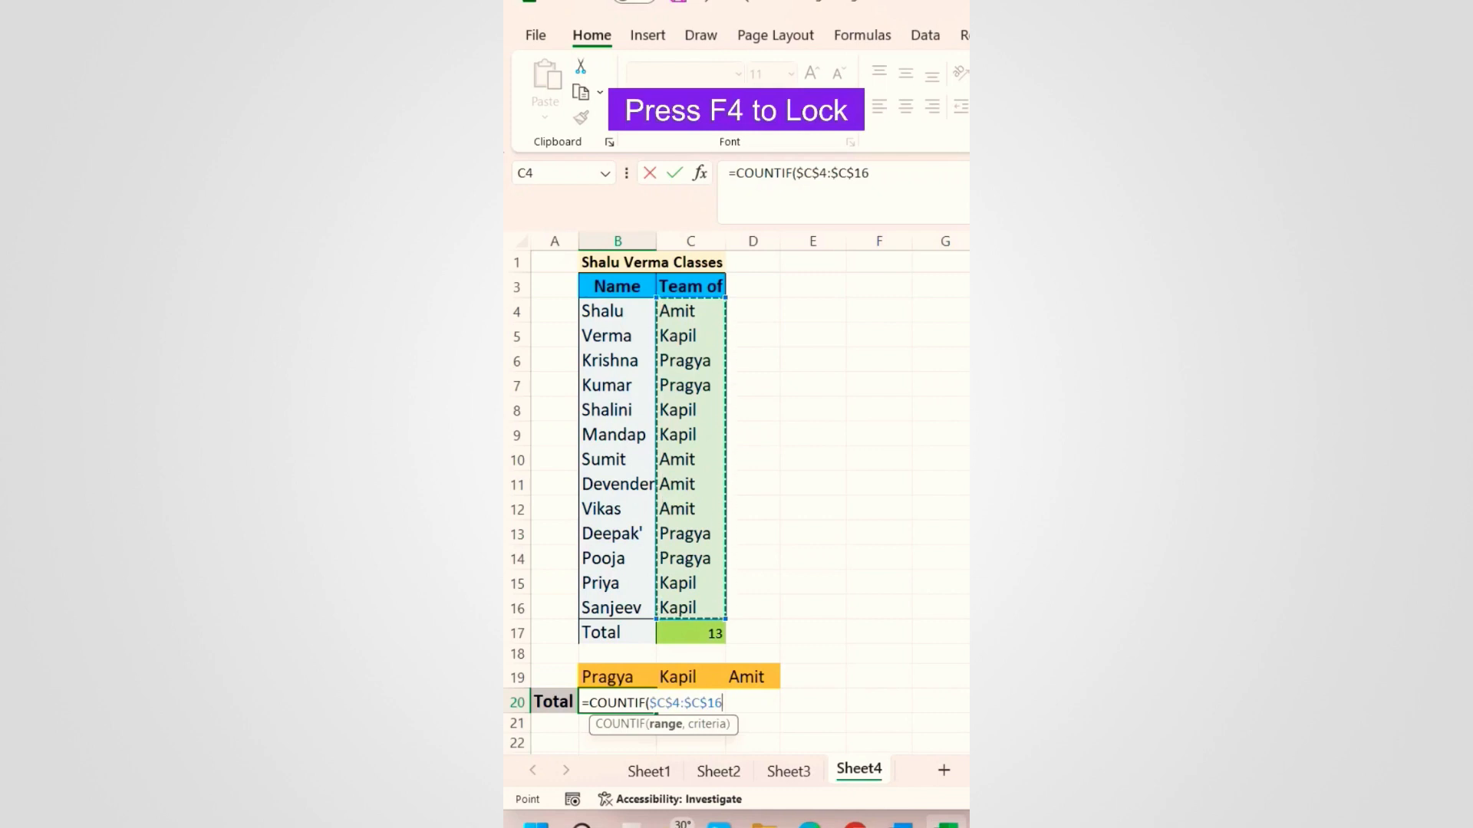
pyautogui.write(',')
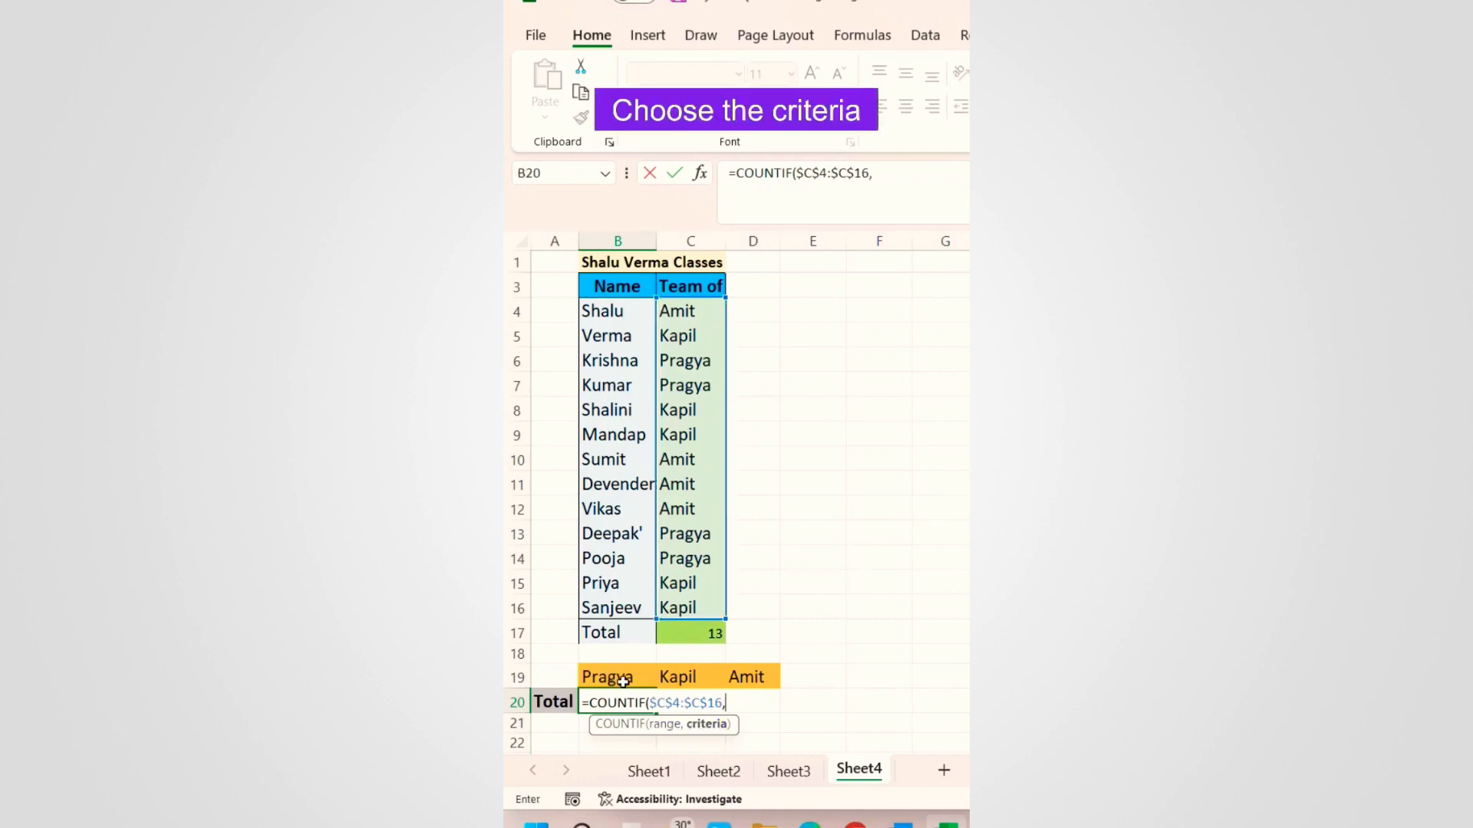
pyautogui.click(617, 683)
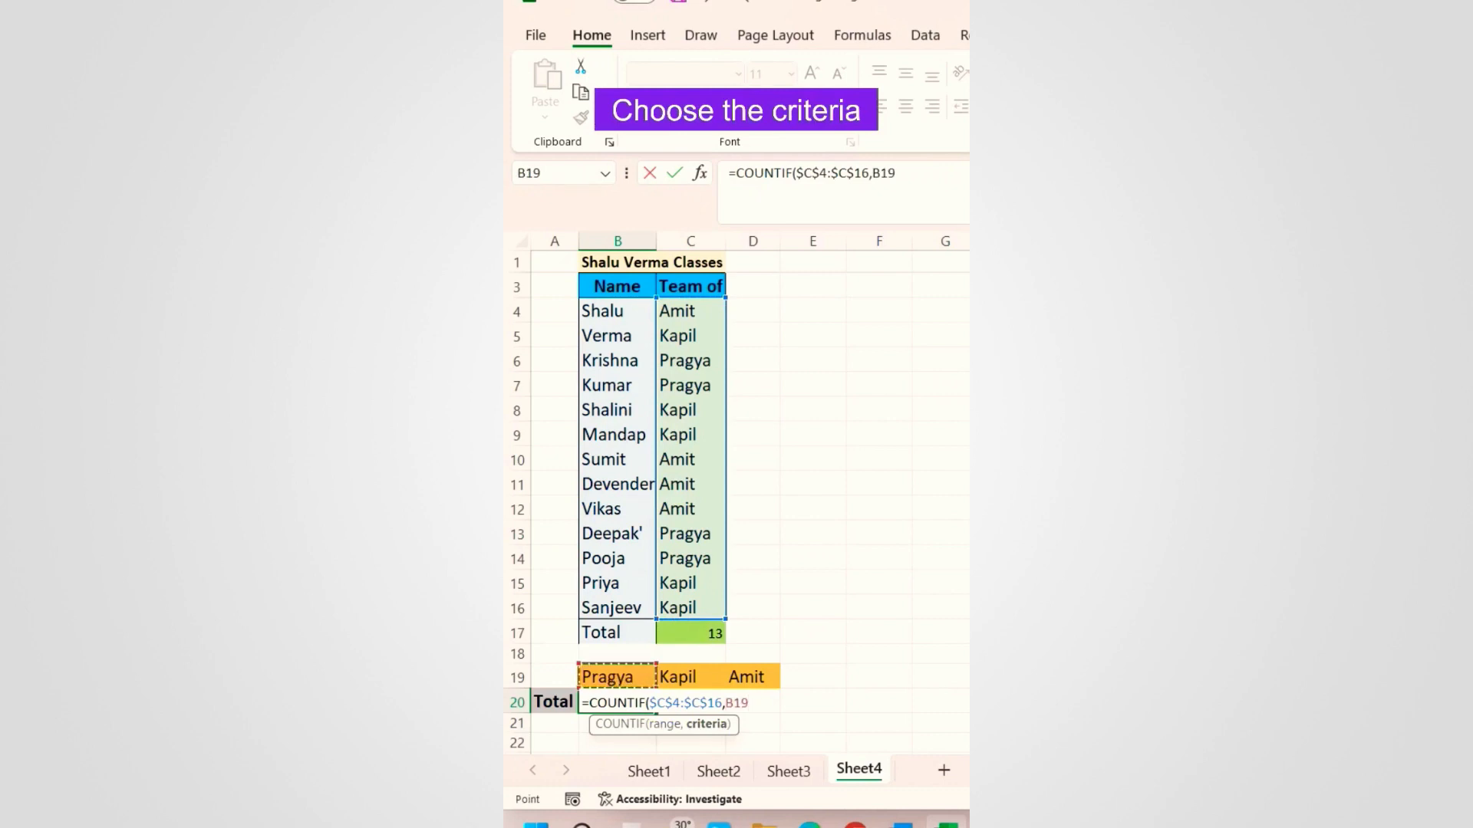
pyautogui.write(')')
pyautogui.press('Return')
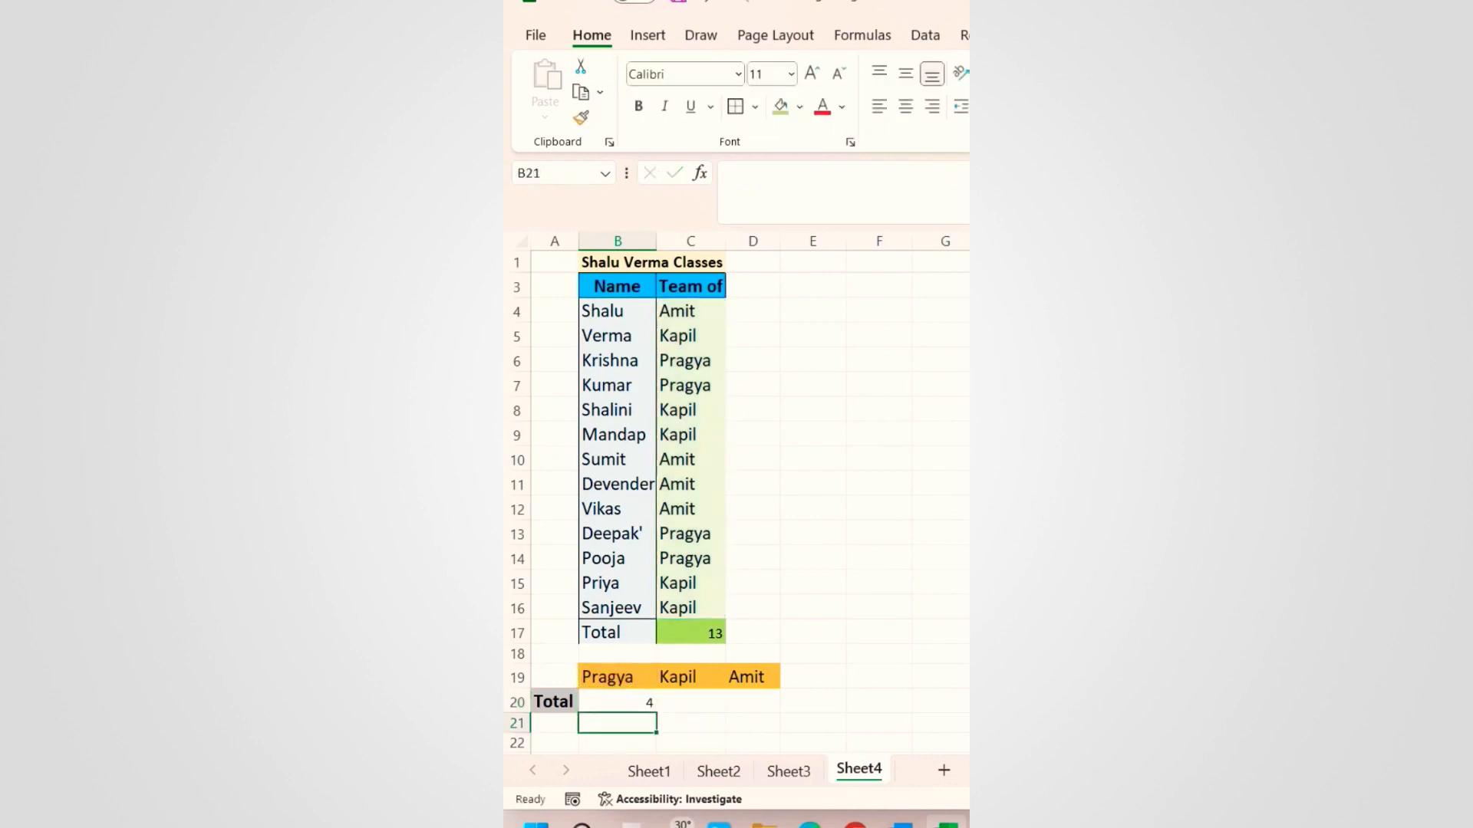
# Step: Fill the COUNTIF formula across to D20, giving counts 4, 5 and 4
pyautogui.click(634, 706)
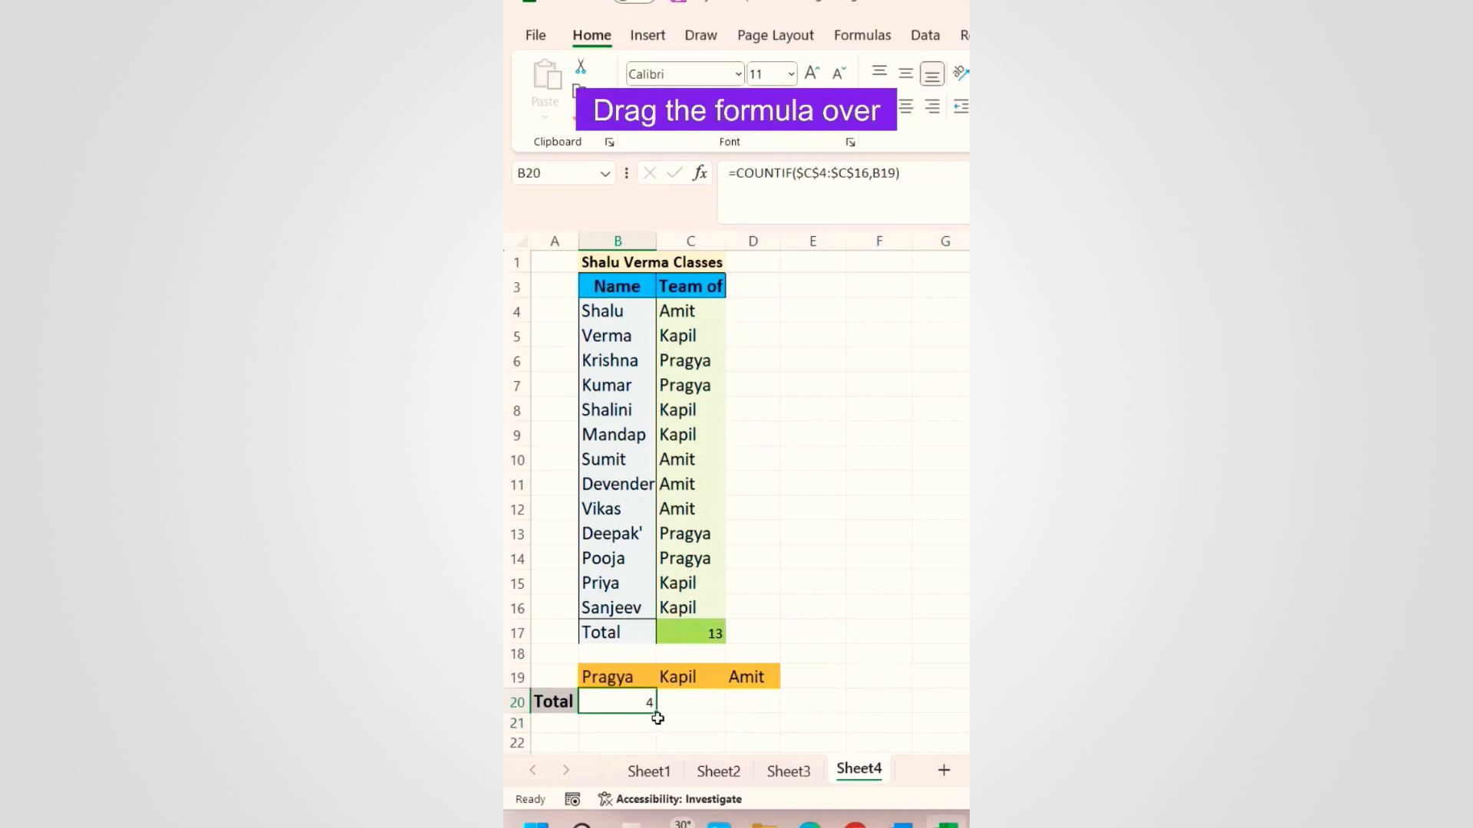
pyautogui.moveTo(656, 713); pyautogui.dragTo(782, 714)
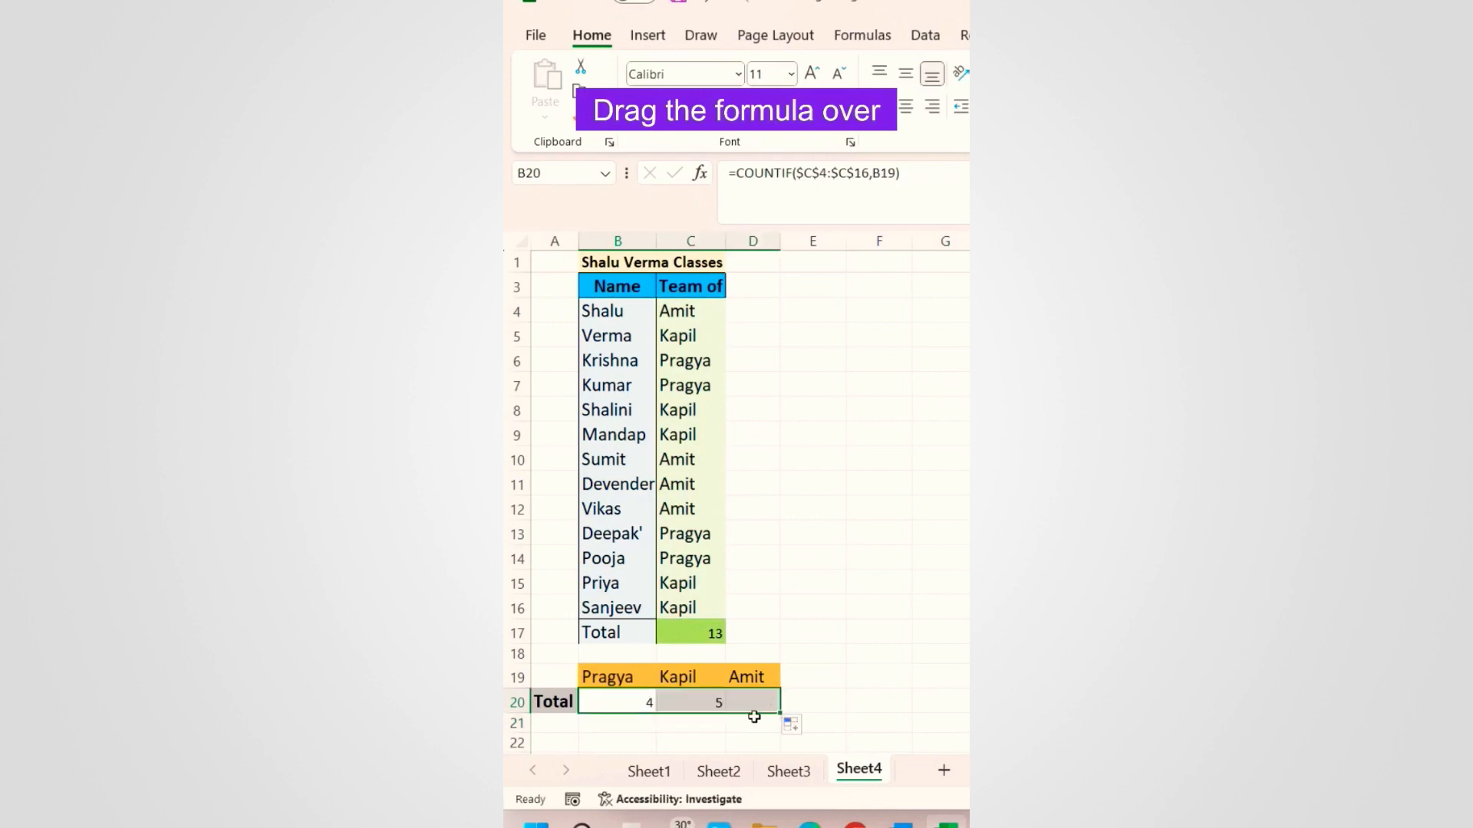
pyautogui.click(764, 704)
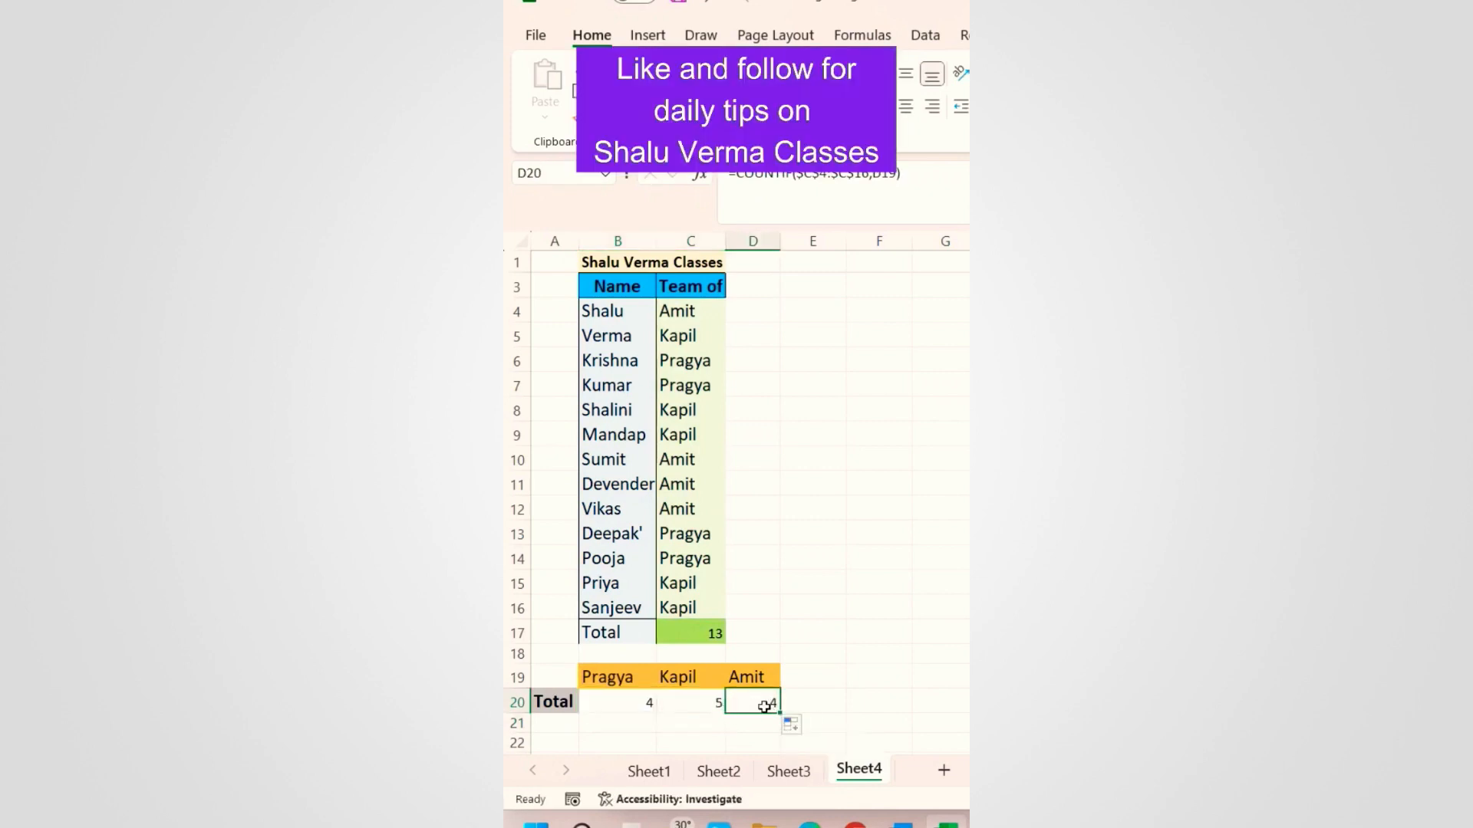
pyautogui.click(626, 722)
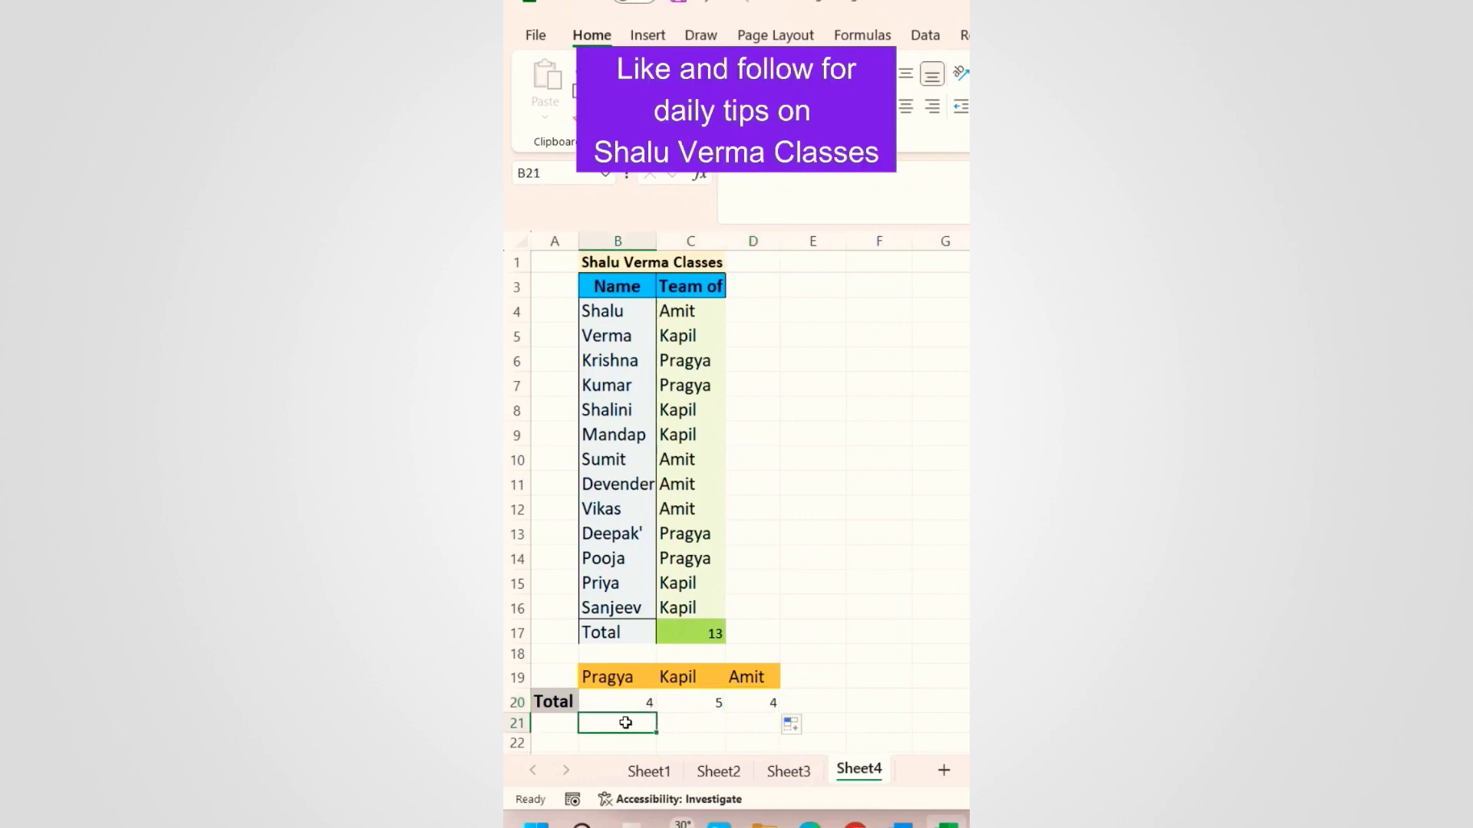
pyautogui.click(703, 297)
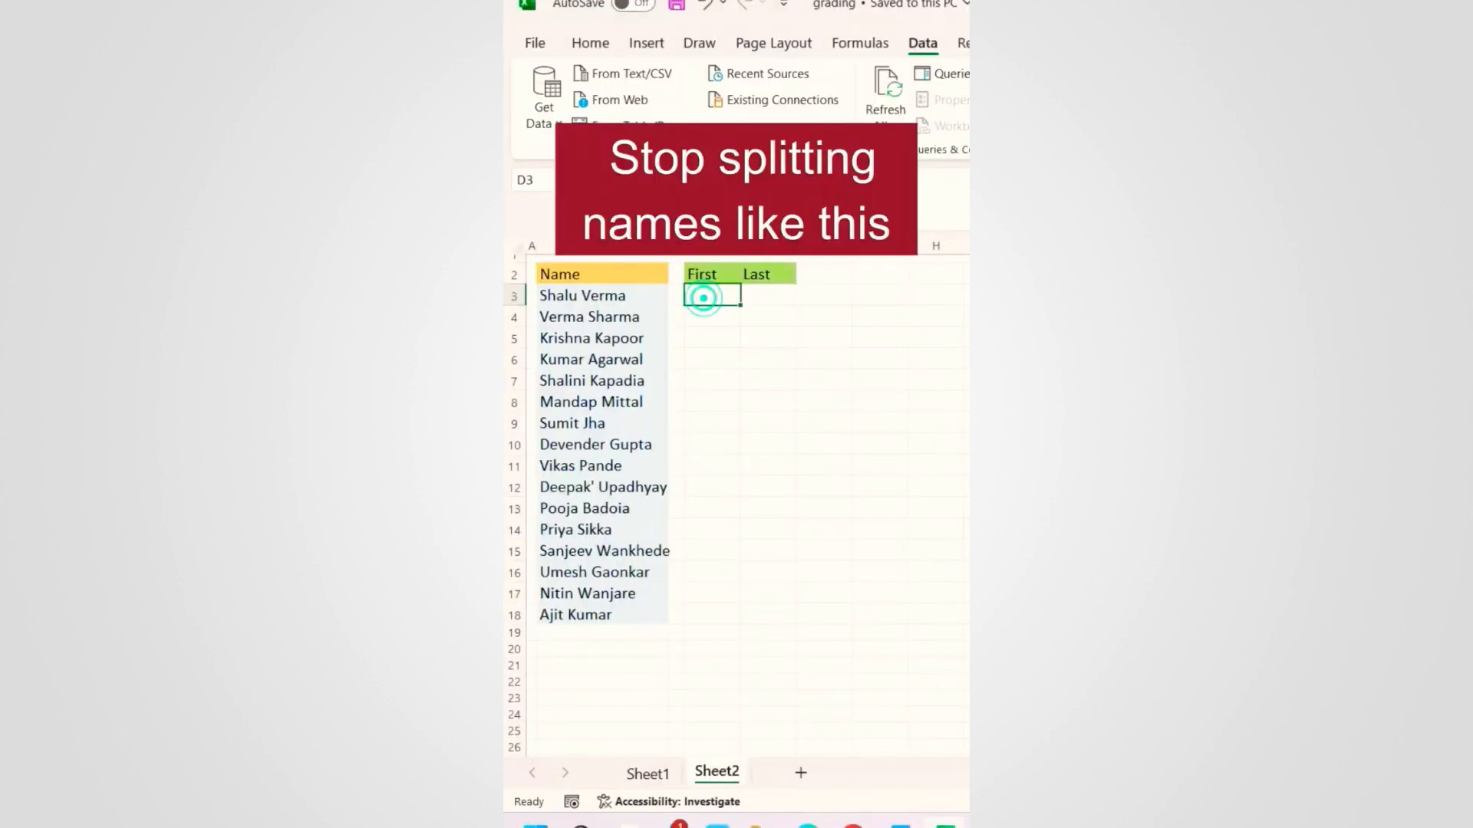
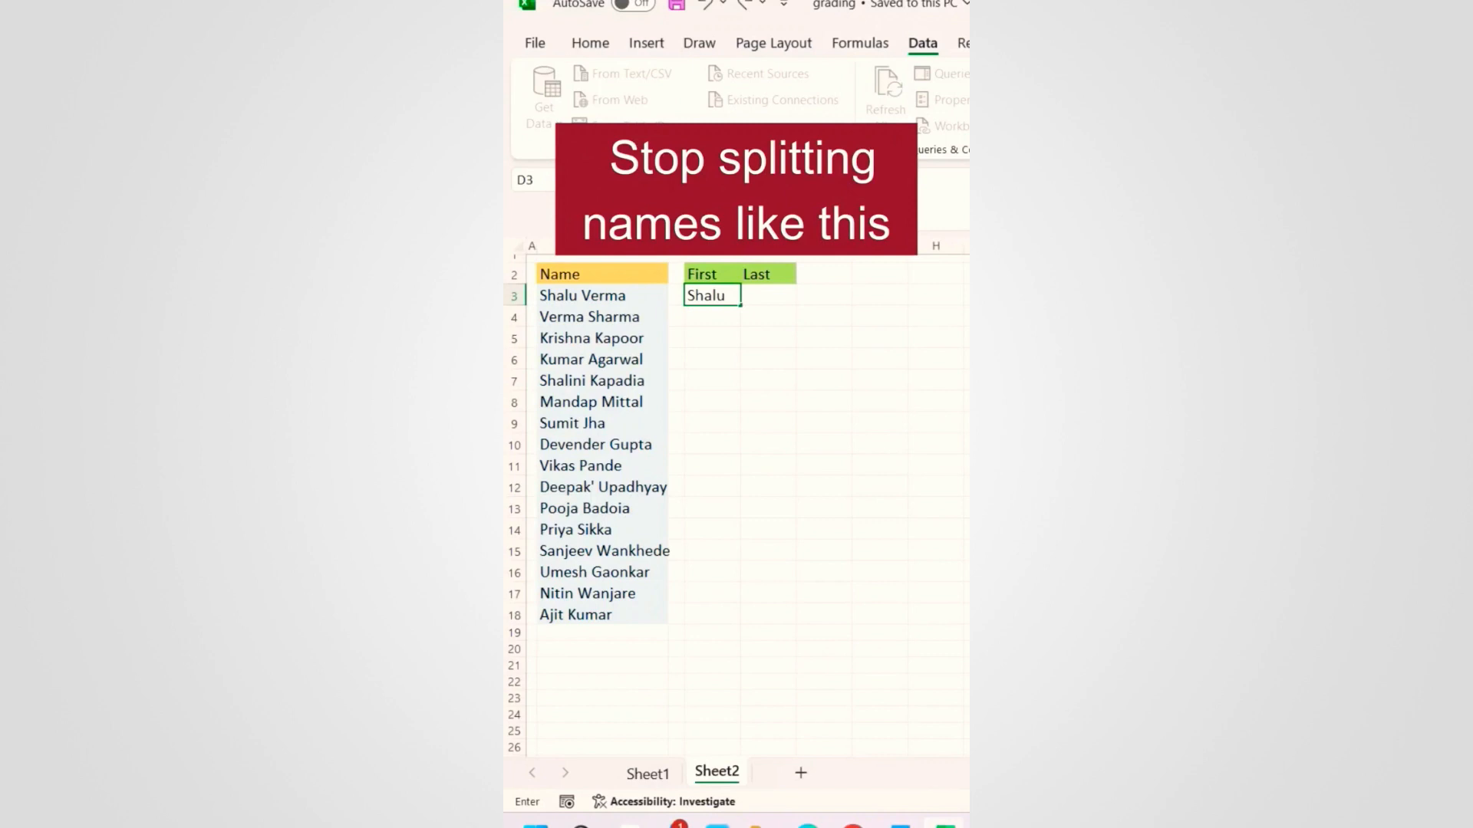
# Step: Type trial first and last names into D3:E4, undo them, and select the names in B3:B18
pyautogui.press('Tab')
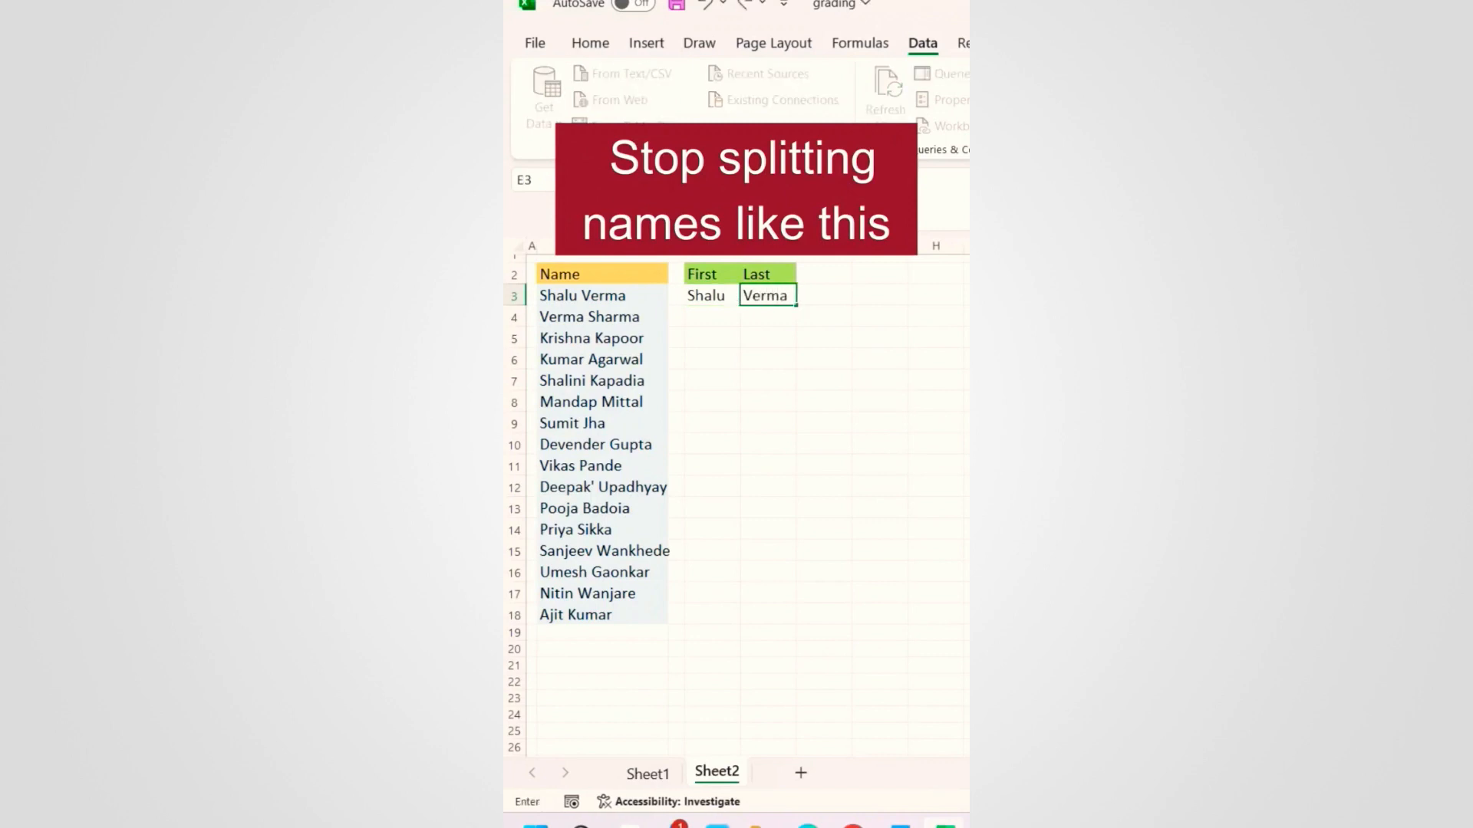
pyautogui.press('Return')
pyautogui.write('Verma')
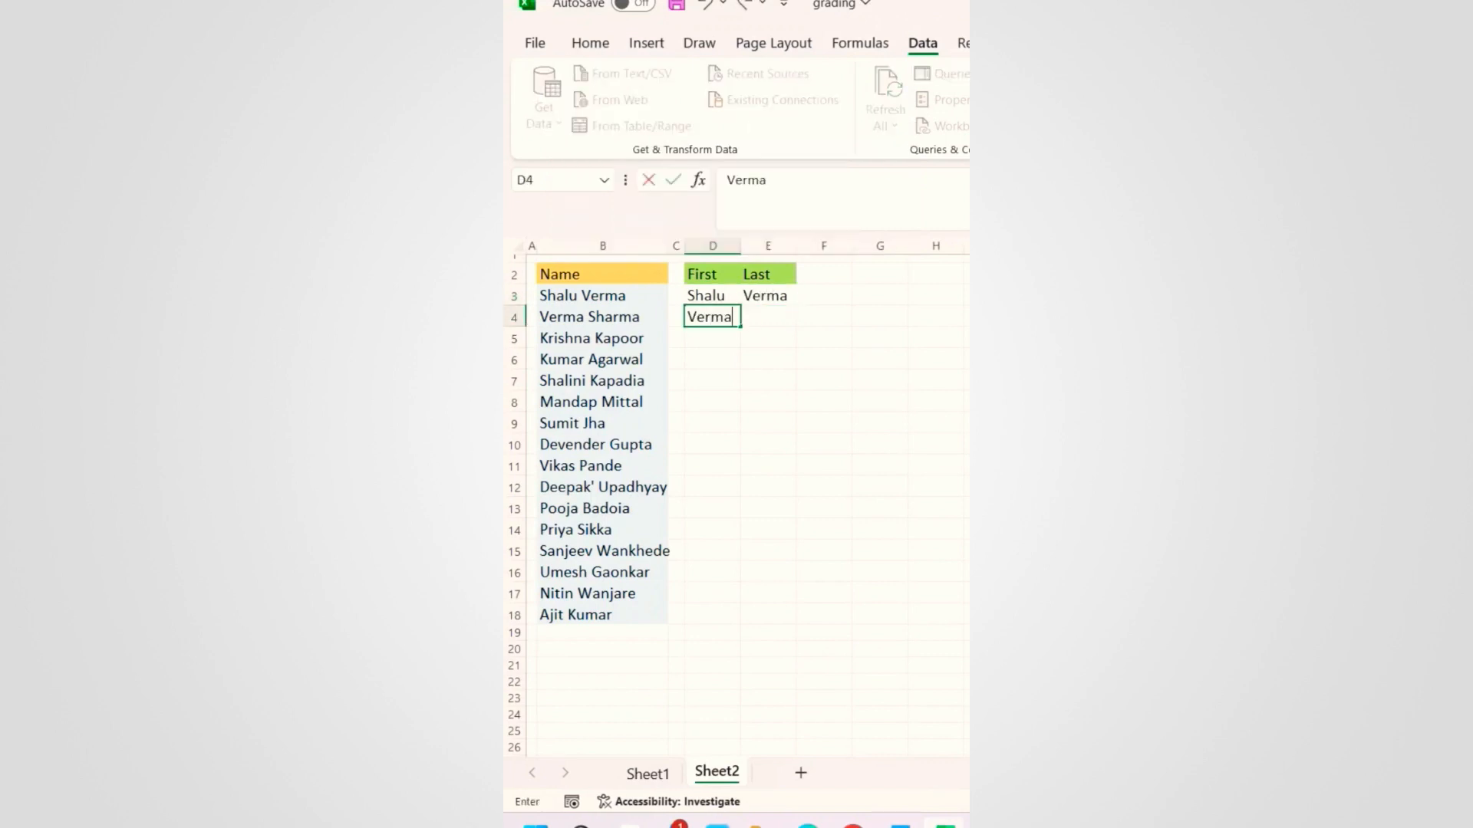
pyautogui.press('Tab')
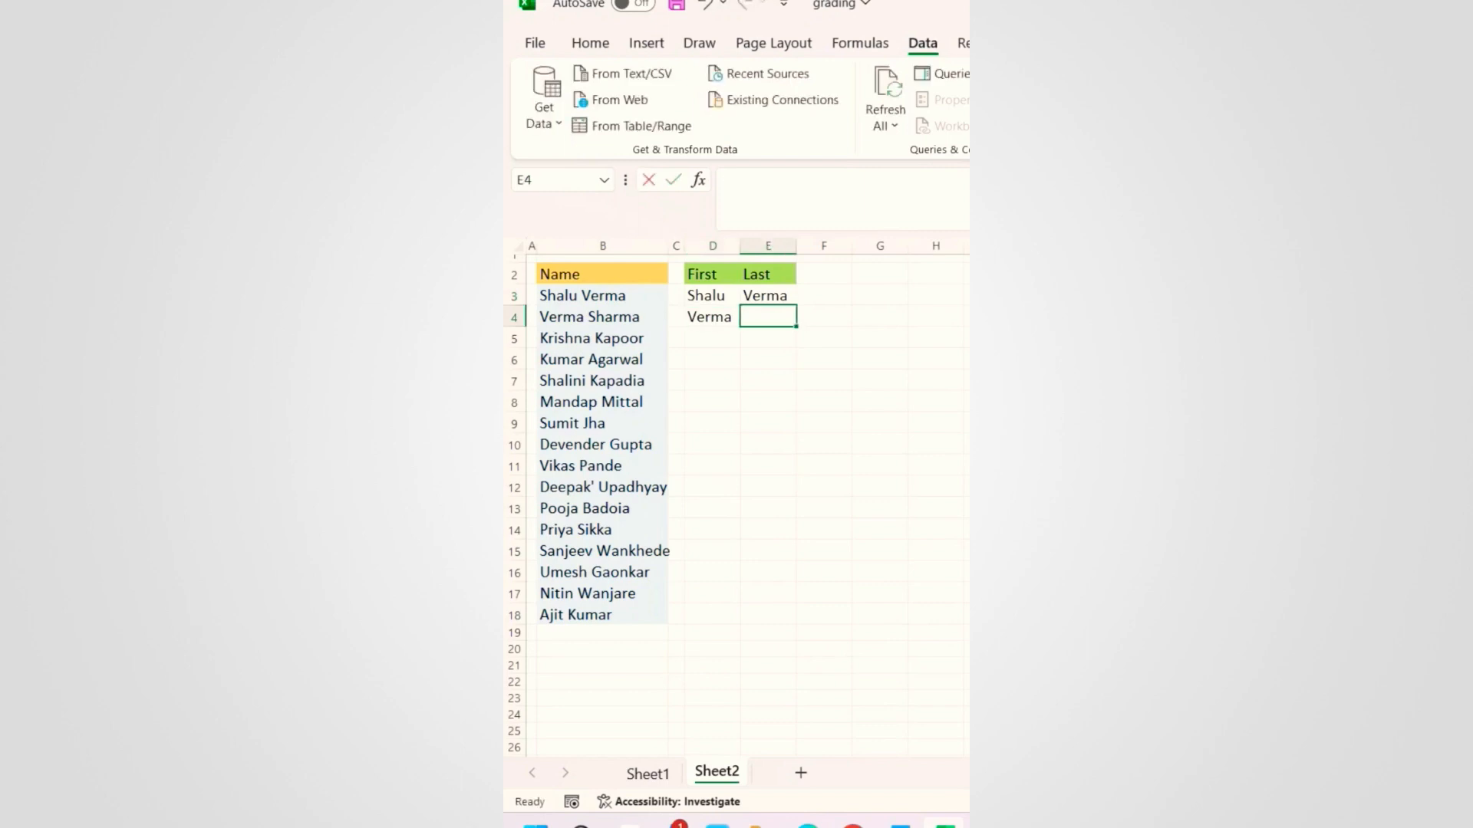
pyautogui.write('Sharma')
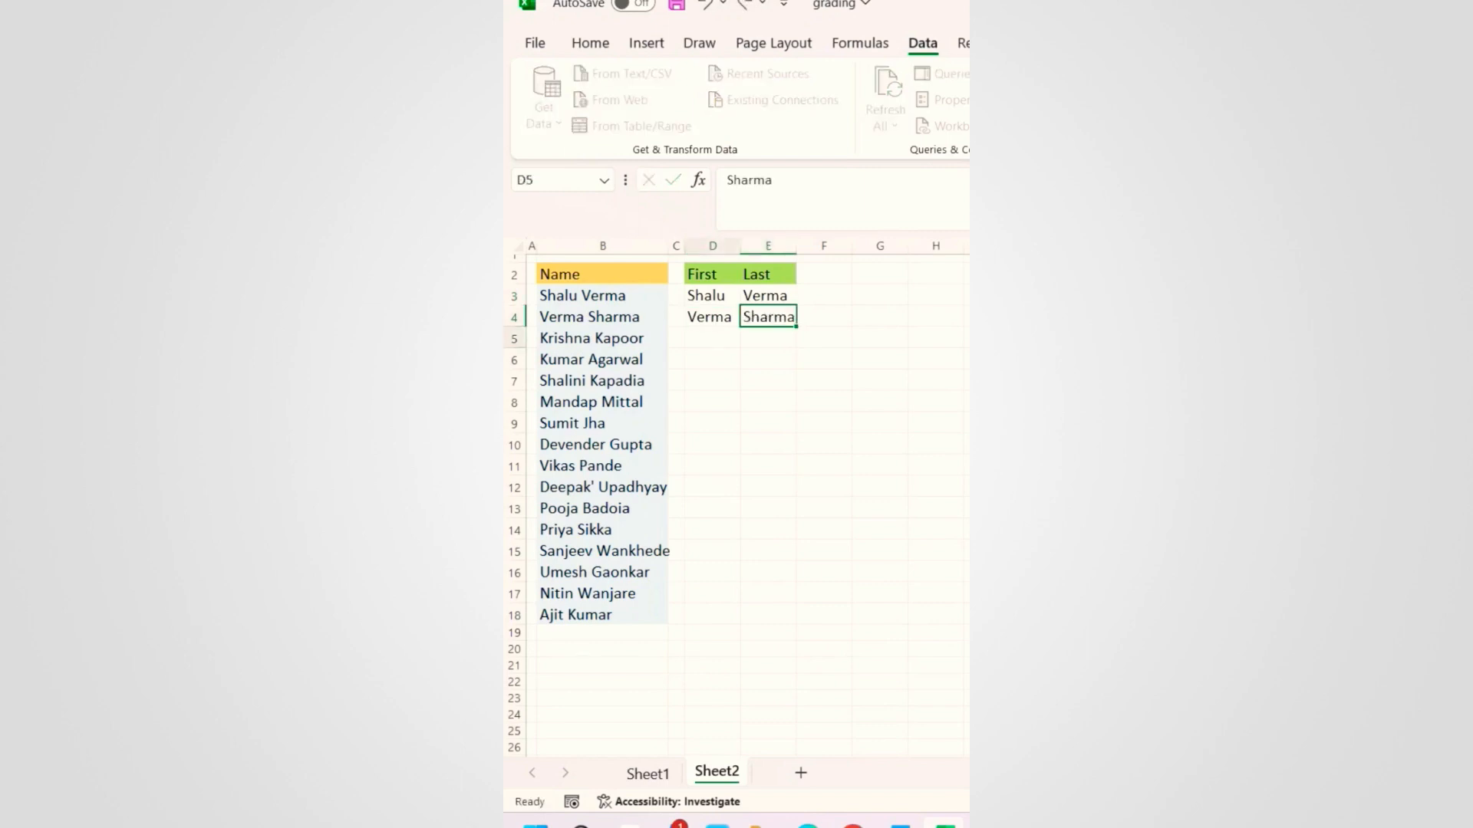
pyautogui.press('Return')
pyautogui.hotkey('ctrl', 'z')
pyautogui.hotkey('ctrl', 'z')
pyautogui.hotkey('ctrl', 'z')
pyautogui.hotkey('ctrl', 'z')
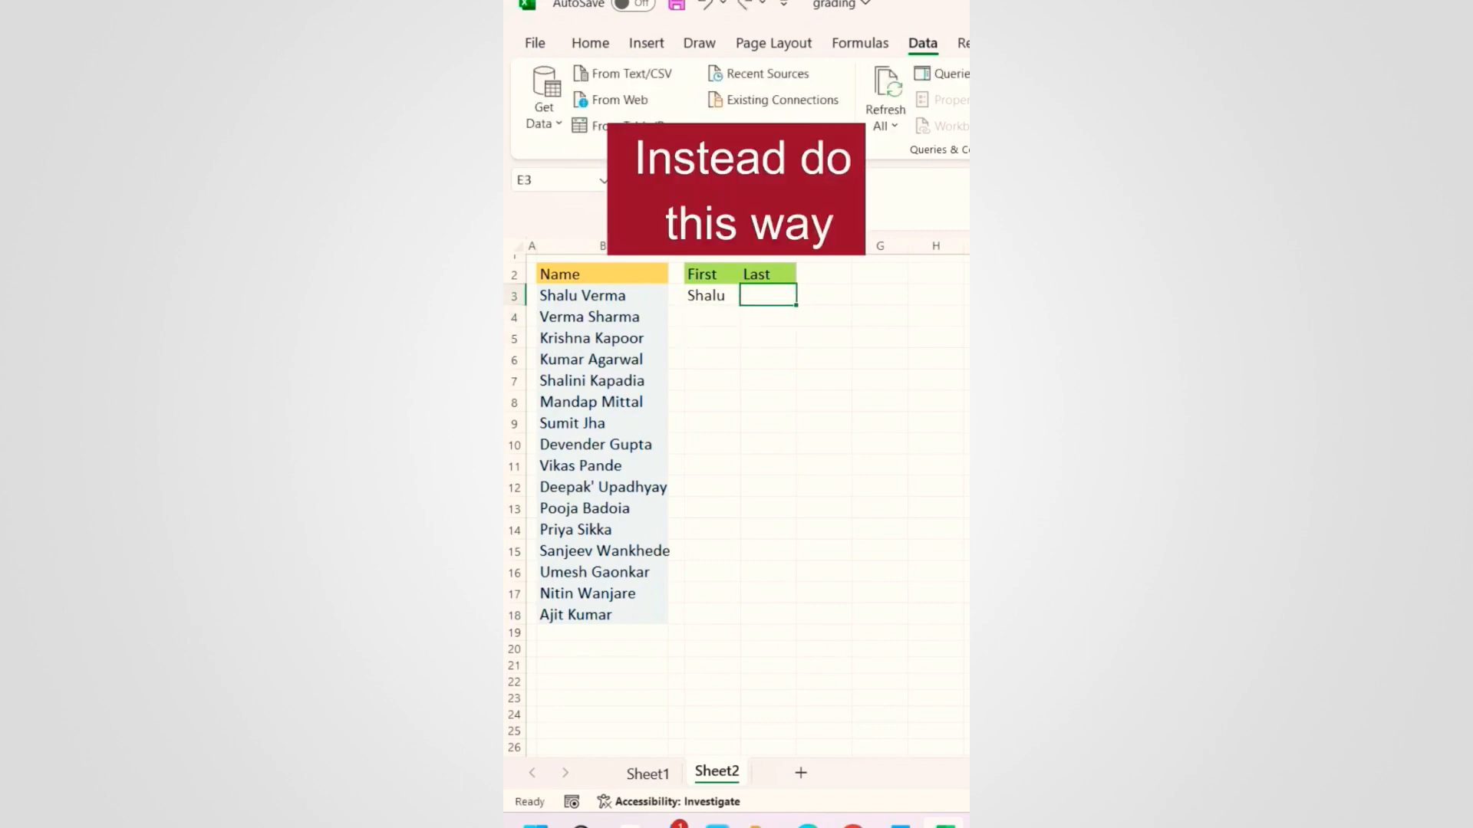
pyautogui.moveTo(581, 295); pyautogui.dragTo(585, 612)
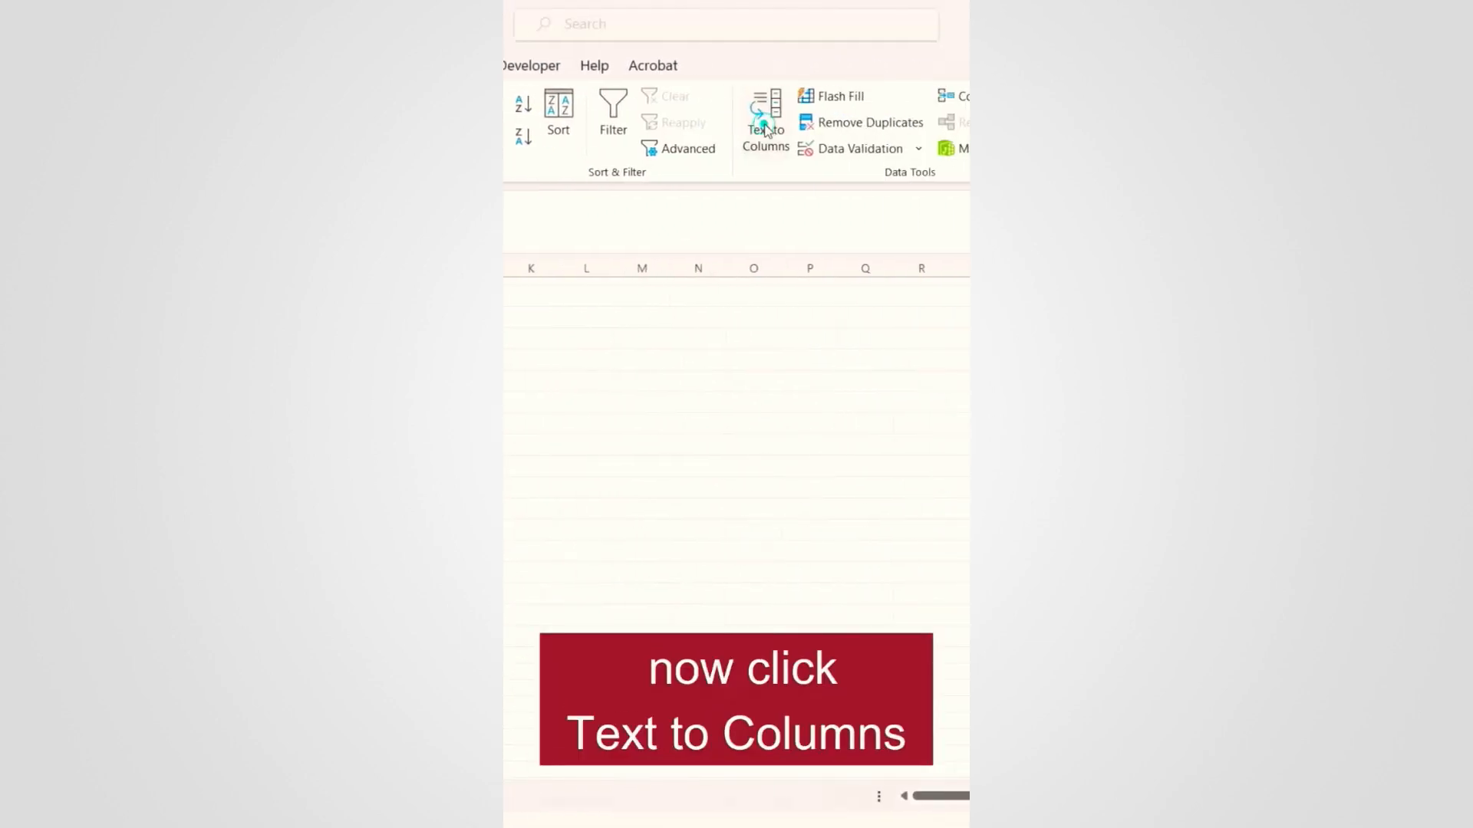
# Step: Start Text to Columns with Delimited data split at spaces
pyautogui.click(867, 127)
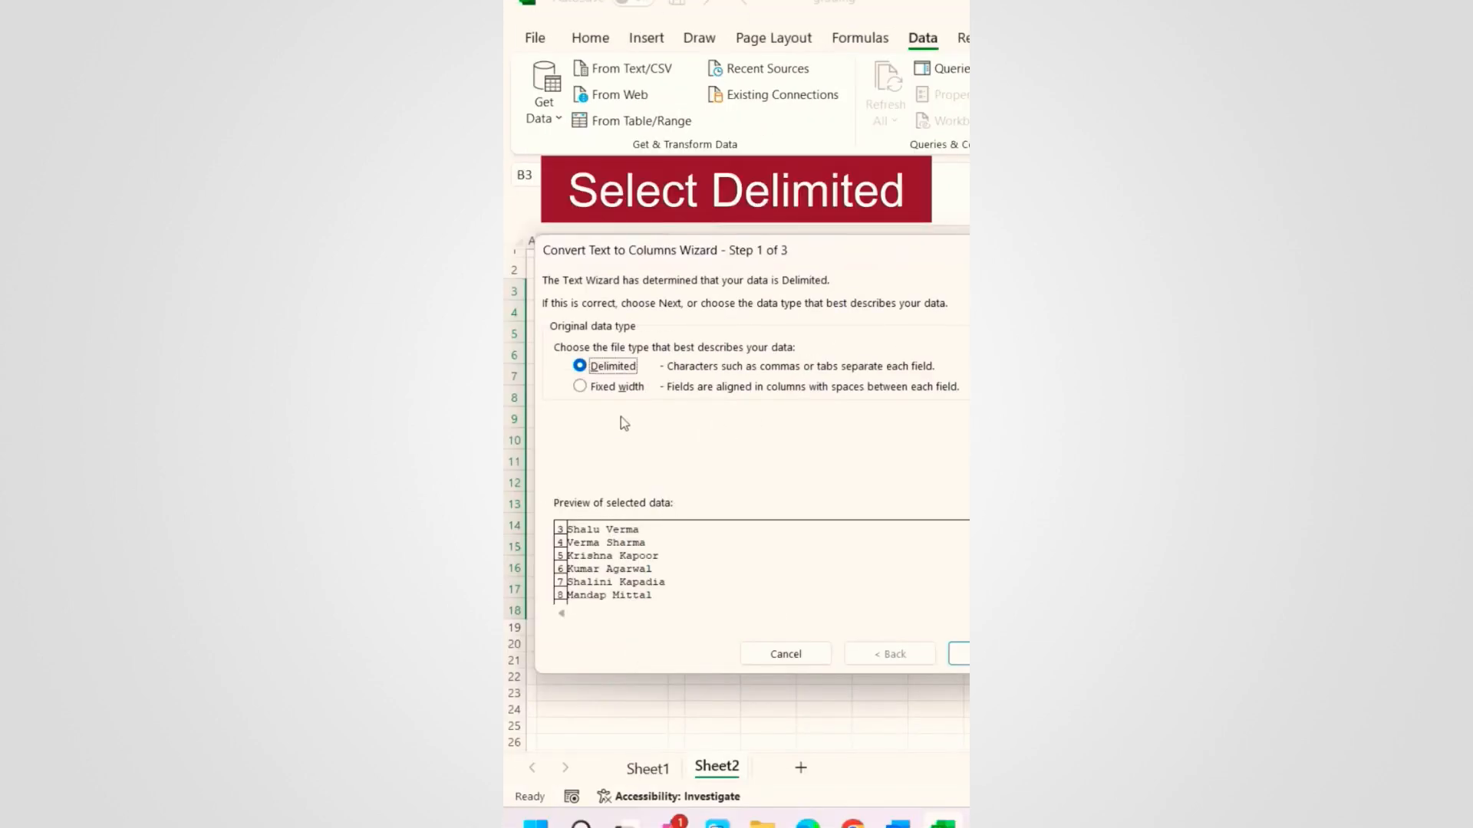
pyautogui.click(610, 367)
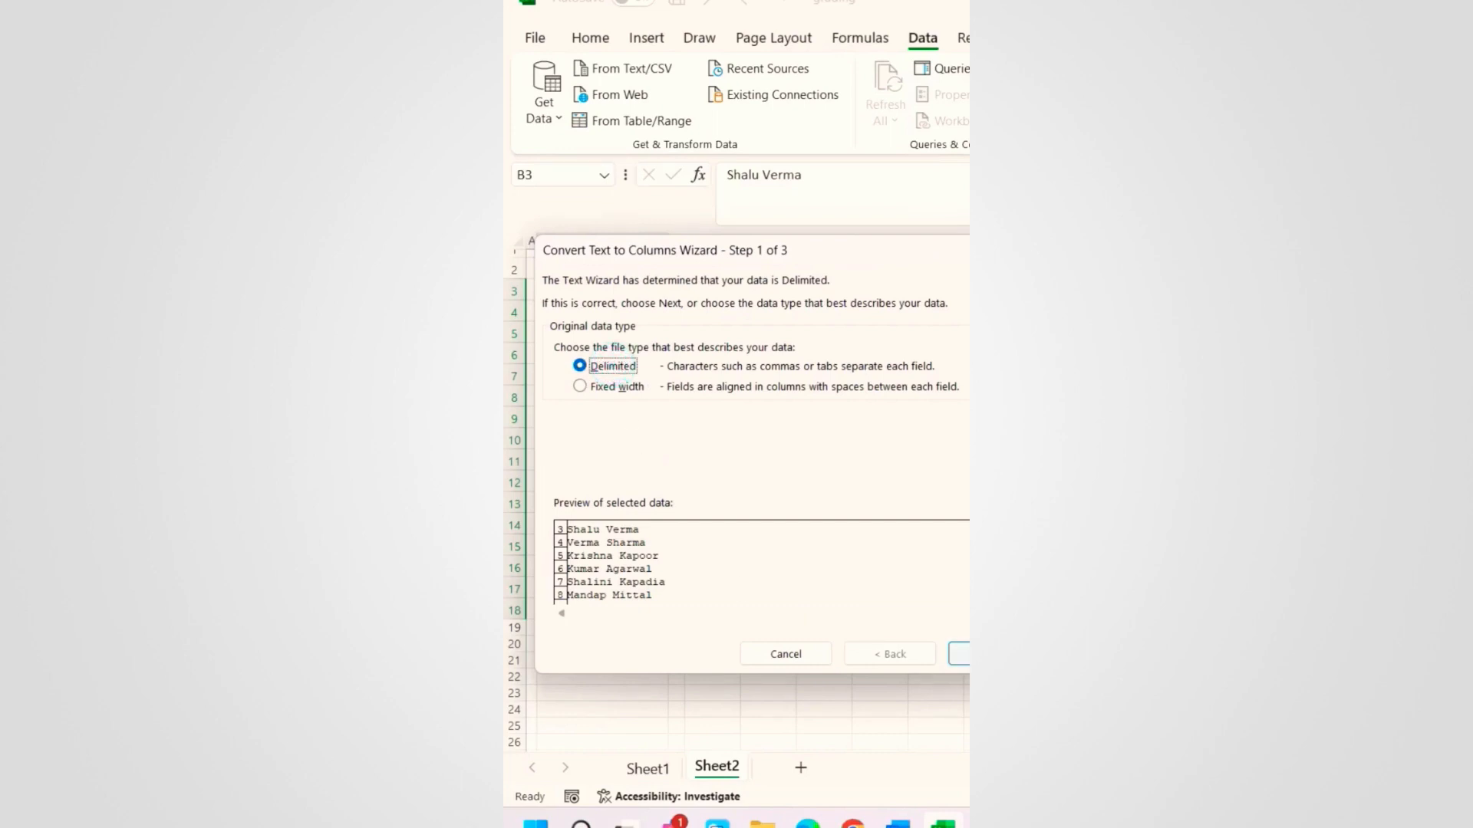
pyautogui.click(958, 654)
pyautogui.click(560, 391)
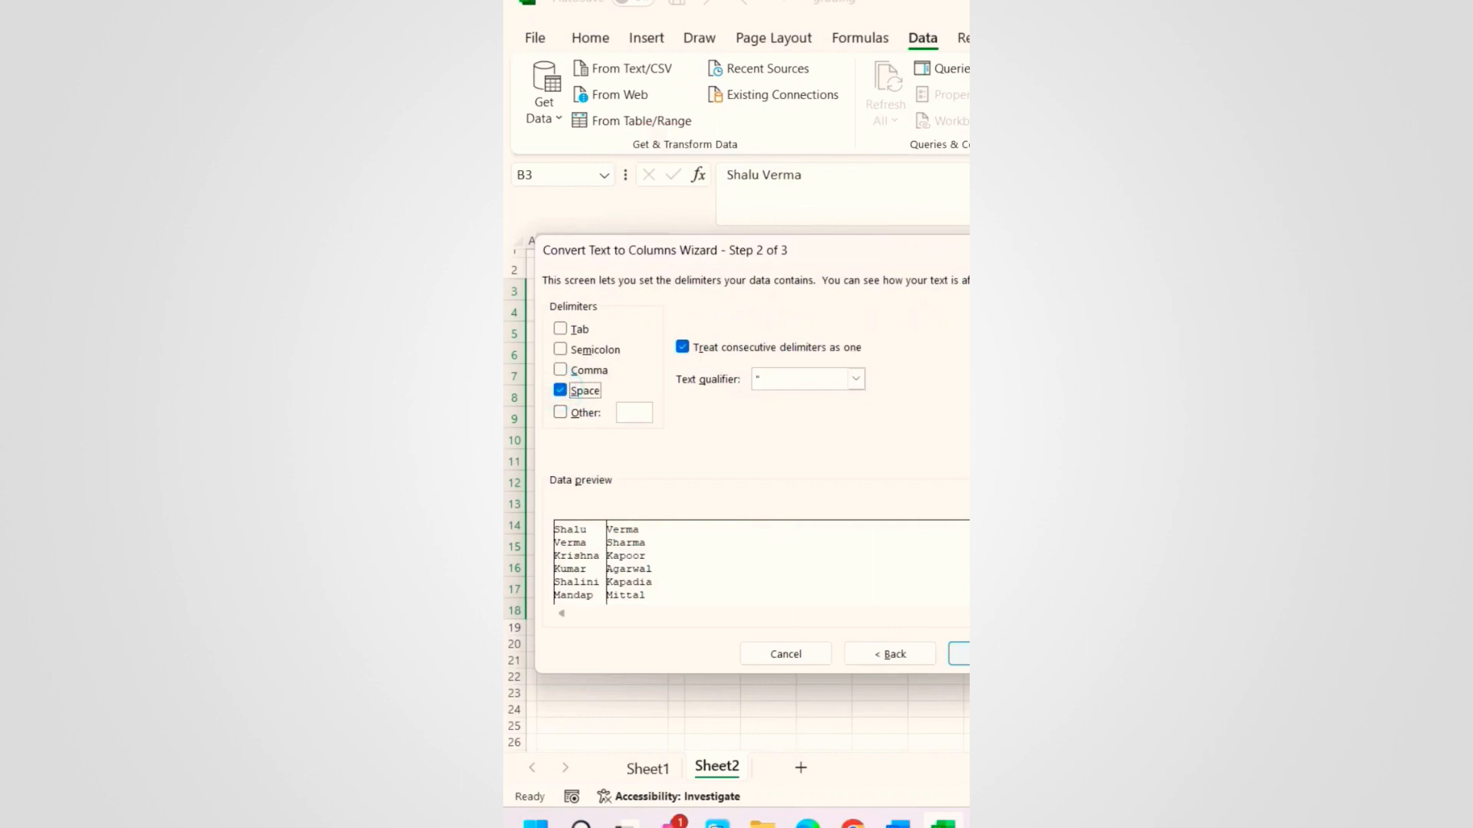
pyautogui.click(959, 654)
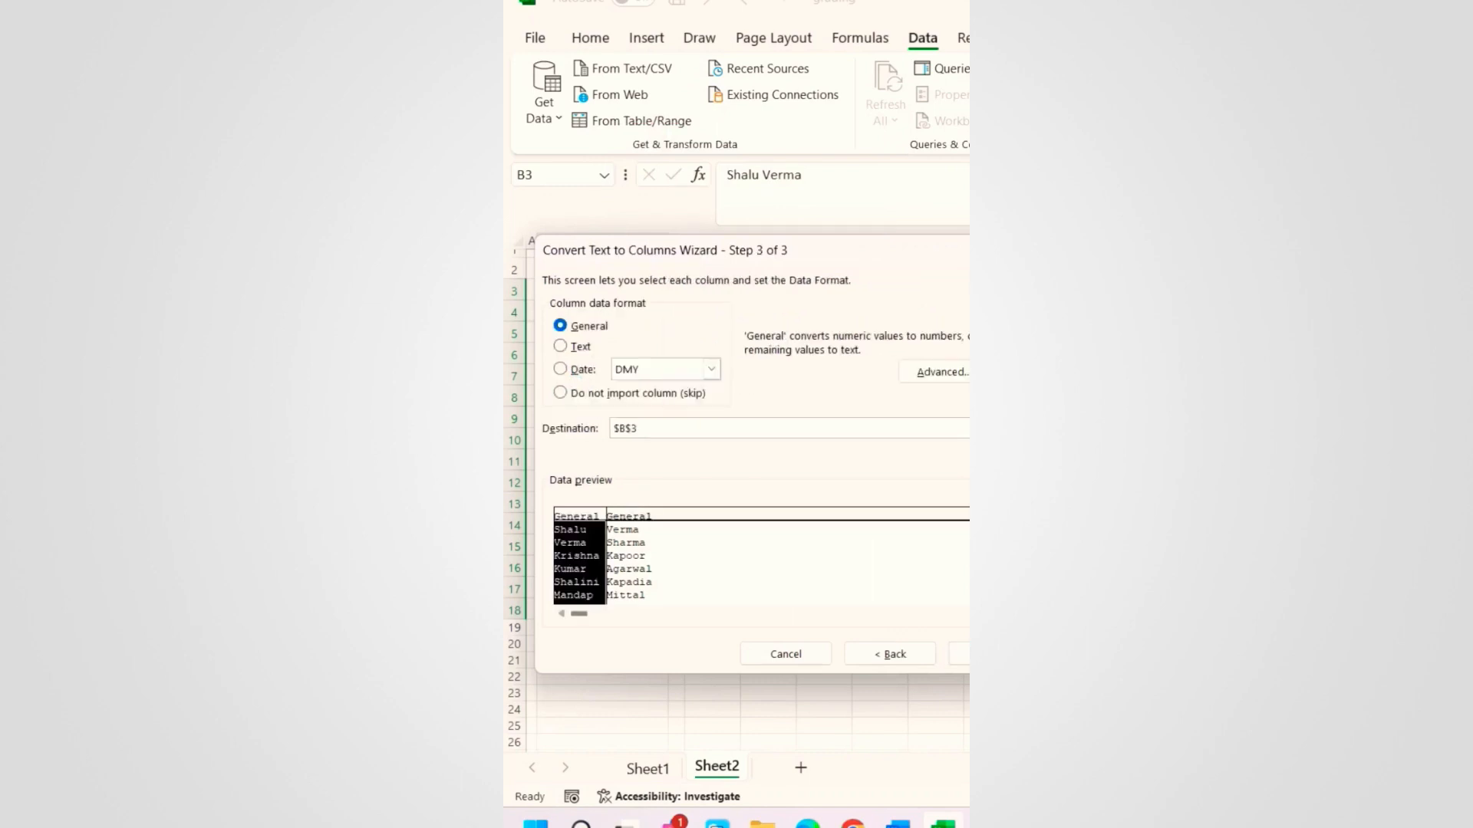
# Step: Set the output destination to D3 and finish splitting names into First and Last
pyautogui.click(664, 432)
pyautogui.moveTo(878, 251); pyautogui.dragTo(882, 408)
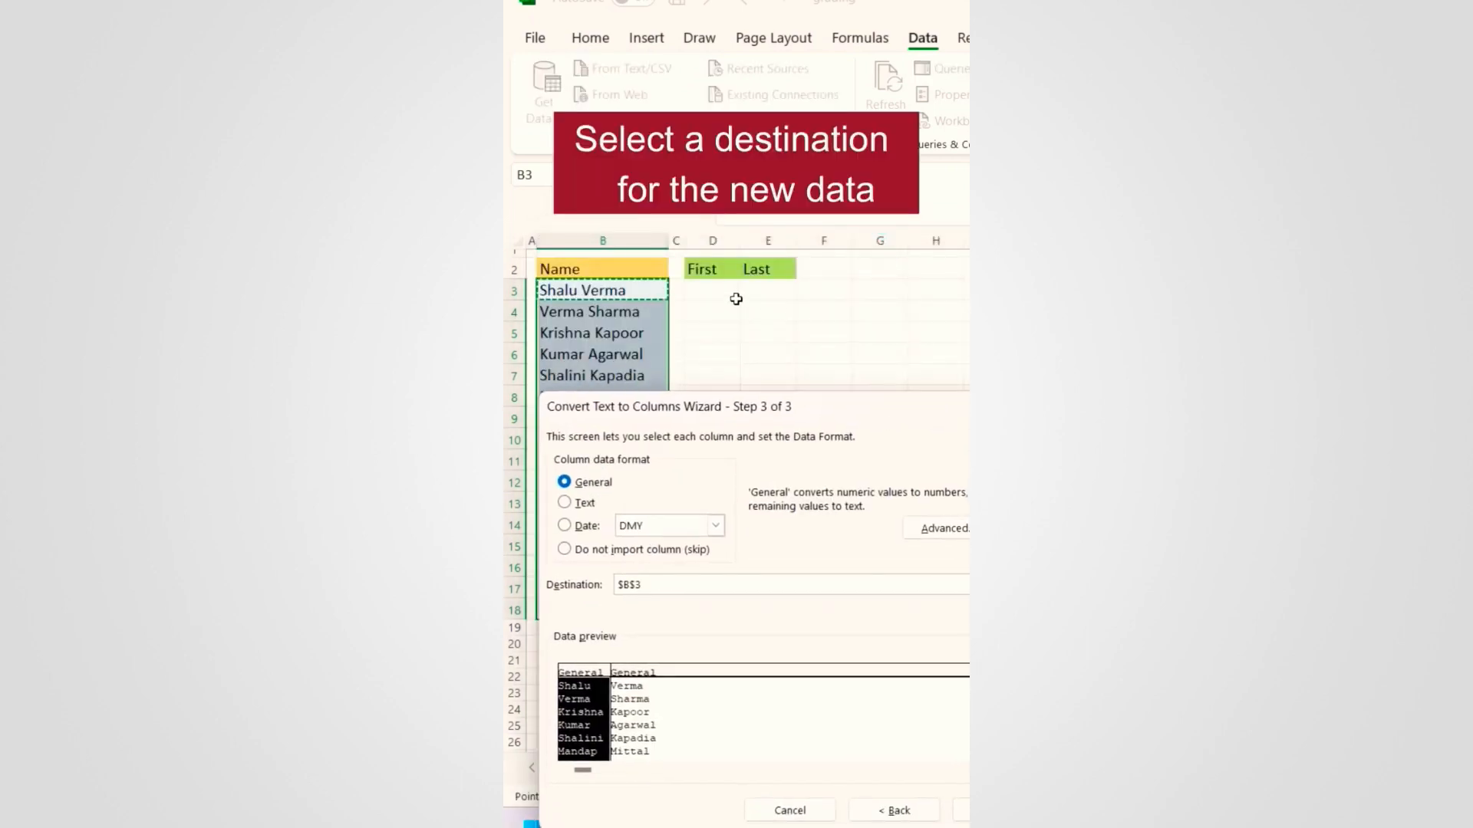
pyautogui.click(714, 291)
pyautogui.doubleClick(670, 586)
pyautogui.click(706, 293)
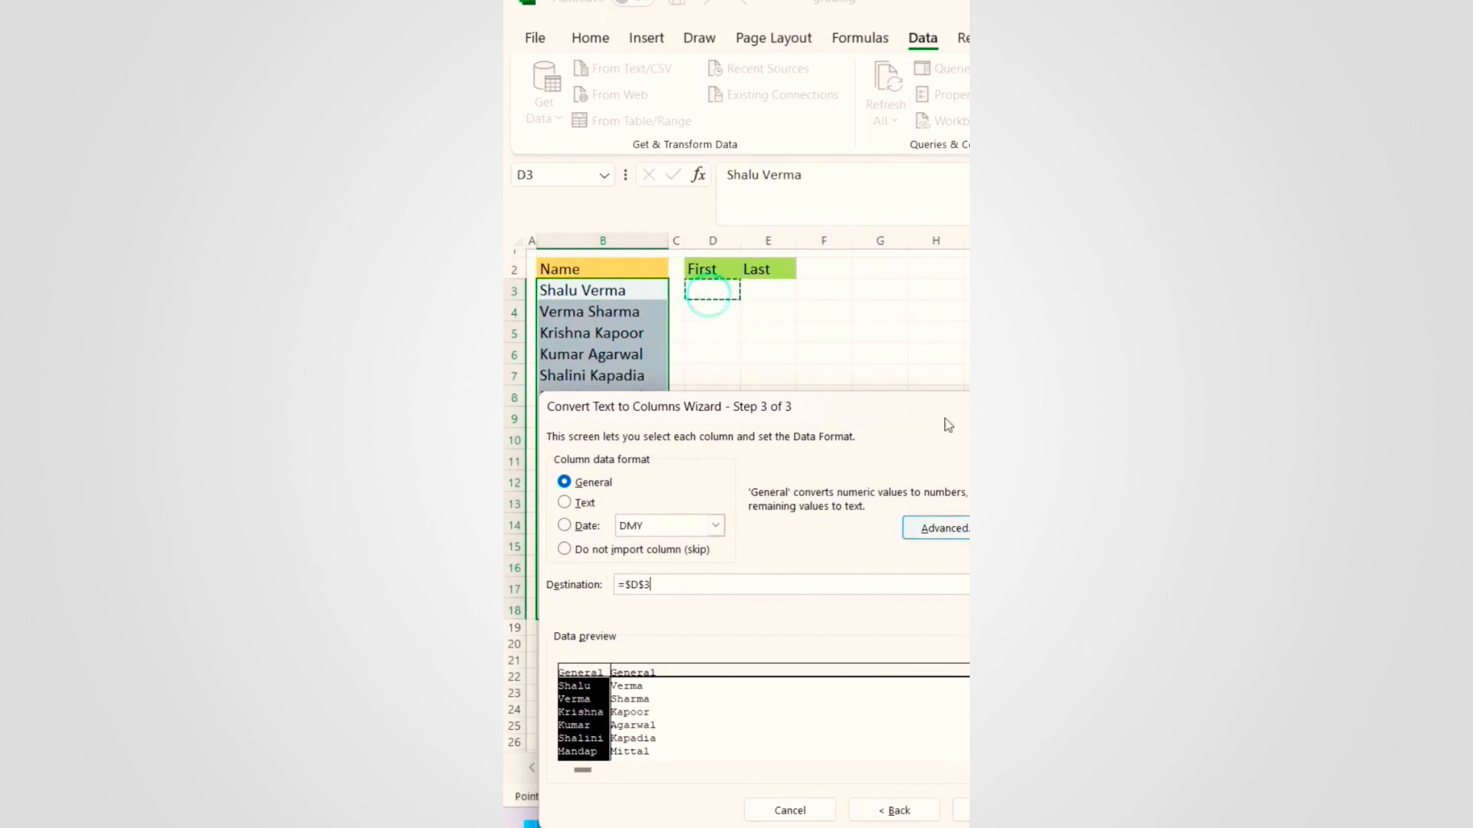
pyautogui.moveTo(948, 403); pyautogui.dragTo(948, 158)
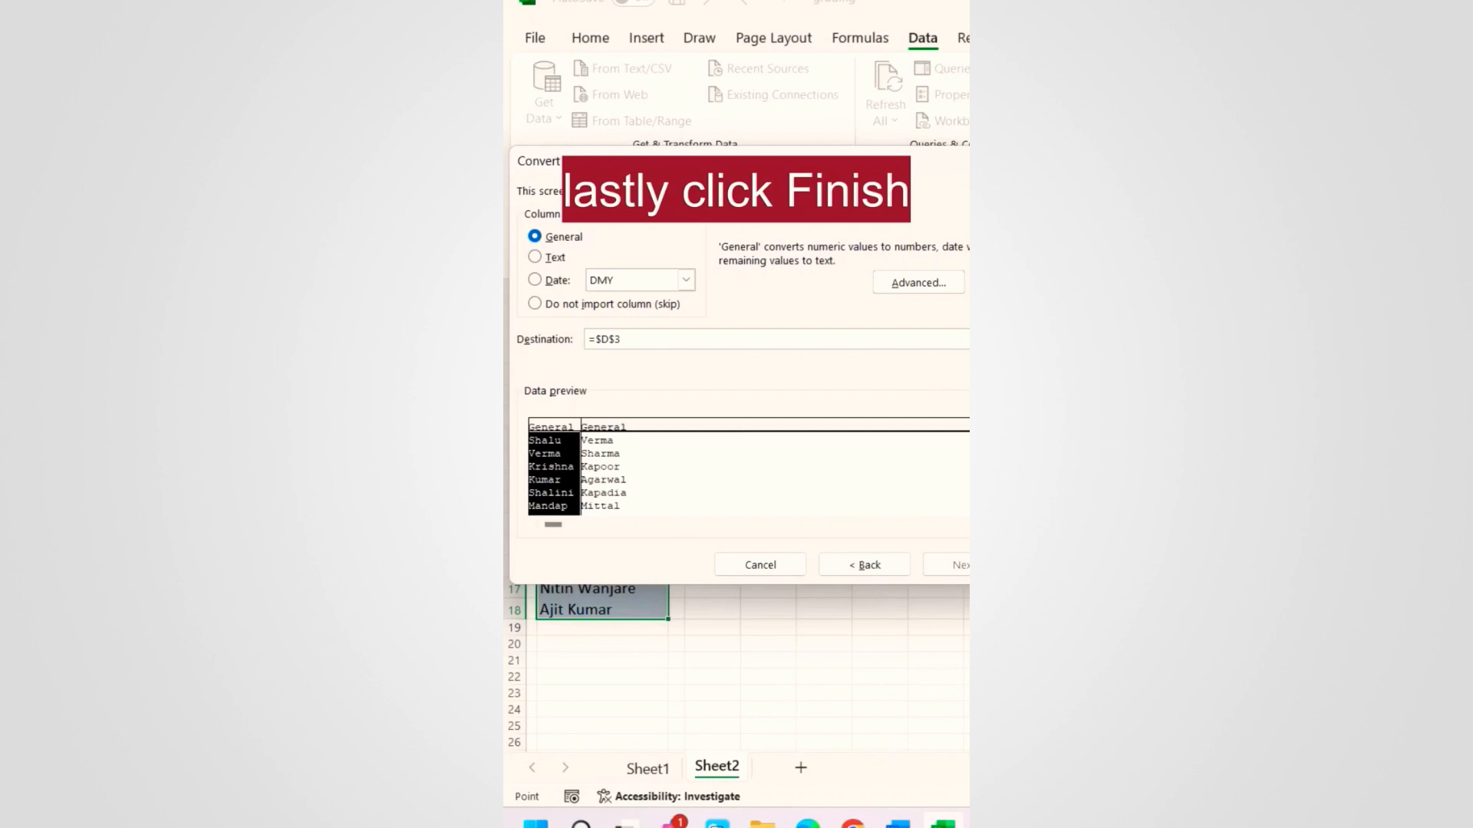
pyautogui.click(1072, 565)
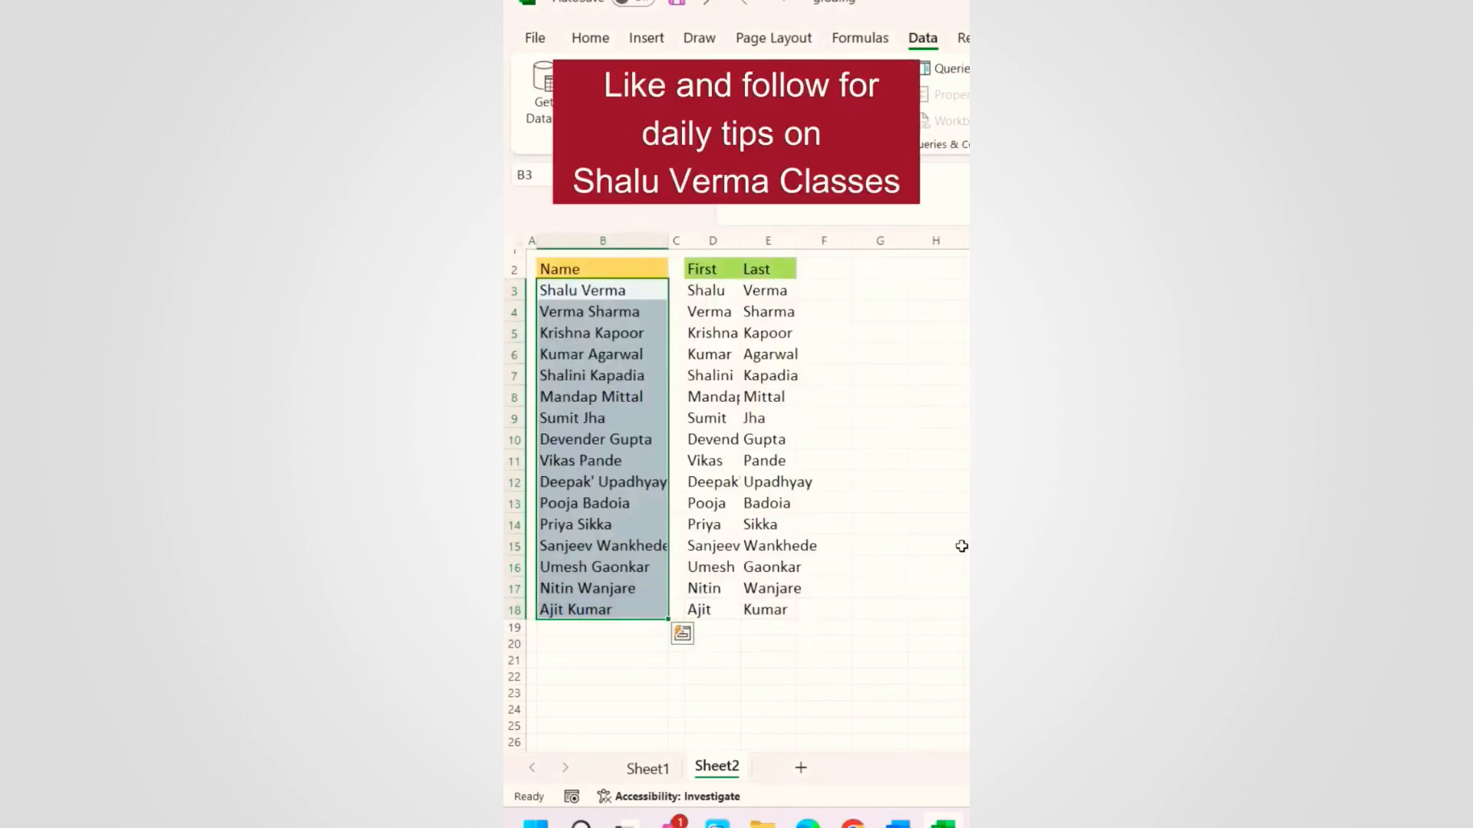
pyautogui.click(735, 547)
# Step: Insert a column chart of the Employee and Sale data in B3:C15 with Alt+F1, then delete it
pyautogui.click(788, 549)
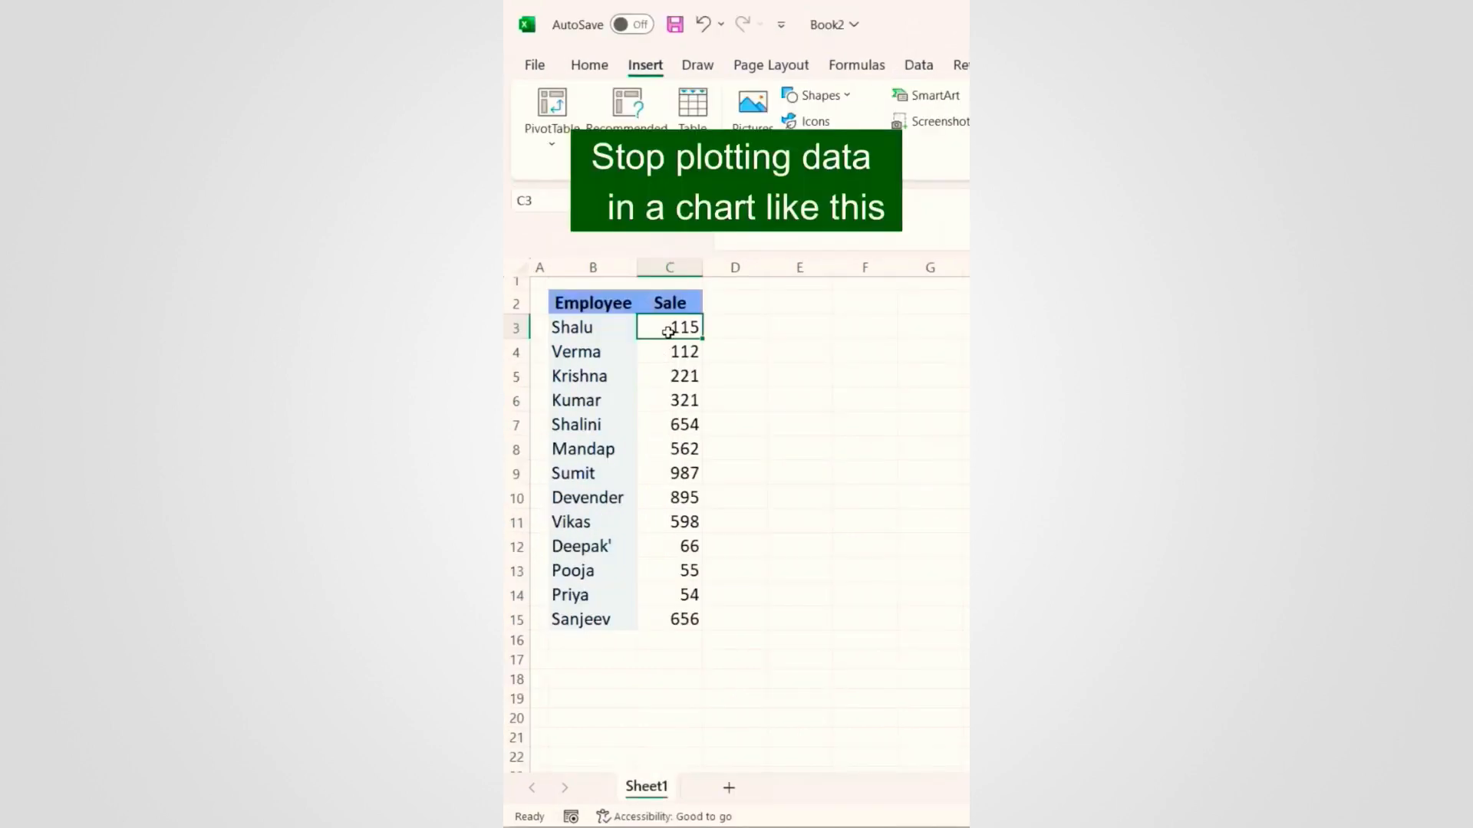
pyautogui.moveTo(574, 331); pyautogui.dragTo(657, 616)
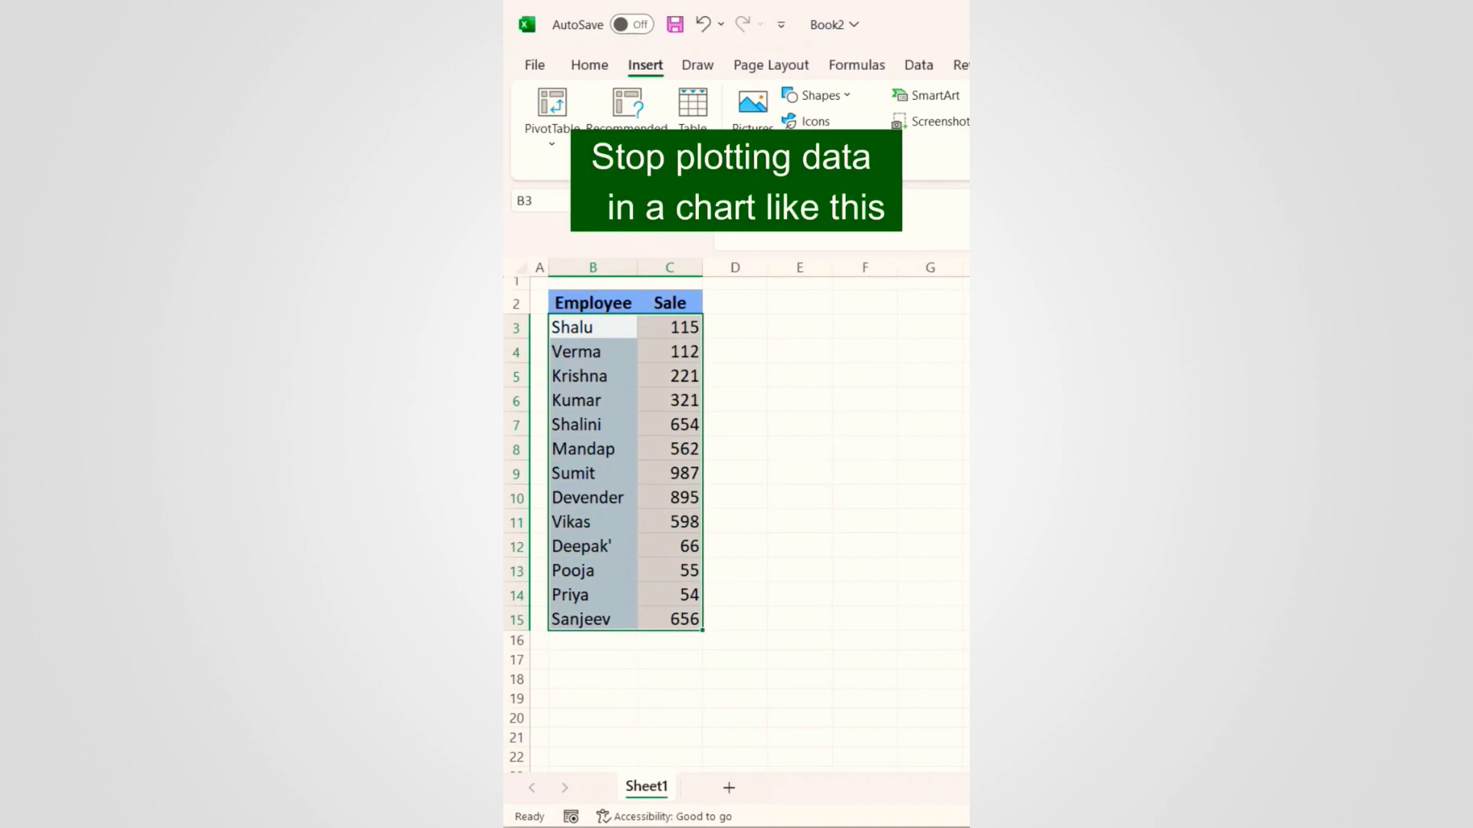
pyautogui.hotkey('alt', 'F1')
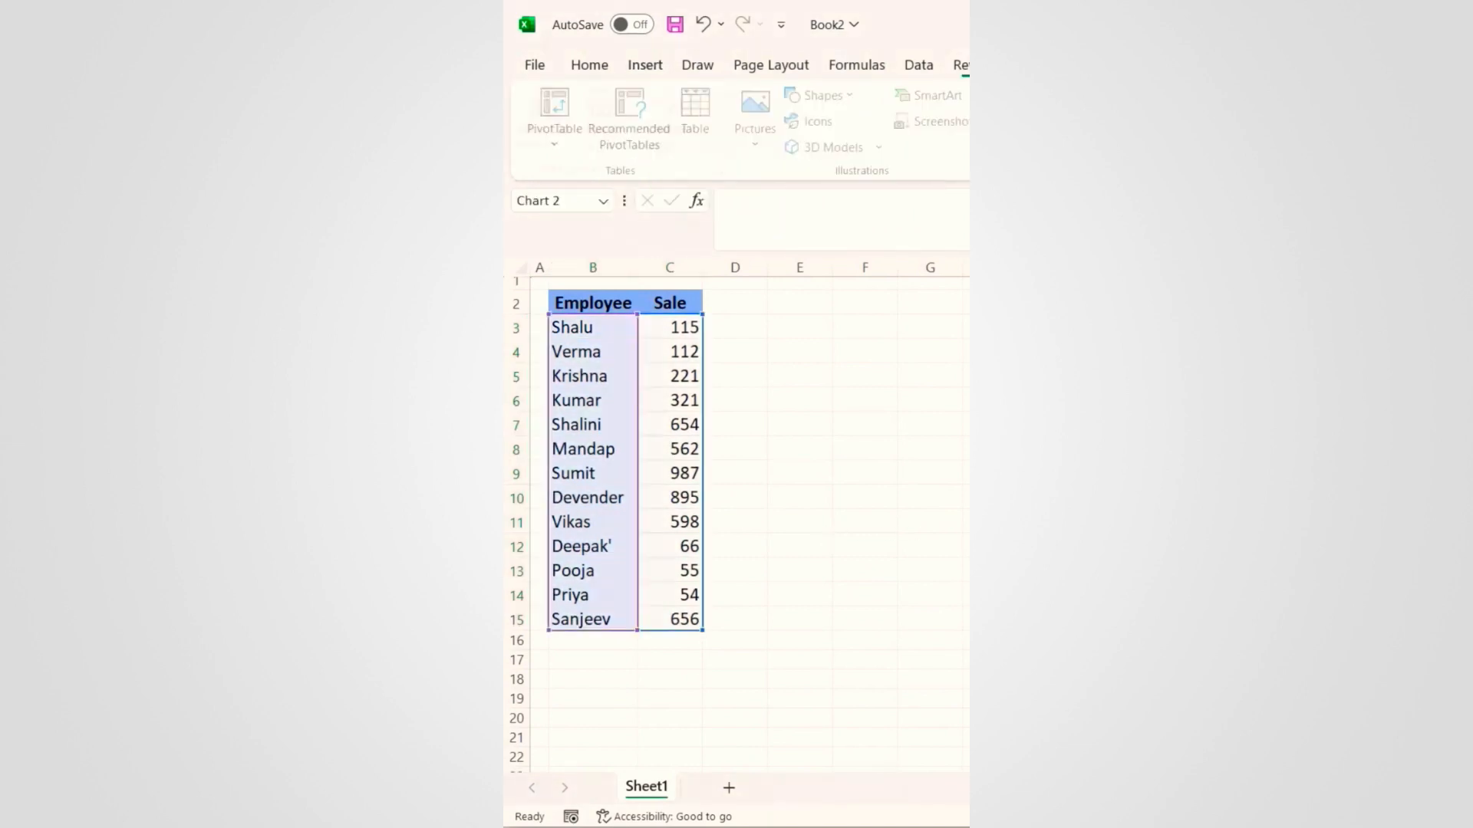
pyautogui.moveTo(923, 434); pyautogui.dragTo(947, 427)
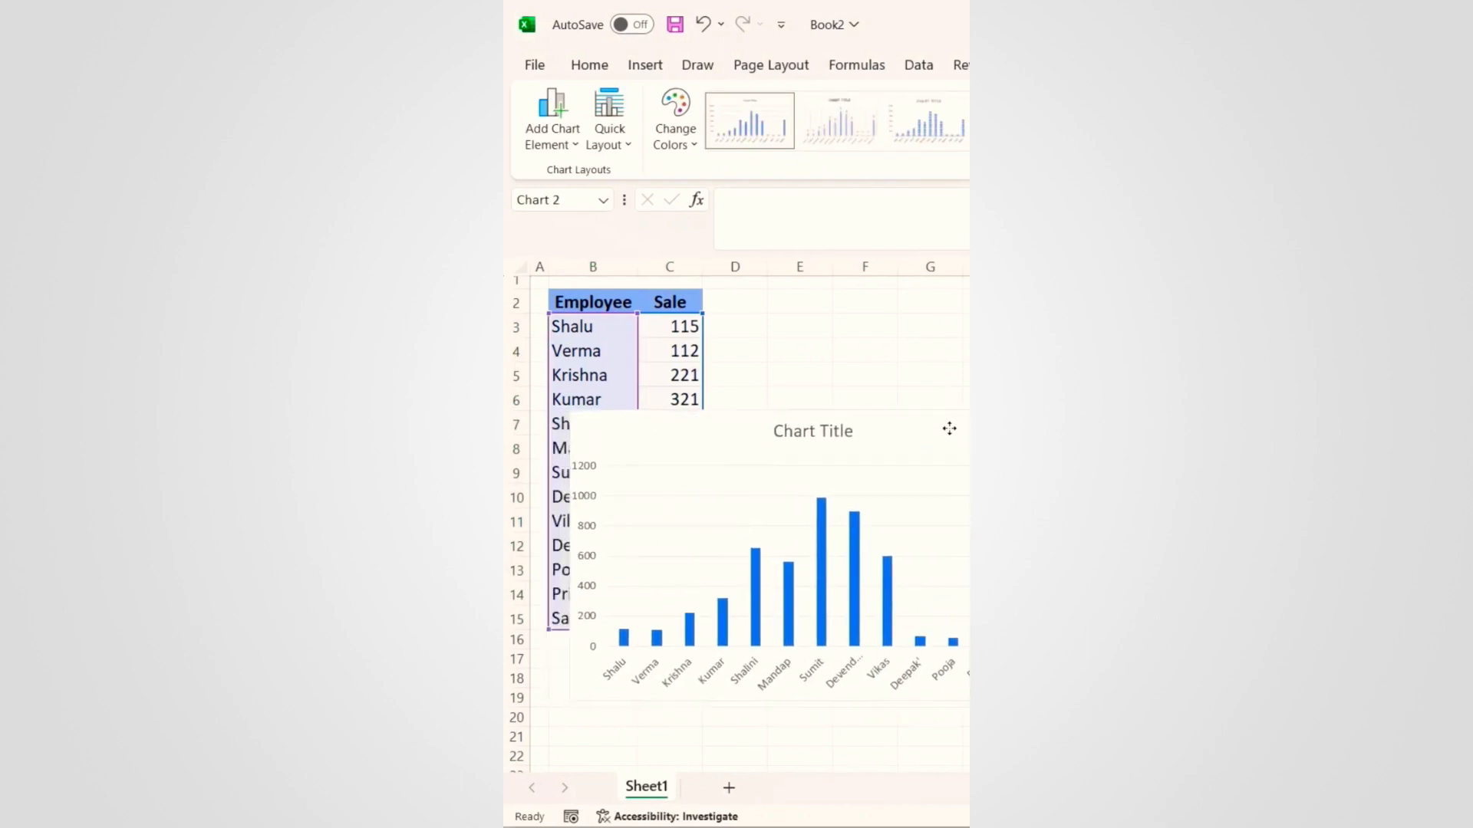
pyautogui.press('Delete')
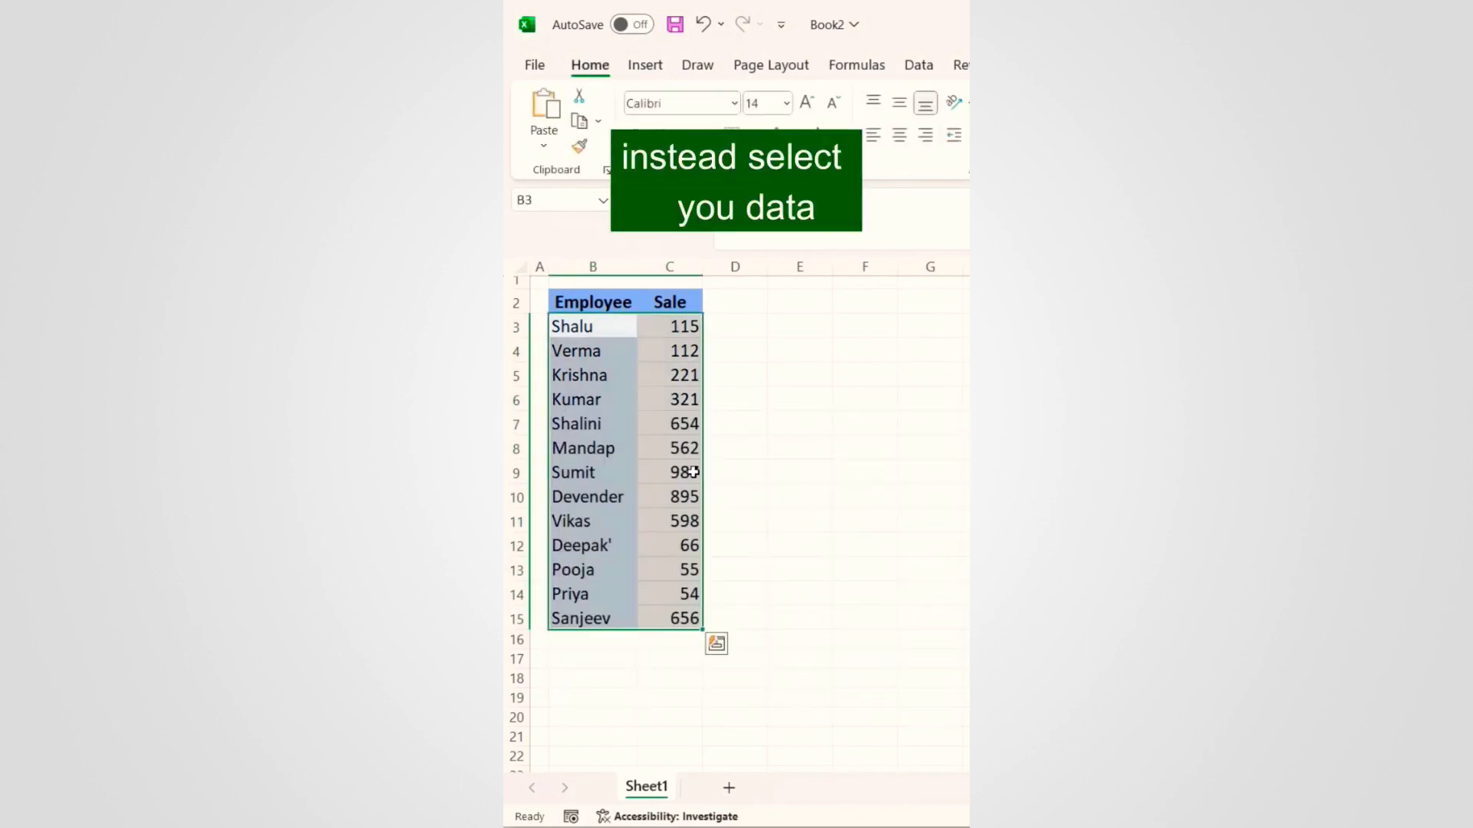
# Step: Apply Quick Analysis data bars to the Employee/Sale range and widen column C to show them
pyautogui.click(629, 353)
pyautogui.moveTo(608, 328); pyautogui.dragTo(672, 620)
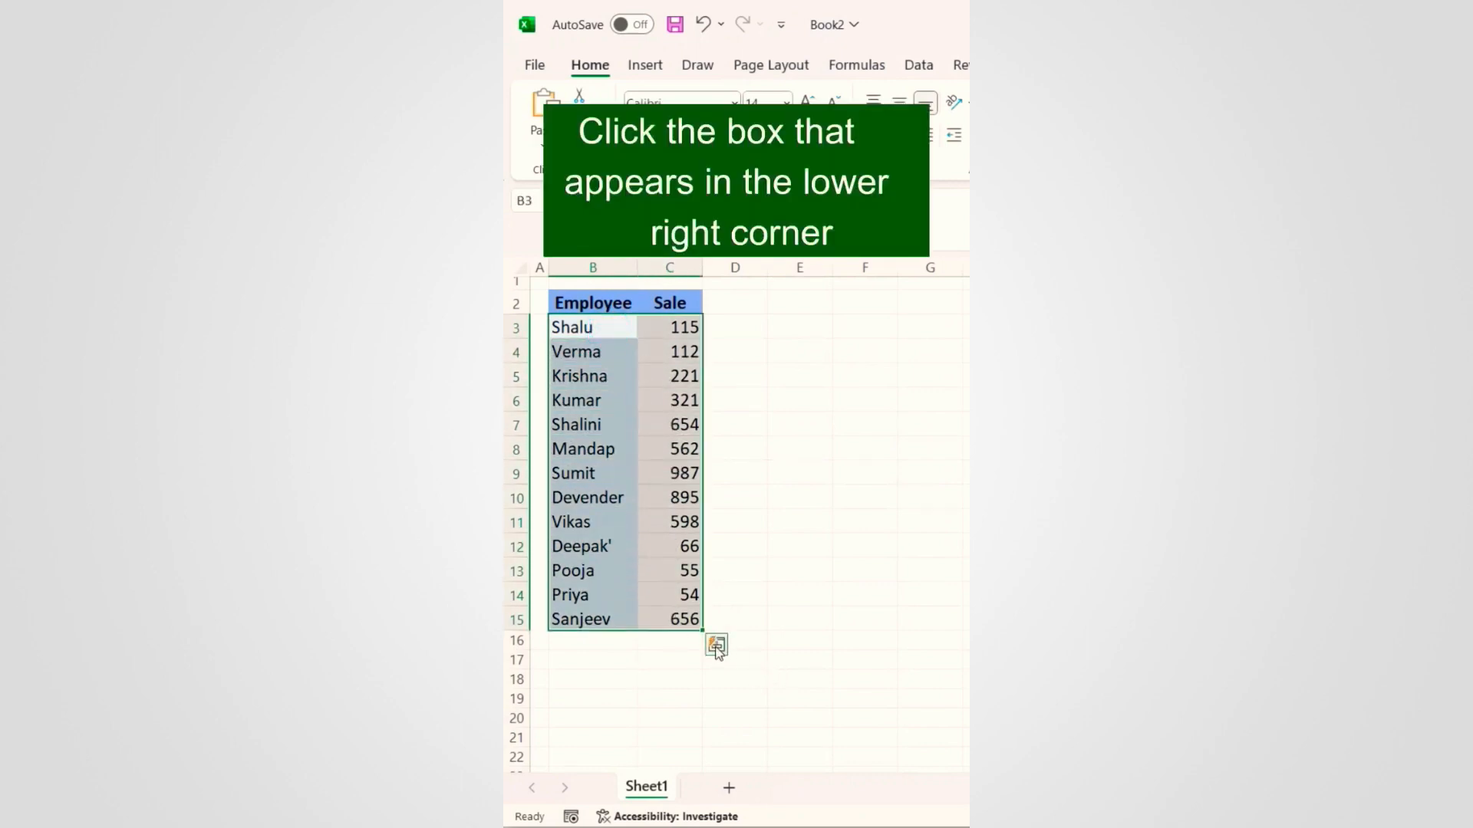
pyautogui.click(716, 647)
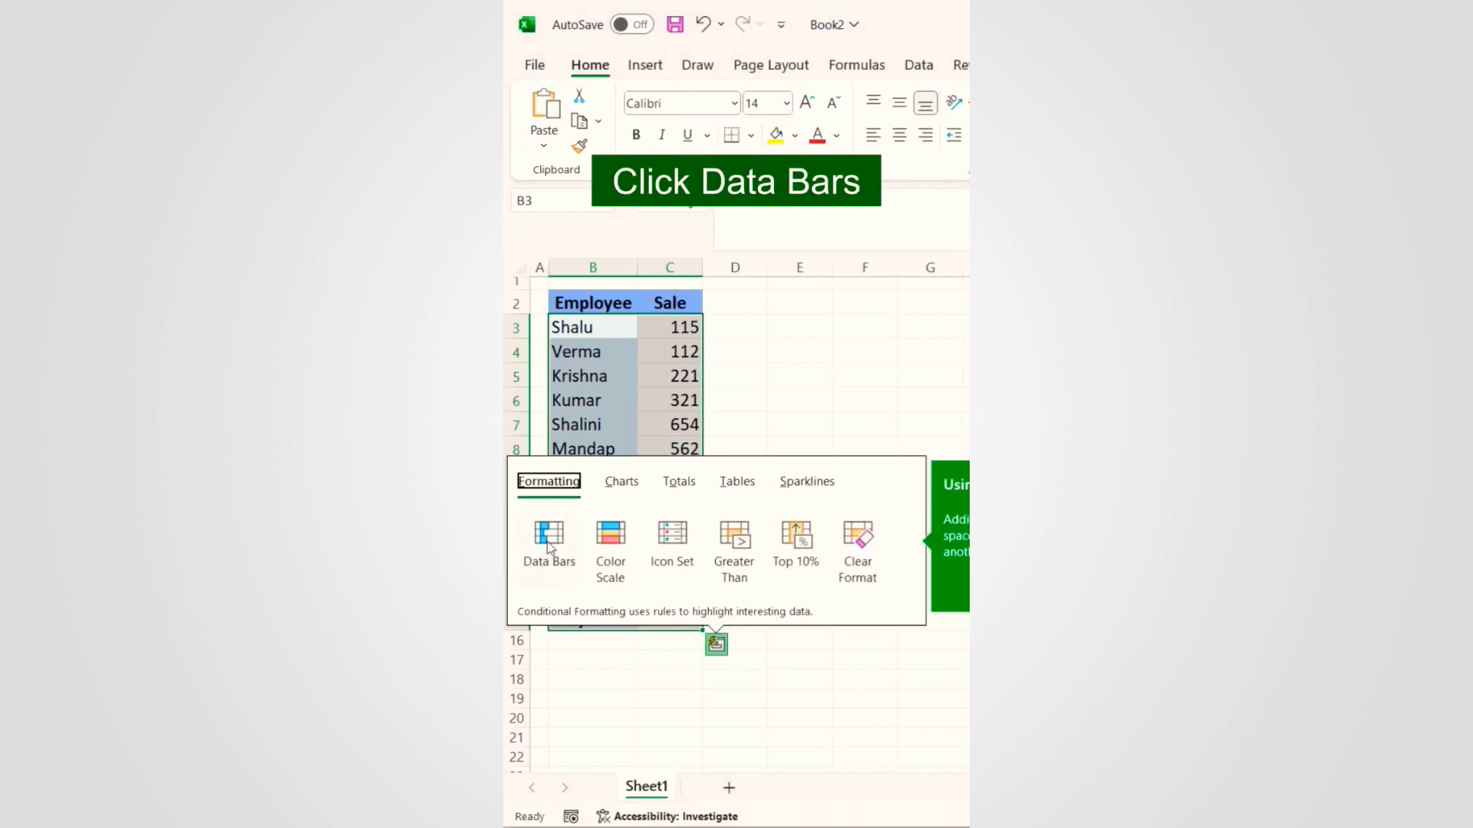
pyautogui.click(549, 540)
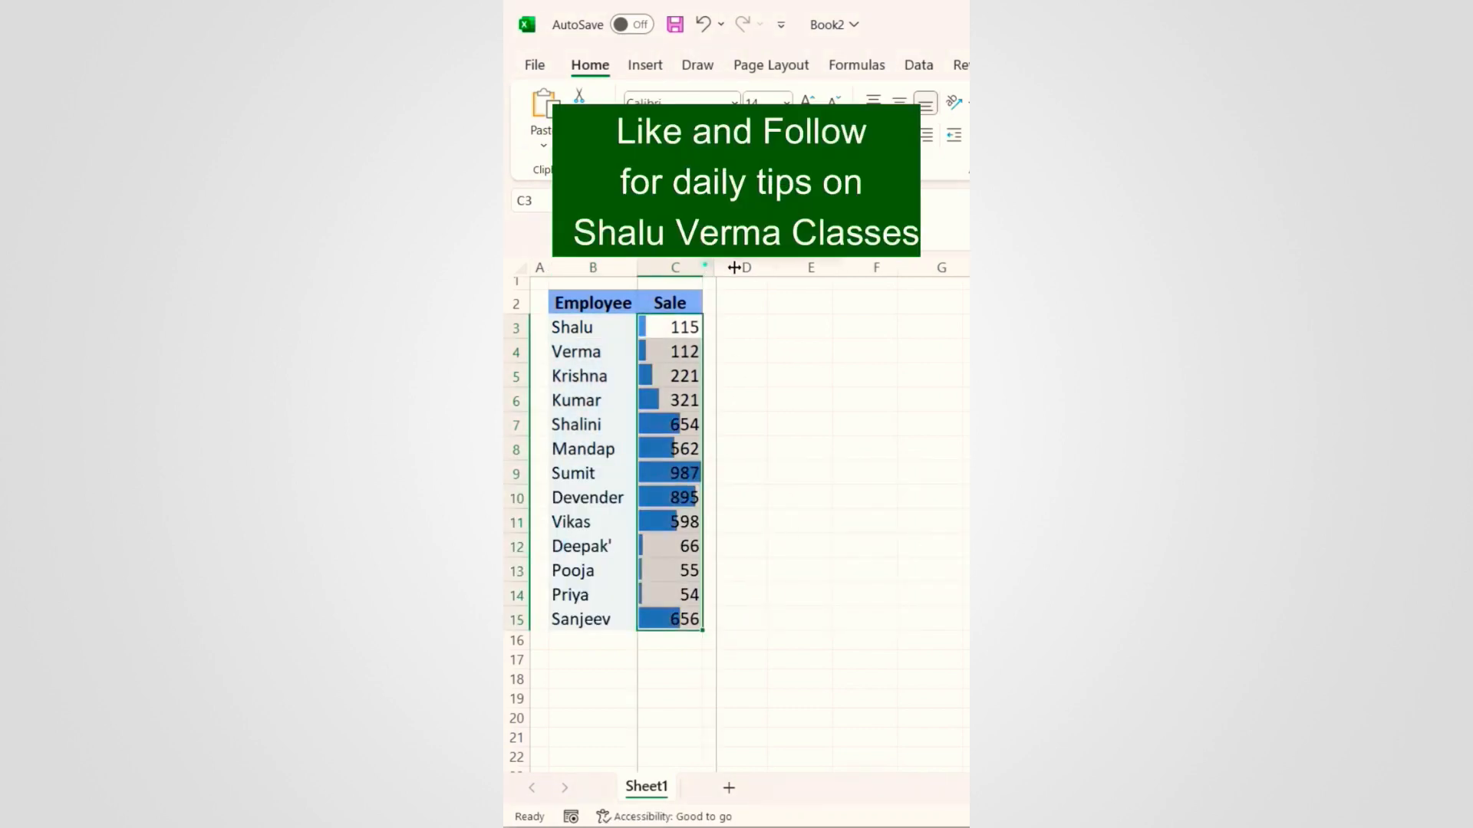
pyautogui.moveTo(705, 264); pyautogui.dragTo(748, 267)
pyautogui.click(784, 514)
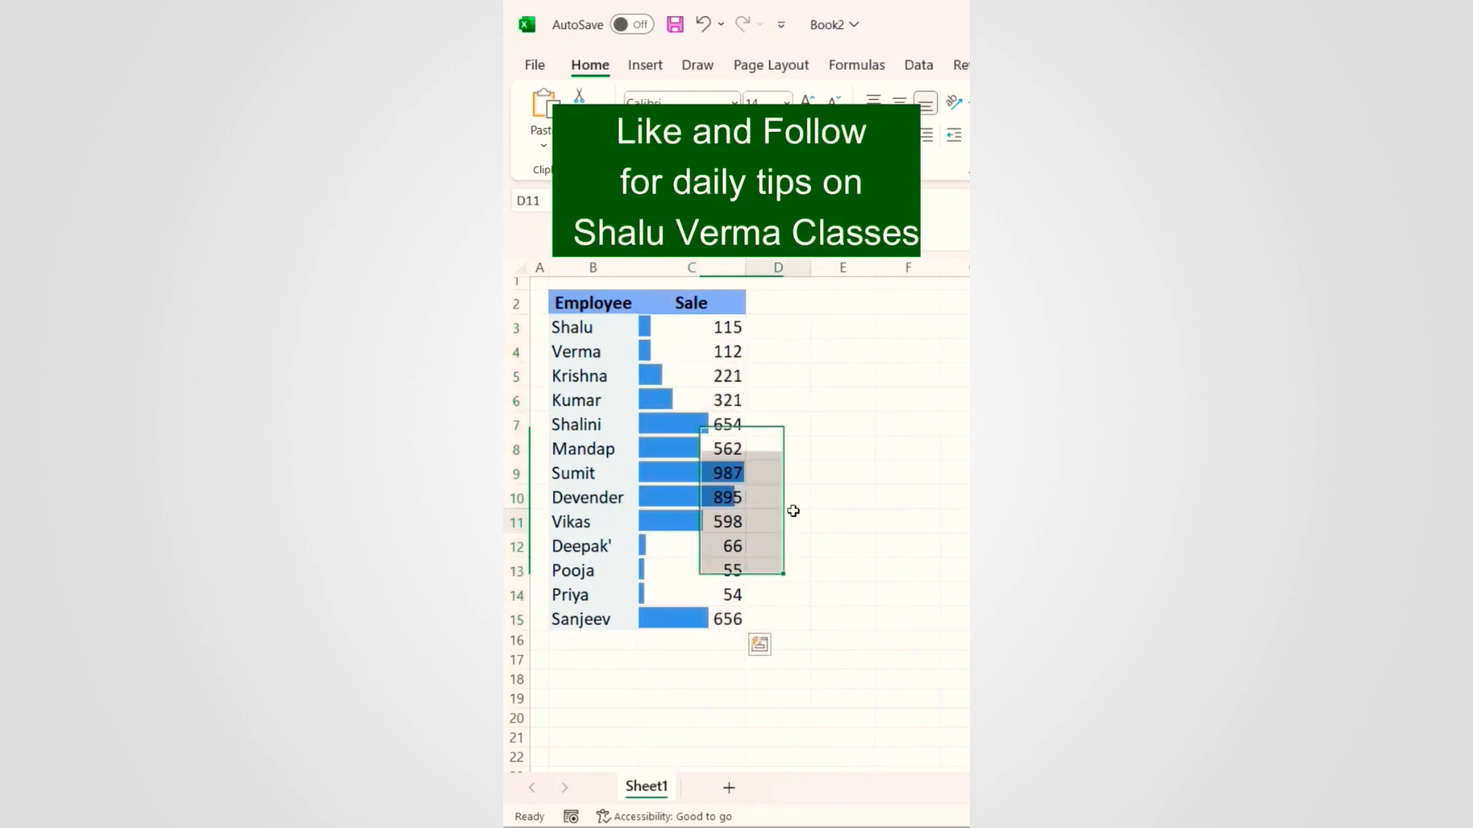
pyautogui.click(596, 643)
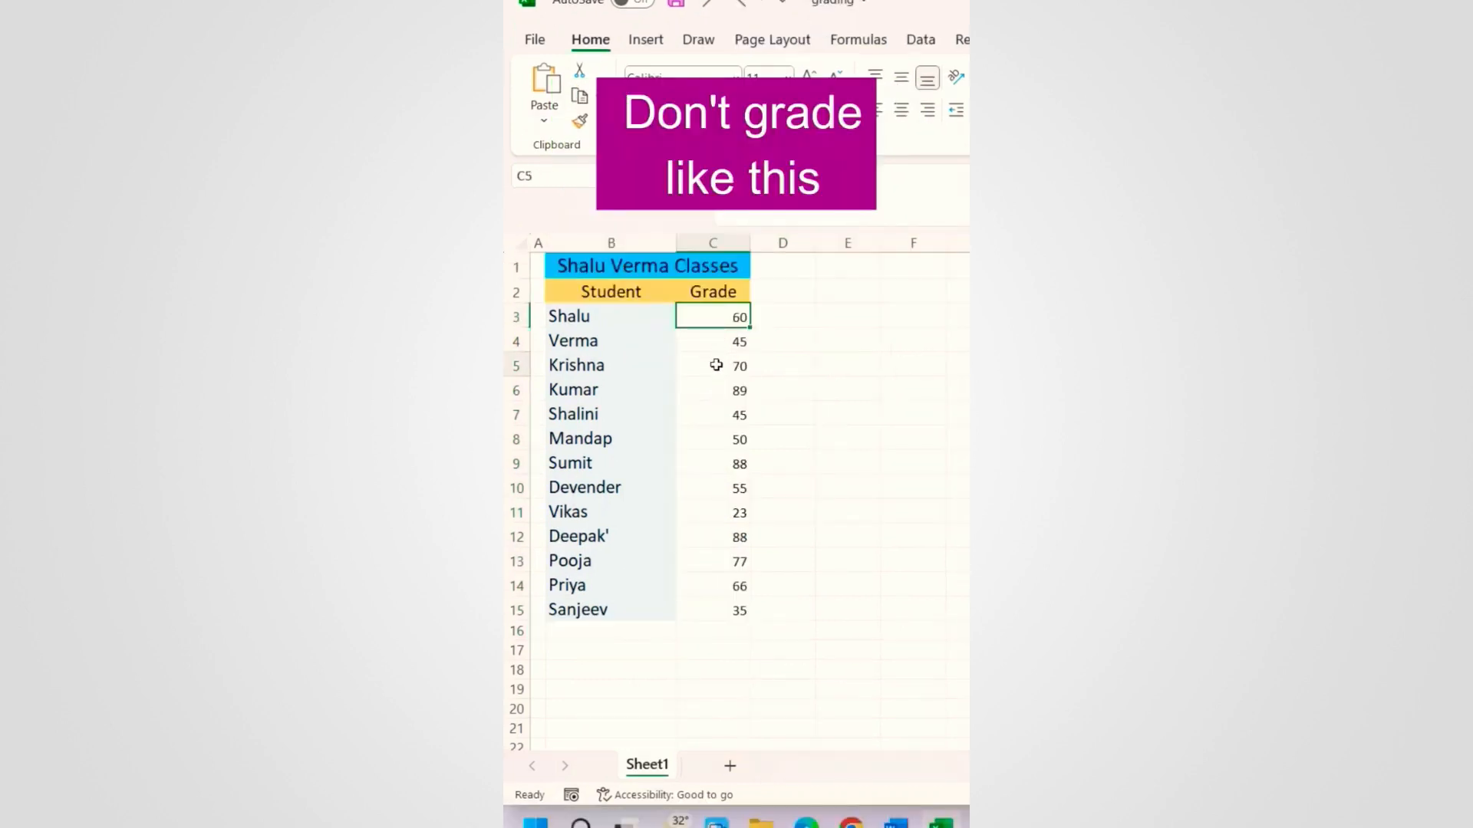
# Step: Type Pass, Fail, Pass over the grades in C3:C5, then undo those entries
pyautogui.click(712, 365)
pyautogui.click(715, 317)
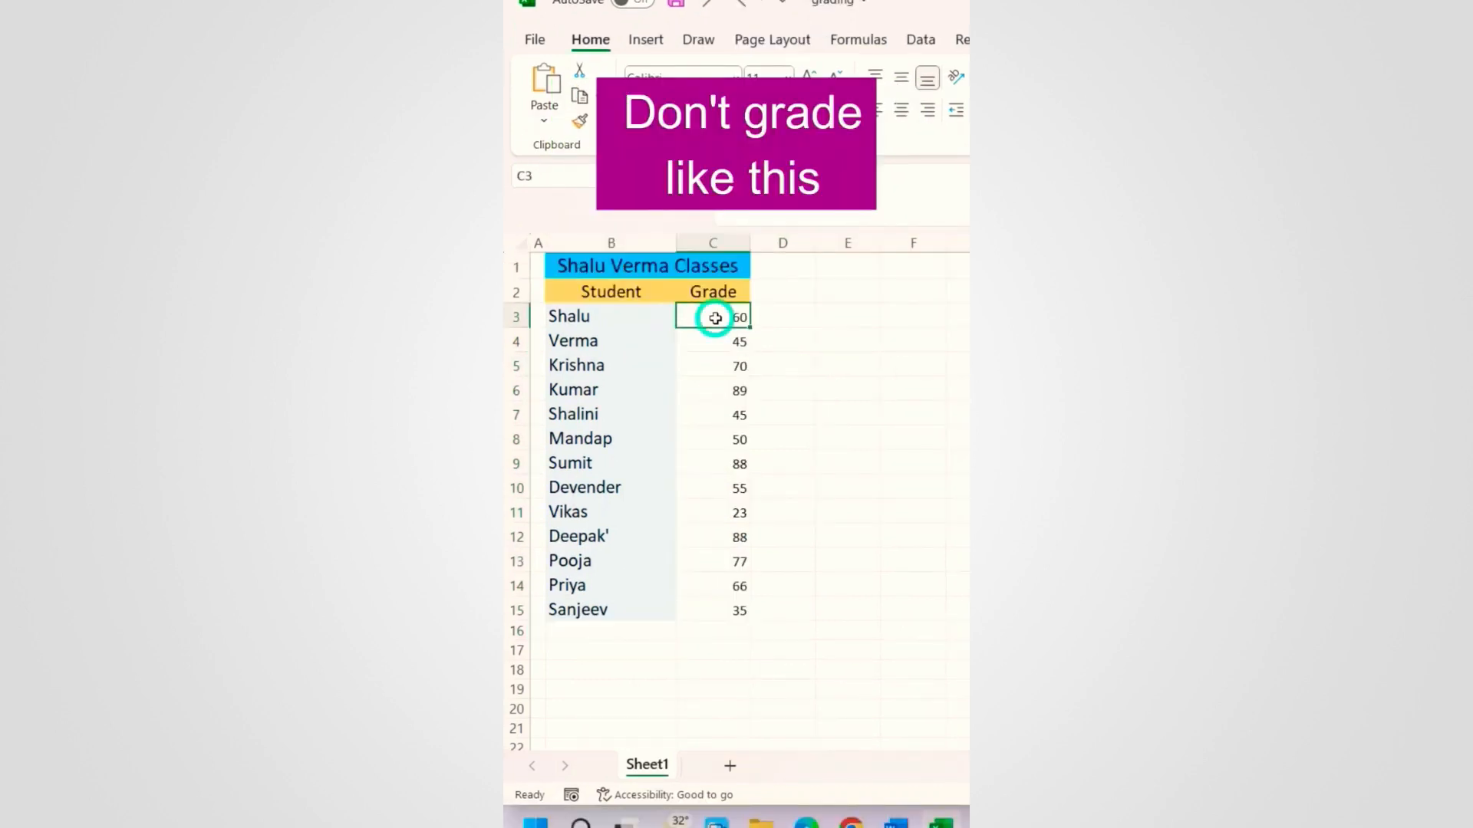
pyautogui.write('Pa')
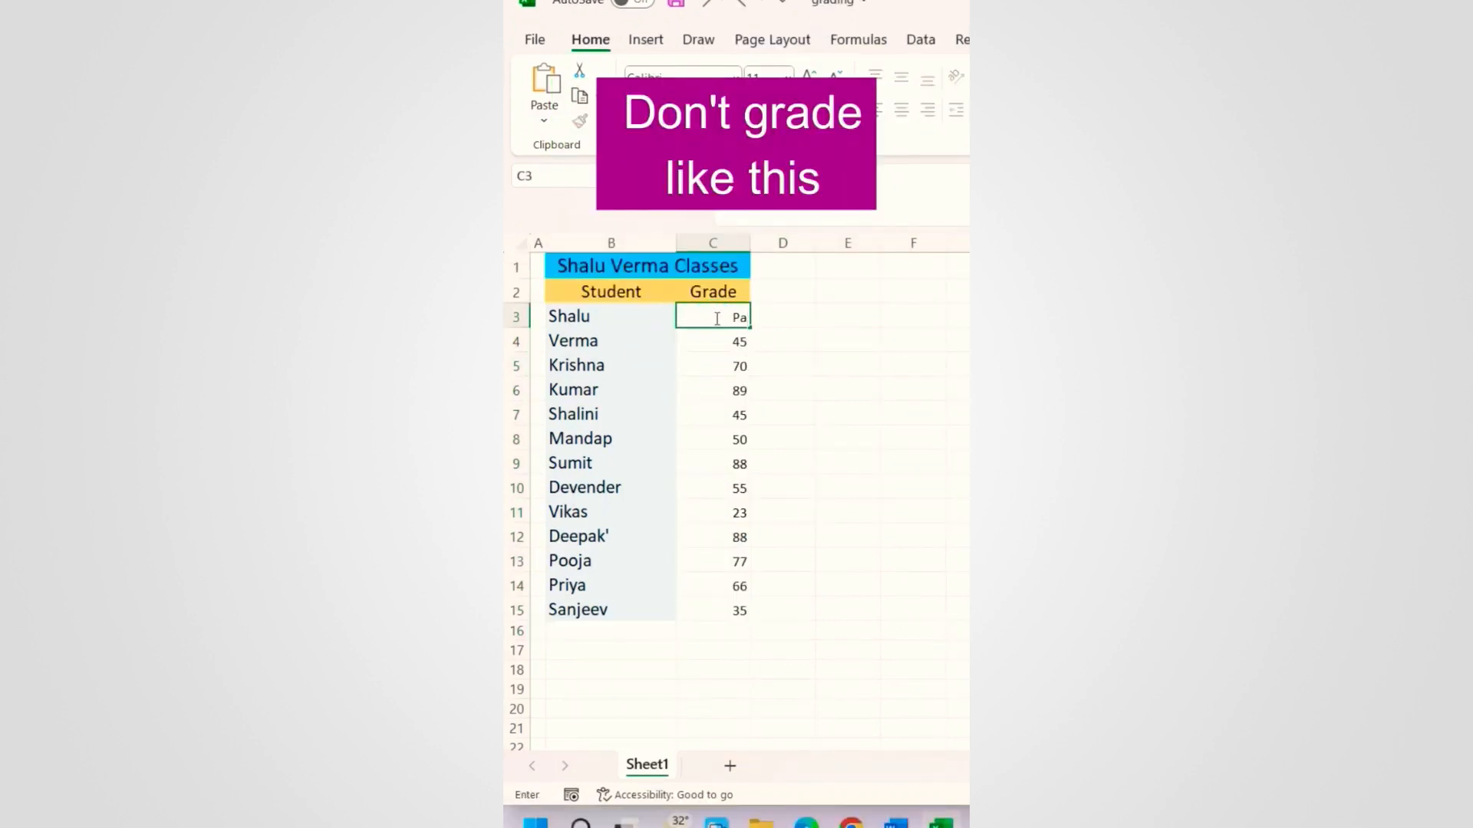
pyautogui.write('ss')
pyautogui.press('Return')
pyautogui.write('Fail')
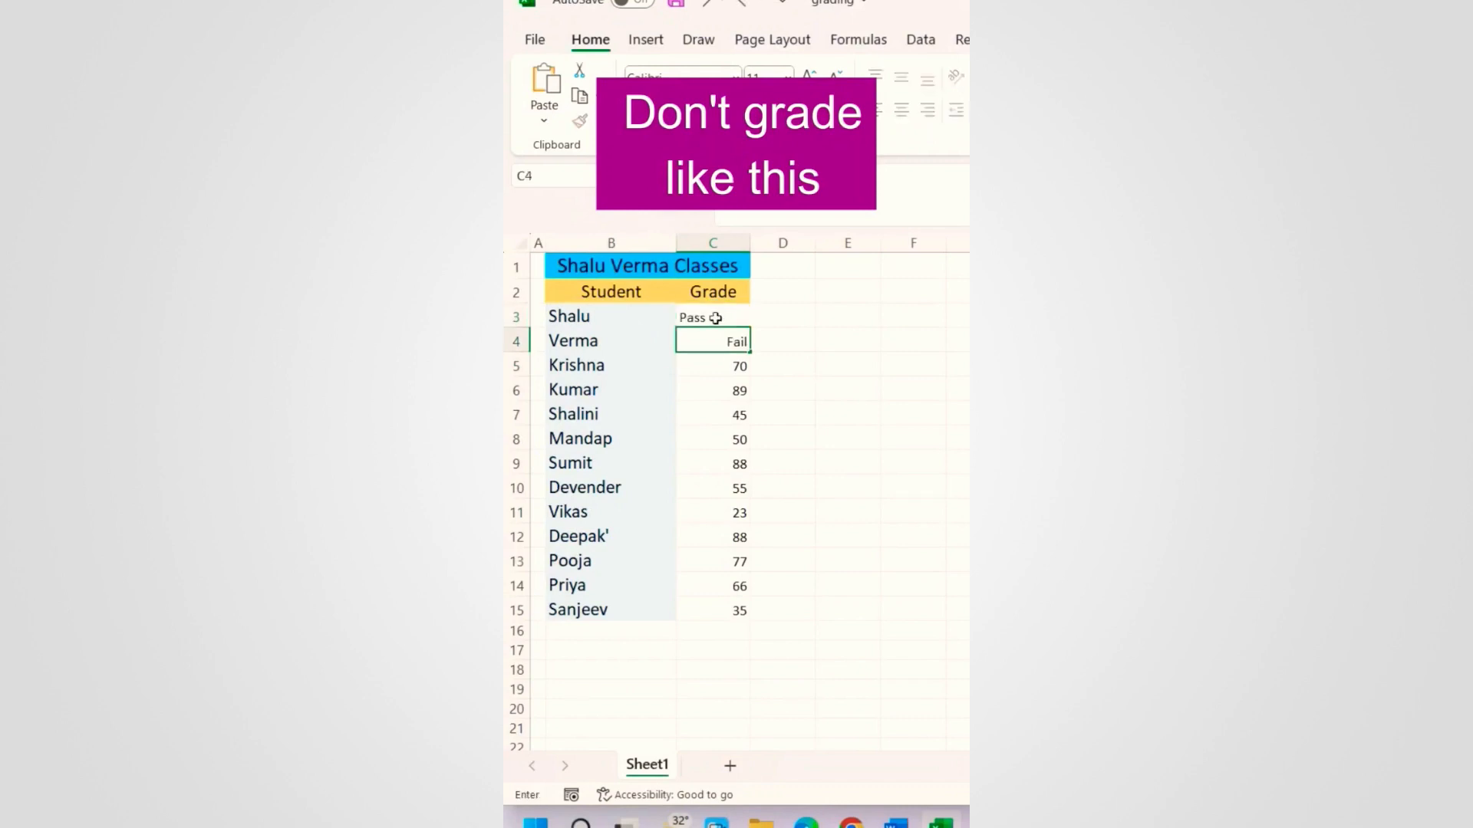
pyautogui.press('Return')
pyautogui.write('Pass')
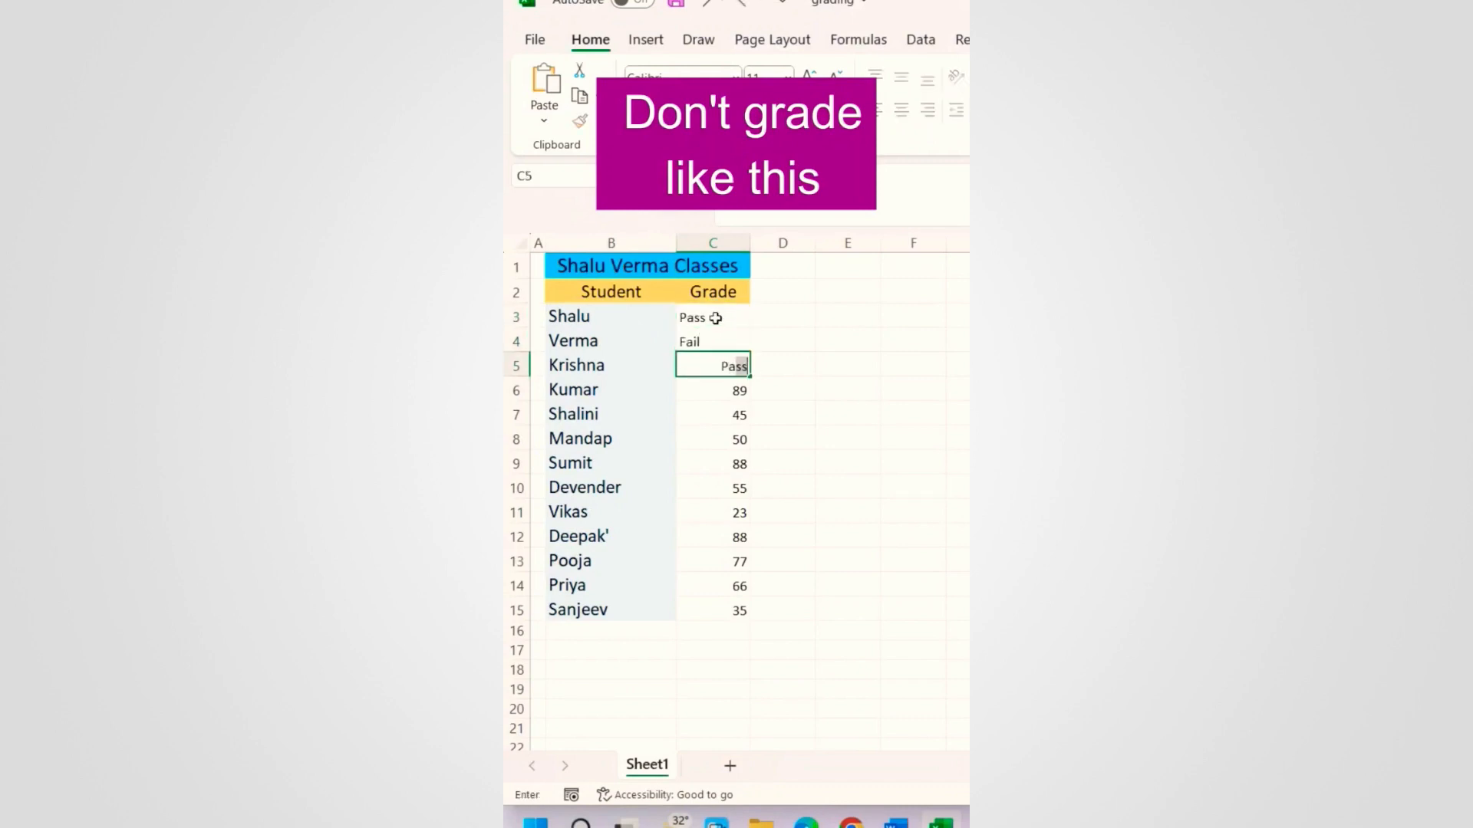
pyautogui.press('Return')
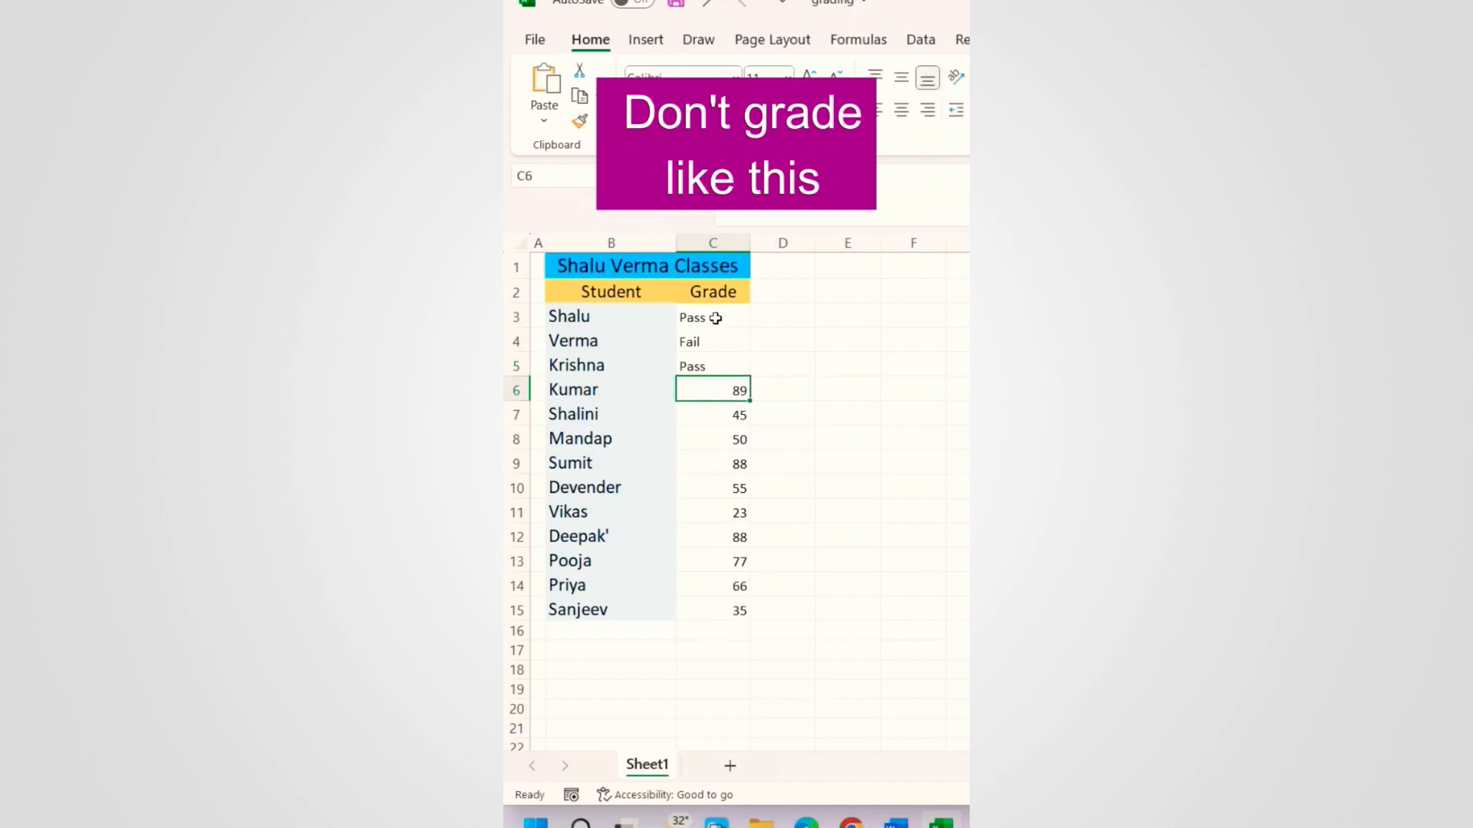
pyautogui.hotkey('ctrl', 'z')
pyautogui.hotkey('ctrl', 'z')
pyautogui.hotkey('ctrl', 'z')
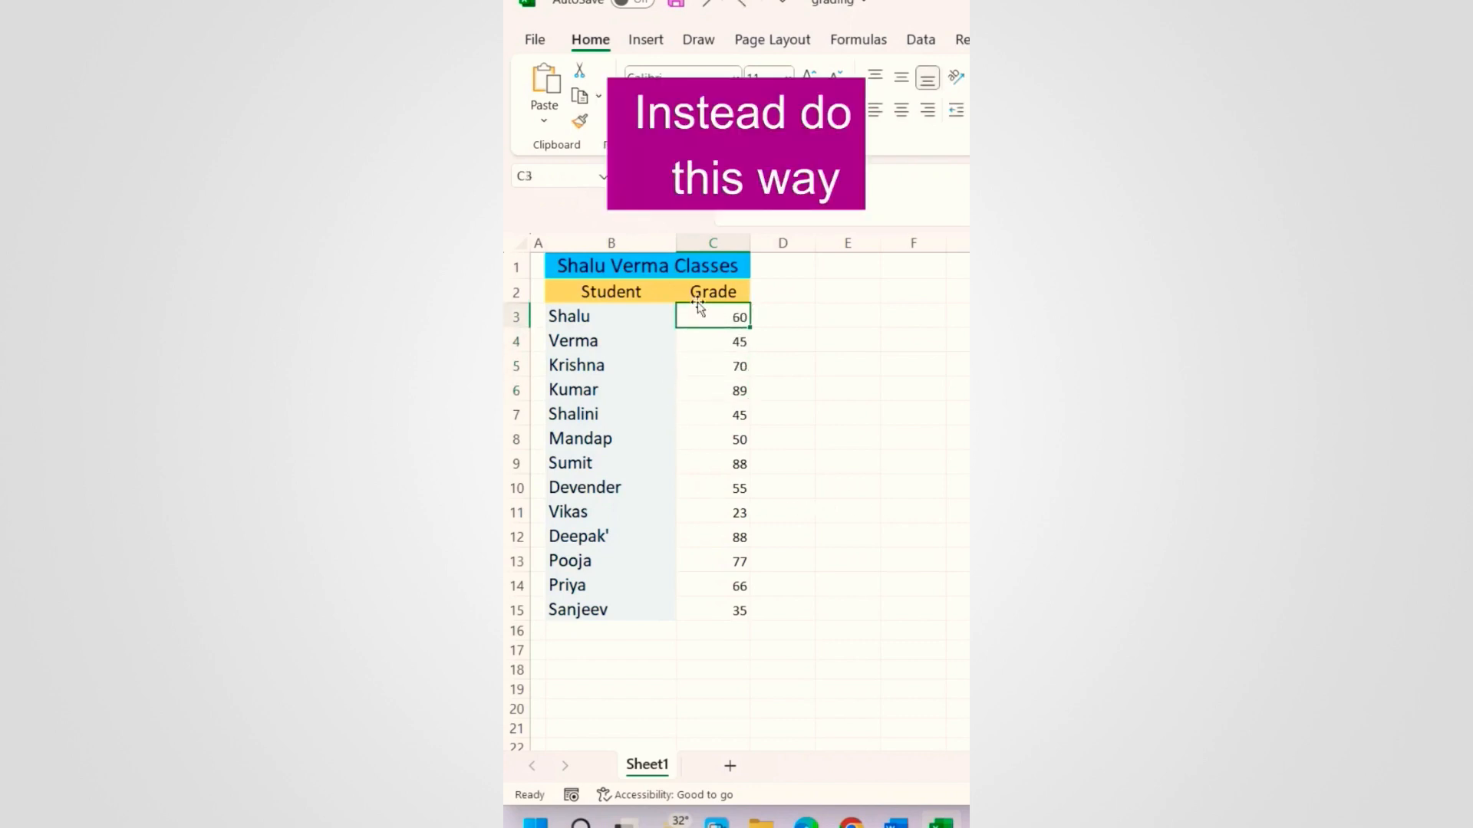
# Step: Give C3:C15 the custom format [>=60][color10]"Pass";[<60][color3]"Fail"
pyautogui.moveTo(705, 315); pyautogui.dragTo(706, 598)
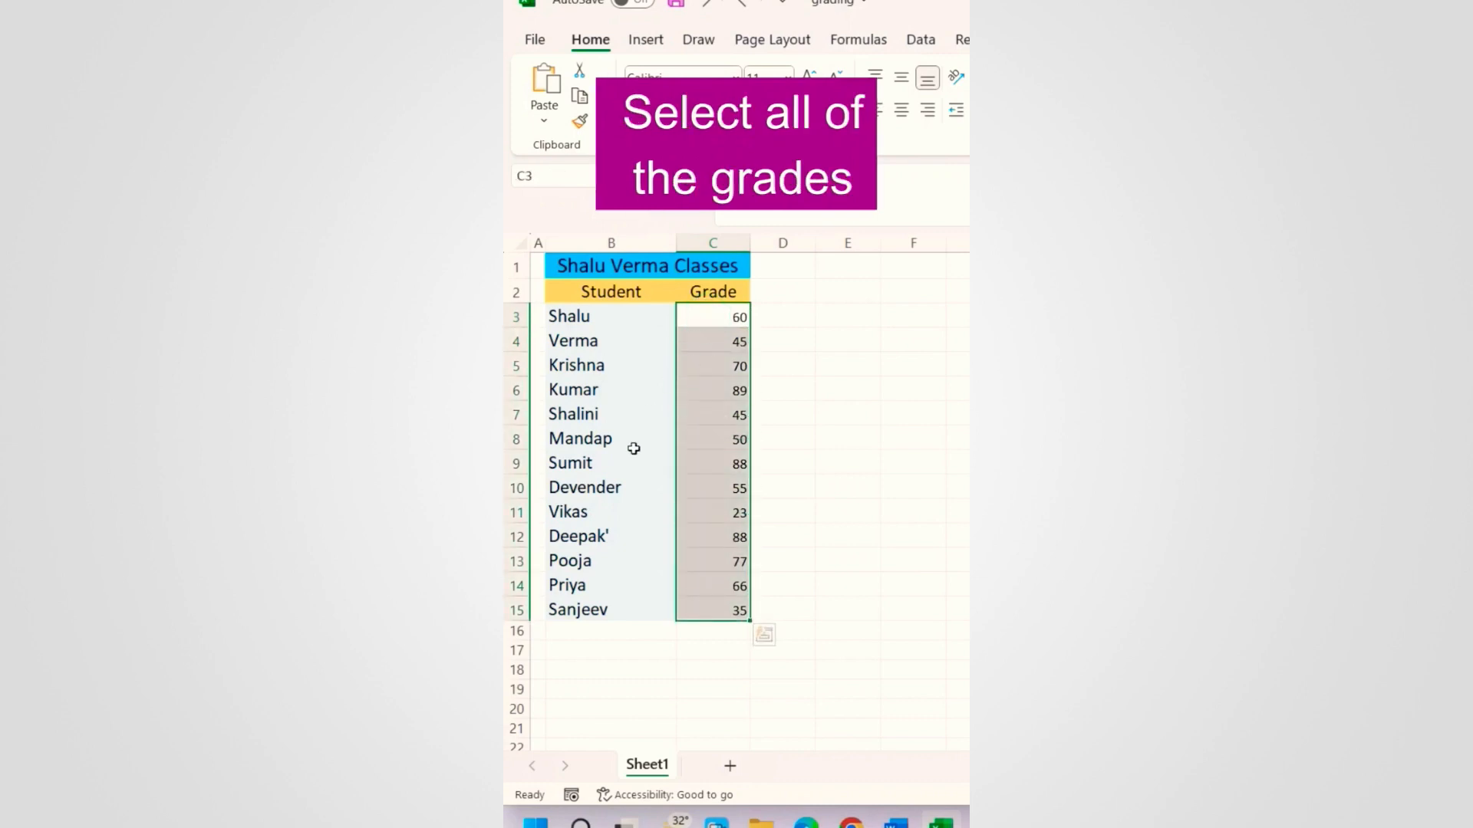
pyautogui.hotkey('ctrl', '1')
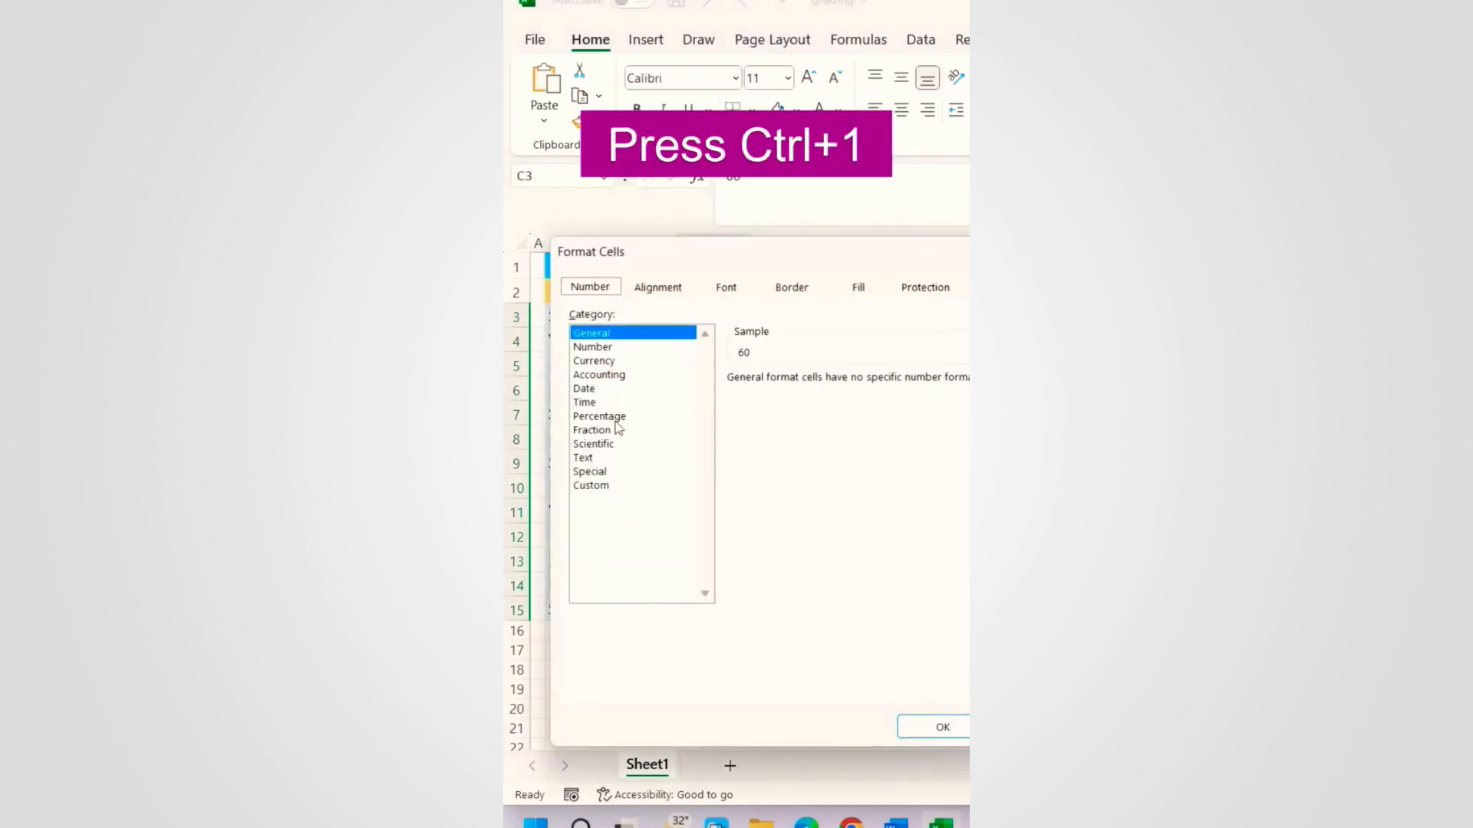
pyautogui.click(590, 486)
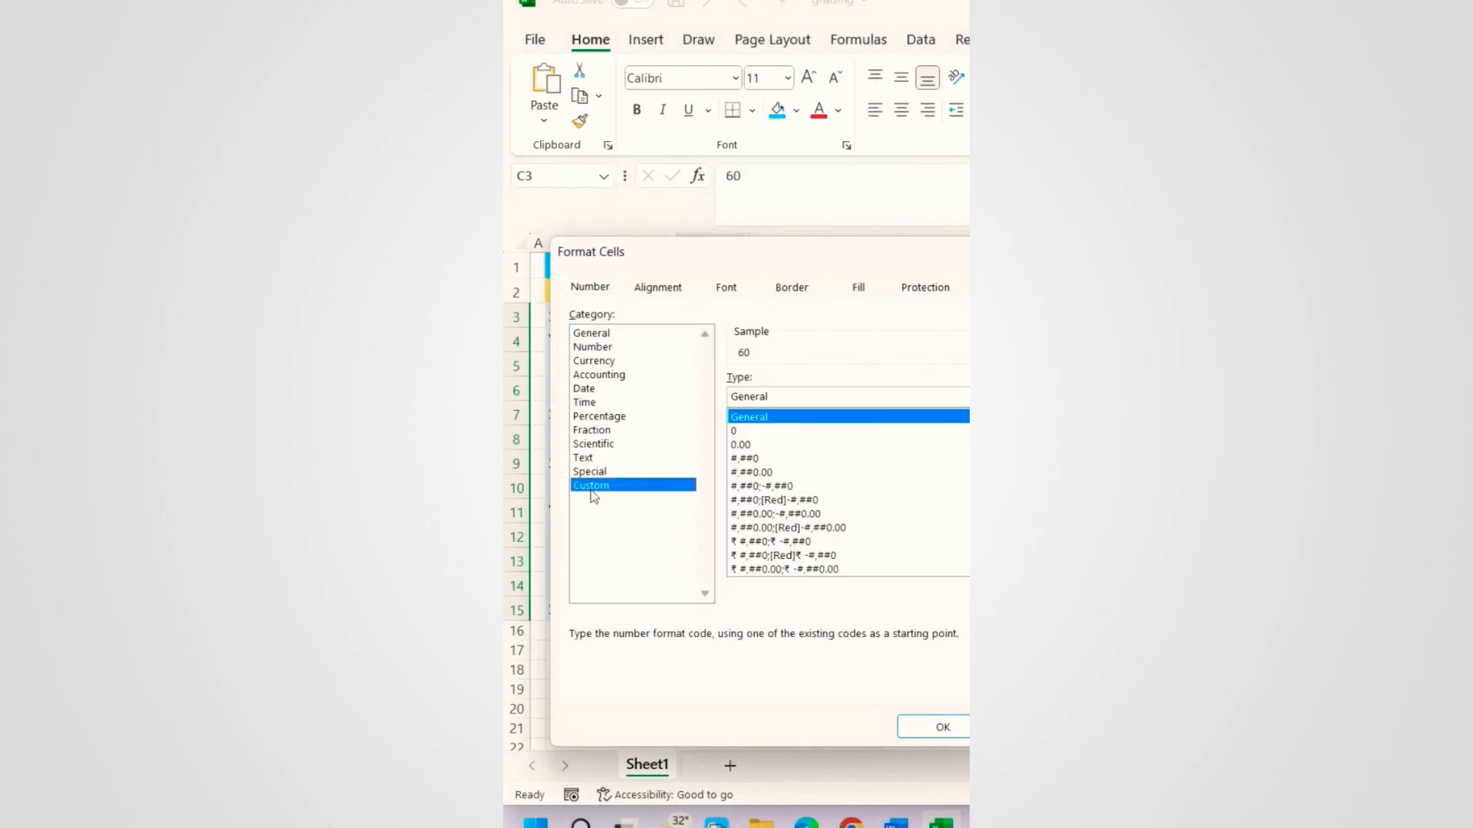
pyautogui.doubleClick(805, 396)
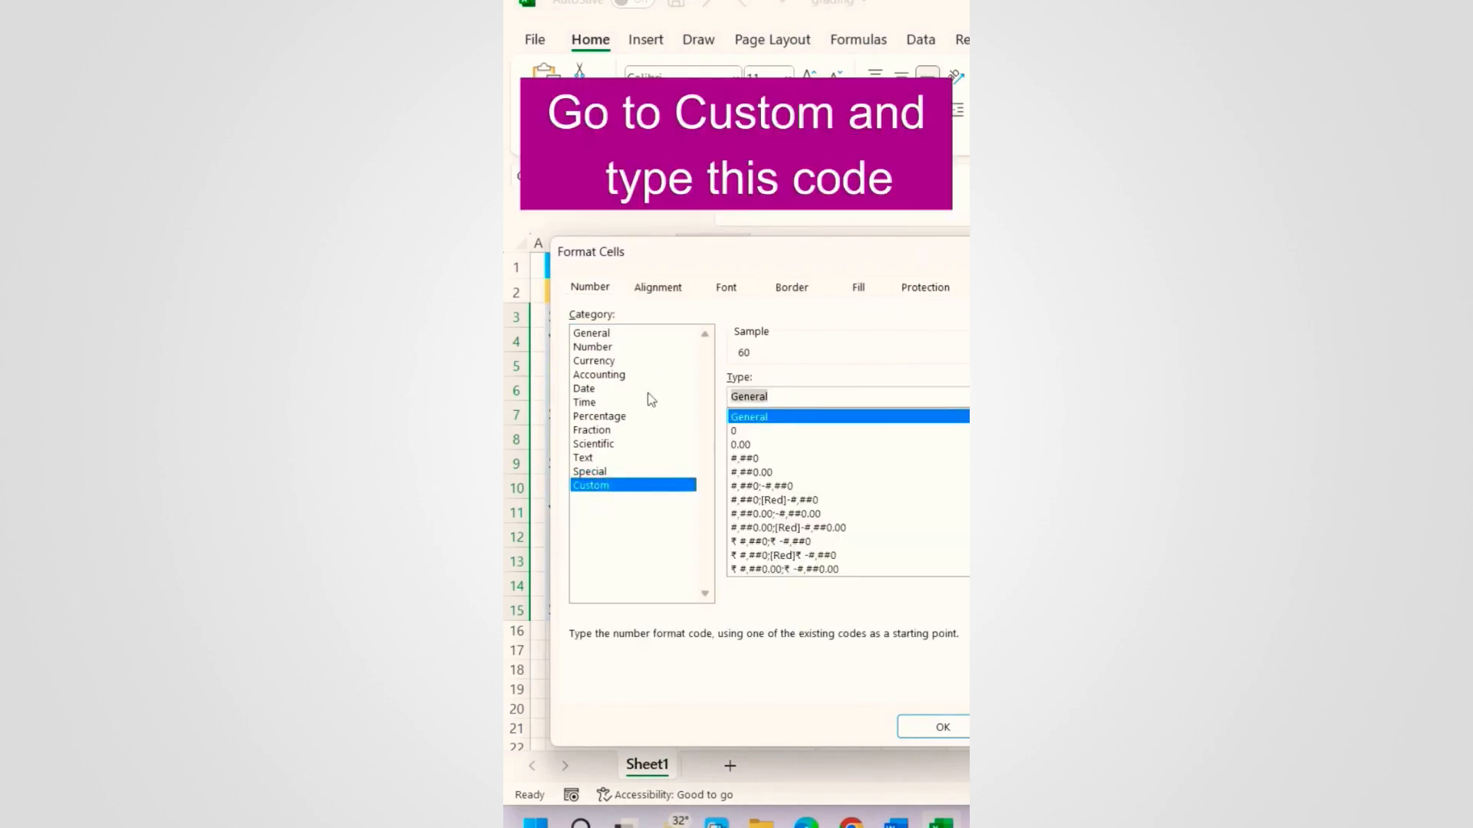
pyautogui.press('BackSpace')
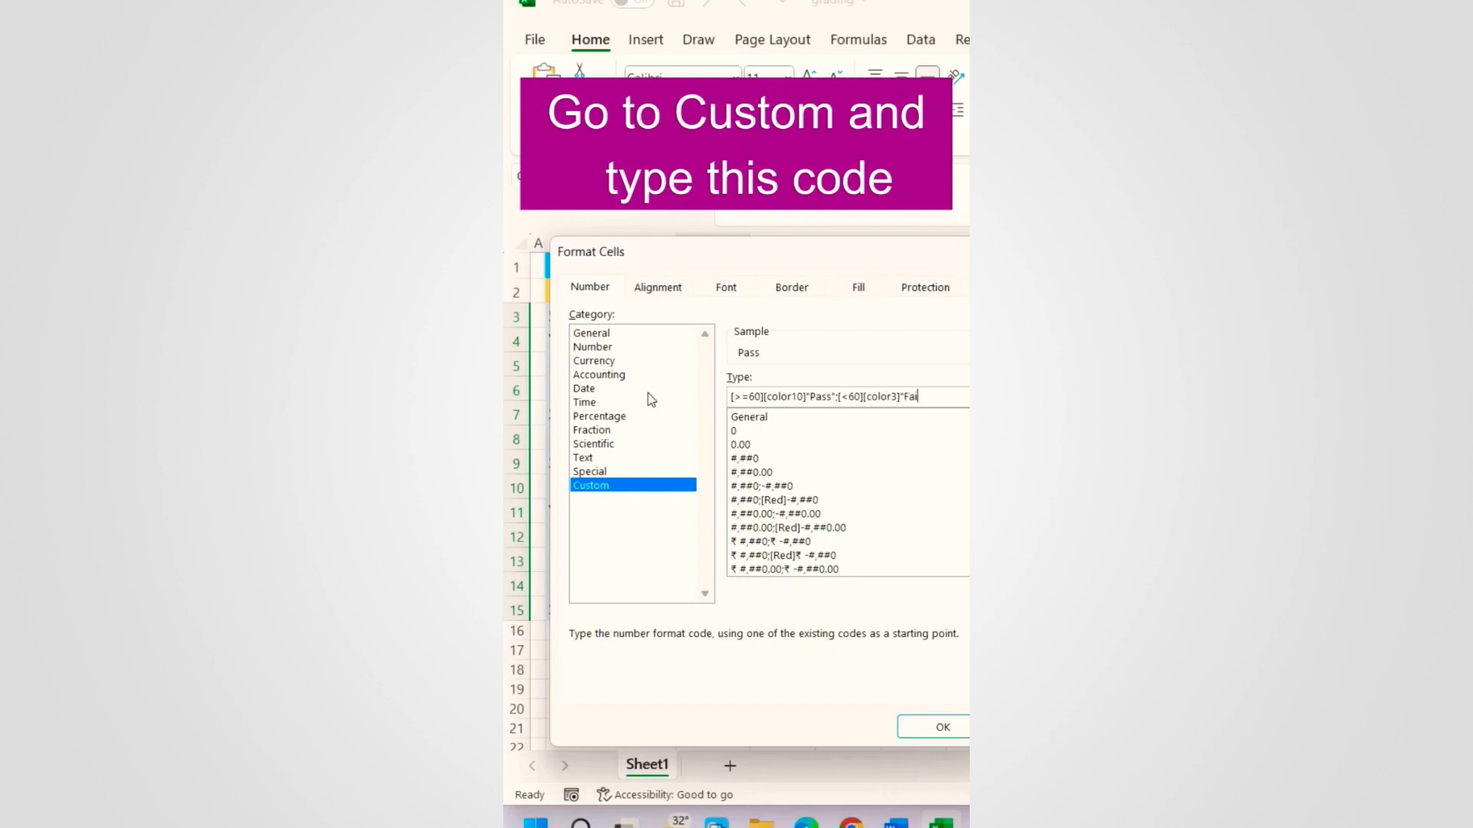
pyautogui.press('Return')
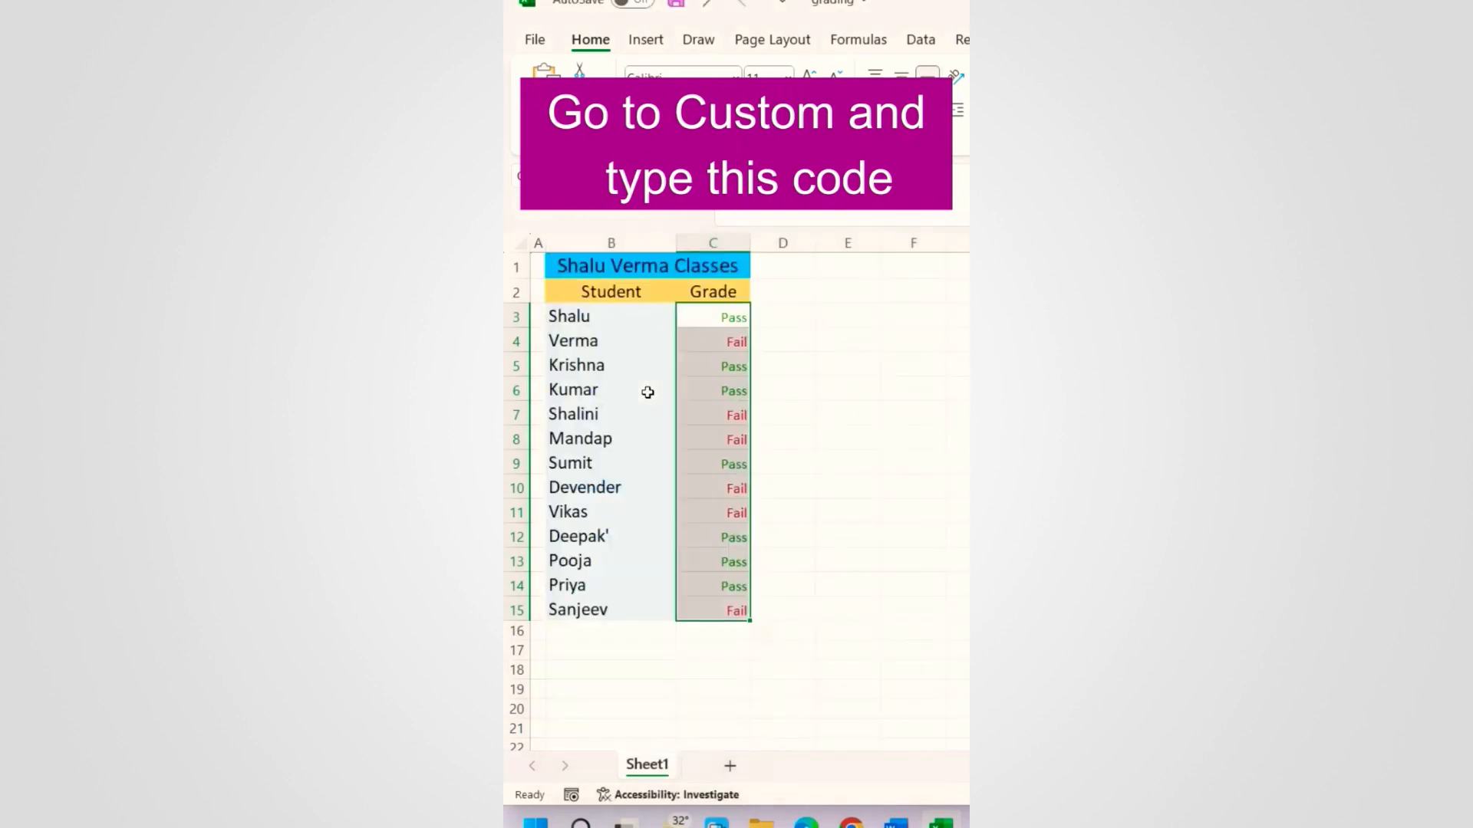
pyautogui.click(738, 515)
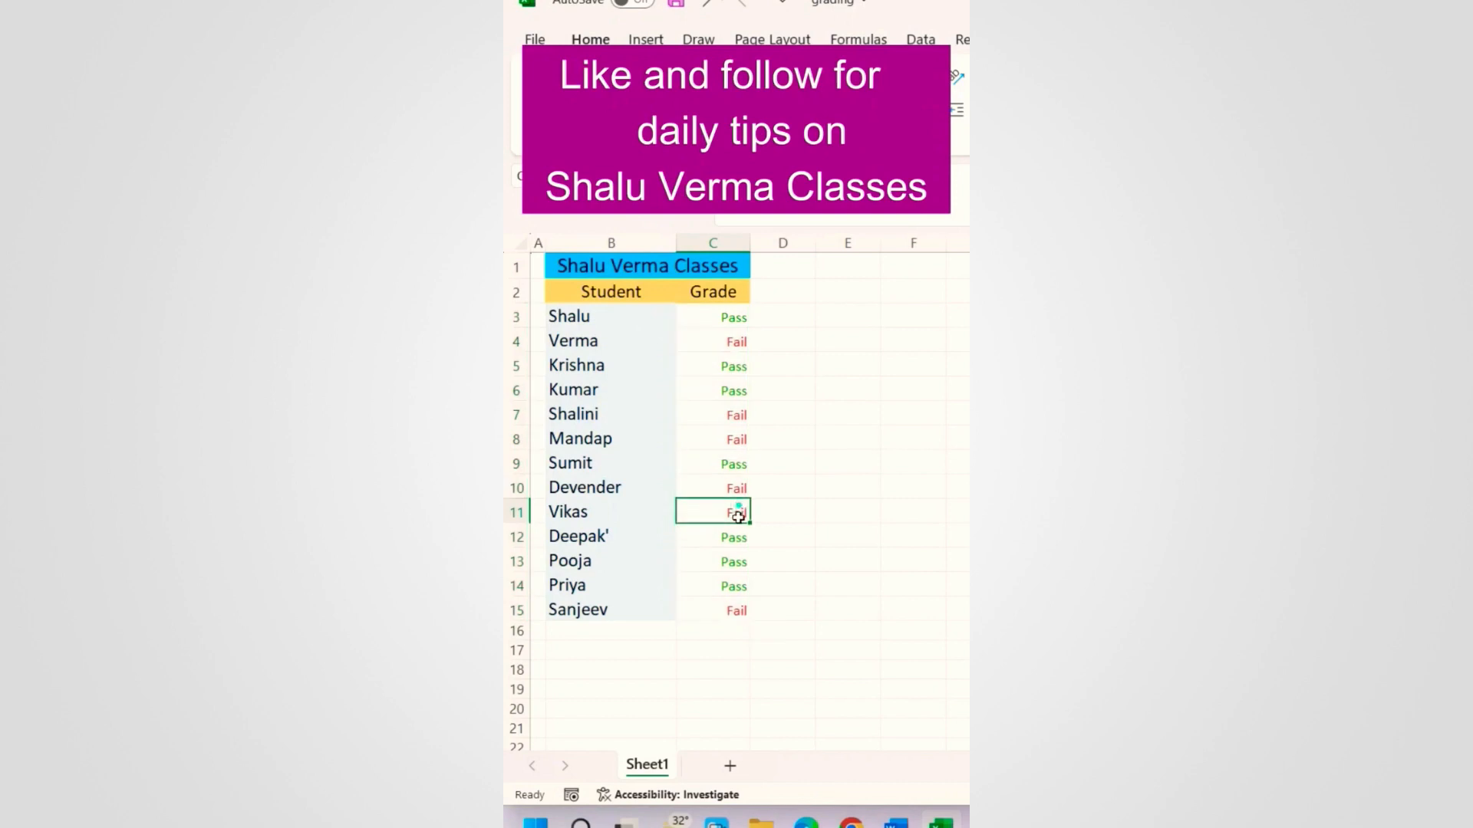
pyautogui.click(669, 648)
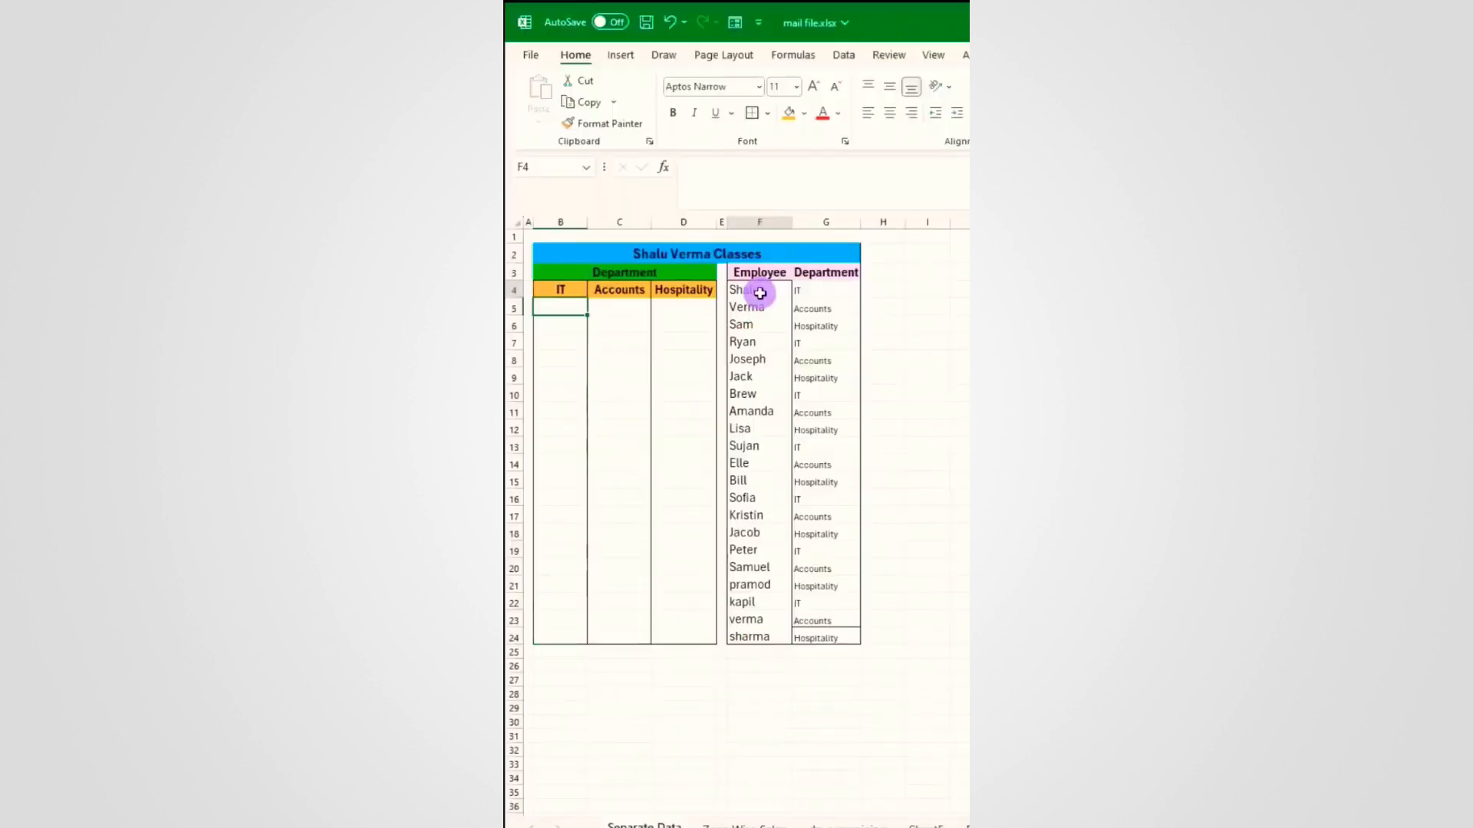
# Step: Paste the first two employee names by hand under the IT and Accounts headings
pyautogui.hotkey('ctrl', 'c')
pyautogui.click(560, 309)
pyautogui.hotkey('ctrl', 'v')
pyautogui.click(751, 308)
pyautogui.hotkey('ctrl', 'c')
pyautogui.click(633, 310)
pyautogui.press('Return')
# Step: Paste a third name under Hospitality, then undo the manually entered names
pyautogui.click(754, 311)
pyautogui.hotkey('ctrl', 'c')
pyautogui.click(736, 325)
pyautogui.hotkey('ctrl', 'c')
pyautogui.click(669, 306)
pyautogui.press('Return')
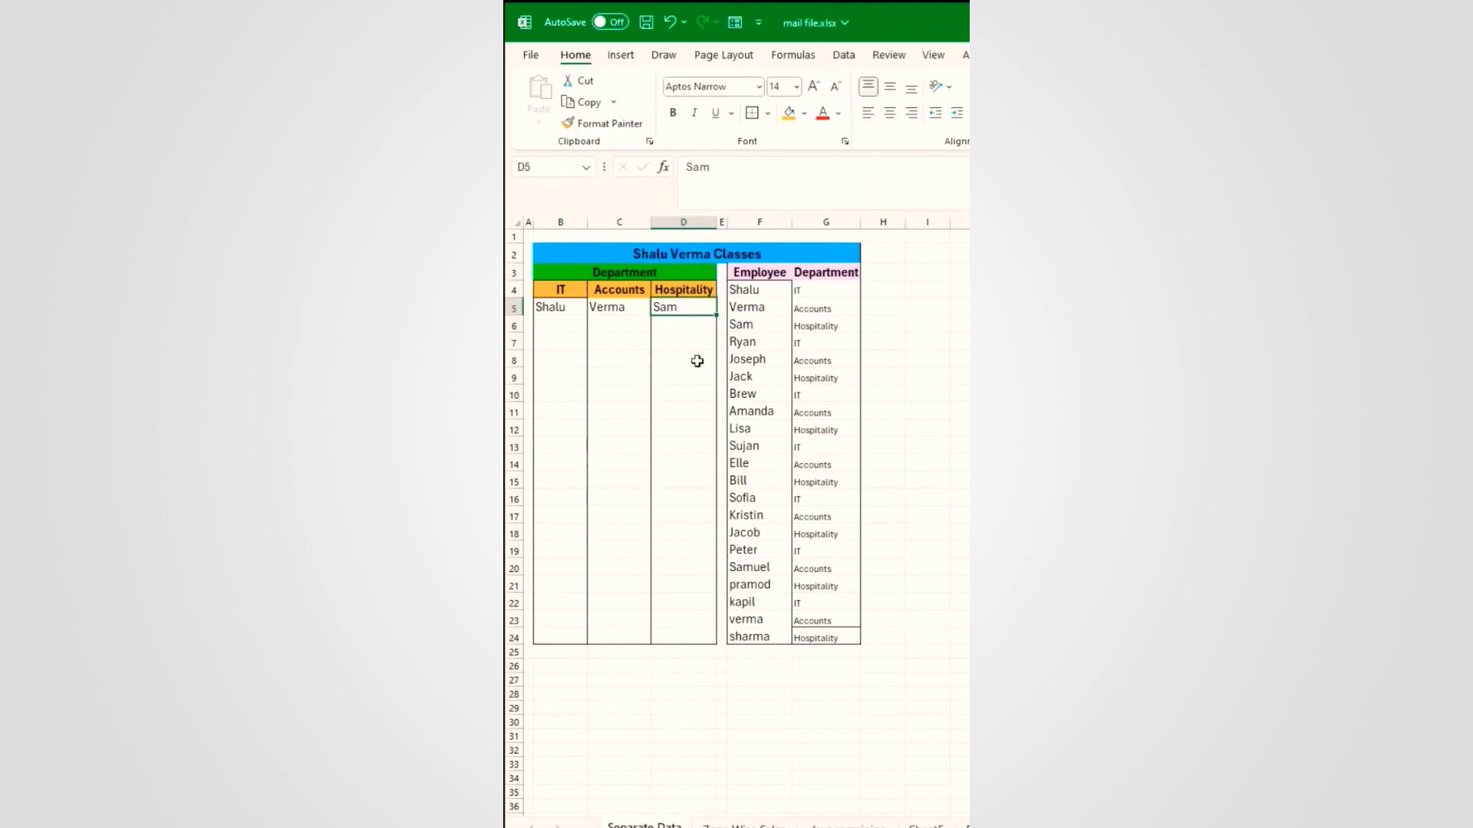
pyautogui.hotkey('ctrl', 'z')
pyautogui.hotkey('ctrl', 'z')
pyautogui.hotkey('ctrl', 'z')
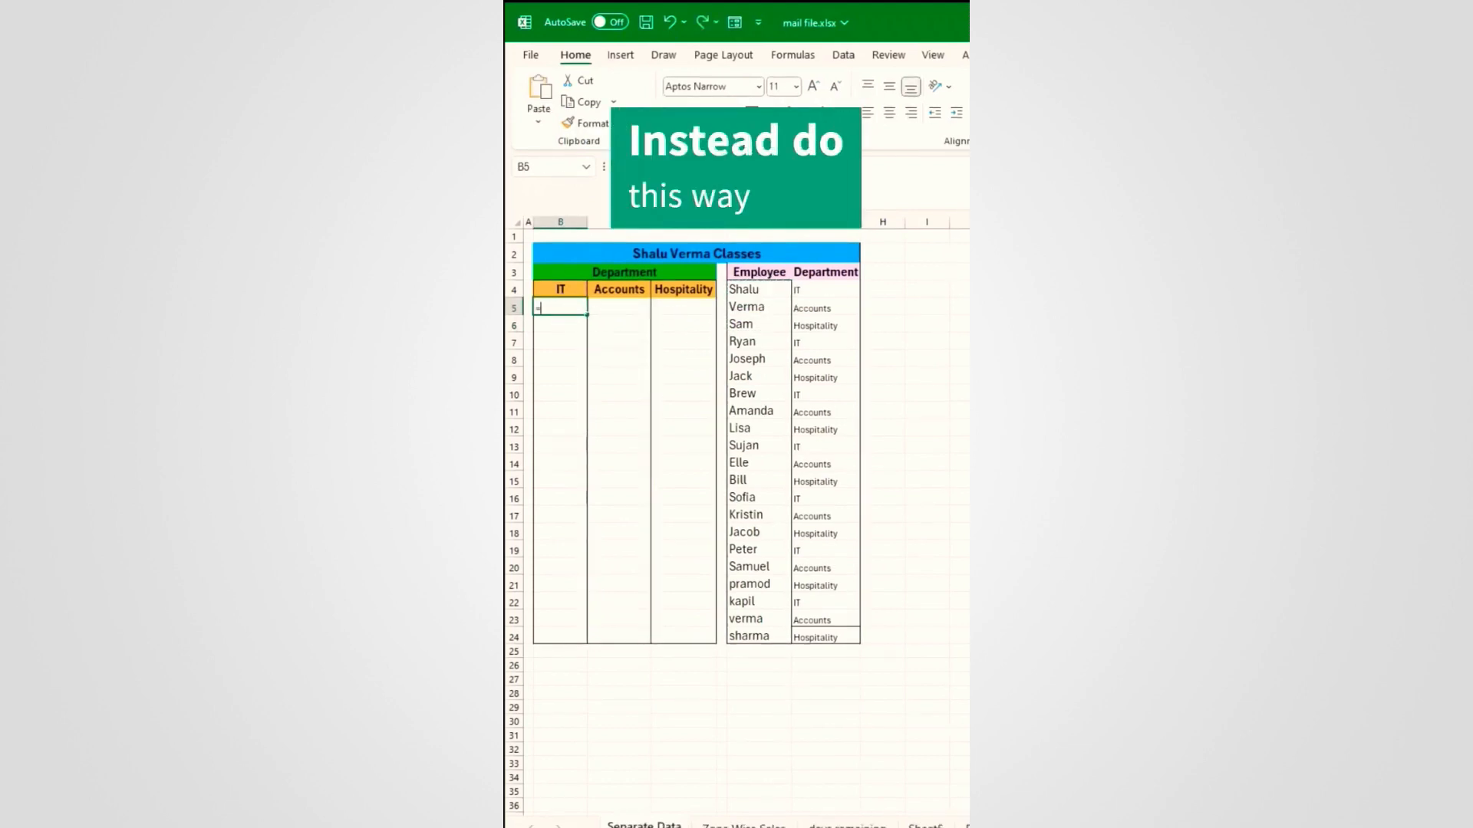
# Step: Enter =FILTER($F$4:$F$24,$G$4:$G$24=B4) in B5 to spill the seven IT employees
pyautogui.write('=FILTER(')
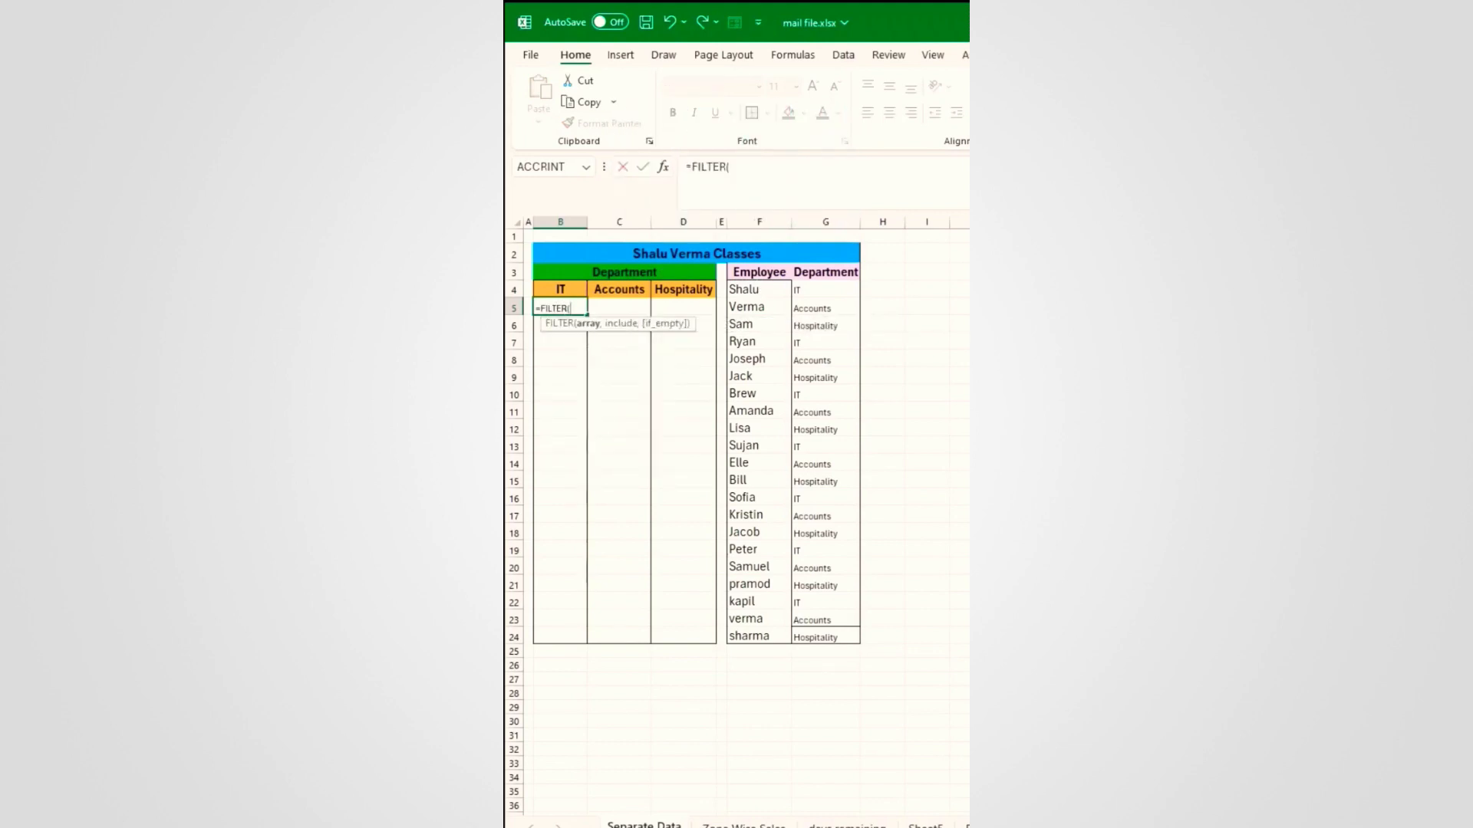
pyautogui.moveTo(743, 291); pyautogui.dragTo(738, 637)
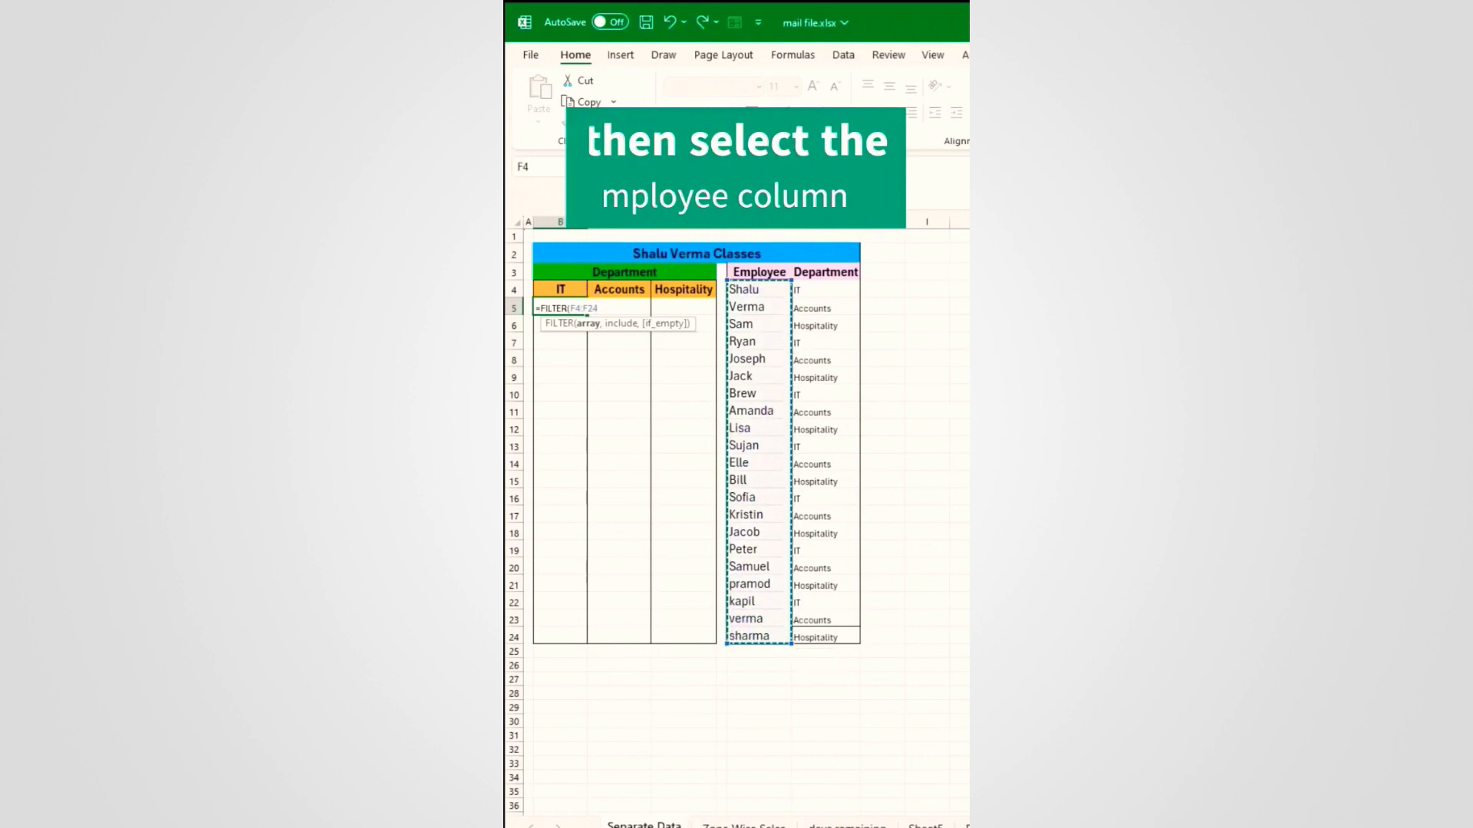
pyautogui.press('F4')
pyautogui.write(',')
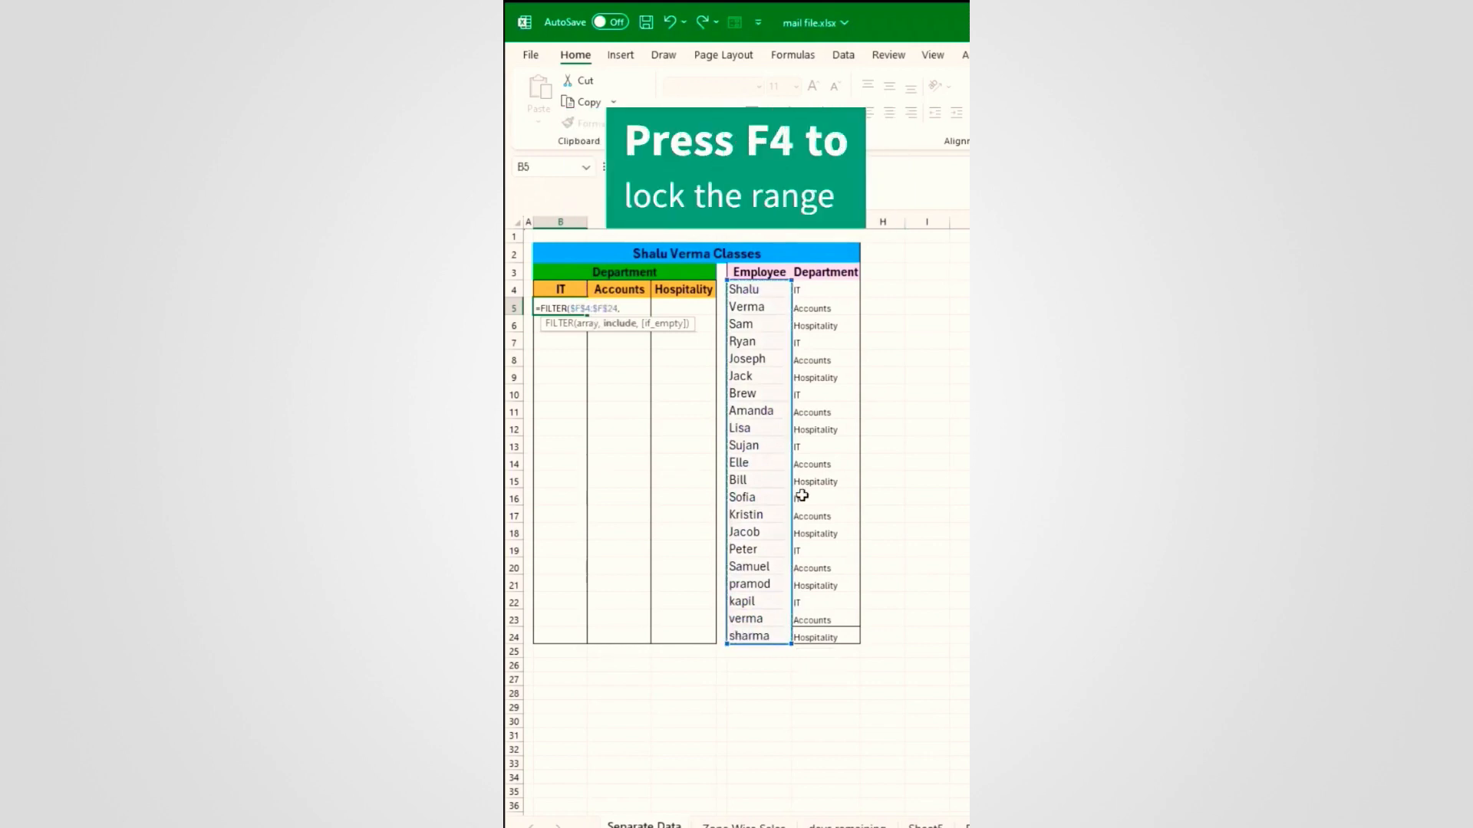
pyautogui.moveTo(822, 289); pyautogui.dragTo(825, 629)
pyautogui.press('F4')
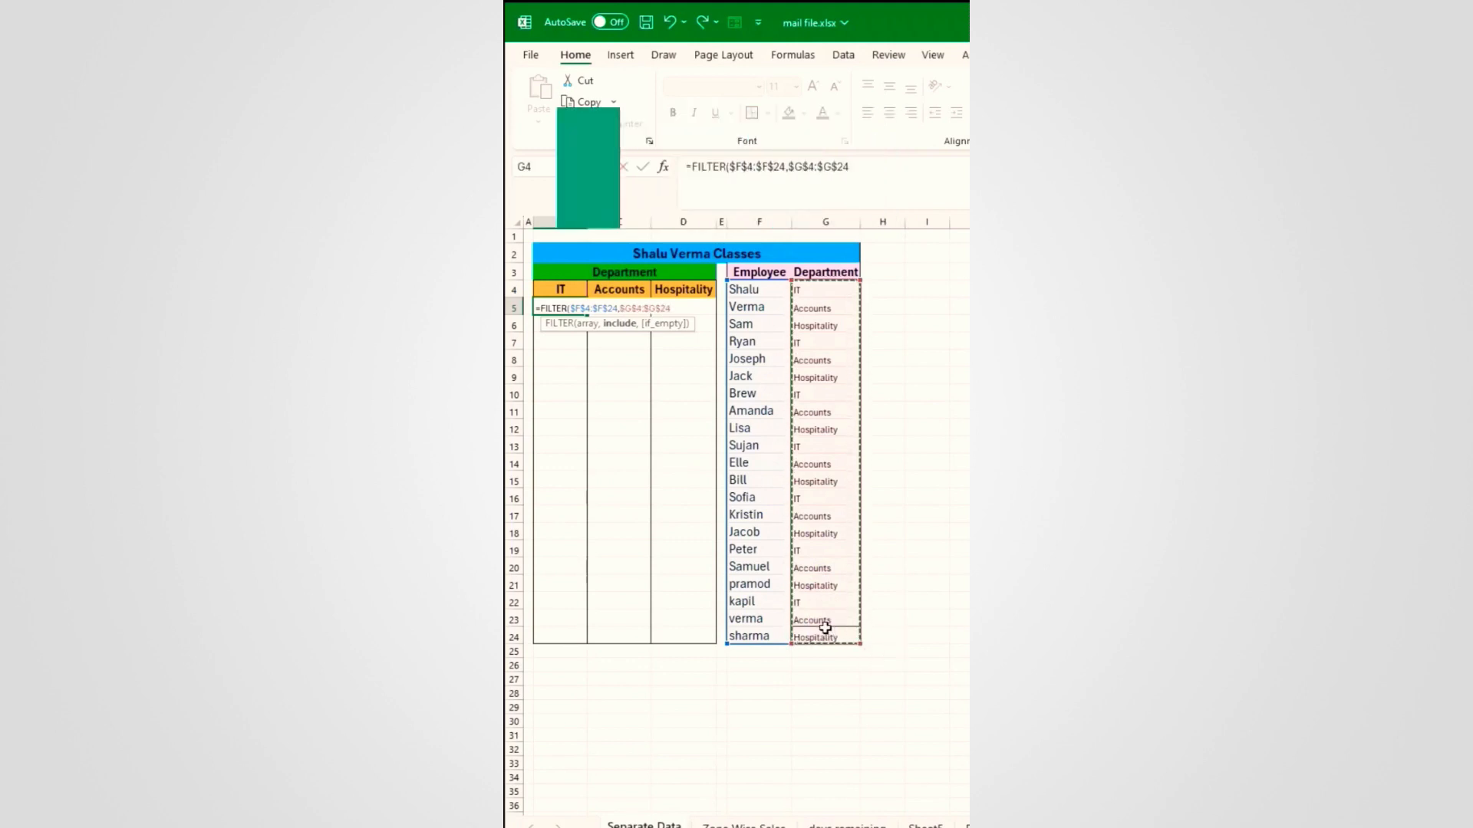
pyautogui.write('=')
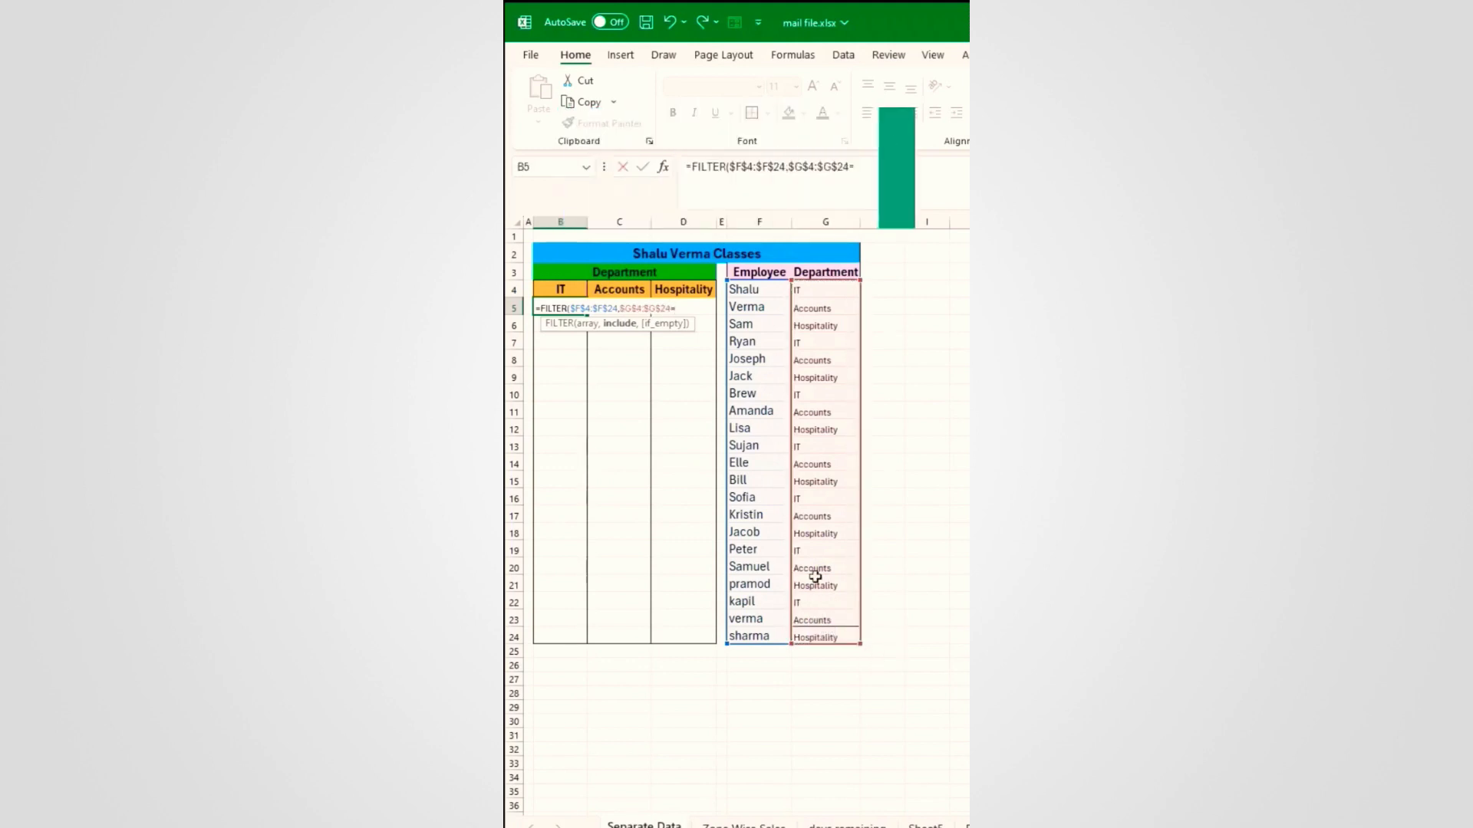
pyautogui.click(561, 289)
pyautogui.write(')')
pyautogui.press('Return')
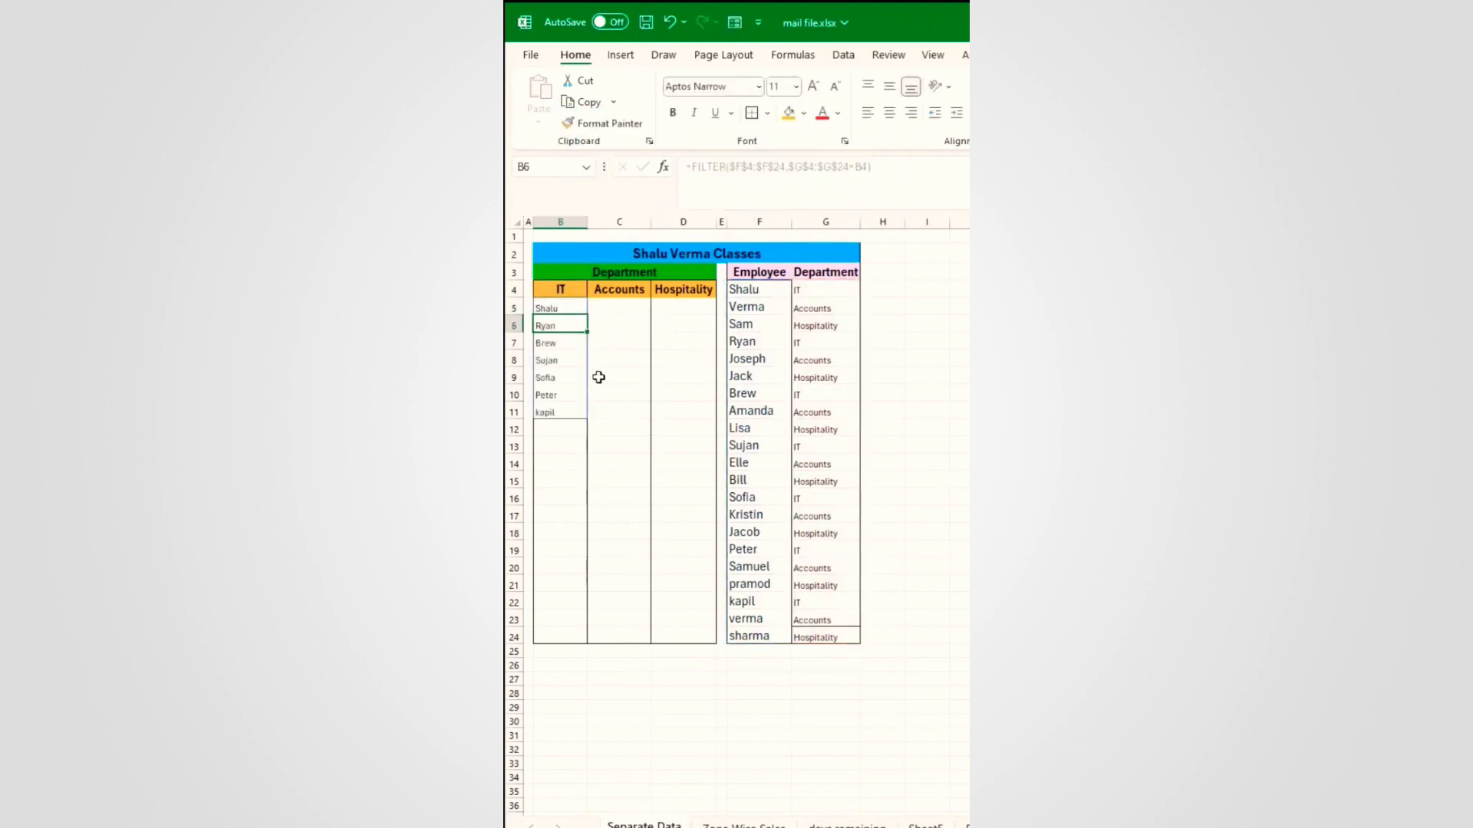
# Step: Copy the B5 FILTER formula across to the Accounts and Hospitality columns
pyautogui.click(561, 308)
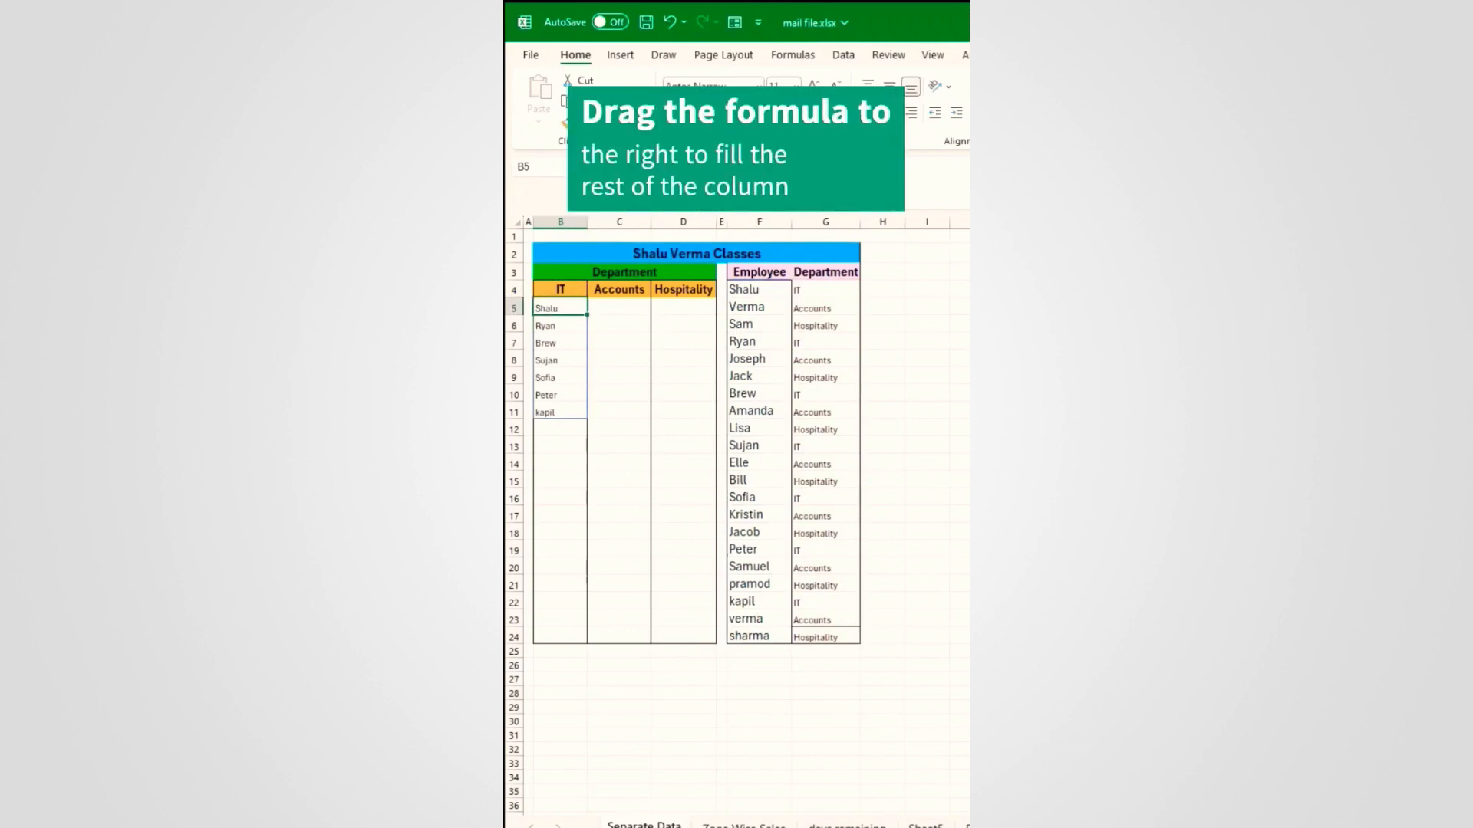
pyautogui.click(591, 315)
pyautogui.click(581, 309)
pyautogui.moveTo(587, 314); pyautogui.dragTo(690, 314)
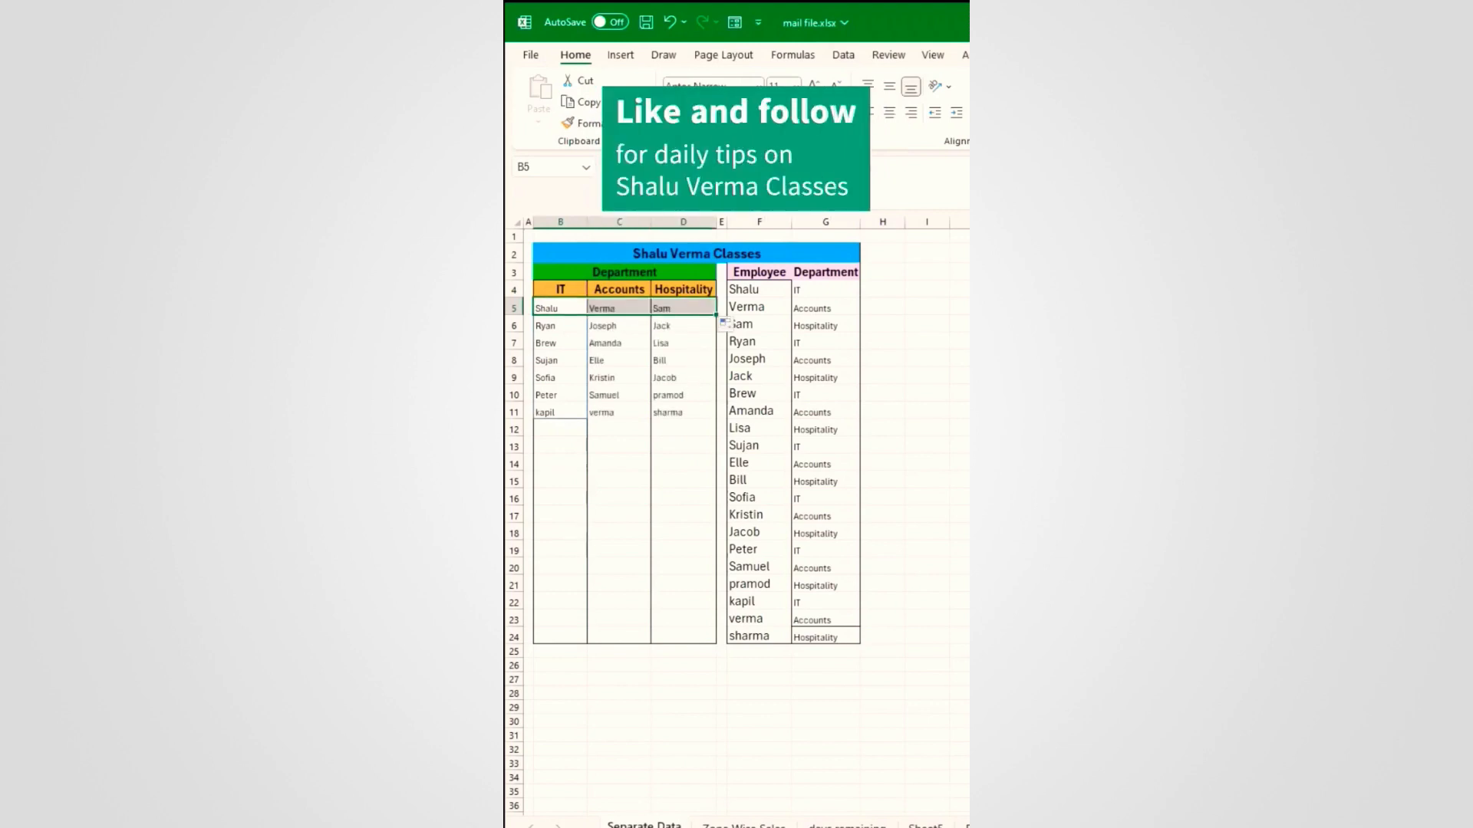
# Step: Check a spilled Hospitality name, then resize a sales-table row by hand as a bad example
pyautogui.click(681, 392)
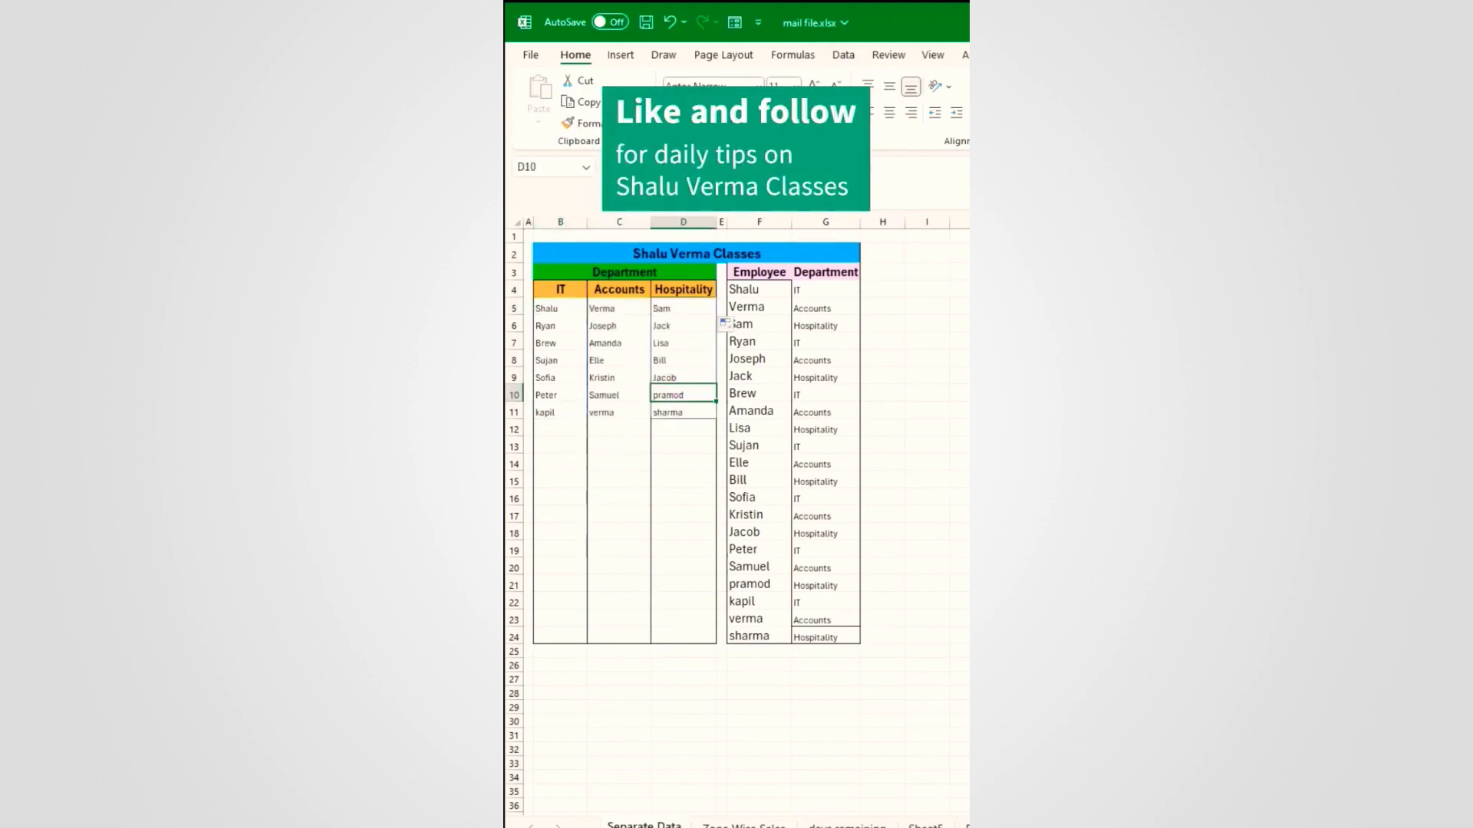
pyautogui.click(555, 434)
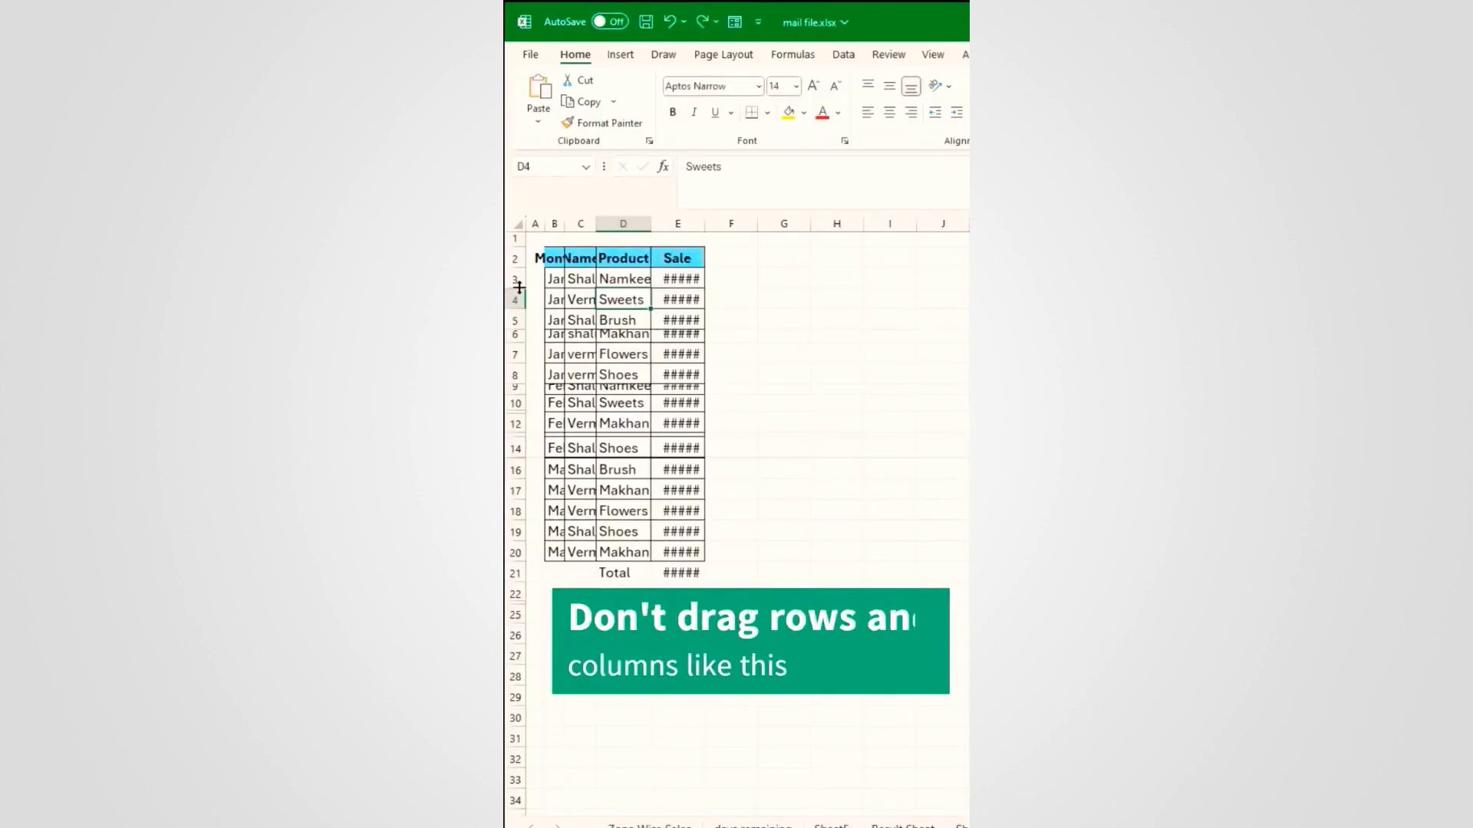
pyautogui.moveTo(516, 283); pyautogui.dragTo(517, 361)
# Step: Undo the manual resizing, select the whole sales table and autofit its column widths (Alt+H O I)
pyautogui.moveTo(564, 223); pyautogui.dragTo(622, 224)
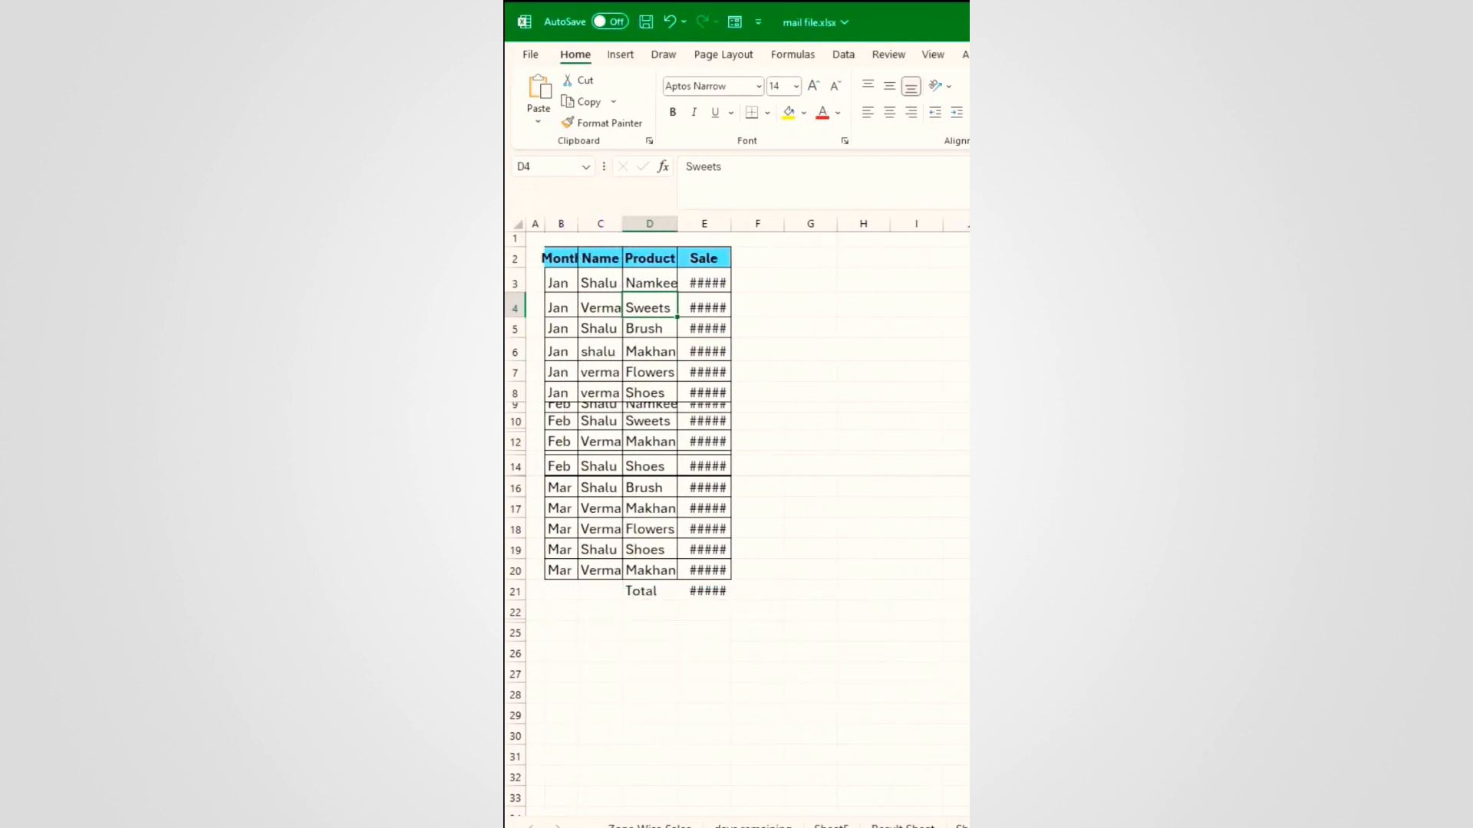
pyautogui.hotkey('ctrl', 'z')
pyautogui.hotkey('ctrl', 'z')
pyautogui.hotkey('ctrl', 'z')
pyautogui.hotkey('ctrl', 'z')
pyautogui.hotkey('ctrl', 'z')
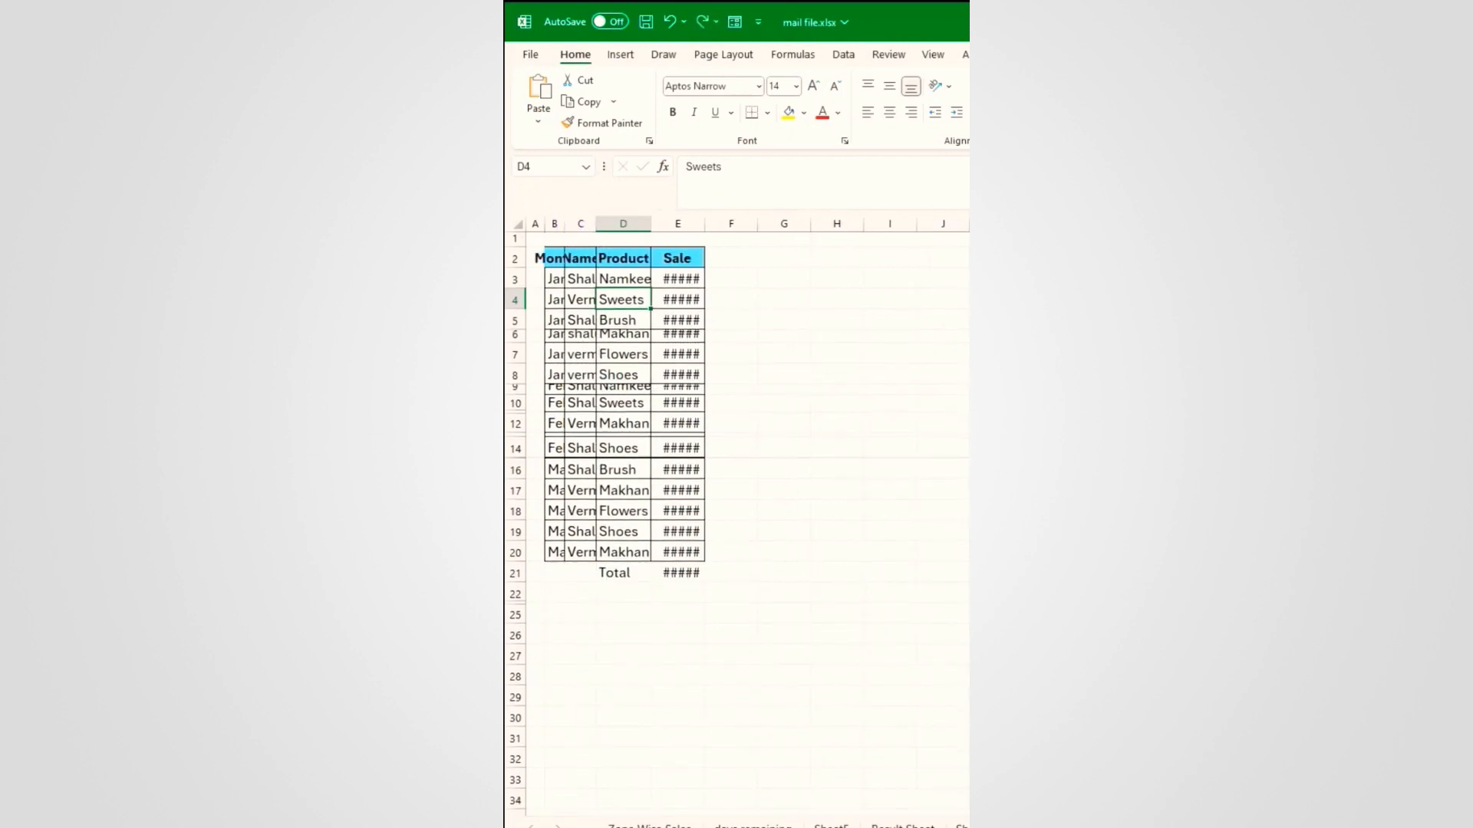
pyautogui.click(583, 322)
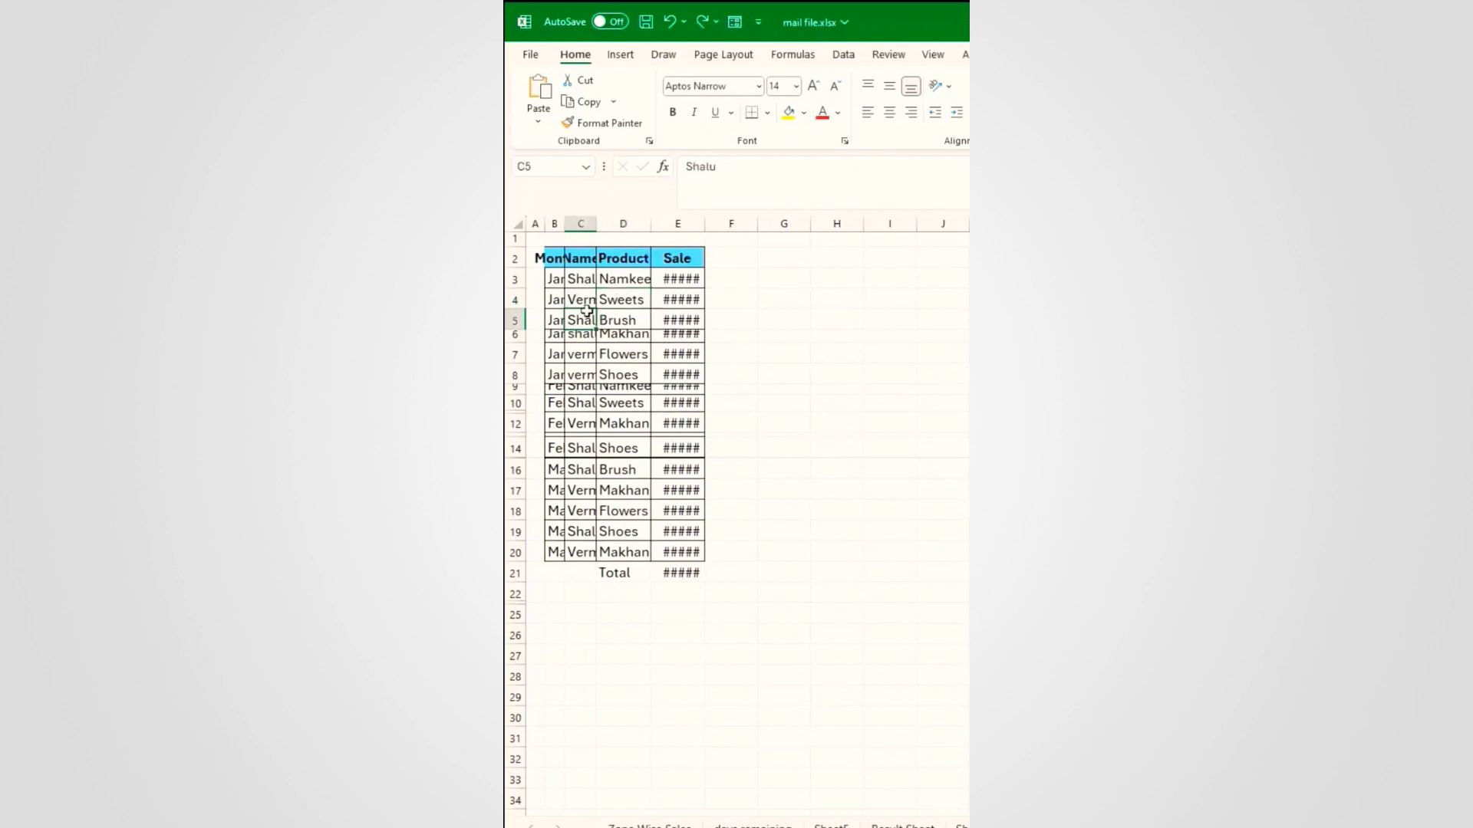
pyautogui.hotkey('ctrl', 'a')
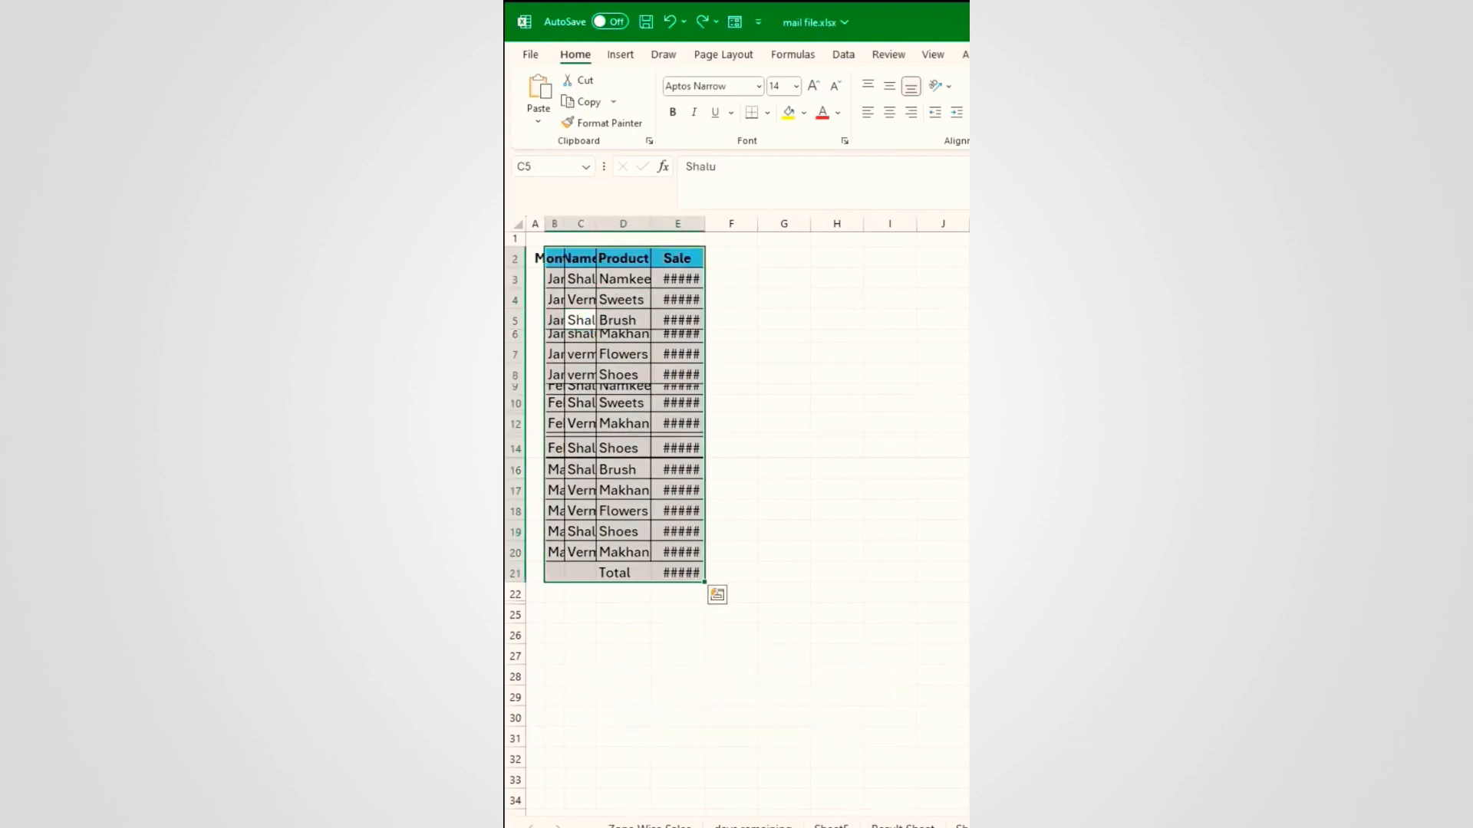
pyautogui.press('alt')
pyautogui.press('h')
pyautogui.press('o')
pyautogui.press('i')
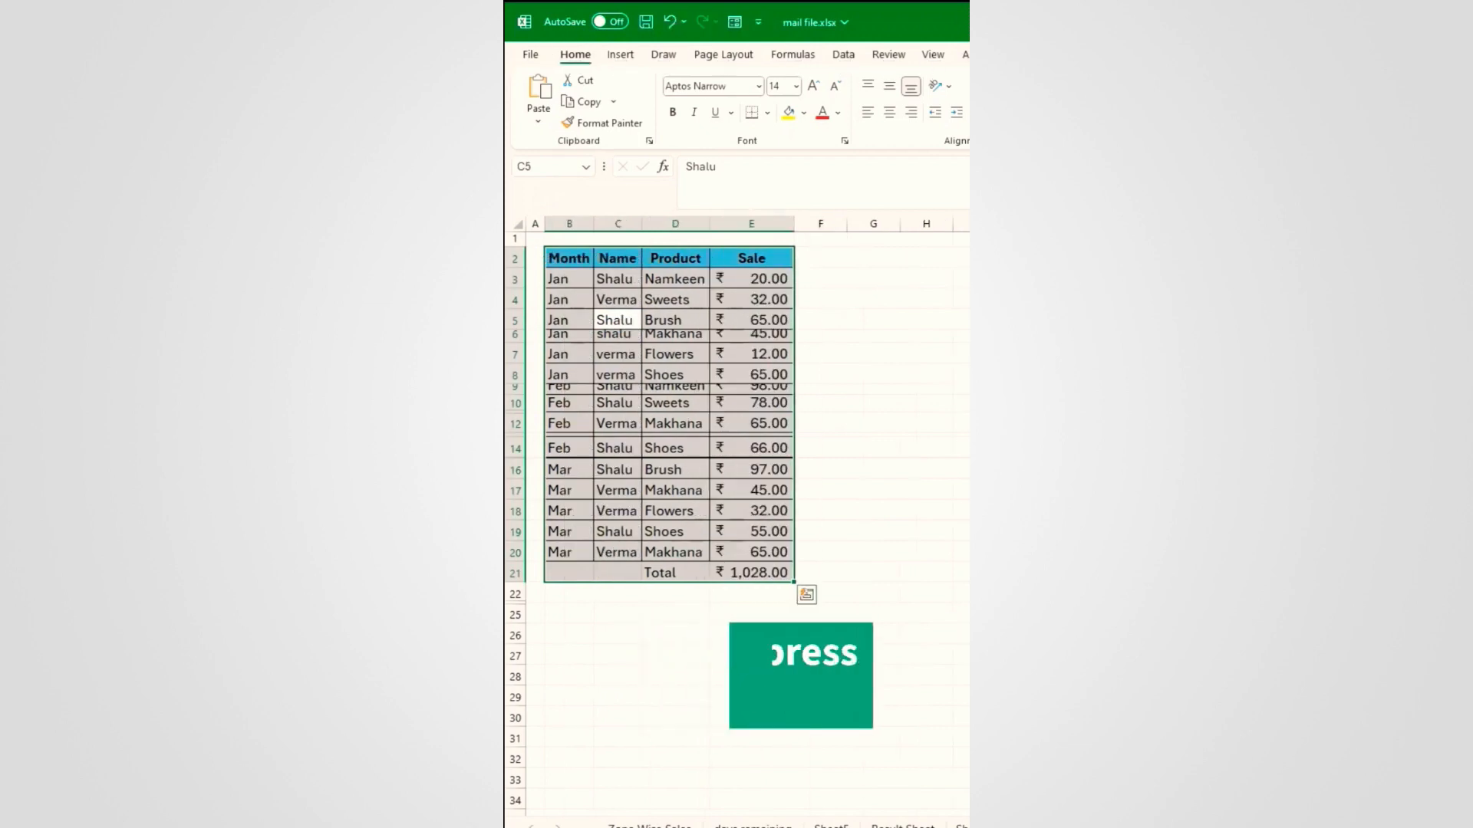
# Step: Autofit all row heights with Alt+H O A so the hidden rows reappear
pyautogui.press('alt')
pyautogui.press('h')
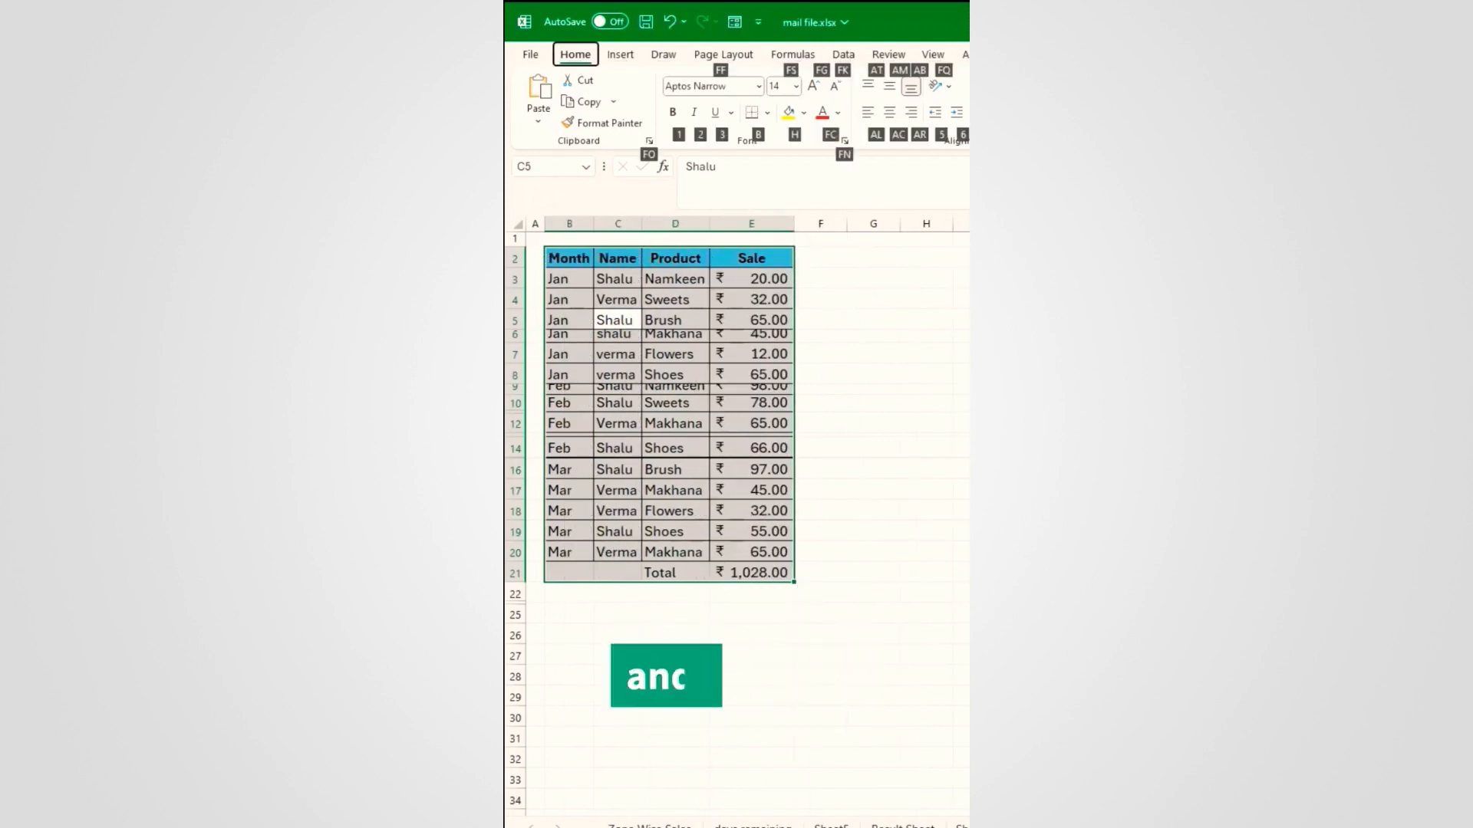
pyautogui.press('o')
pyautogui.press('a')
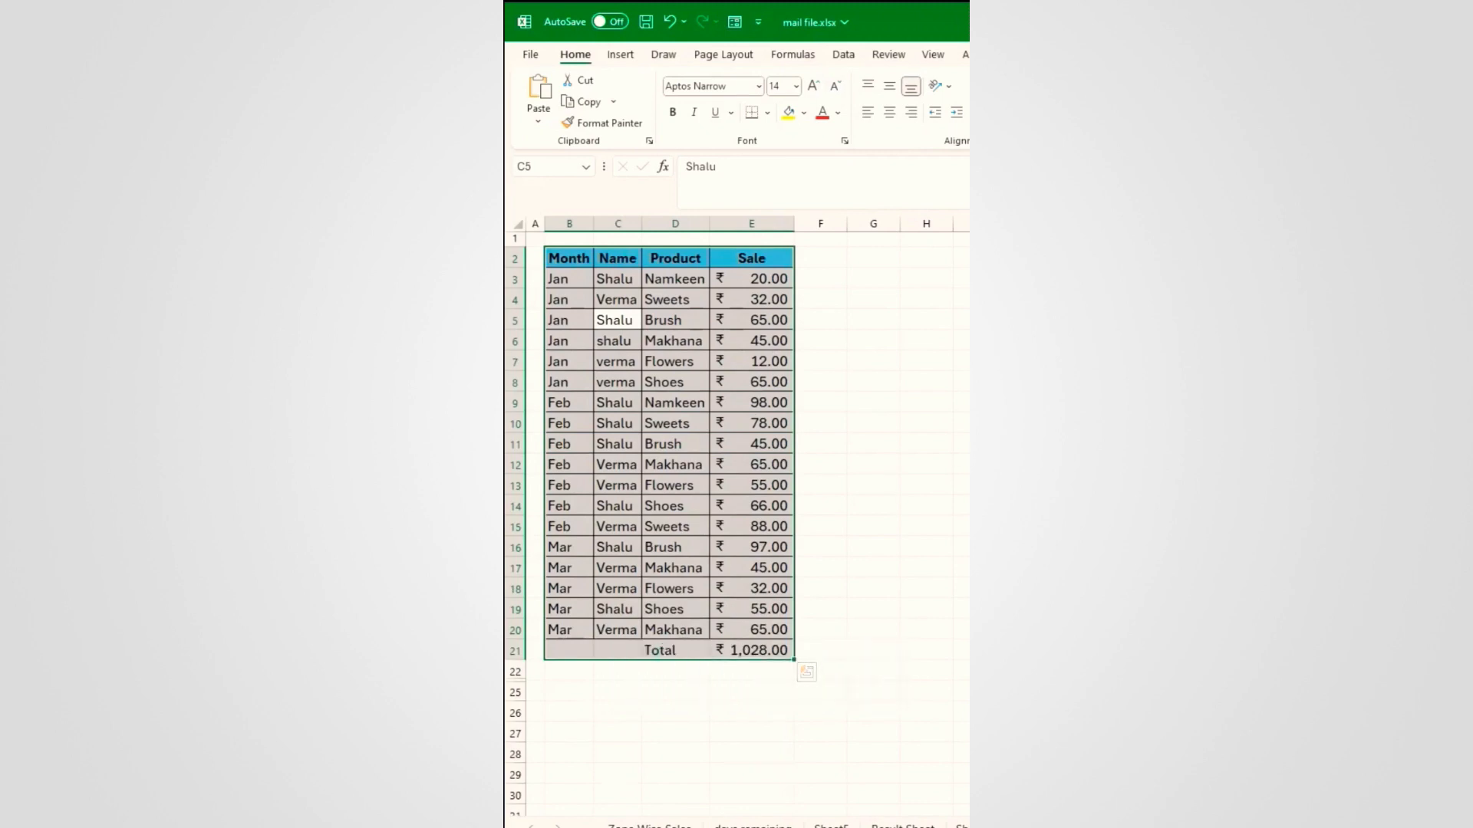
pyautogui.click(623, 673)
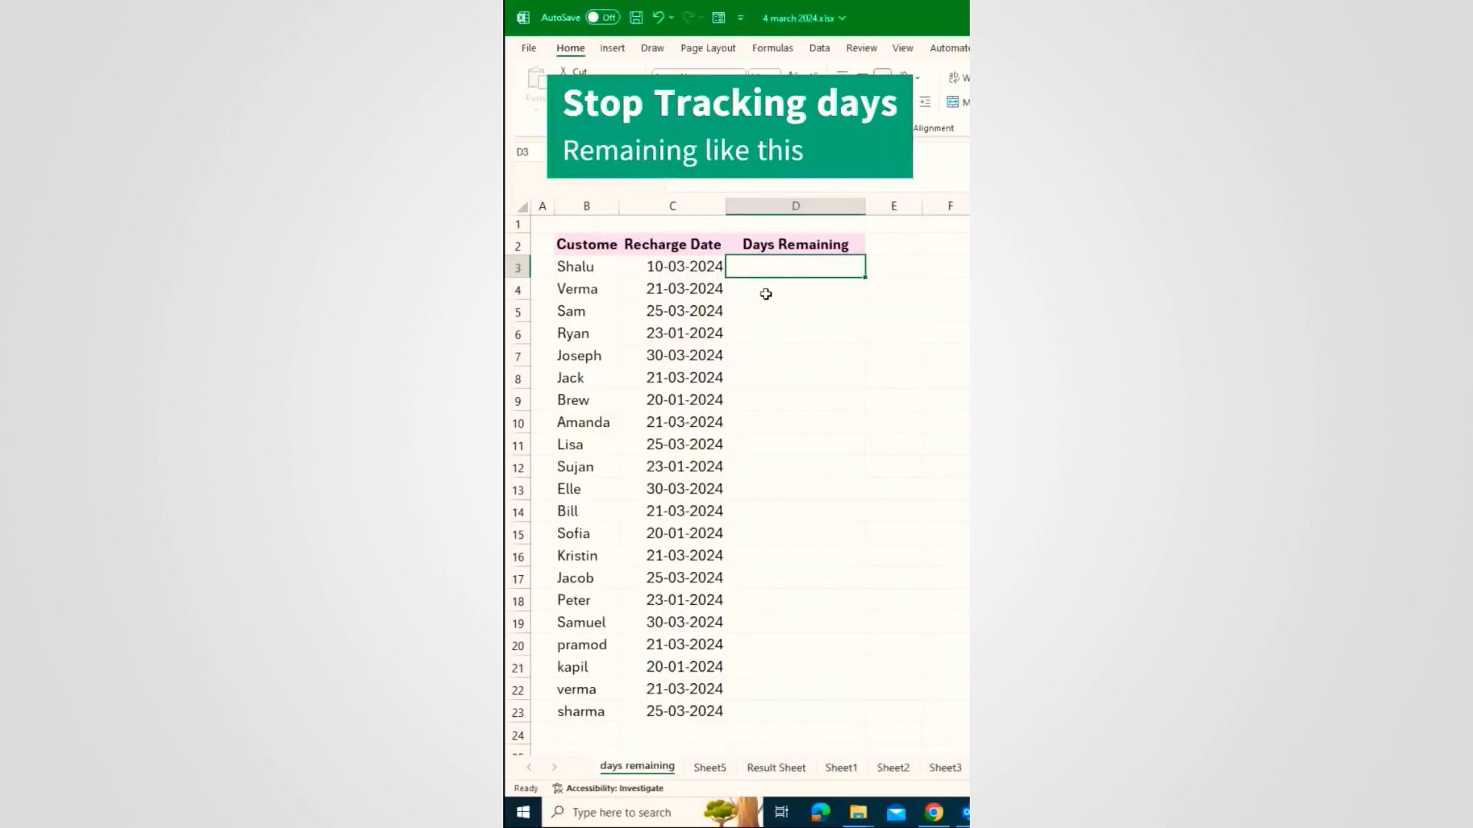
# Step: Type sample statuses '11 Days Late' and 'Today', colouring the Today text blue
pyautogui.write('11 Days Late')
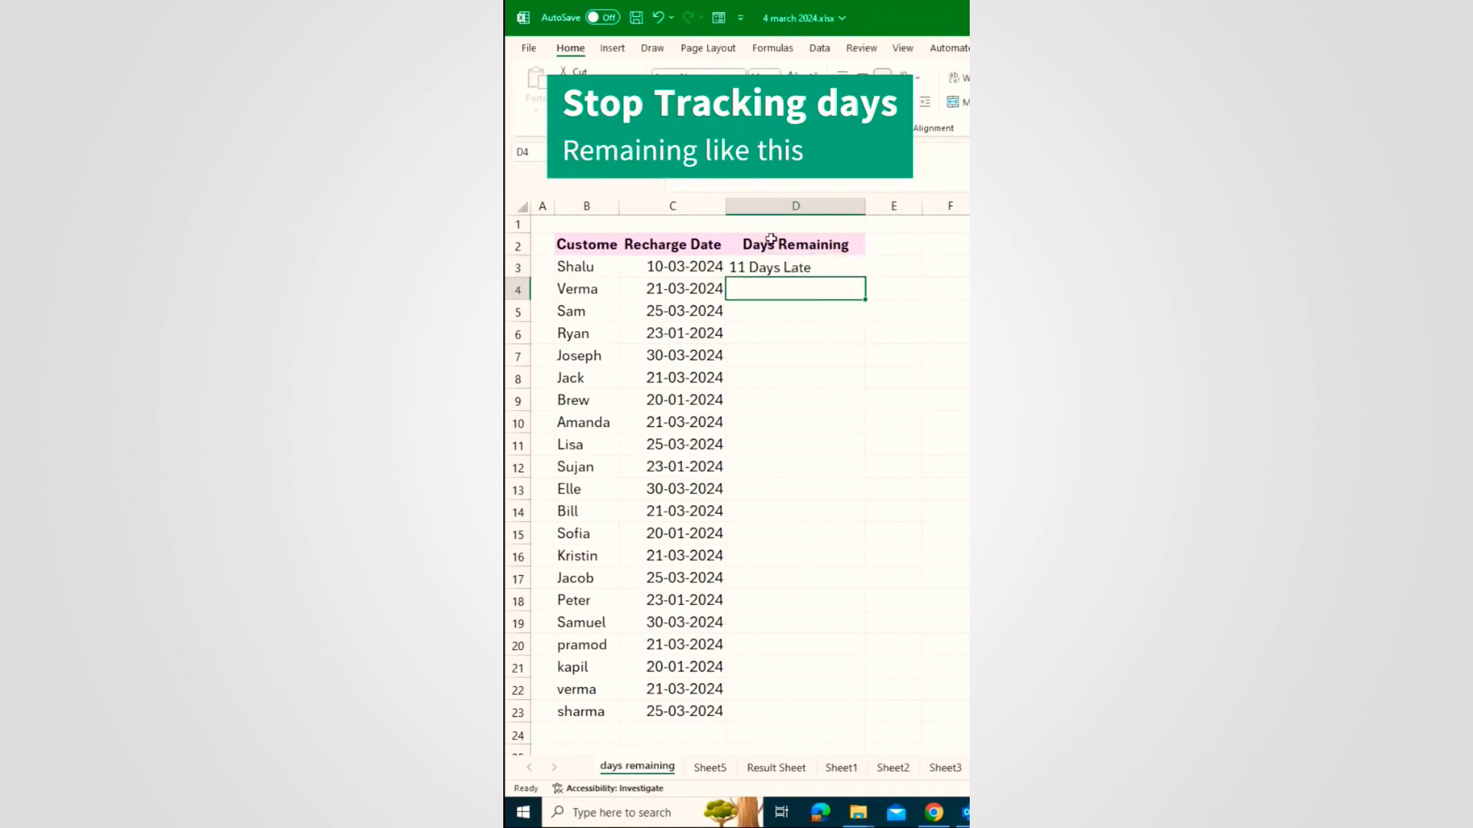
pyautogui.press('Return')
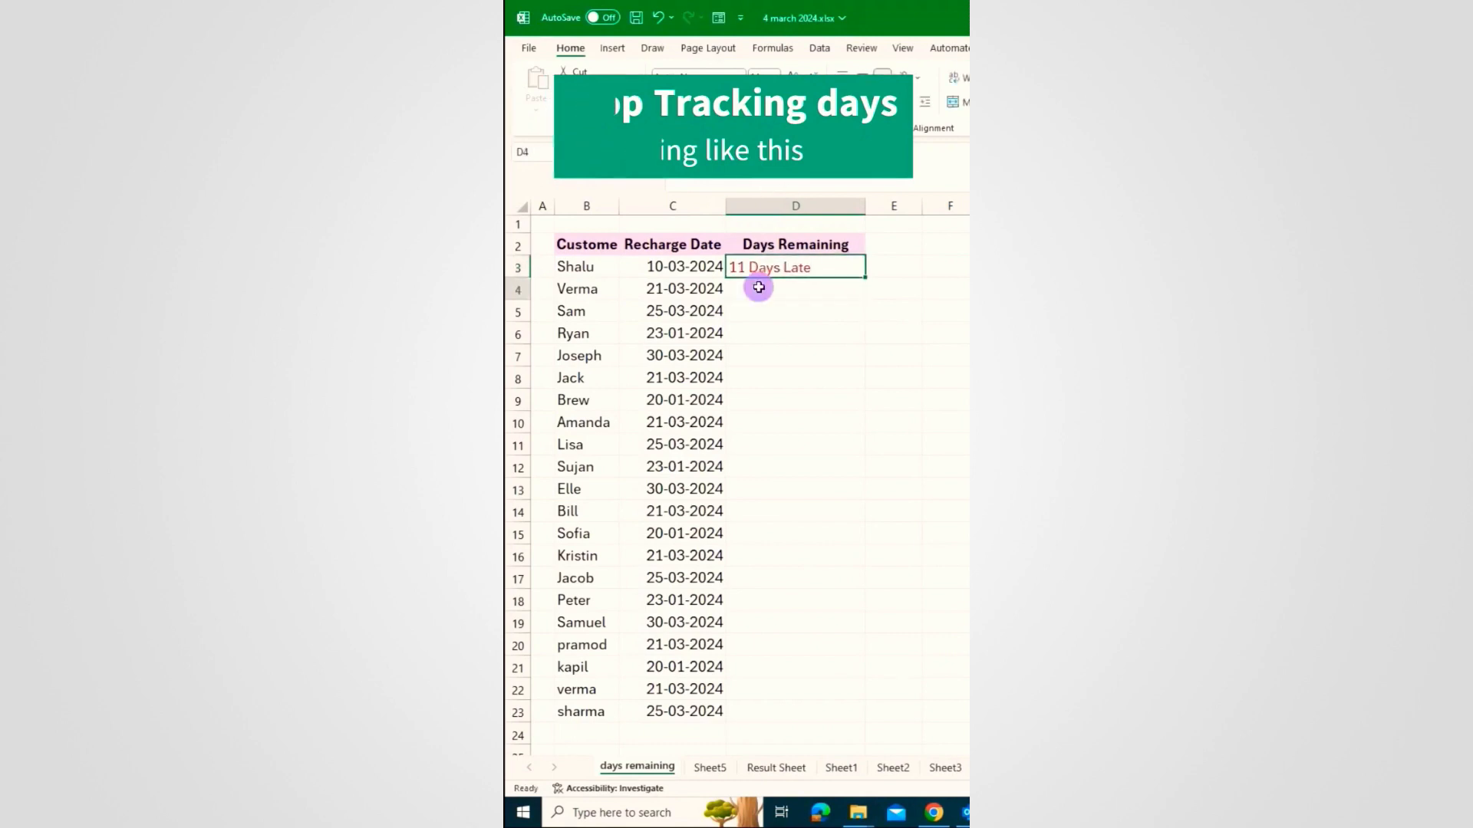
pyautogui.write('Today')
pyautogui.press('Return')
pyautogui.click(795, 289)
pyautogui.click(814, 102)
pyautogui.click(888, 271)
# Step: Type '4 Days Remaining' in D5 in green, then undo the hand-typed examples
pyautogui.click(772, 308)
pyautogui.write('4 Days Remaining')
pyautogui.press('Return')
pyautogui.press('Up')
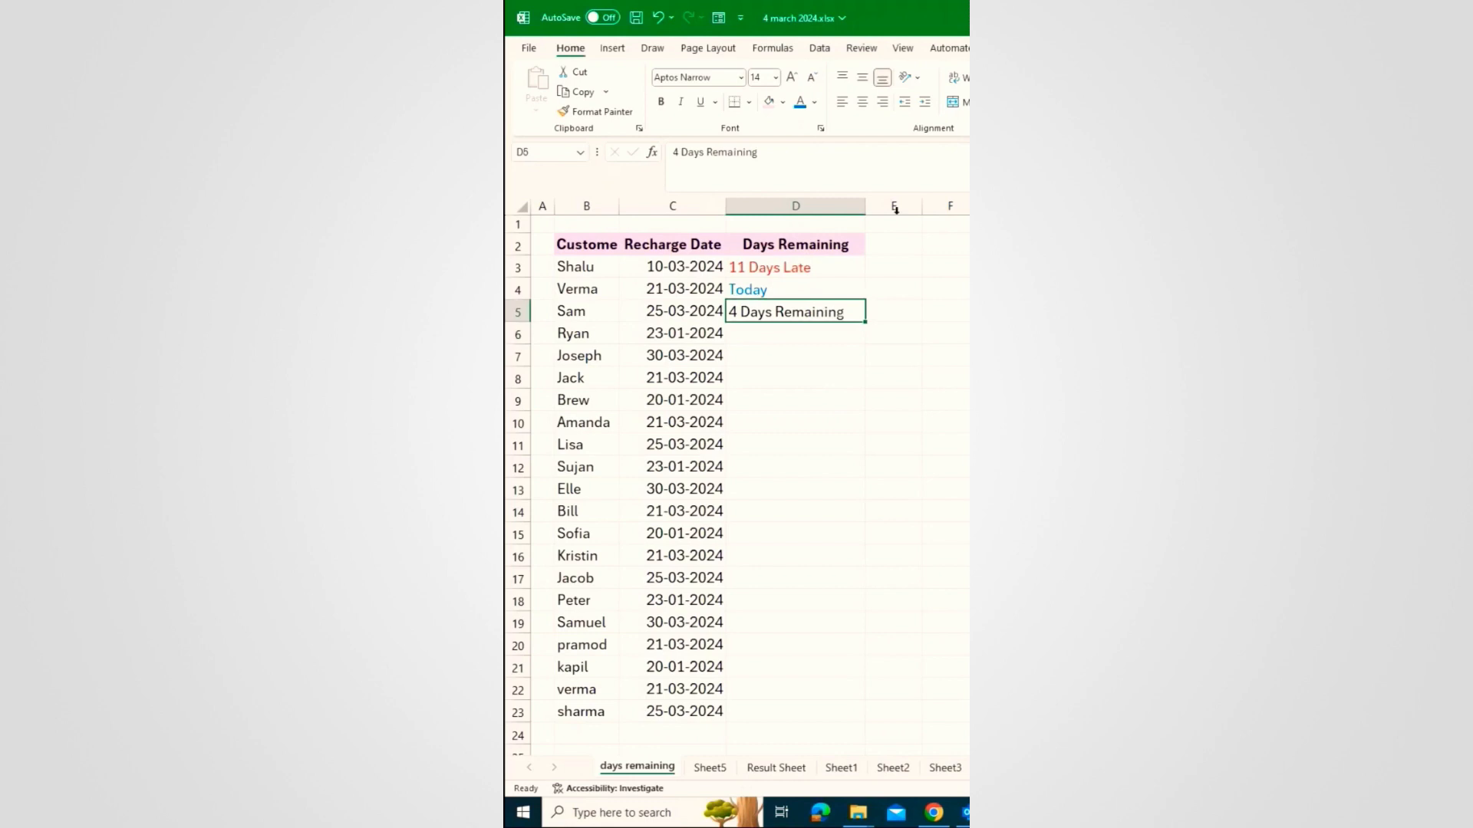
pyautogui.click(815, 102)
pyautogui.click(877, 216)
pyautogui.hotkey('ctrl', 'z')
pyautogui.hotkey('ctrl', 'z')
pyautogui.hotkey('ctrl', 'z')
pyautogui.hotkey('ctrl', 'z')
pyautogui.hotkey('ctrl', 'z')
pyautogui.hotkey('ctrl', 'z')
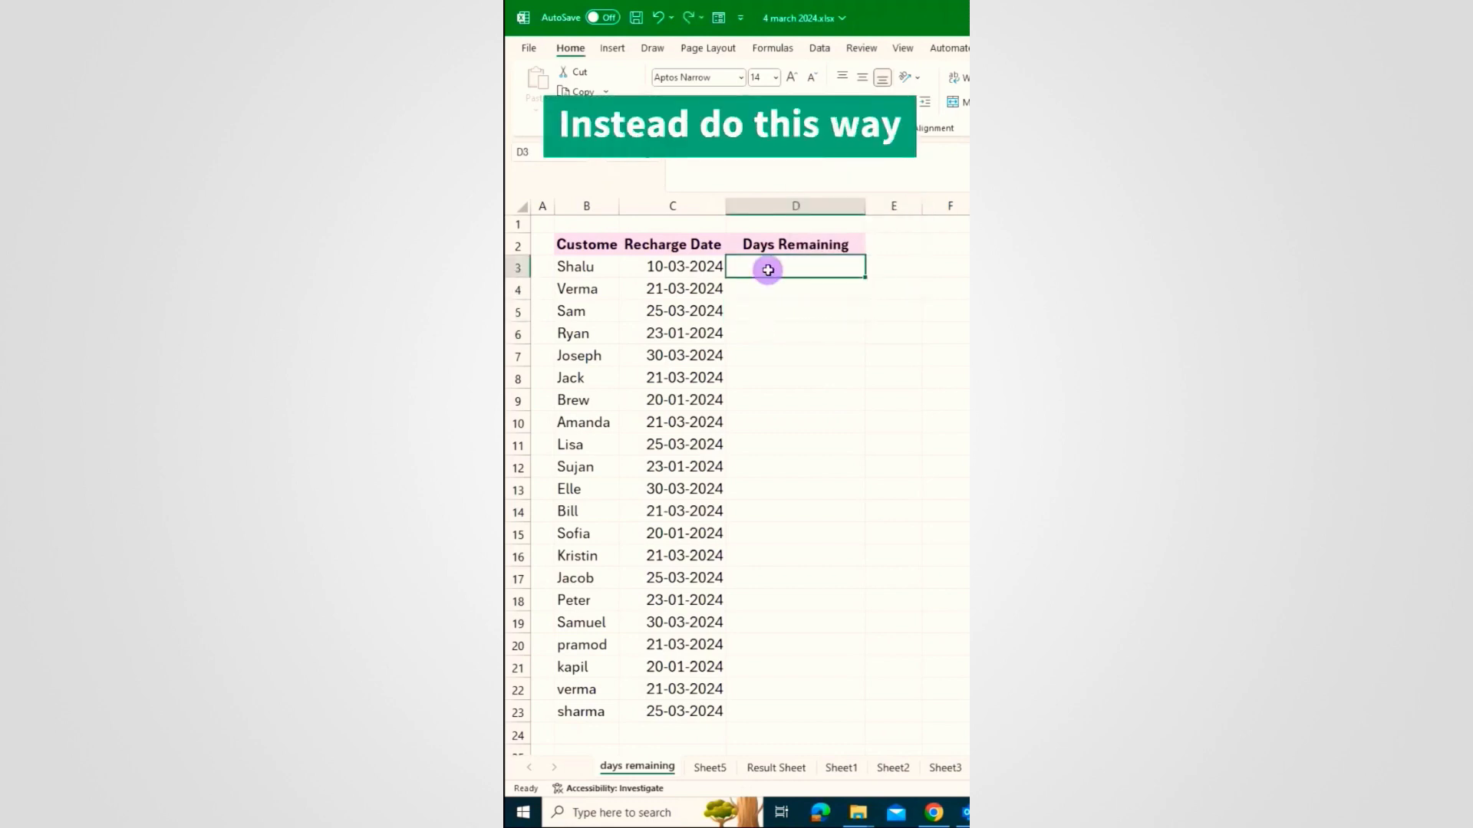
# Step: Enter the formula =C3-TODAY() in D3
pyautogui.write('=')
pyautogui.press('Left')
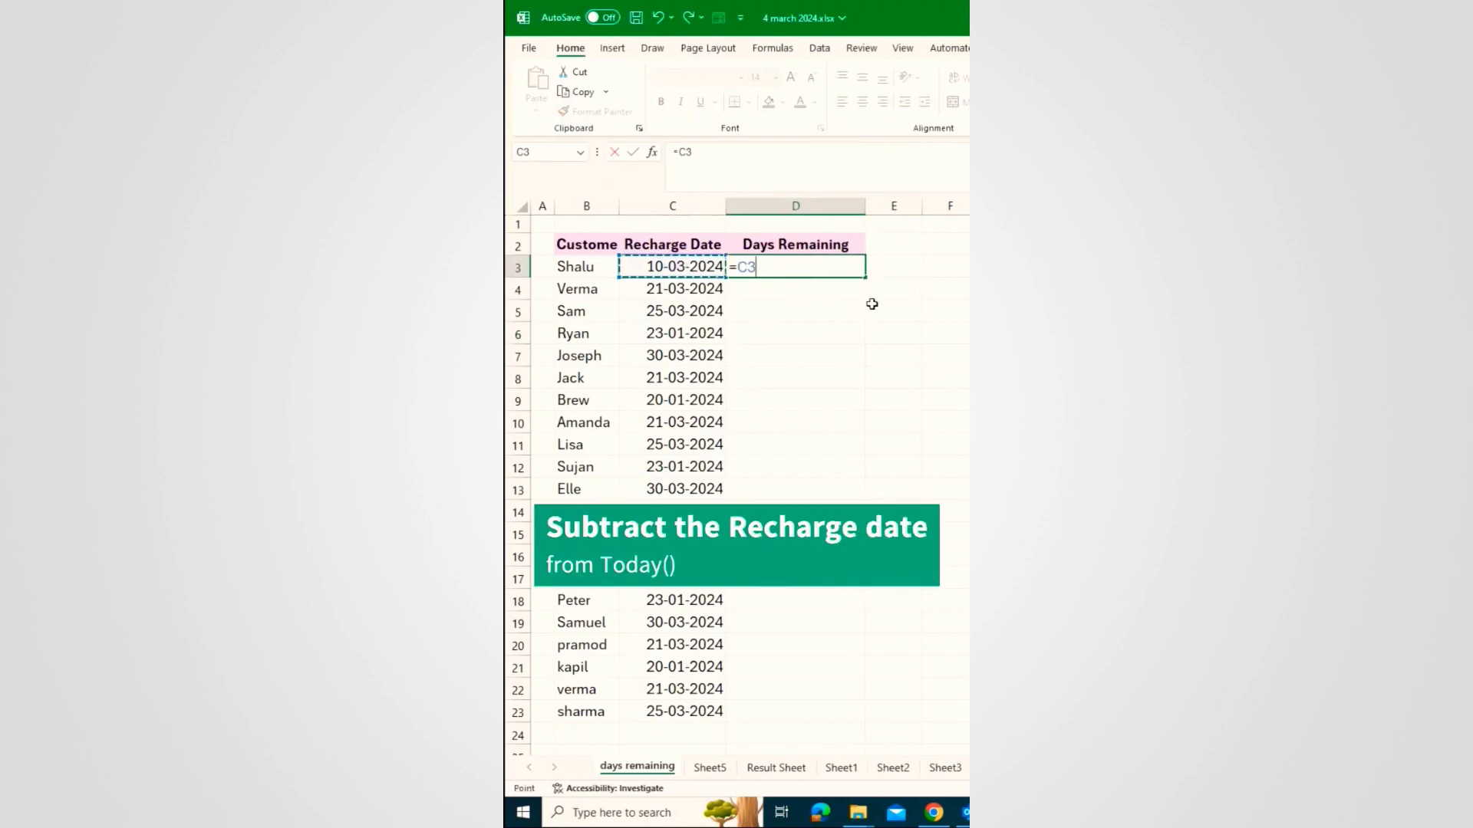
pyautogui.write('-today')
pyautogui.press('Tab')
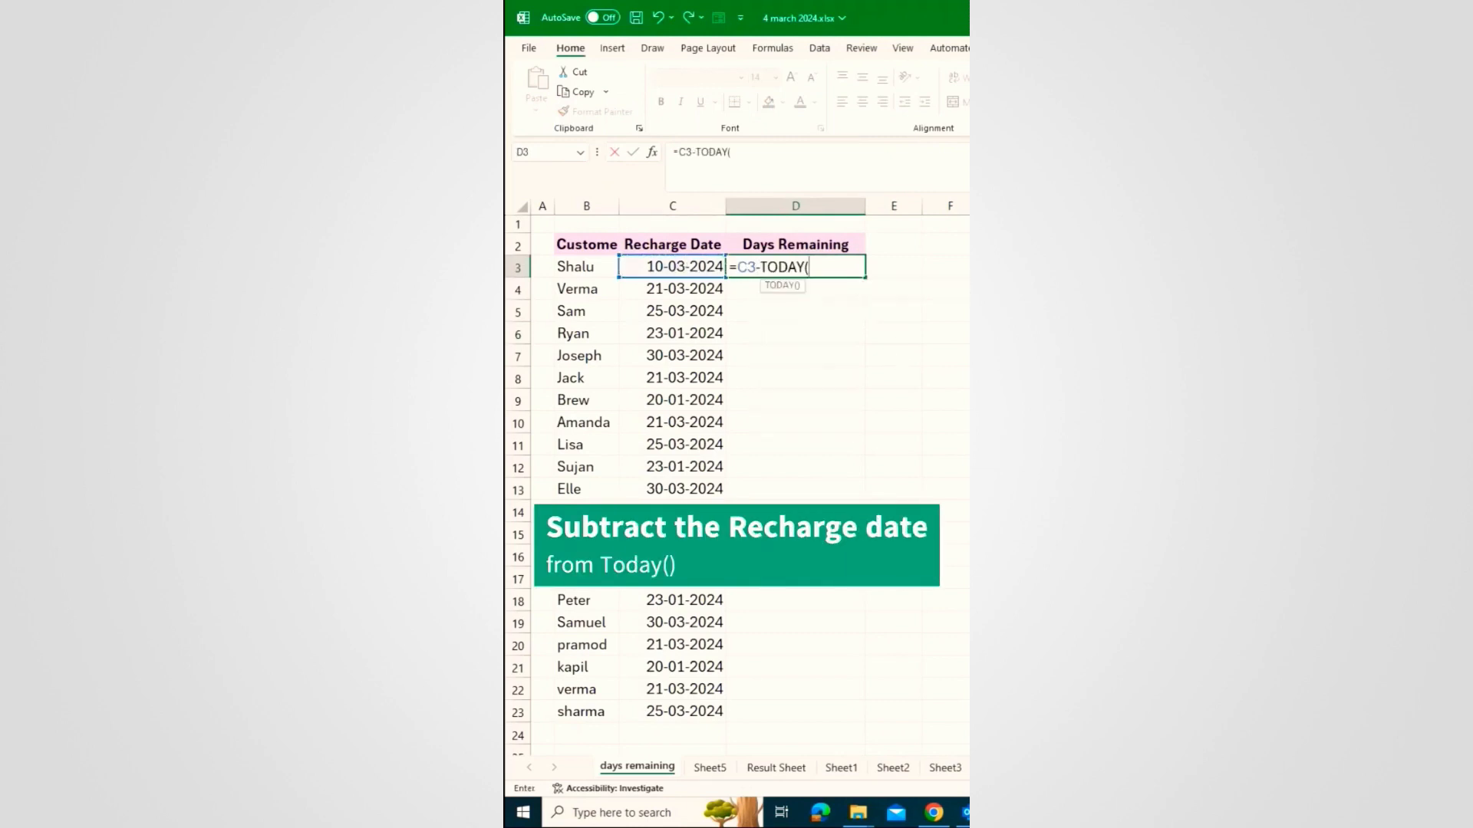
pyautogui.hotkey('ctrl', 'Return')
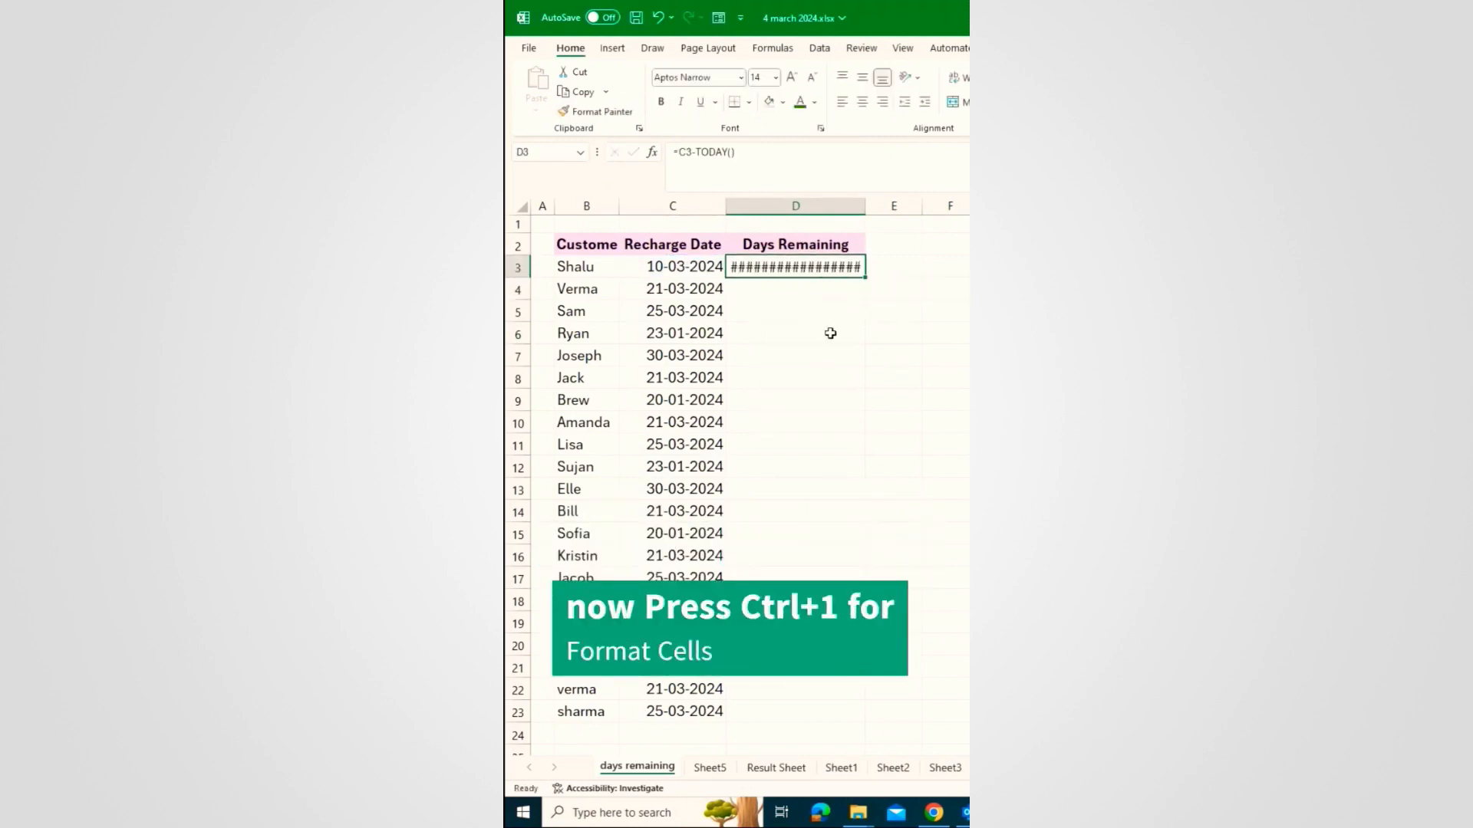
# Step: Give D3 a custom format: green 'Days Remaining', red 'Days Late', blue 'Today'; fill down to row 23
pyautogui.hotkey('ctrl', '1')
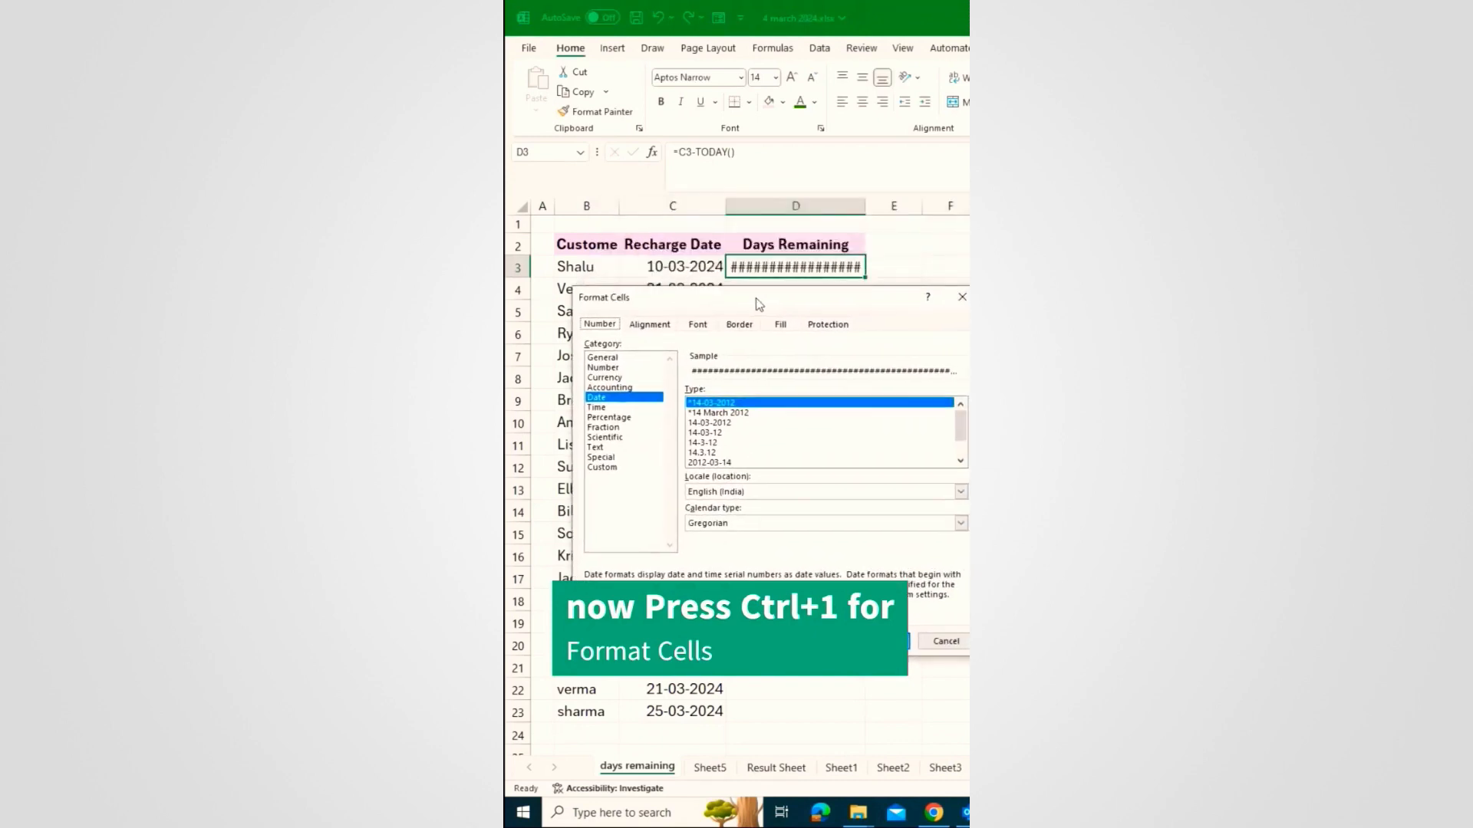
pyautogui.click(599, 478)
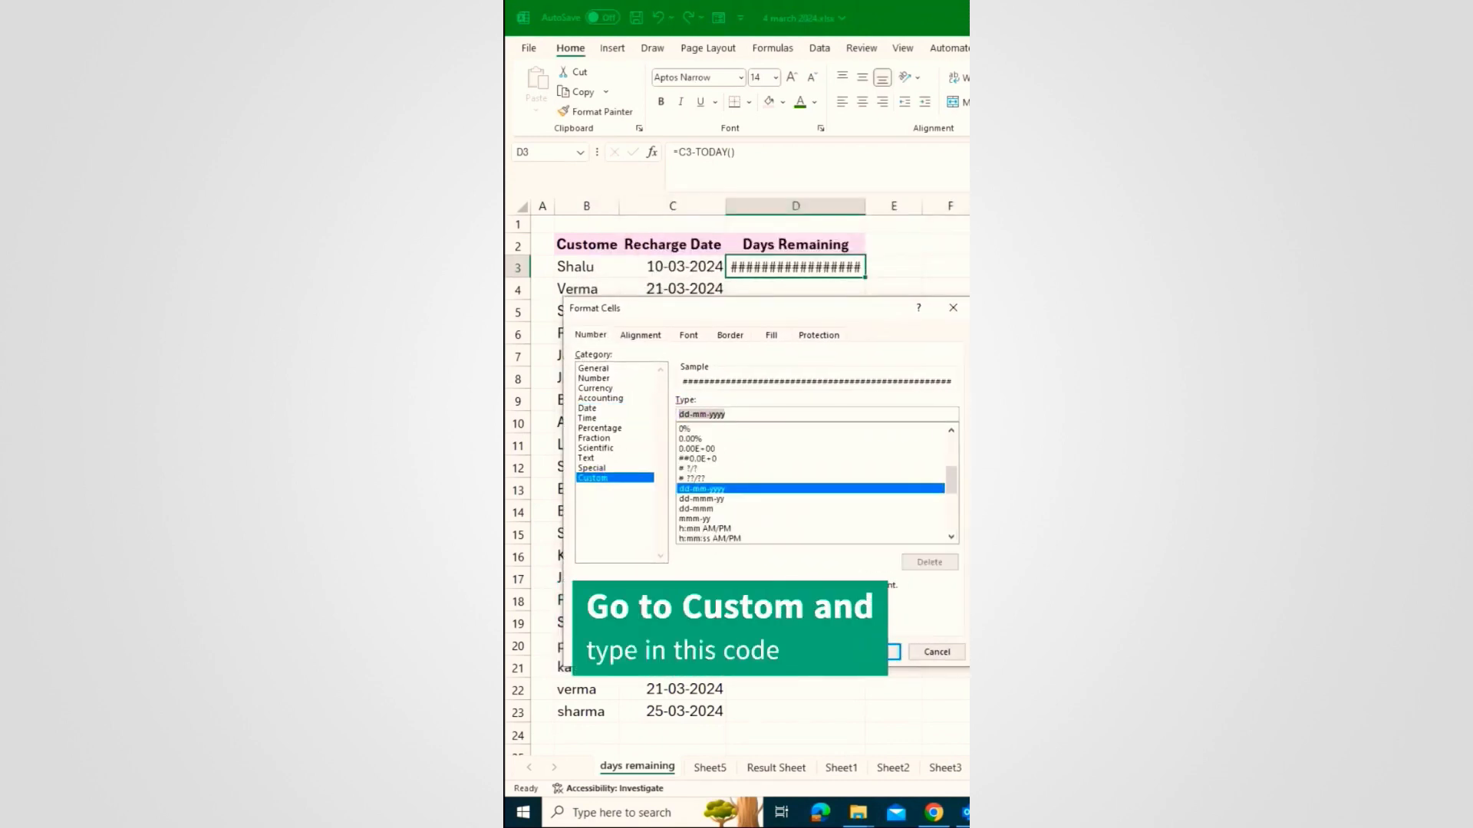
pyautogui.press('BackSpace')
pyautogui.write('[Green]')
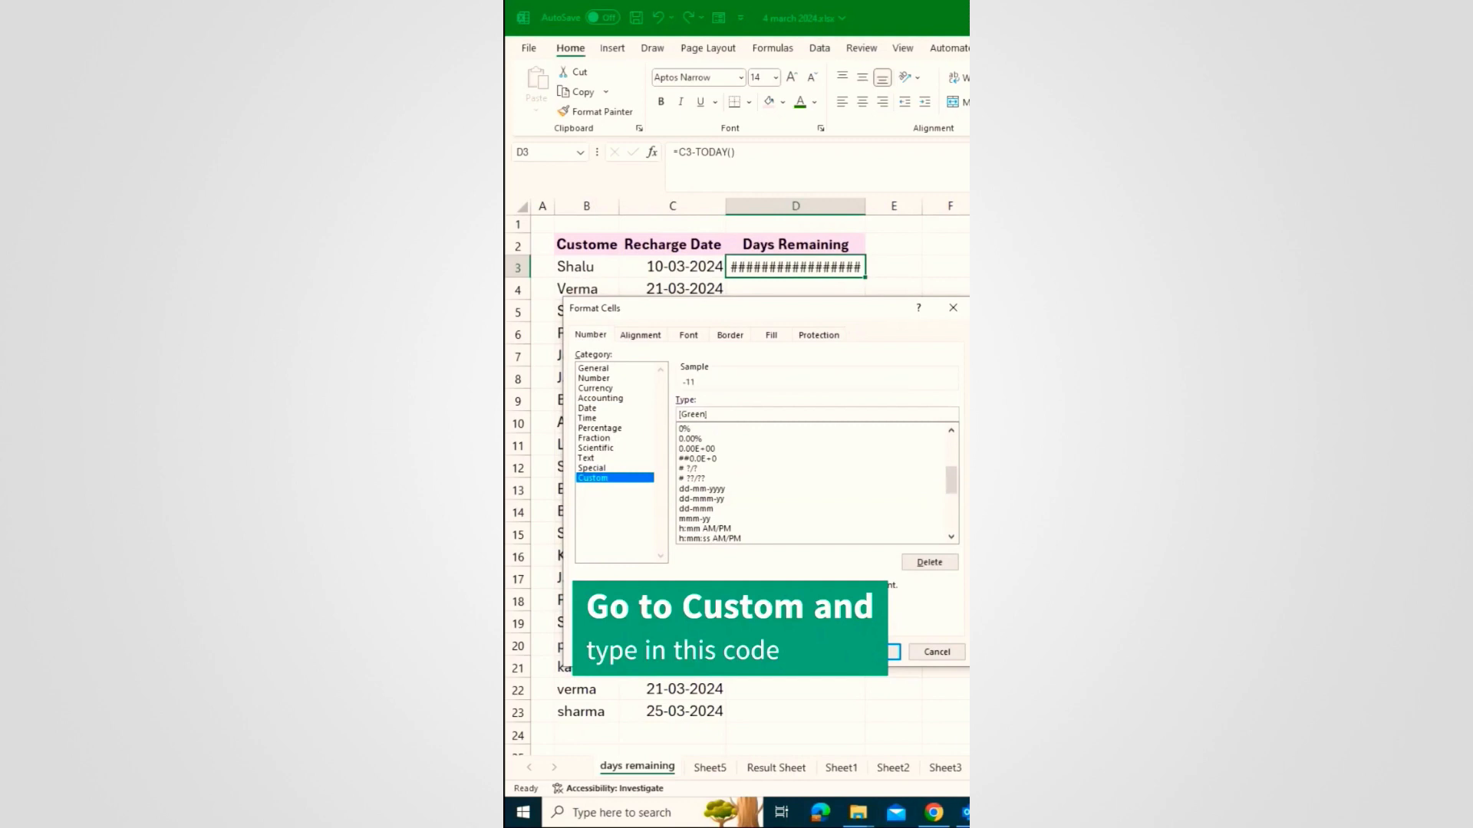
pyautogui.write('# "Days Remain')
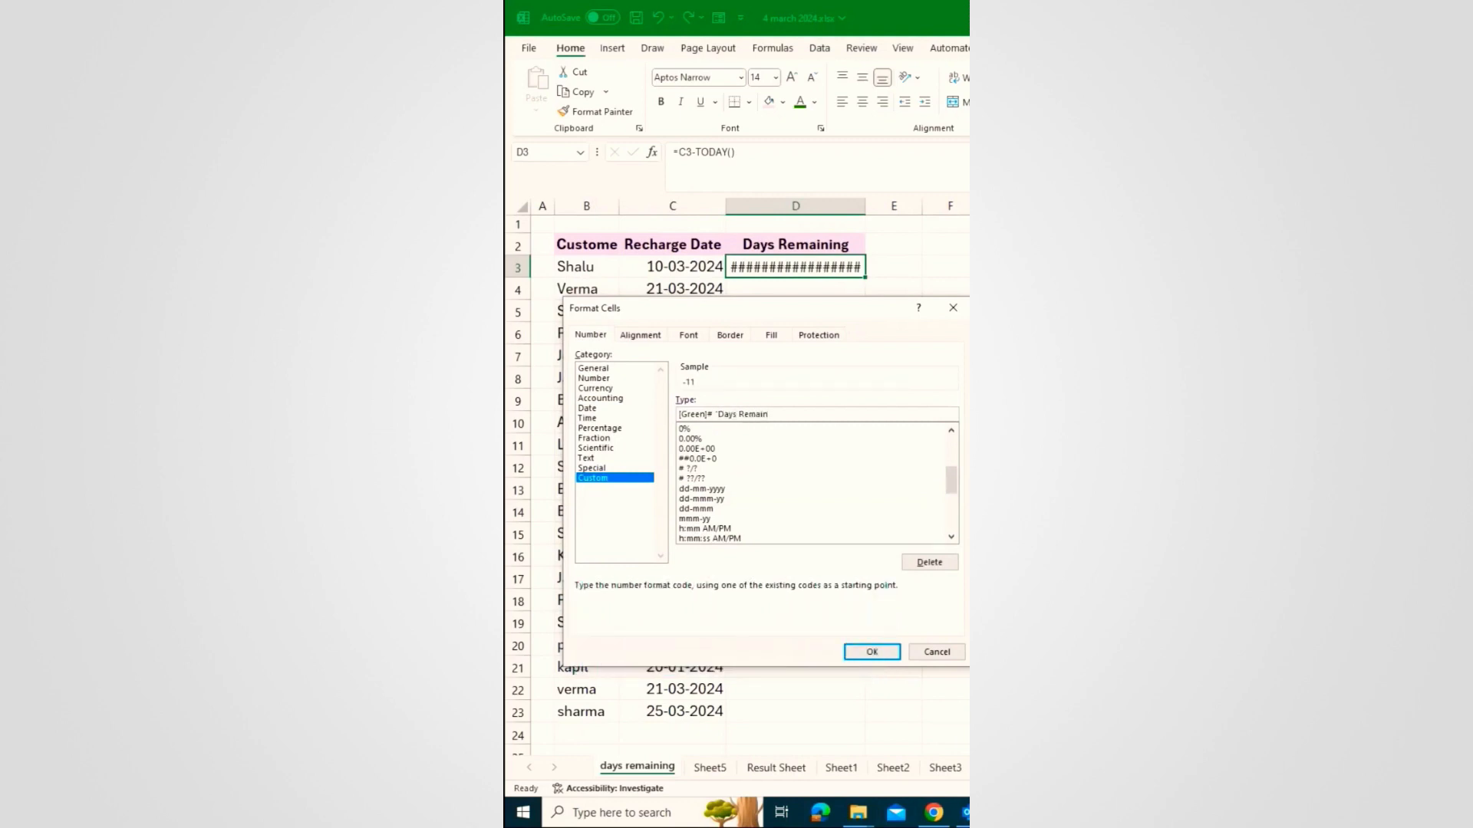
pyautogui.write('ing";')
pyautogui.write('"Days Late";[Blue]# "Today";')
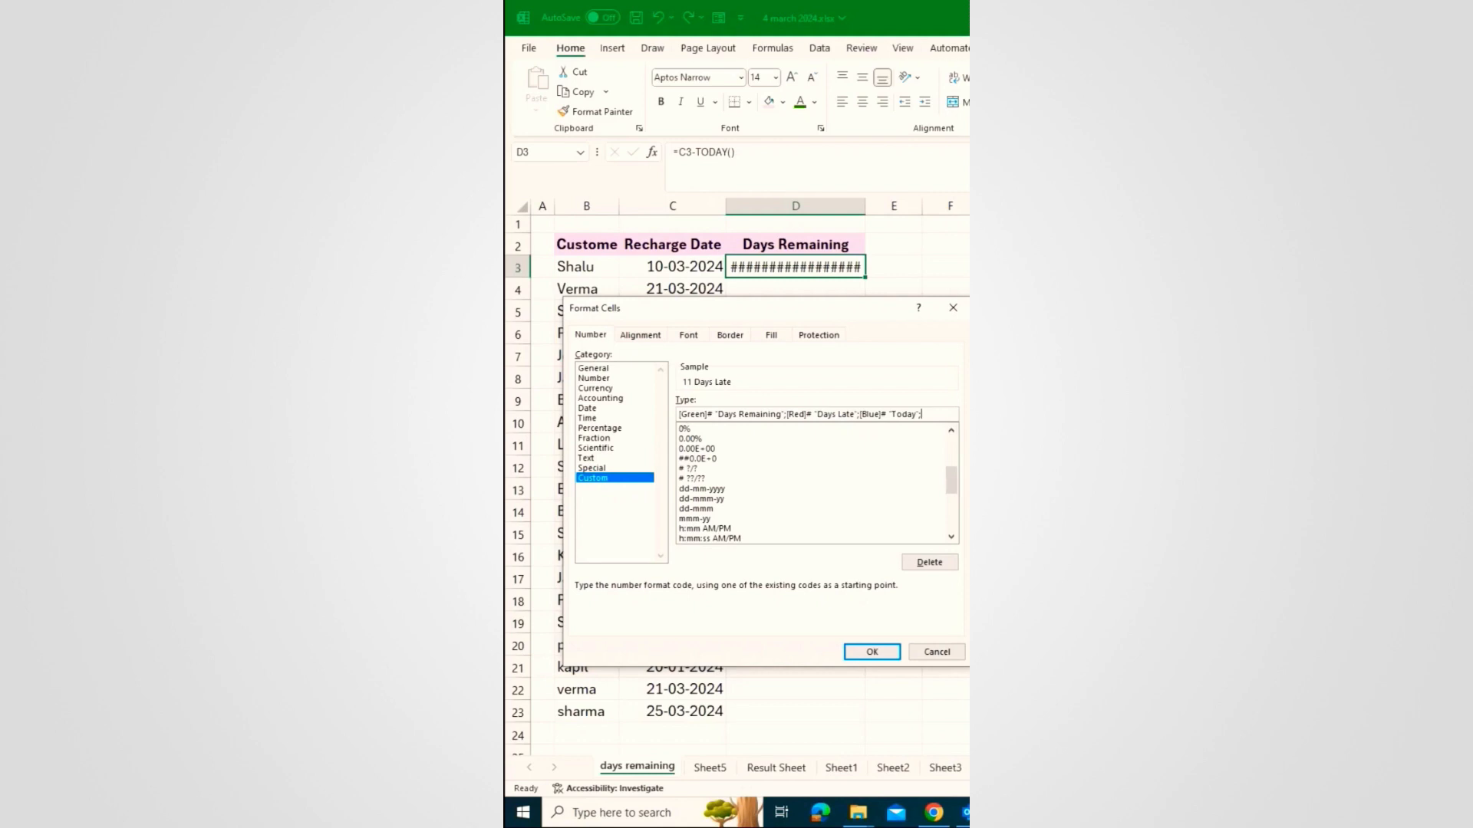
pyautogui.press('Return')
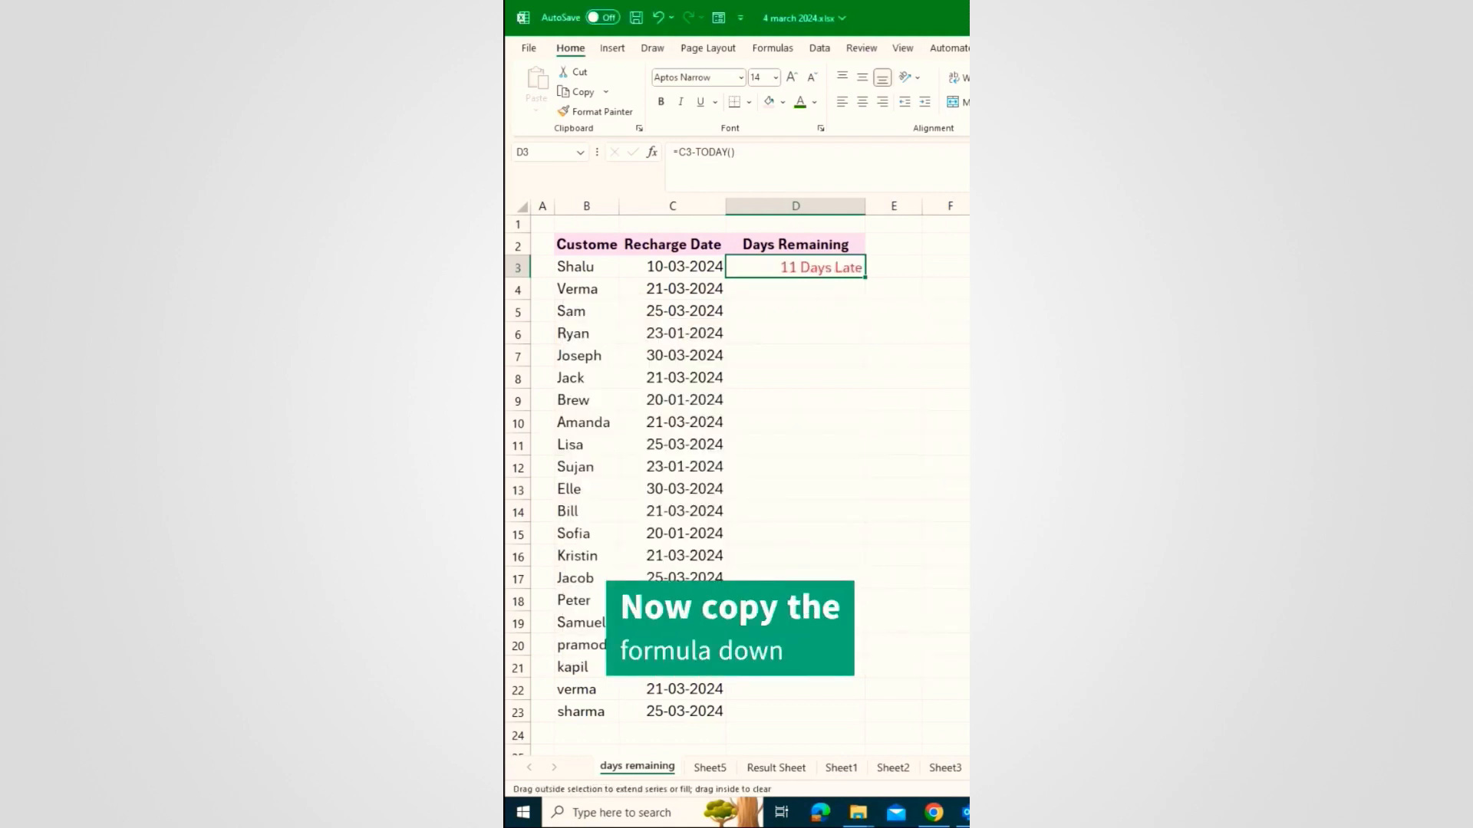
pyautogui.doubleClick(865, 277)
pyautogui.click(764, 290)
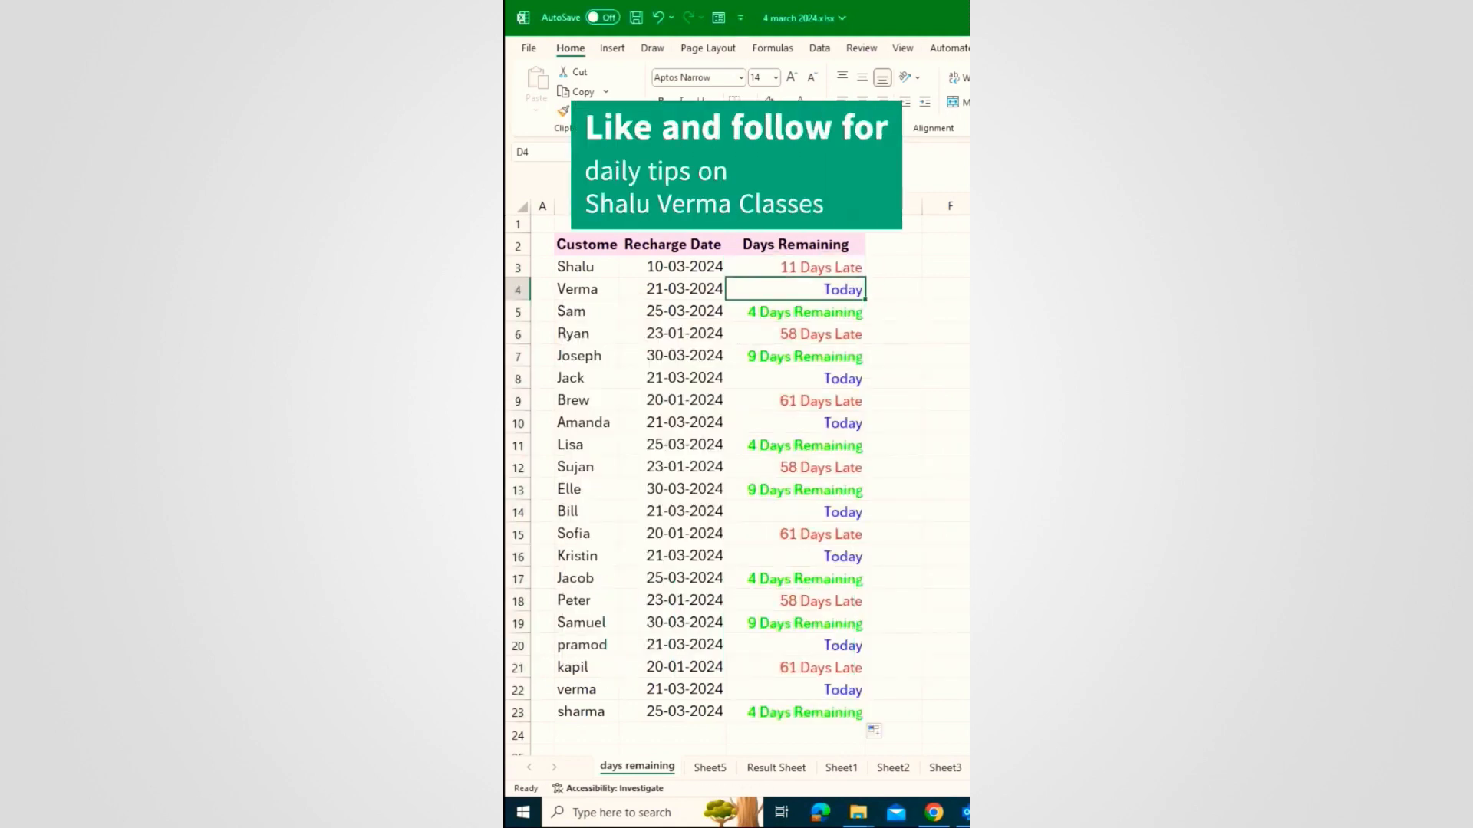
pyautogui.click(797, 313)
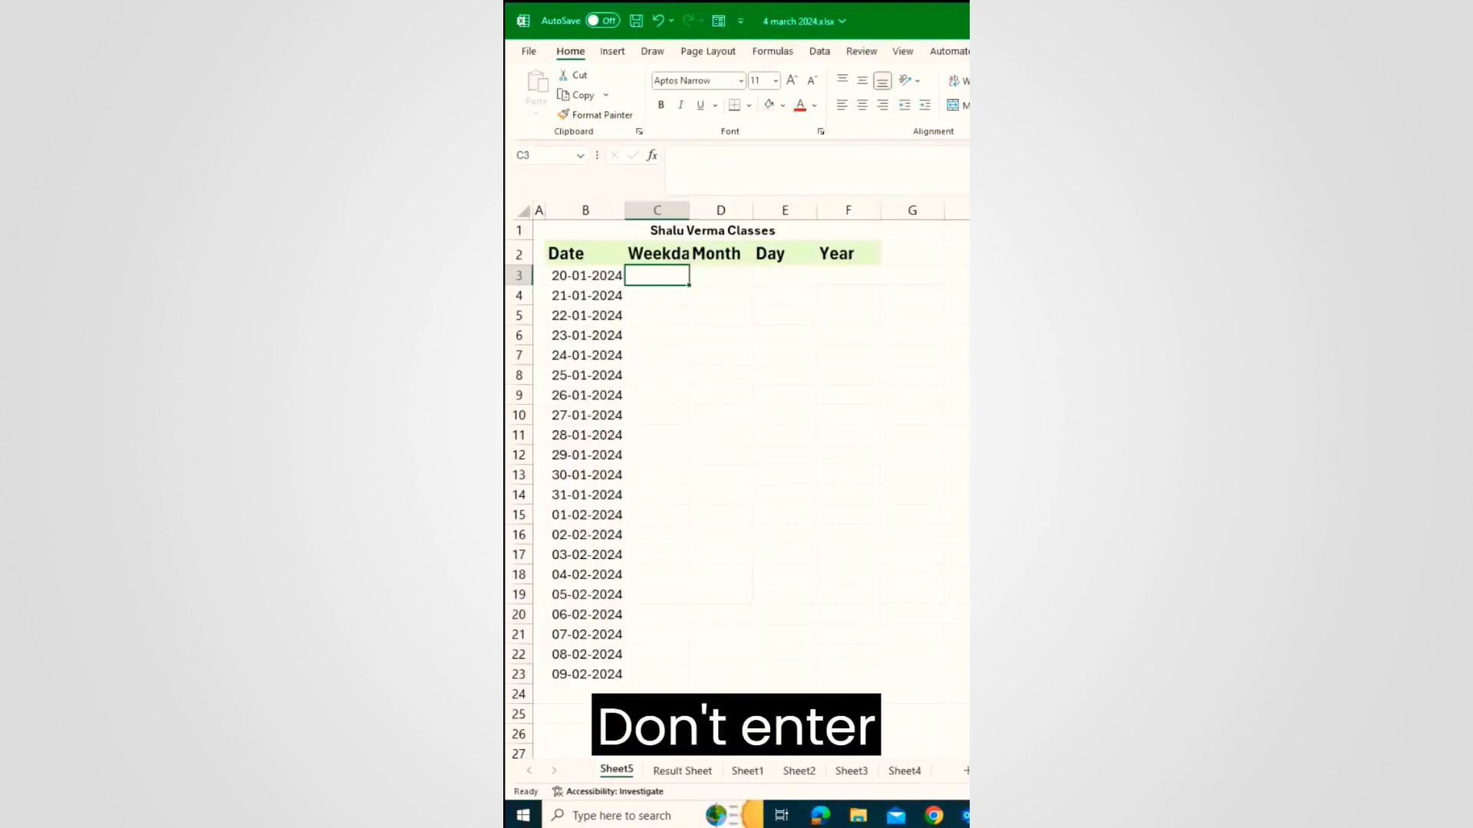
pyautogui.write('Satur')
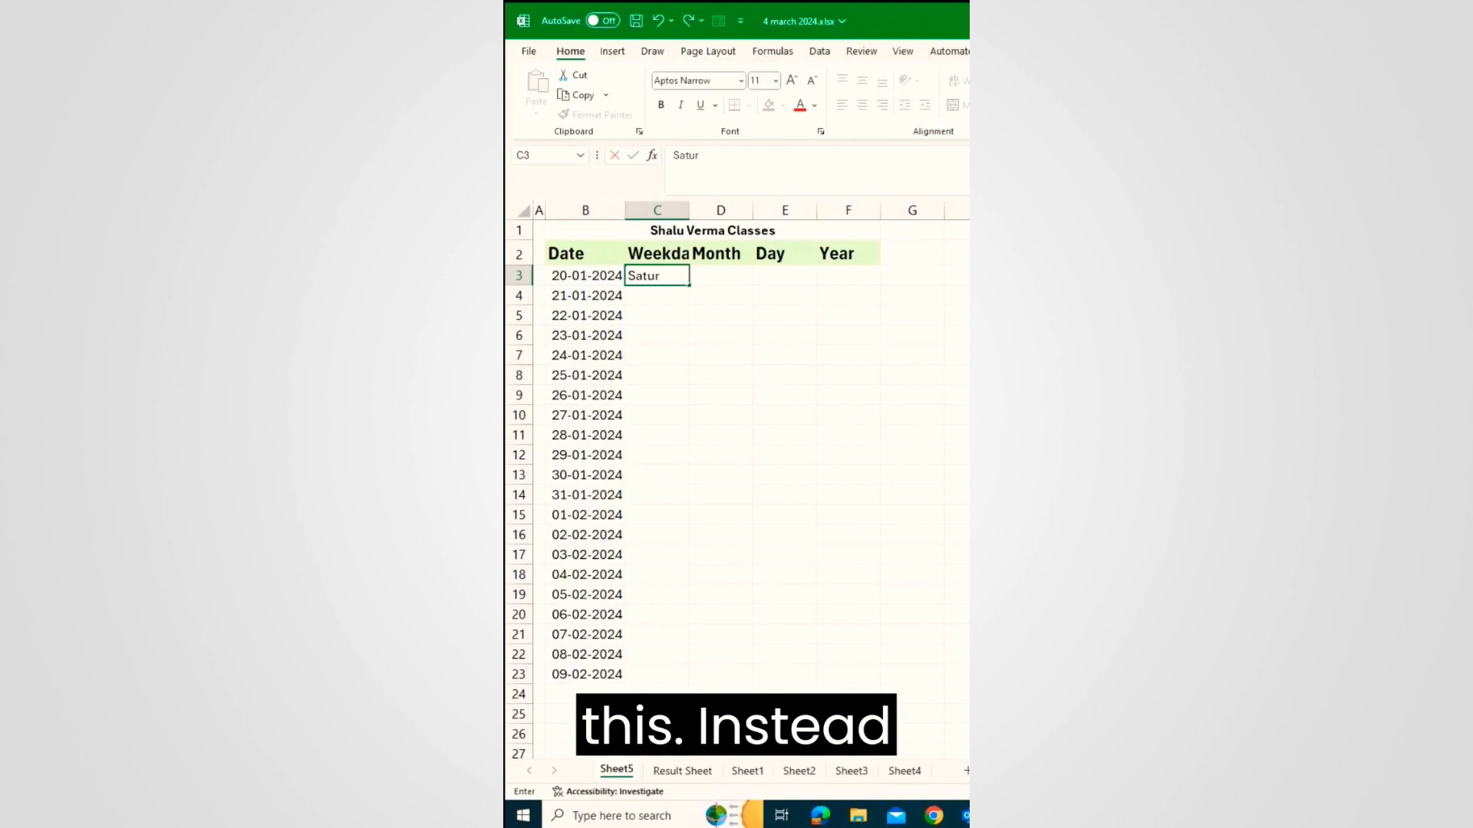
pyautogui.write('day')
pyautogui.press('Return')
pyautogui.write('Sunday')
pyautogui.press('Return')
pyautogui.write('M')
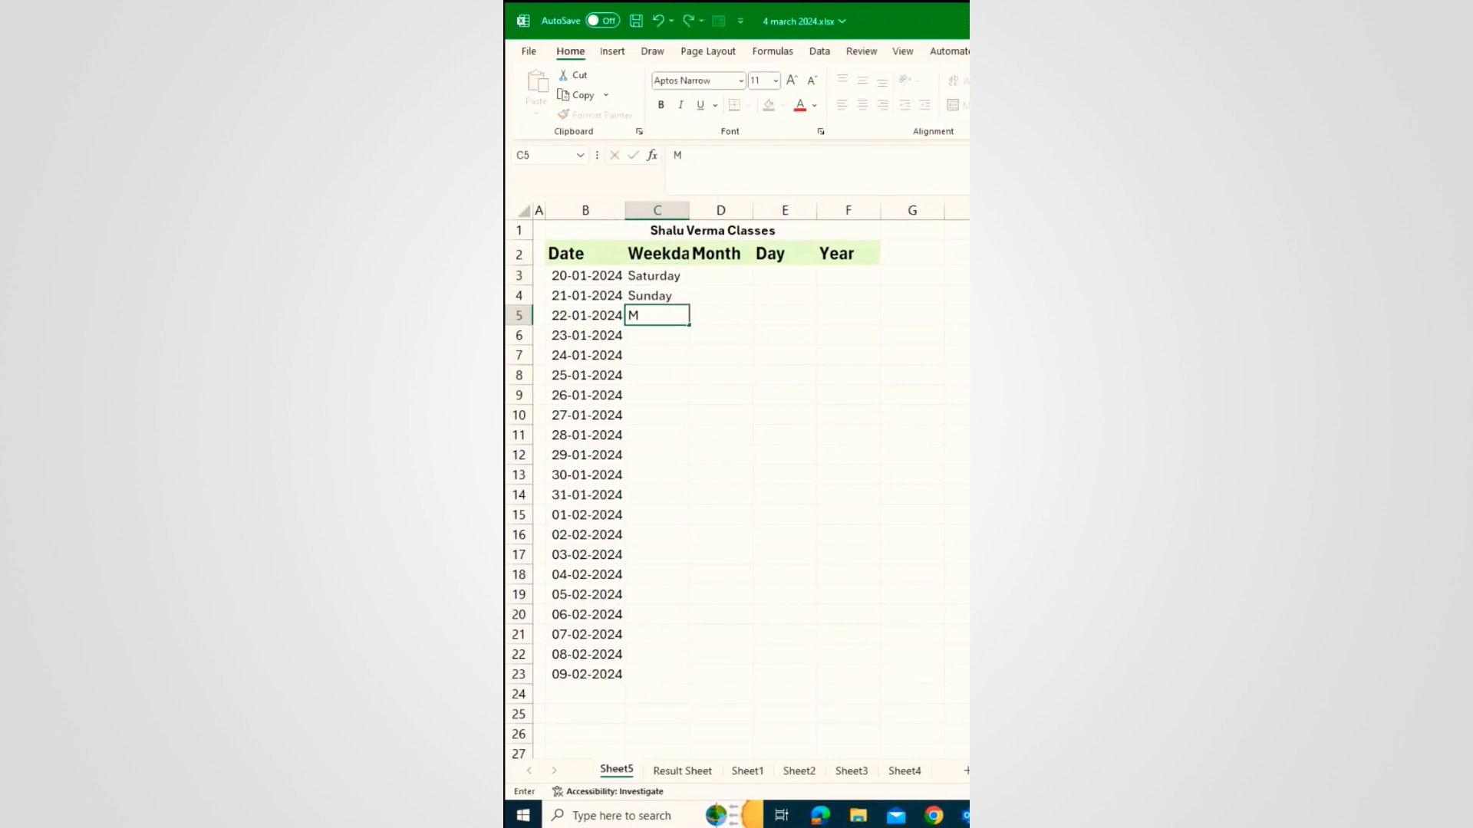
pyautogui.write('onday')
pyautogui.press('Return')
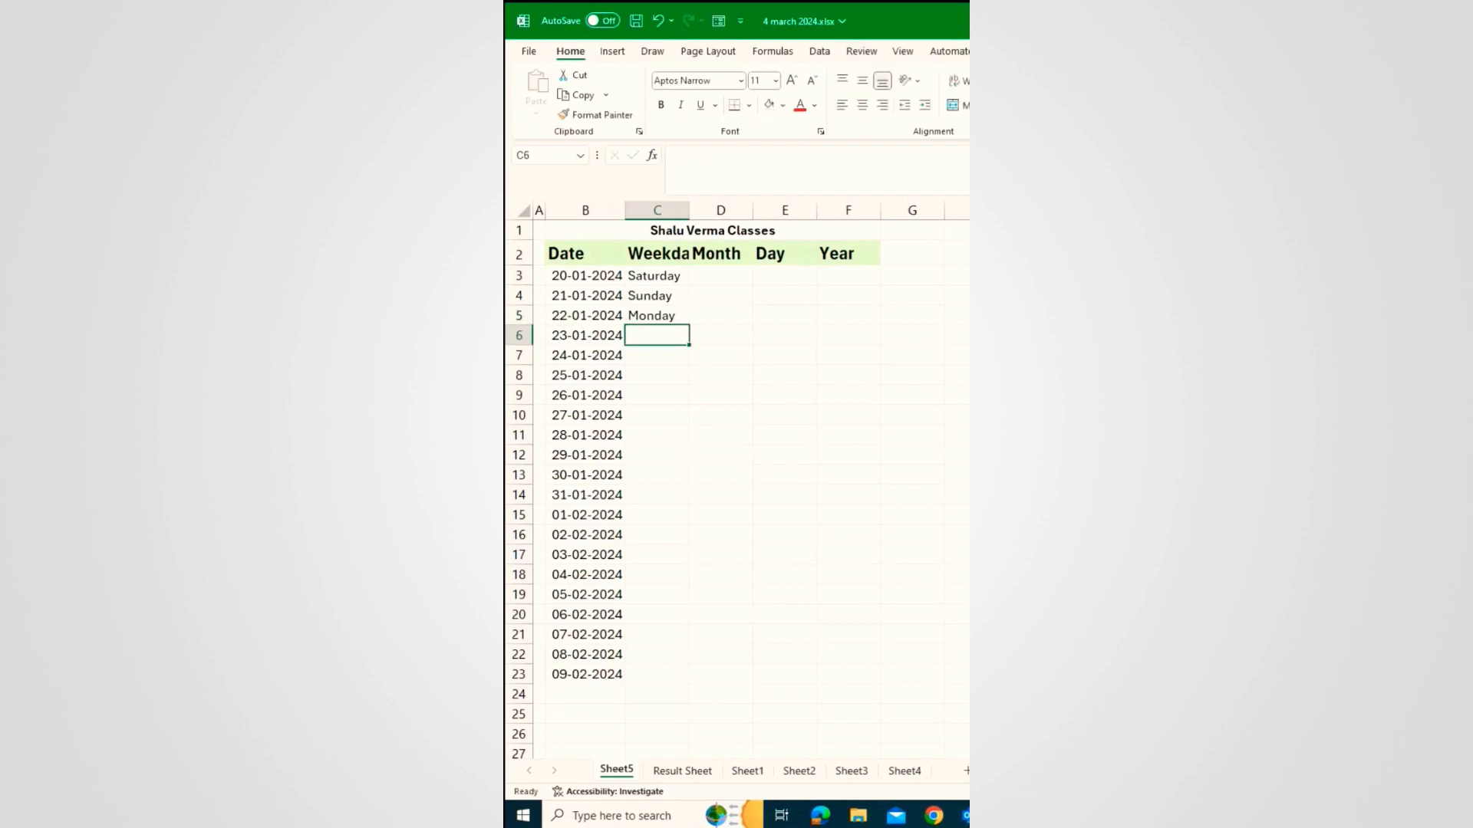
pyautogui.moveTo(667, 277); pyautogui.dragTo(668, 319)
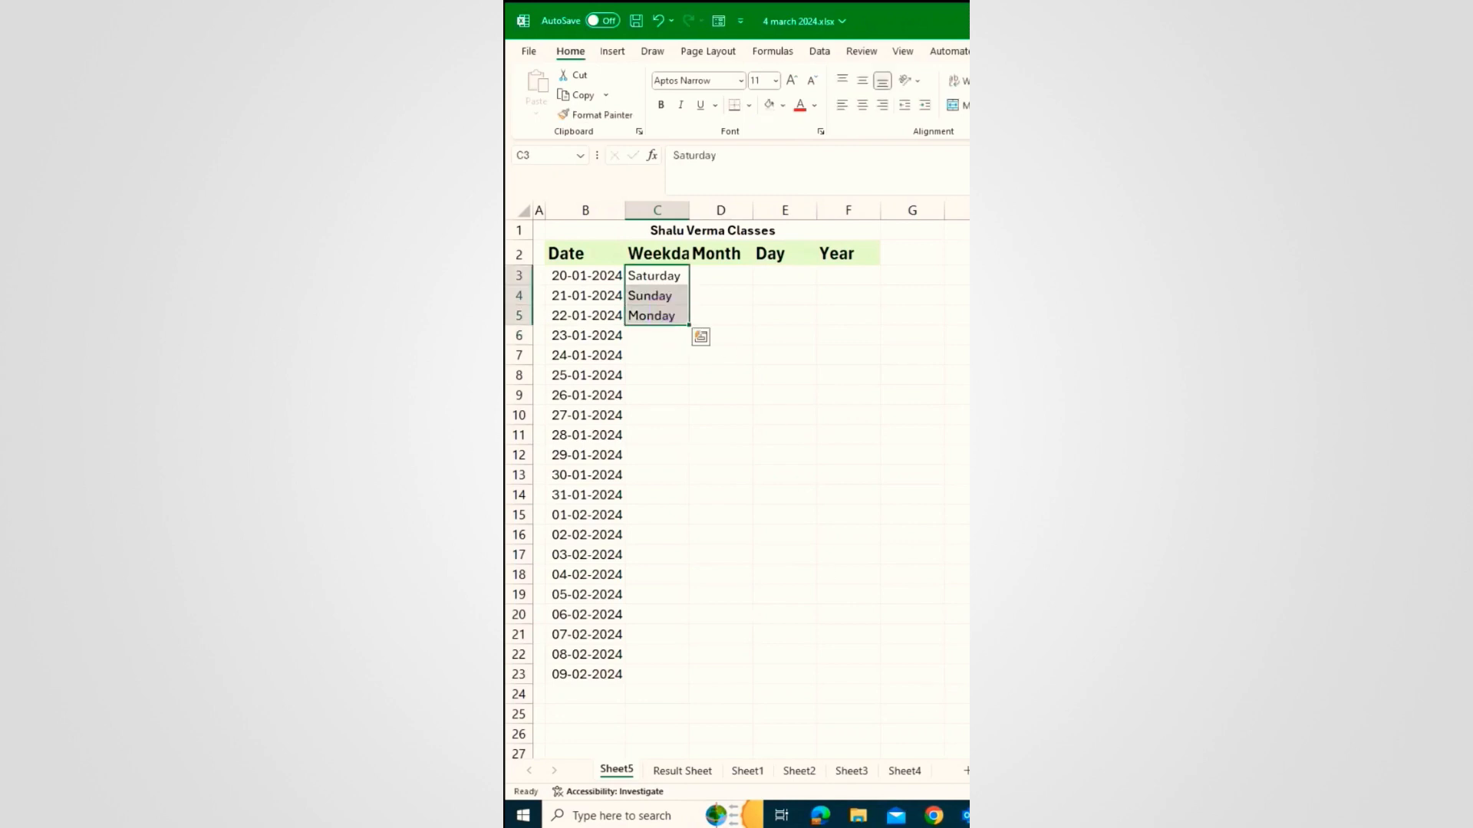
pyautogui.press('Delete')
pyautogui.click(658, 278)
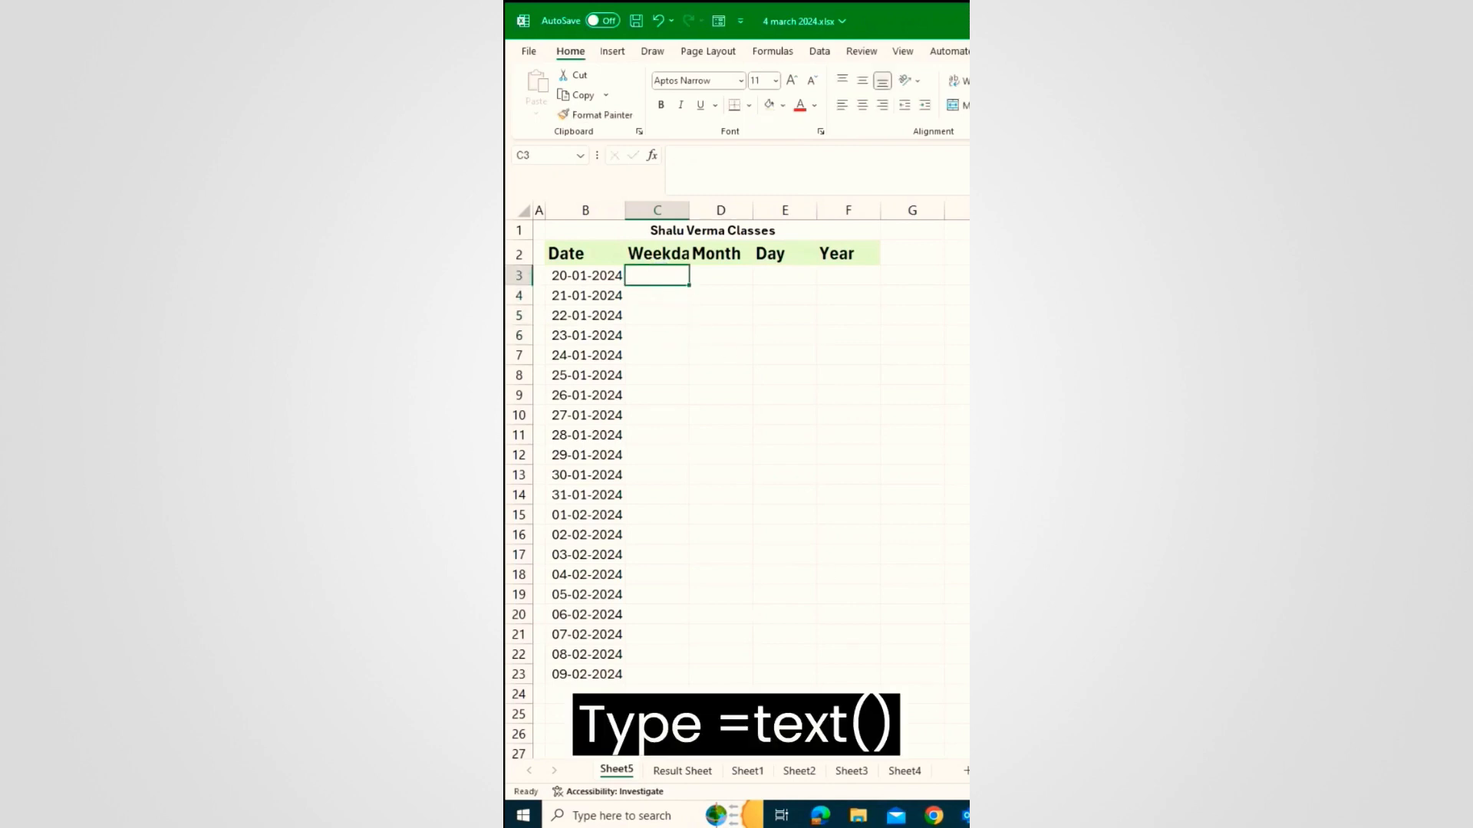
# Step: Enter =TEXT(B3,"dddd") in C3 so it shows Saturday
pyautogui.write('=text')
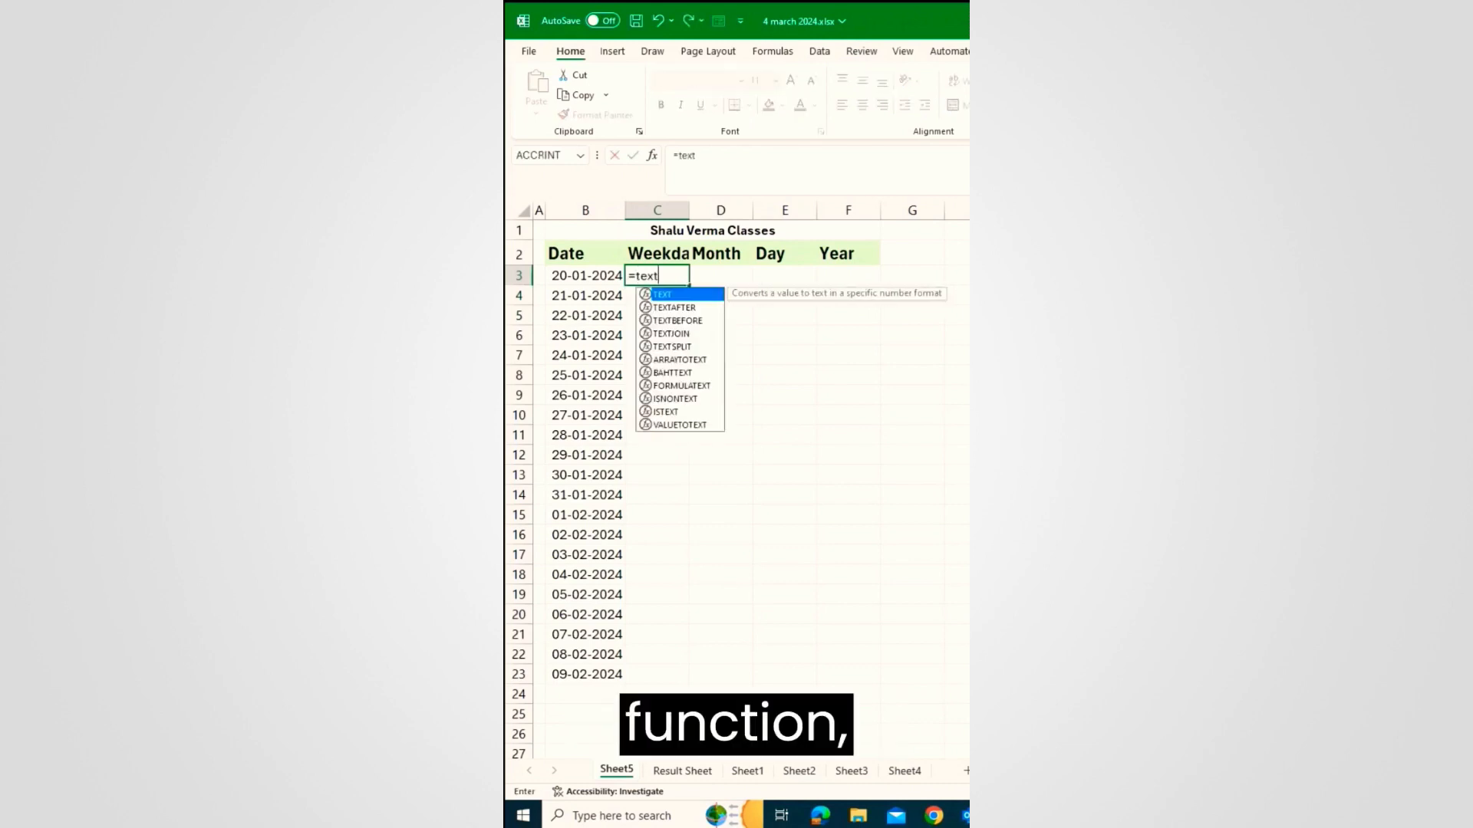
pyautogui.press('Tab')
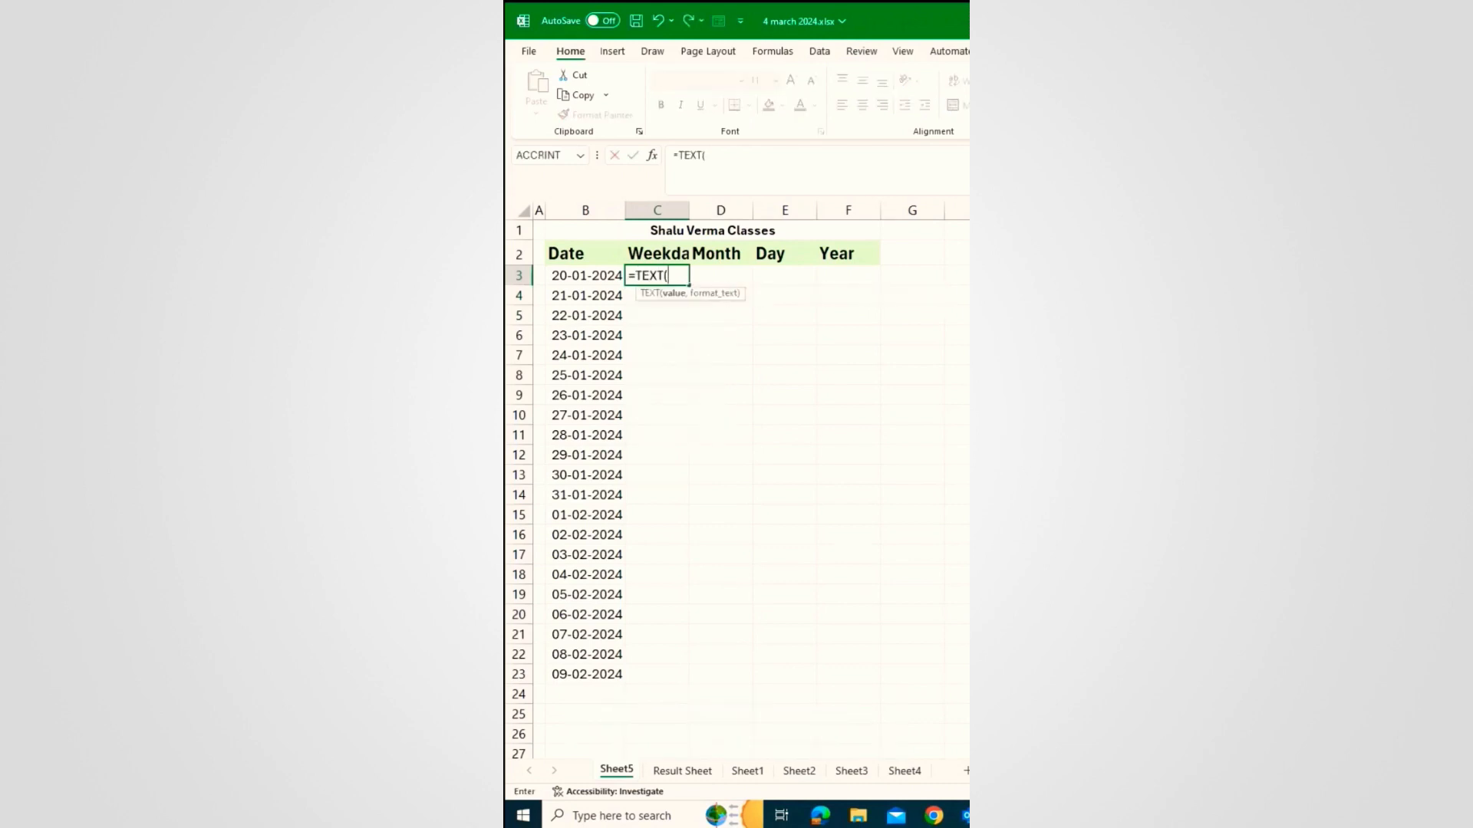
pyautogui.click(579, 276)
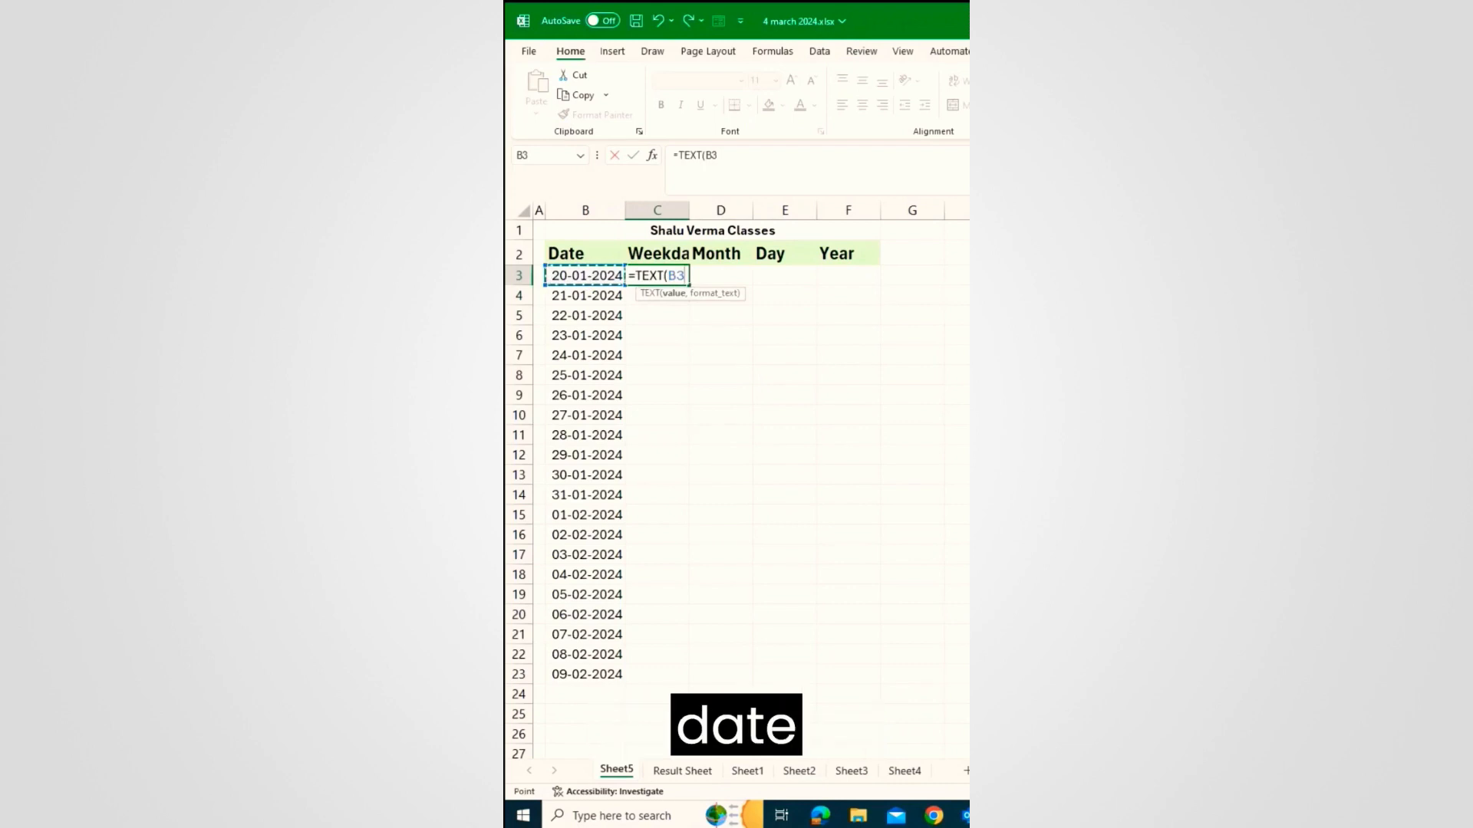
pyautogui.write(',')
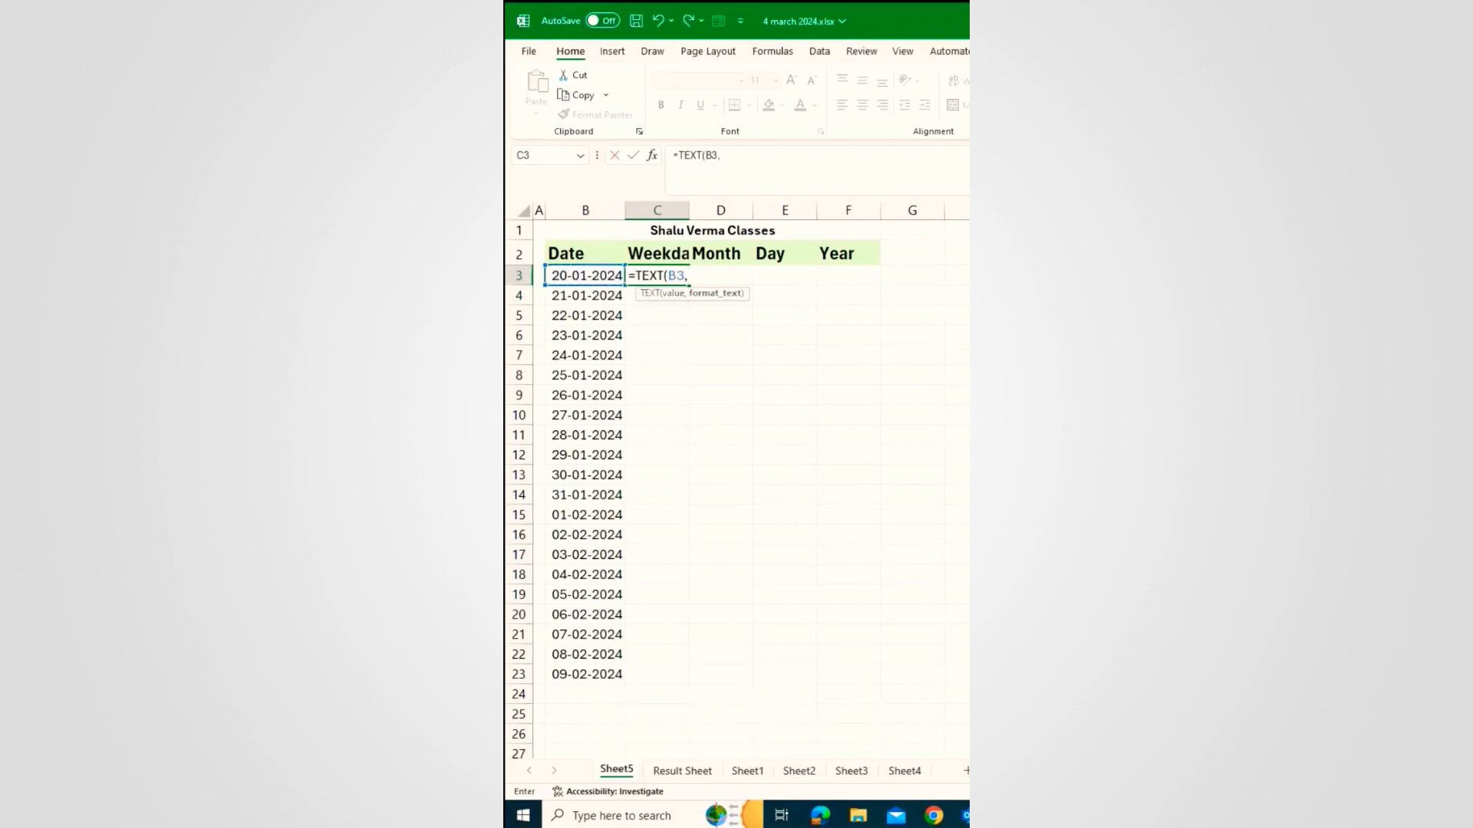
pyautogui.write('"dddd"')
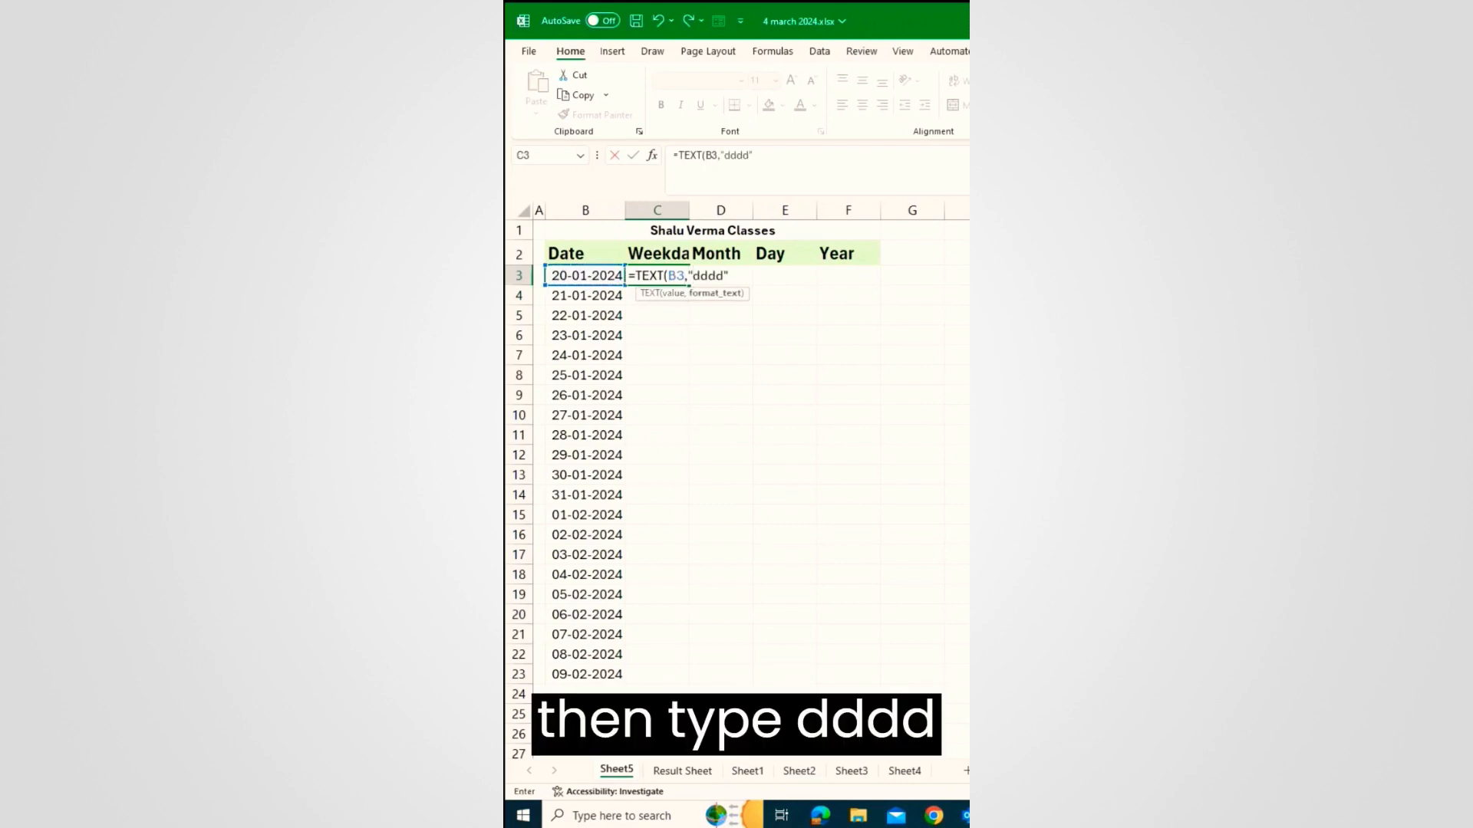
pyautogui.write(')')
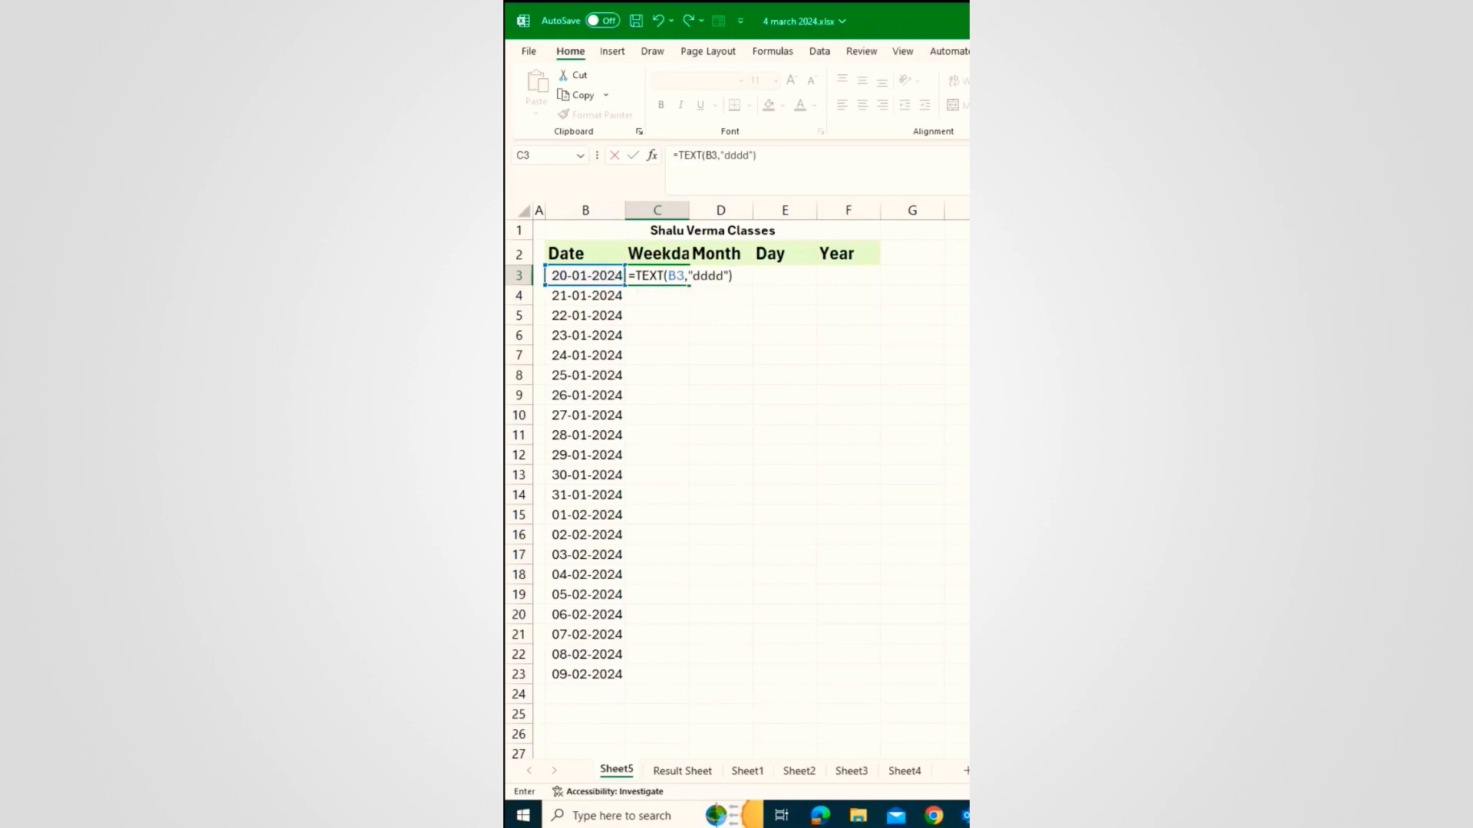
pyautogui.press('Return')
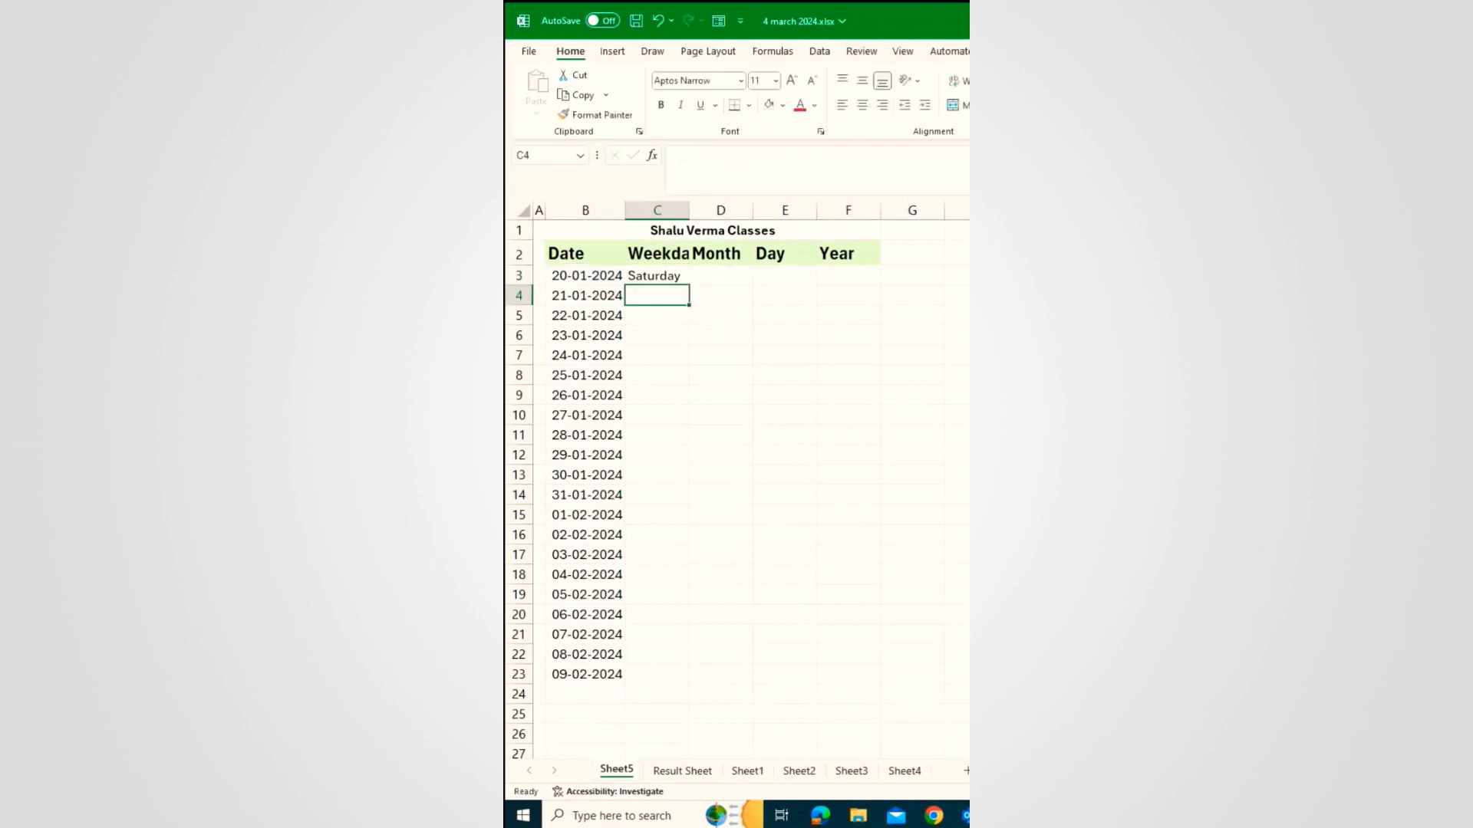
# Step: Copy the weekday formula down to row 23 and widen column C to fit
pyautogui.click(654, 277)
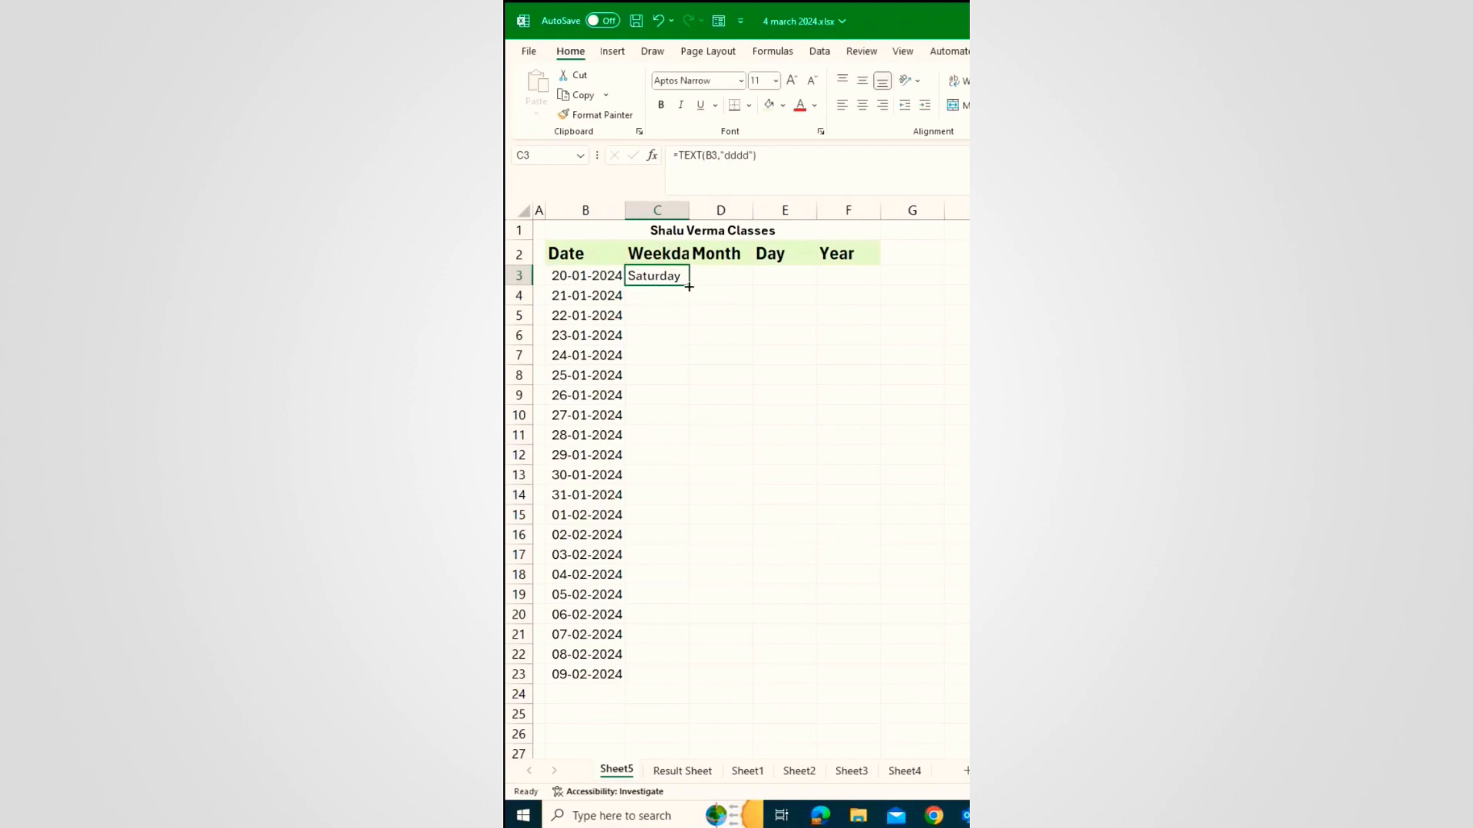
pyautogui.doubleClick(688, 286)
pyautogui.click(744, 338)
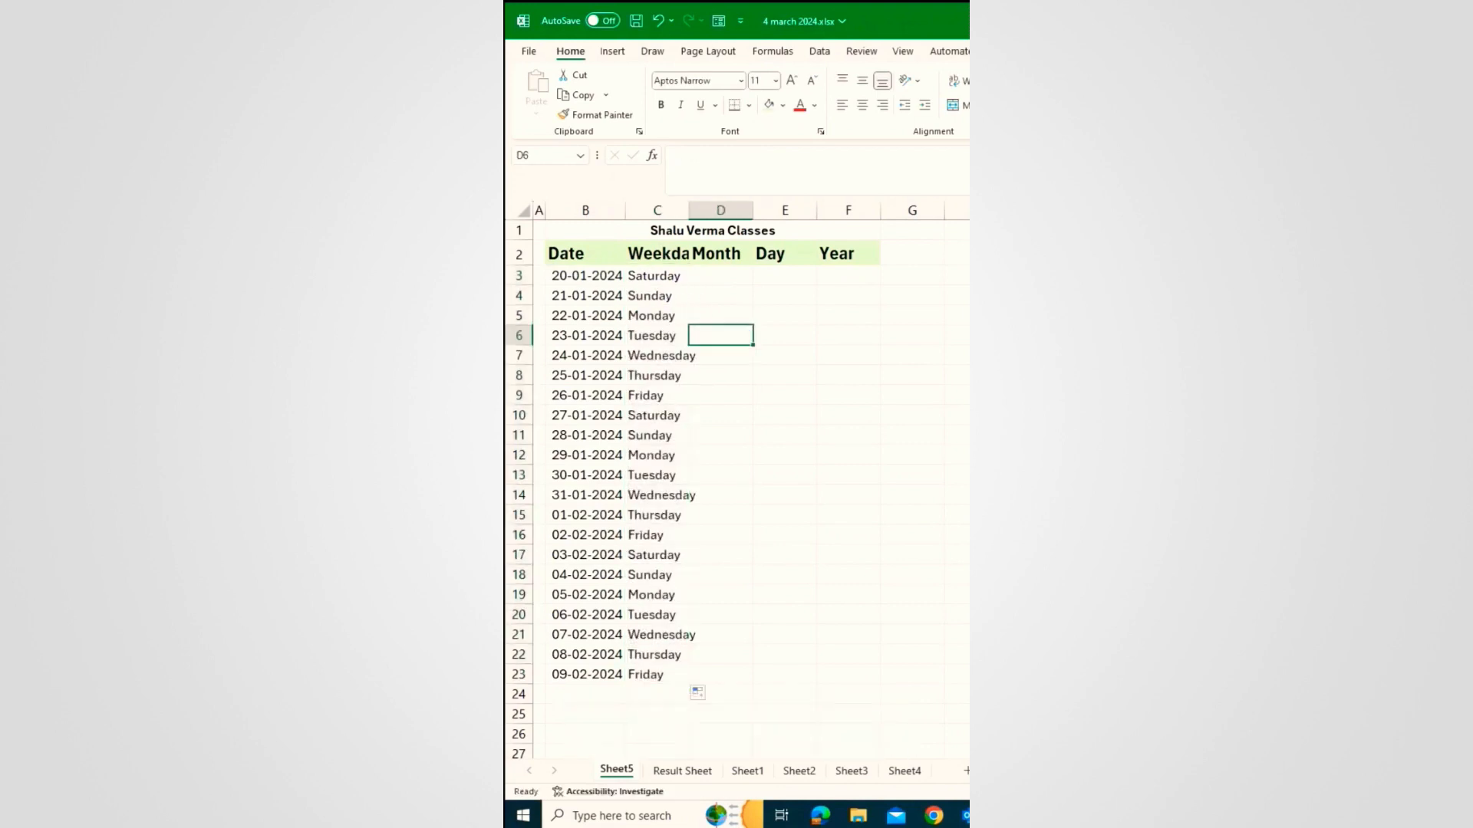
pyautogui.moveTo(689, 209); pyautogui.dragTo(704, 209)
pyautogui.click(691, 354)
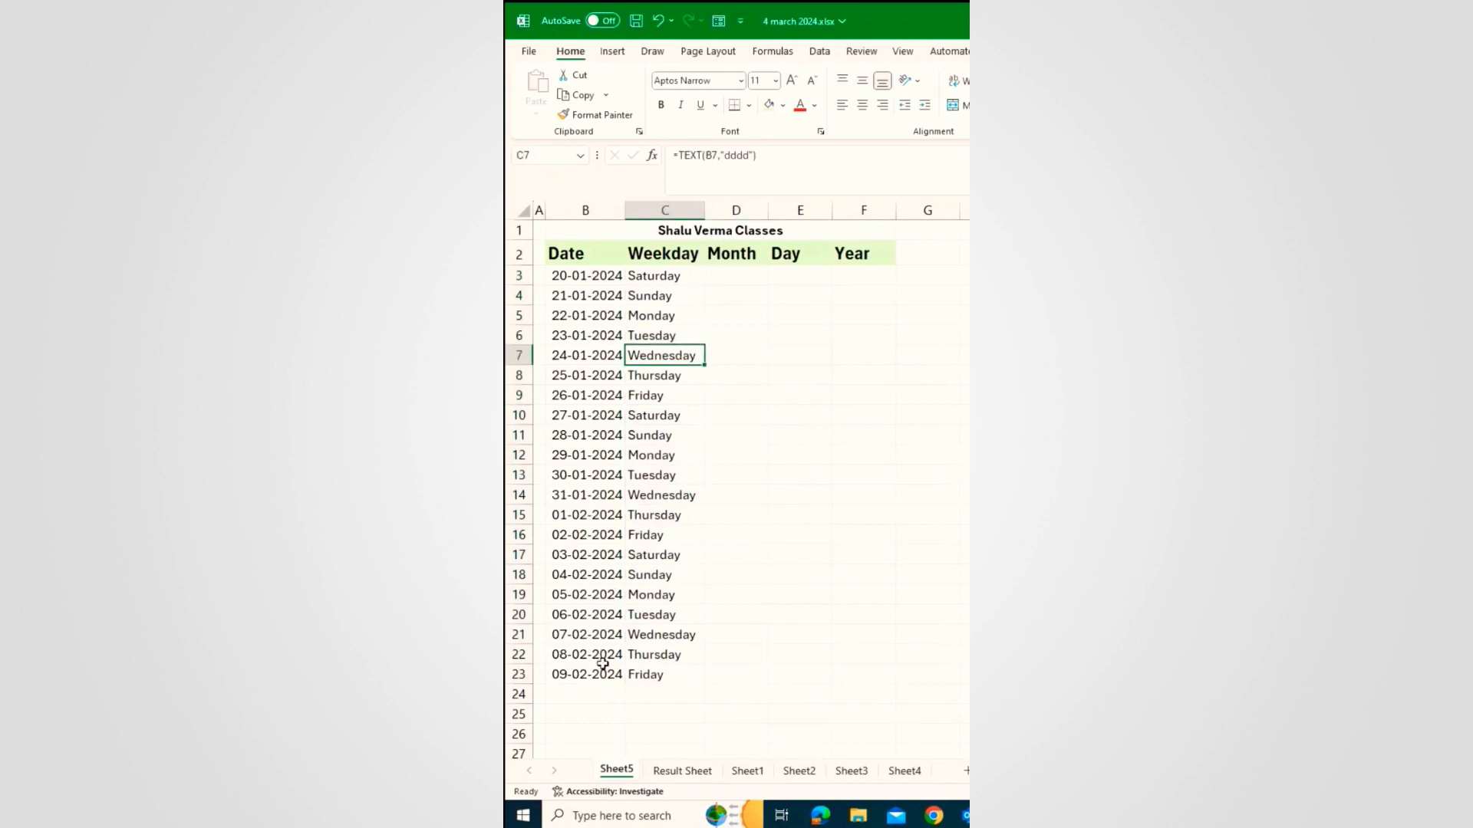
pyautogui.click(603, 693)
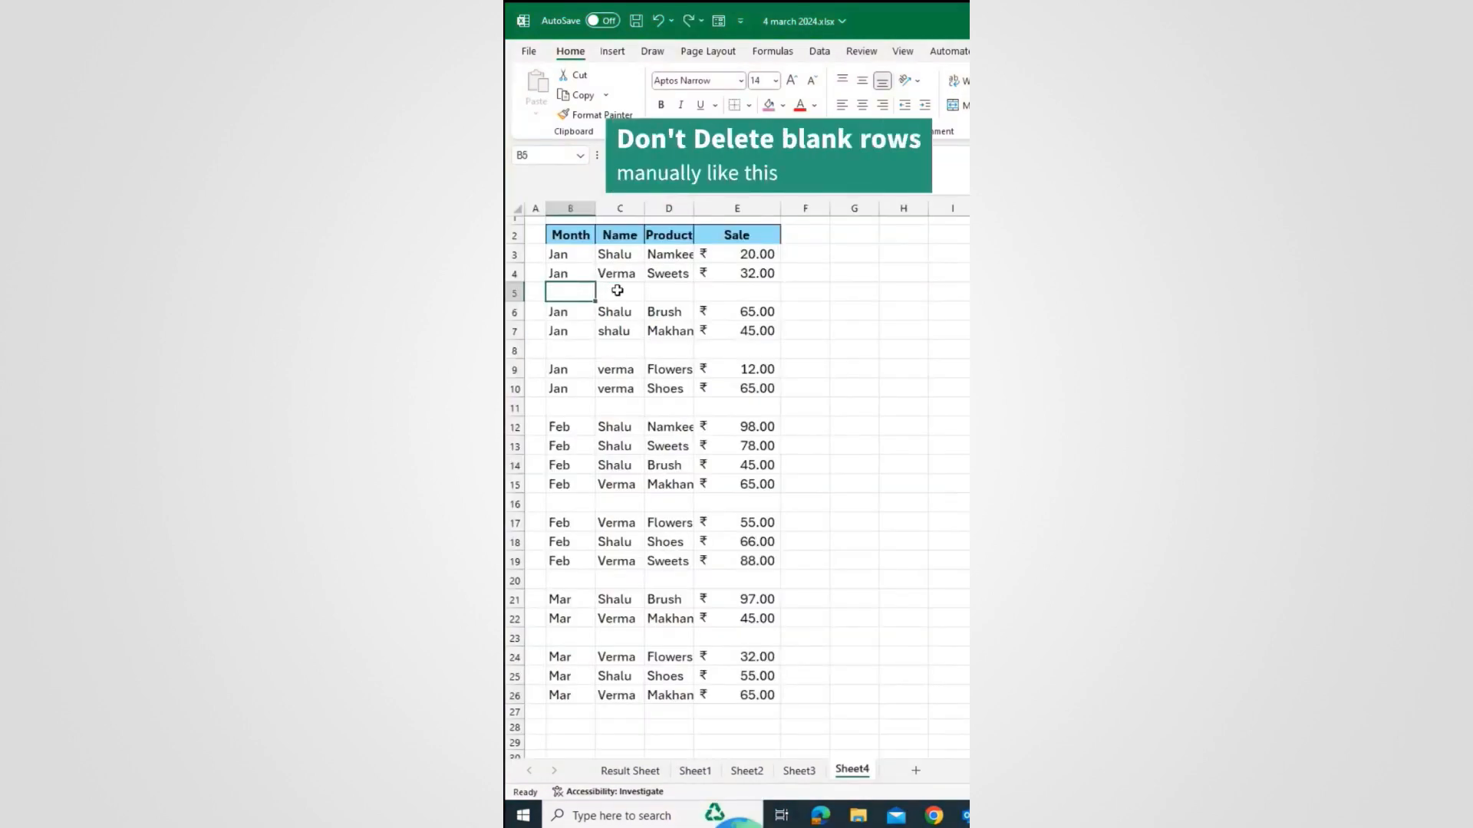
# Step: Delete the blank rows 5, 7 and 9 of the Sheet4 sales table by hand
pyautogui.click(623, 292)
pyautogui.click(515, 293)
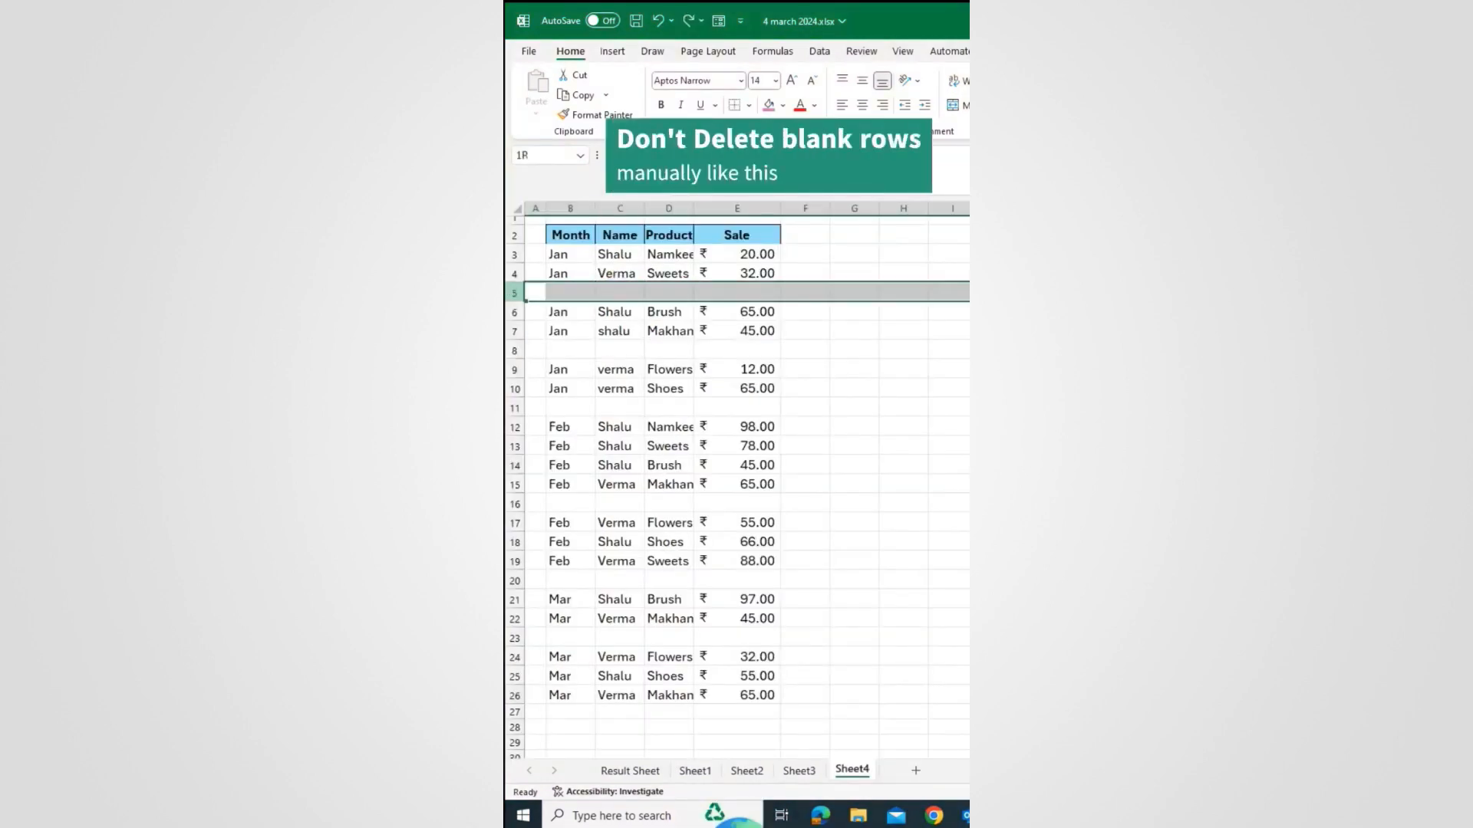
pyautogui.rightClick(518, 297)
pyautogui.click(559, 467)
pyautogui.rightClick(515, 332)
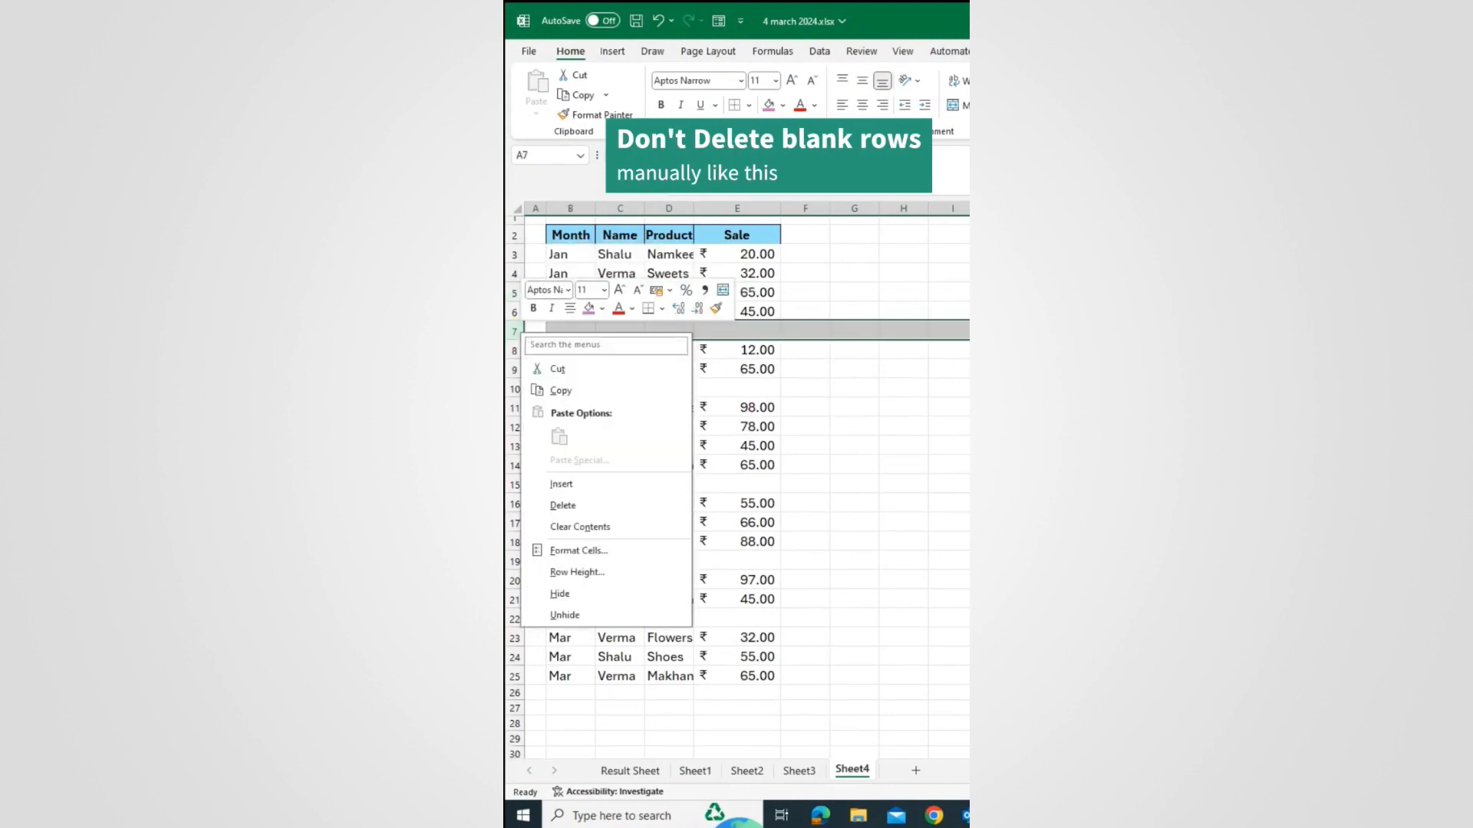
pyautogui.click(563, 505)
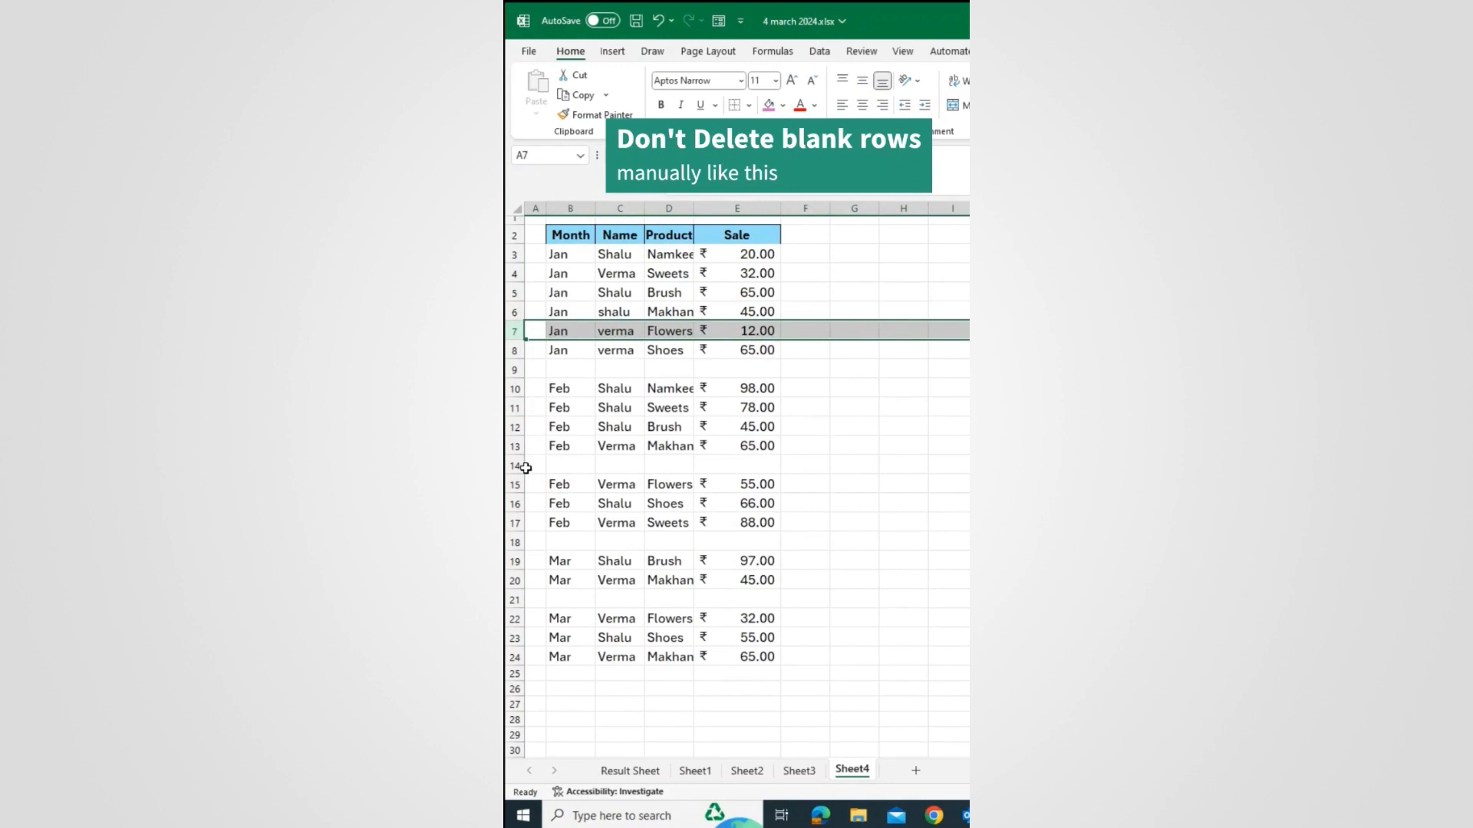
pyautogui.rightClick(515, 370)
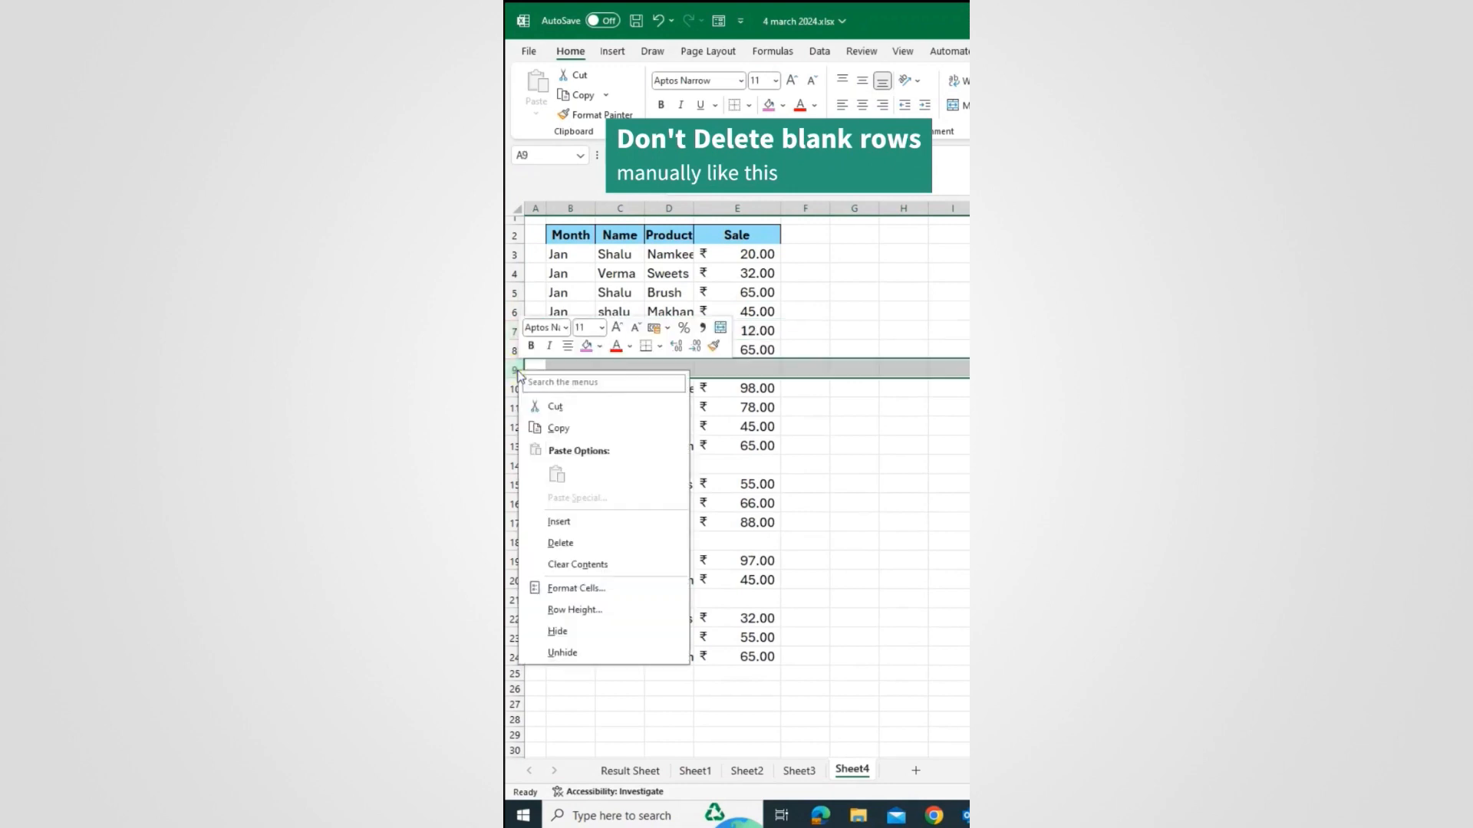
pyautogui.click(560, 543)
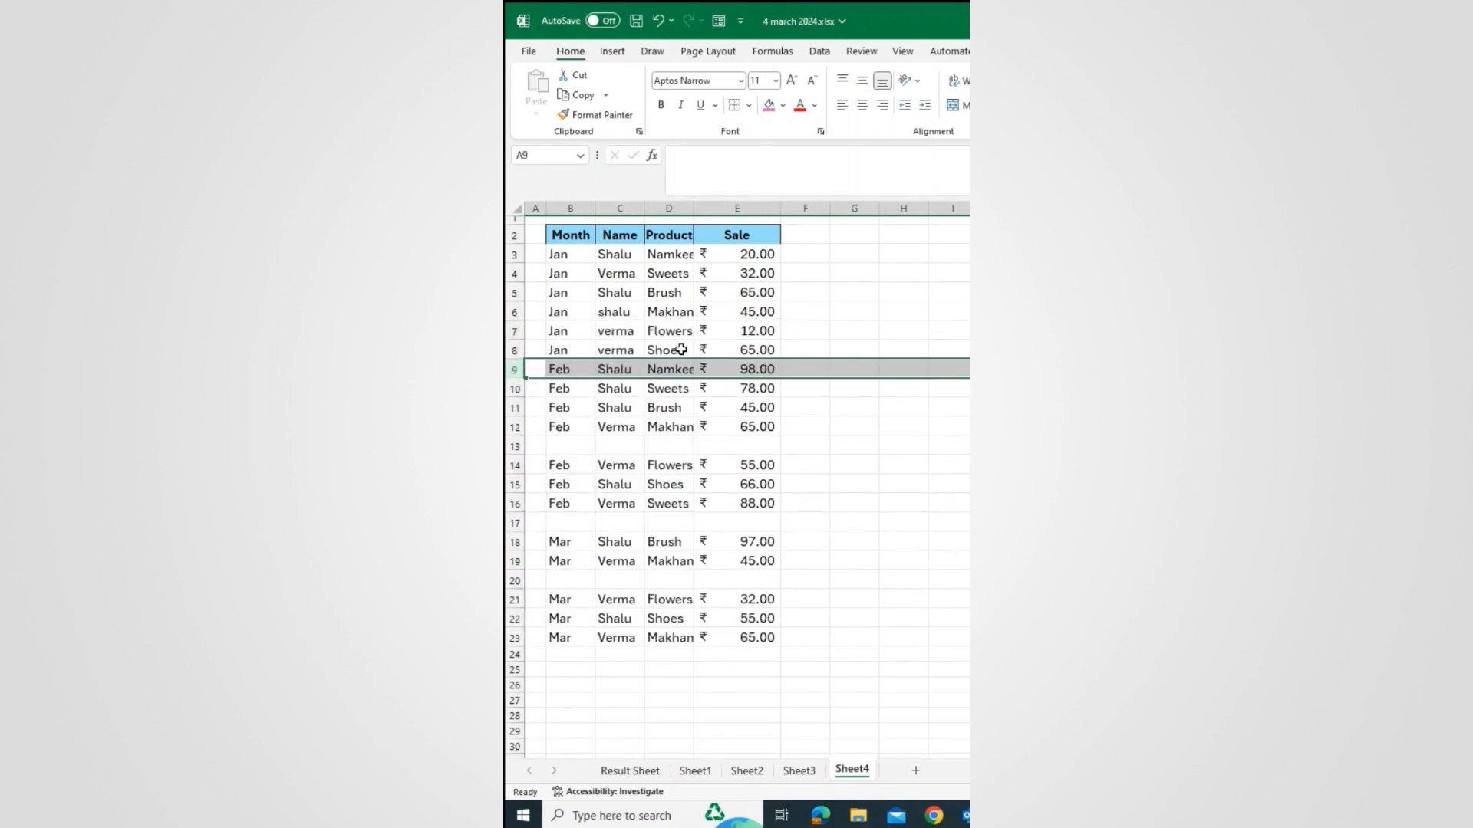
# Step: Undo the row deletions and select the whole data range B3:E26 including blanks
pyautogui.hotkey('ctrl', 'z')
pyautogui.hotkey('ctrl', 'z')
pyautogui.hotkey('ctrl', 'z')
pyautogui.click(668, 314)
pyautogui.moveTo(562, 251); pyautogui.dragTo(740, 695)
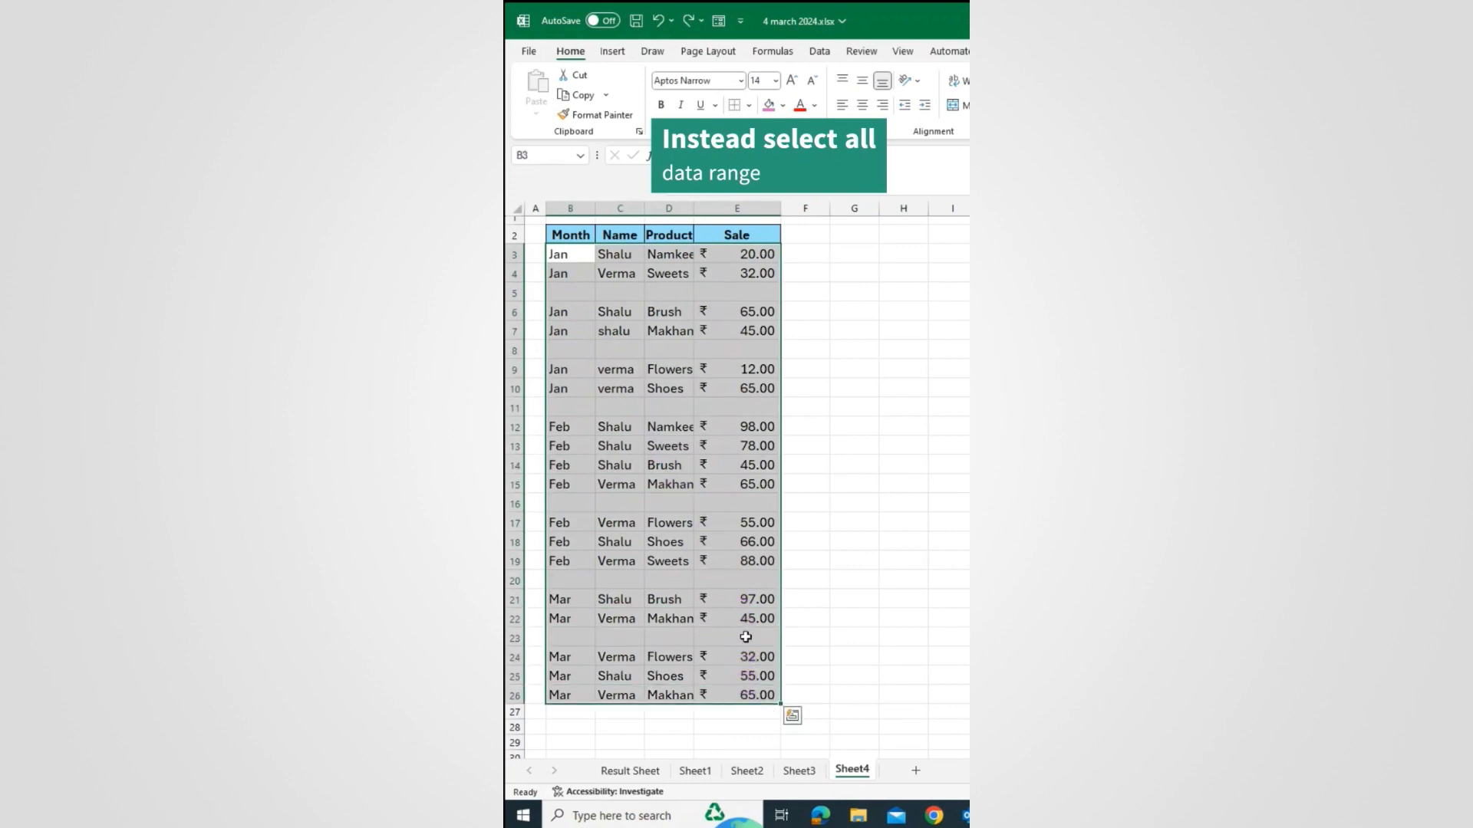
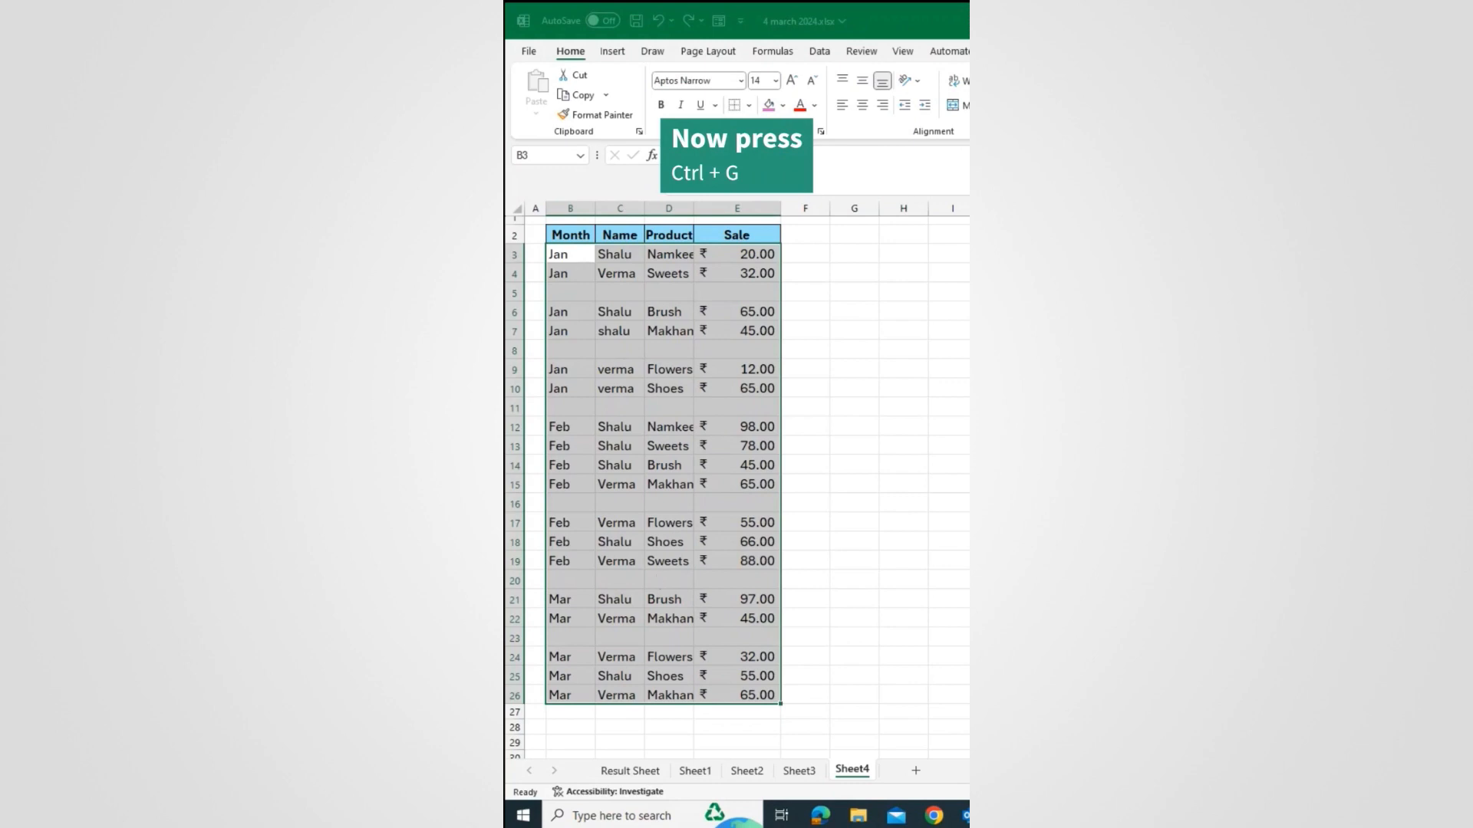
# Step: Select only the blank cells within B3:E26 using Go To Special > Blanks
pyautogui.hotkey('ctrl', 'g')
pyautogui.moveTo(740, 307); pyautogui.dragTo(679, 332)
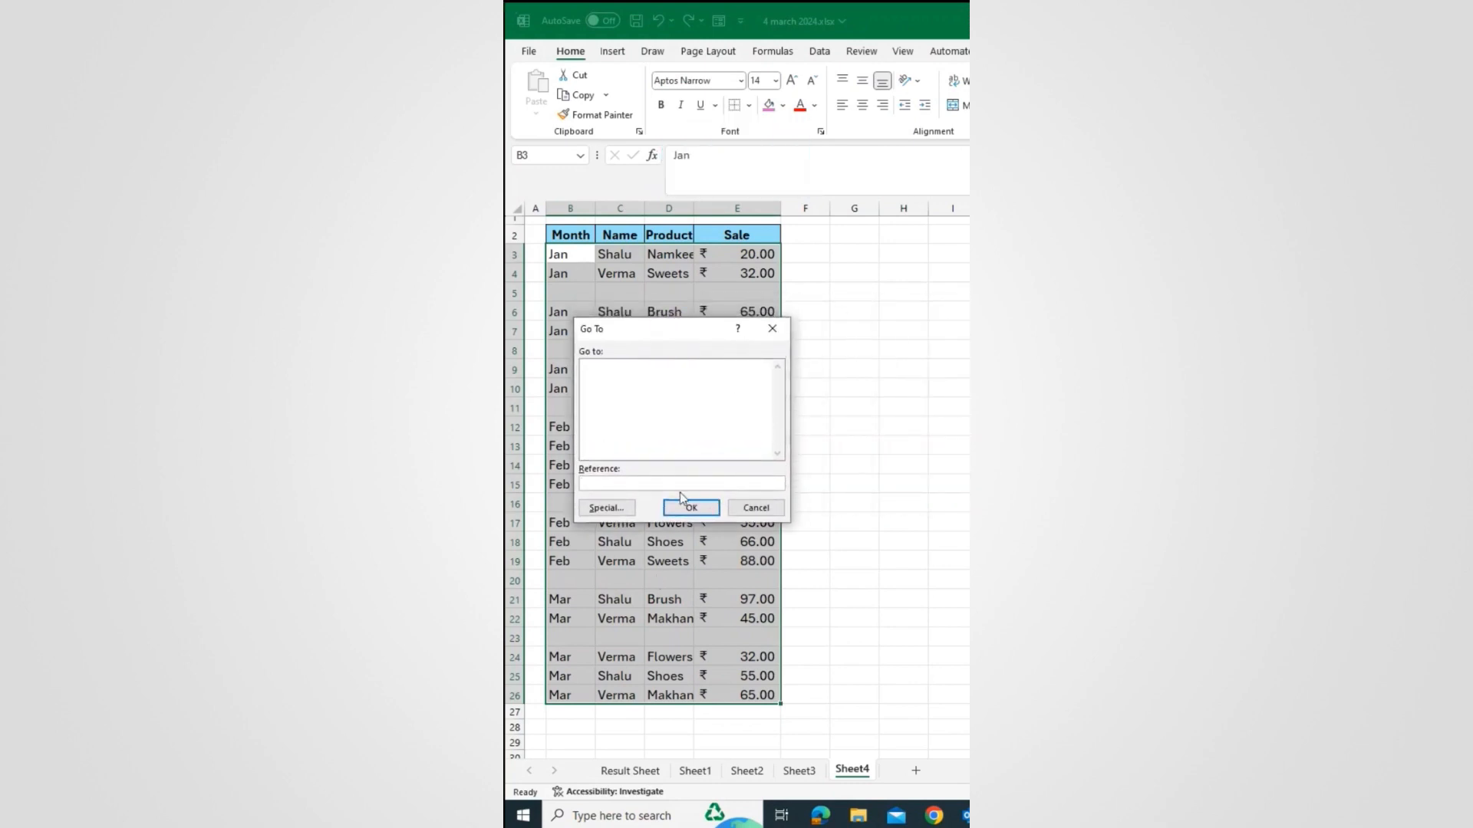
pyautogui.click(606, 510)
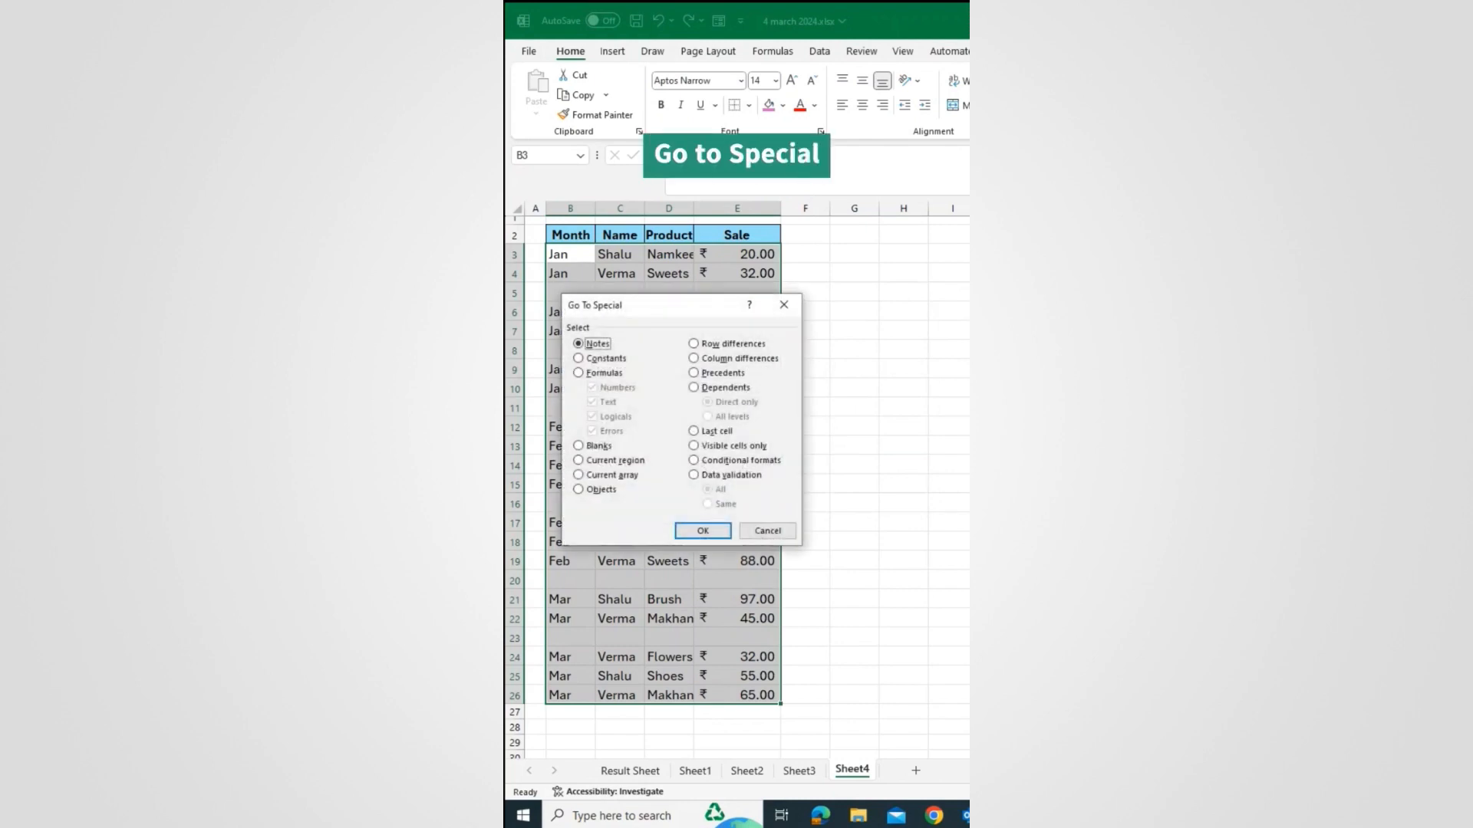
pyautogui.click(579, 446)
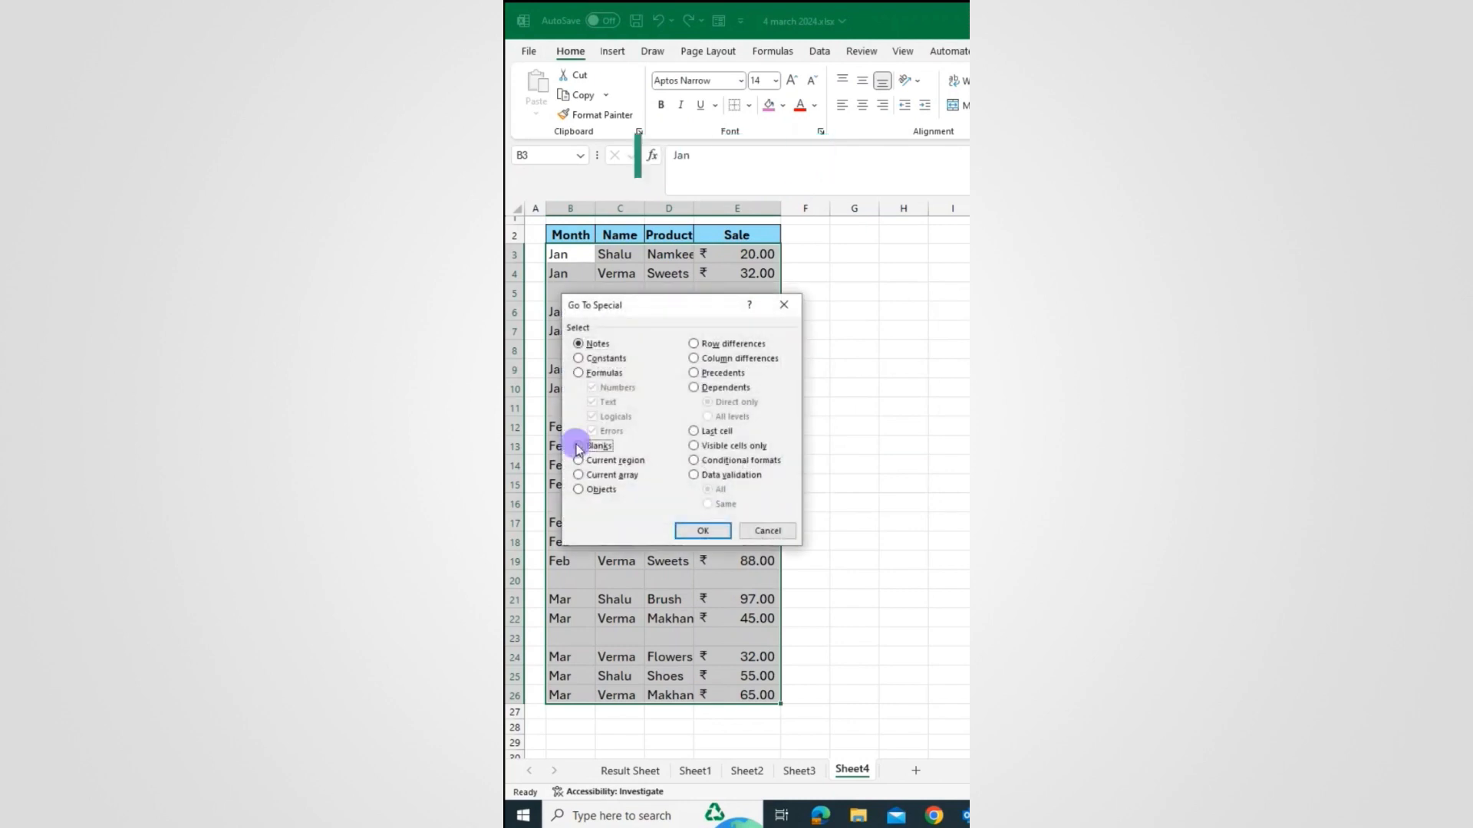
pyautogui.click(703, 531)
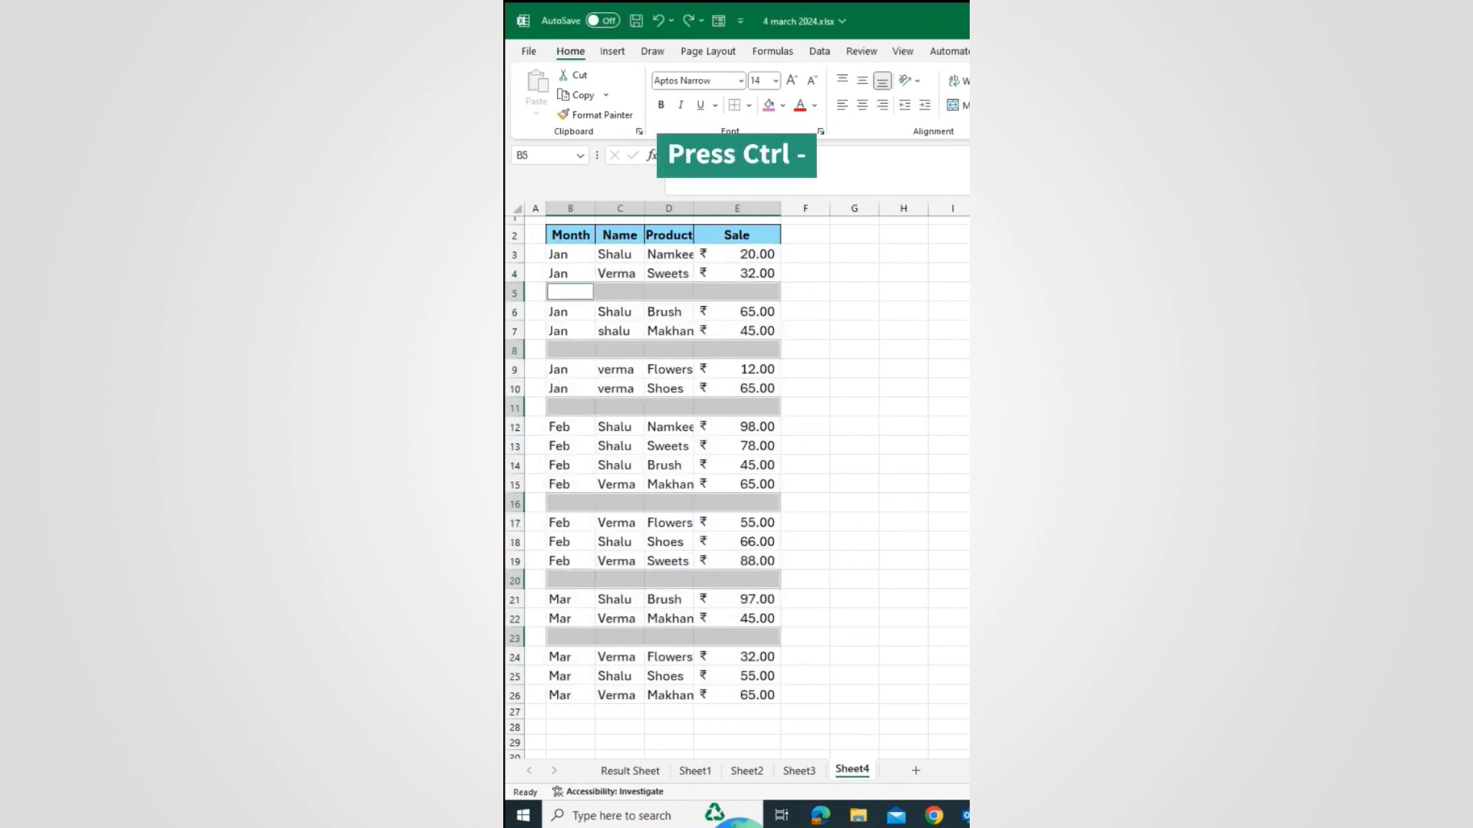
# Step: Delete the entire rows of the selected blanks so the records close up
pyautogui.hotkey('ctrl', '-')
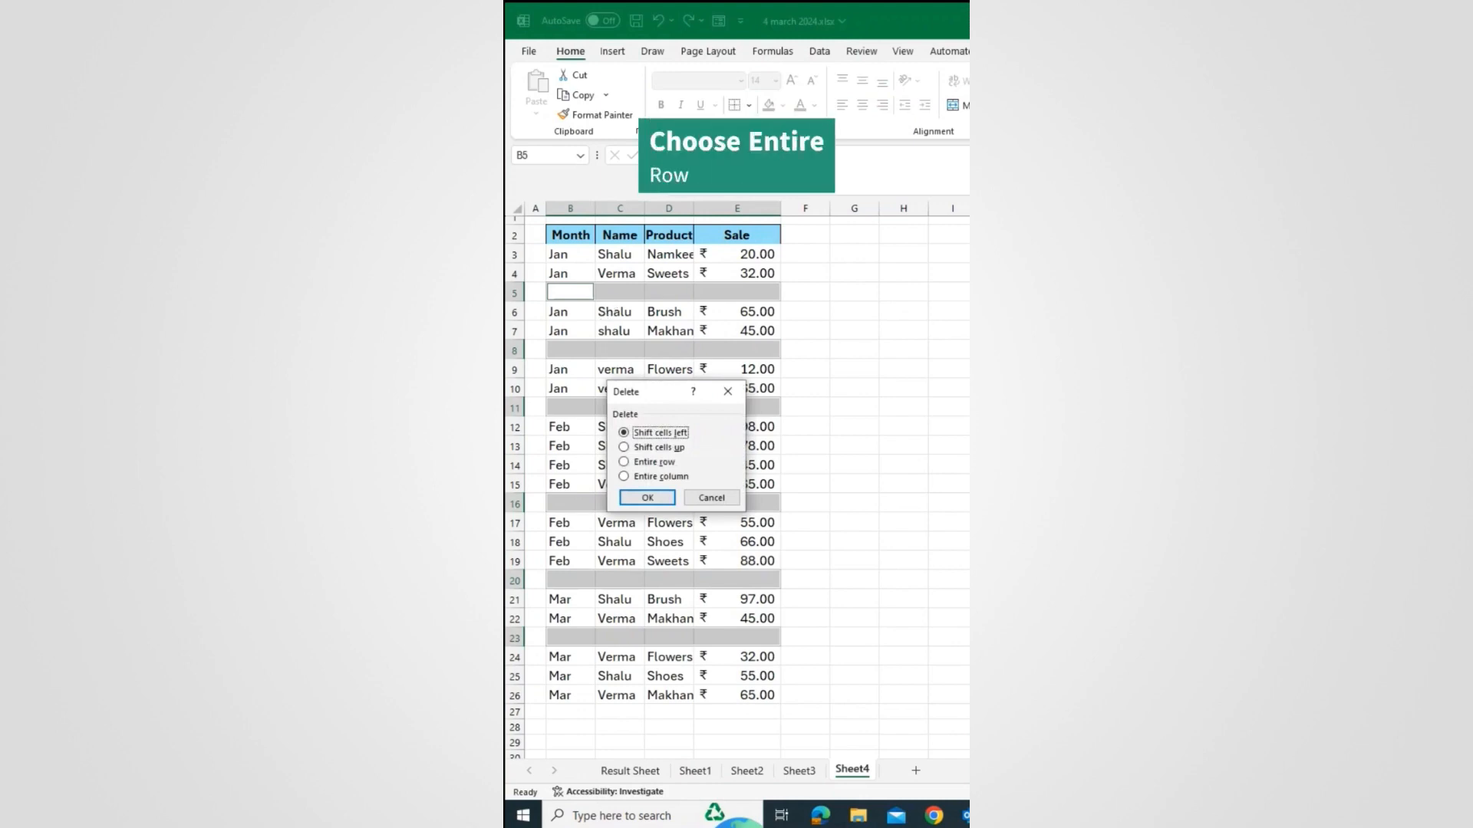
pyautogui.click(624, 463)
pyautogui.click(647, 498)
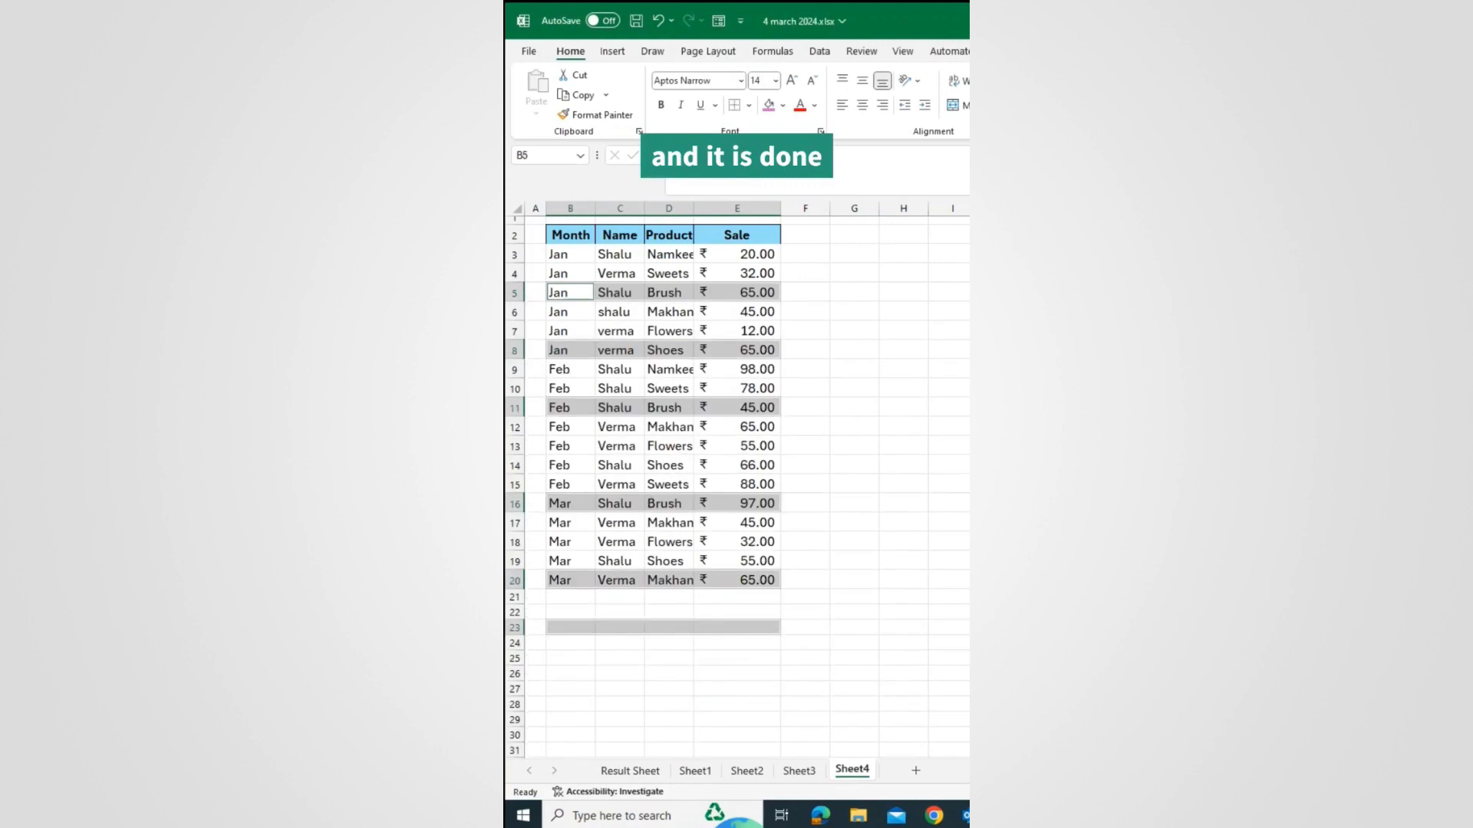
pyautogui.click(719, 471)
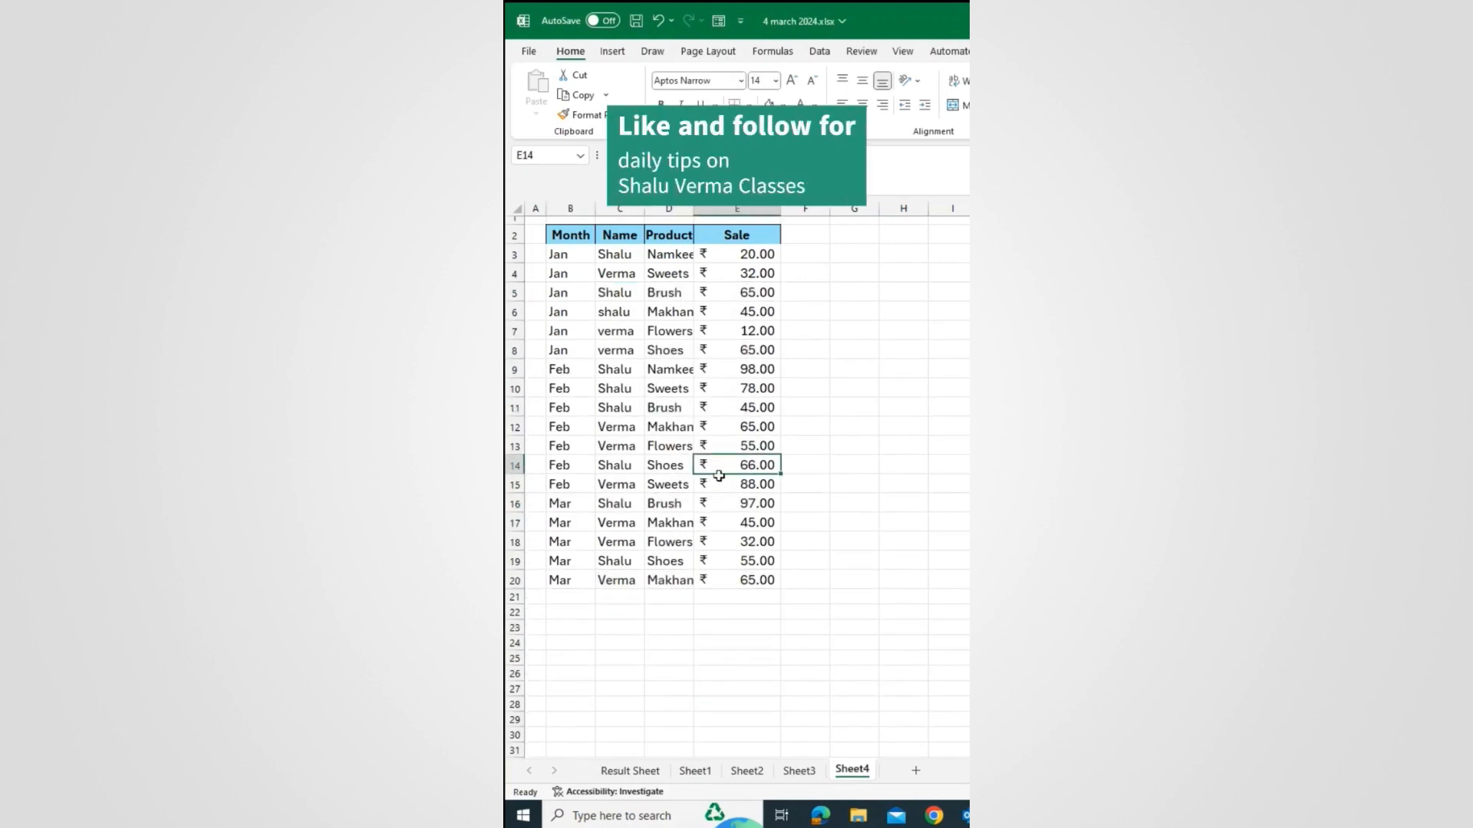
pyautogui.click(628, 600)
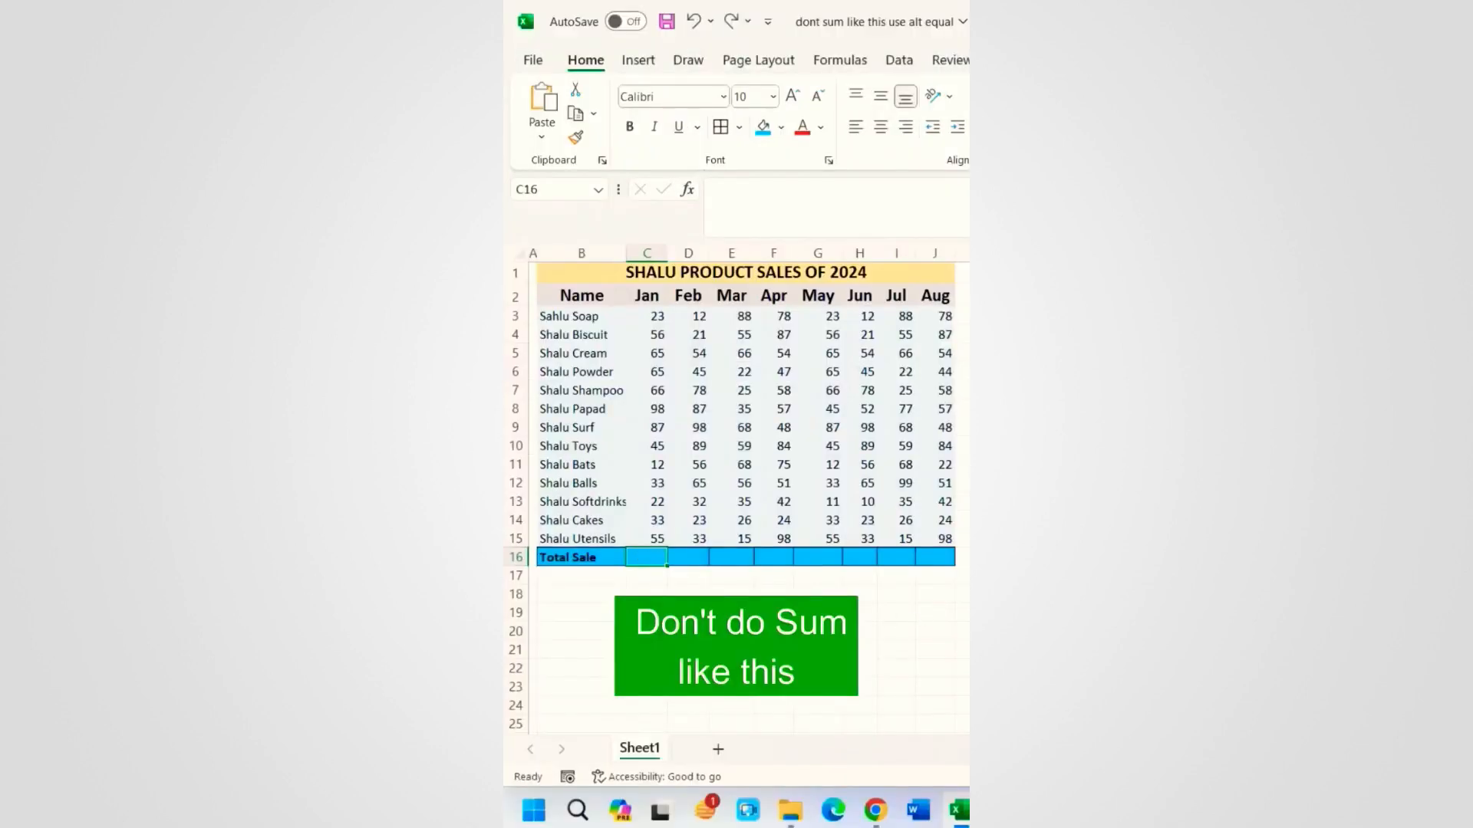
# Step: Total Jan with =SUM(C3:C15) giving 660, and Feb with AutoSum giving 693
pyautogui.write('=')
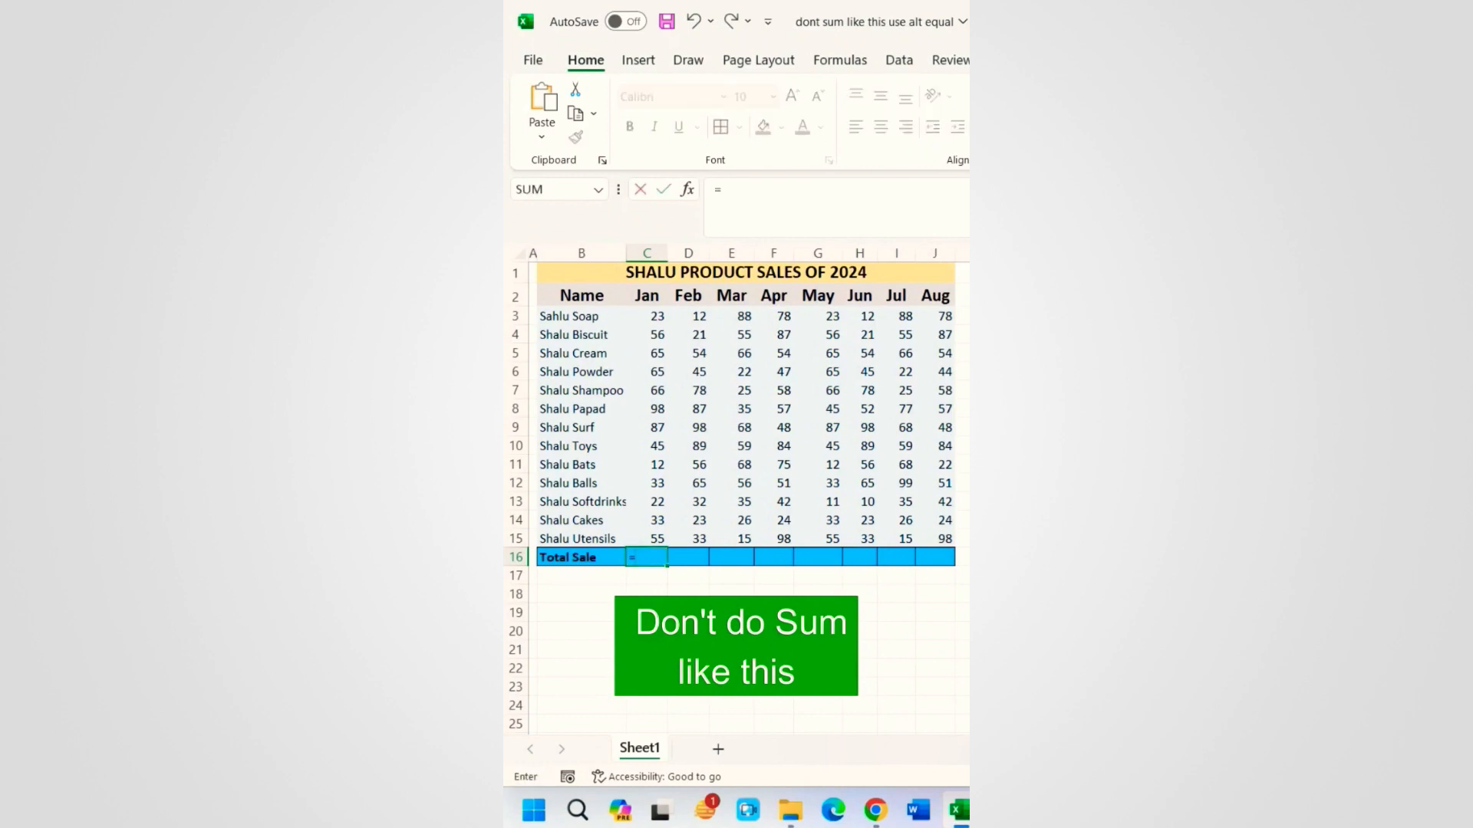
pyautogui.write('SUM(')
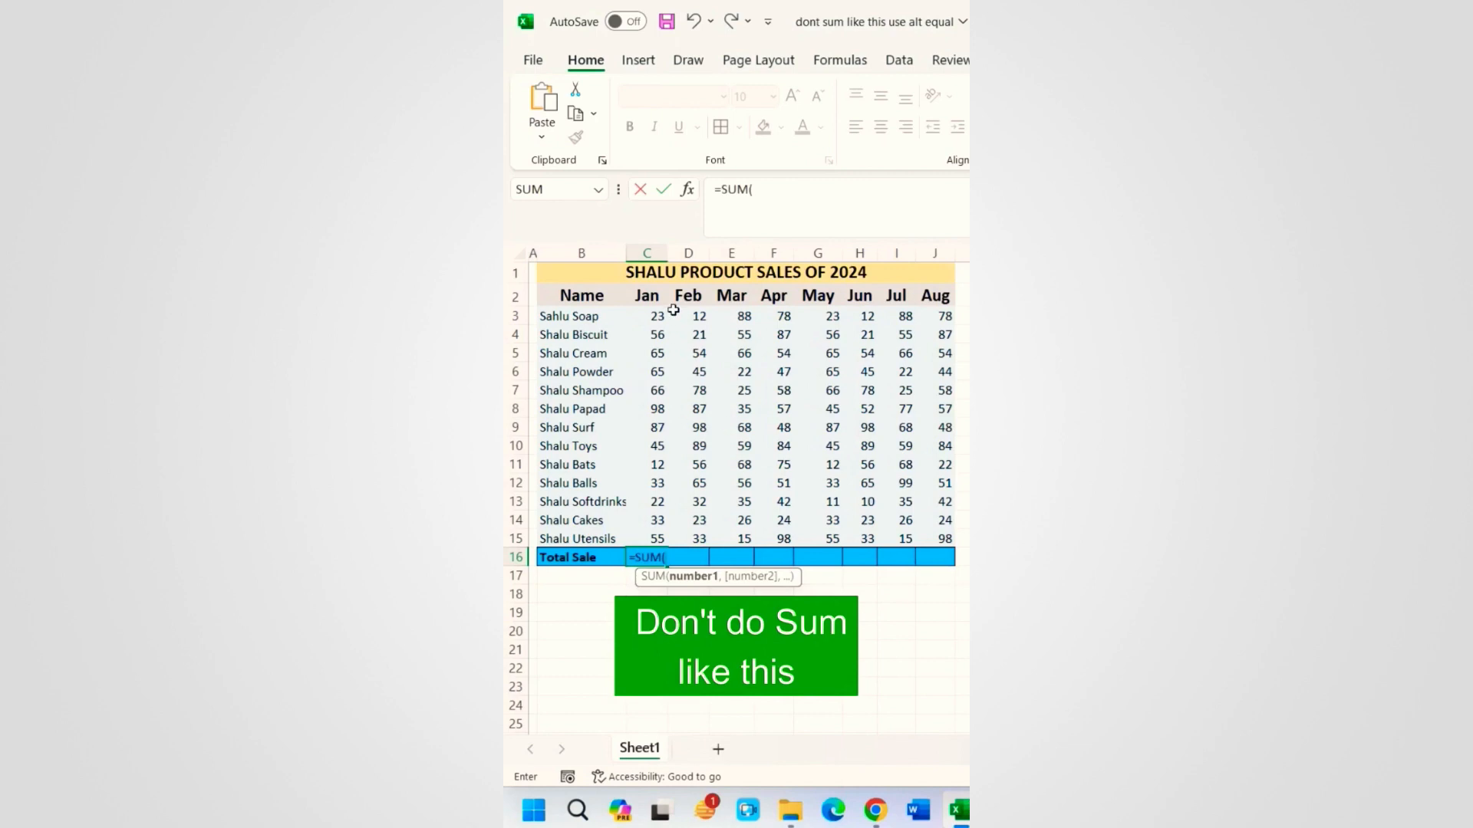
pyautogui.moveTo(655, 315); pyautogui.dragTo(663, 537)
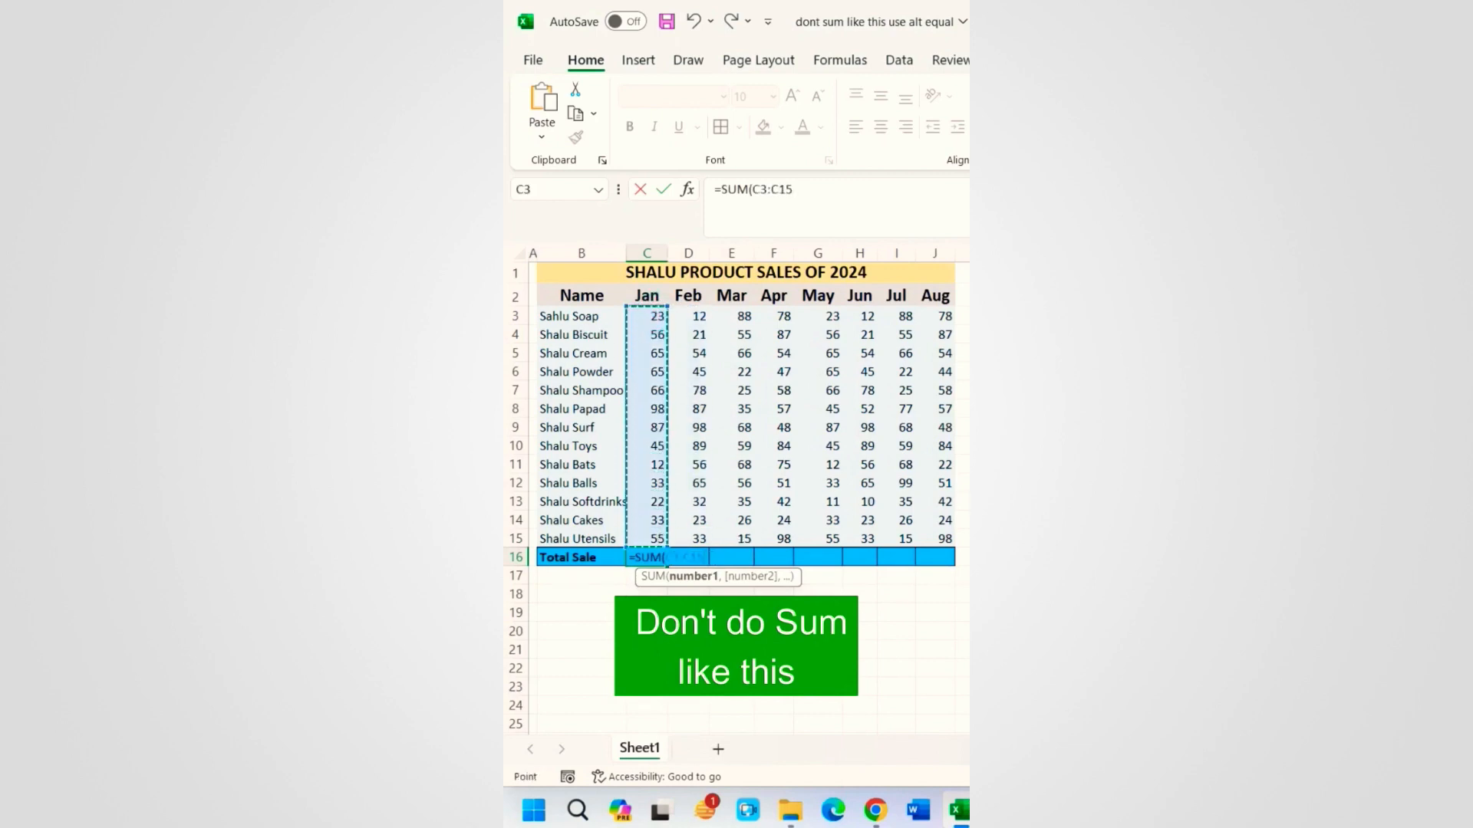
pyautogui.press('Return')
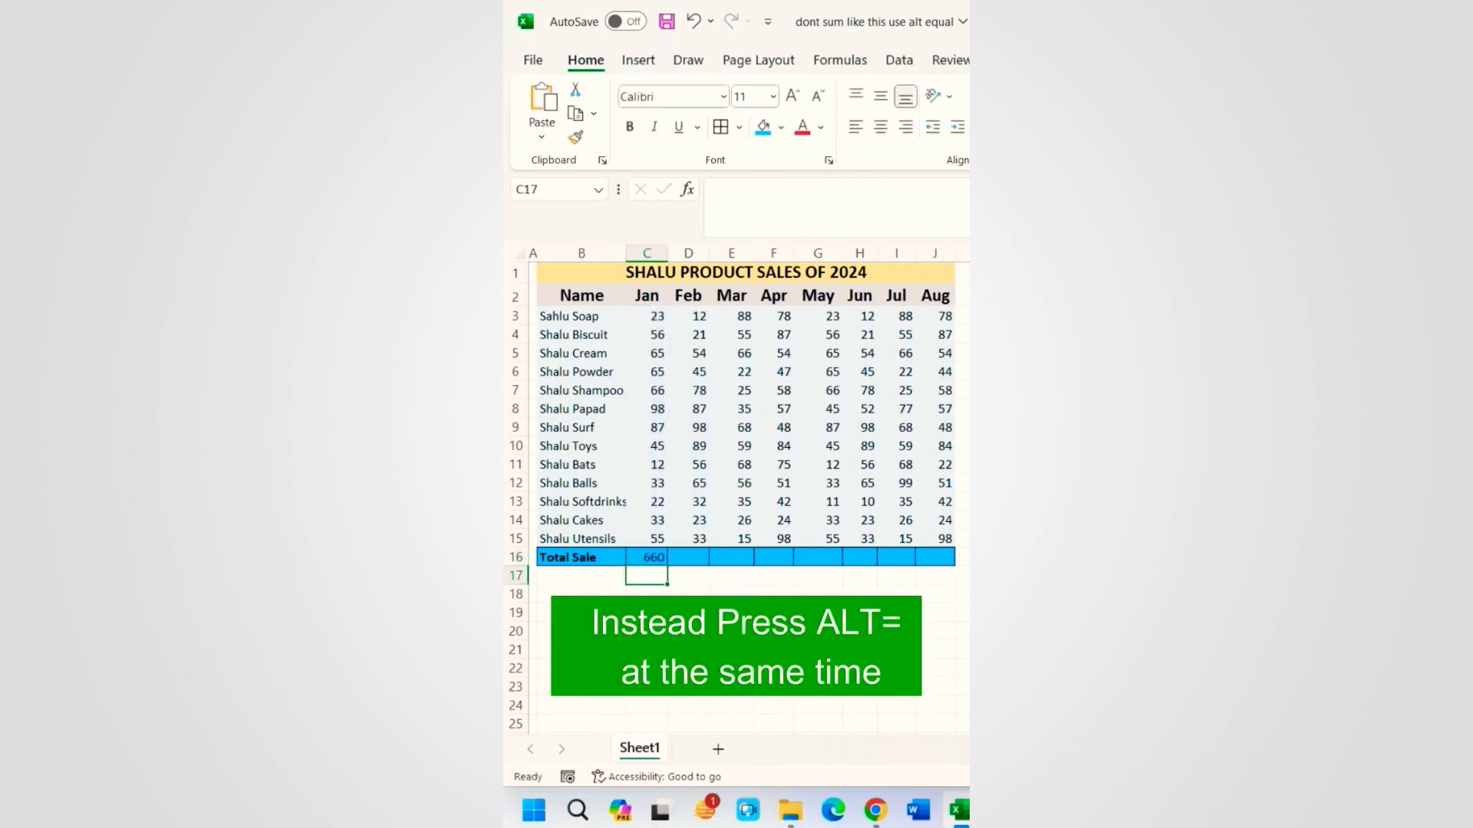
pyautogui.click(693, 560)
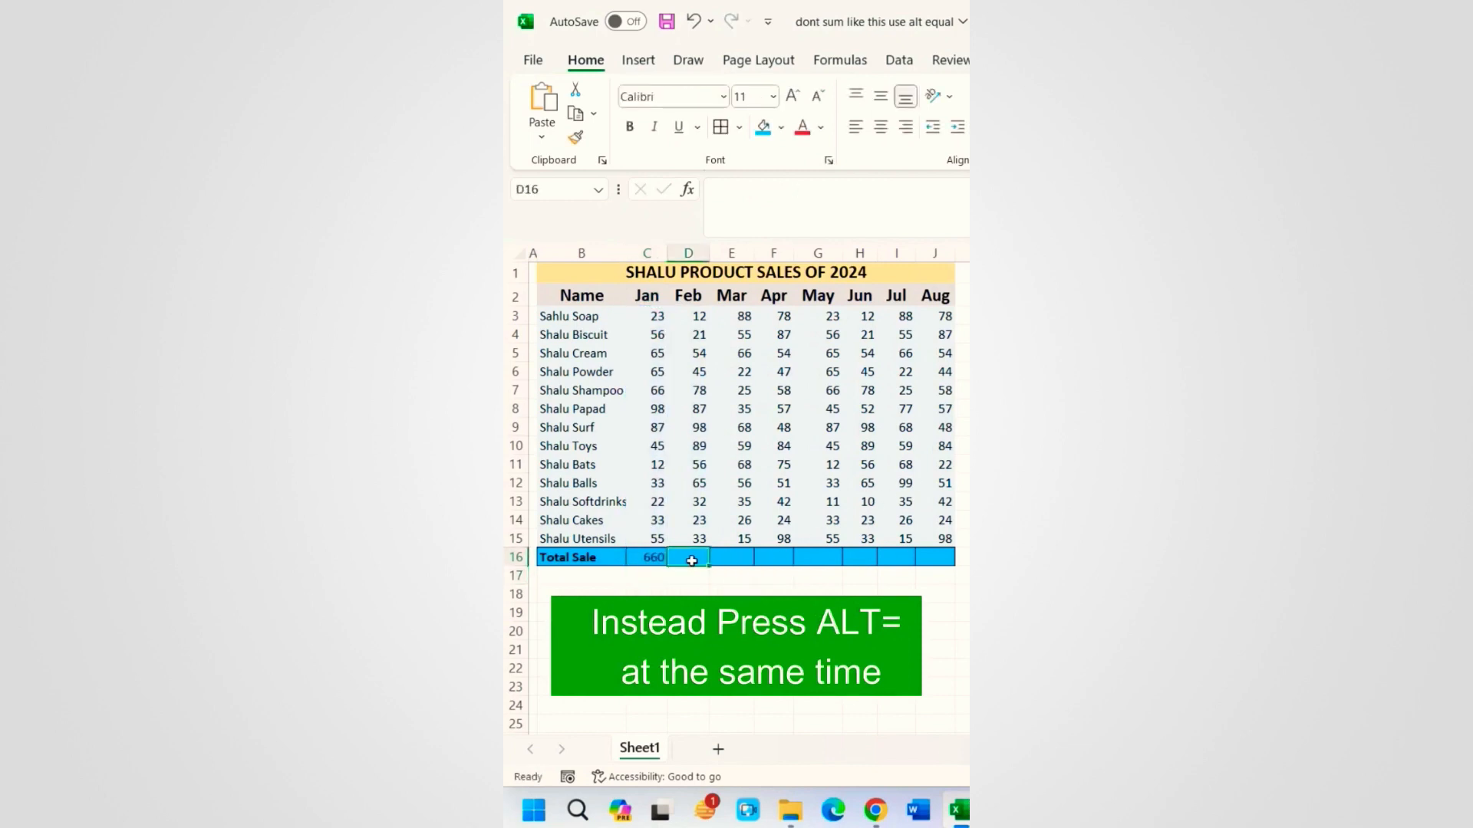
pyautogui.hotkey('alt', '=')
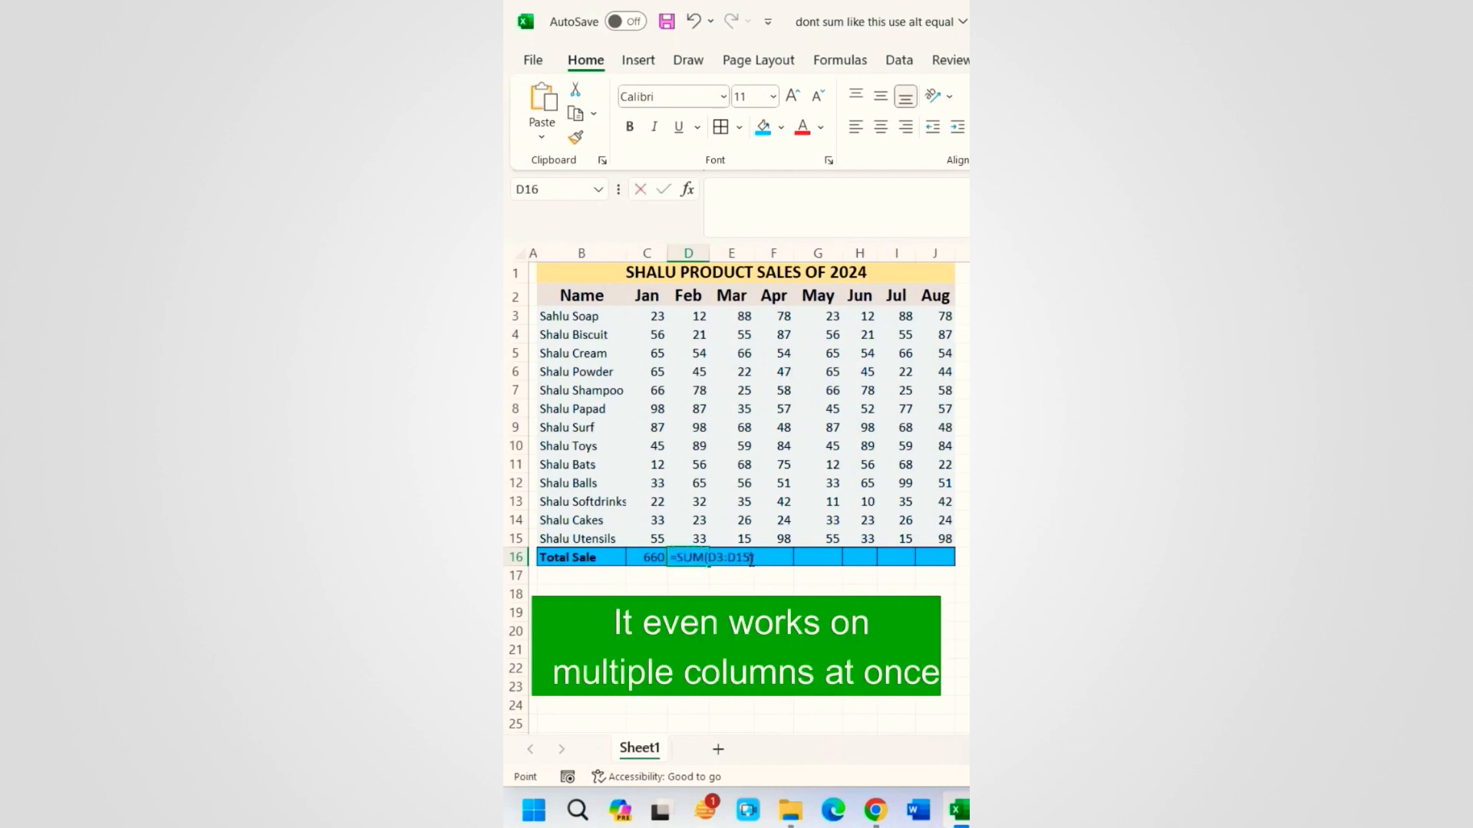
pyautogui.press('Return')
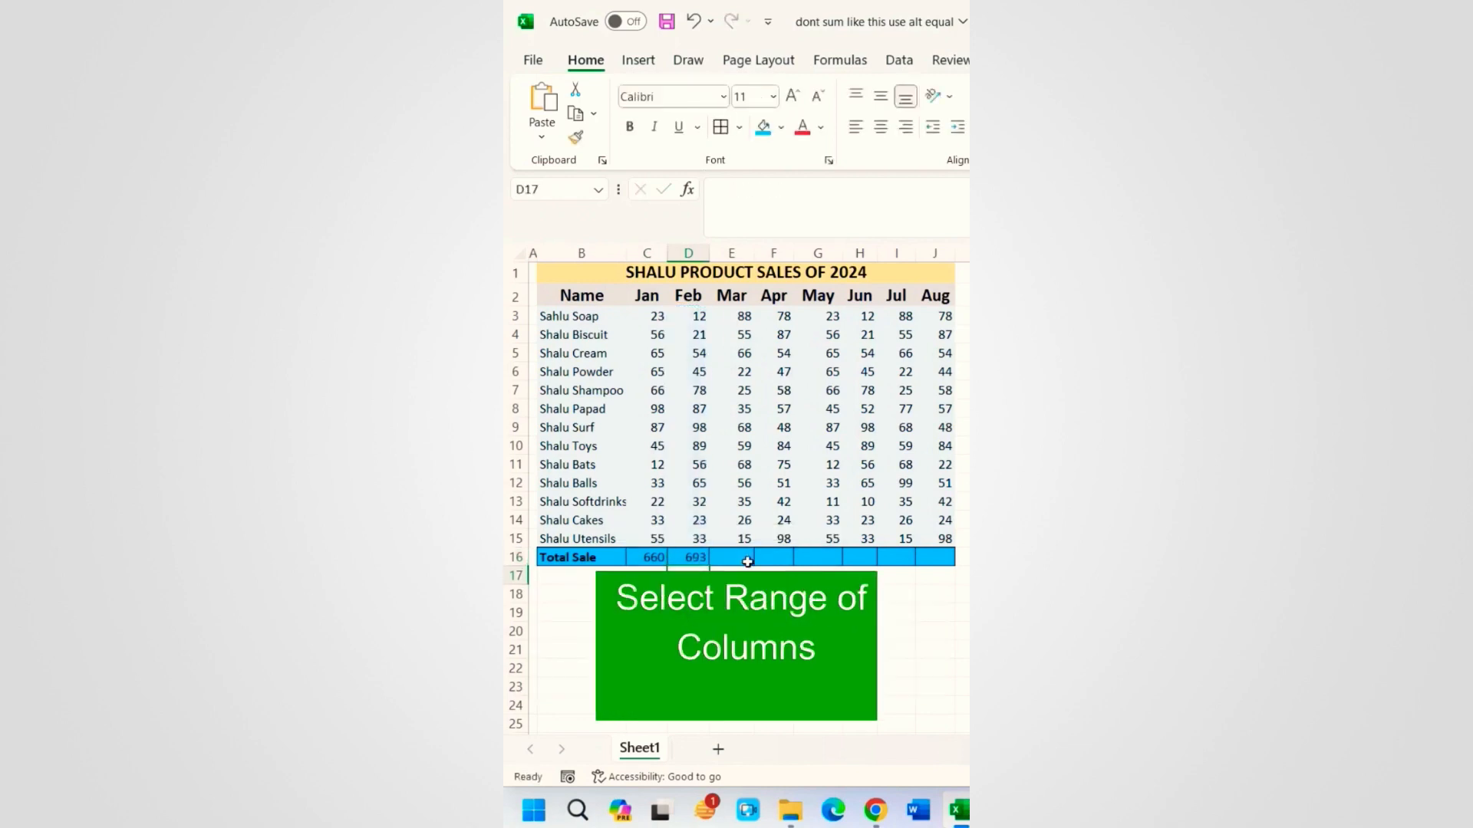
# Step: AutoSum the Mar to Aug totals across E16:J16 in one go
pyautogui.moveTo(724, 561); pyautogui.dragTo(960, 547)
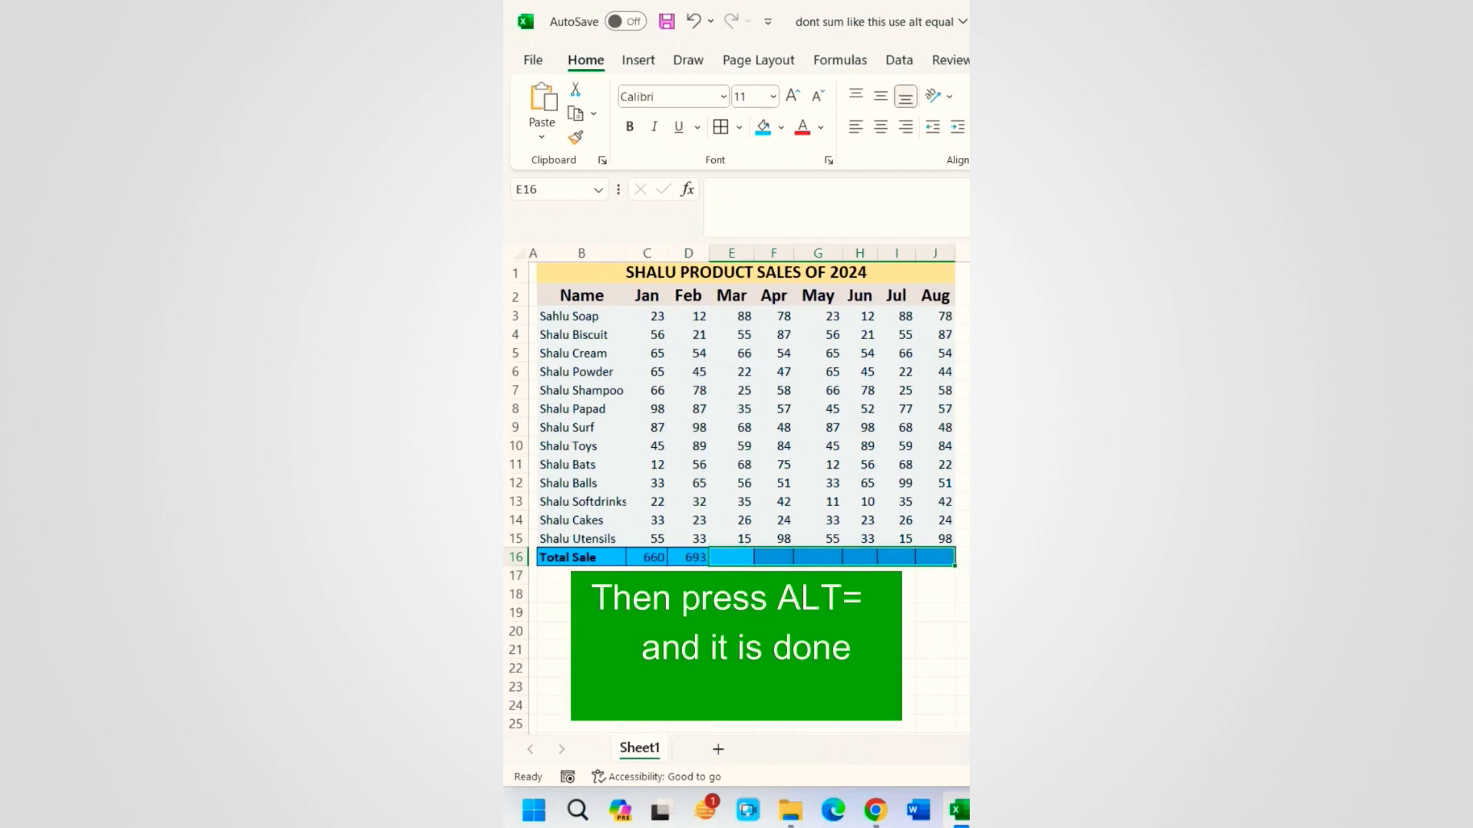
pyautogui.hotkey('alt', '=')
pyautogui.click(688, 595)
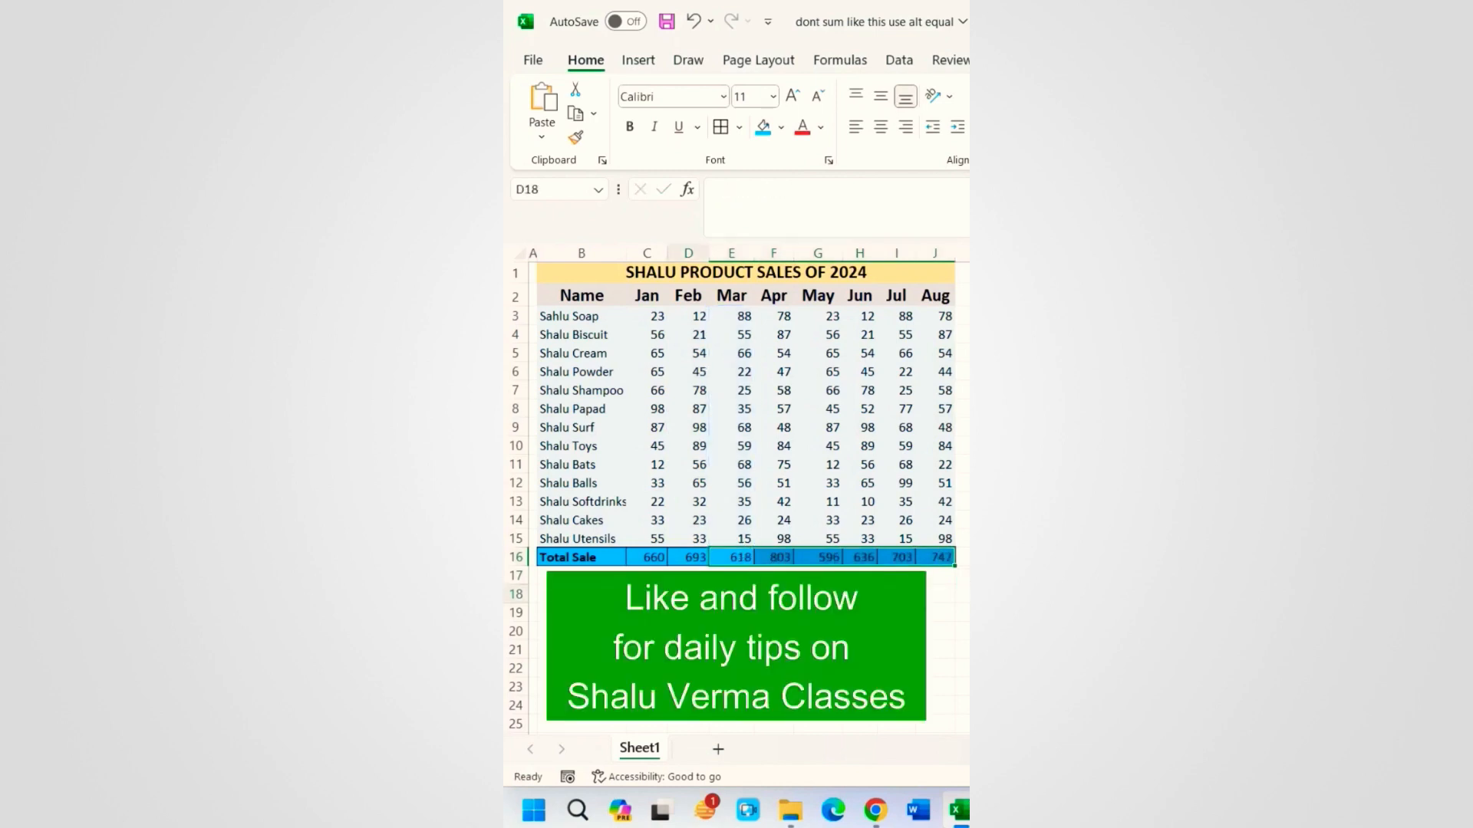
pyautogui.click(643, 575)
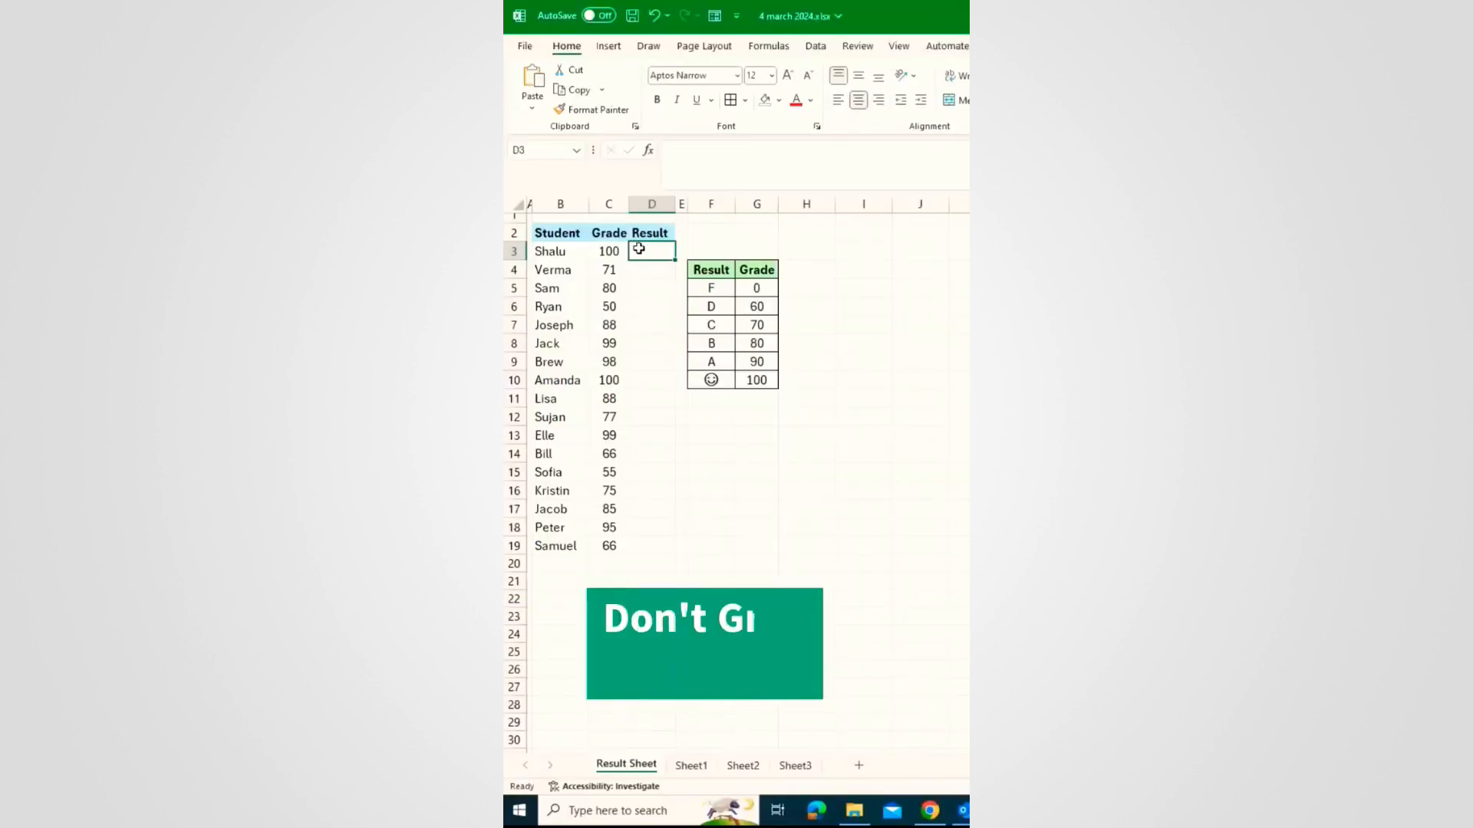
pyautogui.click(648, 254)
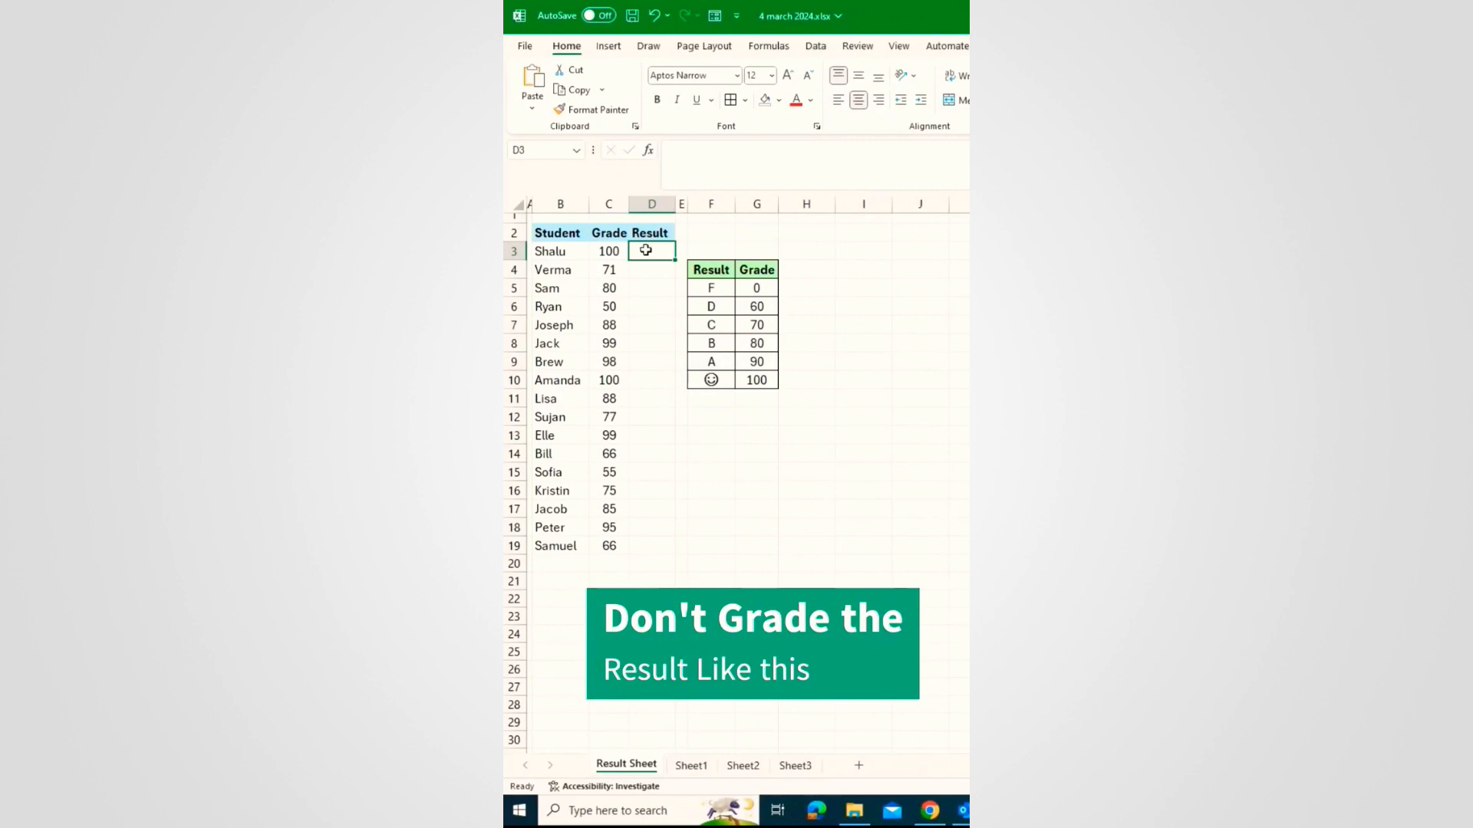
# Step: Enter sample results (smiley, C, B, F) by hand, then clear D3:D8
pyautogui.write('☺')
pyautogui.press('Return')
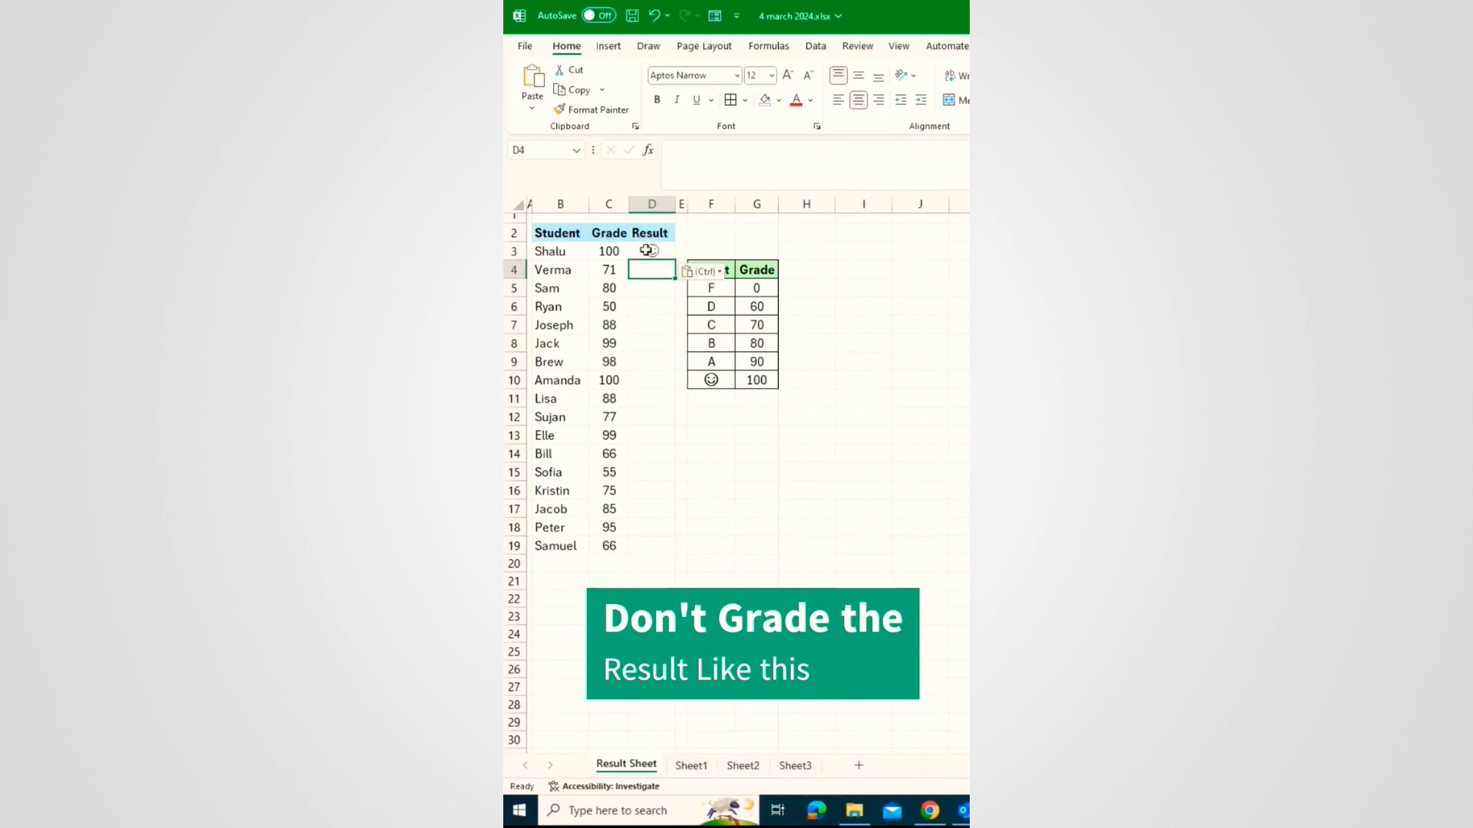
pyautogui.write('C')
pyautogui.press('Return')
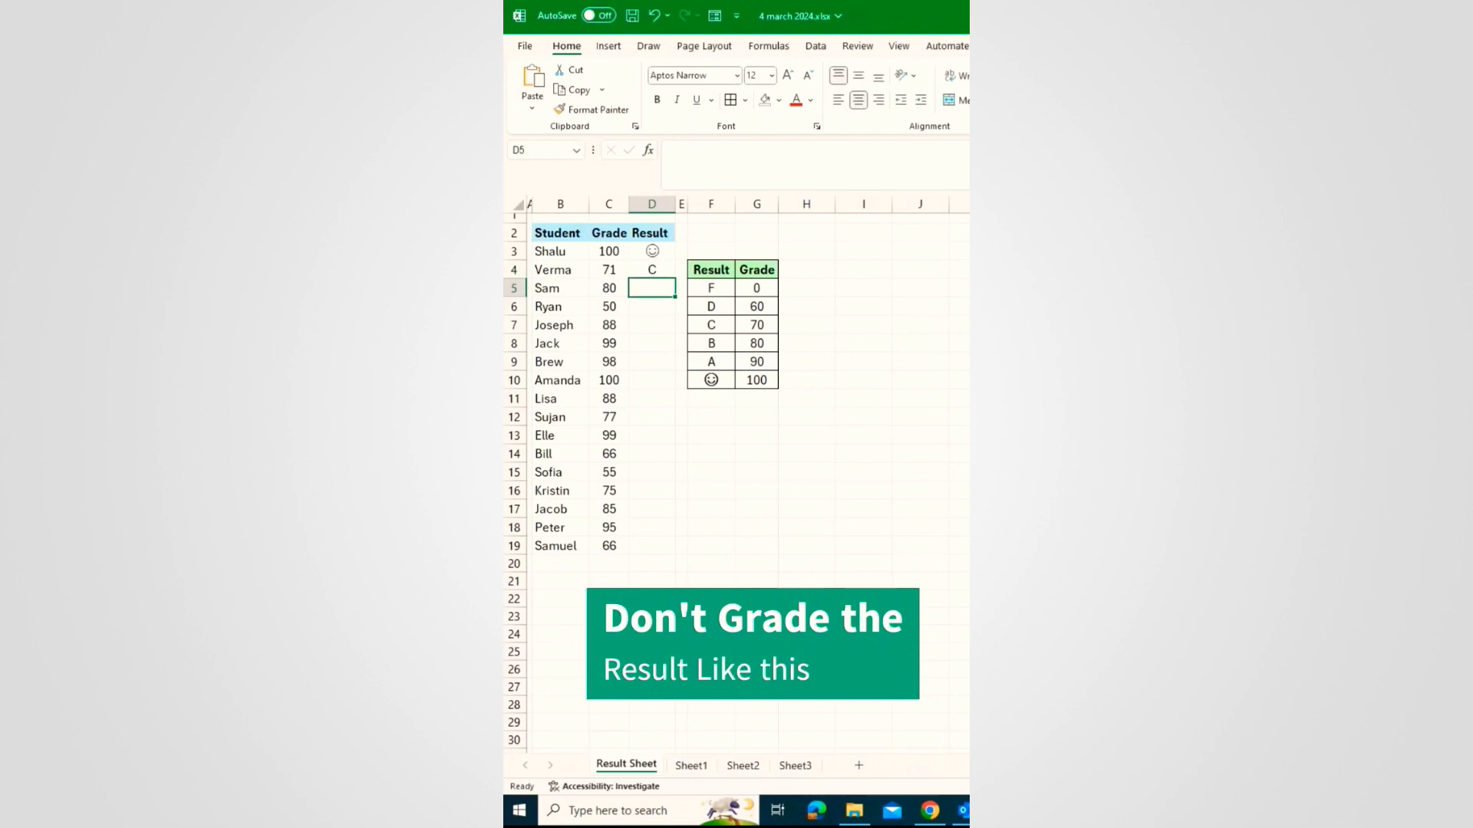
pyautogui.write('B')
pyautogui.press('Return')
pyautogui.write('F')
pyautogui.press('Return')
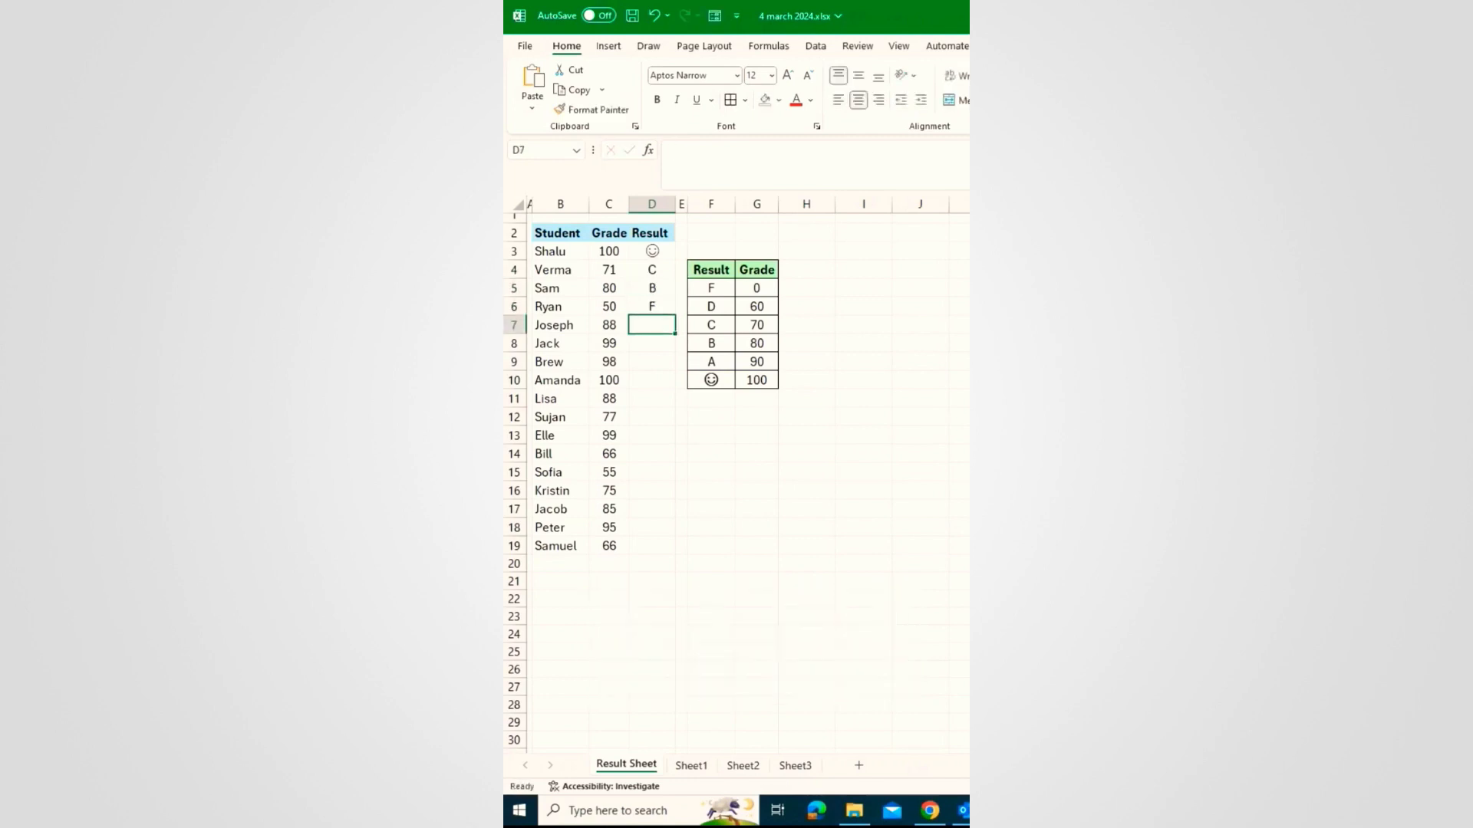
pyautogui.moveTo(652, 349); pyautogui.dragTo(658, 253)
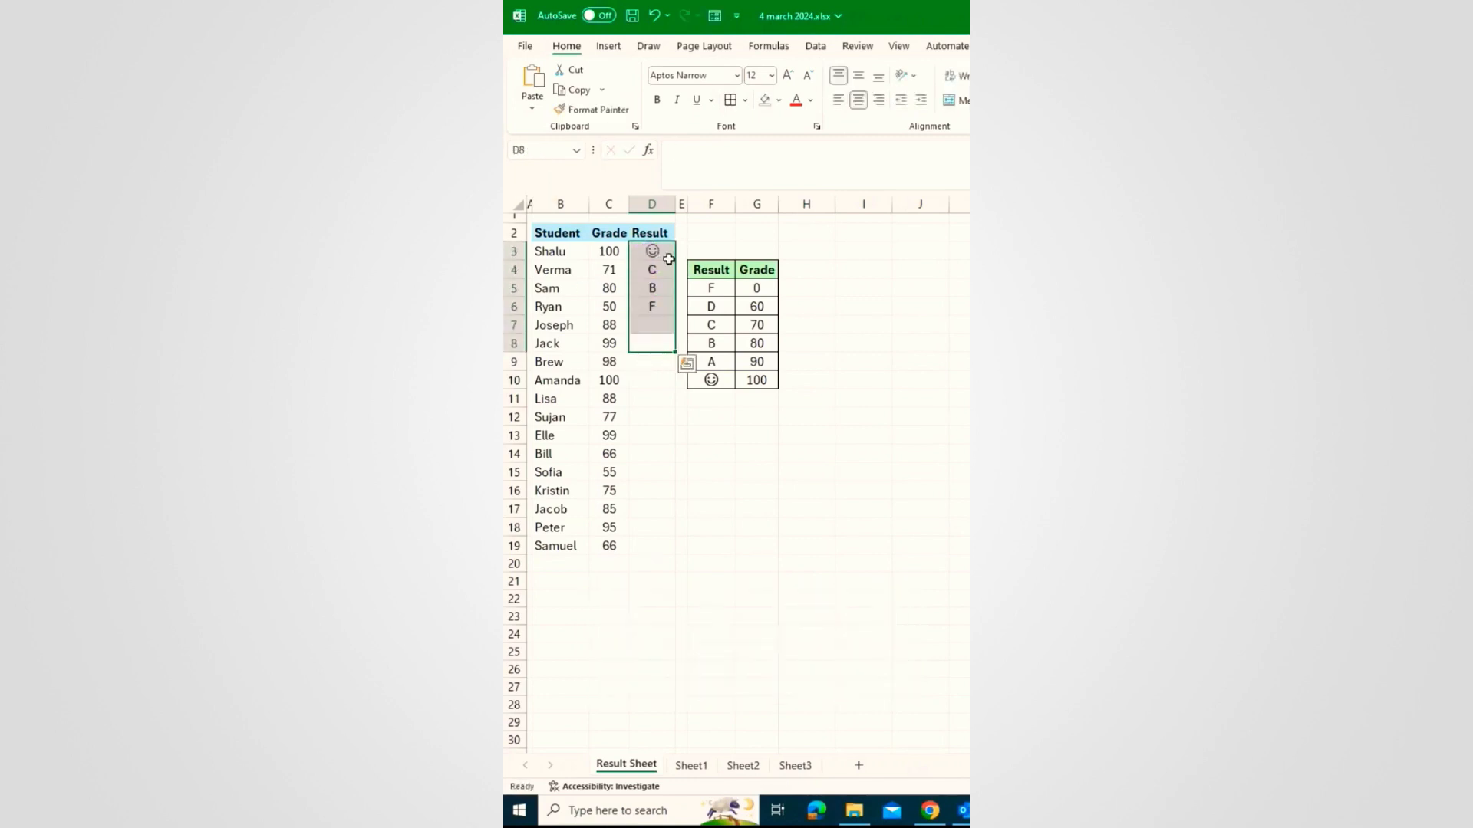
pyautogui.press('Delete')
# Step: Enter =LOOKUP(C3,$G$5:$G$10,$F$5:$F$10) in D3 to convert the grade to a letter
pyautogui.click(657, 253)
pyautogui.click(718, 158)
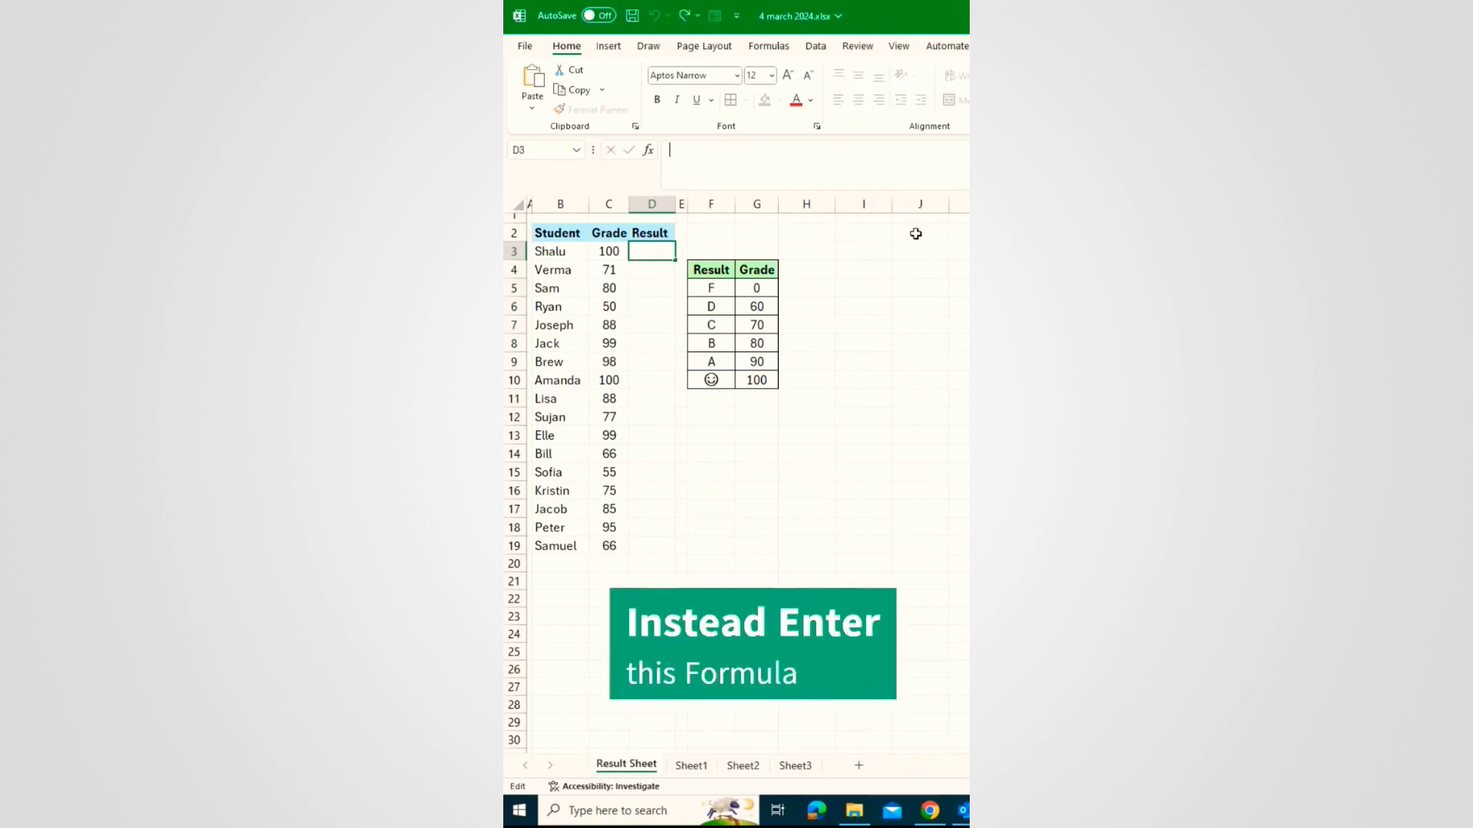
pyautogui.write('=looj')
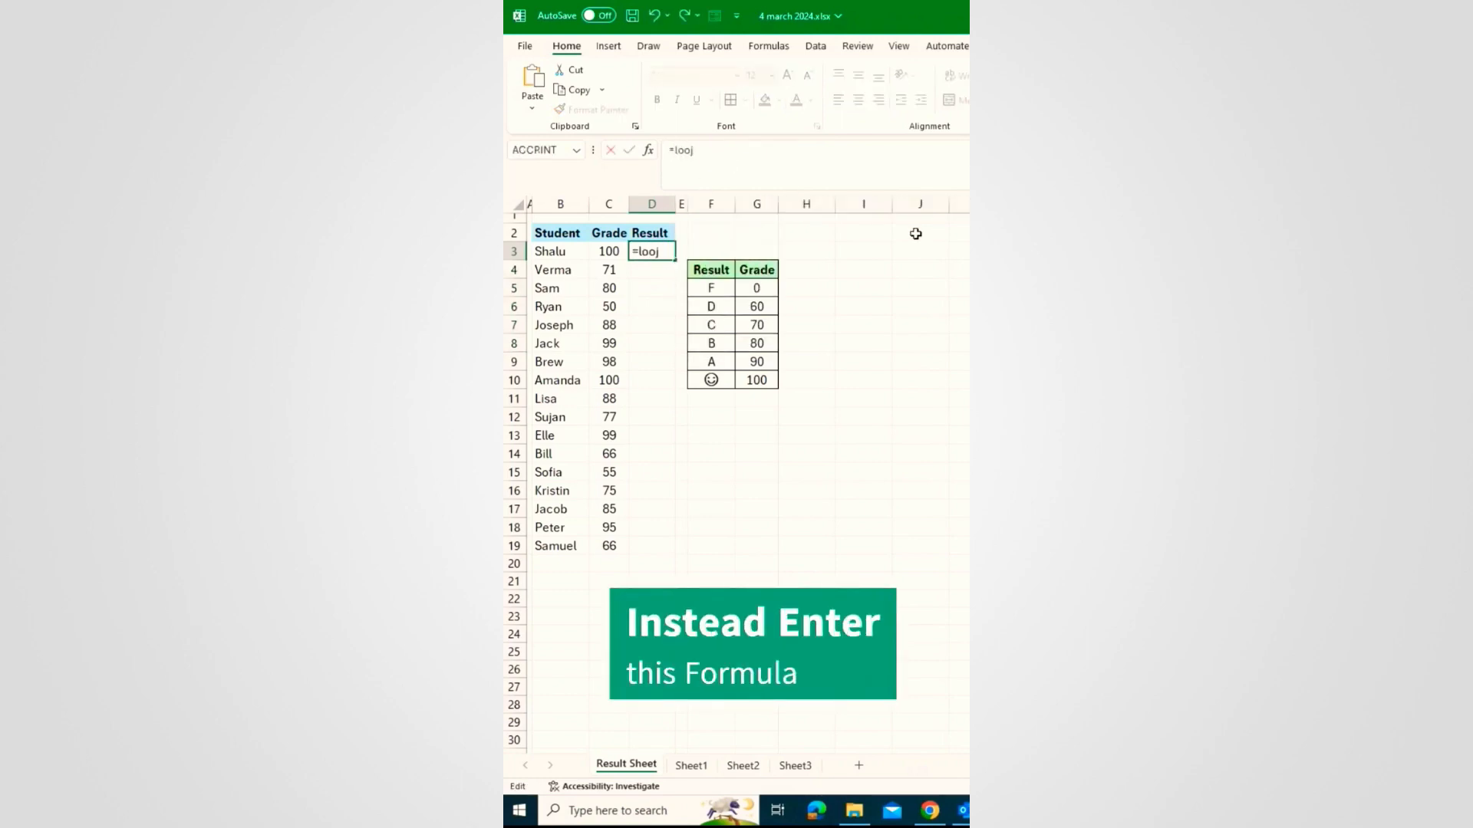
pyautogui.press('BackSpace')
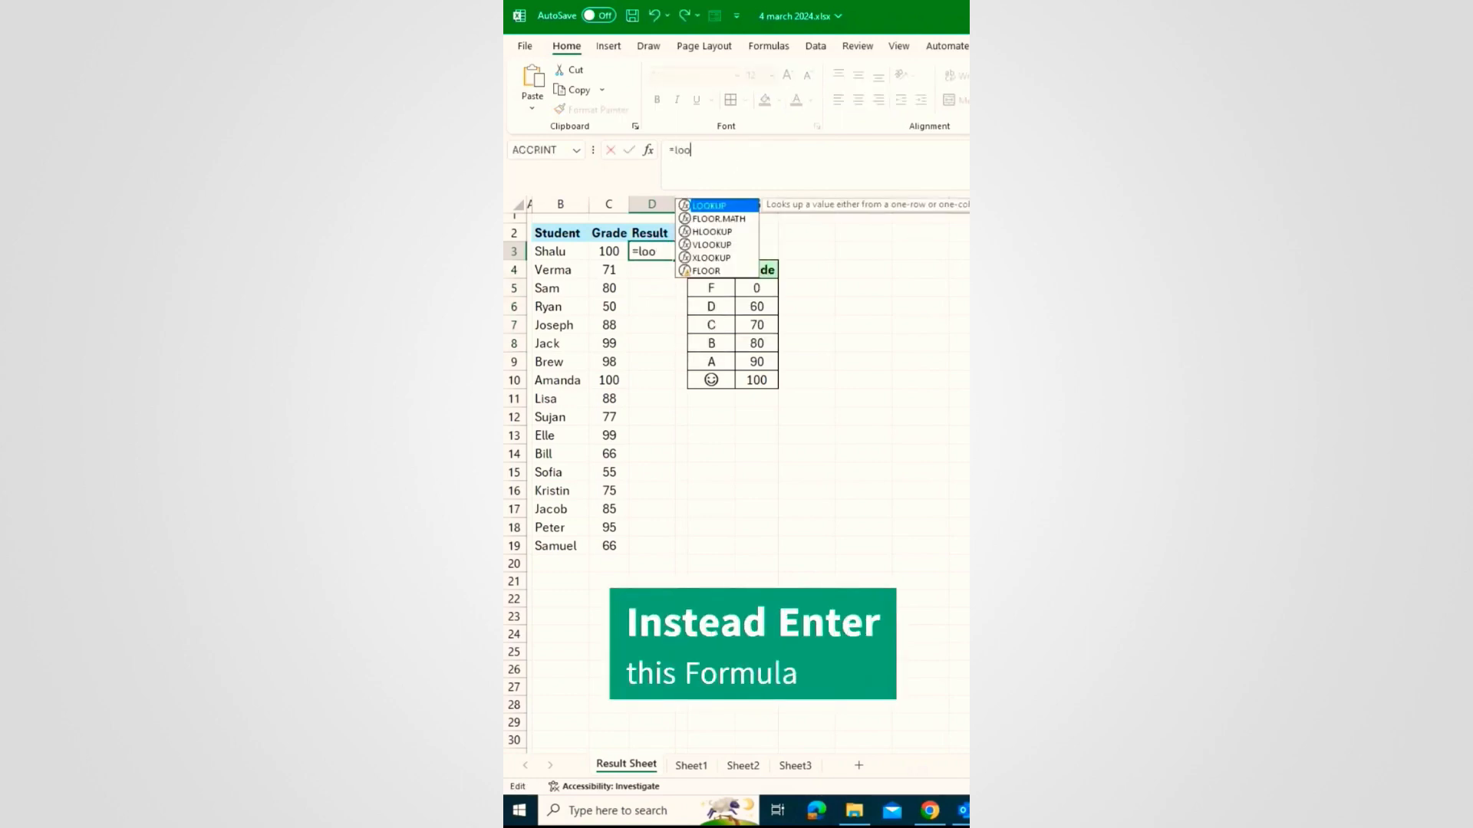
pyautogui.press('Tab')
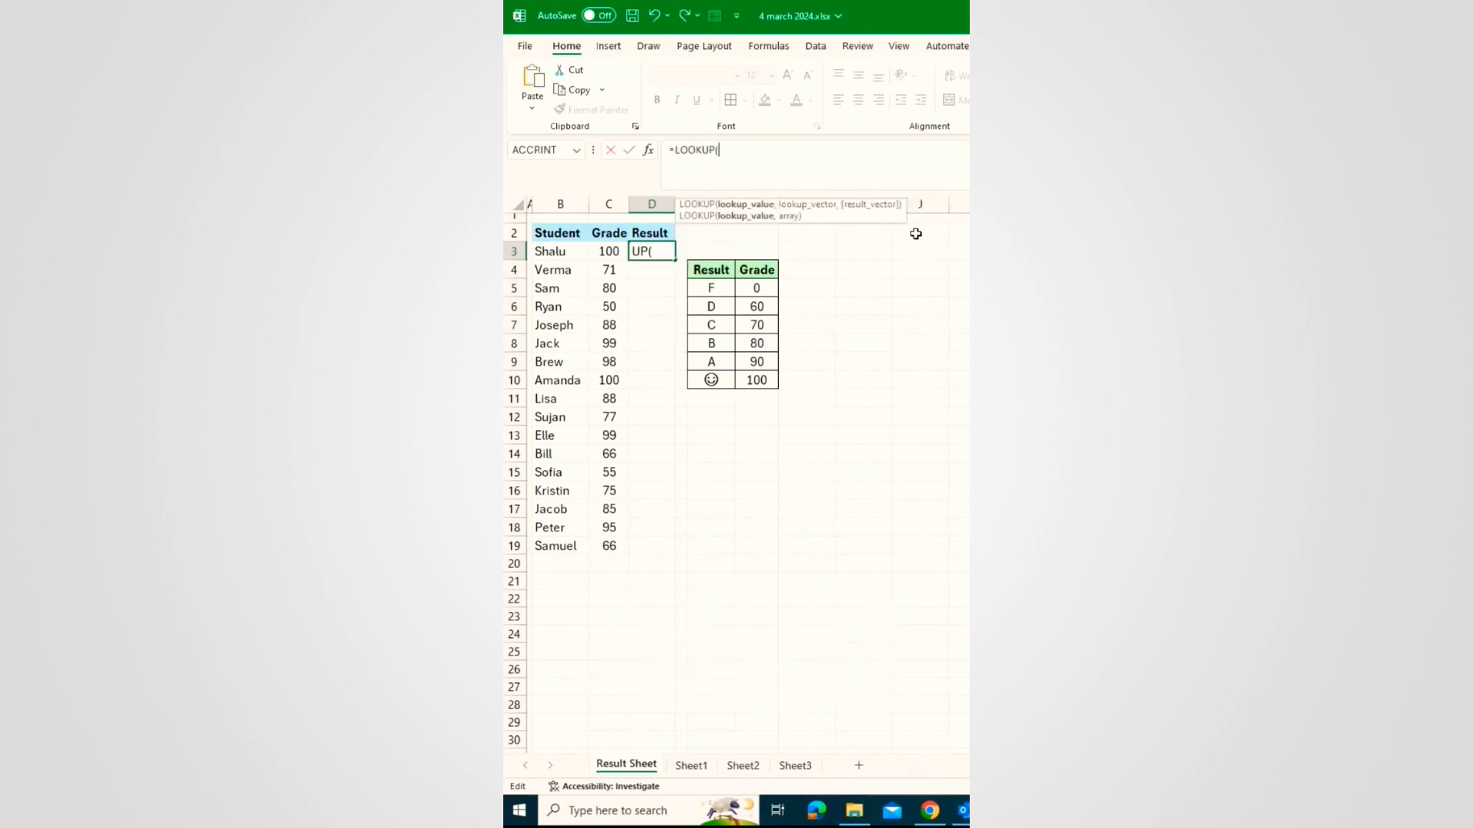
pyautogui.click(608, 251)
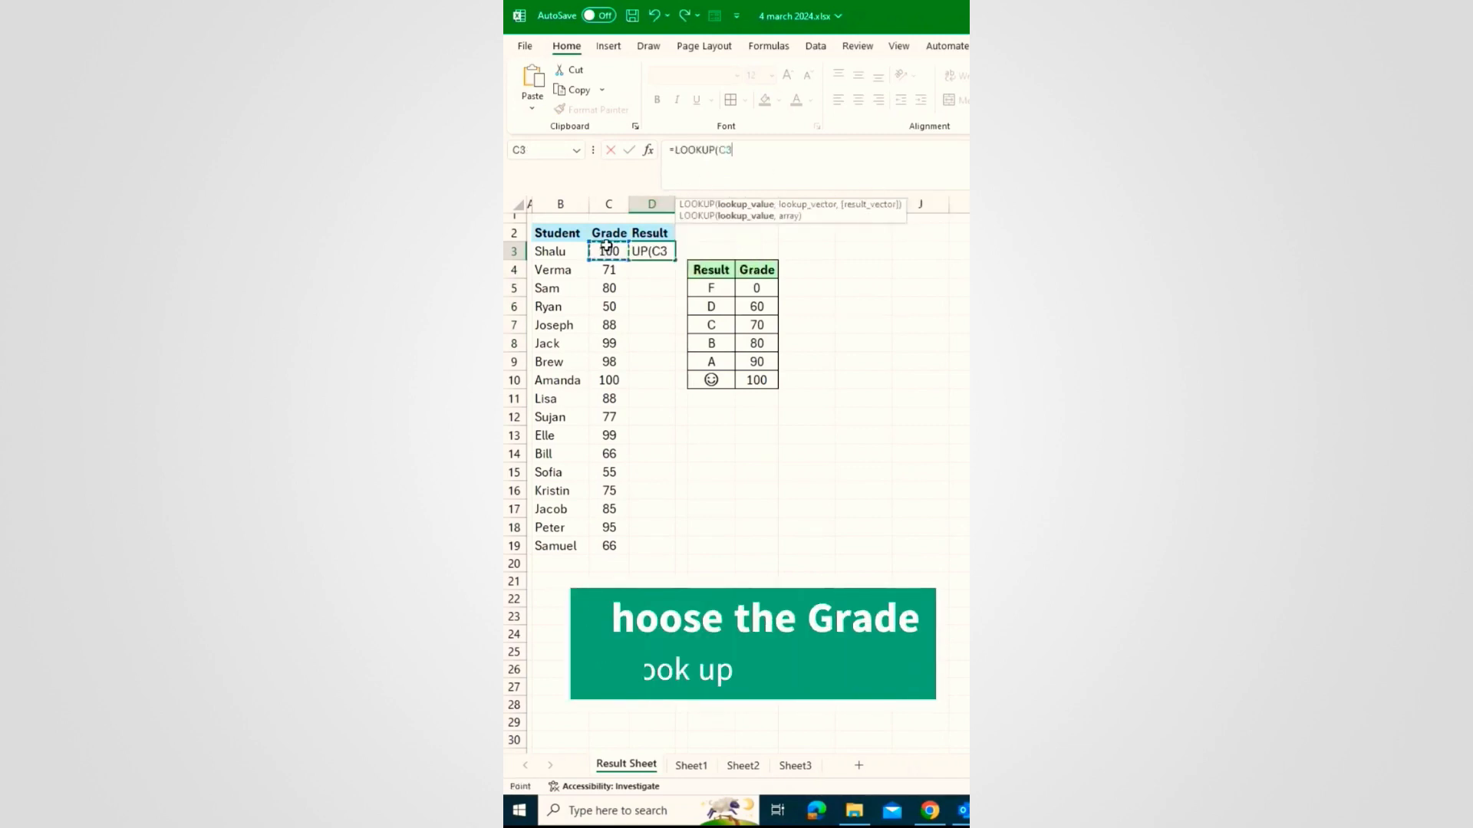
pyautogui.write(',')
pyautogui.moveTo(753, 284); pyautogui.dragTo(756, 381)
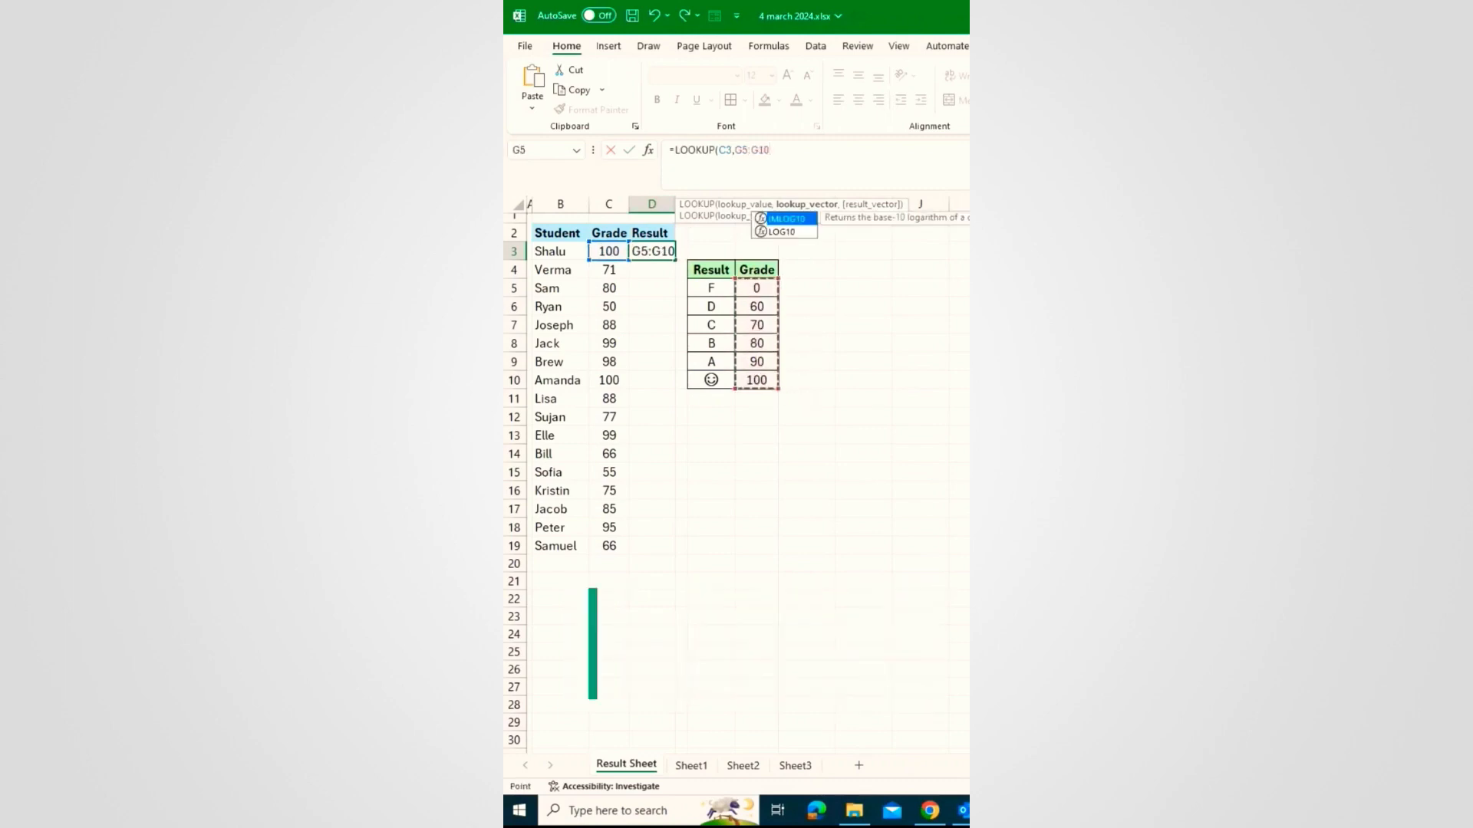
pyautogui.press('F4')
pyautogui.write(',')
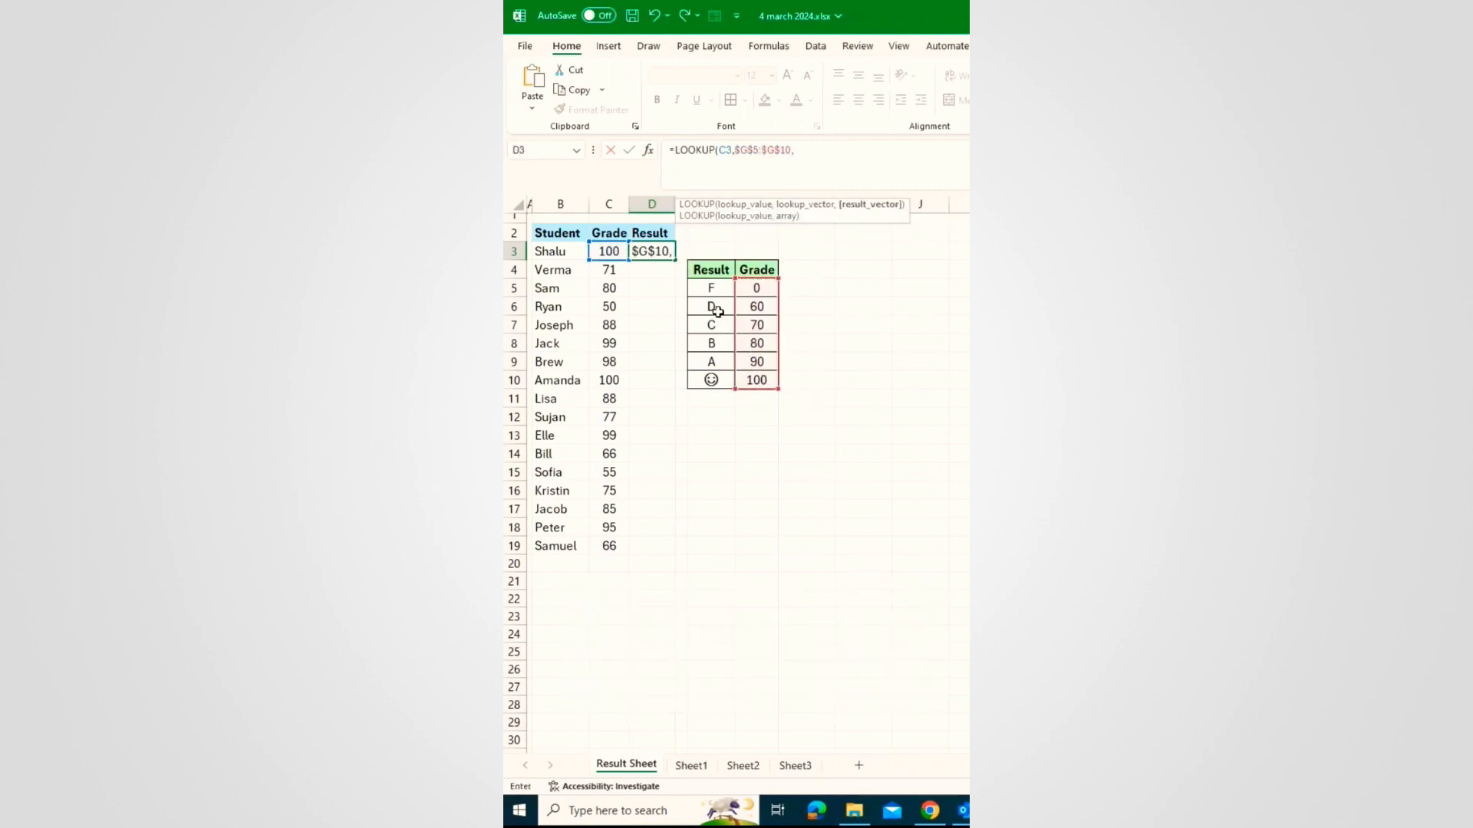
pyautogui.moveTo(711, 288); pyautogui.dragTo(711, 380)
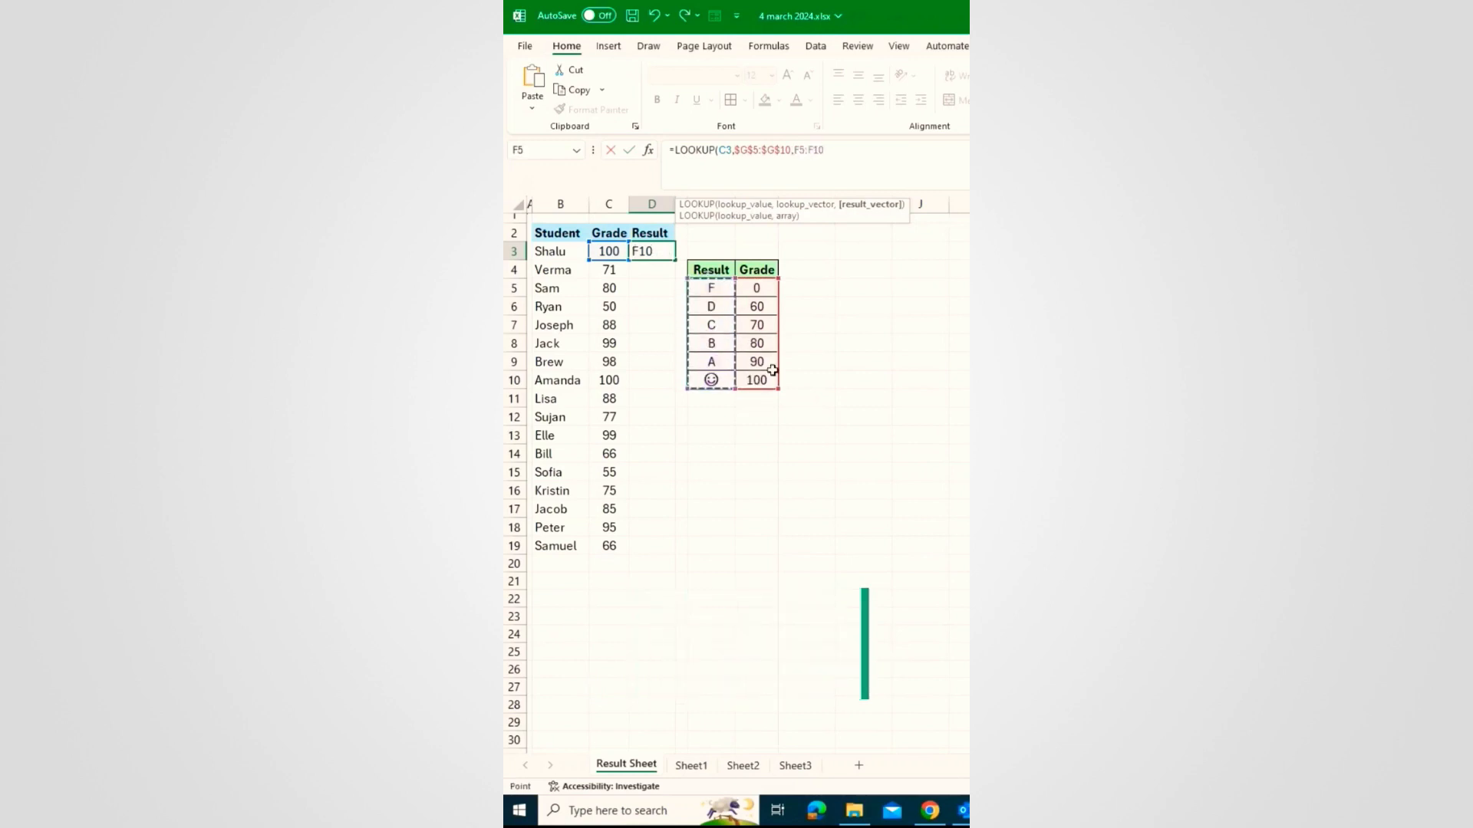
pyautogui.press('F4')
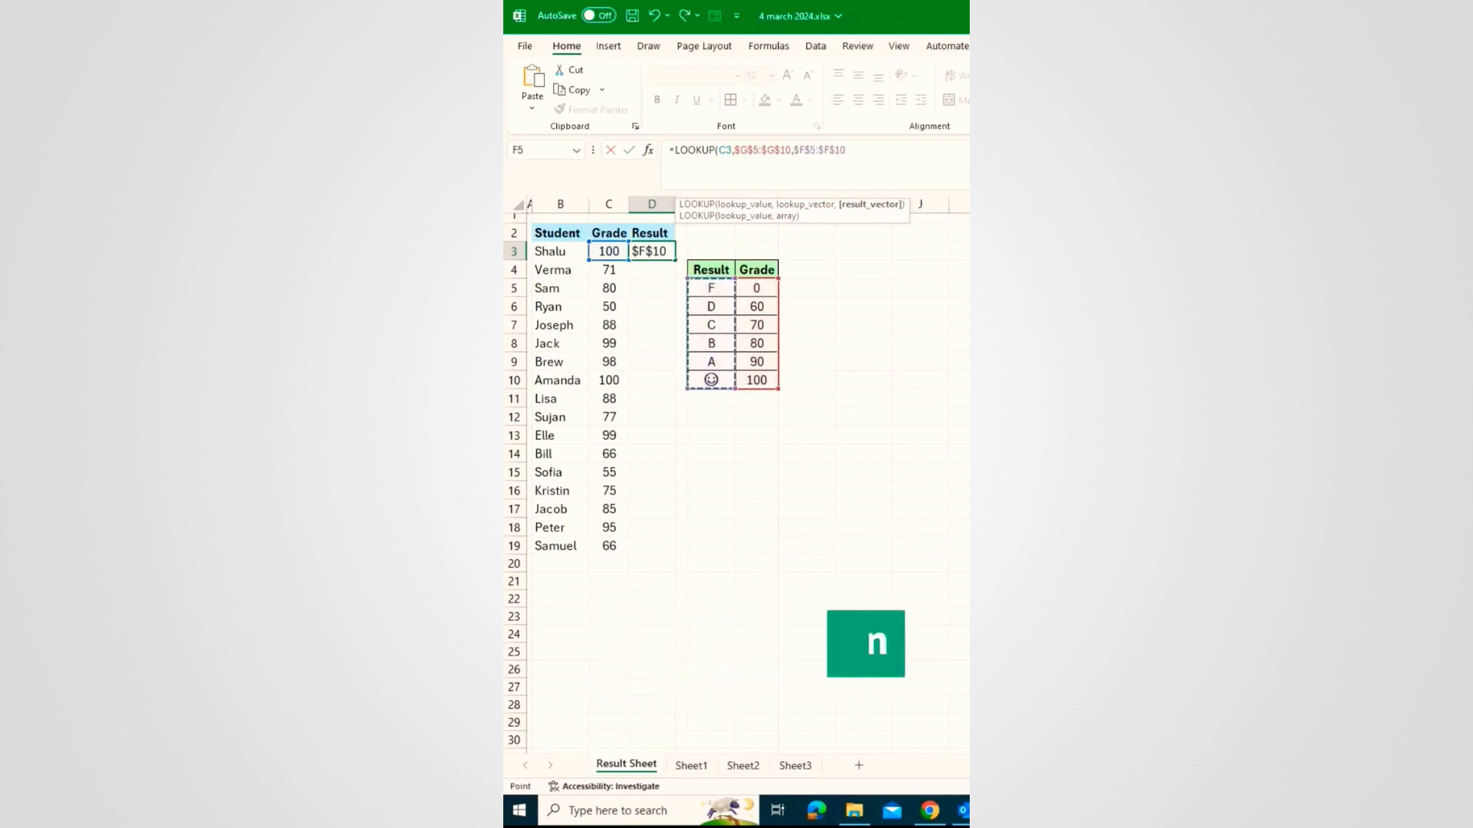
pyautogui.write(')')
pyautogui.press('Return')
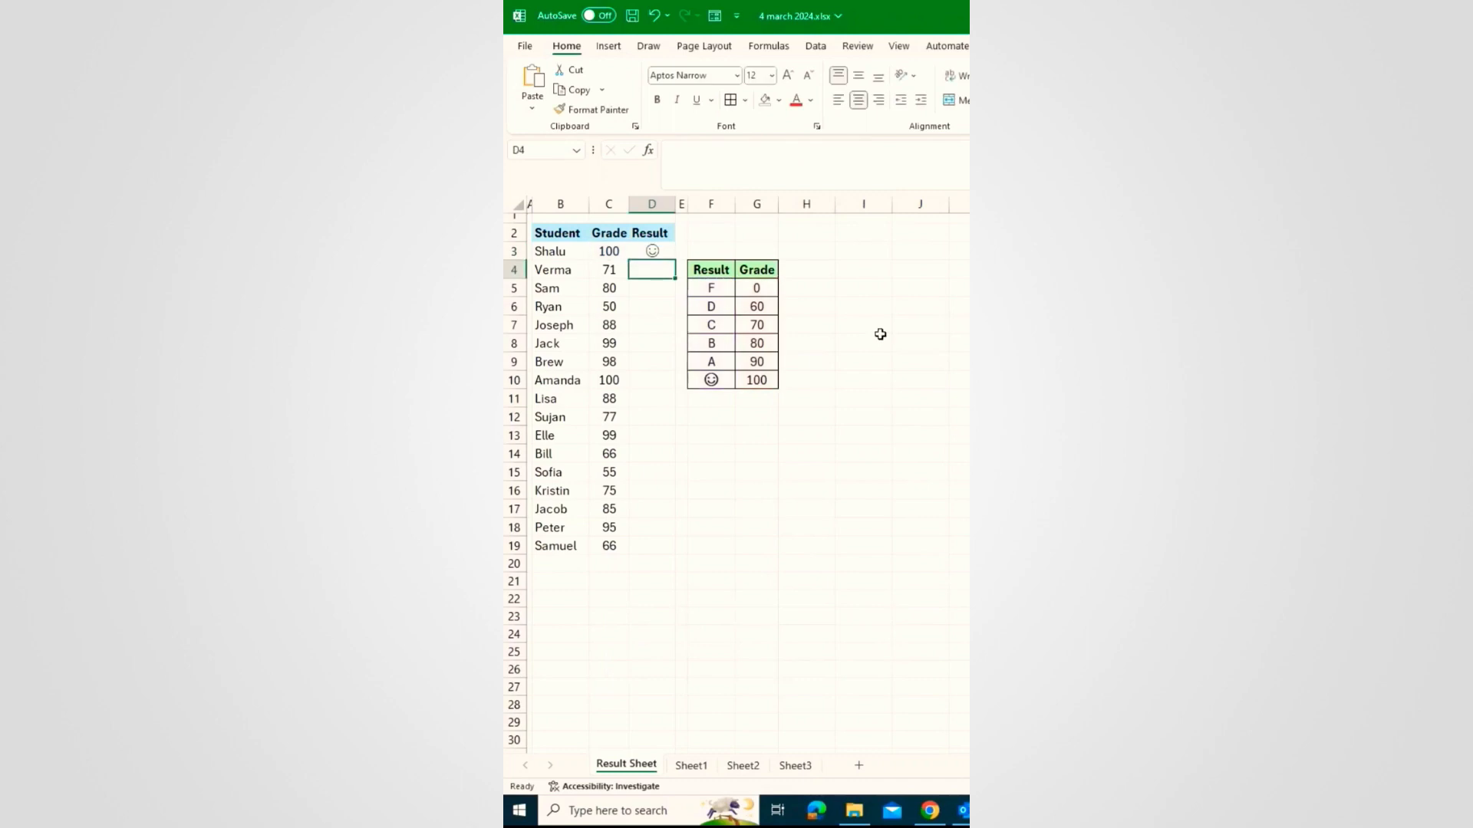
# Step: Copy the LOOKUP formula from D3 down to D19
pyautogui.click(654, 249)
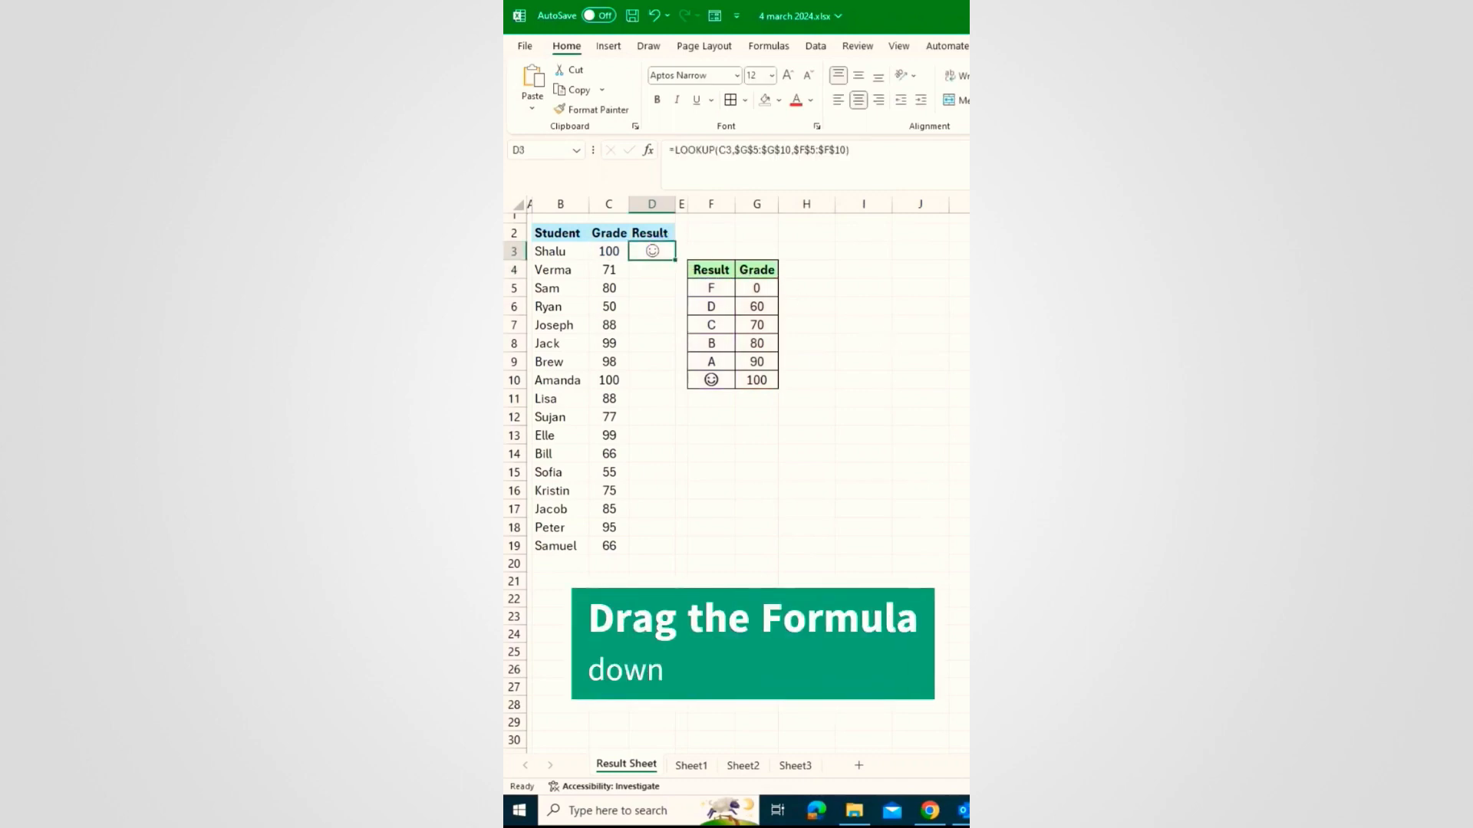
pyautogui.moveTo(676, 260); pyautogui.dragTo(676, 551)
pyautogui.click(653, 345)
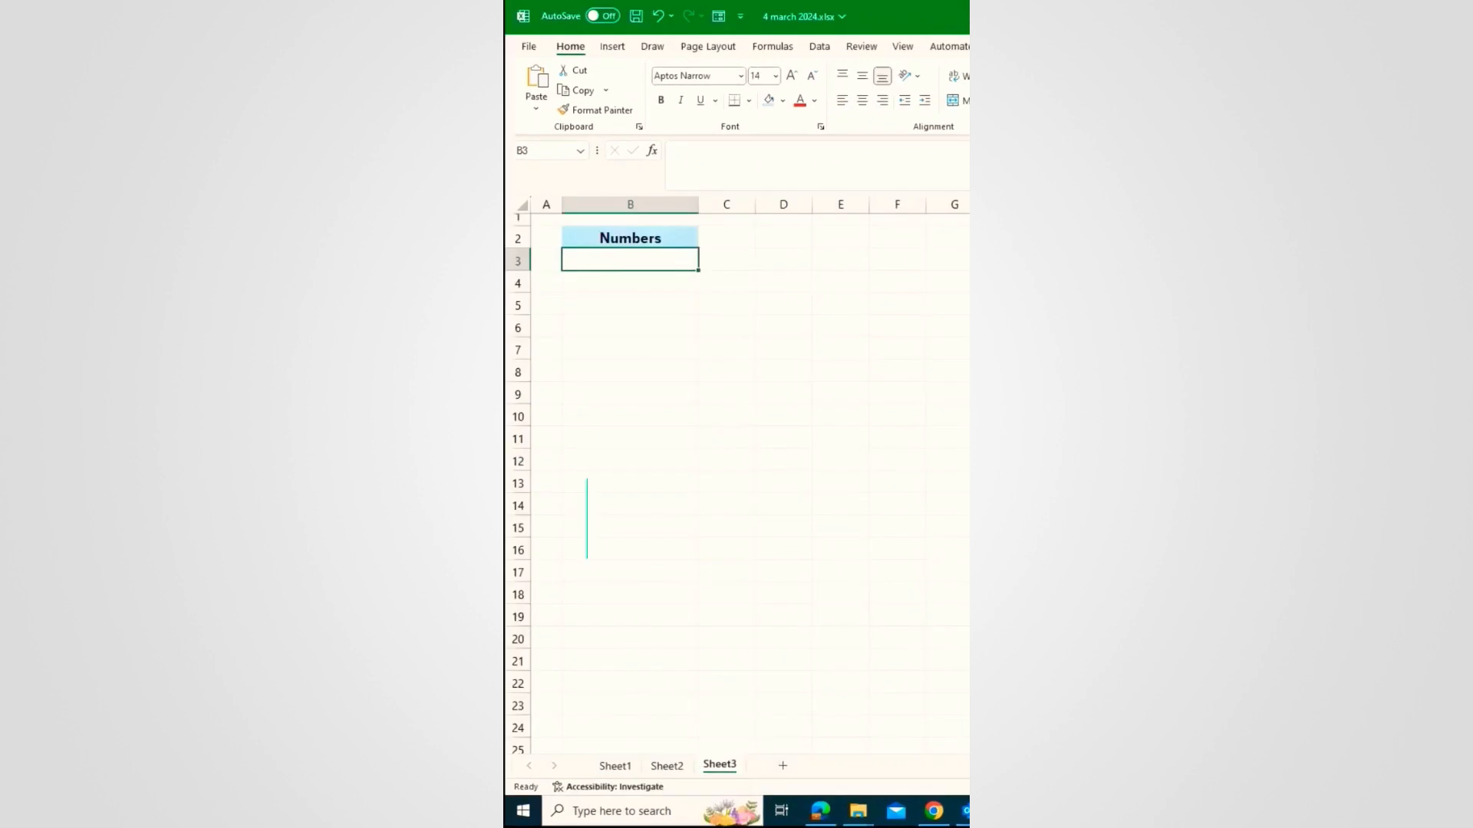
# Step: Enter 1 and 2 in B3:B4 and extend the series down to 20 in B22
pyautogui.write('1')
pyautogui.press('Return')
pyautogui.write('2')
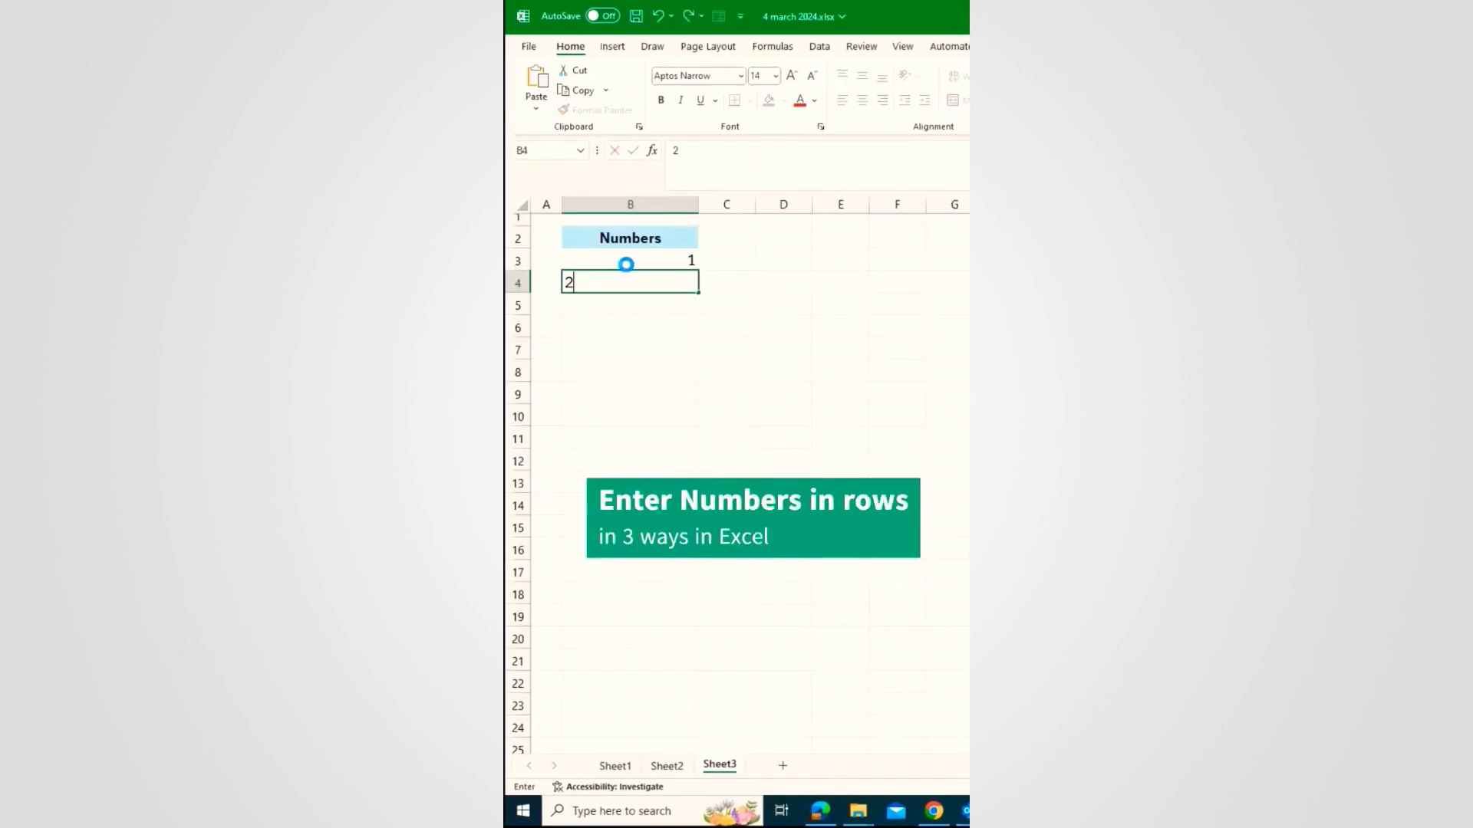
pyautogui.press('Return')
pyautogui.click(627, 264)
pyautogui.moveTo(627, 264); pyautogui.dragTo(697, 686)
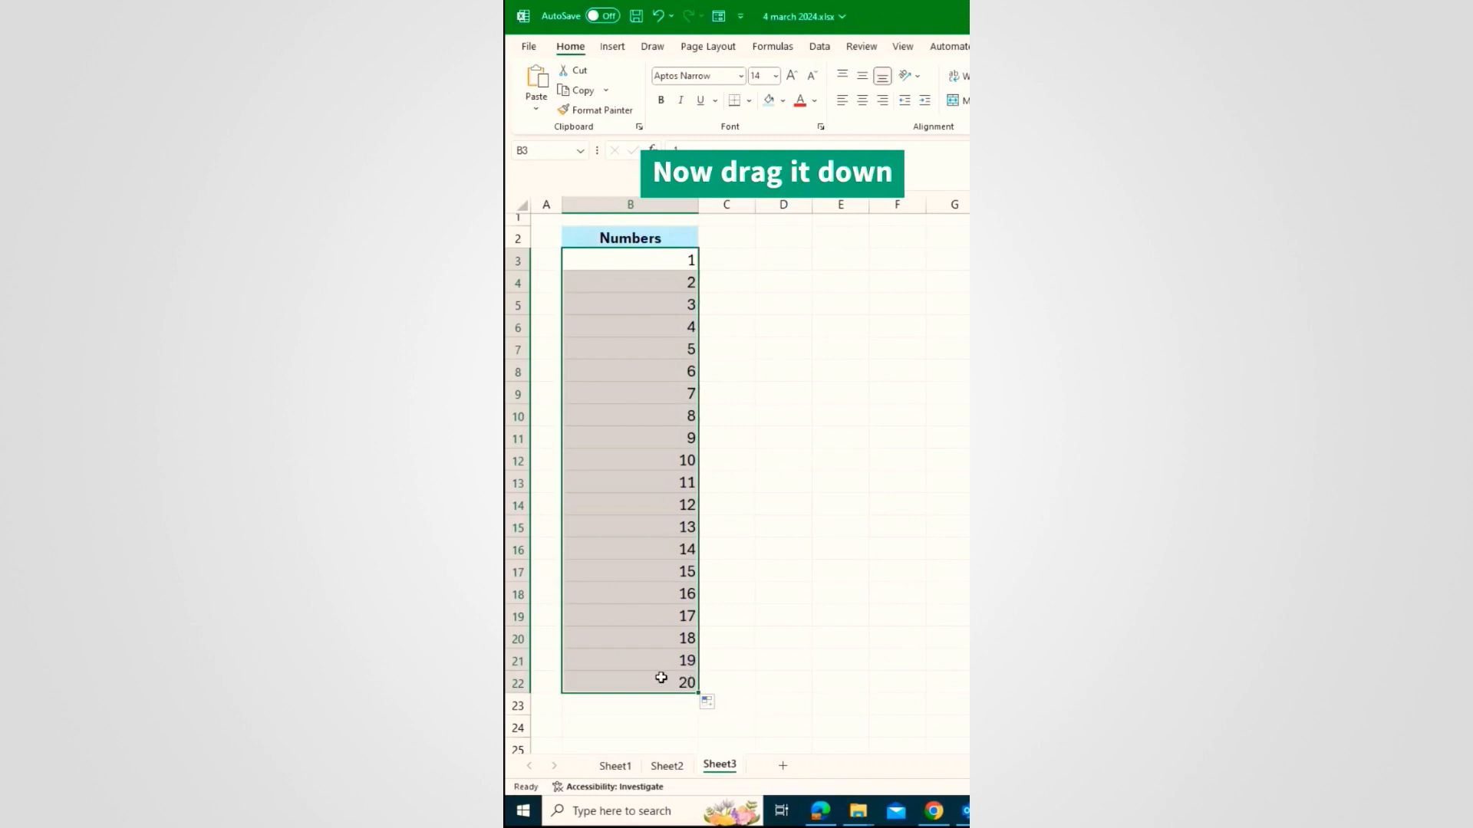
# Step: Clear the numbers from B3:B22, leaving B3 selected
pyautogui.moveTo(611, 260); pyautogui.dragTo(629, 683)
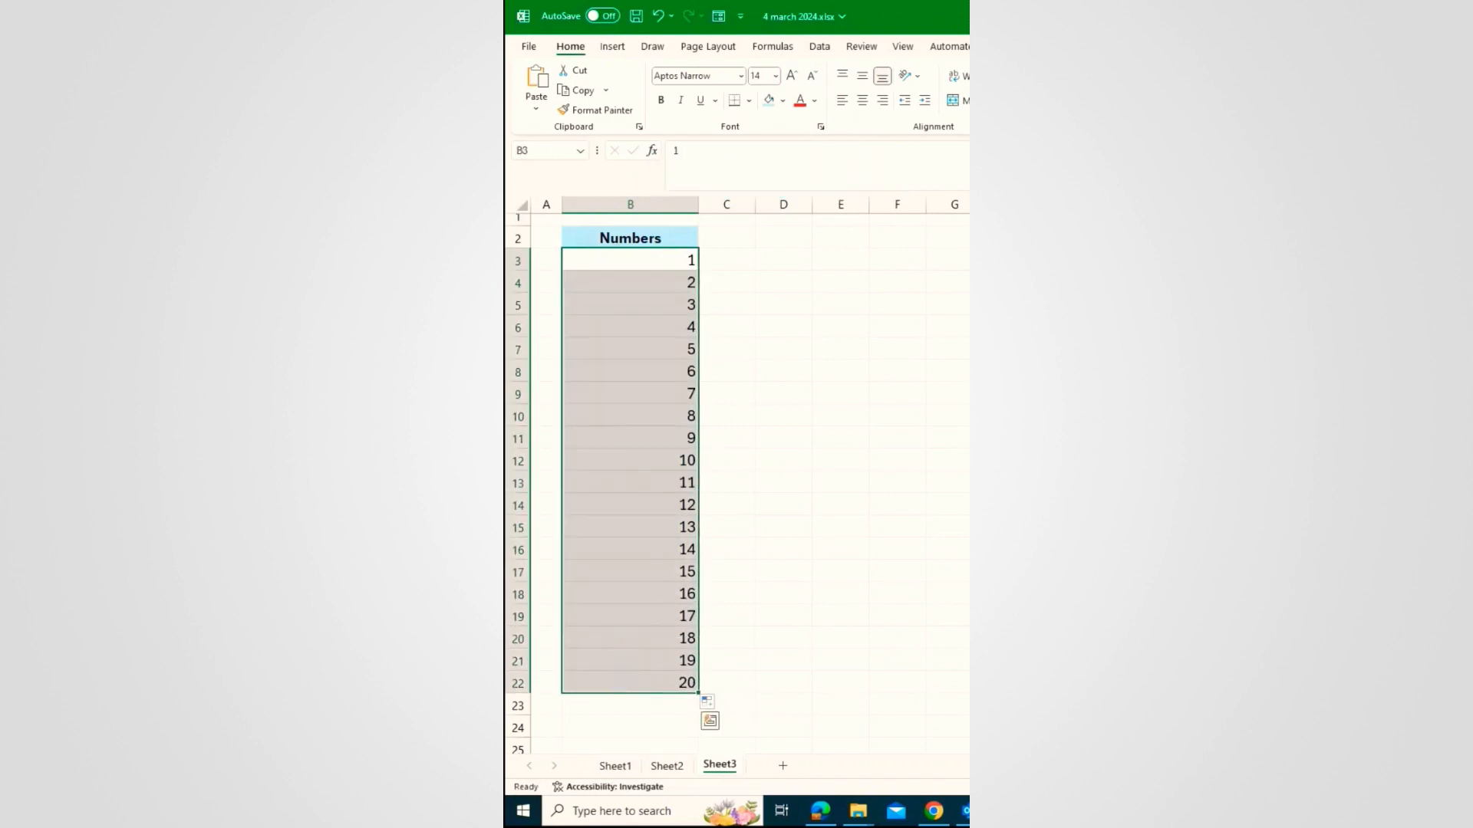
pyautogui.press('Delete')
pyautogui.click(630, 265)
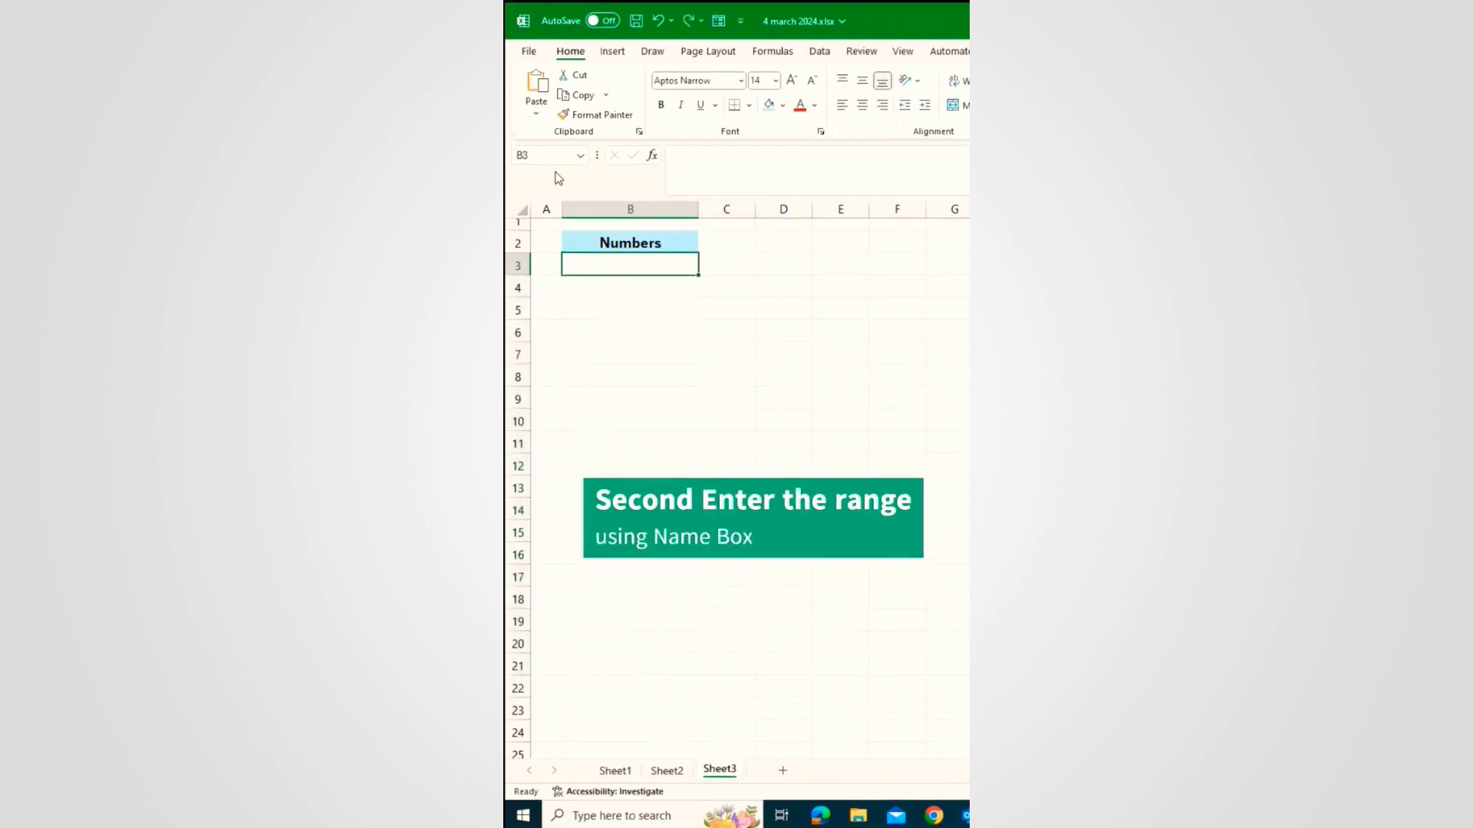
pyautogui.click(554, 156)
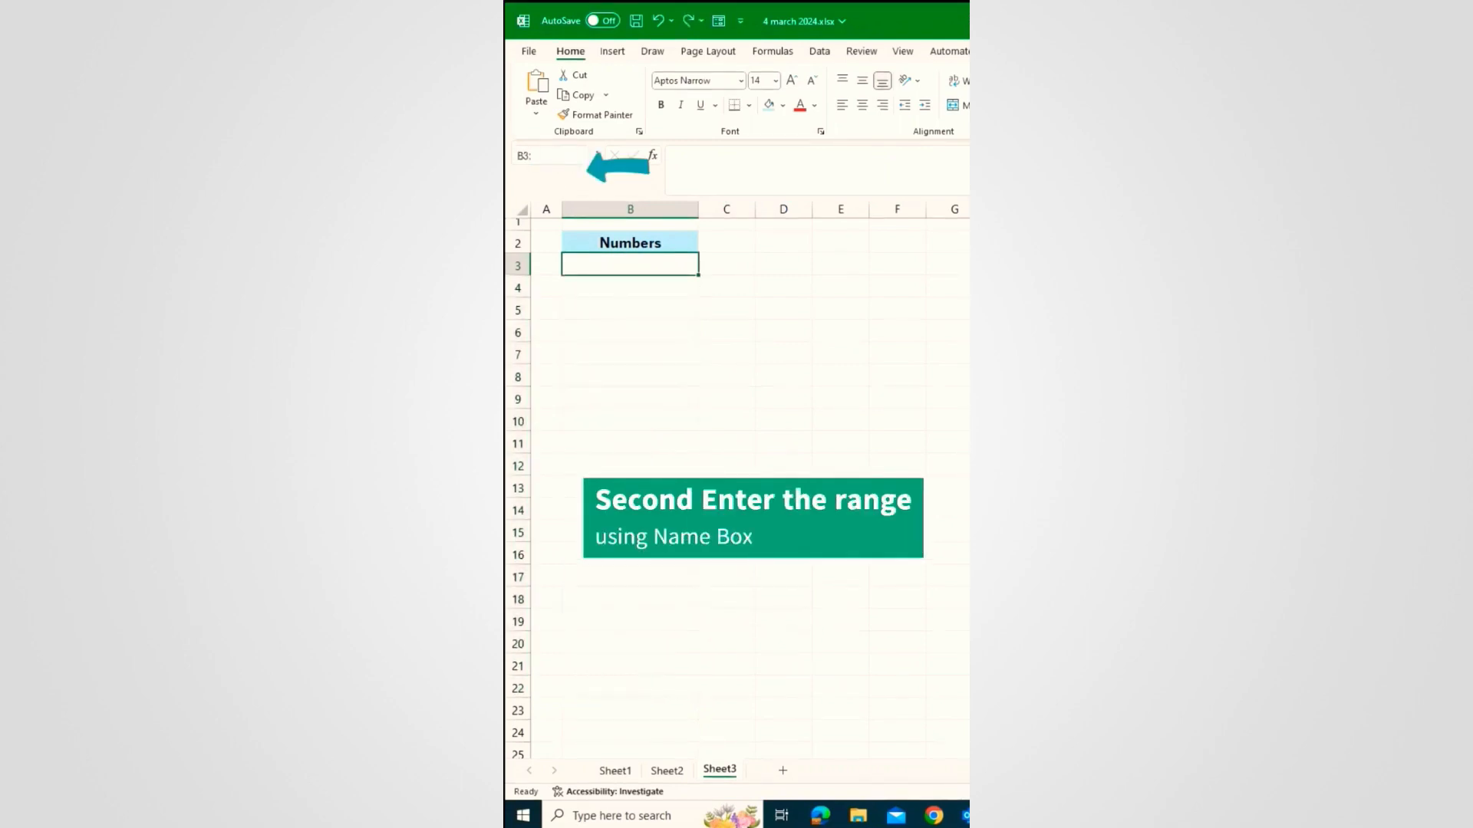
# Step: Enter =ROW(B1) into all of B3:B22 at once with Ctrl+Enter, then undo it
pyautogui.press('Return')
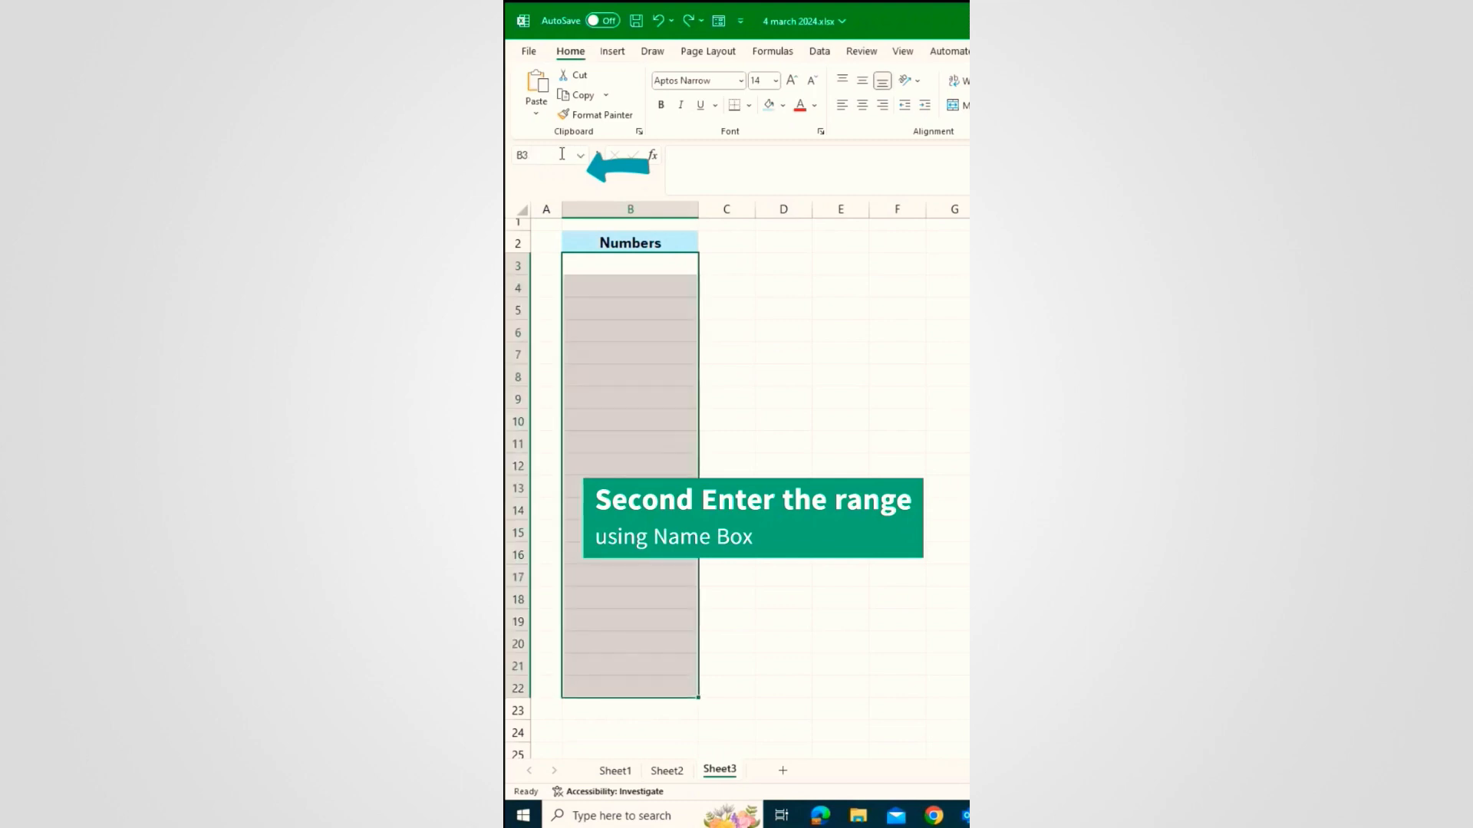
pyautogui.click(750, 154)
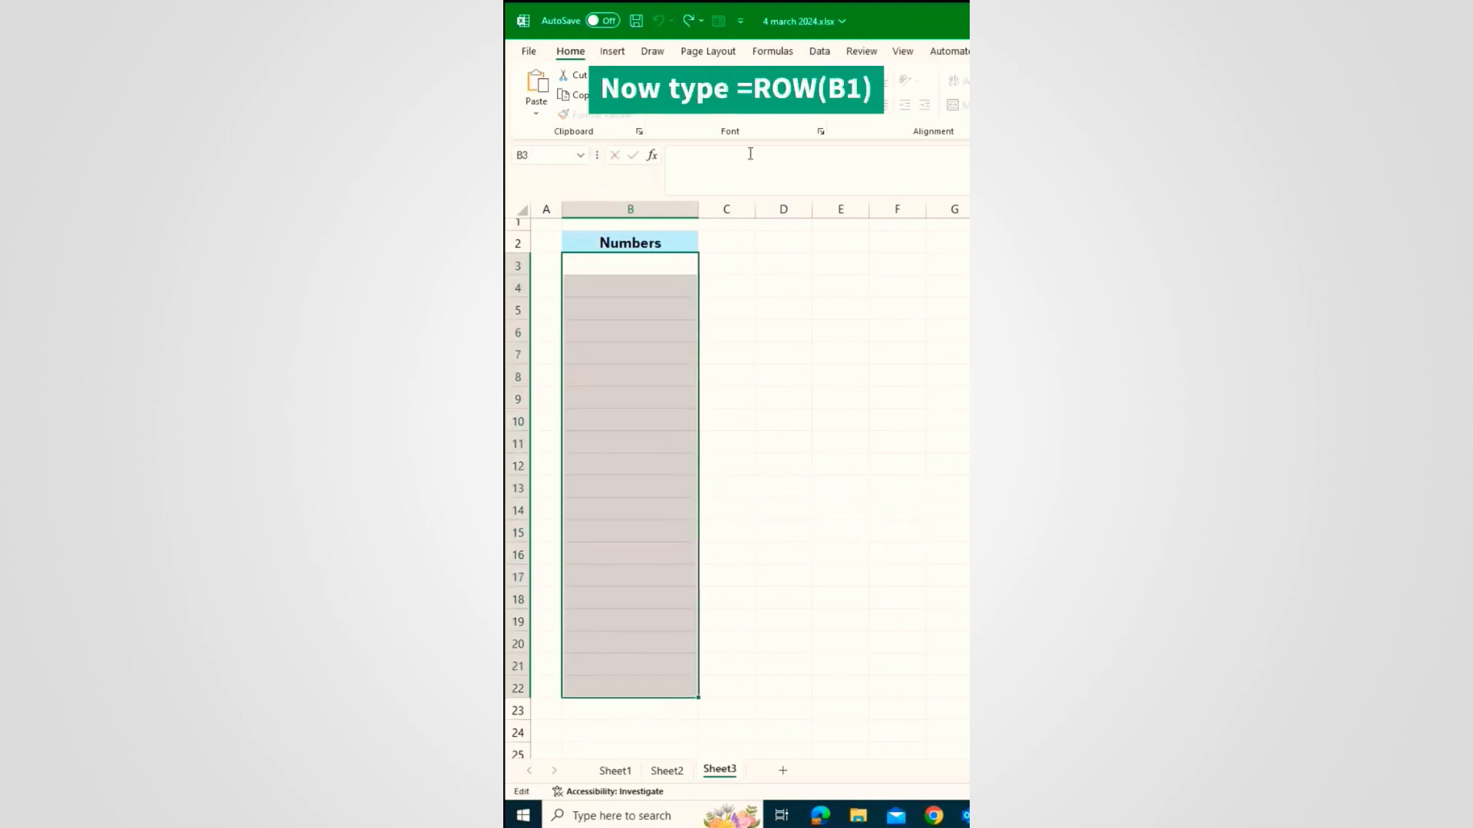
pyautogui.write('=ROW(')
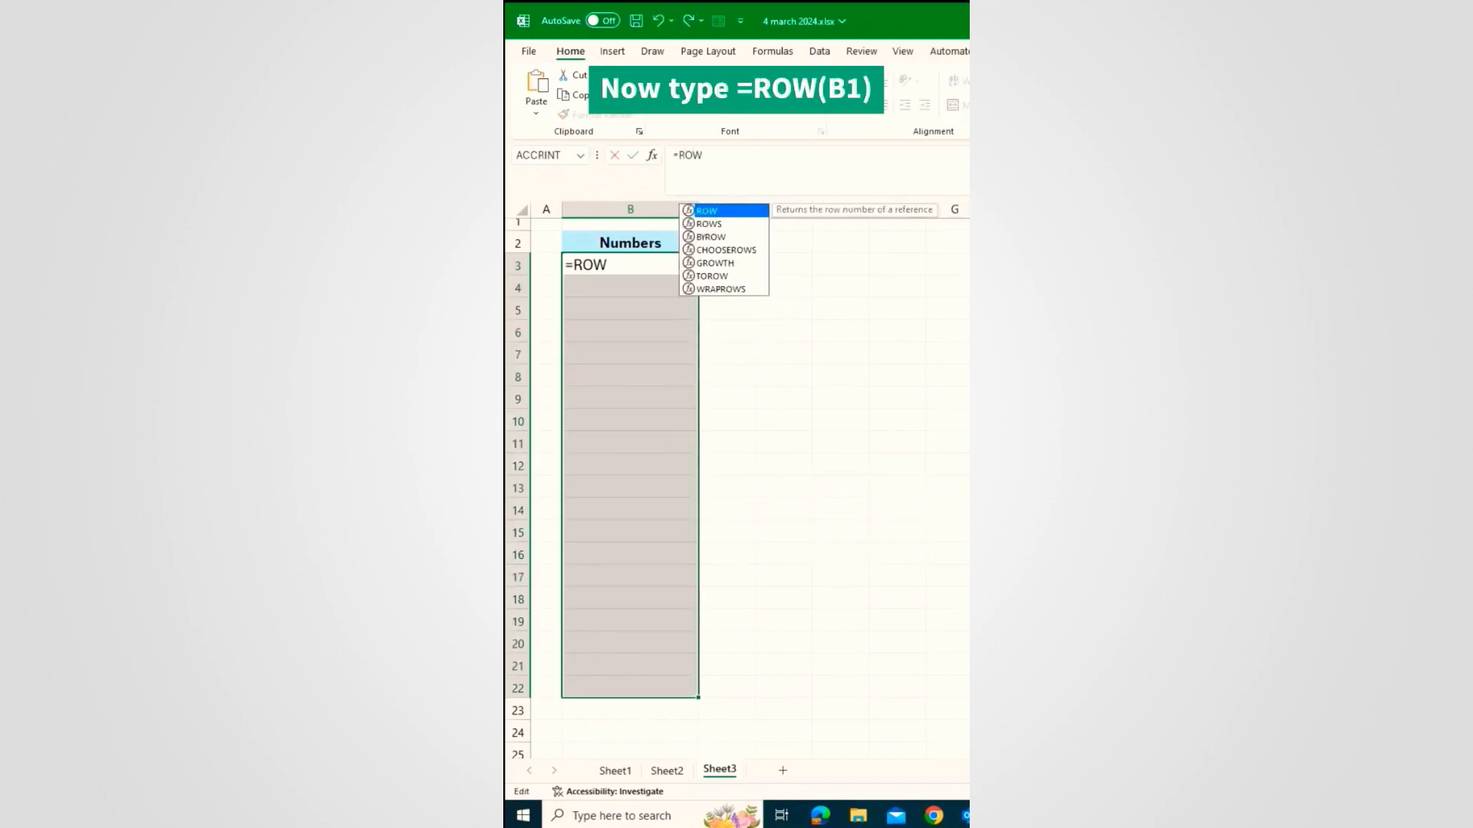
pyautogui.click(664, 222)
pyautogui.write(')')
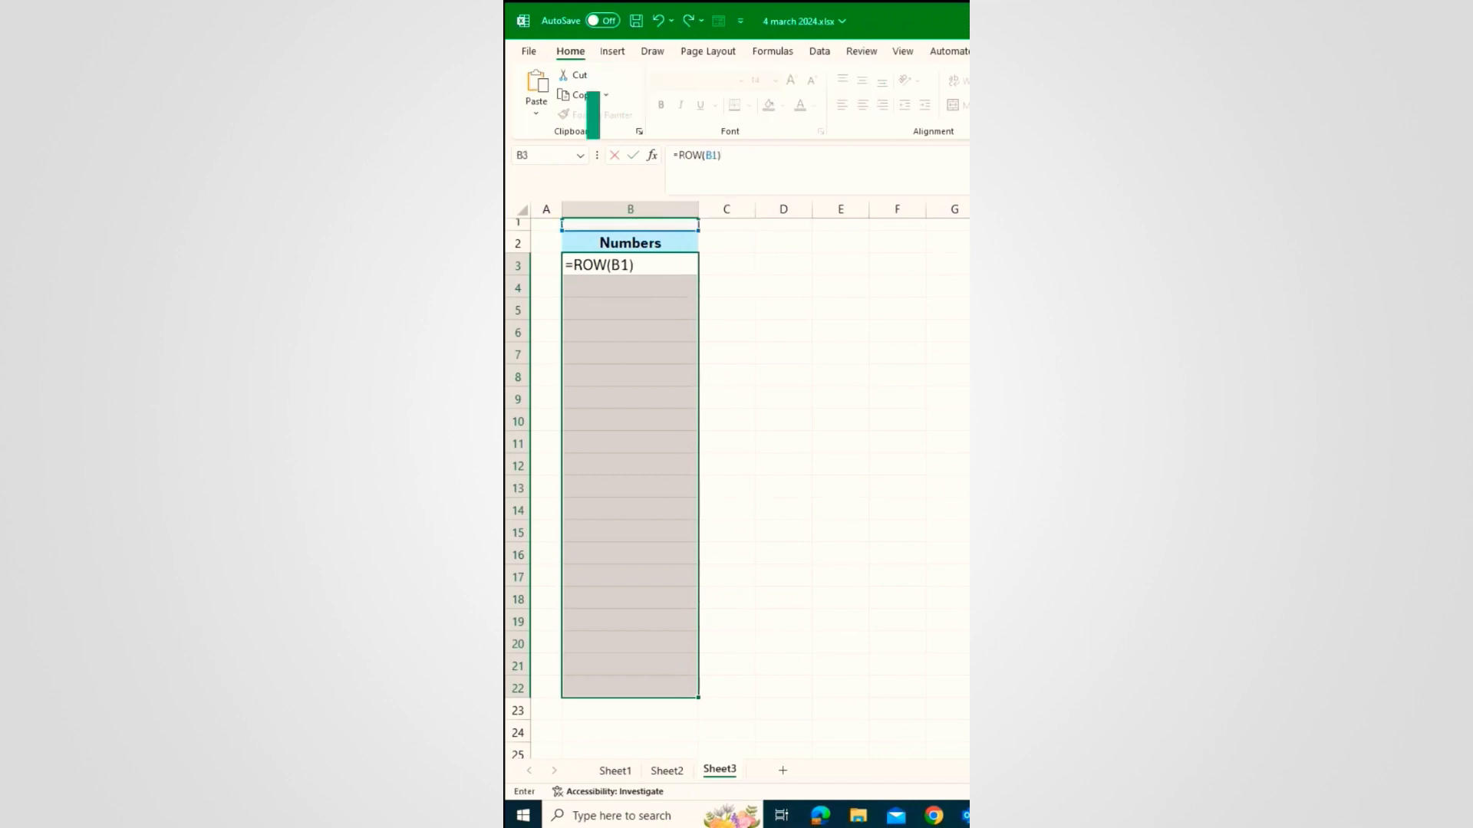
pyautogui.hotkey('ctrl', 'Return')
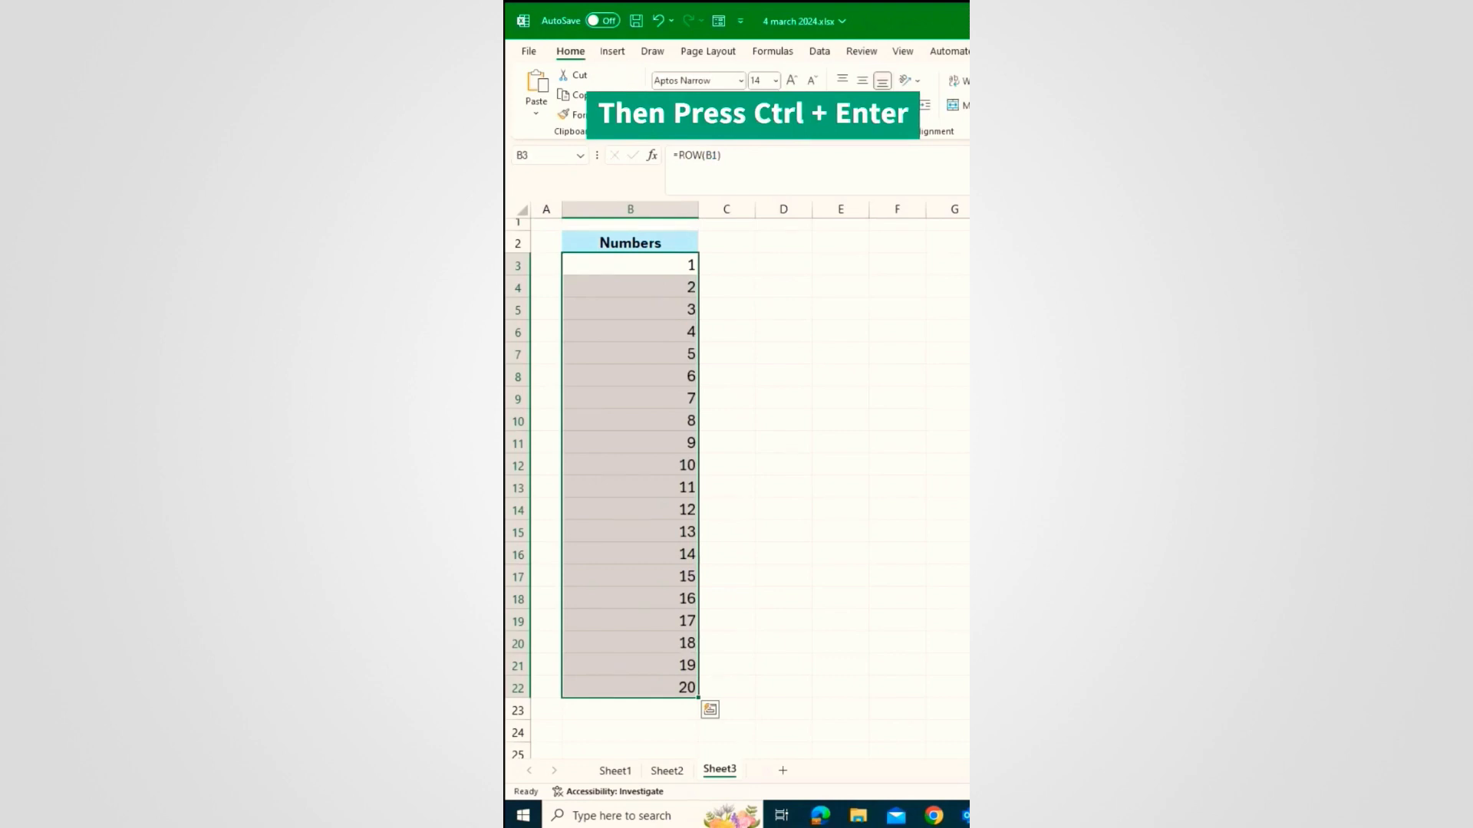
pyautogui.hotkey('ctrl', 'z')
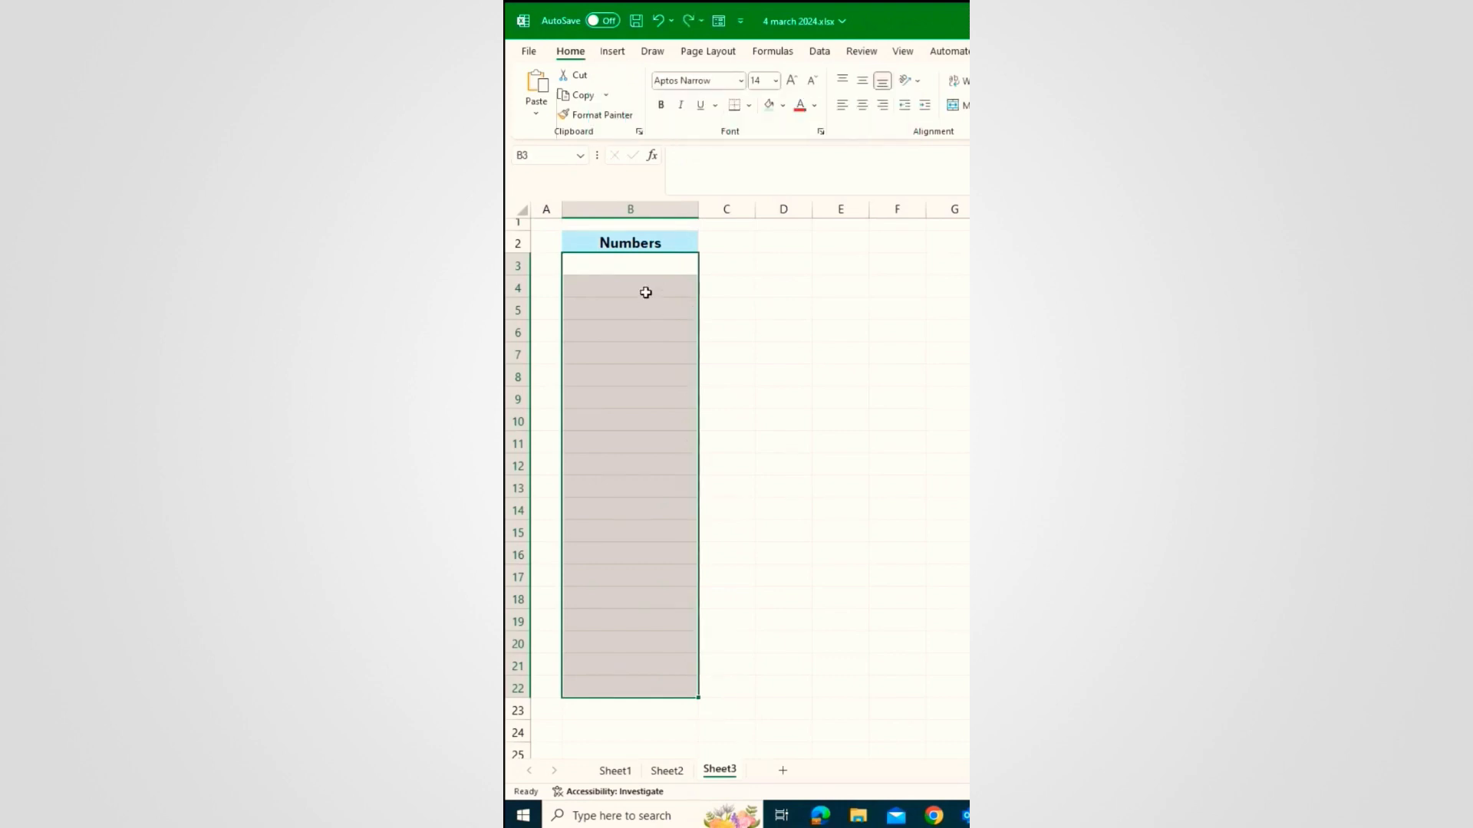
# Step: Enter =SEQUENCE(20) in B3 to spill 1 through 20 down to B22
pyautogui.click(647, 265)
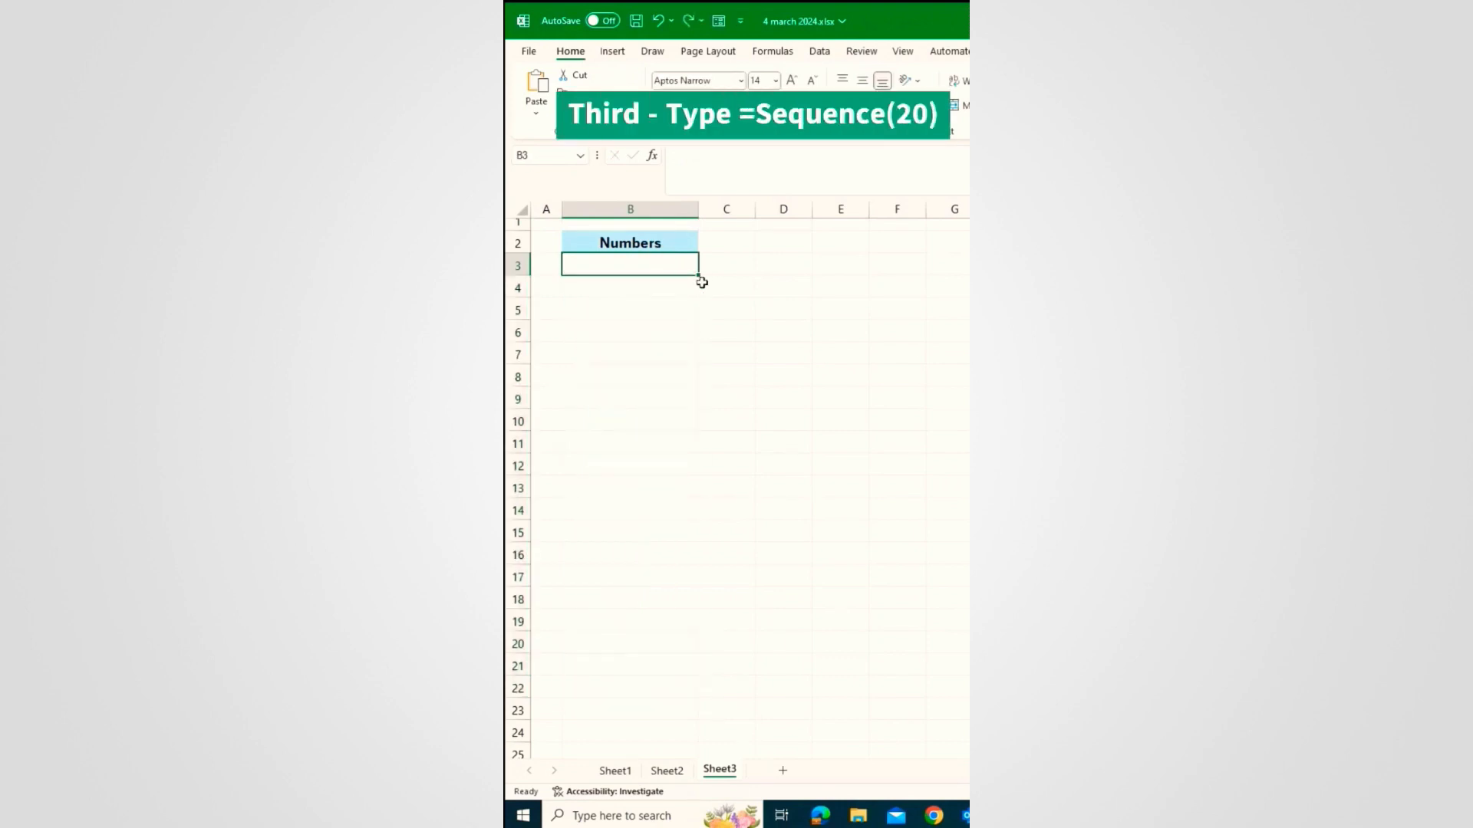
pyautogui.write('=s')
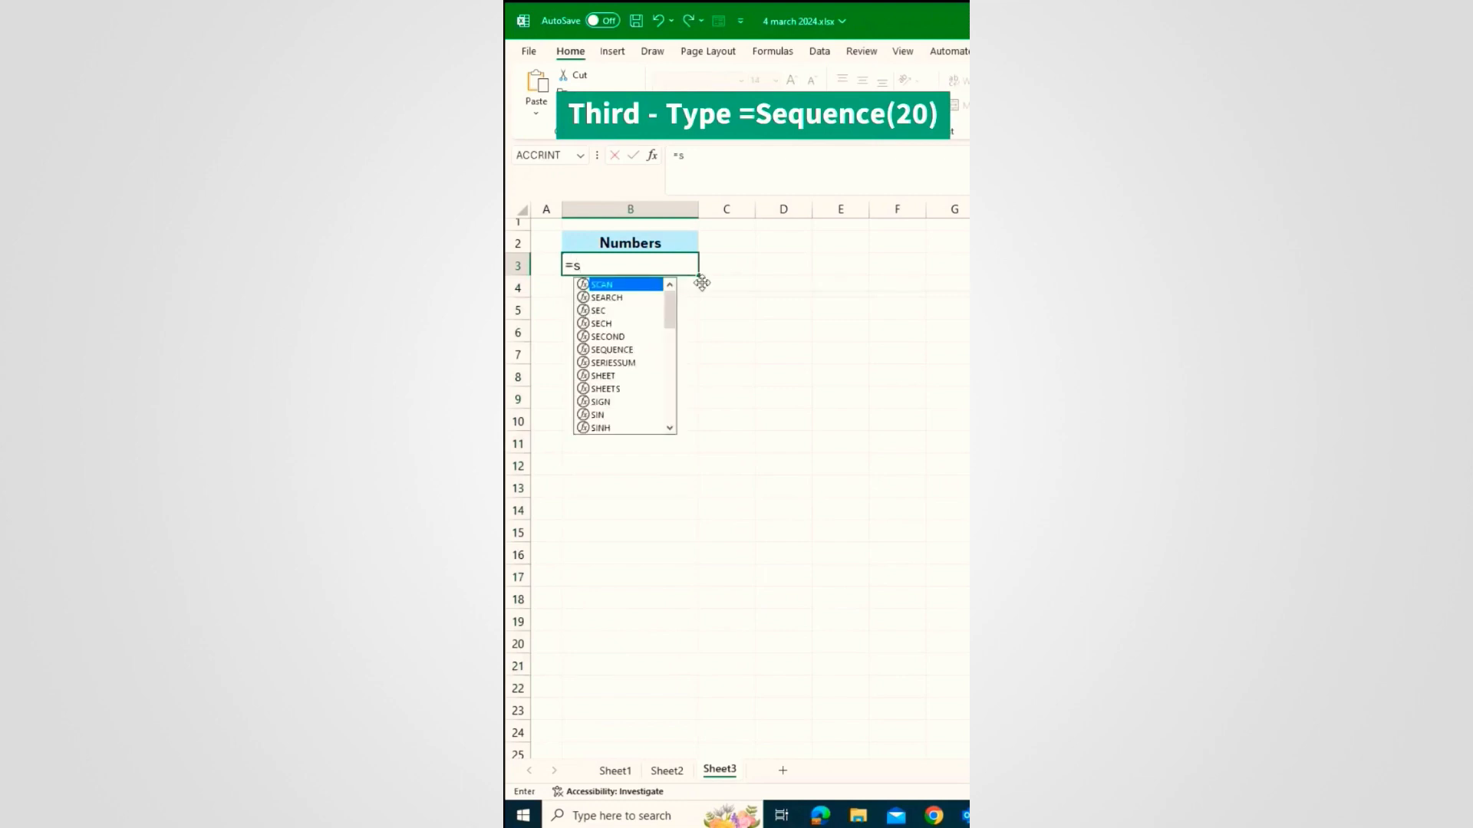
pyautogui.write('equence')
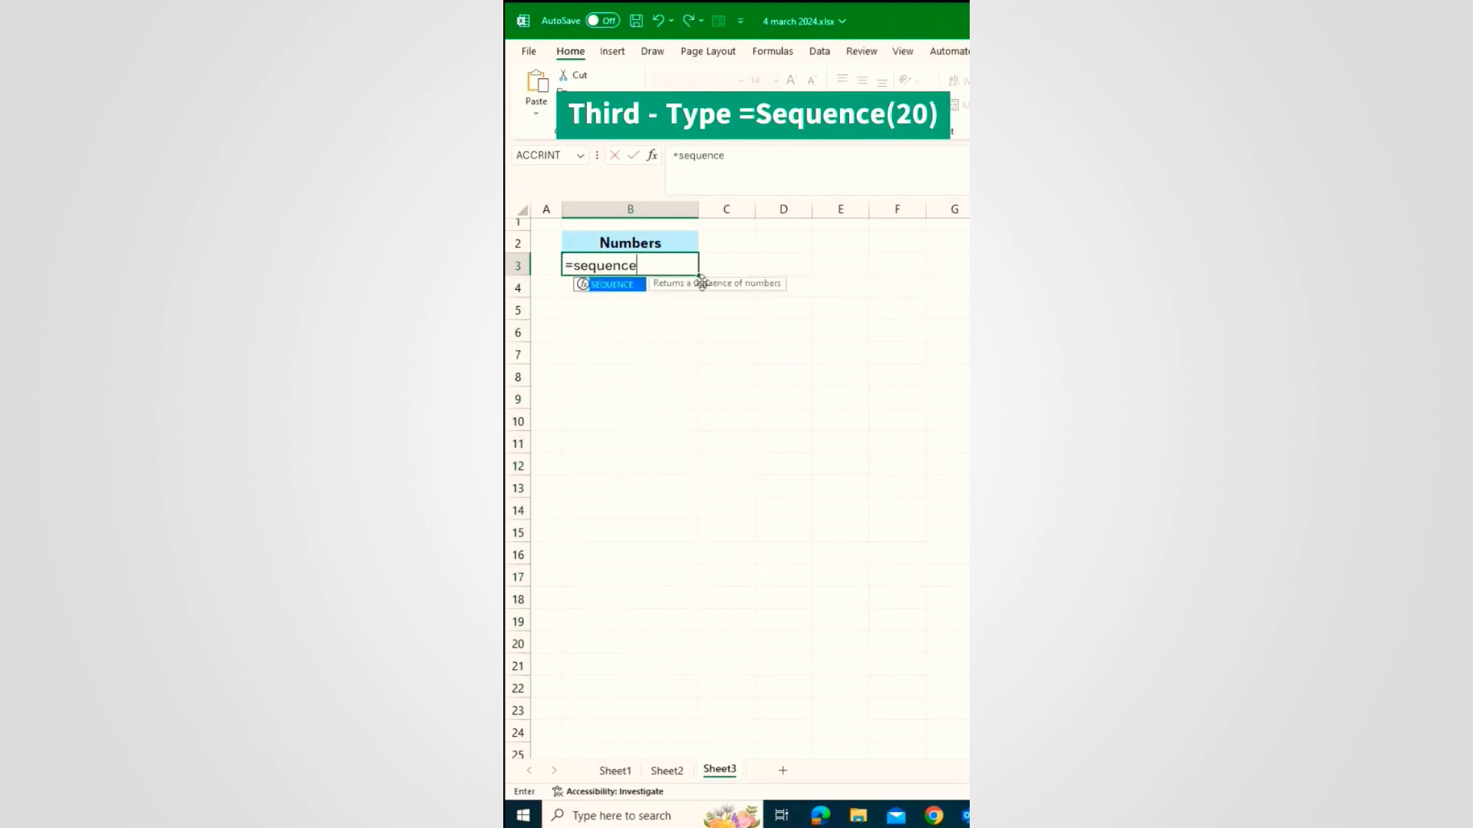
pyautogui.press('Tab')
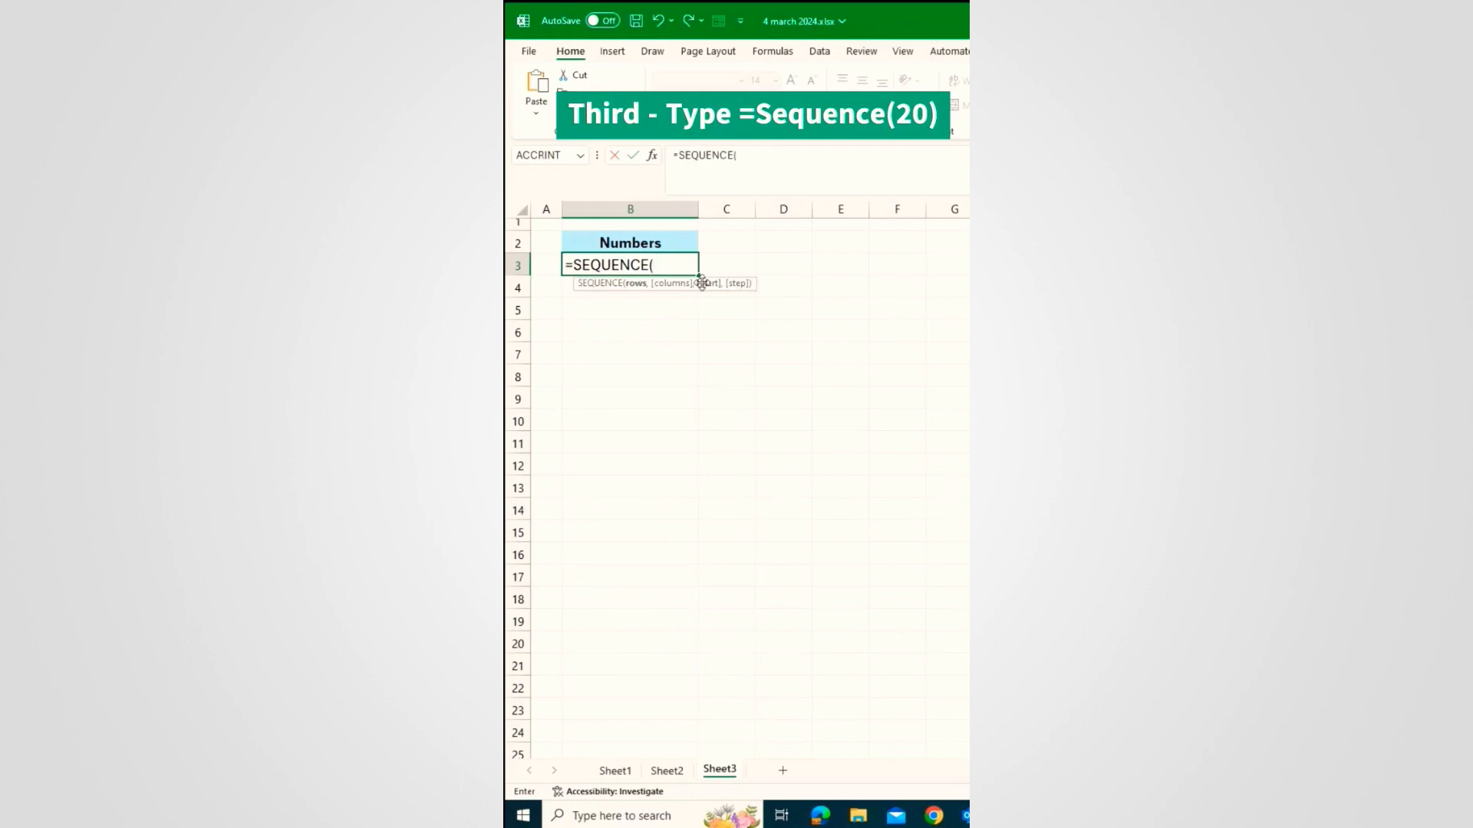
pyautogui.write('20)')
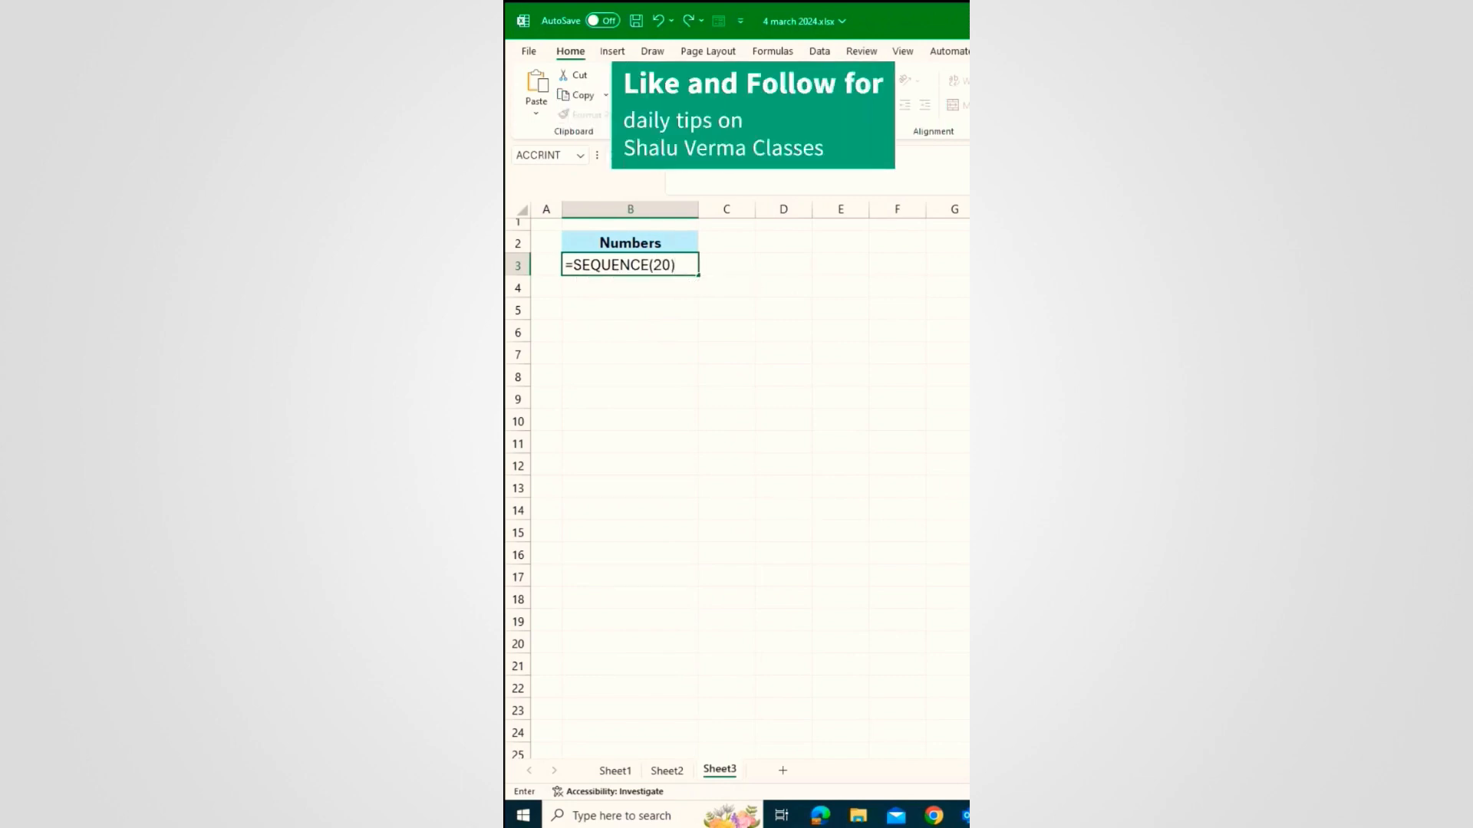
pyautogui.press('Return')
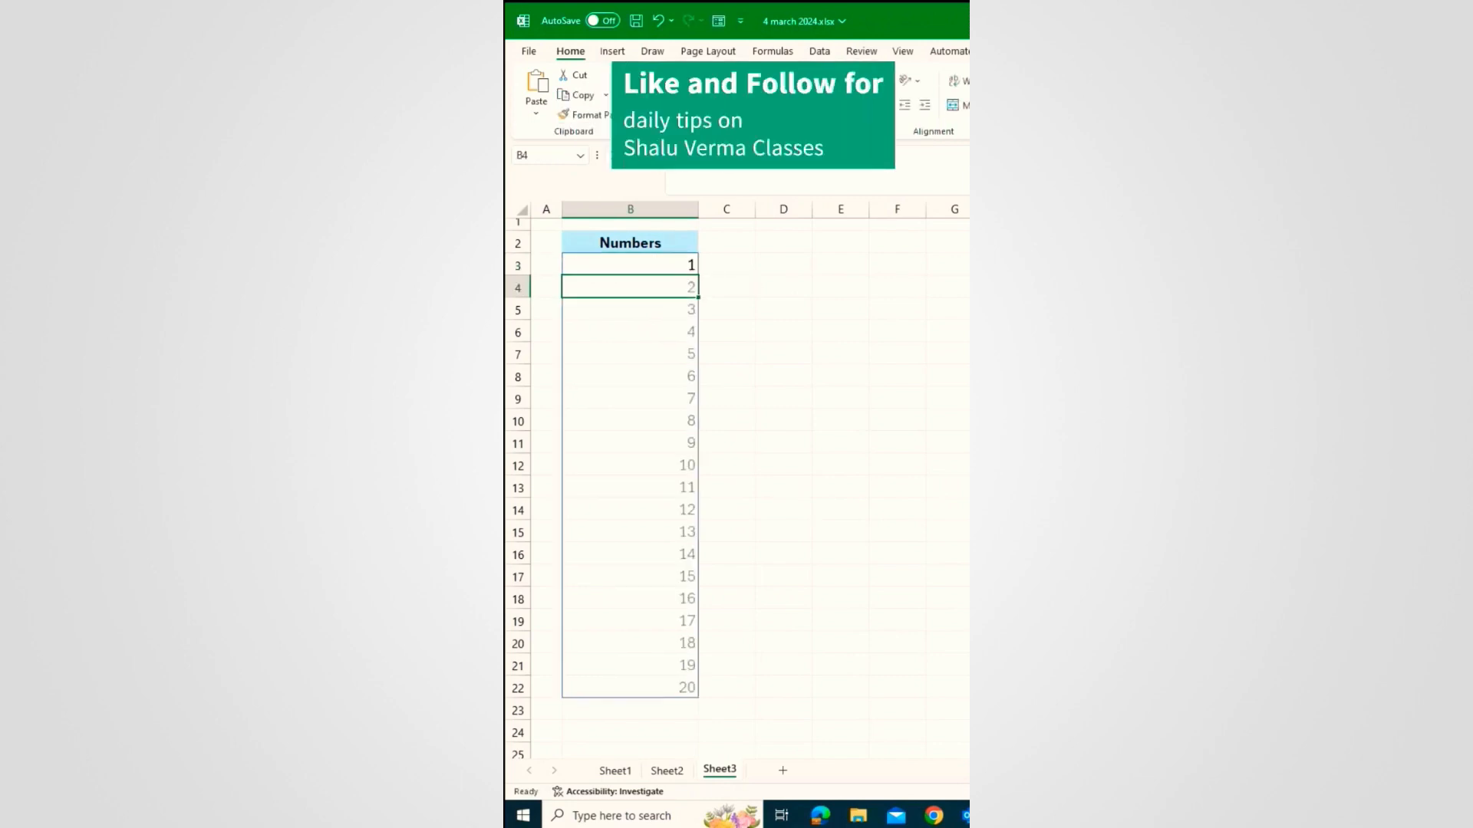
# Step: Draw freehand ink bars across Plot cells D3, D4 and D6, then undo the strokes
pyautogui.moveTo(754, 322); pyautogui.dragTo(824, 323)
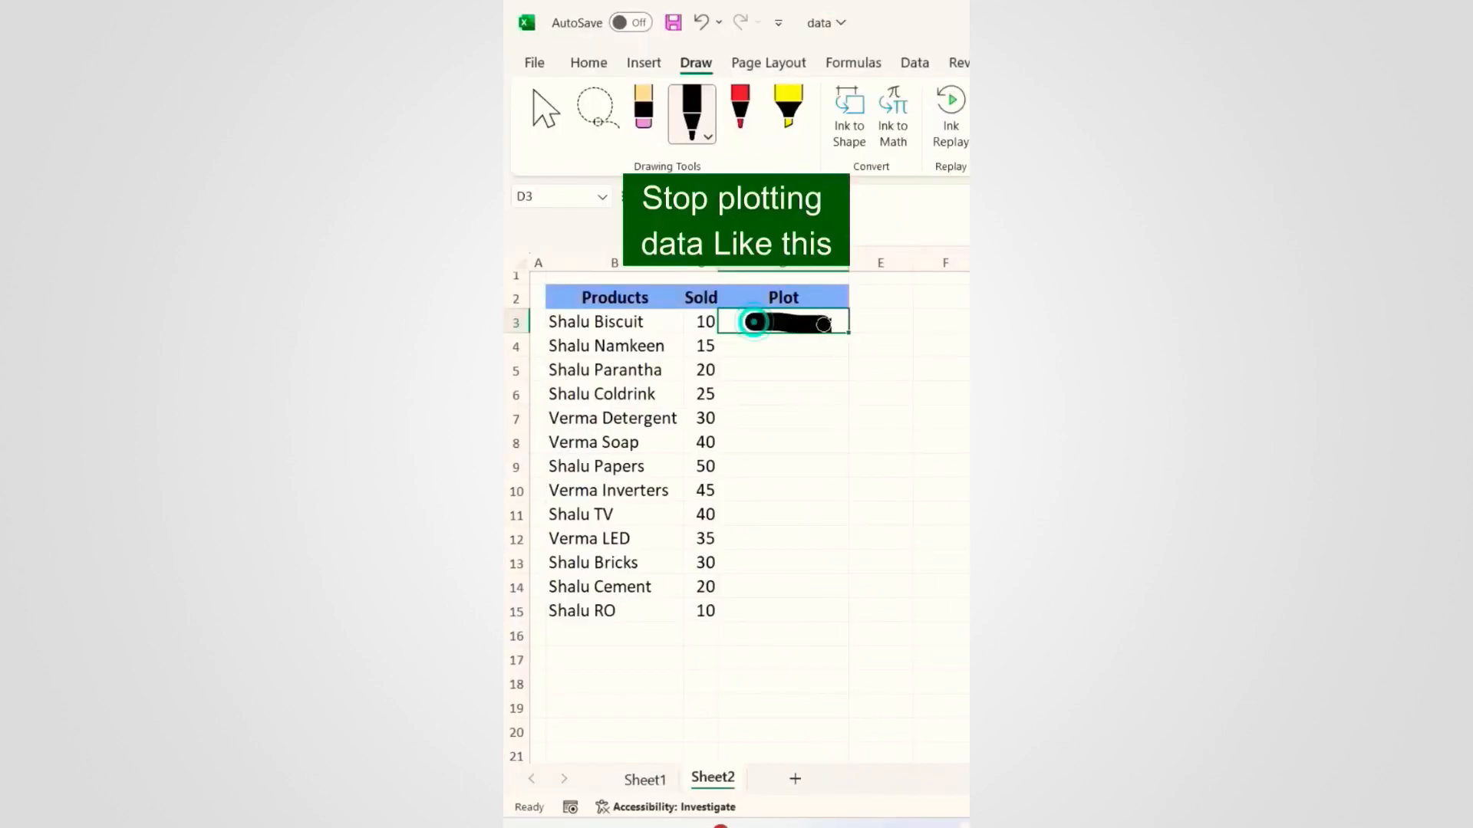
pyautogui.moveTo(735, 349); pyautogui.dragTo(832, 350)
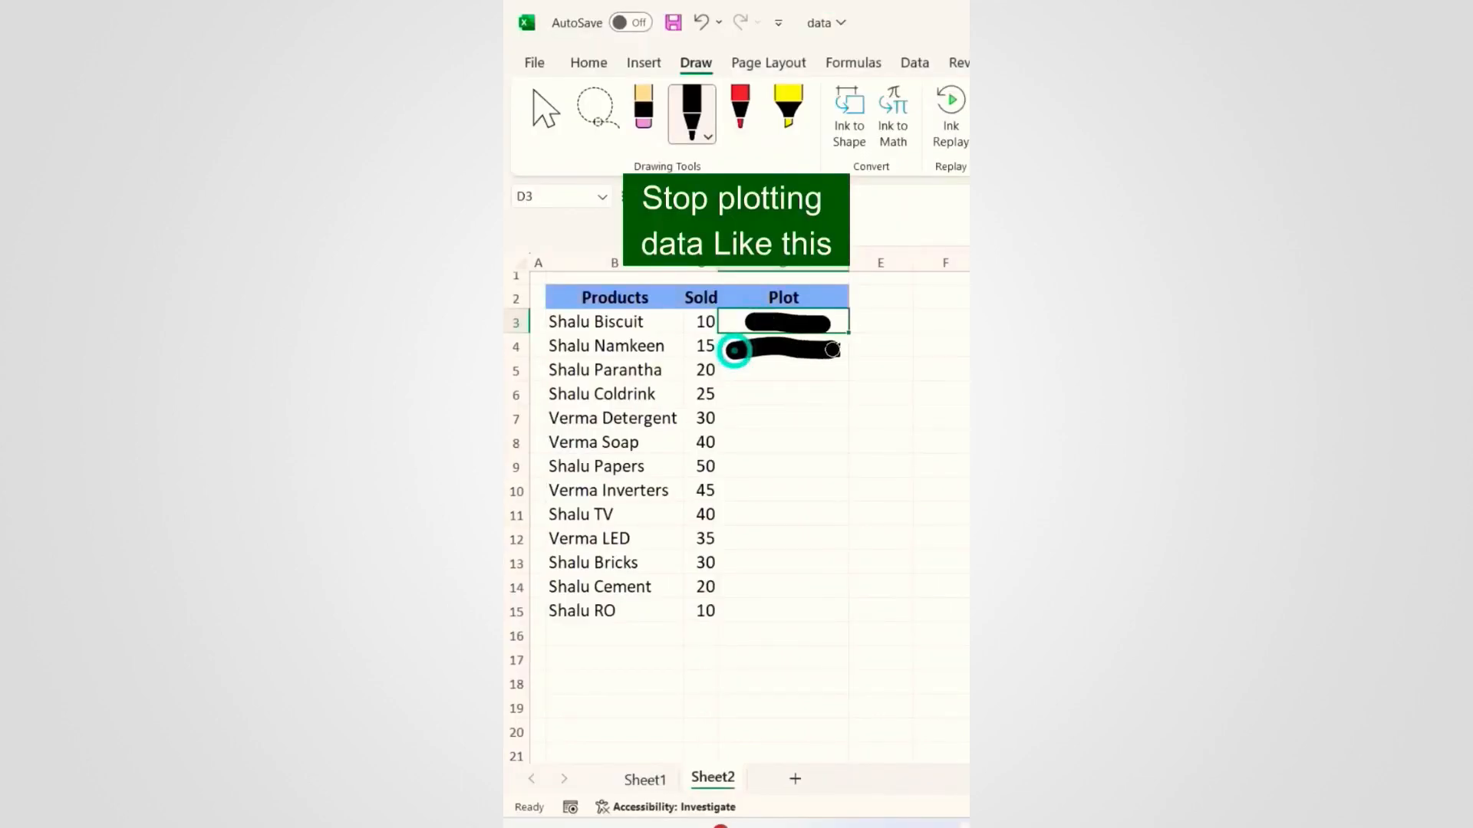
pyautogui.moveTo(733, 392); pyautogui.dragTo(828, 393)
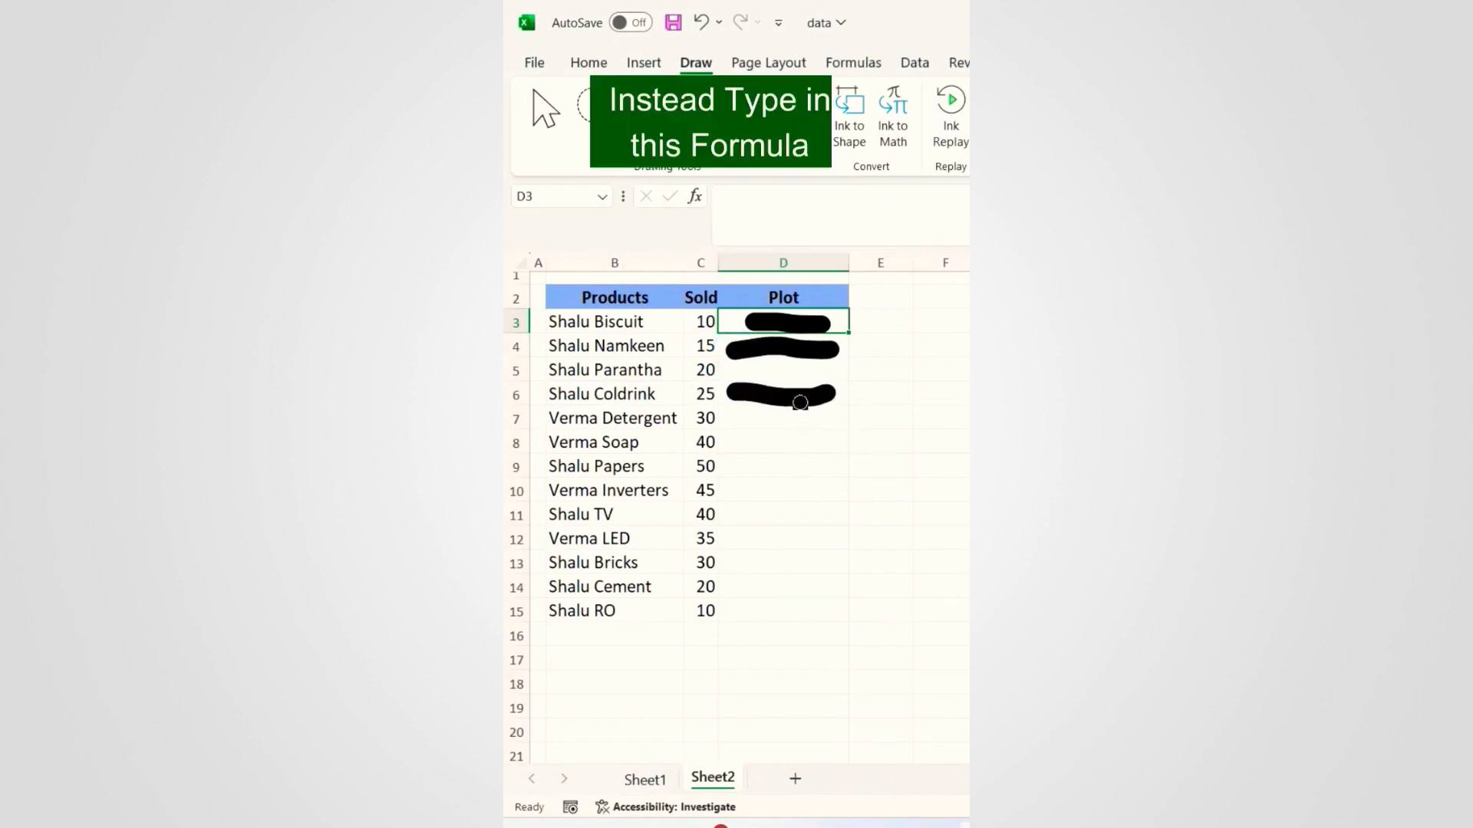
pyautogui.hotkey('ctrl', 'z')
pyautogui.hotkey('ctrl', 'z')
pyautogui.hotkey('ctrl', 'z')
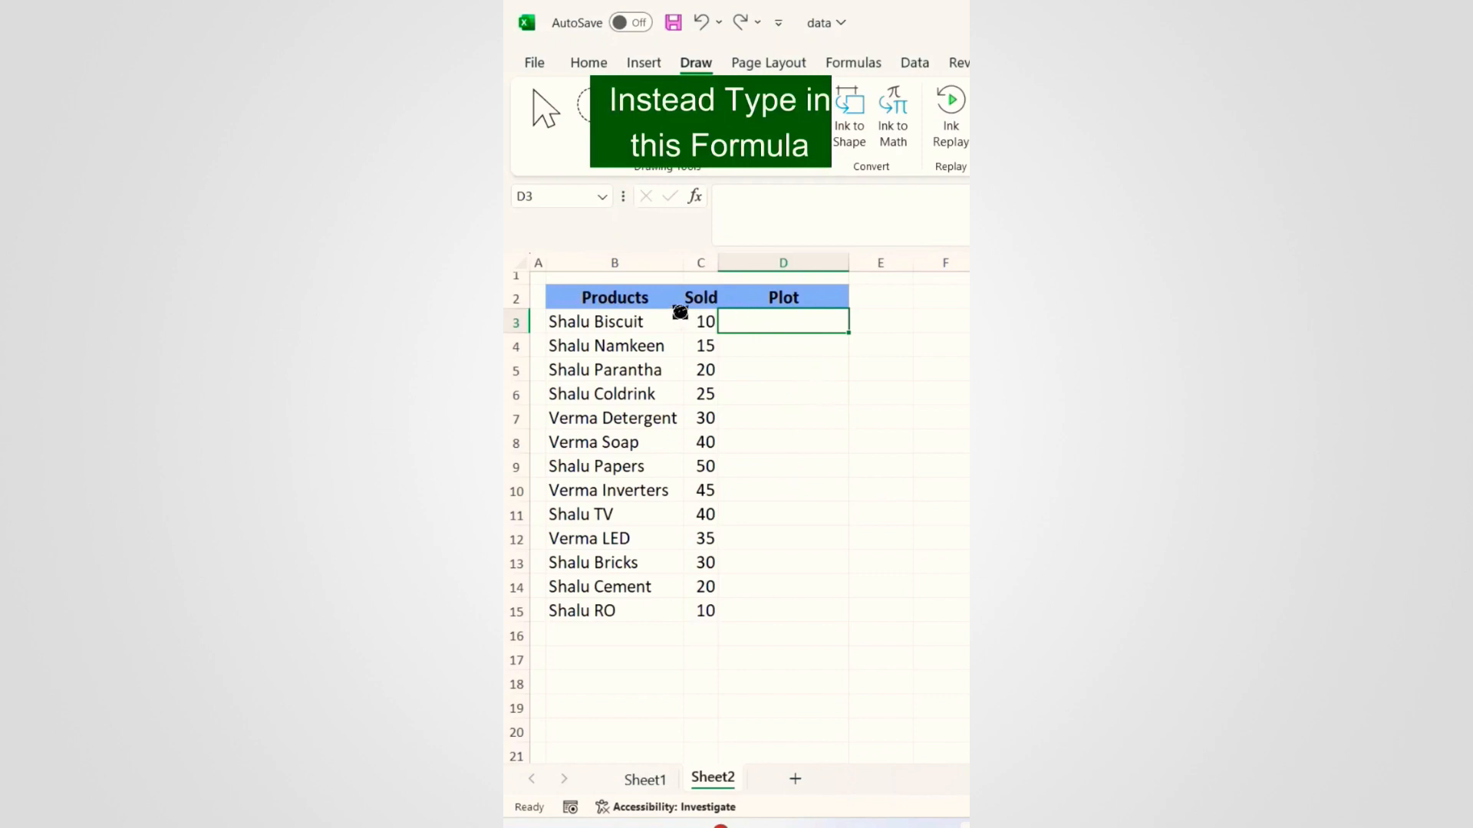
# Step: Enter =REPT("|",C3) in D3 to draw a 10-pipe bar for Shalu Biscuit
pyautogui.press('Escape')
pyautogui.click(789, 322)
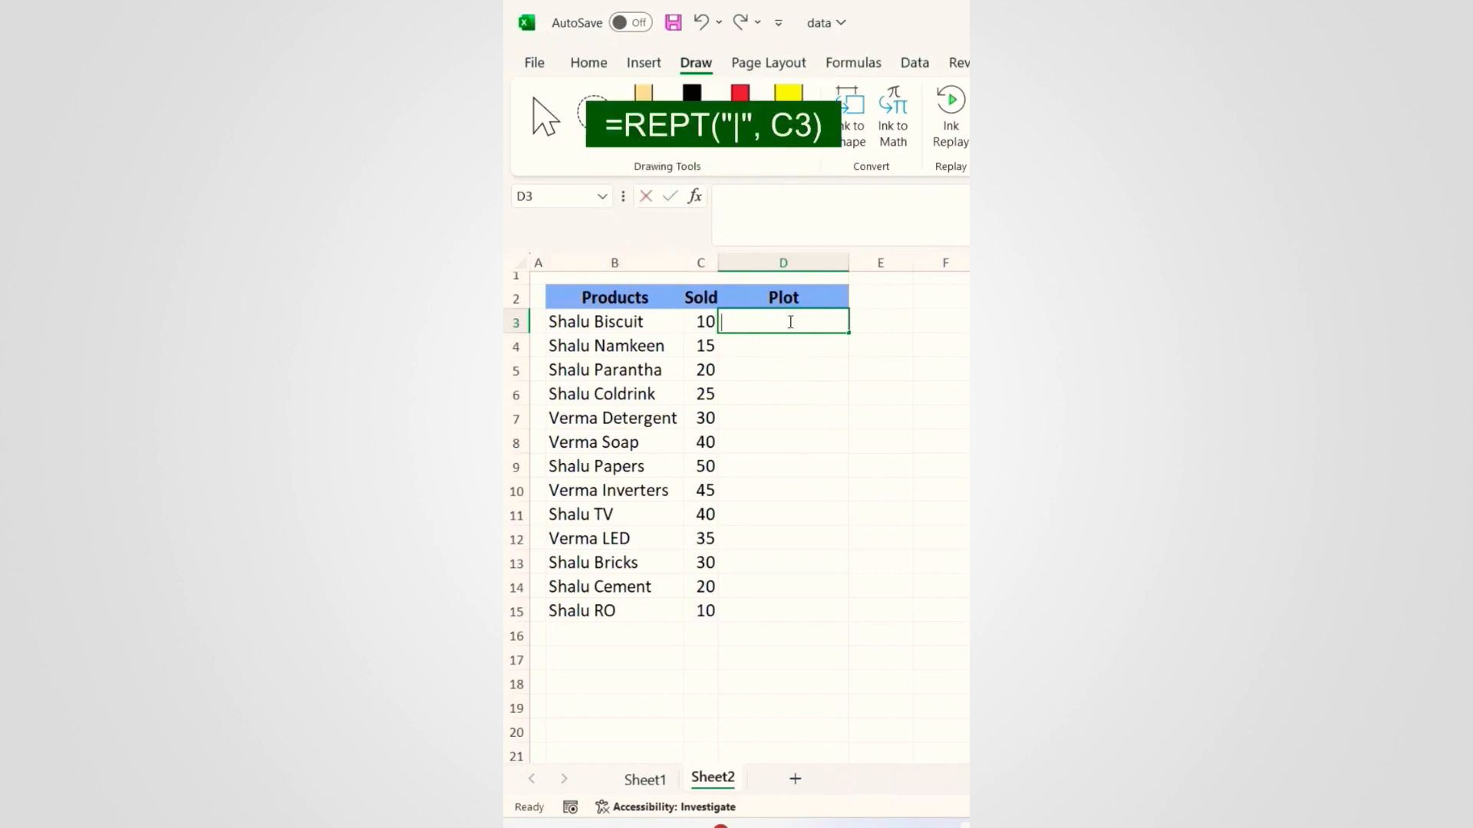
pyautogui.write('=rept')
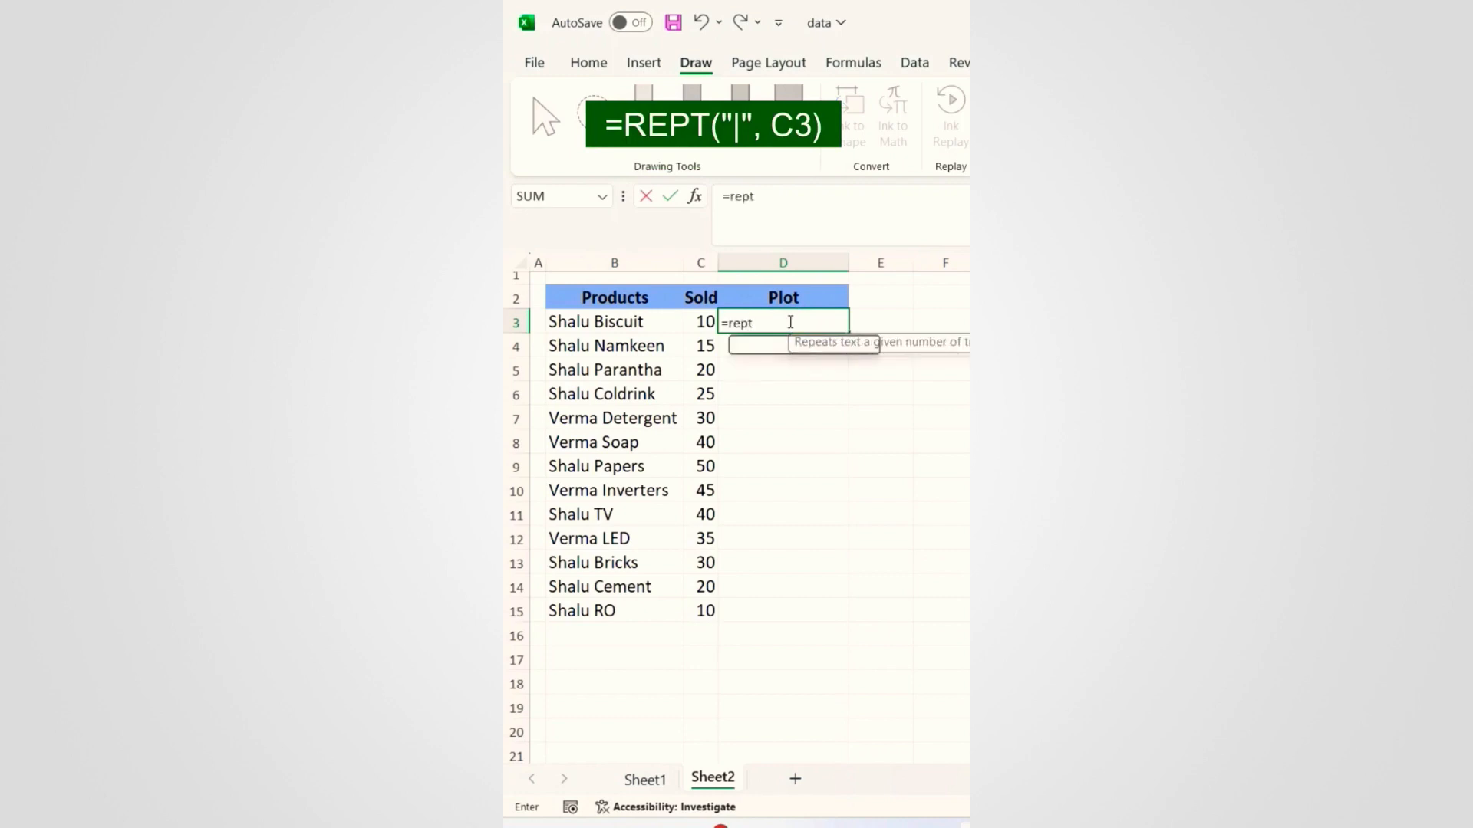
pyautogui.press('Tab')
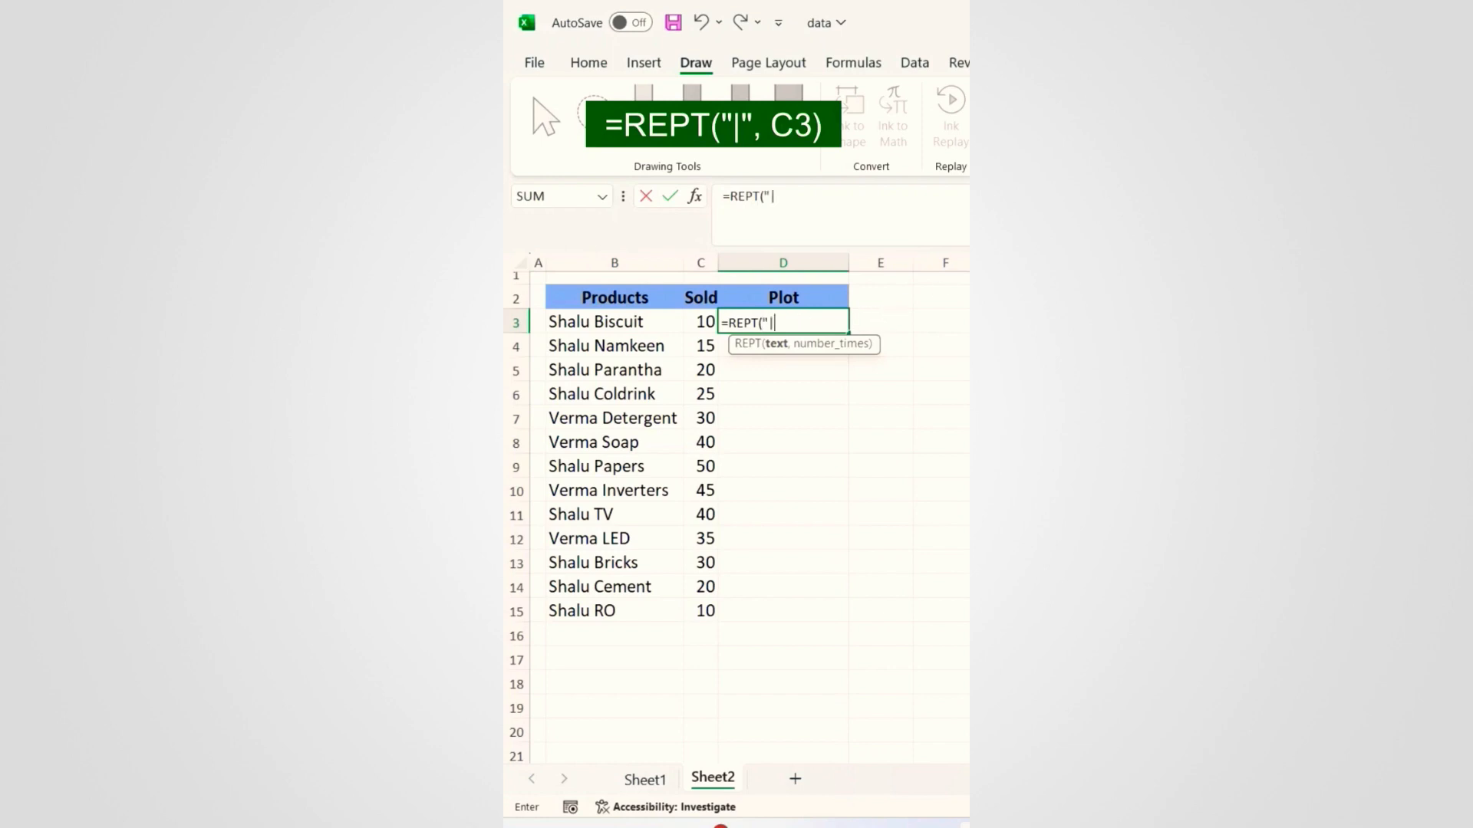
pyautogui.write('"|",')
pyautogui.click(691, 321)
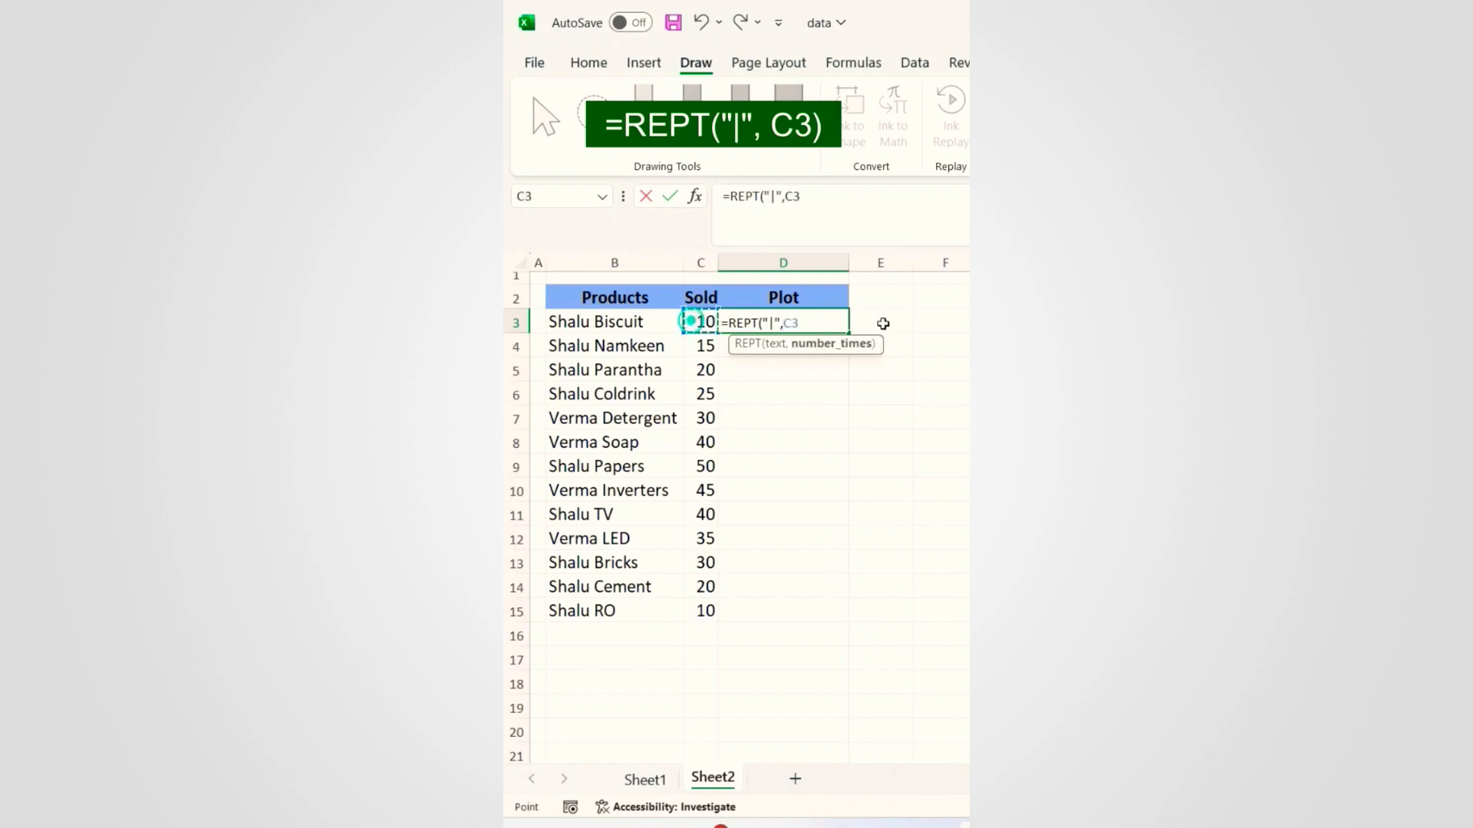
pyautogui.write(')')
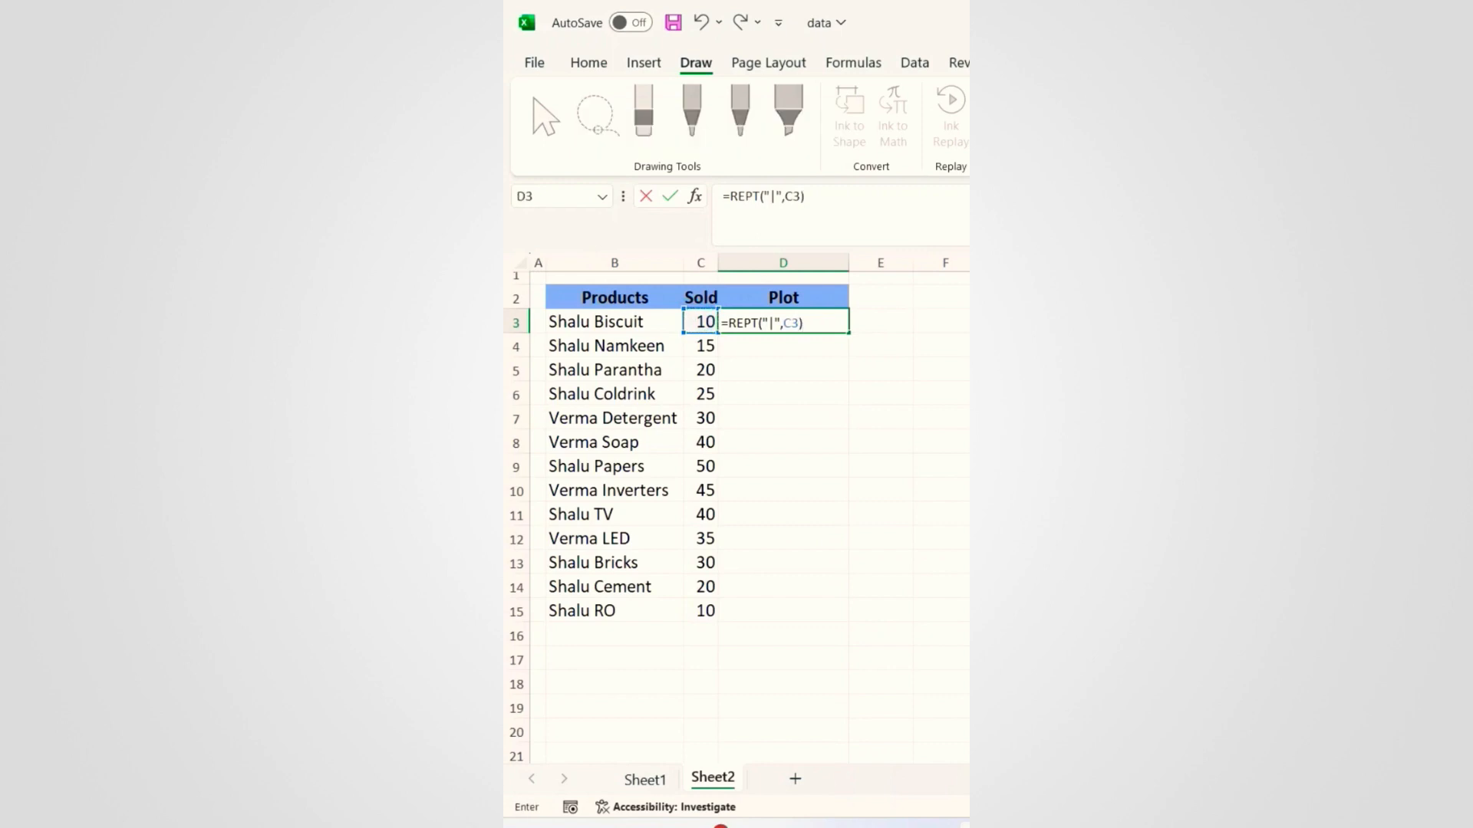
pyautogui.press('Return')
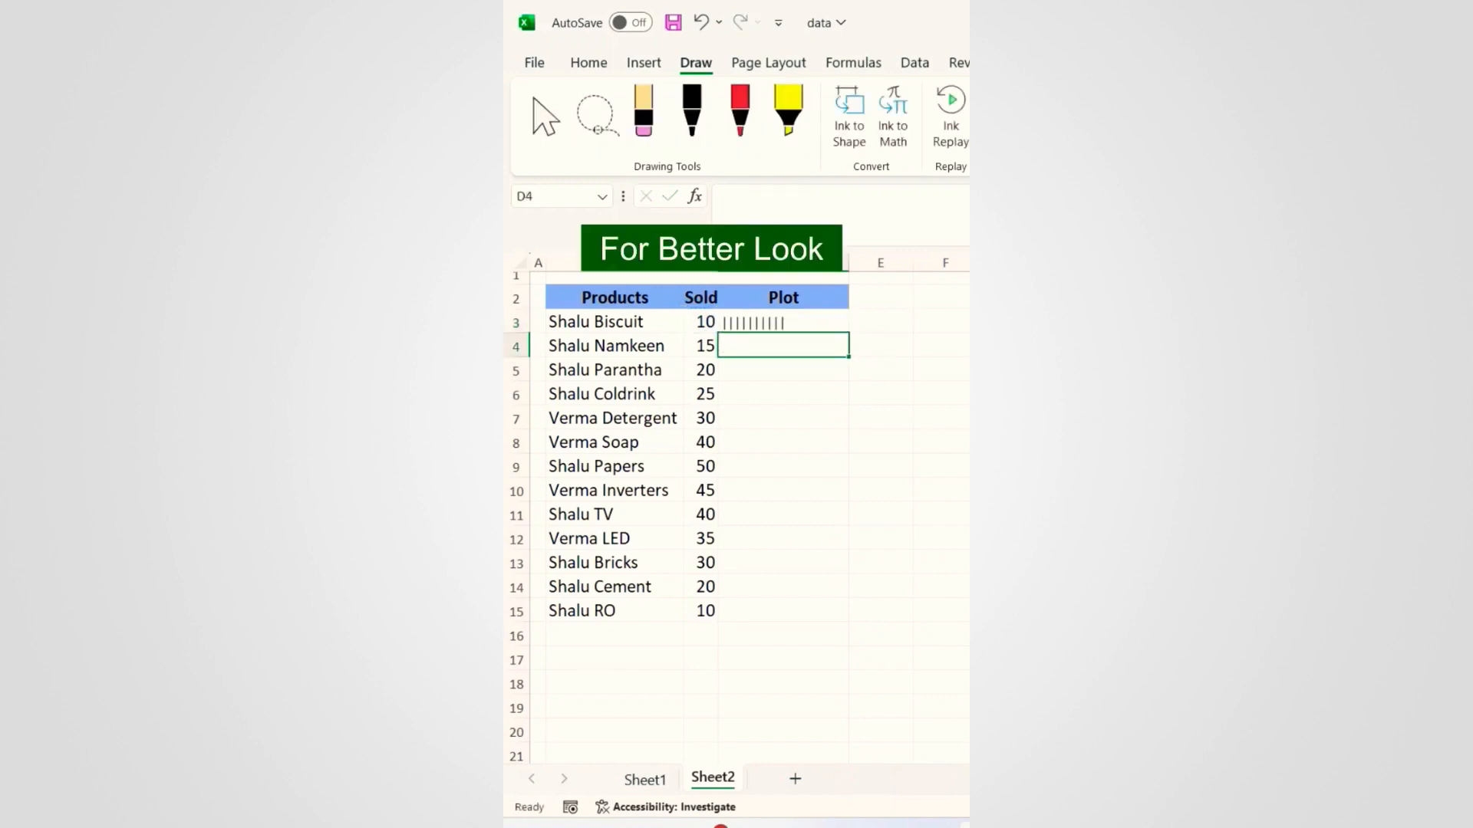
# Step: Set D3's font to Britannic Bold and fill the REPT bar formula down to D15
pyautogui.click(602, 60)
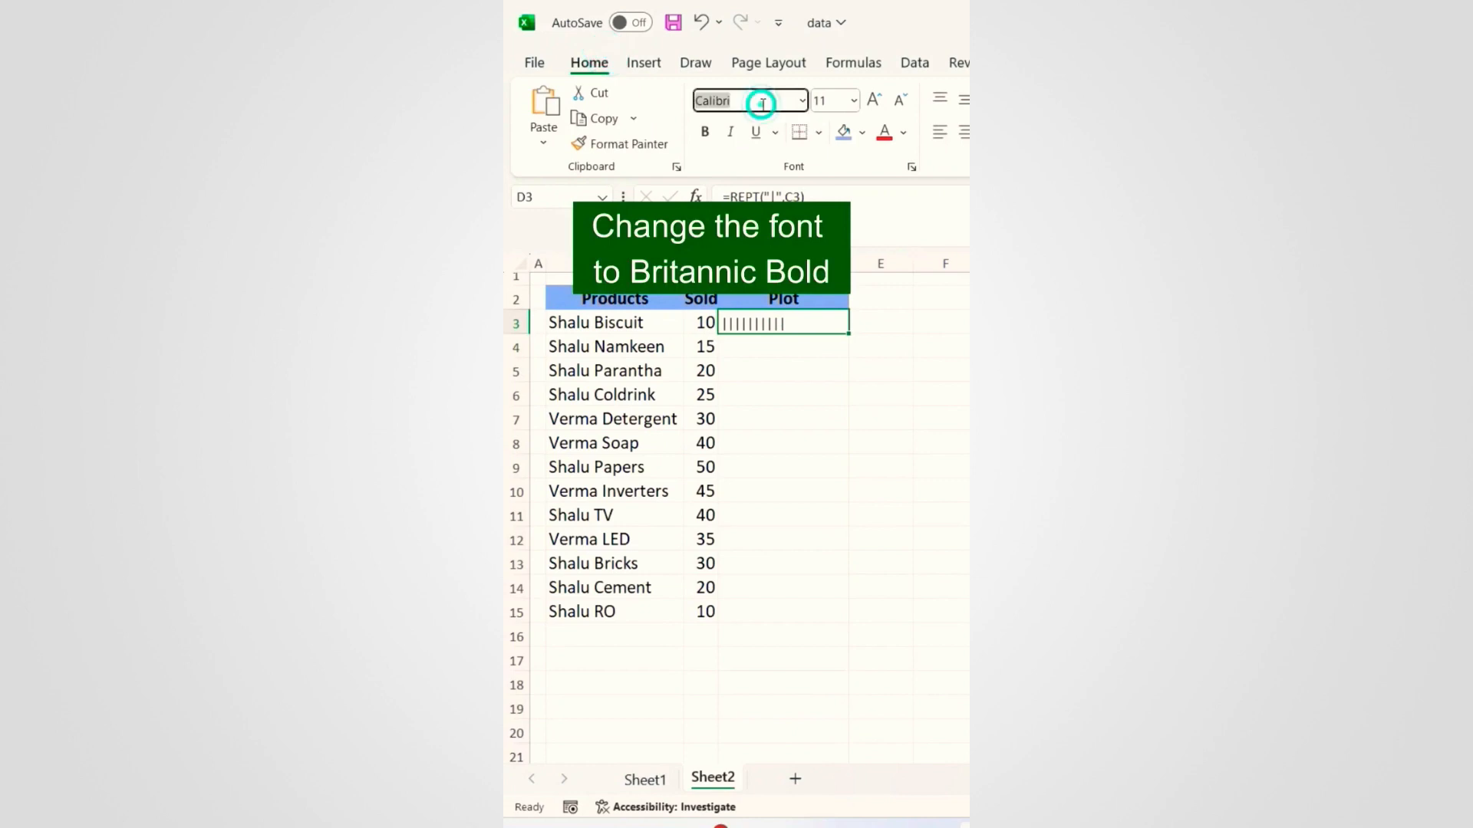
pyautogui.write('Britannic Bold')
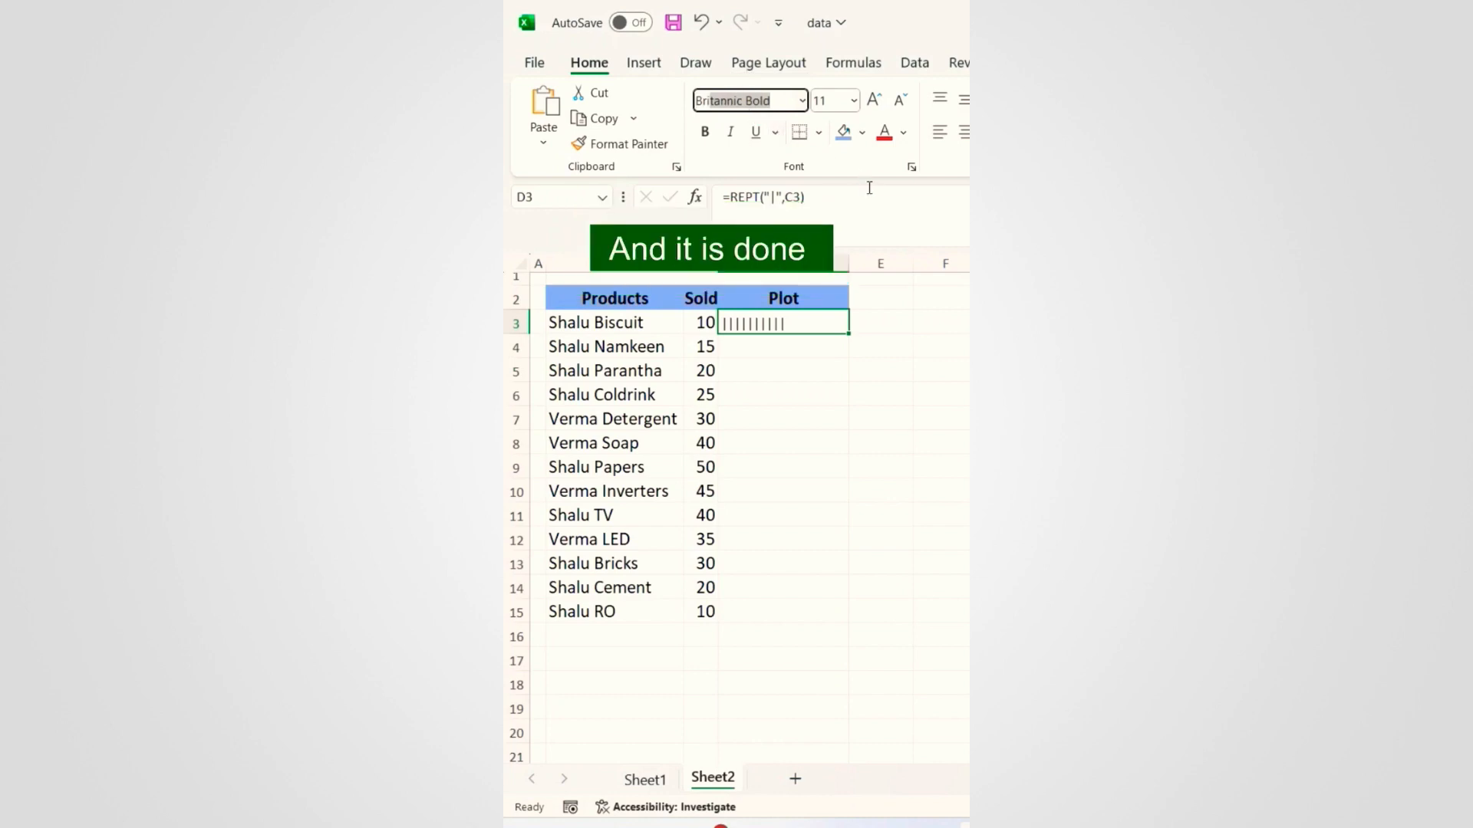
pyautogui.press('Return')
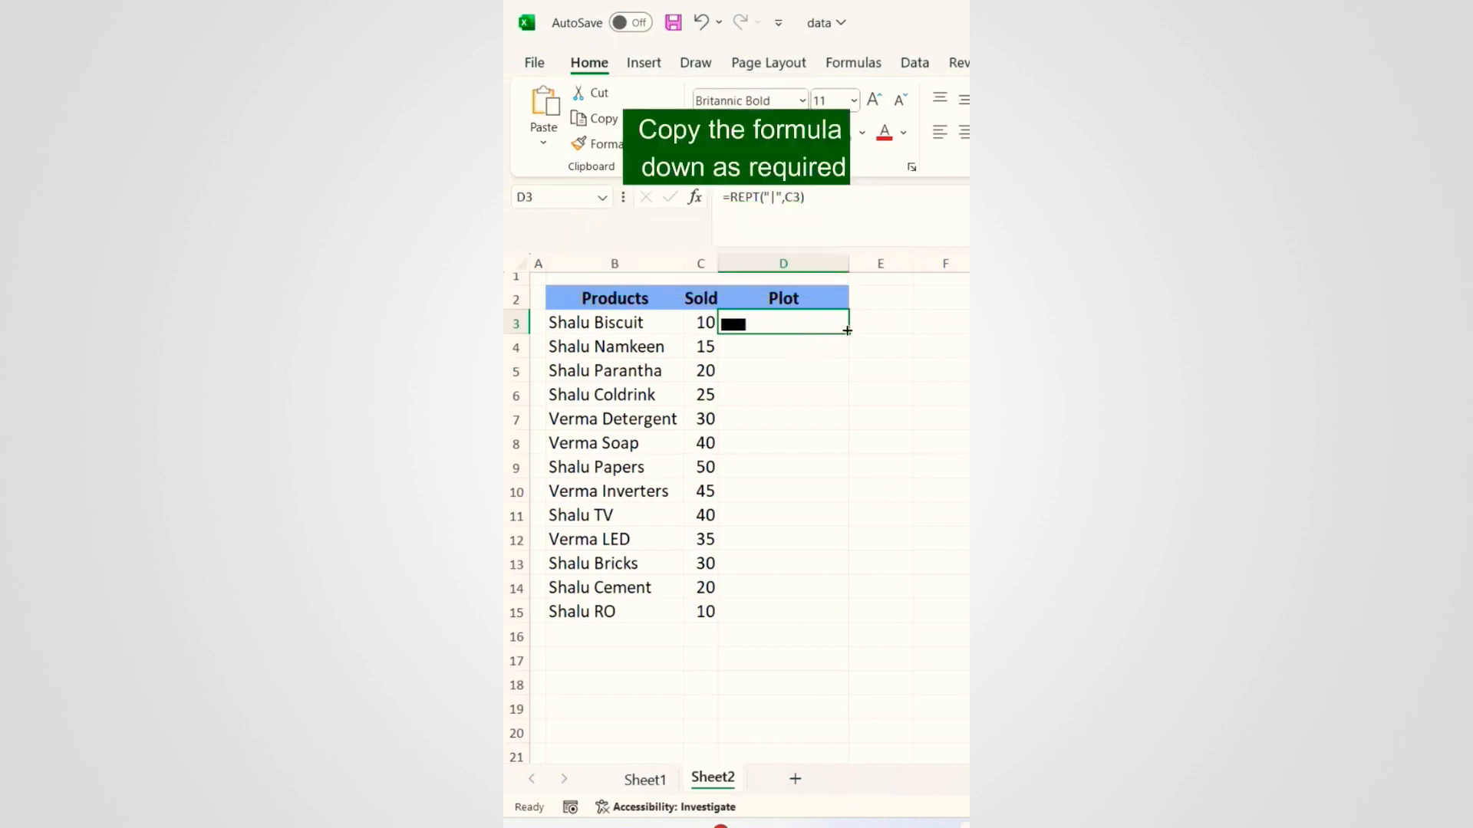
pyautogui.moveTo(848, 336); pyautogui.dragTo(852, 601)
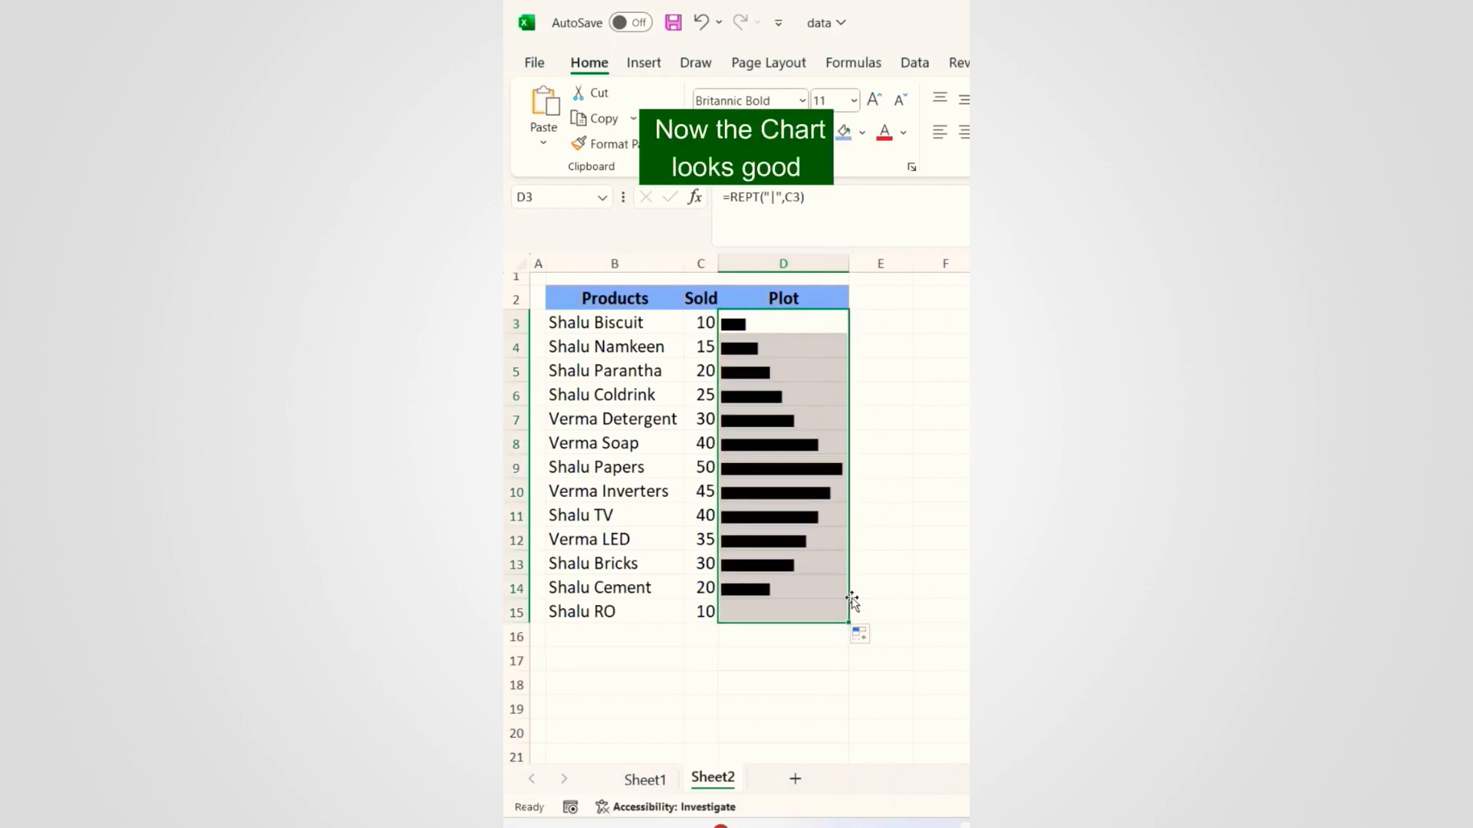
pyautogui.click(829, 450)
pyautogui.click(605, 630)
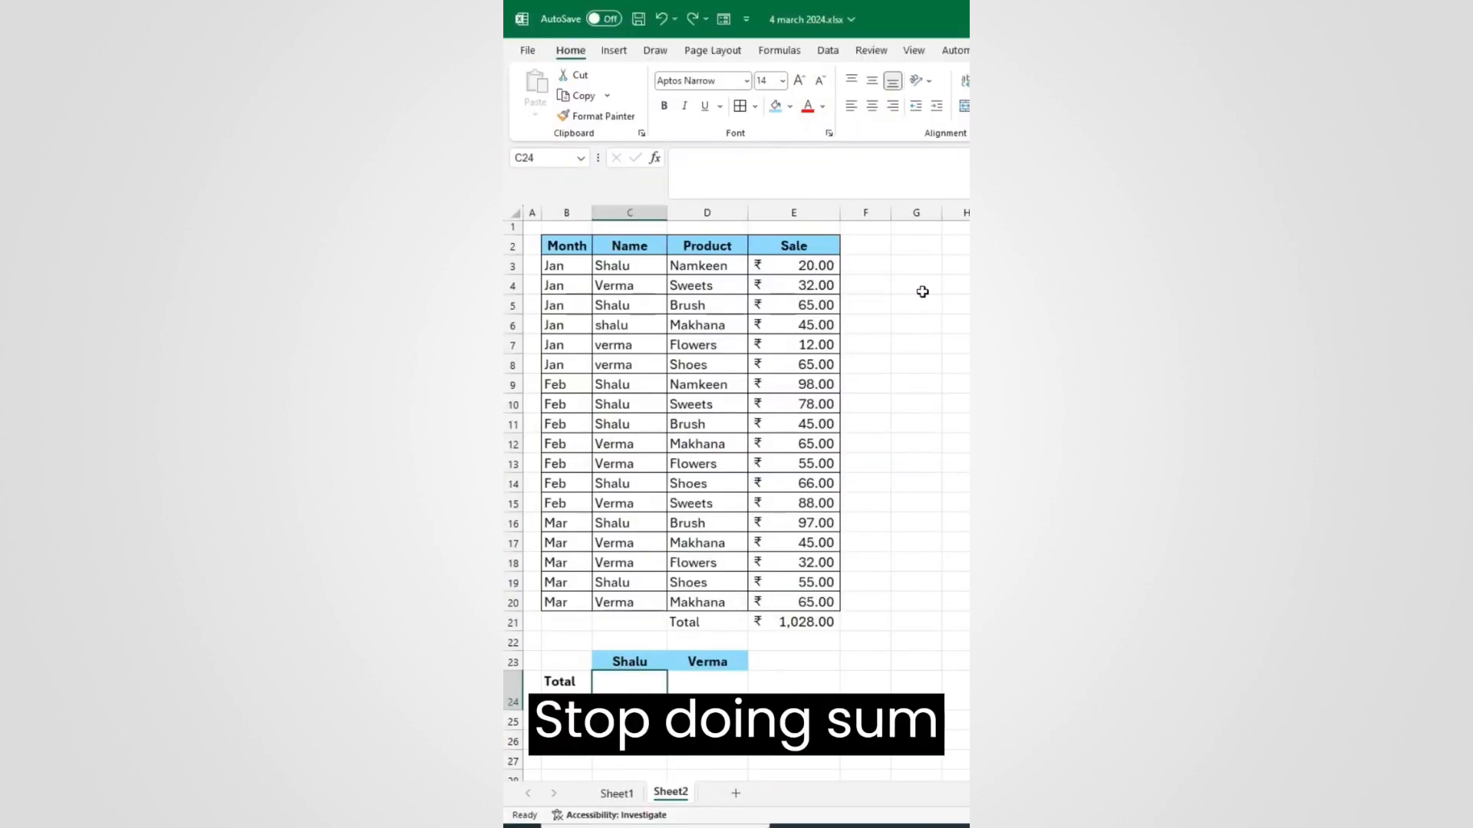
pyautogui.write('=')
pyautogui.click(815, 267)
pyautogui.write('+')
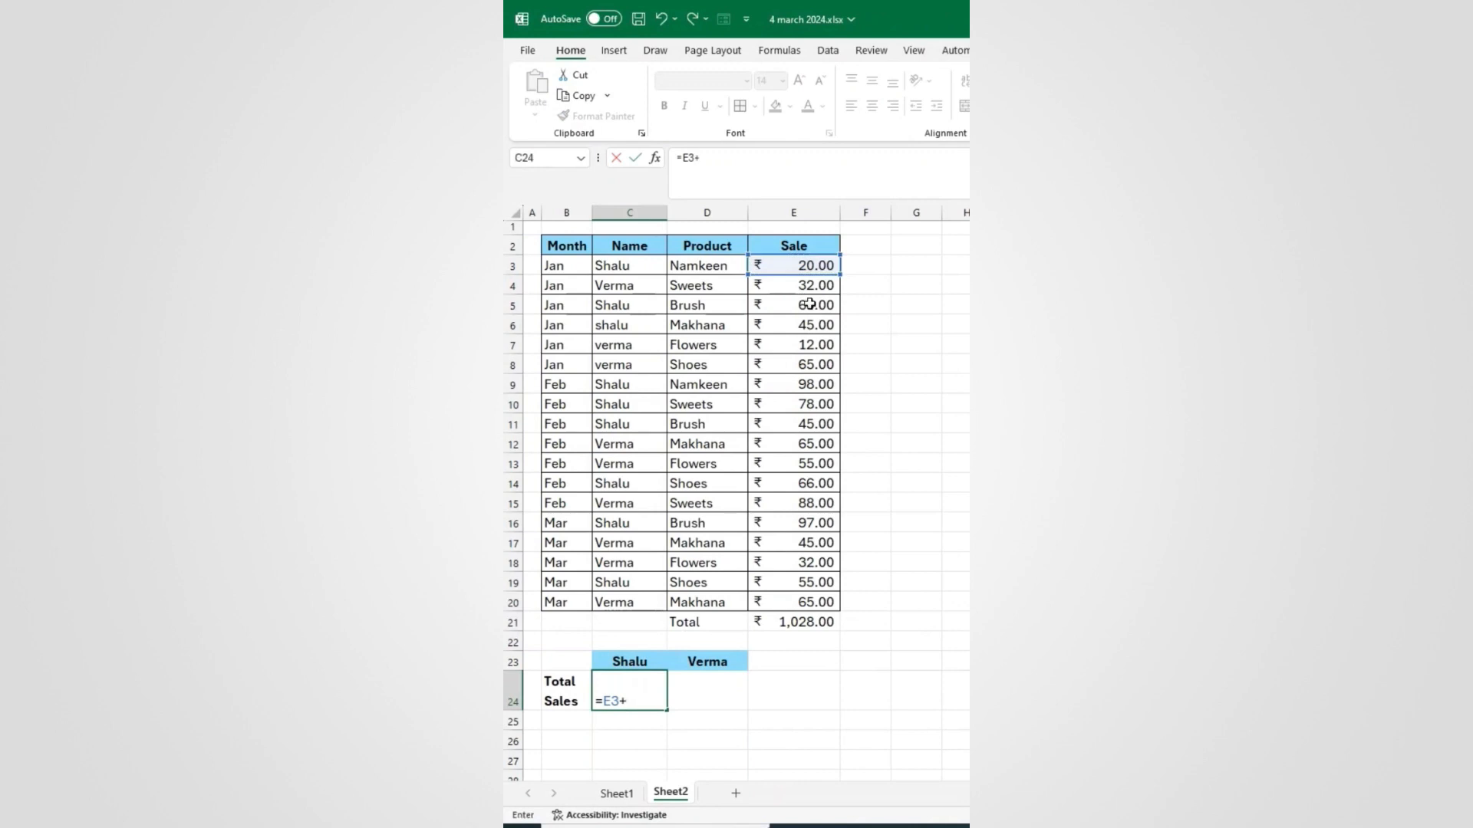
pyautogui.click(758, 311)
pyautogui.write('+')
pyautogui.click(789, 326)
pyautogui.write('+')
pyautogui.click(798, 384)
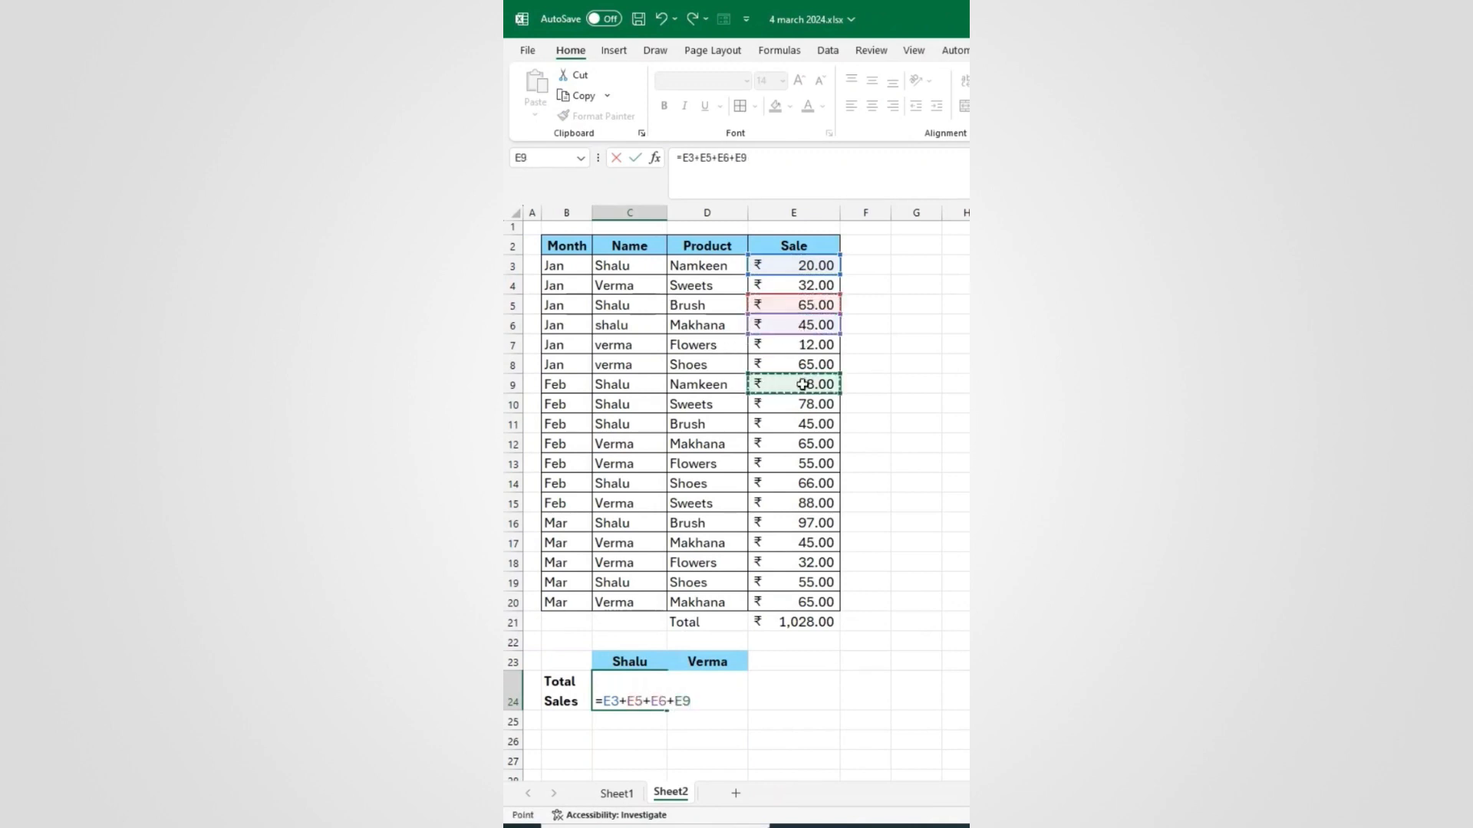
pyautogui.write('+')
pyautogui.click(798, 404)
pyautogui.press('Return')
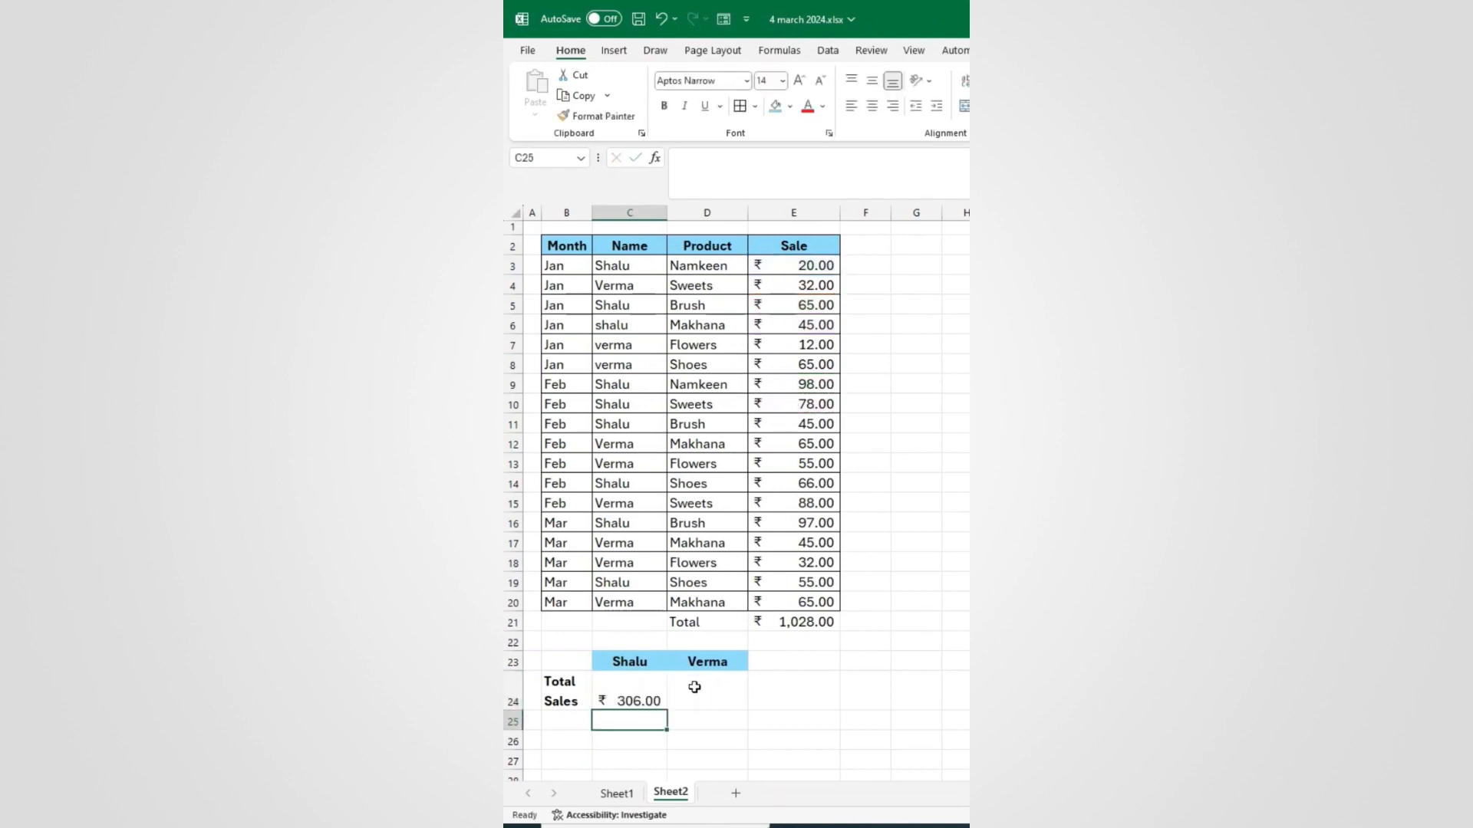
pyautogui.hotkey('ctrl', 'z')
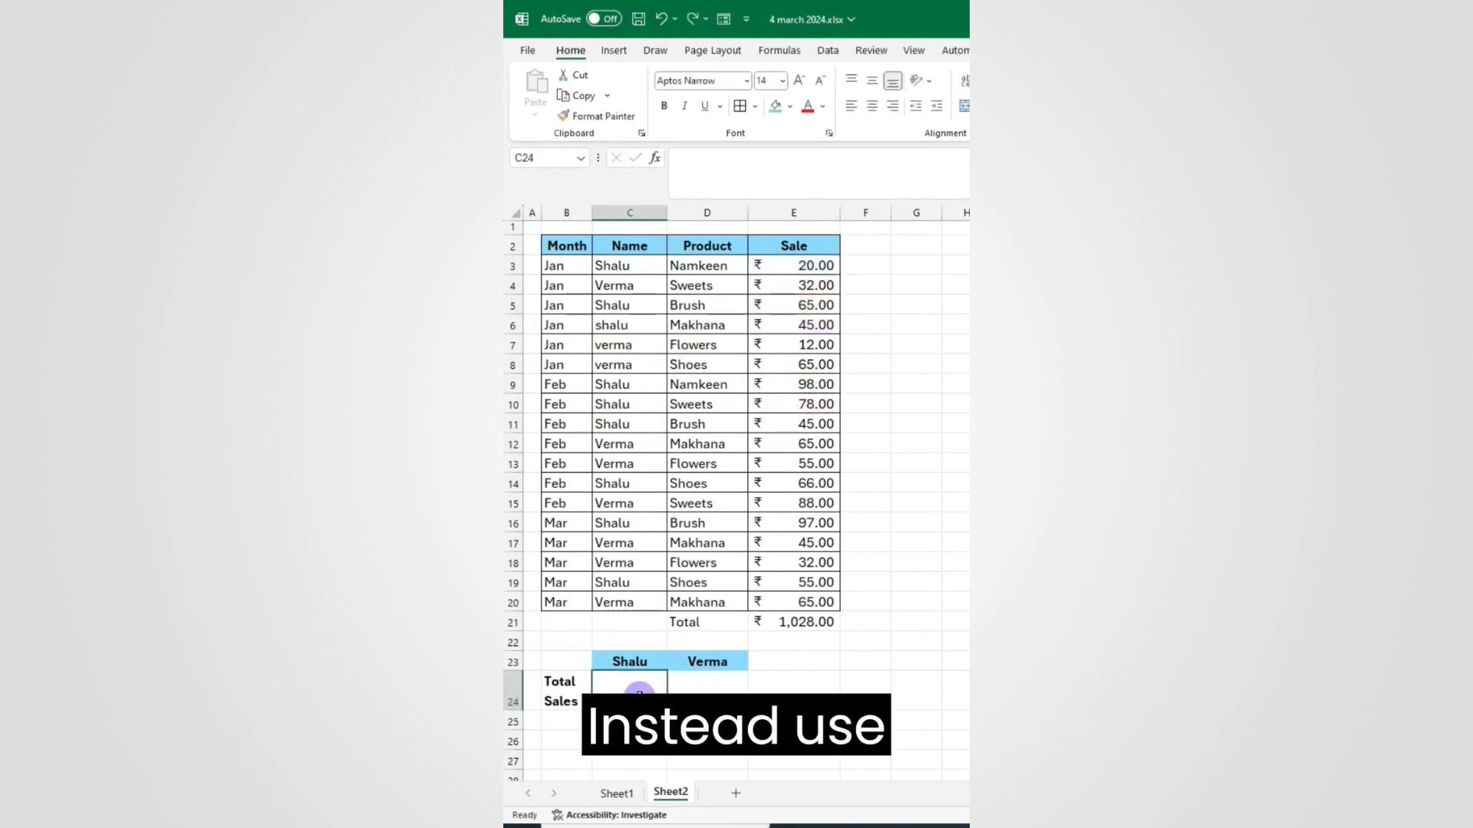
# Step: Enter =SUMIF($C$3:$C$20,C23,$E$3:$E$20) in C24, giving Shalu's total of ₹569.00
pyautogui.write('=sumif')
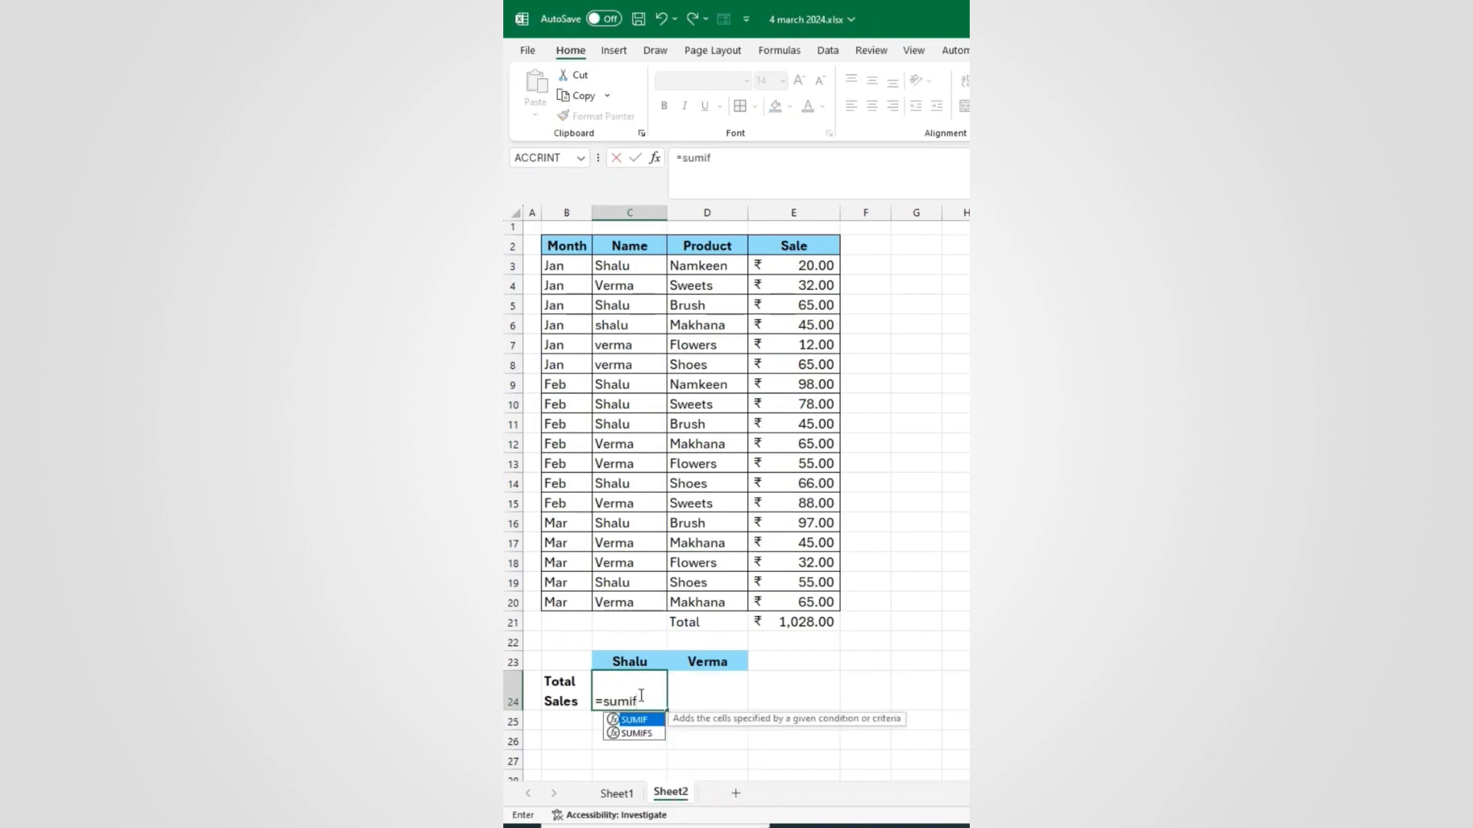
pyautogui.press('Tab')
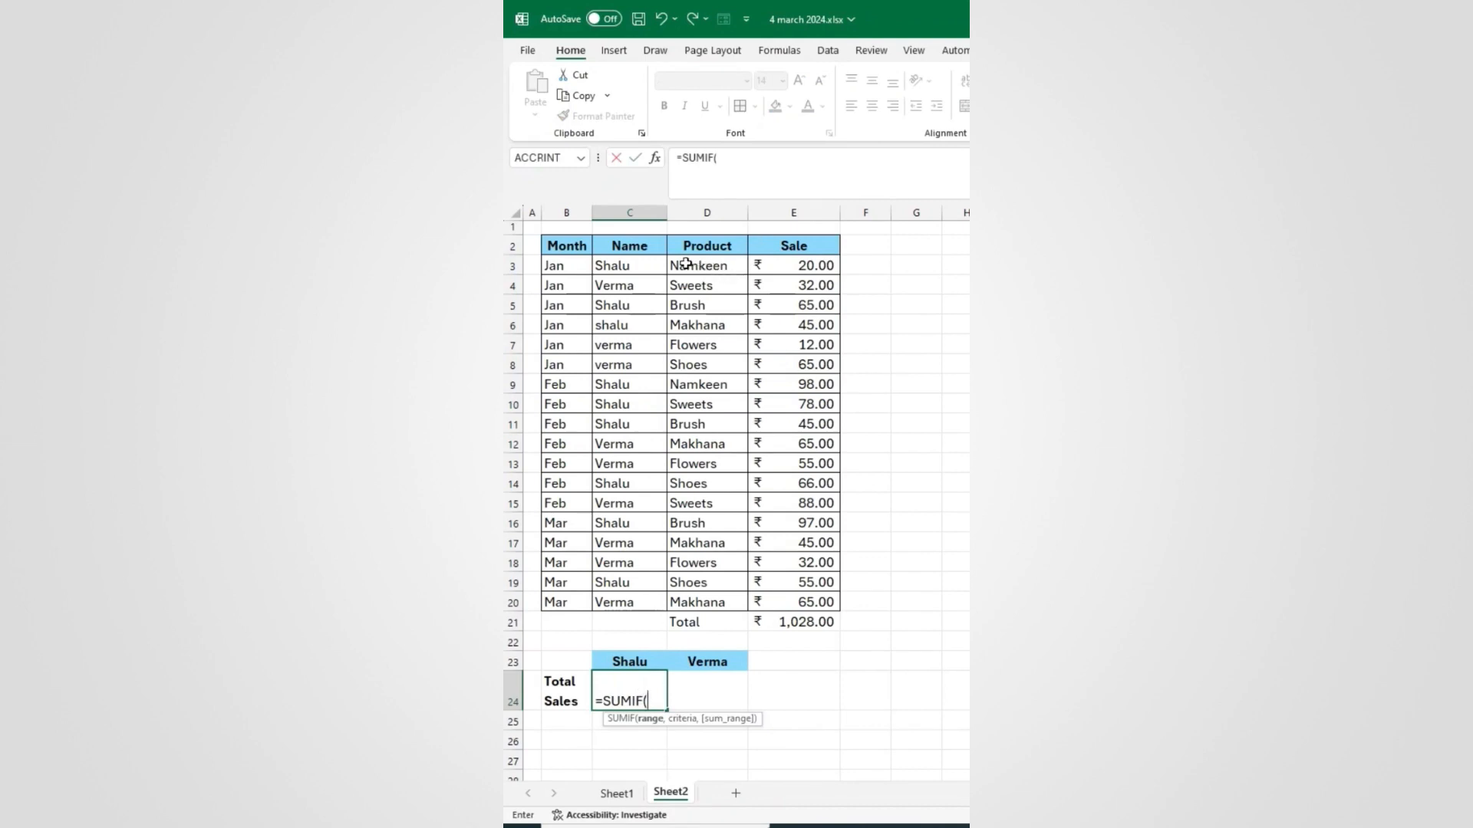
pyautogui.moveTo(642, 265); pyautogui.dragTo(631, 597)
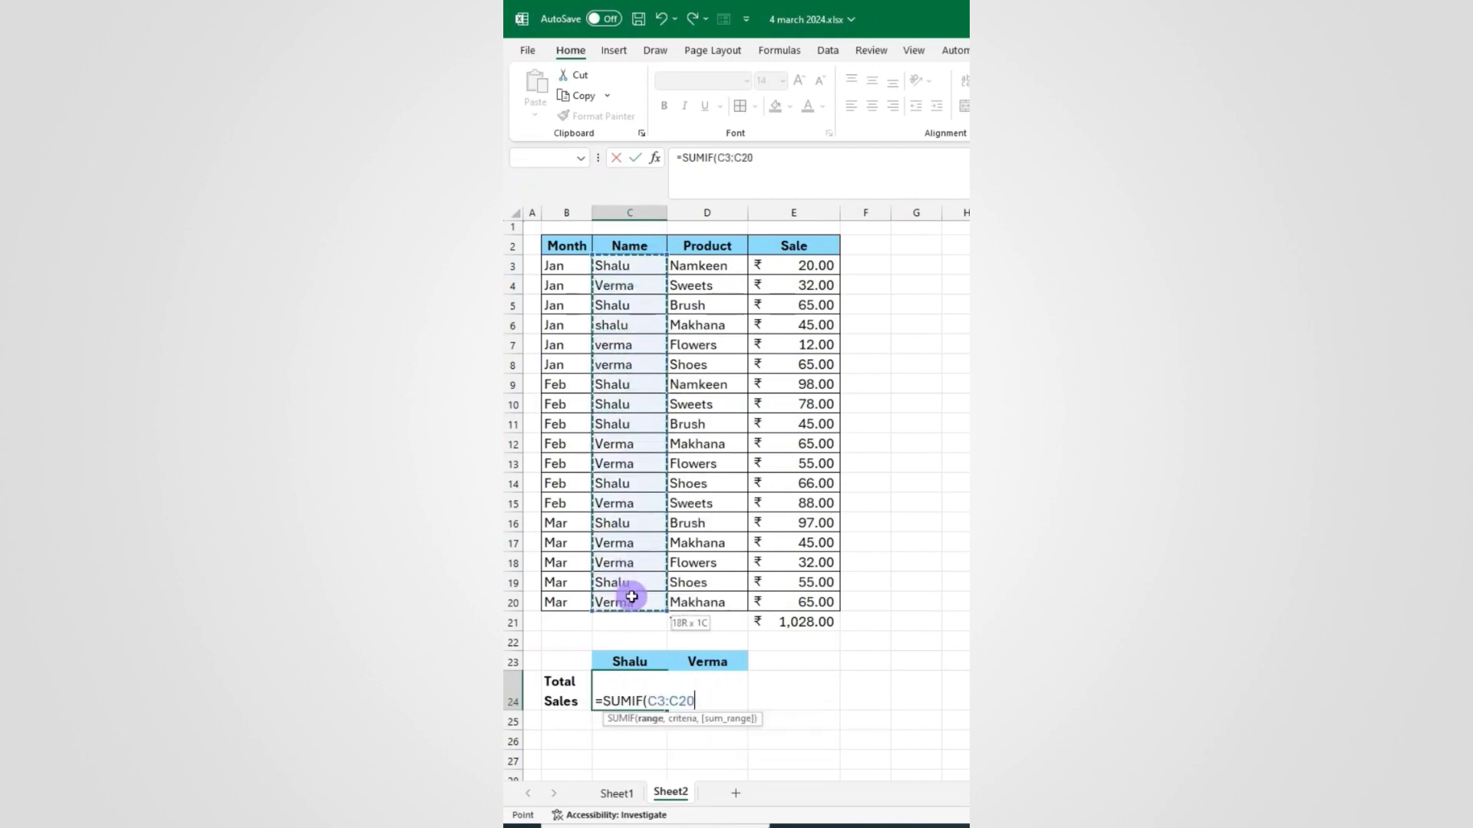
pyautogui.press('F4')
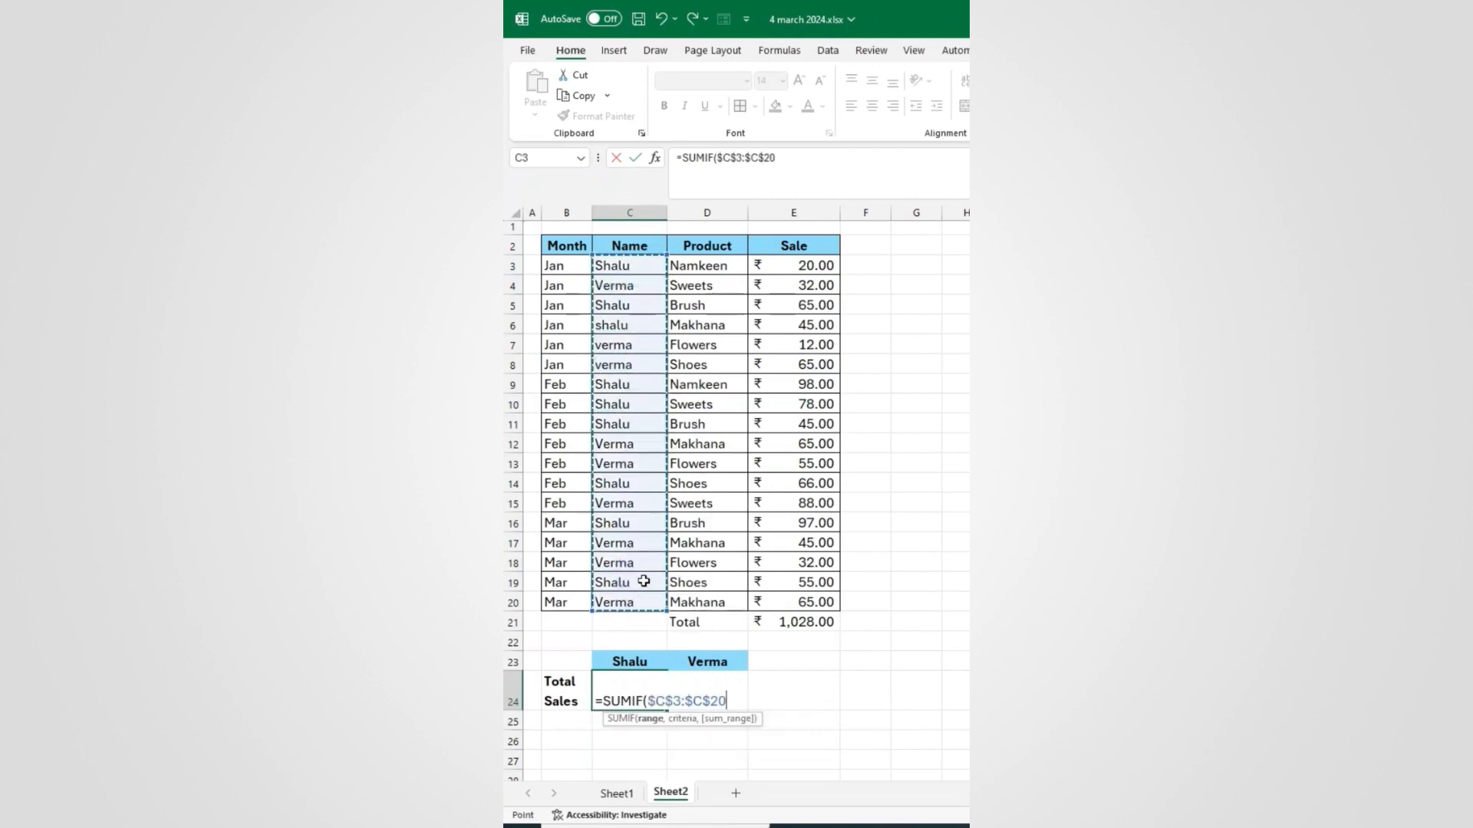
pyautogui.write(',')
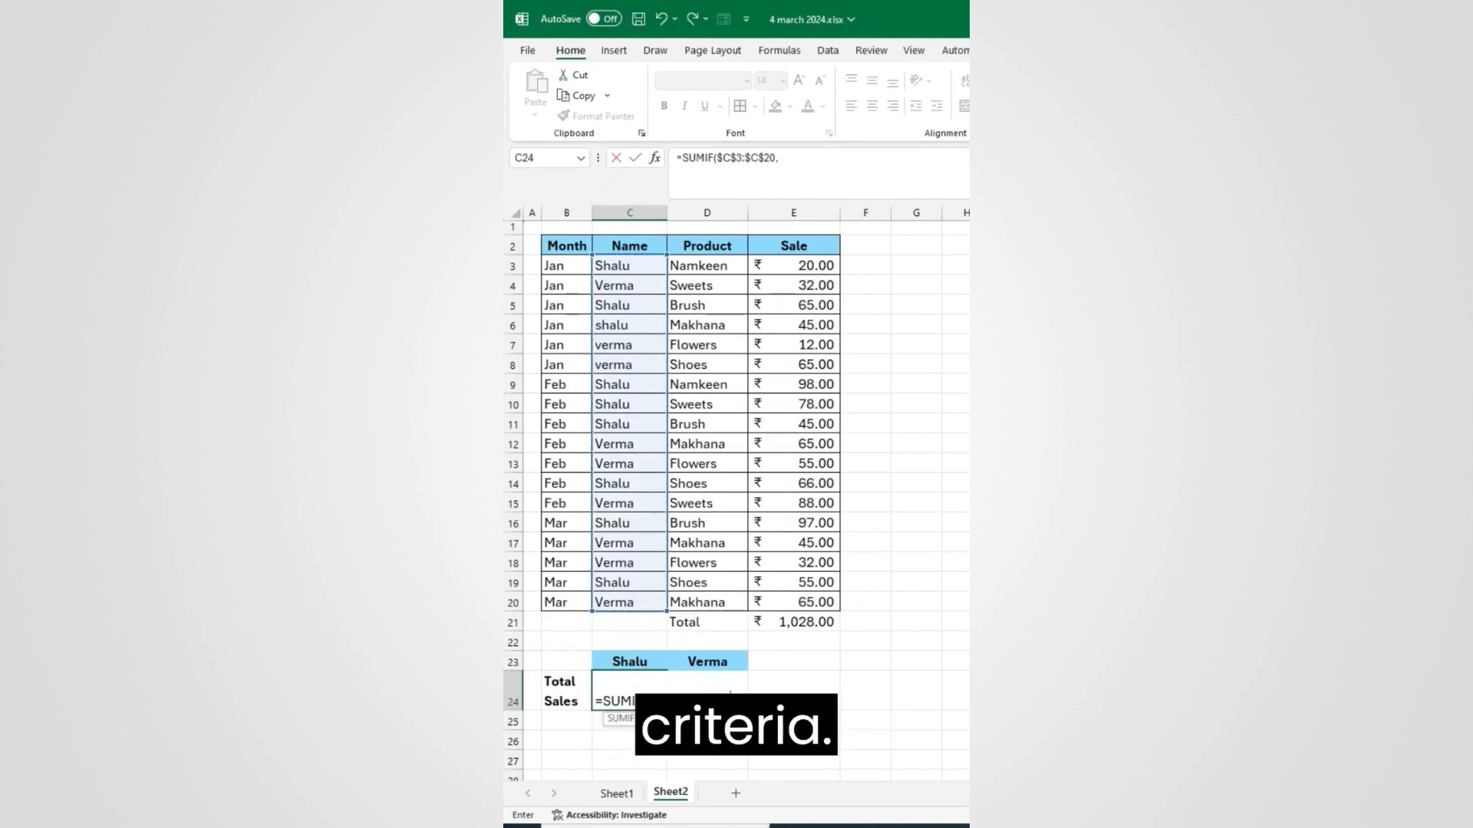
pyautogui.click(637, 662)
pyautogui.write(',')
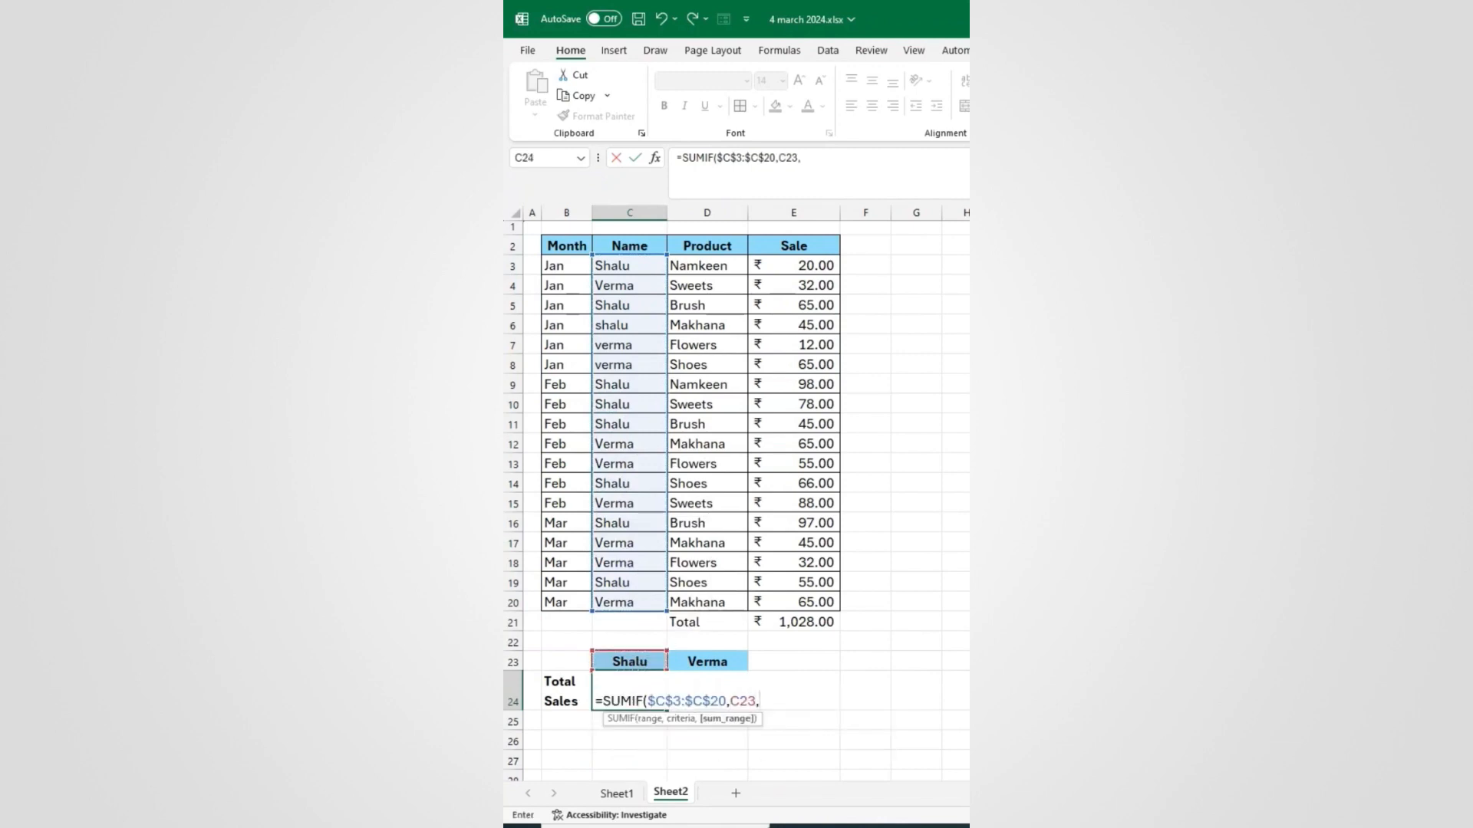
pyautogui.moveTo(800, 264); pyautogui.dragTo(813, 597)
pyautogui.press('F4')
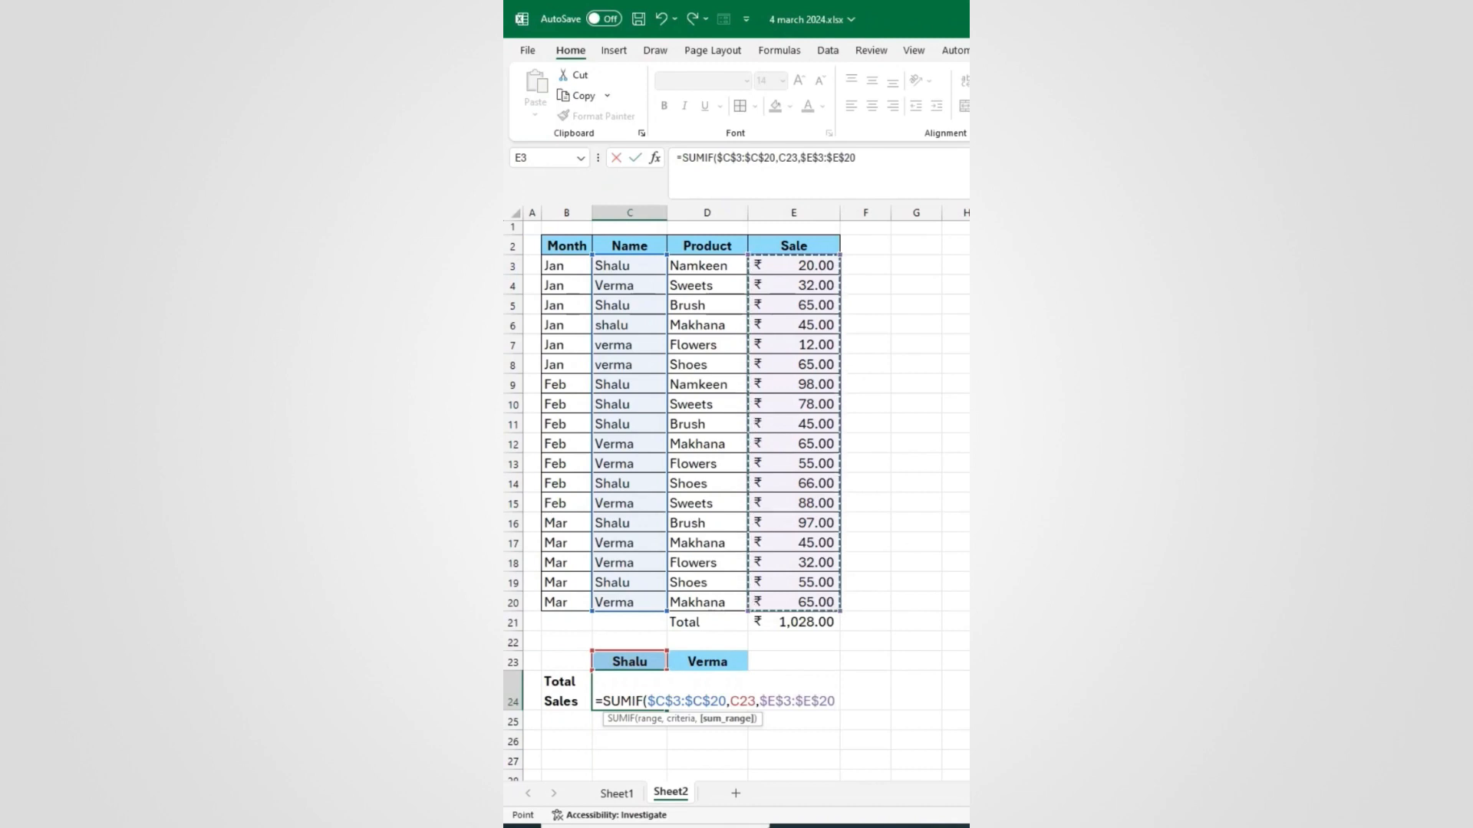
pyautogui.write(')')
pyautogui.press('Return')
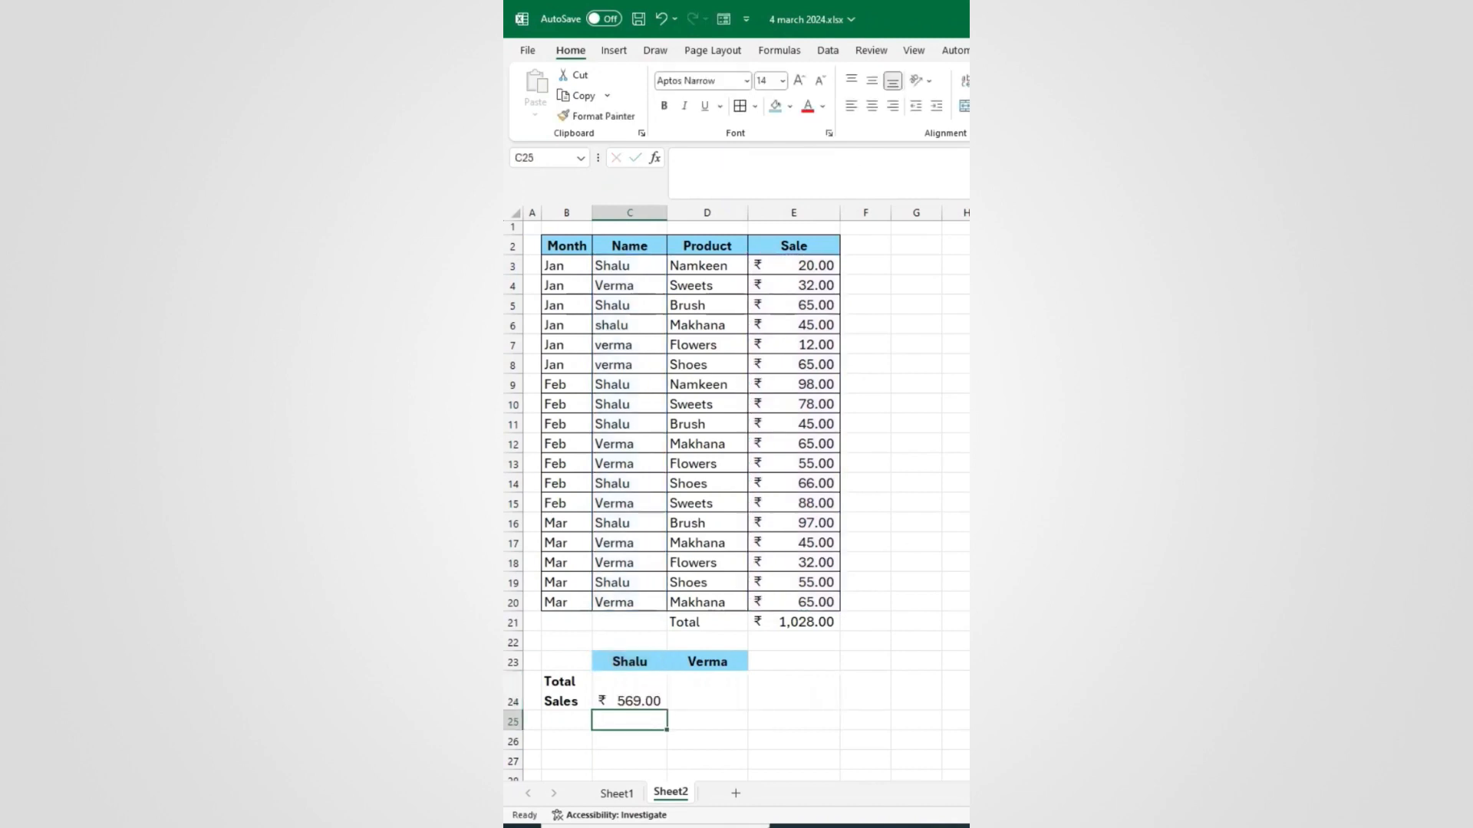
# Step: Copy the SUMIF total formula across to D24 for Verma
pyautogui.click(642, 690)
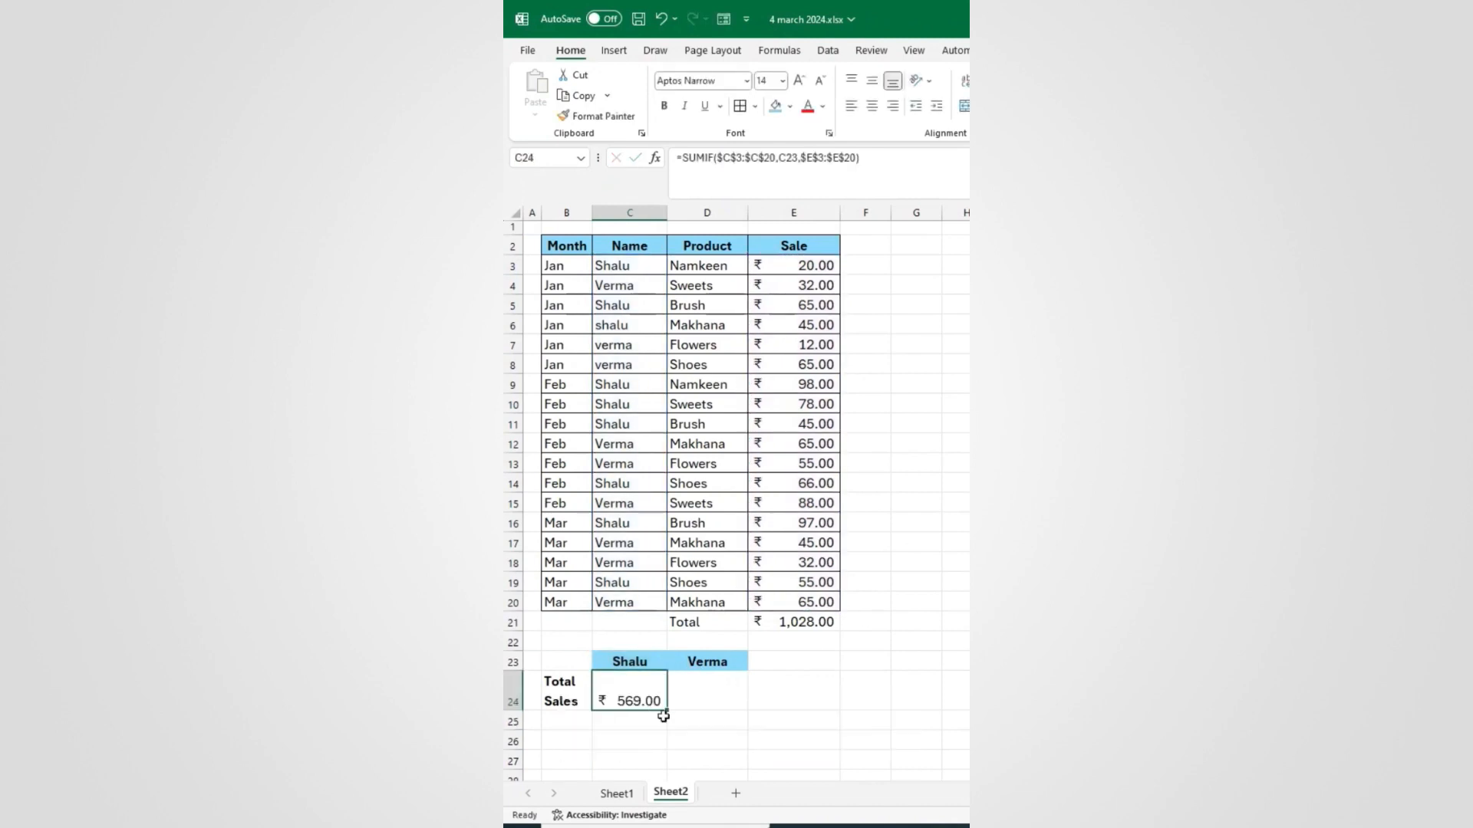
pyautogui.moveTo(667, 709); pyautogui.dragTo(733, 711)
pyautogui.click(720, 722)
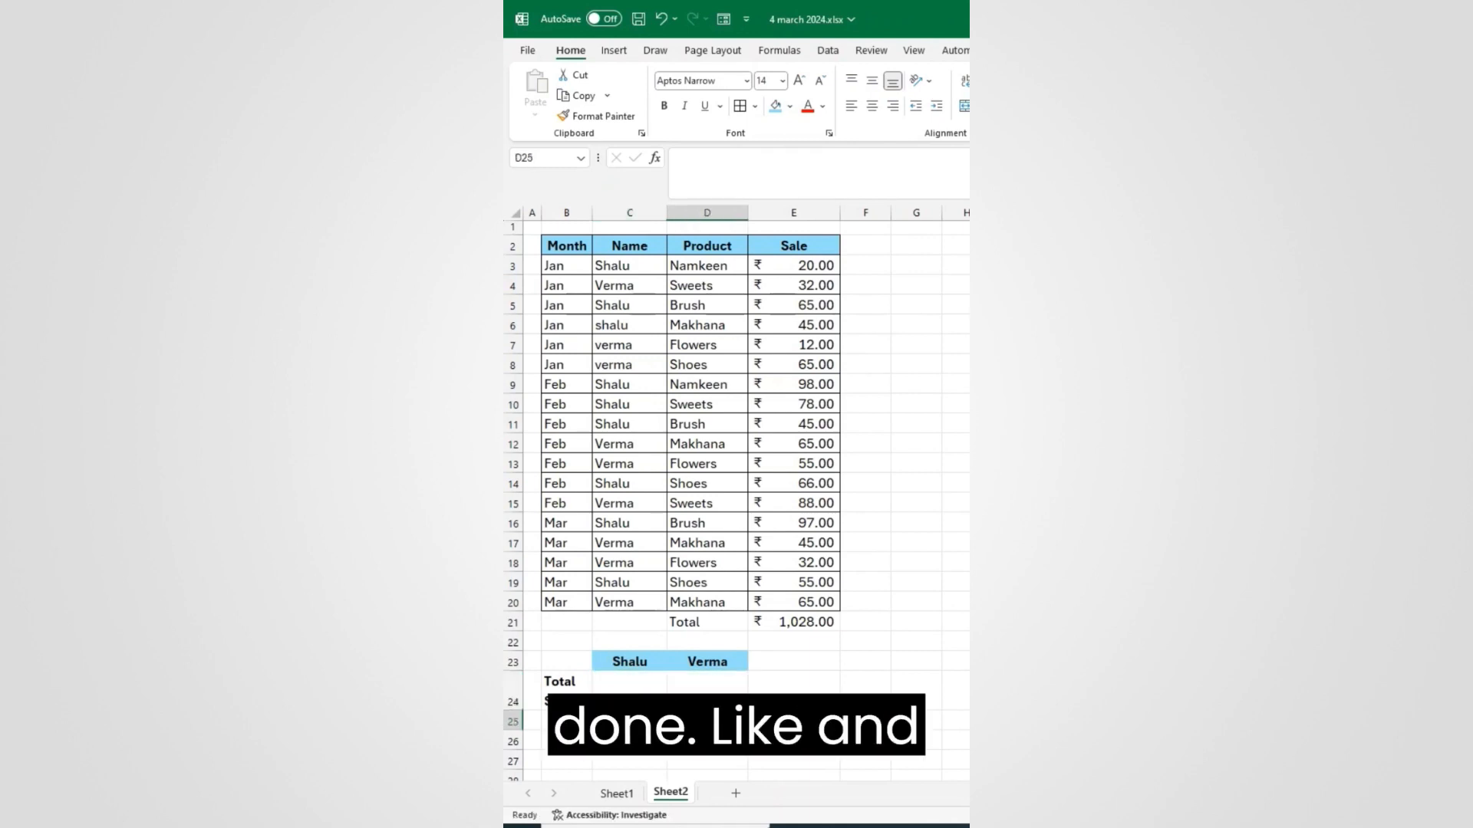
pyautogui.press('Left')
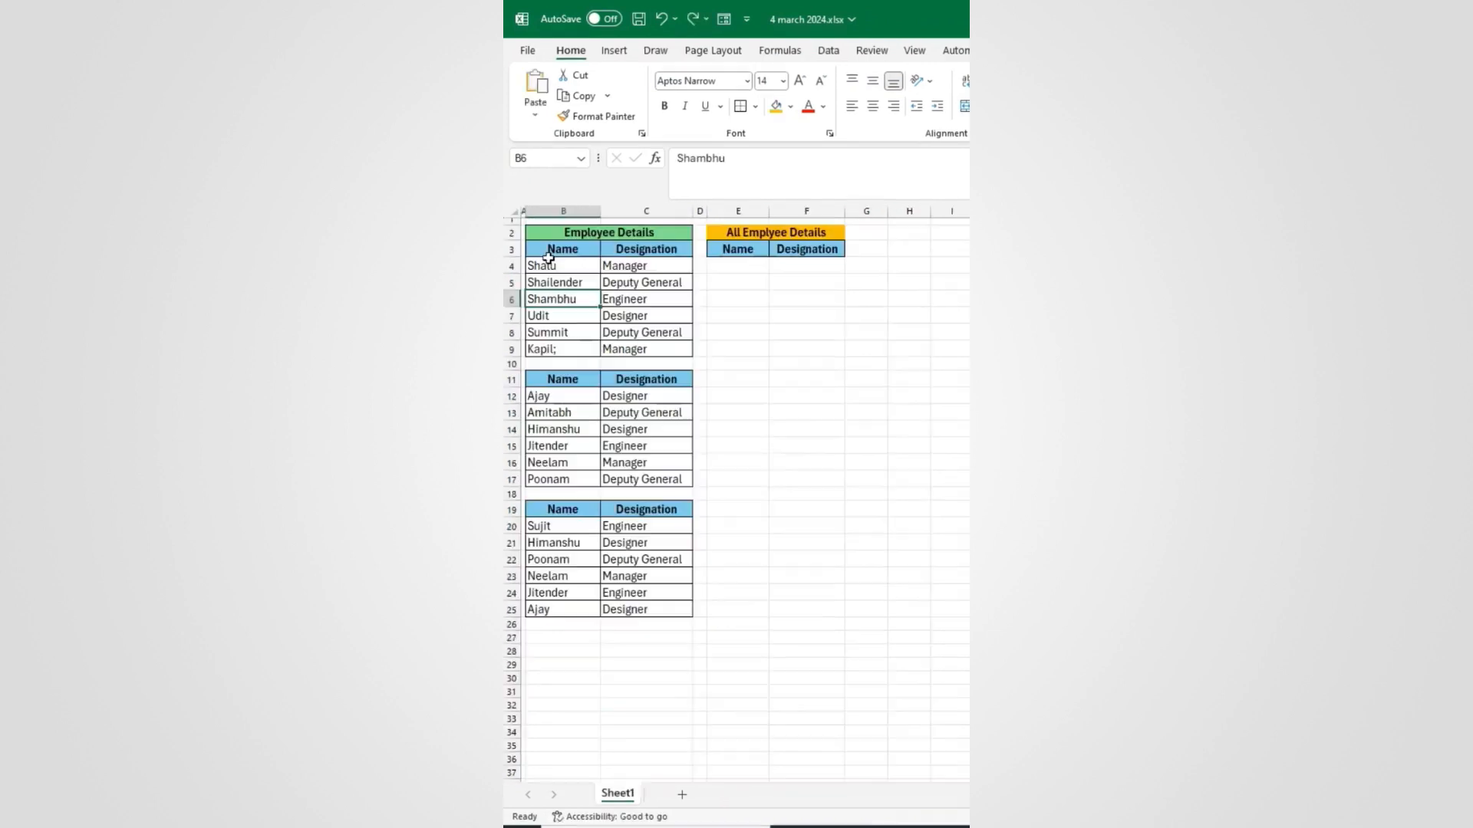
pyautogui.moveTo(545, 263); pyautogui.dragTo(616, 345)
pyautogui.hotkey('ctrl', 'c')
pyautogui.click(731, 274)
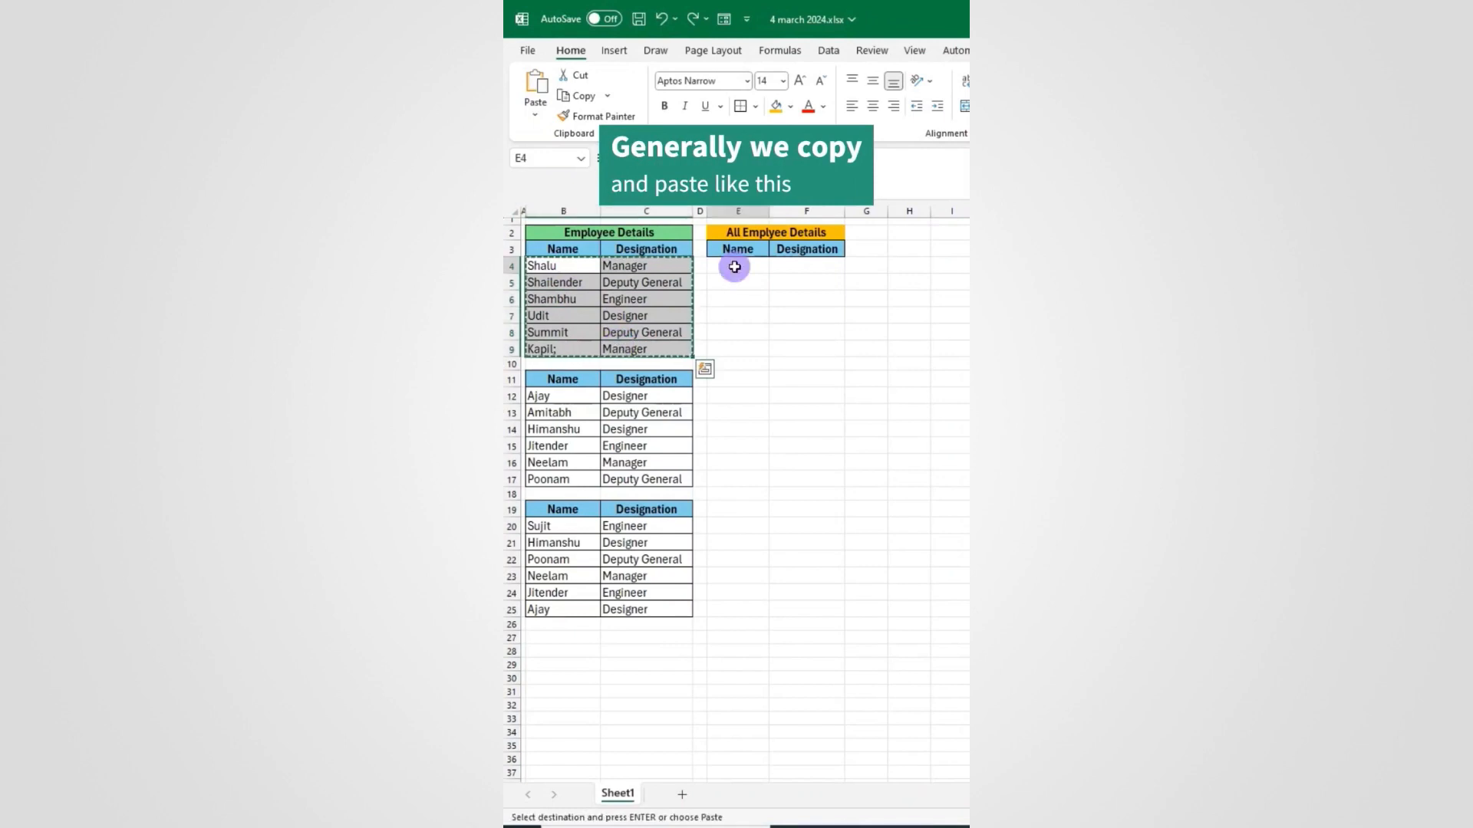
pyautogui.press('Return')
pyautogui.moveTo(541, 395); pyautogui.dragTo(643, 477)
pyautogui.hotkey('ctrl', 'c')
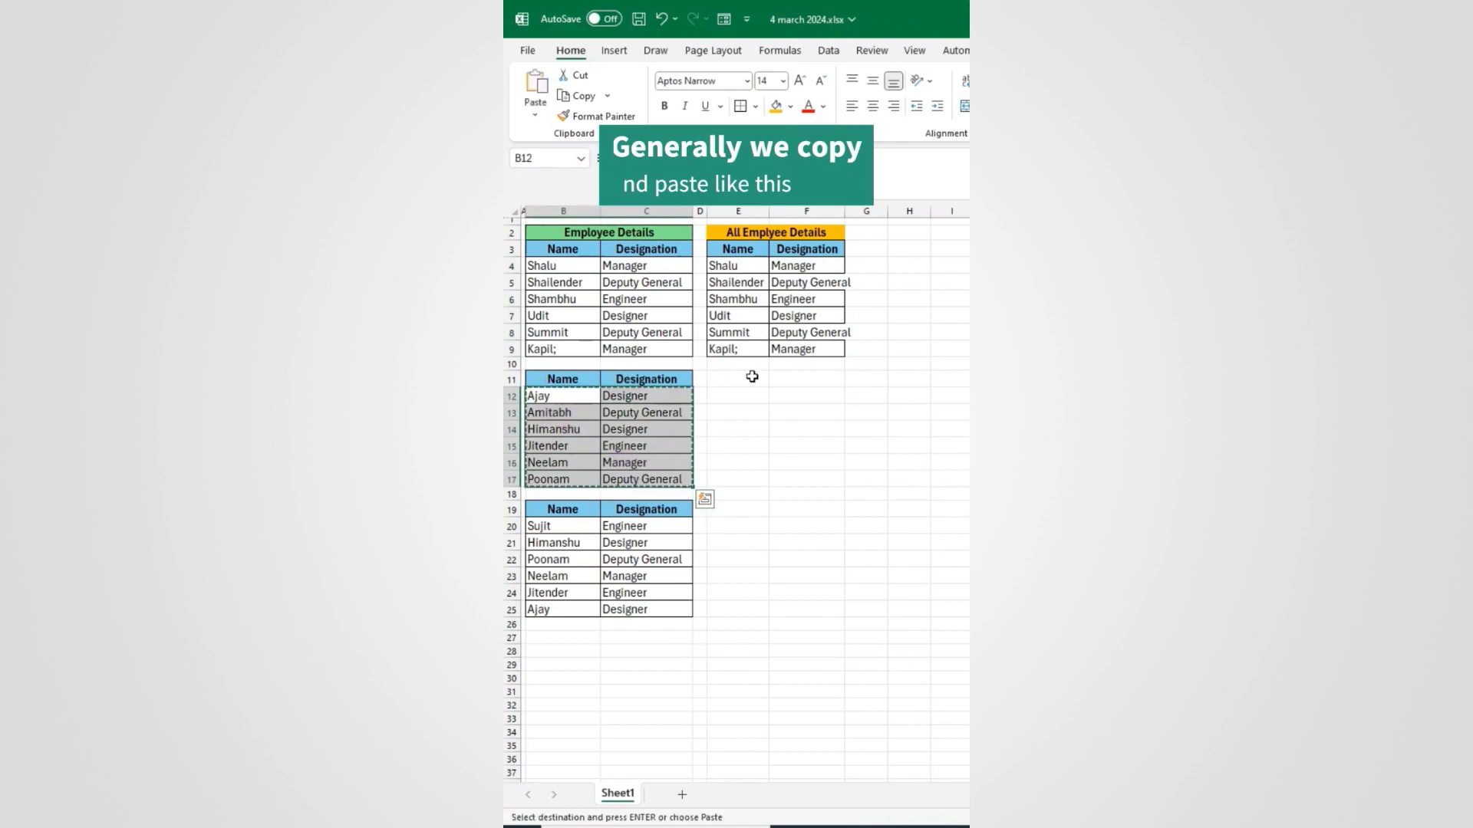
pyautogui.click(738, 366)
pyautogui.press('Return')
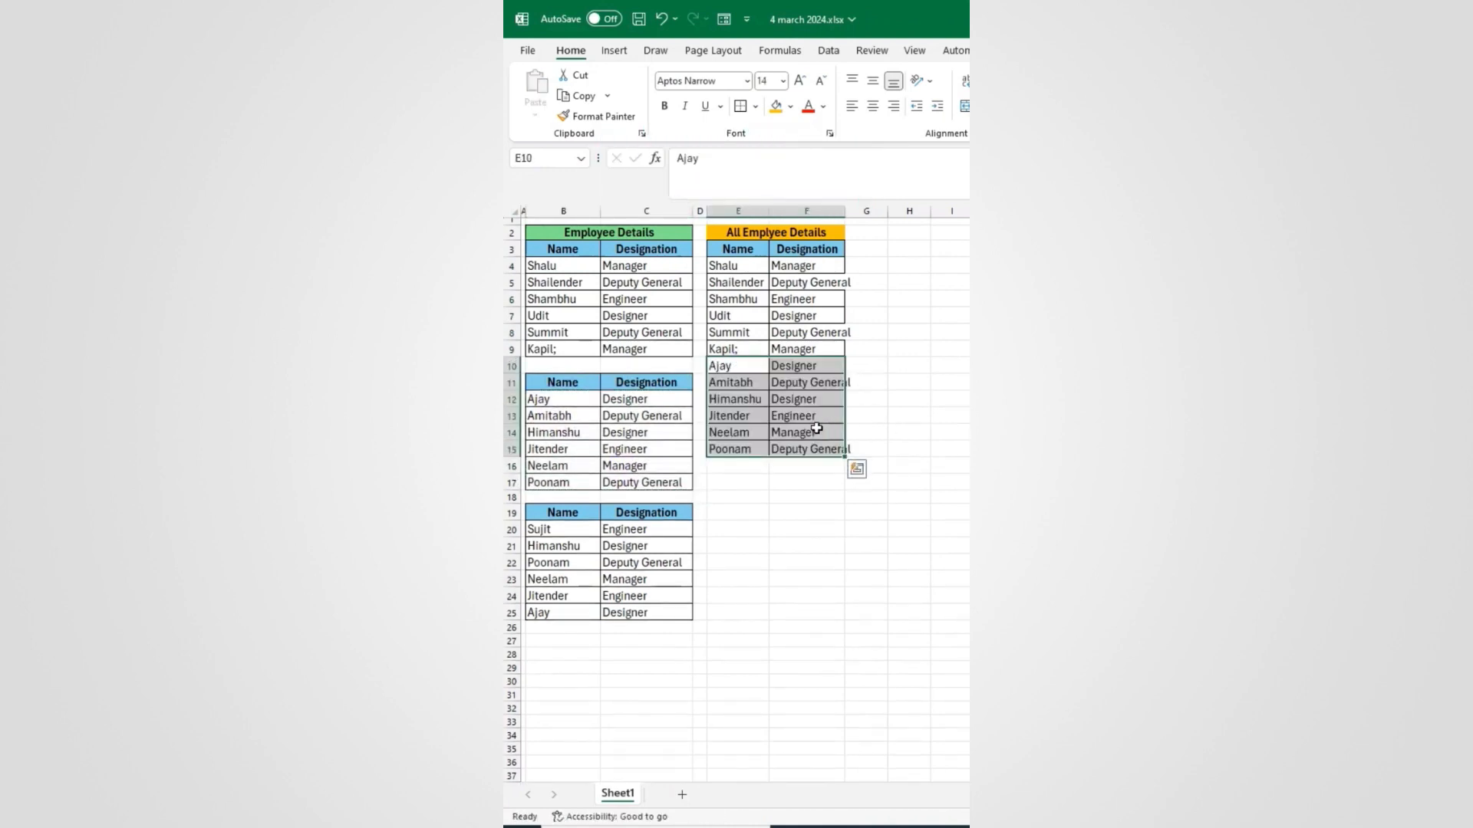
pyautogui.hotkey('ctrl', 'z')
pyautogui.hotkey('ctrl', 'z')
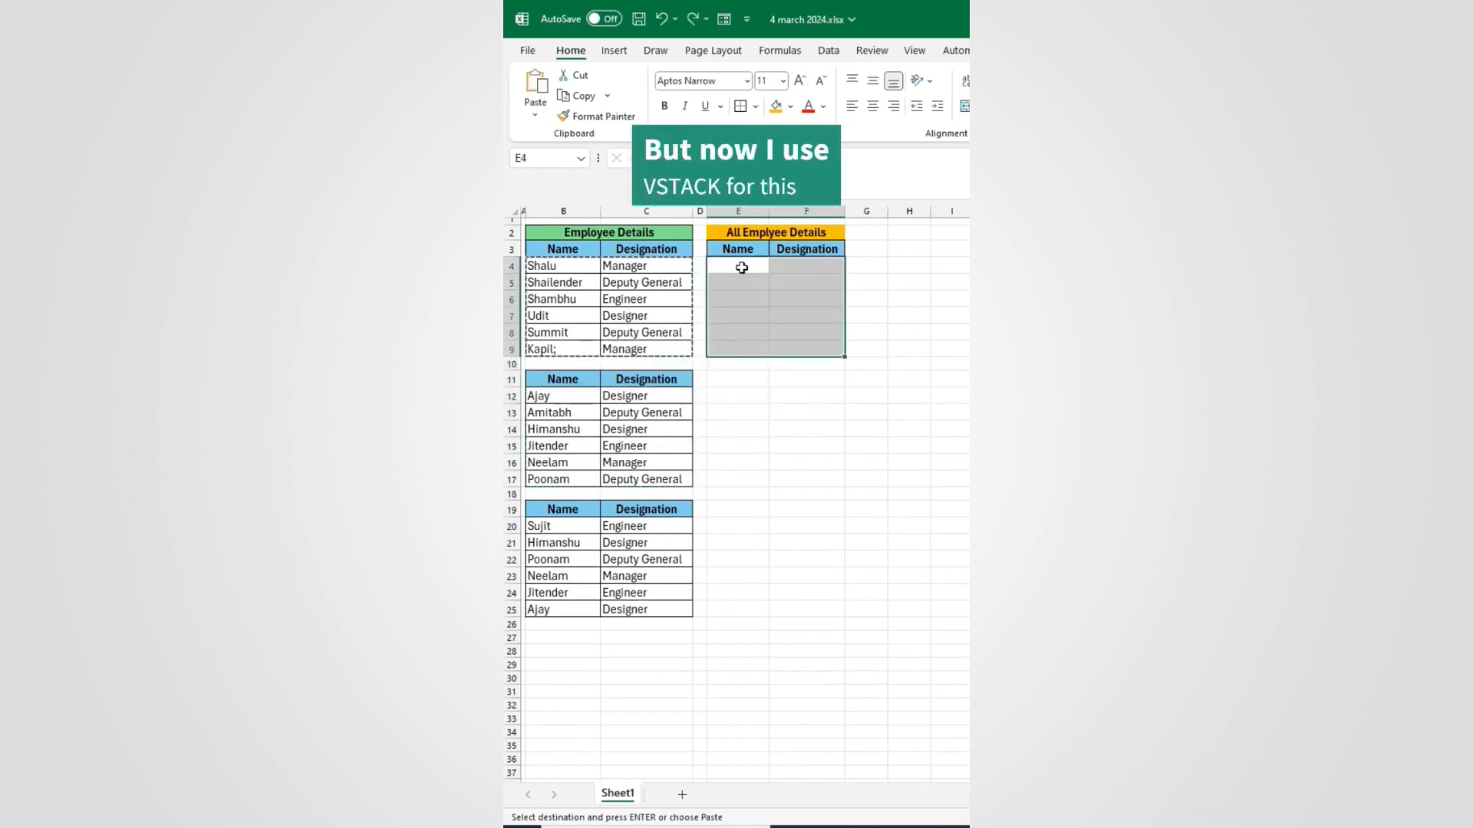
# Step: Enter =VSTACK(B4:C9,B12:C17,B20:C25) in E4 to stack the three employee tables
pyautogui.click(739, 263)
pyautogui.press('Escape')
pyautogui.write('=vs')
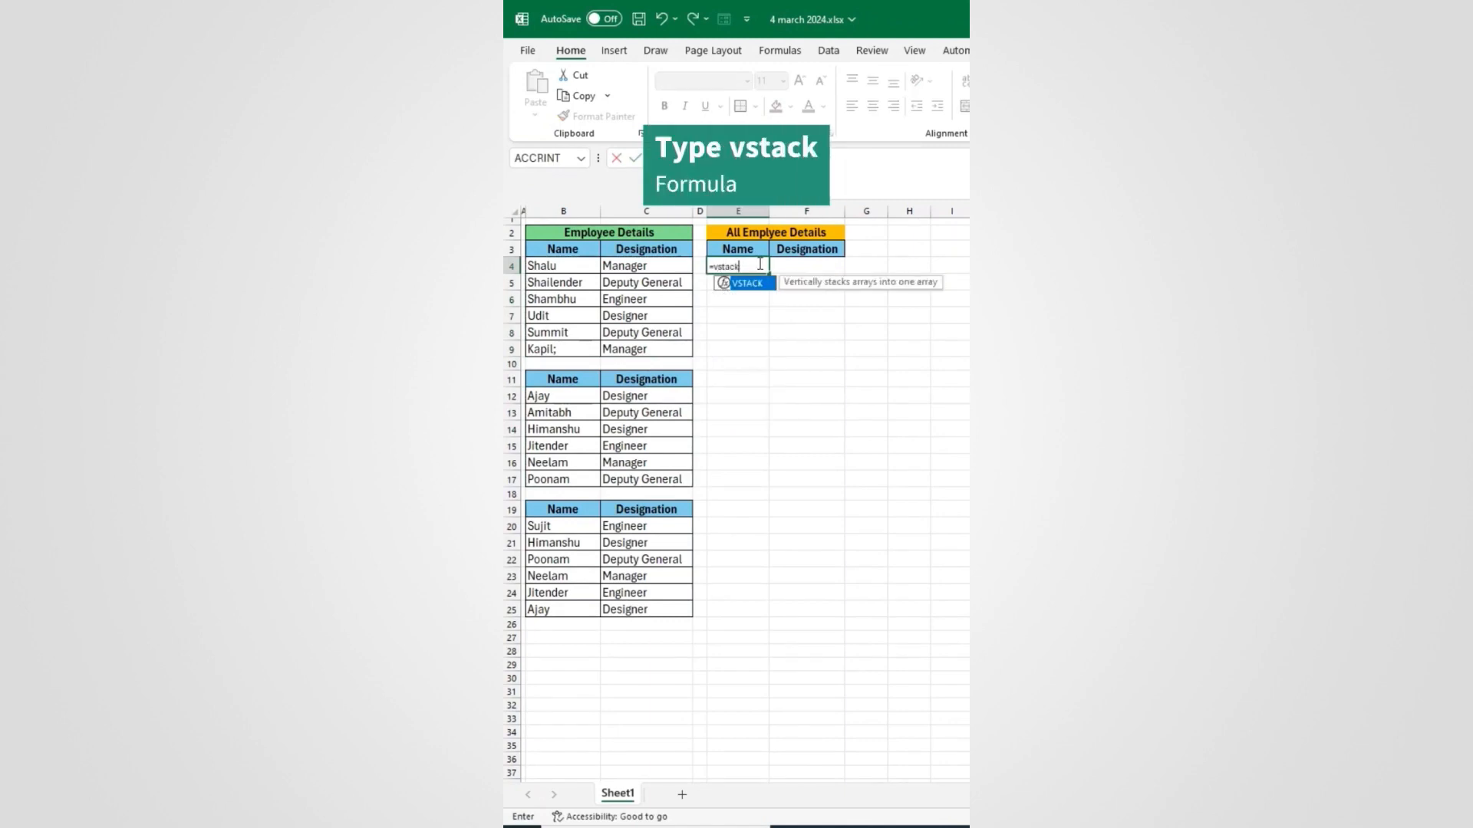
pyautogui.write('tack')
pyautogui.press('Tab')
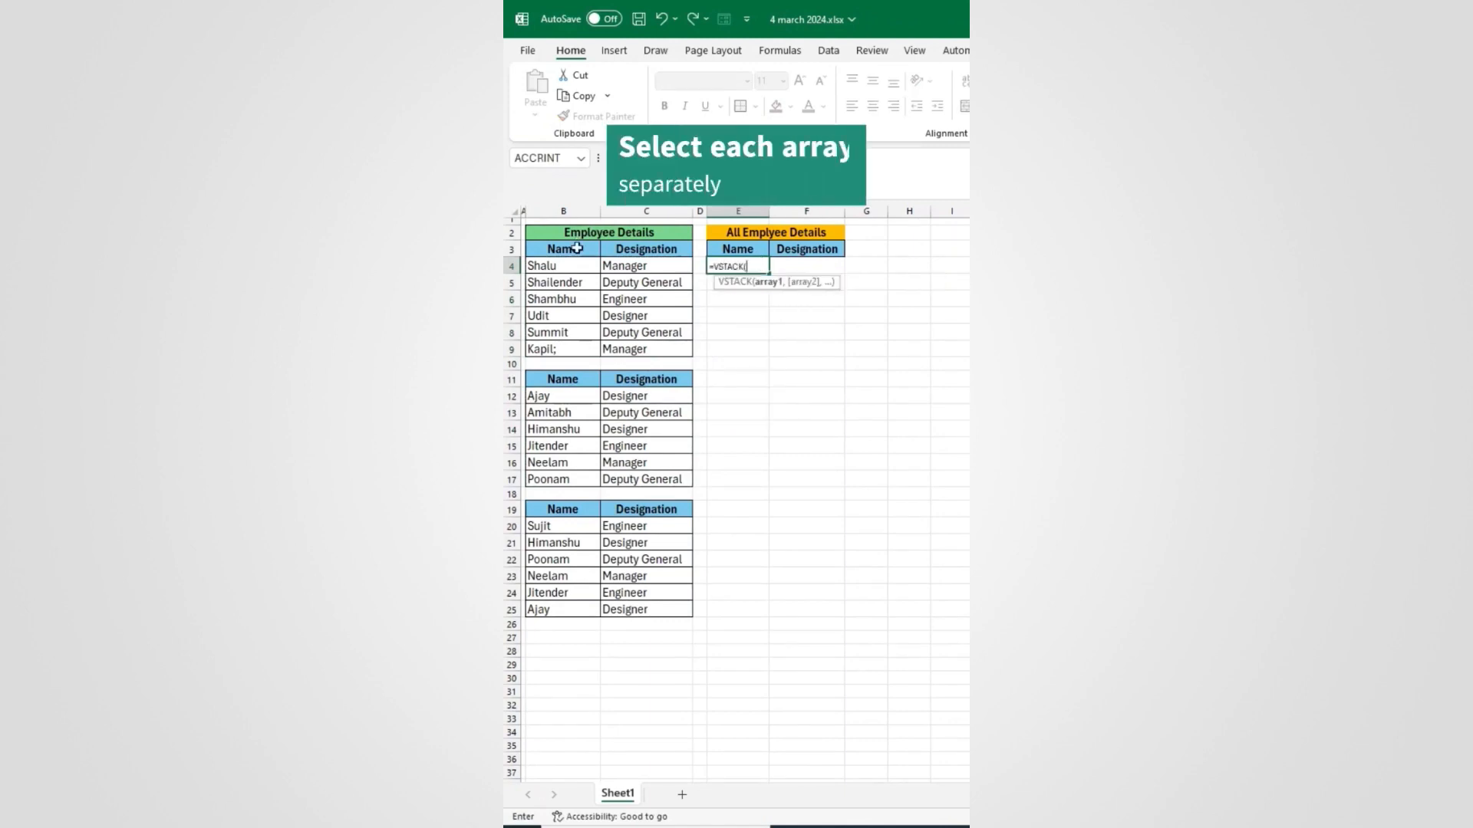
pyautogui.moveTo(554, 266)
pyautogui.mouseDown()
pyautogui.moveTo(621, 320)
pyautogui.moveTo(621, 357)
pyautogui.moveTo(622, 343)
pyautogui.mouseUp()
pyautogui.write(',')
pyautogui.moveTo(543, 396); pyautogui.dragTo(633, 476)
pyautogui.write(',')
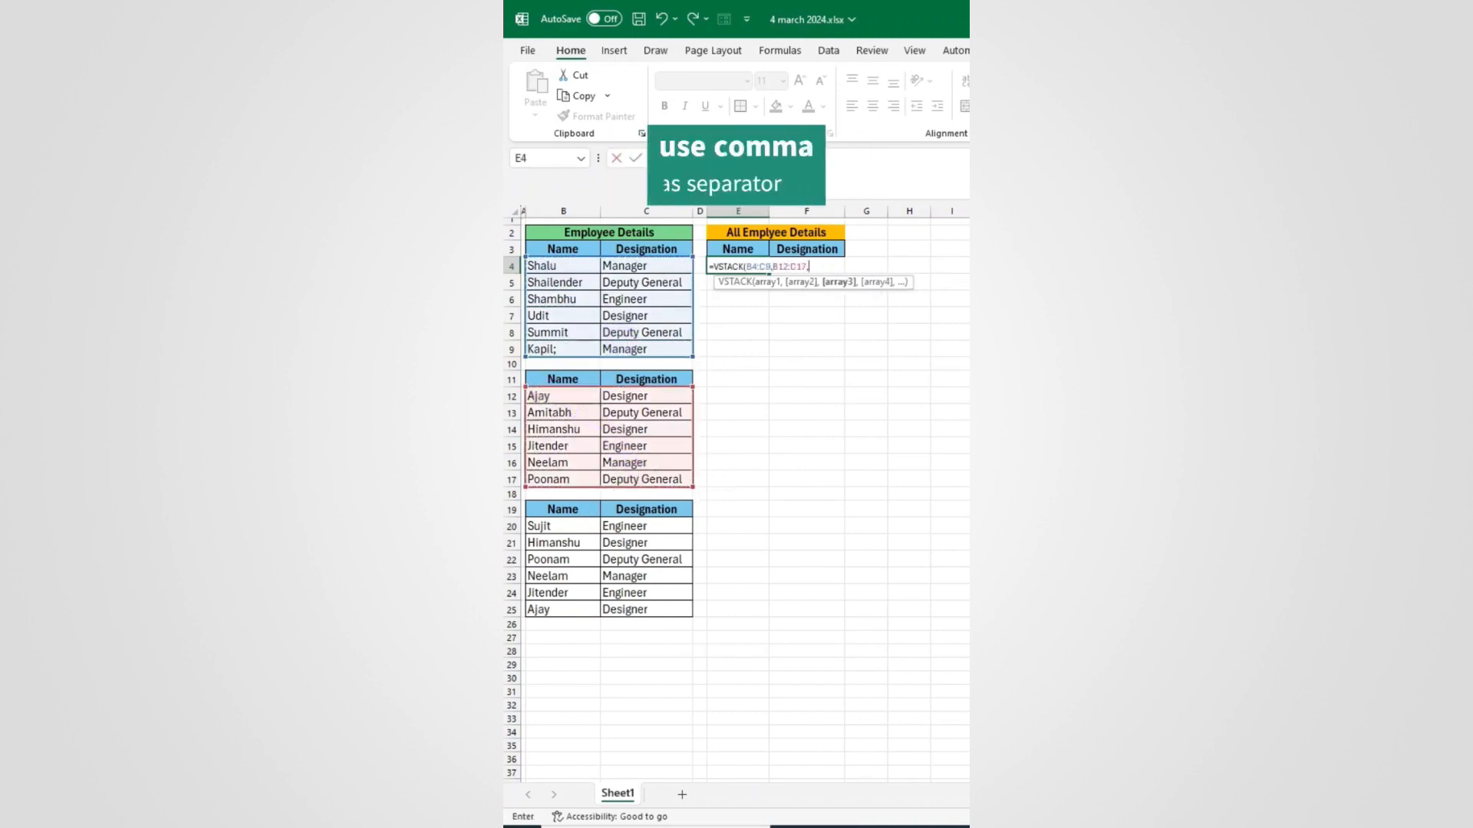
pyautogui.click(567, 527)
pyautogui.moveTo(567, 526); pyautogui.dragTo(637, 609)
pyautogui.press('Return')
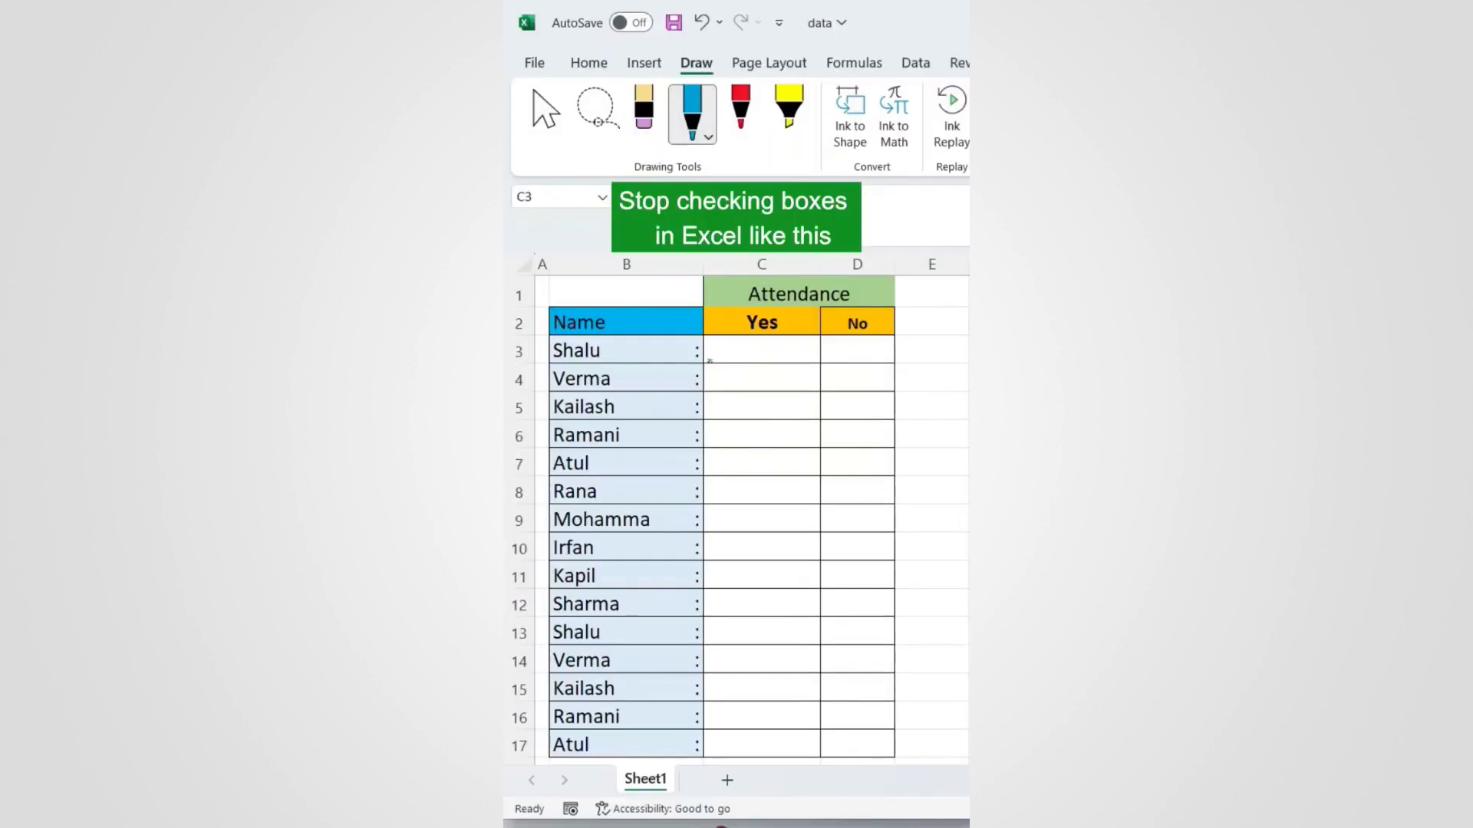
# Step: Draw pen check marks in the Yes/No cells, then undo them all and select C3
pyautogui.moveTo(734, 358); pyautogui.dragTo(767, 349)
pyautogui.moveTo(858, 392); pyautogui.dragTo(877, 368)
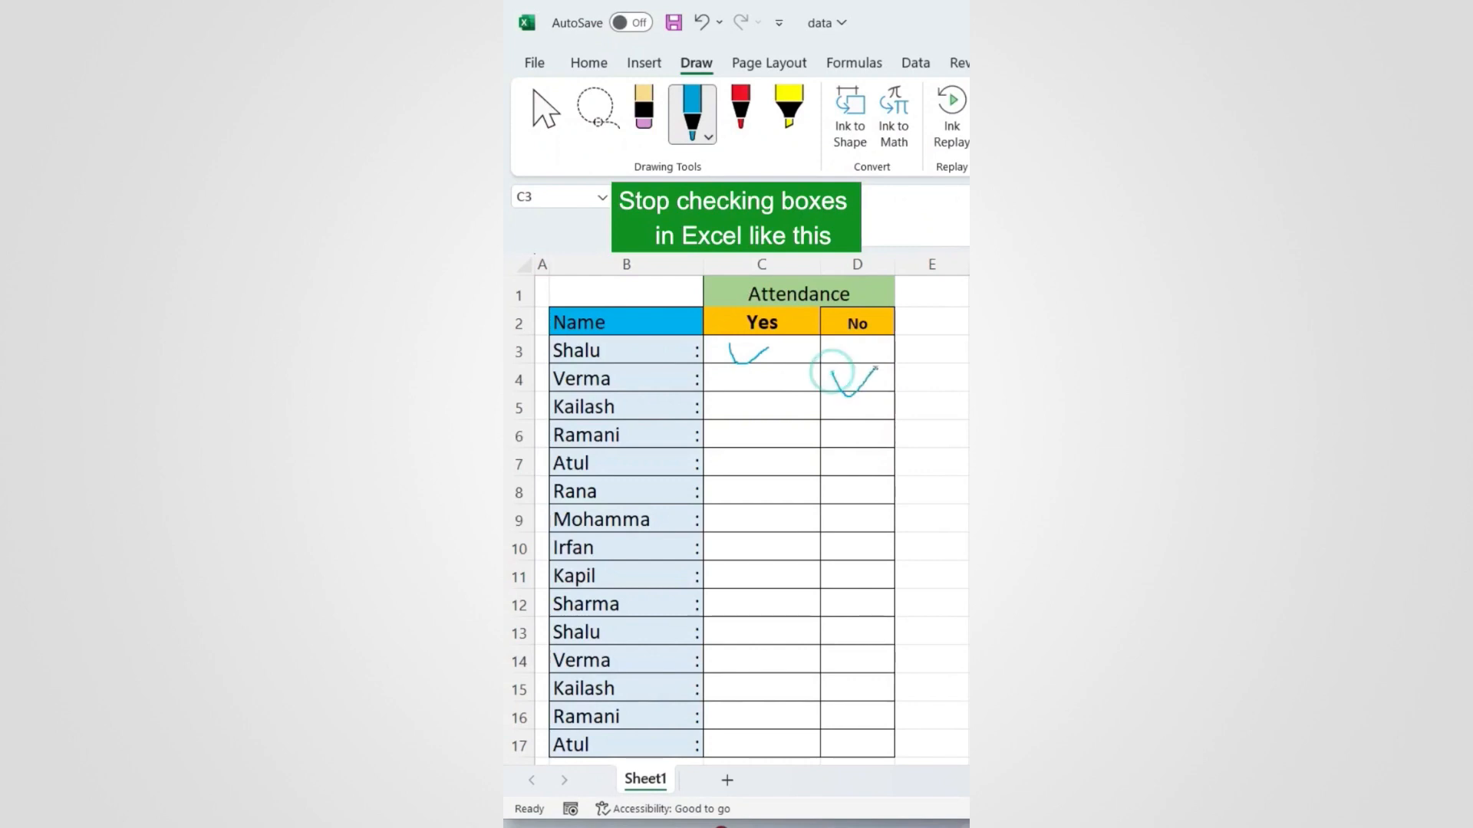
pyautogui.moveTo(748, 434); pyautogui.dragTo(790, 428)
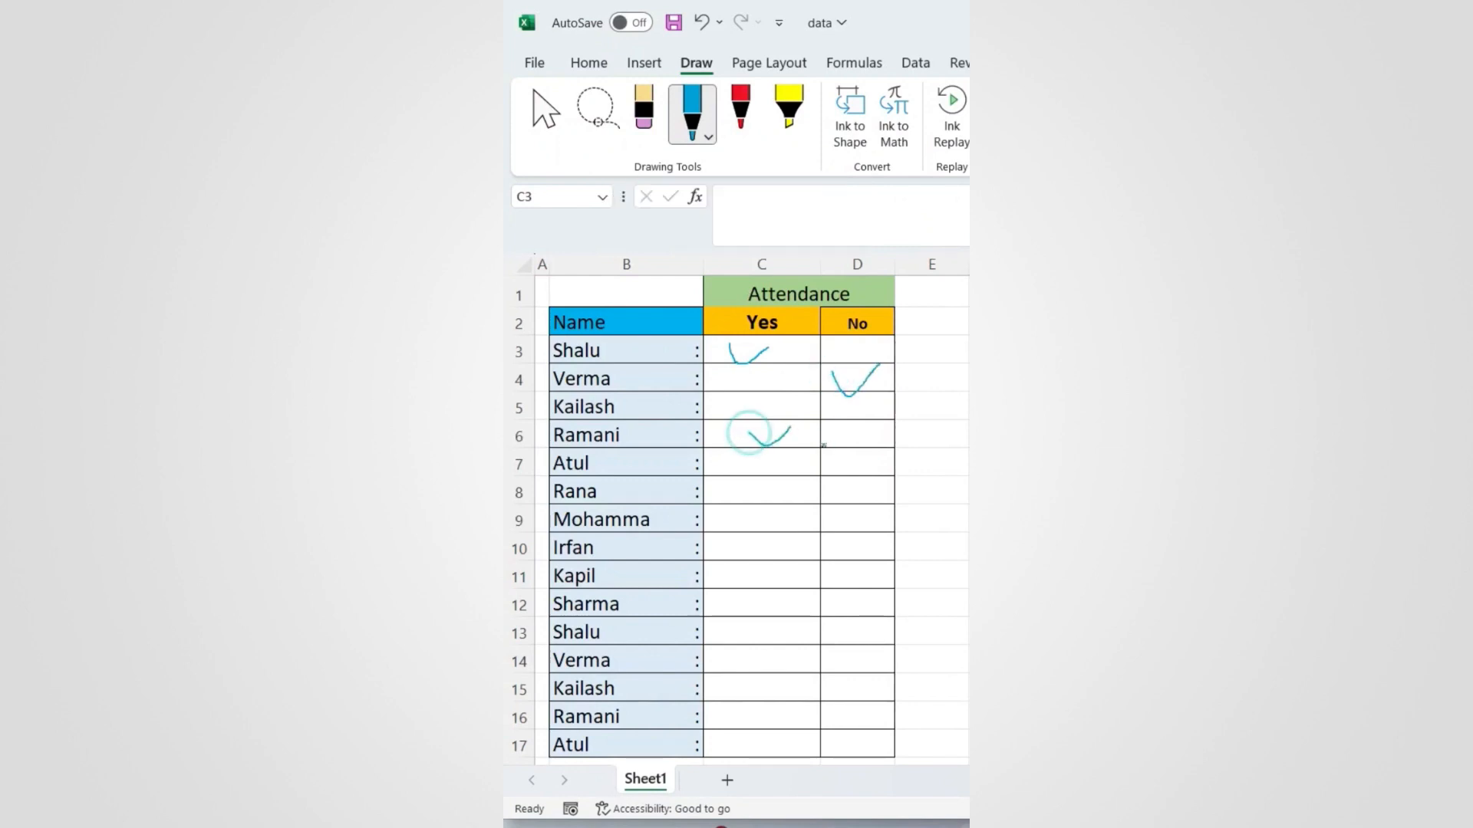
pyautogui.moveTo(850, 472); pyautogui.dragTo(882, 447)
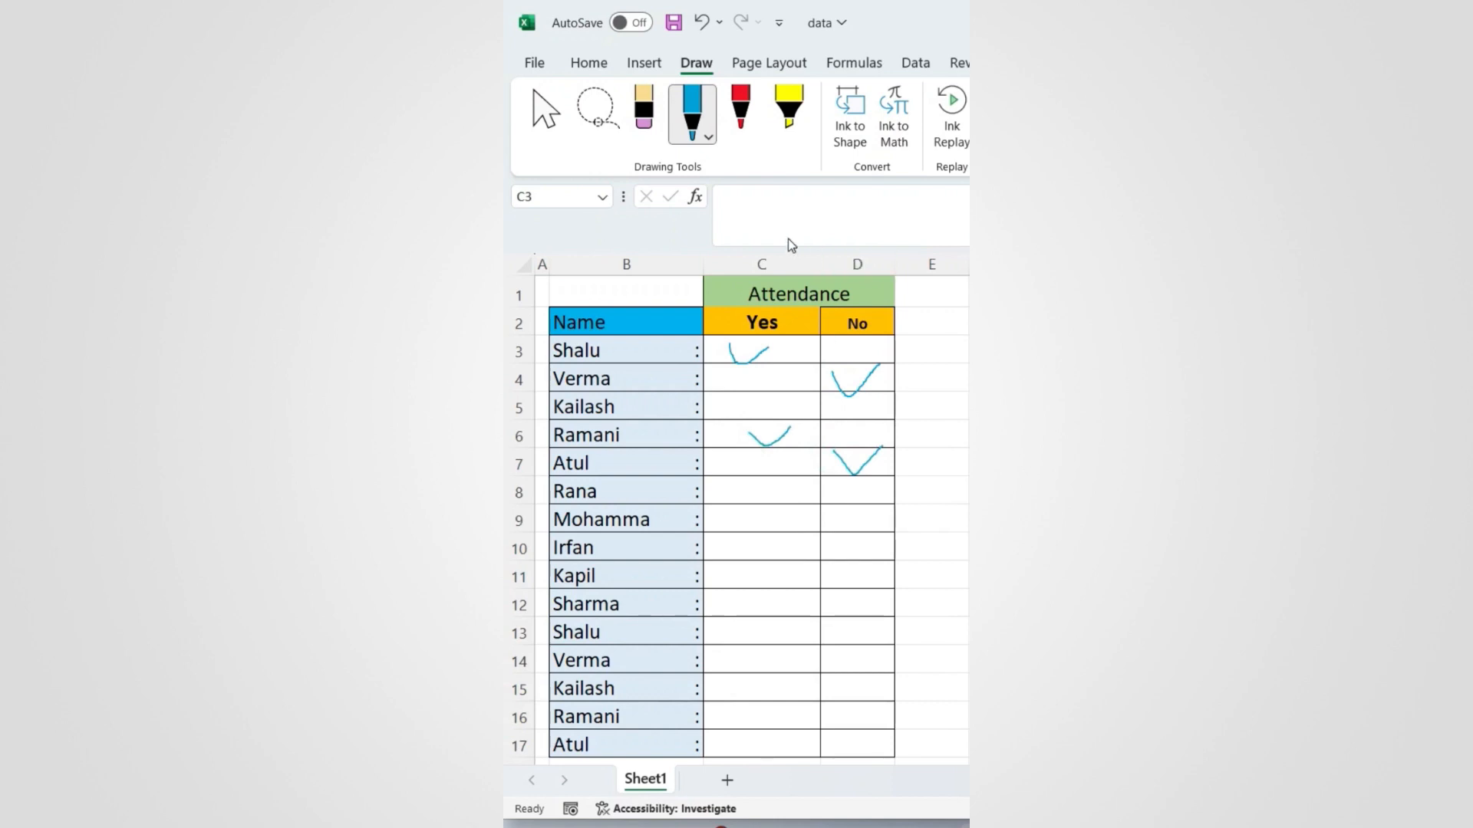
pyautogui.hotkey('ctrl', 'z')
pyautogui.hotkey('ctrl', 'z')
pyautogui.hotkey('ctrl', 'z')
pyautogui.click(748, 351)
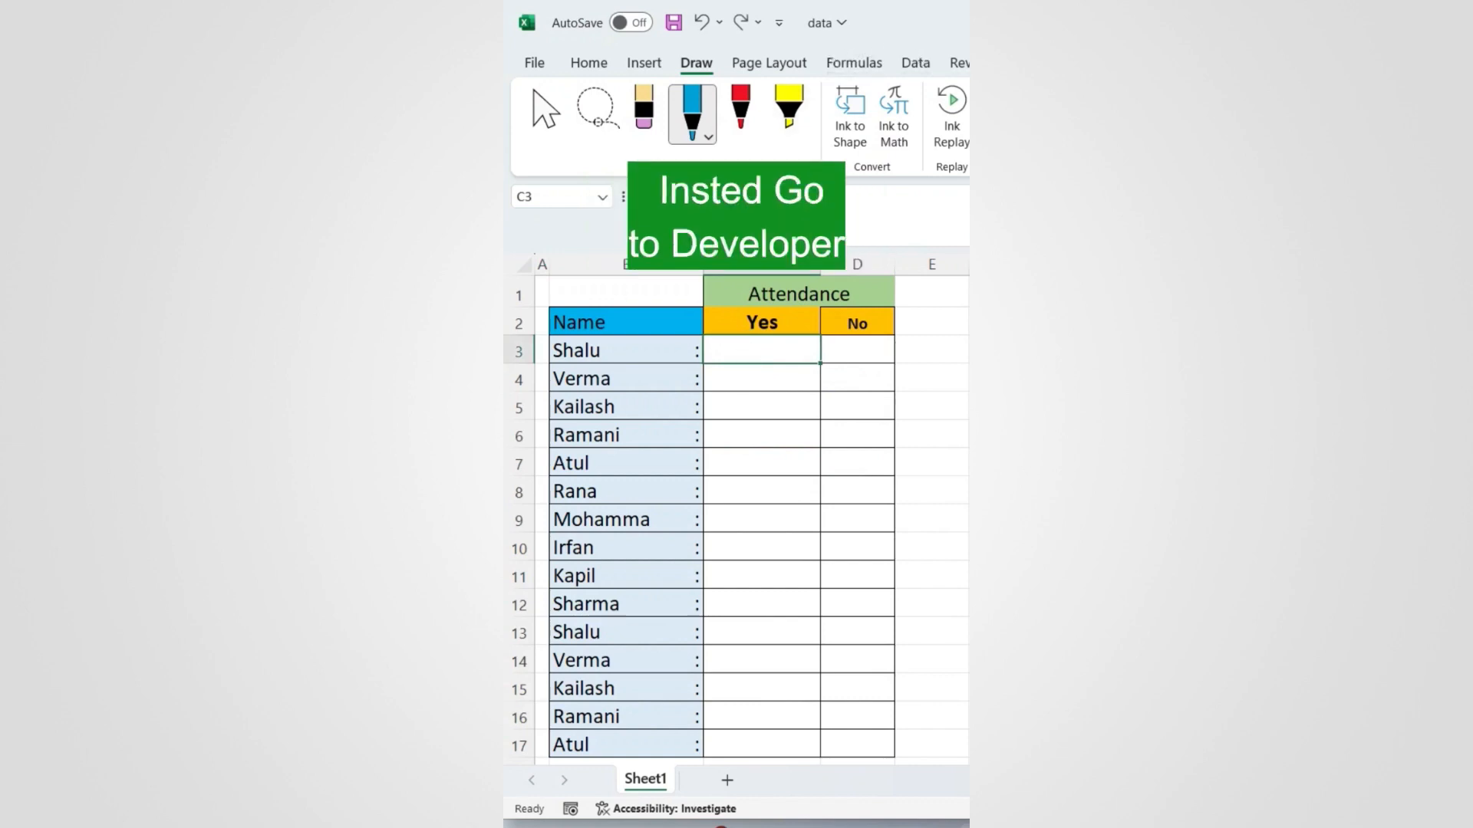
# Step: Insert a form-control checkbox in cell C3 and clear its label text
pyautogui.click(950, 63)
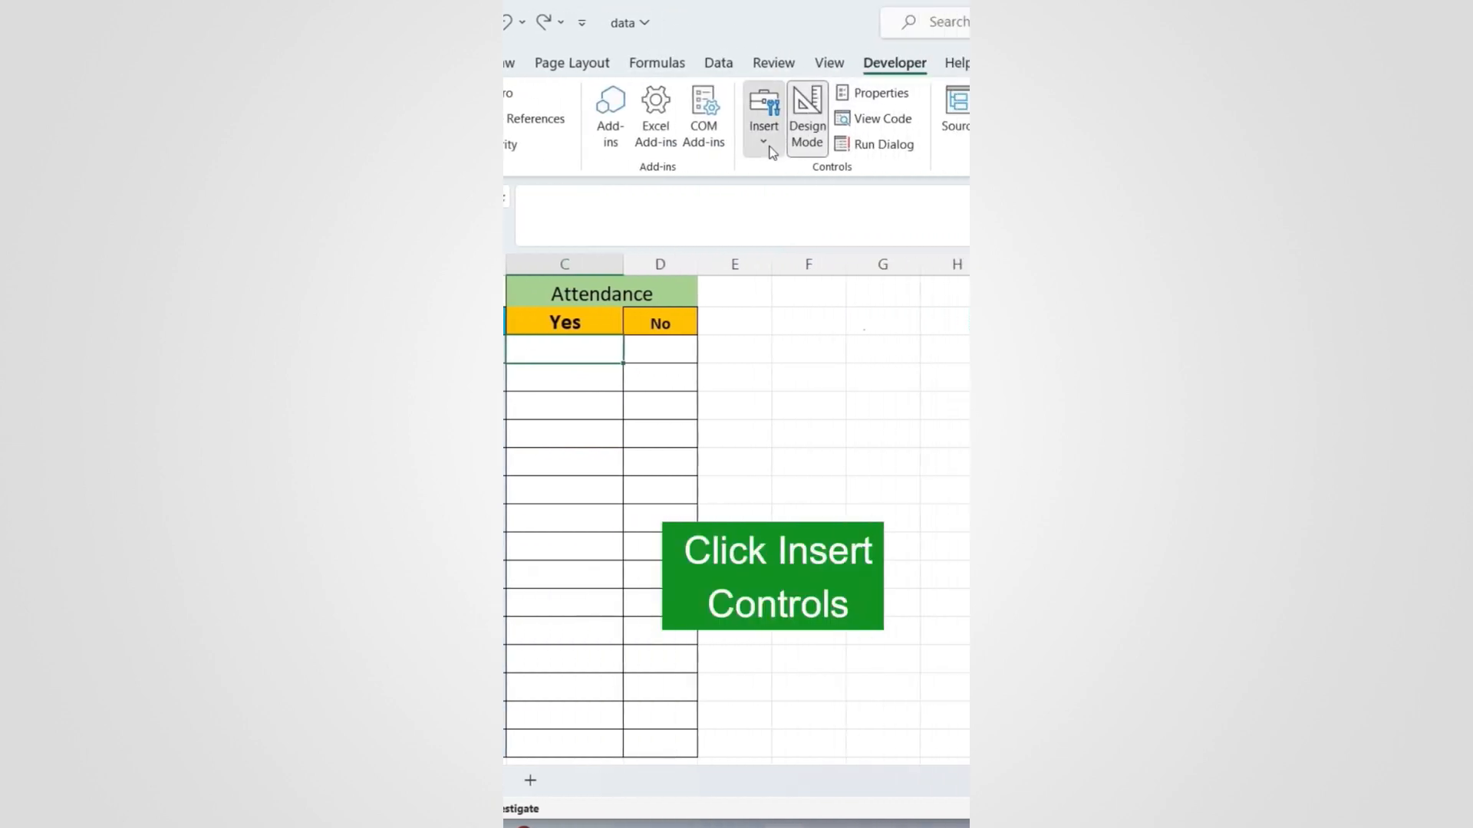
pyautogui.click(769, 152)
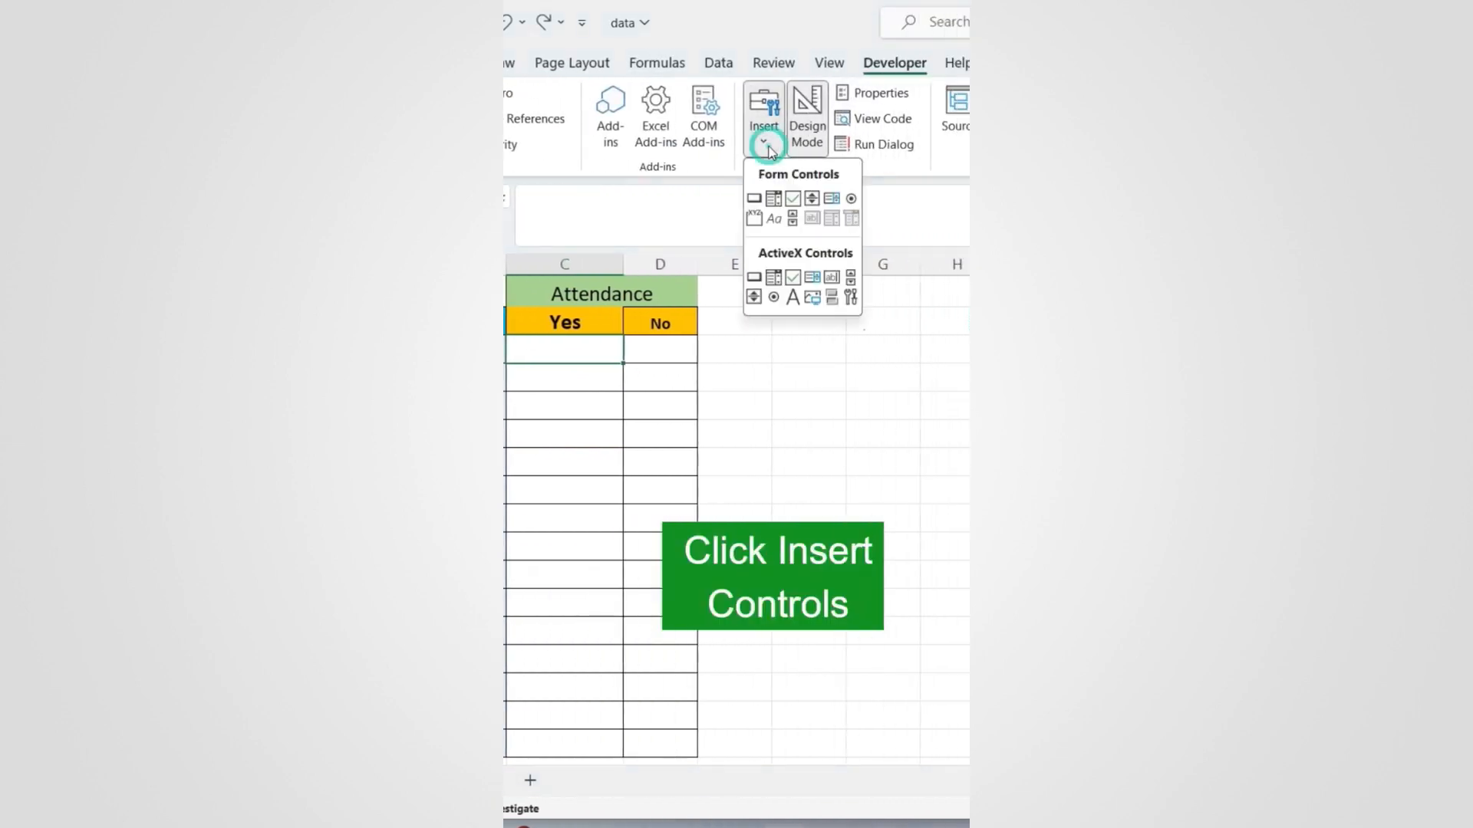
pyautogui.click(793, 201)
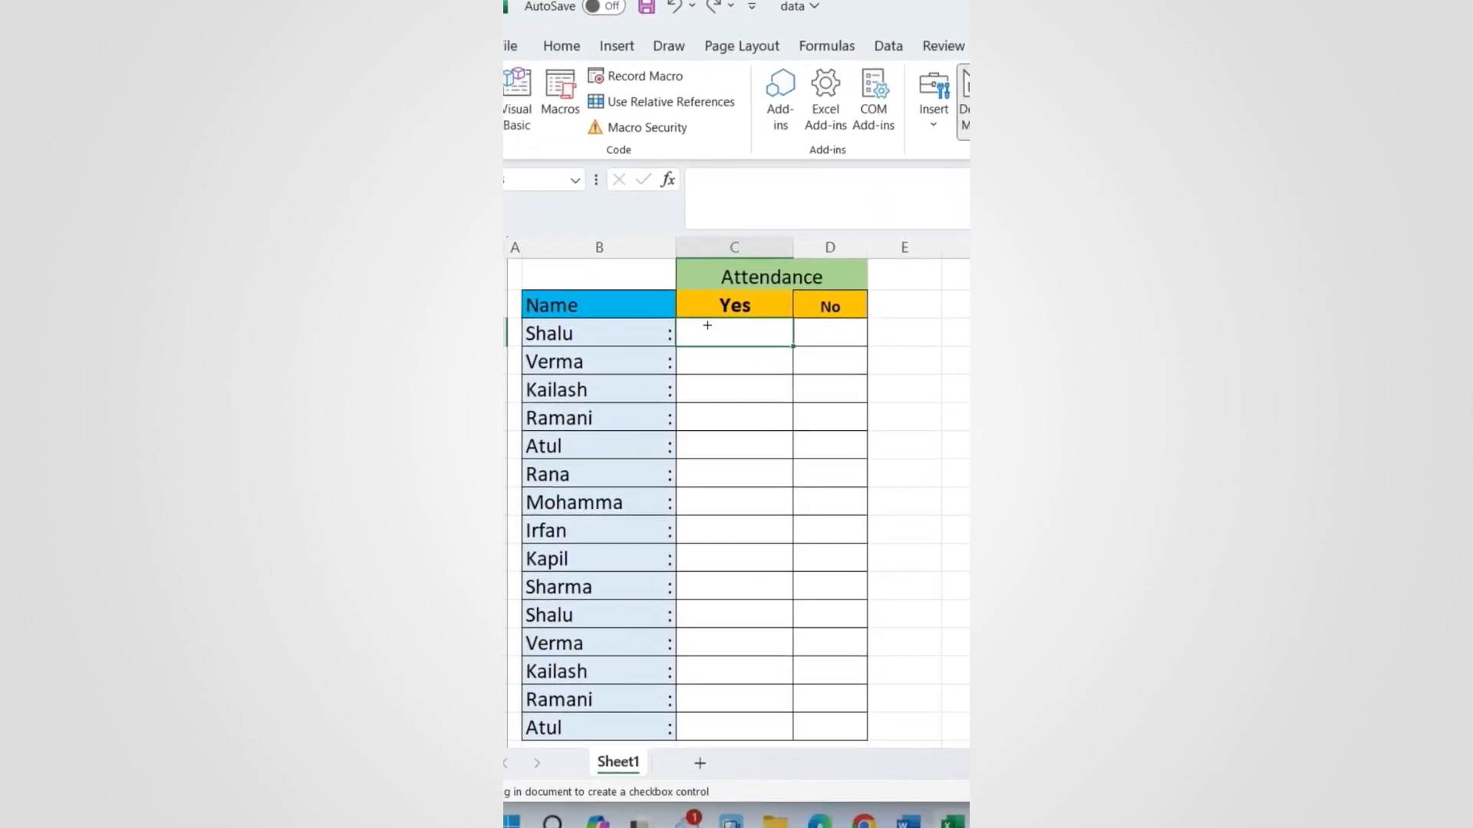
pyautogui.moveTo(736, 327)
pyautogui.mouseDown()
pyautogui.moveTo(763, 349)
pyautogui.moveTo(745, 330)
pyautogui.mouseUp()
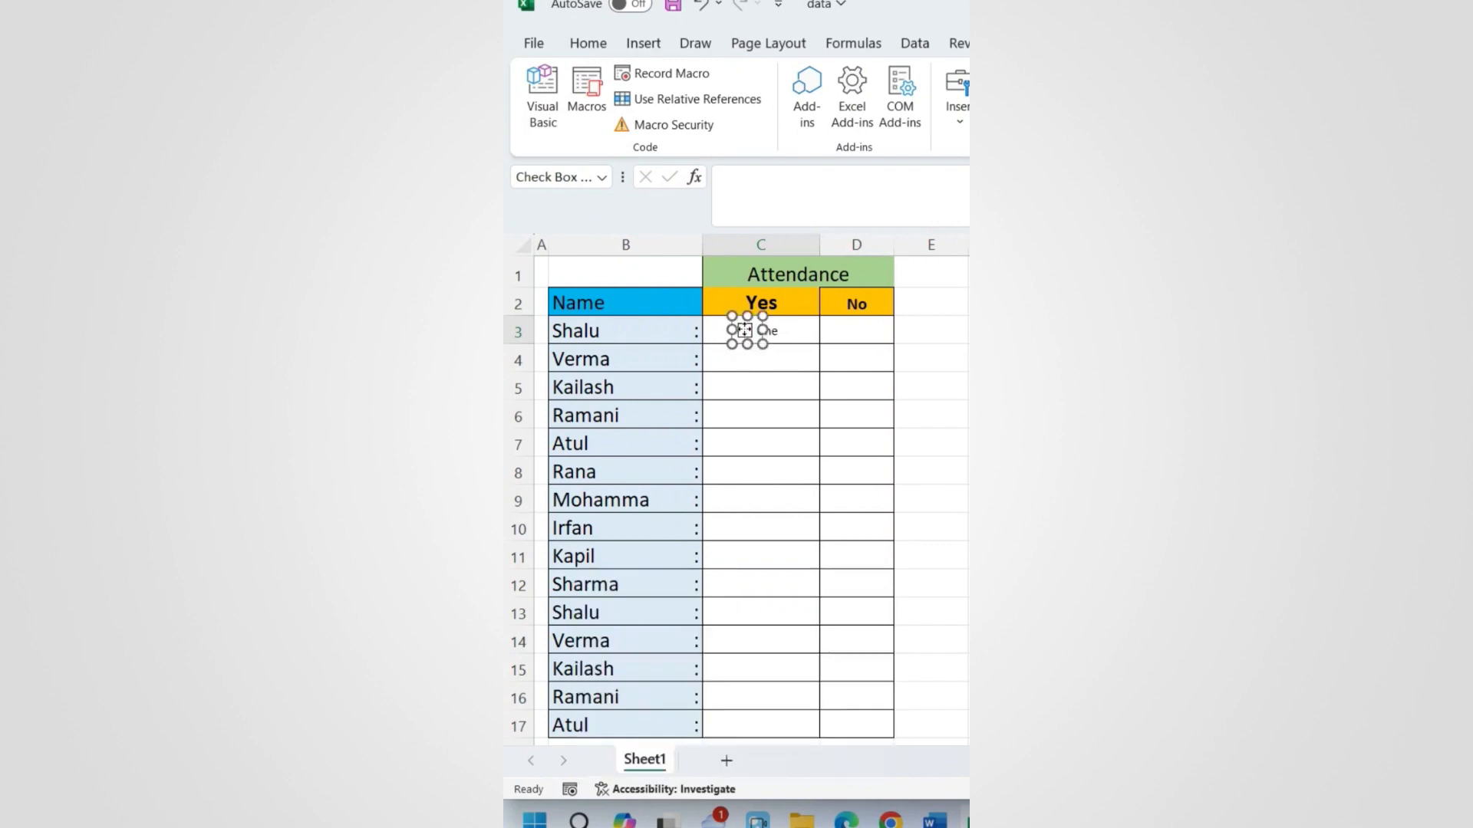
pyautogui.rightClick(745, 331)
pyautogui.click(810, 425)
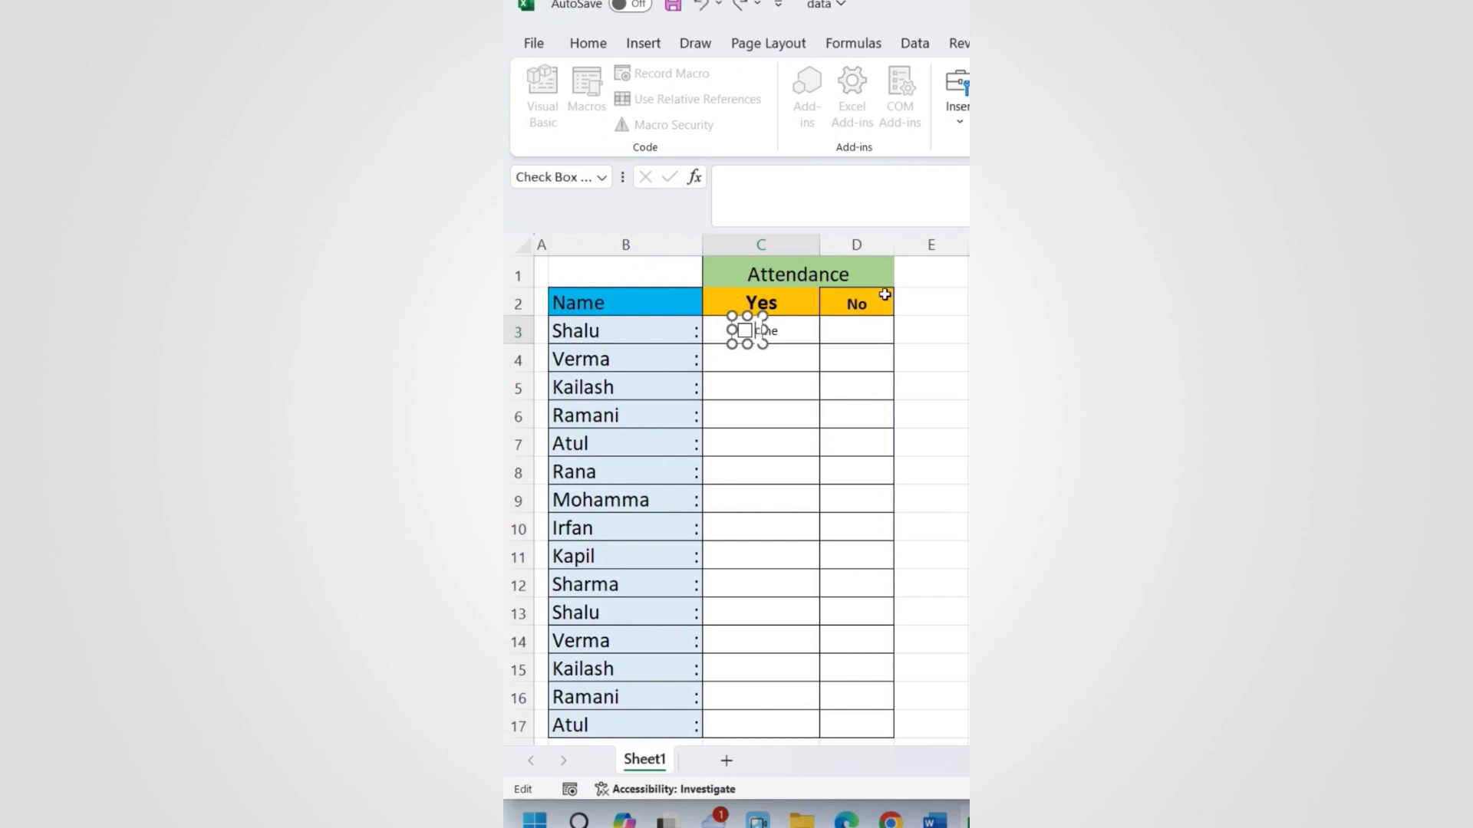
pyautogui.click(798, 377)
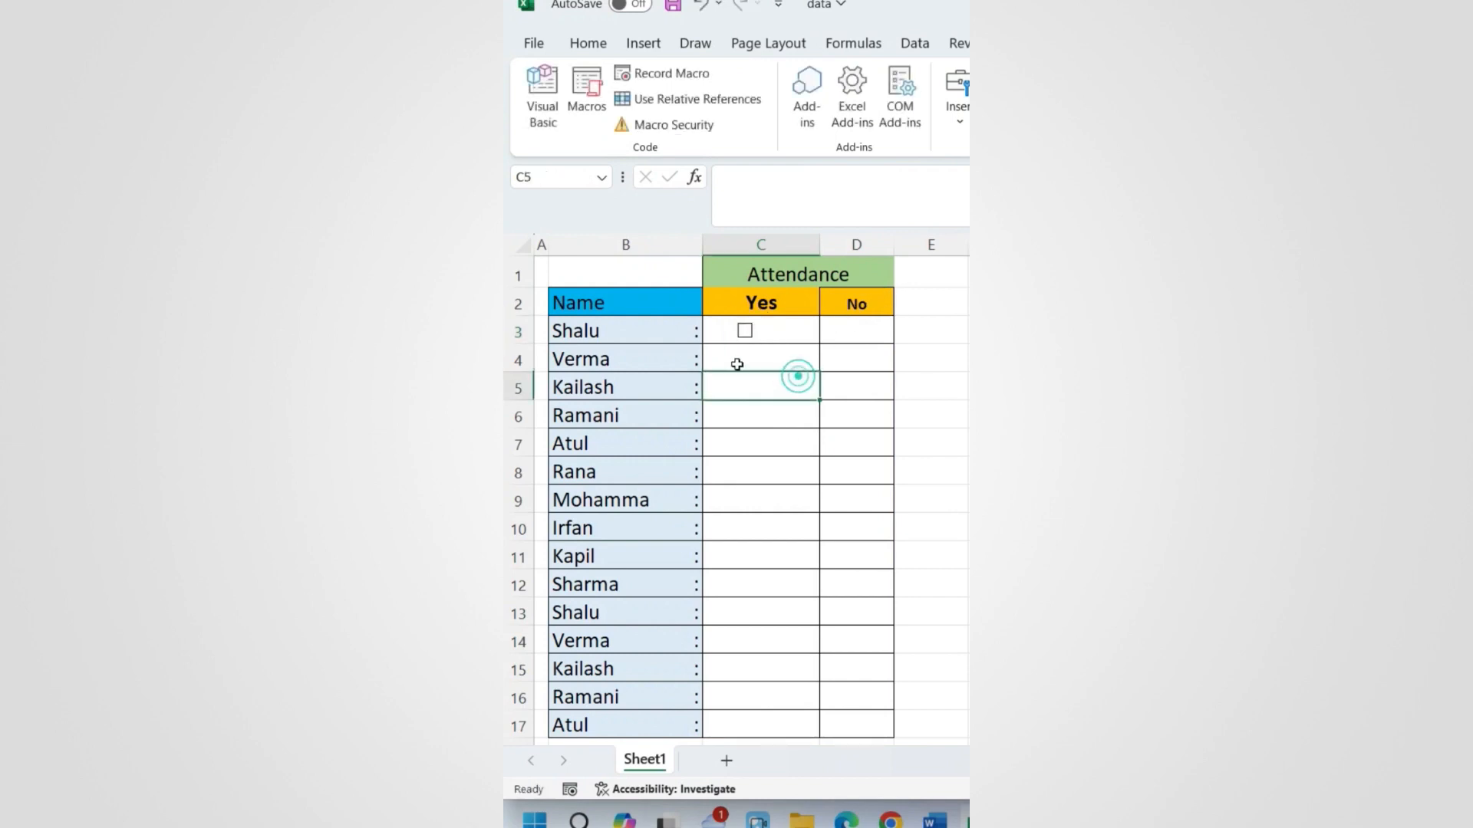
# Step: Copy the checkbox across all Yes and No cells C3:D17 with Ctrl+D and Ctrl+R
pyautogui.moveTo(780, 331); pyautogui.dragTo(862, 717)
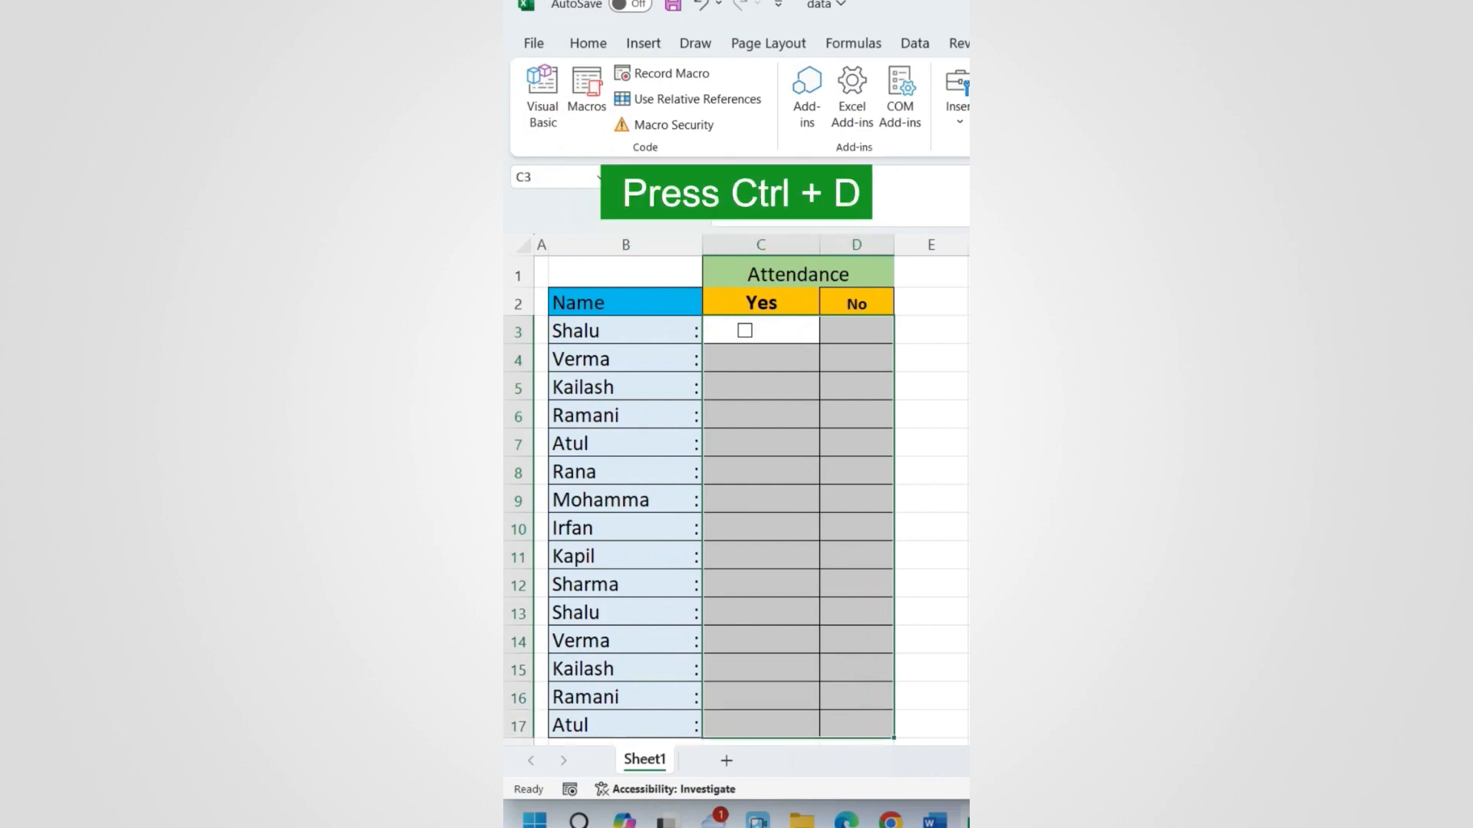
pyautogui.hotkey('ctrl', 'd')
pyautogui.hotkey('ctrl', 'r')
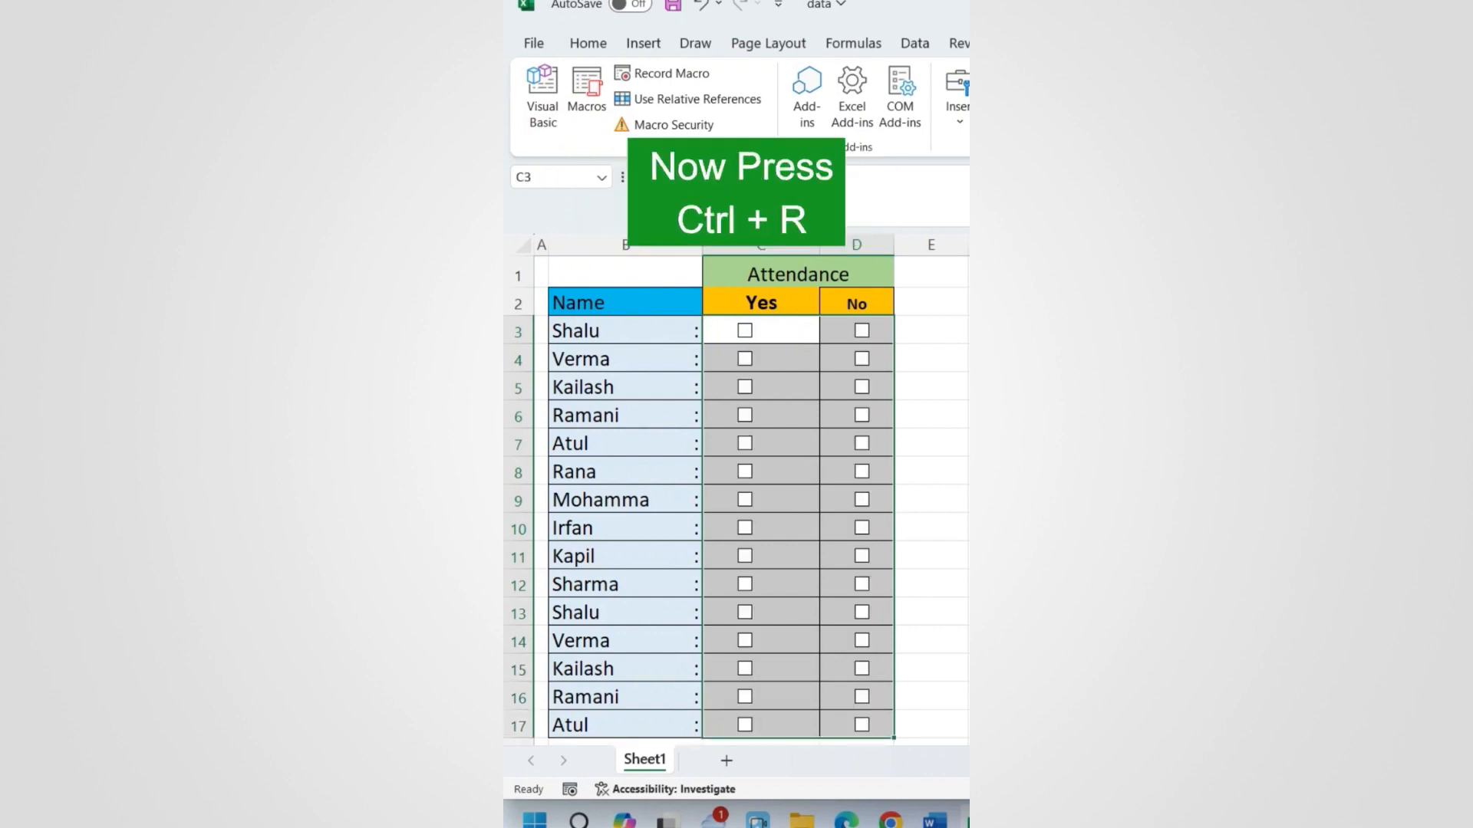
pyautogui.click(783, 340)
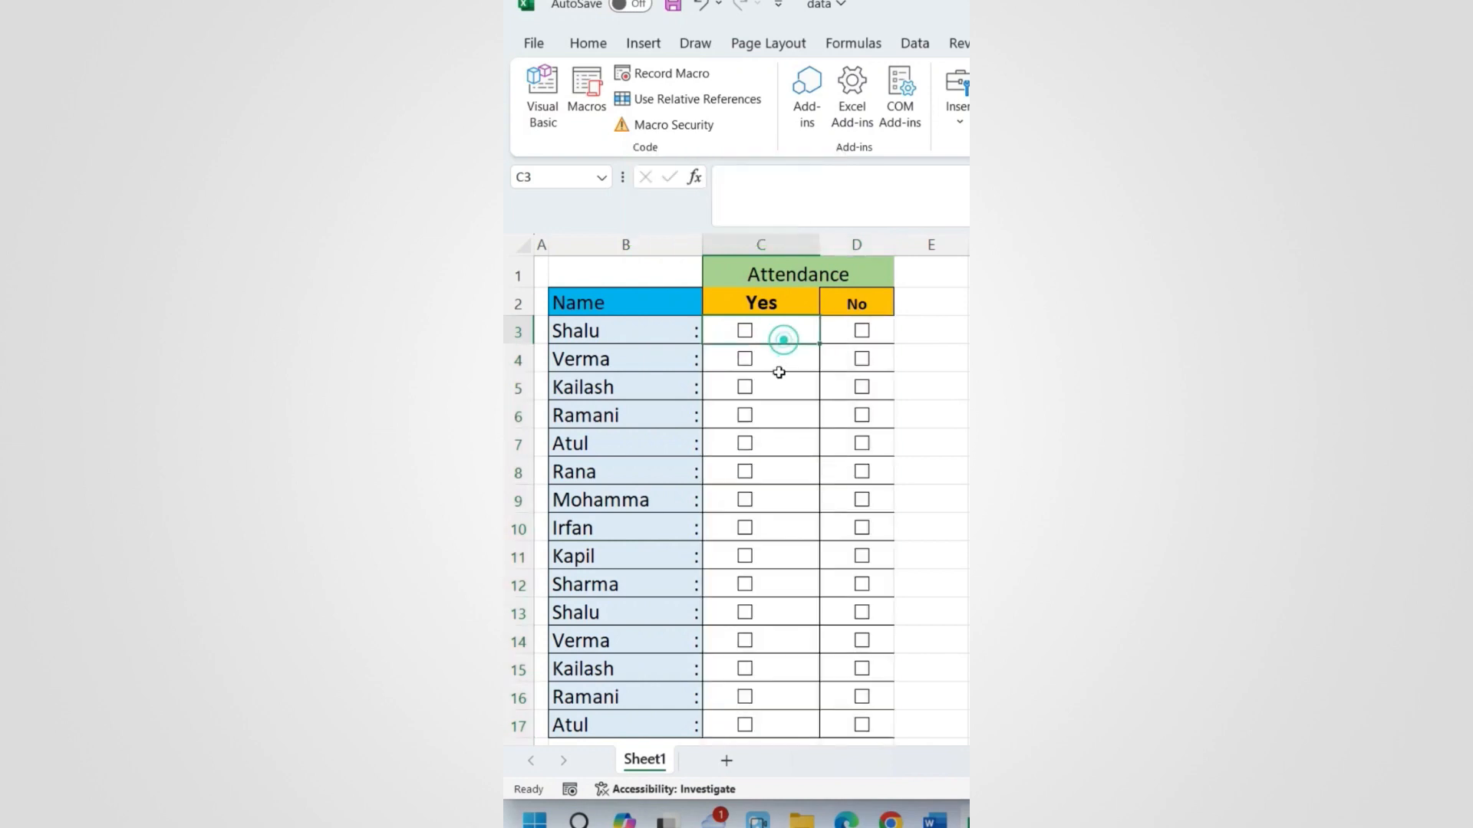
# Step: Tick a few checkboxes: No in rows 6 and 10, Yes in rows 8, 9 and 10
pyautogui.click(861, 415)
pyautogui.click(746, 473)
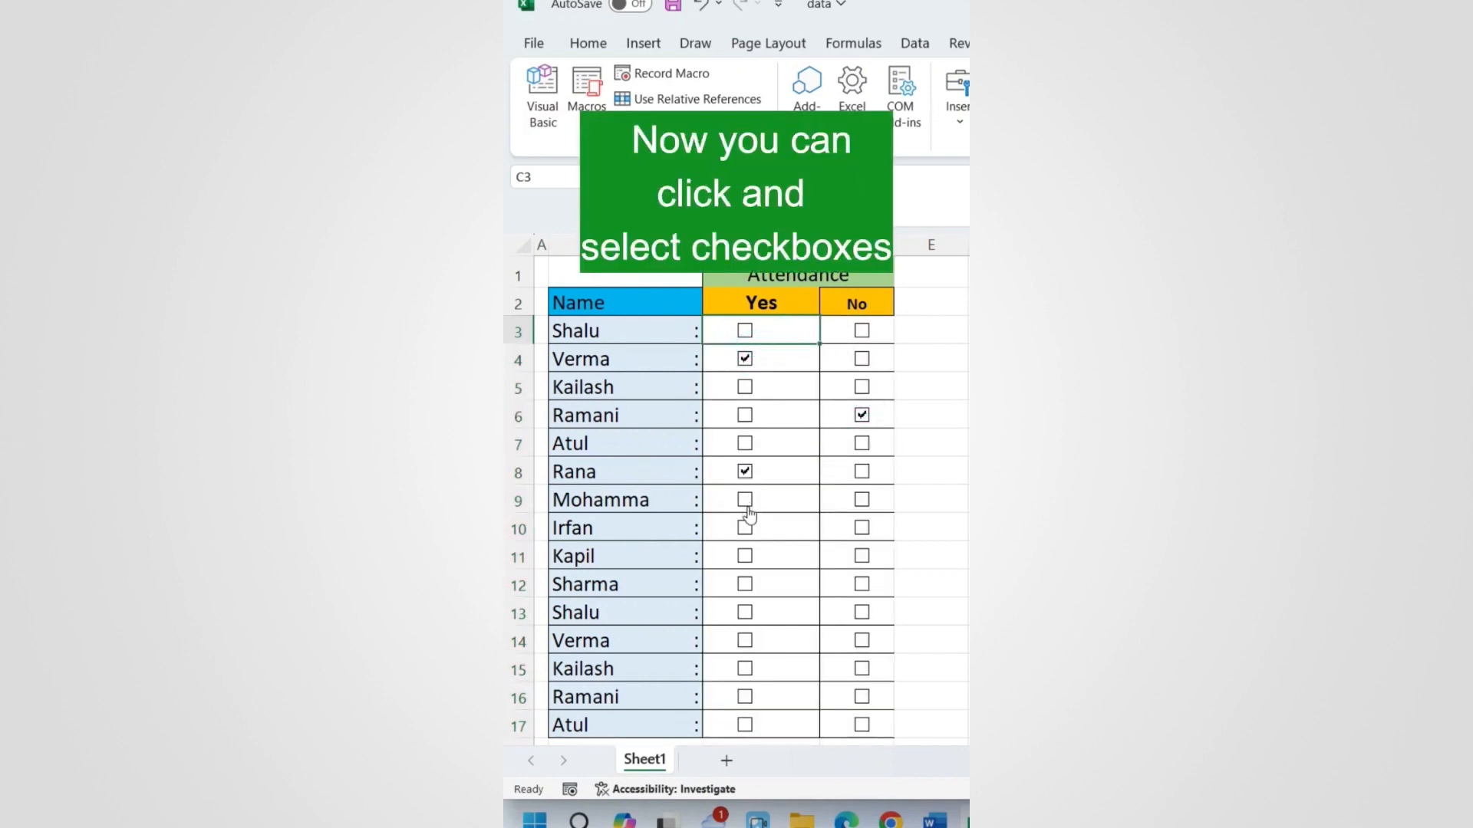
pyautogui.click(745, 501)
pyautogui.click(861, 528)
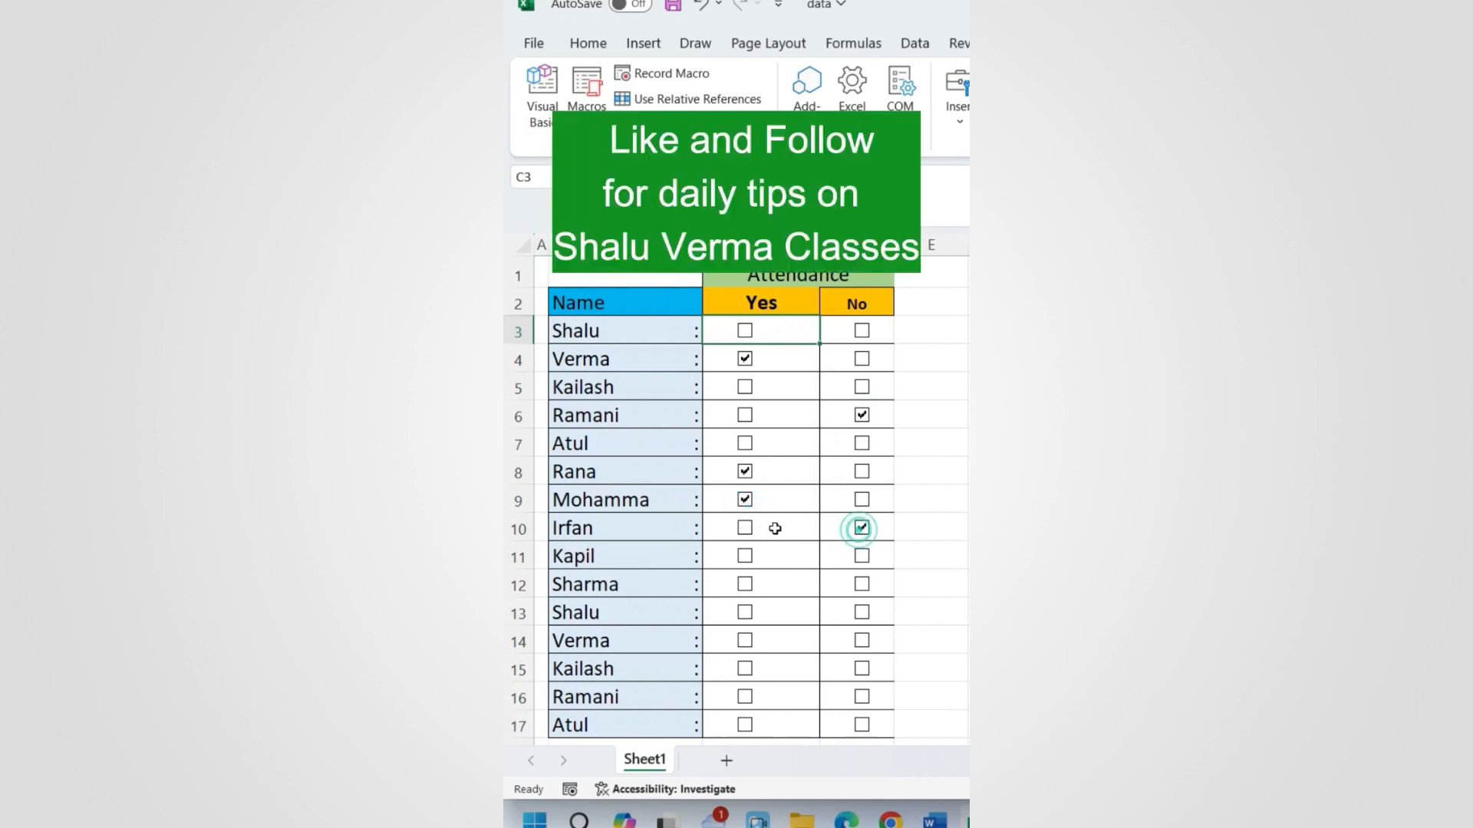
pyautogui.click(745, 528)
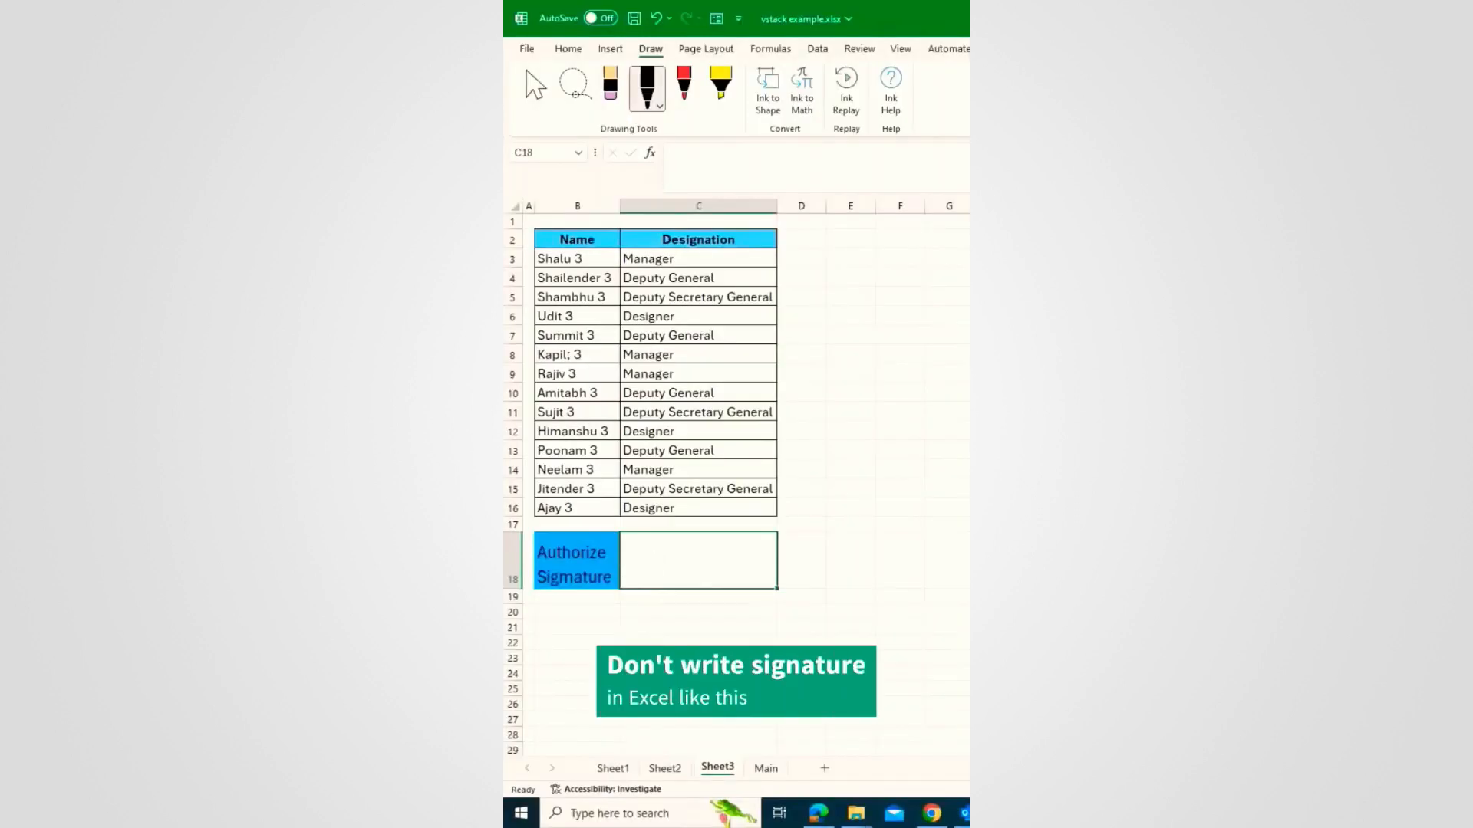
# Step: Handwrite a signature in C18 with the Draw pen, then select and delete it
pyautogui.click(659, 106)
pyautogui.moveTo(660, 571)
pyautogui.mouseDown()
pyautogui.moveTo(638, 560)
pyautogui.moveTo(644, 623)
pyautogui.moveTo(661, 600)
pyautogui.moveTo(694, 608)
pyautogui.moveTo(717, 568)
pyautogui.moveTo(780, 597)
pyautogui.mouseUp()
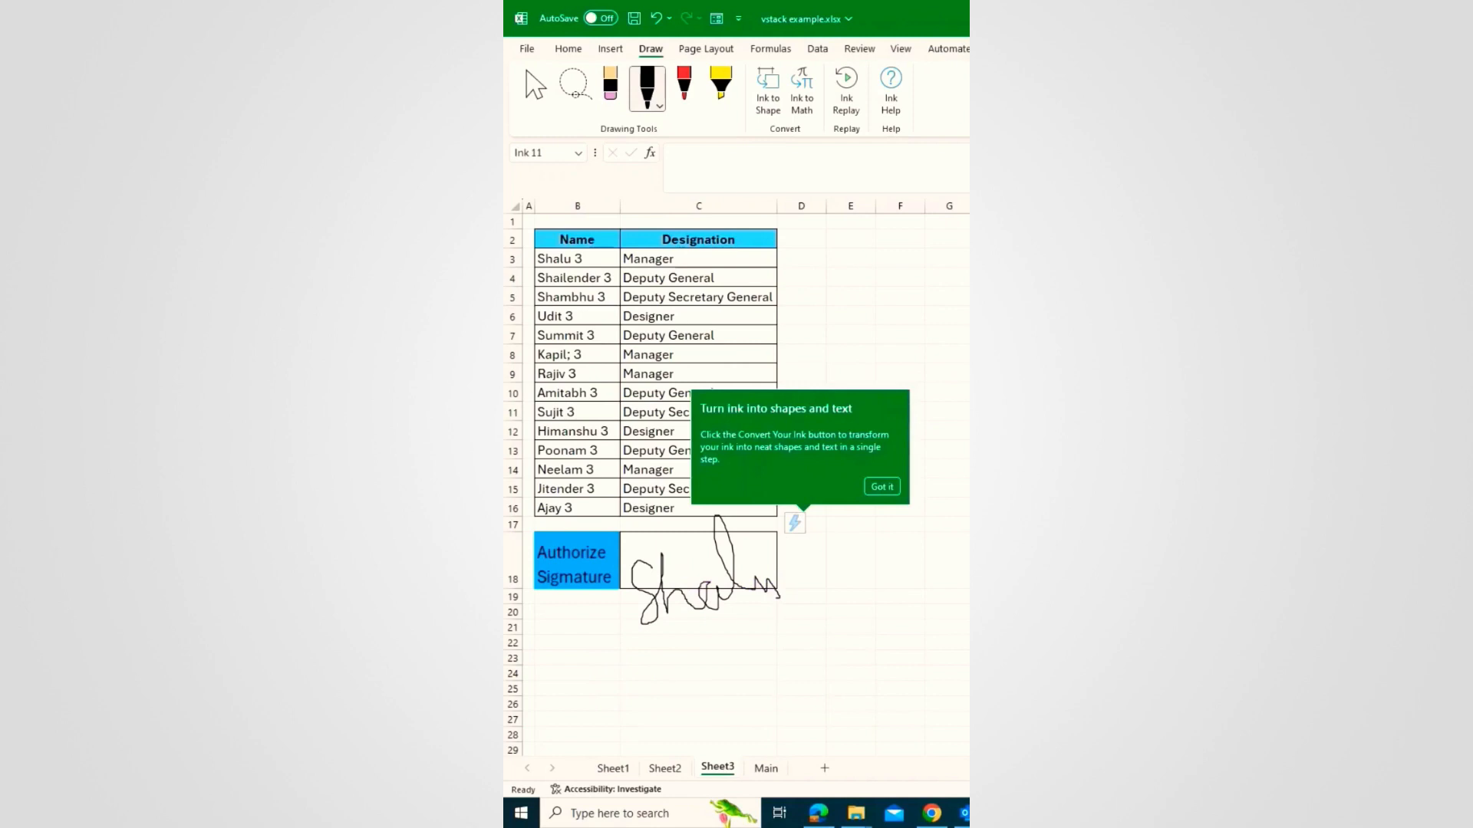
pyautogui.moveTo(689, 596); pyautogui.dragTo(679, 635)
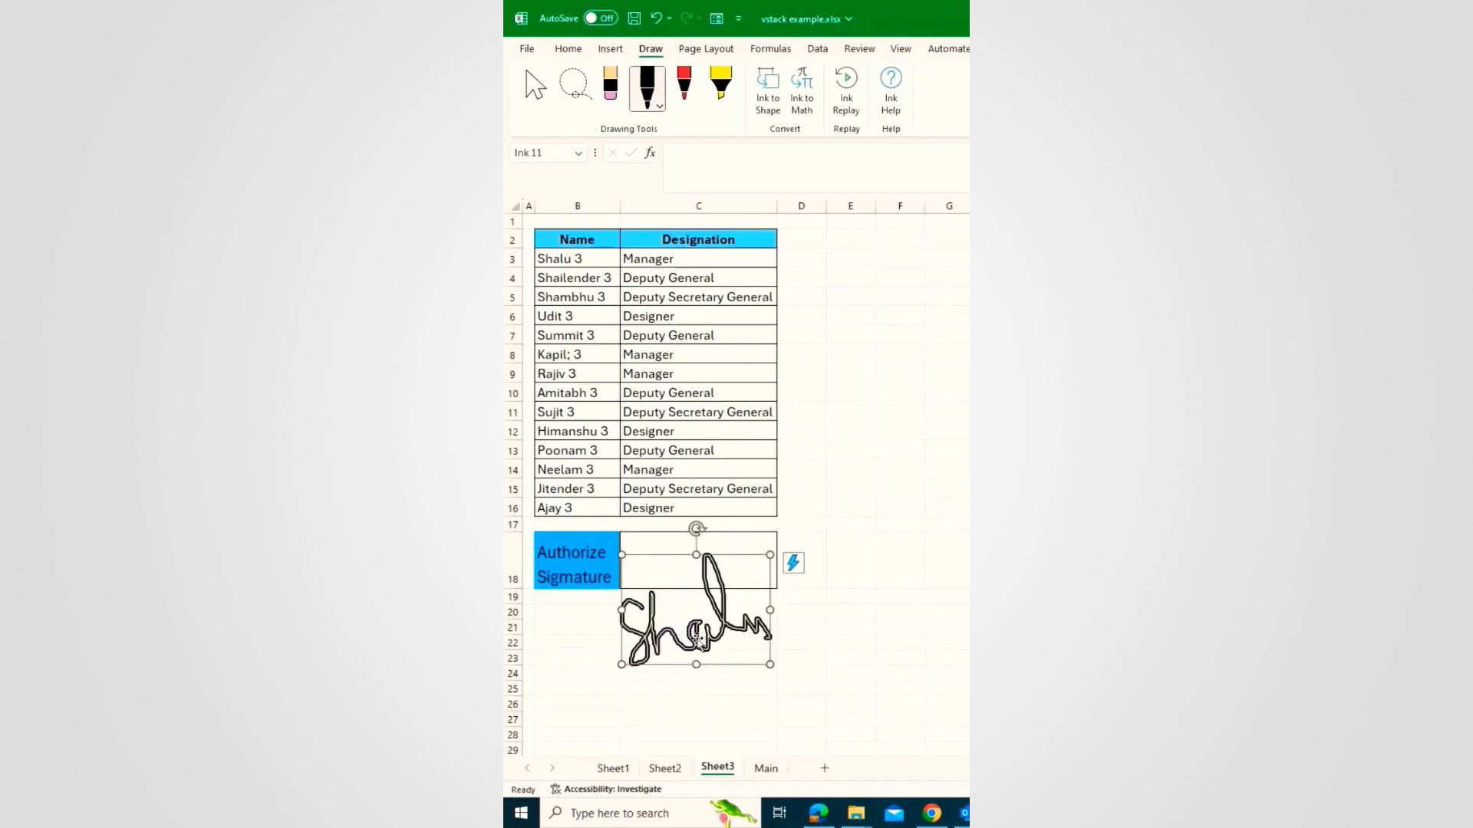
pyautogui.press('Delete')
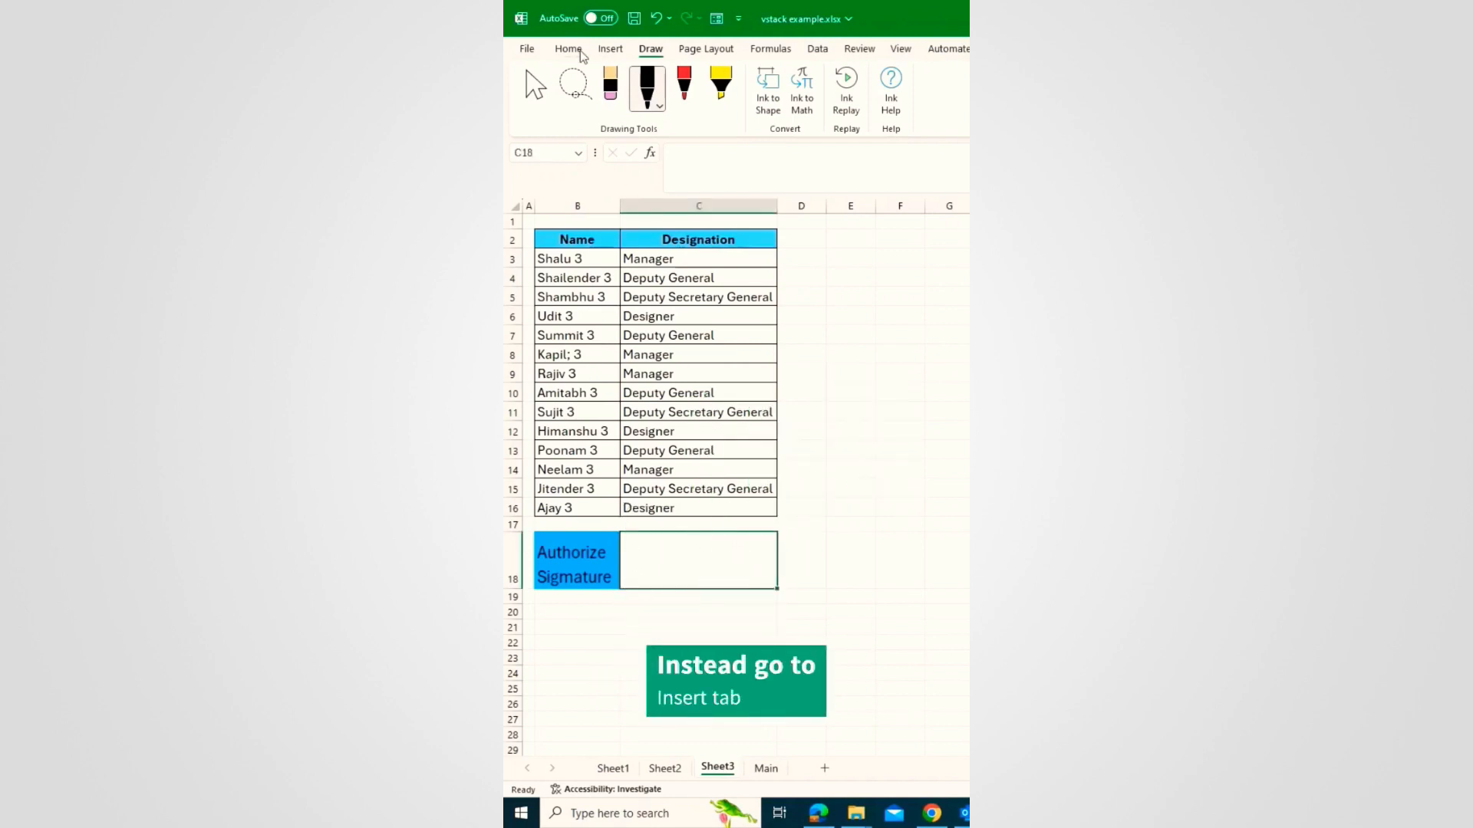
# Step: Insert signature.png from the computer, then move it near the table and shrink it
pyautogui.click(611, 49)
pyautogui.click(694, 86)
pyautogui.moveTo(723, 152)
pyautogui.click(828, 175)
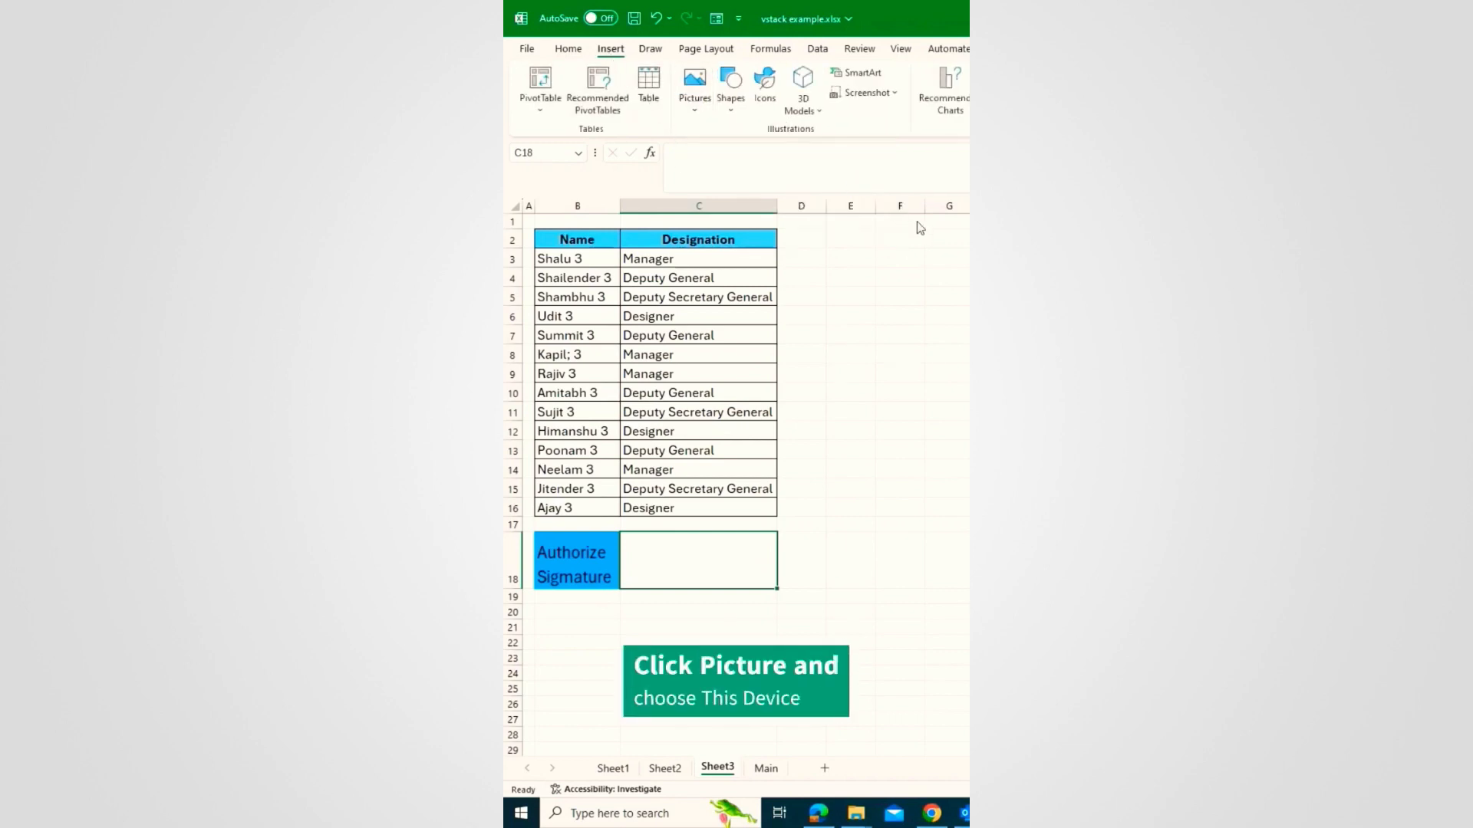
pyautogui.doubleClick(767, 129)
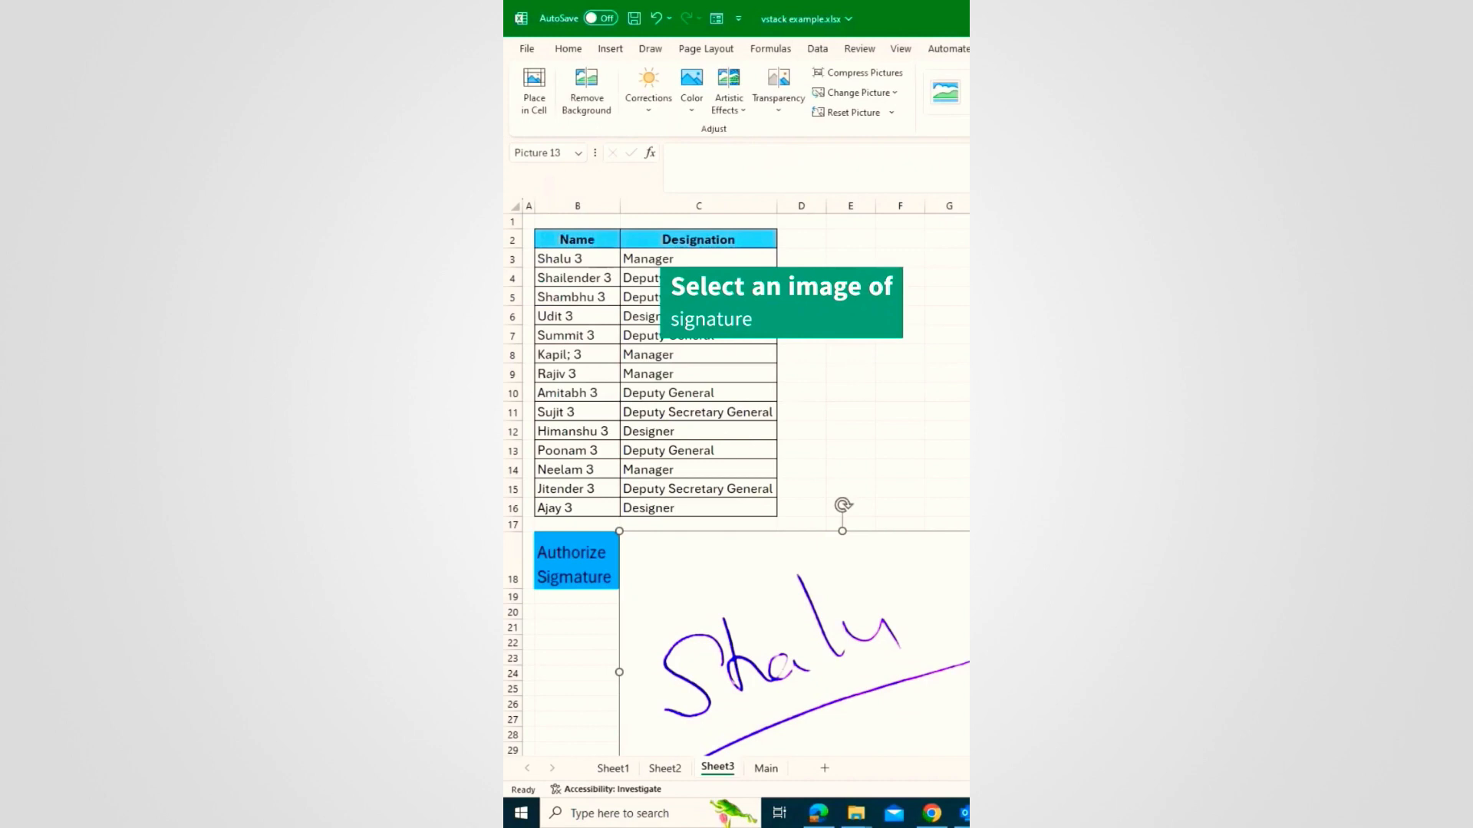
pyautogui.moveTo(852, 610)
pyautogui.mouseDown()
pyautogui.moveTo(798, 595)
pyautogui.moveTo(761, 499)
pyautogui.mouseUp()
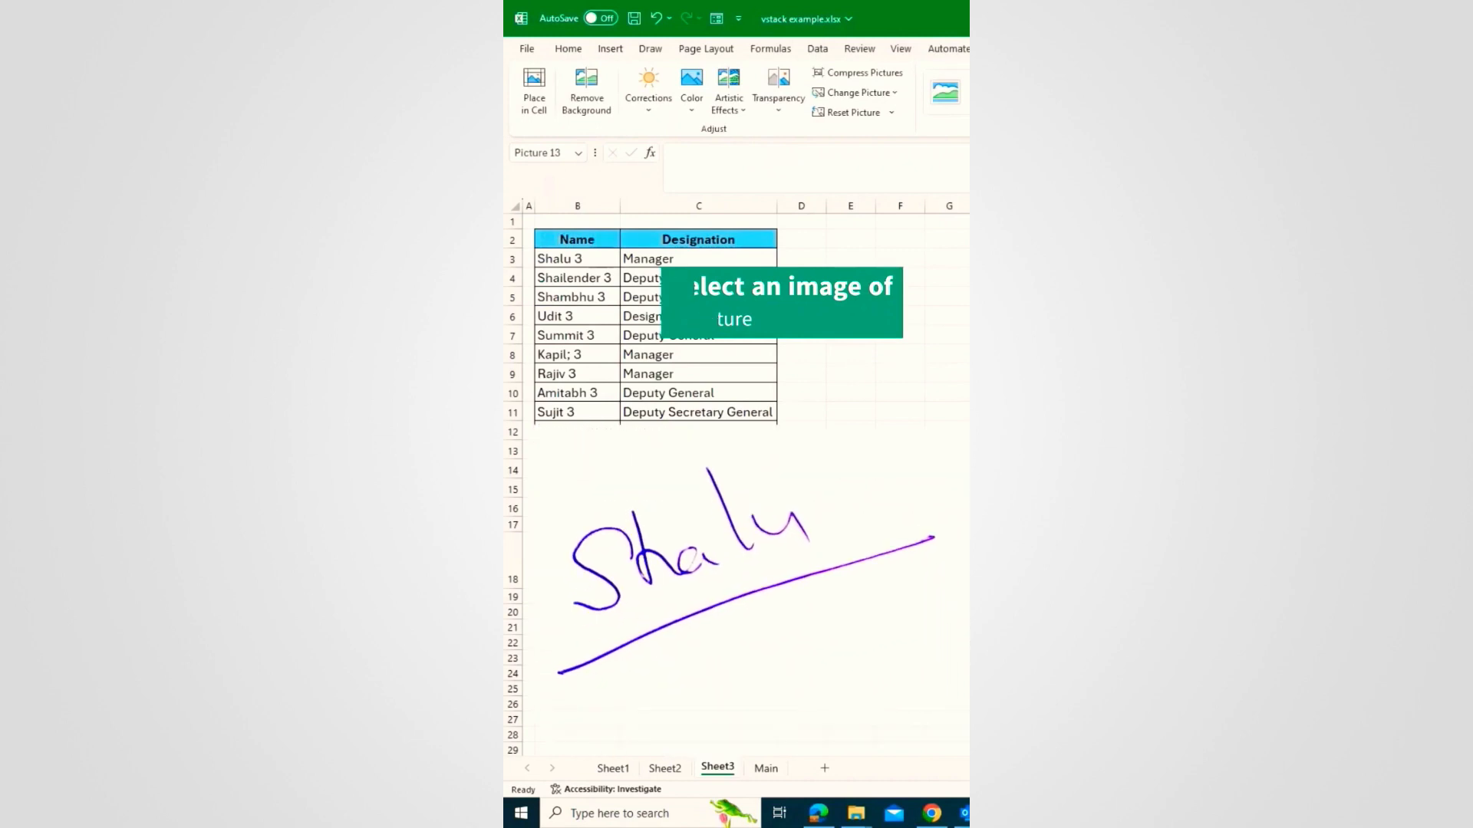
pyautogui.moveTo(971, 700); pyautogui.dragTo(893, 652)
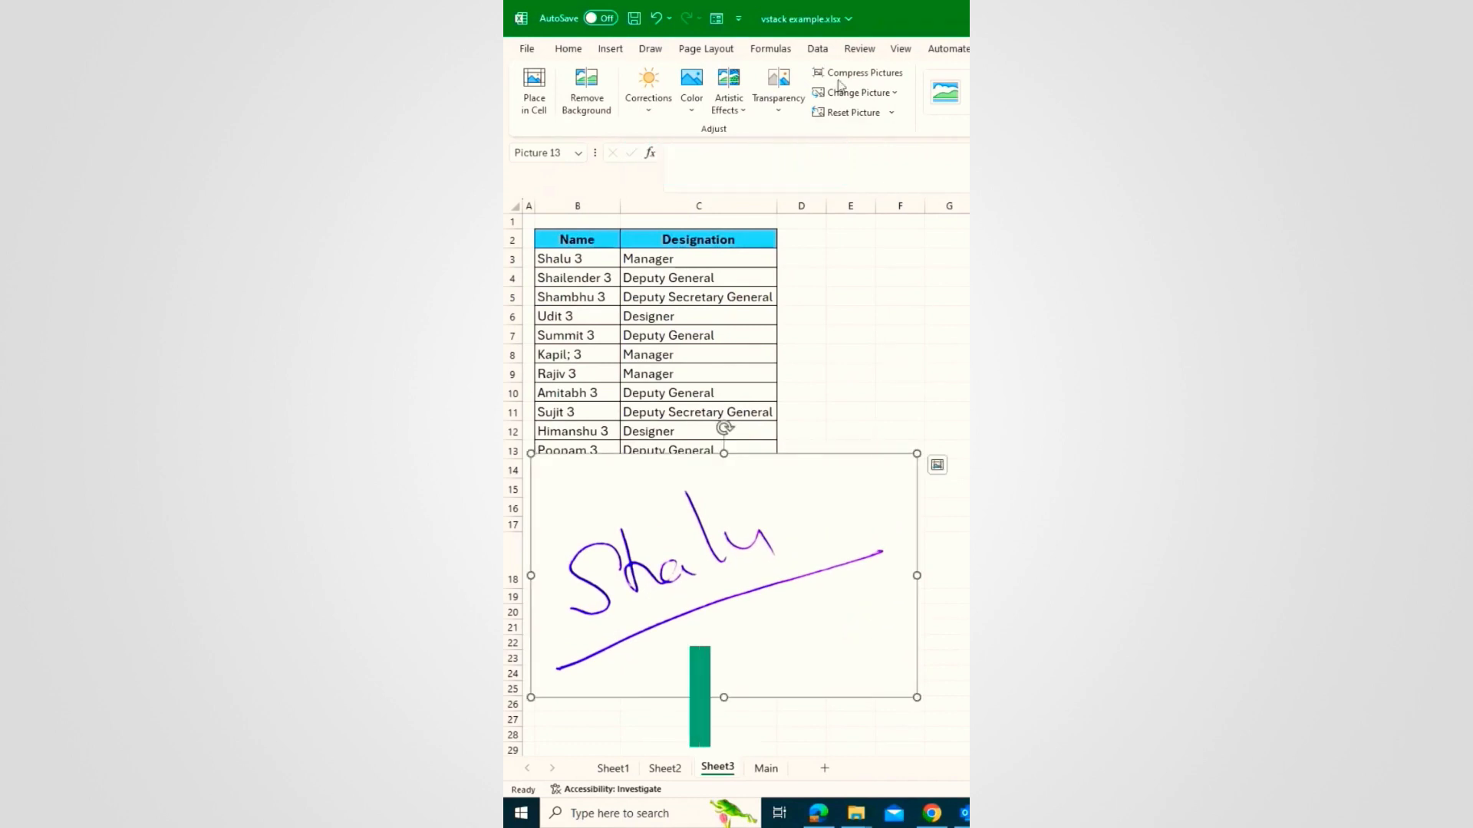
# Step: Make the signature picture's white background transparent with Set Transparent Color
pyautogui.click(701, 114)
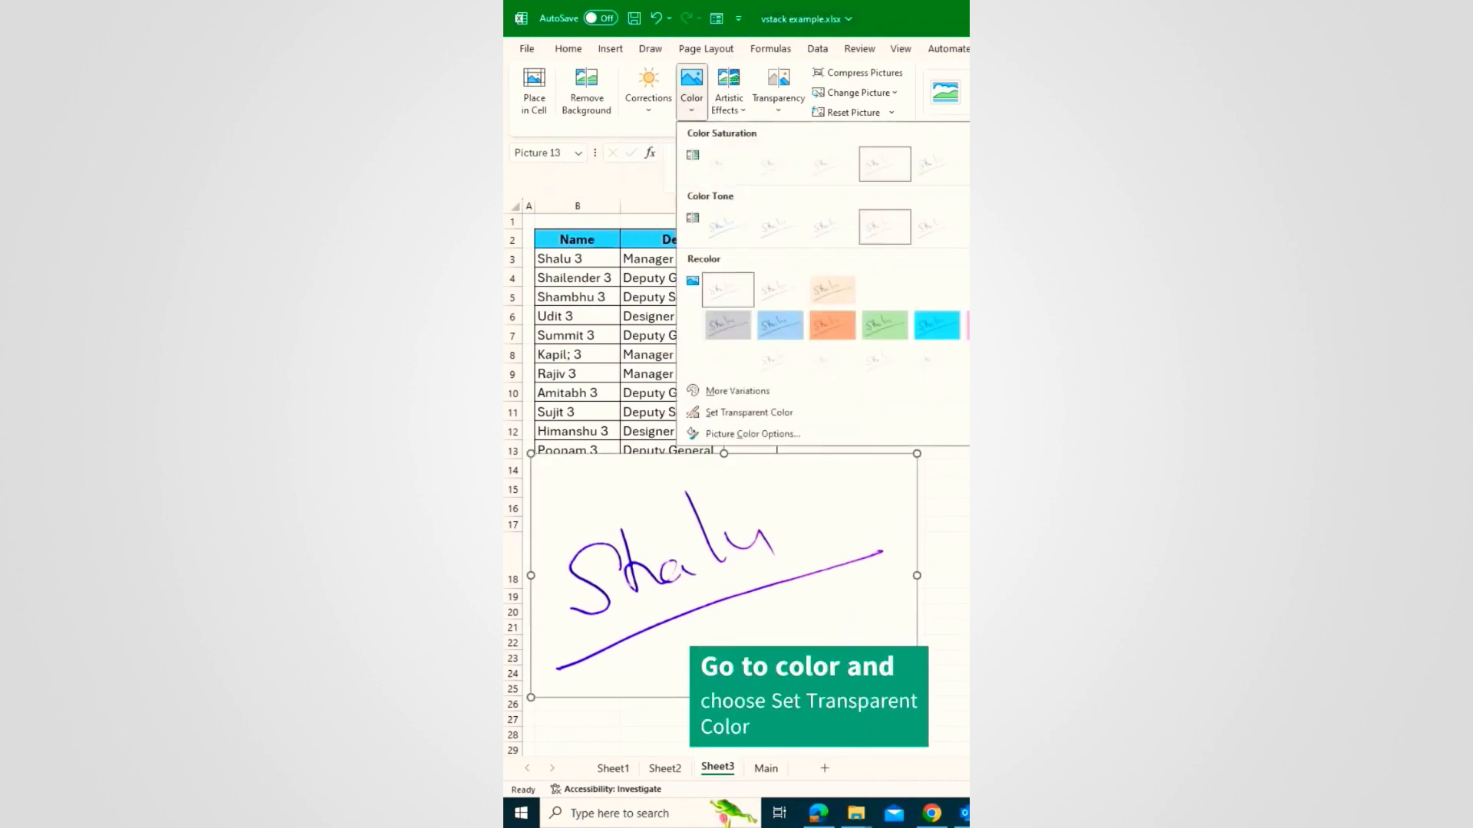
pyautogui.click(781, 414)
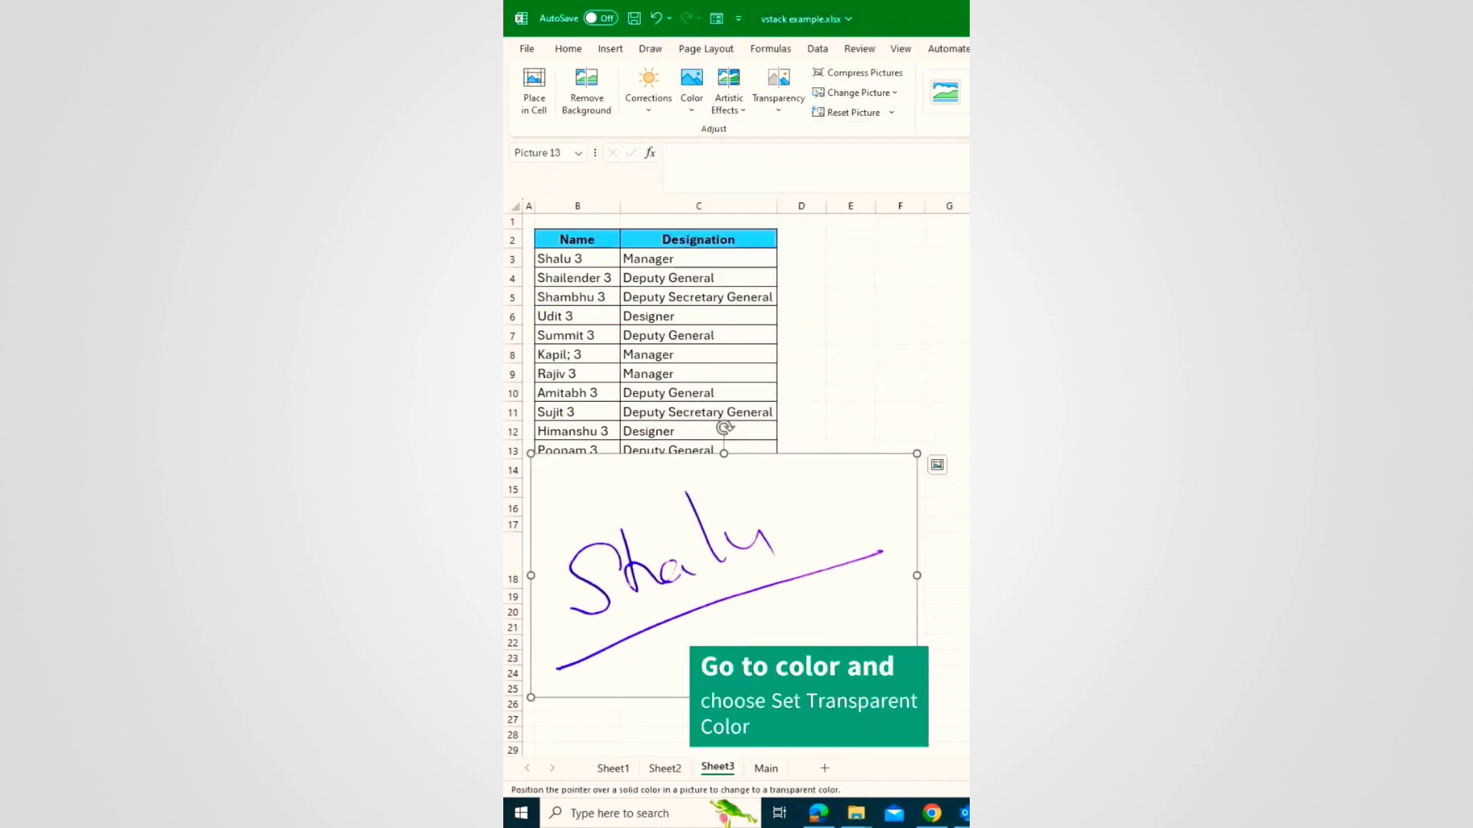
pyautogui.click(819, 495)
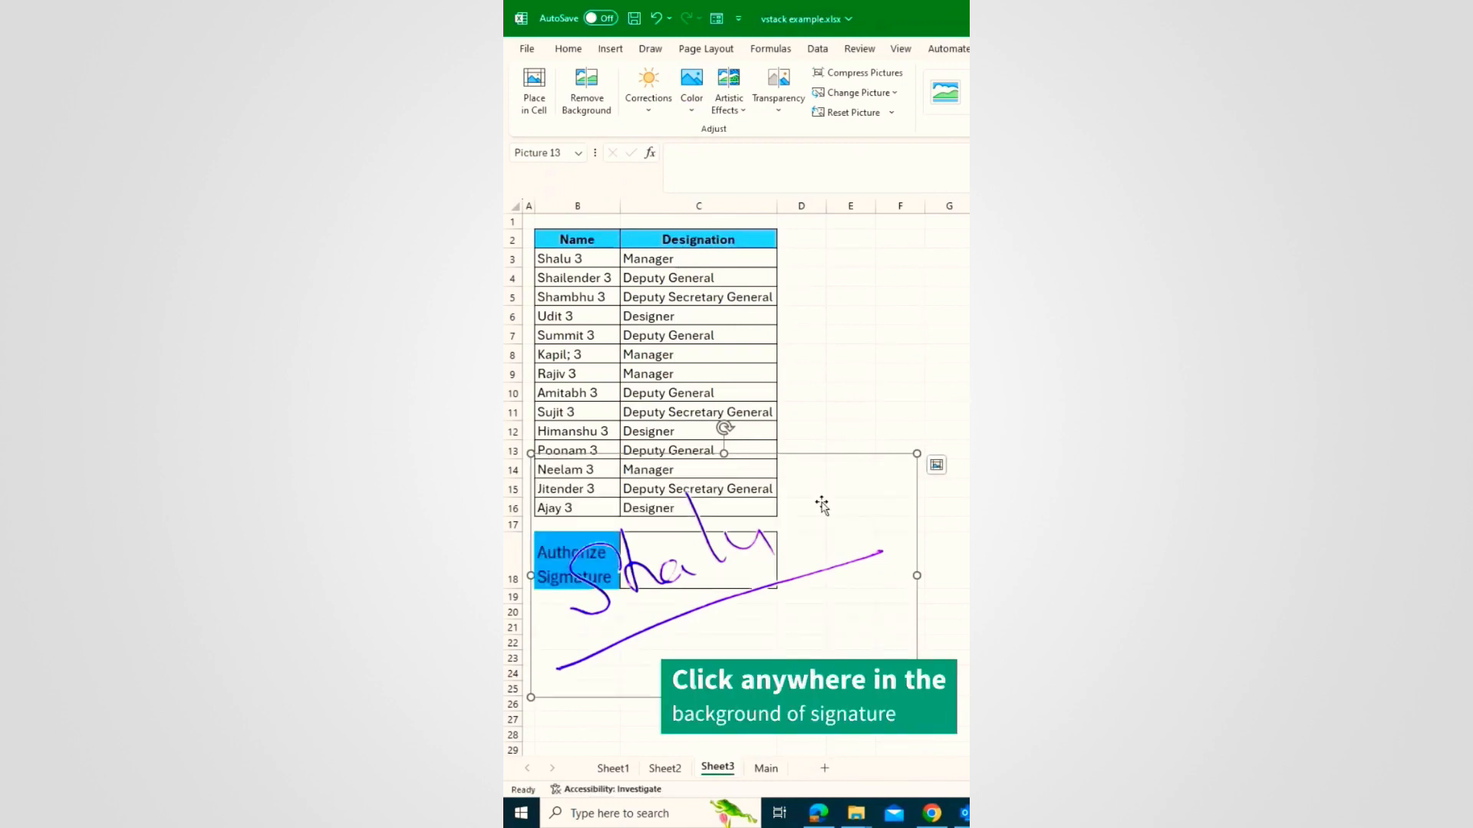
pyautogui.click(955, 505)
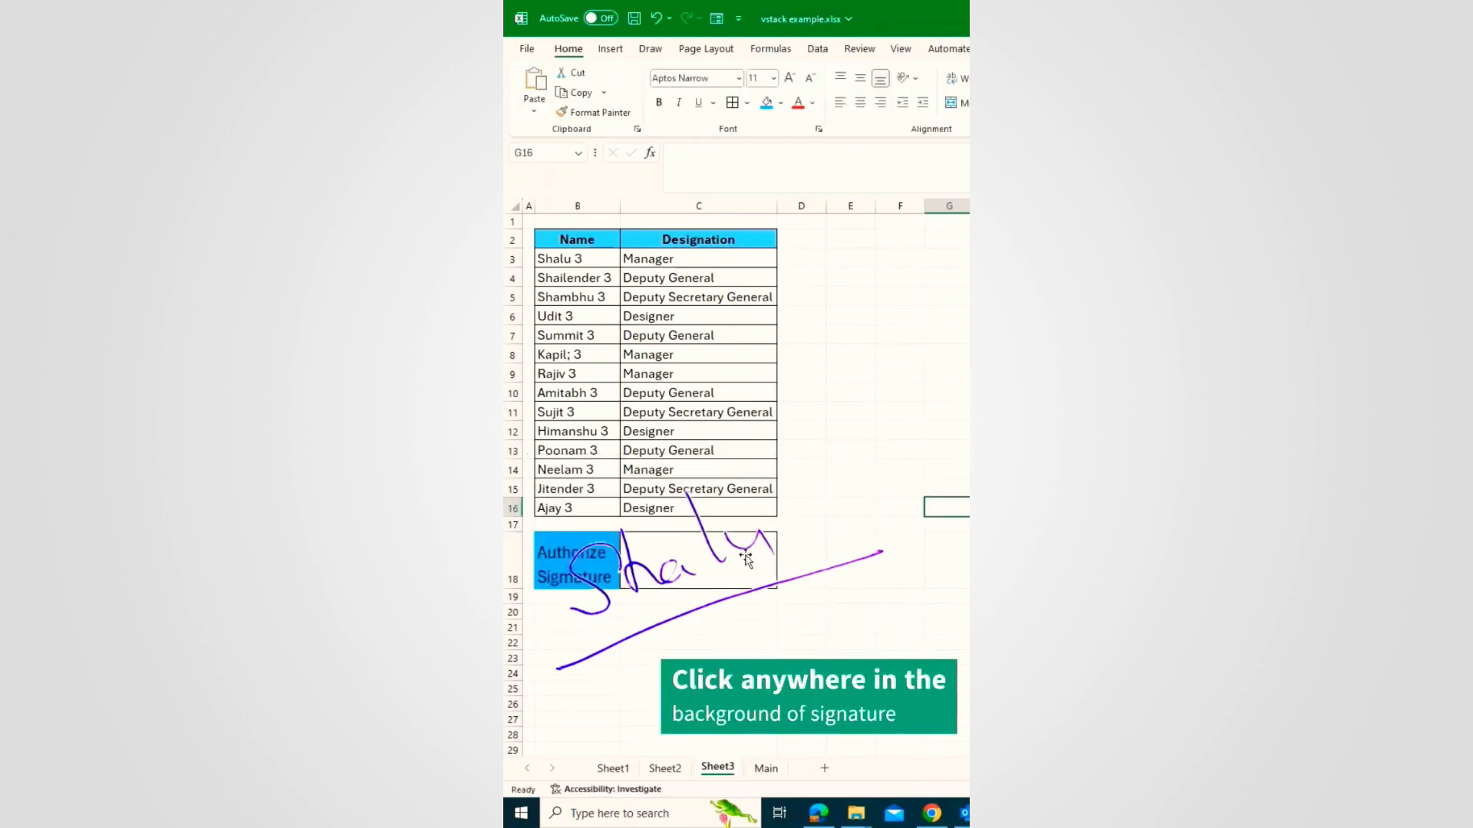
# Step: Move and shrink the signature picture so it sits inside cell C18
pyautogui.moveTo(714, 547); pyautogui.dragTo(784, 599)
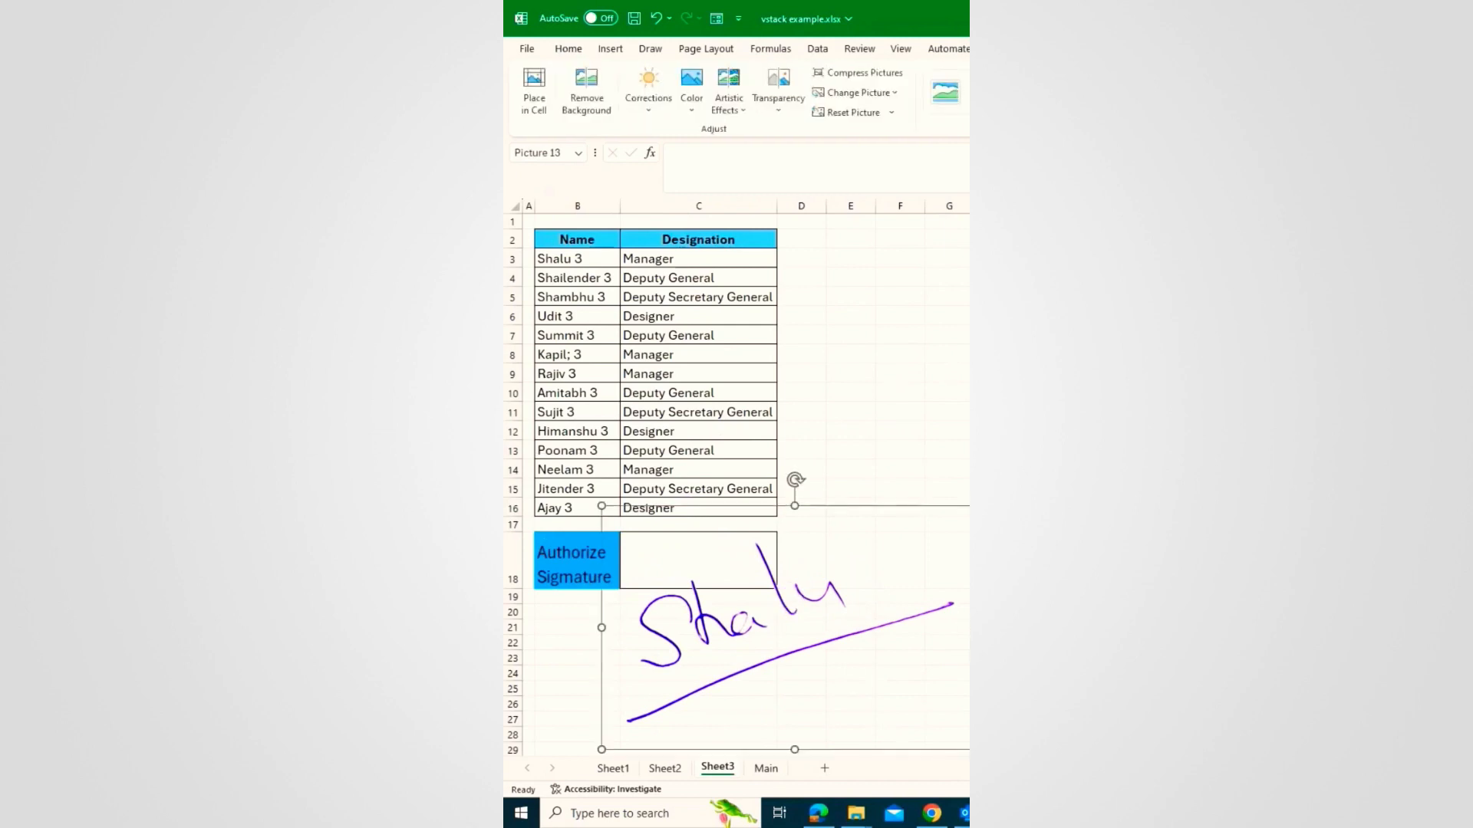
pyautogui.moveTo(968, 748)
pyautogui.mouseDown()
pyautogui.moveTo(950, 714)
pyautogui.moveTo(778, 583)
pyautogui.mouseUp()
pyautogui.moveTo(713, 574); pyautogui.dragTo(735, 571)
pyautogui.moveTo(798, 617)
pyautogui.mouseDown()
pyautogui.moveTo(727, 570)
pyautogui.moveTo(729, 555)
pyautogui.mouseUp()
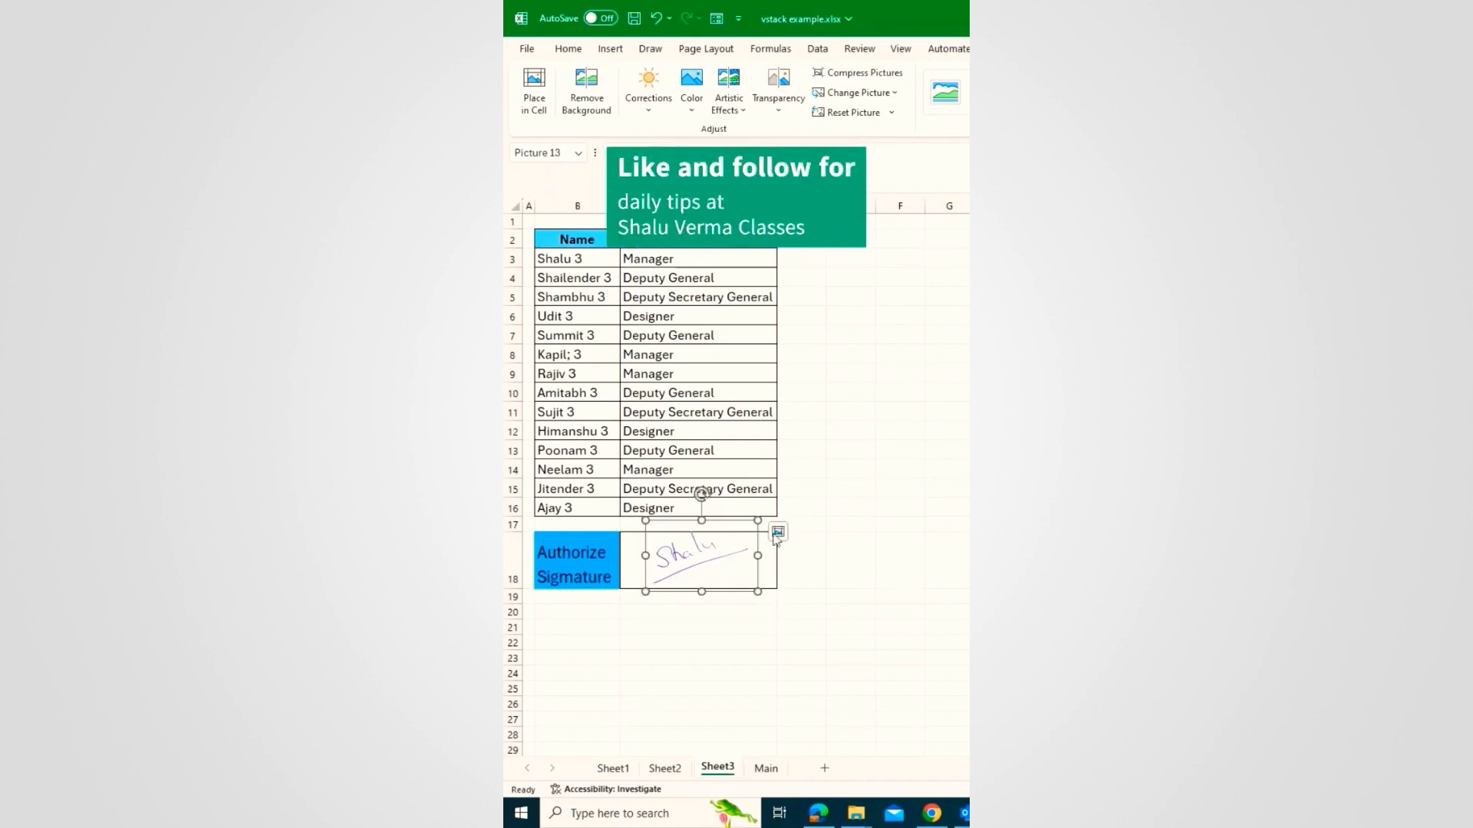
pyautogui.click(879, 610)
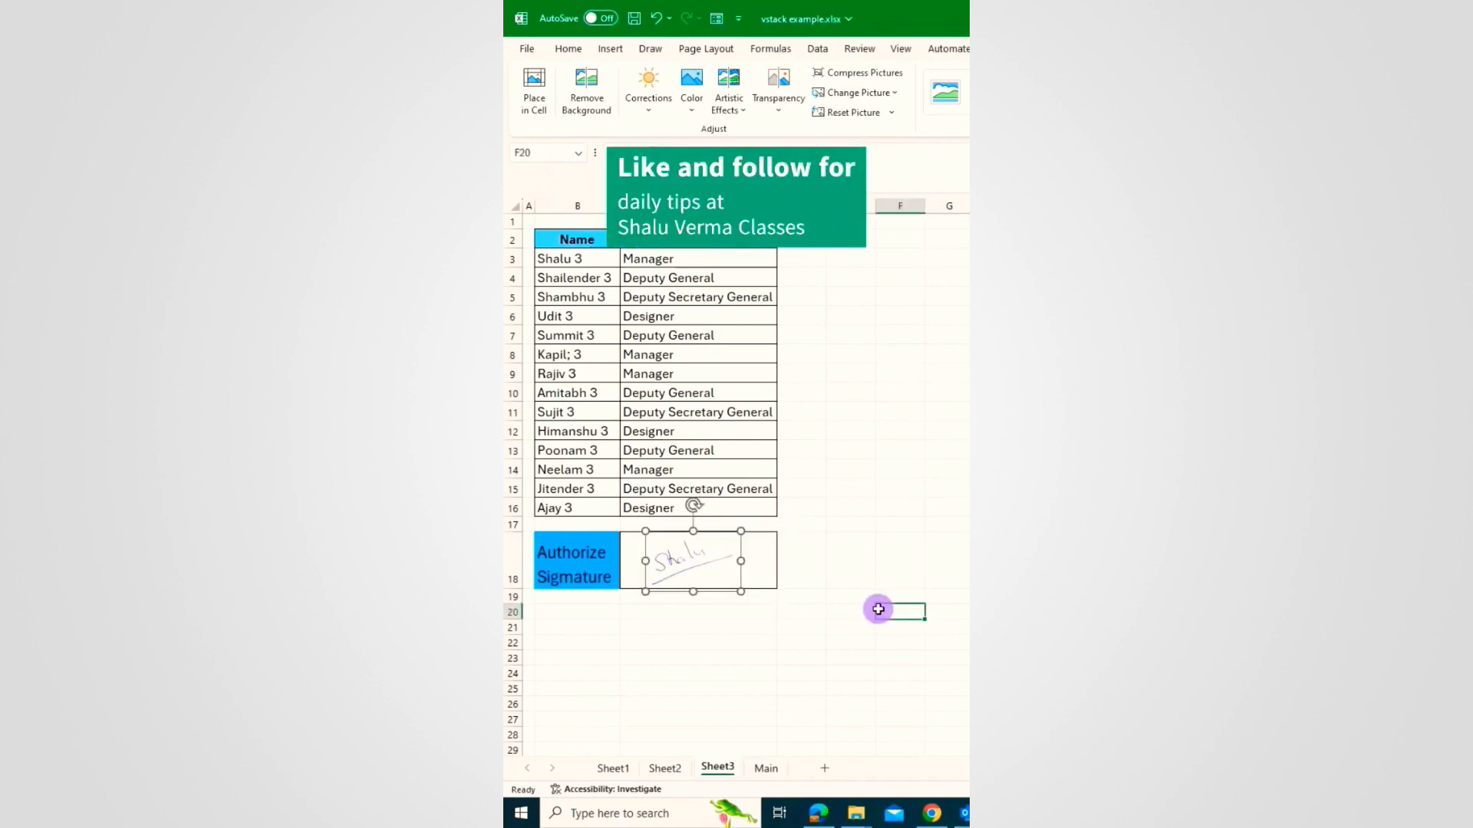
pyautogui.click(696, 556)
pyautogui.moveTo(696, 557)
pyautogui.mouseDown()
pyautogui.moveTo(679, 485)
pyautogui.moveTo(681, 545)
pyautogui.mouseUp()
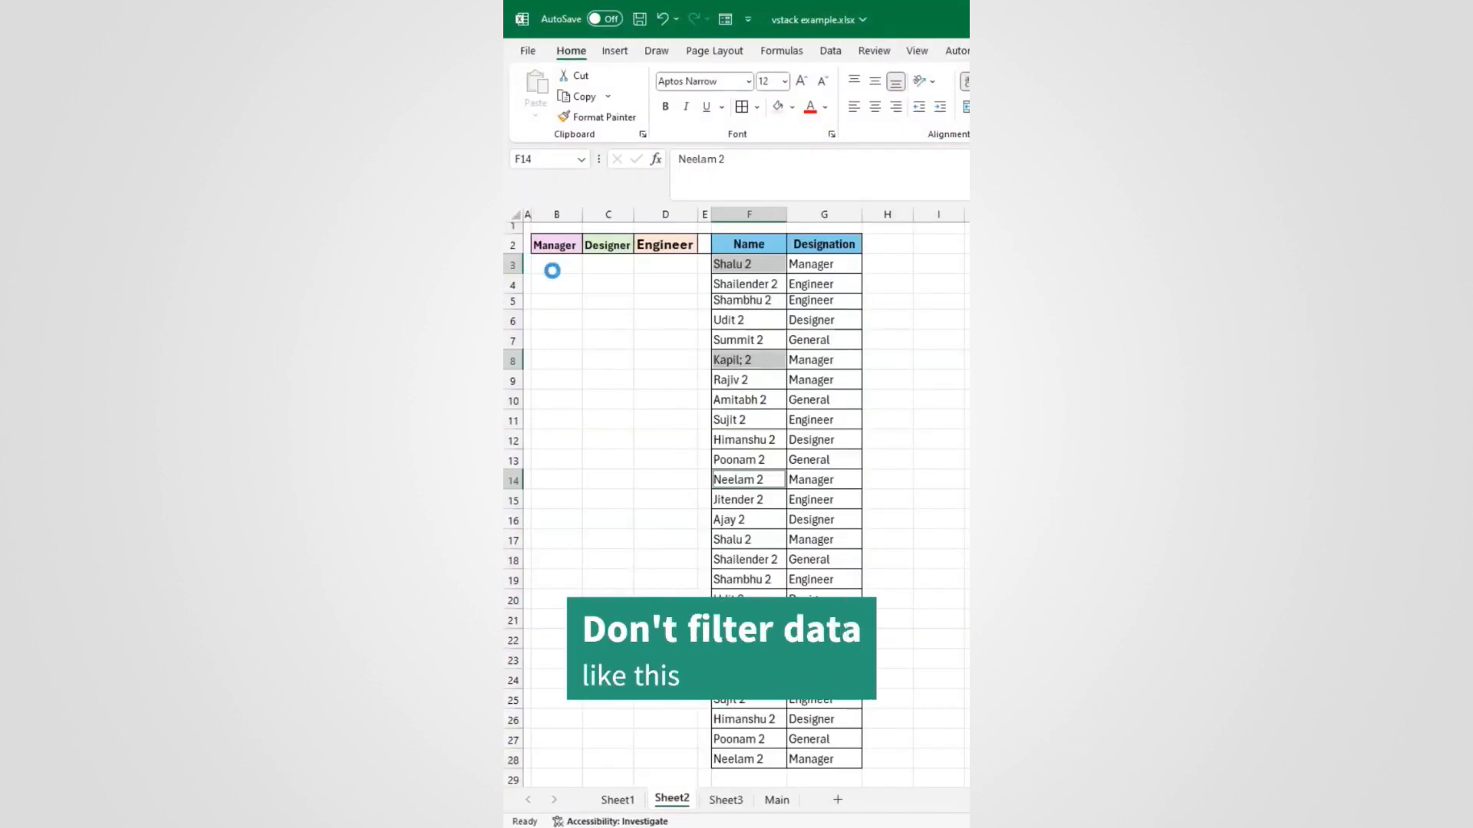
pyautogui.hotkey('ctrl', 'c')
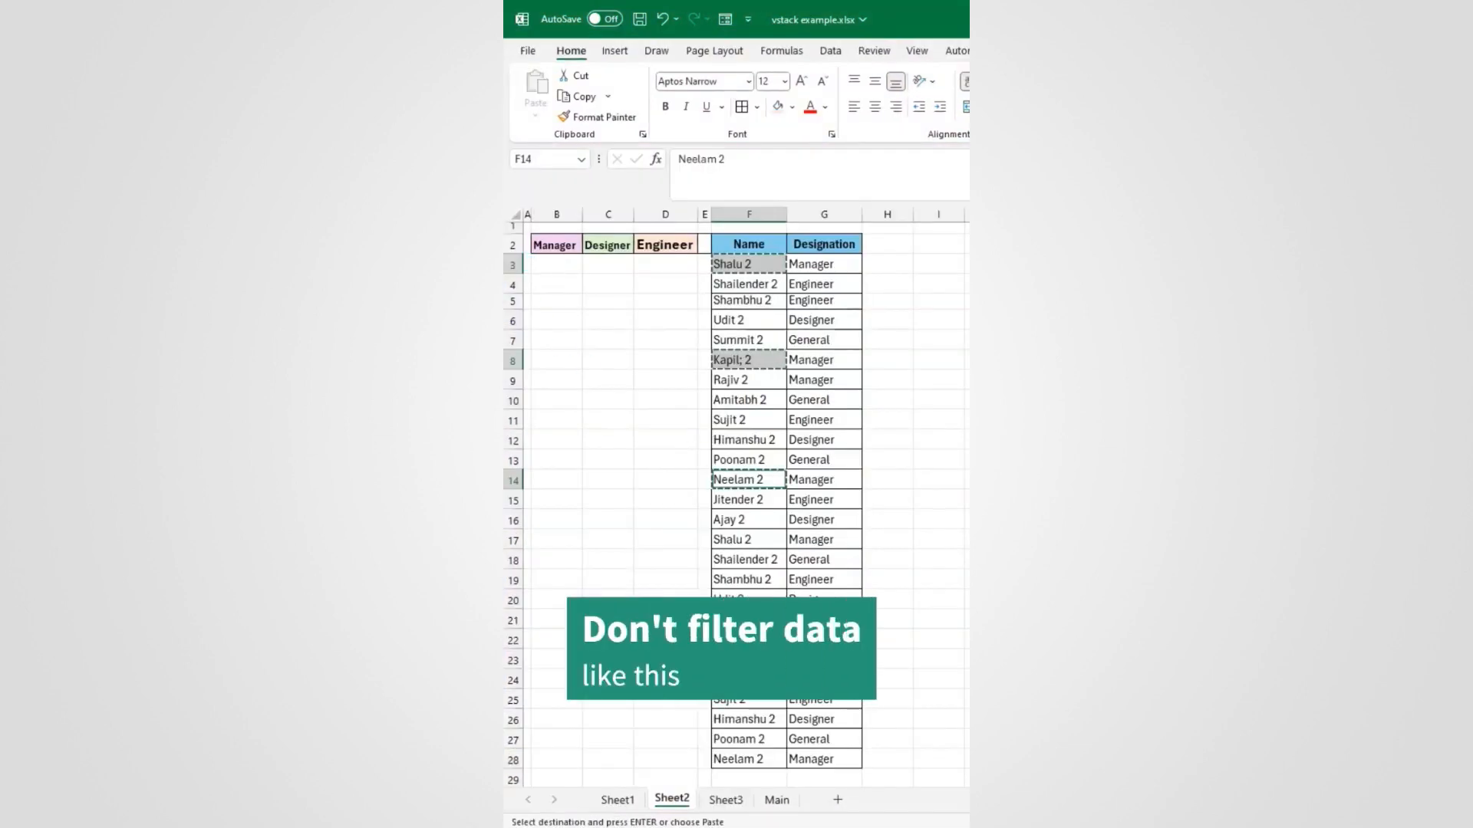
pyautogui.click(554, 267)
pyautogui.hotkey('ctrl', 'v')
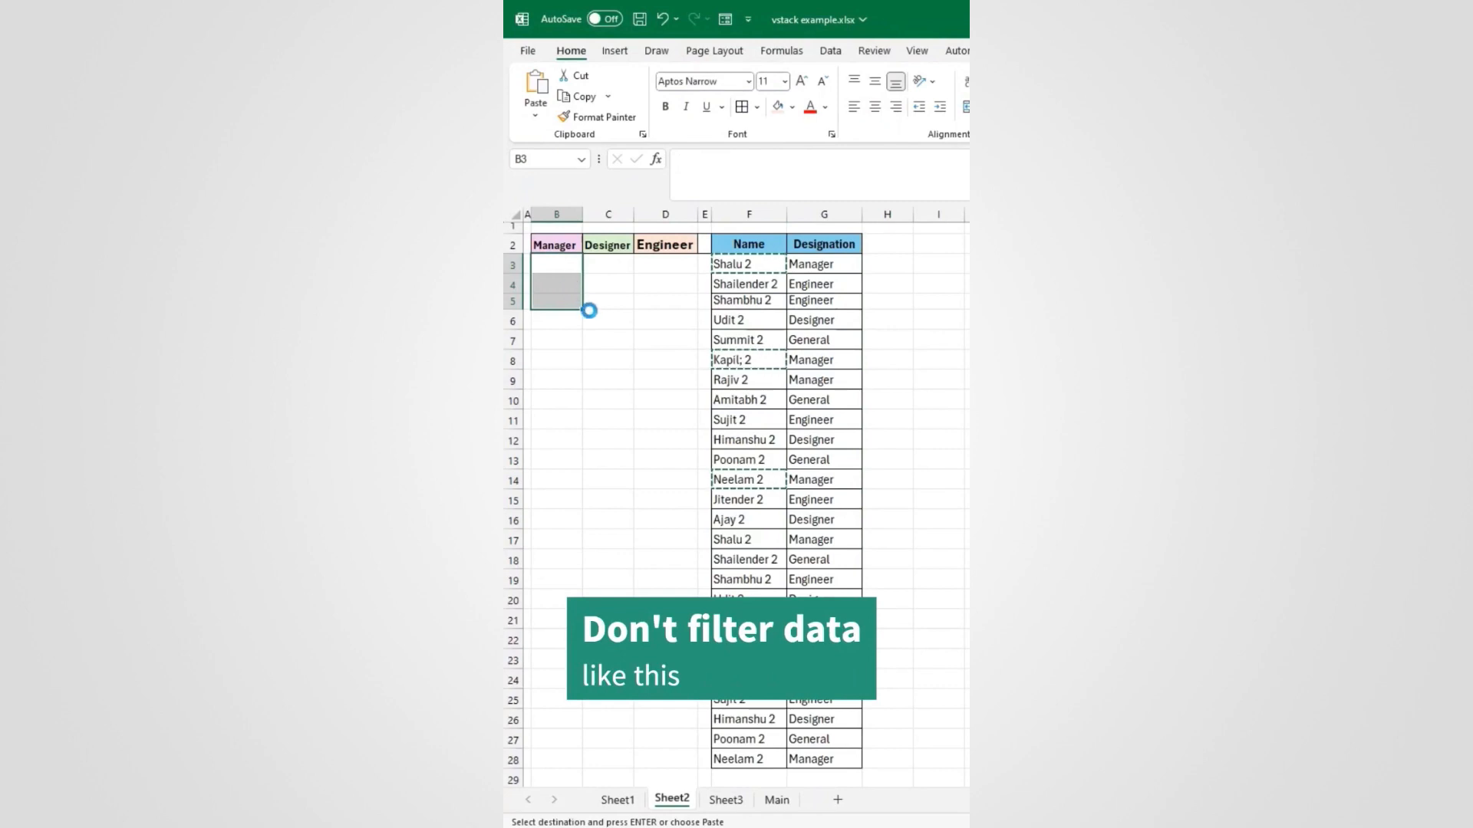
pyautogui.press('Escape')
pyautogui.click(599, 268)
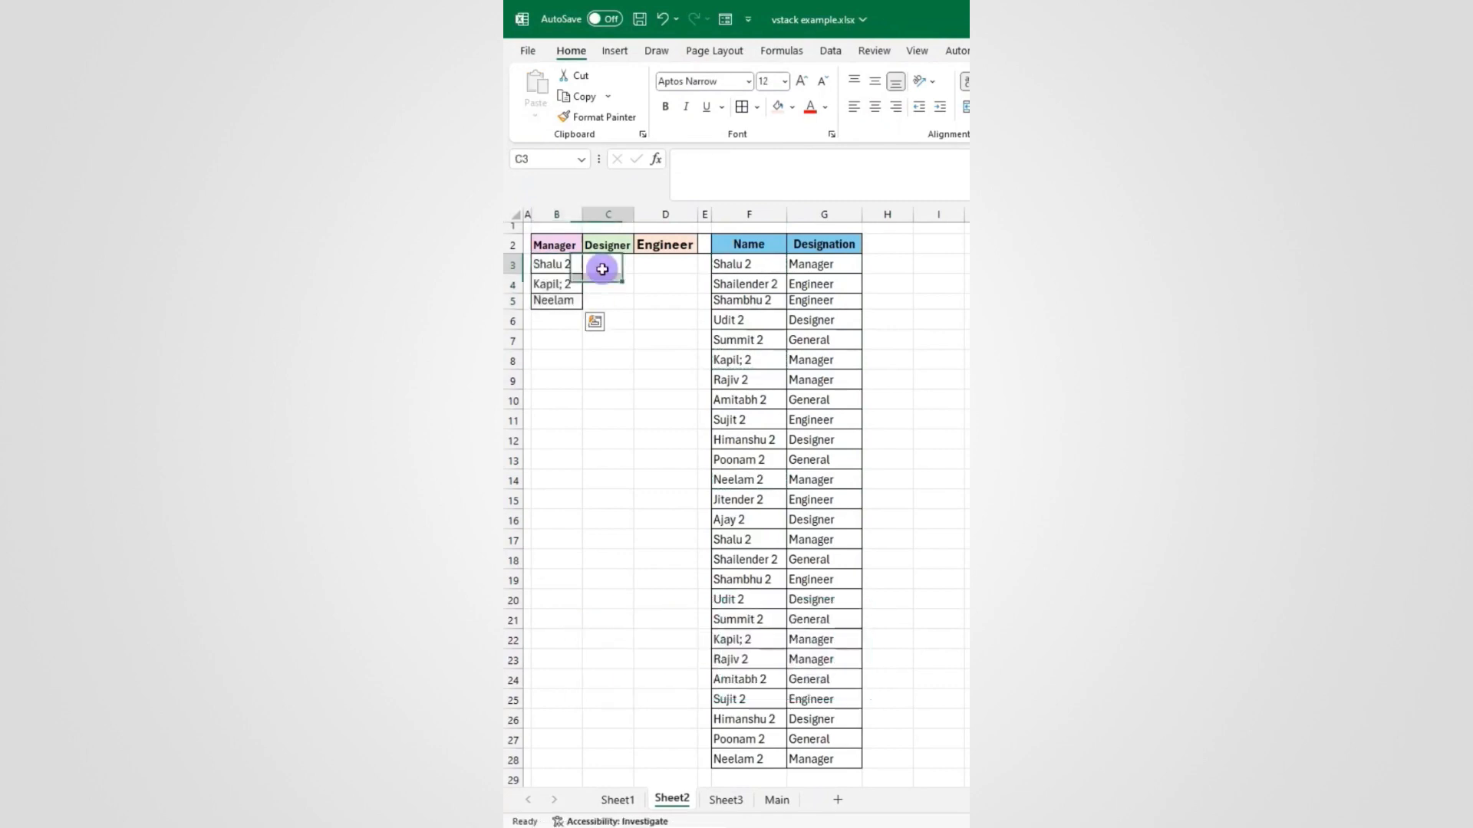
pyautogui.moveTo(555, 265); pyautogui.dragTo(572, 311)
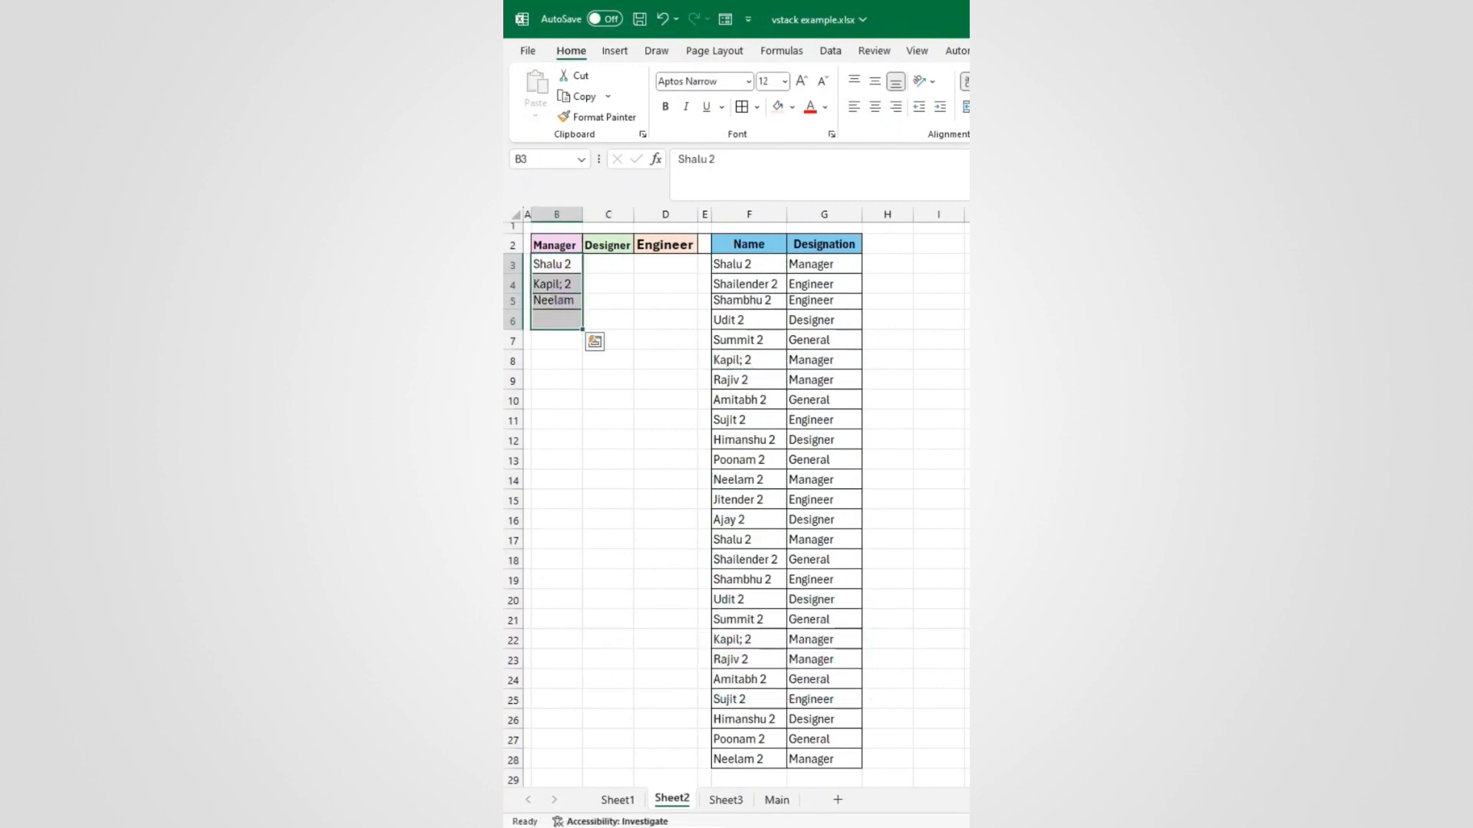
pyautogui.press('Delete')
pyautogui.hotkey('ctrl', 'z')
pyautogui.hotkey('ctrl', 'z')
pyautogui.click(597, 290)
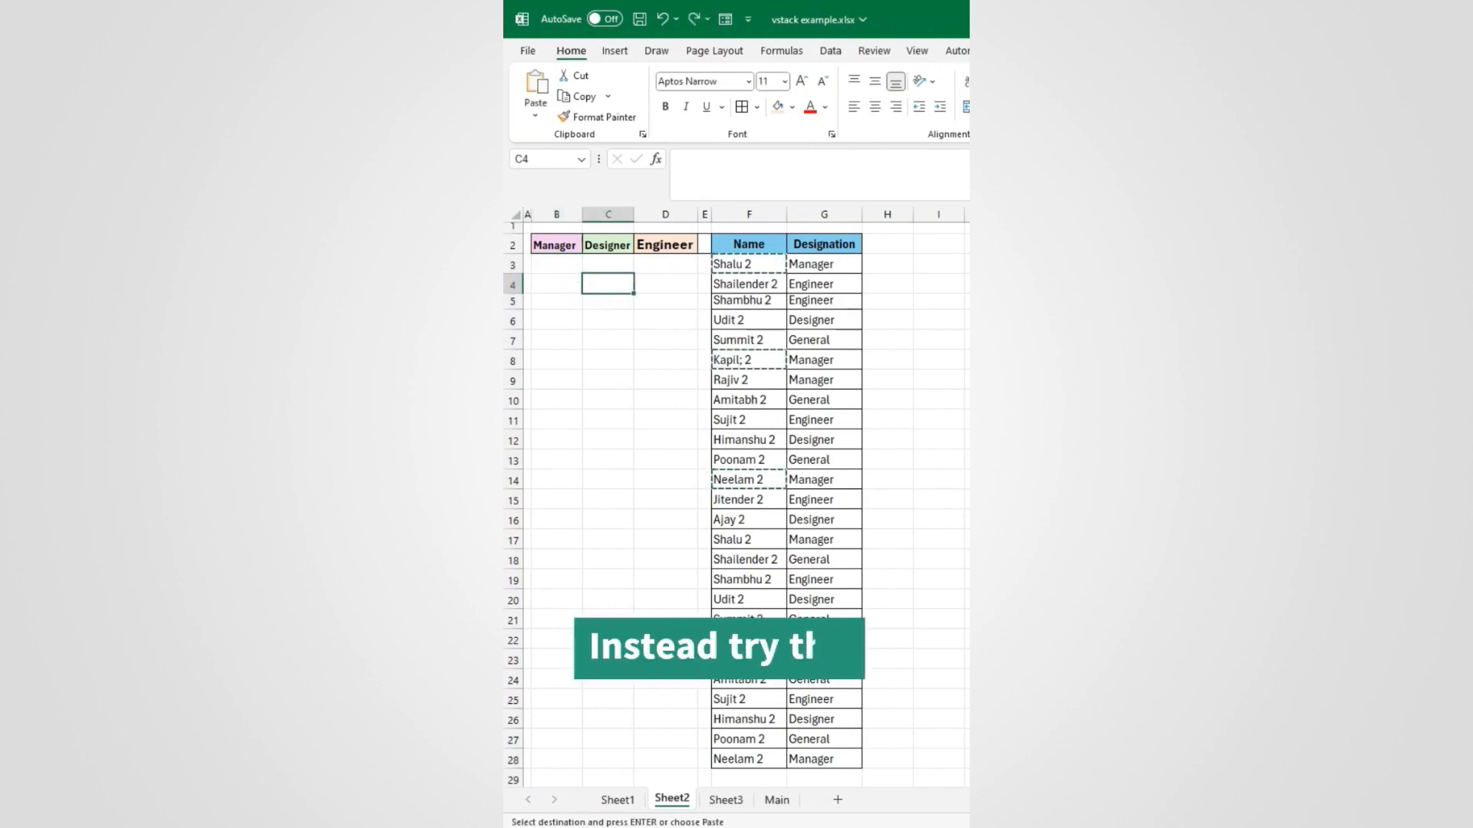
pyautogui.click(562, 269)
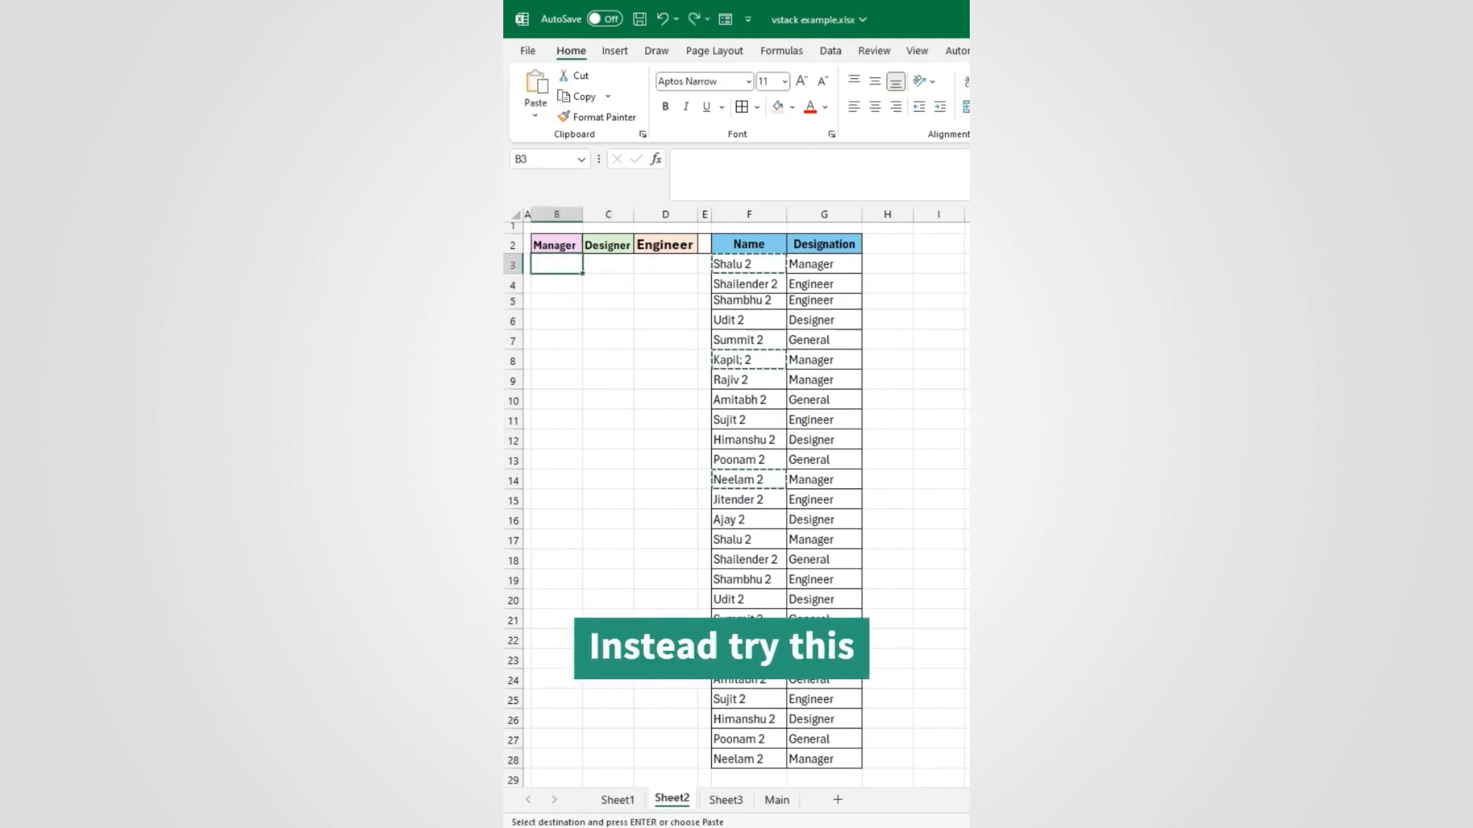
# Step: Enter =FILTER($F$3:$F$28,$G$3:$G$28=B2) in B3 to list the managers
pyautogui.write('=filter')
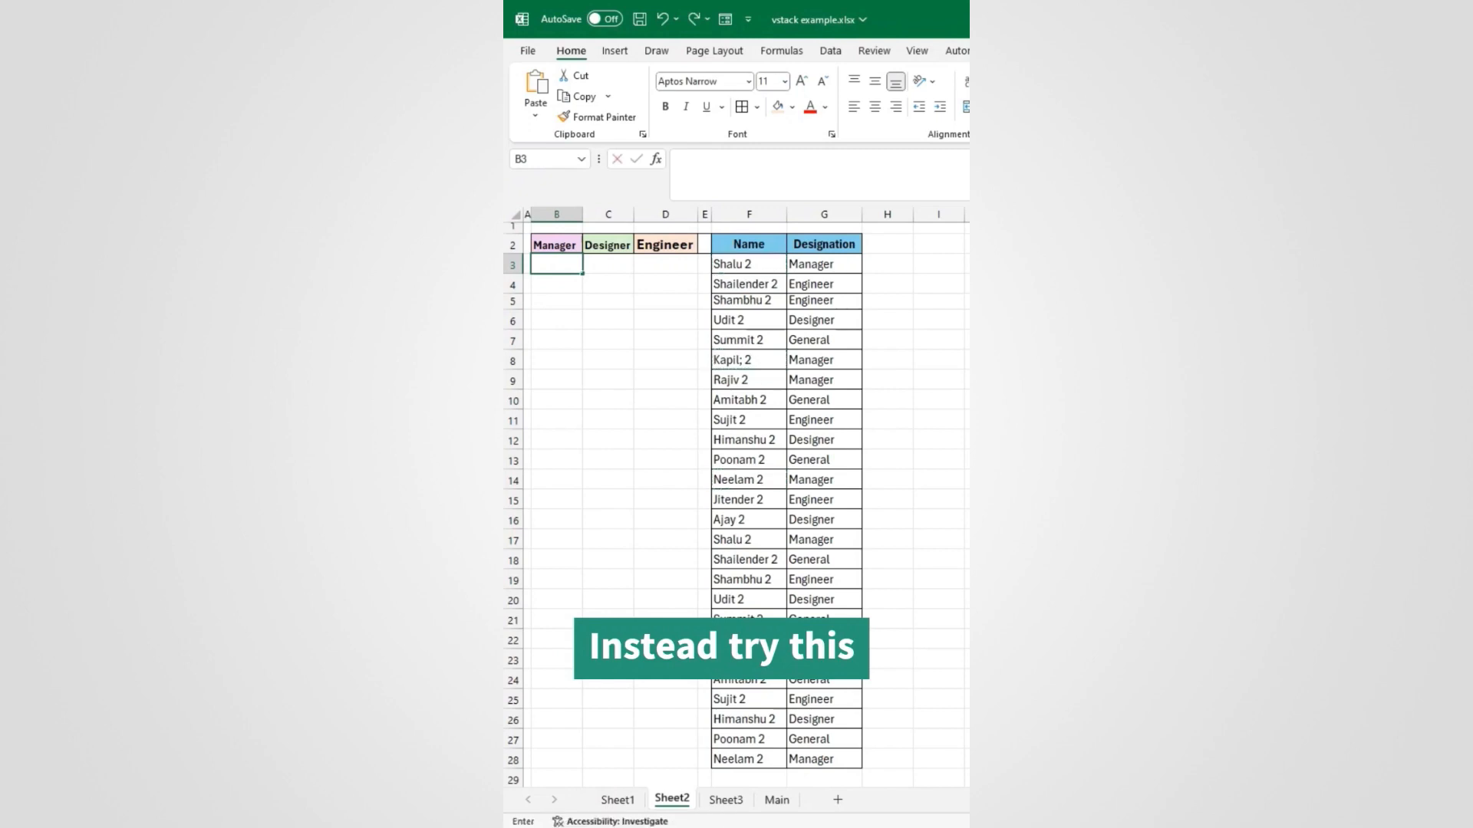
pyautogui.press('Tab')
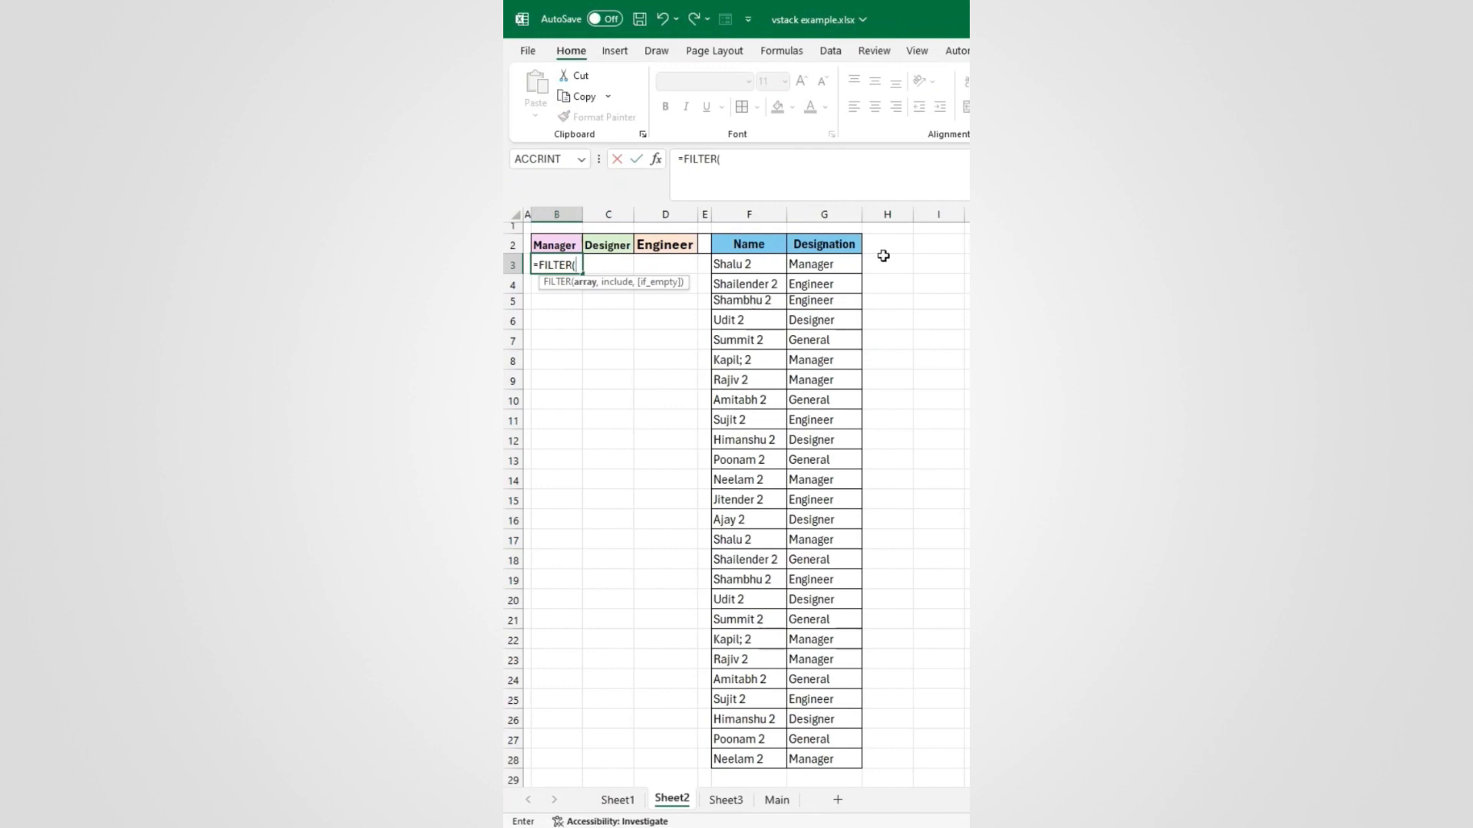
pyautogui.click(745, 265)
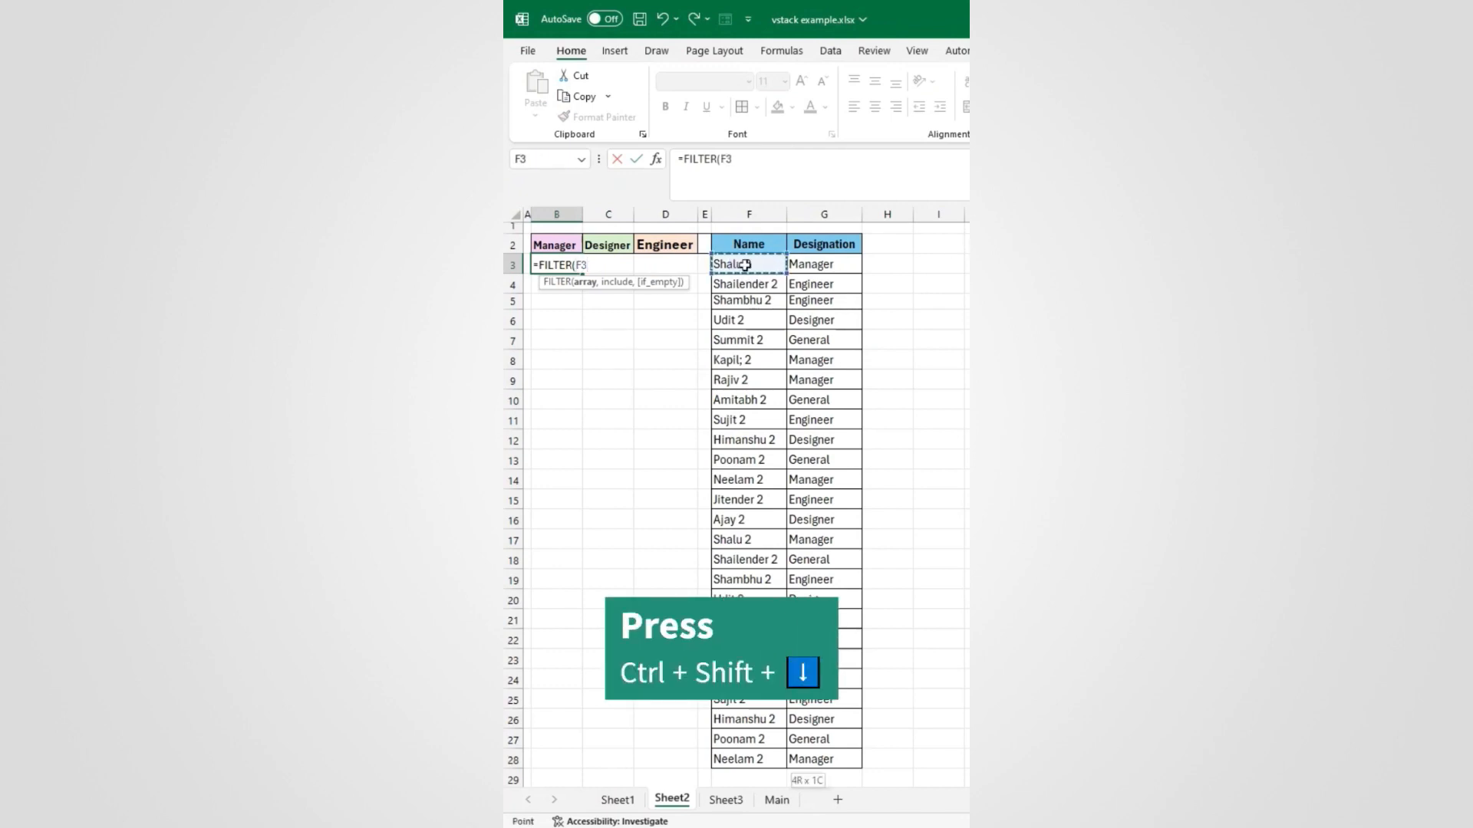
pyautogui.hotkey('ctrl', 'shift', 'Down')
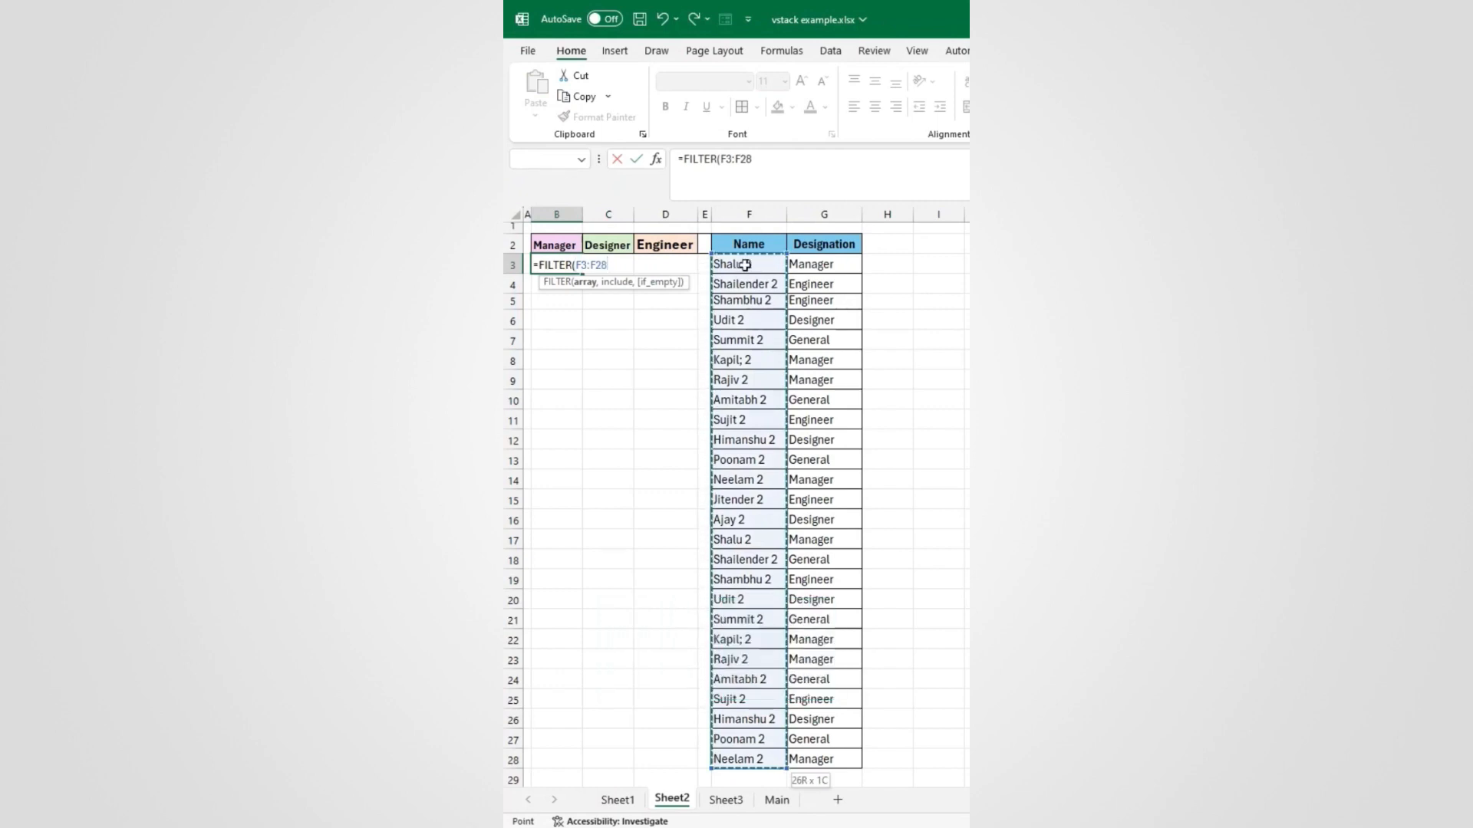
pyautogui.press('F4')
pyautogui.write(',')
pyautogui.click(811, 264)
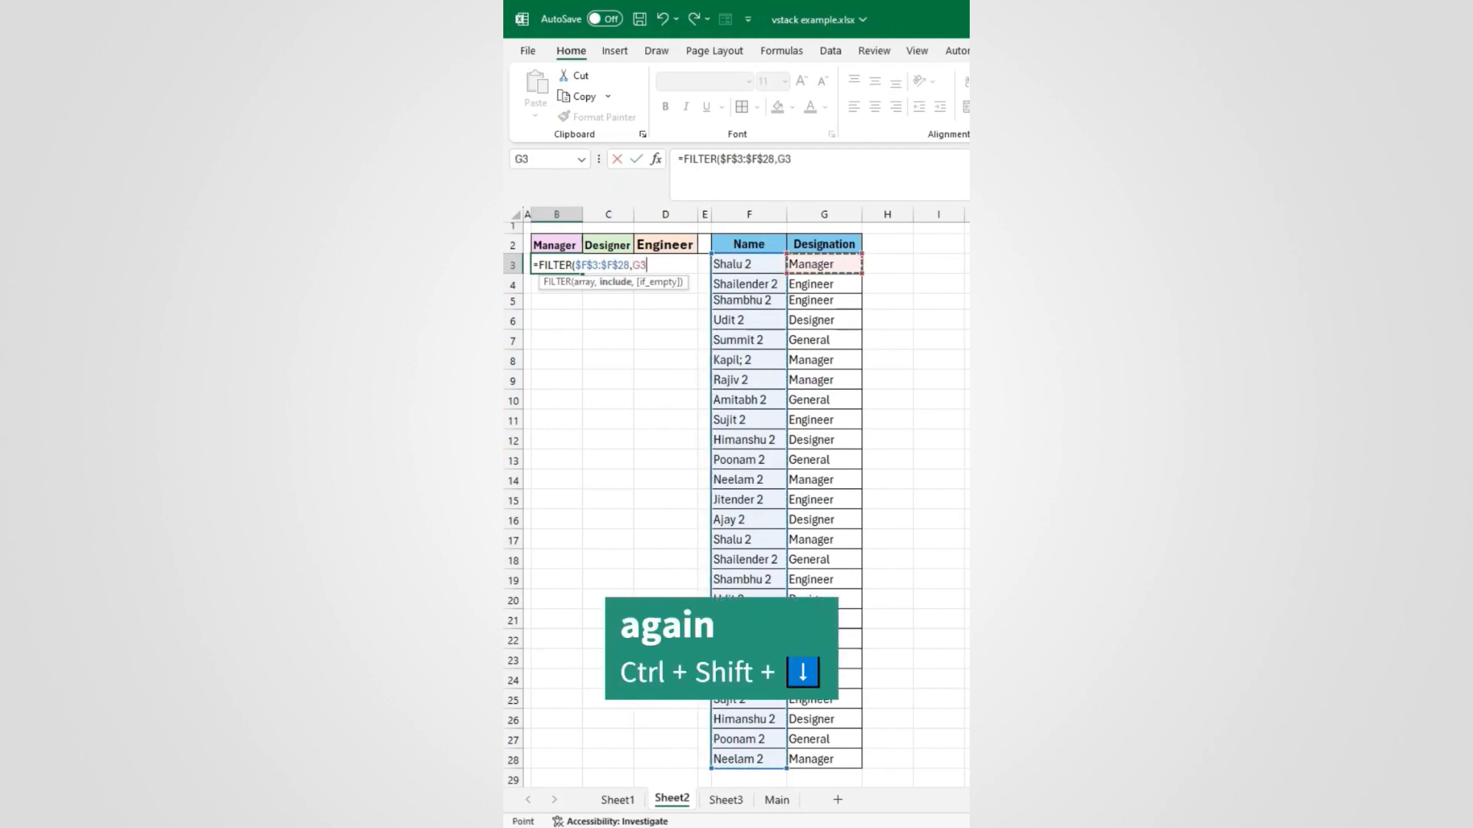
pyautogui.hotkey('ctrl', 'shift', 'Down')
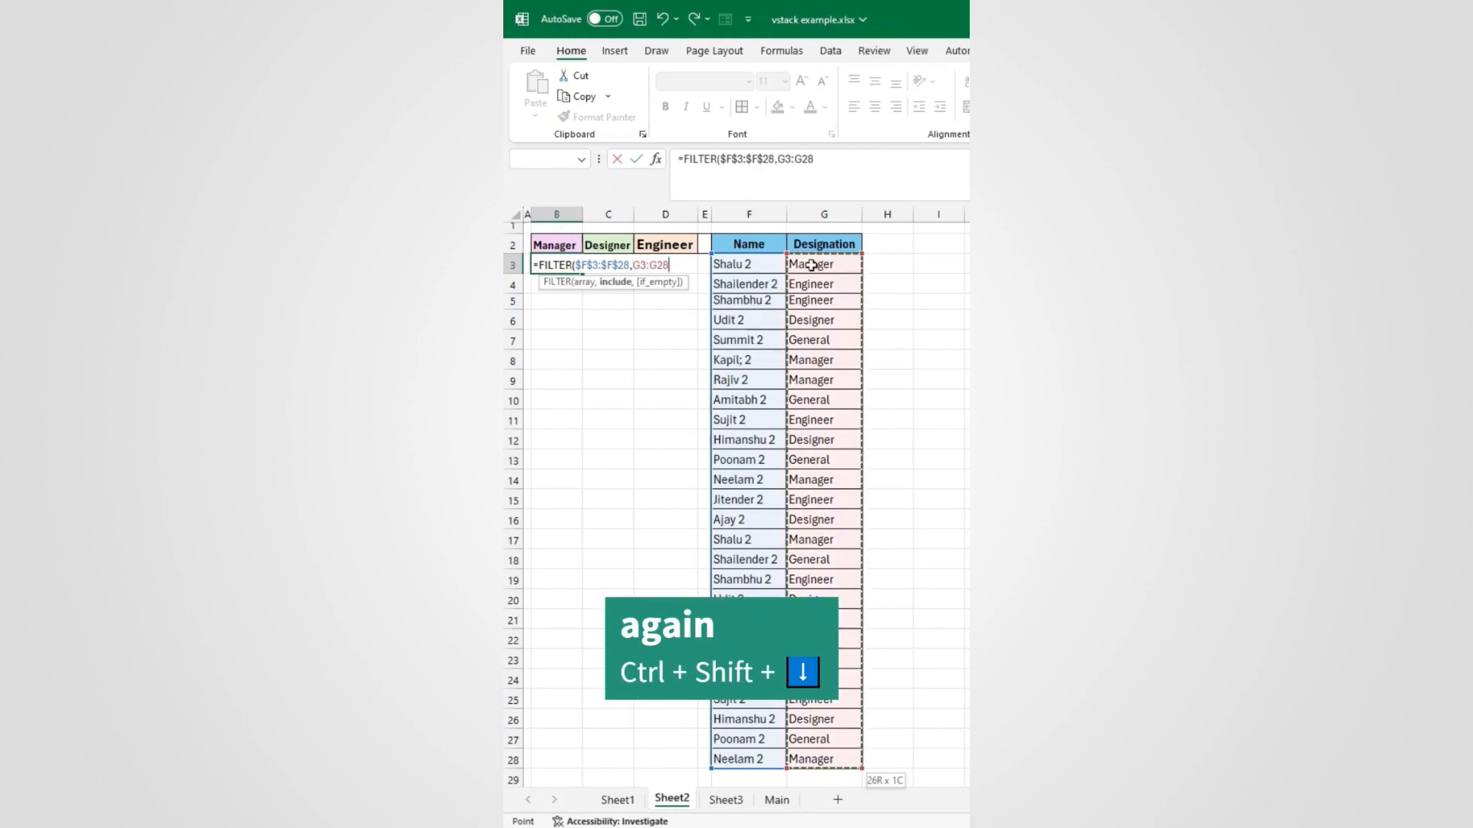
pyautogui.press('F4')
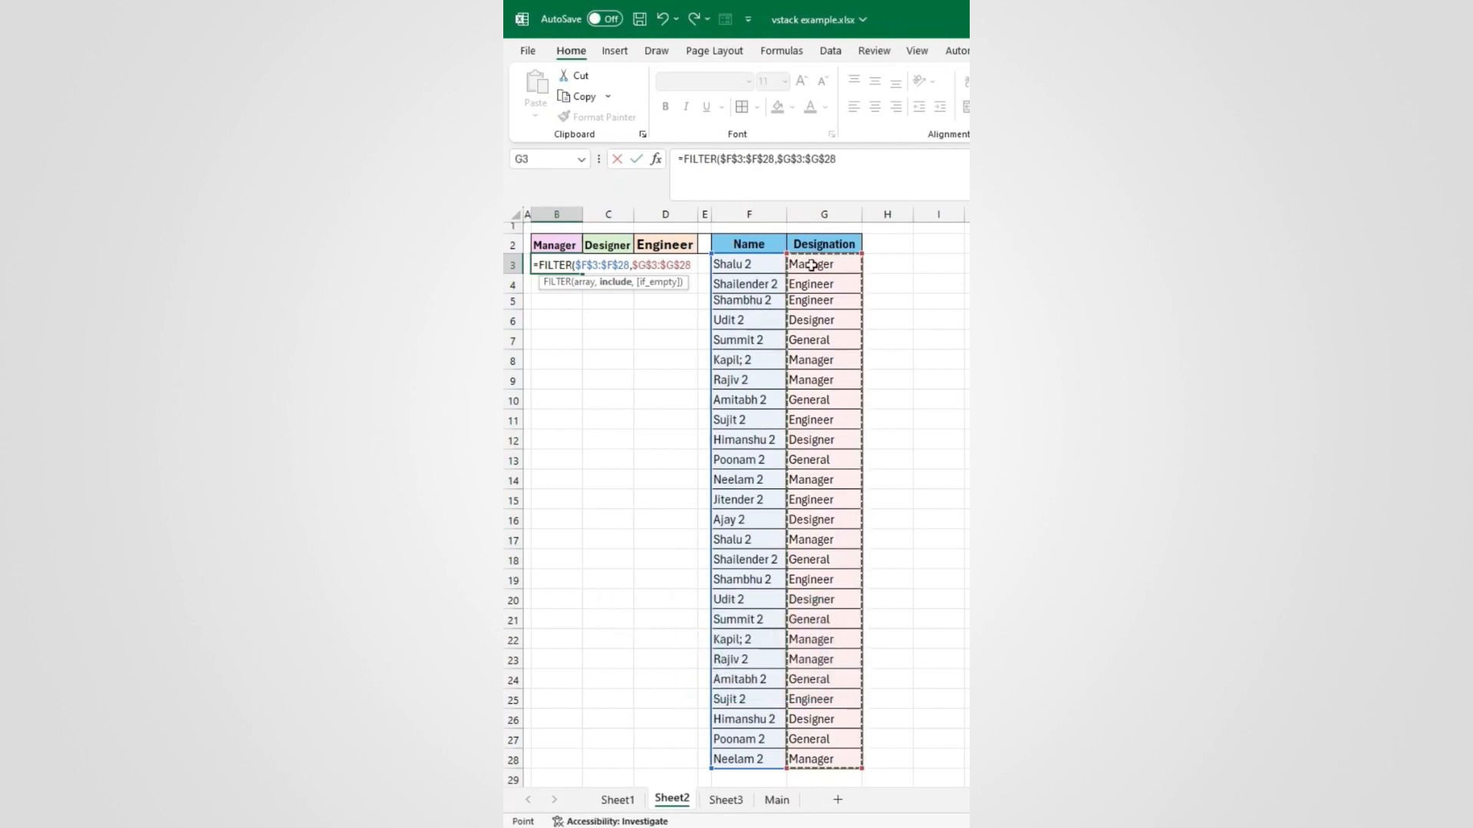
pyautogui.write('=')
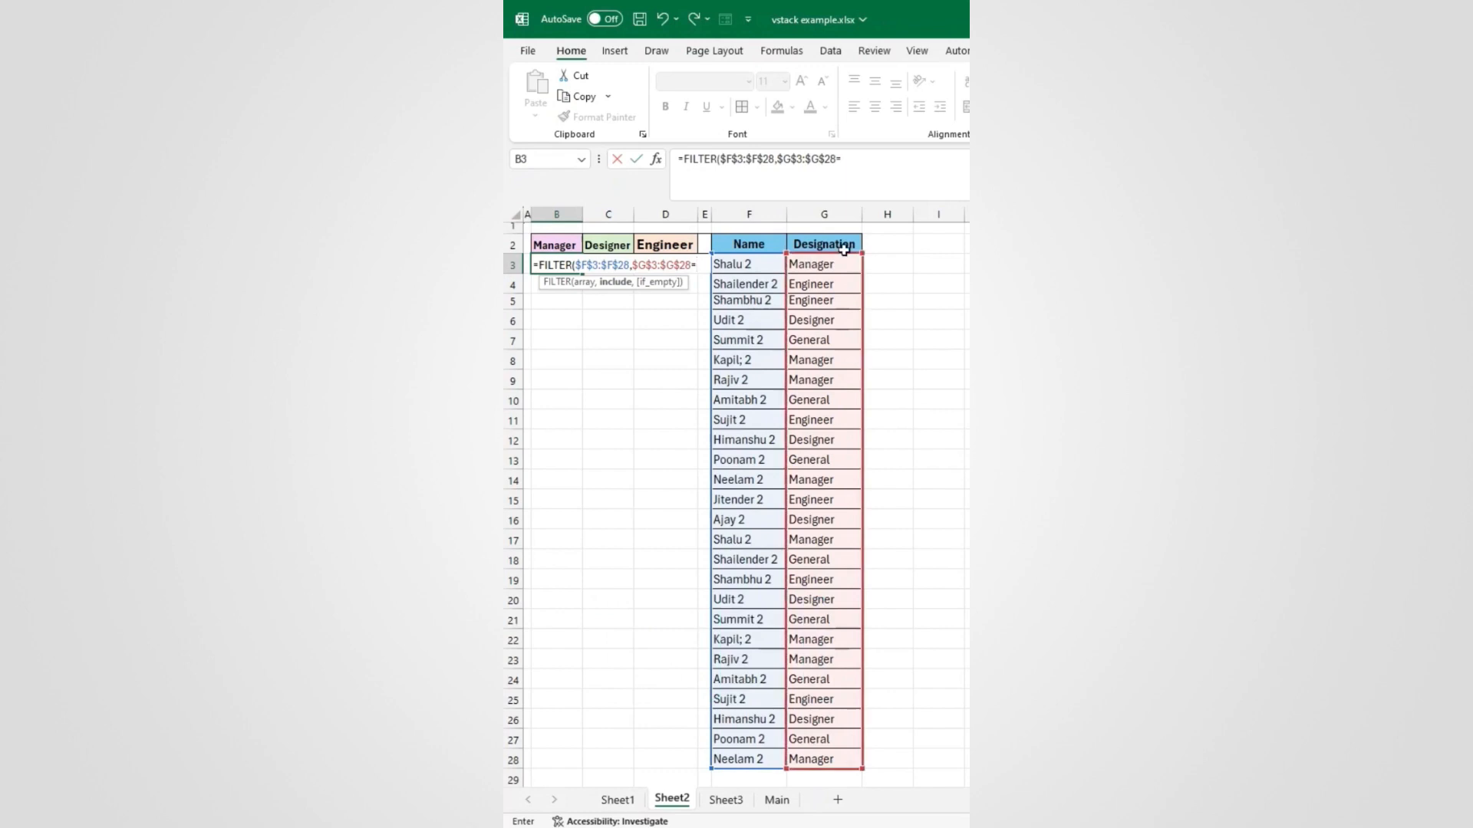
pyautogui.click(553, 244)
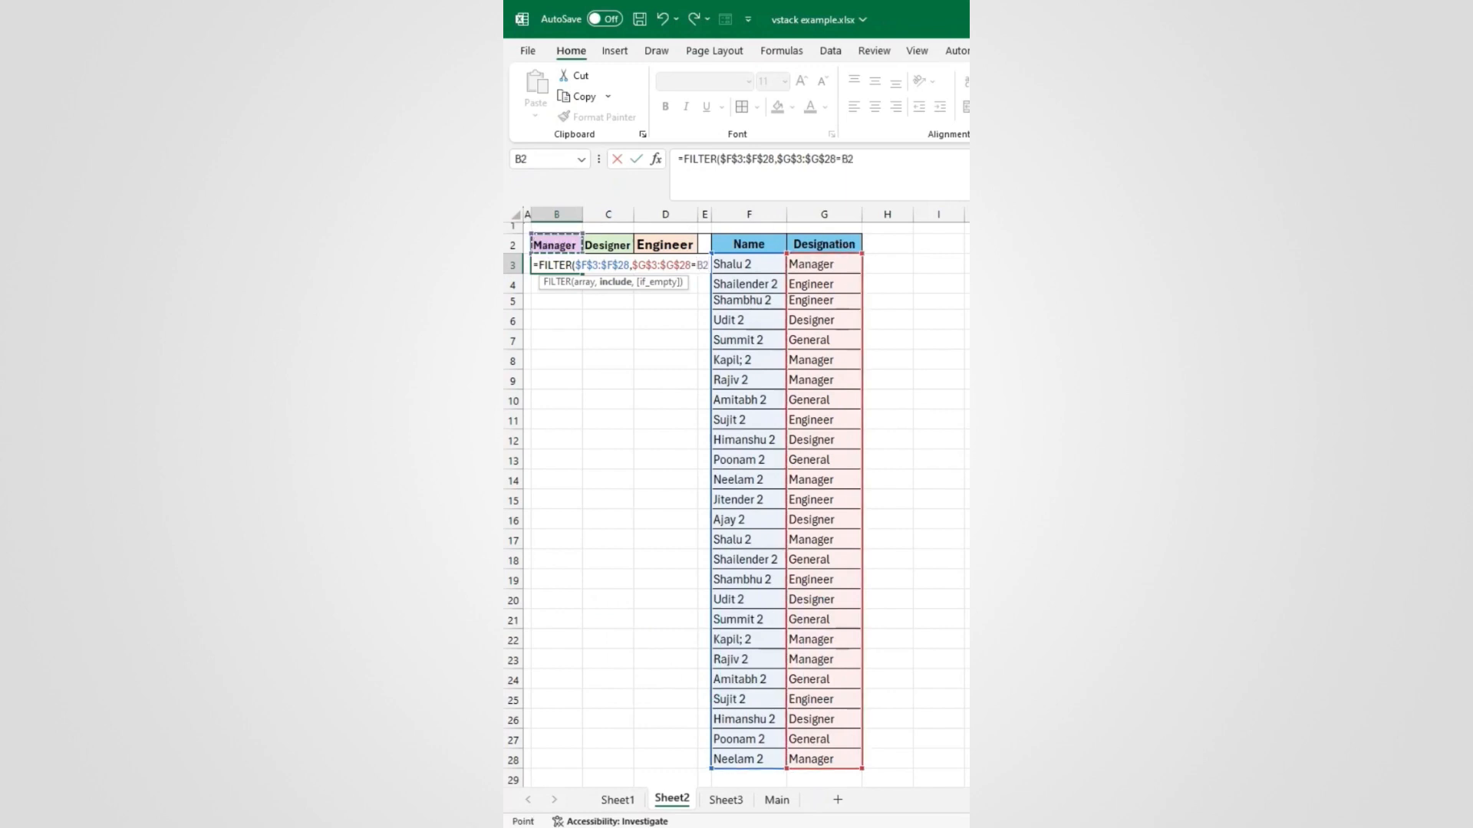
pyautogui.write(')')
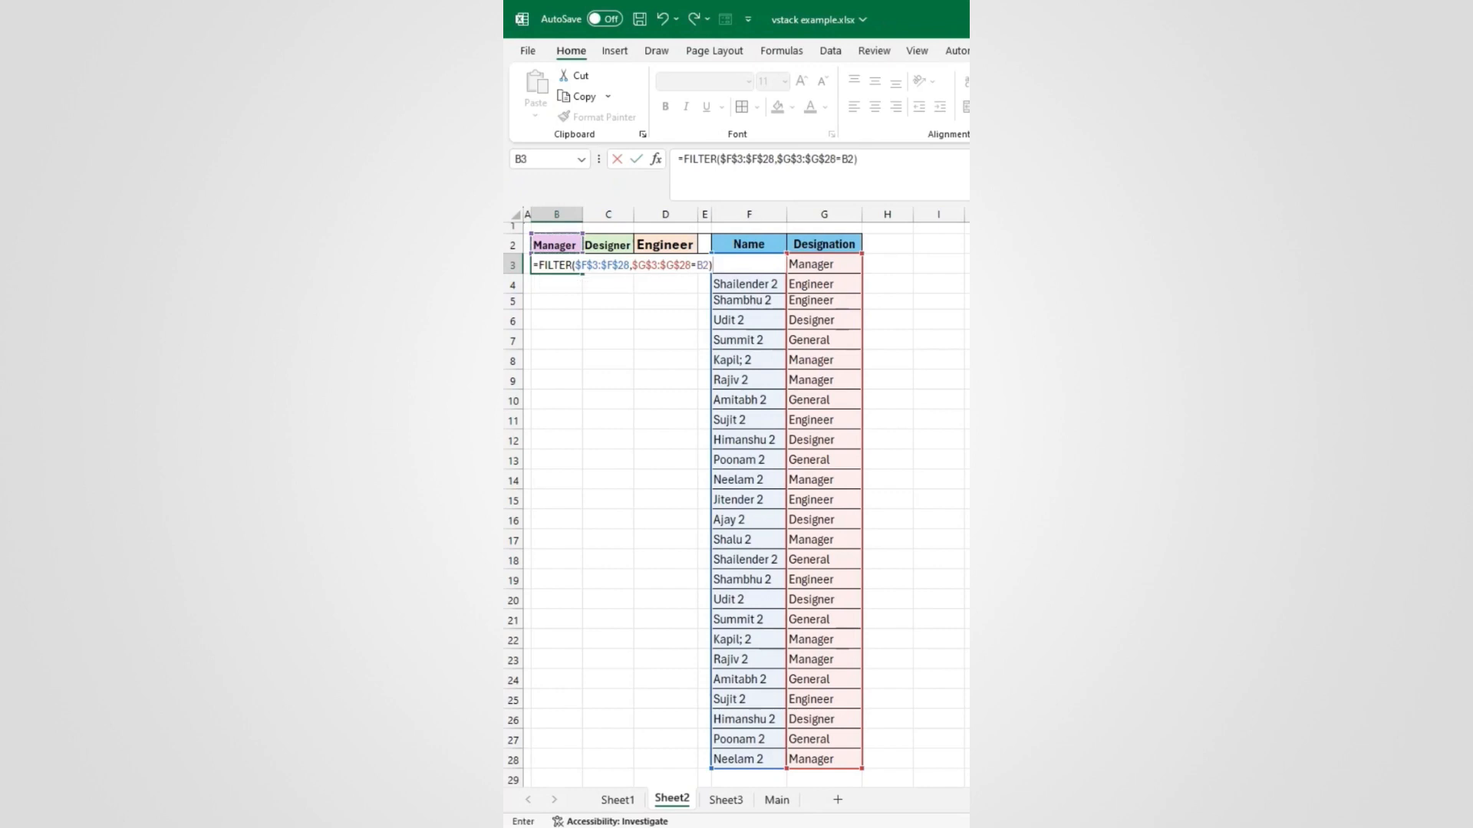
pyautogui.press('Return')
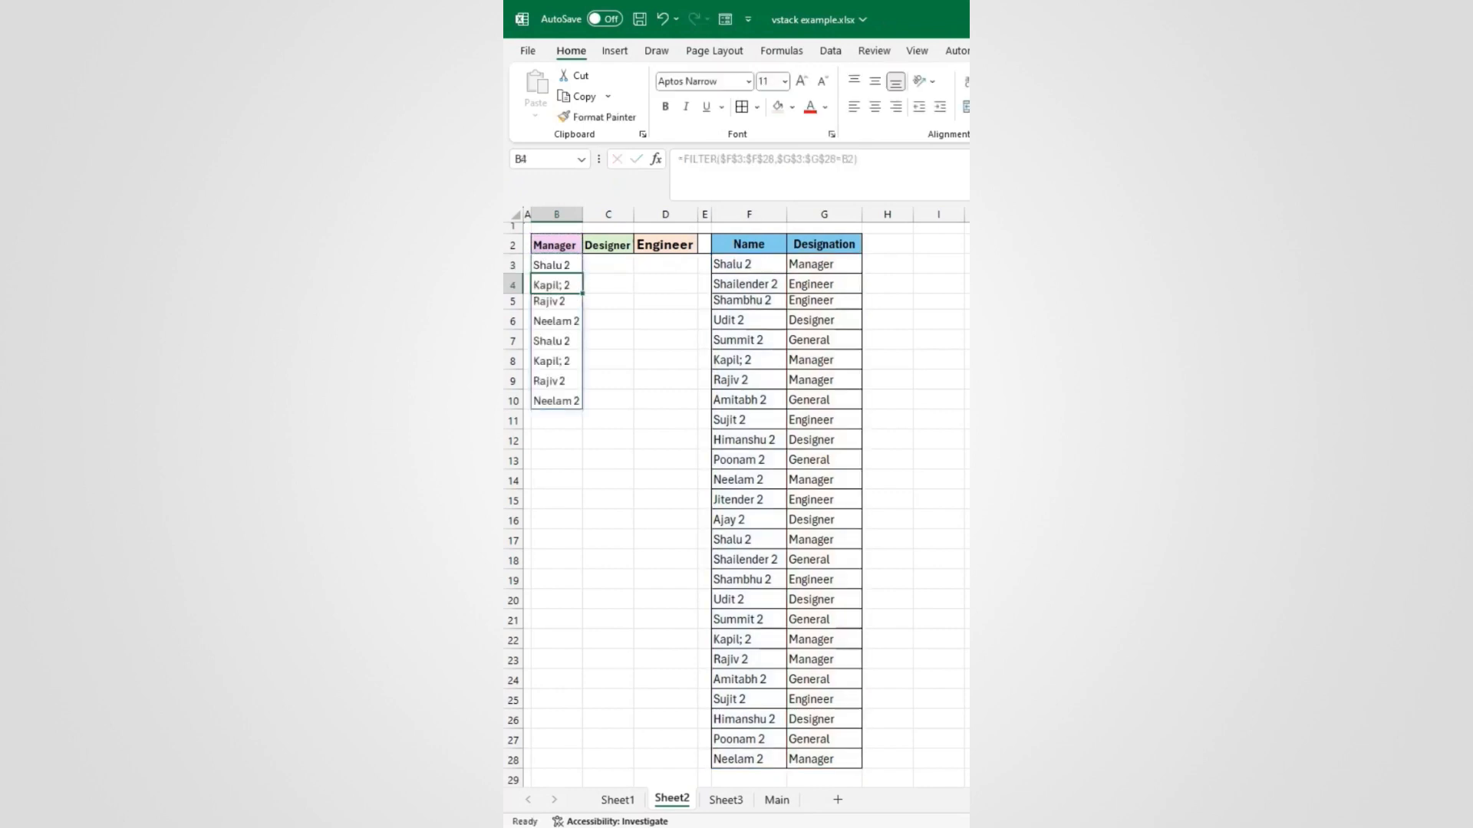
# Step: Copy the FILTER formula across to the Designer and Engineer columns
pyautogui.click(572, 269)
pyautogui.moveTo(582, 274); pyautogui.dragTo(675, 274)
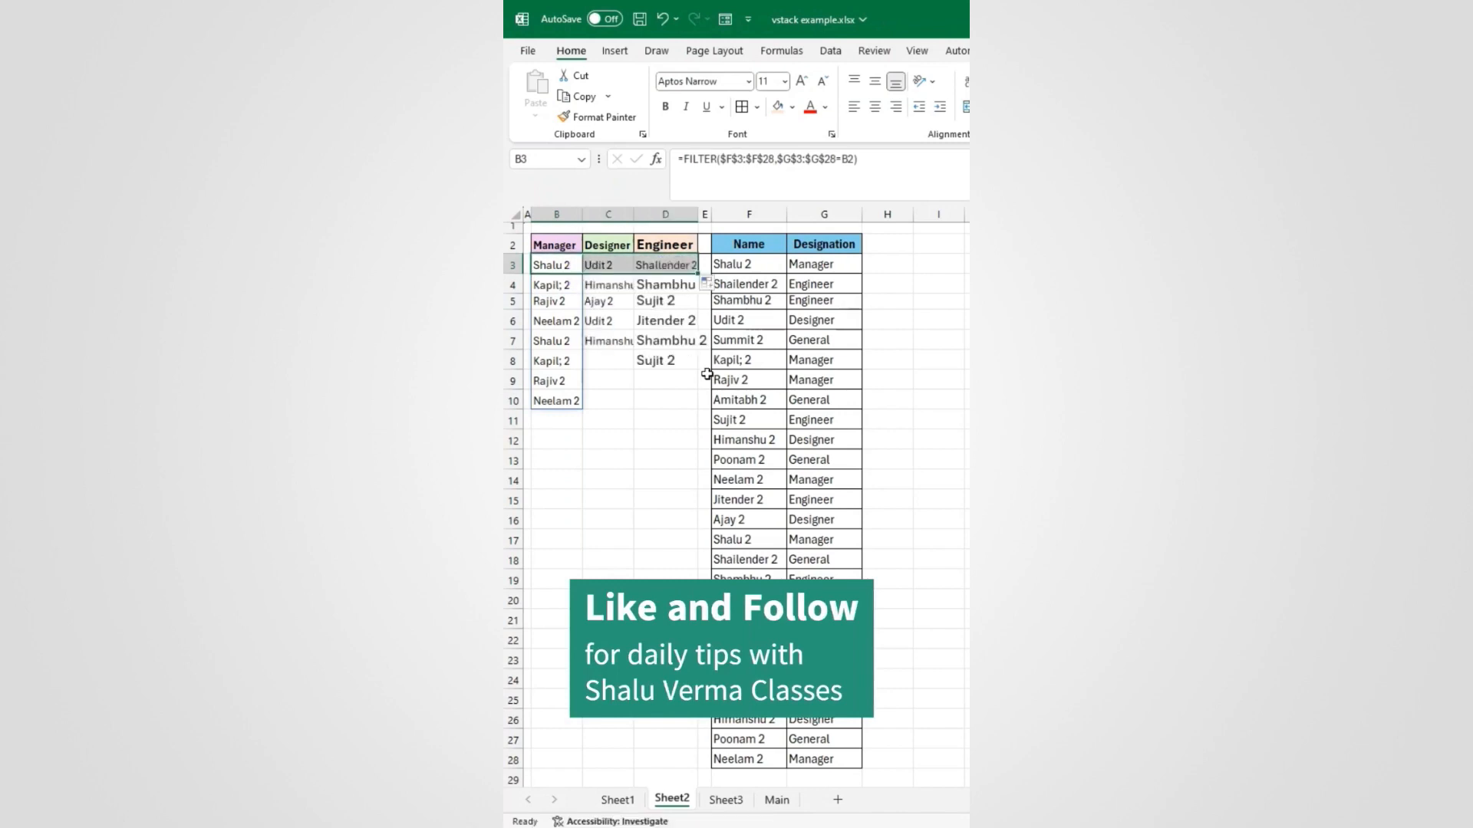
pyautogui.click(615, 416)
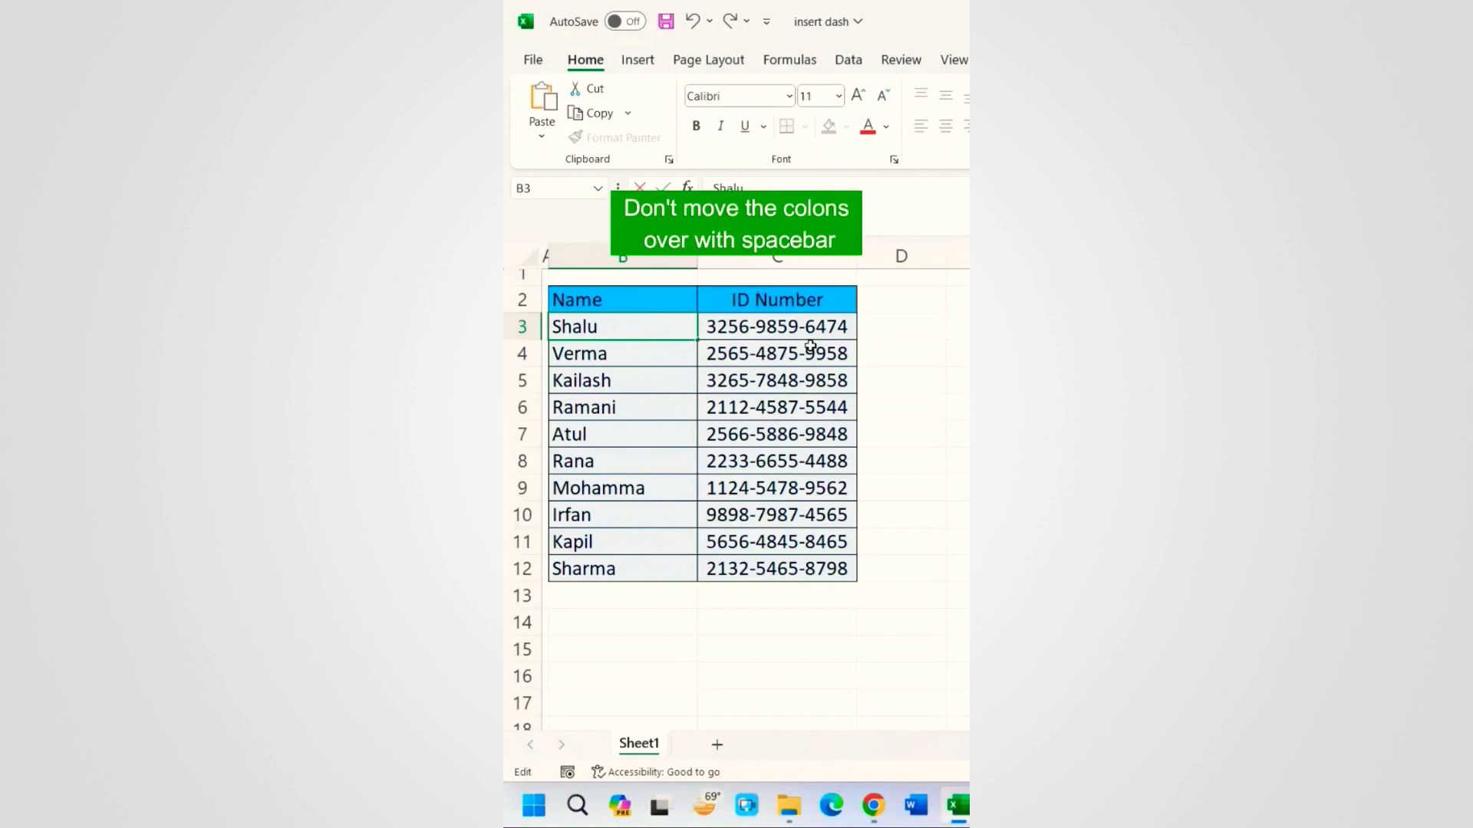
# Step: Manually add a colon after a couple of names, including Verma
pyautogui.write(':')
pyautogui.press('Return')
pyautogui.doubleClick(687, 357)
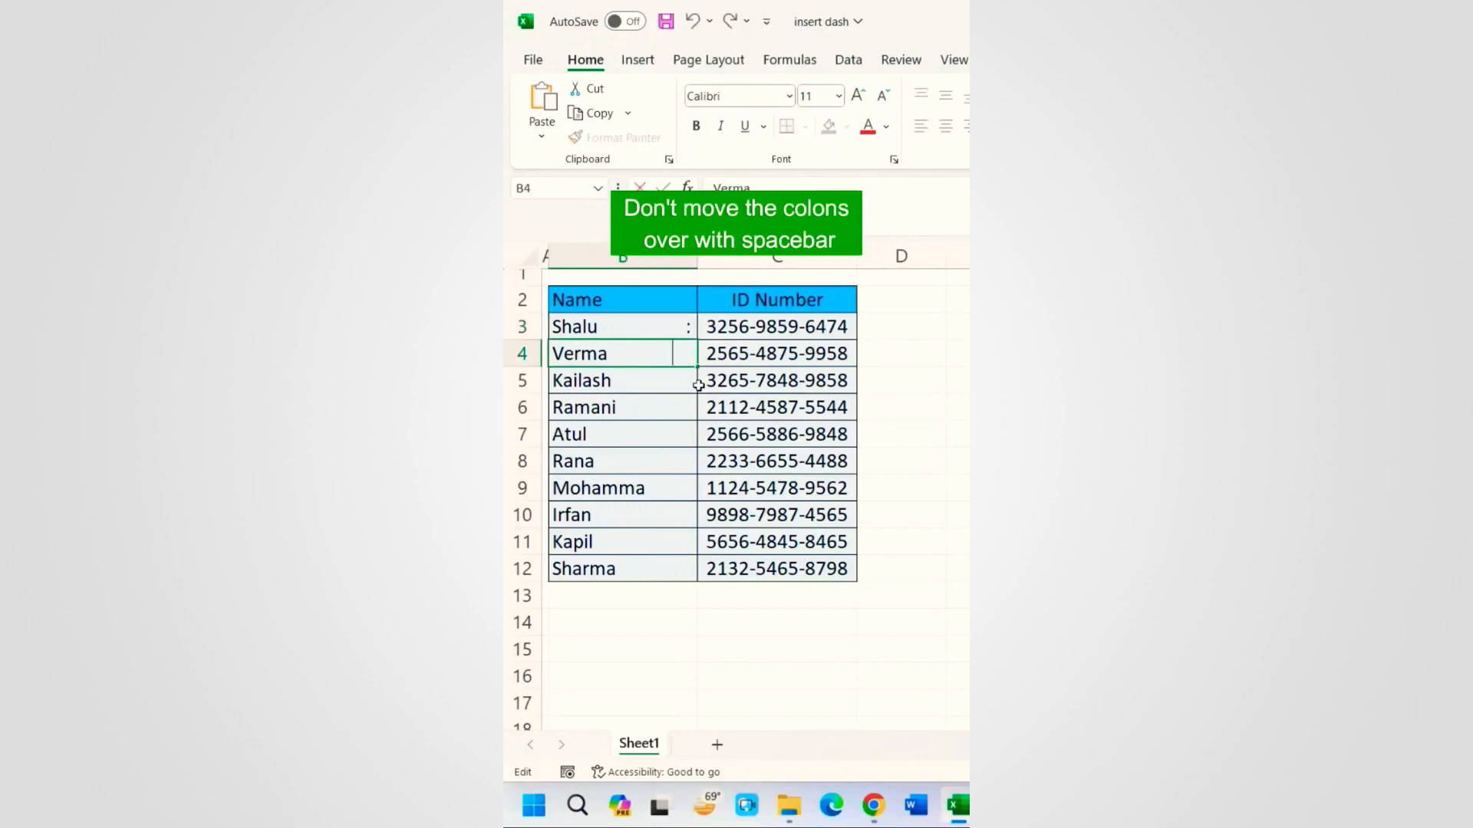
pyautogui.press('Return')
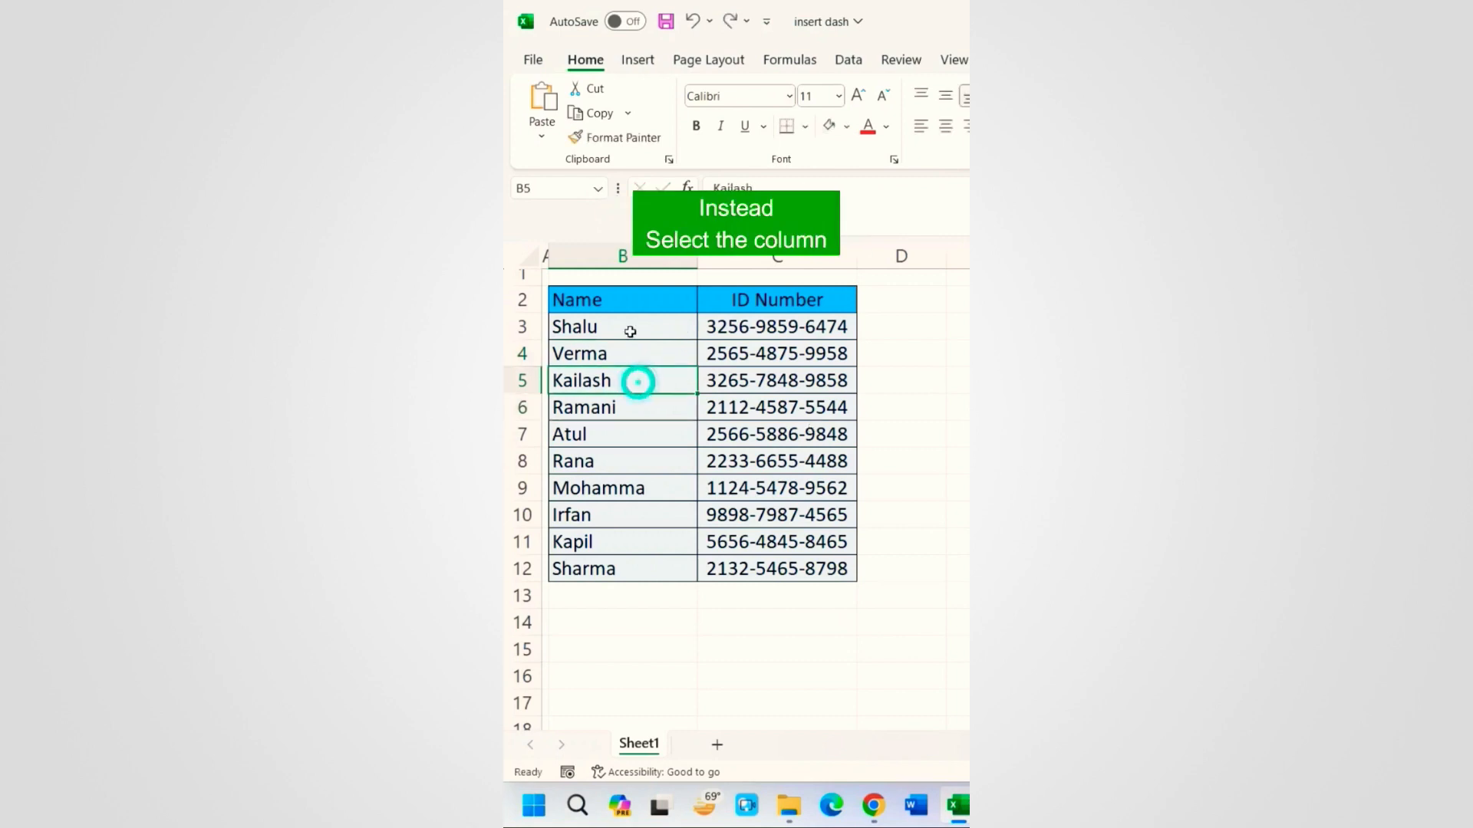
# Step: Give names B3:B12 the custom number format @* : and widen the Name column
pyautogui.moveTo(627, 327); pyautogui.dragTo(641, 568)
pyautogui.rightClick(652, 434)
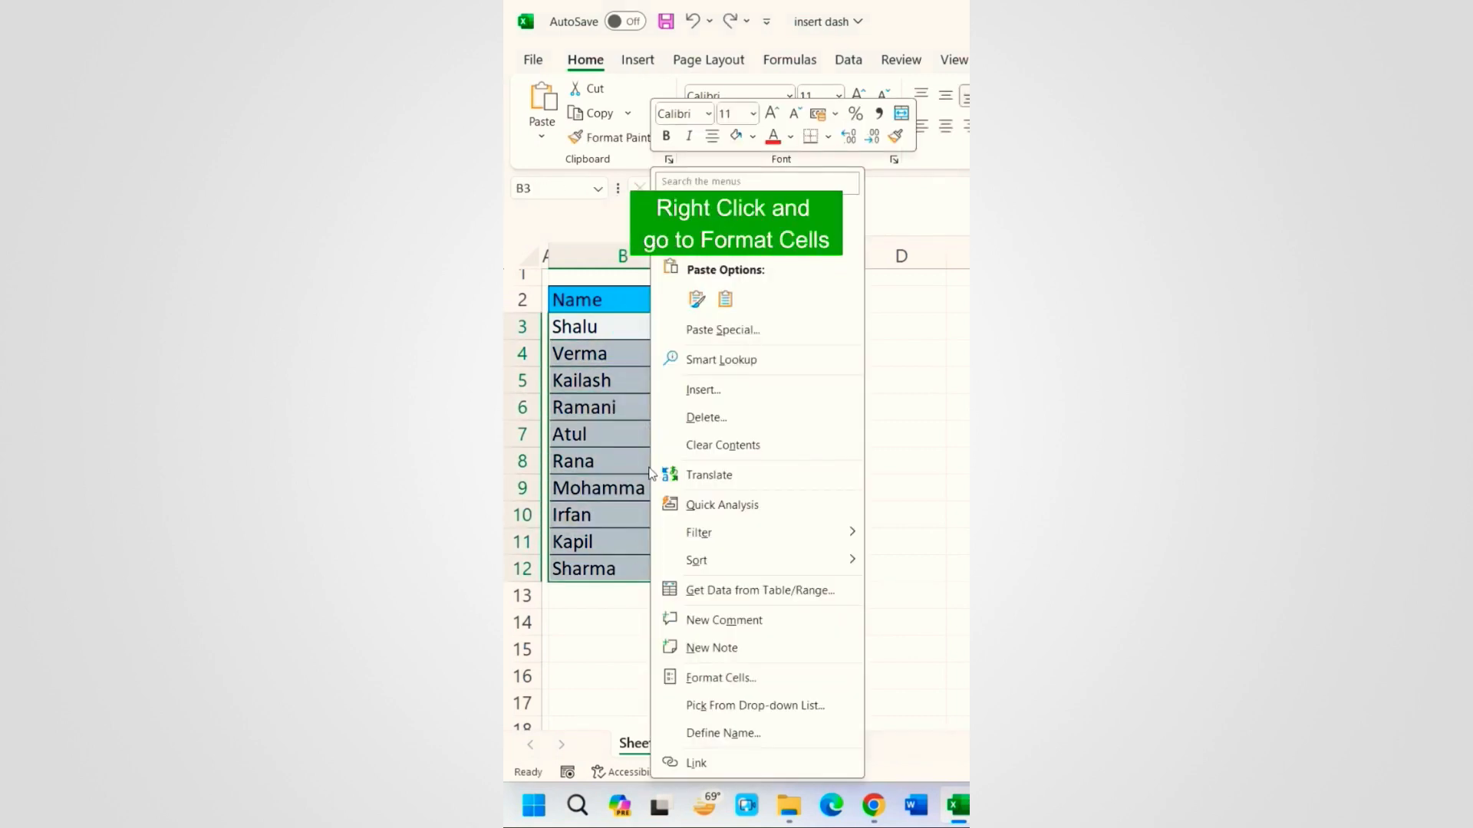
pyautogui.click(733, 679)
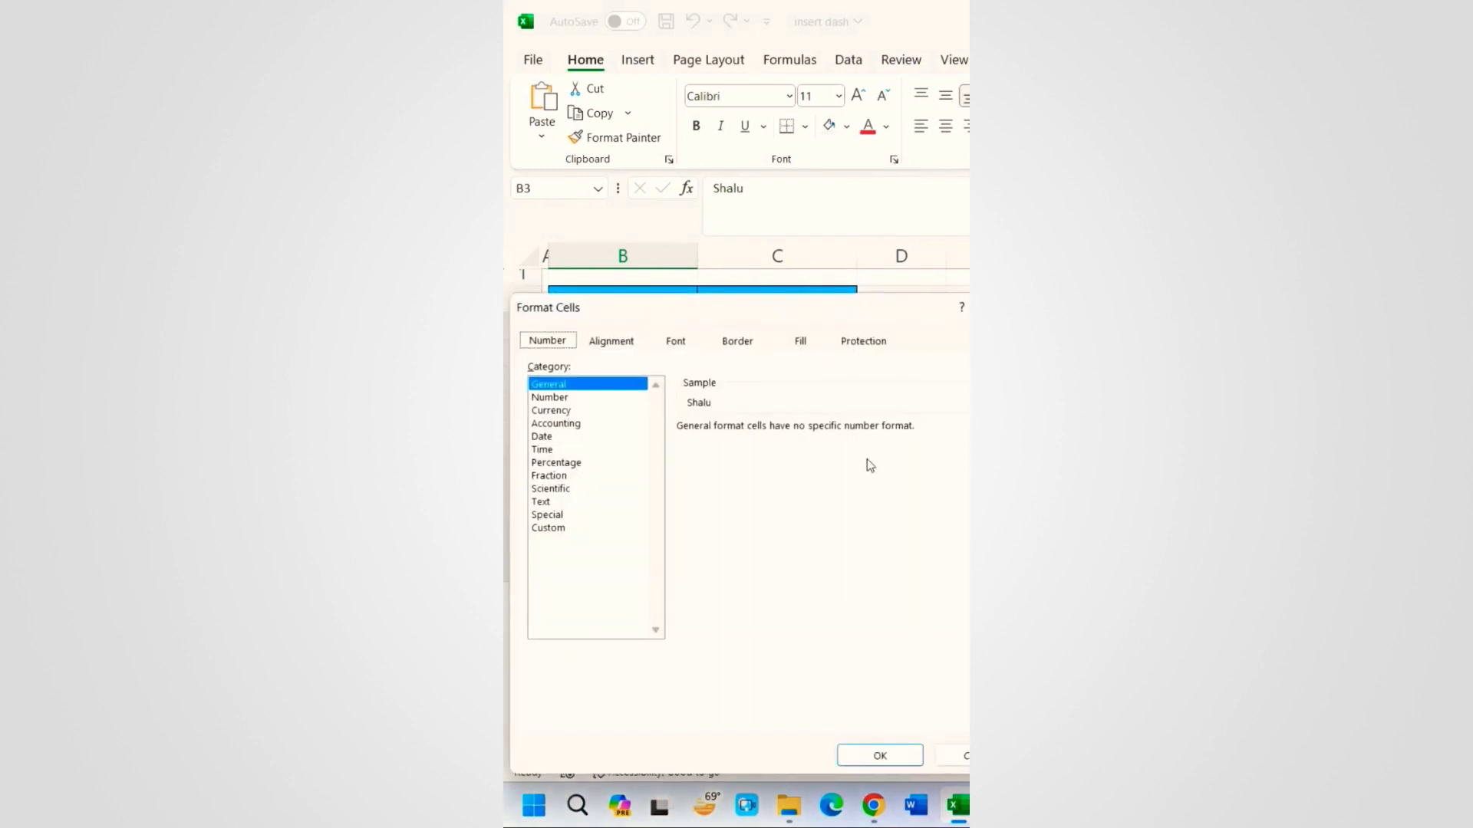
pyautogui.moveTo(728, 309); pyautogui.dragTo(752, 254)
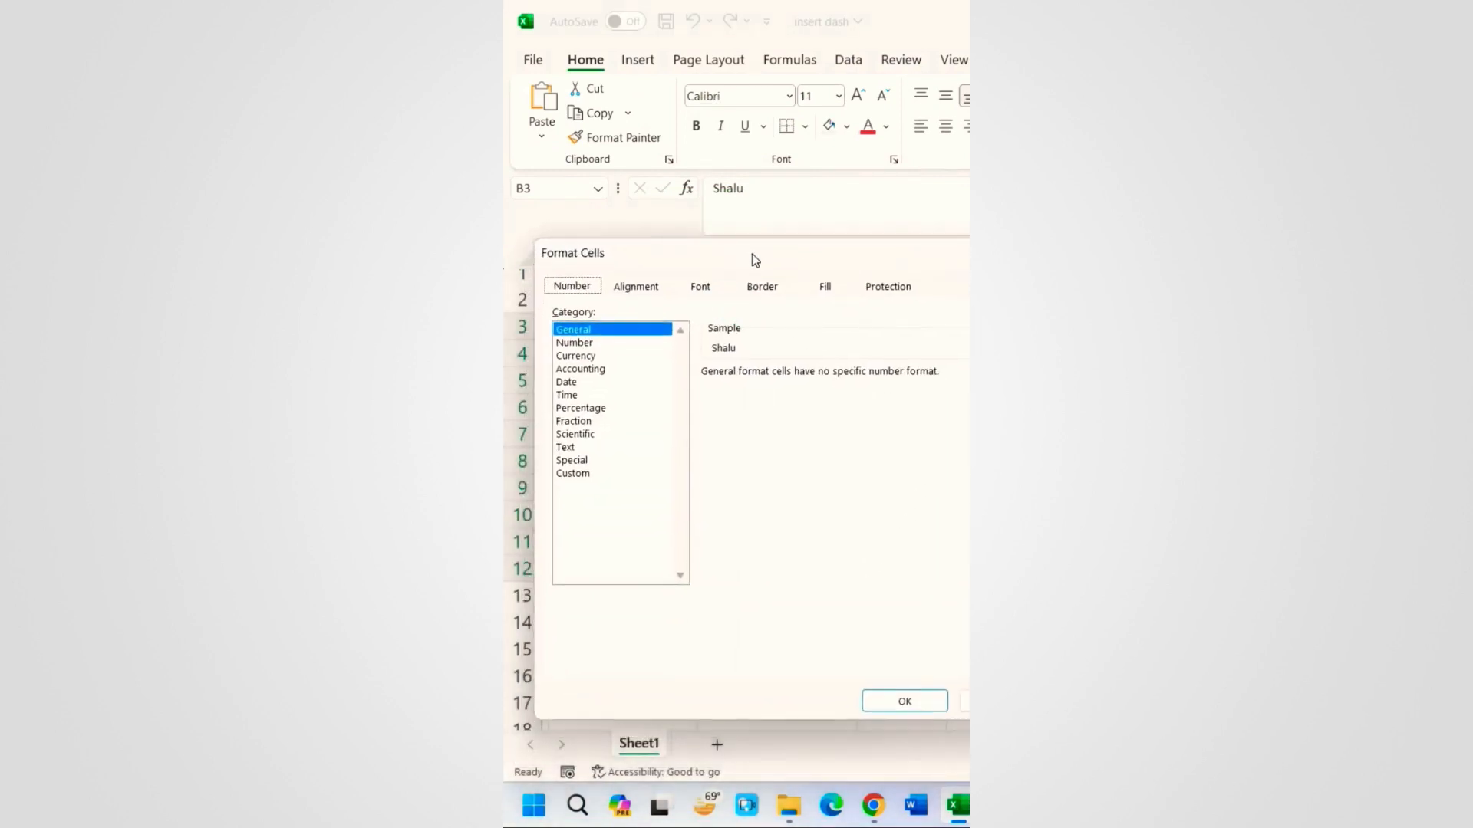
pyautogui.click(576, 473)
pyautogui.doubleClick(708, 390)
pyautogui.write('@* :')
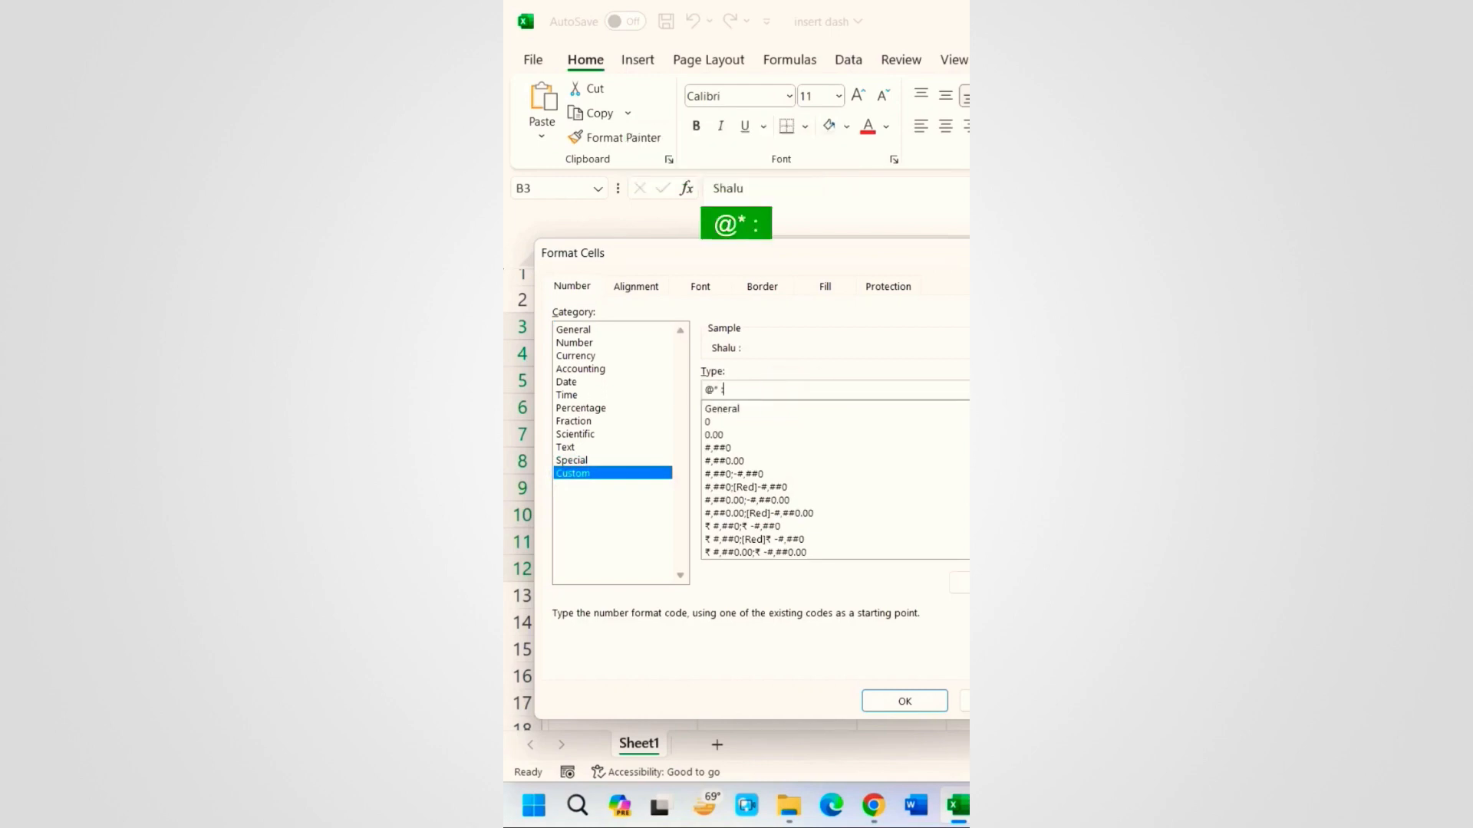
pyautogui.click(905, 701)
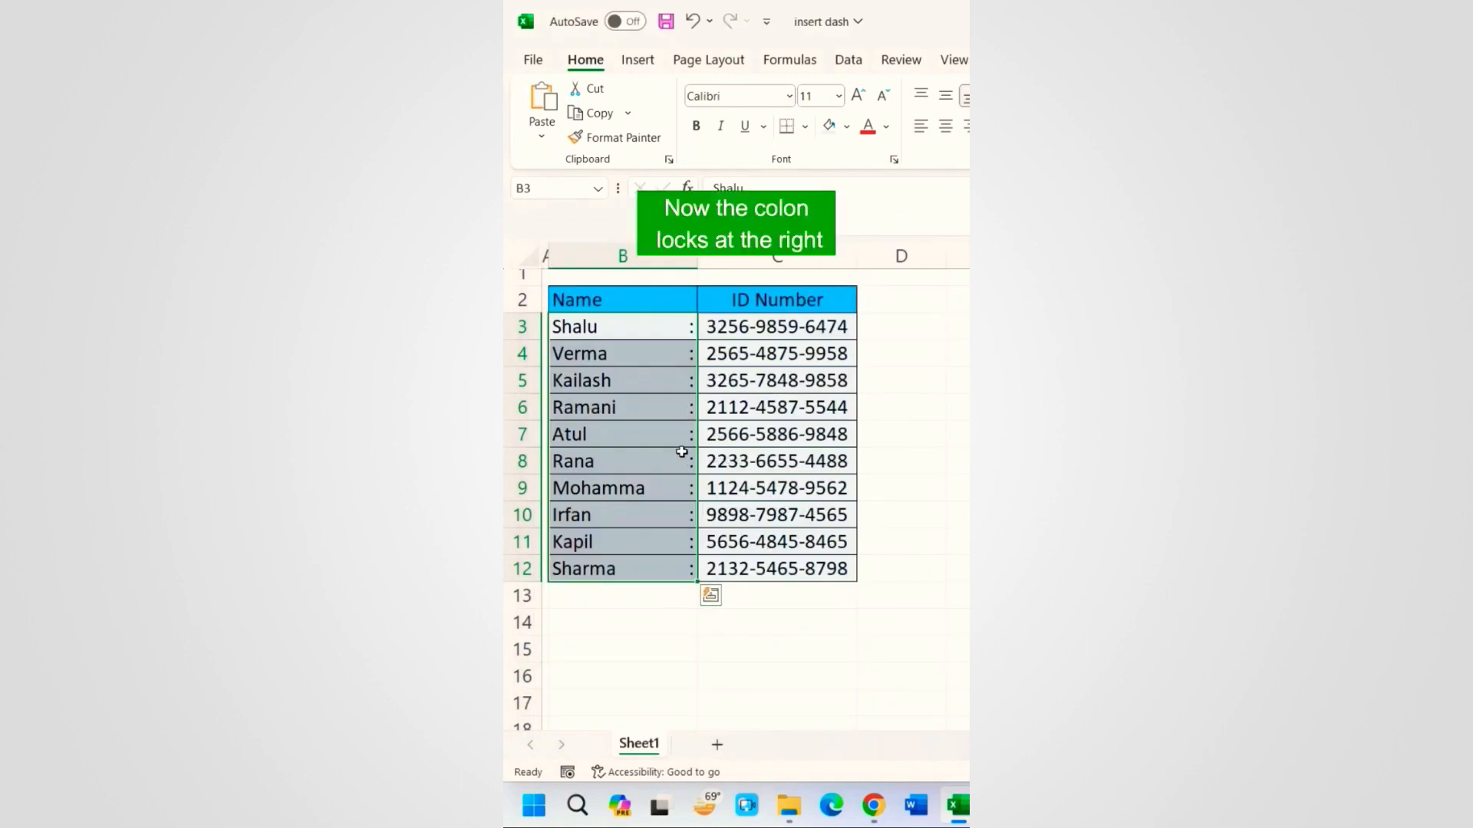
pyautogui.click(673, 364)
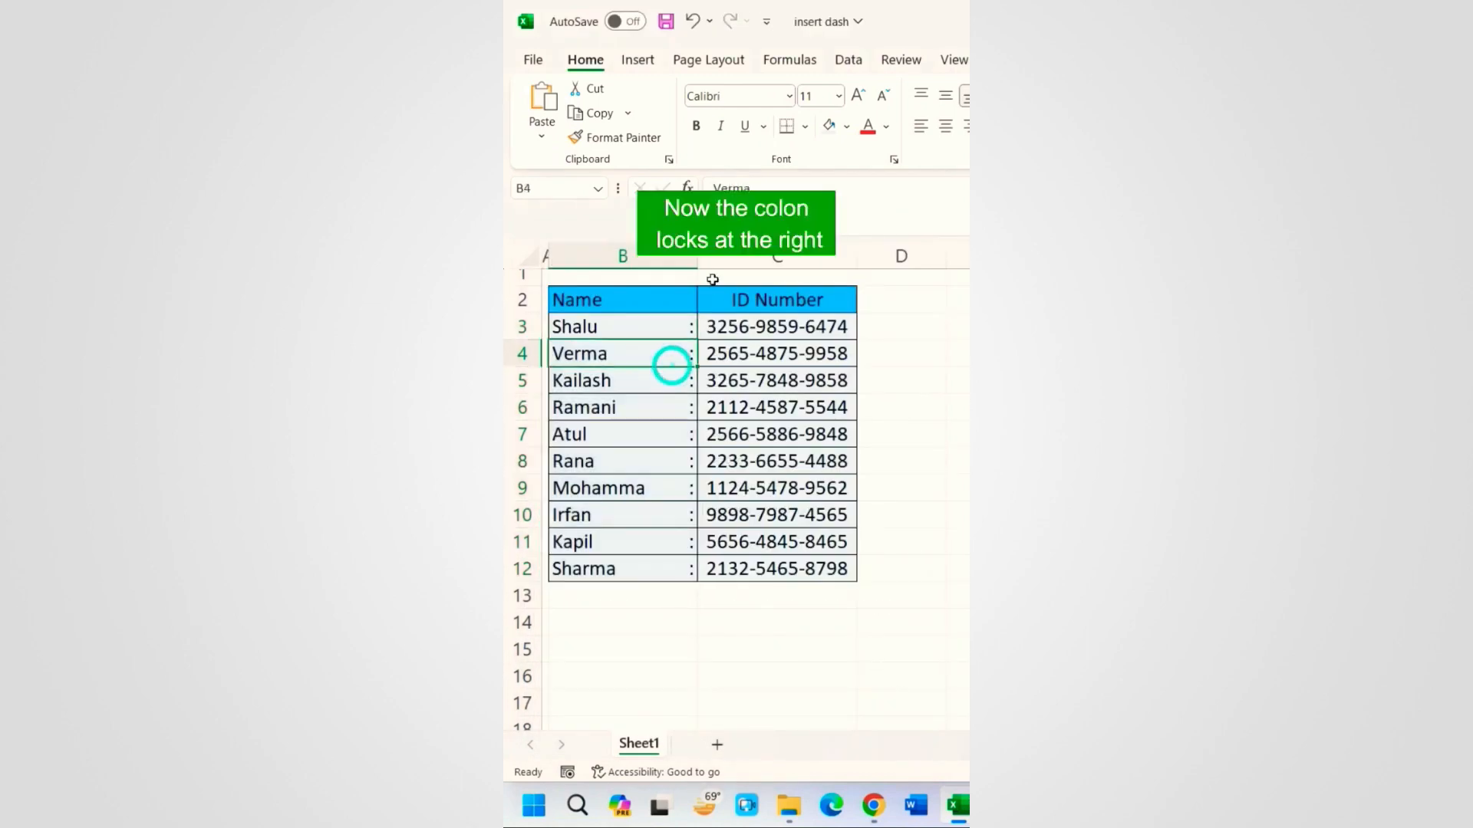
pyautogui.moveTo(697, 261); pyautogui.dragTo(663, 263)
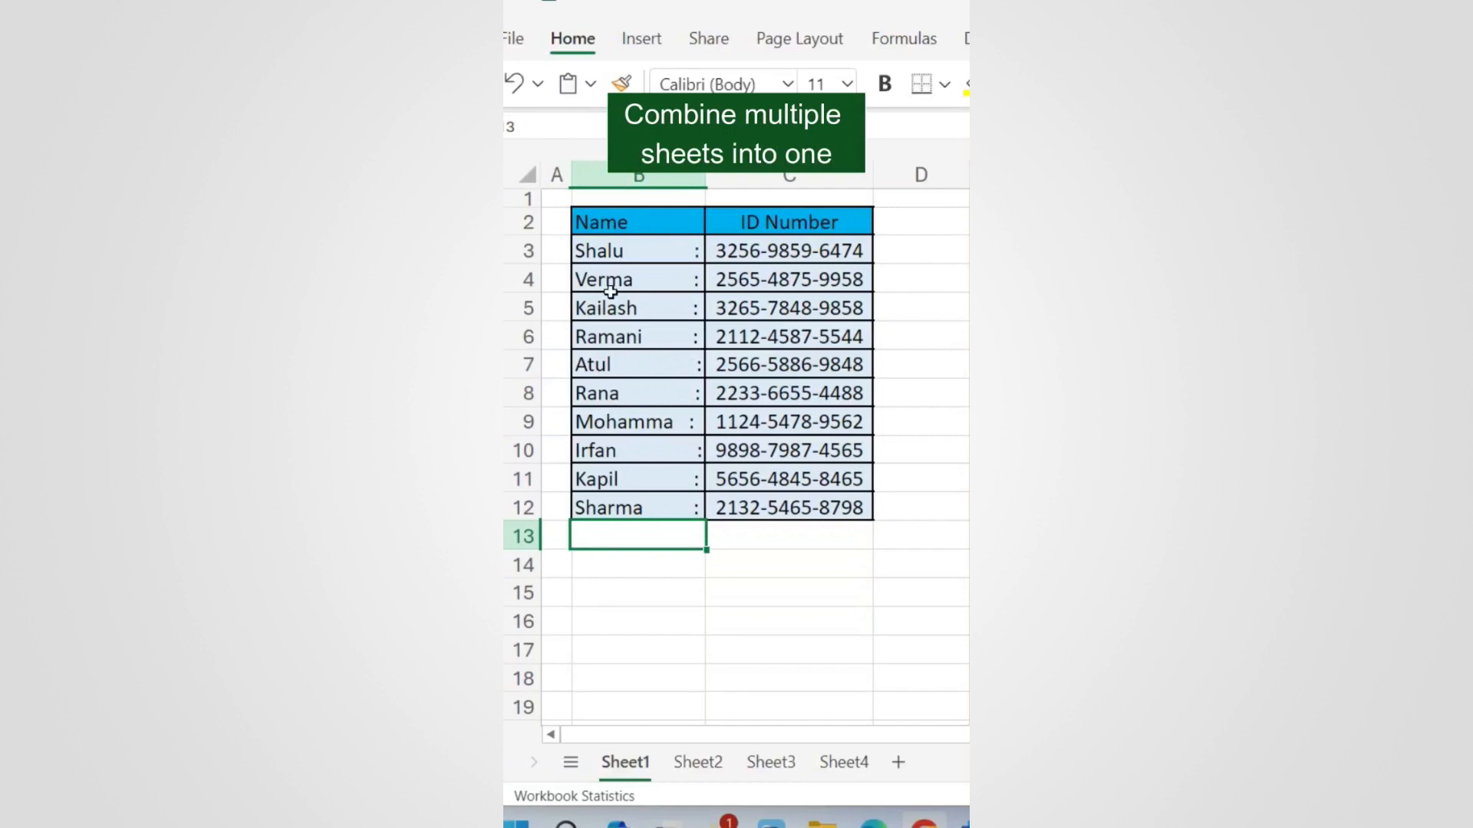
# Step: Review Sheet1–Sheet3, then enter =VSTACK(Sheet1:Sheet3!B3:C80) in B3 of Sheet4
pyautogui.moveTo(627, 247); pyautogui.dragTo(665, 401)
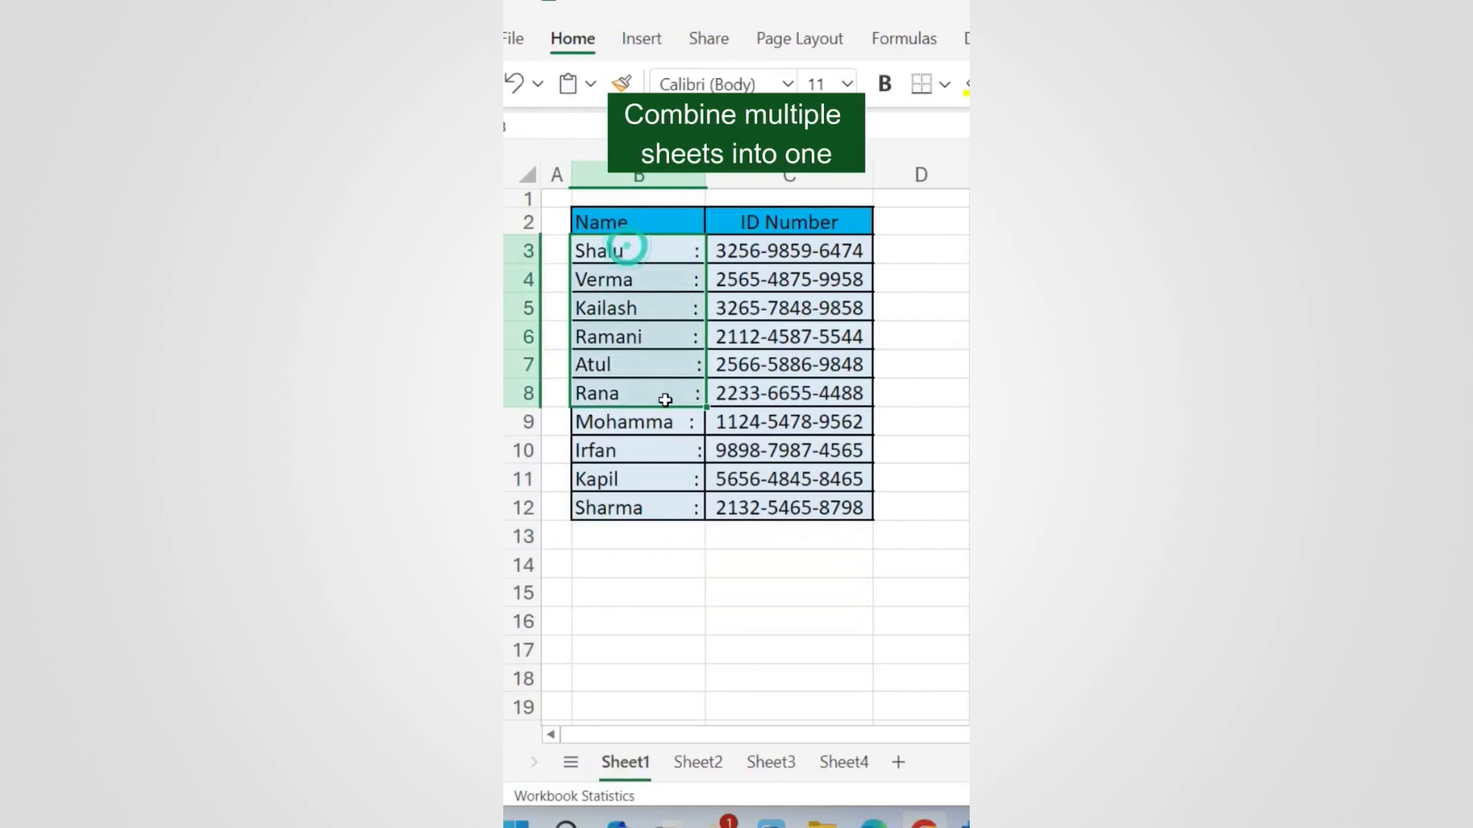
pyautogui.click(711, 761)
pyautogui.click(770, 762)
pyautogui.click(844, 762)
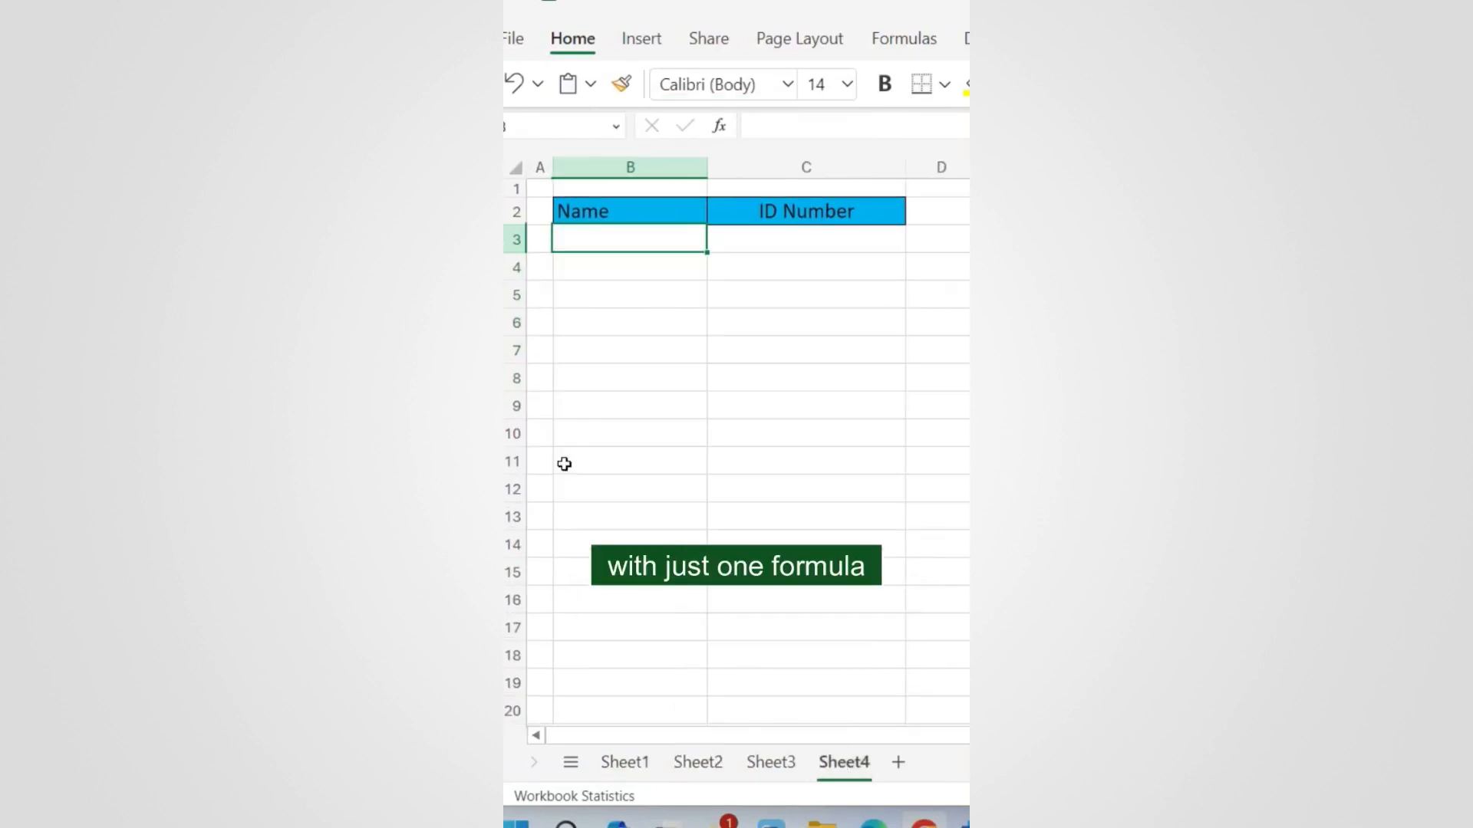
pyautogui.click(615, 244)
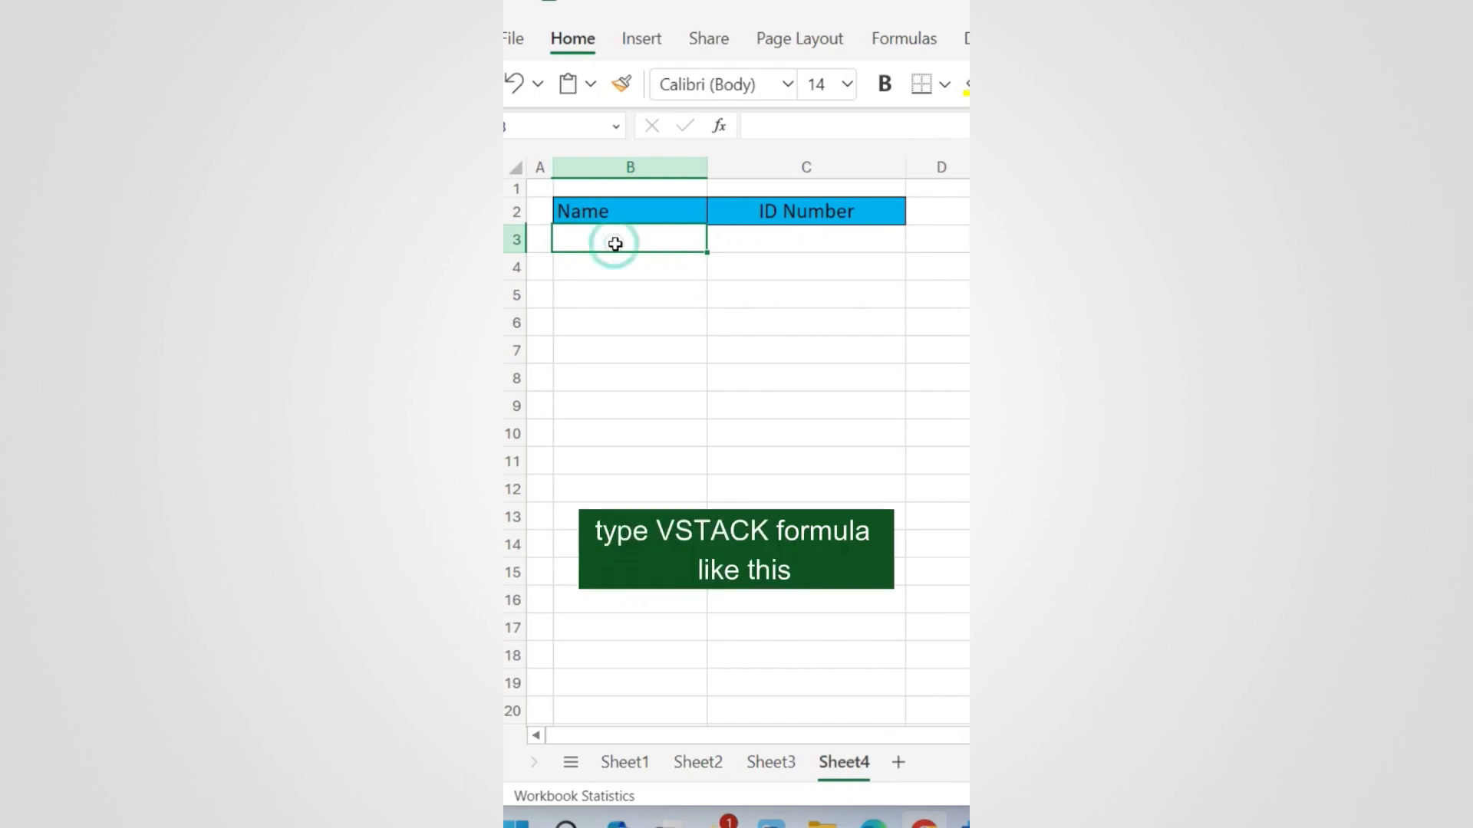
pyautogui.write('=v')
pyautogui.press('Tab')
pyautogui.write('shee')
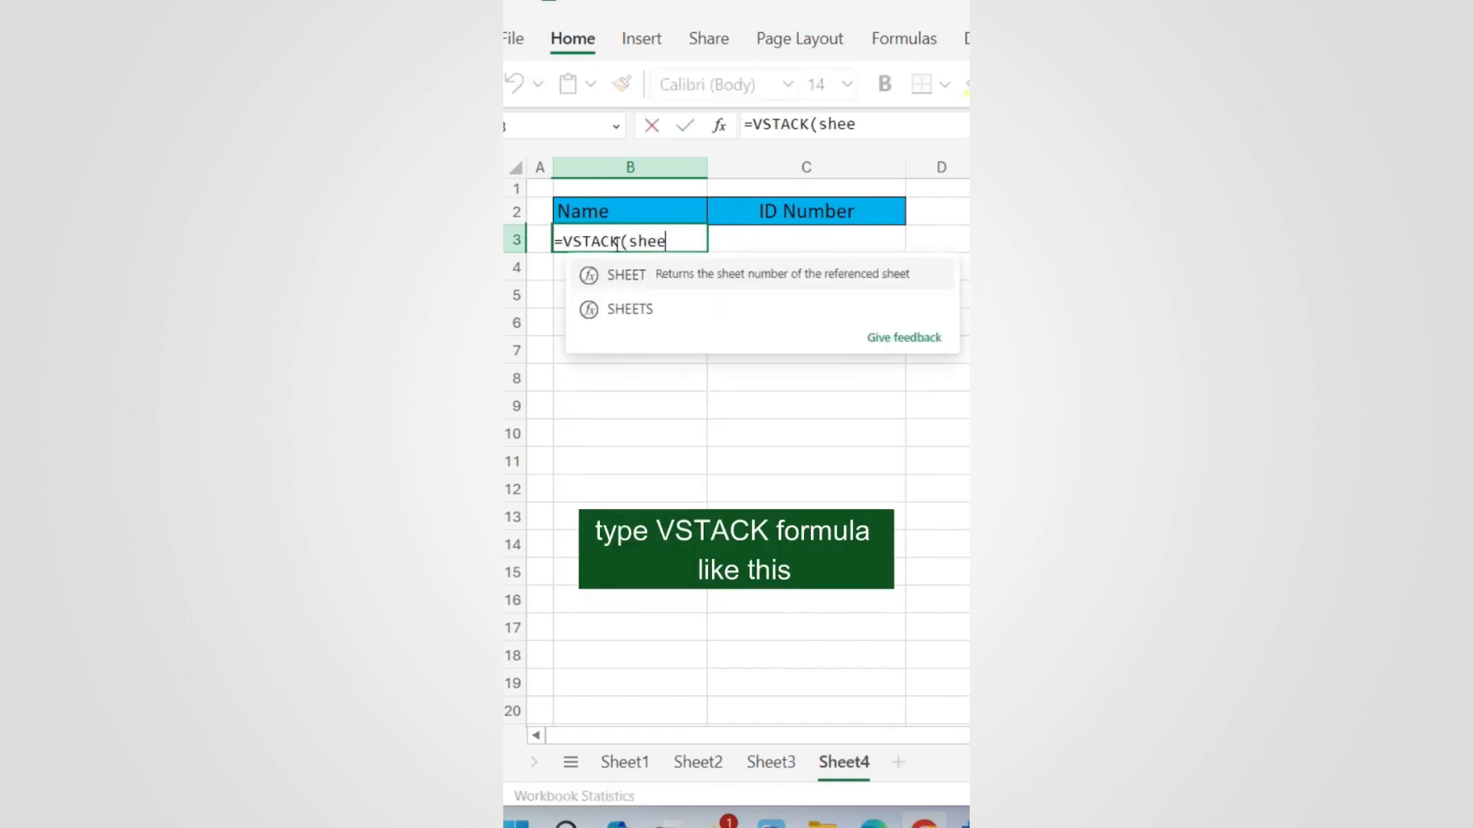
pyautogui.write('t1:sheet3')
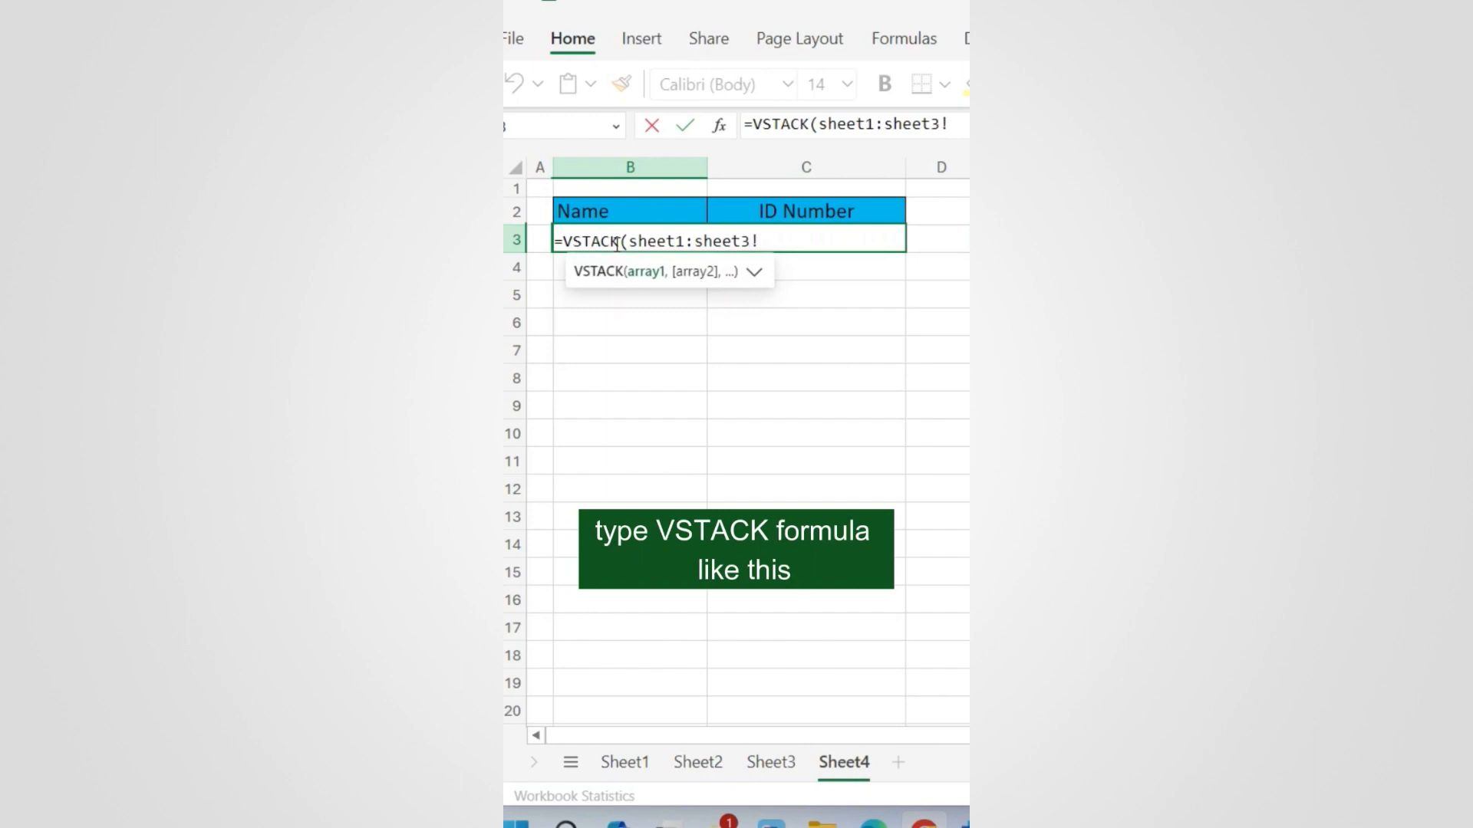
pyautogui.write('!B3:C80)')
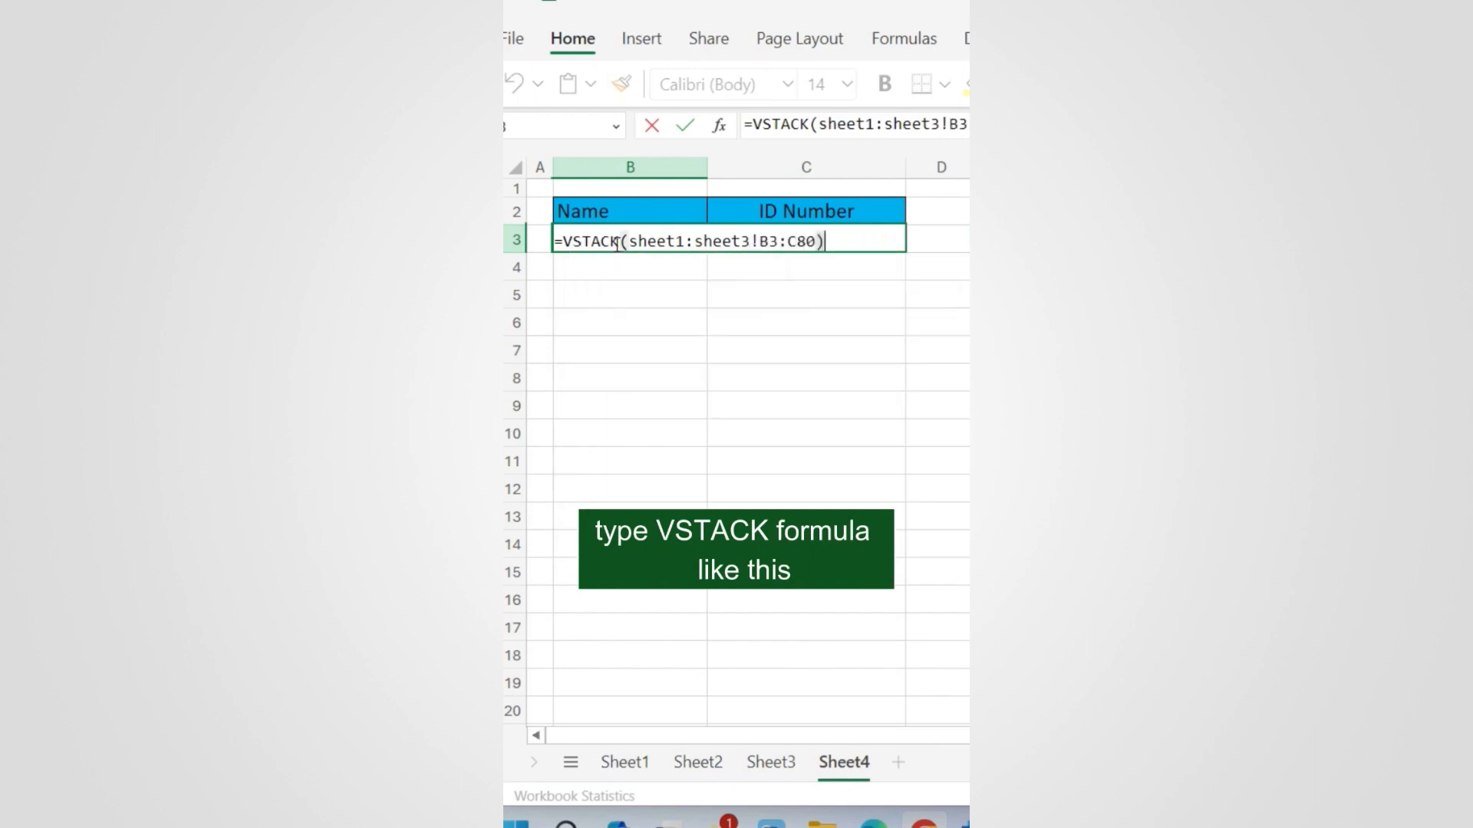
pyautogui.press('Return')
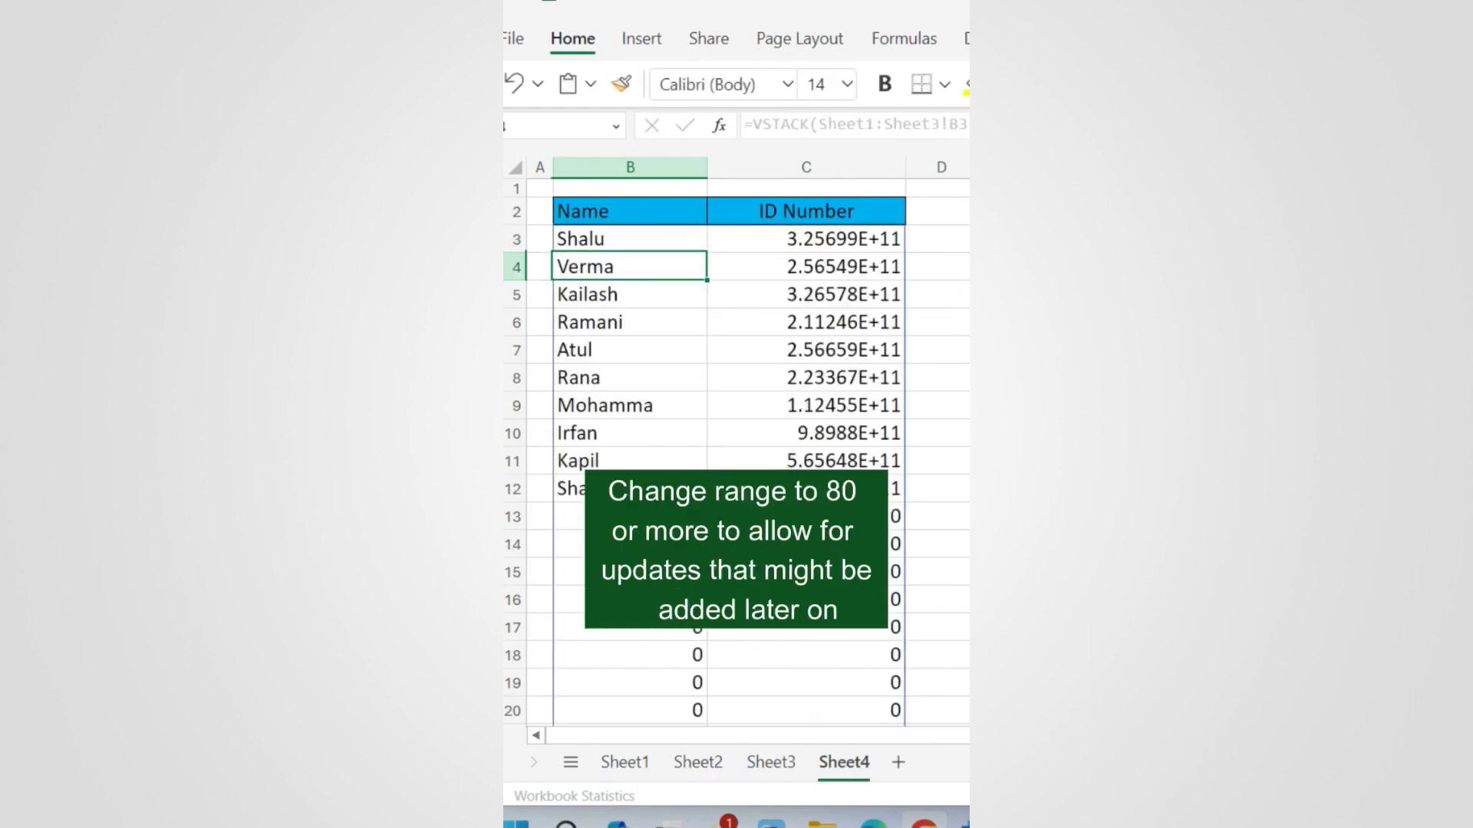
# Step: Inspect the trailing zero rows and select the VSTACK expression in the formula bar
pyautogui.scroll(-3, 776, 352)
pyautogui.scroll(3, 776, 352)
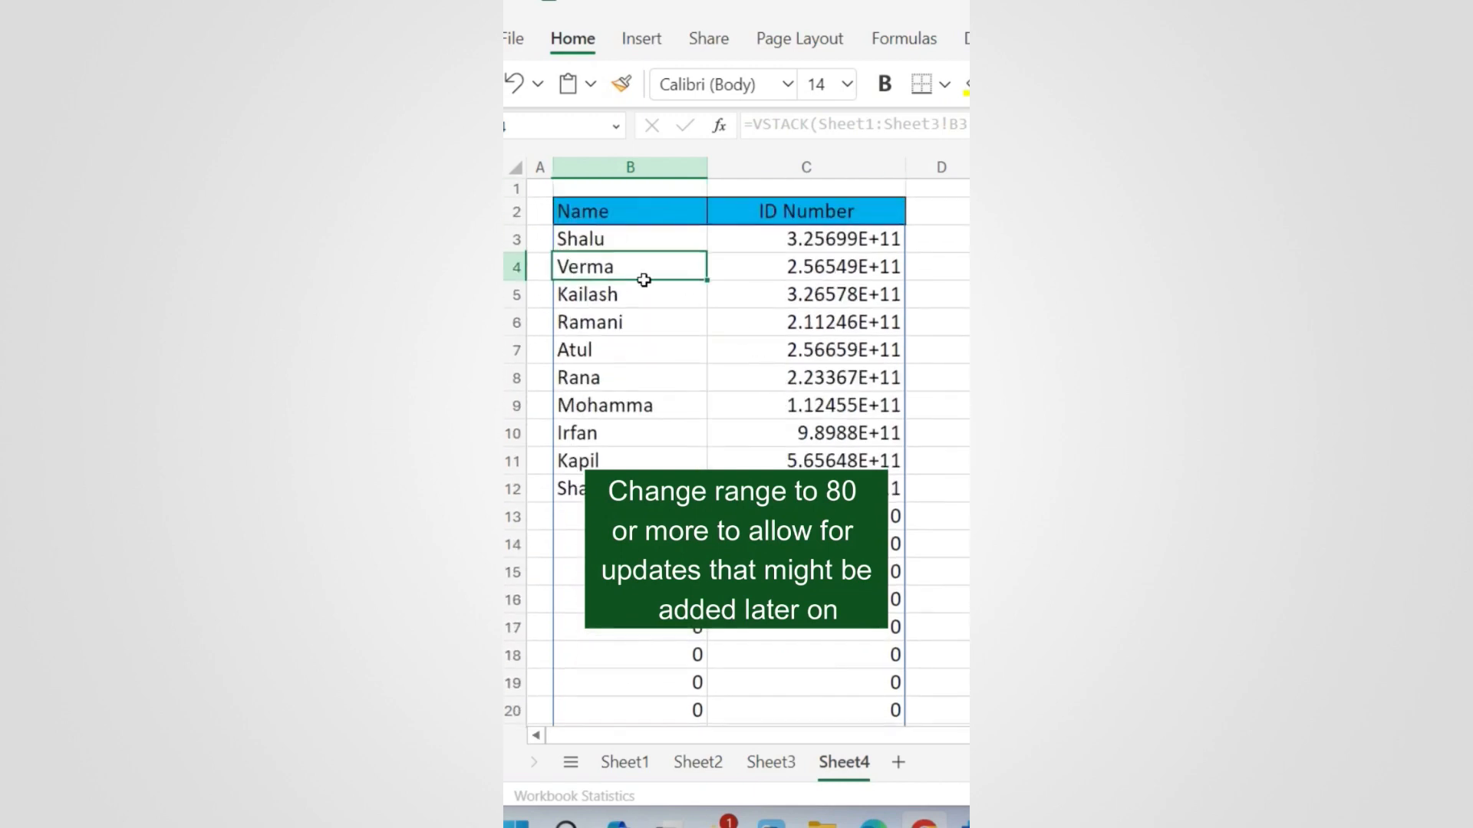
pyautogui.click(597, 234)
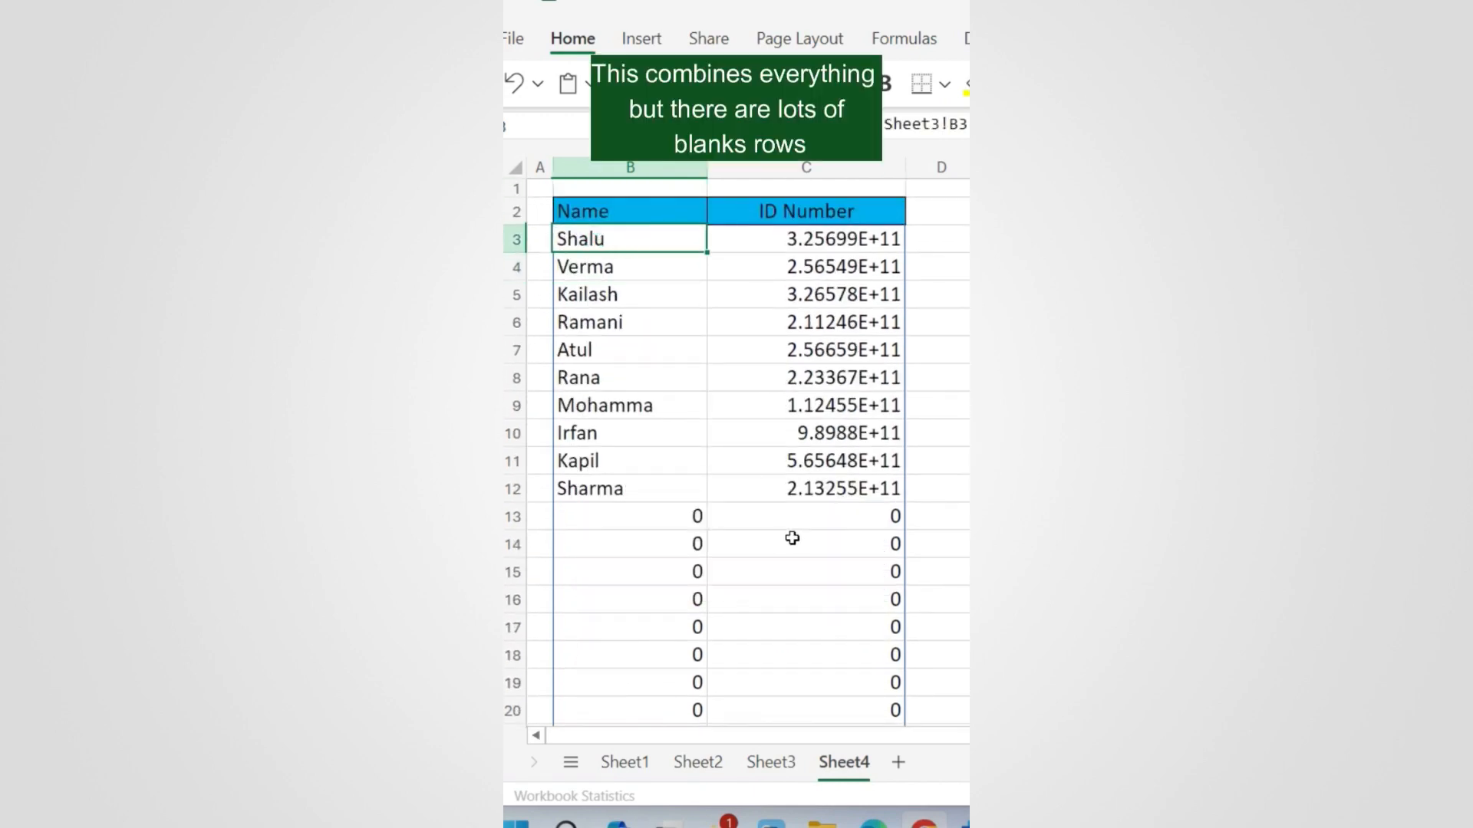
pyautogui.scroll(-2, 792, 539)
pyautogui.moveTo(691, 401); pyautogui.dragTo(815, 655)
pyautogui.click(752, 528)
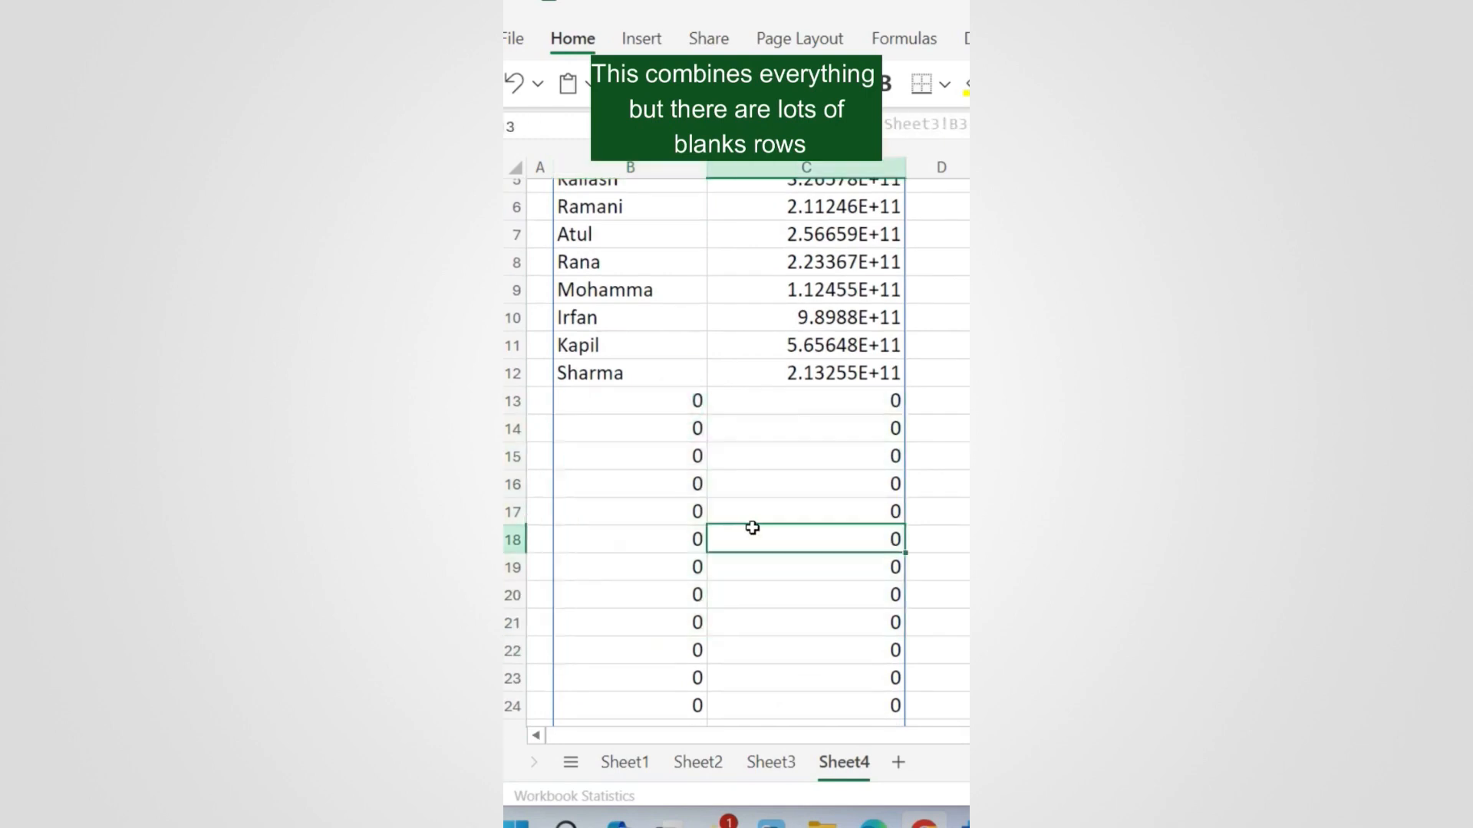
pyautogui.scroll(2, 753, 527)
pyautogui.click(595, 238)
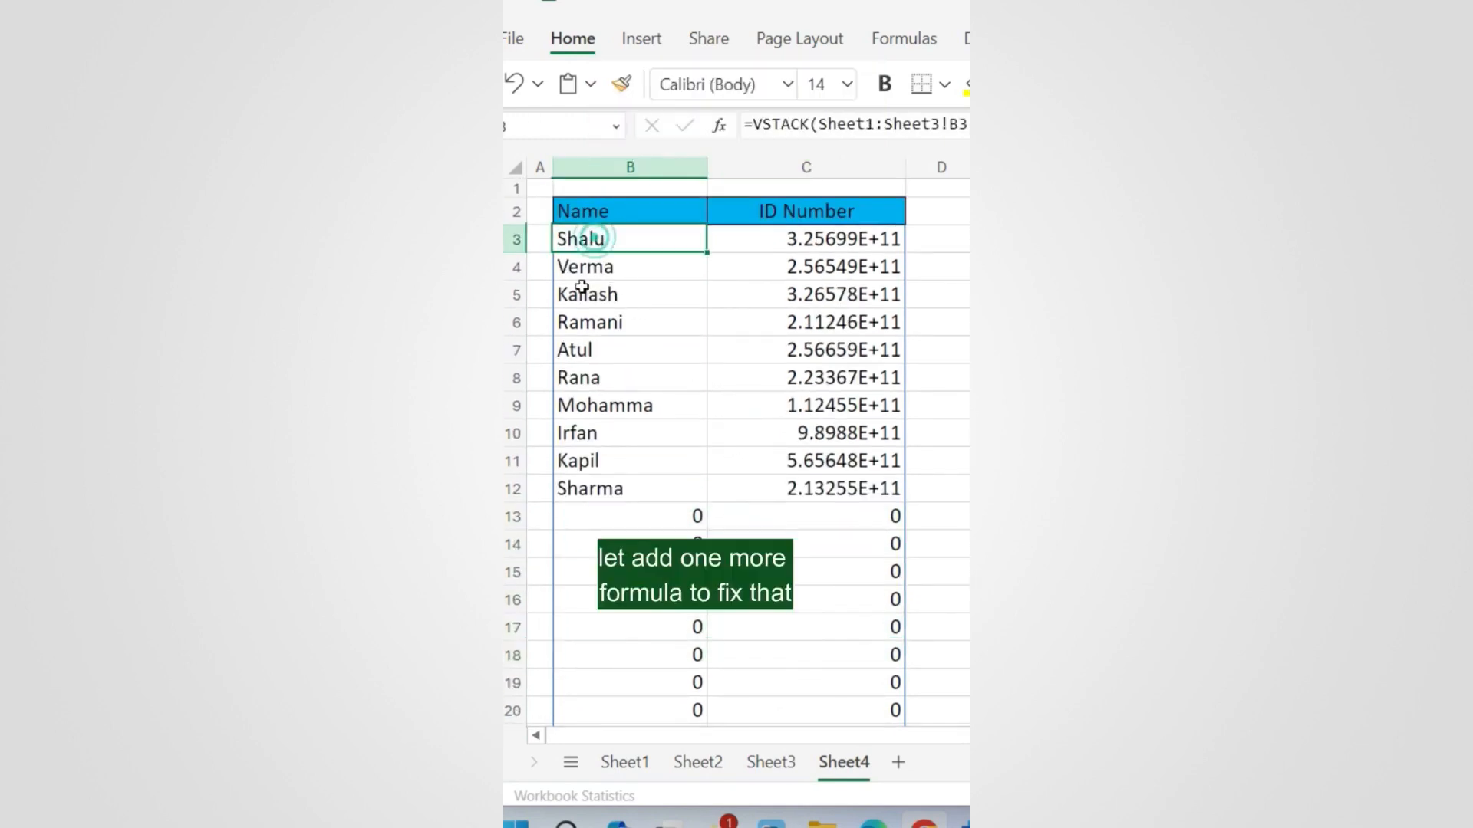
pyautogui.click(895, 125)
pyautogui.moveTo(753, 124); pyautogui.dragTo(1050, 124)
pyautogui.hotkey('ctrl', 'c')
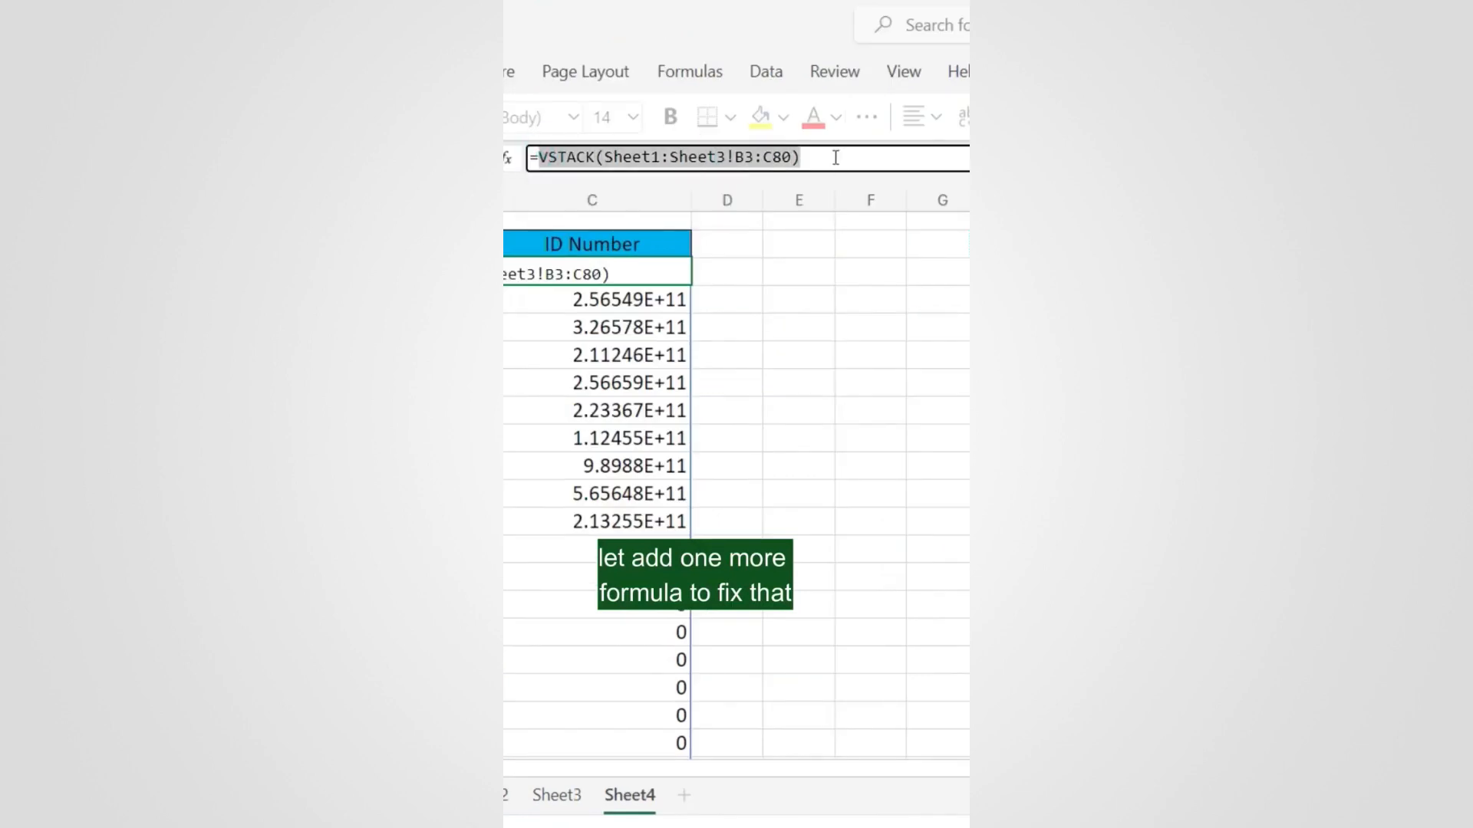
# Step: Wrap the formula as =FILTER(VSTACK(...),VSTACK(Sheet1:Sheet3!B3:B80)<>"") to drop blank rows
pyautogui.click(537, 158)
pyautogui.write('Filter')
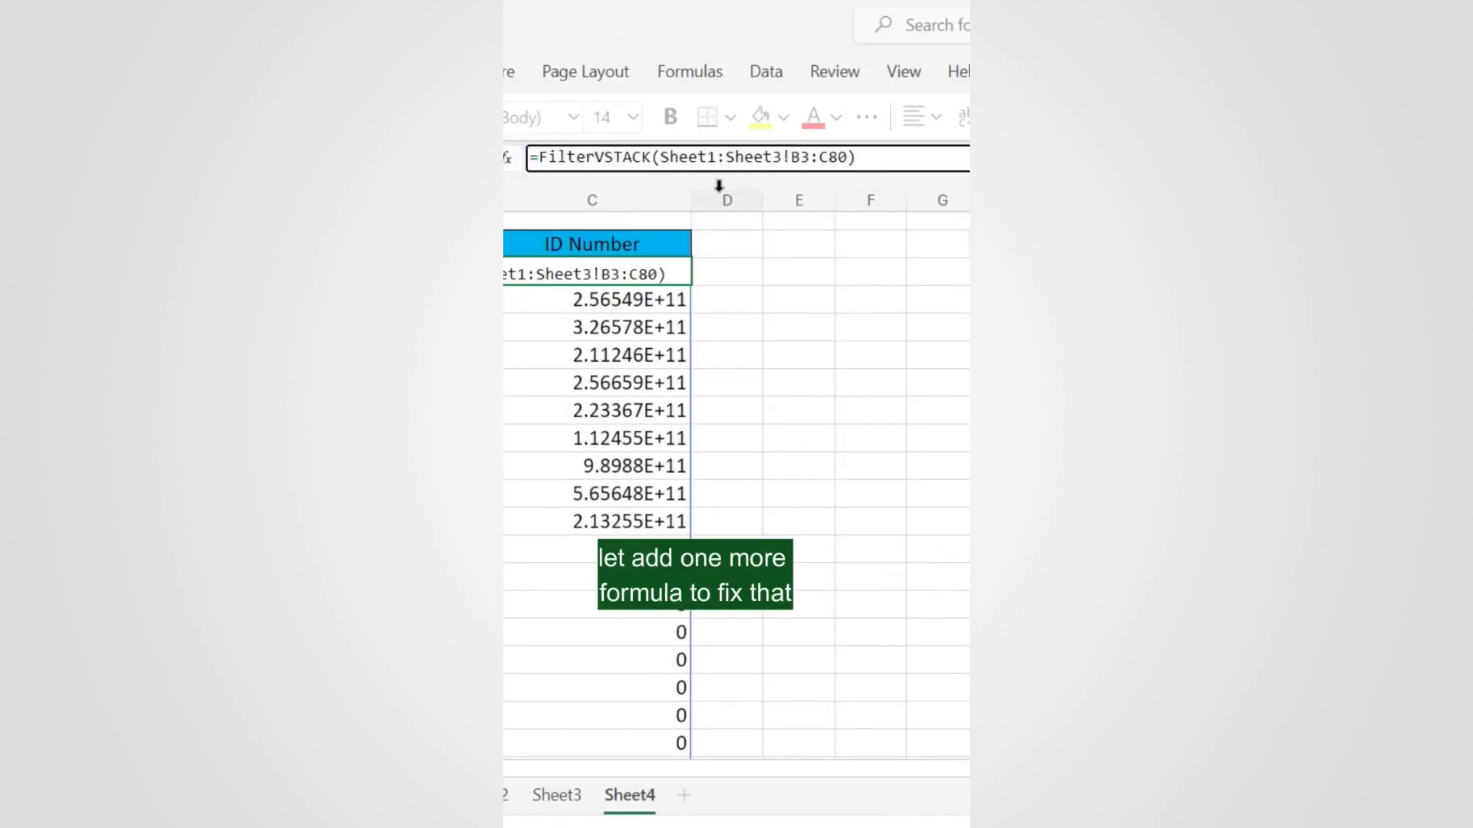
pyautogui.write('(')
pyautogui.write(',')
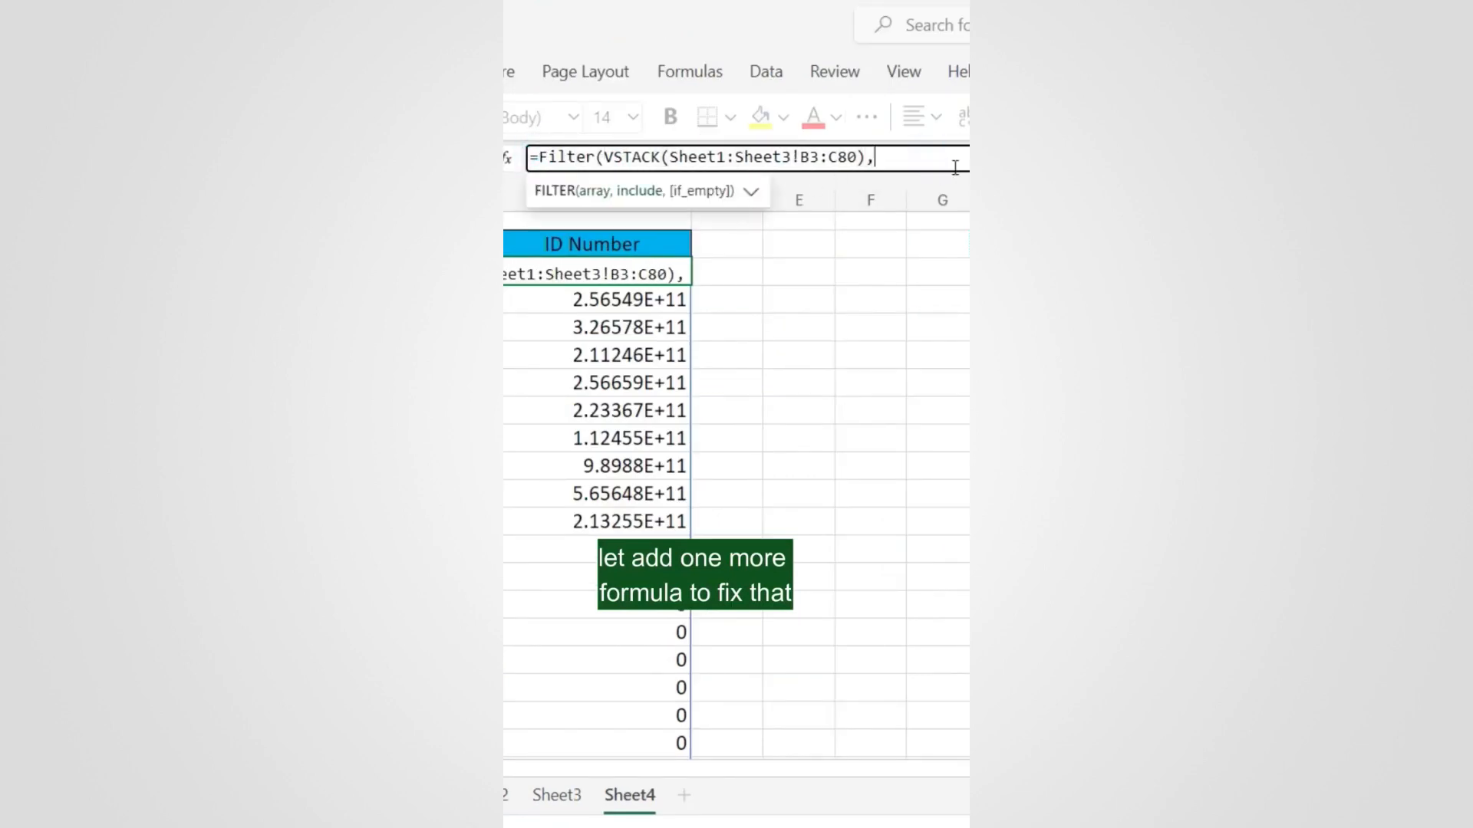
pyautogui.hotkey('ctrl', 'v')
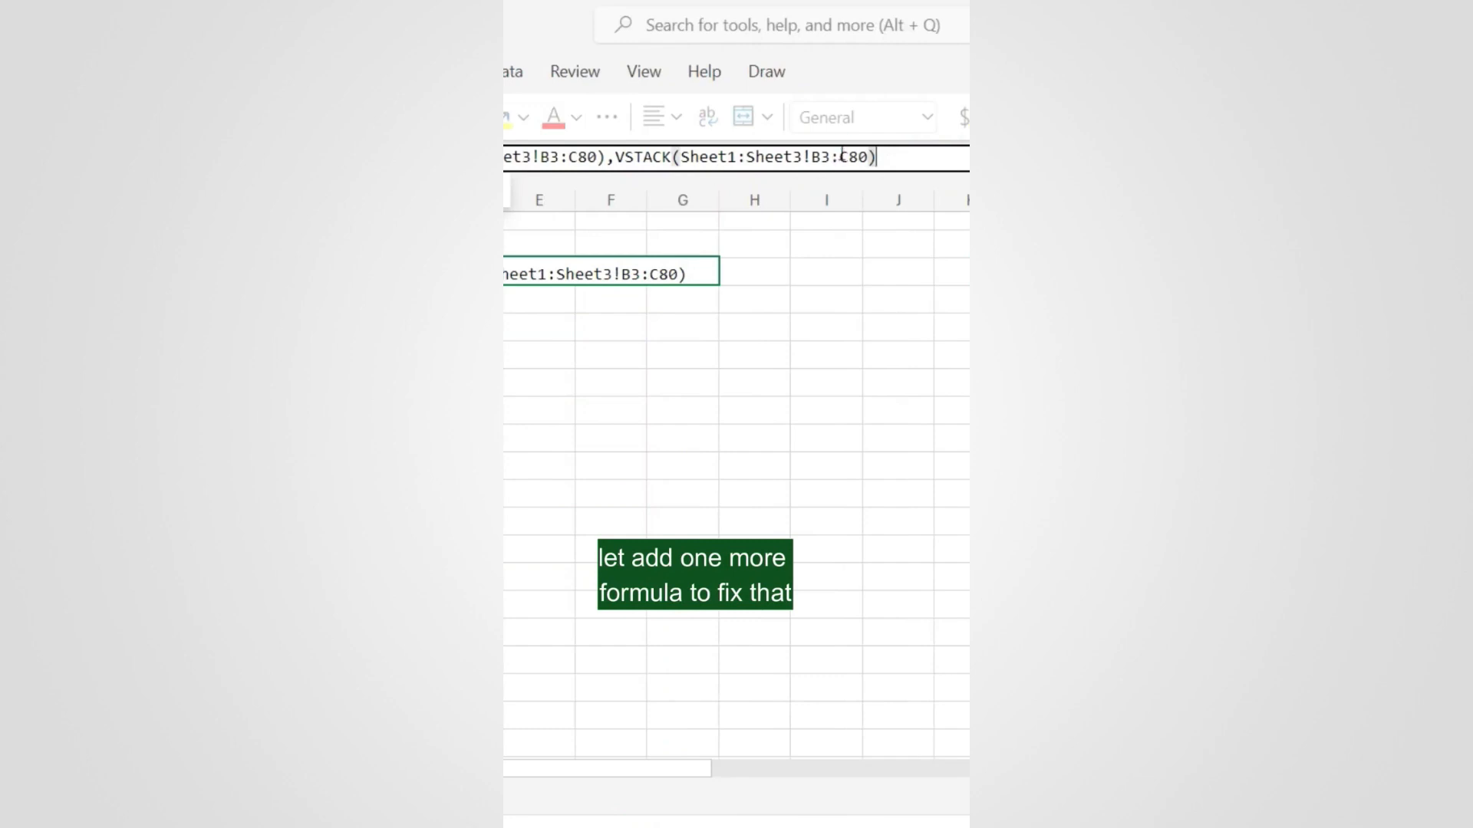
pyautogui.moveTo(840, 157); pyautogui.dragTo(849, 157)
pyautogui.write('B')
pyautogui.click(876, 156)
pyautogui.write('<>""')
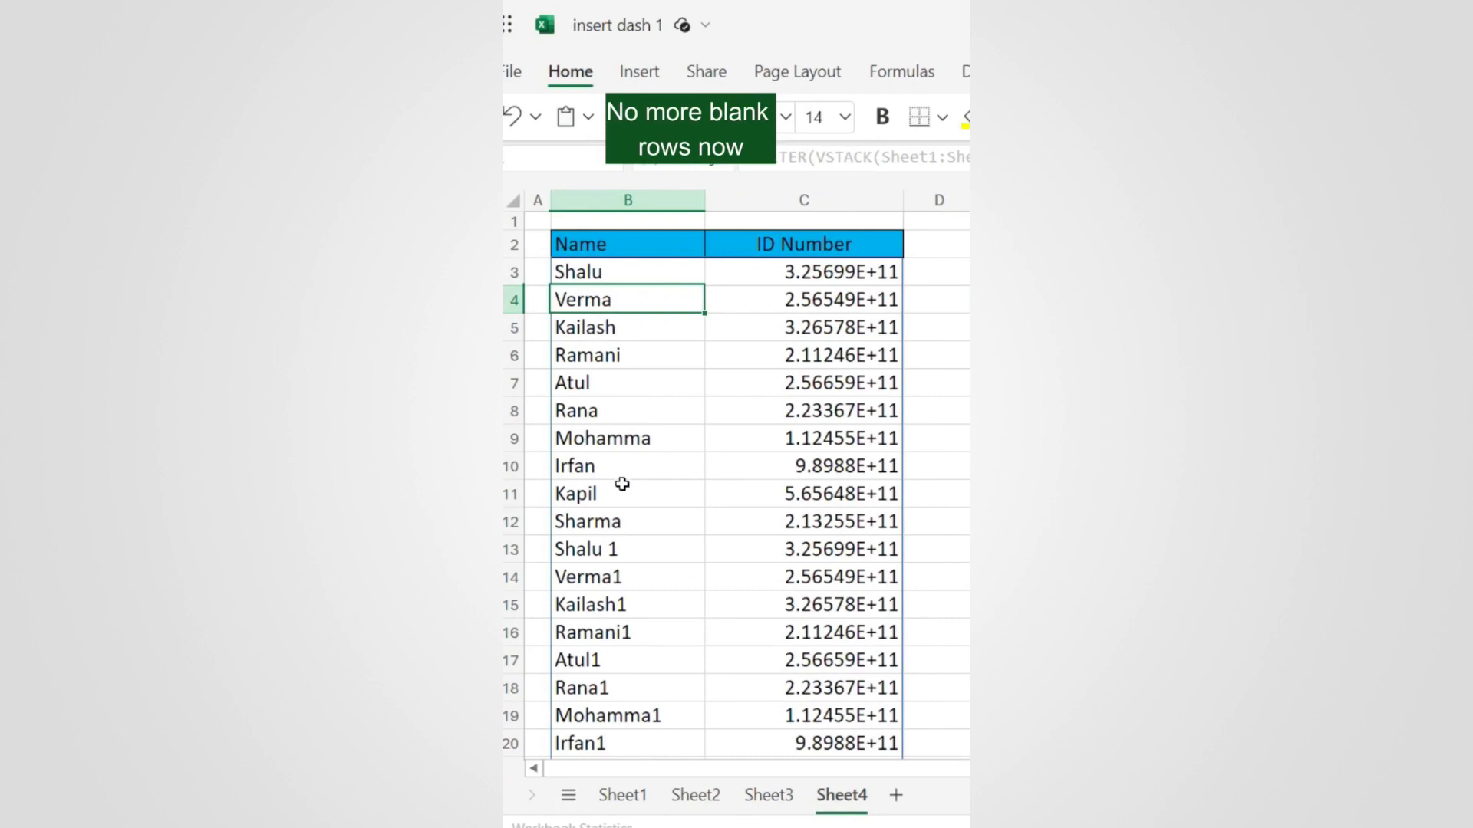
pyautogui.scroll(-10, 625, 484)
pyautogui.scroll(10, 628, 483)
# Step: Format the ID Number column C as Number with zero decimal places
pyautogui.click(842, 192)
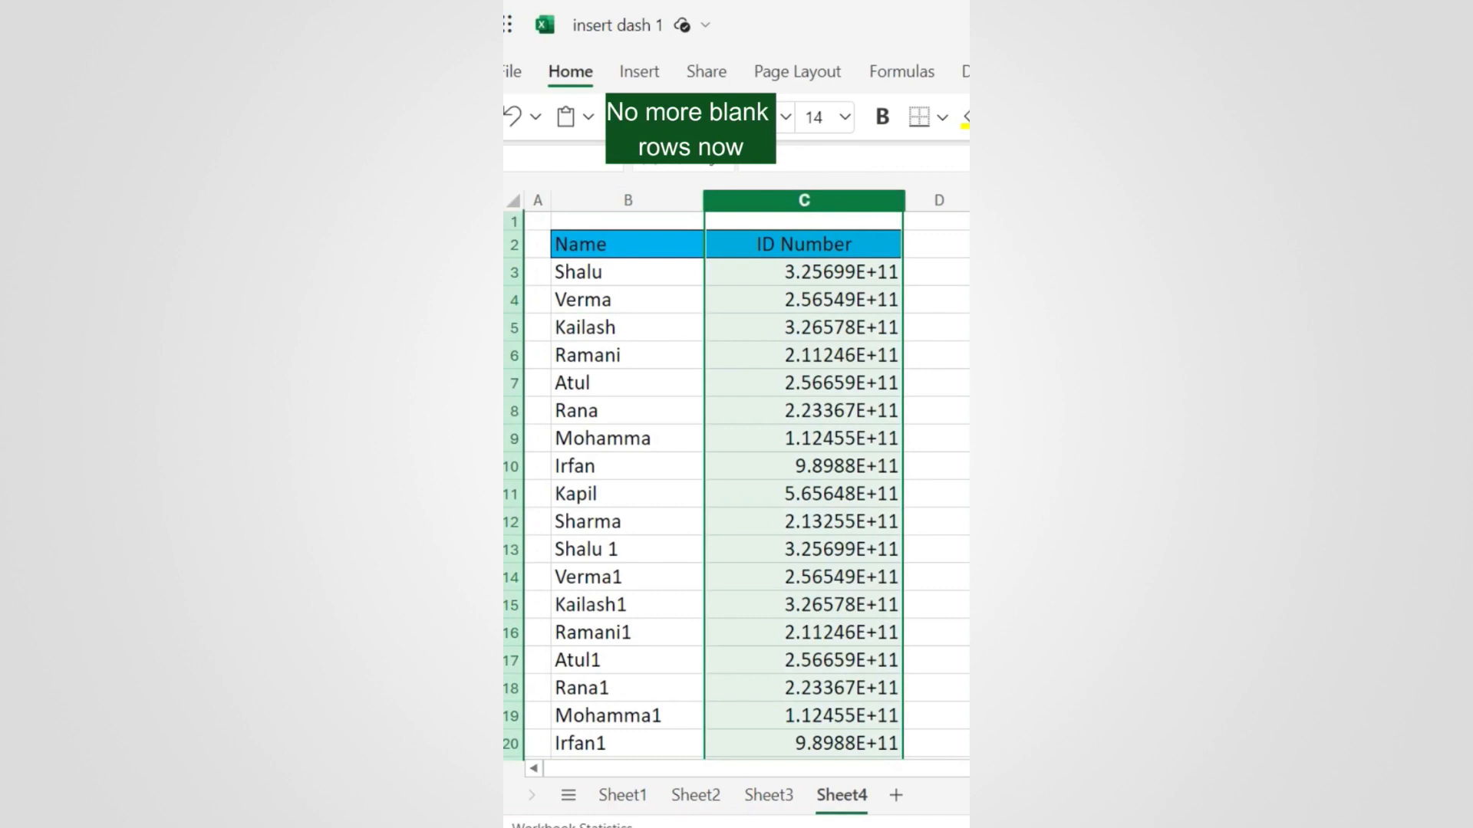
pyautogui.hotkey('ctrl', 'shift', '1')
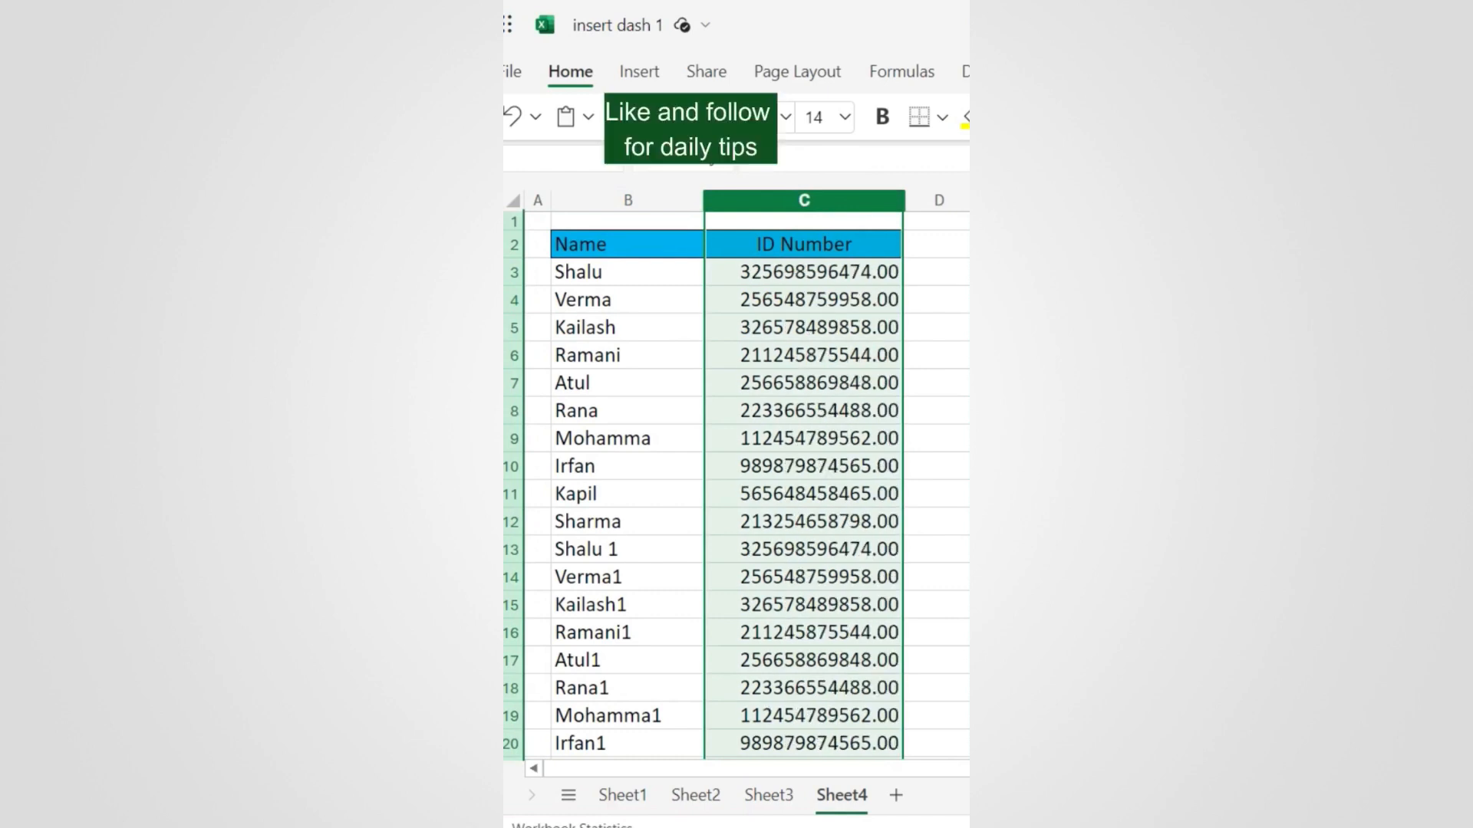
pyautogui.hotkey('alt', 'h')
pyautogui.press('0')
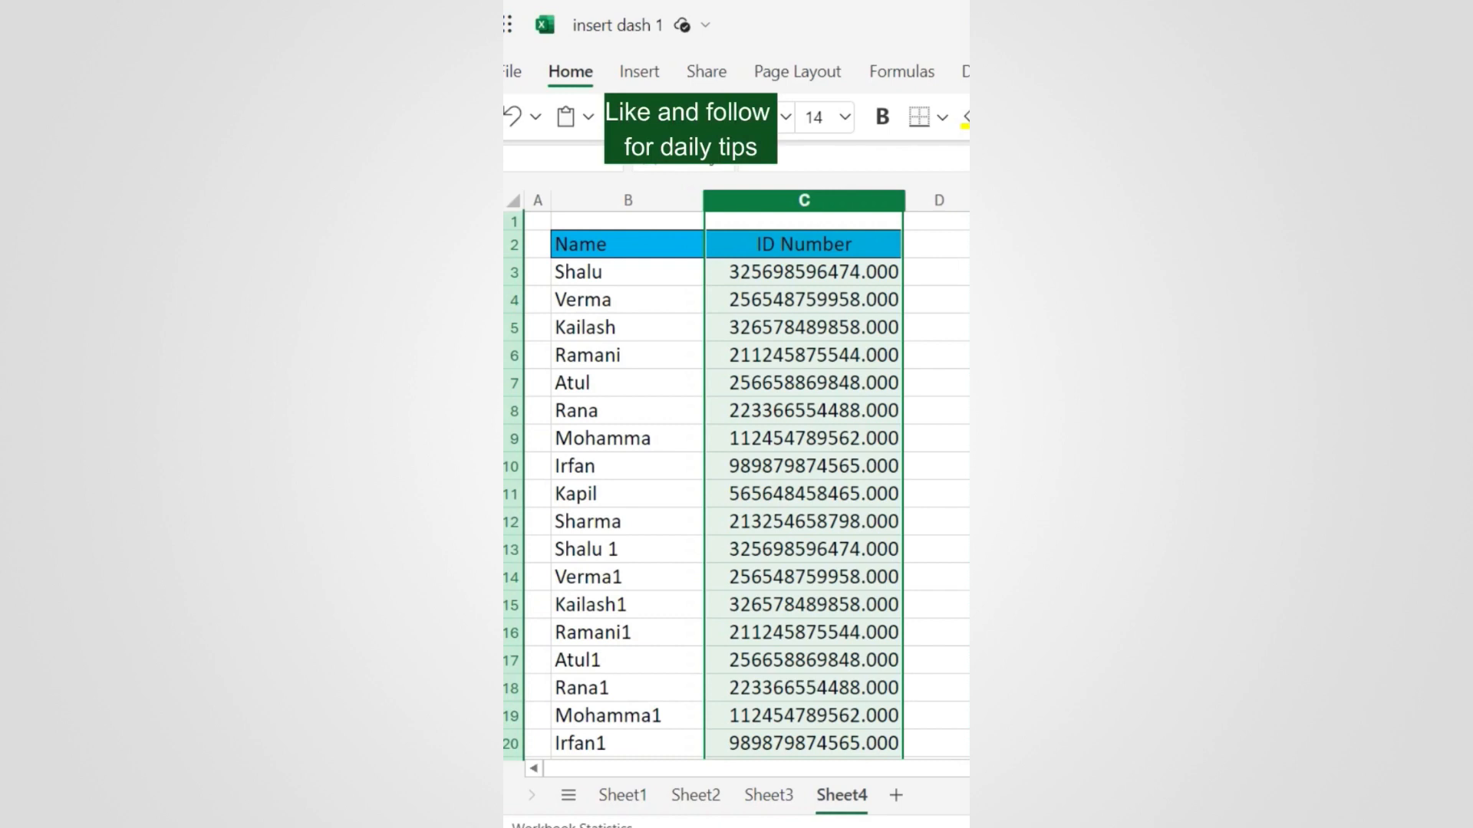
pyautogui.hotkey('alt', 'h')
pyautogui.press('9')
pyautogui.hotkey('alt', 'h')
pyautogui.press('9')
pyautogui.hotkey('alt', 'h')
pyautogui.press('9')
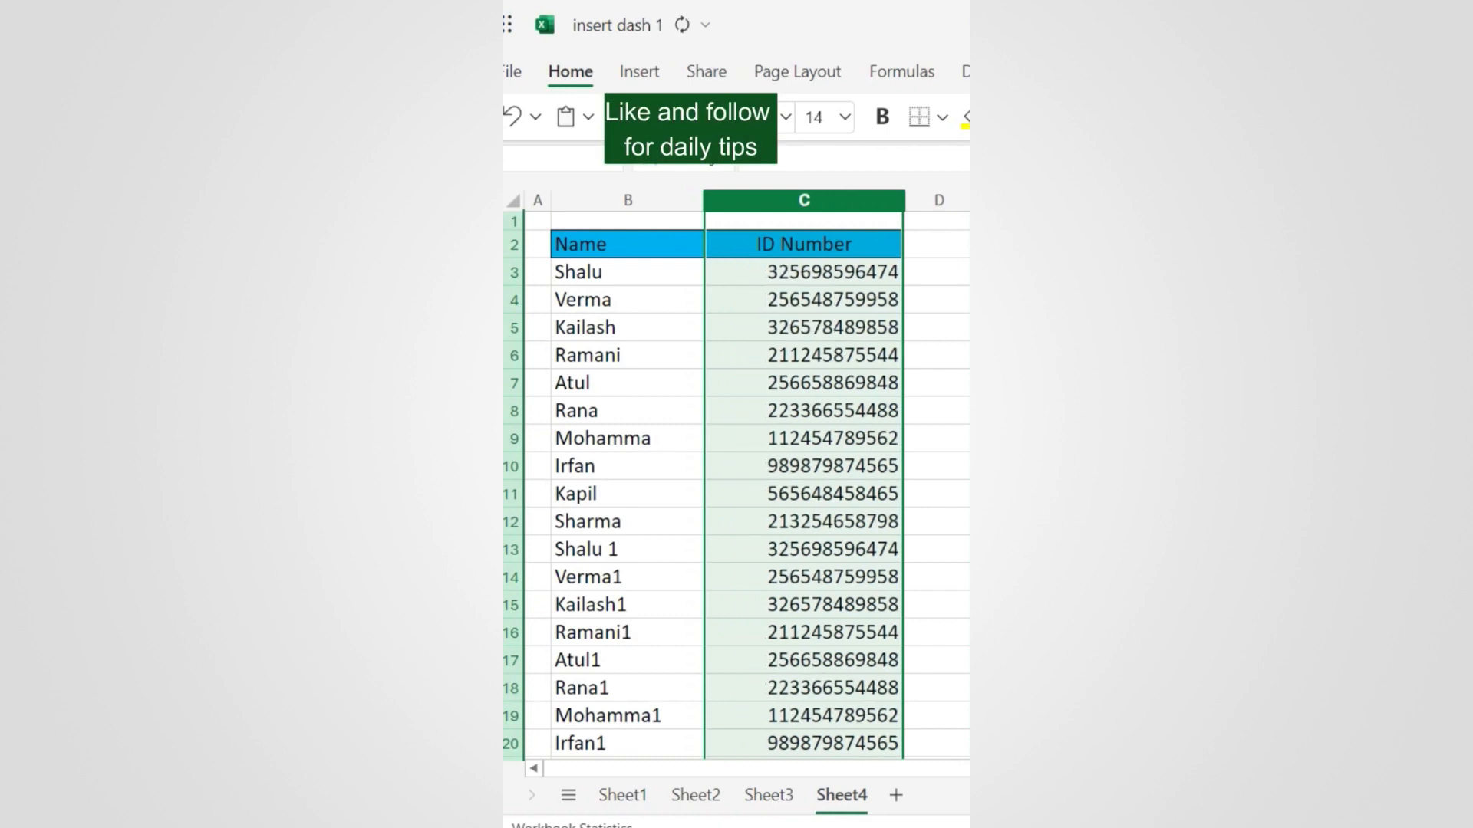
pyautogui.click(804, 359)
pyautogui.scroll(-7, 809, 361)
pyautogui.scroll(5, 811, 381)
pyautogui.scroll(2, 811, 381)
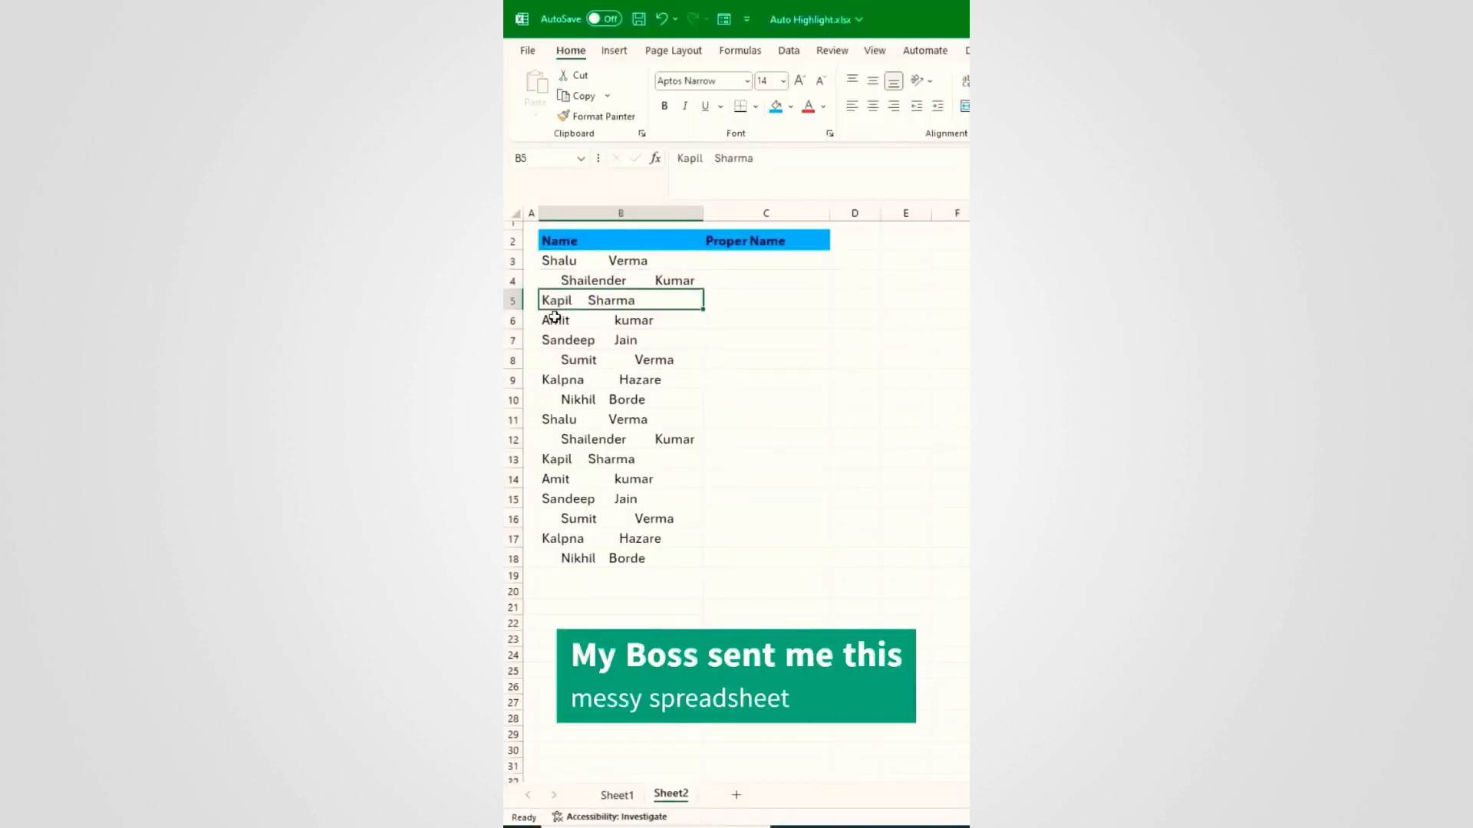
# Step: Enter =TRIM(PROPER(B3)) in cell C3
pyautogui.click(754, 261)
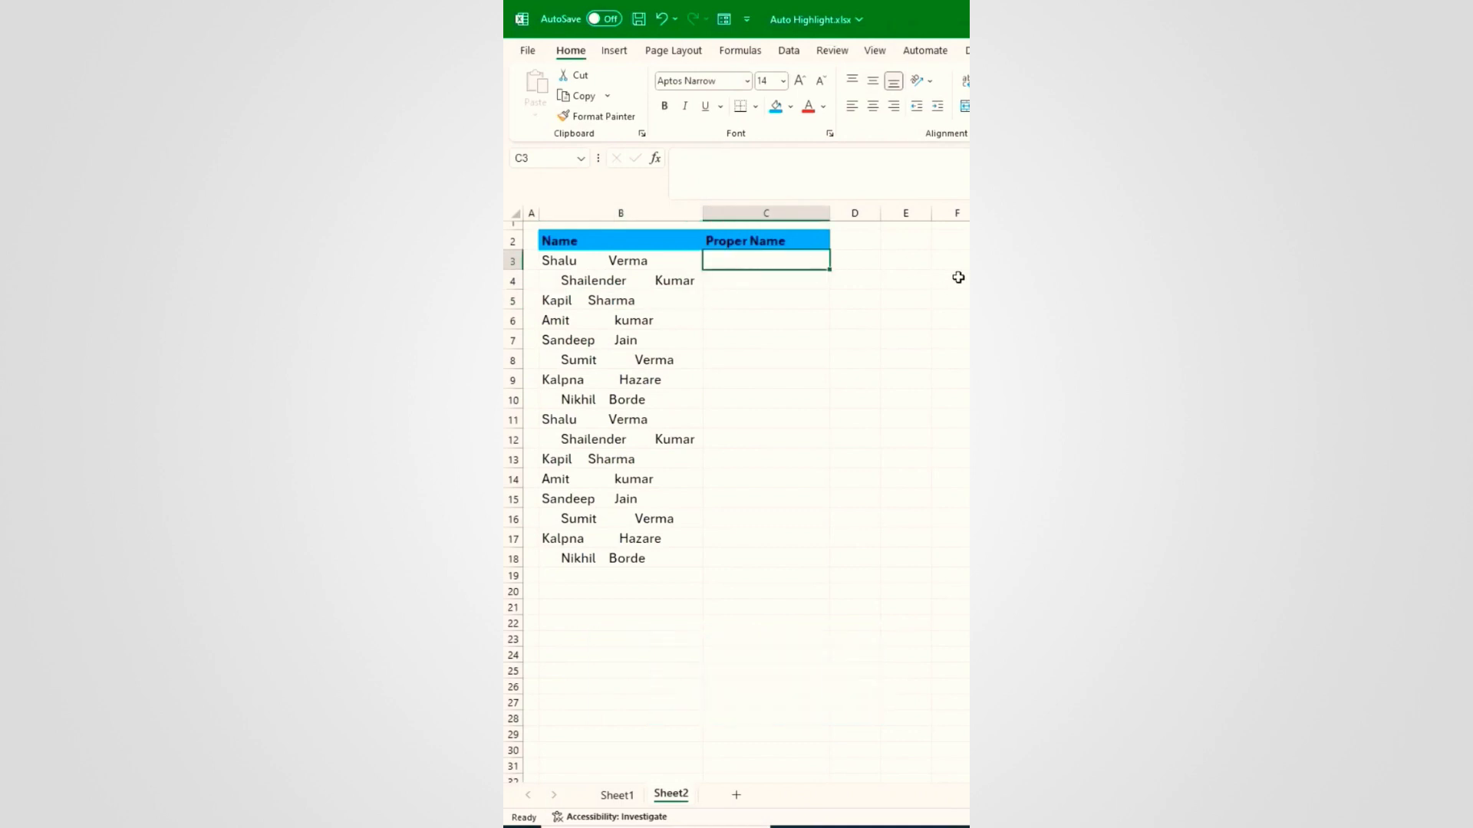
pyautogui.write('=Tri')
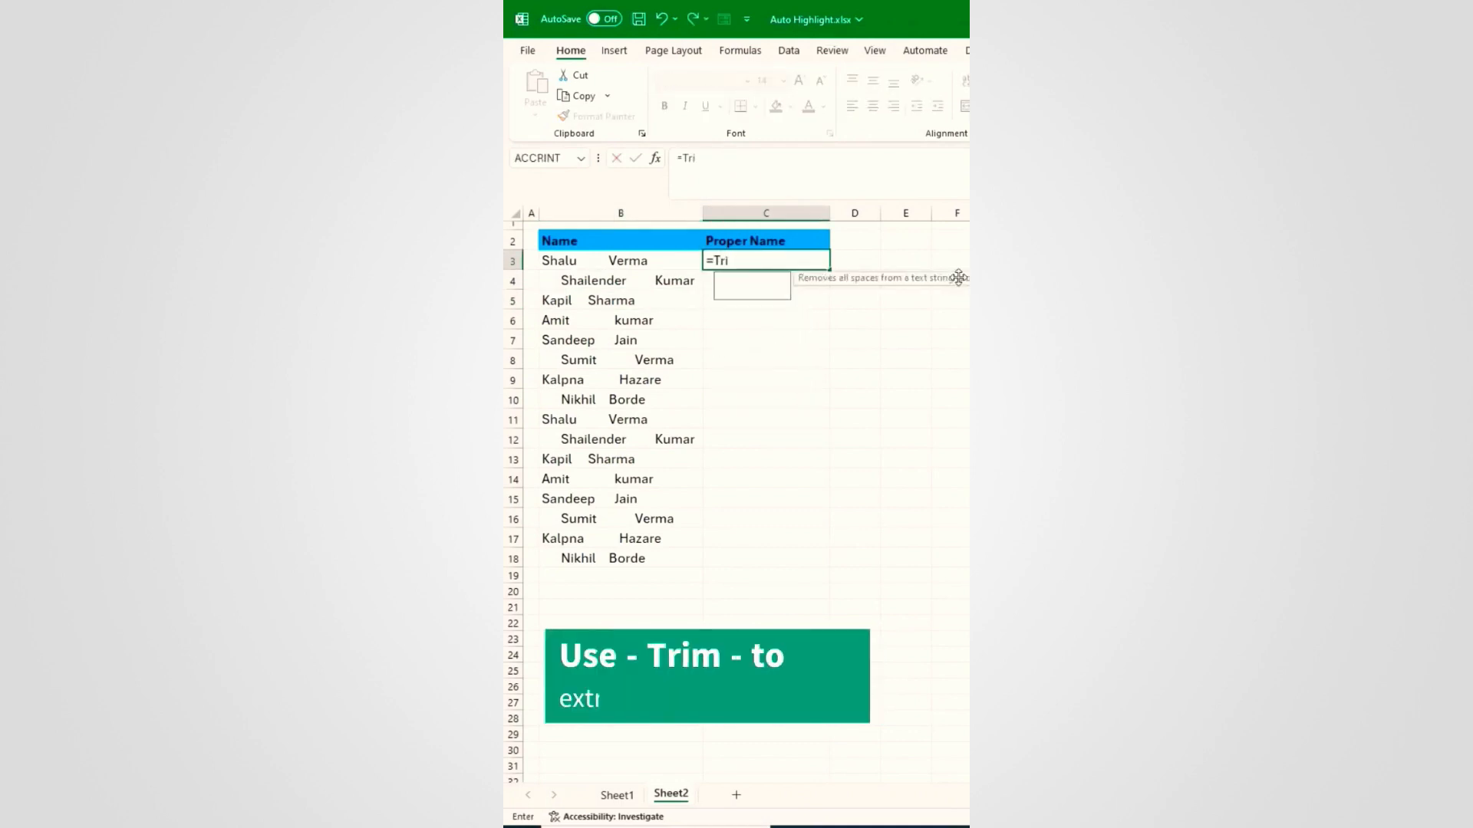
pyautogui.write('m(P')
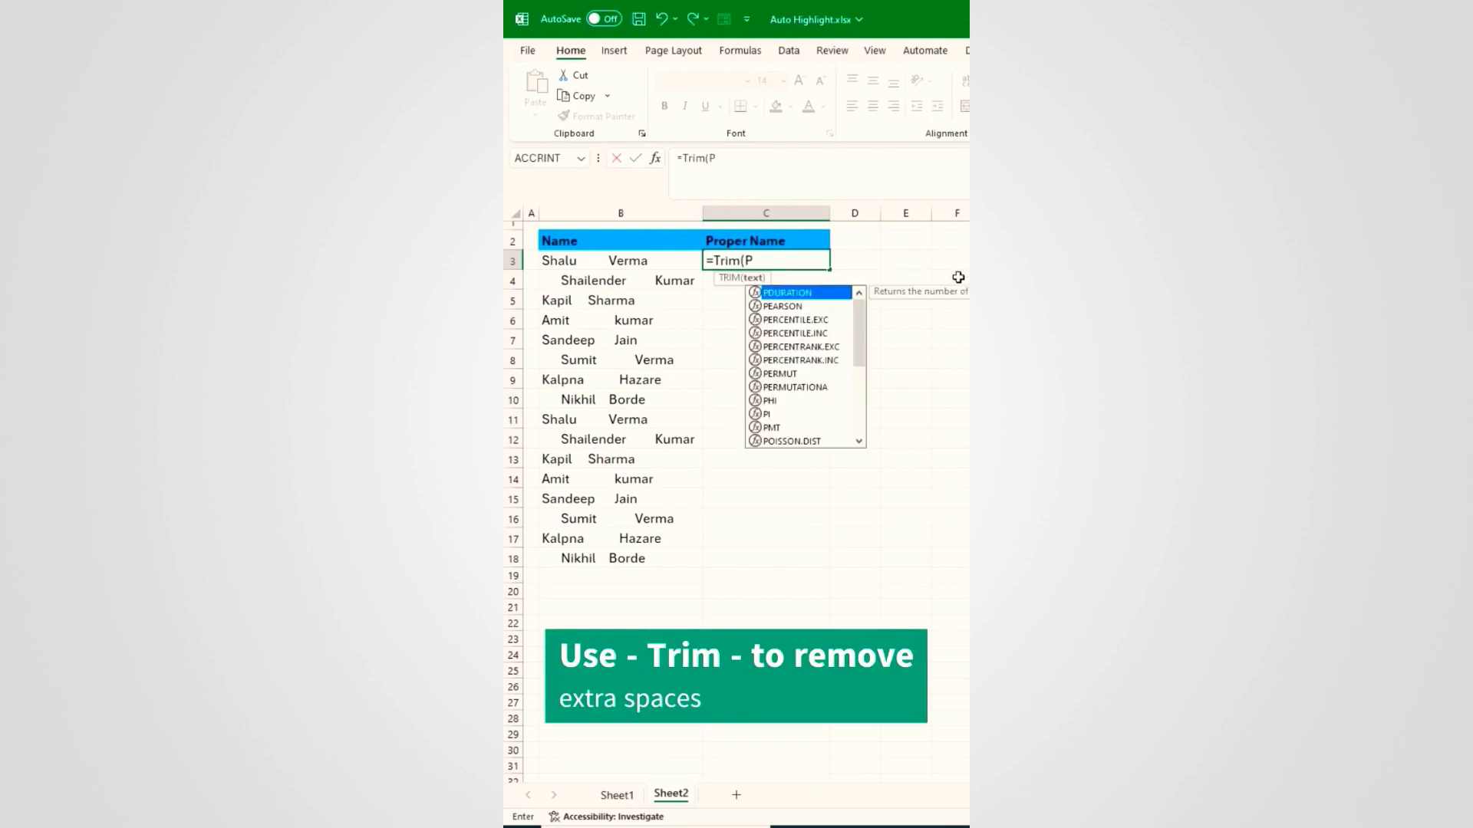
pyautogui.write('roper(')
pyautogui.press('Left')
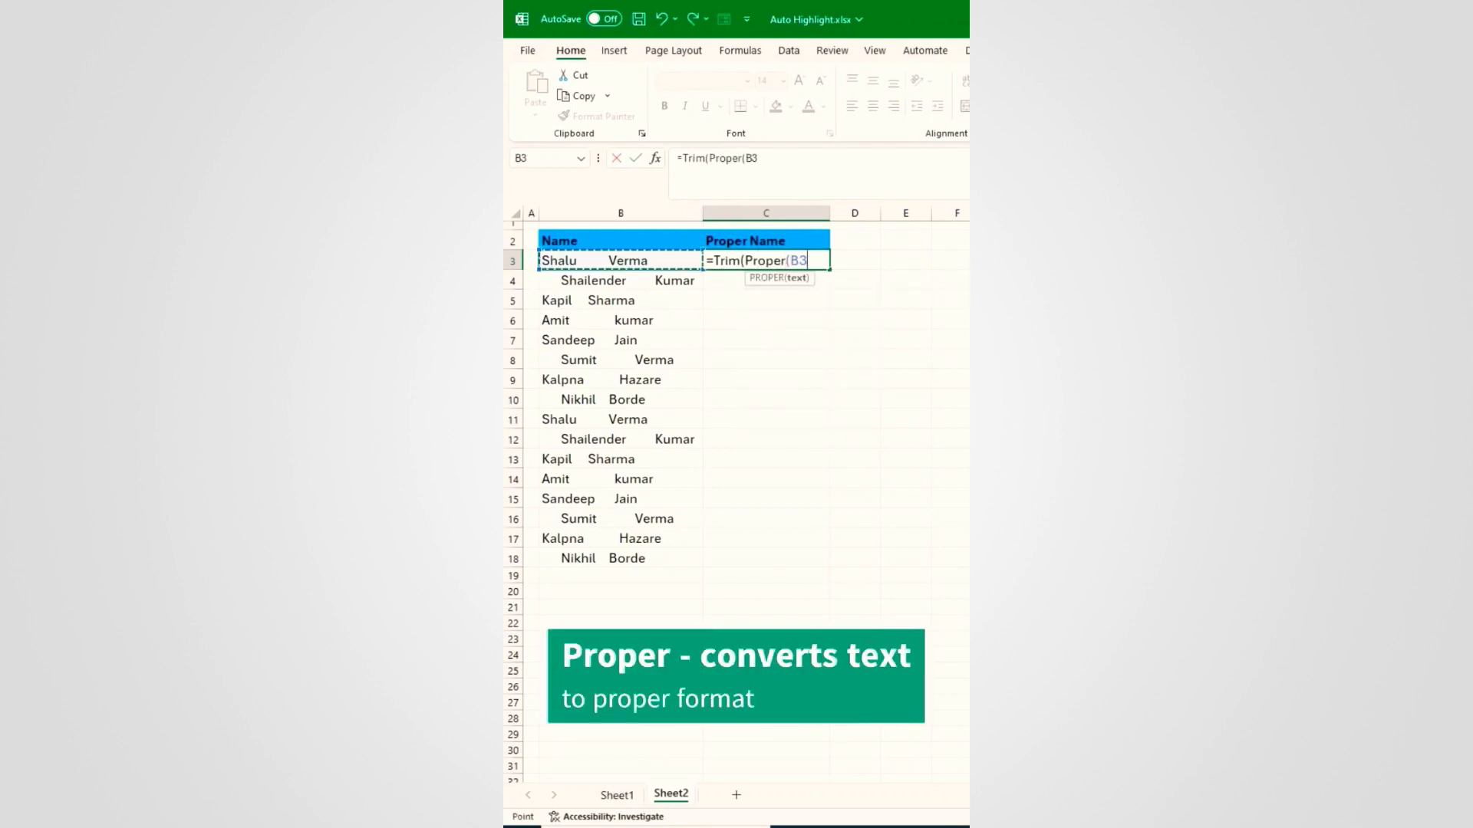
pyautogui.write('))')
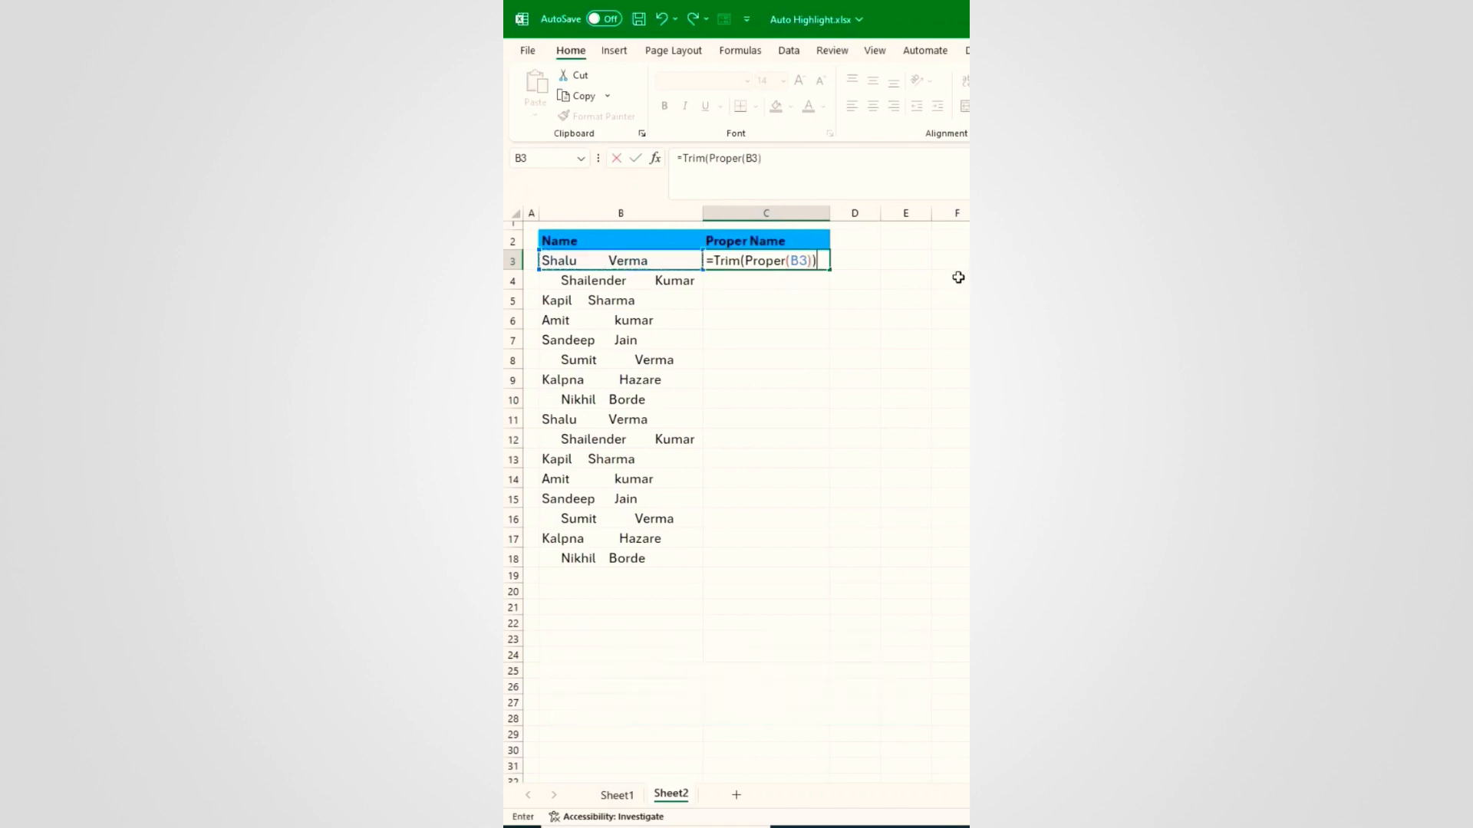
pyautogui.press('Return')
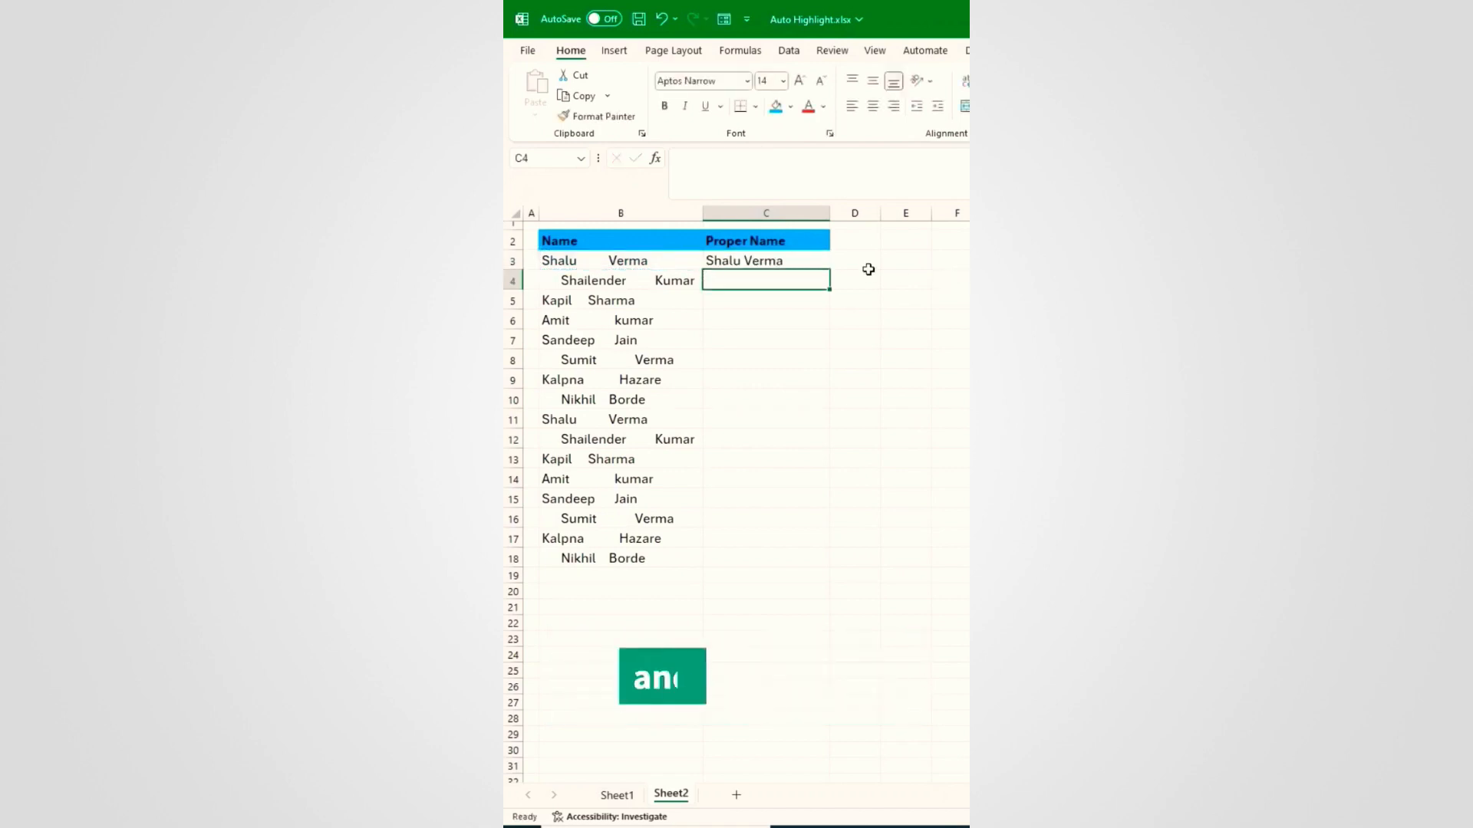
# Step: Fill the TRIM/PROPER formula down to C18 and check the cleaned names
pyautogui.click(814, 266)
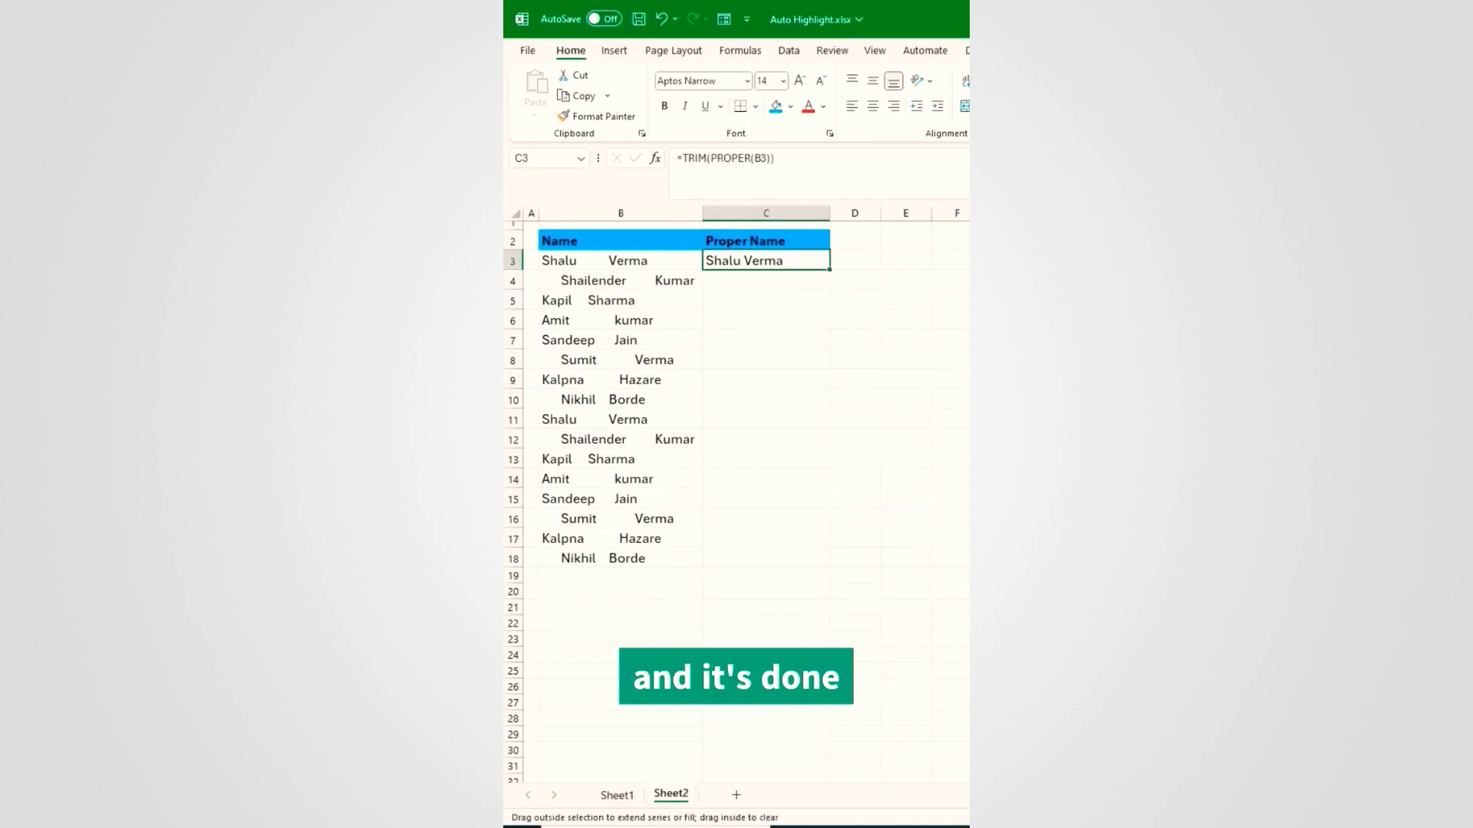
pyautogui.doubleClick(828, 270)
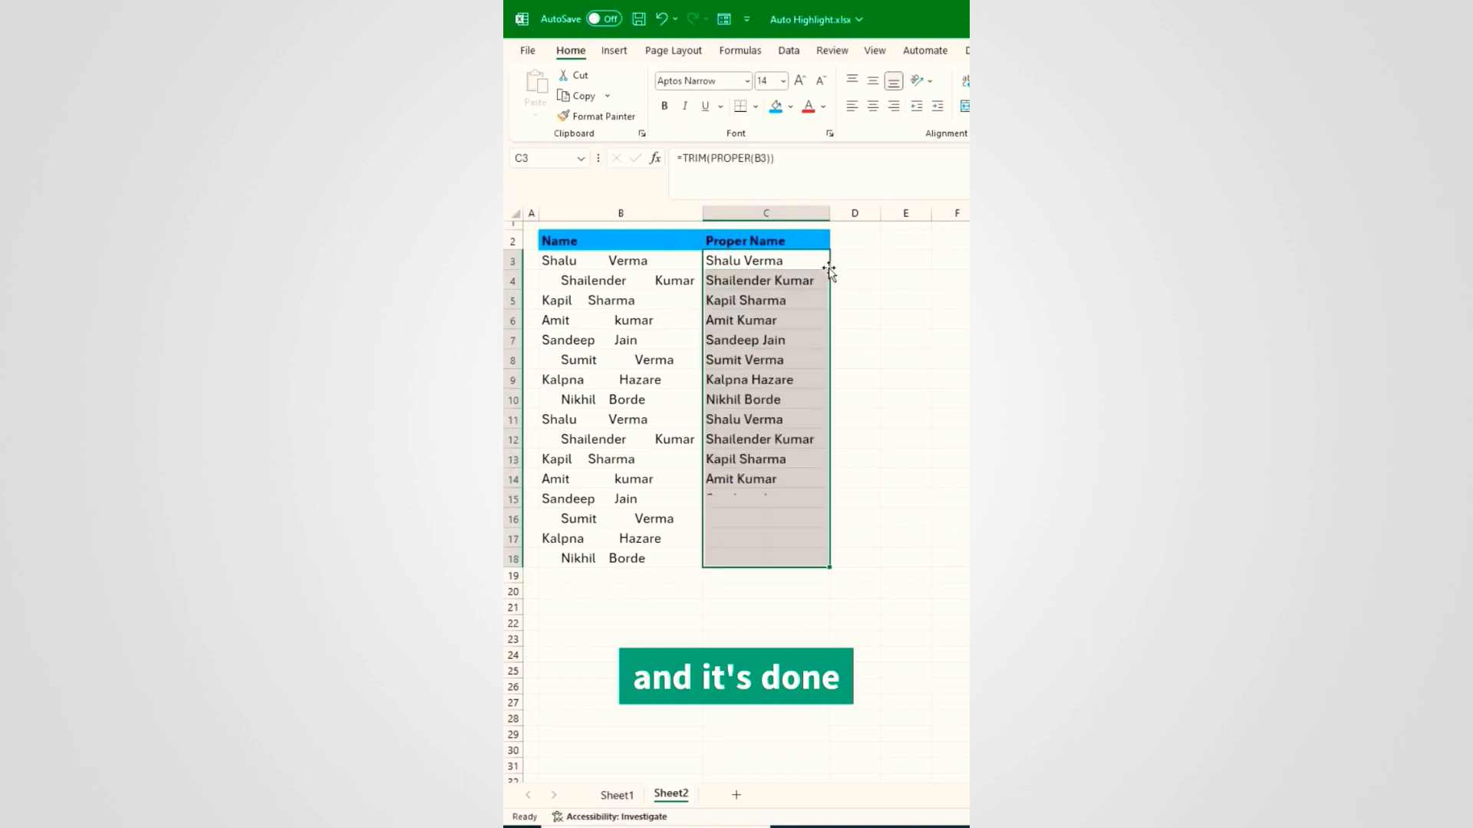
pyautogui.click(806, 420)
pyautogui.moveTo(775, 263); pyautogui.dragTo(767, 558)
pyautogui.click(772, 498)
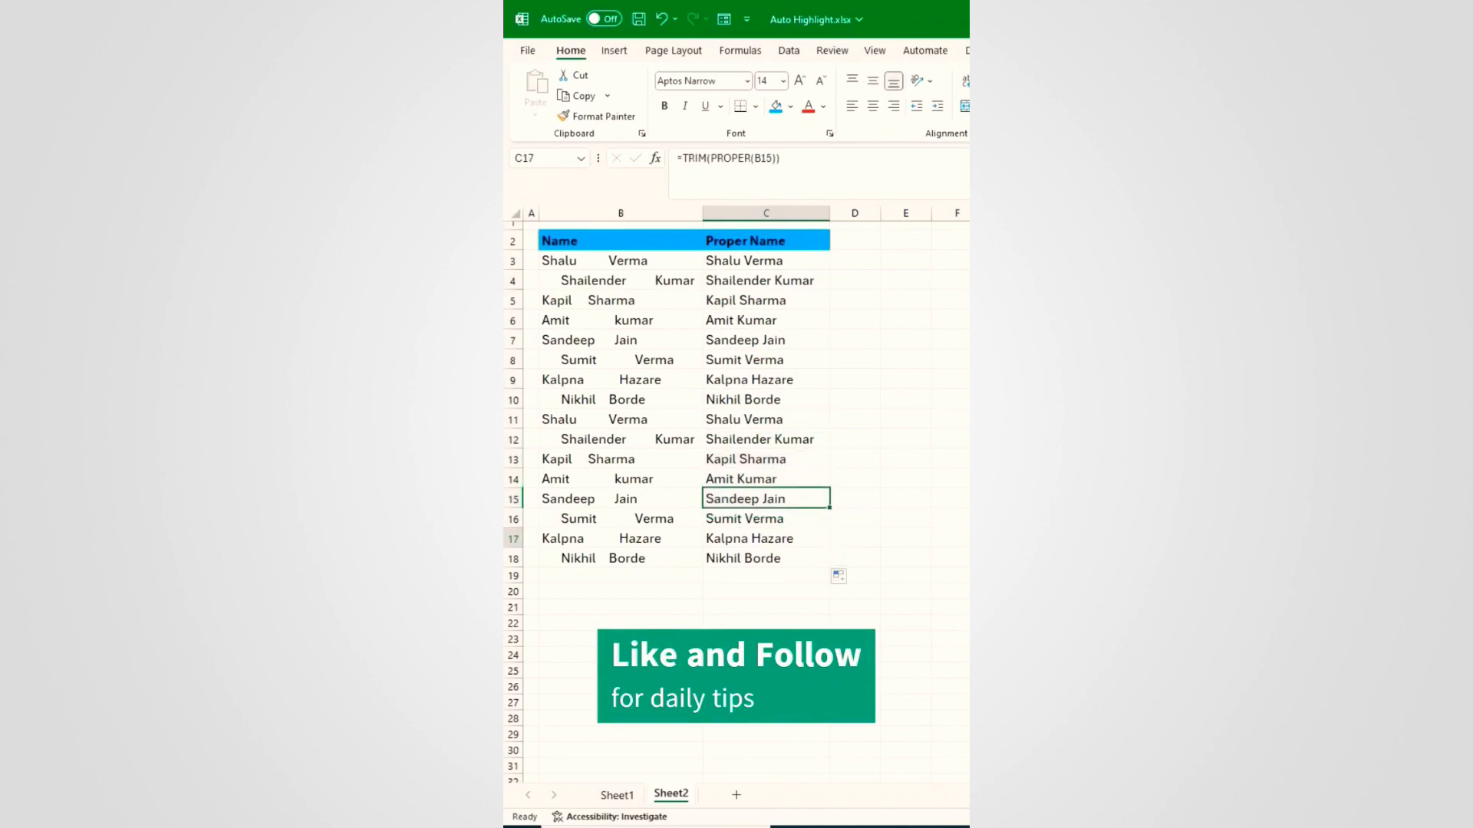